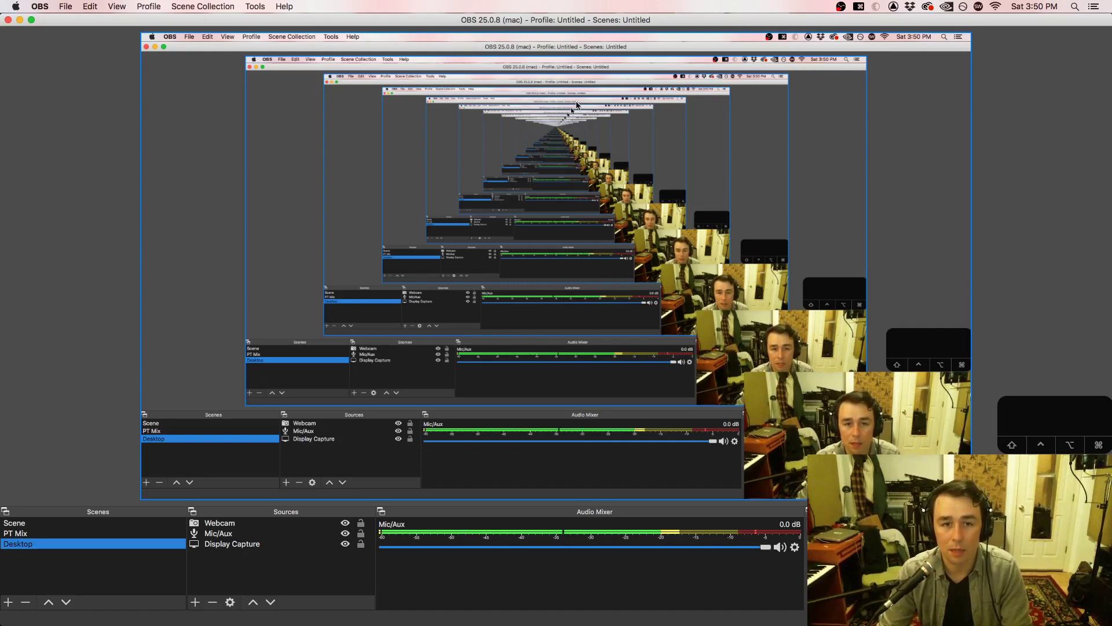
Step: Check the new MP4 recording in the Streams folder and minimize the recorder and folder windows
left_click(20, 19)
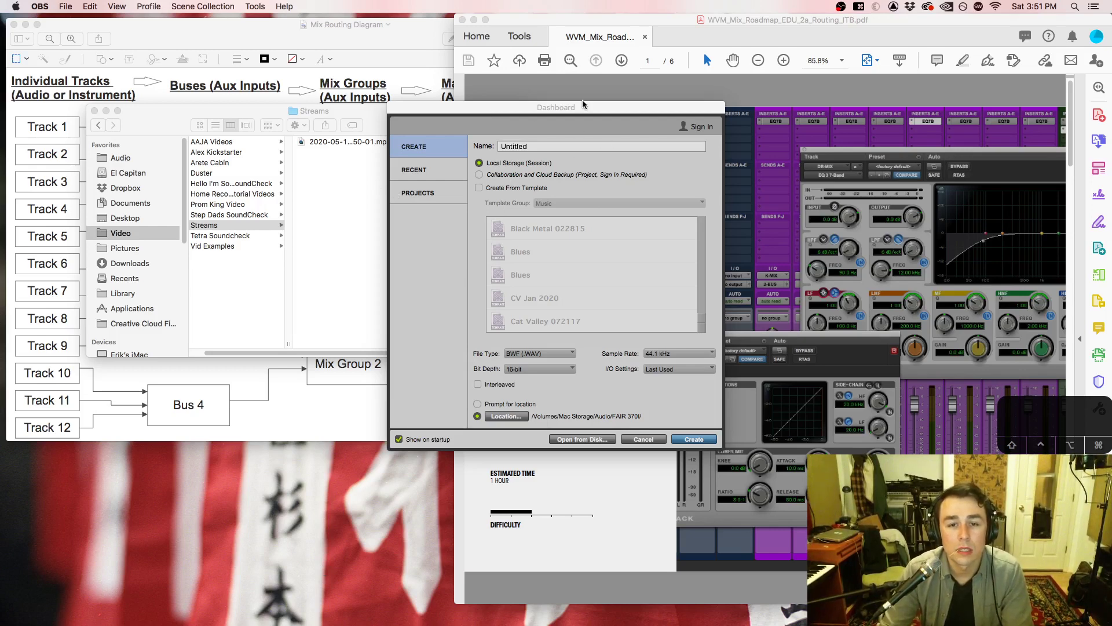
left_click(341, 116)
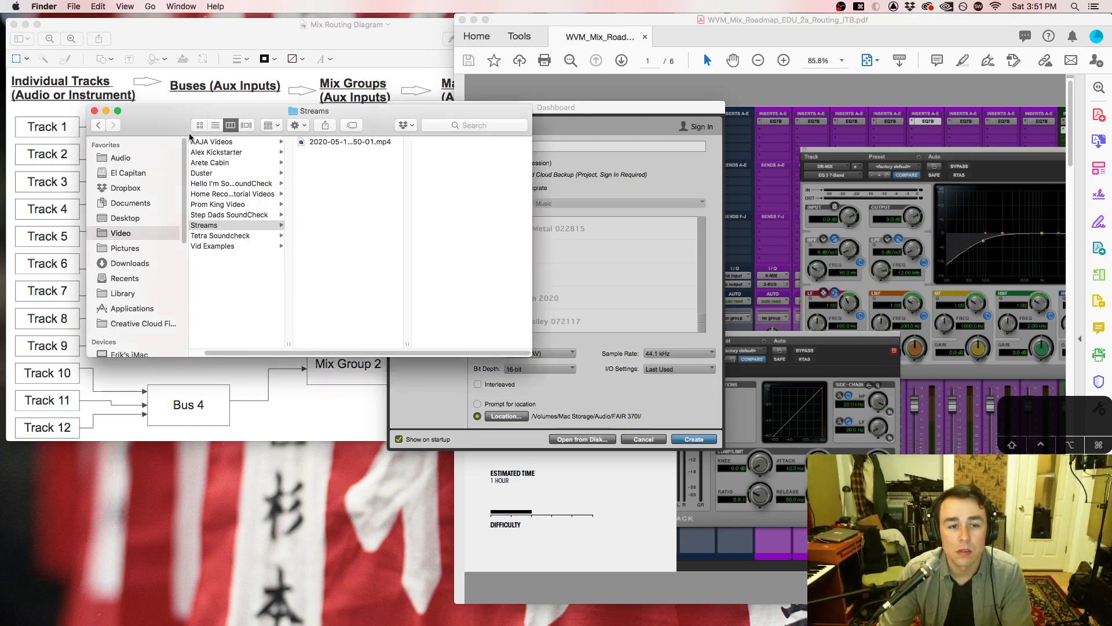
left_click(371, 141)
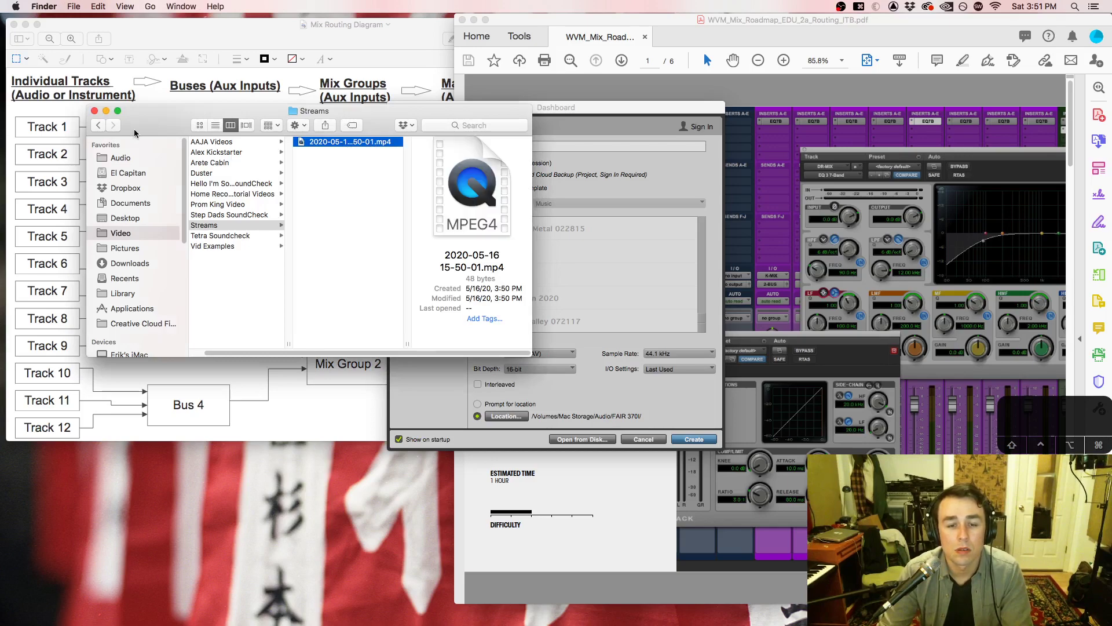
left_click(106, 110)
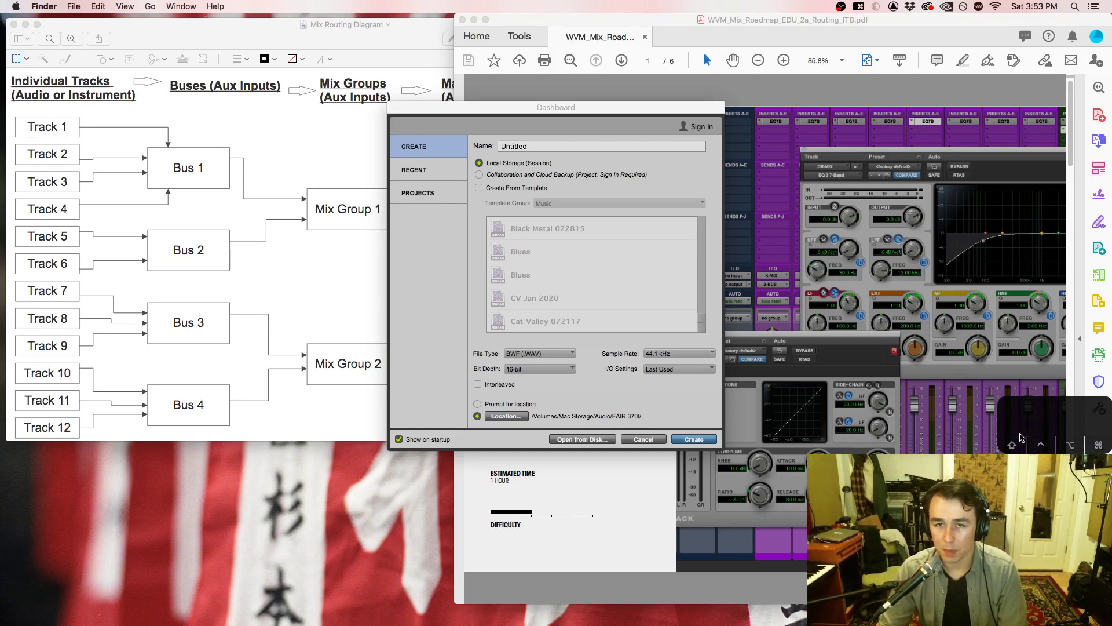
Step: Review KeyCastr's Display preferences and close them
left_click(860, 7)
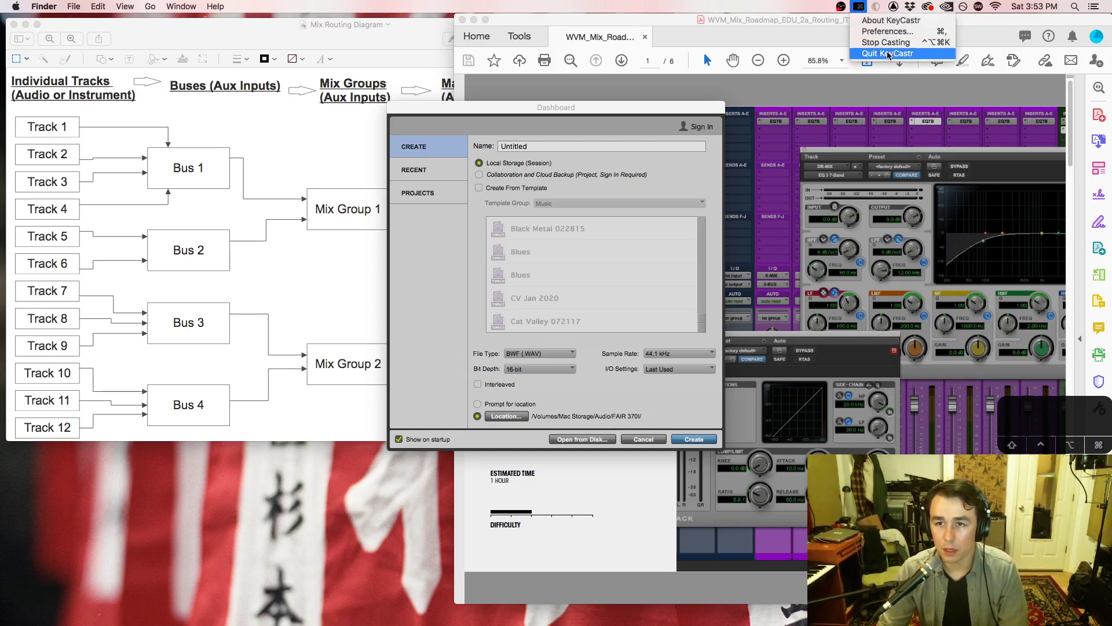
left_click(887, 31)
left_click(549, 171)
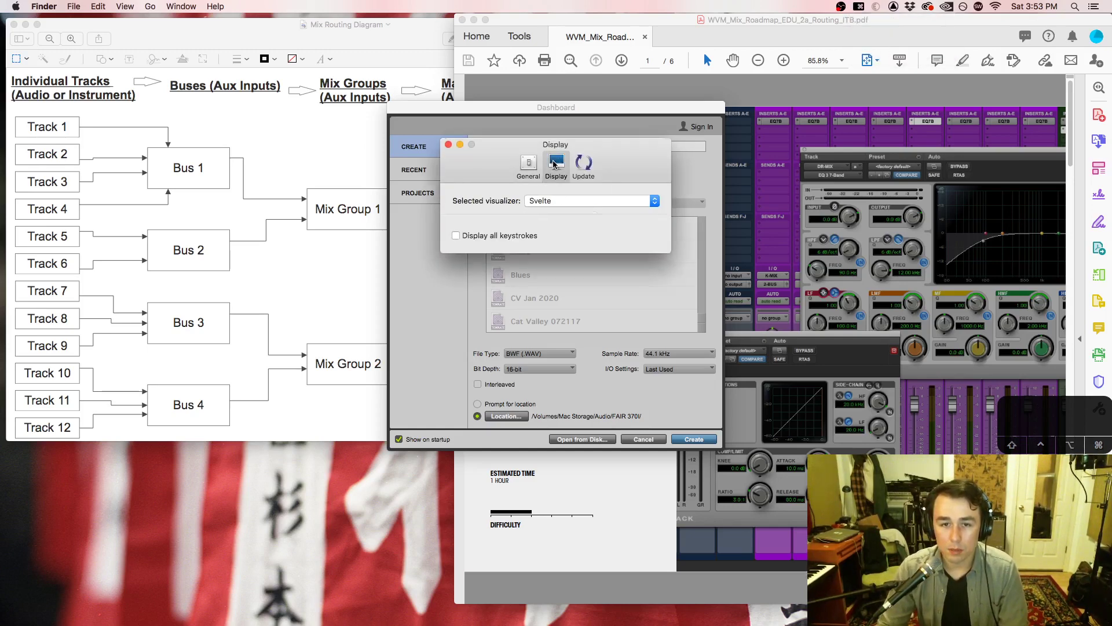
left_click(456, 145)
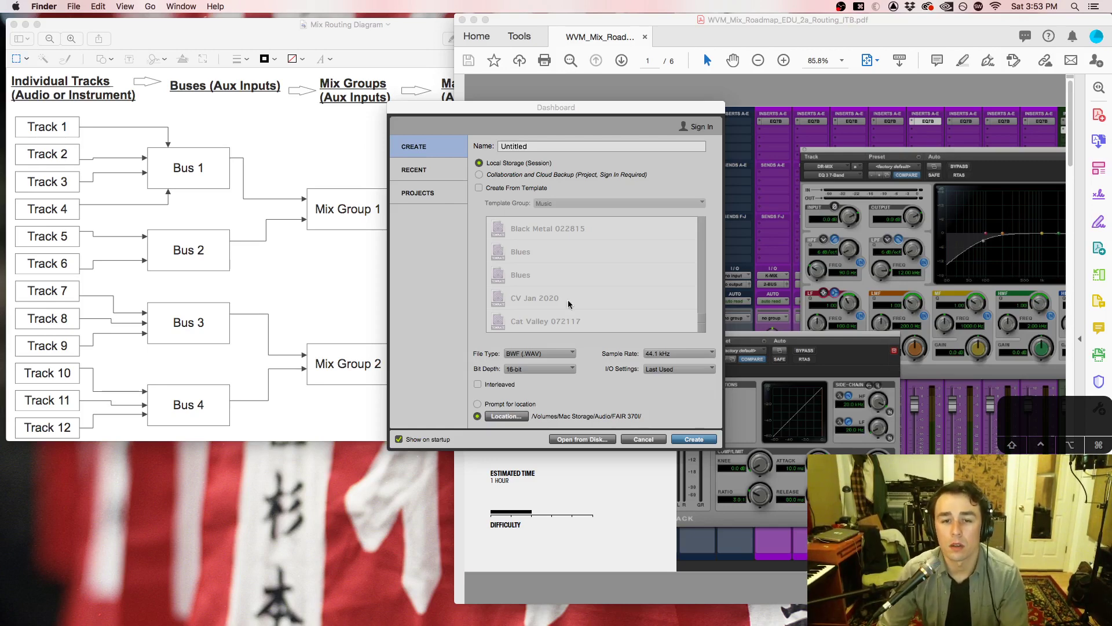
Step: Bring the Mix Routing Diagram to the front and mark out its Buses heading and 2-Bus box
left_click(561, 146)
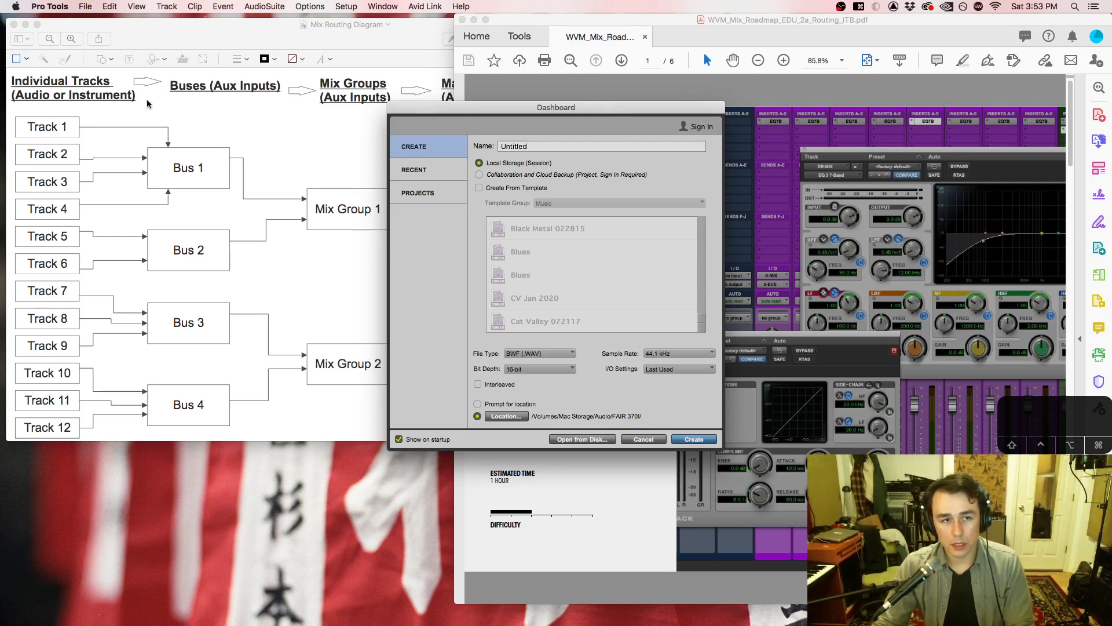
left_click(232, 34)
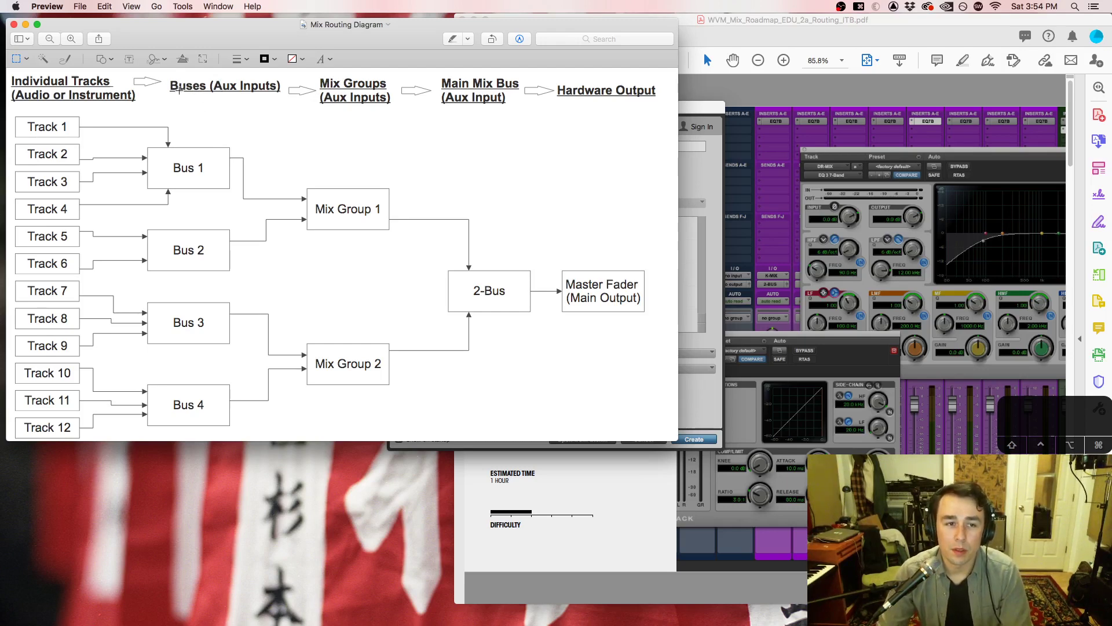
mouse_move(168, 75)
left_mouse_down()
mouse_move(223, 112)
mouse_move(210, 102)
left_mouse_up()
left_click(221, 109)
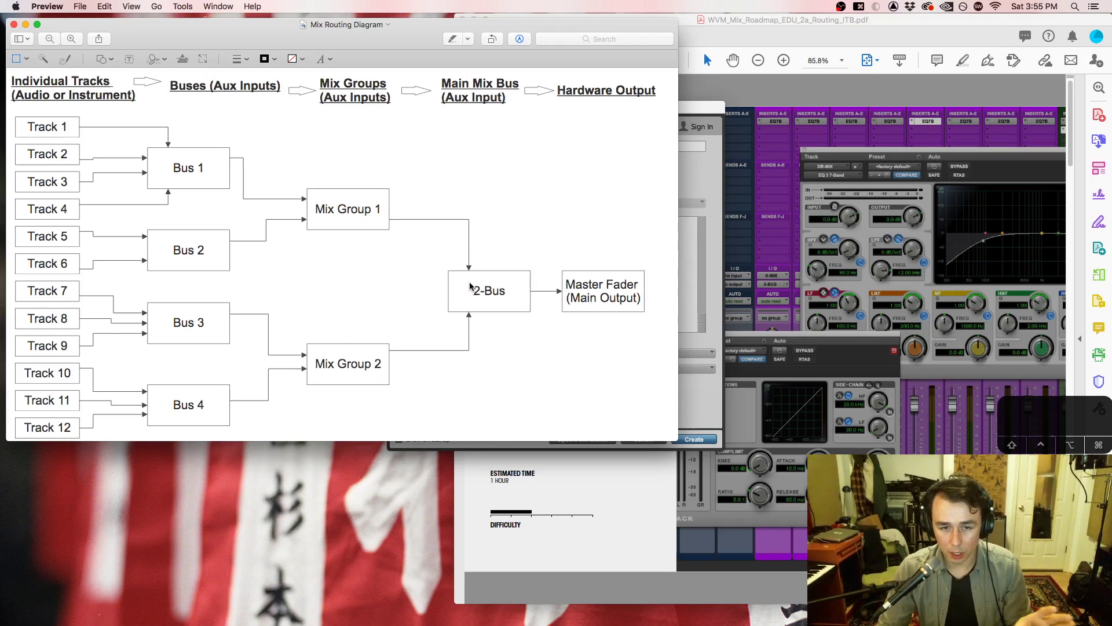
left_click_drag(468, 281, 512, 304)
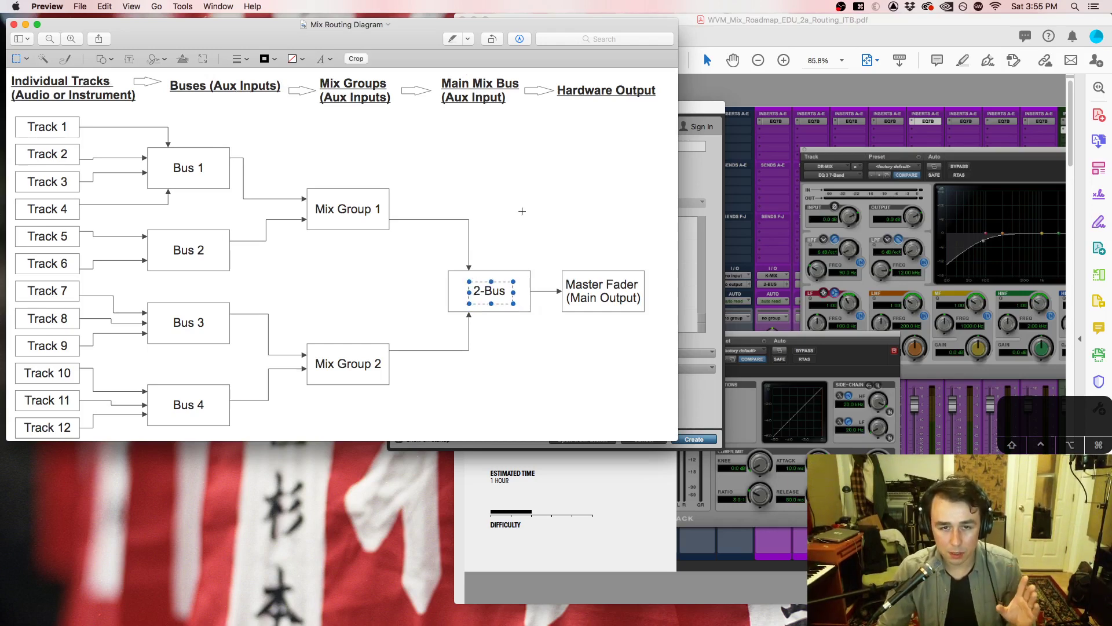
left_click(511, 235)
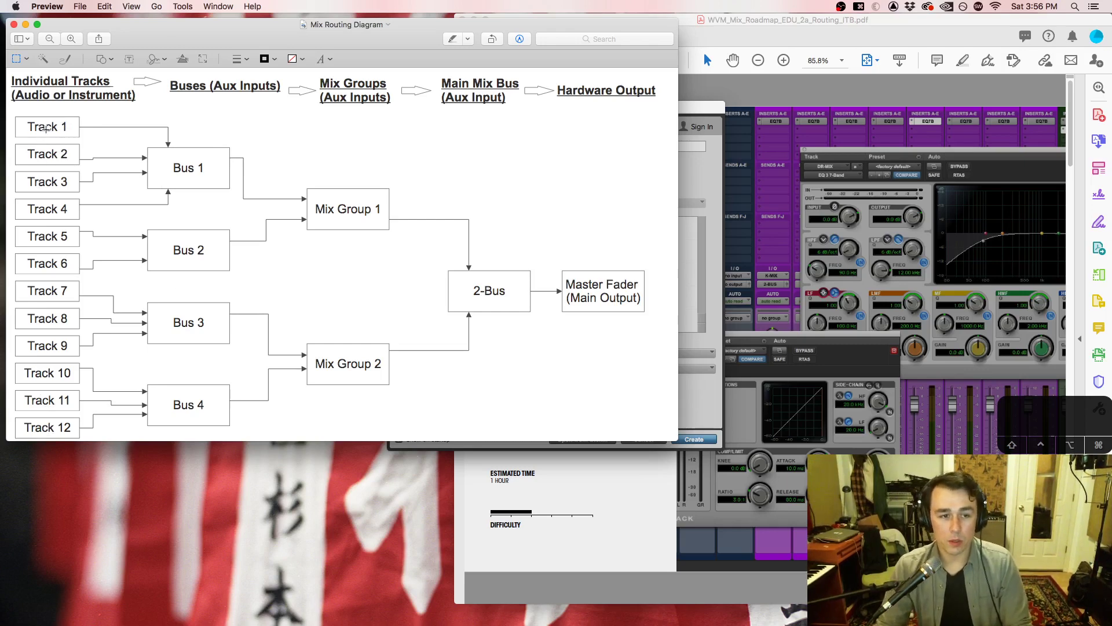
Step: Trace the routing of Tracks 1–4 through Bus 1 to Mix Group 1 by marking those boxes in the diagram
left_click_drag(49, 126, 199, 209)
left_click(223, 204)
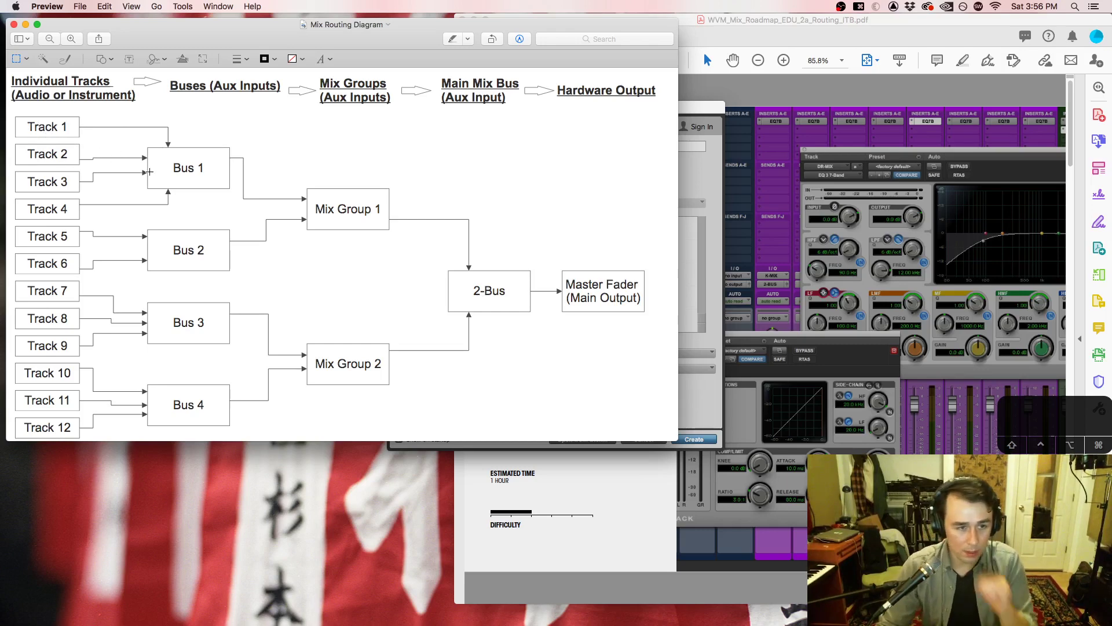
left_click_drag(25, 121, 77, 219)
left_click(32, 137)
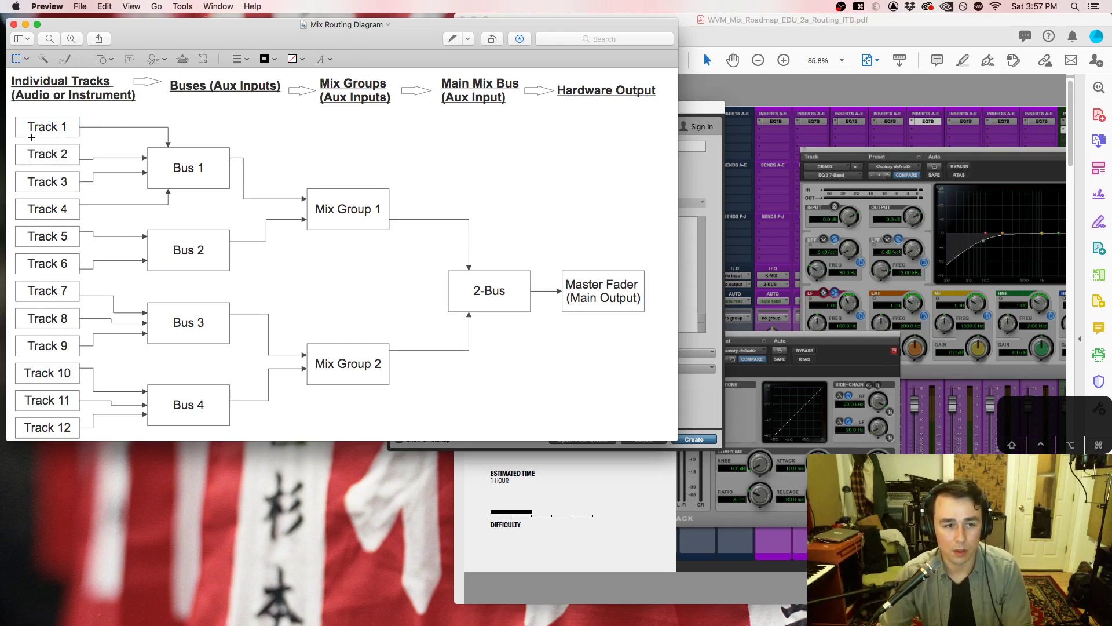
left_click_drag(161, 149, 210, 188)
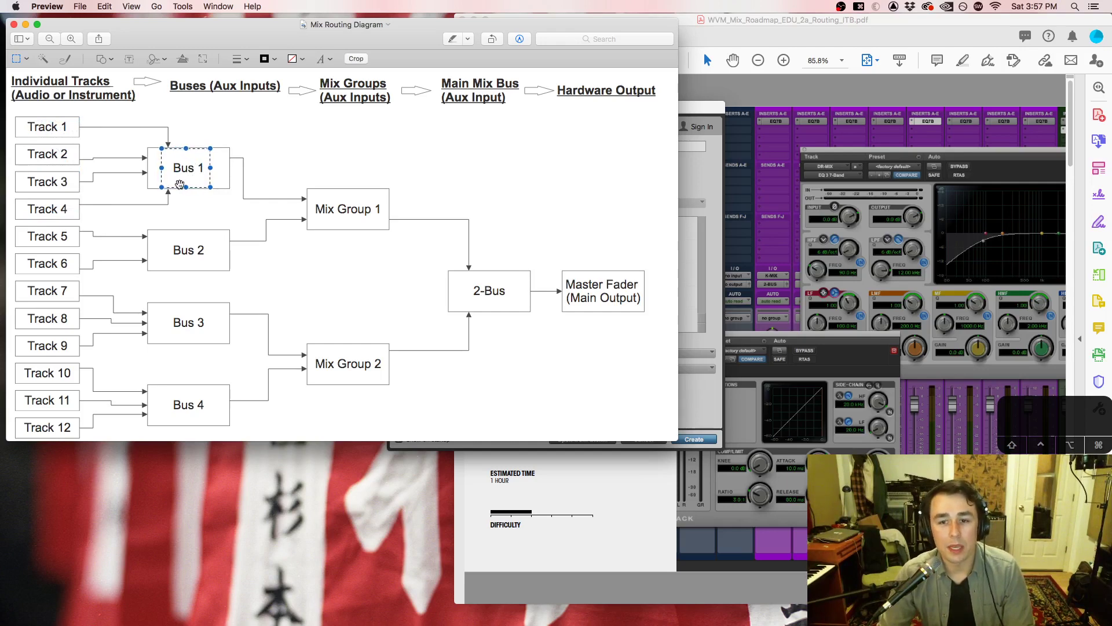
left_click(136, 180)
left_click_drag(23, 118, 70, 218)
left_click(199, 198)
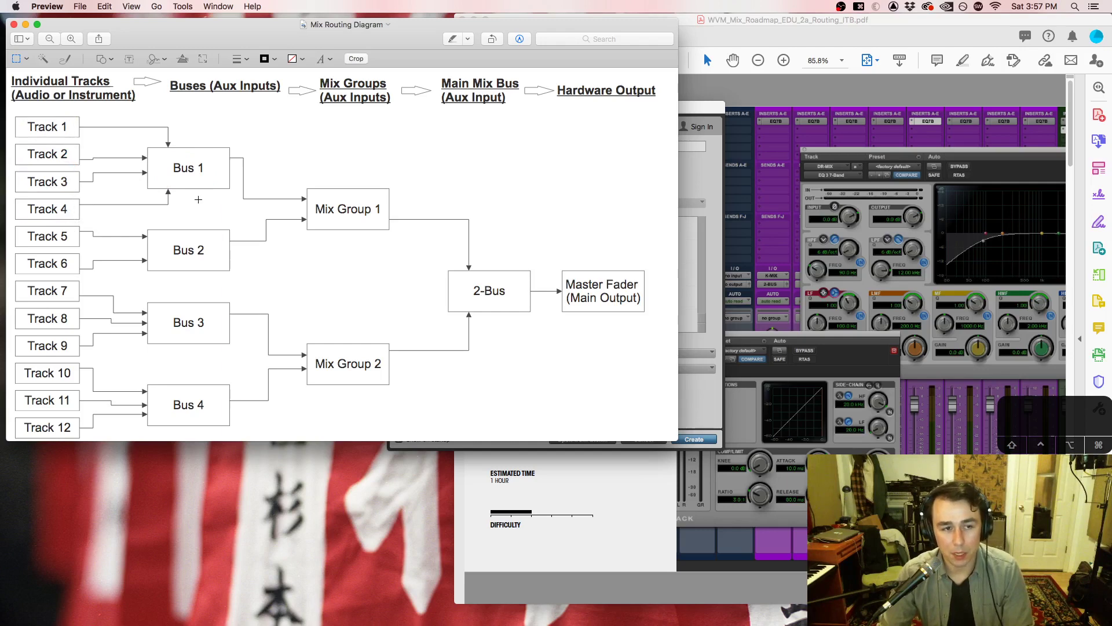
left_click_drag(161, 153, 210, 182)
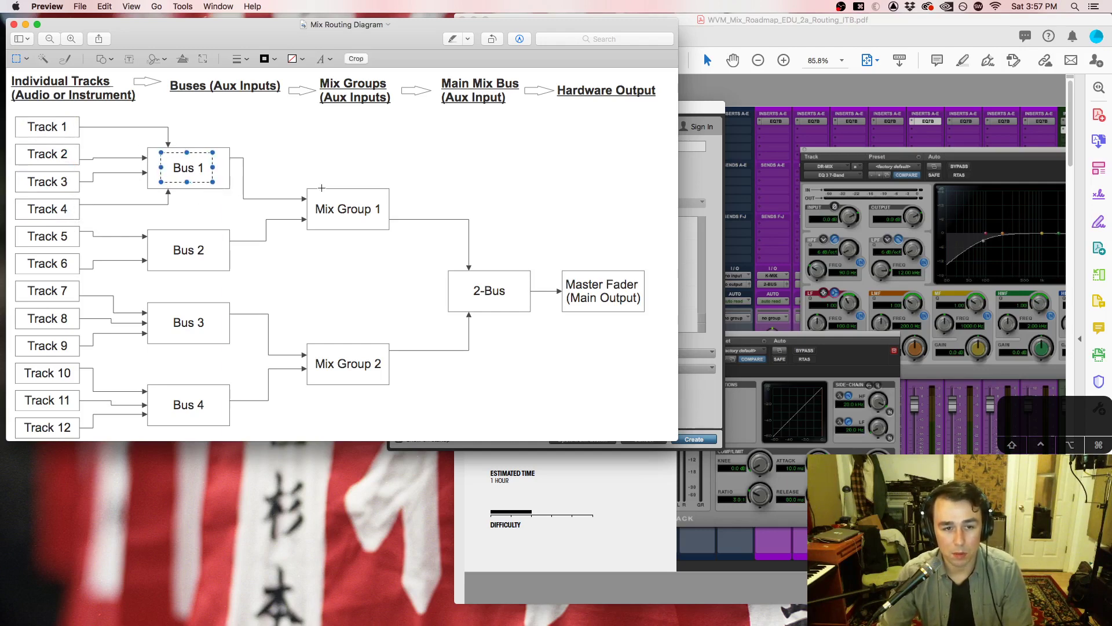
left_click_drag(314, 201, 385, 220)
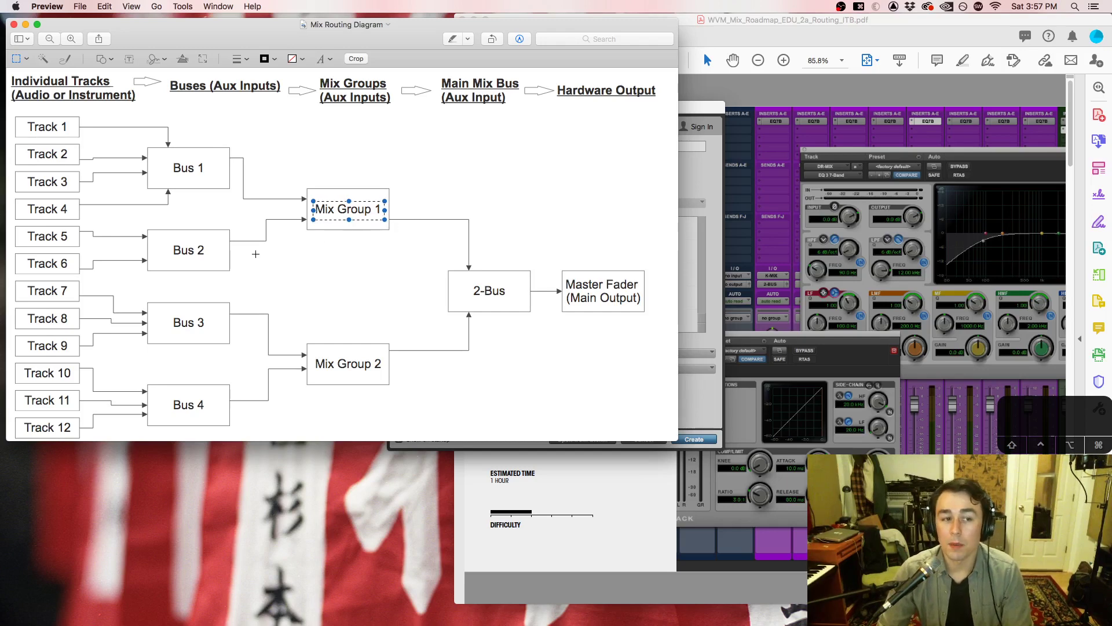
Step: Mark out Tracks 5 and 6, Bus 1 and Tracks 7–9 in the diagram to compare how the tracks are grouped
left_click_drag(22, 231, 92, 277)
left_click(192, 252)
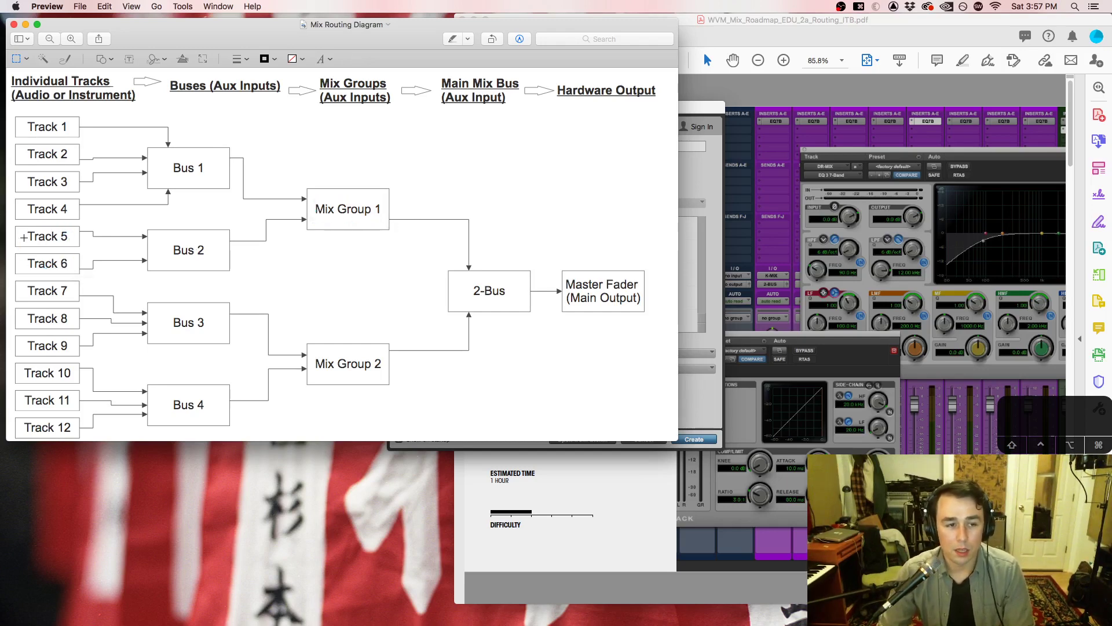
left_click_drag(22, 230, 75, 271)
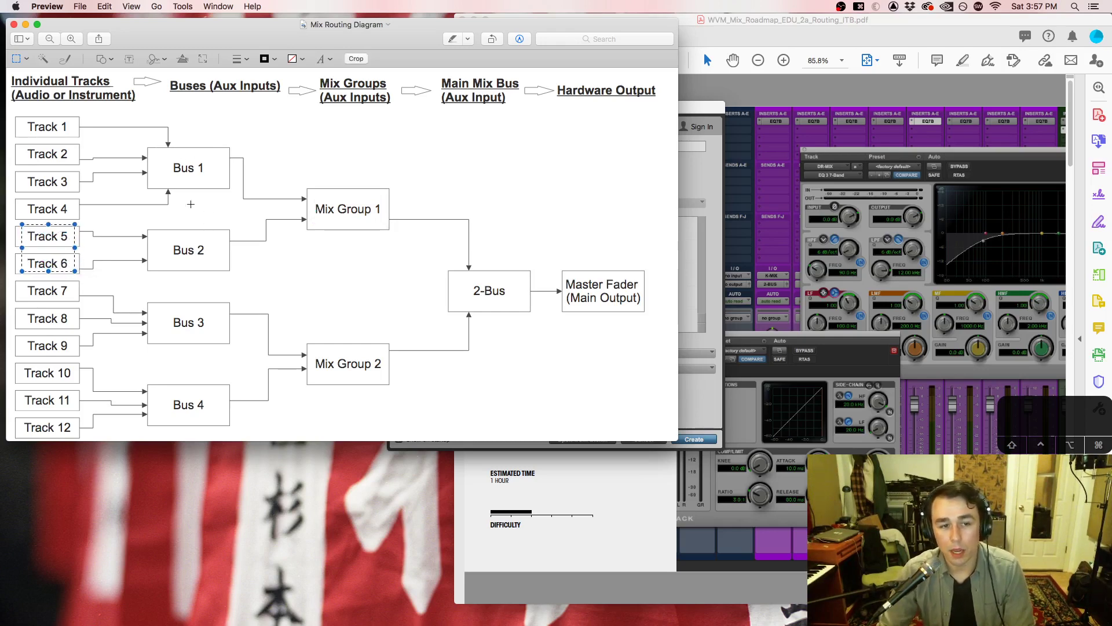
left_click(186, 251)
left_click_drag(165, 158, 209, 182)
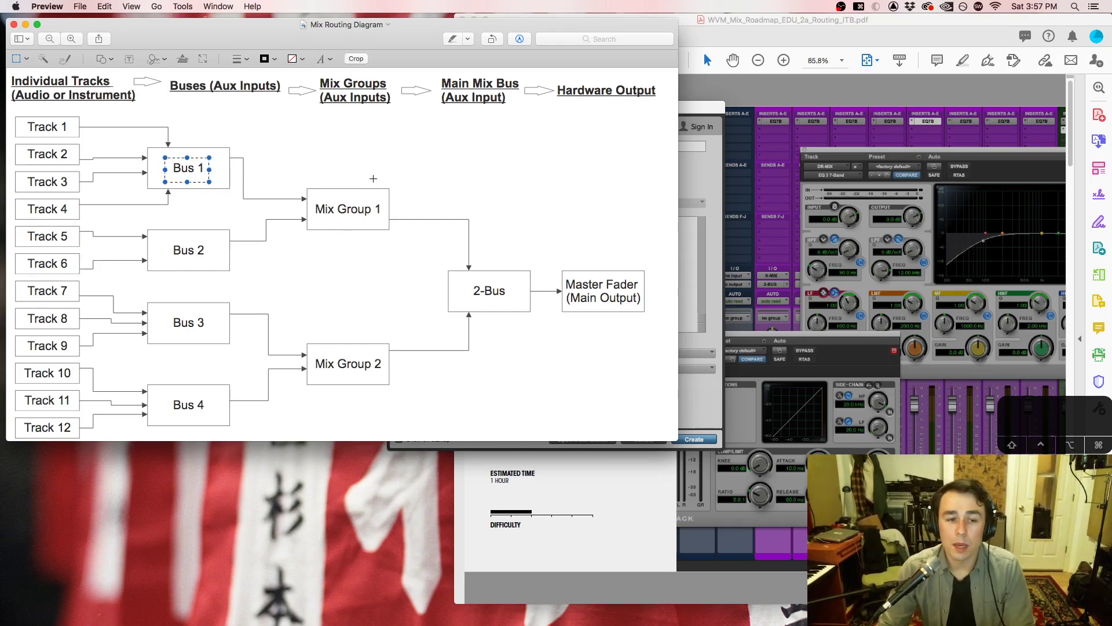
left_click(51, 234)
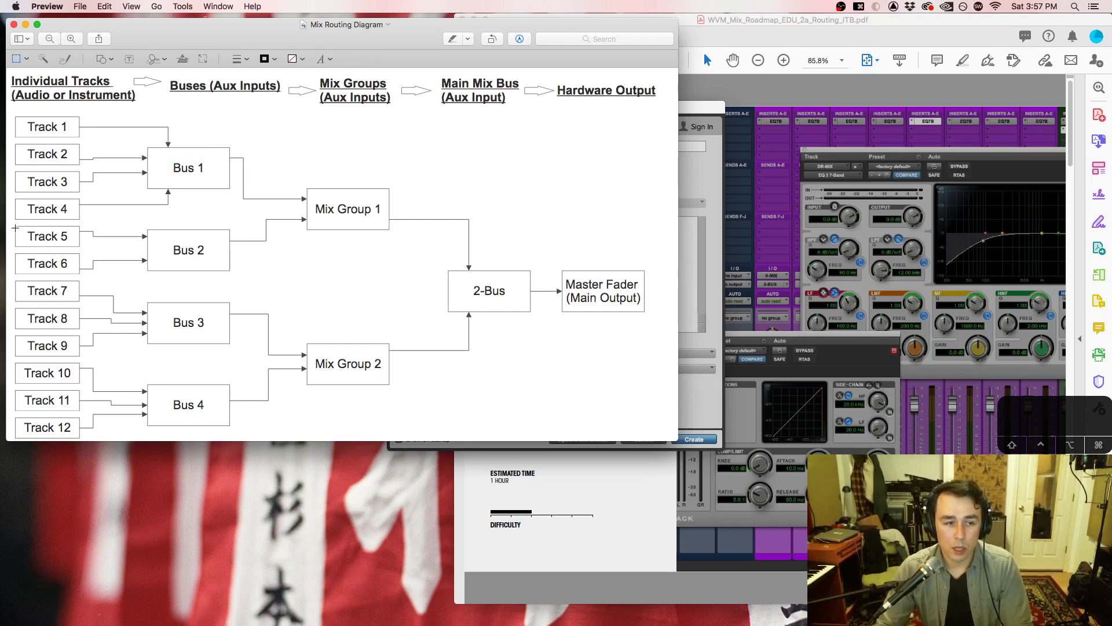
left_click_drag(15, 227, 78, 273)
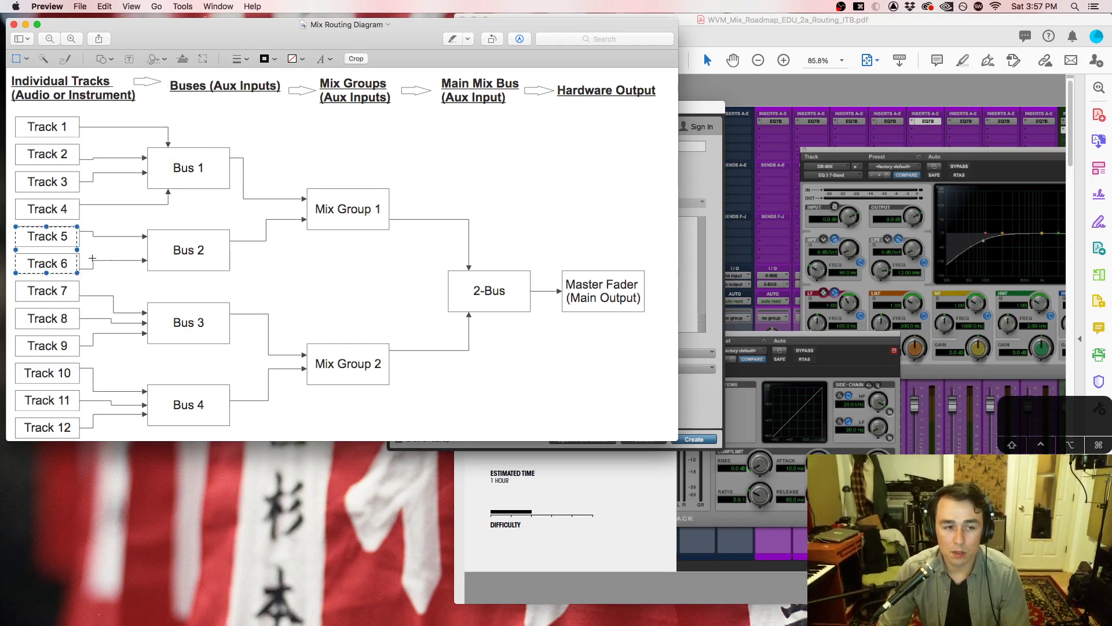
left_click(43, 239)
left_click_drag(22, 228, 68, 271)
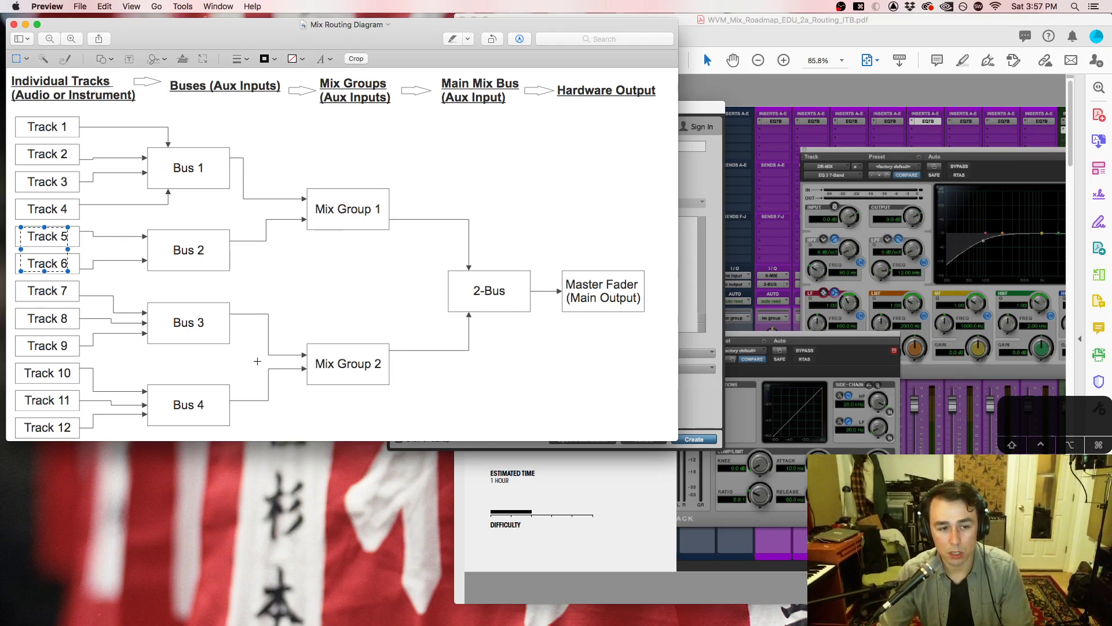
left_click_drag(19, 284, 57, 313)
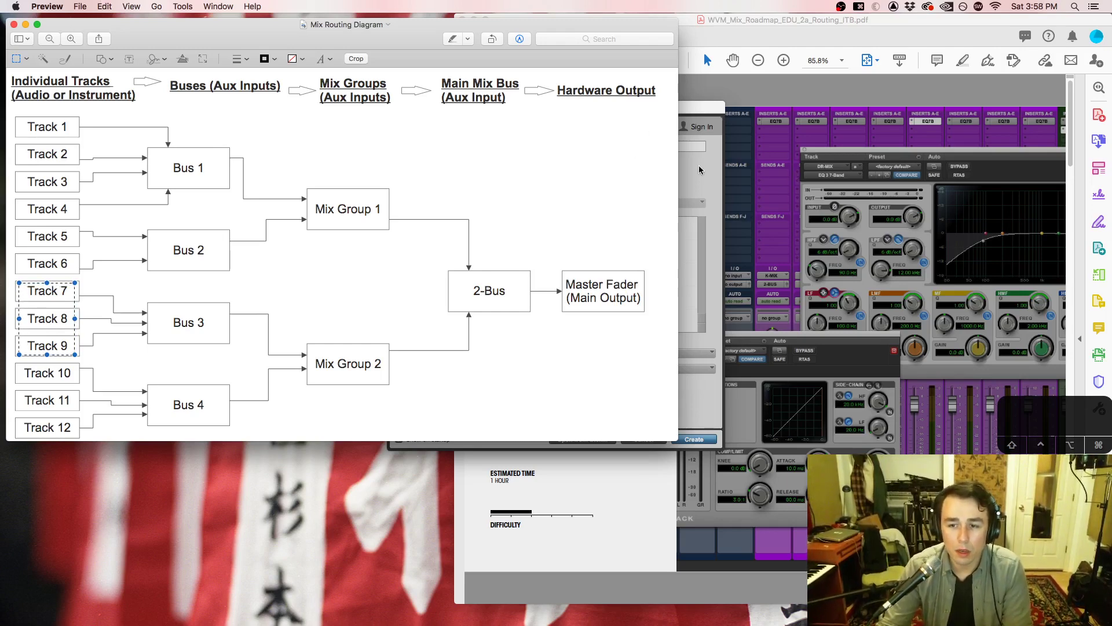
Step: Minimize the diagram, switch to Chrome and open the Examples folder in the FAIR 370I course files
left_click(25, 25)
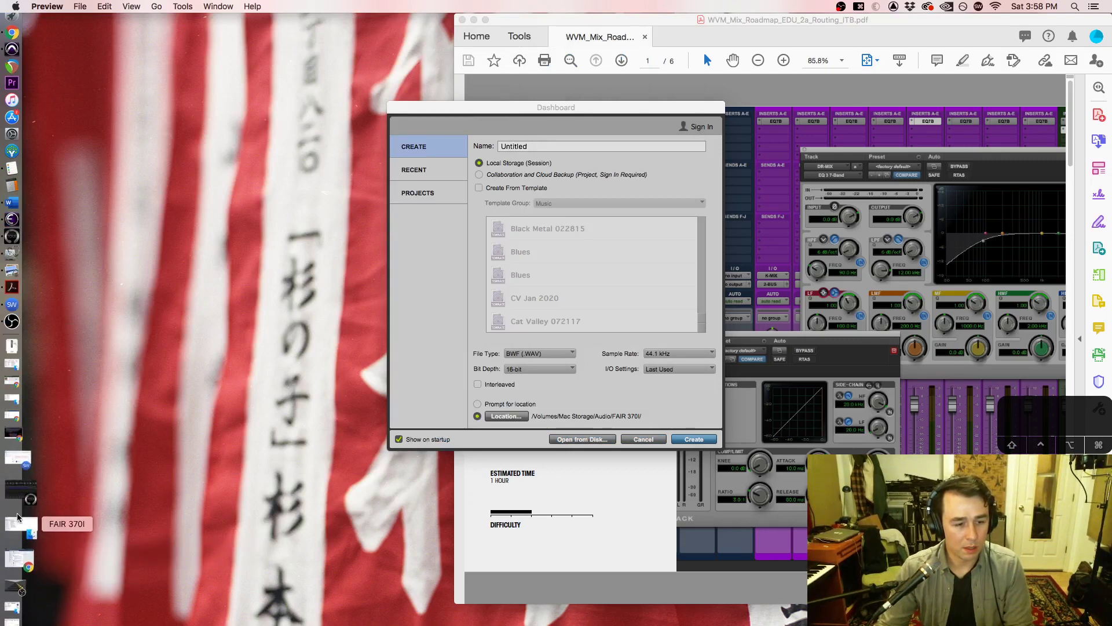
left_click(13, 532)
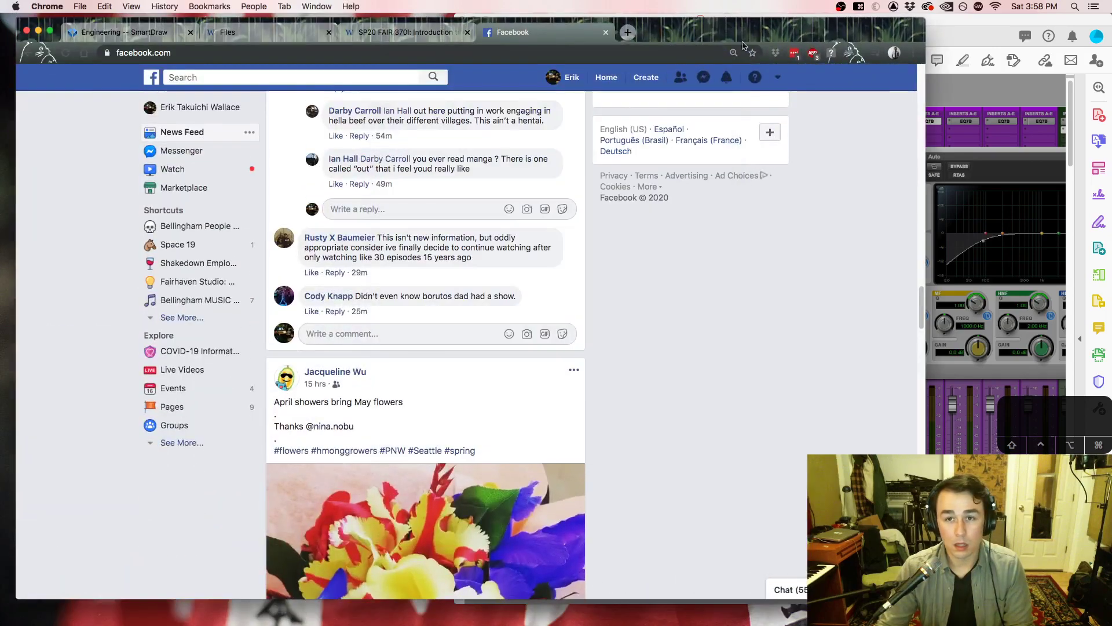
left_click(404, 18)
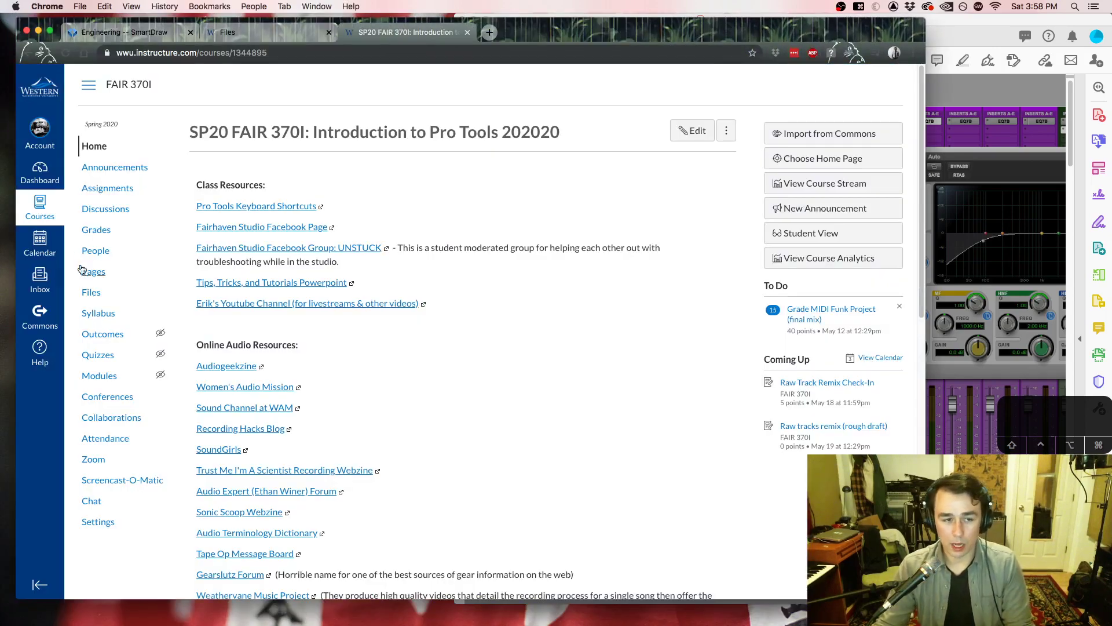
left_click(91, 293)
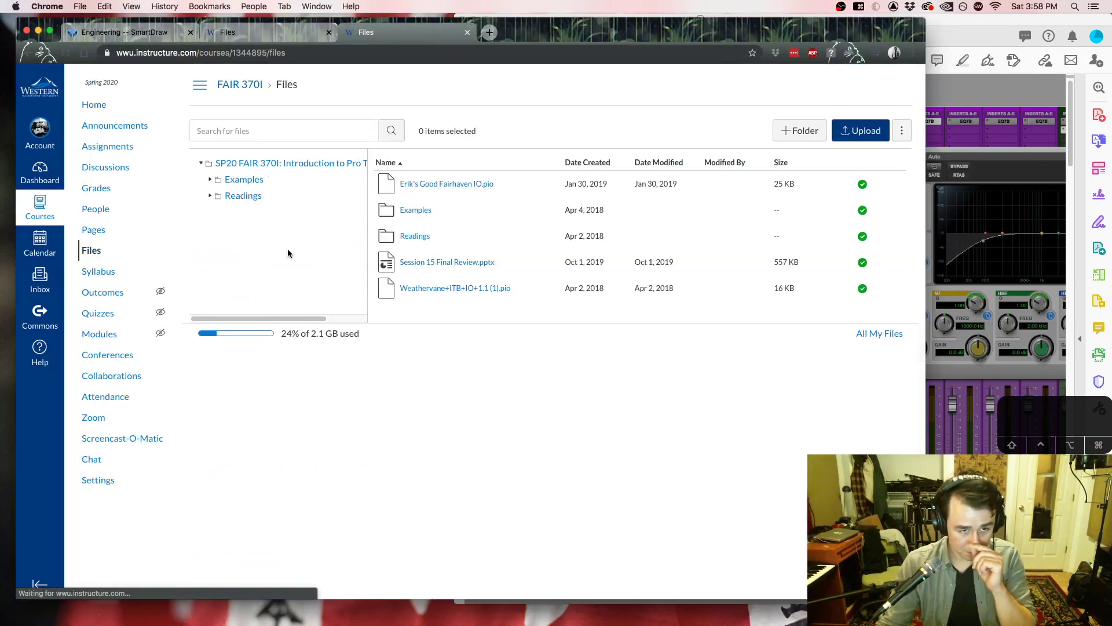
left_click(243, 180)
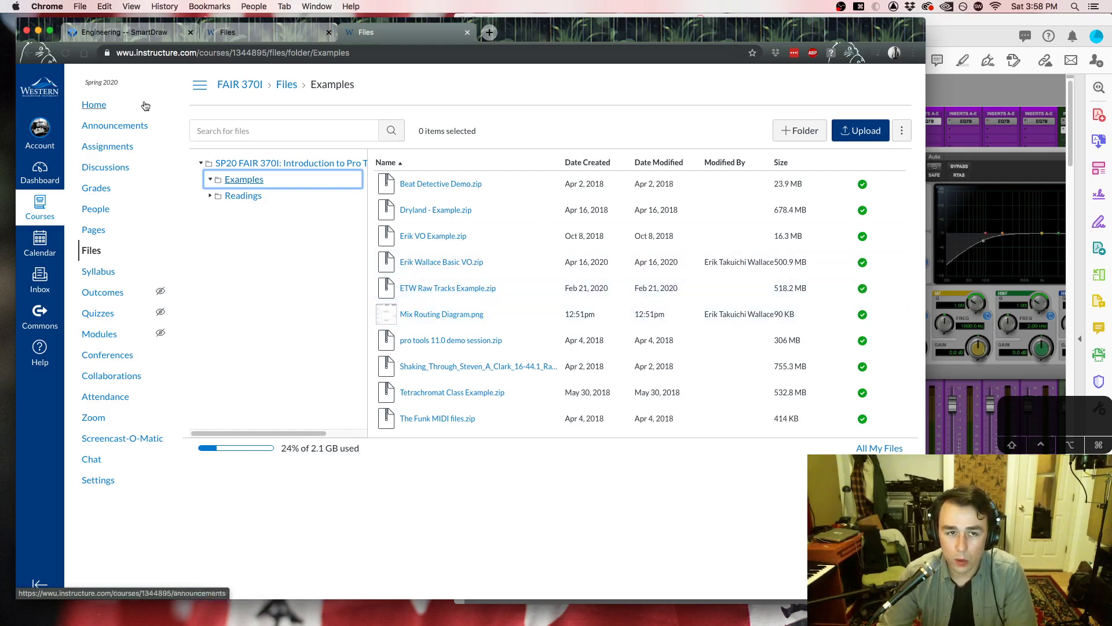
Step: Close the duplicate course Files tab and minimize the browser window
left_click(244, 34)
left_click(420, 33)
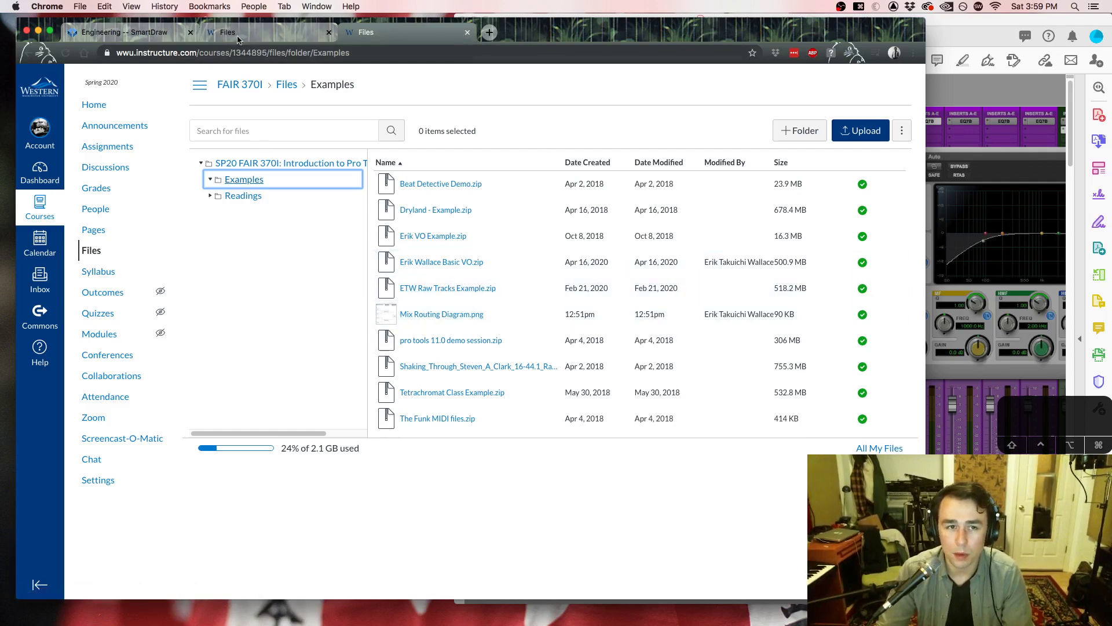
middle_click(414, 37)
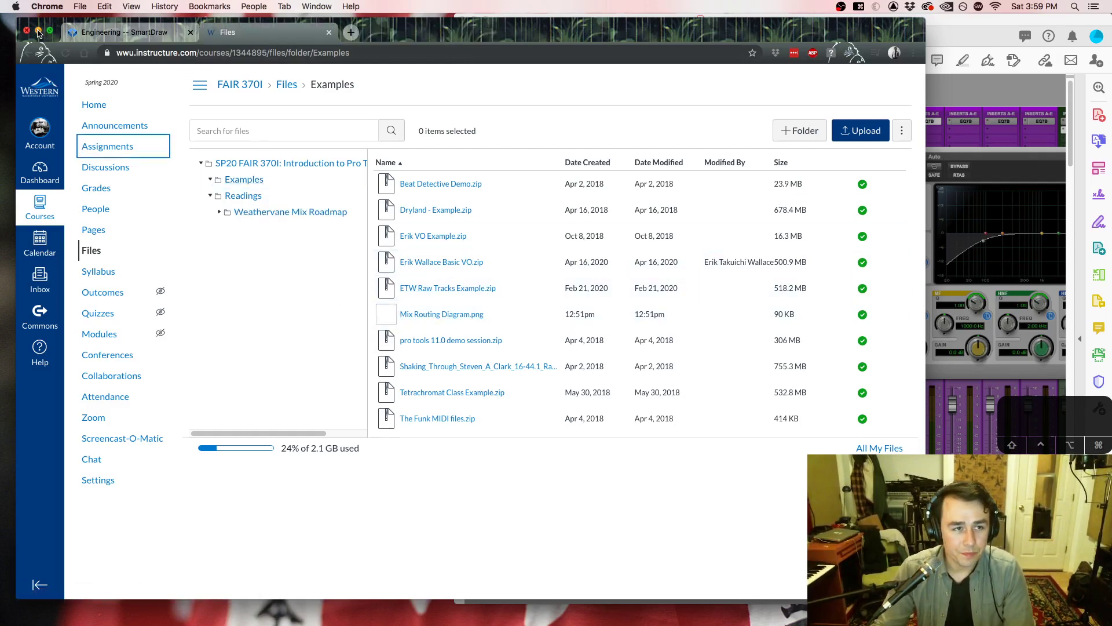
left_click(38, 32)
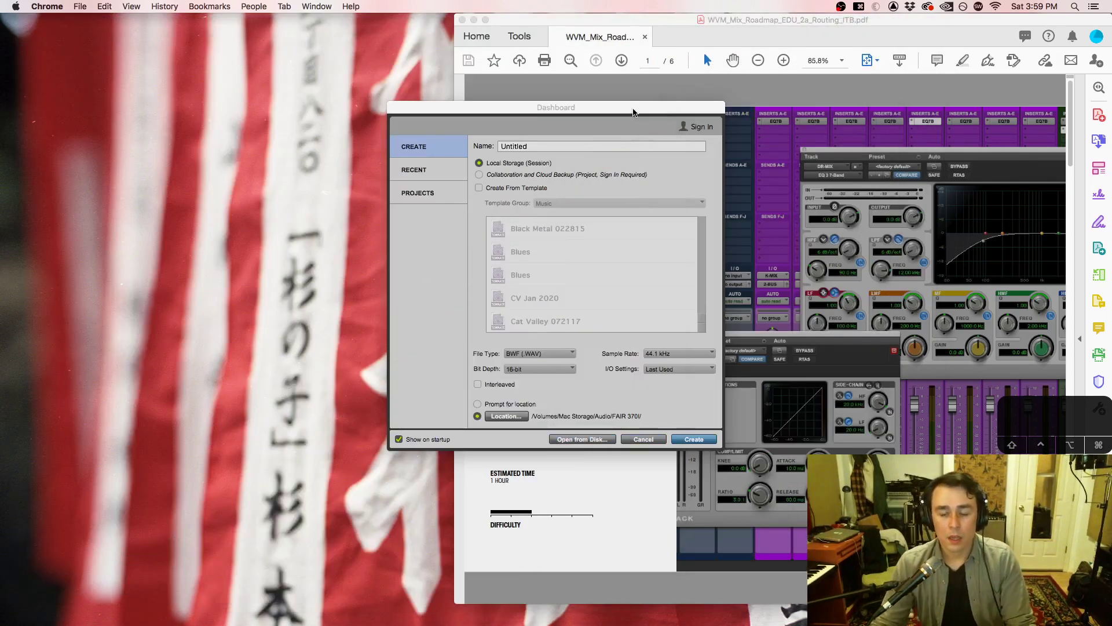
Step: Move the Dashboard clear of the PDF and name the new session "ETW Raw Tracks Remix"
left_click_drag(565, 112, 283, 96)
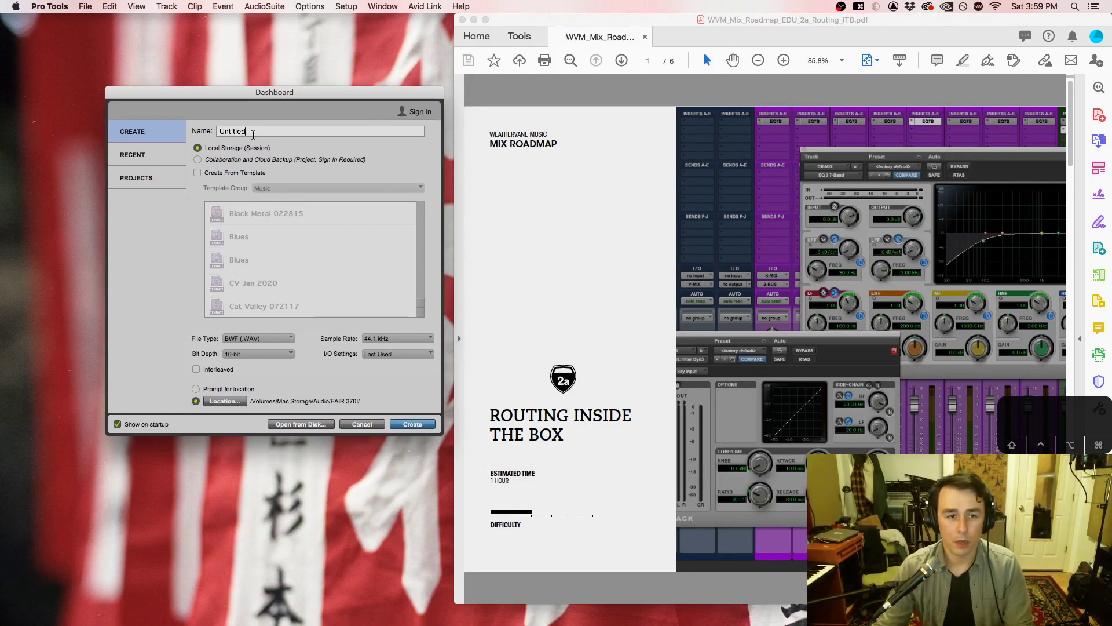
left_click_drag(254, 134, 205, 126)
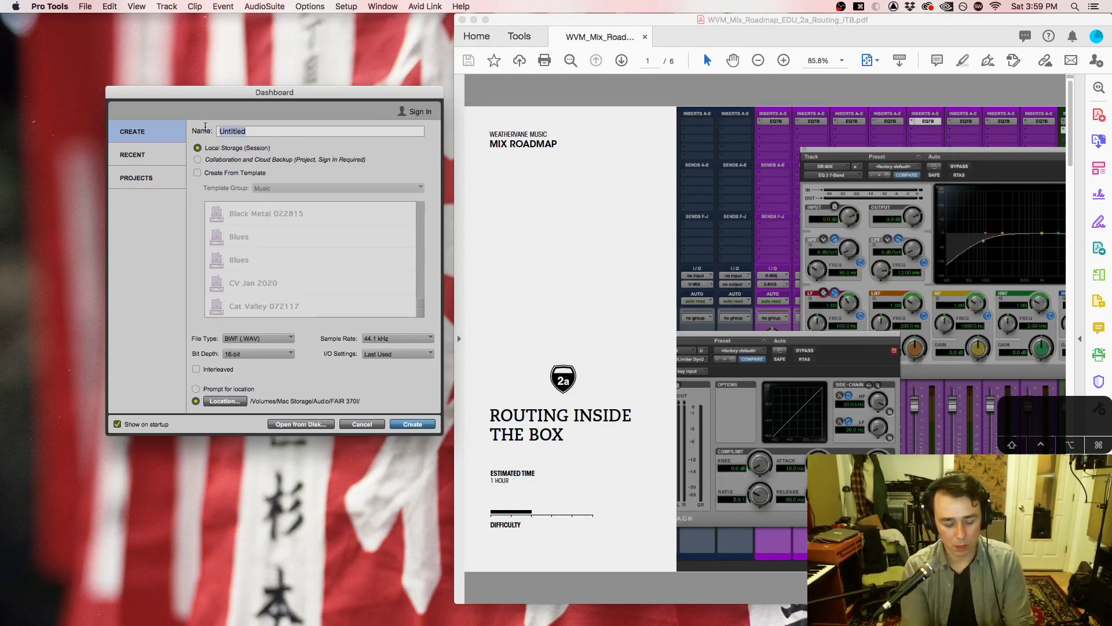
type("ETW")
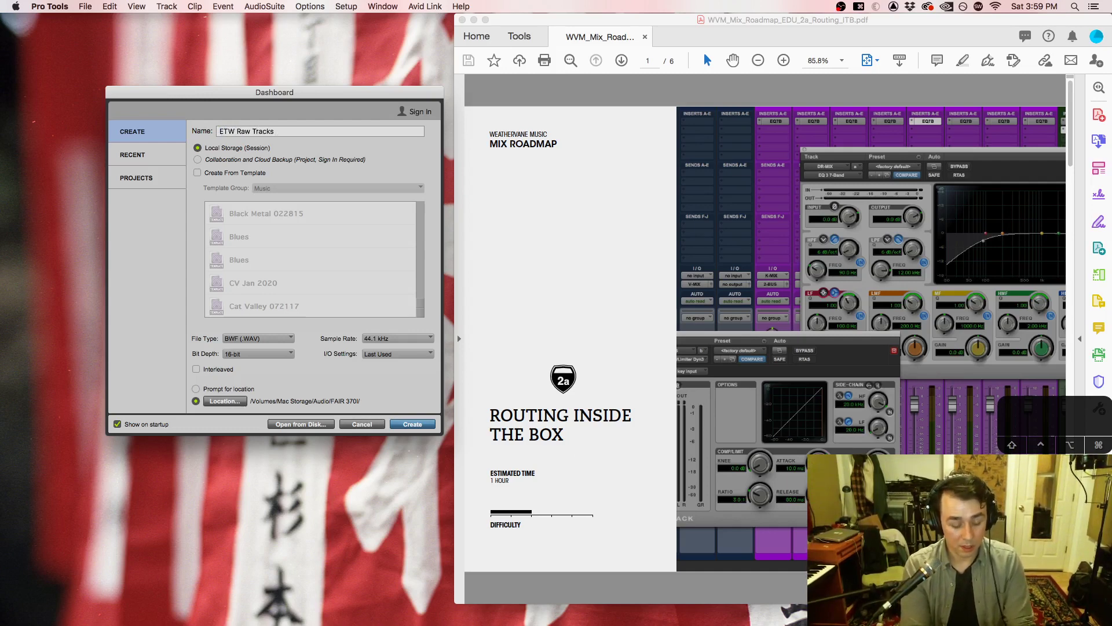
type("Raw Tracks Recmix")
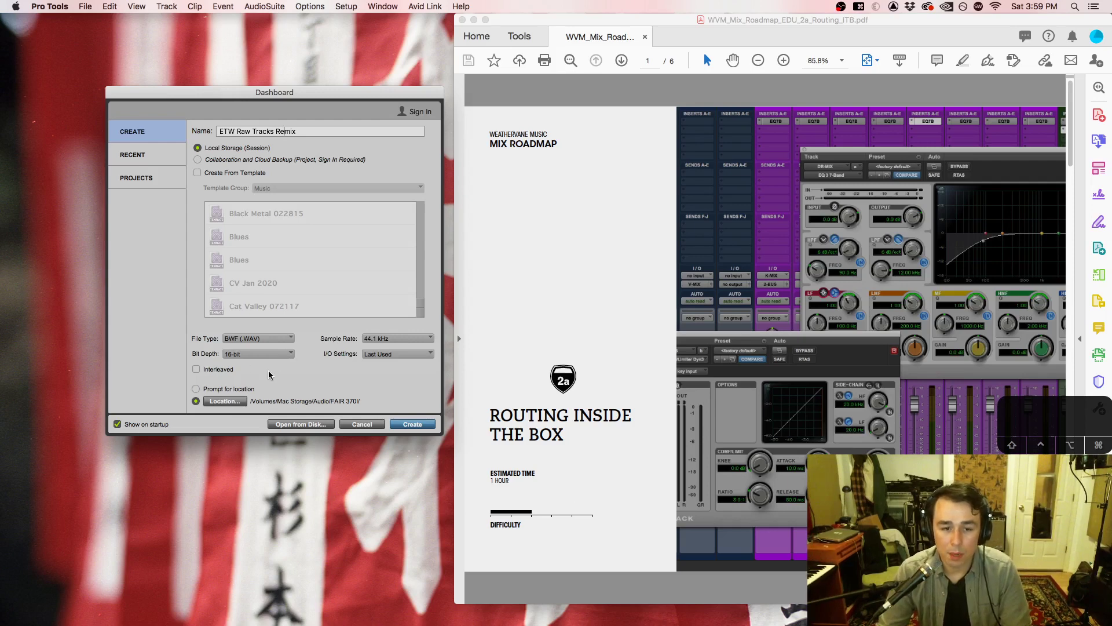
Step: Choose the FAIR 370I folder within Audio as the storage location and create the session
left_click(224, 401)
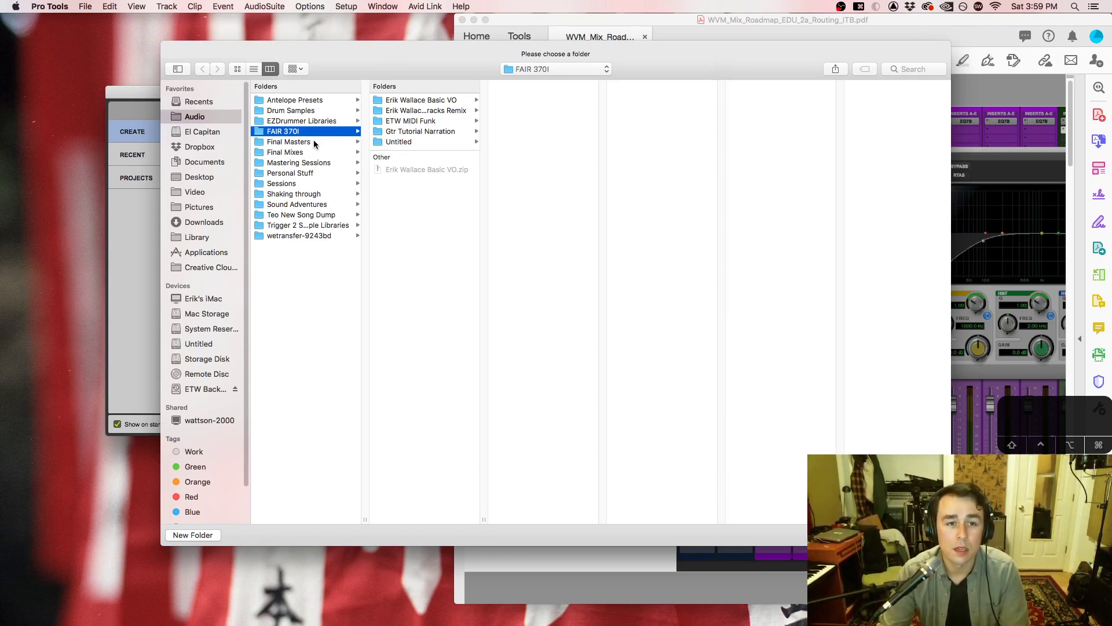
left_click(211, 131)
left_click(204, 116)
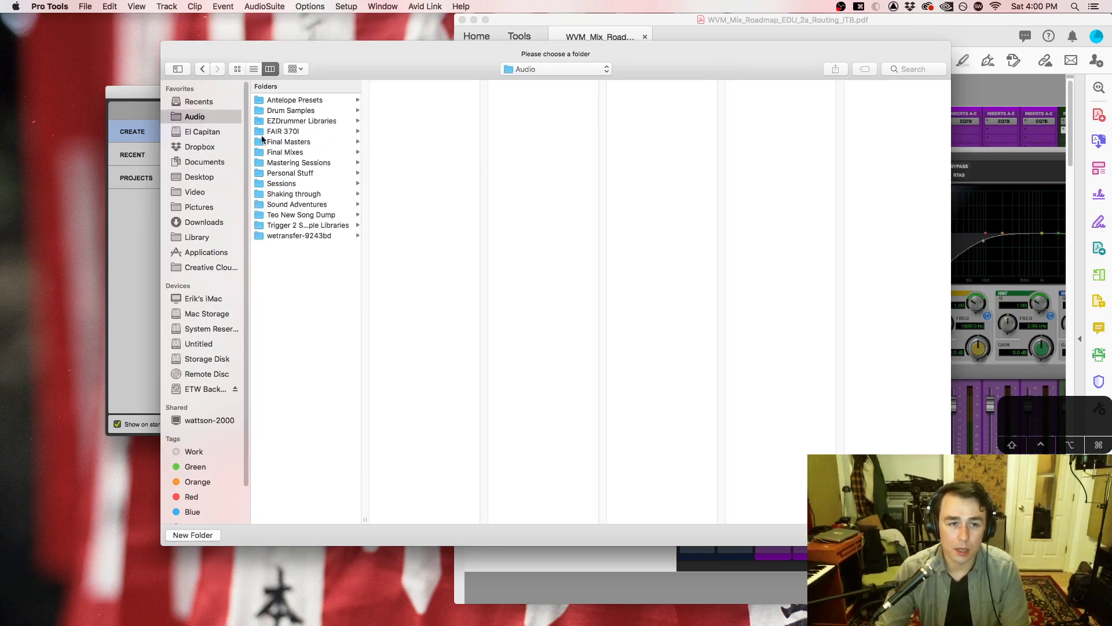
left_click(303, 215)
left_click(297, 110)
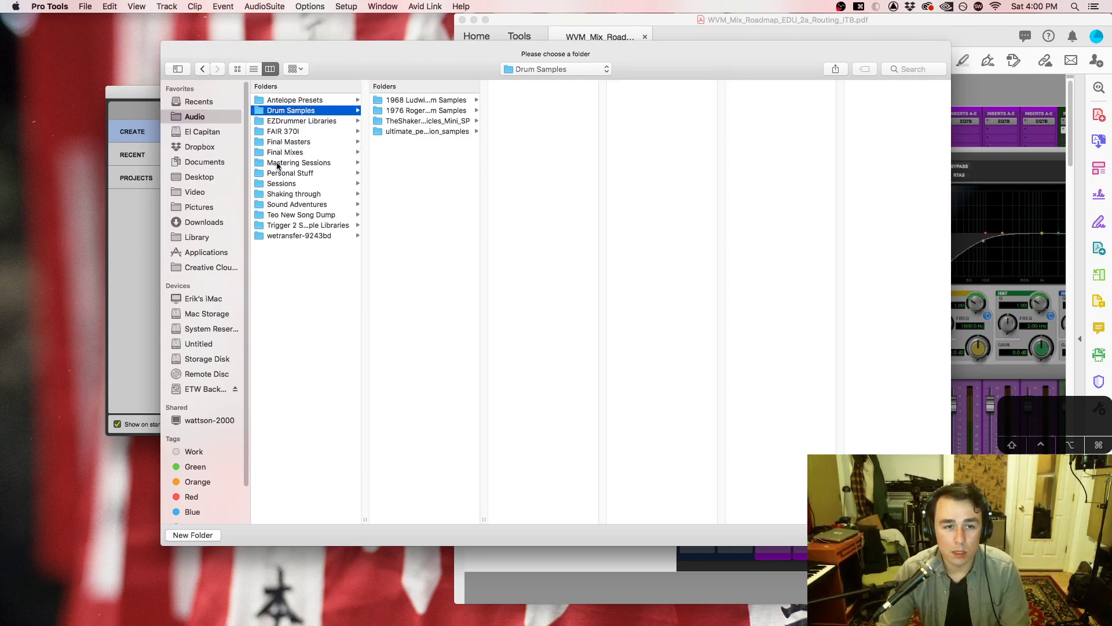
left_click(286, 133)
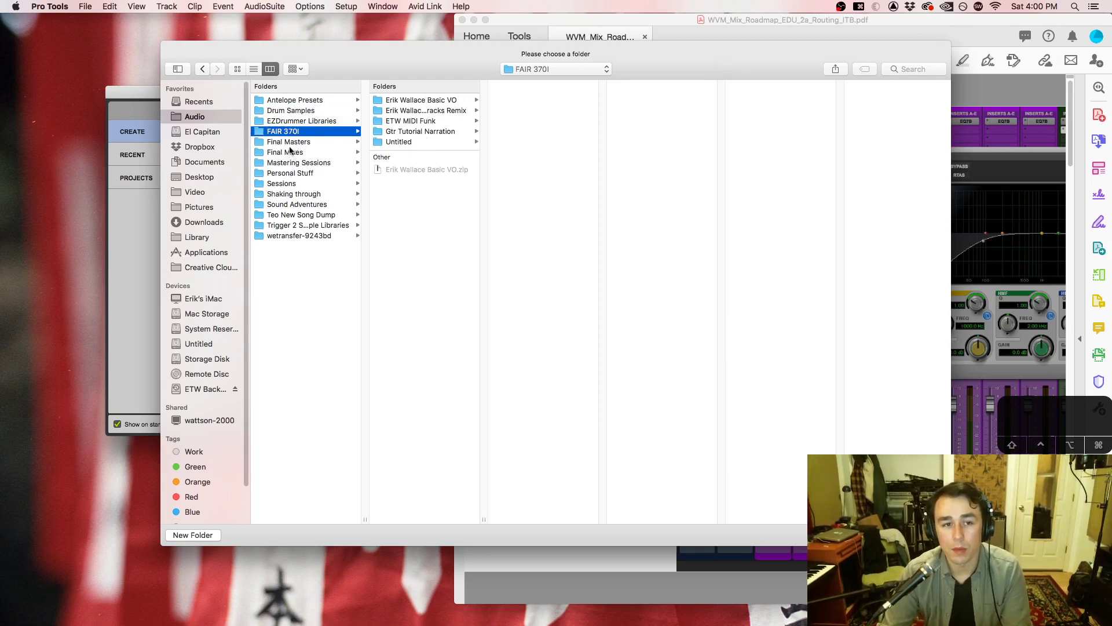
left_click(284, 176)
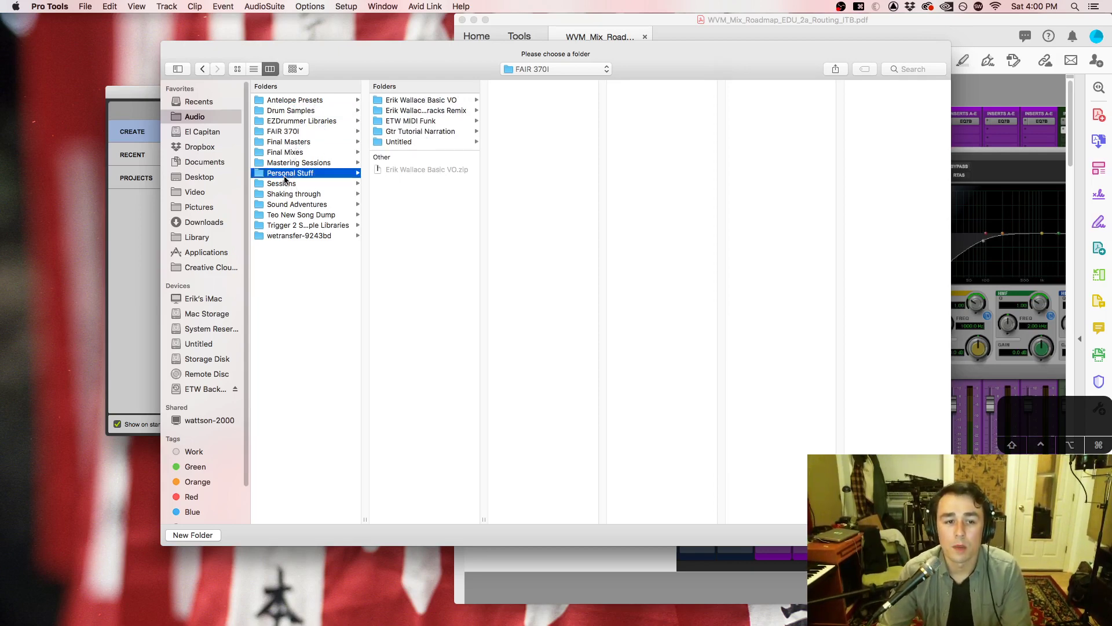
left_click(281, 183)
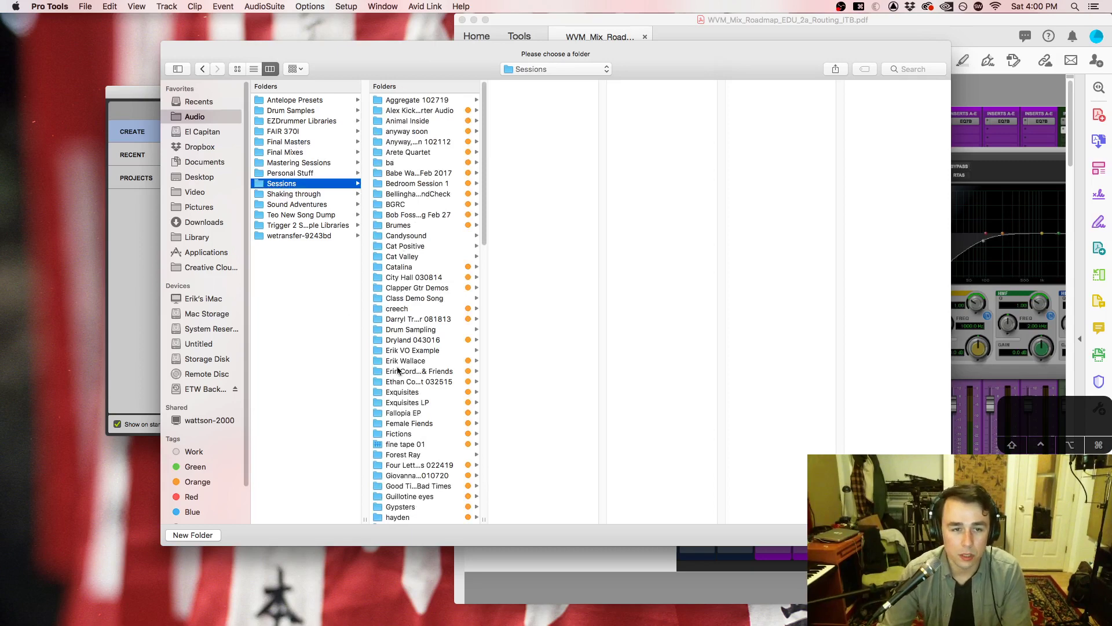
left_click(297, 165)
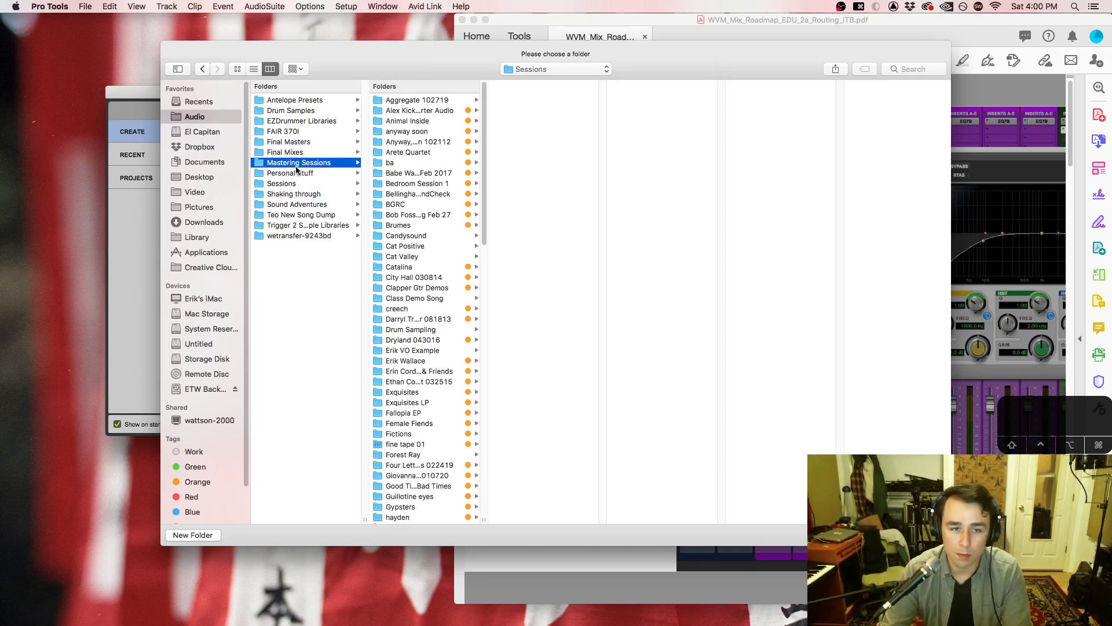
left_click(292, 132)
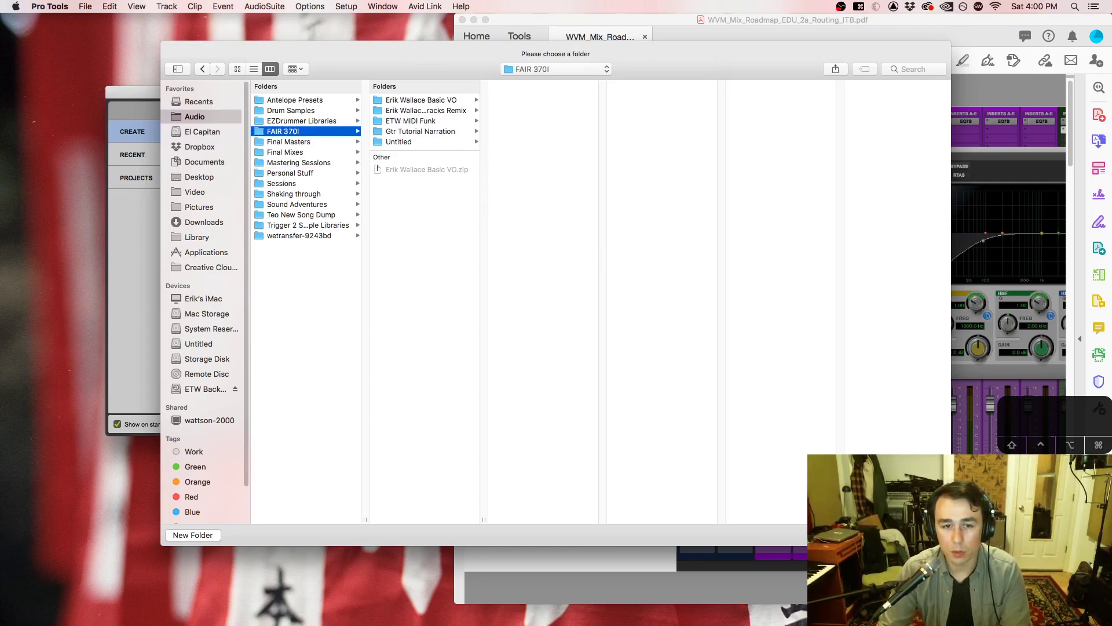
left_click(926, 535)
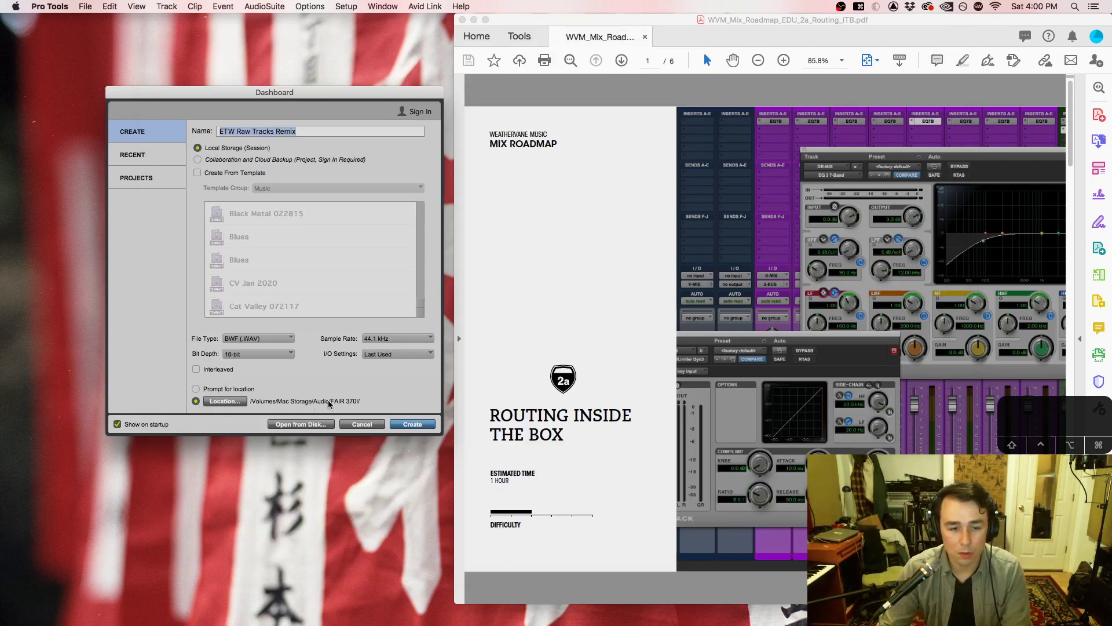
left_click(408, 425)
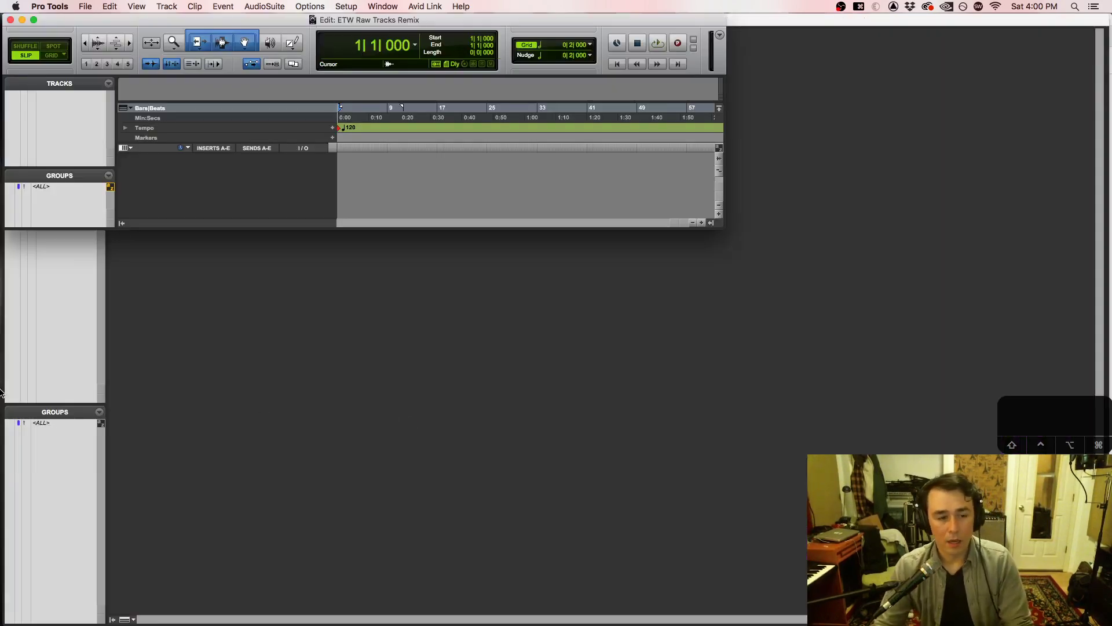
Step: Switch to OBS to check the recording, and minimize its window again
mouse_move(5, 455)
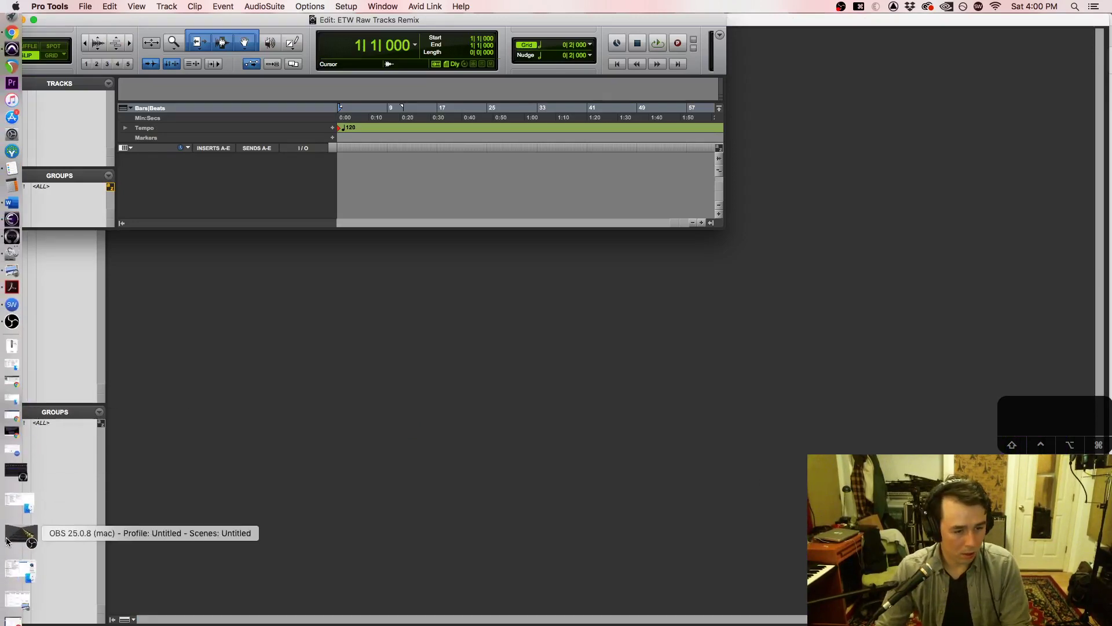
left_click(7, 541)
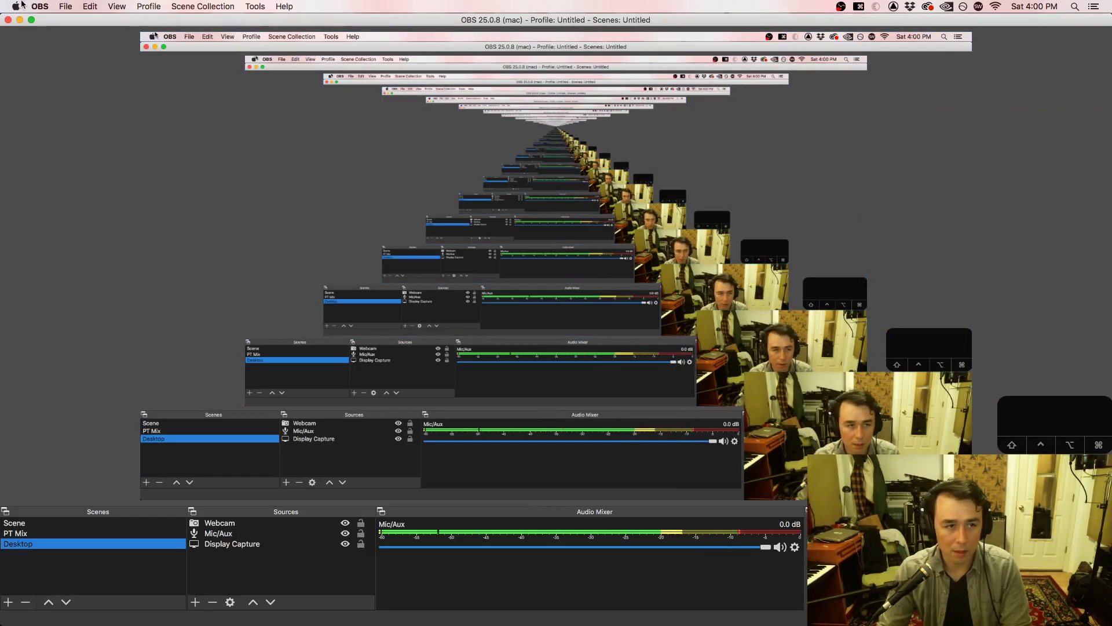
left_click(19, 20)
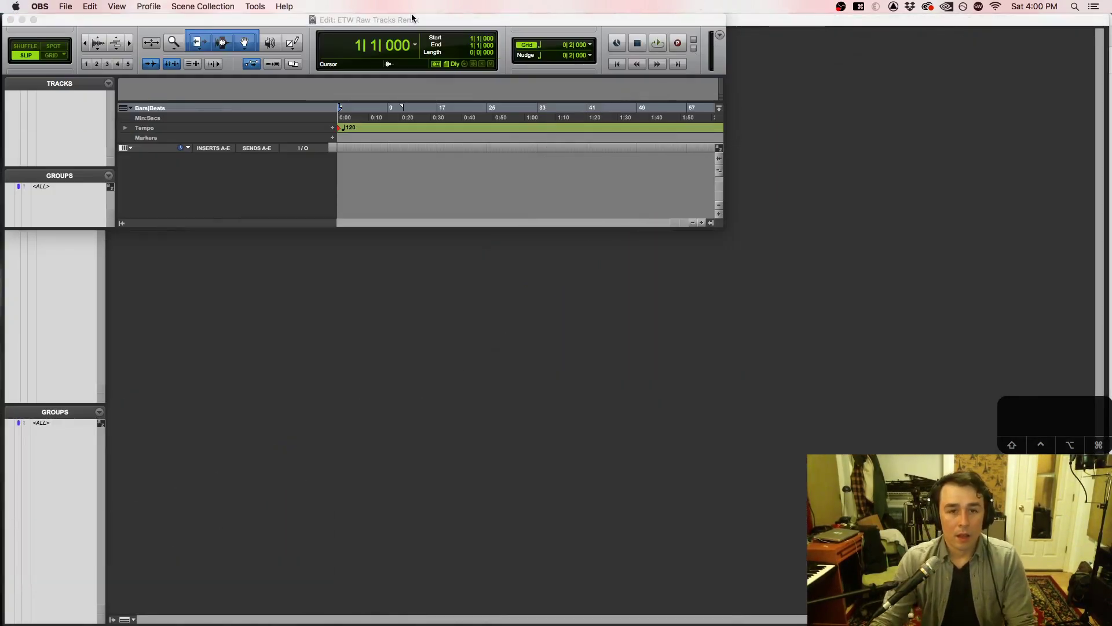
Step: Enlarge the Pro Tools Edit window to fill the screen and toggle to the Mix window and back
double_click(412, 18)
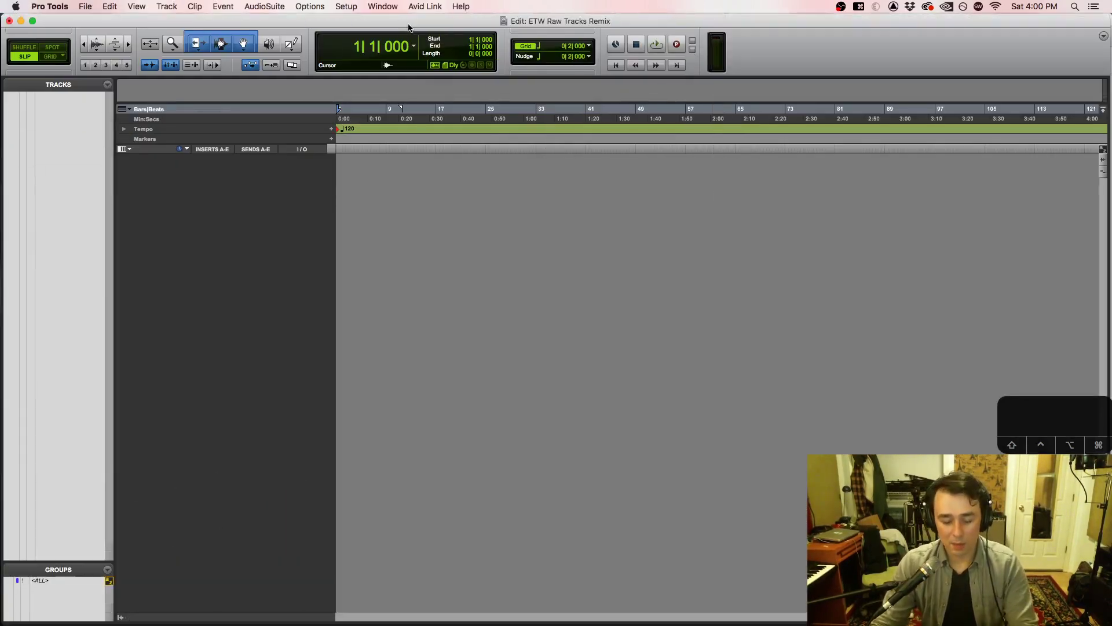
key("super+equal")
key("super+equal")
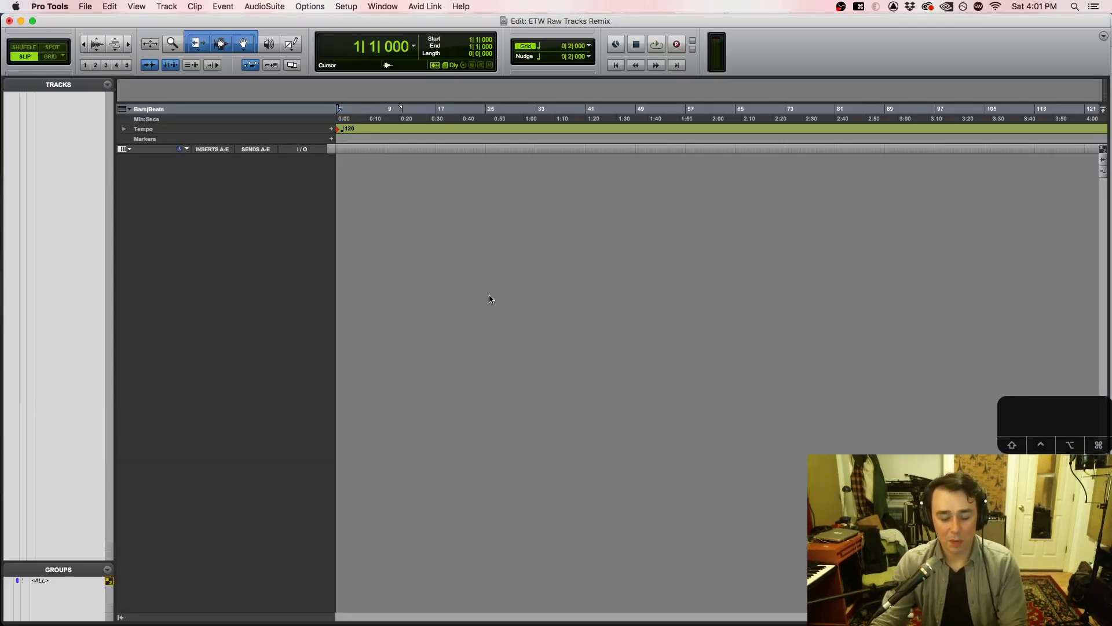
Step: Bring up the routing PDF in Adobe Acrobat for reference and return to the Pro Tools Edit window
mouse_move(2, 355)
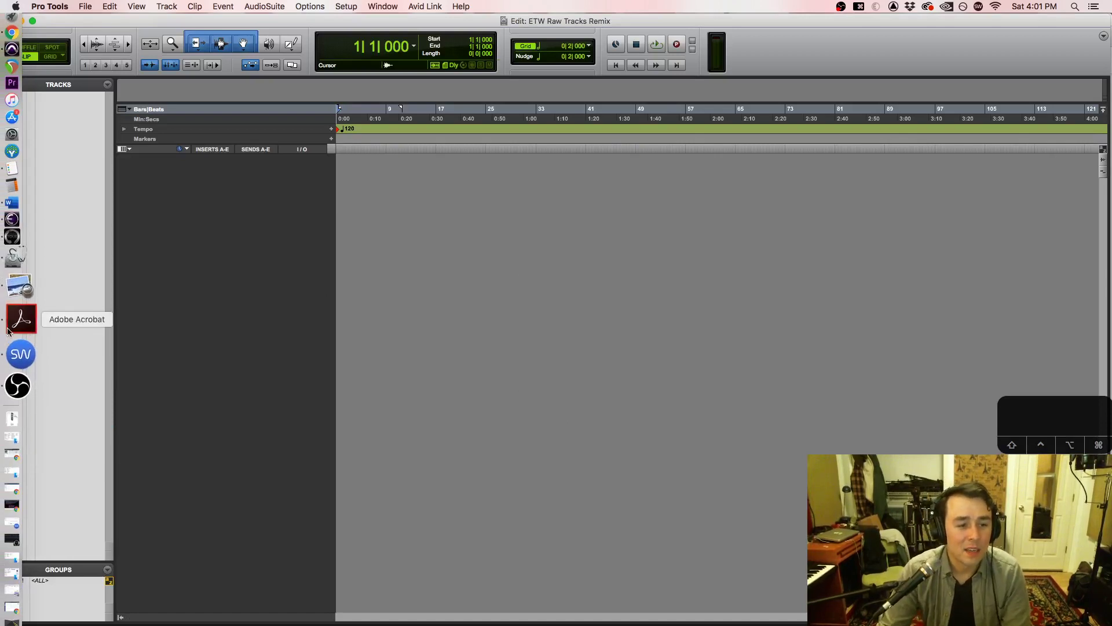
left_click(8, 329)
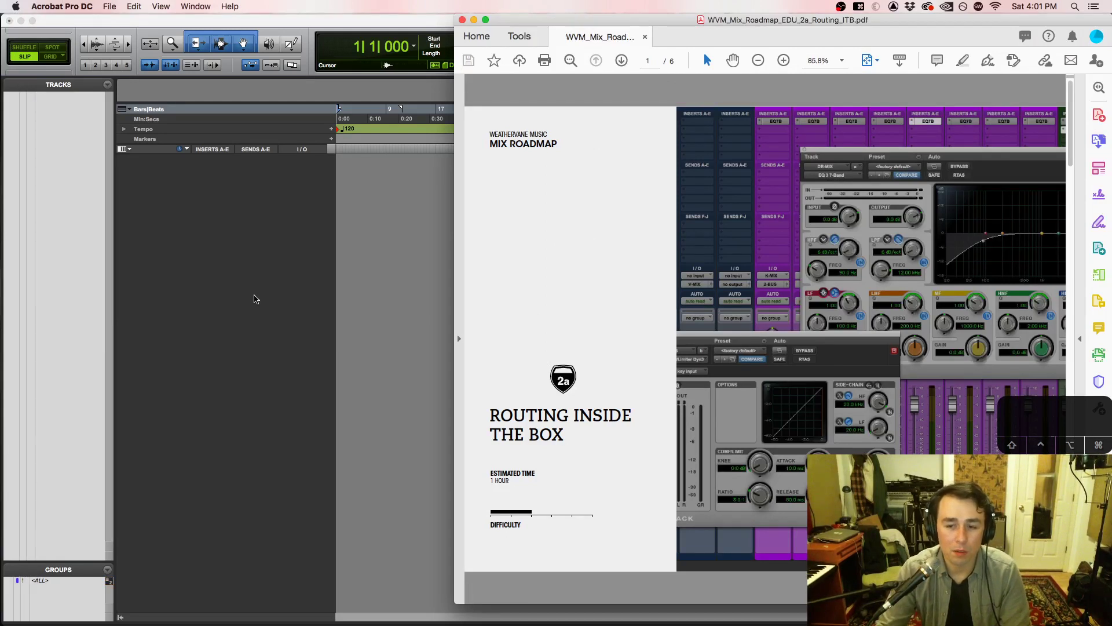
left_click(252, 315)
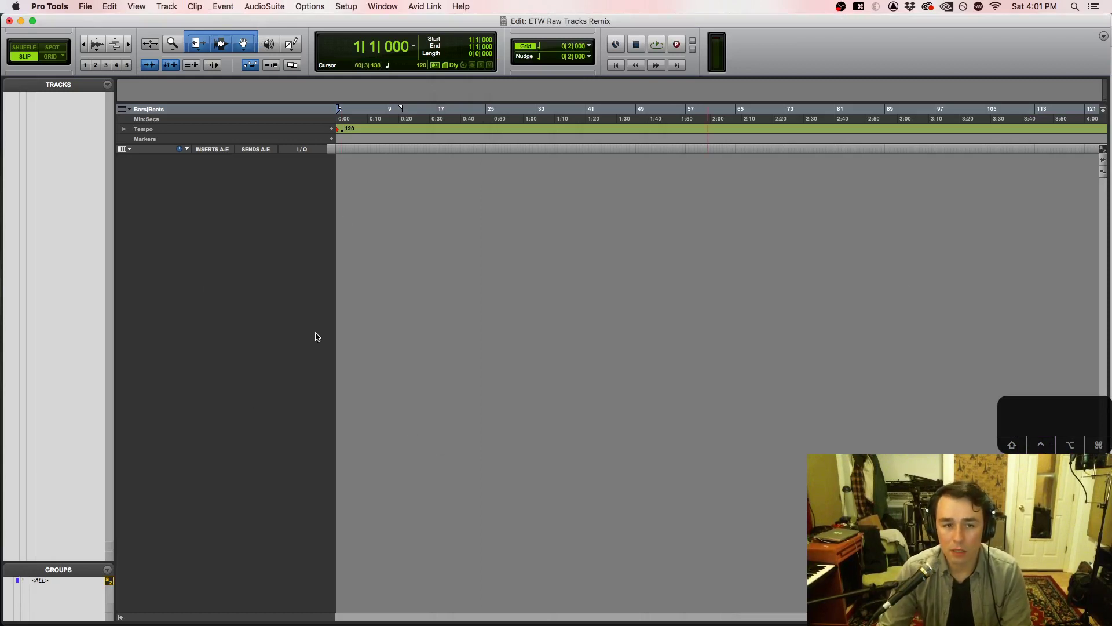
Step: Start importing audio files into the empty session
left_click(86, 7)
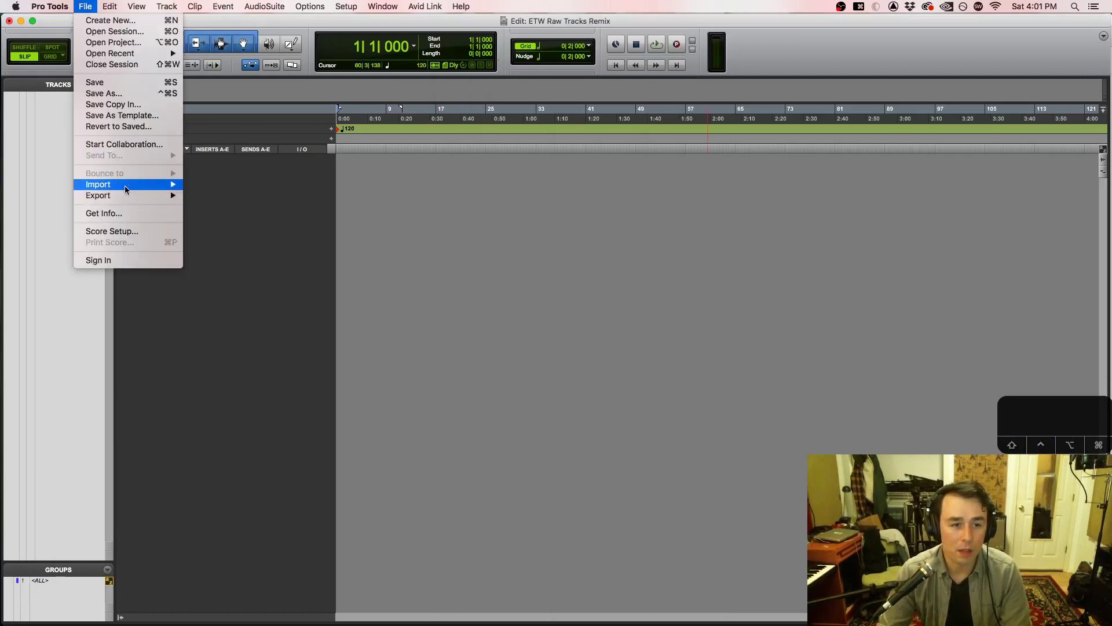
mouse_move(131, 183)
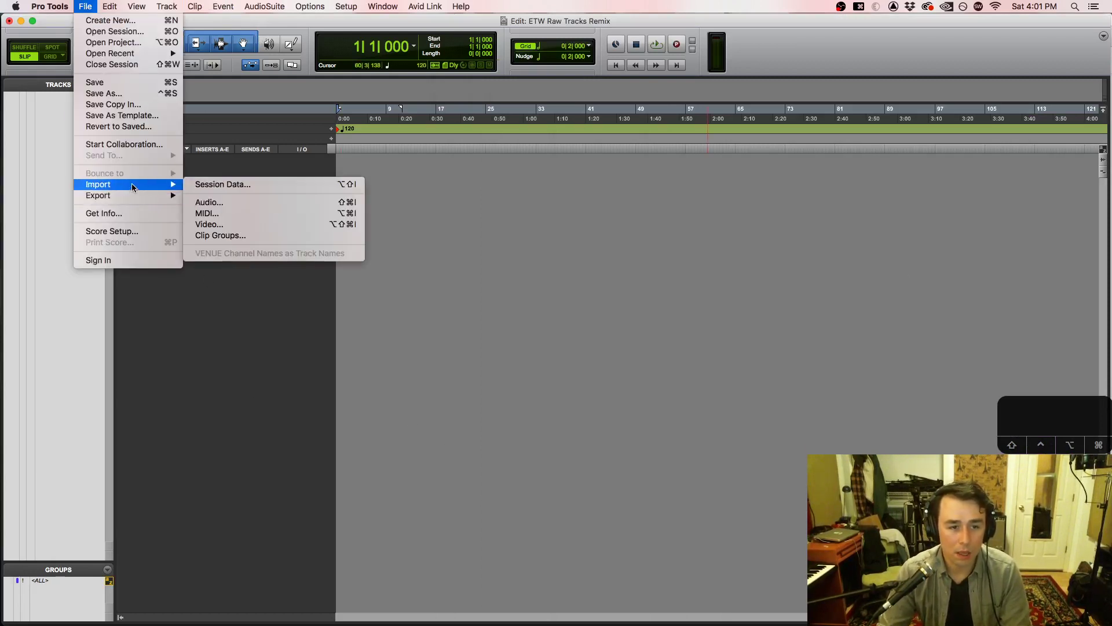
left_click(212, 204)
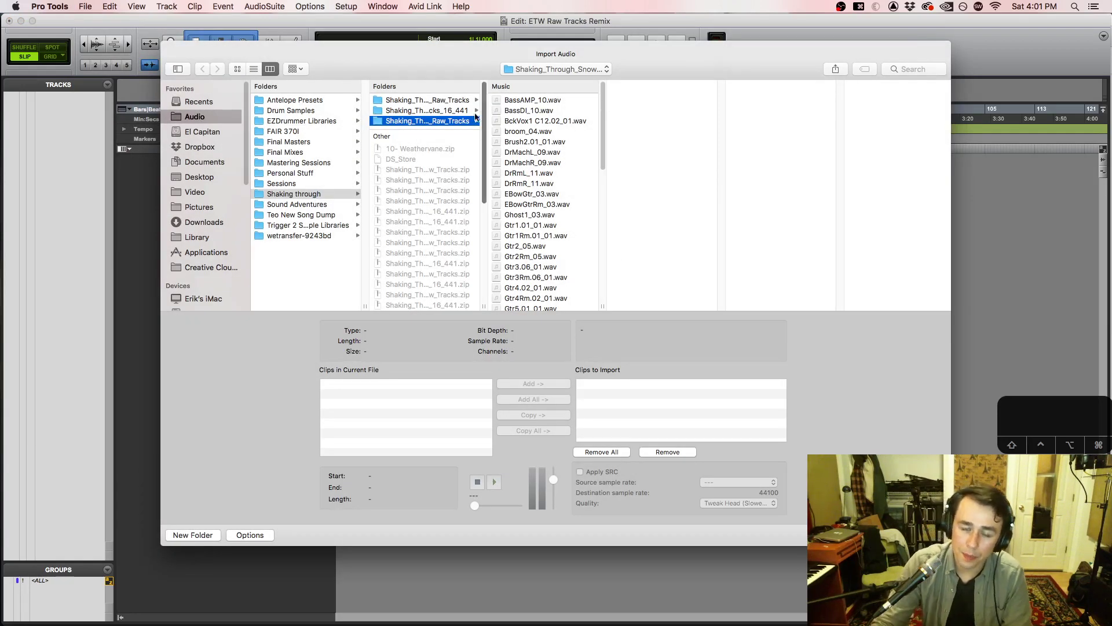
Step: Look through the audio files in the Shaking_Through_Carro… raw tracks folder, starting from 01 CLICK.wav
left_click(444, 111)
left_click(445, 101)
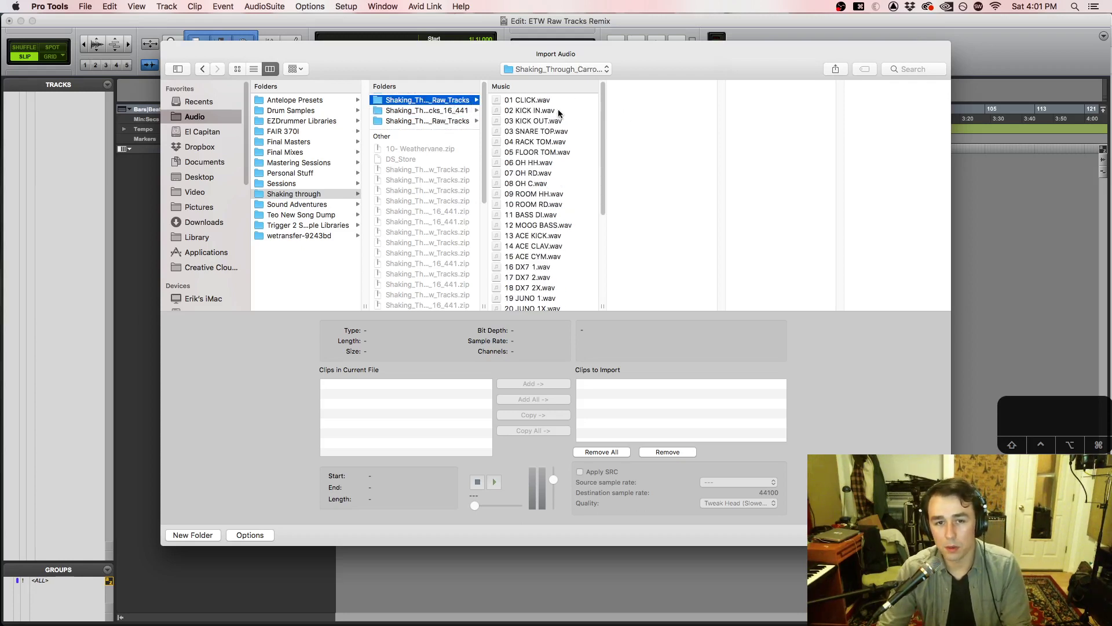
left_click(542, 103)
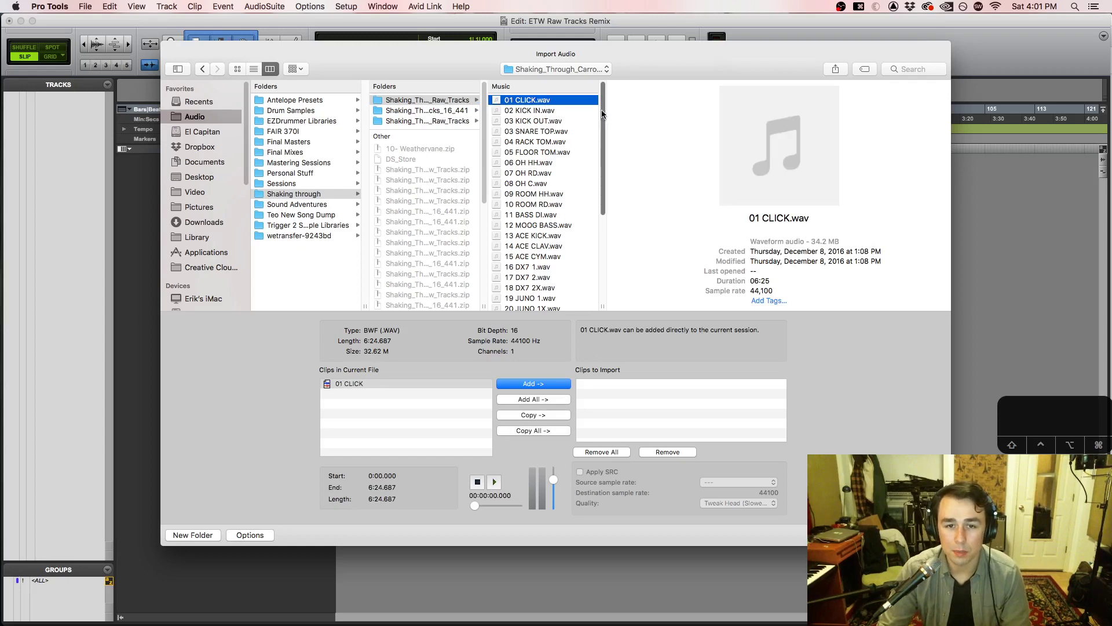
scroll(542, 232, "down", 5)
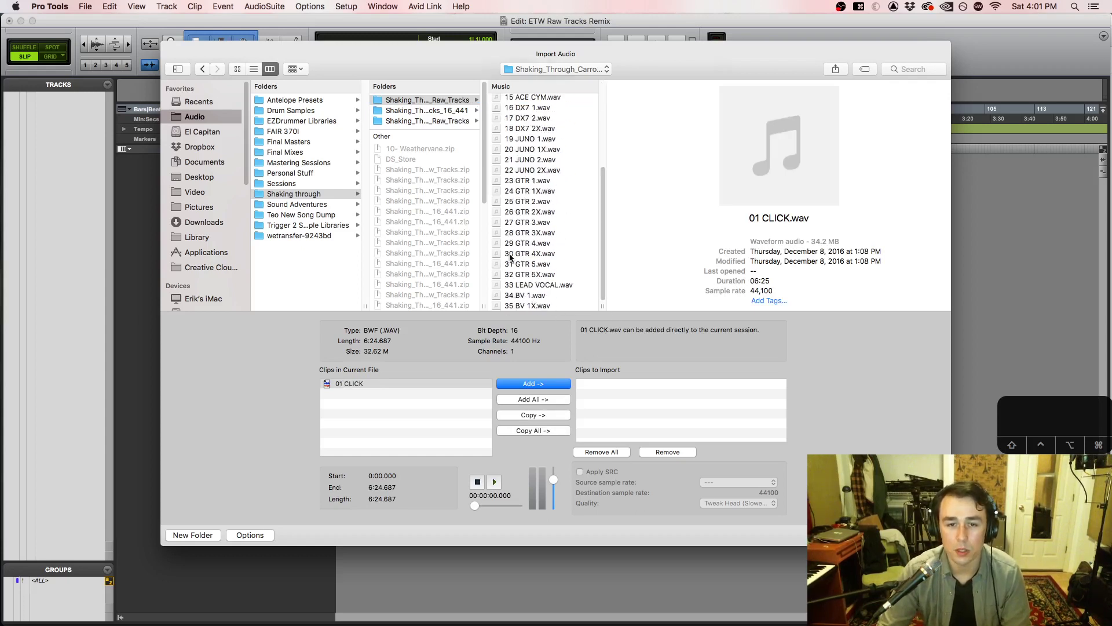
scroll(544, 273, "up", 5)
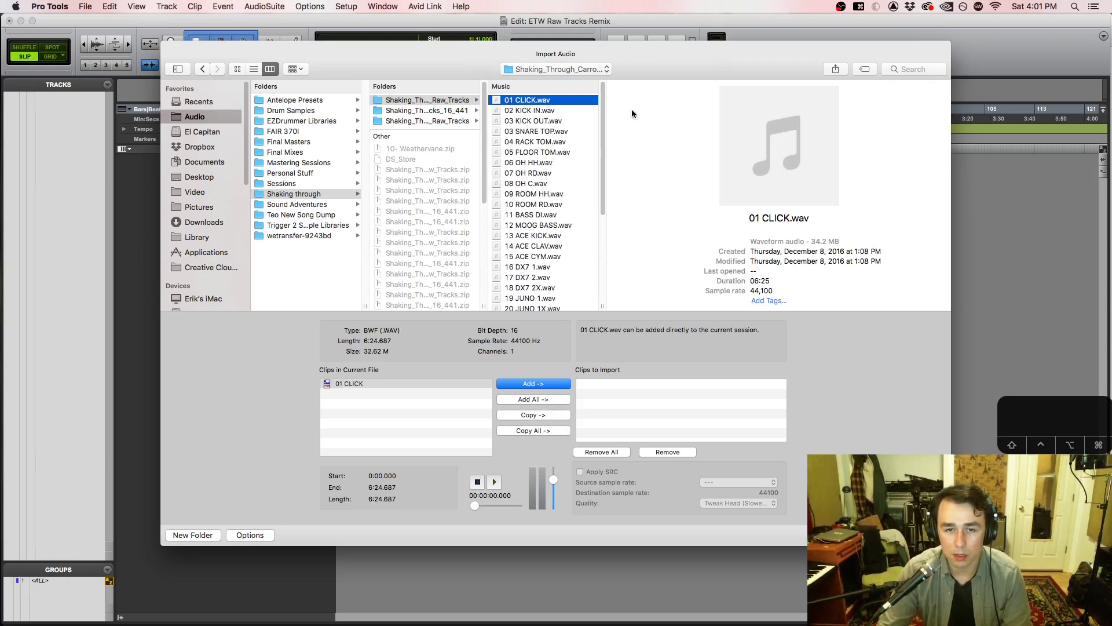
scroll(530, 213, "down", 1)
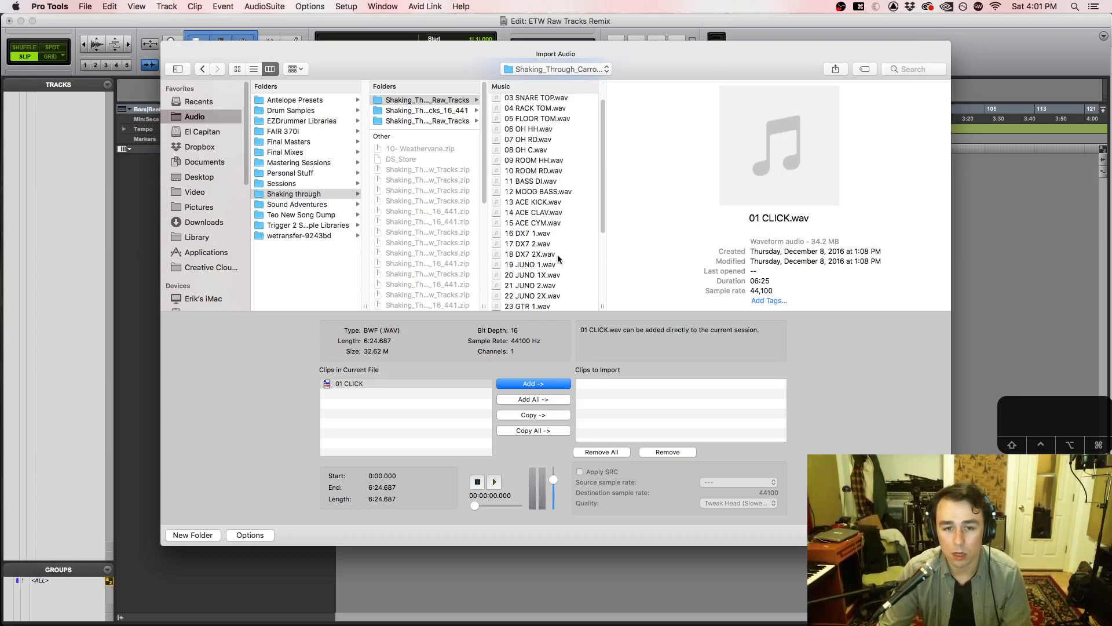
scroll(536, 217, "down", 3)
Step: Select all audio files in the Shaking_Through_Snow… raw tracks folder, from BassAMP_10.wav to Vibes_03.wav
left_click(439, 120)
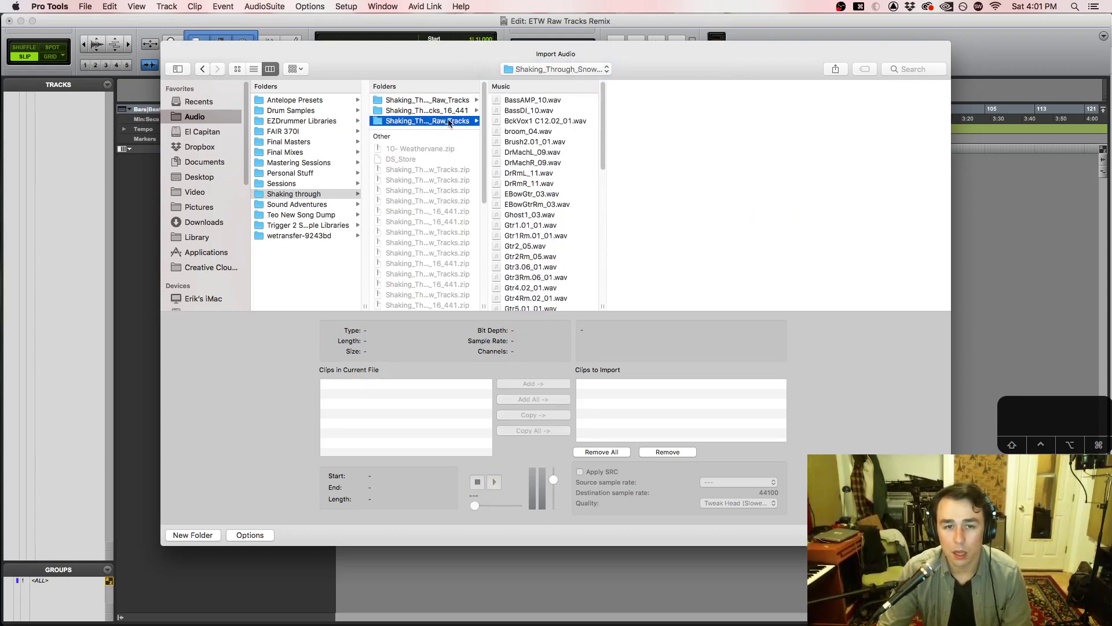
left_click(525, 101)
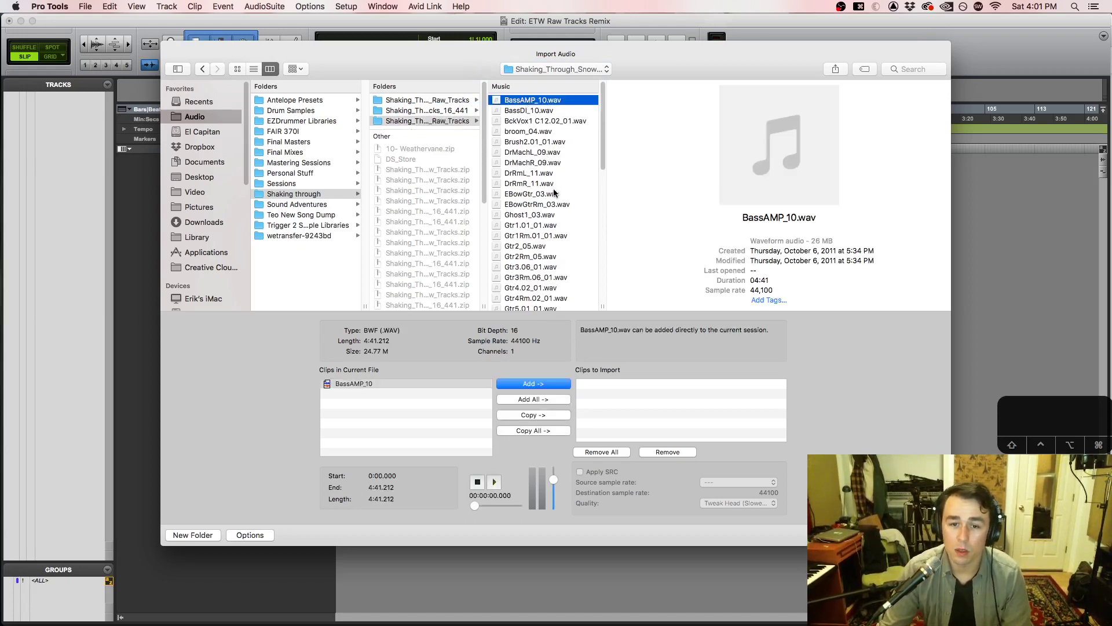
scroll(551, 195, "down", 5)
scroll(551, 194, "down", 6)
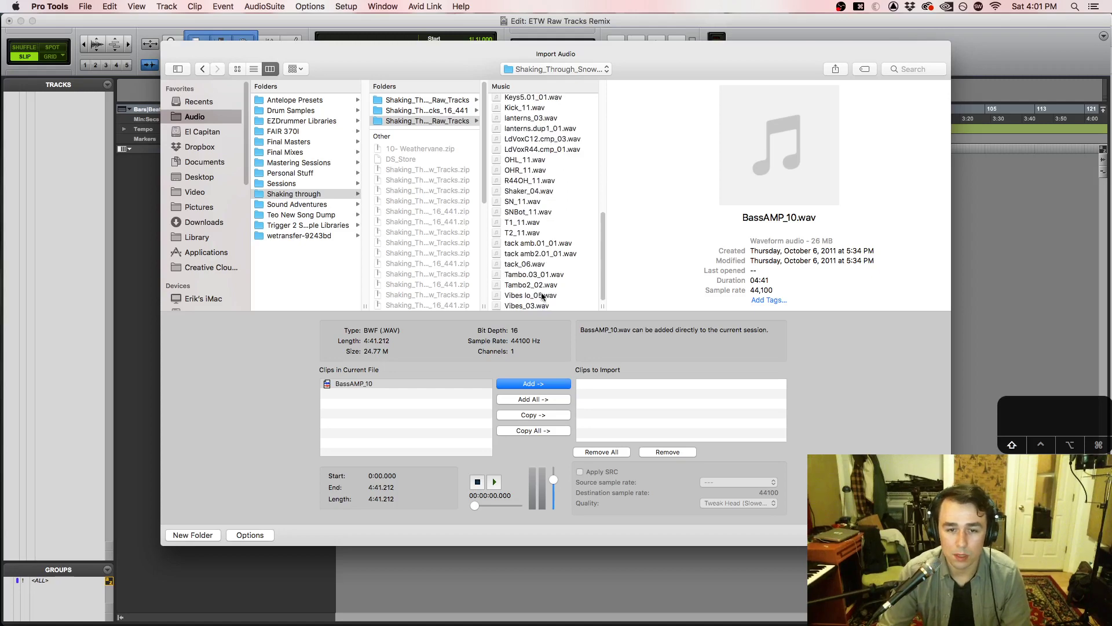
left_click(527, 308, "shift")
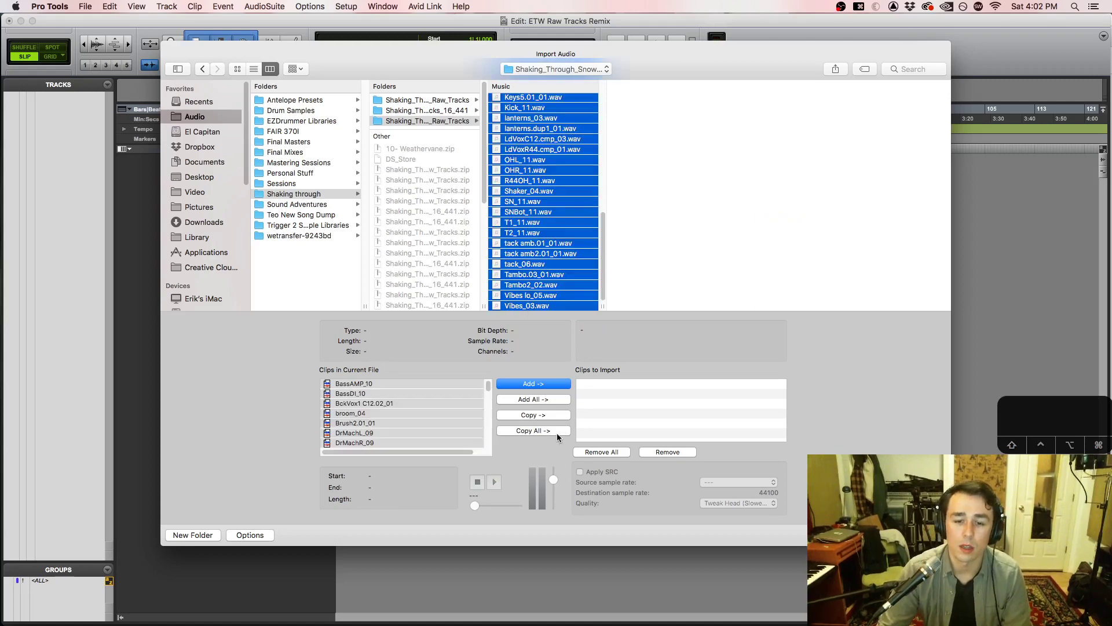
left_click_drag(609, 265, 608, 88)
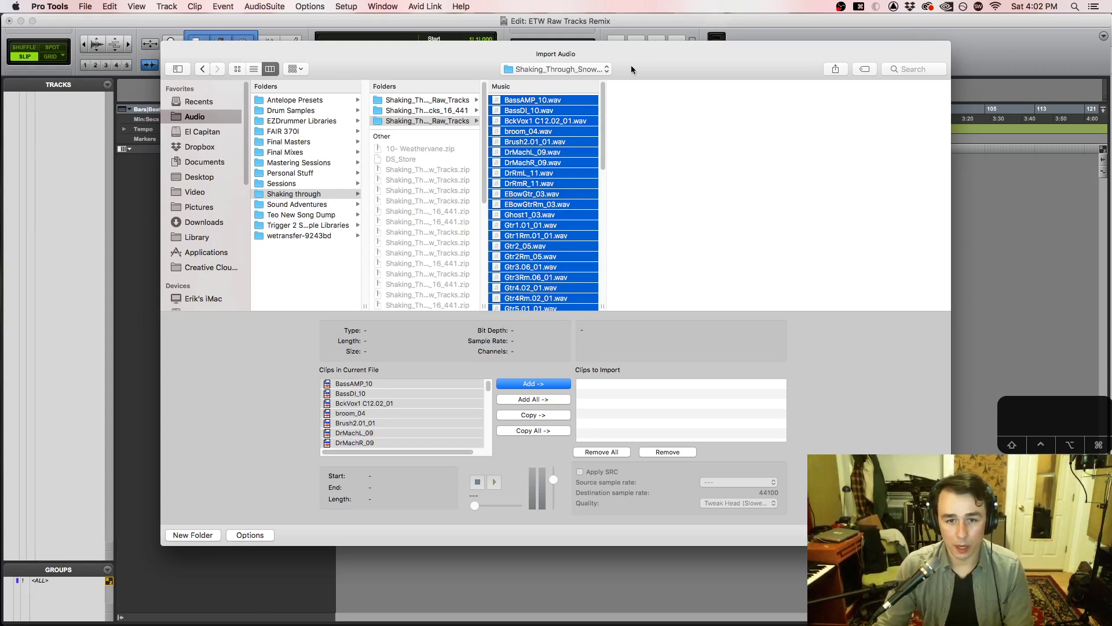
Step: Add all the selected audio files to the clips to import as copies and proceed to choosing the destination folder
scroll(545, 203, "down", 10)
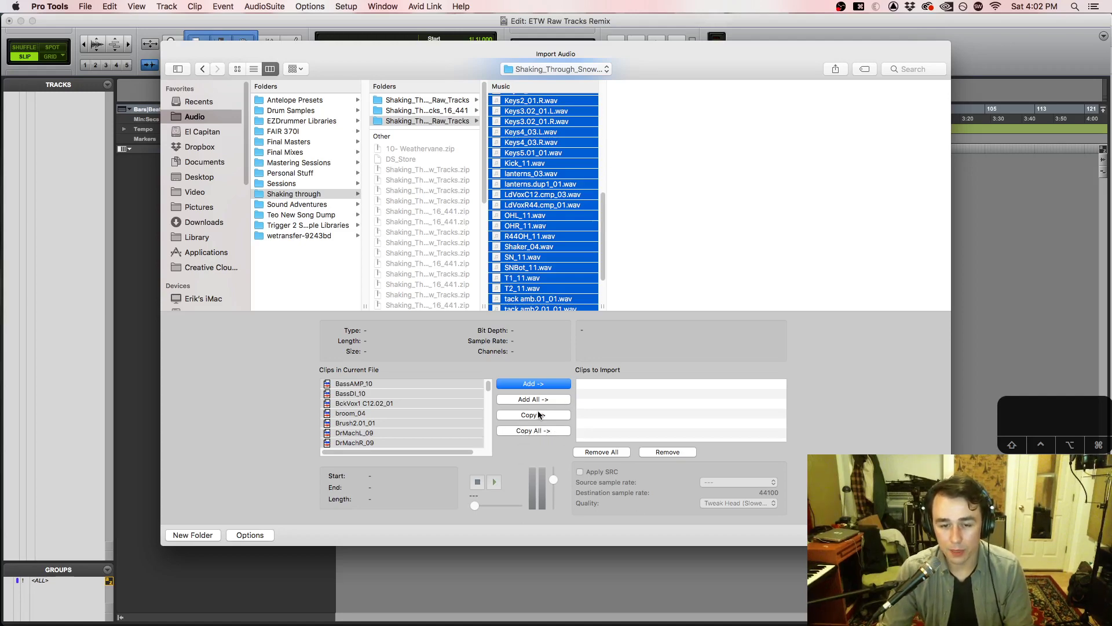
left_click(509, 432)
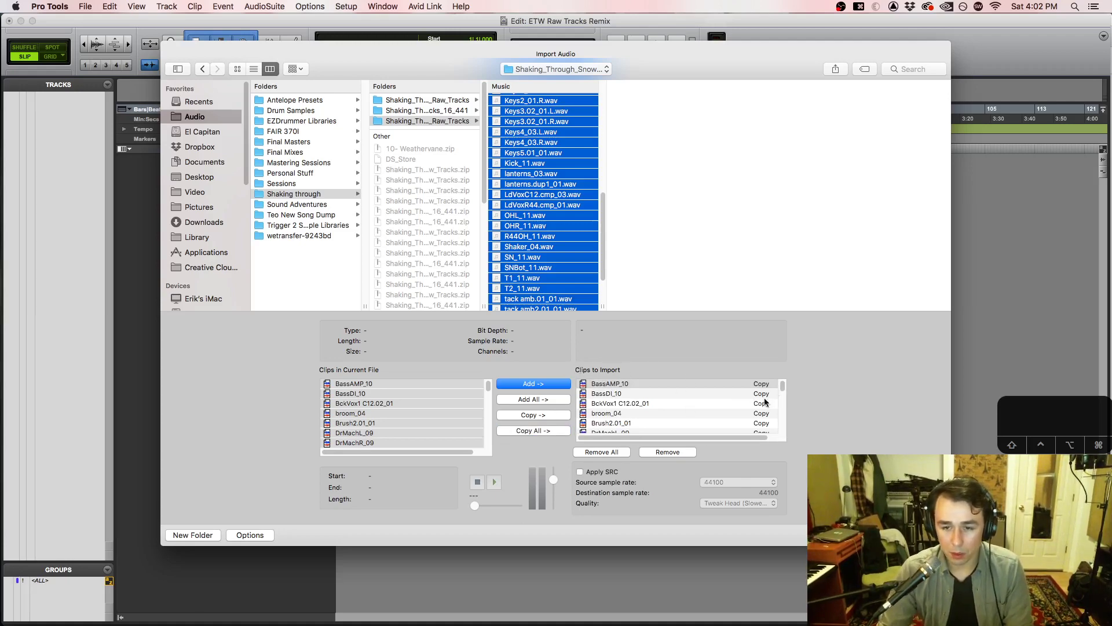
left_click_drag(783, 386, 788, 351)
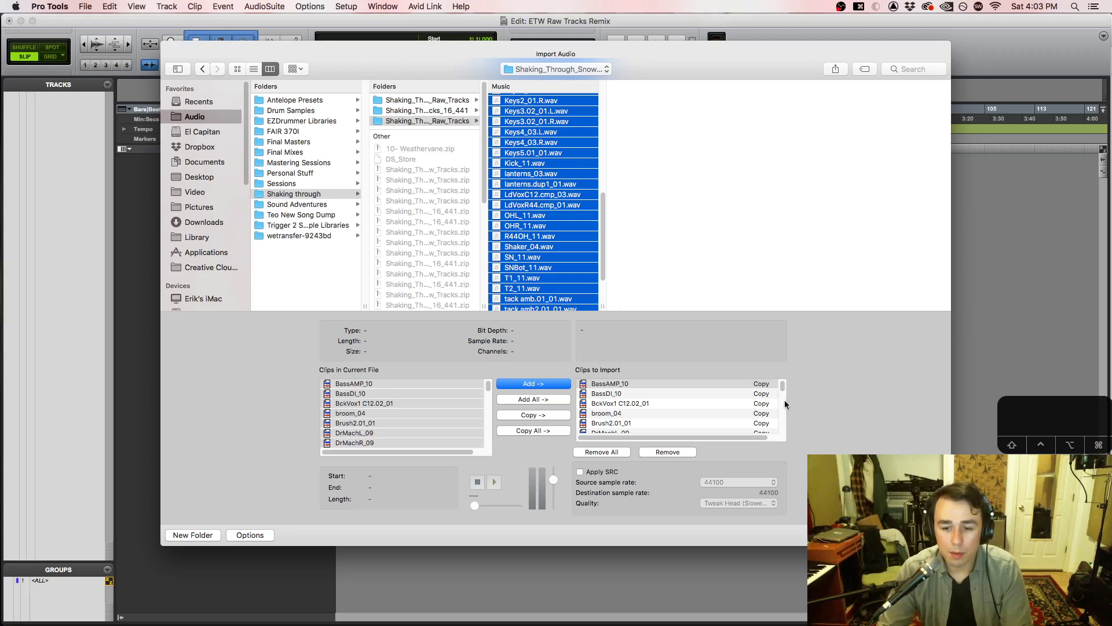
left_click(537, 436)
scroll(733, 414, "down", 5)
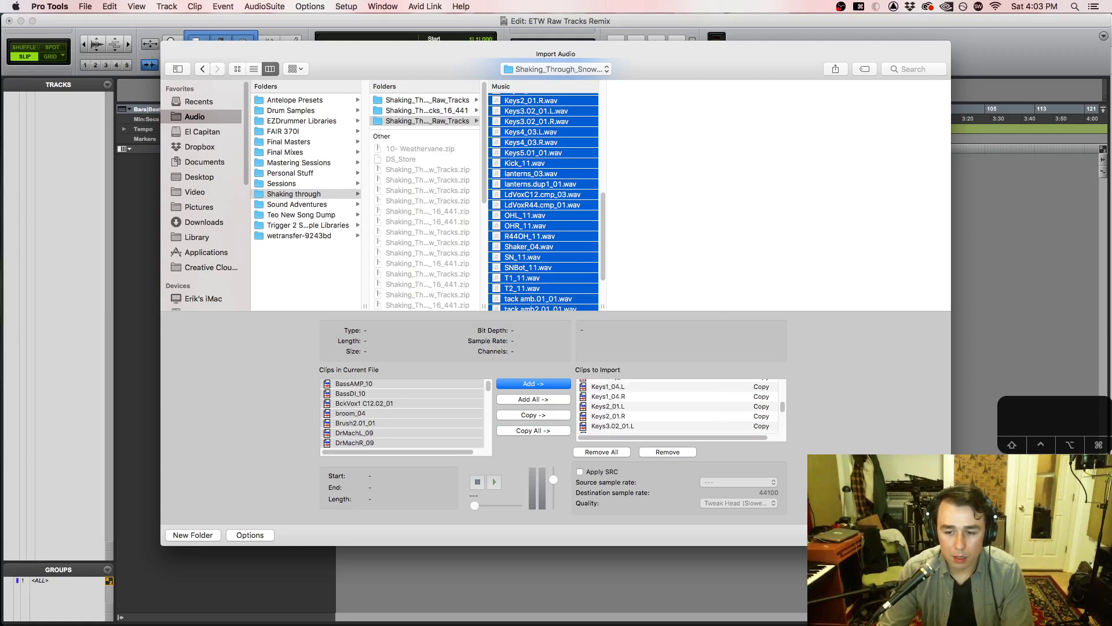
left_click(923, 535)
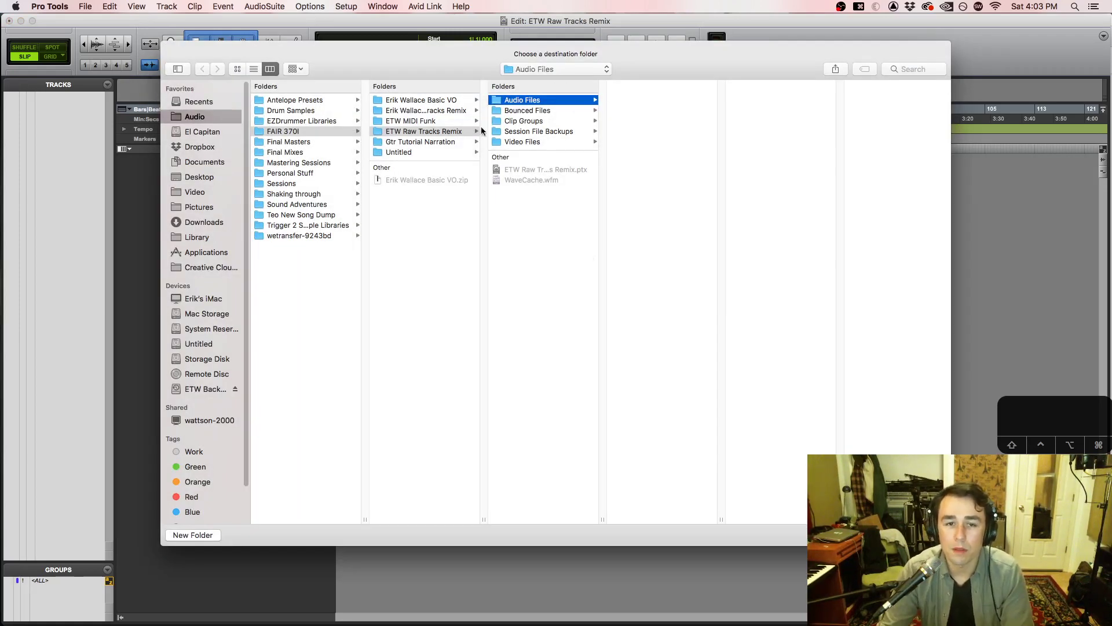
Step: Choose the Audio Files folder inside the ETW Raw Tracks Remix session folder as the destination and start the import
left_click(516, 112)
left_click(522, 101)
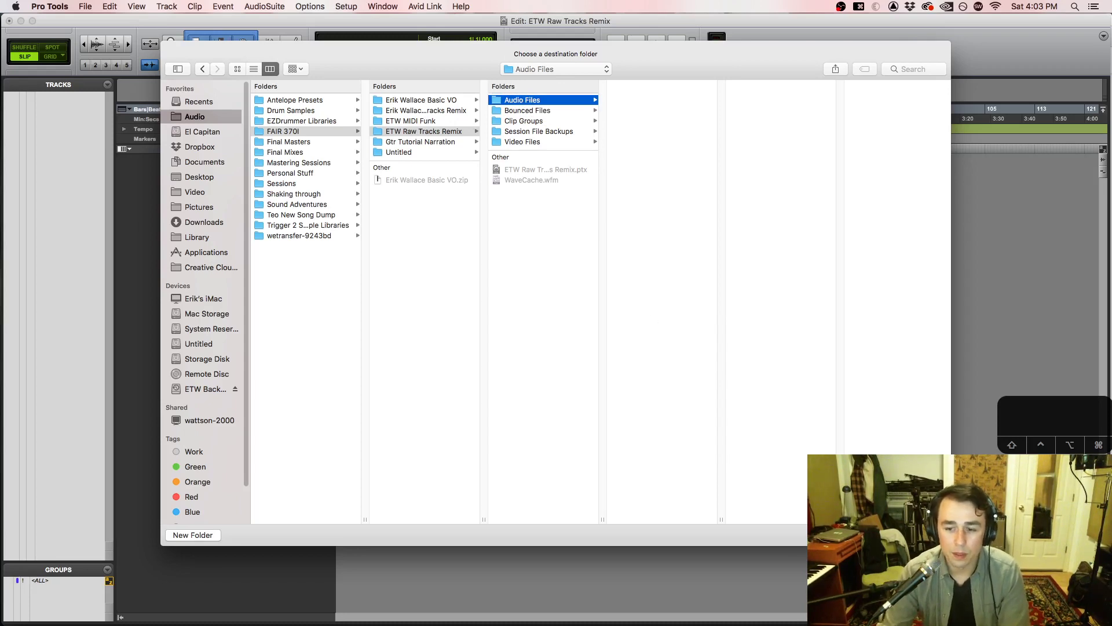
left_click(401, 145)
left_click(429, 153)
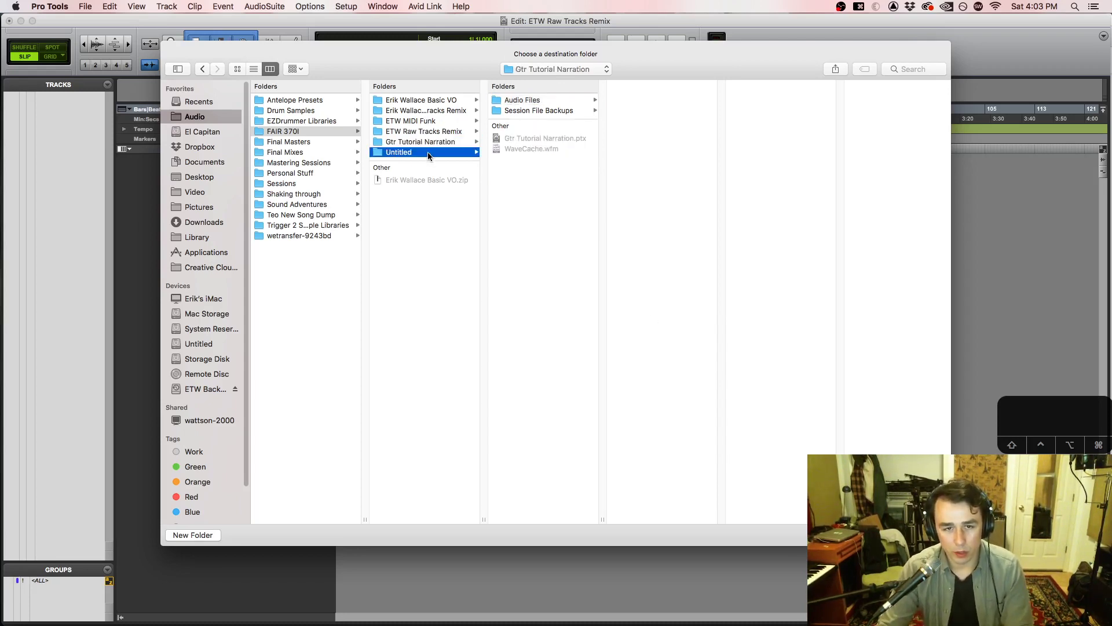
left_click(423, 120)
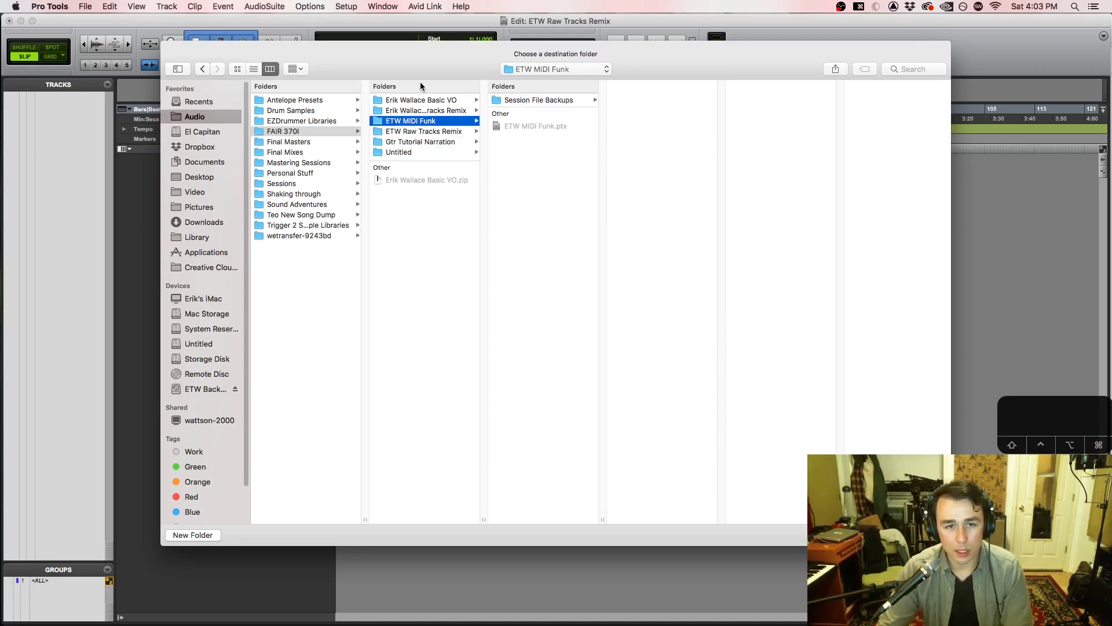
left_click(422, 131)
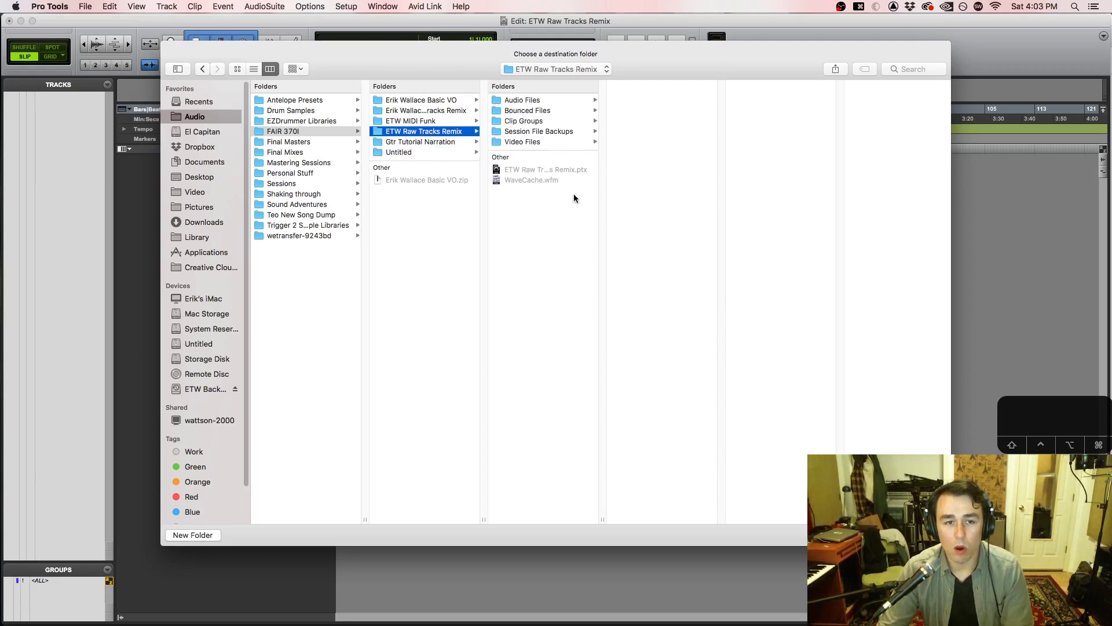
left_click(444, 110)
left_click(433, 132)
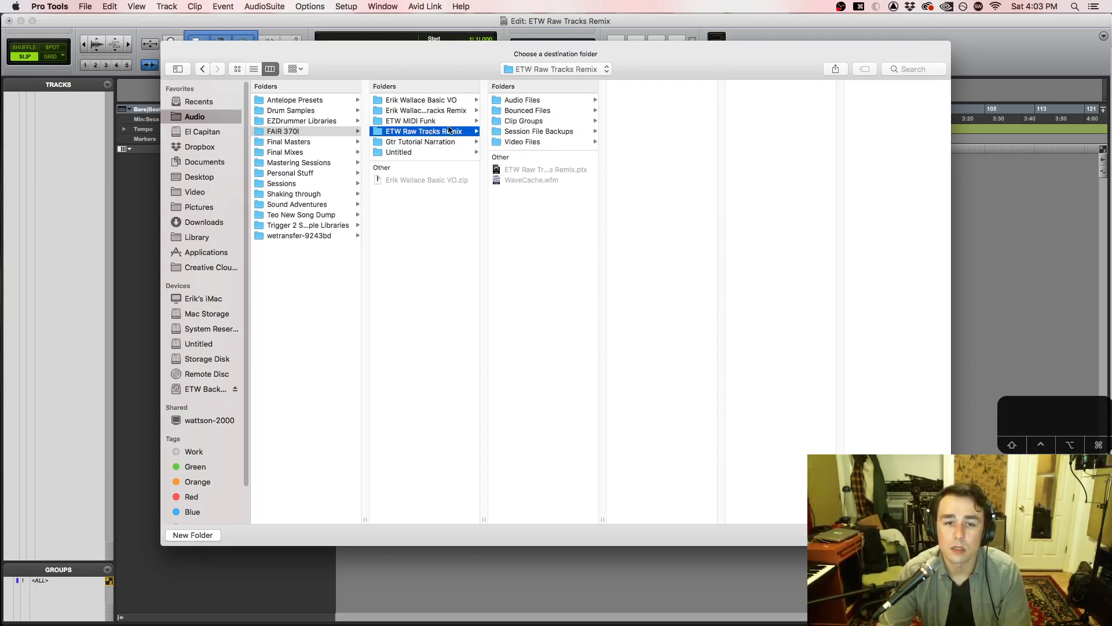
left_click(522, 102)
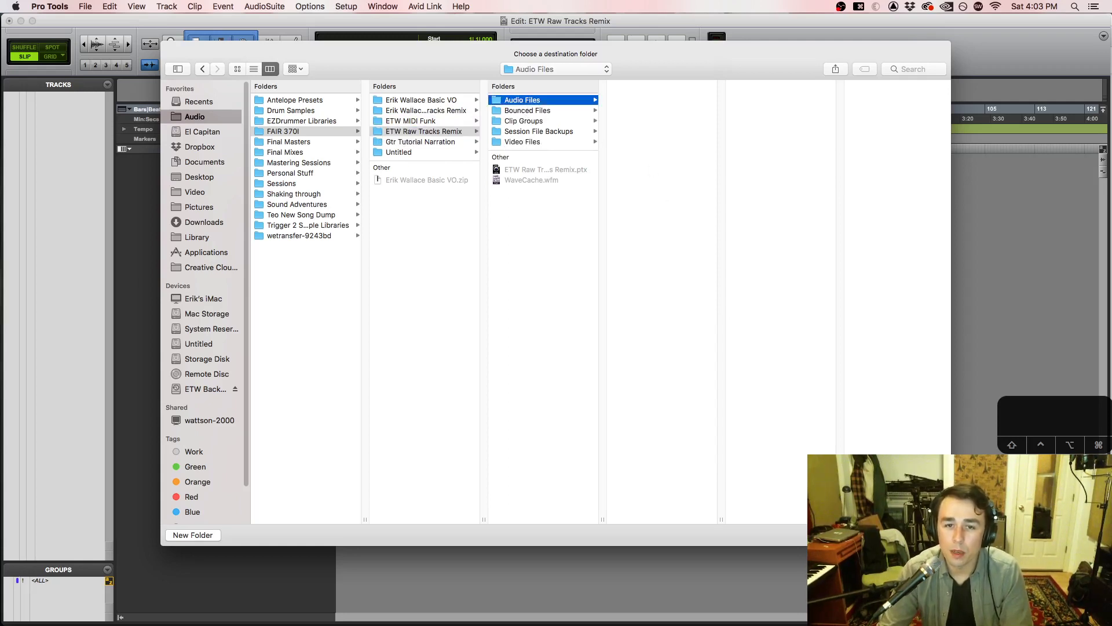
left_click(925, 534)
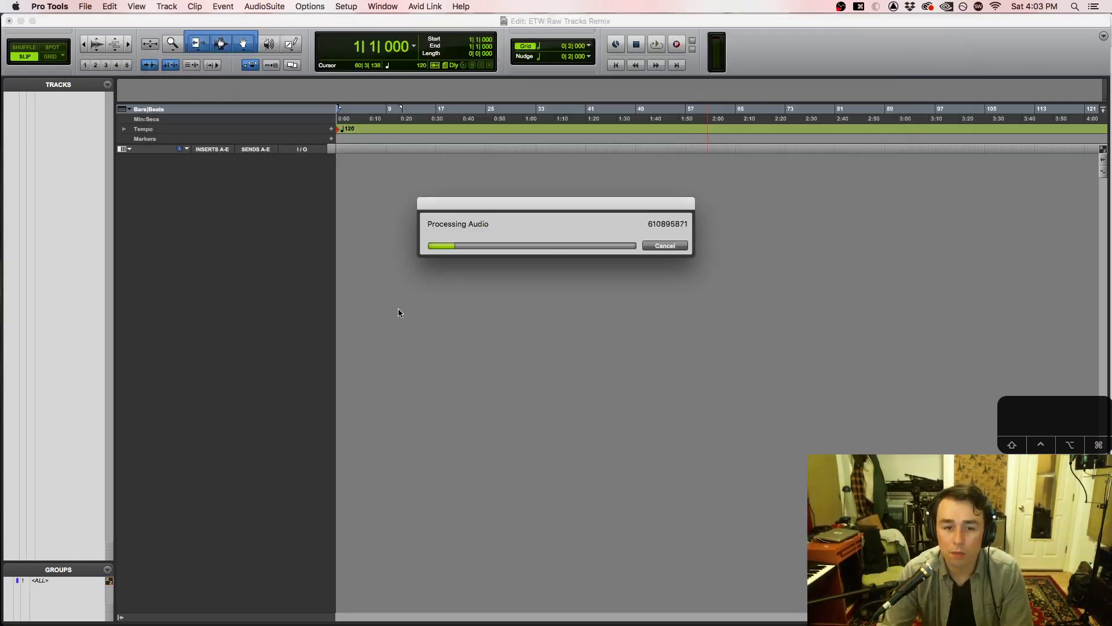
Step: Switch to Finder and examine the contents of the Audio Files folder in ETW Raw Tracks Remix
mouse_move(3, 145)
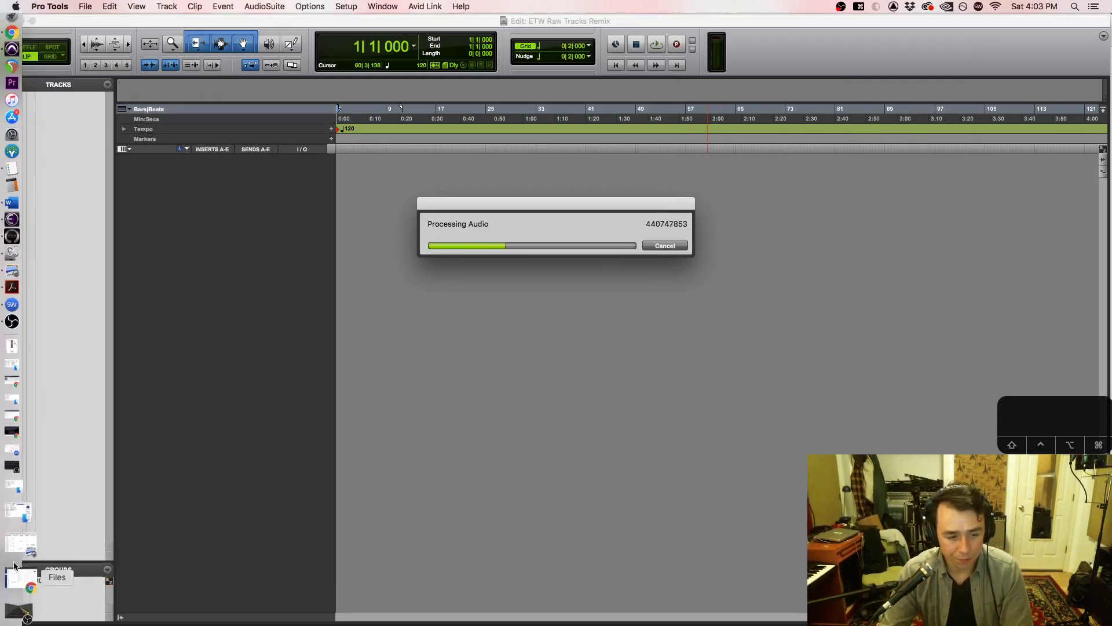
left_click(18, 521)
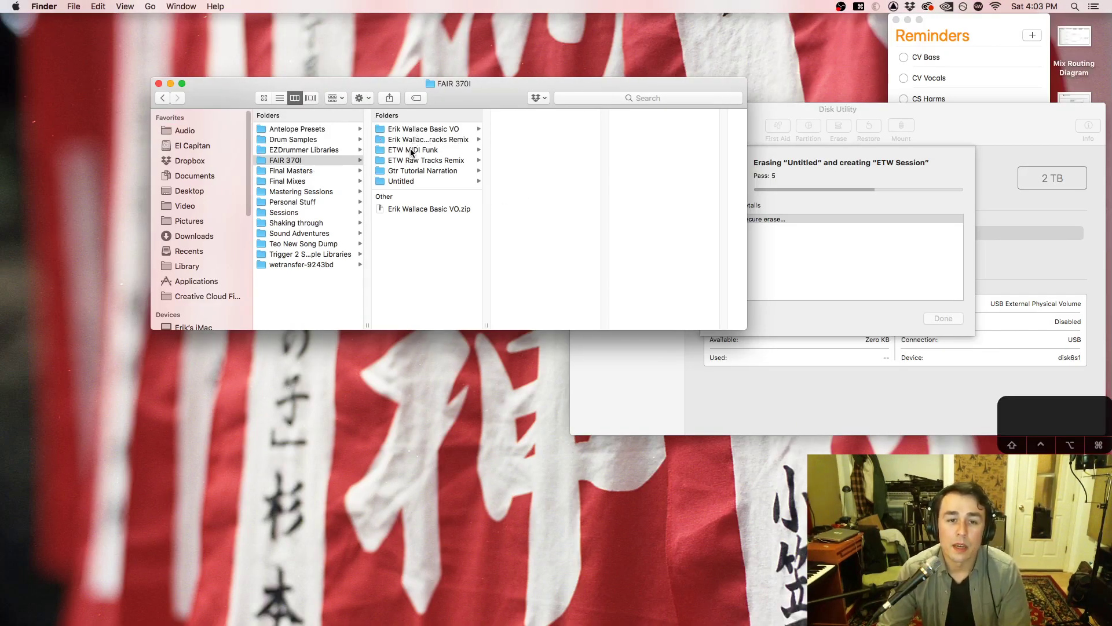
left_click(425, 161)
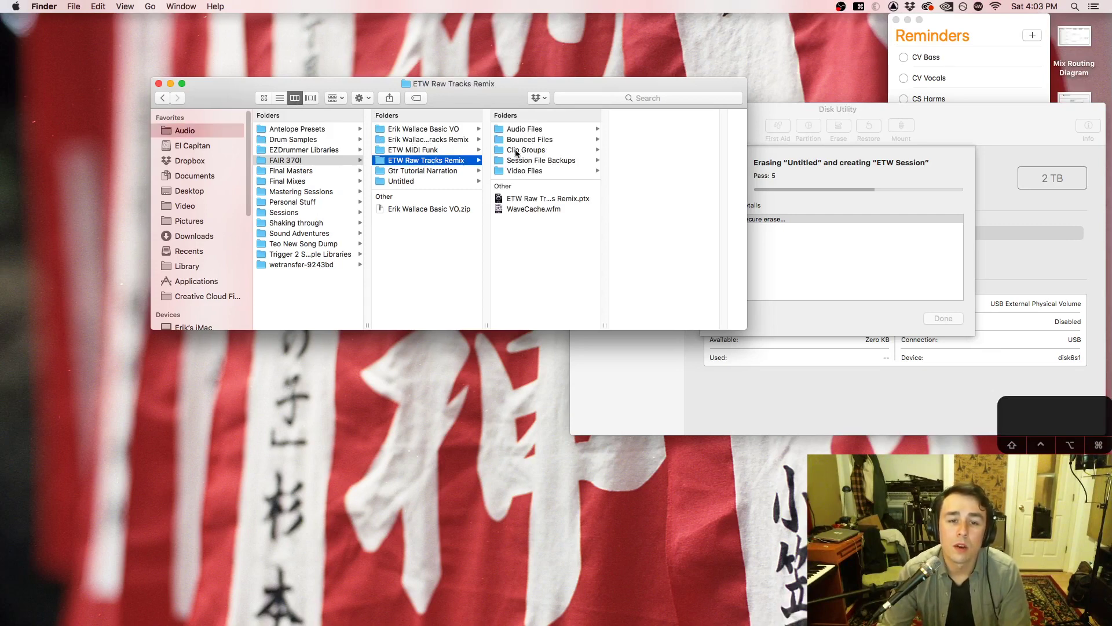
left_click(525, 130)
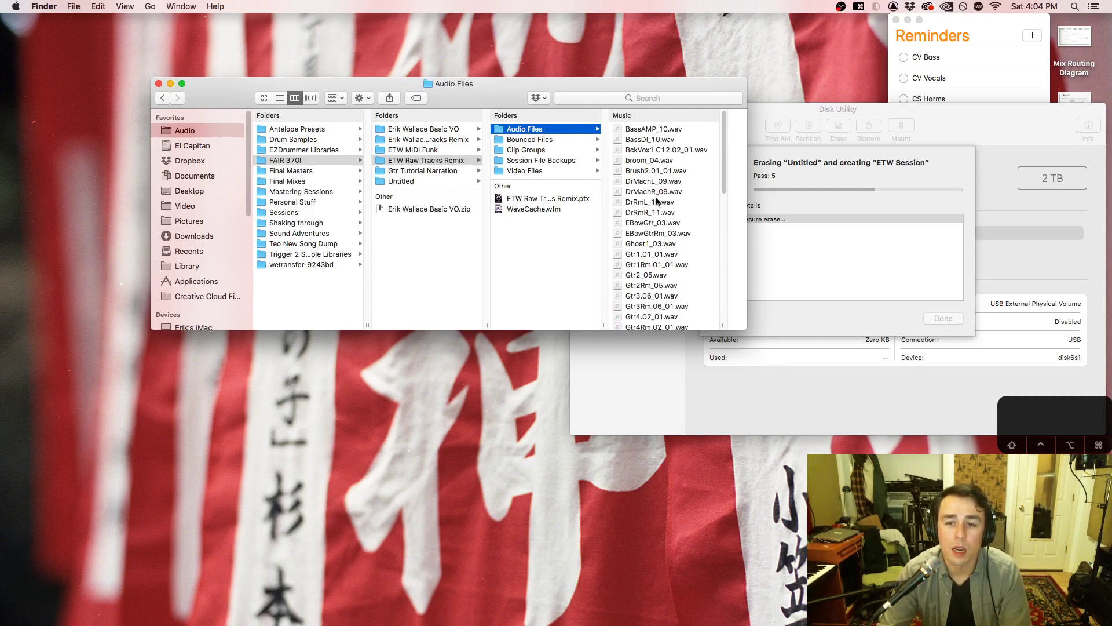
Step: Switch back to Pro Tools and place the imported audio on new tracks at Session Start
mouse_move(2, 301)
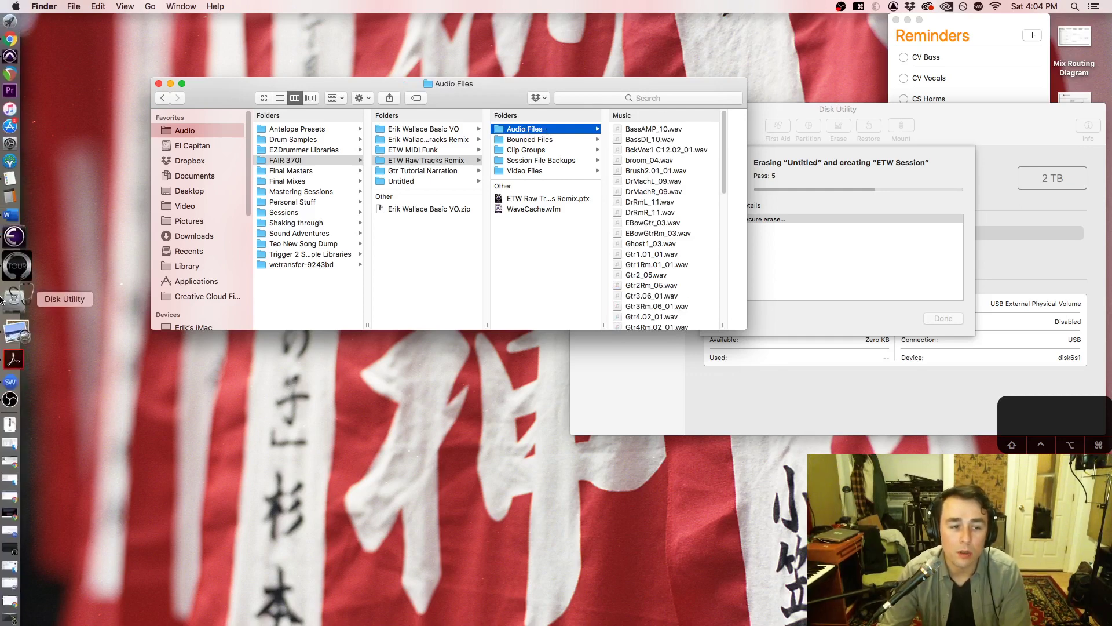
left_click(12, 152)
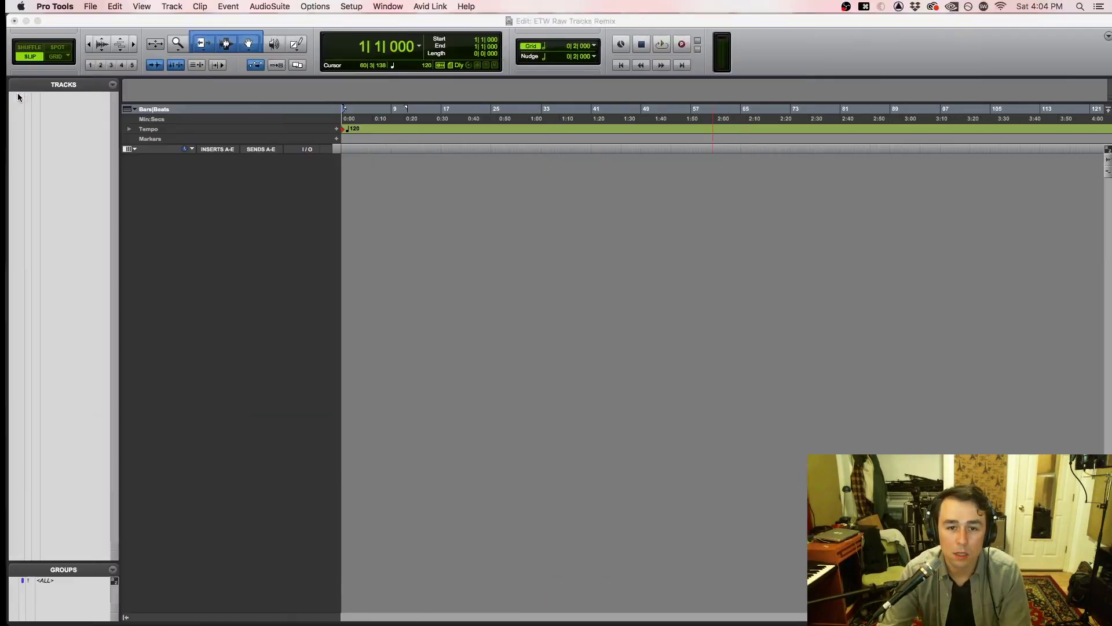
left_click_drag(18, 97, 496, 288)
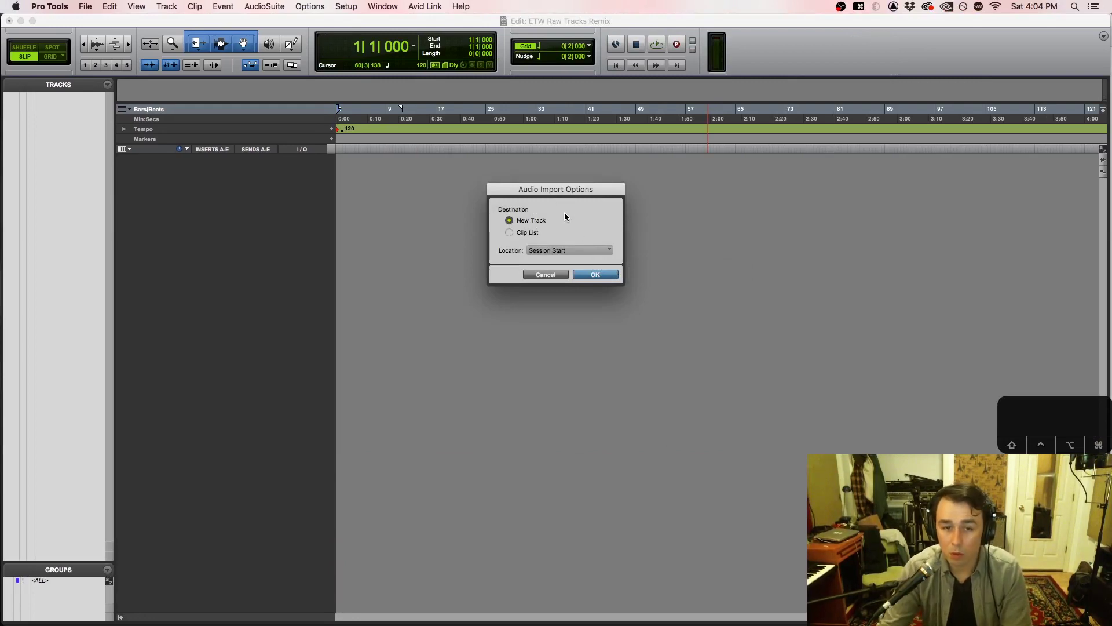
left_click(592, 282)
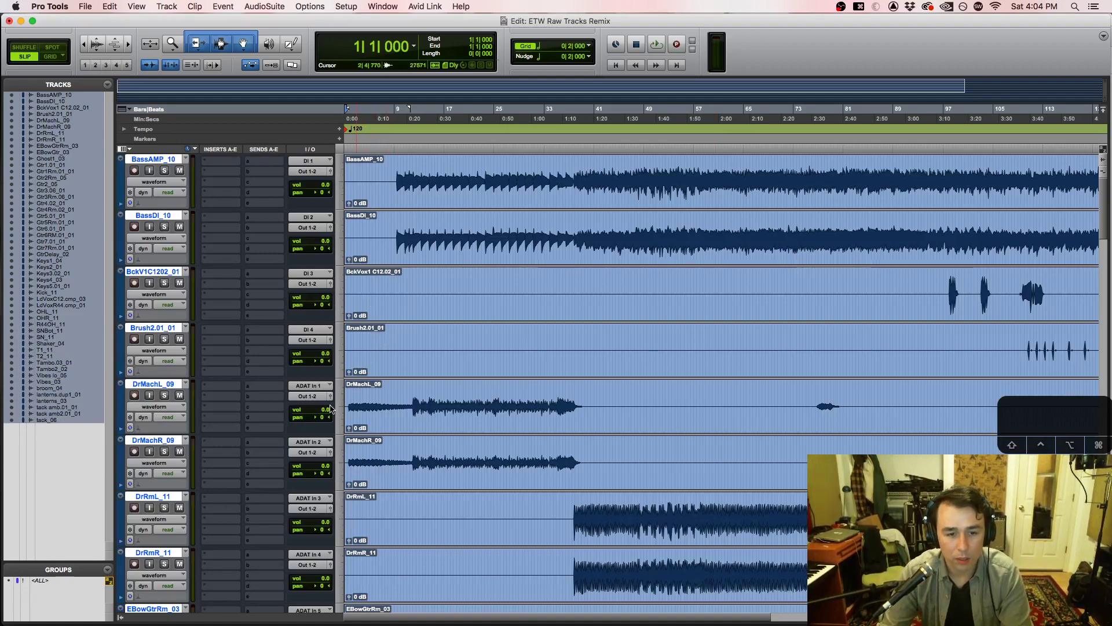
Step: In the Mix window, activate the ALL group, lower every track fader together to -15.0 dB, and deactivate the group
key("super+equal")
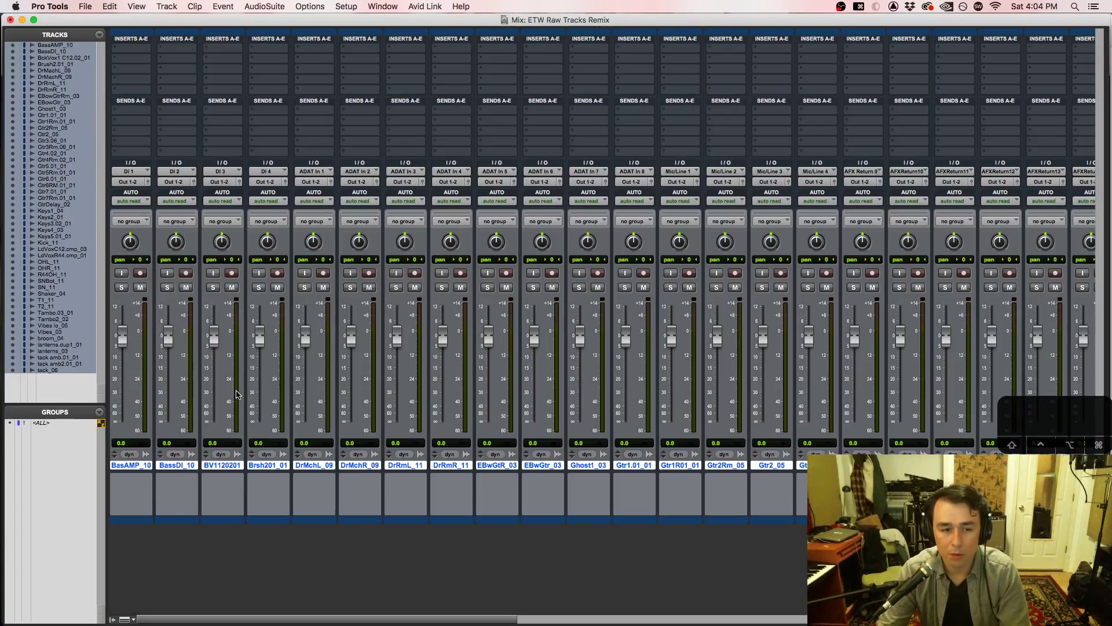
left_click(51, 422)
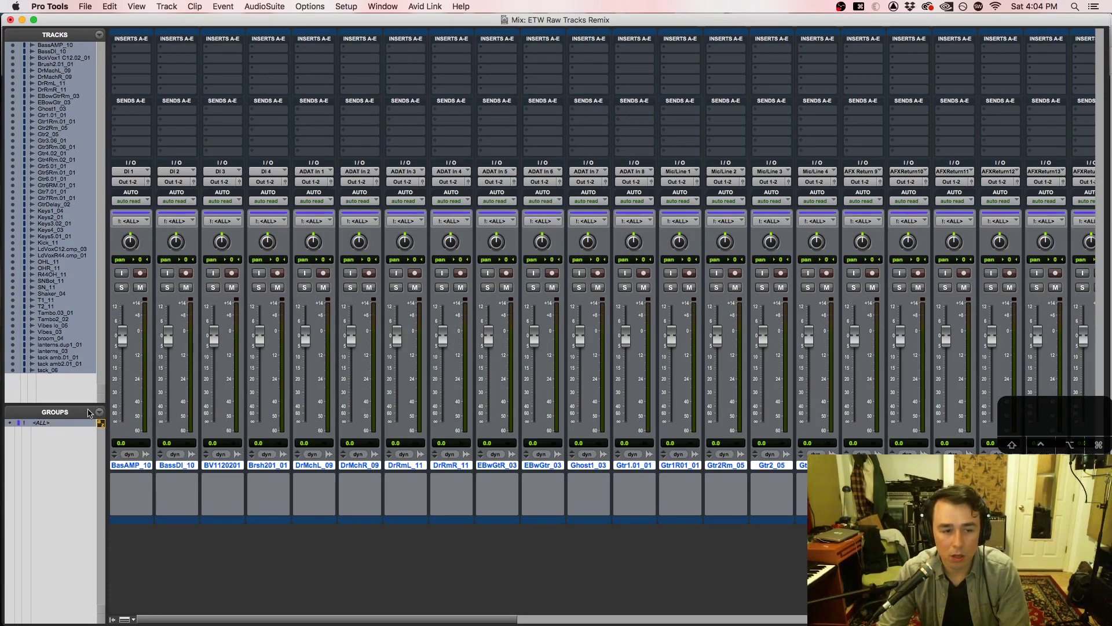
left_click(113, 620)
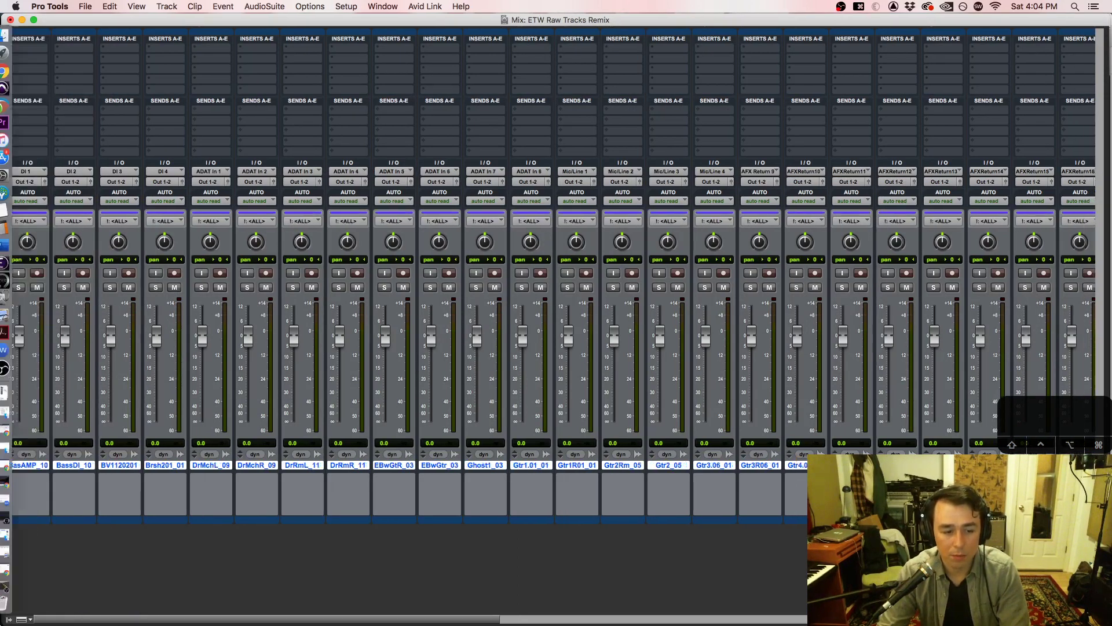
left_click(9, 620)
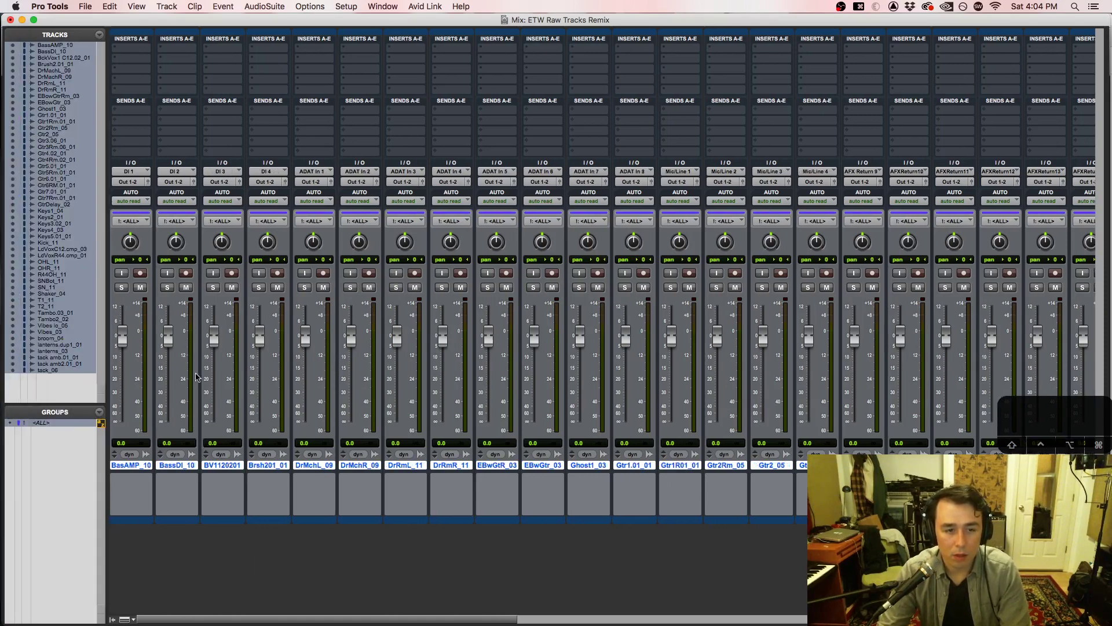
left_click_drag(213, 339, 214, 373)
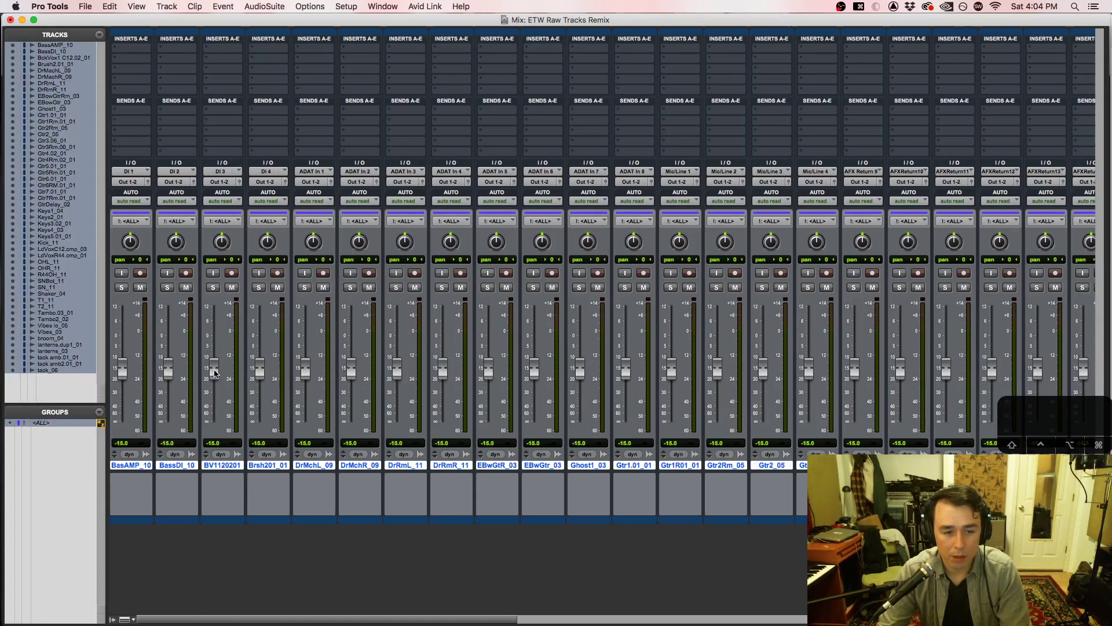
left_click(61, 422)
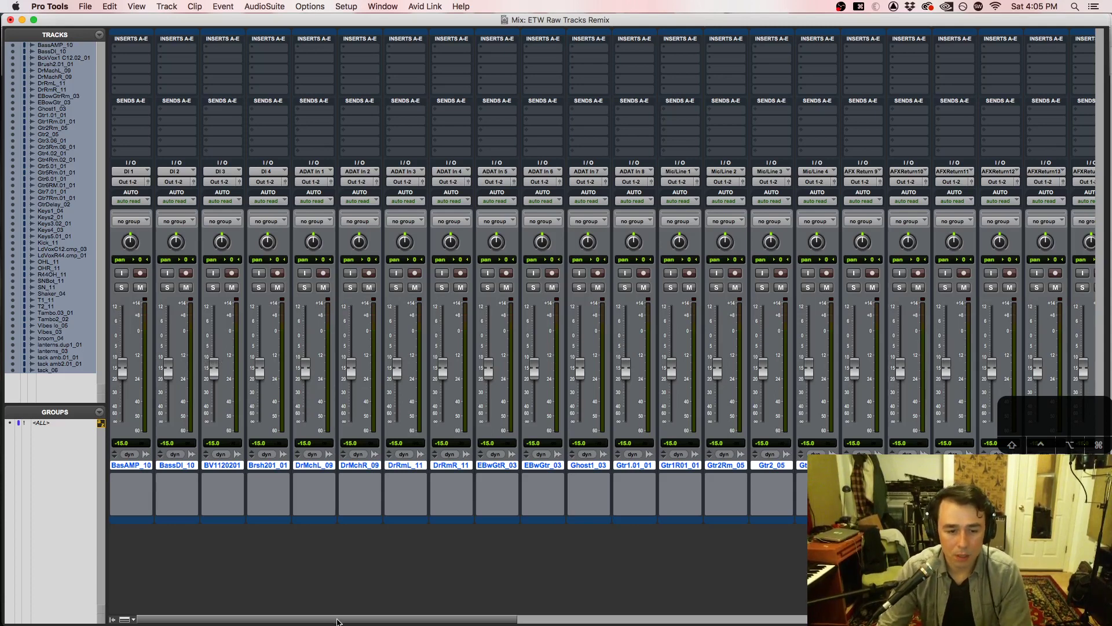
Step: Create one stereo Master Fader track at the end of the mix
left_click_drag(330, 619, 887, 618)
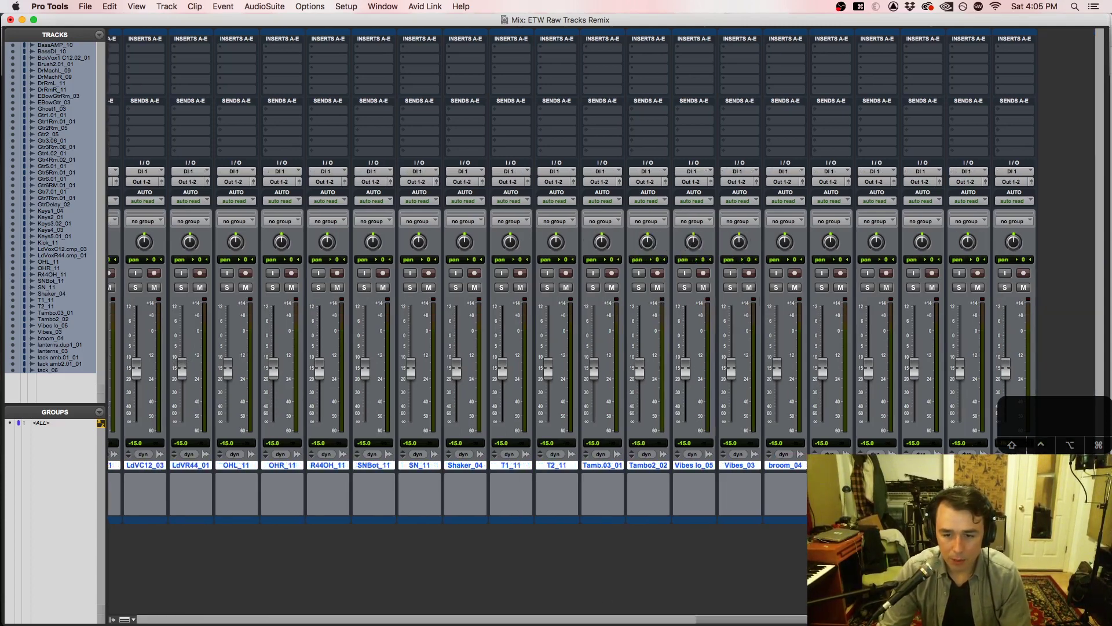
key("shift+super+n")
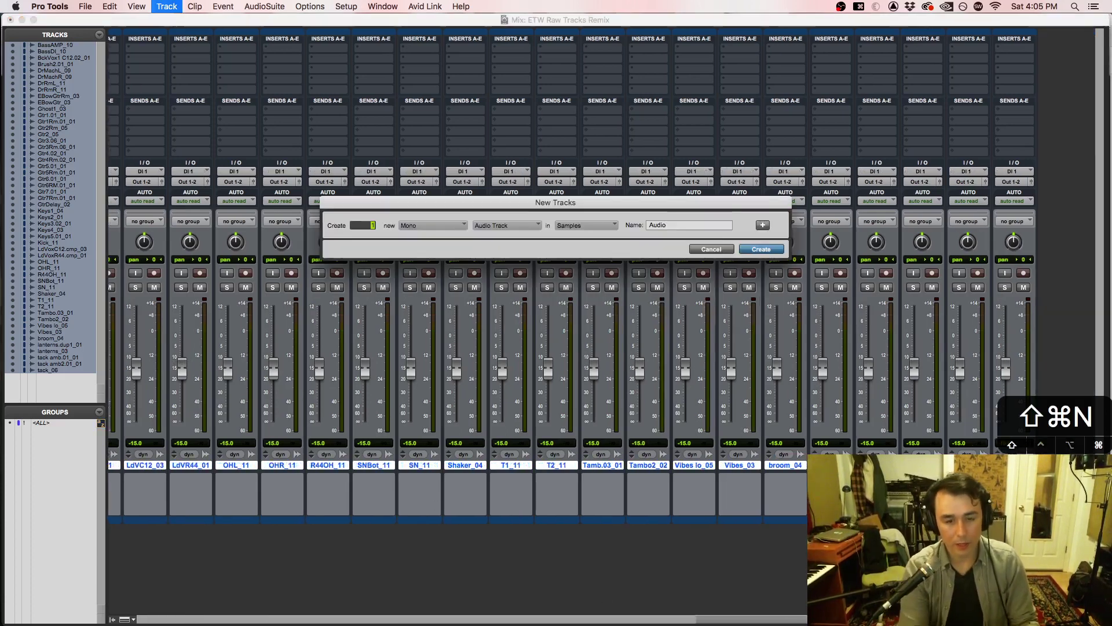
left_click(419, 227)
left_click(419, 236)
left_click(501, 226)
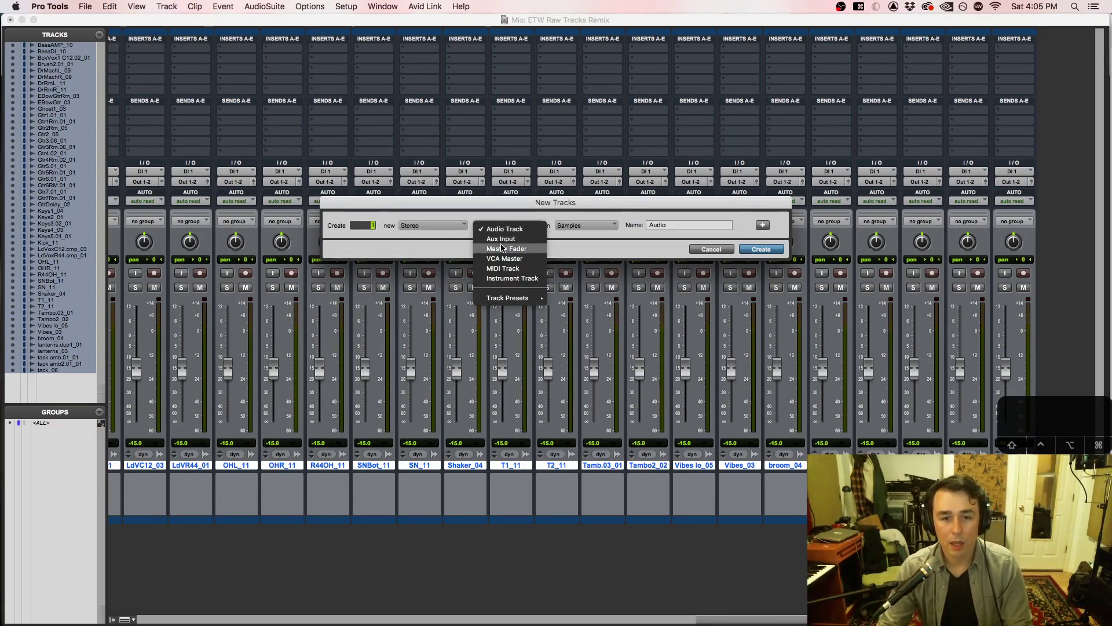
left_click(502, 248)
left_click(761, 249)
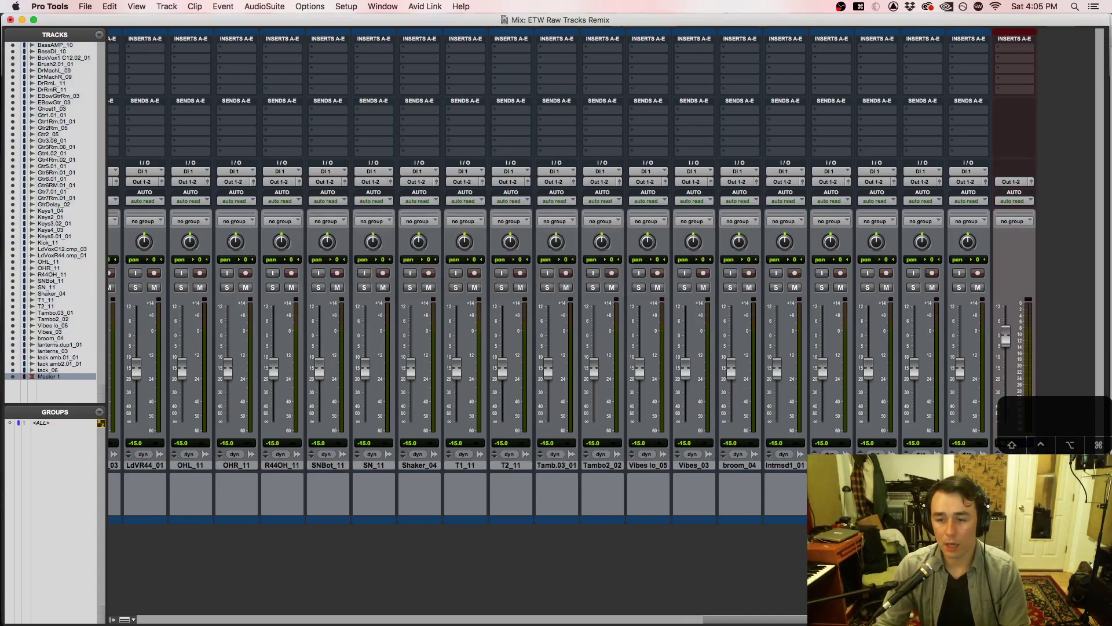
Step: Start playback, activate the ALL group, and lower the faders together so the audio tracks sit at -17.7 dB
key("space")
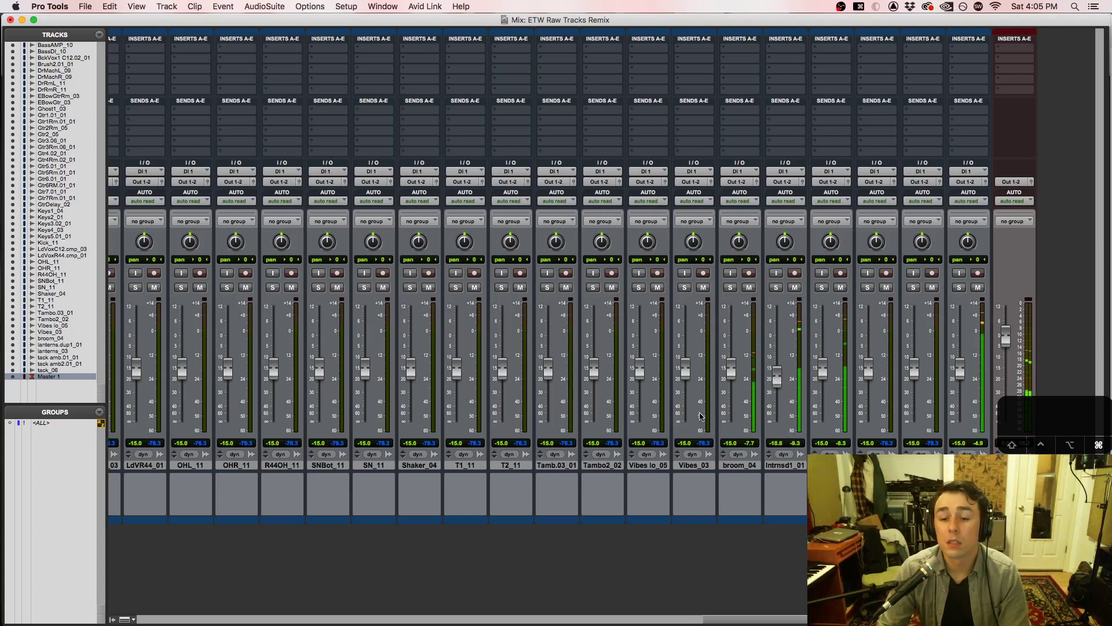
left_click(50, 423)
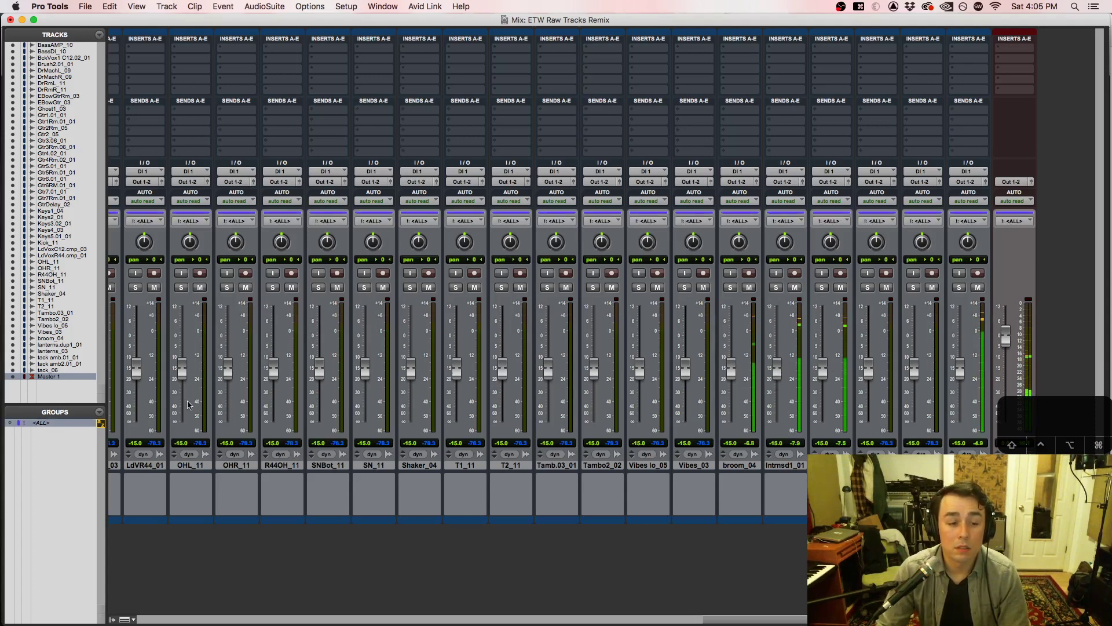
left_click_drag(330, 375, 317, 382)
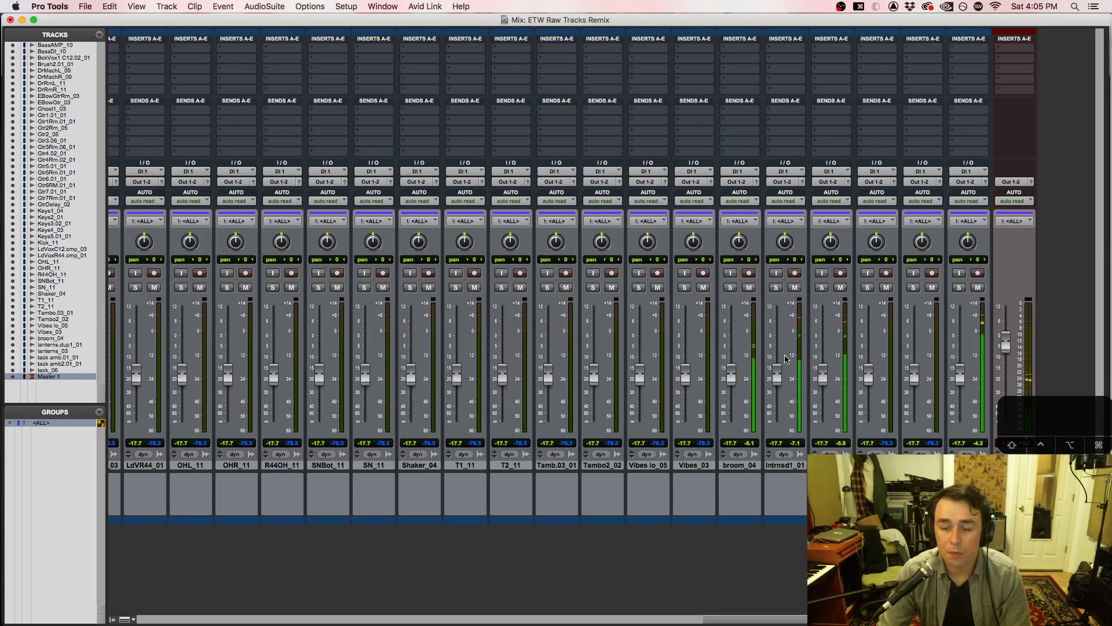
Step: Move playback to about bar 56 from the Edit window and return to the Mix window to check the levels
key("super+equal")
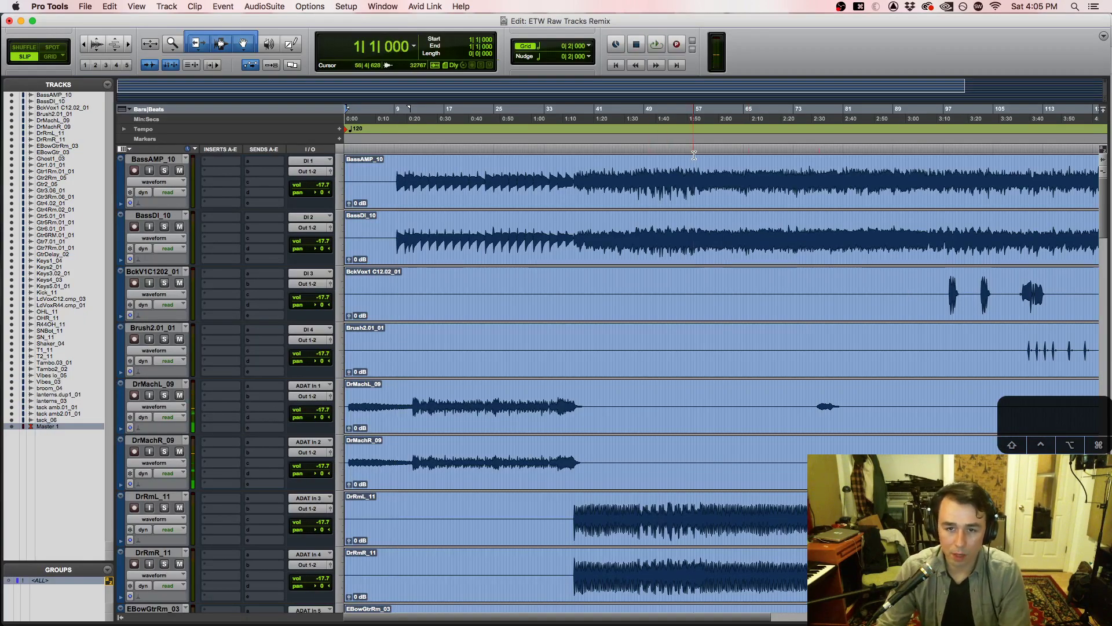
left_click(694, 155)
key("super+equal")
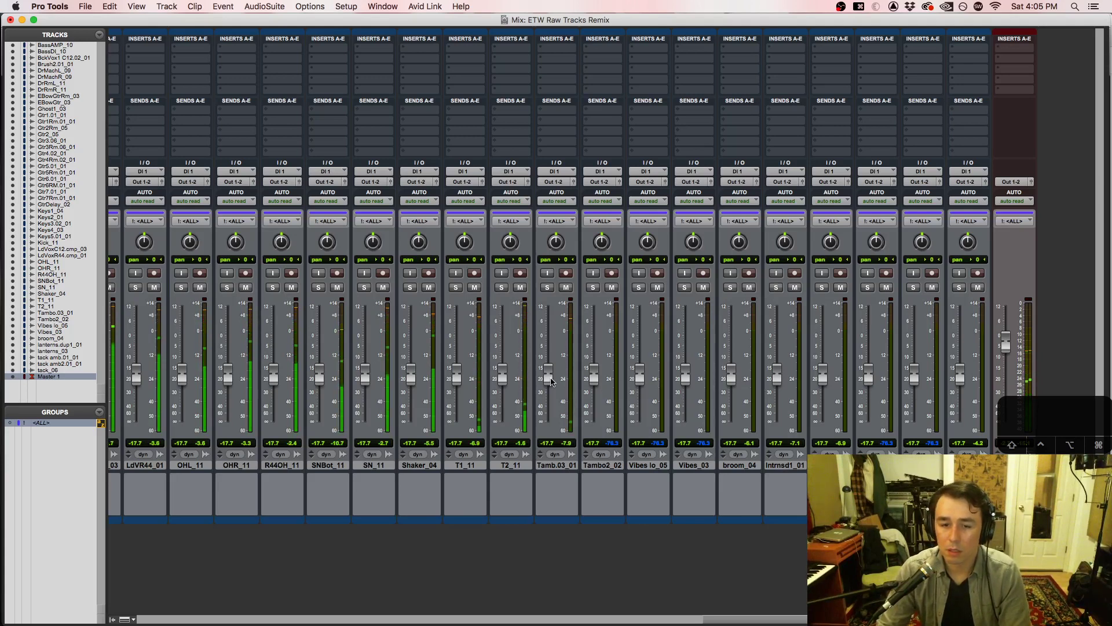
Step: Raise the grouped track faders to -16.6 dB, then move playback to about bar 97 in the Edit window and return to the mixer
left_click_drag(551, 380, 551, 378)
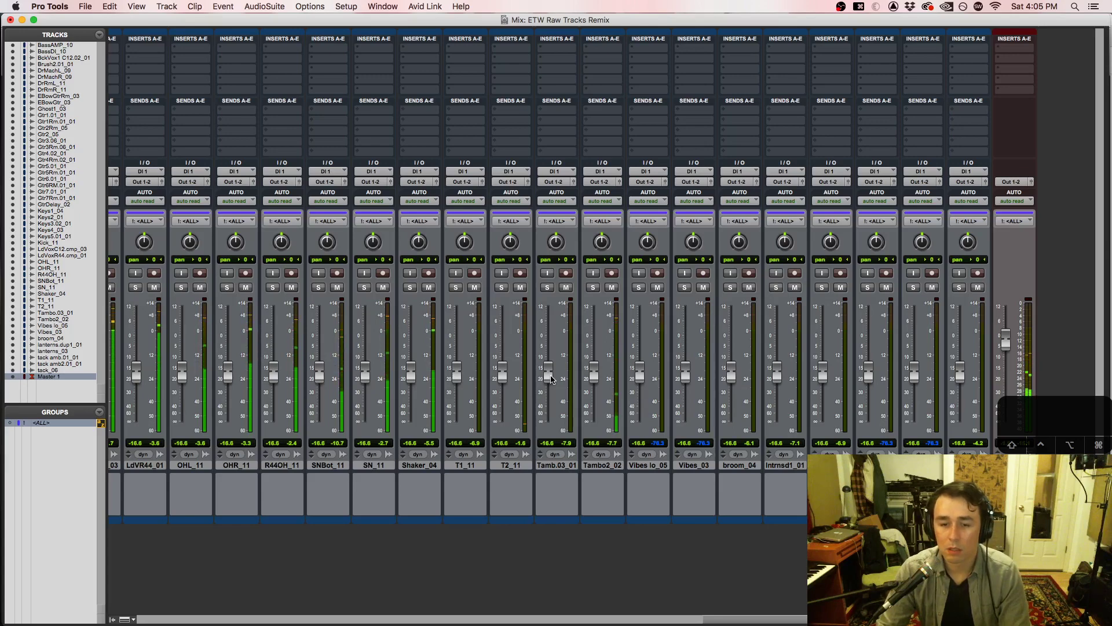
key("super+=")
key("super+[")
key("super+[")
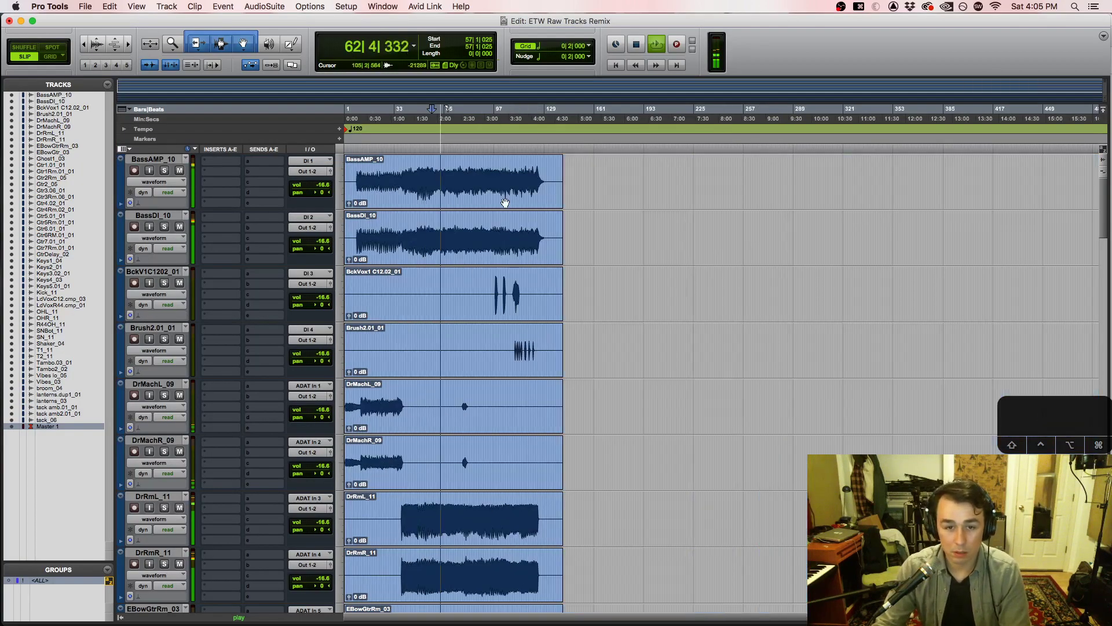
left_click(495, 249)
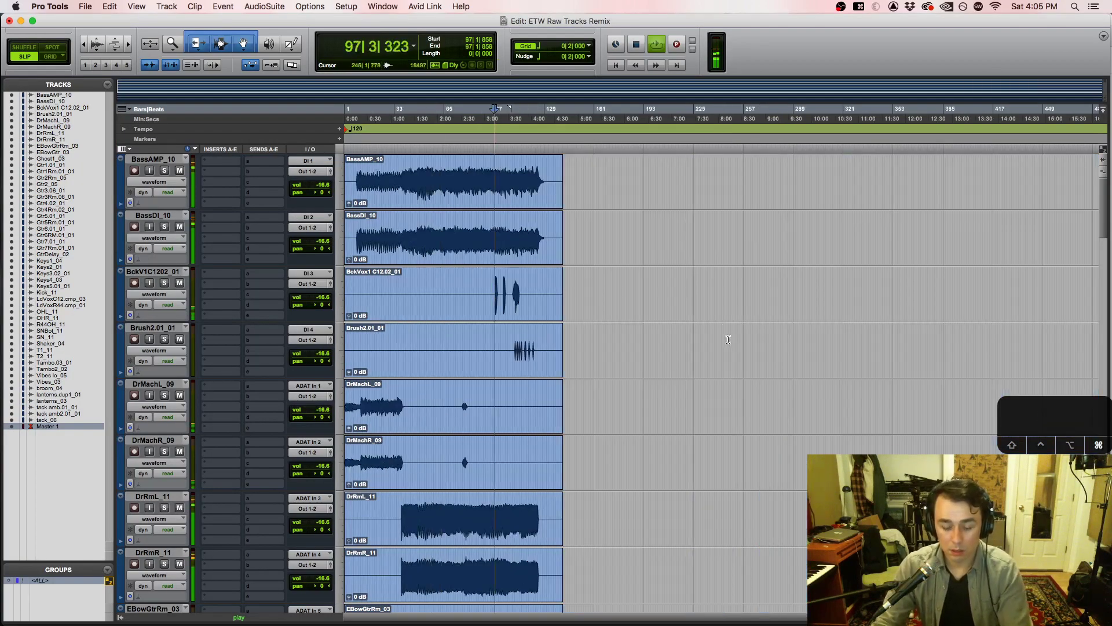
key("super+=")
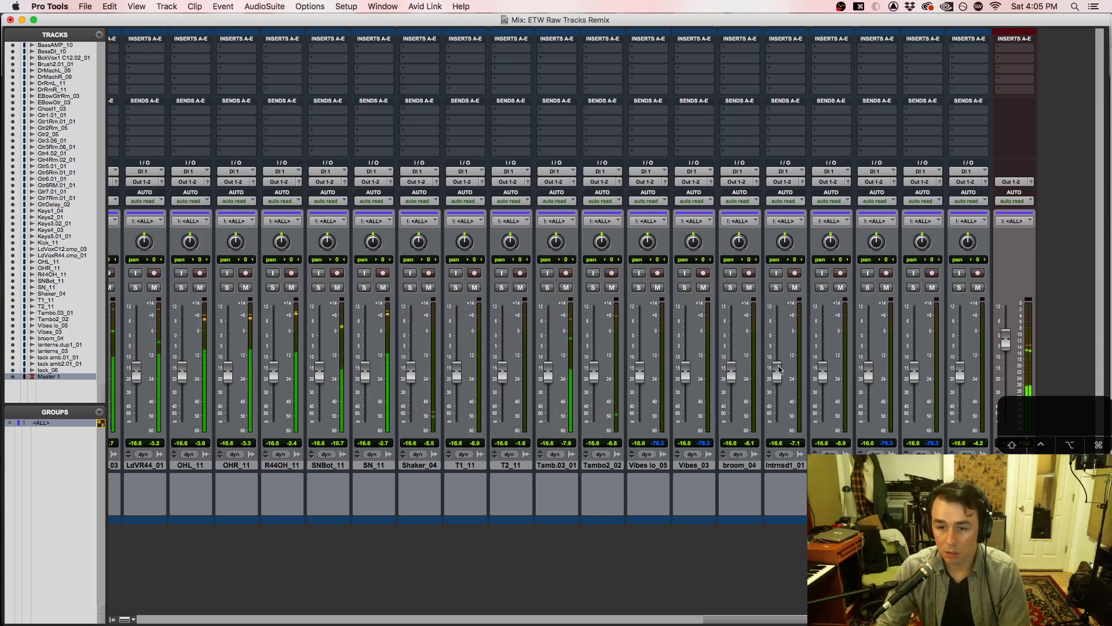
Step: Lower the grouped audio track faders together to -18.5 dB and deactivate the ALL group
left_click_drag(778, 369, 779, 372)
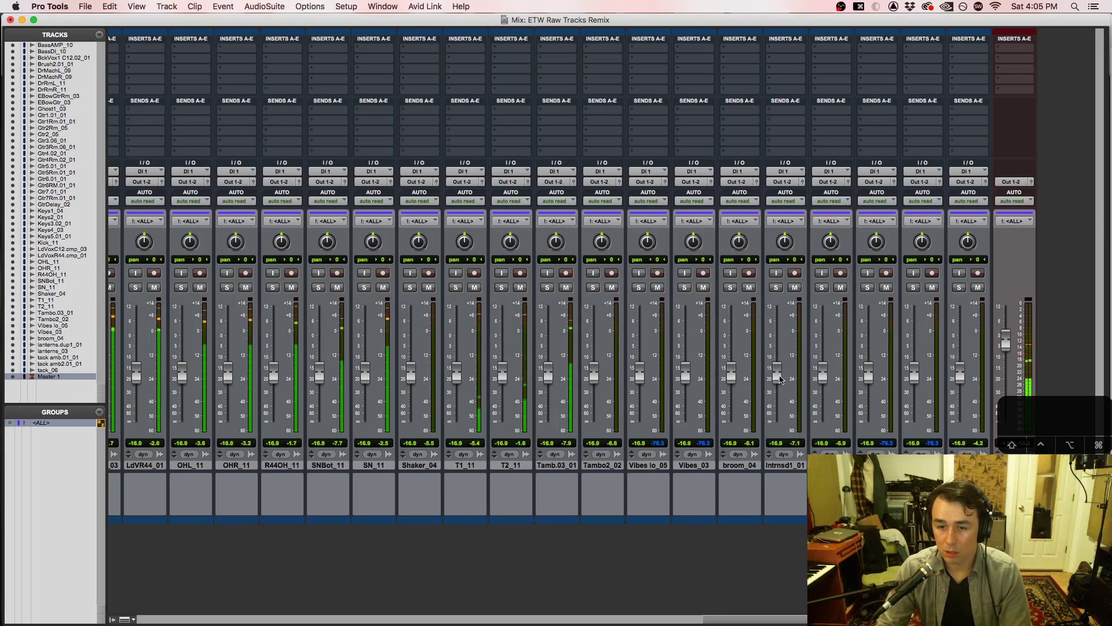
left_click_drag(777, 375, 777, 380)
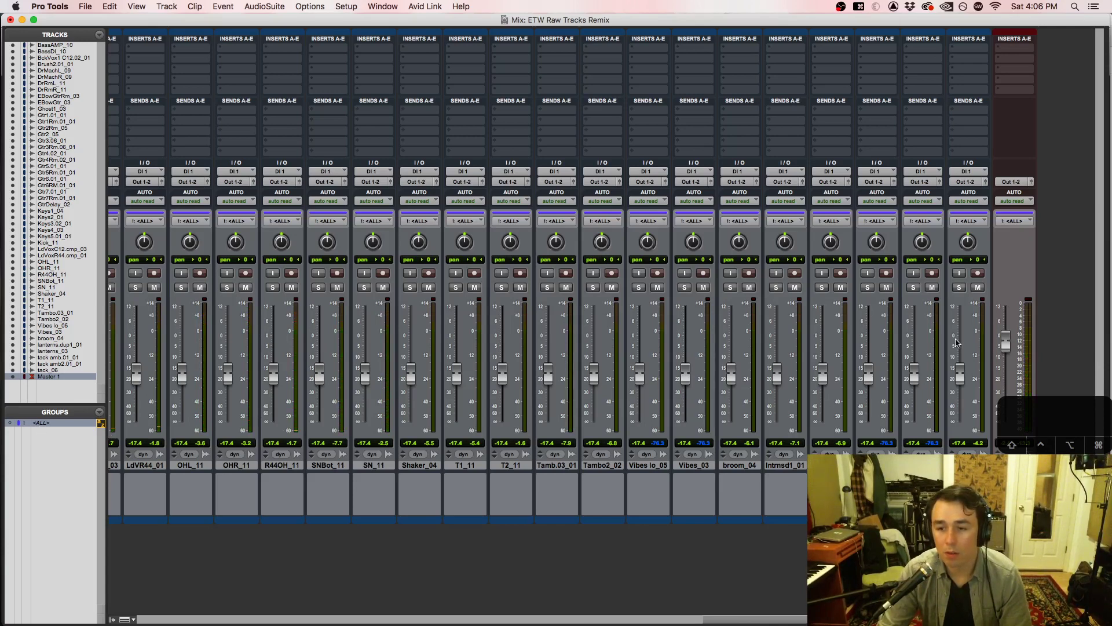
left_click_drag(957, 378, 957, 381)
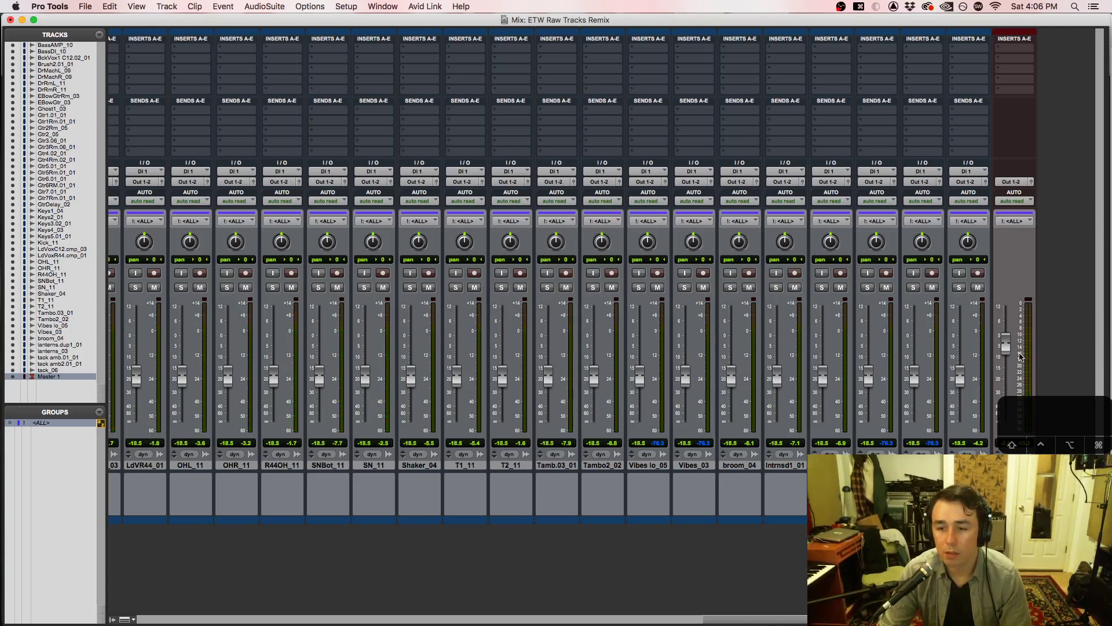
left_click(62, 427)
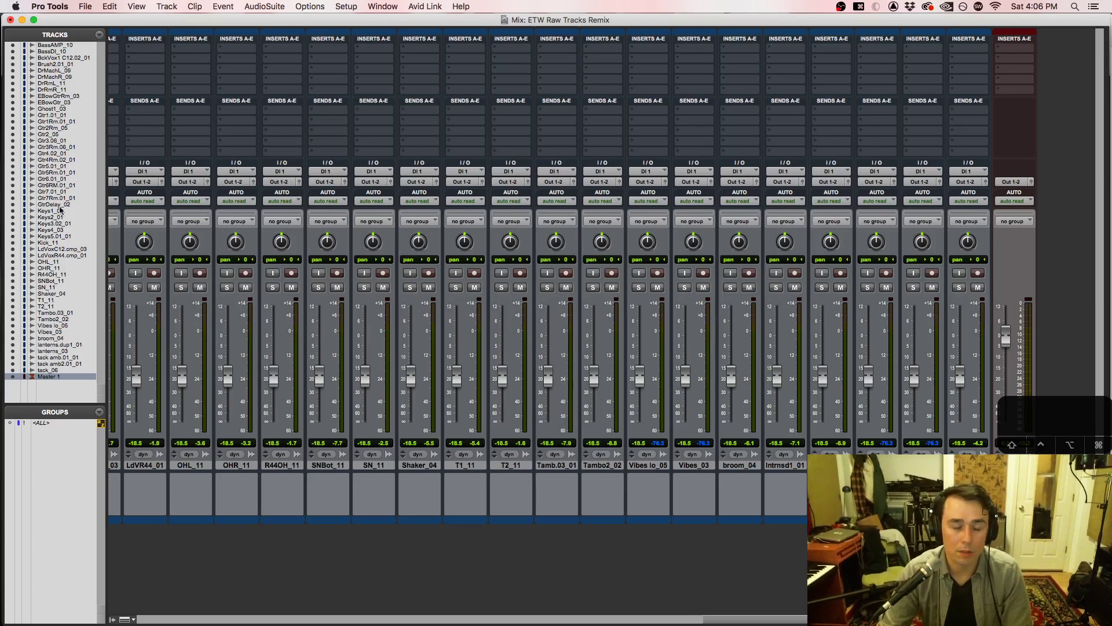
Step: Switch to Acrobat and view the Routing Inside the Box instructions on page 3 of WVM_Mix_Roadmap_EDU_2a_Routing_ITB.pdf
mouse_move(2, 191)
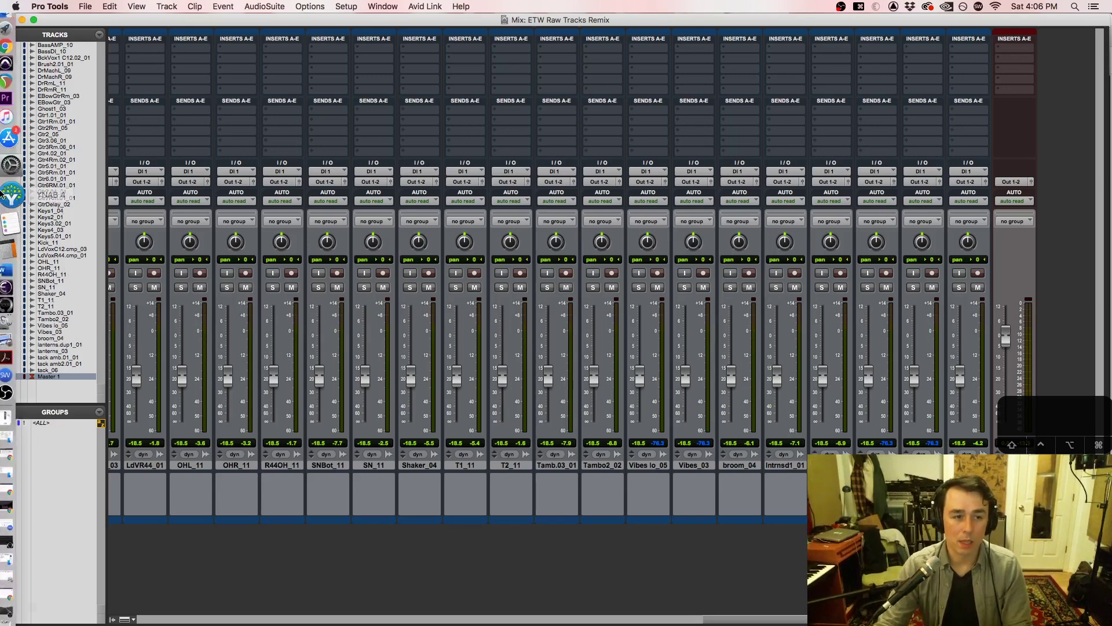
left_click(11, 369)
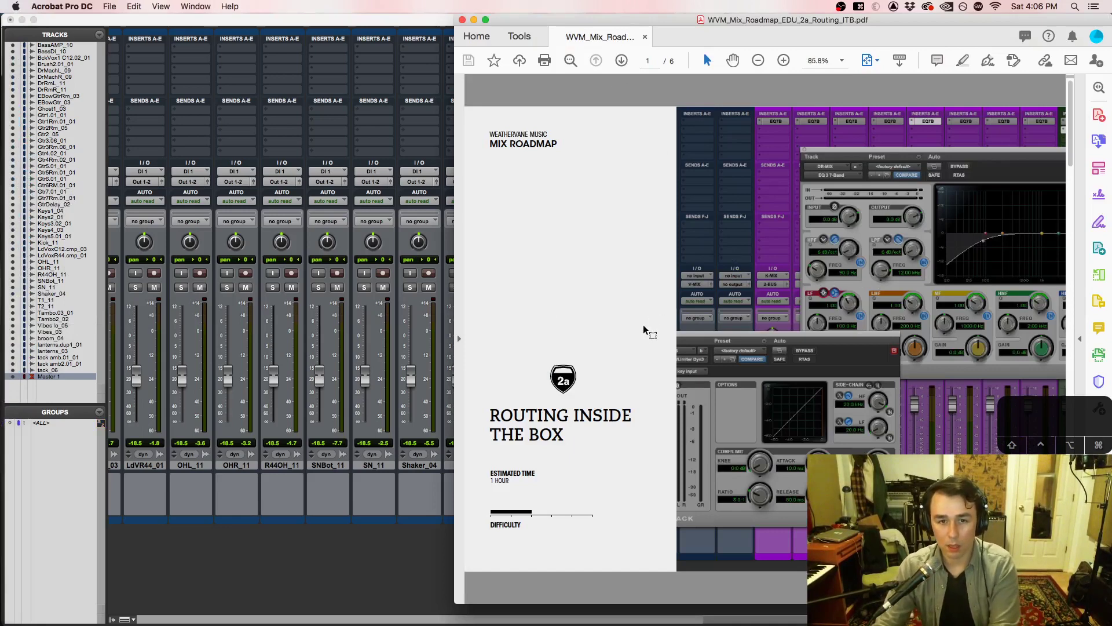
scroll(643, 336, "down", 2)
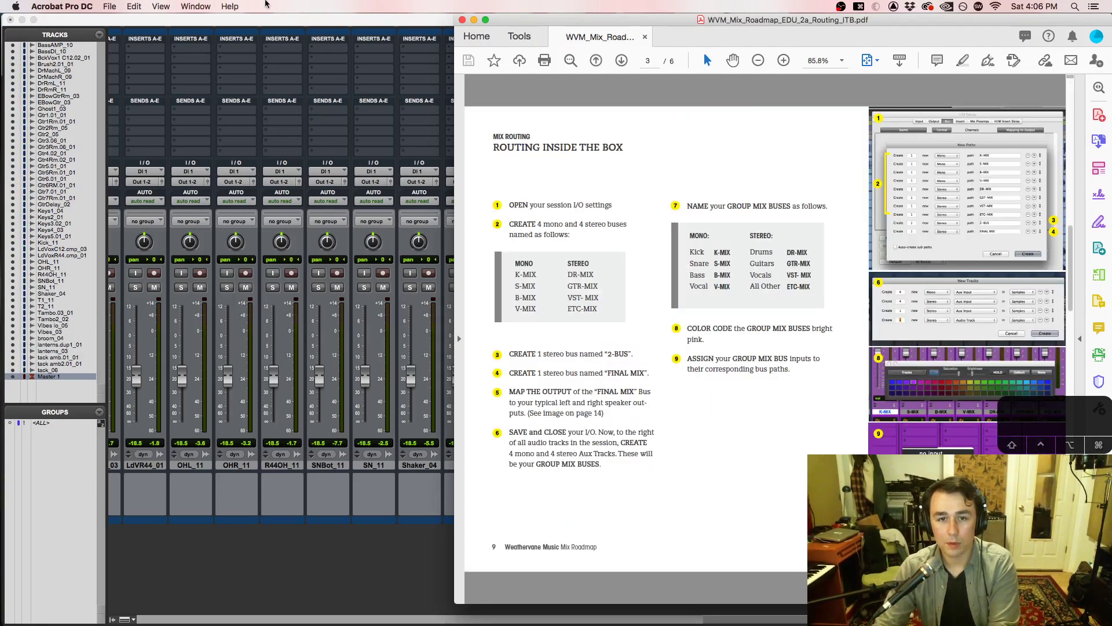
Step: Open the recent PDF WVM_Mix_Roadmap_EDU_1_Getting_Started and accept the default reading options
left_click(485, 44)
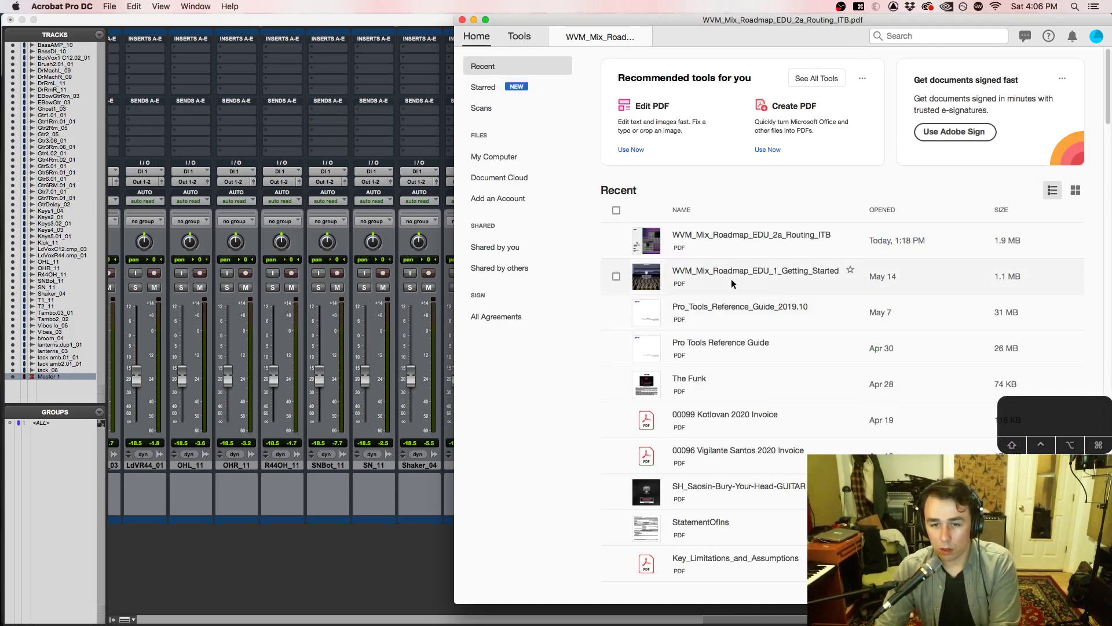
left_click(680, 283)
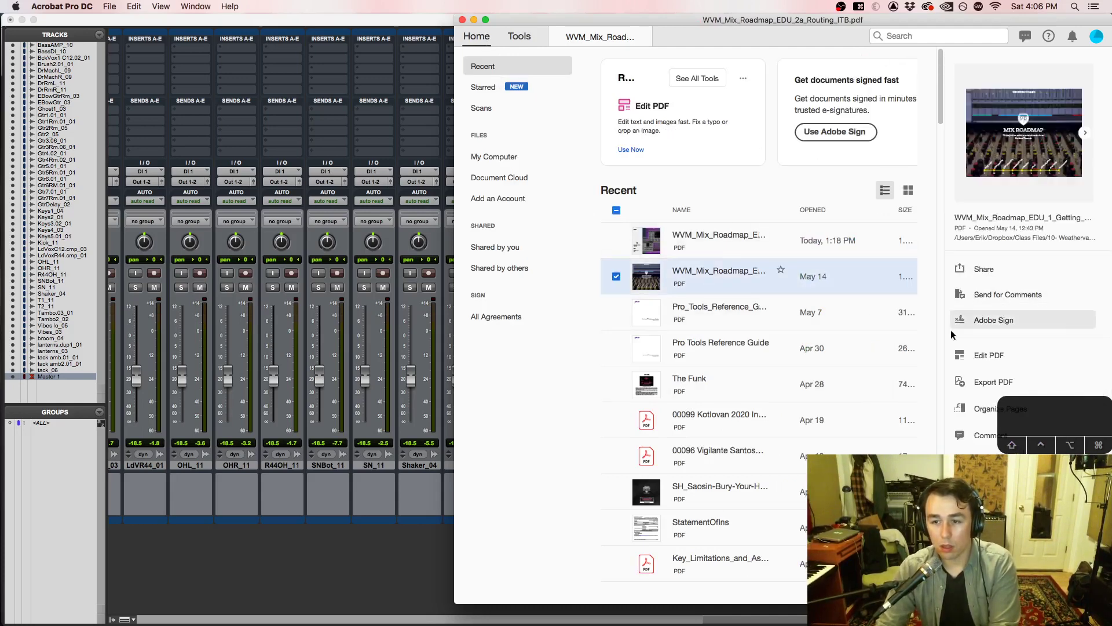
double_click(675, 281)
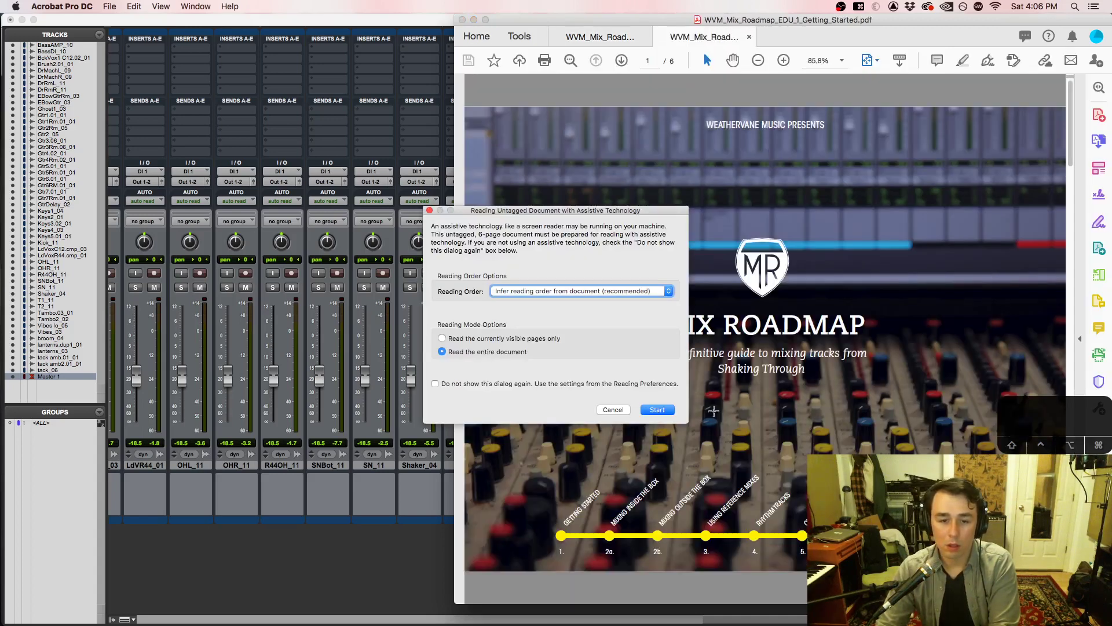
left_click(657, 411)
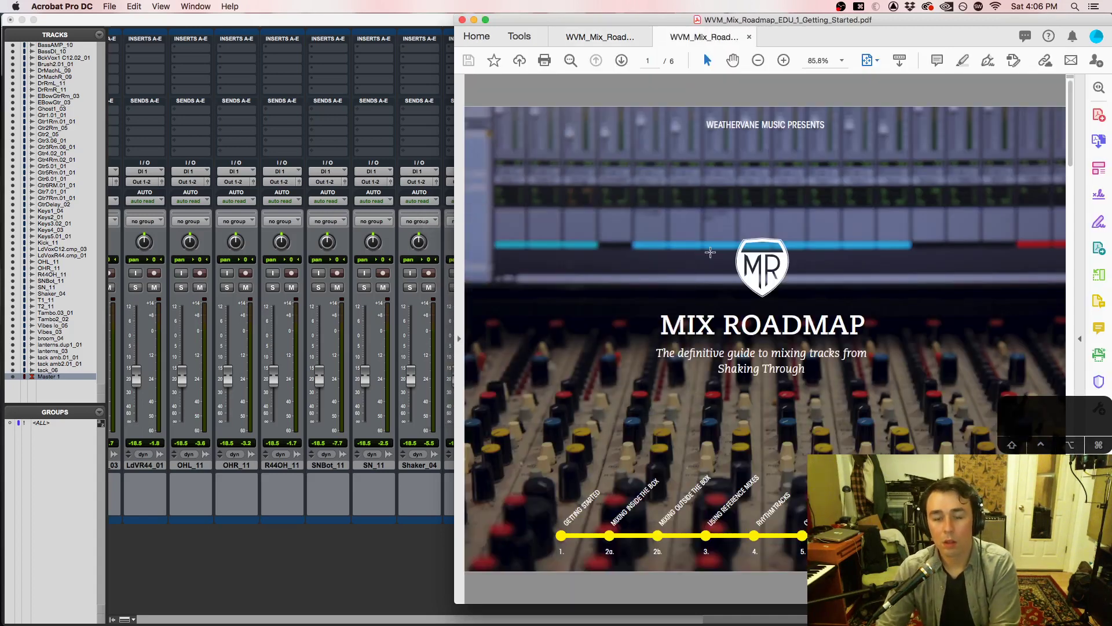
Step: Read the Familiarization & Track Prep page of the guide, highlighting the instruction on organizing tracks in order
scroll(684, 290, "down", 6)
scroll(684, 307, "down", 2)
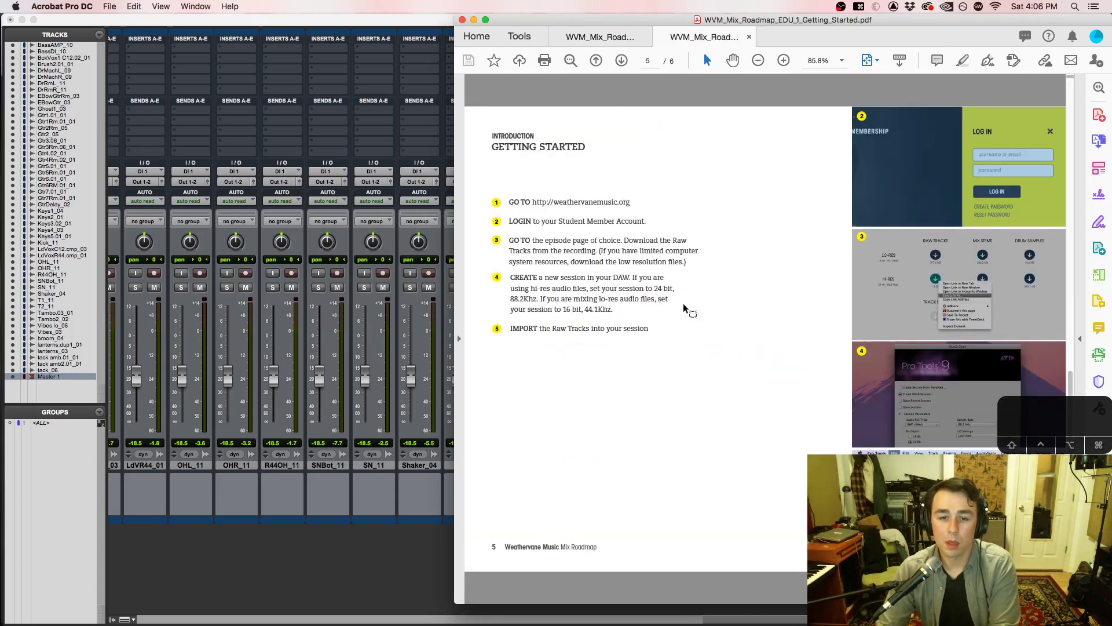
scroll(676, 348, "down", 2)
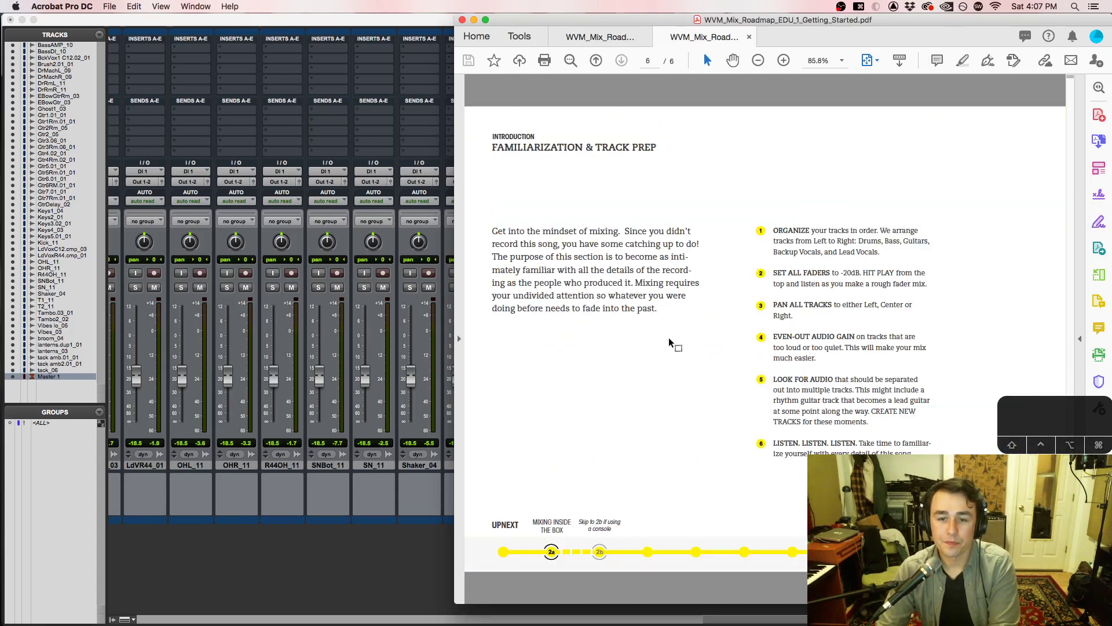
left_click_drag(799, 231, 880, 254)
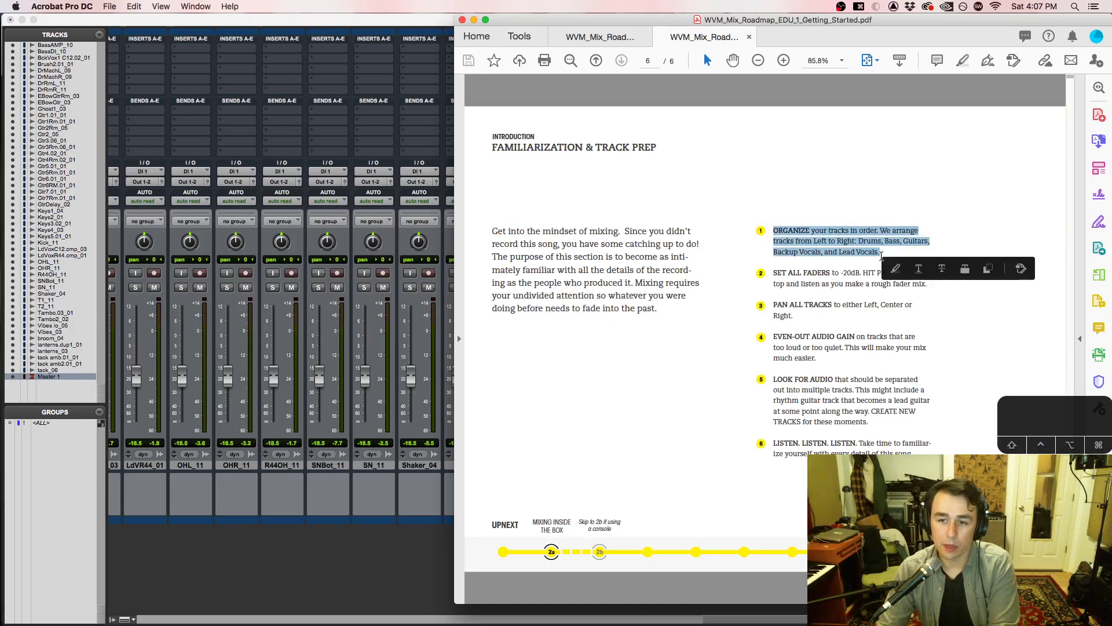
left_click(806, 240)
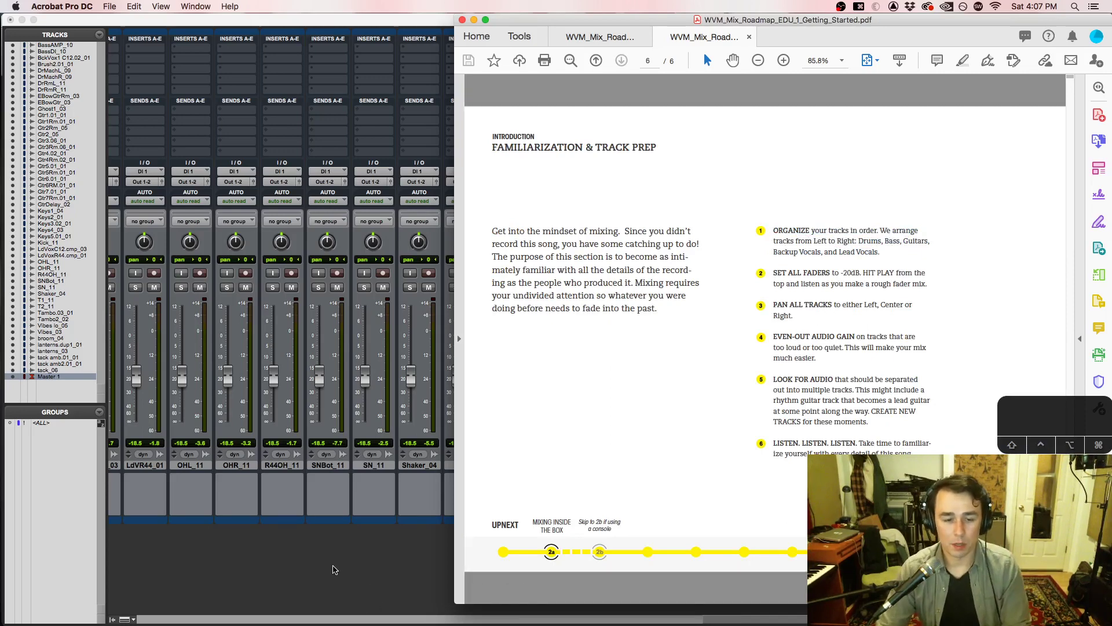
Step: Return to the Pro Tools mixer and move the Kick_11 track to the top of the track list
left_click(342, 571)
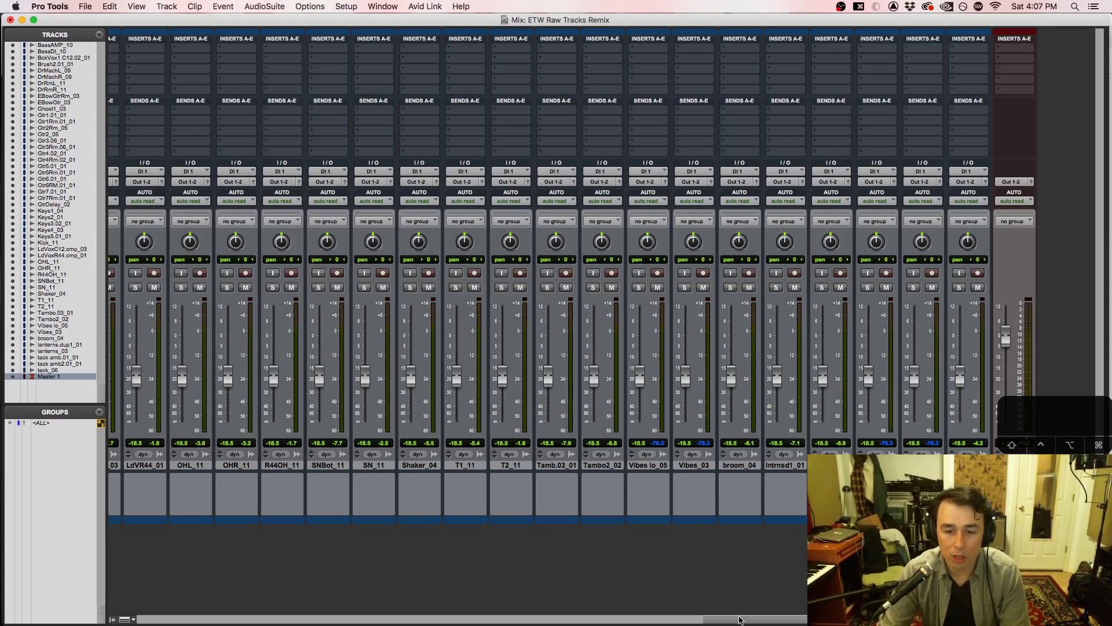
left_click_drag(740, 620, 601, 623)
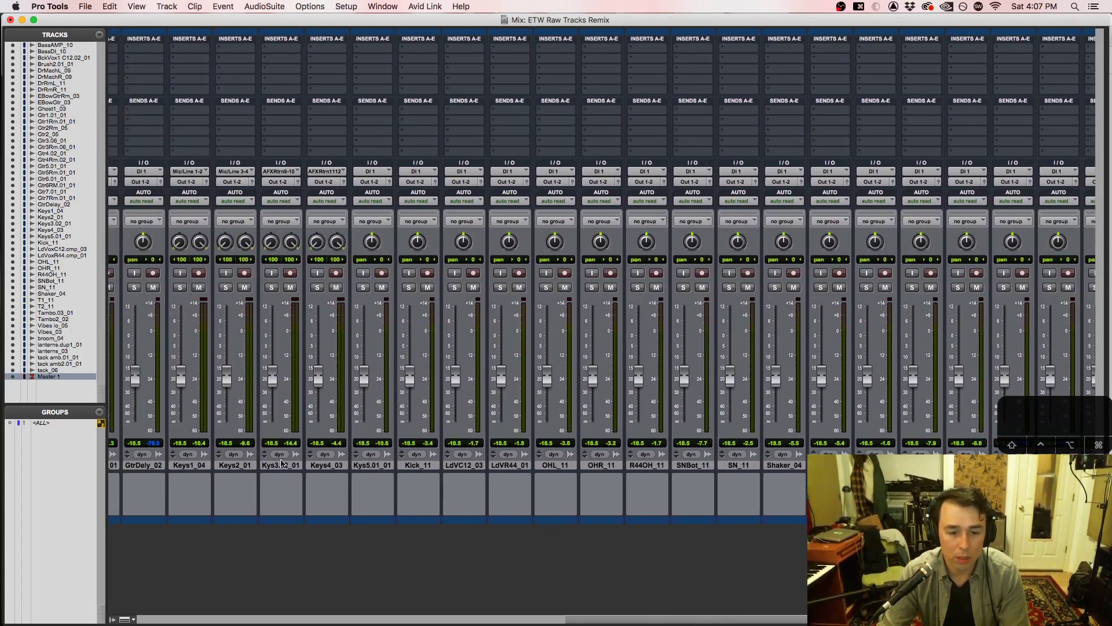
left_click(51, 244)
left_click_drag(67, 46, 67, 45)
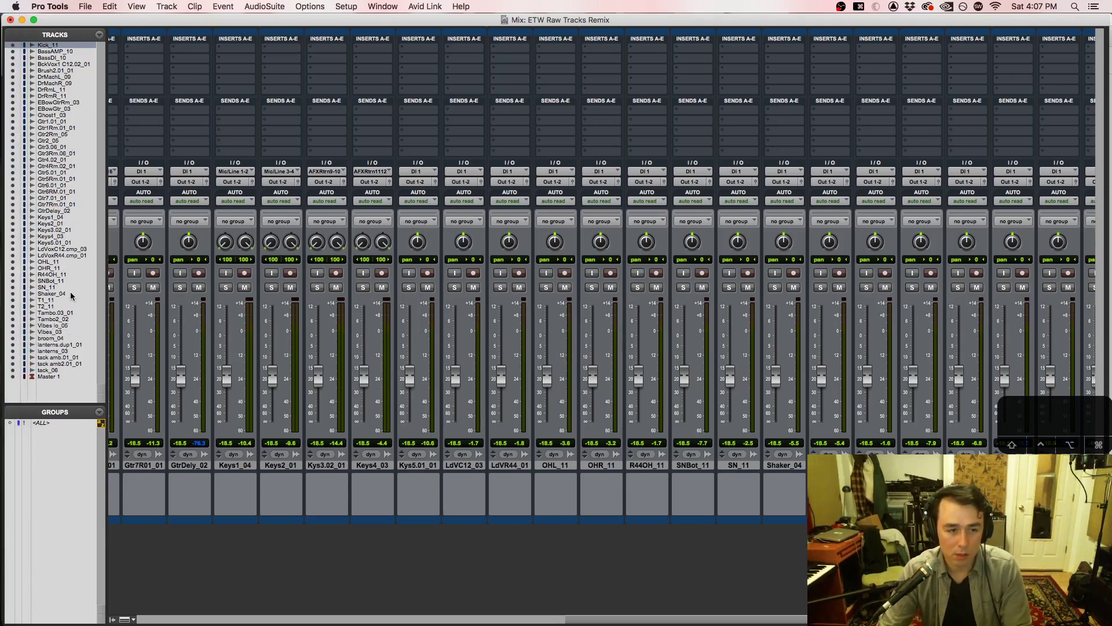
Step: Move the snare tracks SN_11 and SNBot_11 directly after Kick_11 in the track order
left_click(55, 288)
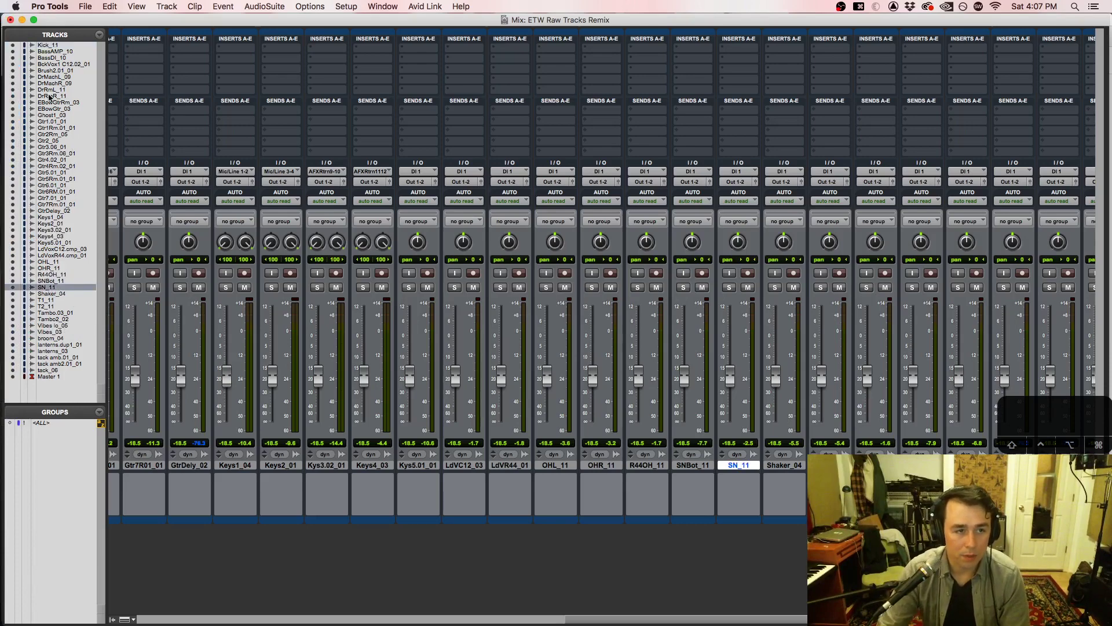
left_click_drag(600, 618, 157, 614)
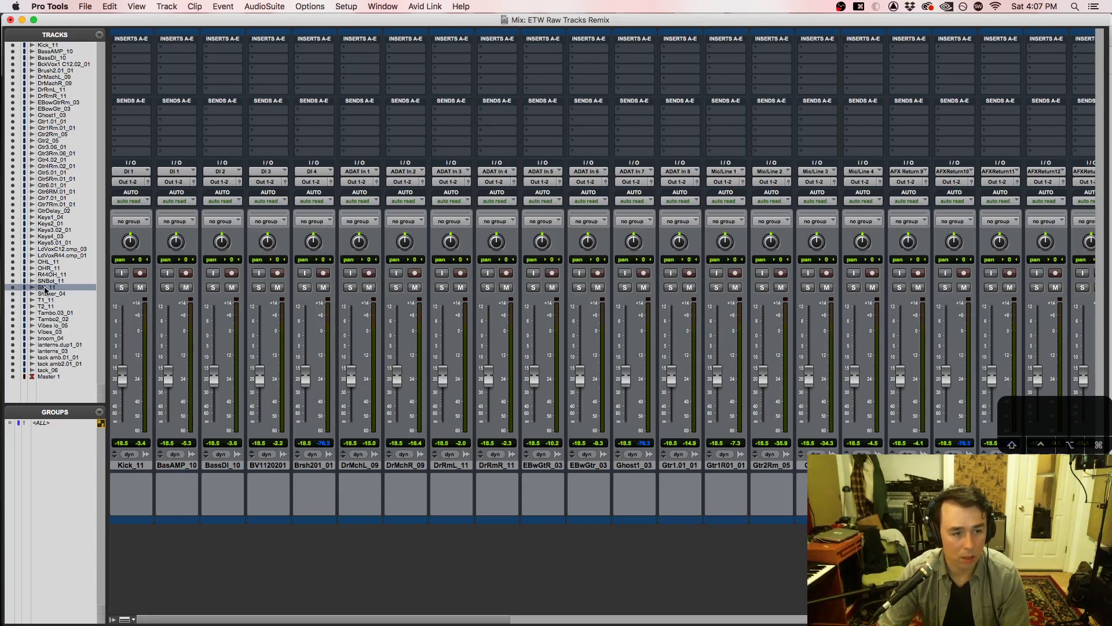
left_click_drag(45, 290, 44, 46)
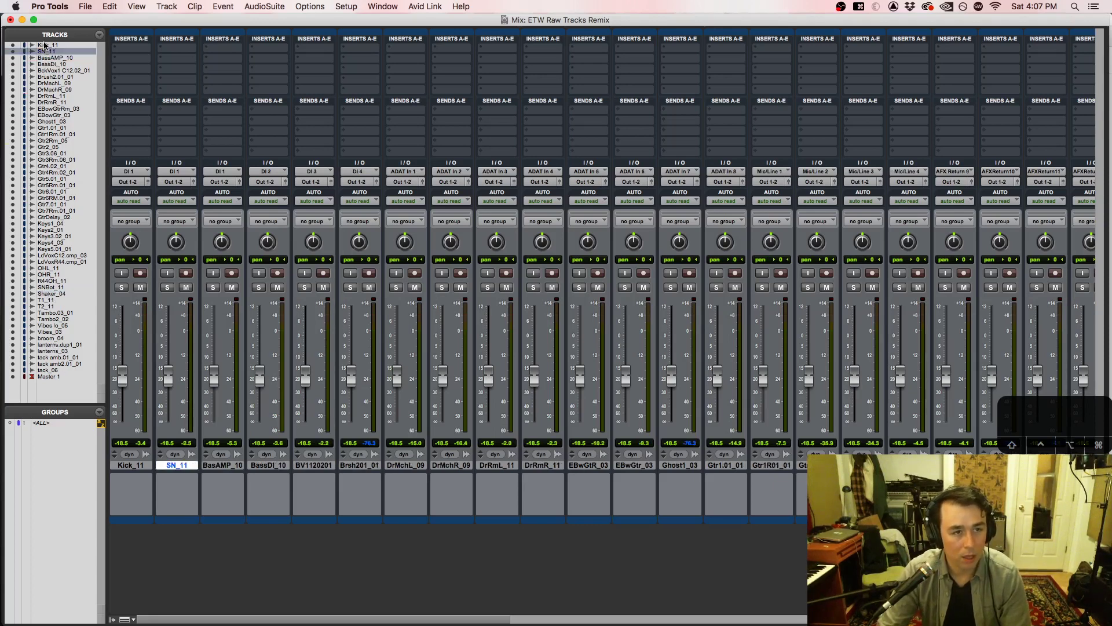
left_click_drag(50, 288, 60, 58)
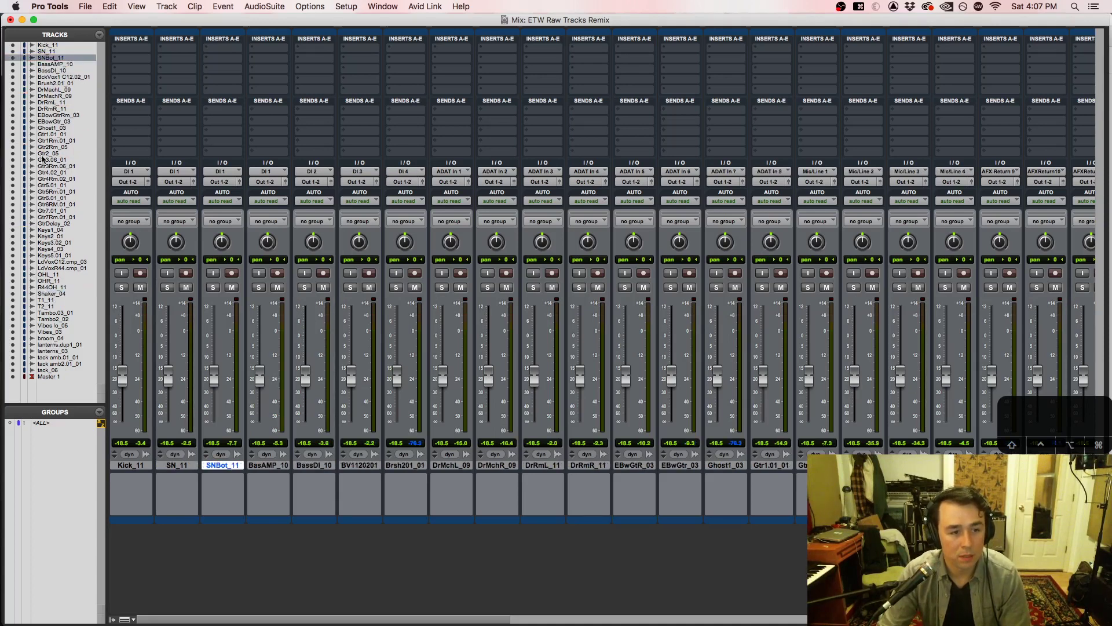
Step: Move the tom tracks T1_11 and T2_11 together to directly after SNBot_11
left_click(48, 304)
left_click(48, 300, "shift")
left_click_drag(49, 300, 58, 64)
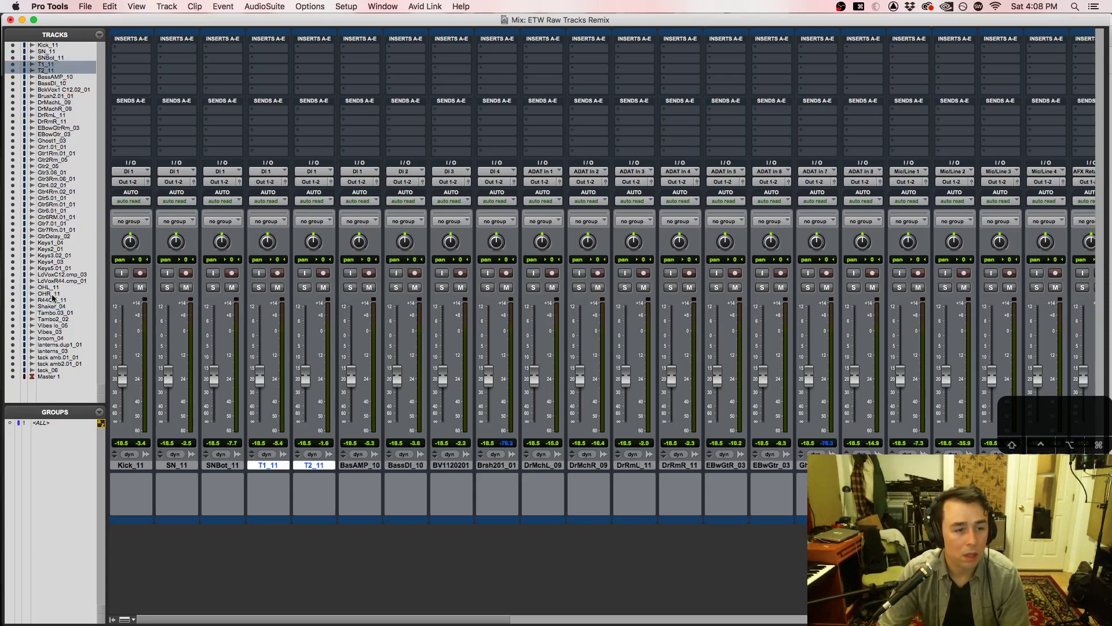
Step: Move the overhead tracks OHL_11, OHR_11 and R44OH_11 directly after T2_11
left_click_drag(54, 288, 49, 79)
left_click(487, 466)
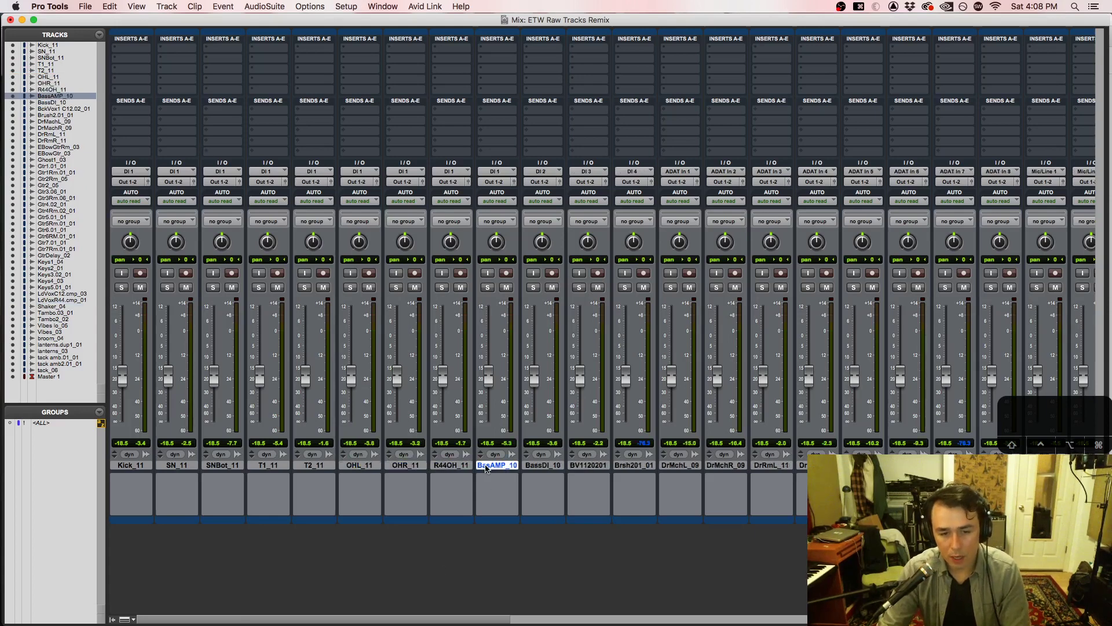
left_click(451, 467)
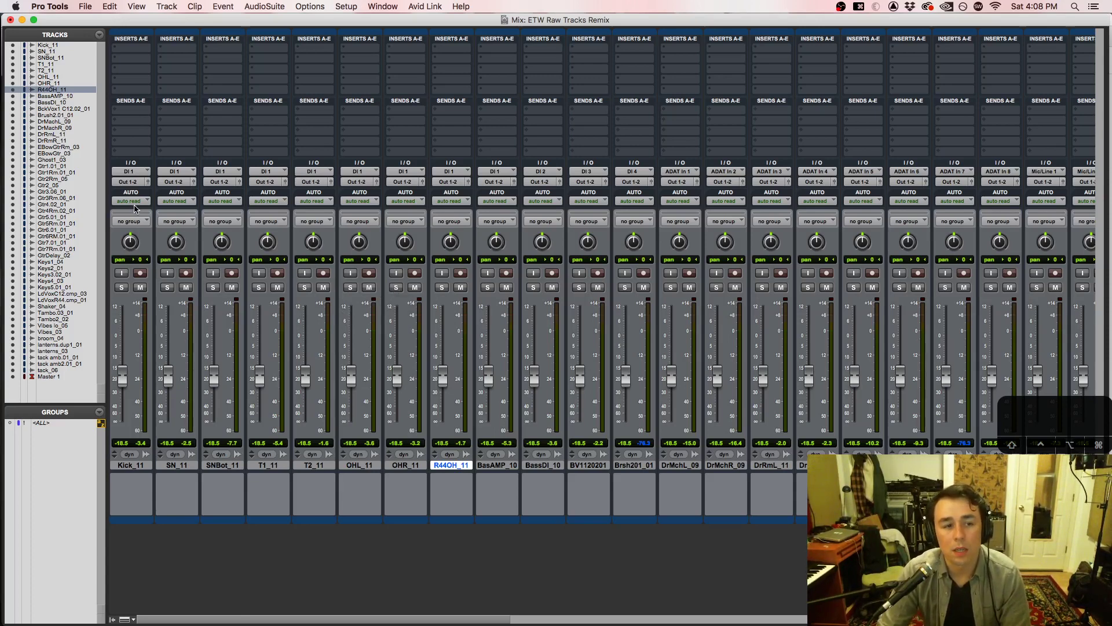
Step: Move the drum room tracks DrRmL_11 and DrRmR_11 together to directly after R44OH_11
left_click(69, 134)
left_click(70, 140, "shift")
left_click_drag(70, 141, 75, 91)
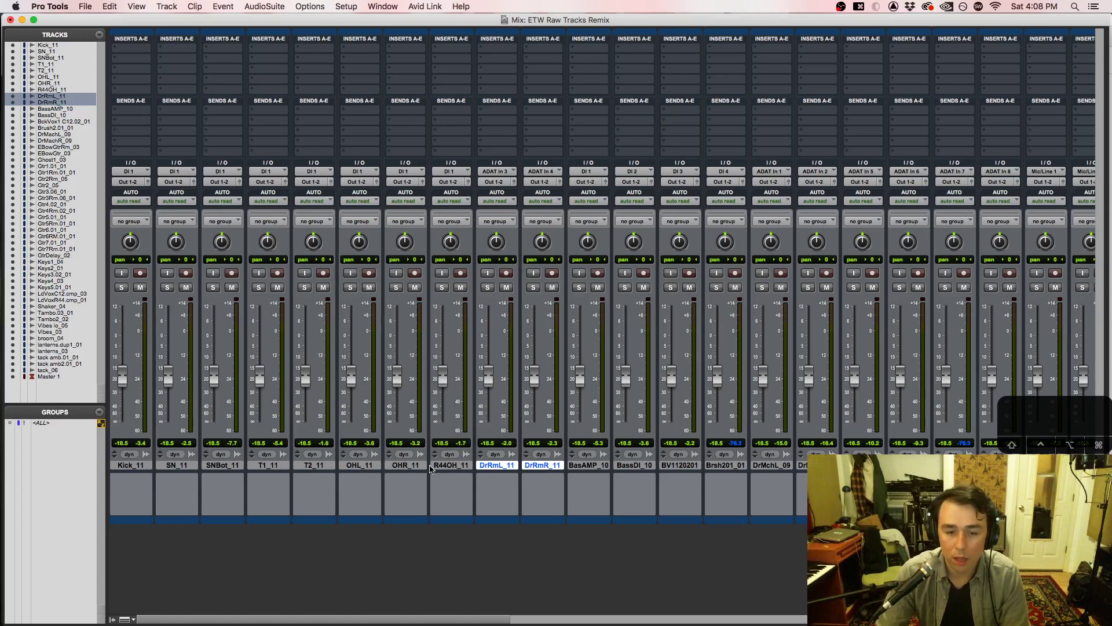
left_click(452, 467)
left_click(503, 467)
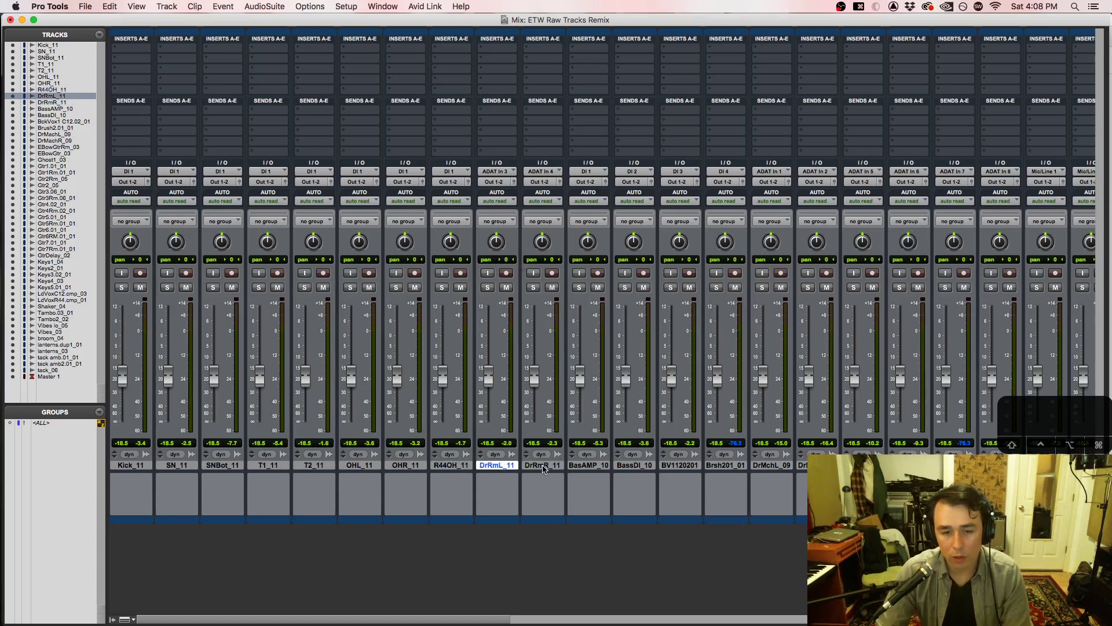
left_click(552, 467)
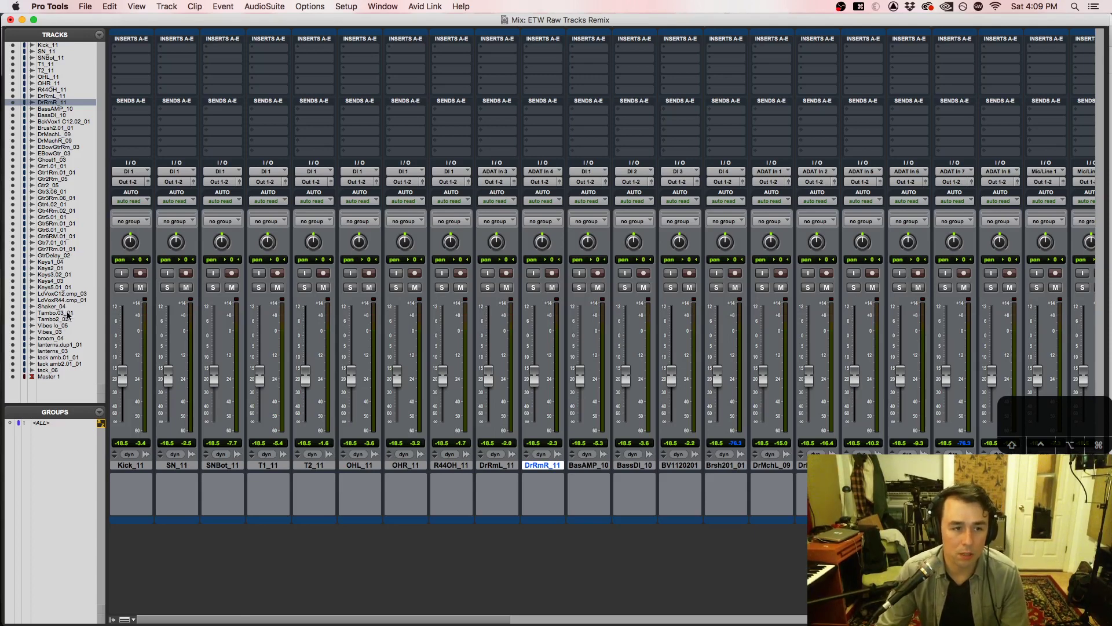
Step: Move the drum machine tracks DrMachL_09 and DrMachR_09 together to directly after DrRmR_11
left_click(54, 134)
left_click(54, 140, "shift")
left_click_drag(54, 141, 54, 112)
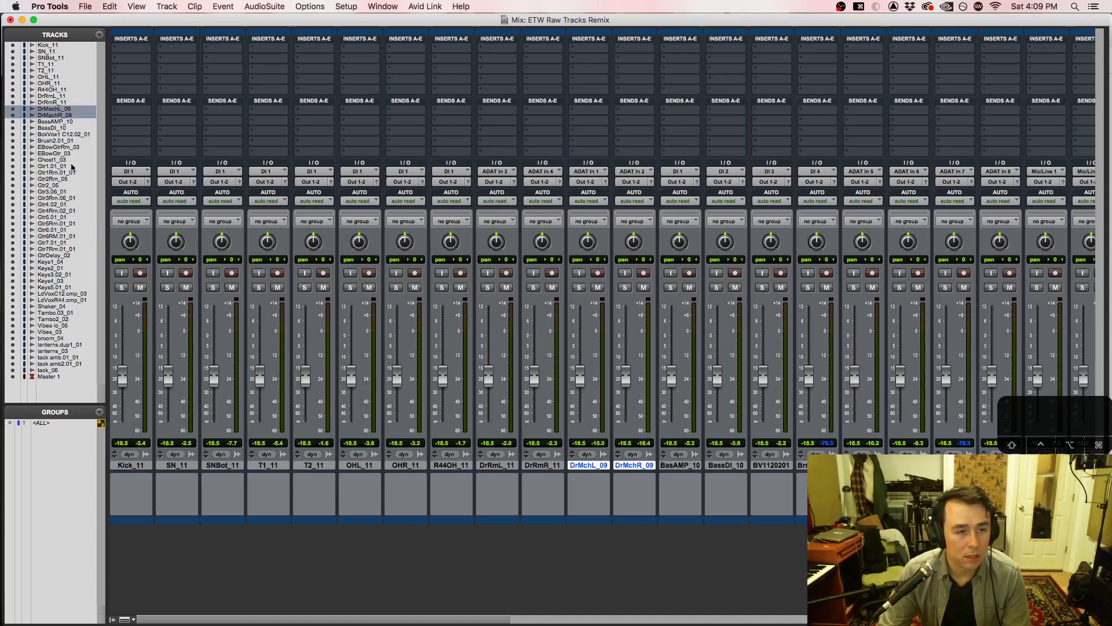
Step: Move the percussion tracks Shaker_04, Tambo.03_01 and Tambo2_02 together to directly after DrMachR_09
left_click(60, 306)
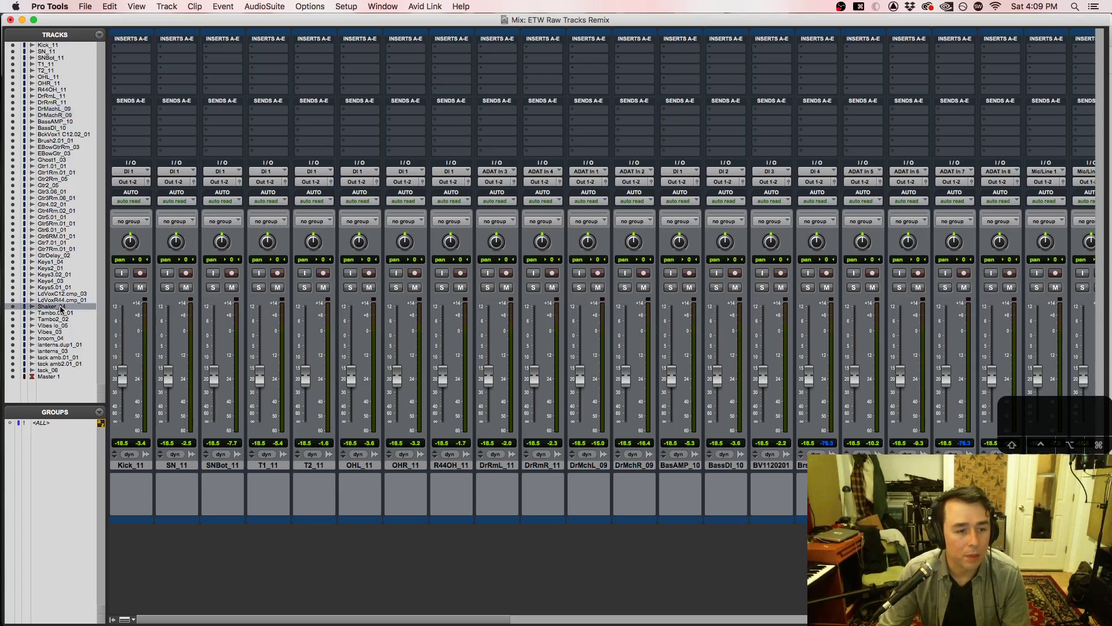
left_click(65, 320, "shift")
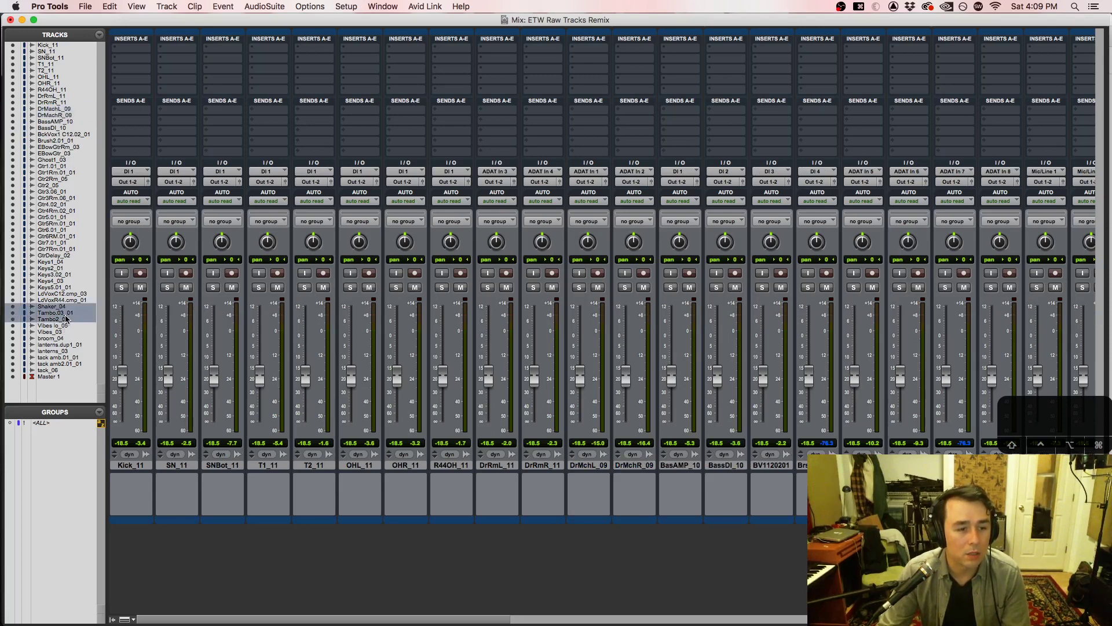
left_click_drag(65, 318, 44, 121)
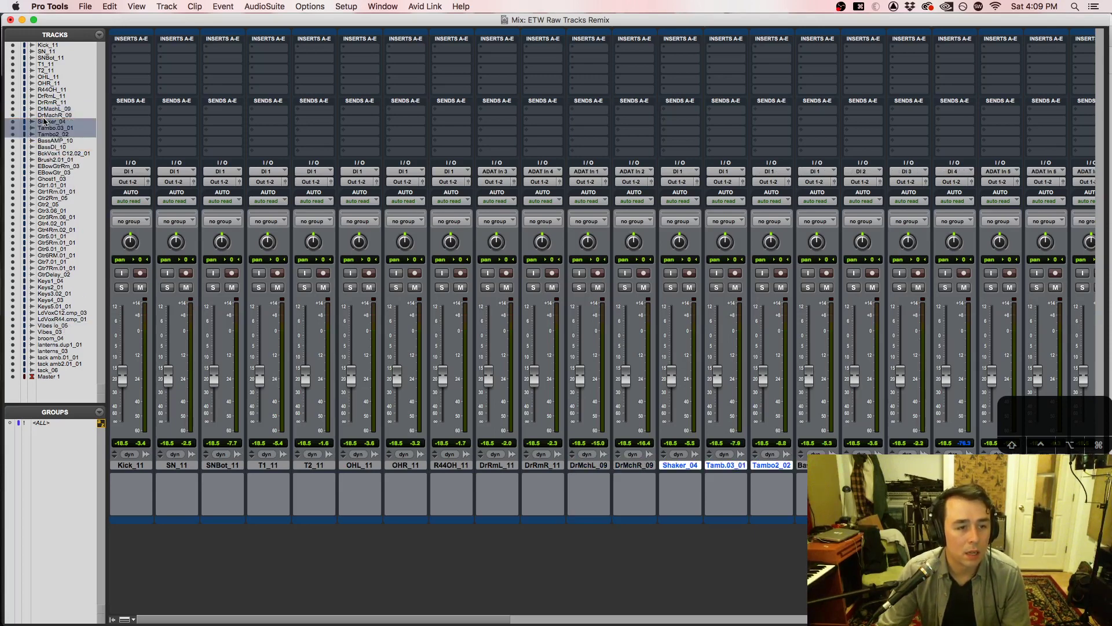
Step: Move broom_04, lanterns.dup1_01 and lanterns_03 together to directly after Tambo2_02
left_click(49, 338)
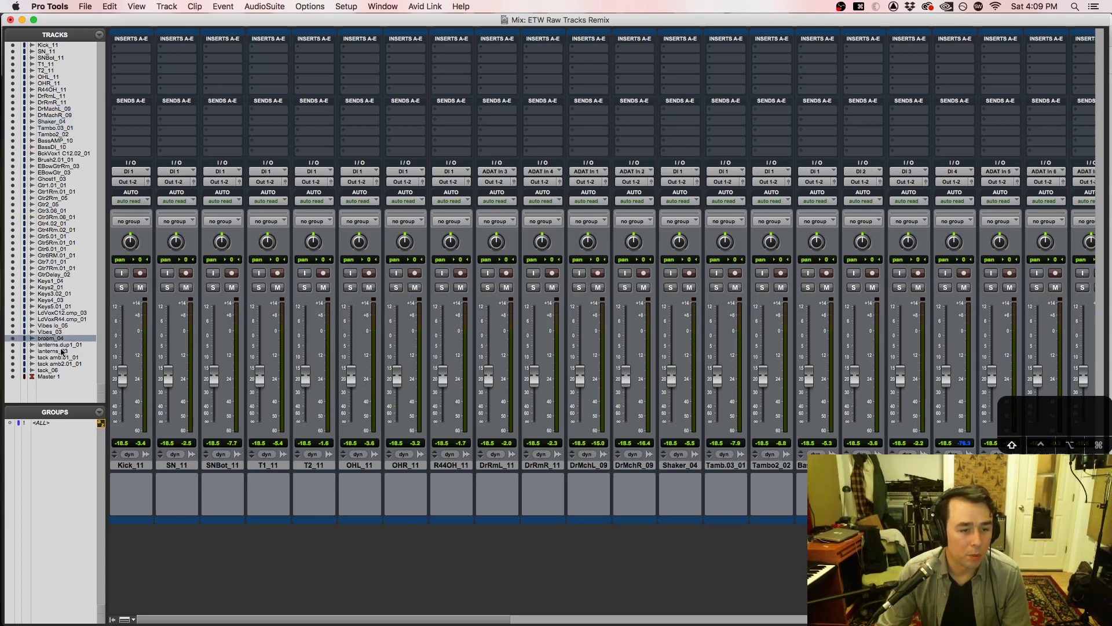
left_click(62, 351, "shift")
left_click_drag(62, 351, 60, 139)
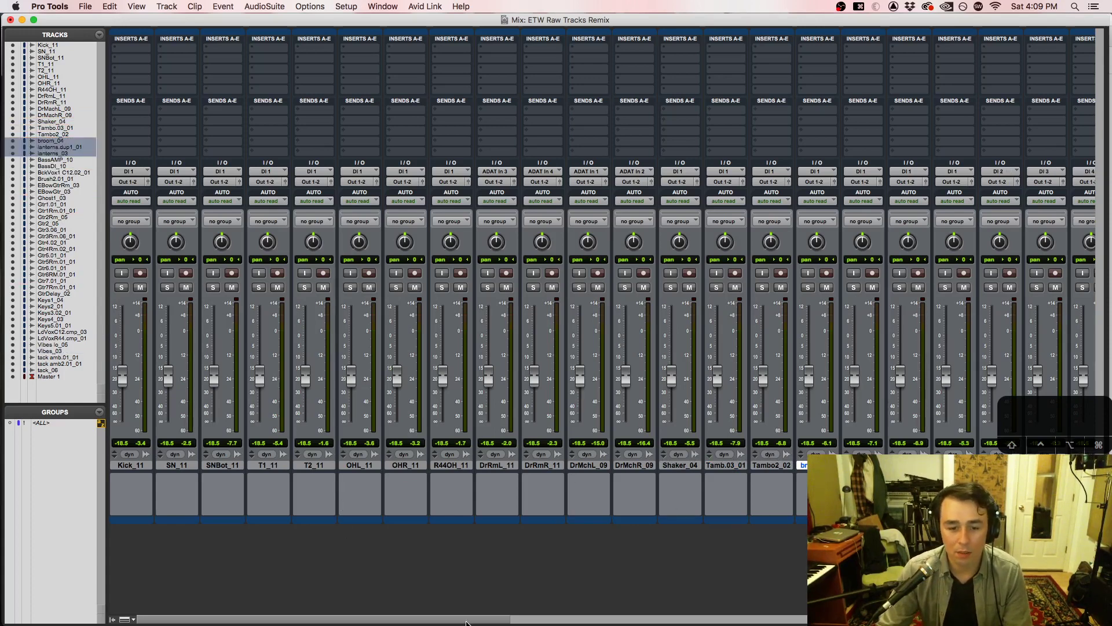
Step: Move BassDI_10 directly before BassAMP_10, and place Brush2.01_01 directly after broom_04
left_click(542, 465)
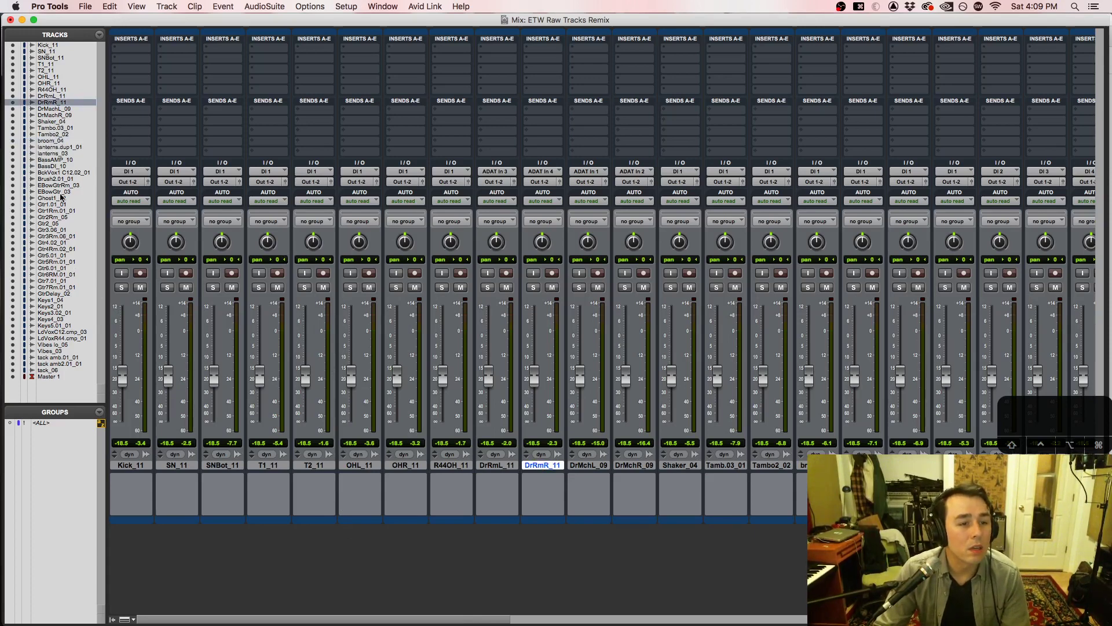
mouse_move(53, 167)
left_mouse_down()
mouse_move(66, 177)
mouse_move(65, 147)
left_mouse_up()
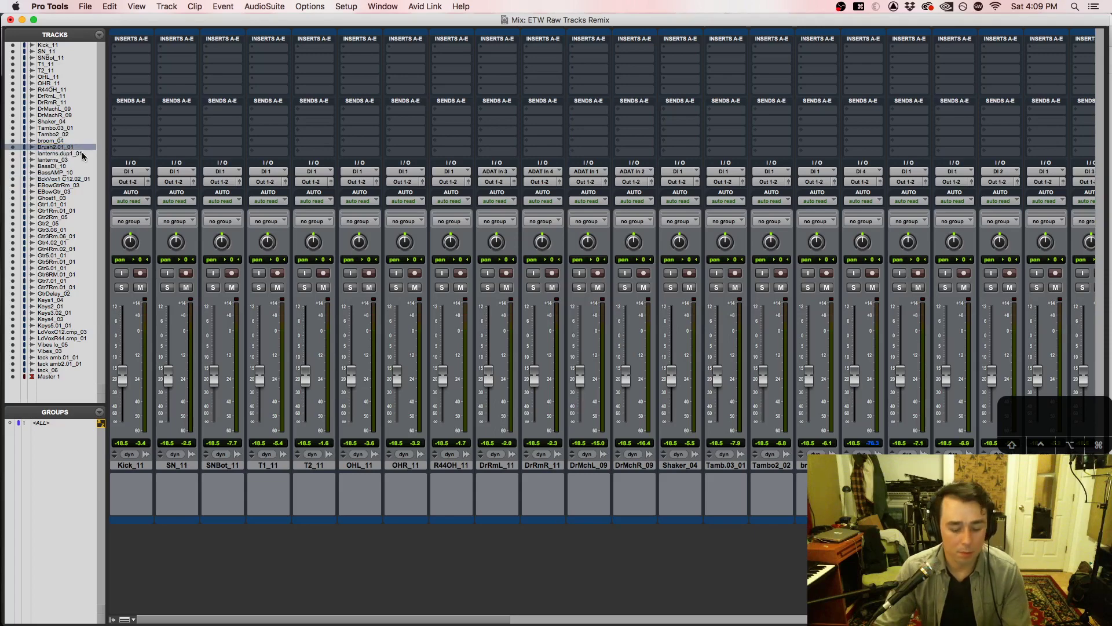
Step: Audition Brush2.01_01 soloed in the Edit window from the start of its audible part, clear the solo and return to the Mix window
key("super+equal")
scroll(451, 325, "down", 10)
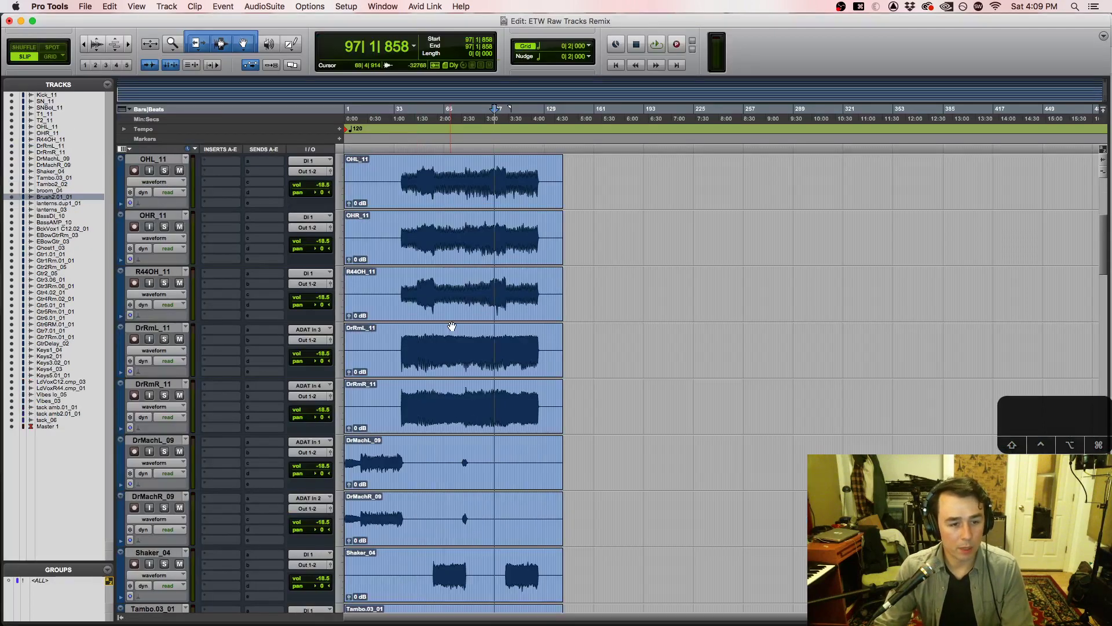
scroll(452, 326, "down", 1)
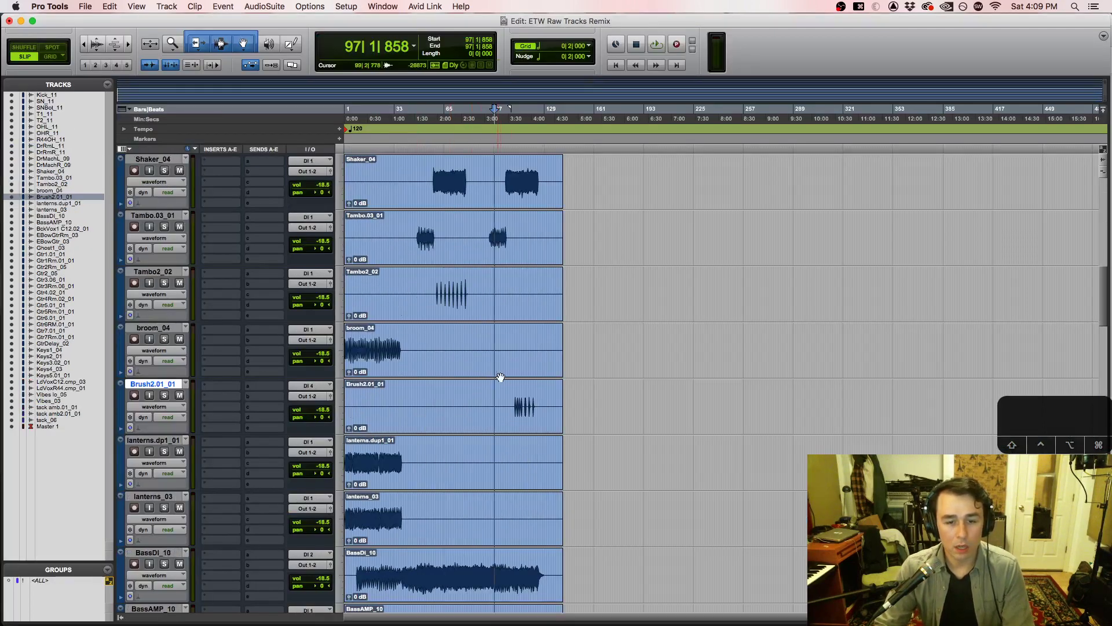
left_click(517, 394)
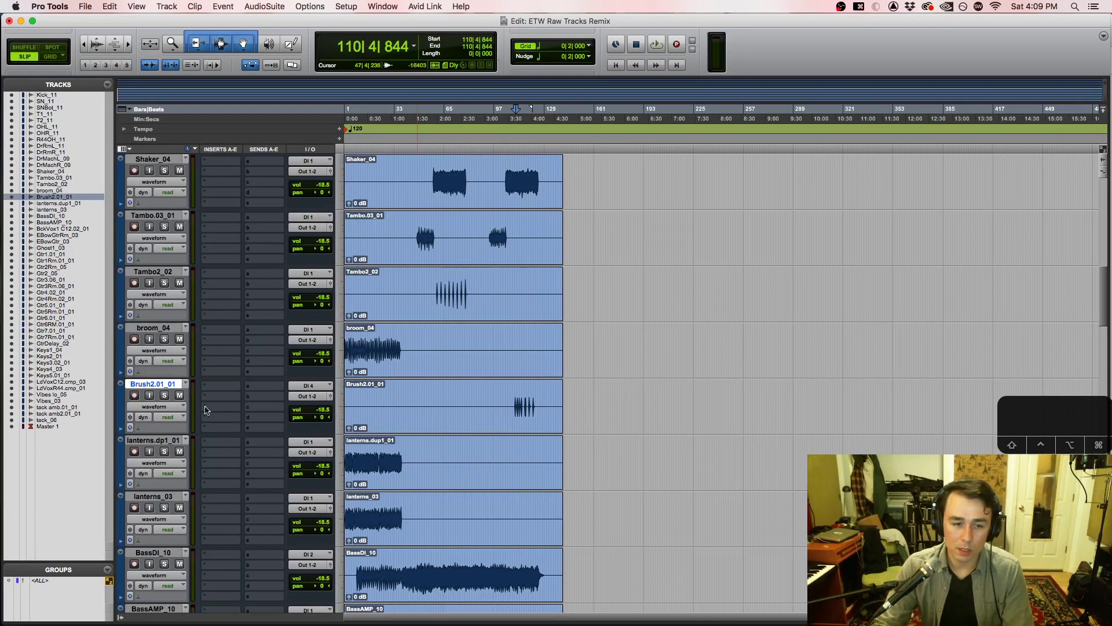
left_click(165, 396)
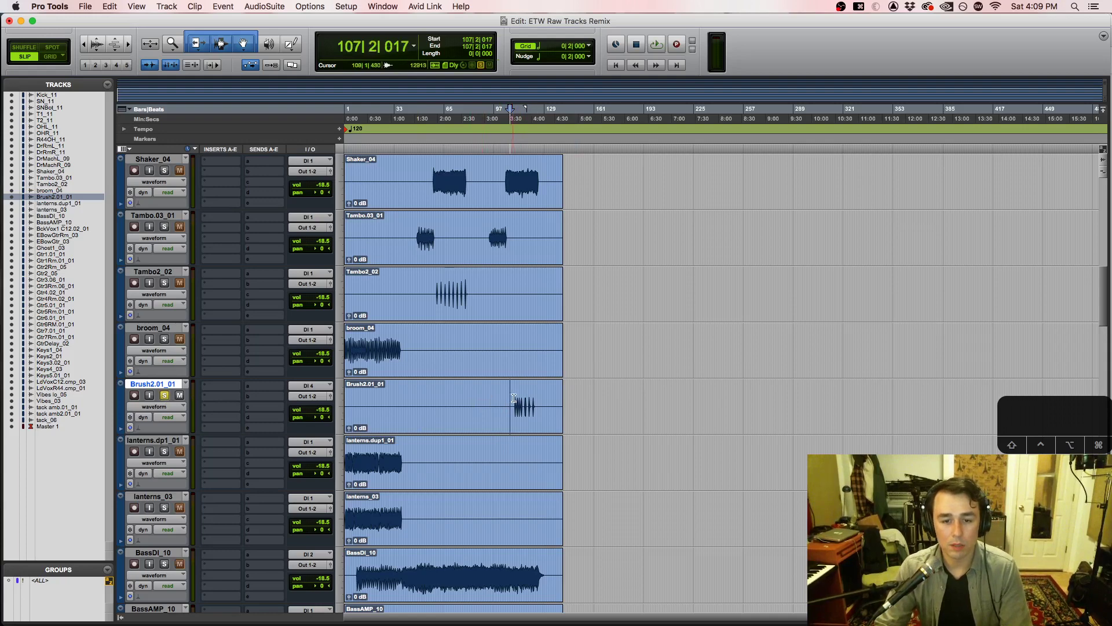
left_click(514, 399)
double_click(514, 399)
left_click(516, 399)
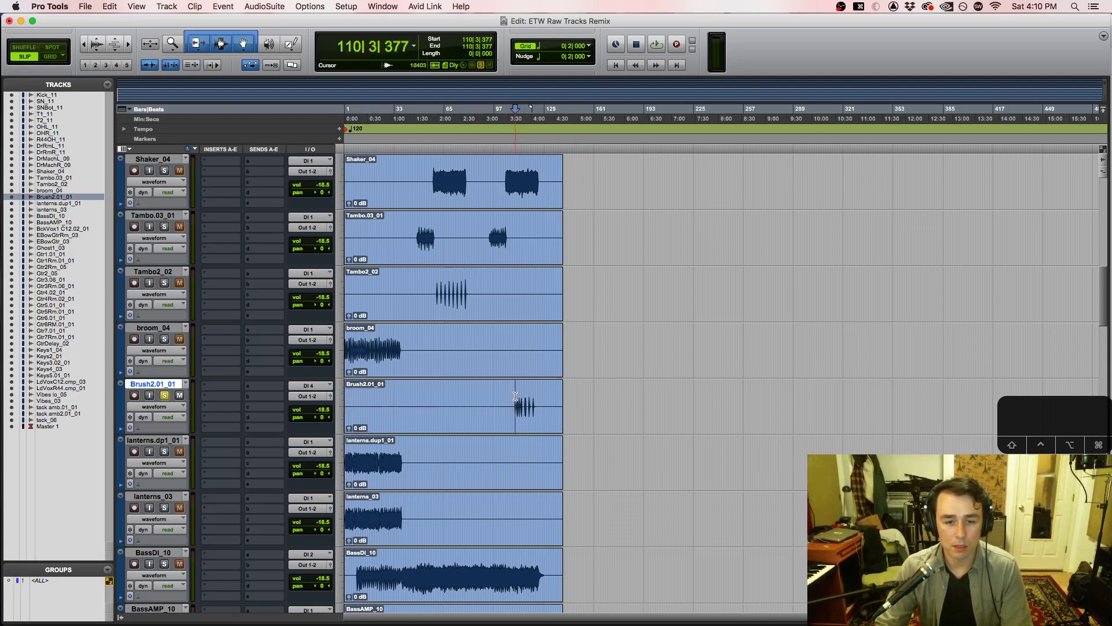
key("space")
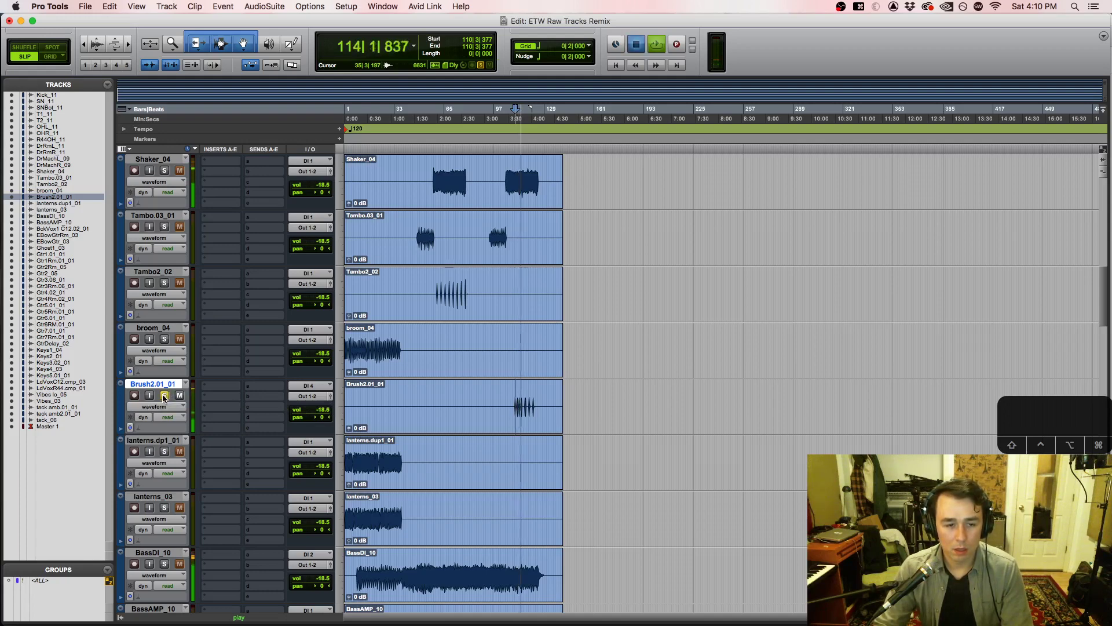
key("space")
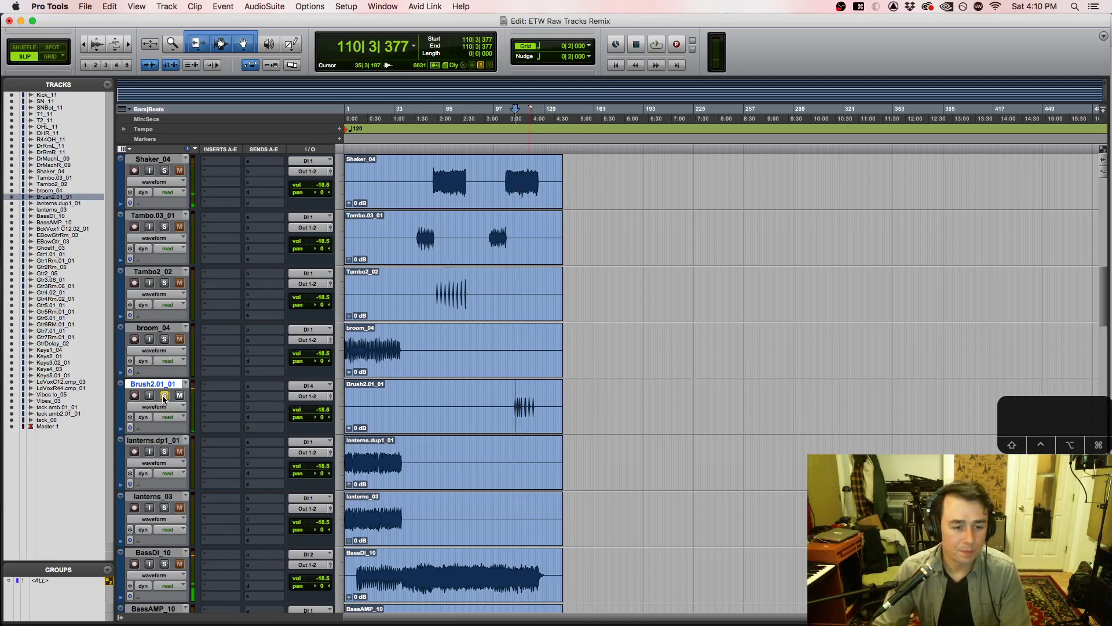
left_click(164, 396)
key("super+equal")
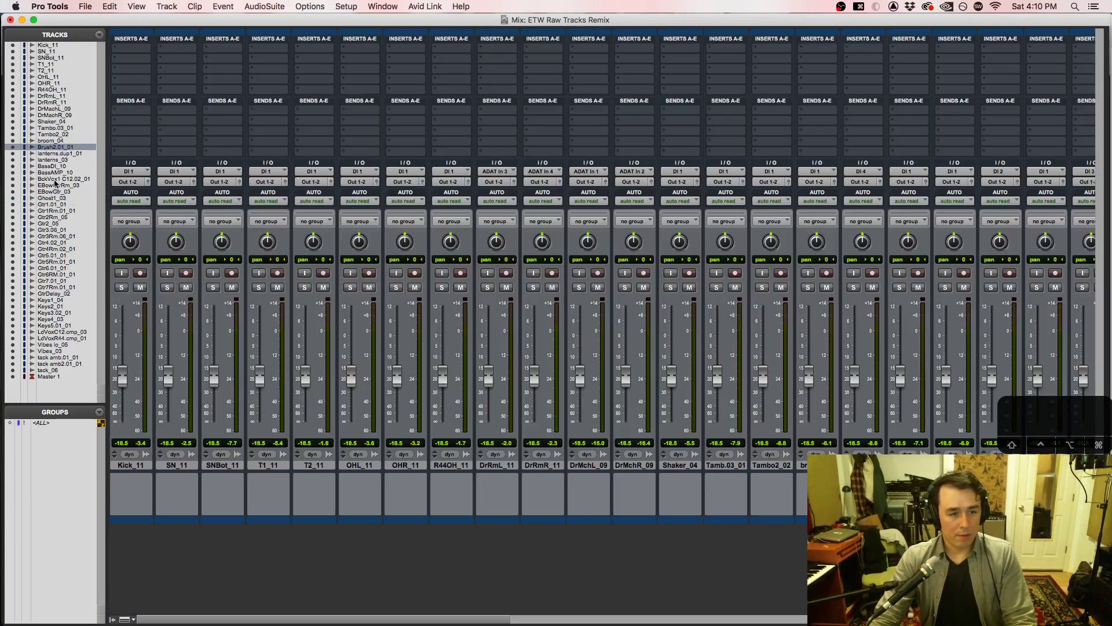
Step: Move the guitar tracks from Gtr1.01_01 through Gtr7Rm.01_01 together to directly after BassAMP_10
left_click(58, 204)
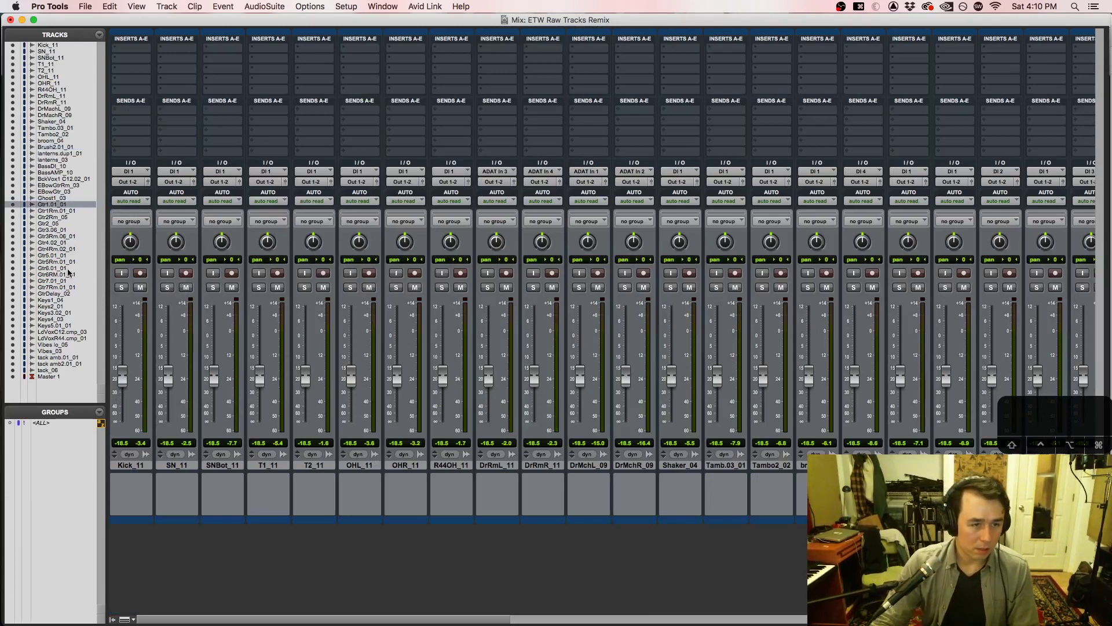
left_click(61, 286, "shift")
left_click_drag(61, 286, 70, 177)
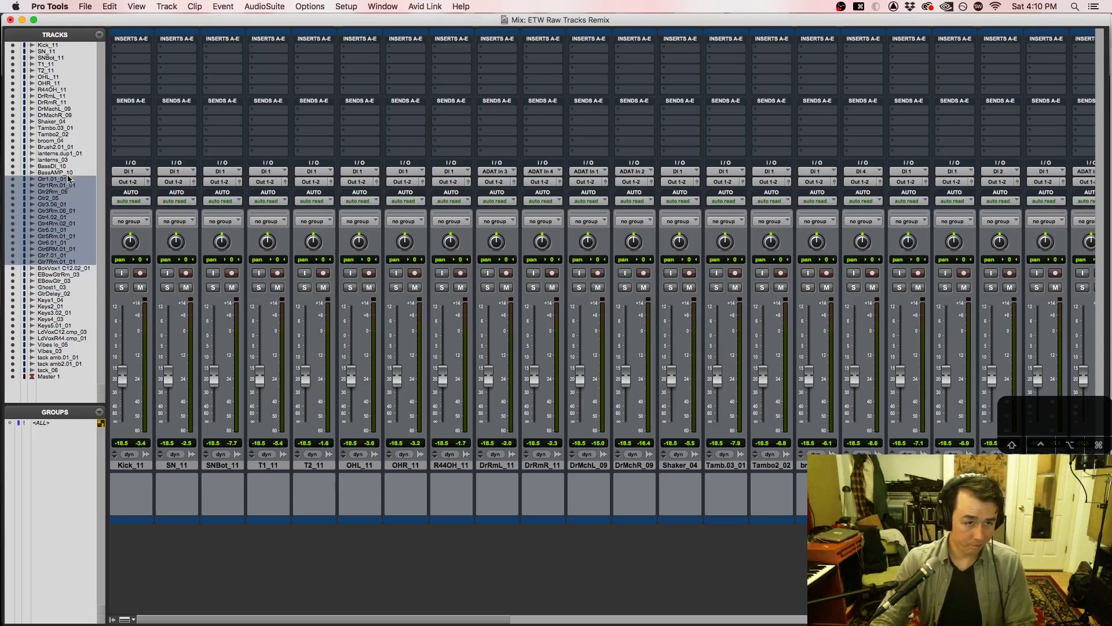
Step: Move EBowGtr_03 and EBowGtrRm_03 to directly after Gtr7Rm.01_01, with EBowGtr_03 first
left_click(66, 281)
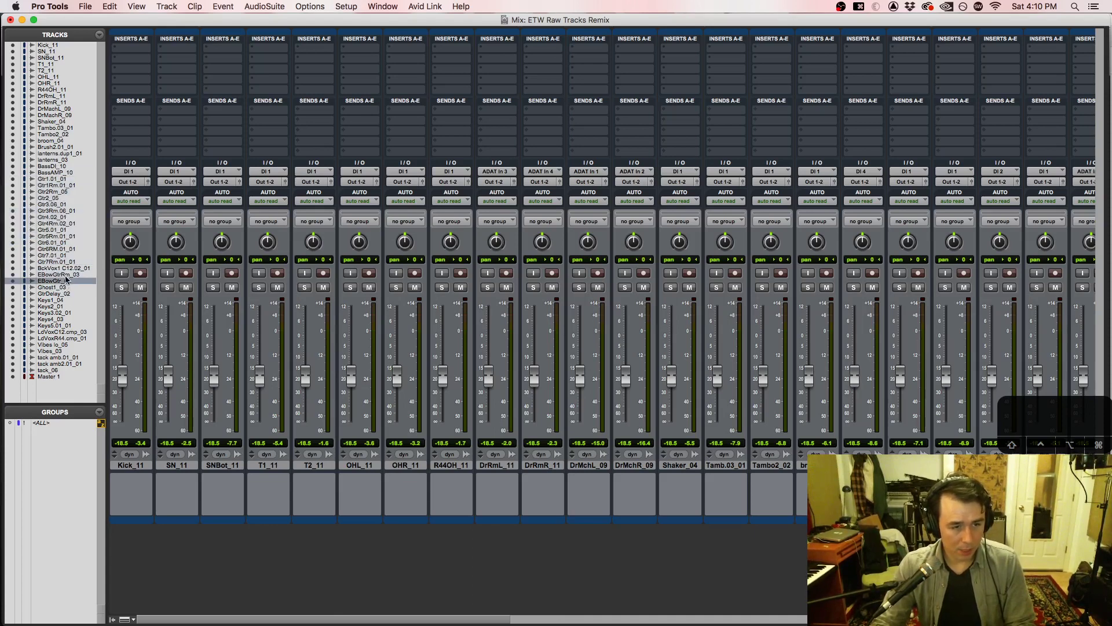
left_click_drag(67, 277, 71, 260)
left_click(69, 281, "shift")
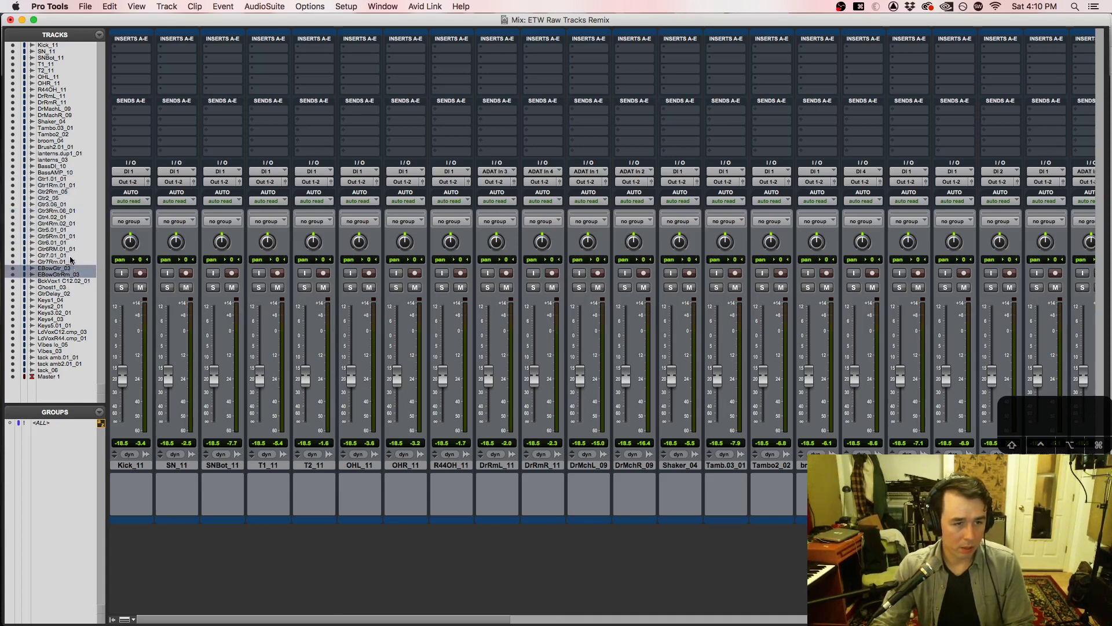
Step: Reorder the second guitar pair so that Gtr2_05 comes directly before Gtr2Rm_05
left_click(66, 180)
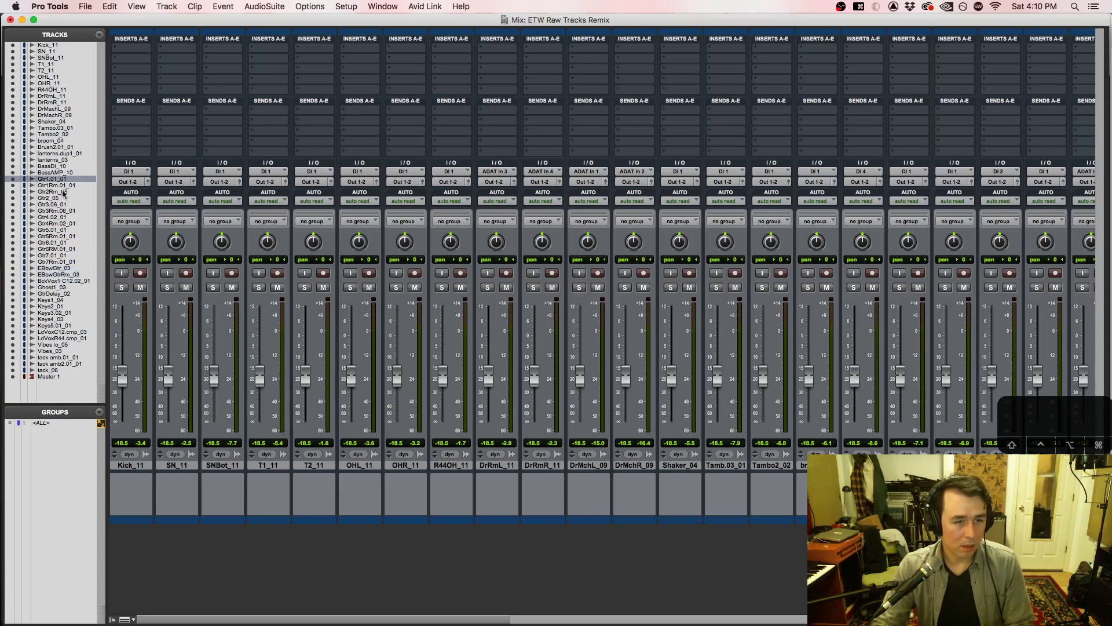
left_click(64, 192)
left_click_drag(63, 202, 62, 201)
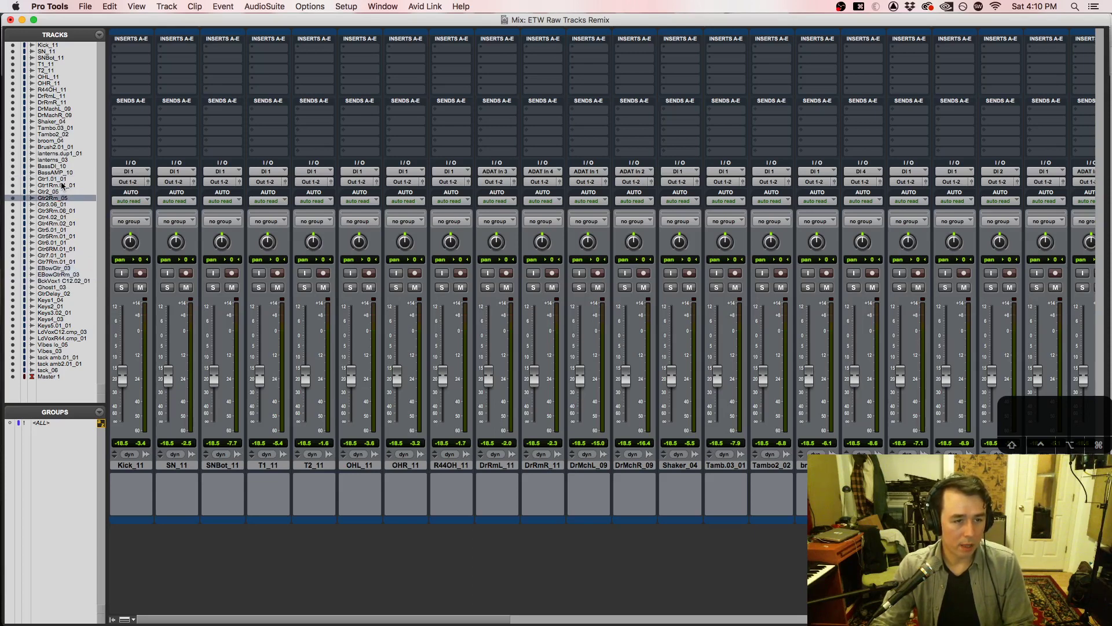
left_click(62, 180)
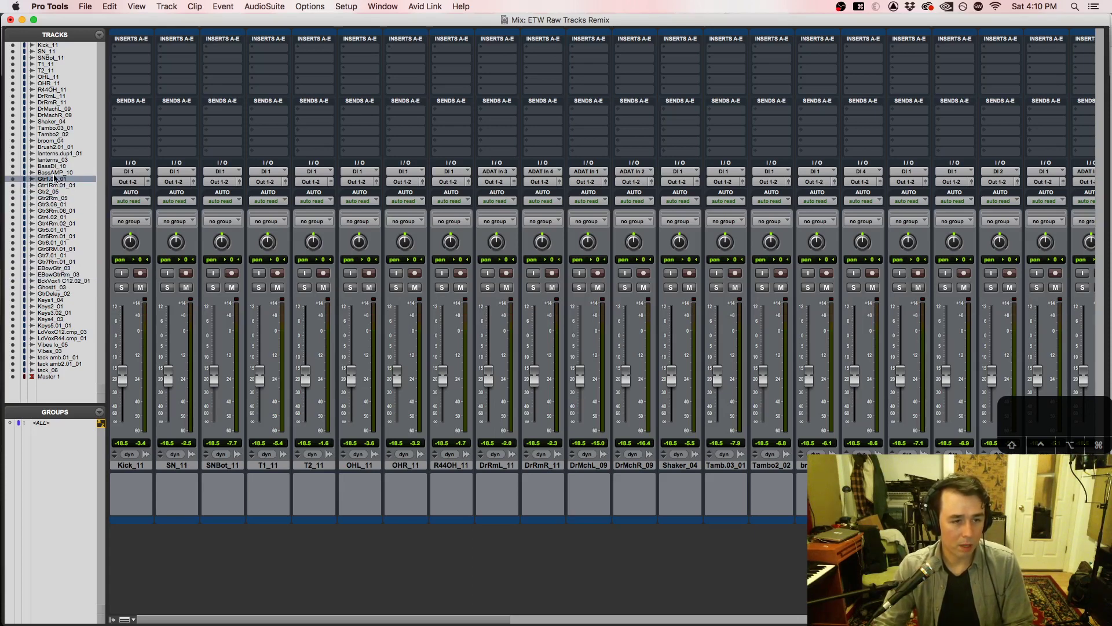
Step: Audition Ghost1_03 soloed in the Edit window from the start of its audible part, and clear the solo
left_click(75, 288)
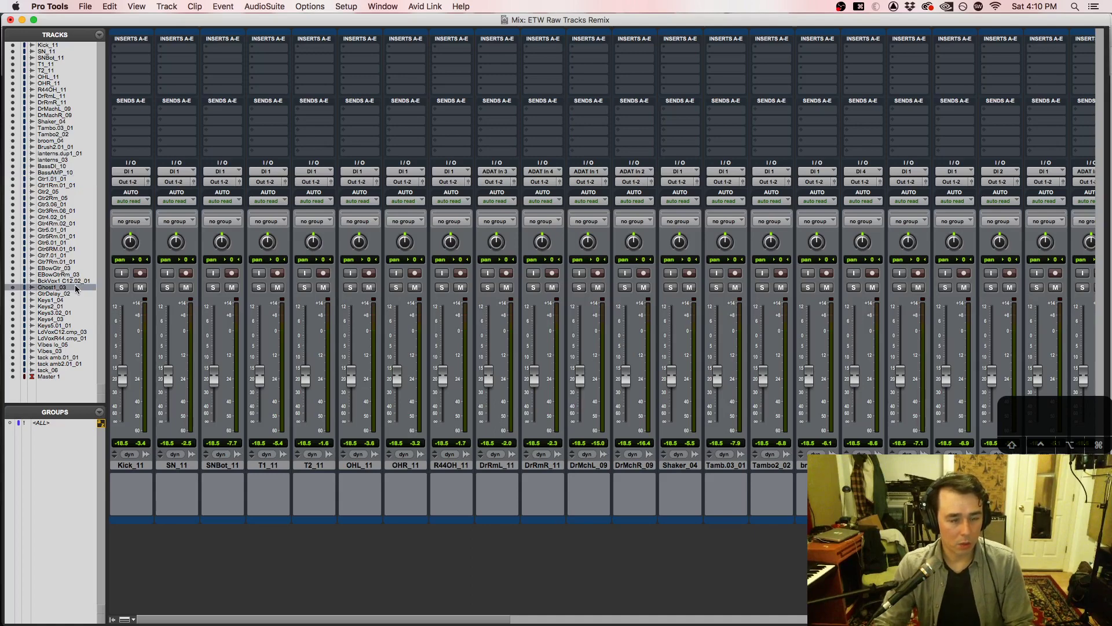
key("super+equal")
scroll(473, 450, "down", 10)
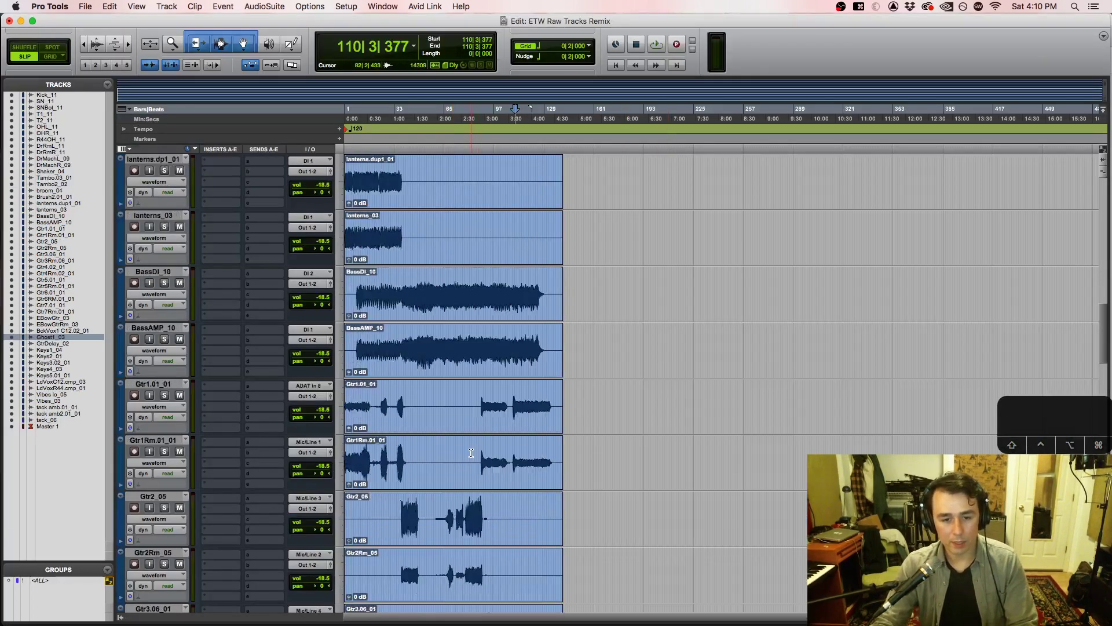
scroll(472, 453, "down", 8)
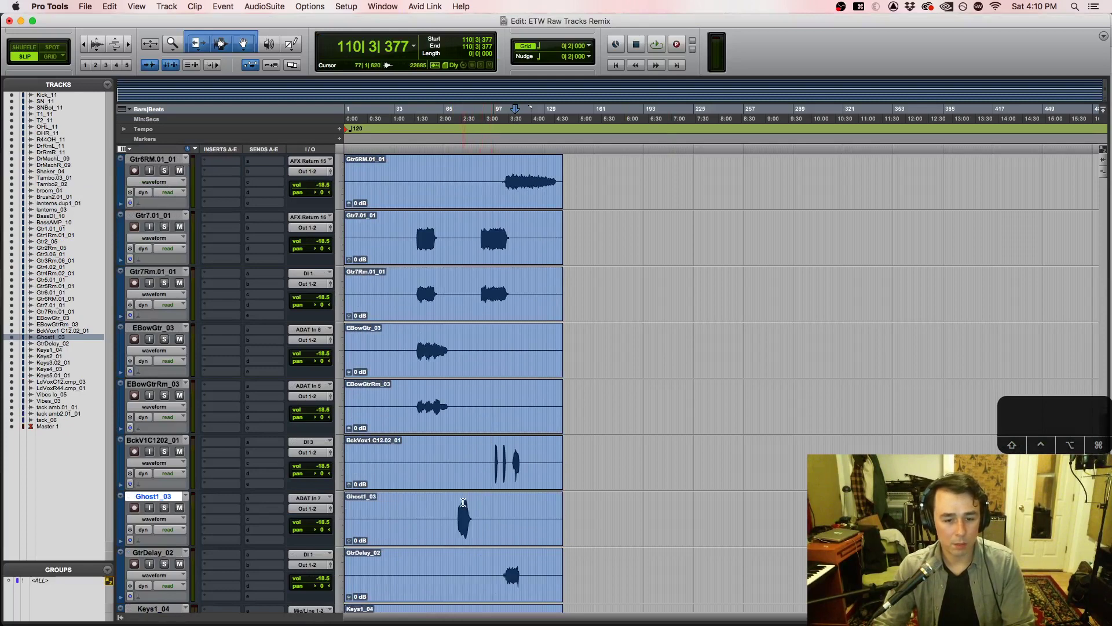
left_click(459, 505)
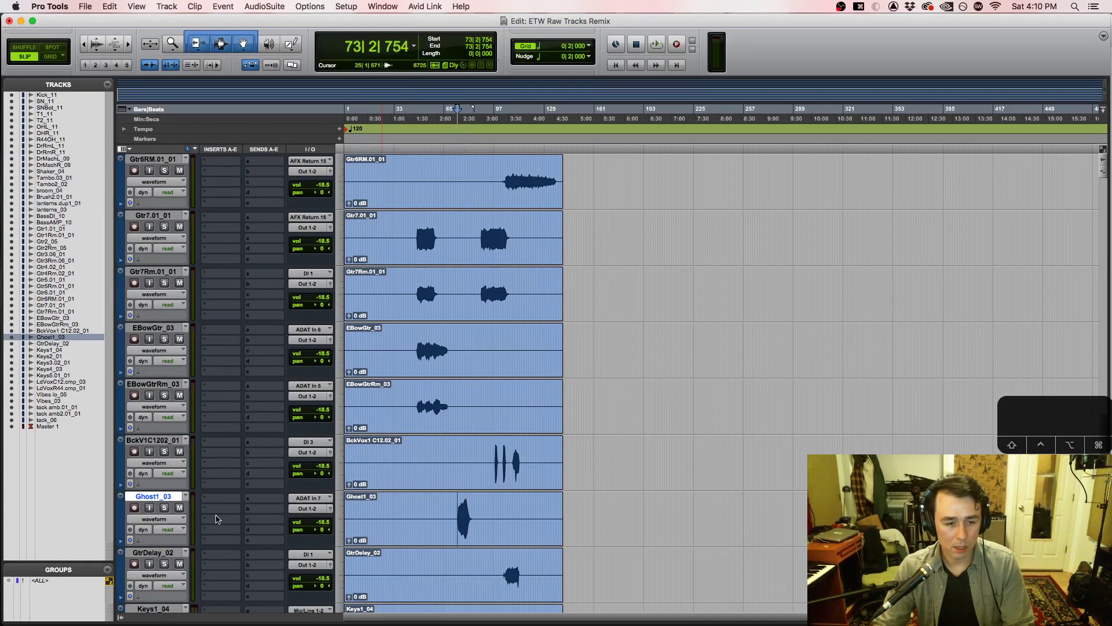
left_click(164, 508)
key("space")
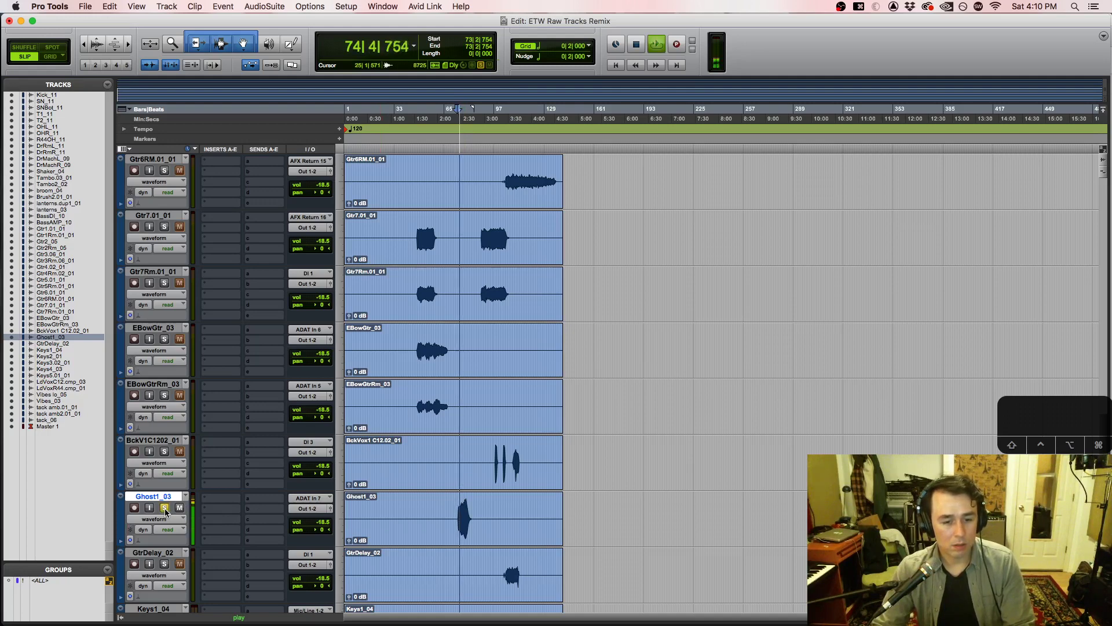
key("space")
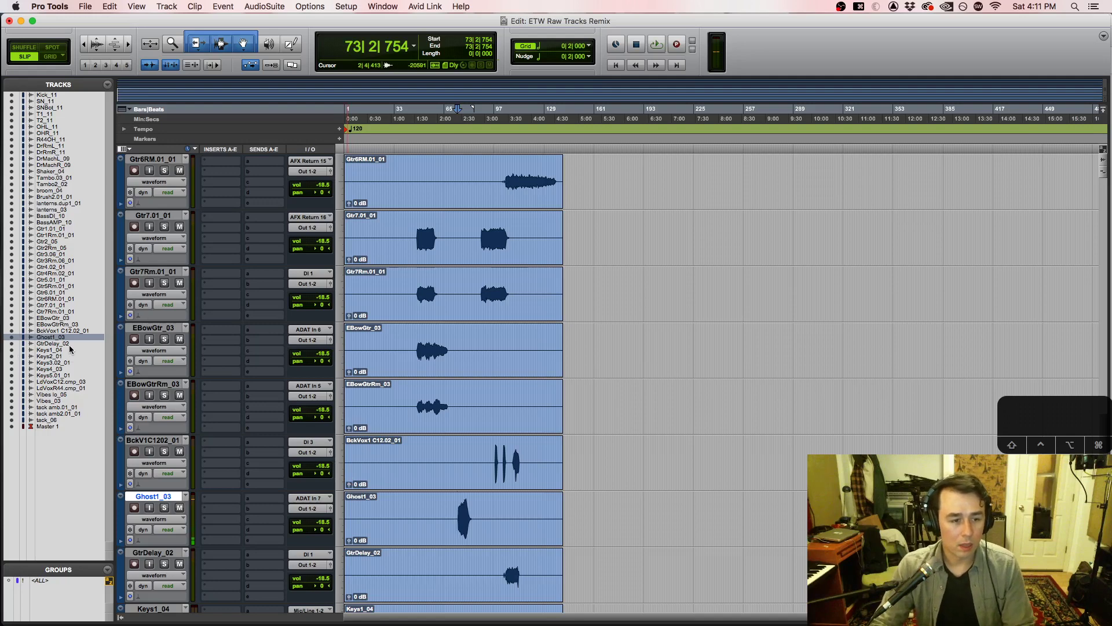
Step: Move GtrDelay_02 directly before Ghost1_03, and place BckVox1 C12.02_01, LdVoxC12.cmp_03 and LdVoxR44.cmp_01 in that order directly before Master 1
left_click_drag(68, 343, 57, 425)
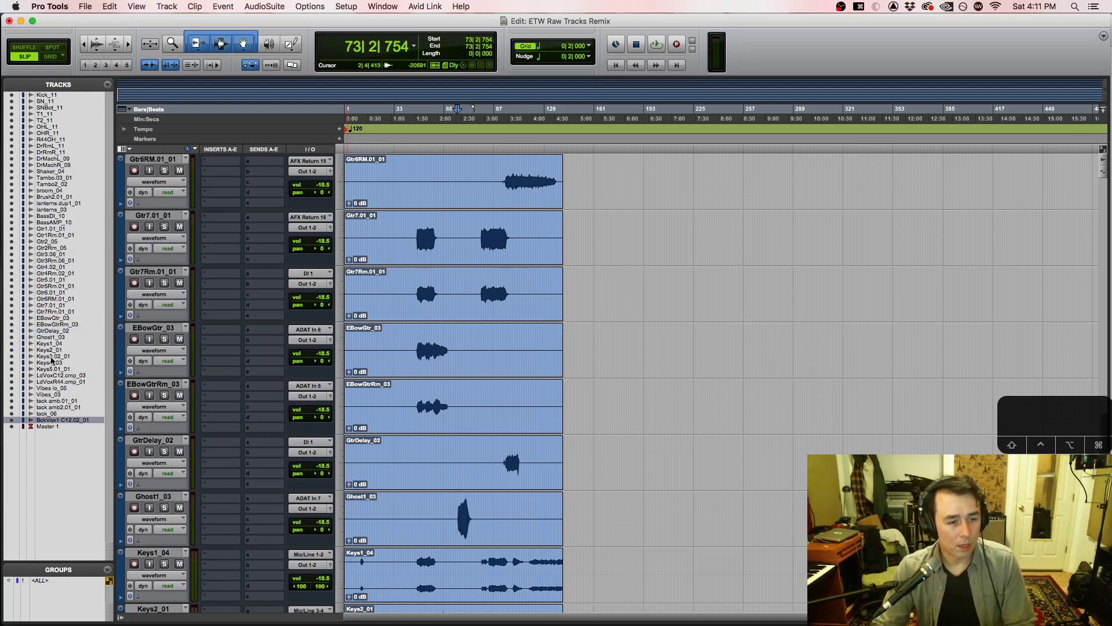
left_click(52, 376)
left_click(52, 382, "shift")
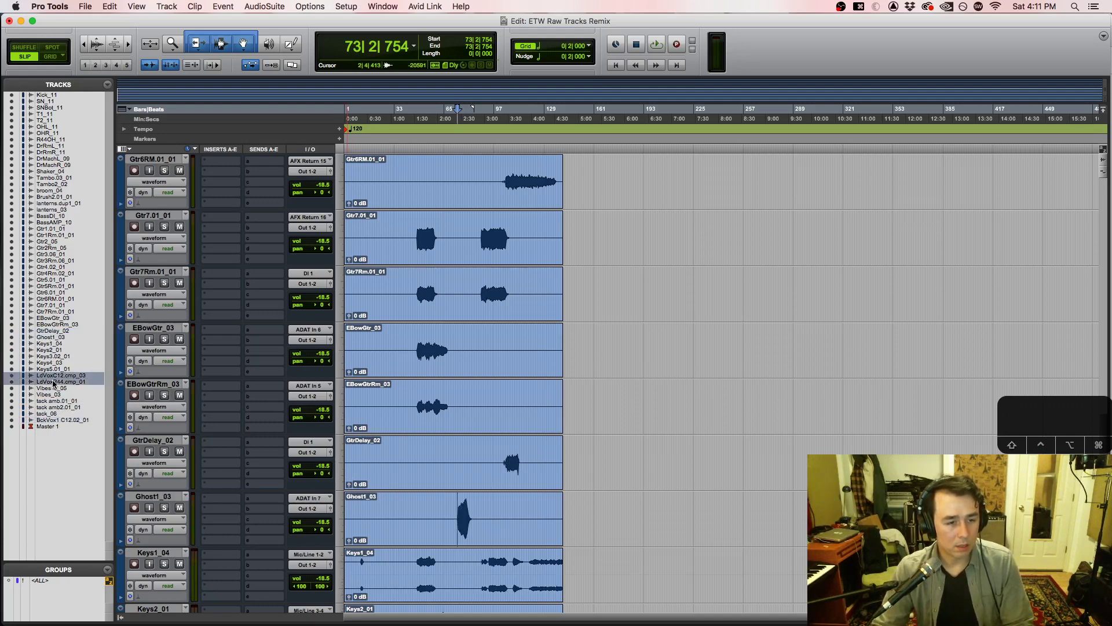
left_click_drag(52, 382, 45, 421)
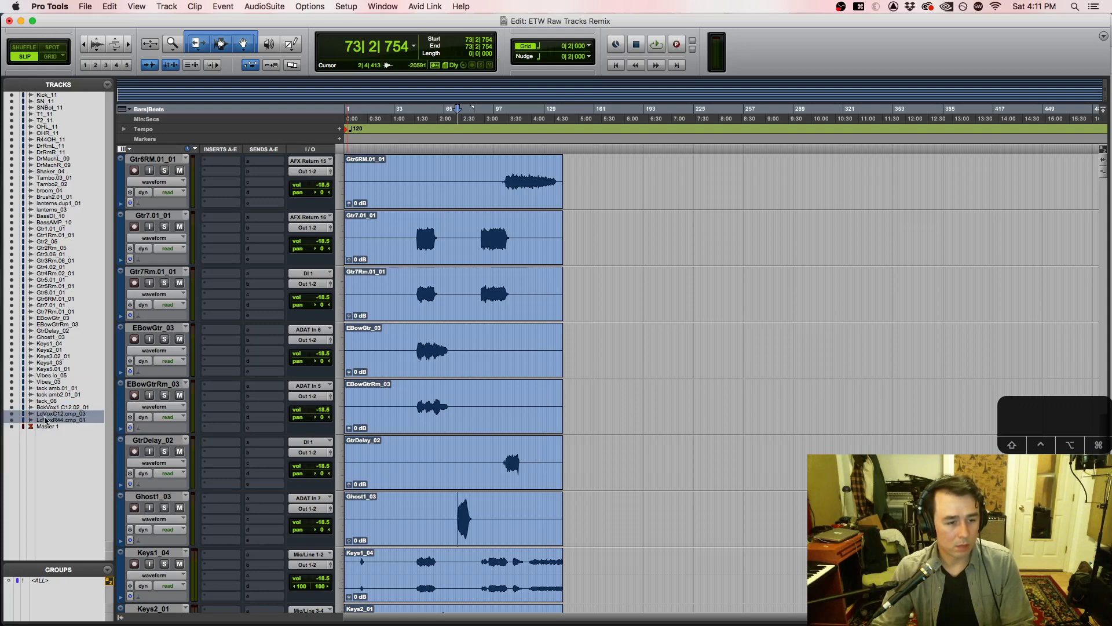
Step: Move tack_06 to directly after Vibes_03, ahead of the two tack amb tracks
left_click(50, 388)
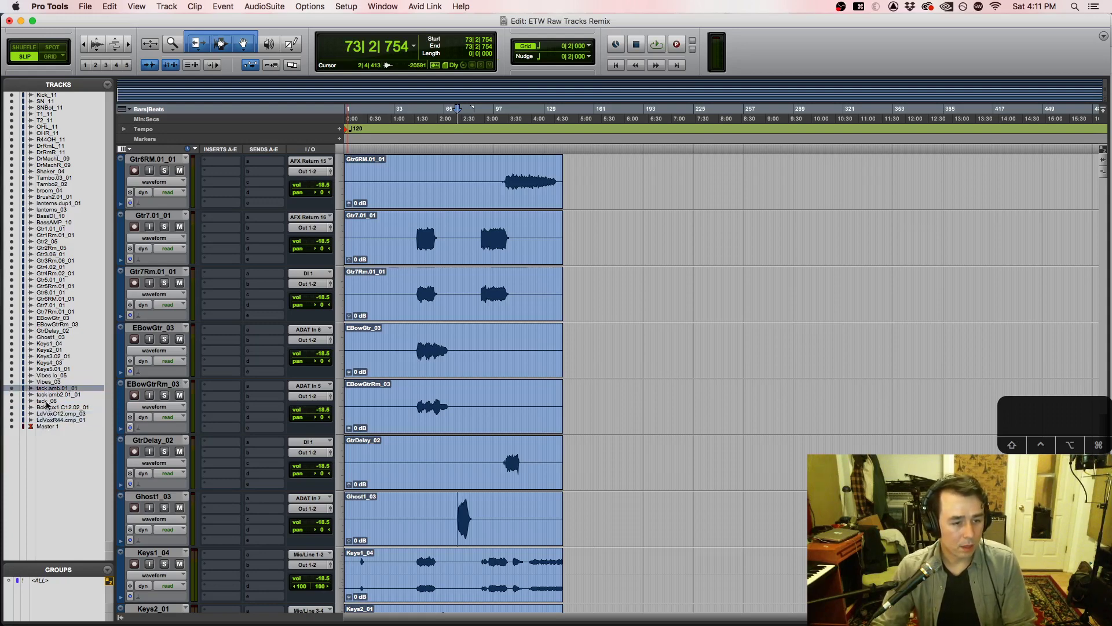
left_click(47, 401)
left_click_drag(47, 403, 49, 385)
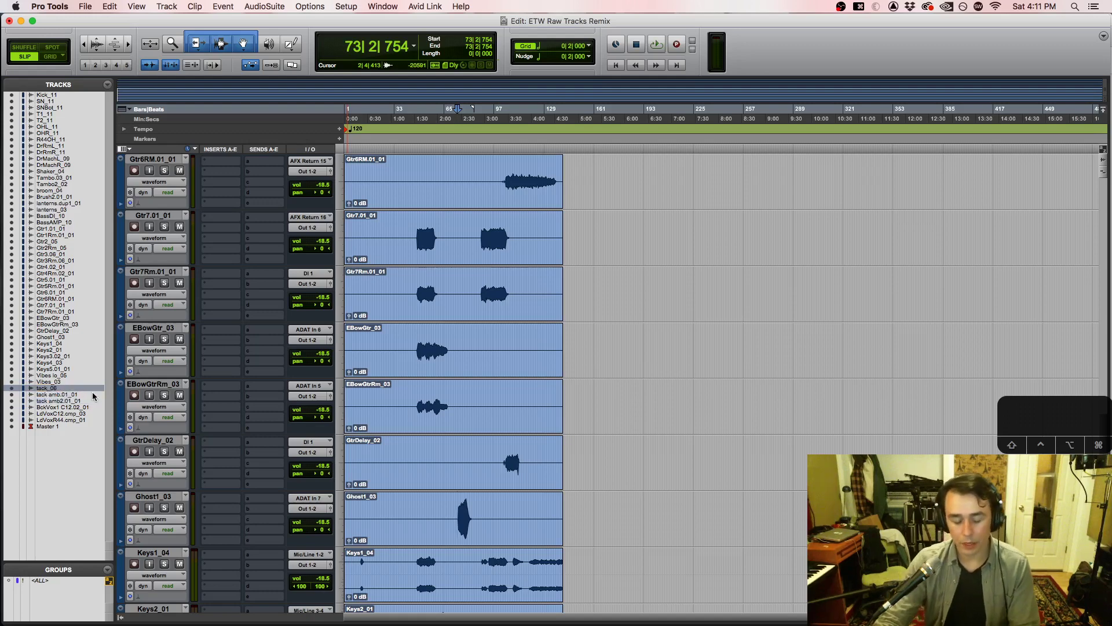
scroll(390, 308, "down", 3)
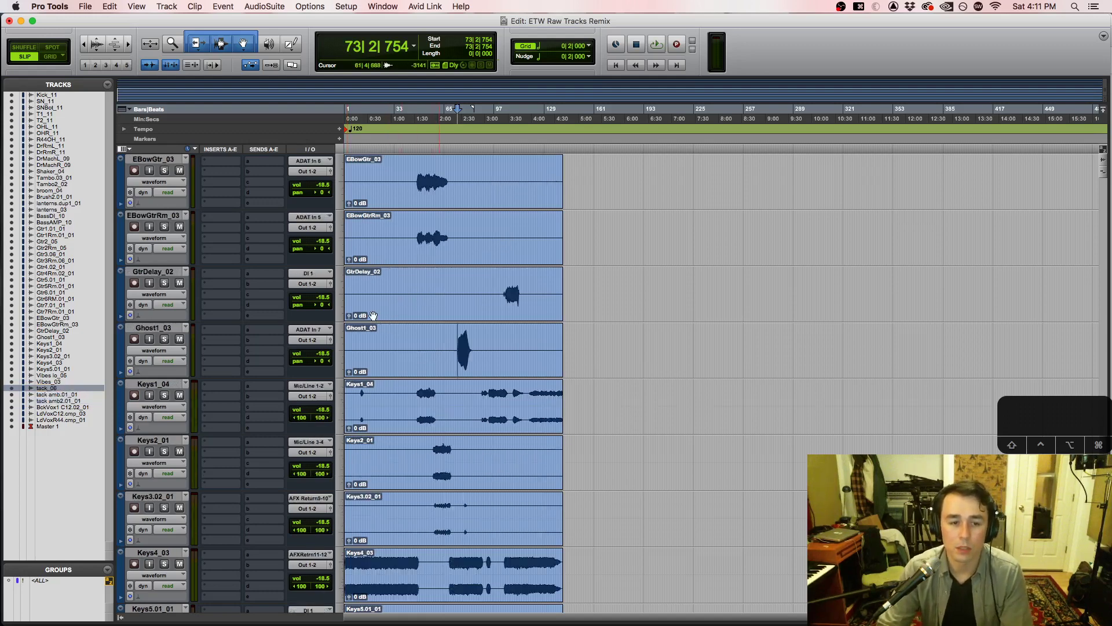
scroll(447, 360, "down", 7)
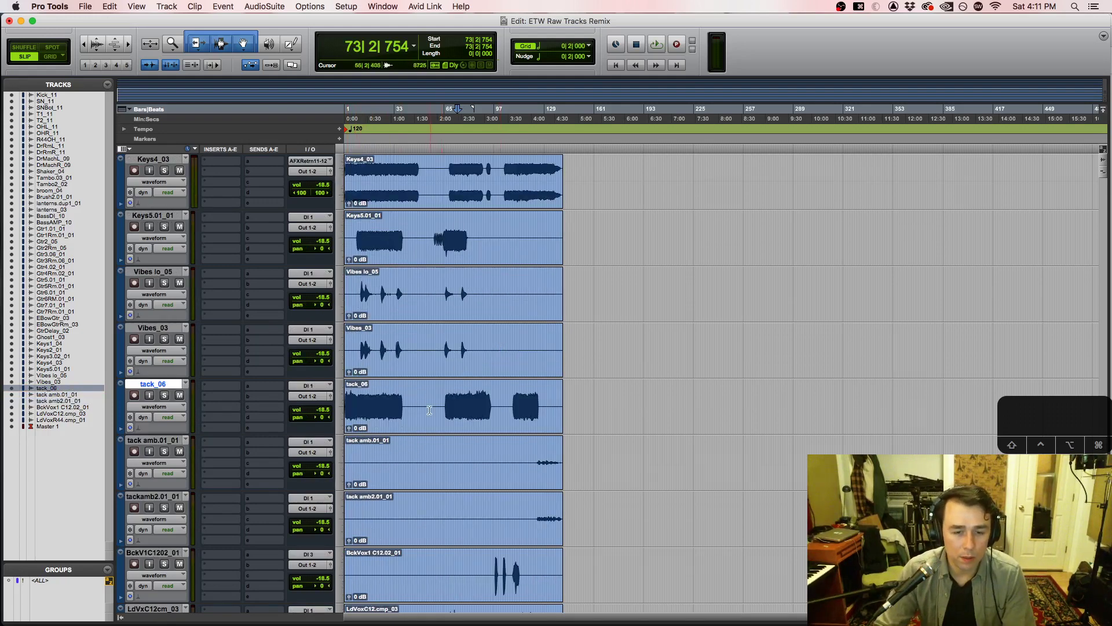
Step: Audition tack_06 soloed from near the start of the song, and clear the solo
scroll(429, 410, "down", 4)
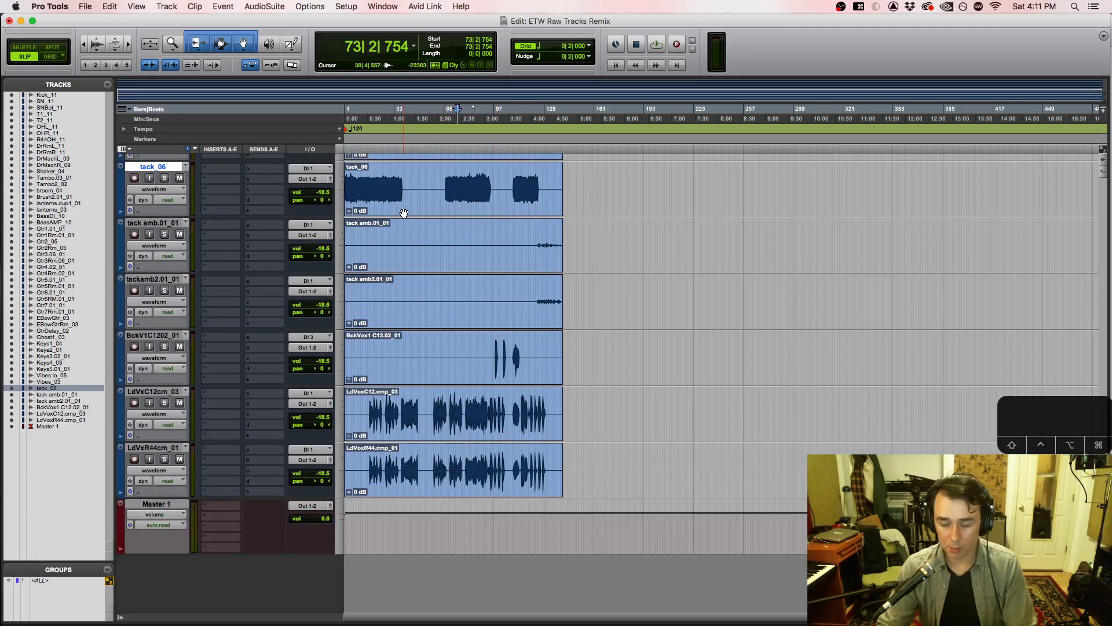
scroll(376, 223, "up", 1)
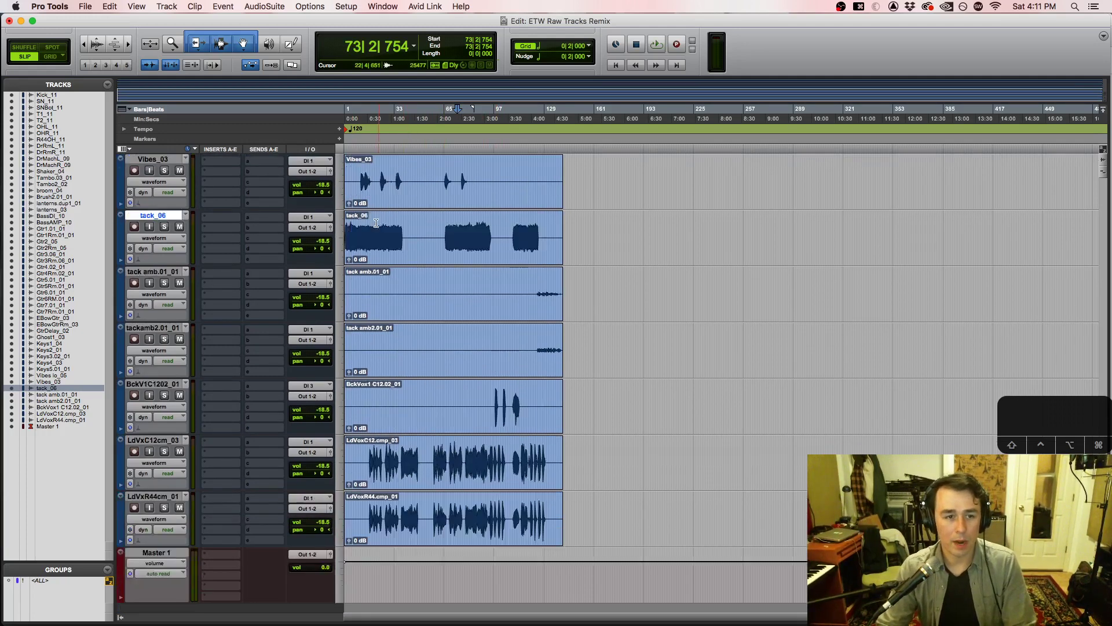
scroll(376, 225, "up", 1)
left_click(166, 282)
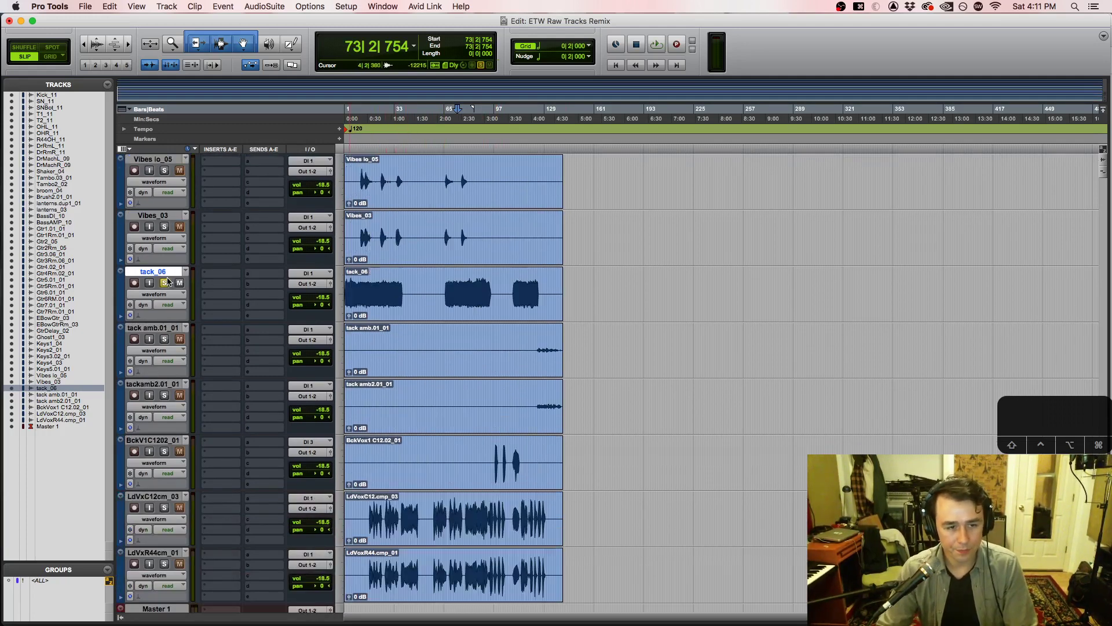
left_click(357, 277)
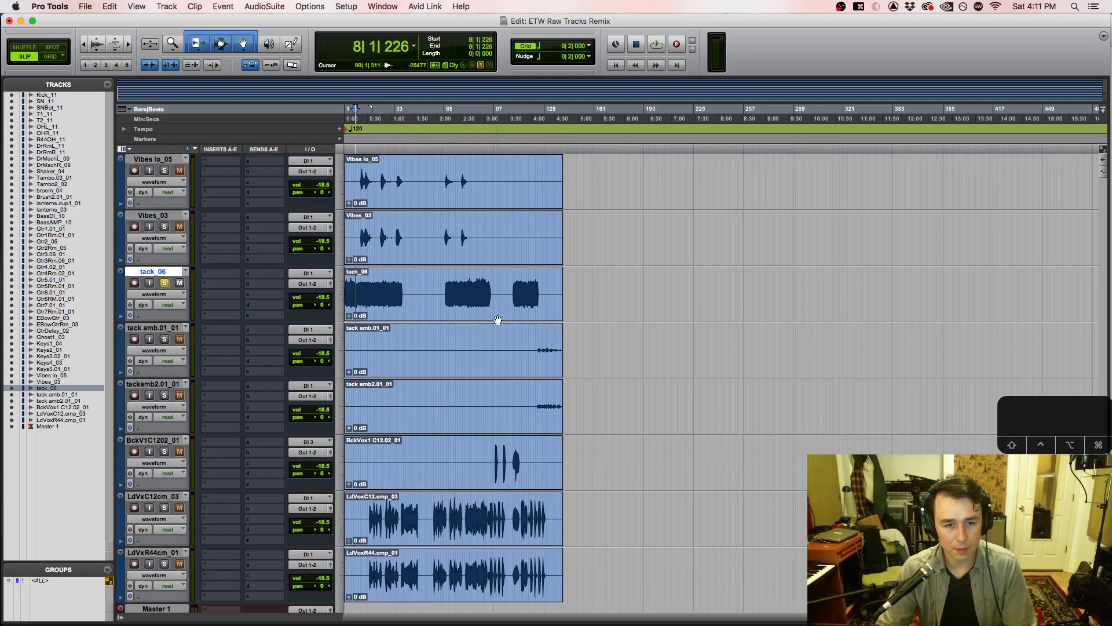
key("space")
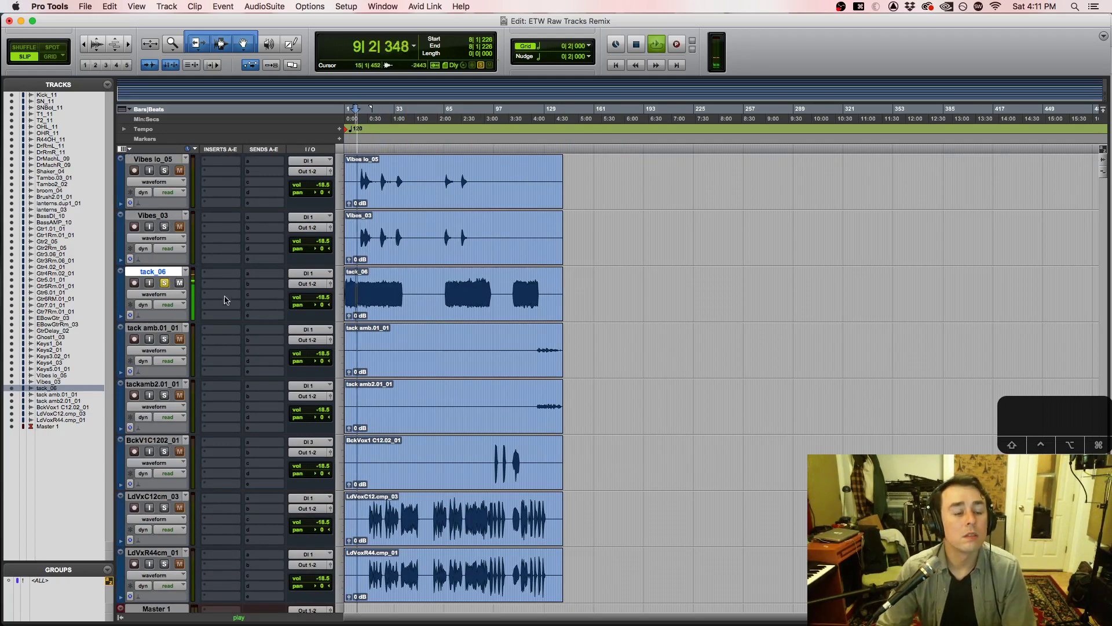
left_click(163, 284)
key("space")
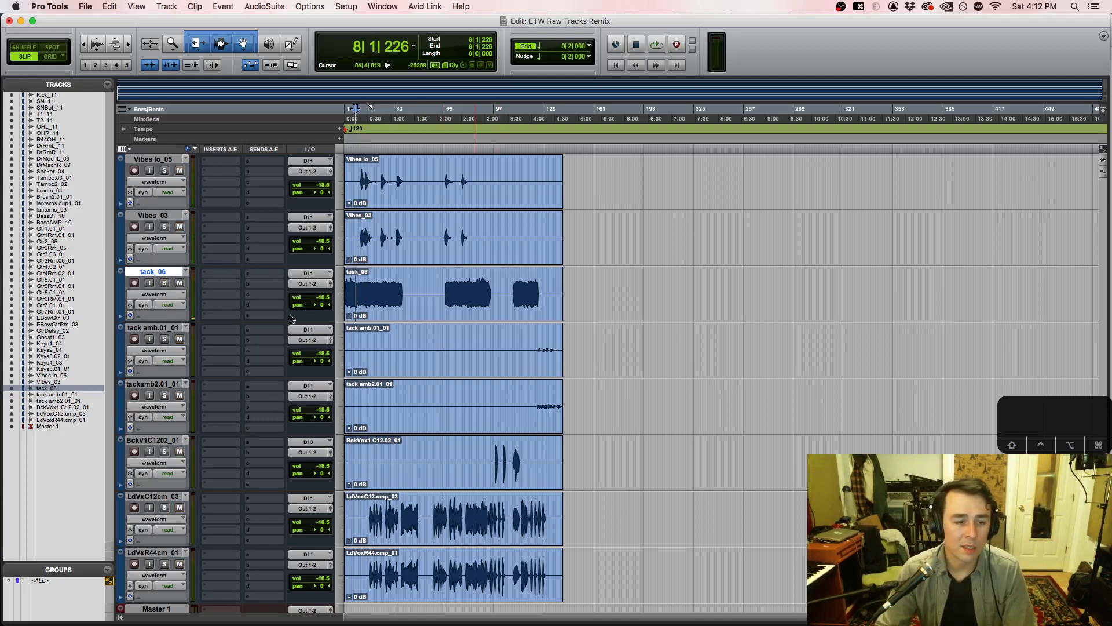
Step: Reorder the two vibes tracks so that Vibes_03 comes directly before Vibes lo_05
key("super+equal")
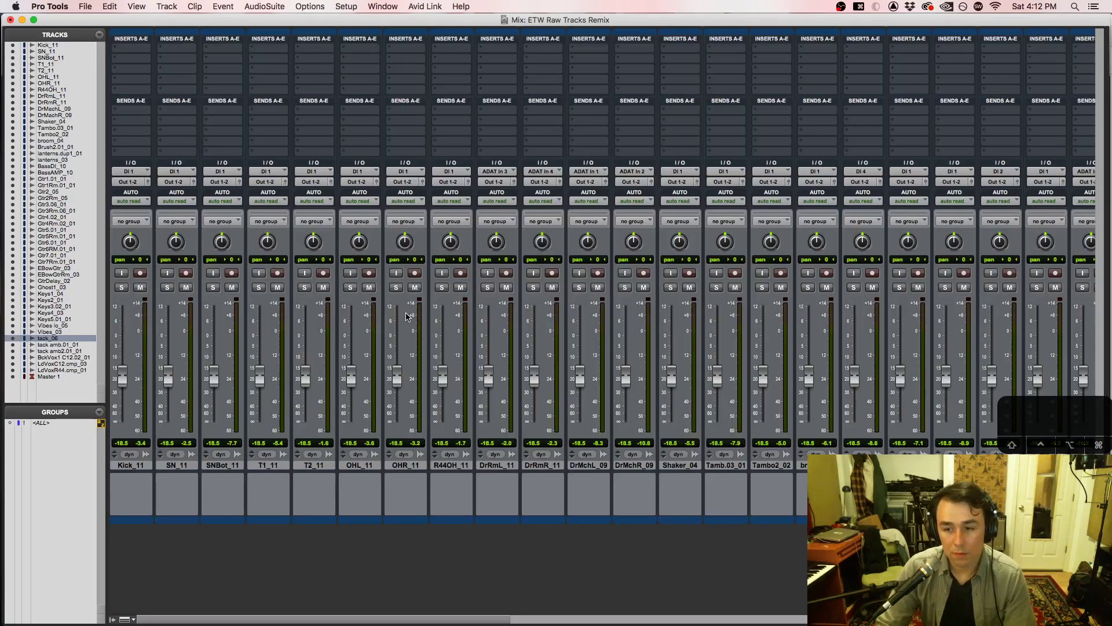
key("super+equal")
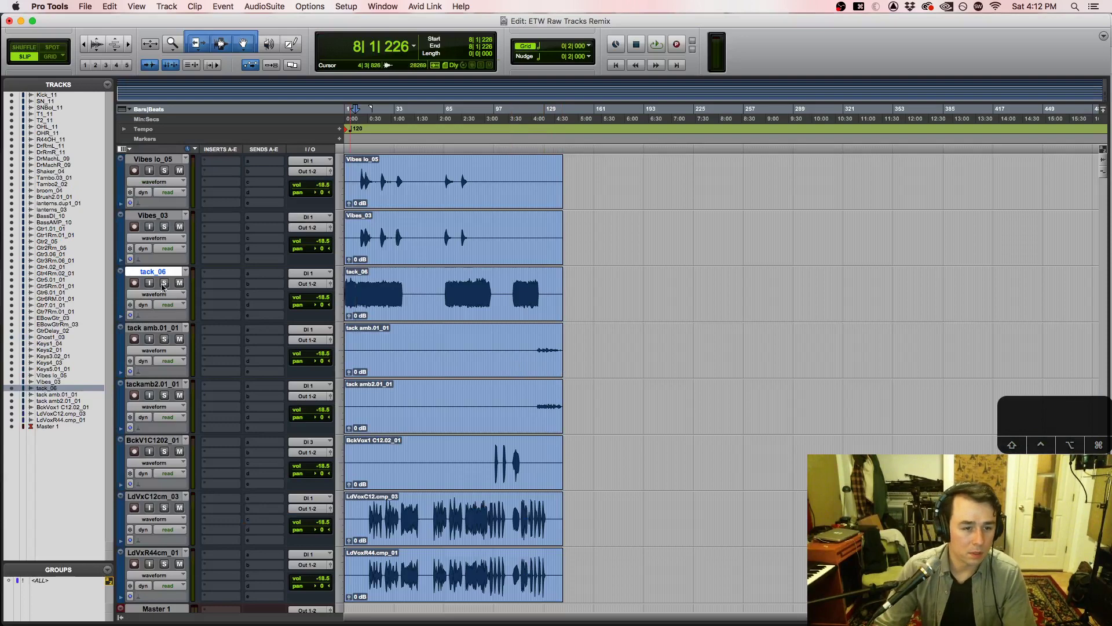
left_click(73, 381)
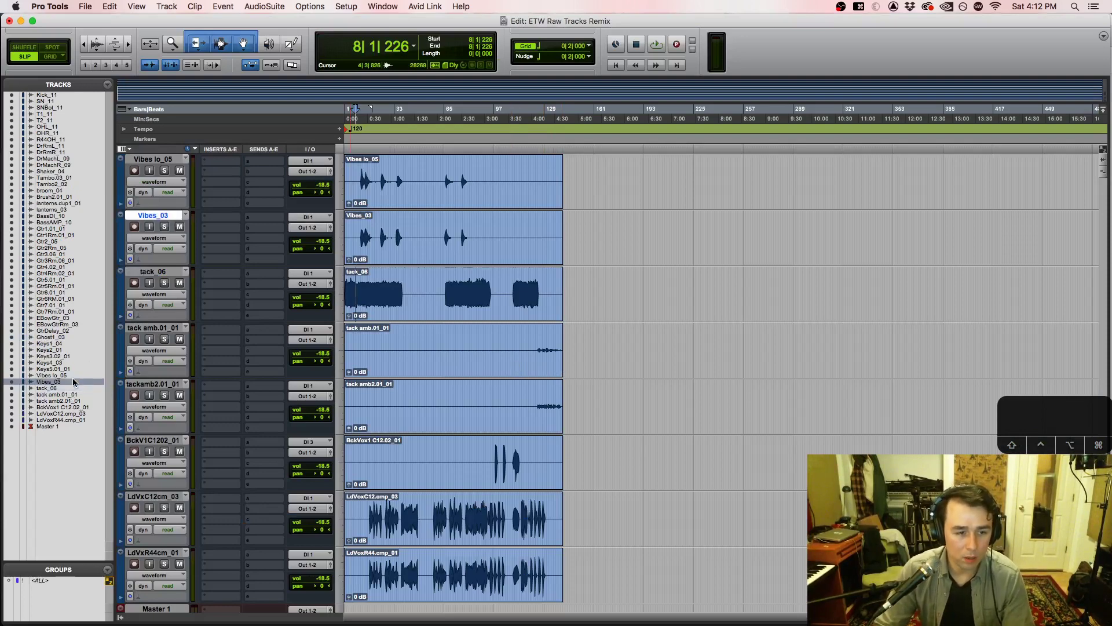
left_click(73, 376)
left_click(73, 382, "shift")
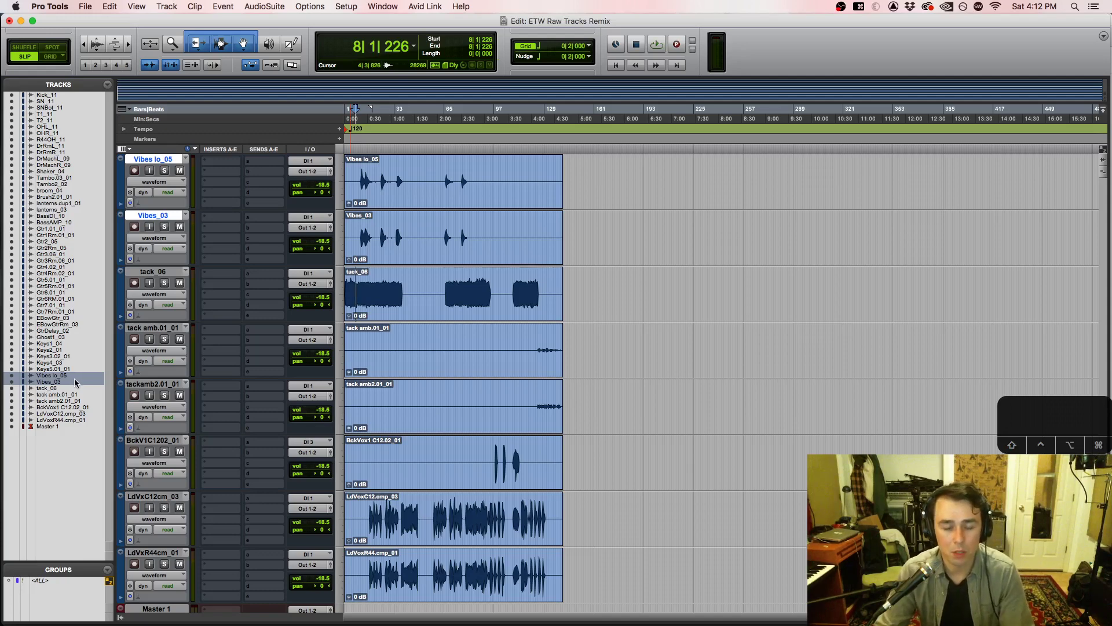
left_click(64, 381)
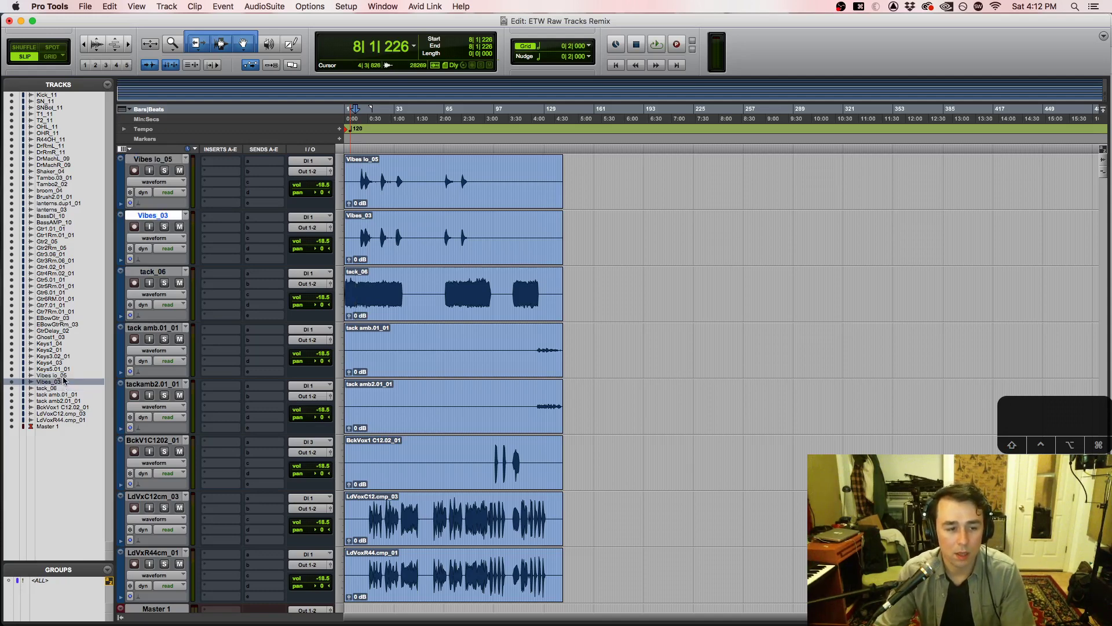
left_click_drag(65, 376, 65, 376)
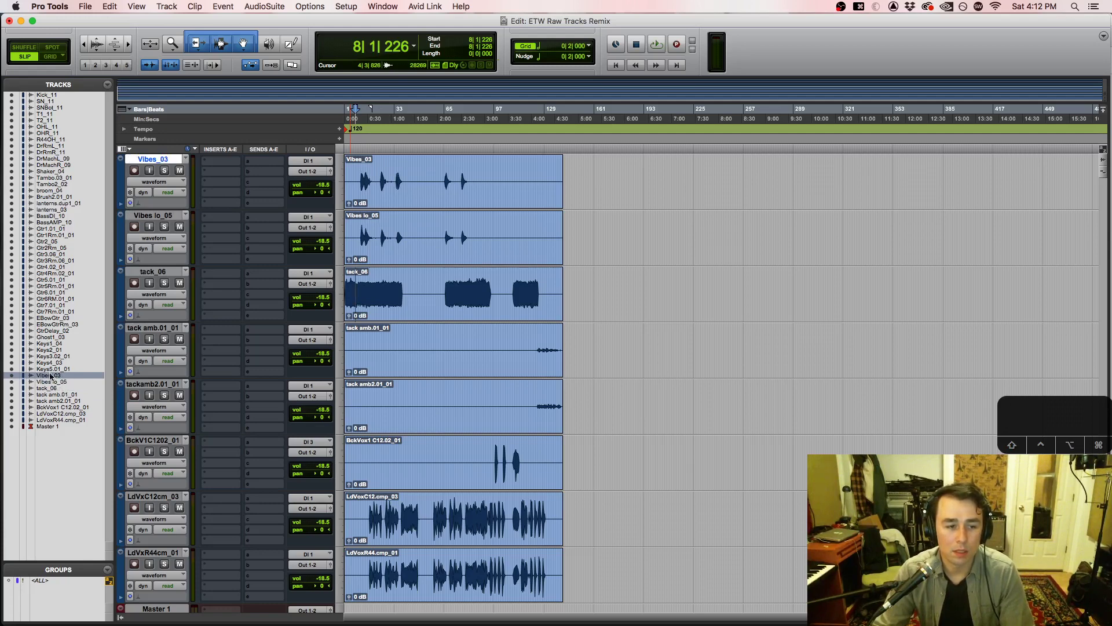
scroll(403, 380, "down", 4)
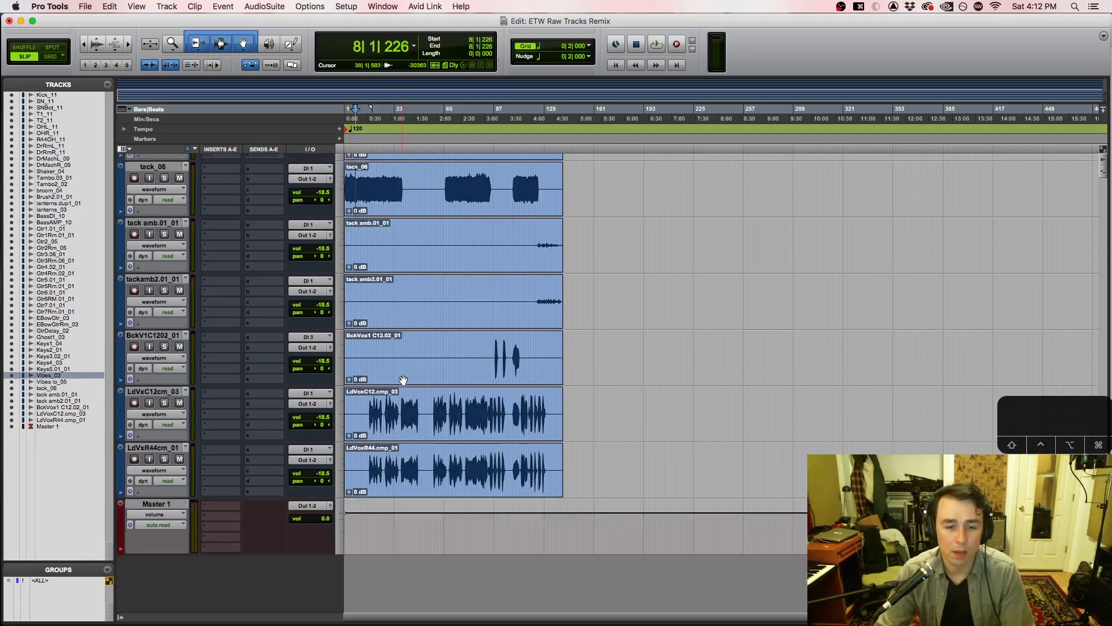
scroll(405, 379, "up", 4)
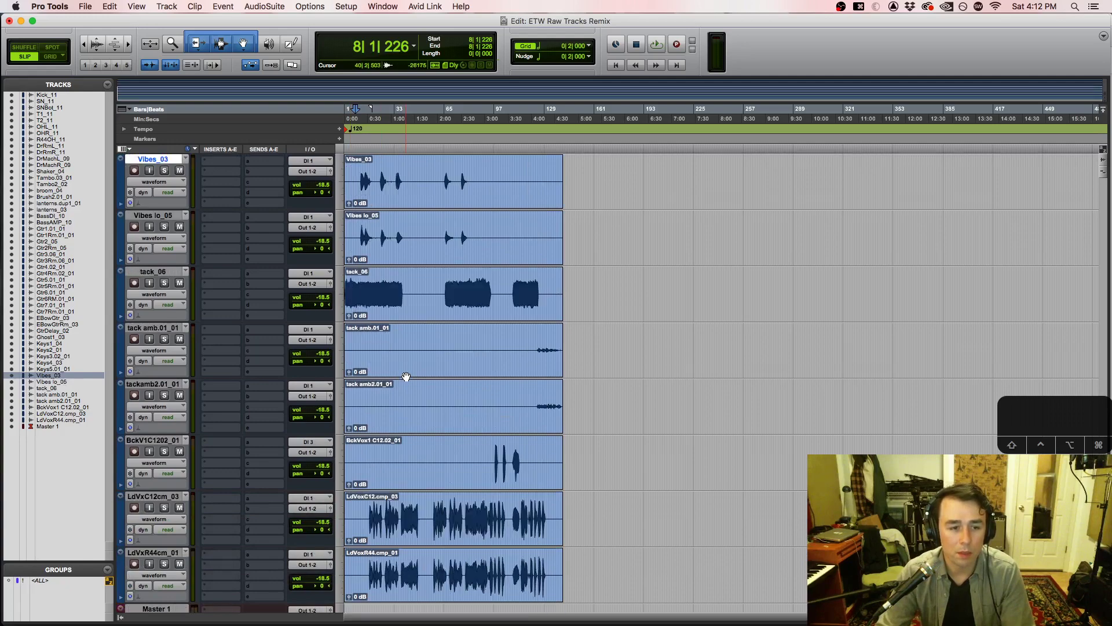
scroll(406, 378, "down", 2)
scroll(406, 378, "up", 8)
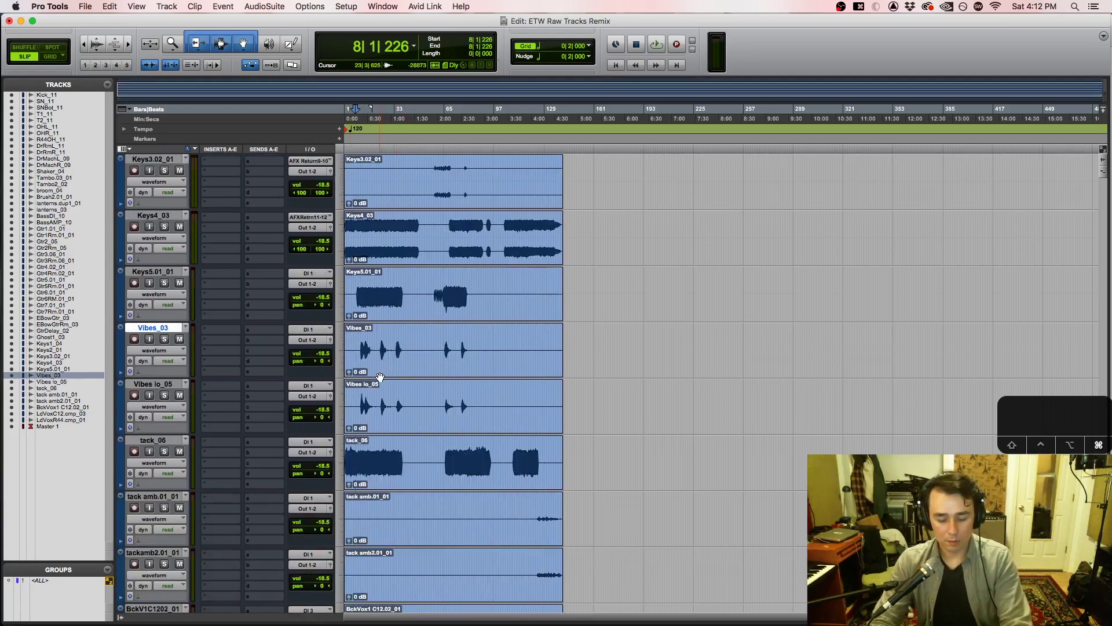
key("super+equal")
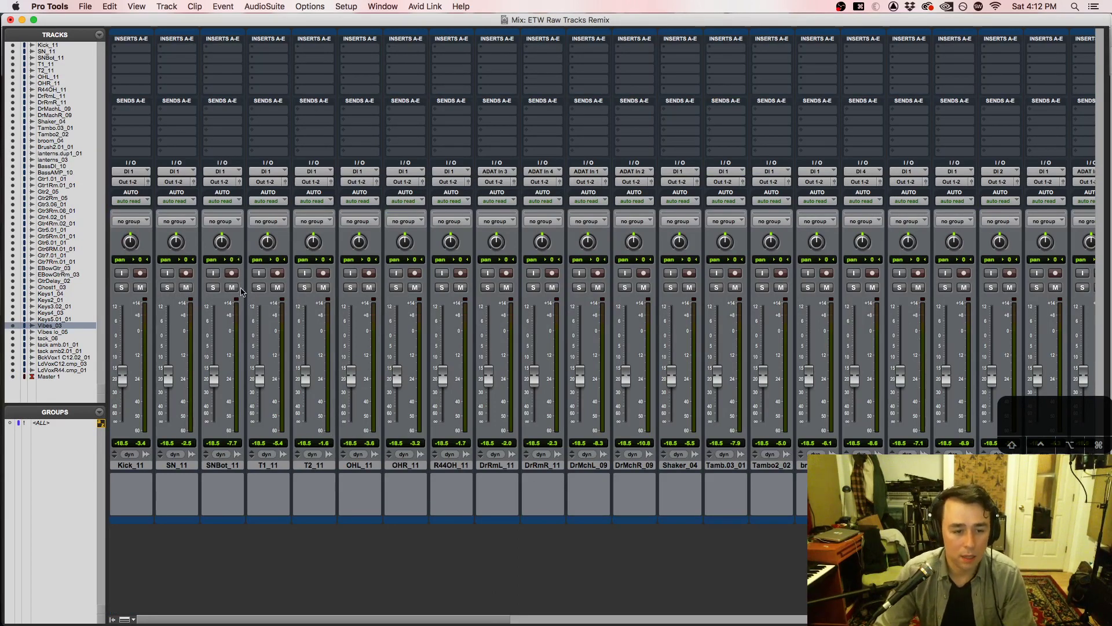
key("super+equal")
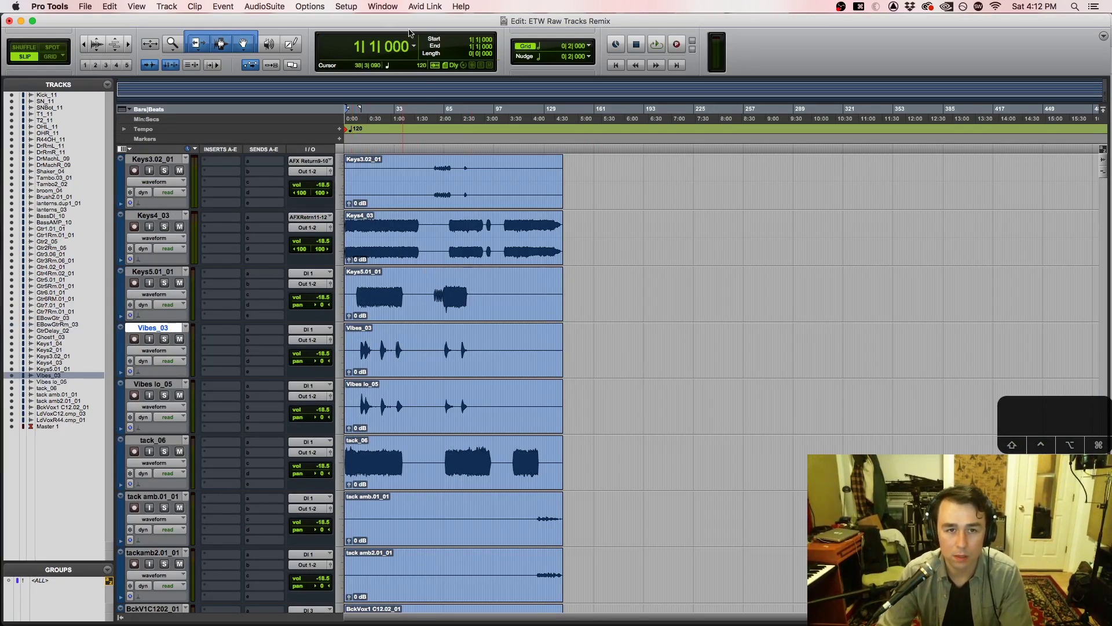
Step: Set the main counter's time format to Min:Secs and start playback from the beginning of the session
left_click(413, 47)
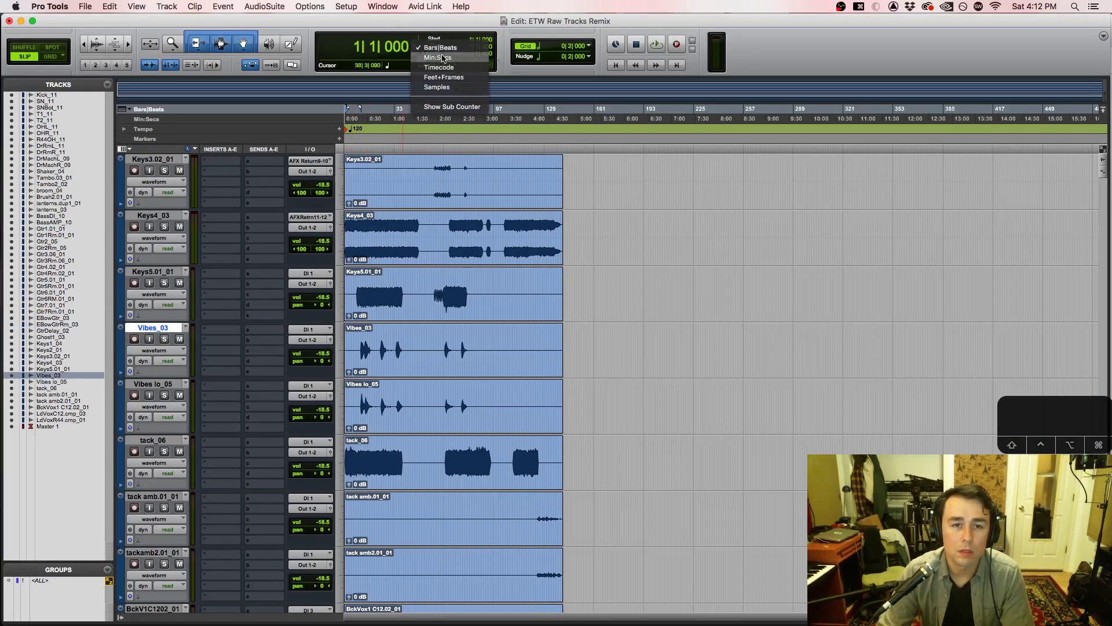
left_click(443, 88)
key("space")
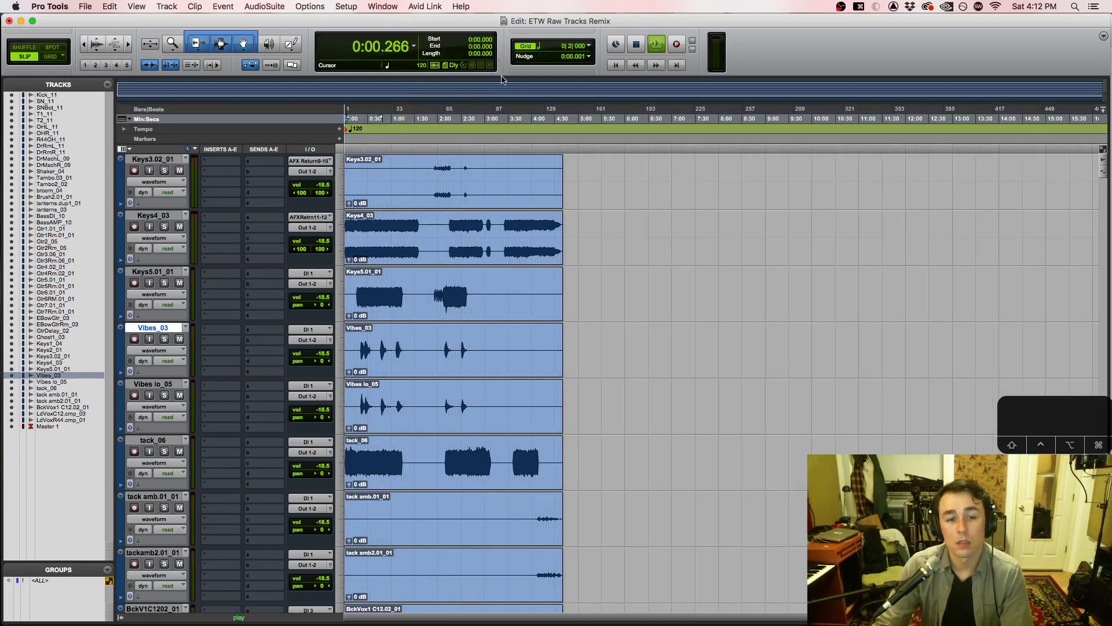
Step: In the Mix window, pan lanterns.dup1_01 and DrMachL_09 hard left, and lanterns_03 and DrMachR_09 hard right, all at 100
key("super+equal")
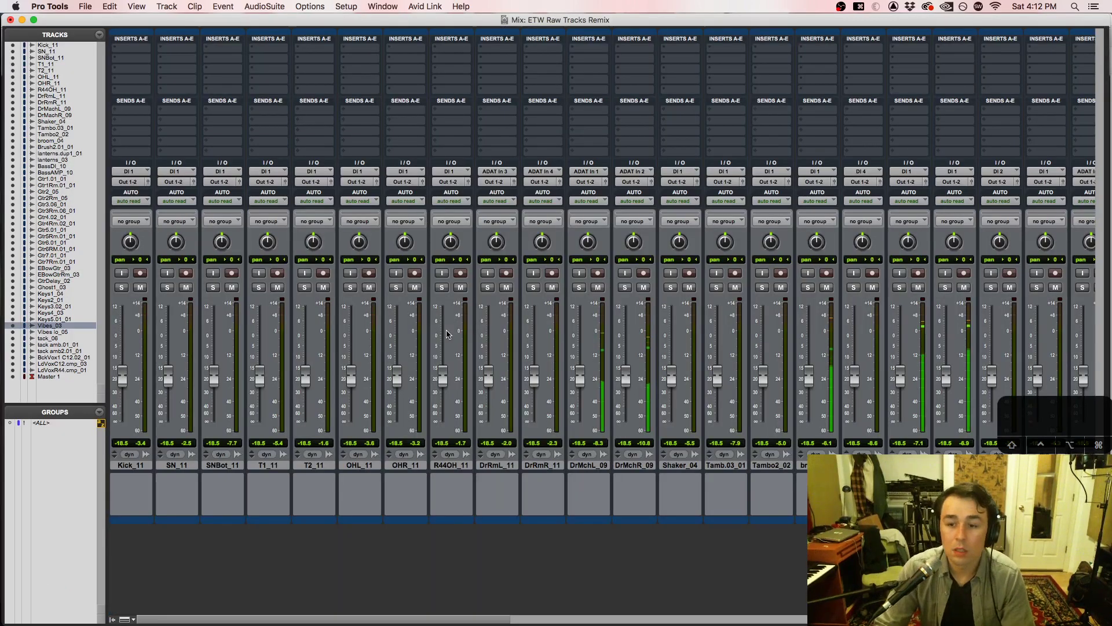
left_click_drag(909, 248, 909, 341)
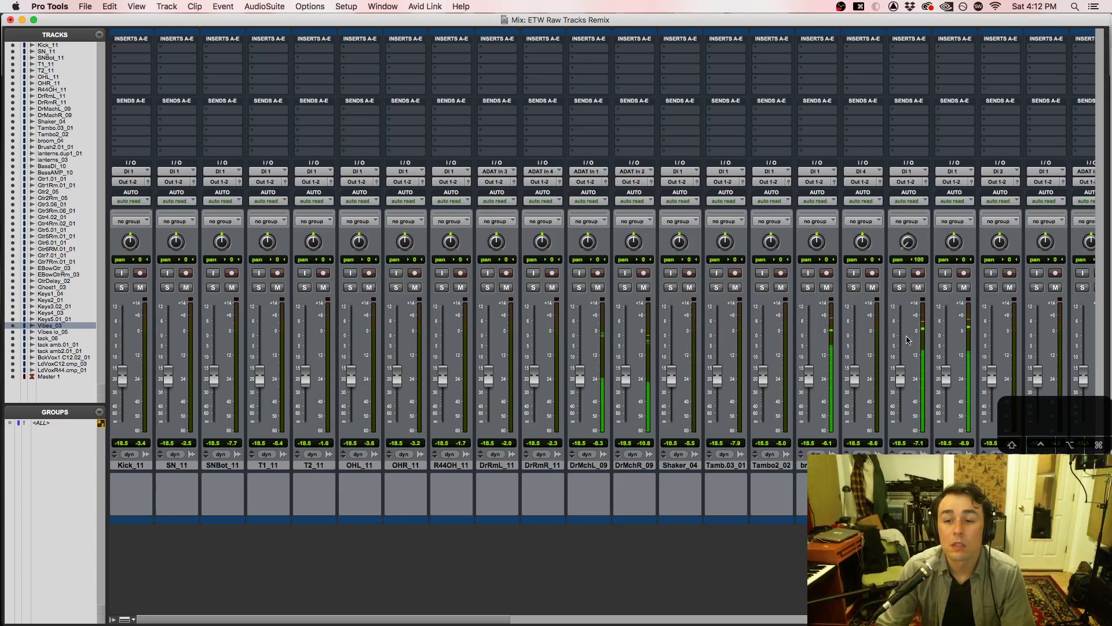
left_click_drag(953, 258, 993, 111)
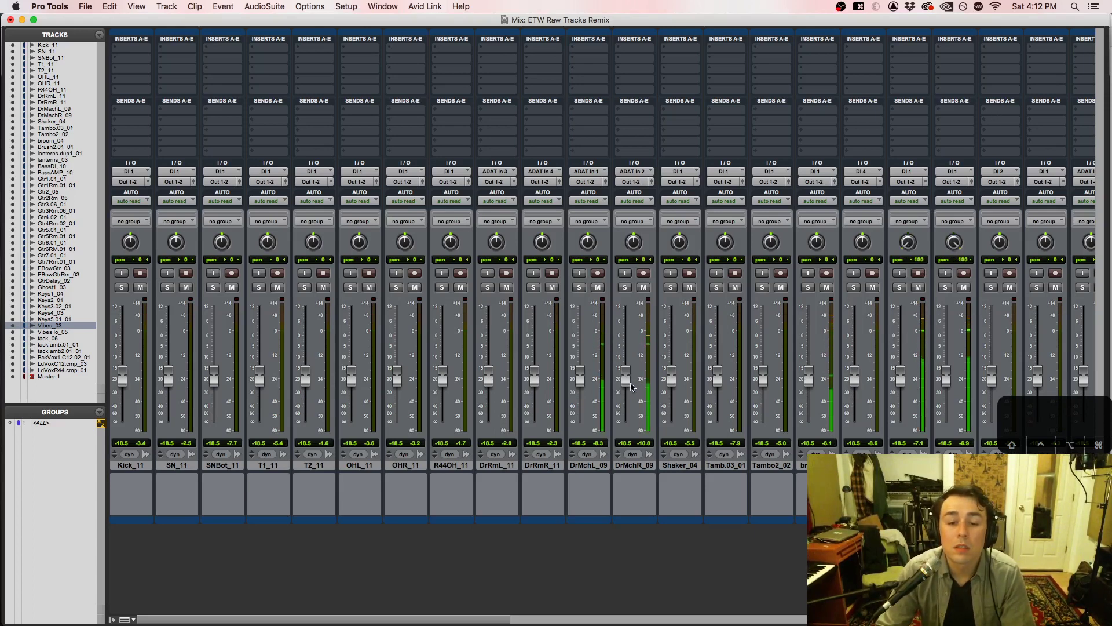
left_click_drag(633, 241, 683, 132)
left_click_drag(589, 244, 597, 427)
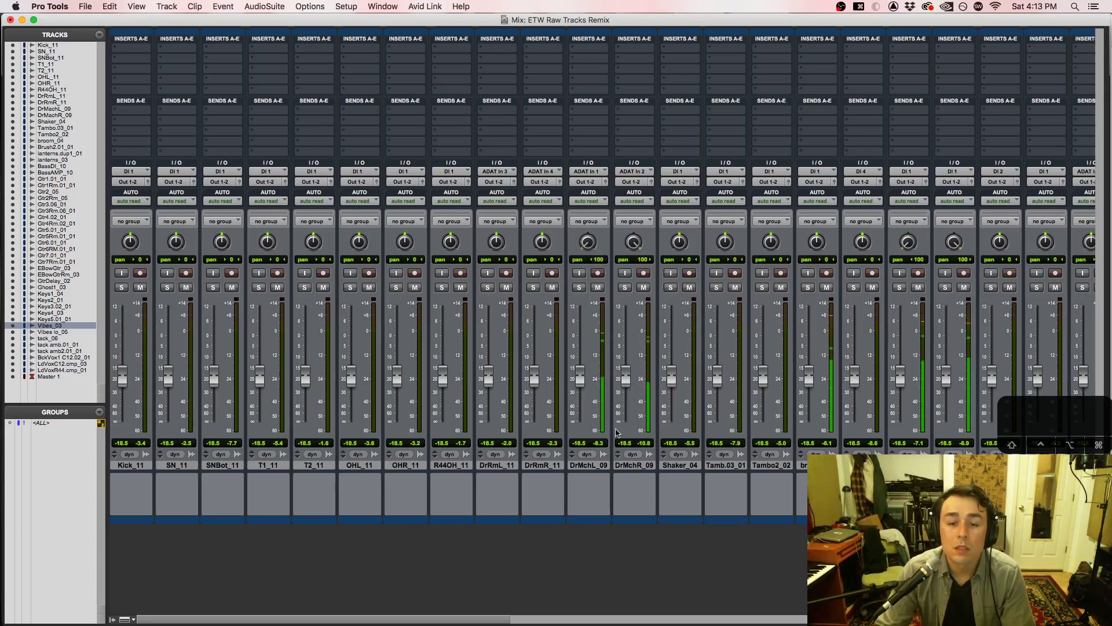
Step: Balance DrMachL_09 and DrMachR_09, checking the pair soloed, and set both faders to -12.9 dB
mouse_move(632, 380)
left_mouse_down()
mouse_move(631, 361)
mouse_move(580, 357)
mouse_move(628, 362)
left_mouse_up()
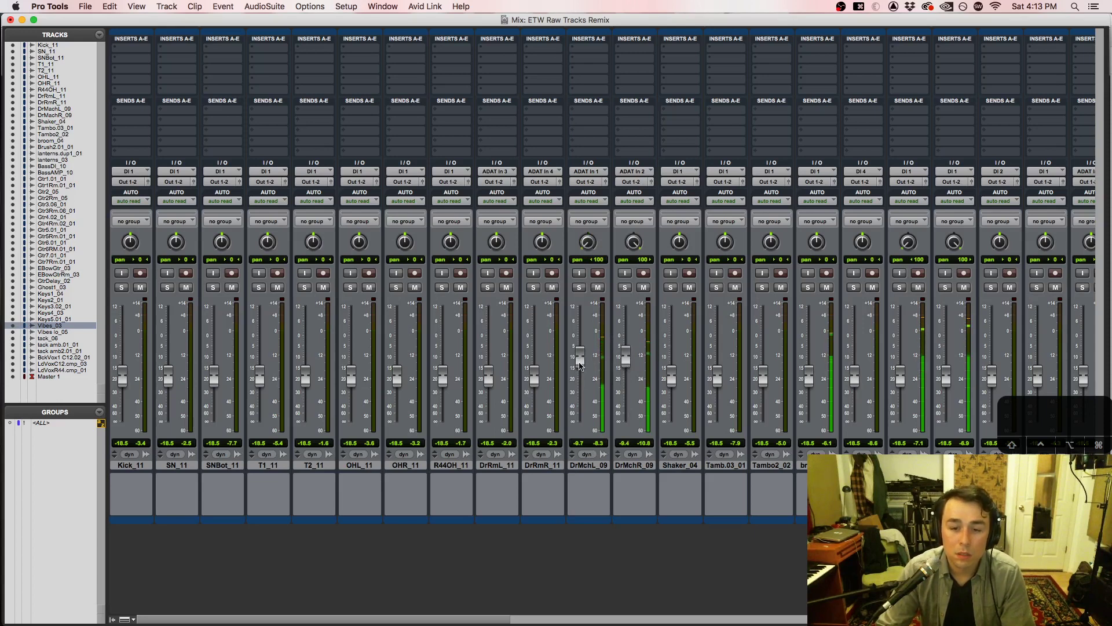
left_click_drag(581, 366, 583, 365)
left_click(580, 288)
left_click(625, 288)
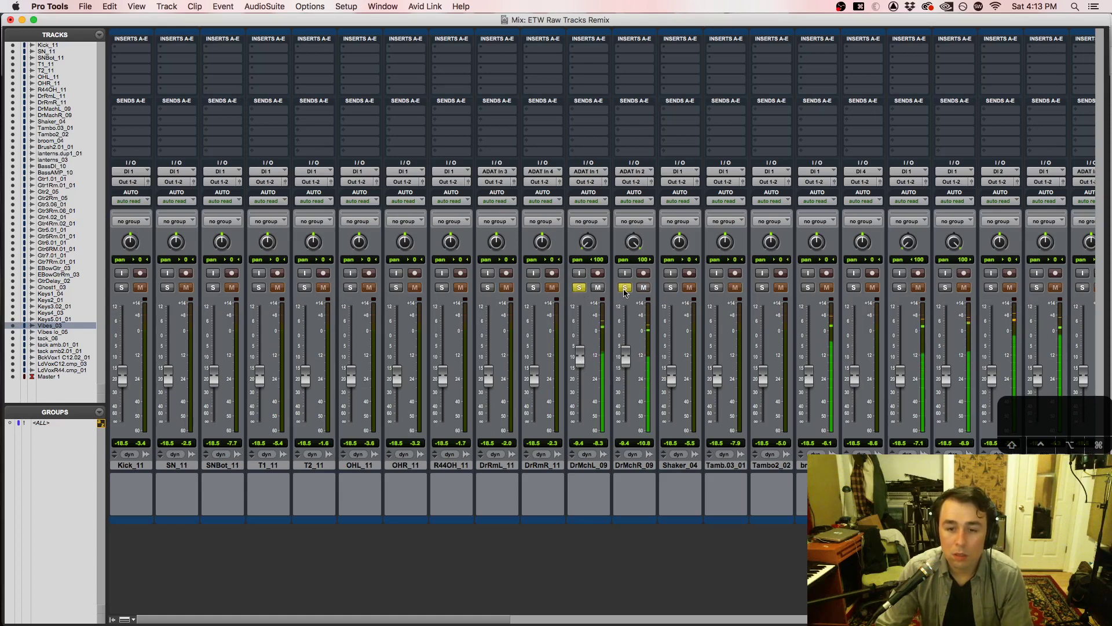
left_click(625, 287, "alt")
left_click_drag(625, 361, 578, 374)
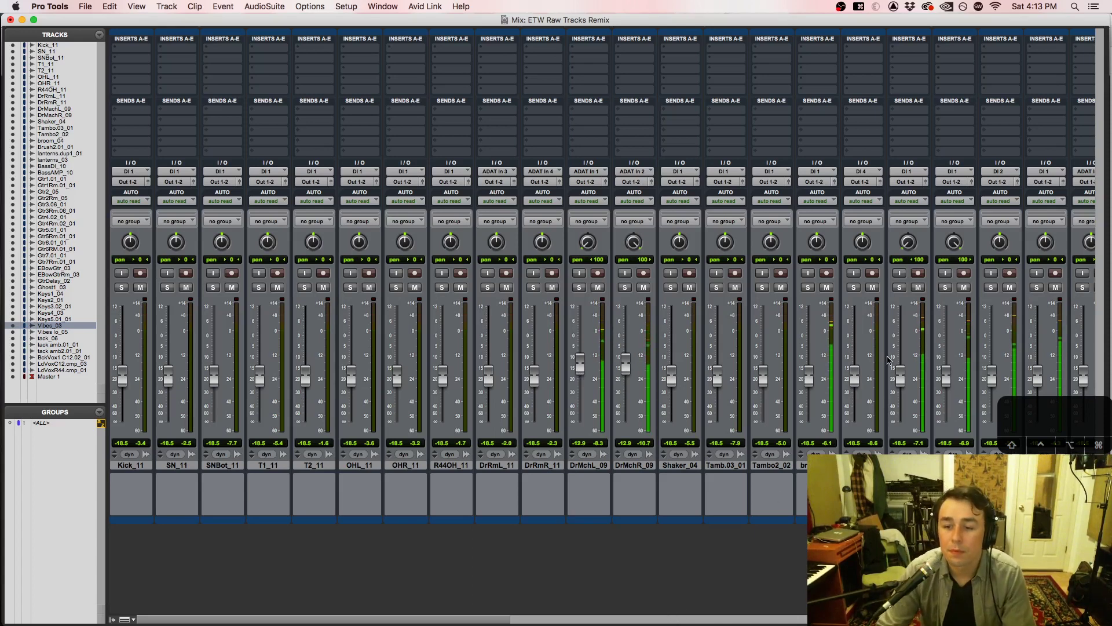
Step: Lower both lanterns tracks to -21.8 dB and broom_04 to -22.6 dB
left_click_drag(900, 380, 903, 393)
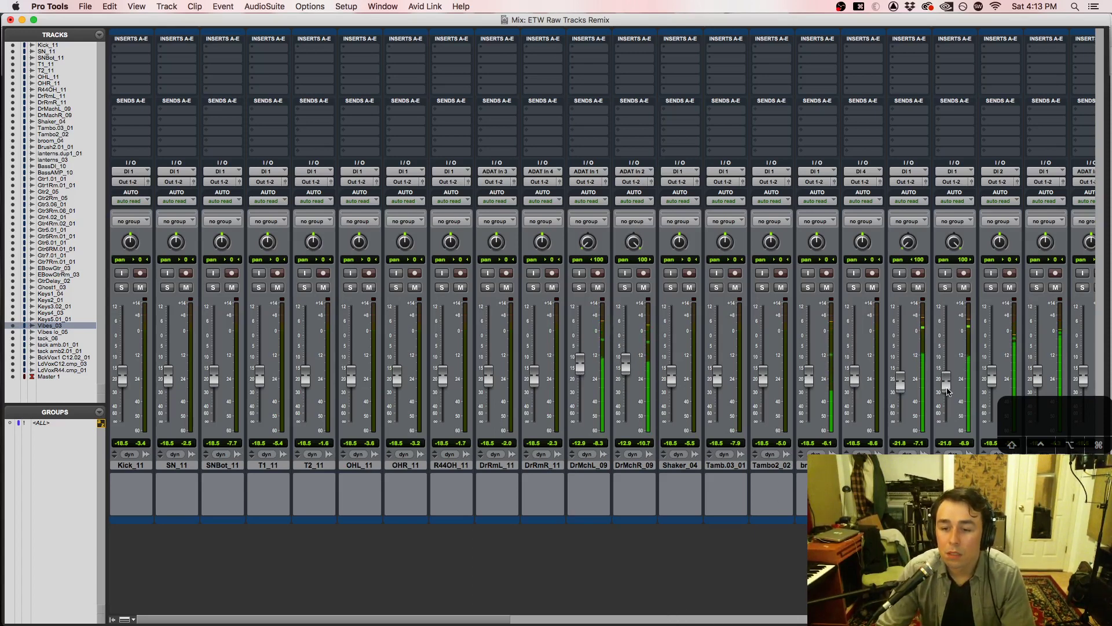
left_click_drag(809, 377, 809, 384)
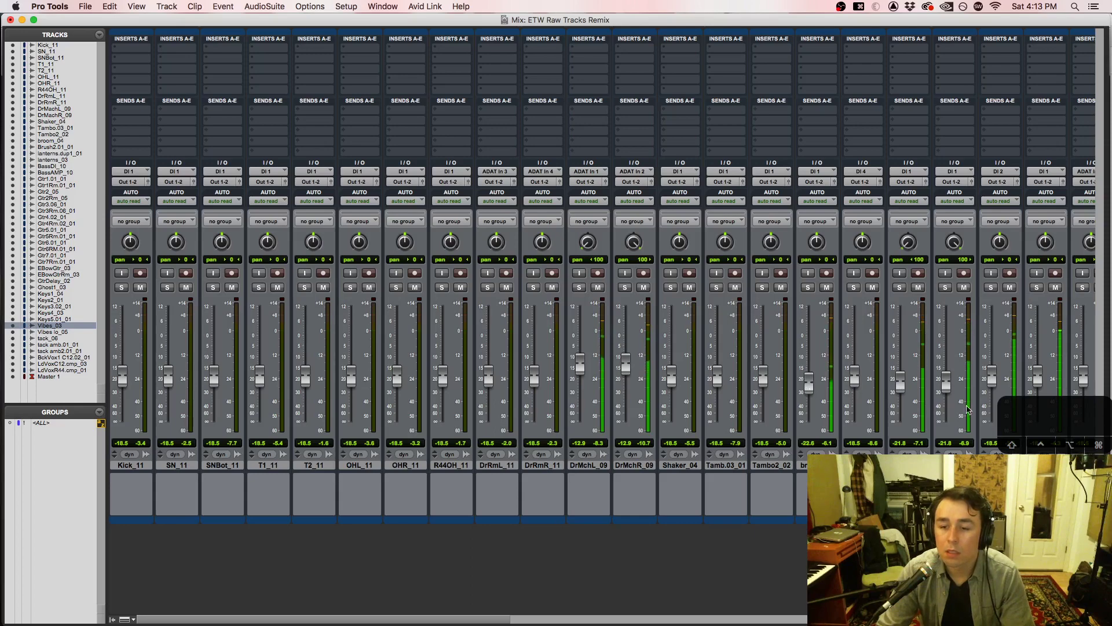
Step: Raise Gtr1.01_01 to -15.3 dB and pan it hard left, with its room track Gtr1Rm.01_01 panned far left
left_click_drag(433, 621, 703, 616)
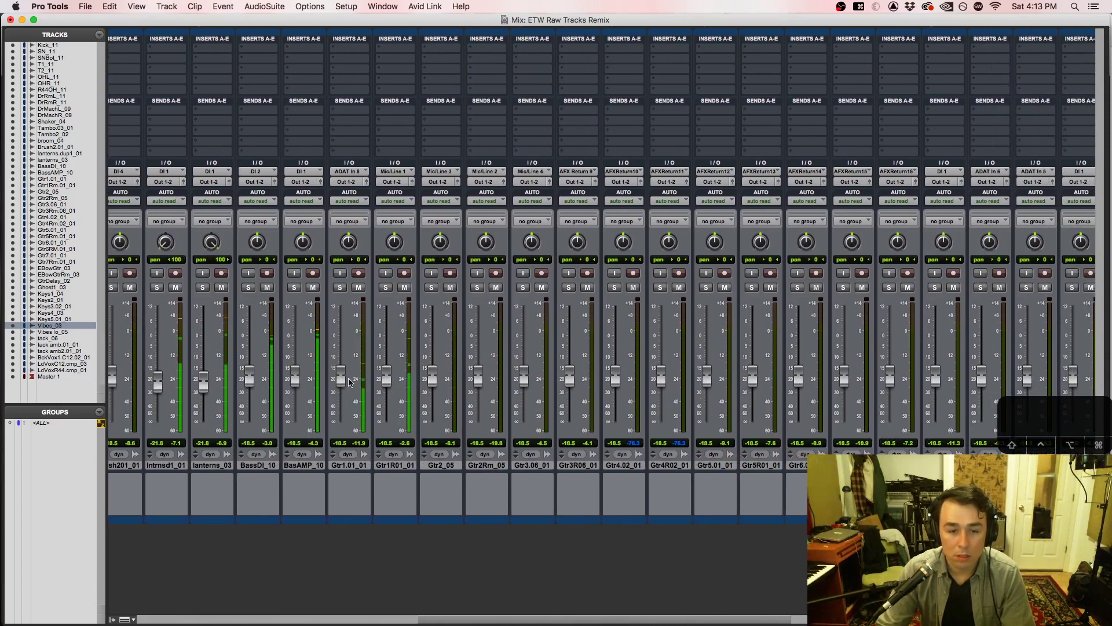
left_click_drag(346, 383, 346, 368)
mouse_move(347, 359)
left_mouse_down()
mouse_move(344, 313)
mouse_move(343, 377)
left_mouse_up()
left_click(347, 289)
left_click(345, 289)
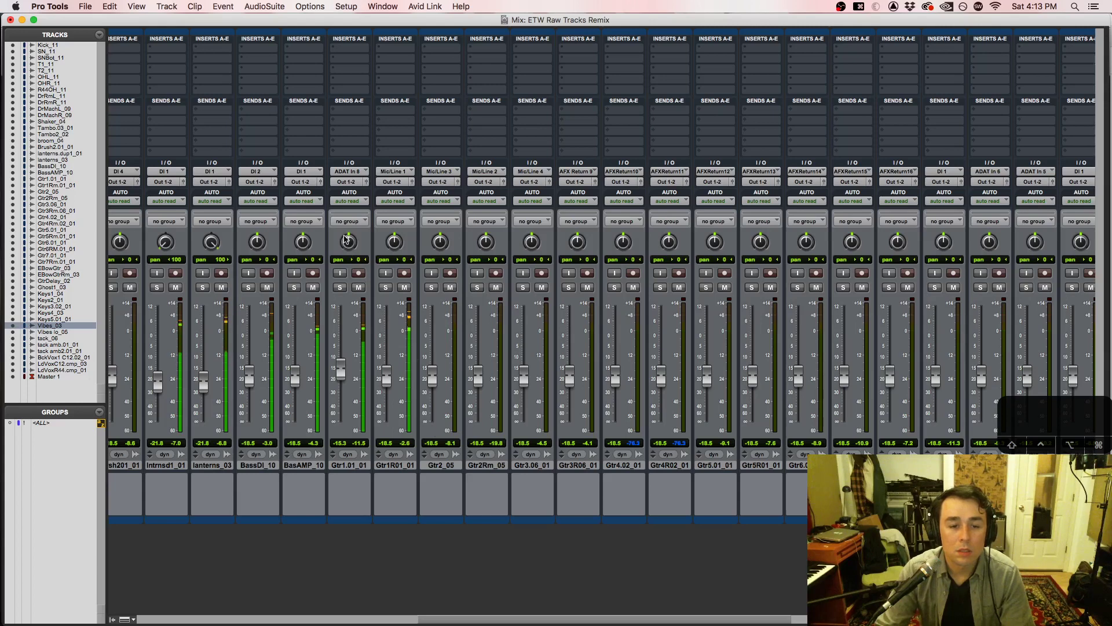
left_click_drag(346, 238, 406, 273)
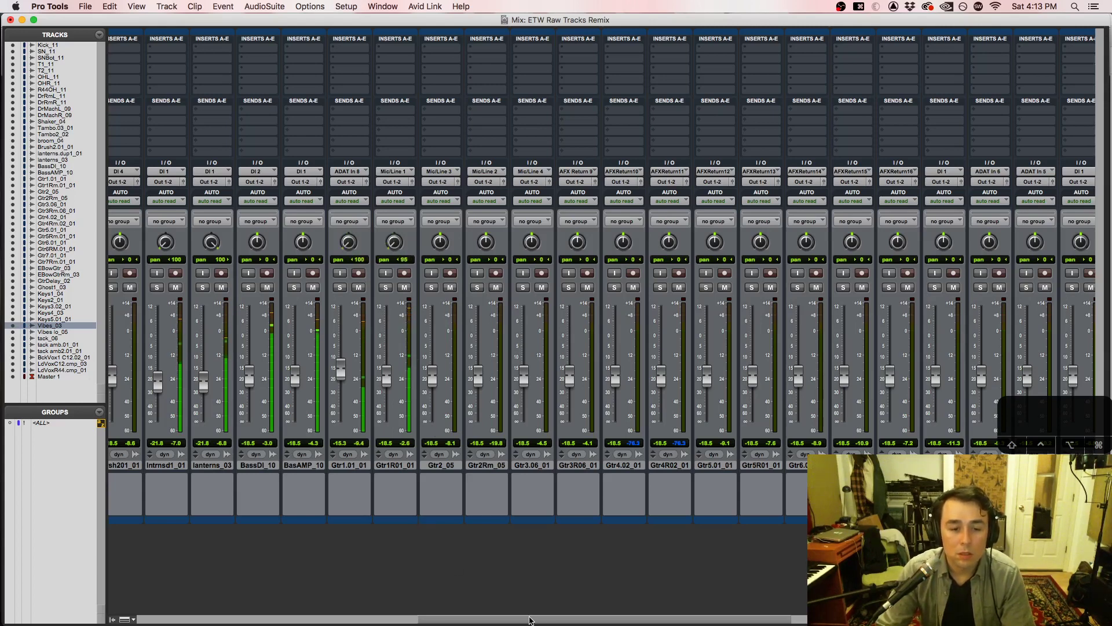
Step: Set the lead vocal faders to -10.5 dB for LdVoxC12.cmp_03 and -14.0 dB for LdVoxR44.cmp_01, and tack_06 to -16.1 dB
left_click_drag(532, 620, 730, 620)
left_click_drag(914, 376, 963, 379)
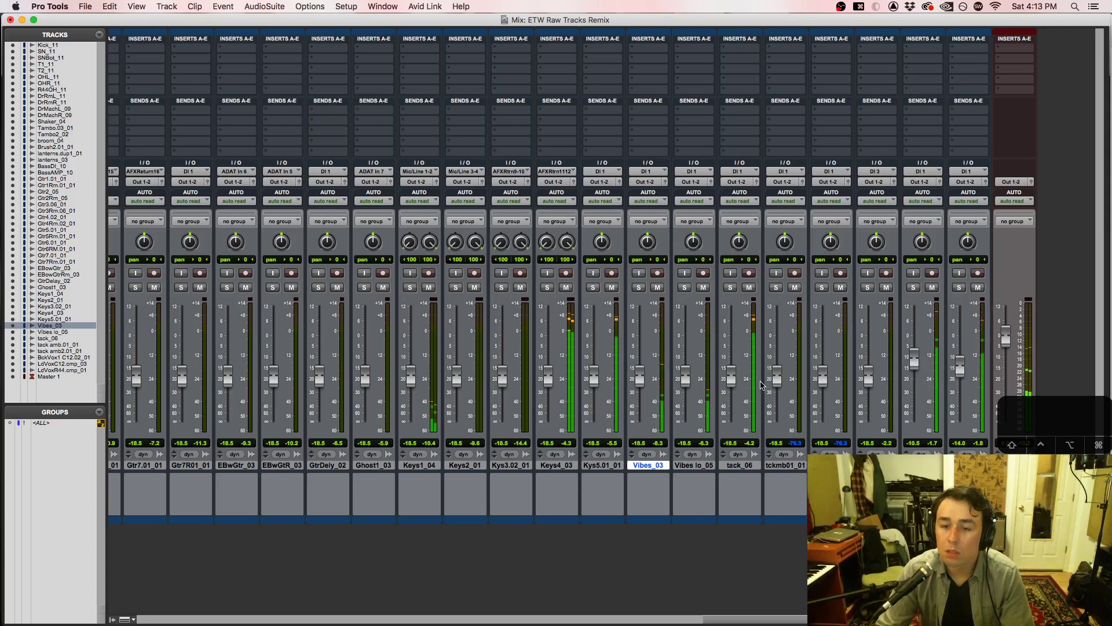
left_click_drag(732, 385, 732, 378)
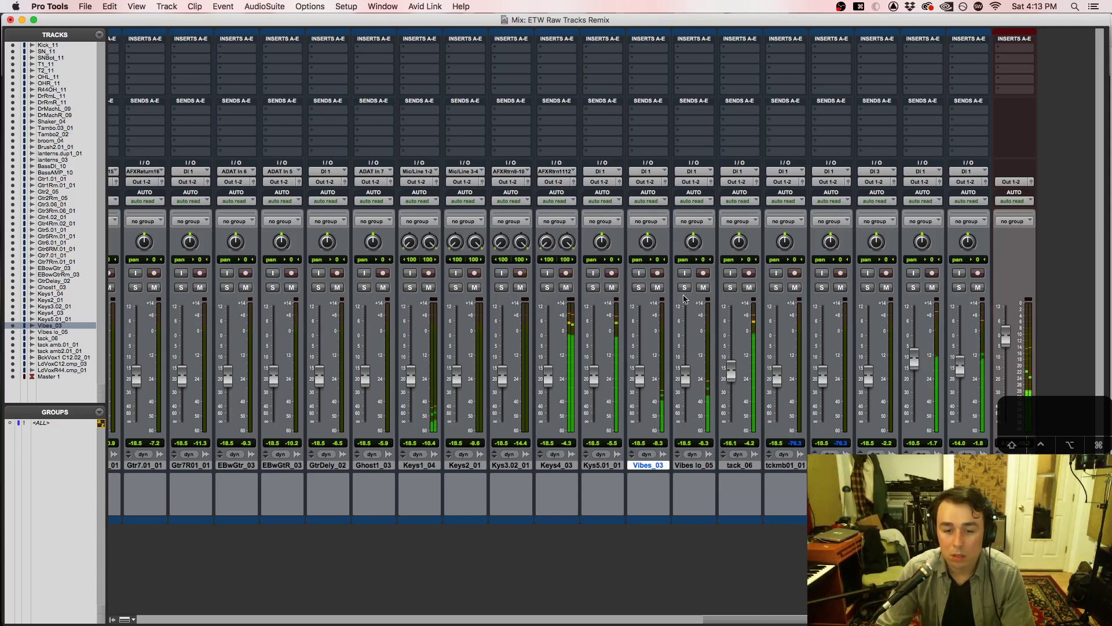
Step: Pan Keys5.01_01 left to 99, tack_06 right to 100, Vibes_03 left to 100 and Vibes lo_05 right to 100
left_click_drag(595, 249, 597, 229)
left_click_drag(740, 243, 751, 193)
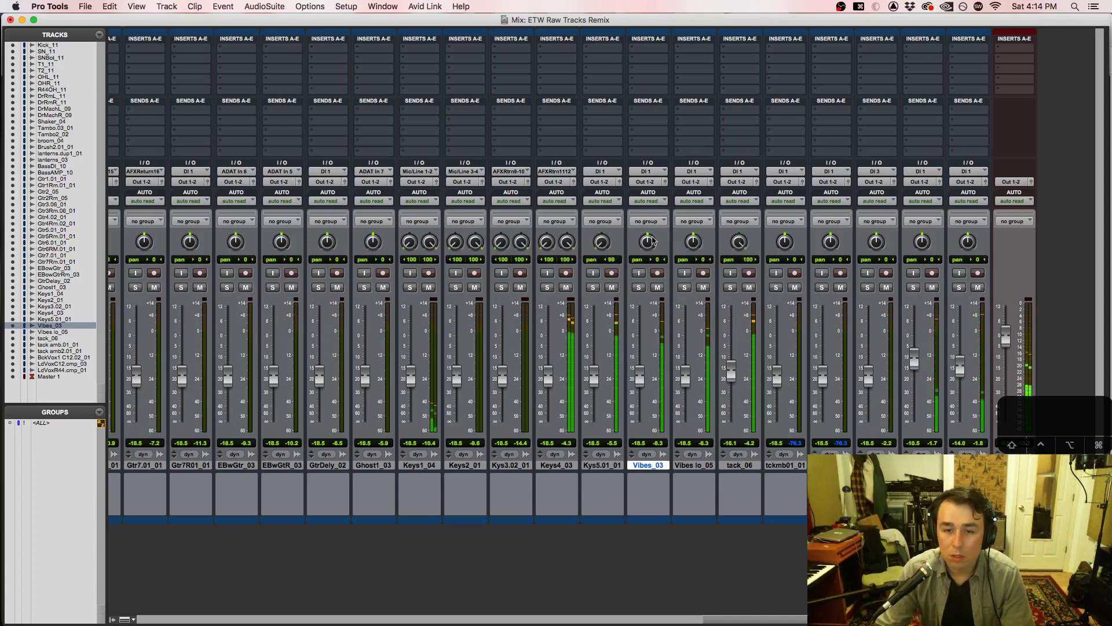
left_click_drag(652, 241, 716, 350)
left_click_drag(691, 249, 723, 129)
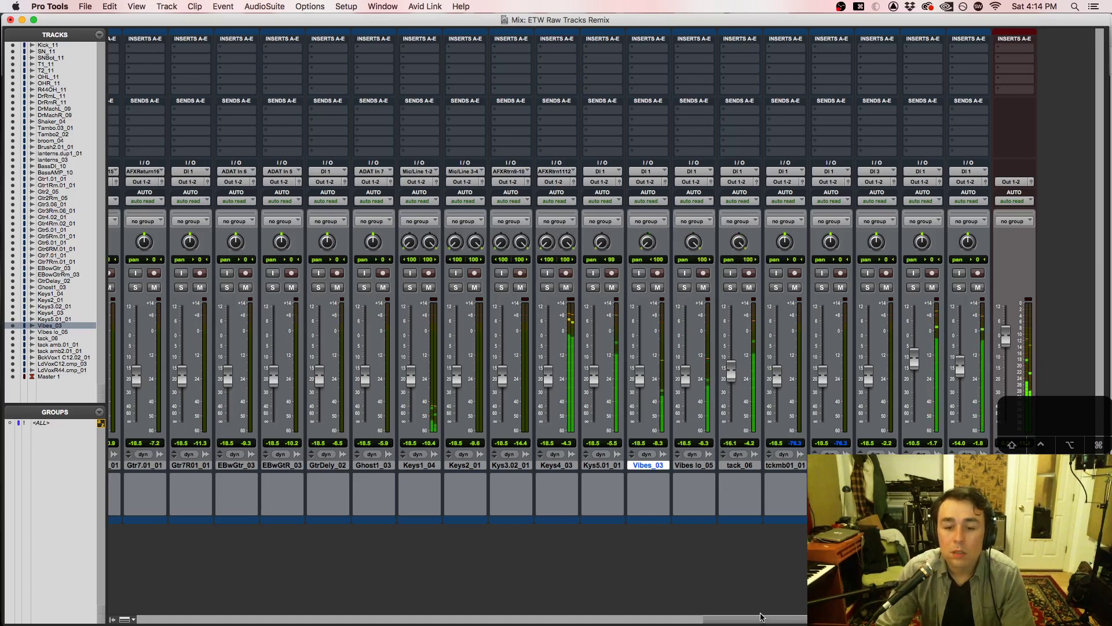
Step: Raise Kick_11 to -8.8 dB and SN_11 to -9.9 dB, and pan T1_11 left to 99 and T2_11 right to 100
left_click_drag(775, 623, 209, 620)
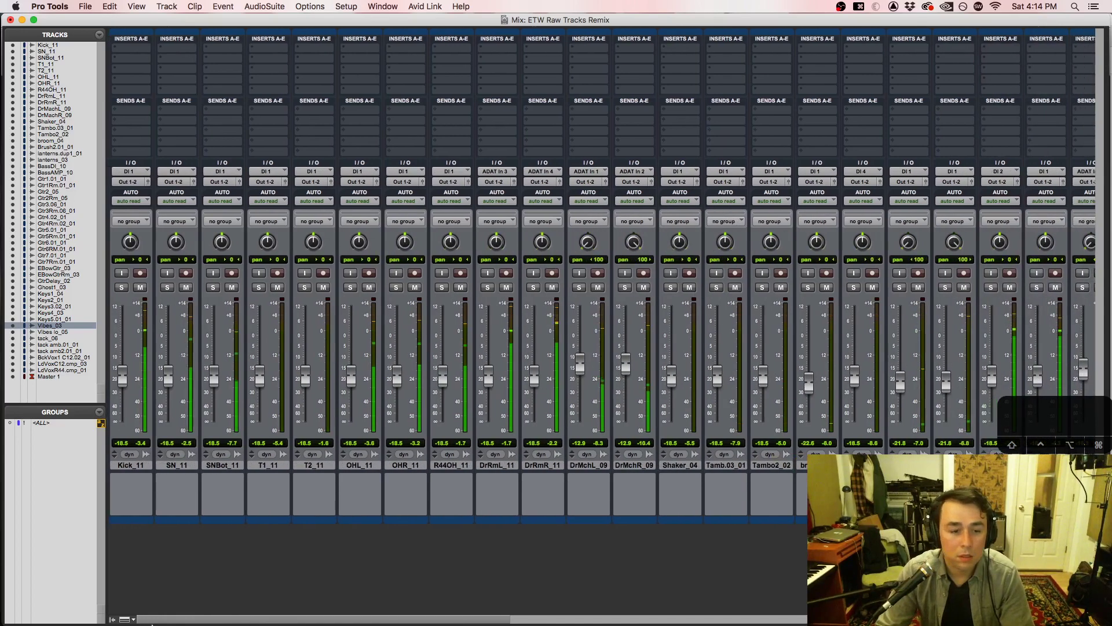
mouse_move(123, 377)
left_mouse_down()
mouse_move(125, 353)
mouse_move(176, 355)
mouse_move(123, 357)
left_mouse_up()
left_click_drag(313, 241, 322, 168)
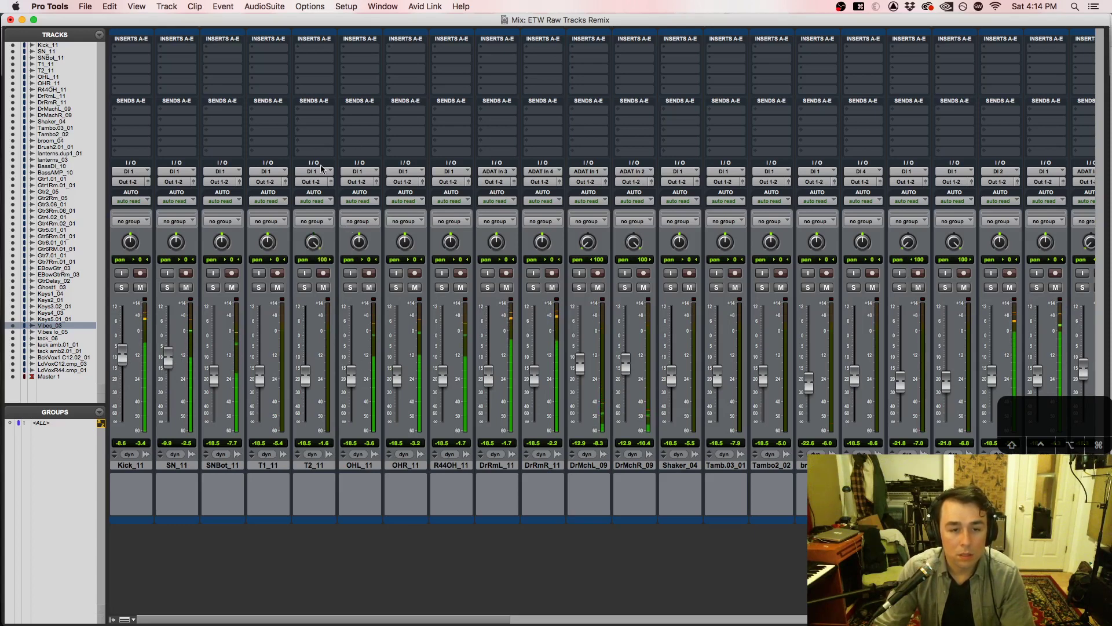
left_click_drag(267, 242, 266, 394)
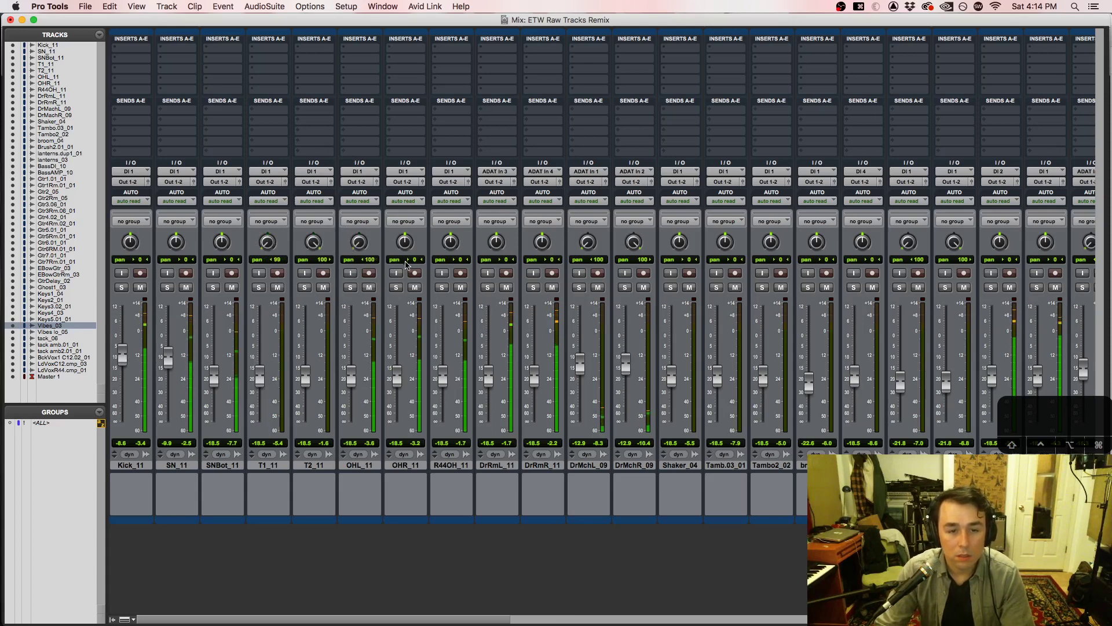
Step: Pan the overheads OHL_11 and OHR_11 and the drum rooms DrRmL_11 and DrRmR_11 left and right to 100
left_click_drag(408, 244, 390, 313)
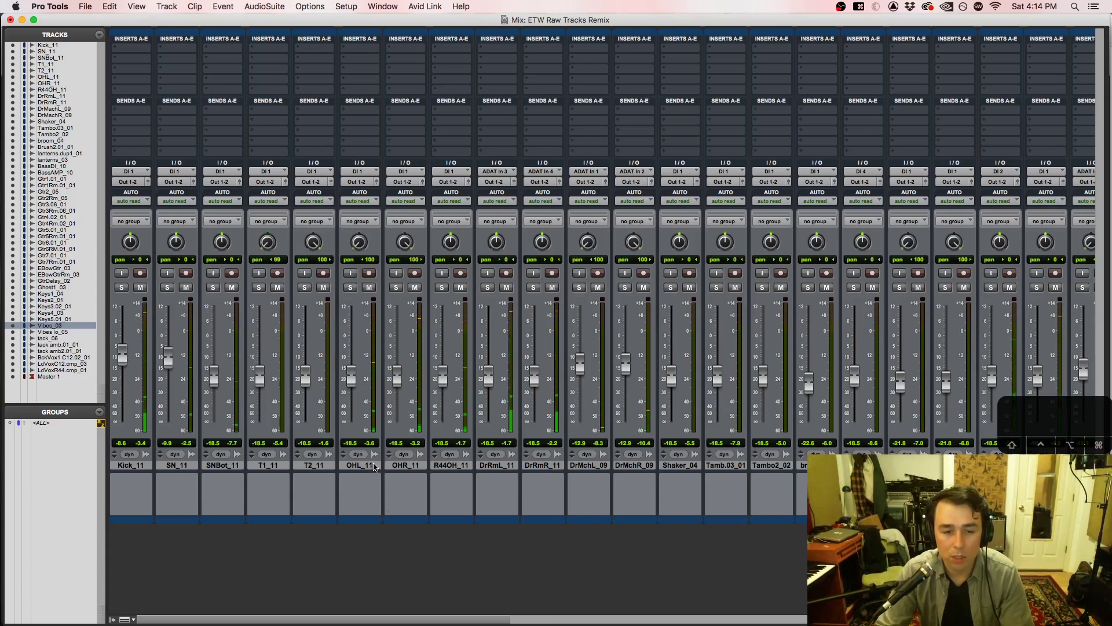
left_click(374, 465)
left_click(413, 467)
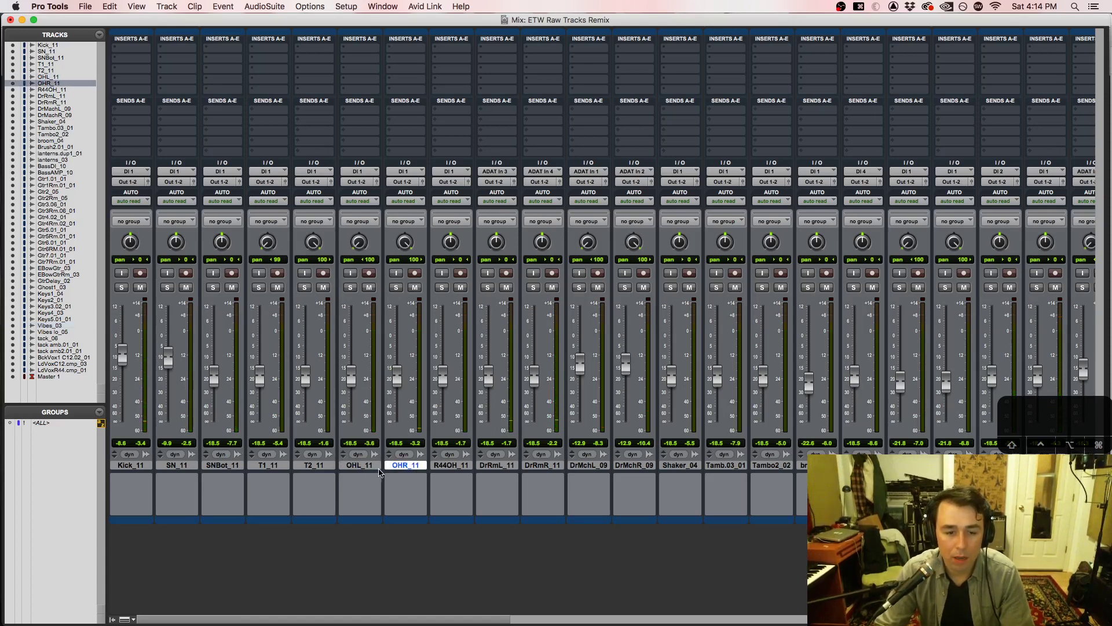
left_click_drag(498, 258, 504, 378)
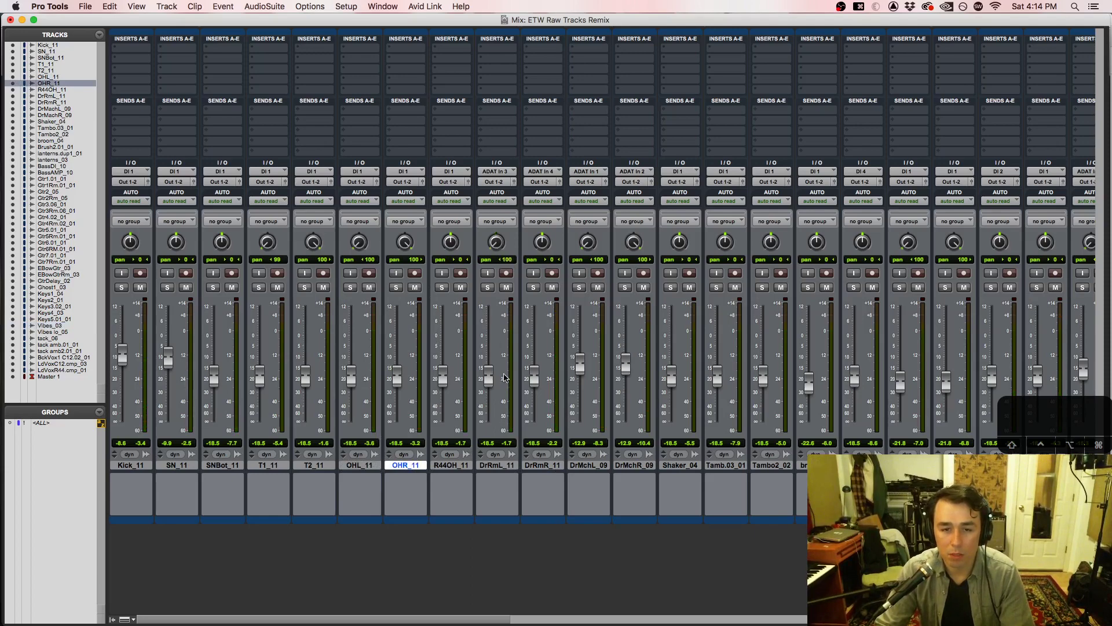
Step: Place the edit cursor at about 1:36.6 on the timeline and start playback from there
key("super+equal")
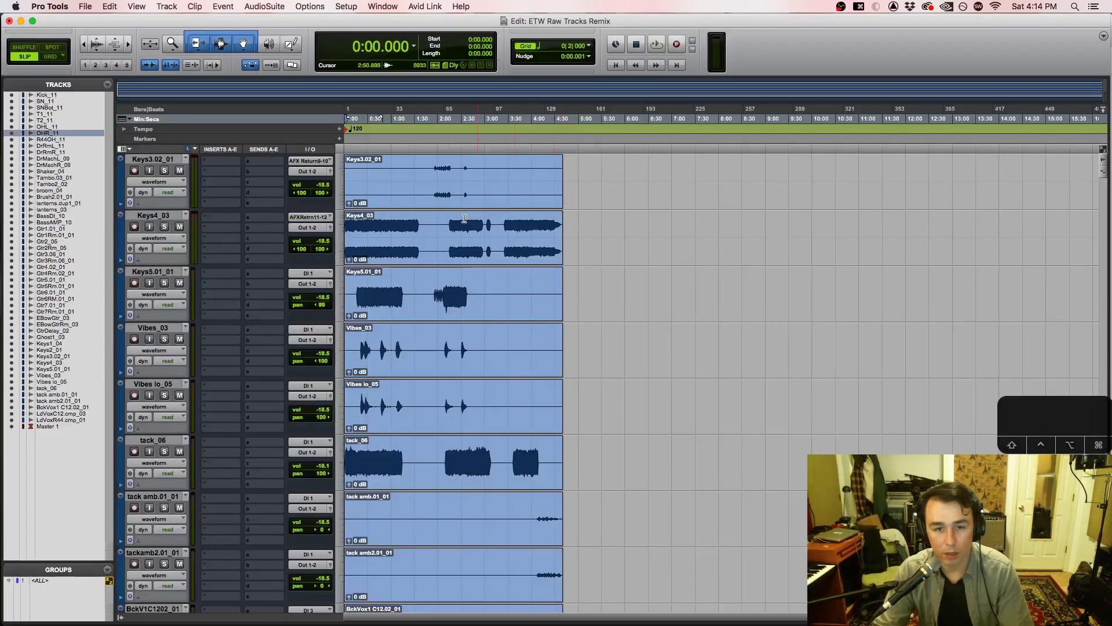
left_click(400, 156)
left_click(385, 156)
key("space")
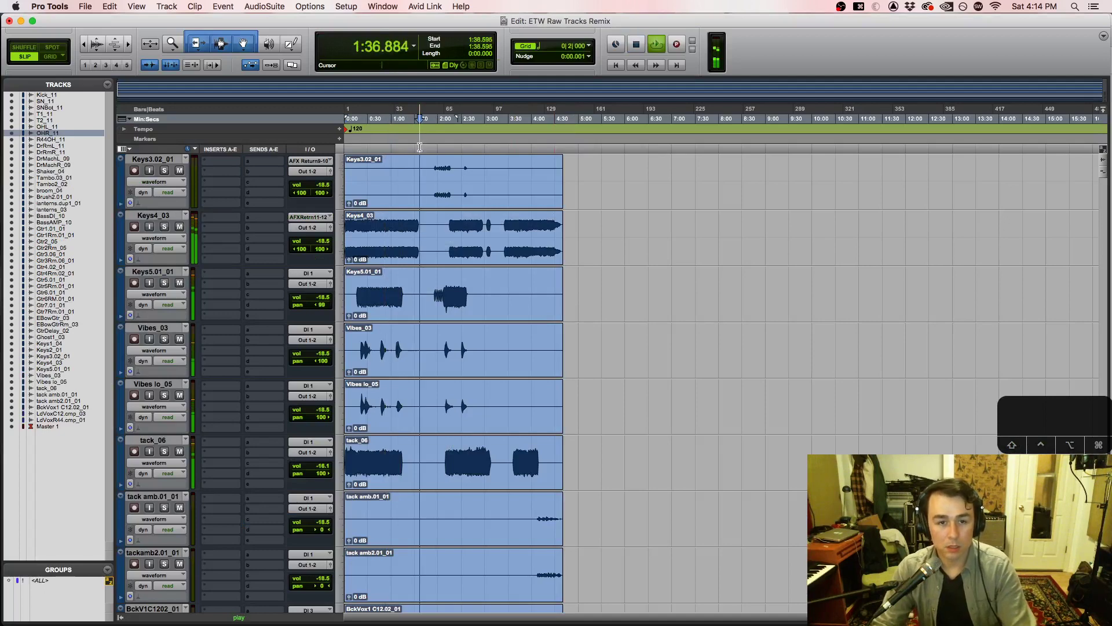
Step: Pan Gtr3.06_01 left to 100 and its room track left to 99, with Gtr5.01_01 and its room track right to 100
key("super+equal")
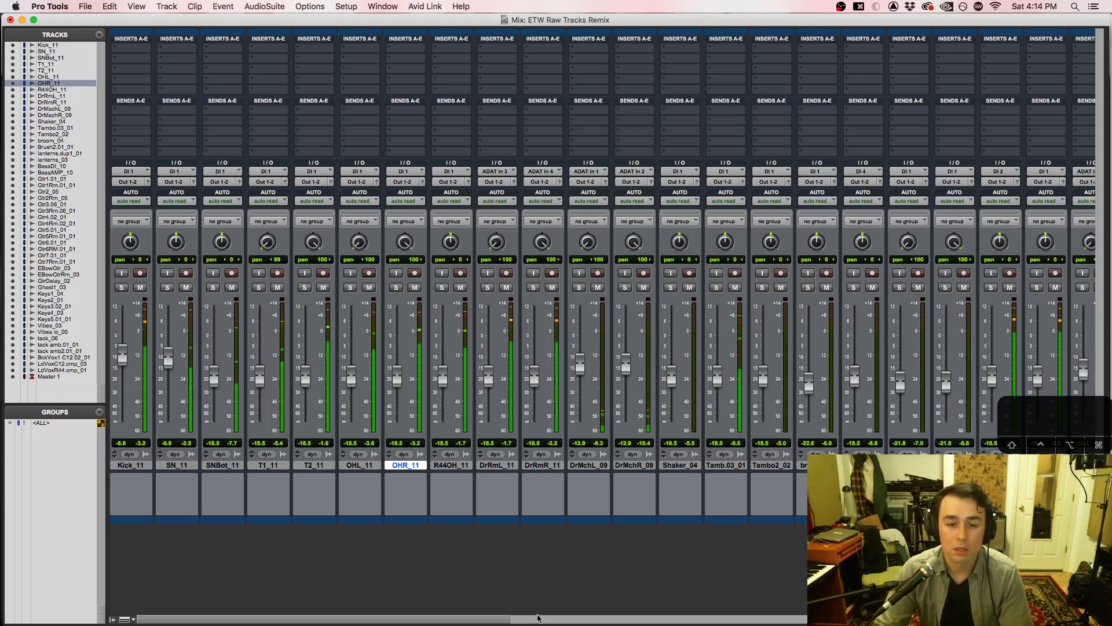
left_click_drag(490, 620, 788, 617)
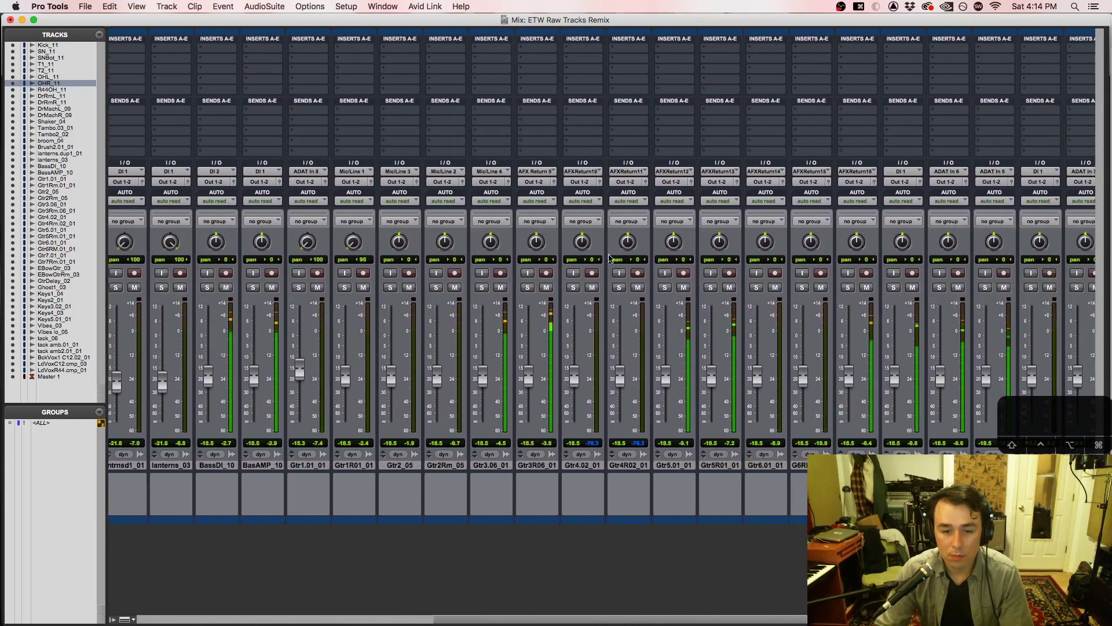
left_click_drag(490, 240, 501, 315)
left_click_drag(531, 244, 548, 444)
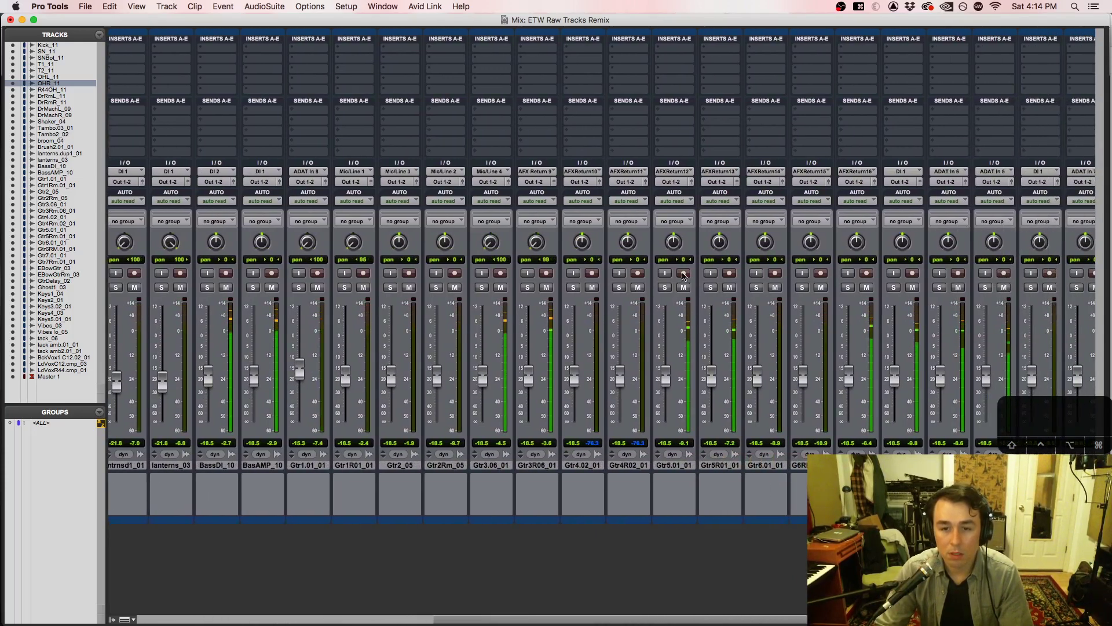
left_click_drag(679, 248, 710, 160)
left_click_drag(723, 246, 733, 192)
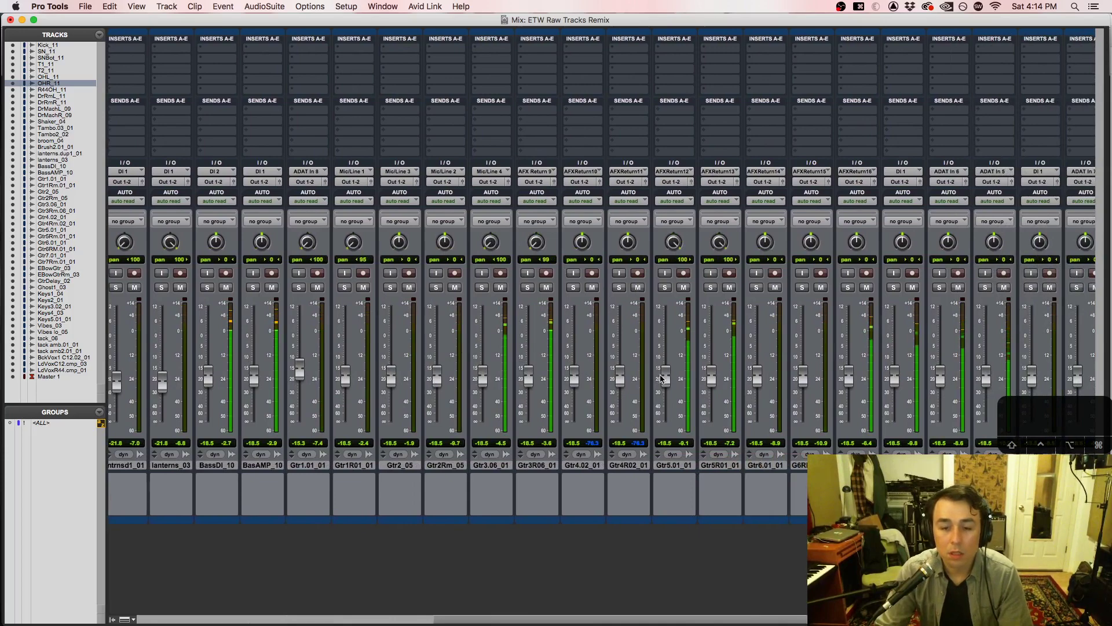
Step: Set Gtr3.06_01 to -16.6 dB and Gtr5.01_01 to -16.3 dB, and lower both of their room tracks to -24.3 dB
left_click_drag(662, 378, 670, 376)
left_click_drag(483, 377, 528, 386)
left_click_drag(711, 377, 711, 386)
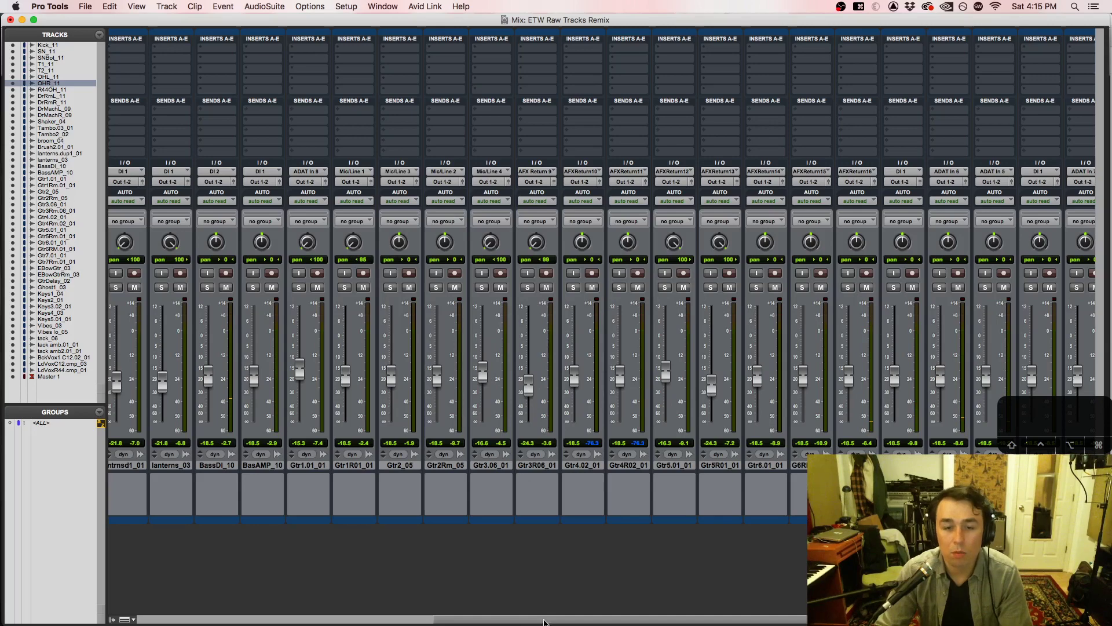
Step: Solo Gtr7.01_01 and Gtr3.06_01 during playback, and pan Gtr7.01_01 and its room track right to 100
left_click_drag(544, 621, 611, 601)
key("super+equal")
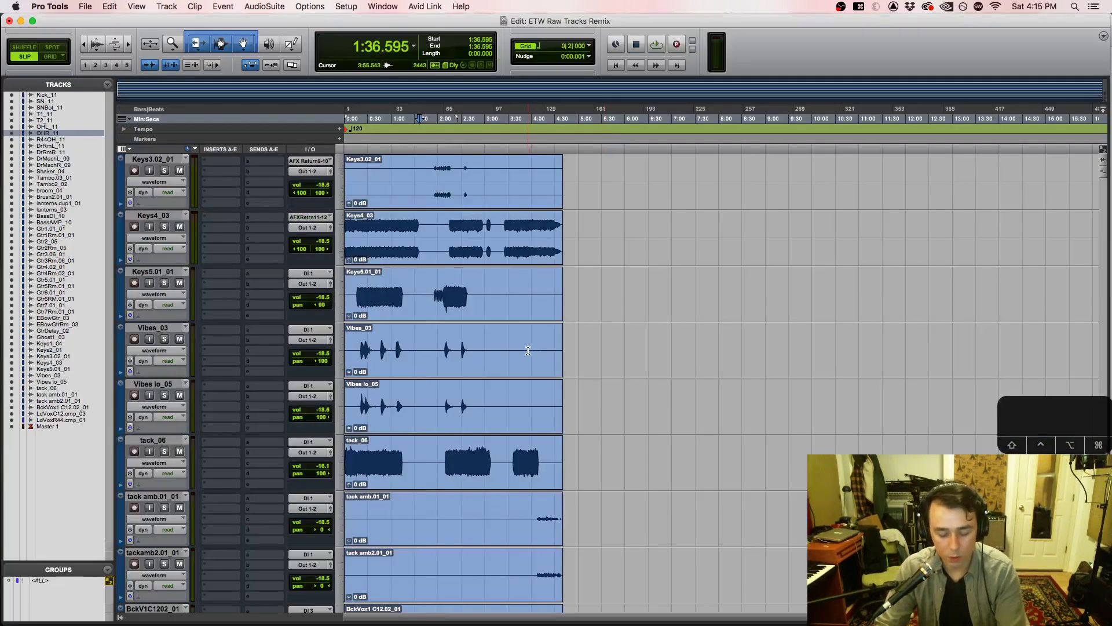
key("super+equal")
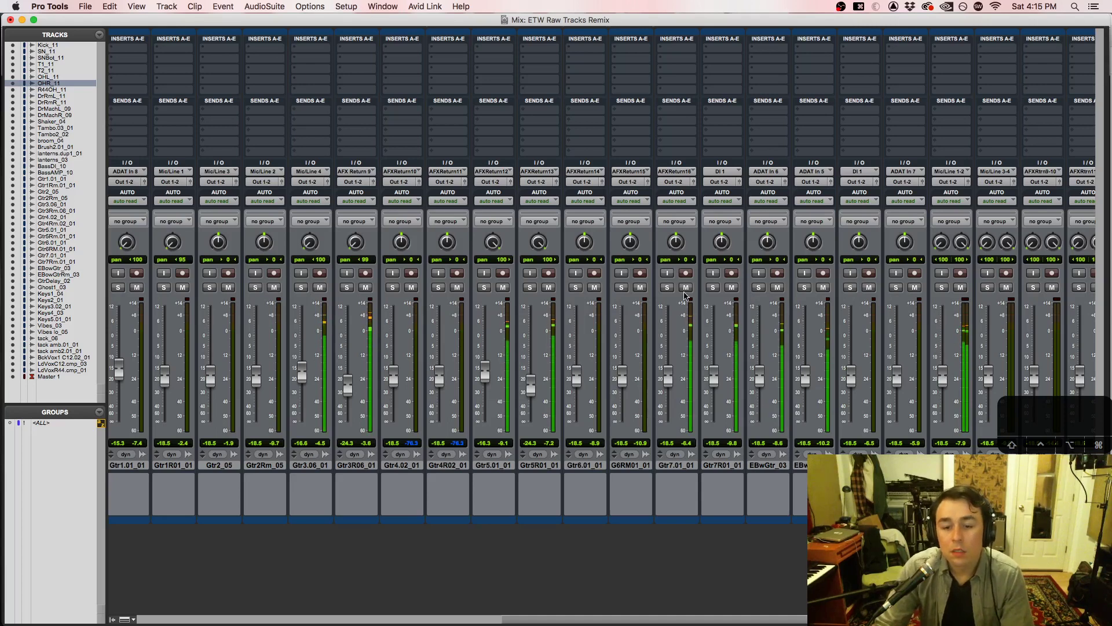
left_click(668, 289)
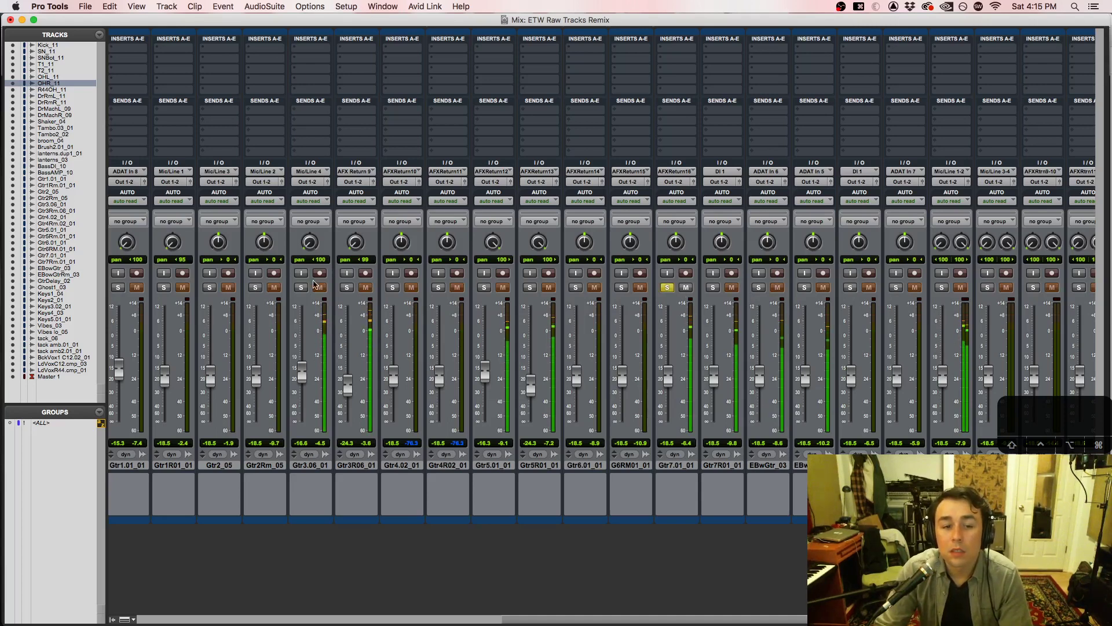
left_click(302, 288)
left_click_drag(682, 244, 687, 344)
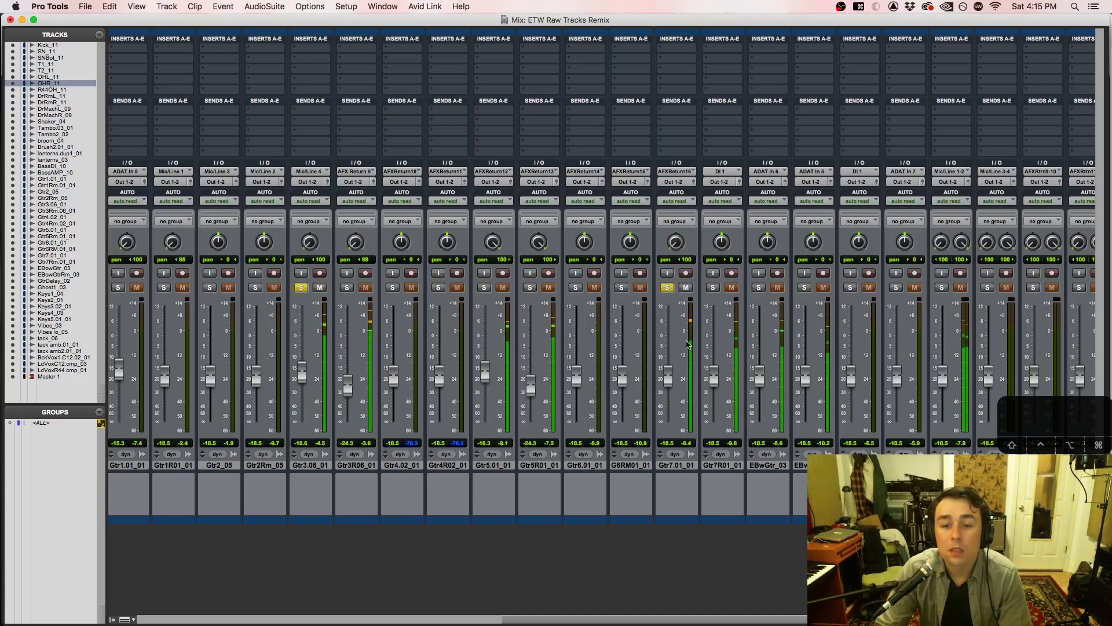
left_click_drag(721, 243, 735, 105)
Step: Add the Gtr7 and Gtr3 room tracks to the solo, lowering Gtr7R01_01 to -27.7 dB and Gtr3R06_01 to -26.8 dB
left_click(713, 288)
left_click(347, 289)
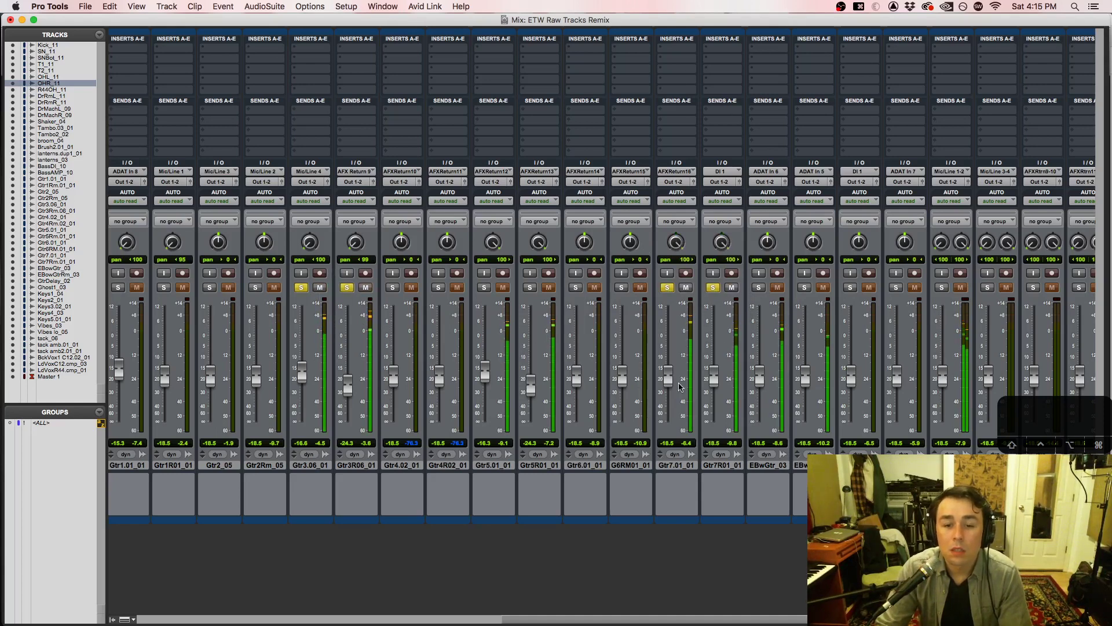
left_click_drag(714, 382, 700, 399)
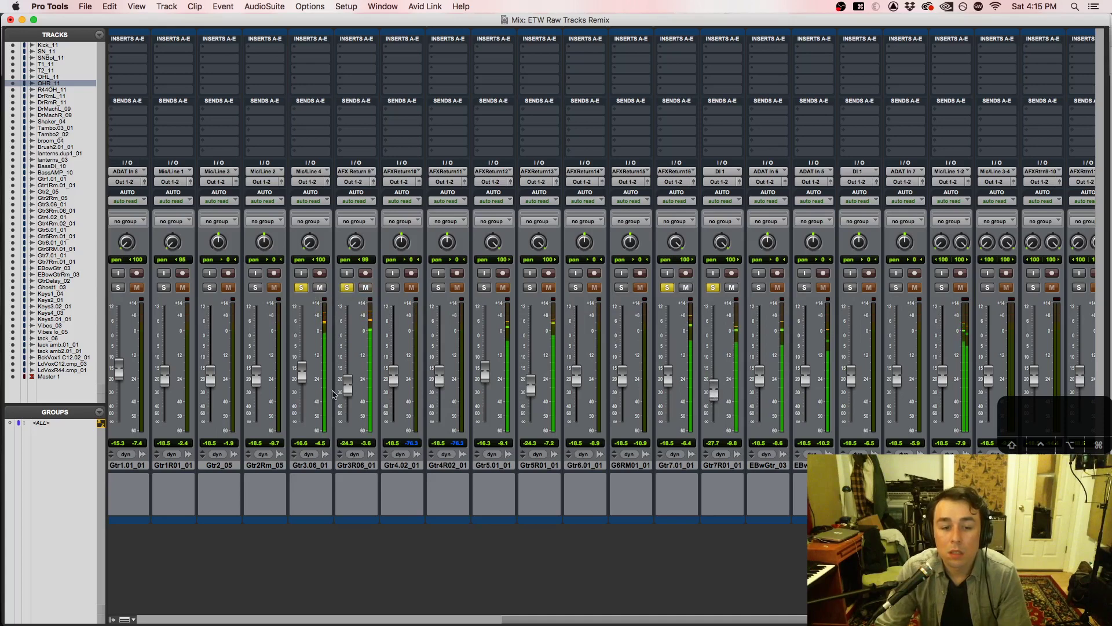
left_click_drag(353, 389, 353, 395)
Step: Add Gtr5.01_01 and Gtr5R01_01 to the solo and reset both of their pans to center
left_click(531, 288)
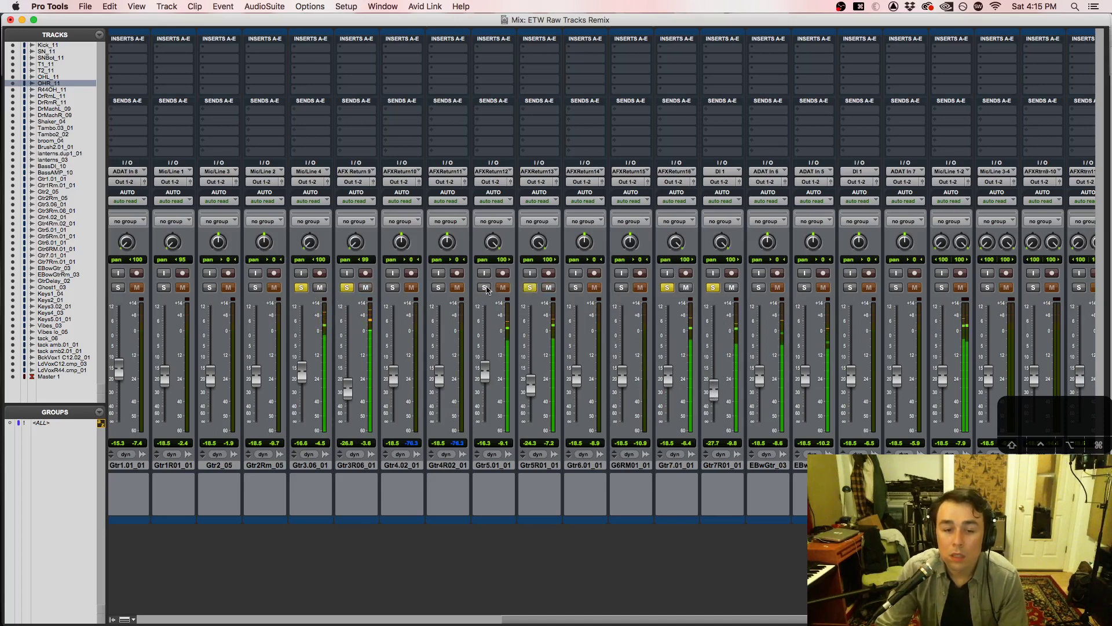
left_click(484, 287)
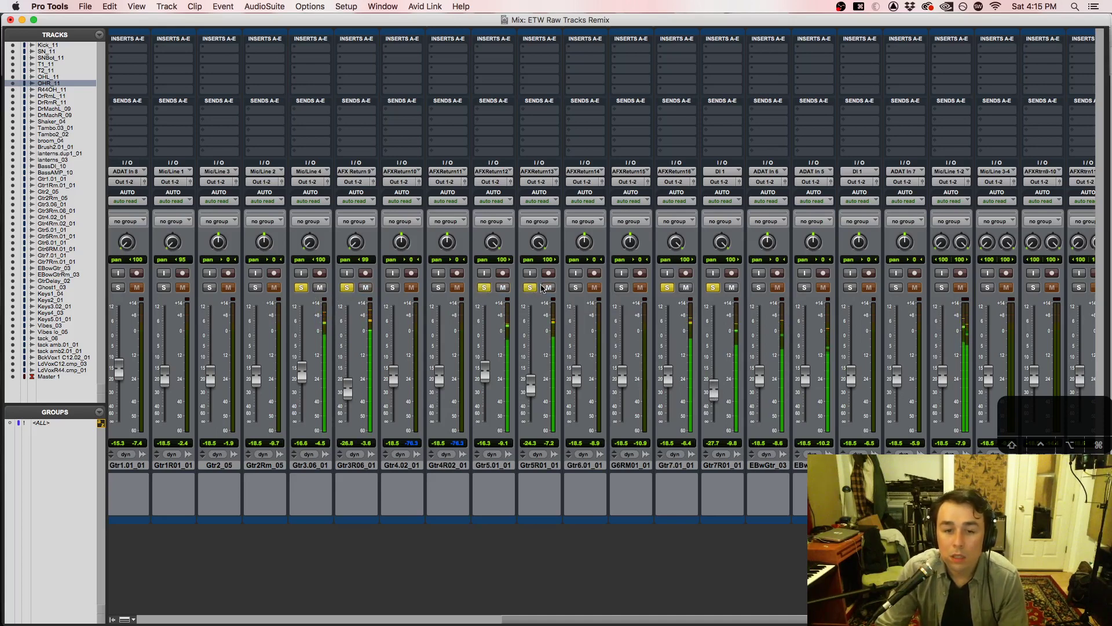
left_click(494, 242, "alt")
Step: Audition the EBow tracks in solo, pan EBowGtr_03 left to 100 and EBowGtrRm_03 right to 100, and clear the solos
left_click(759, 288)
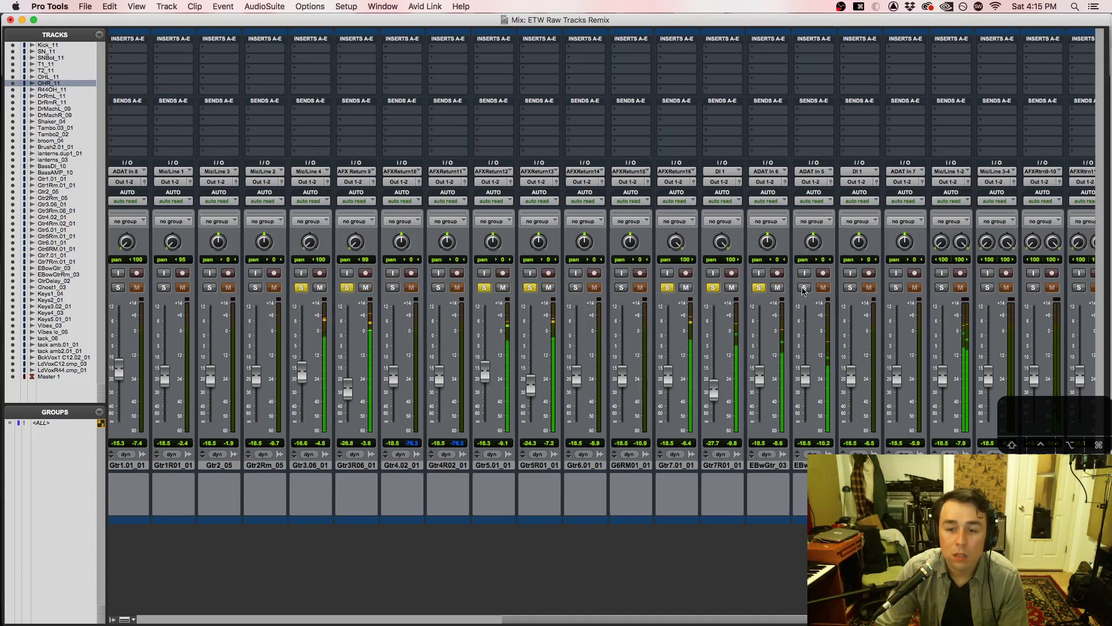
left_click(804, 288)
left_click(760, 288, "alt")
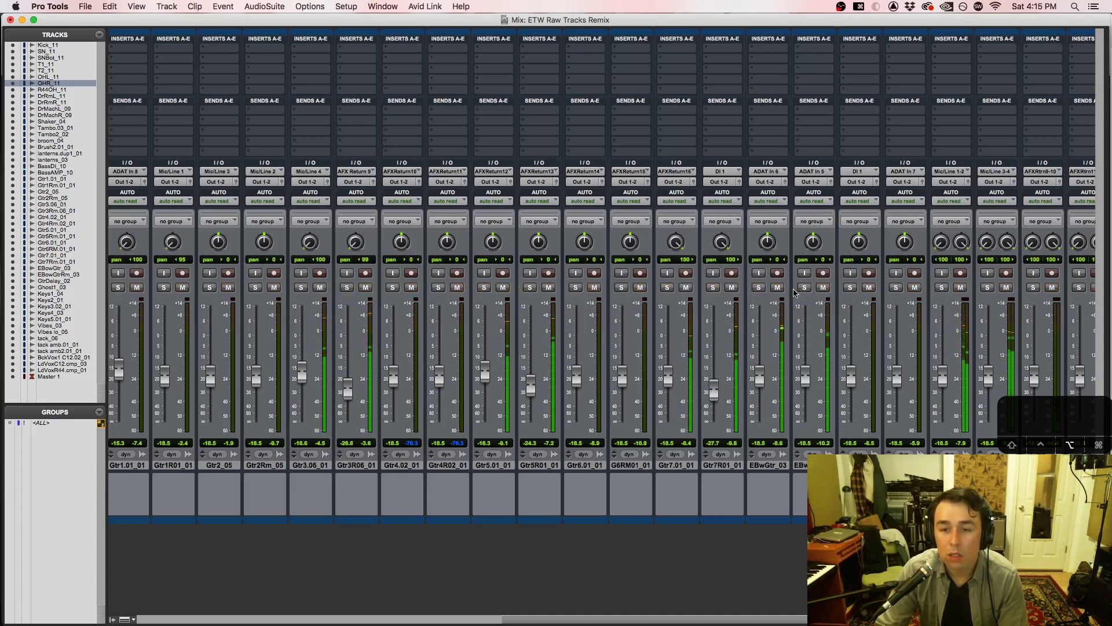
left_click(759, 288)
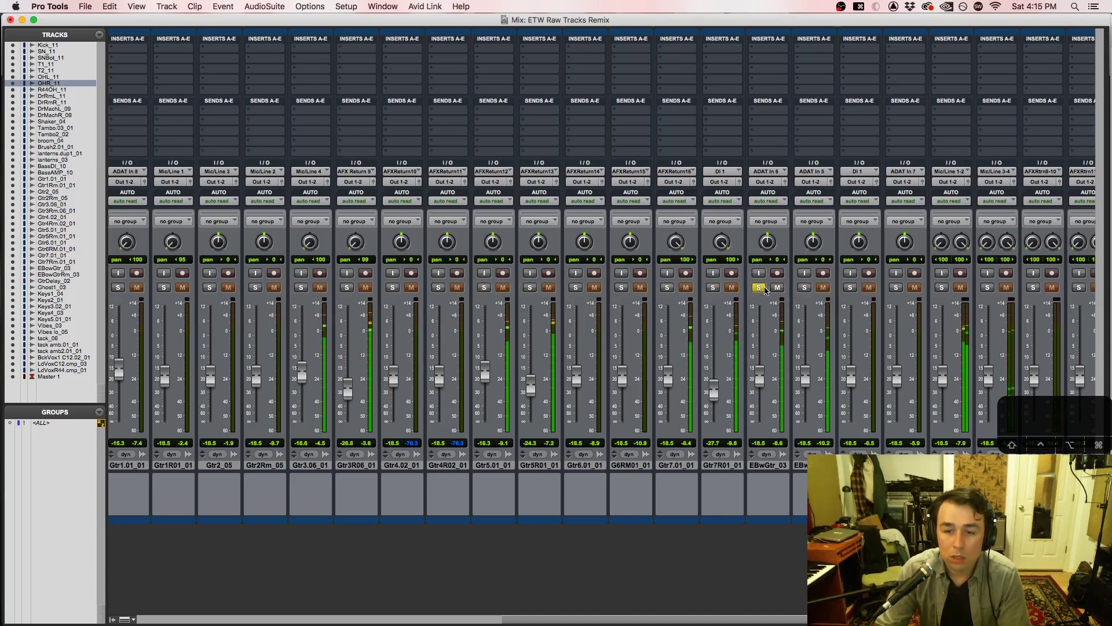
left_click(758, 288)
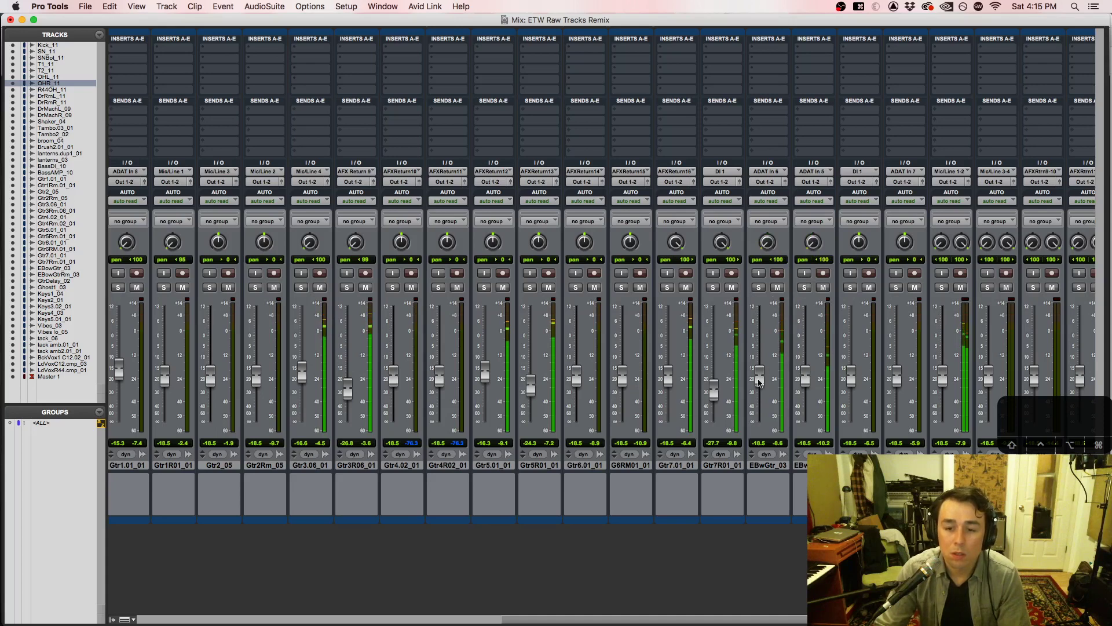
Step: Balance the EBow pair with the help of solo, setting EBowGtr_03 to -14.7 dB and EBowGtrRm_03 to -15.0 dB
left_click_drag(759, 383, 808, 384)
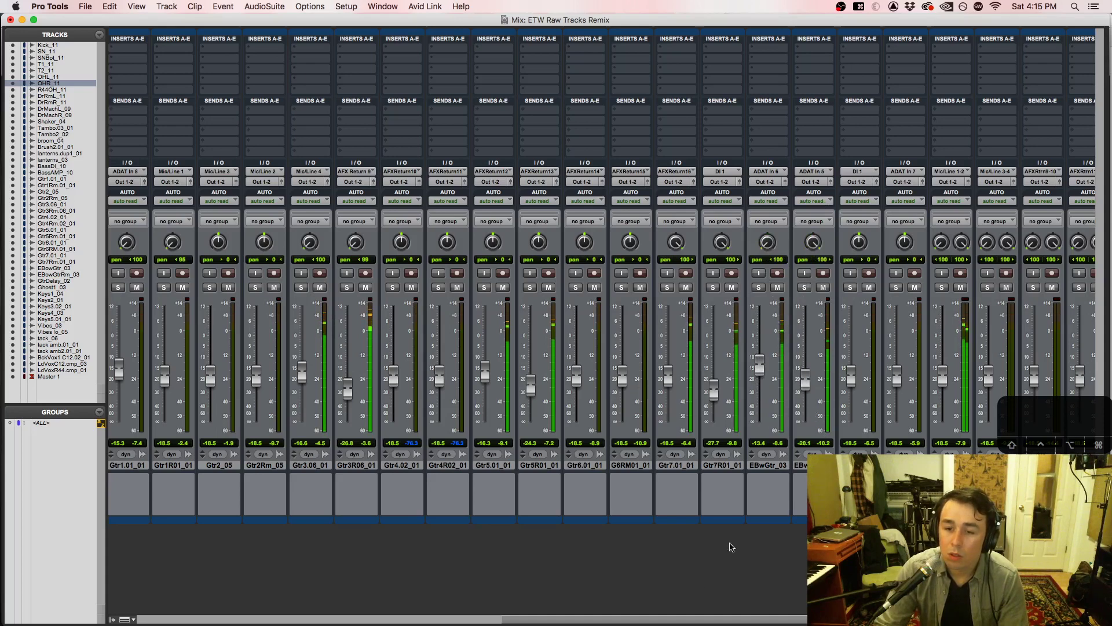
left_click(805, 287)
left_click(757, 288)
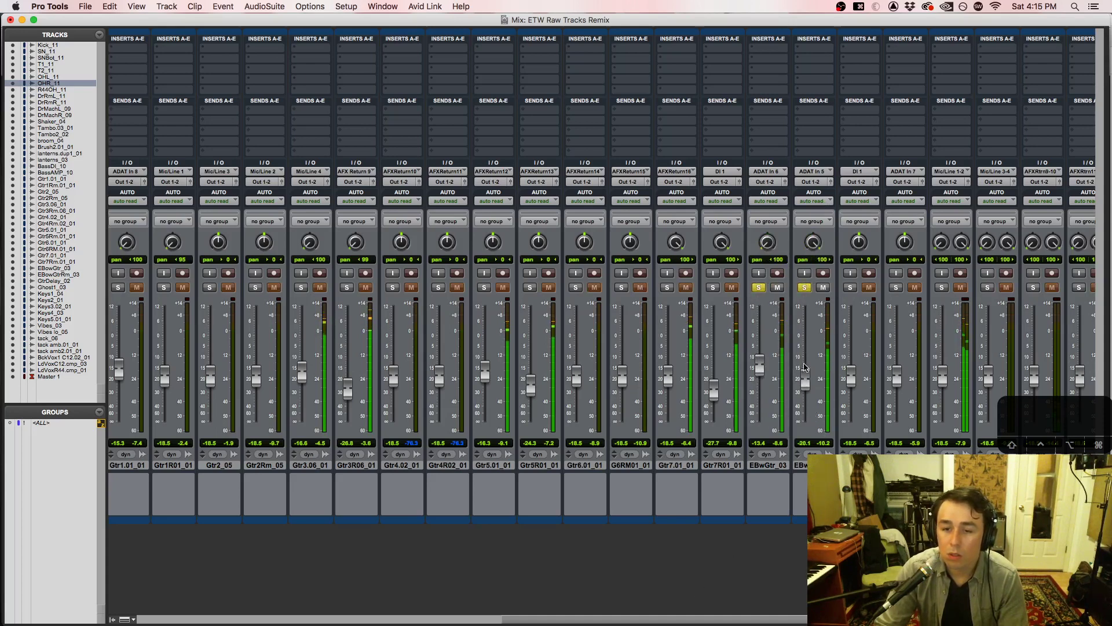
left_click_drag(805, 380, 805, 370)
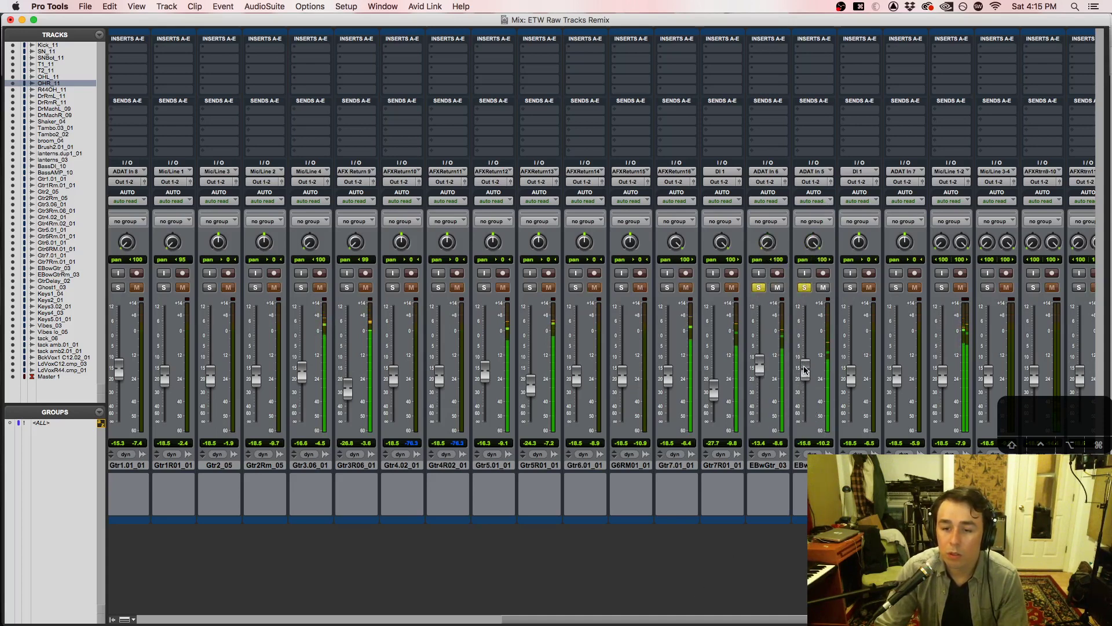
left_click(805, 288, "alt")
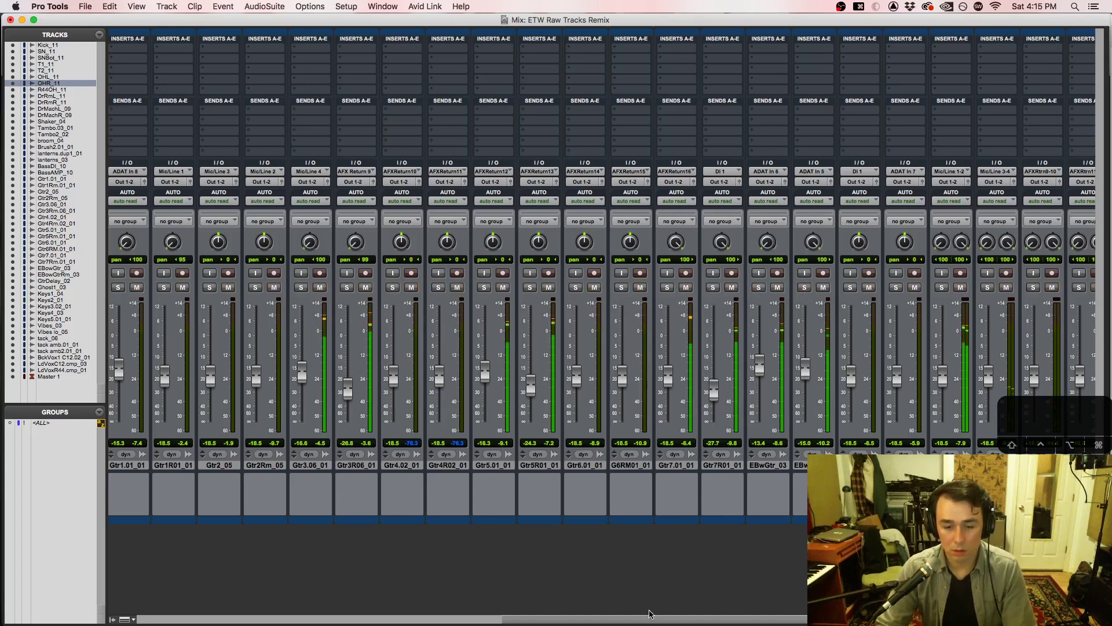
left_click_drag(760, 374, 762, 389)
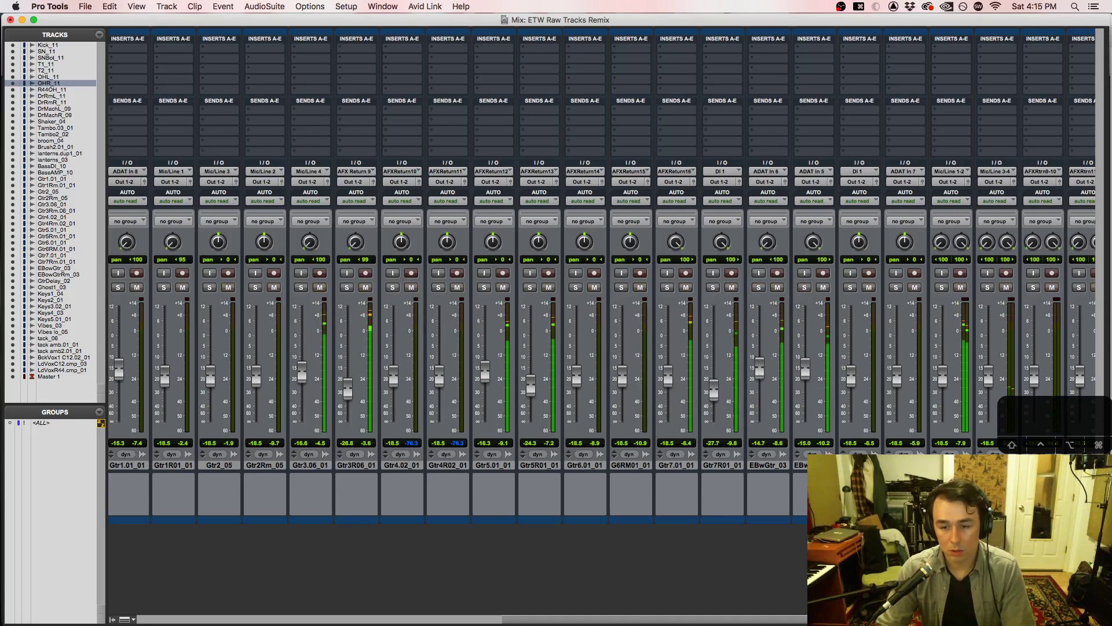
Step: Check Keys1_04 briefly in solo and raise its fader to -14.0 dB
scroll(602, 339, "right", 5)
left_click(772, 288)
left_click(772, 288)
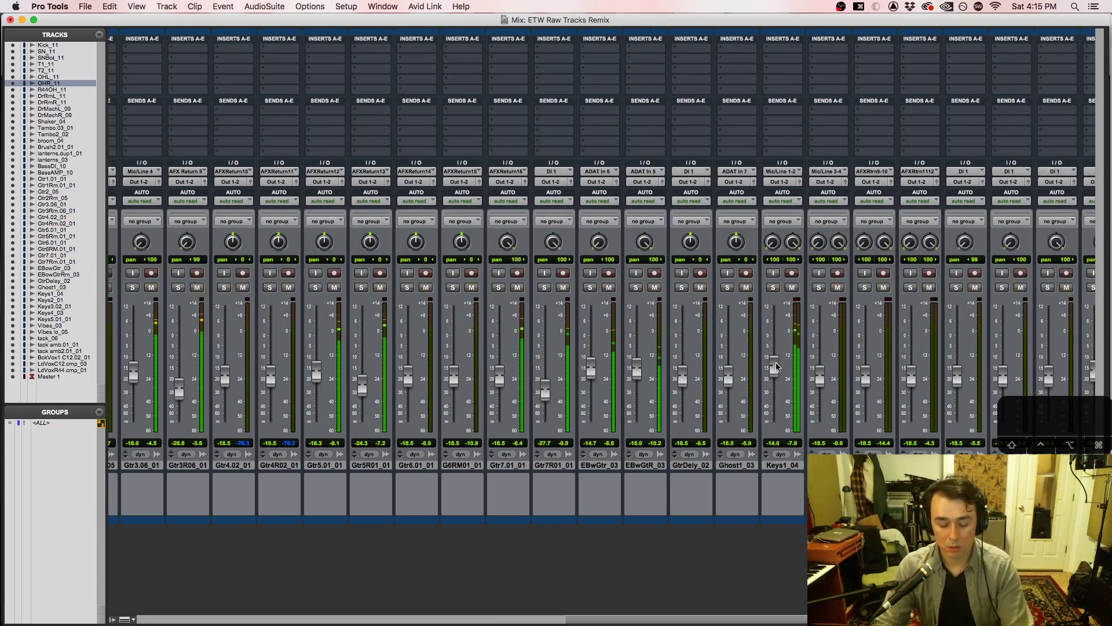
Step: Look over the keys, guitar and vocal clips on the timeline to see which parts play around the playhead
key("super+equal")
scroll(524, 434, "down", 5)
scroll(525, 434, "up", 5)
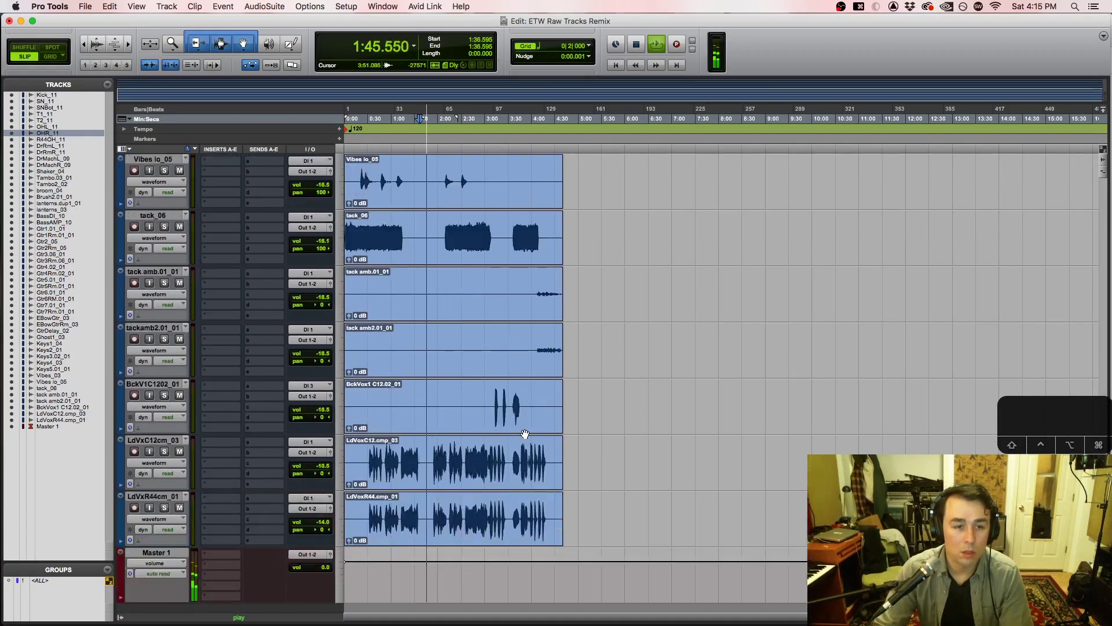
scroll(525, 434, "up", 6)
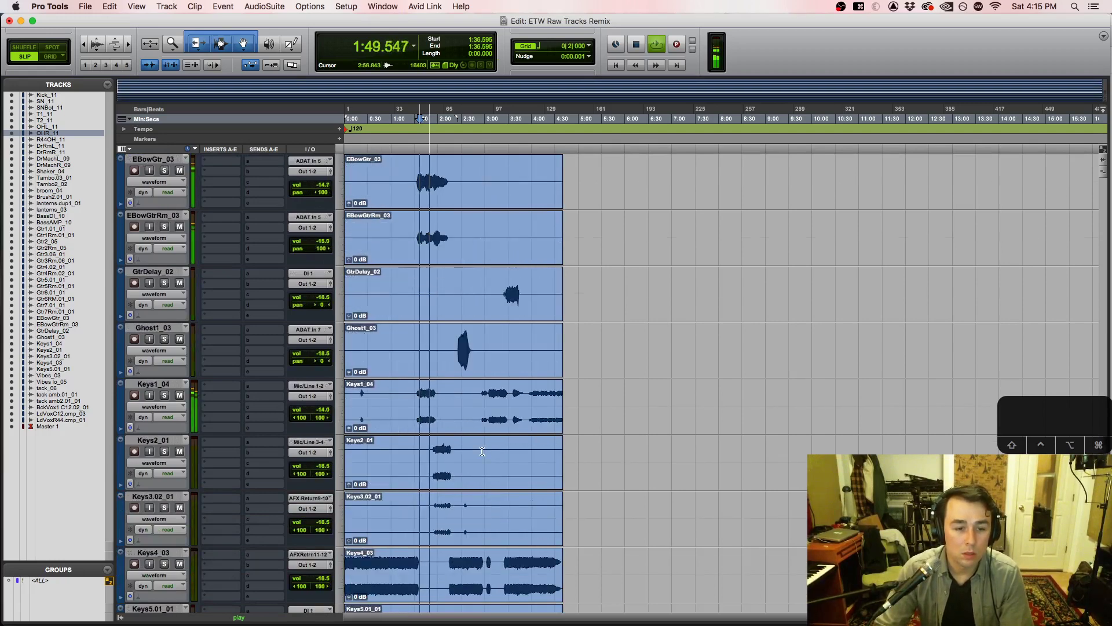
key("super+equal")
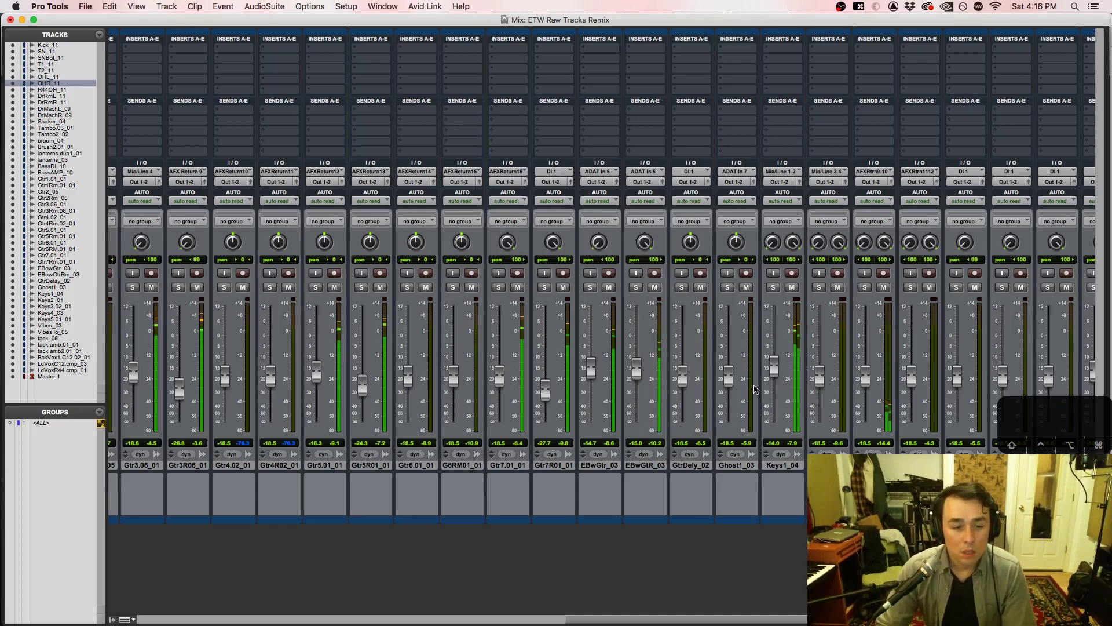
left_click_drag(680, 620, 765, 622)
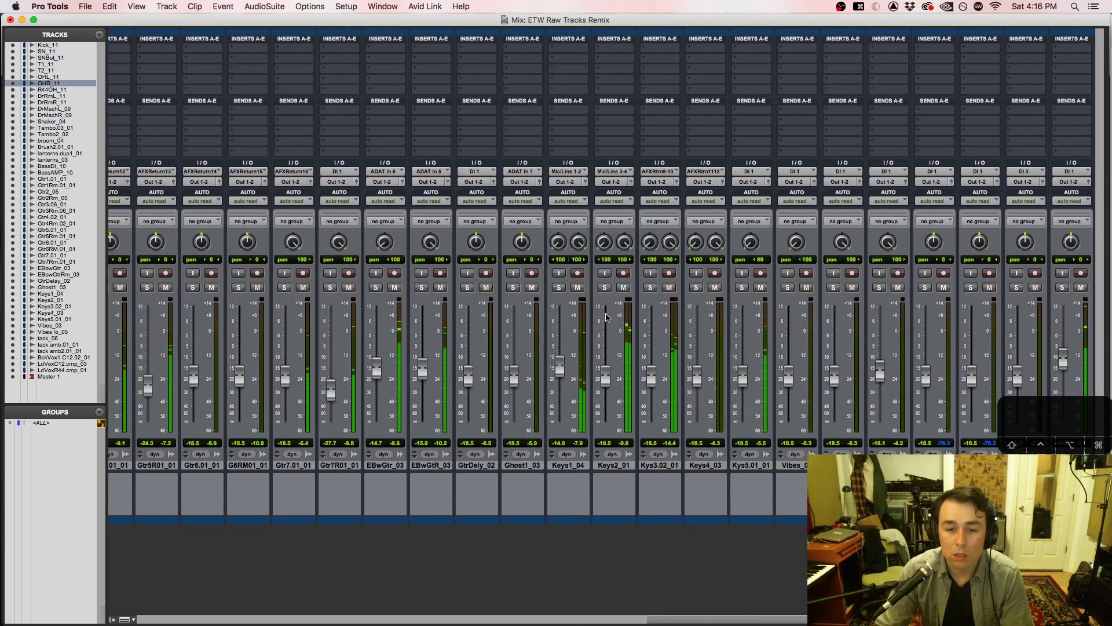
Step: Raise Keys2_01 to -14.7 dB and, after a brief solo check, raise Keys1_04 to -12.9 dB
left_click_drag(605, 377, 606, 366)
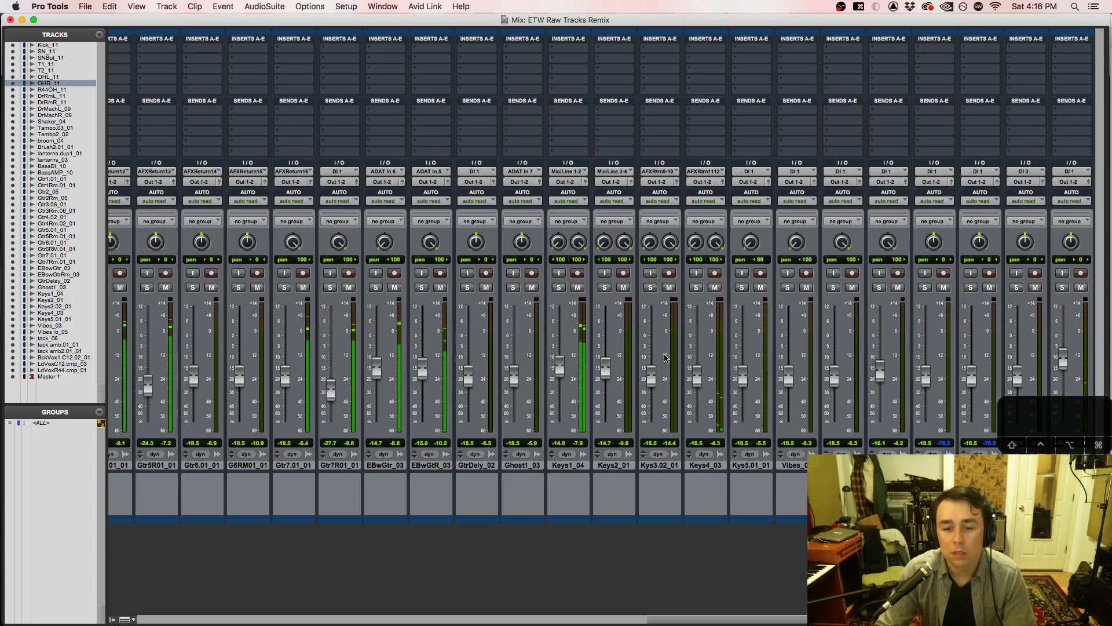
left_click(560, 288)
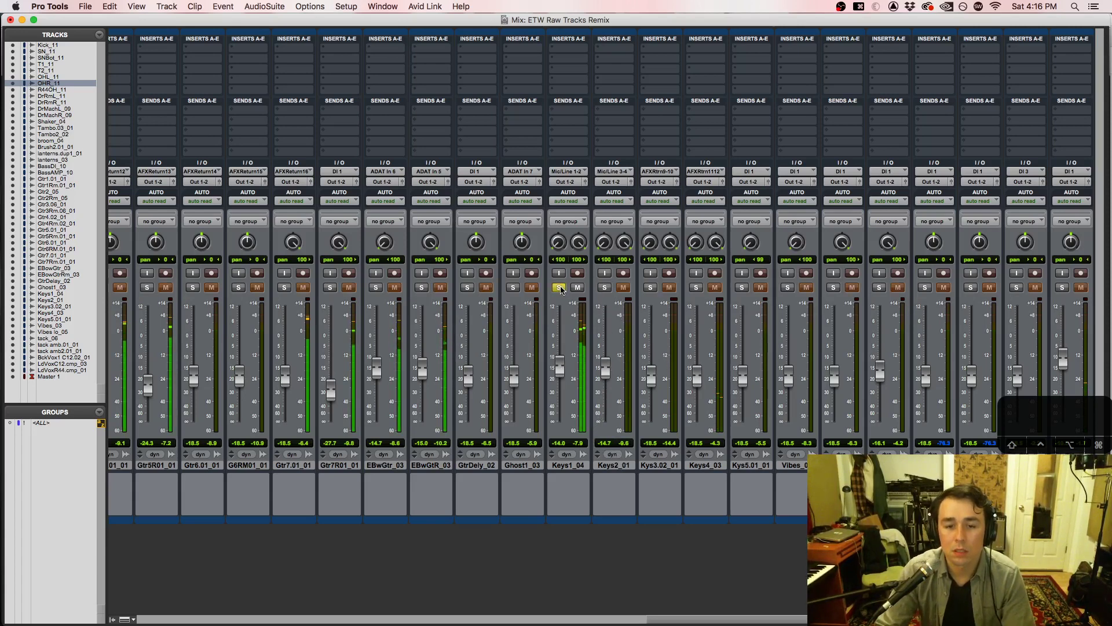
left_click(559, 288)
left_click_drag(559, 371, 558, 365)
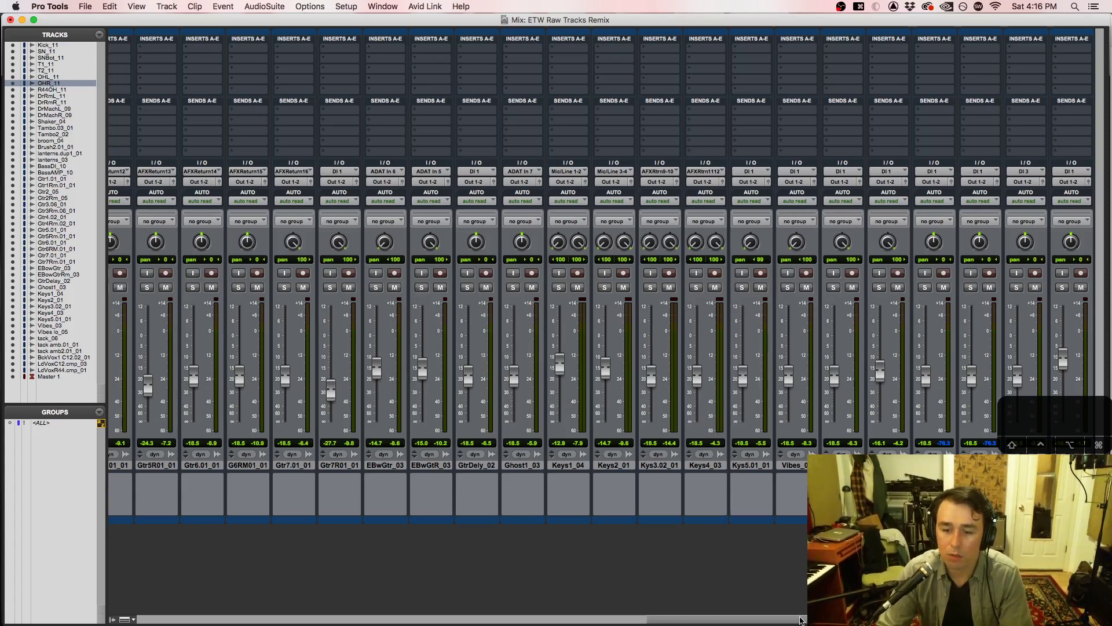
Step: Play the mix, solo the EBow pair with Keys1_04, centre EBowGtrRm_03's pan and Keys1_04's left pan, and clear the solos
scroll(603, 324, "right", 3)
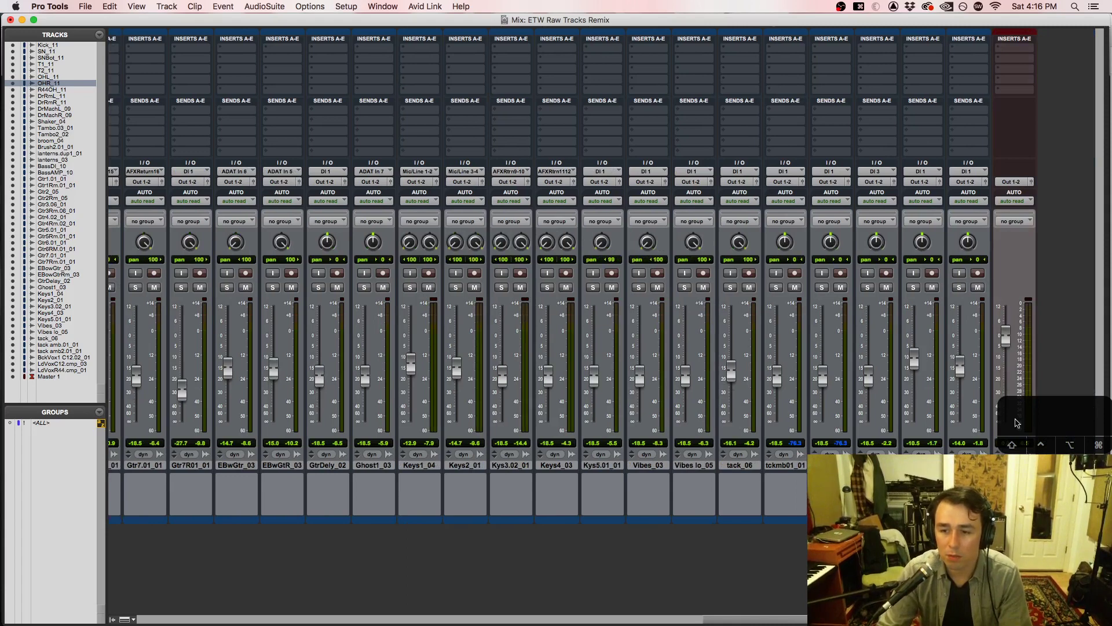
key("space")
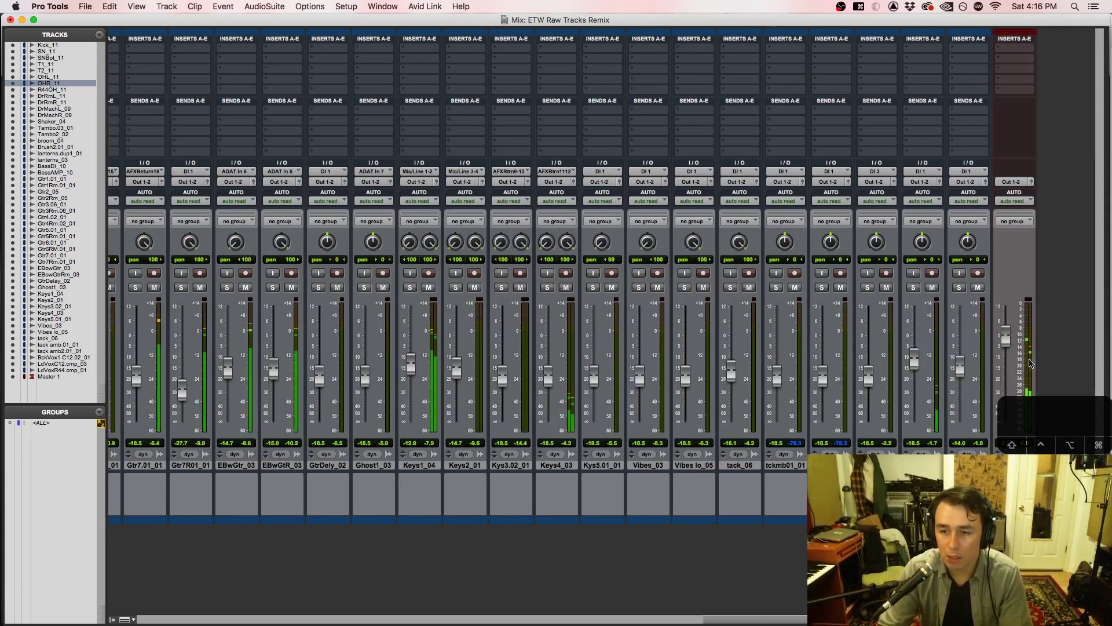
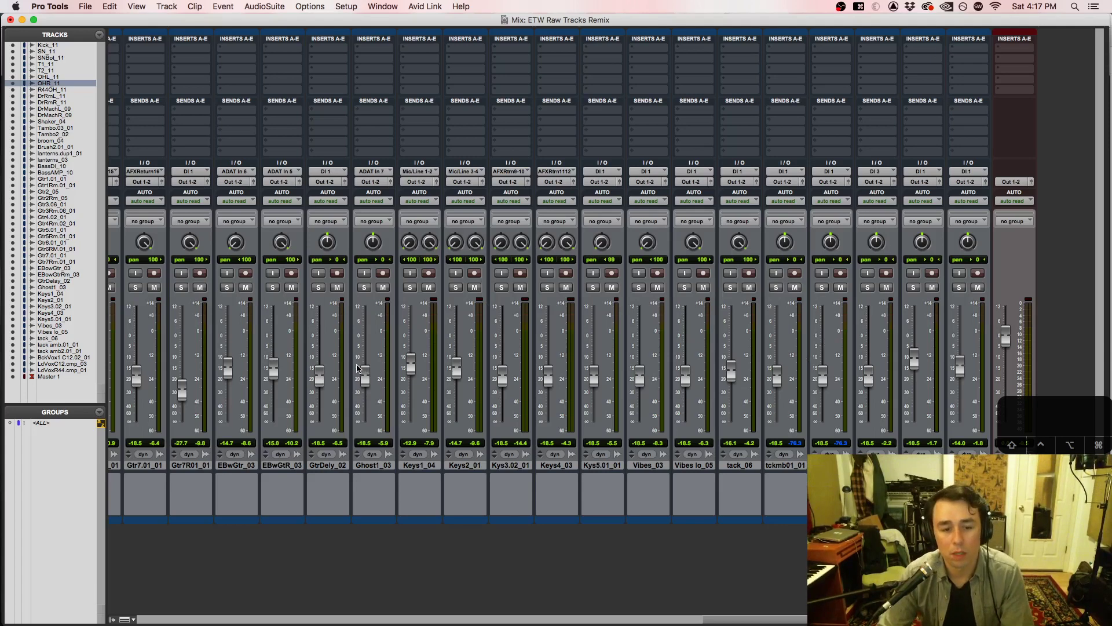
scroll(475, 606, "left", 5)
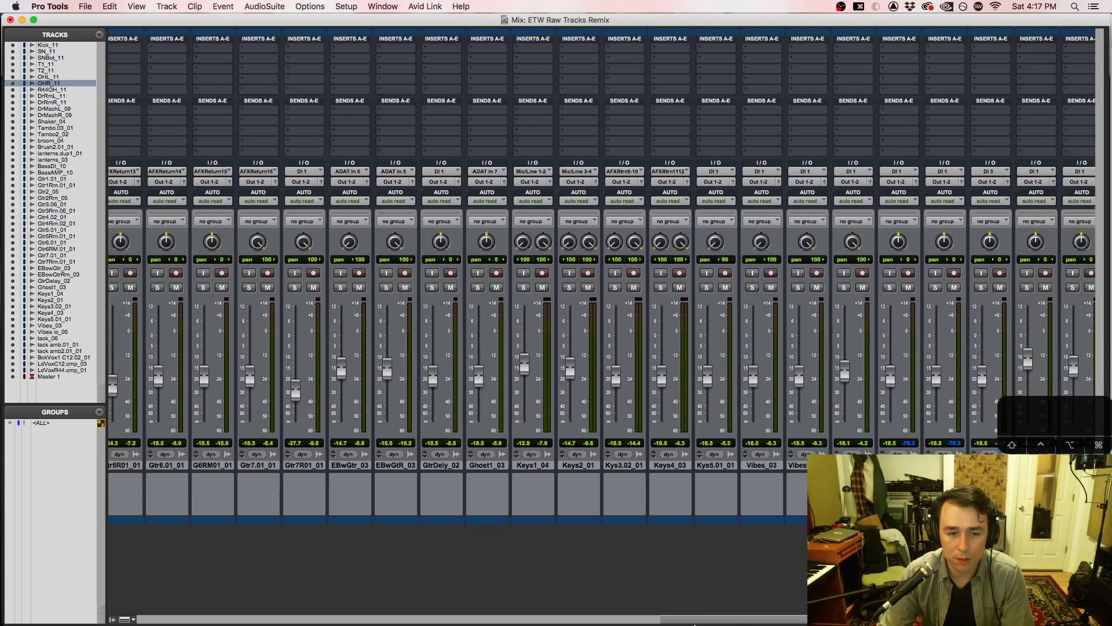
scroll(696, 620, "left", 6)
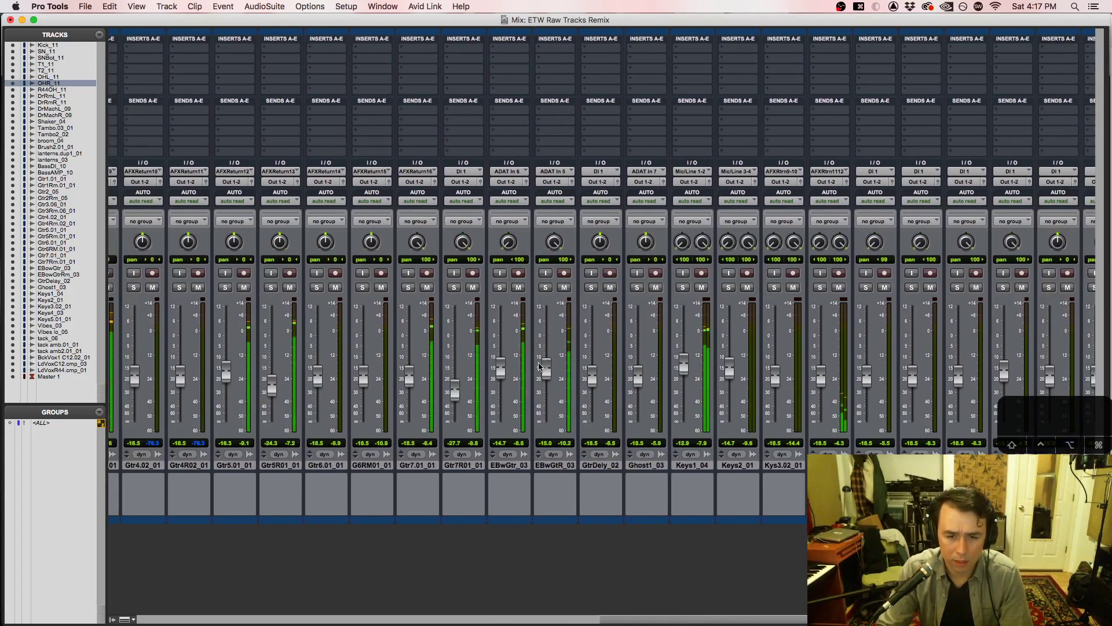
scroll(643, 619, "right", 3)
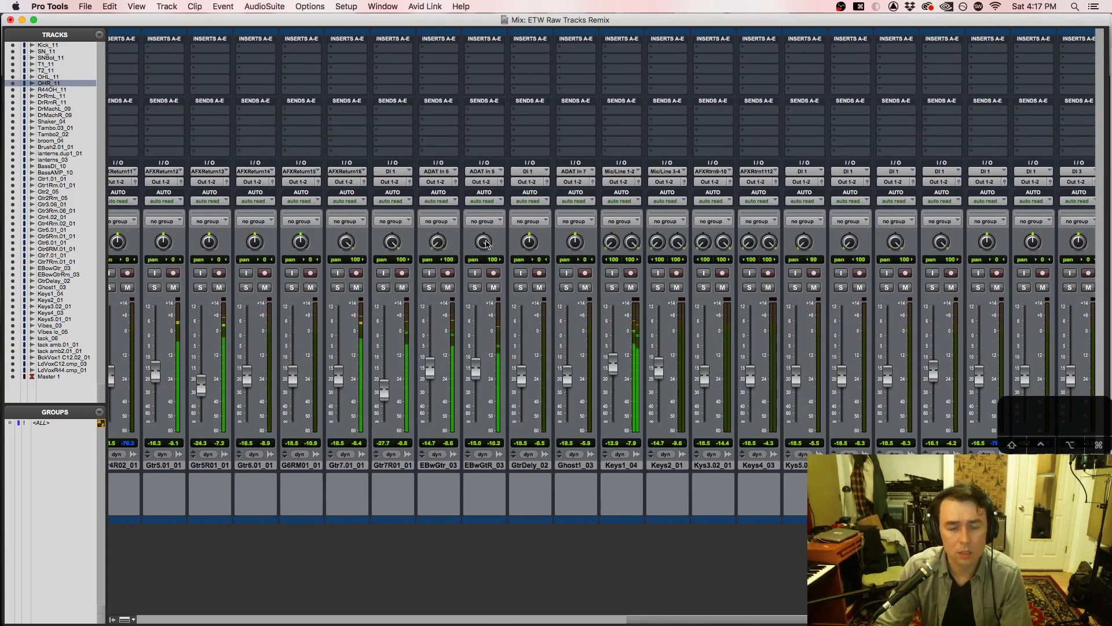
left_click_drag(486, 240, 511, 438)
left_click_drag(614, 230, 639, 102)
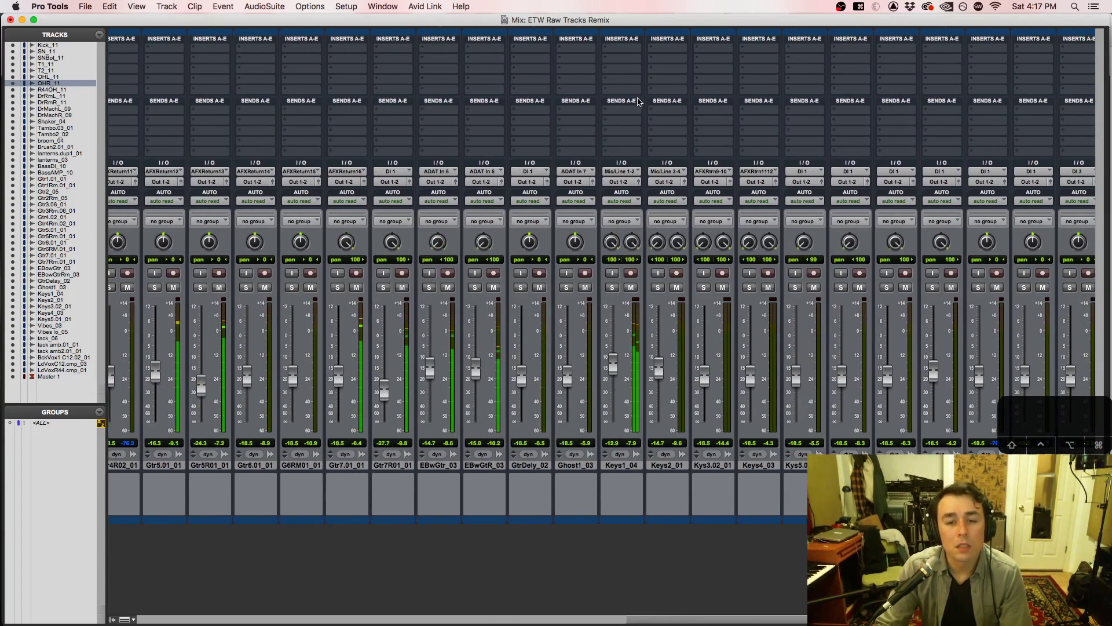
left_click(612, 288)
left_click(475, 287)
left_click(429, 288)
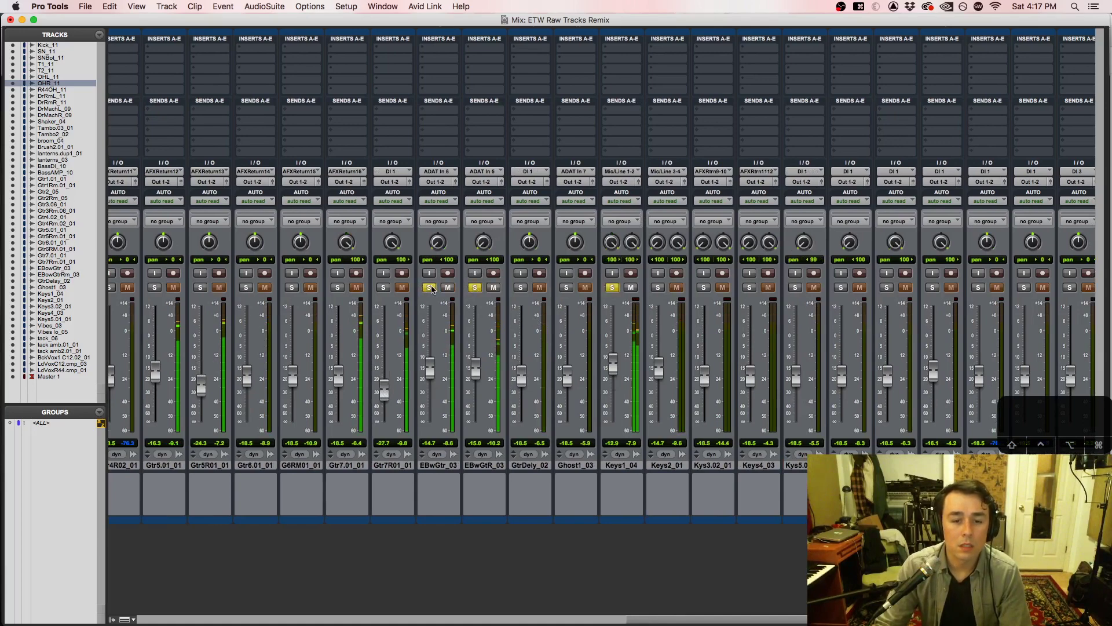
left_click(484, 250, "alt")
left_click(612, 241, "alt")
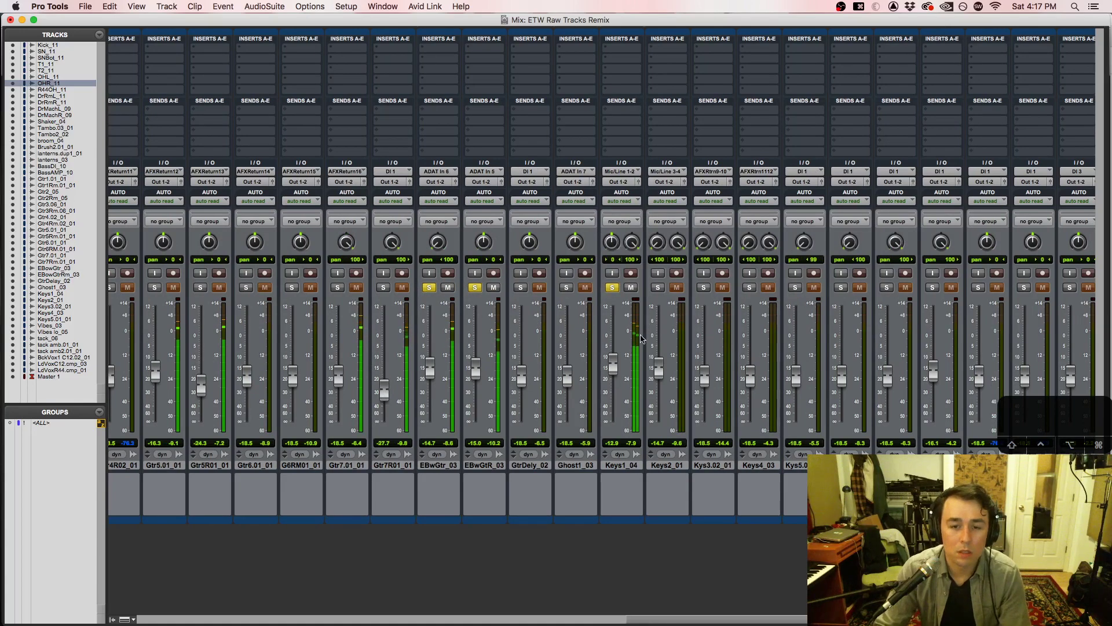
left_click(613, 288, "alt")
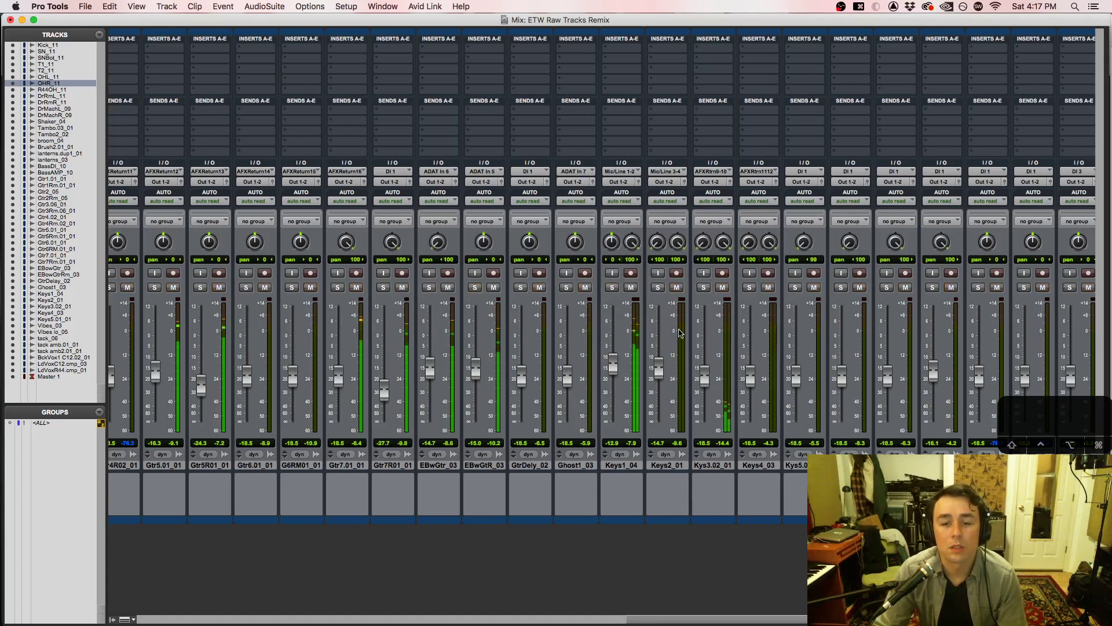
Step: Pan Shaker_04 fully left to 100 and lower its fader to -21.8 dB
left_click_drag(738, 624, 751, 623)
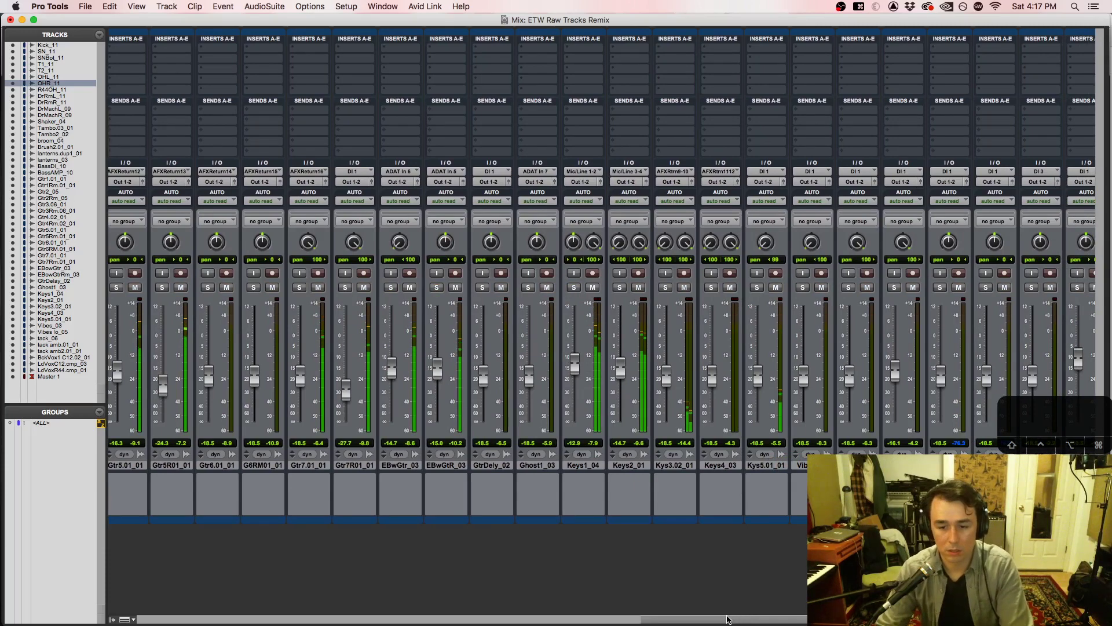
left_click_drag(735, 619, 339, 623)
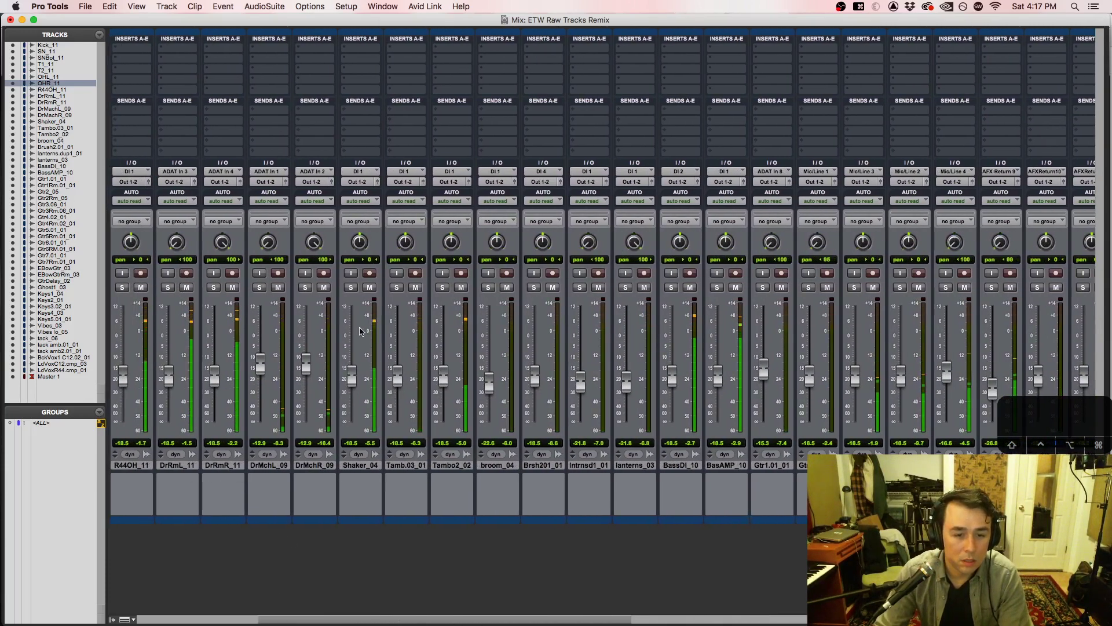
left_click_drag(359, 242, 353, 305)
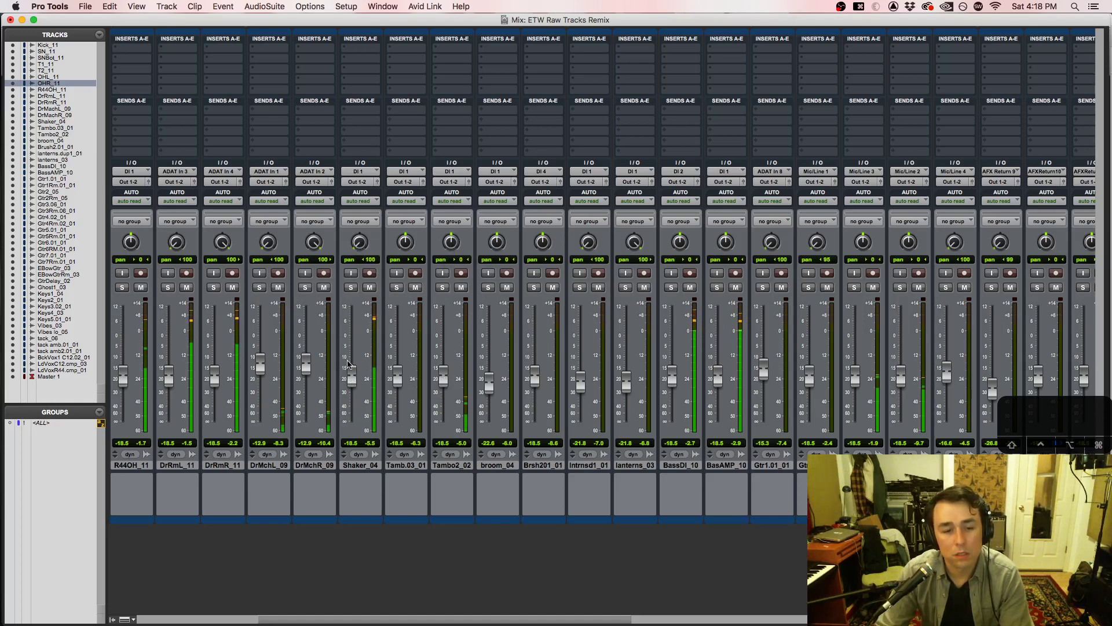
left_click_drag(348, 363, 350, 380)
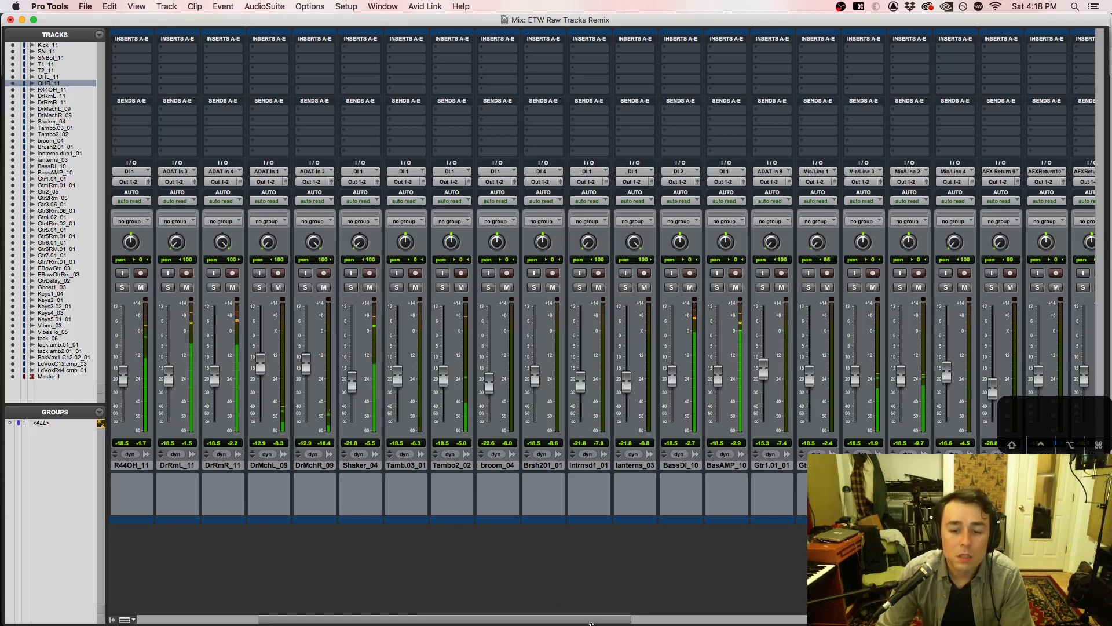
Step: Raise the drum faders for T1_11, T2_11 and SNBot_11, with T2_11 at -14.7 dB
left_click_drag(596, 622, 472, 623)
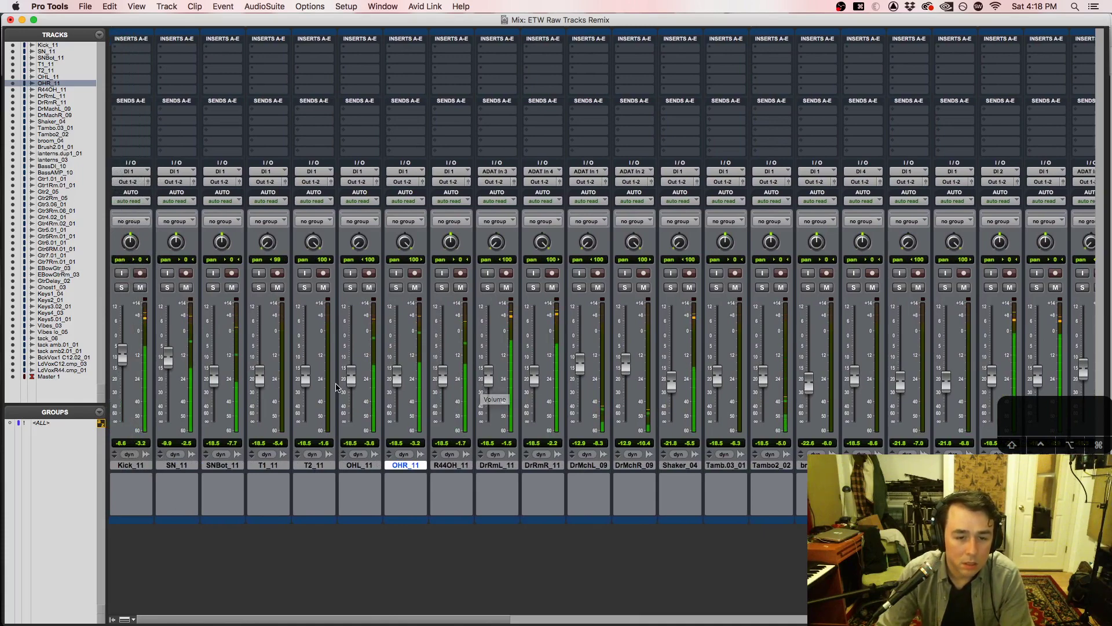
left_click_drag(259, 383, 304, 373)
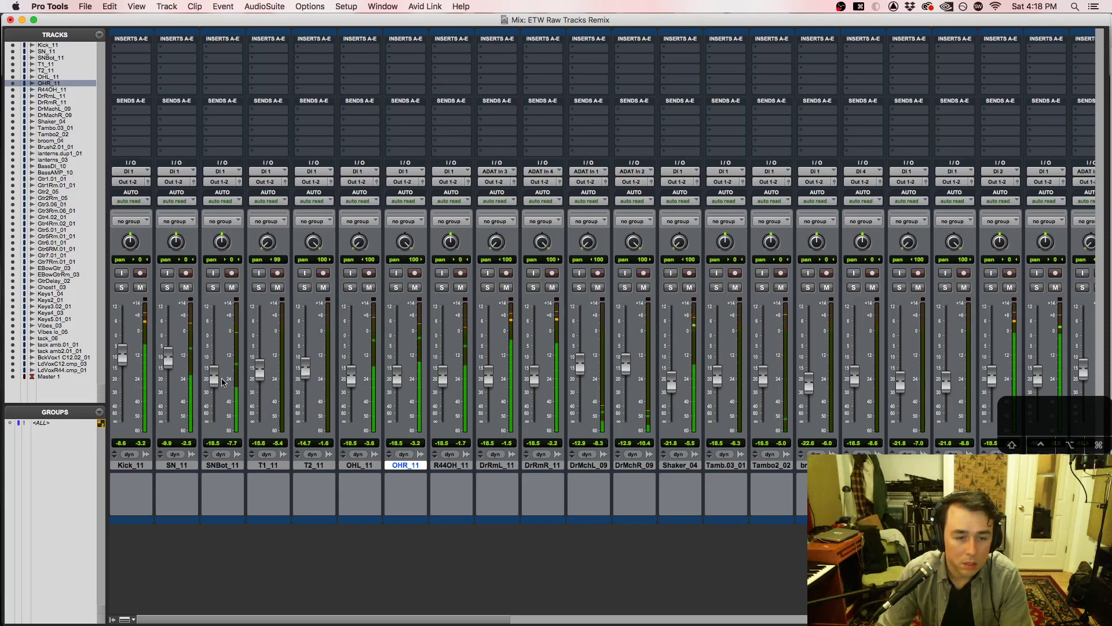
left_click_drag(223, 382, 222, 372)
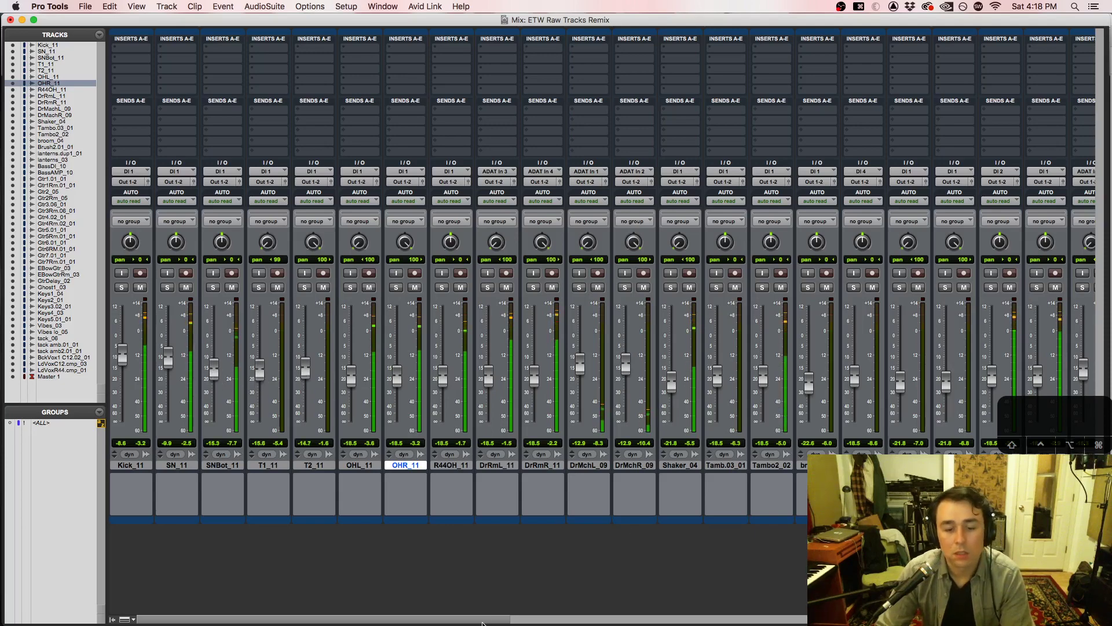
Step: Raise Vibes_03 to -16.6 dB, Vibes lo_05 to -16.1 dB and, after brief keys solo checks, Keys4_03 to -16.9 dB
left_click_drag(482, 623, 1031, 624)
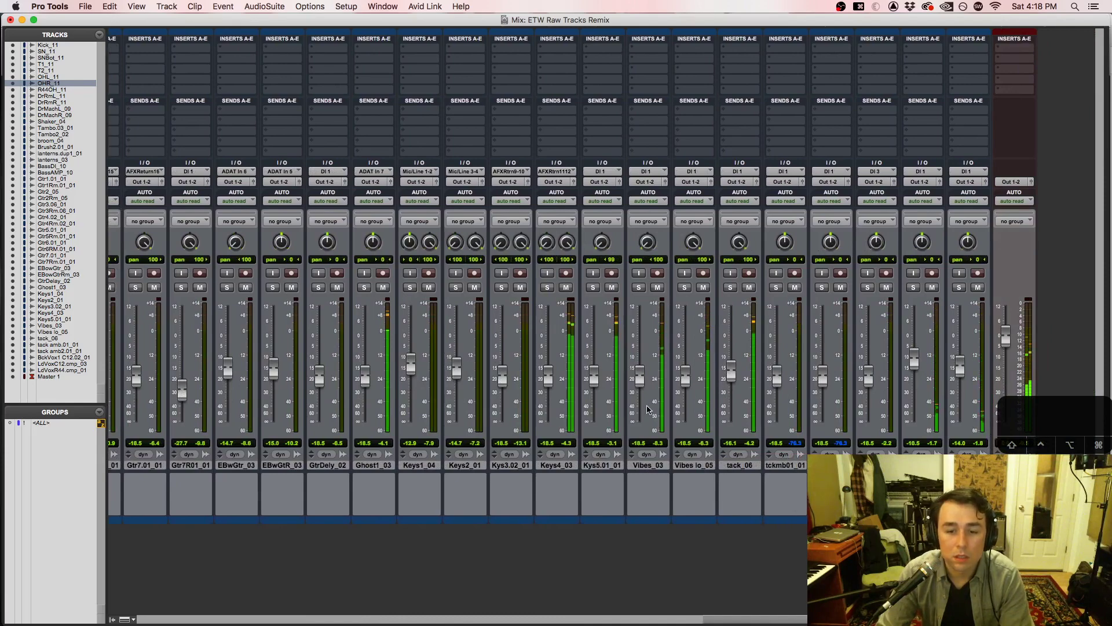
left_click_drag(639, 380, 685, 373)
left_click(501, 288)
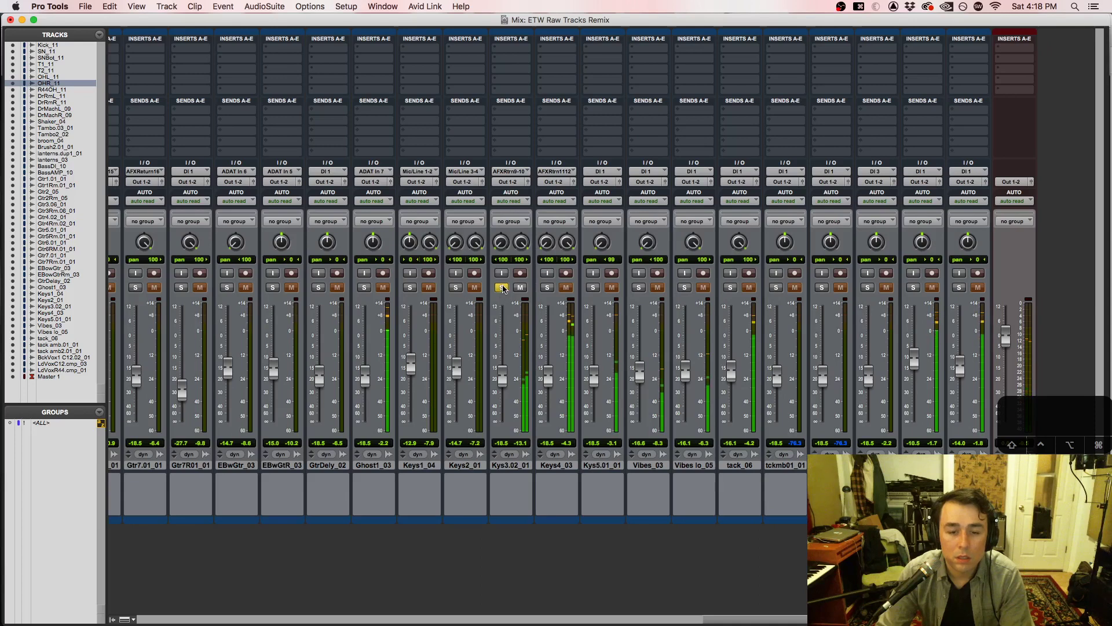
left_click(502, 289)
left_click(546, 289)
left_click(546, 289)
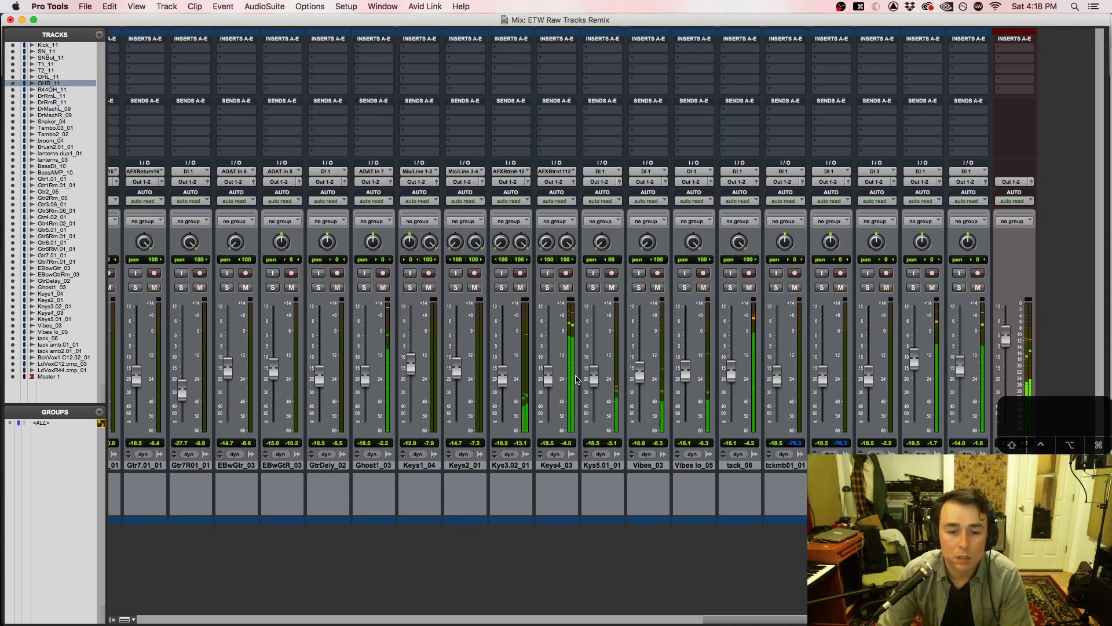
left_click_drag(551, 381, 551, 376)
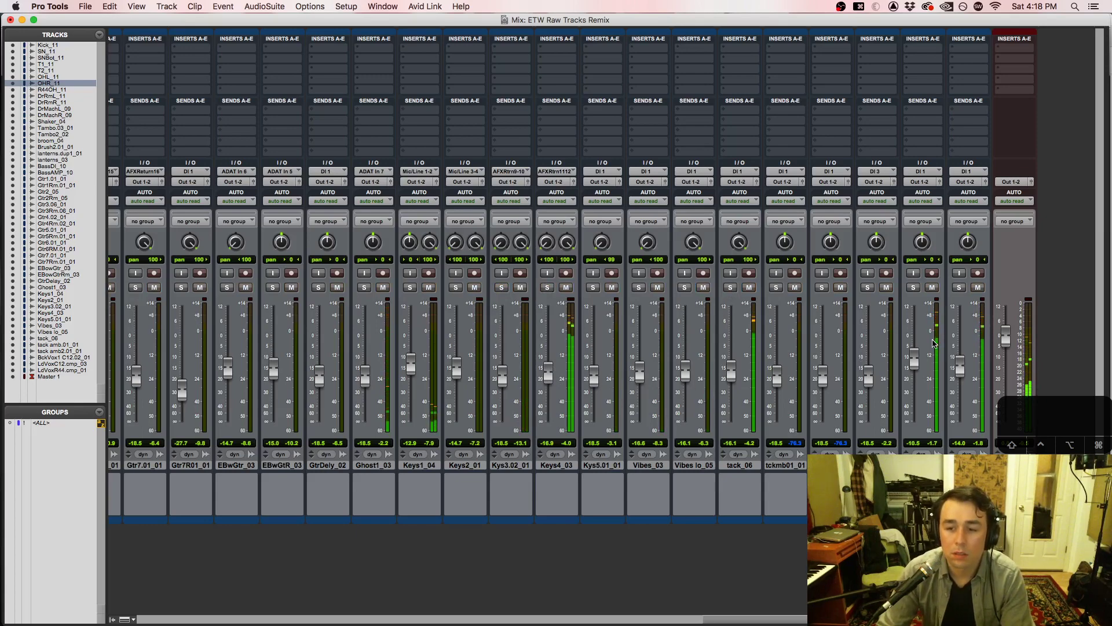
Step: Find the BckVox1 C12.02 phrases on the timeline, place the cursor at 3:10.960 near the first one, and return to the mixer
key("super+equal")
scroll(498, 463, "down", 4)
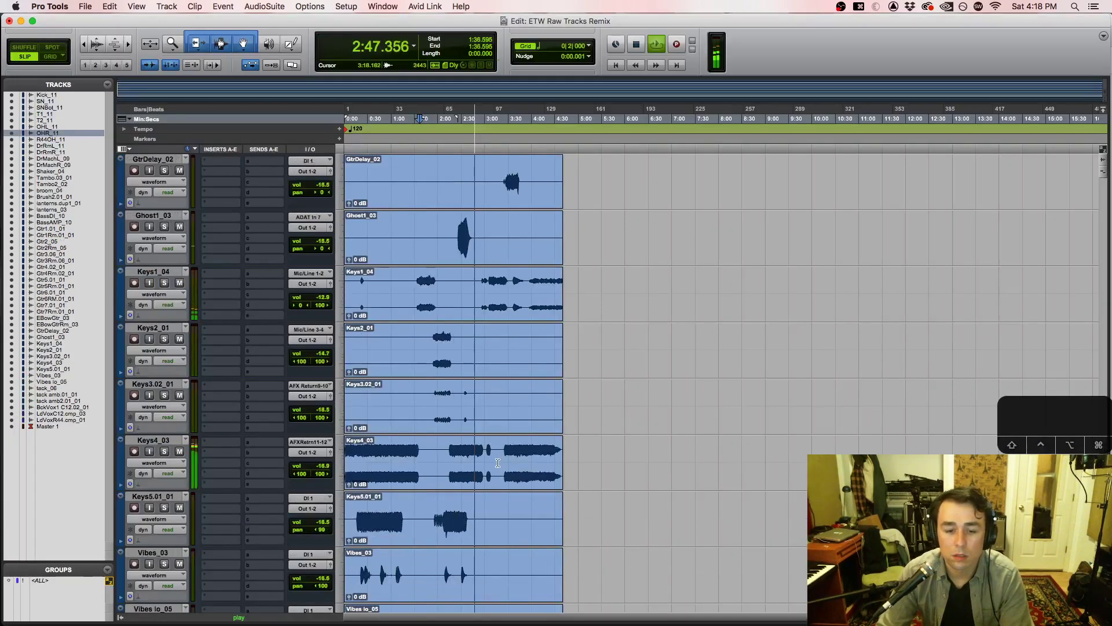
scroll(497, 463, "down", 7)
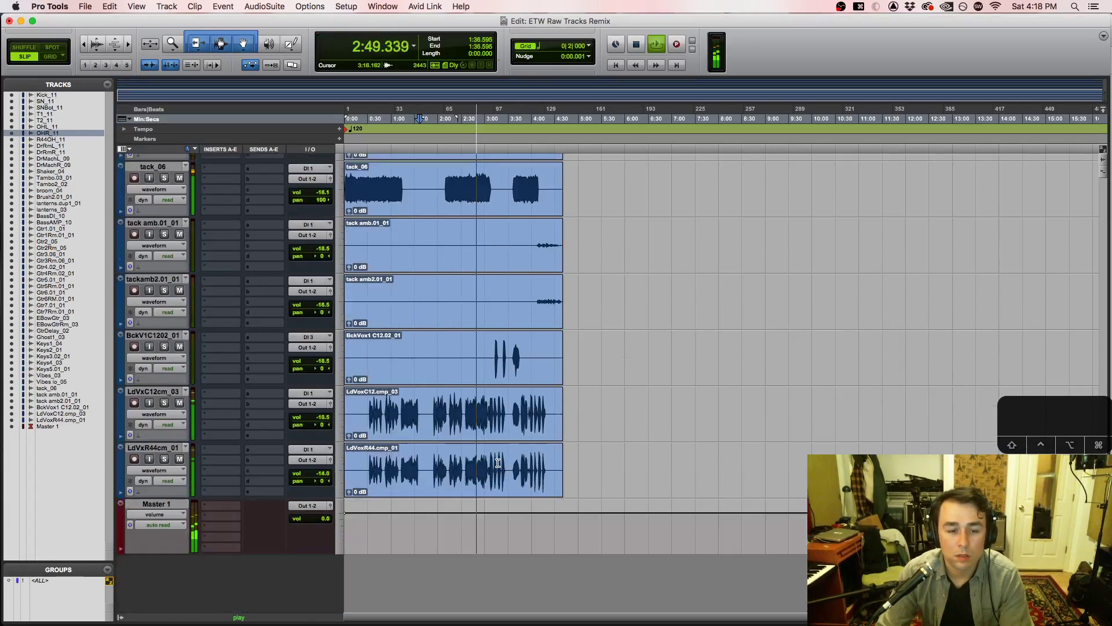
left_click(500, 343)
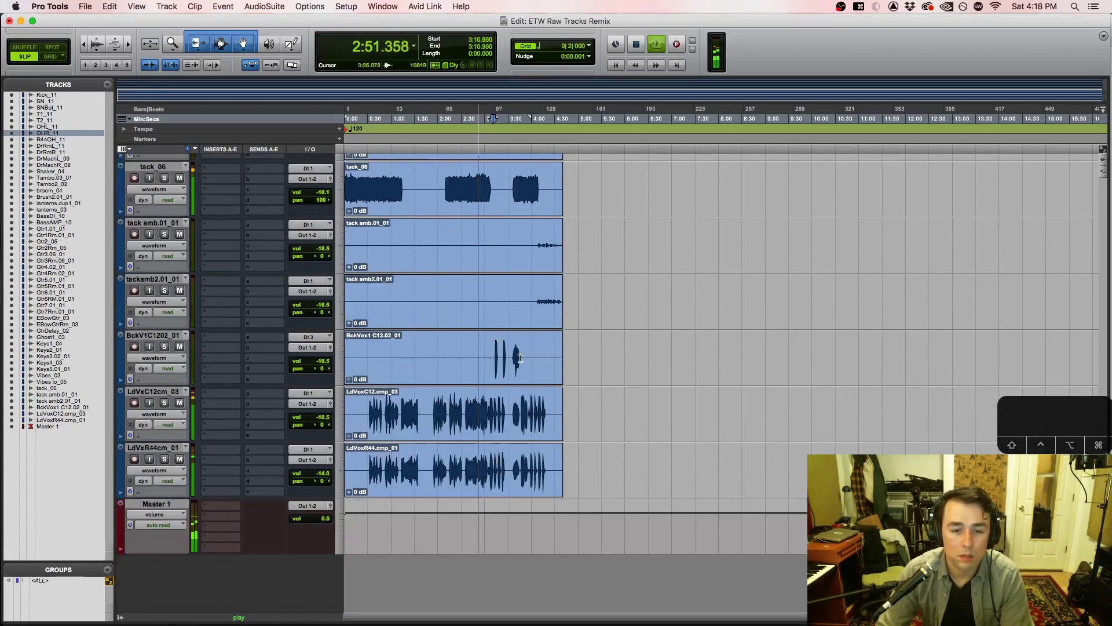
scroll(603, 439, "up", 3)
key("super+equal")
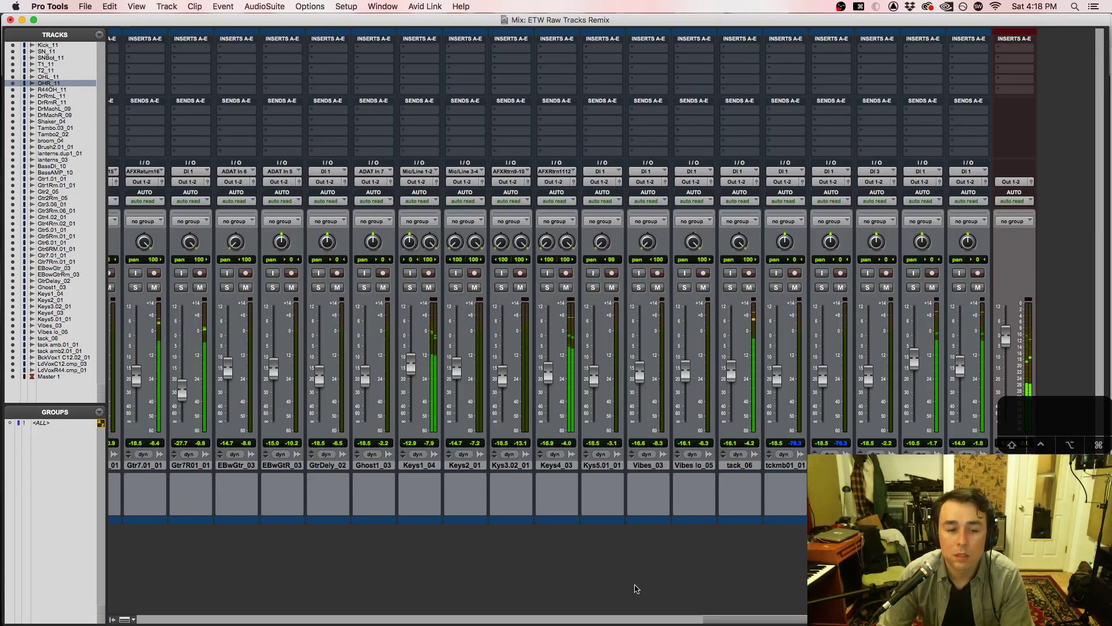
Step: Check the guitar and bass levels during playback and raise the backing vocal BckV1C1202_01 to -9.4 dB
scroll(712, 621, "left", 2)
scroll(711, 621, "left", 5)
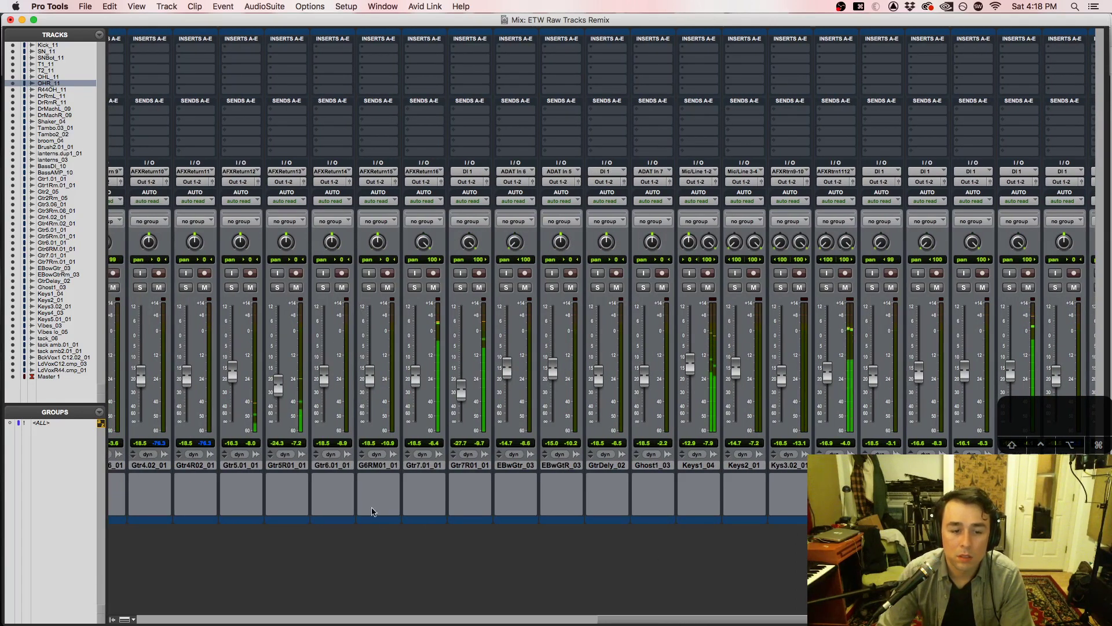
left_click_drag(619, 616, 490, 622)
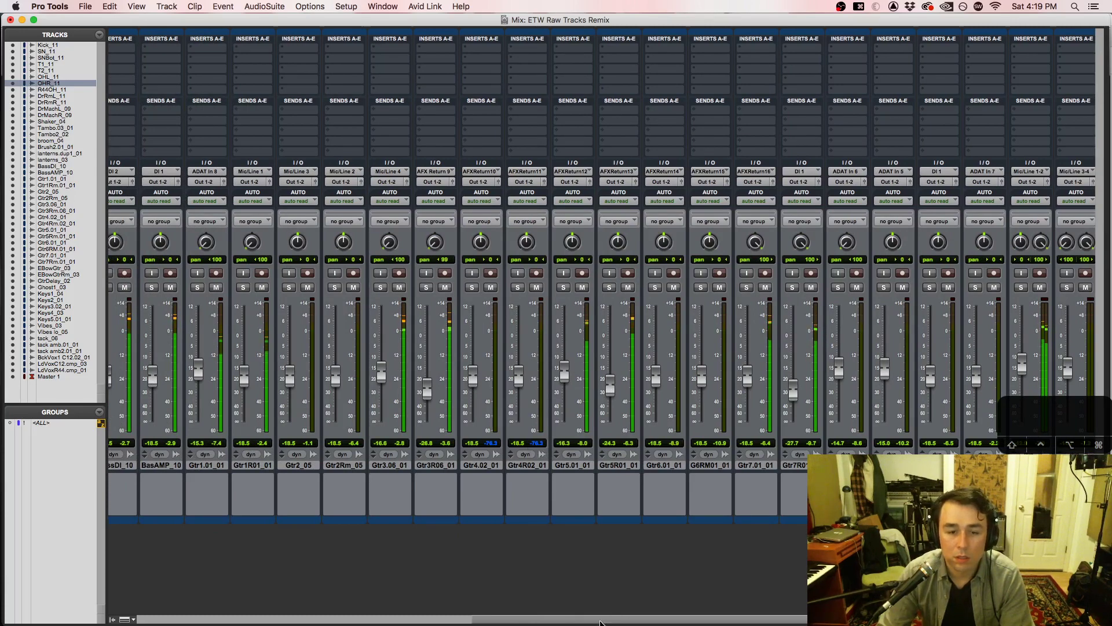
left_click_drag(601, 621, 832, 620)
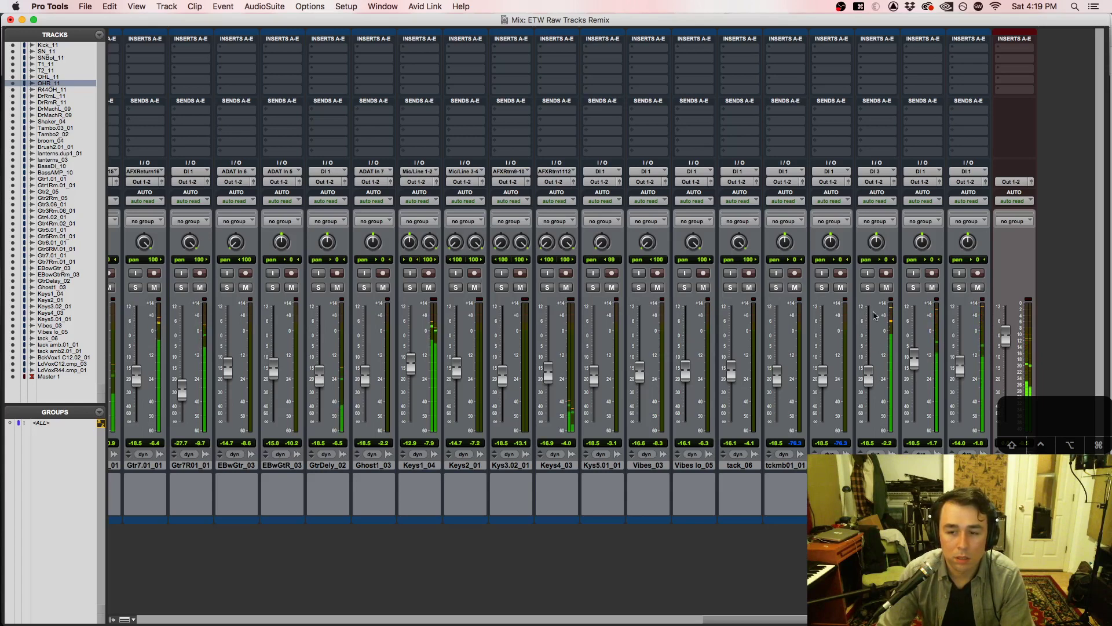
left_click_drag(870, 387, 868, 363)
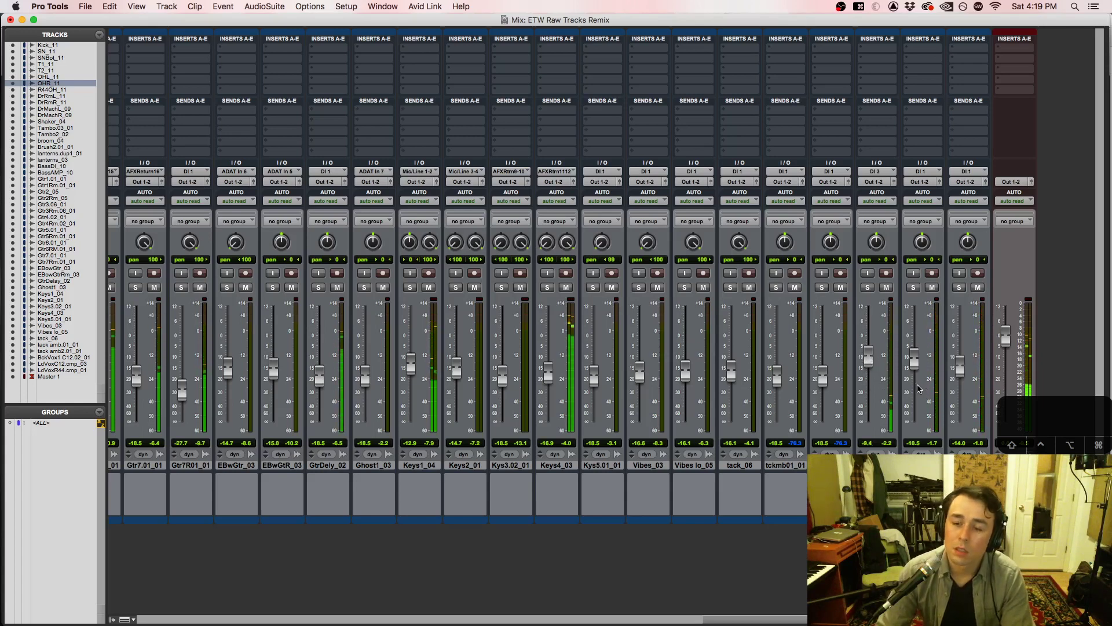
Step: Zoom in on the vocal clips in the timeline and start playback at 3:37.013, just before the last BckVox1 C12.02 phrase
key("super+equal")
scroll(440, 472, "down", 5)
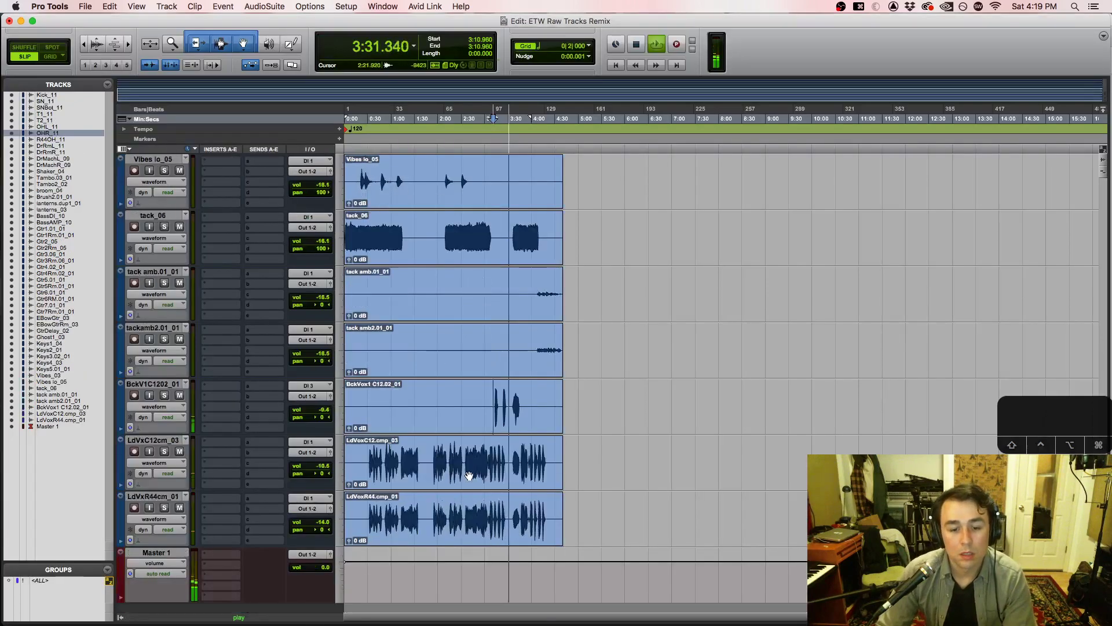
key("super+bracketright")
key("super+bracketright")
key("super+bracketright")
key("super+bracketright")
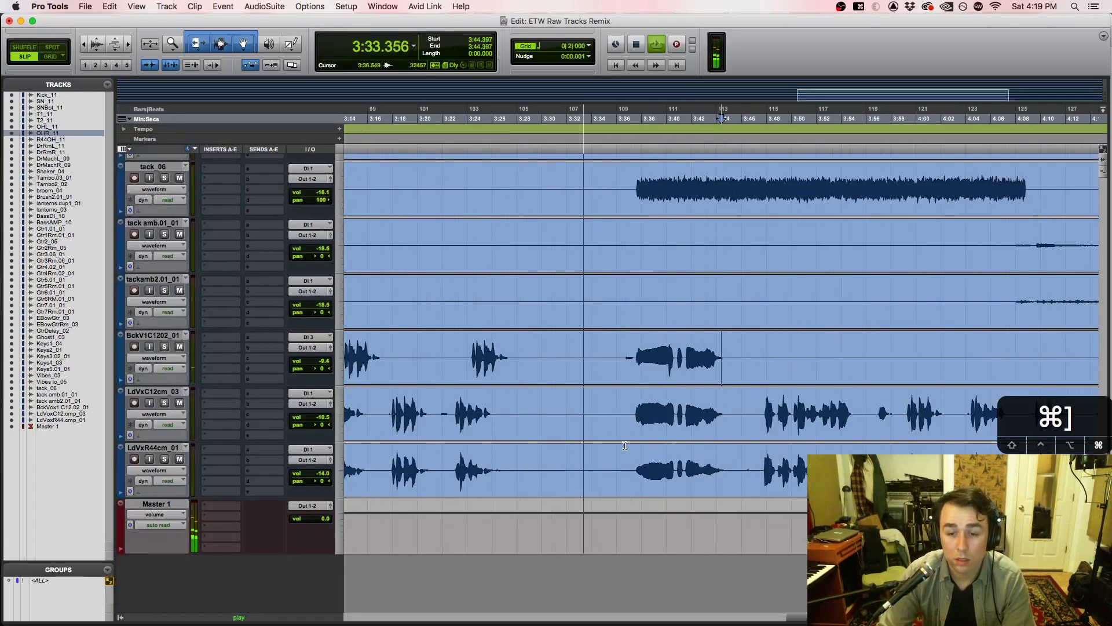
left_click(629, 342)
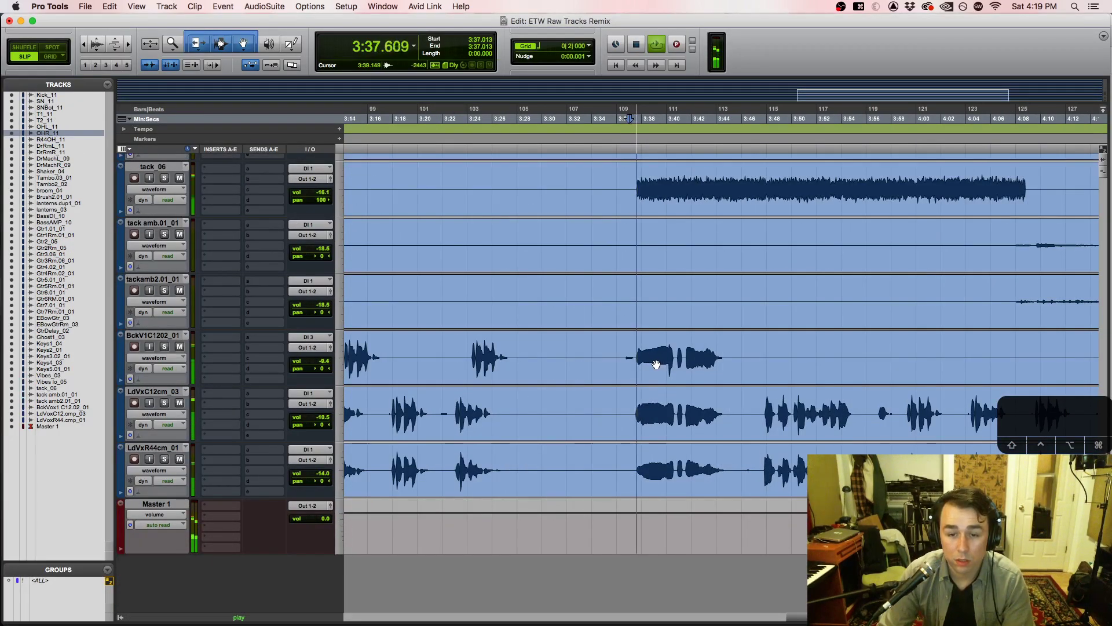
Step: While the song plays, raise Keys4_03 to -14.7 dB and briefly solo-check Keys4_03 and Keys1_04
key("super+equal")
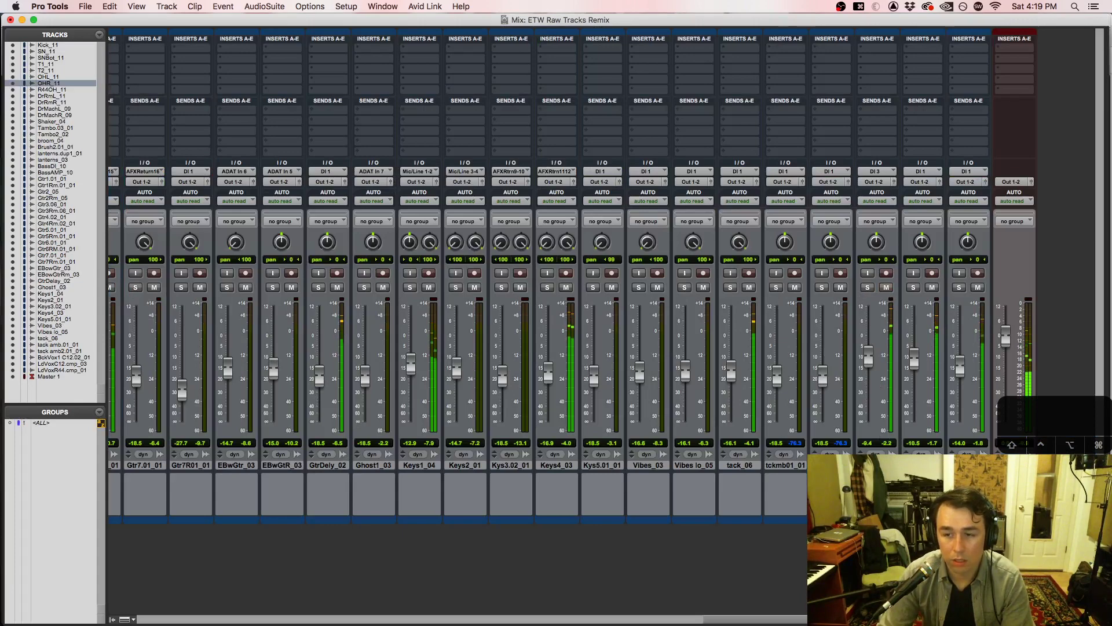
key("super+equal")
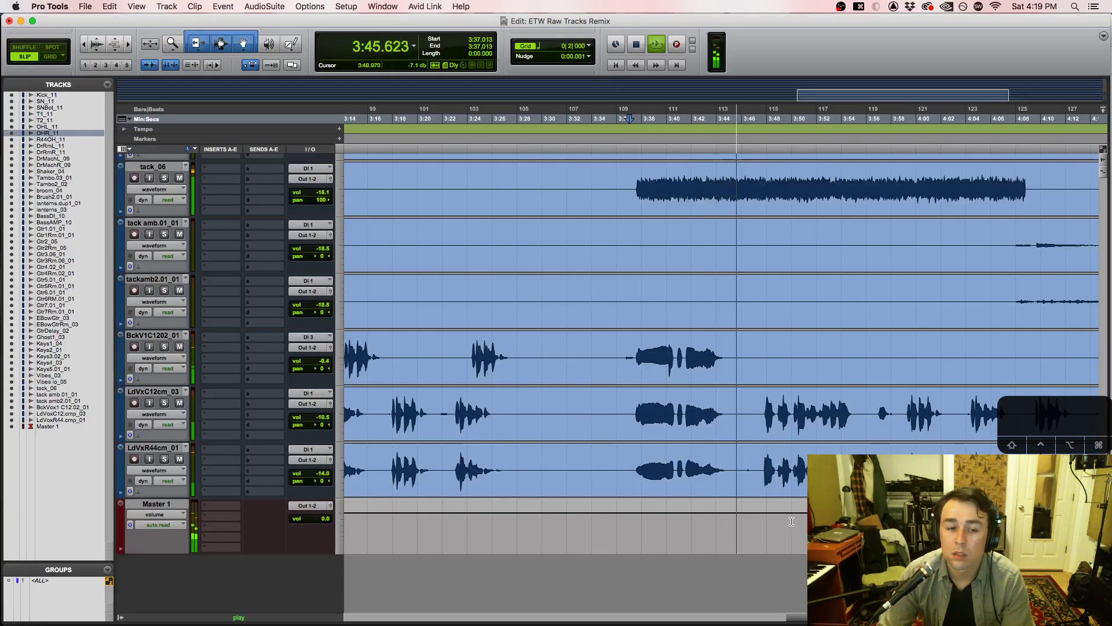
key("super+bracketleft")
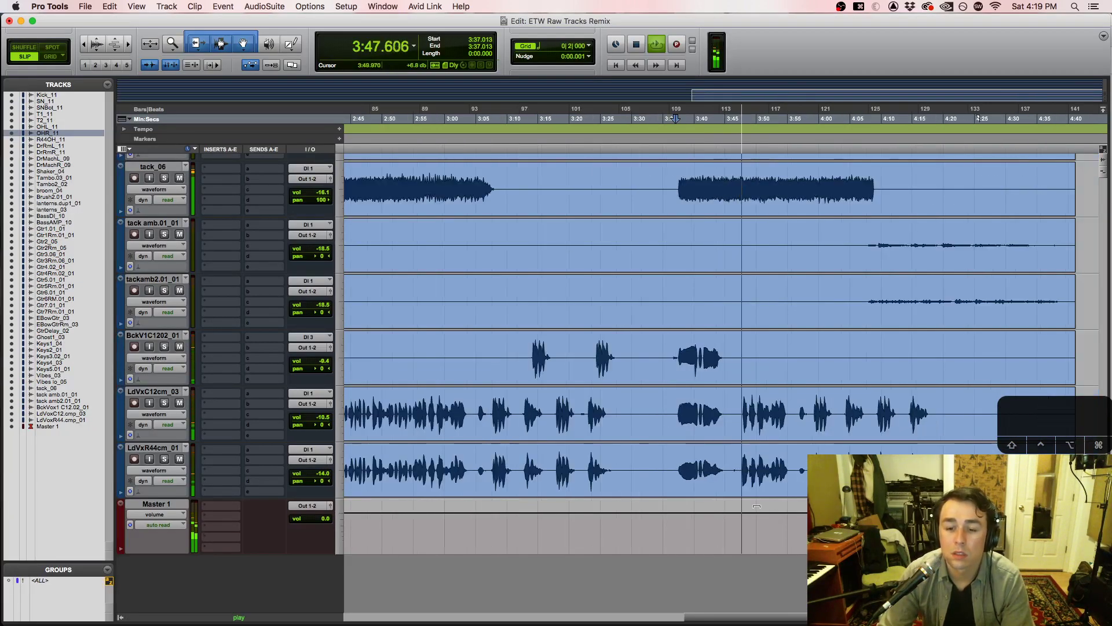
key("super+equal")
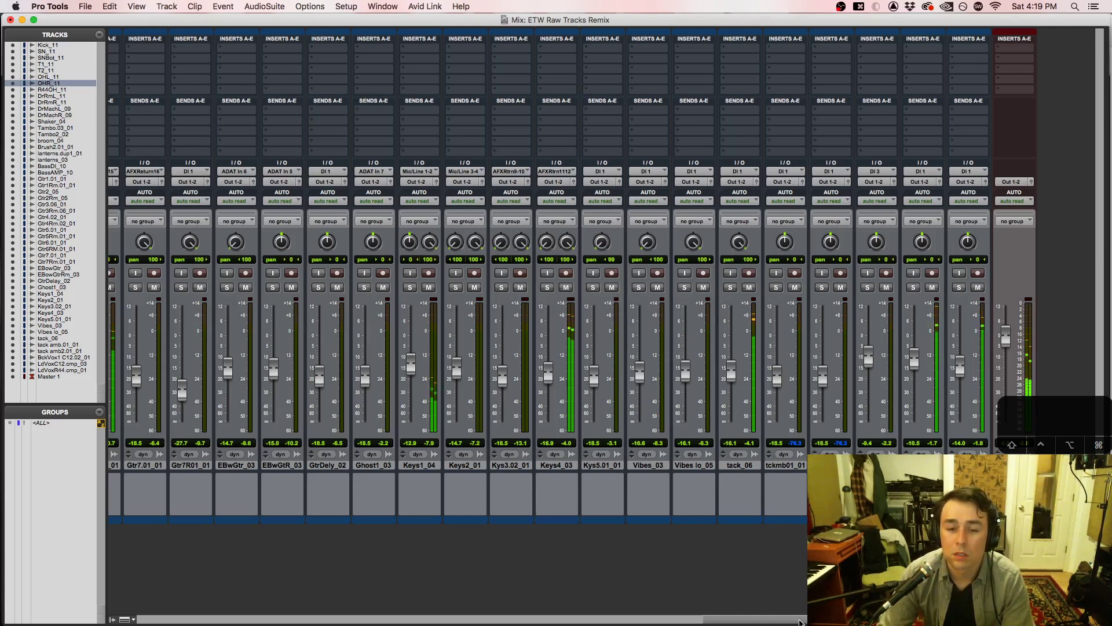
left_click_drag(549, 378, 549, 371)
left_click(547, 288)
left_click(547, 288)
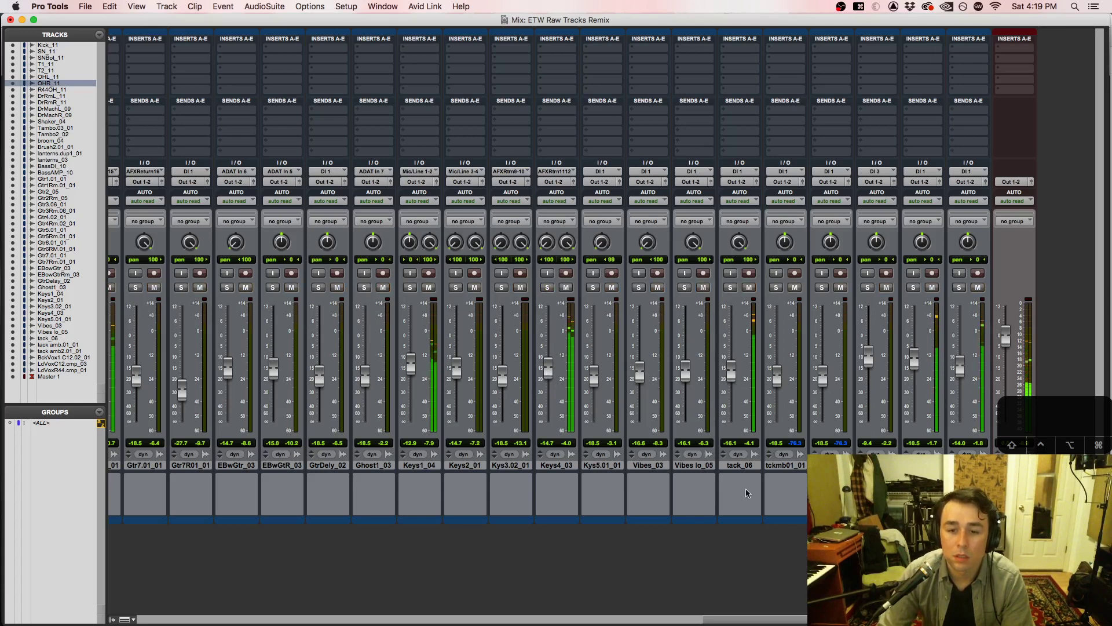
left_click(413, 288)
left_click(413, 288)
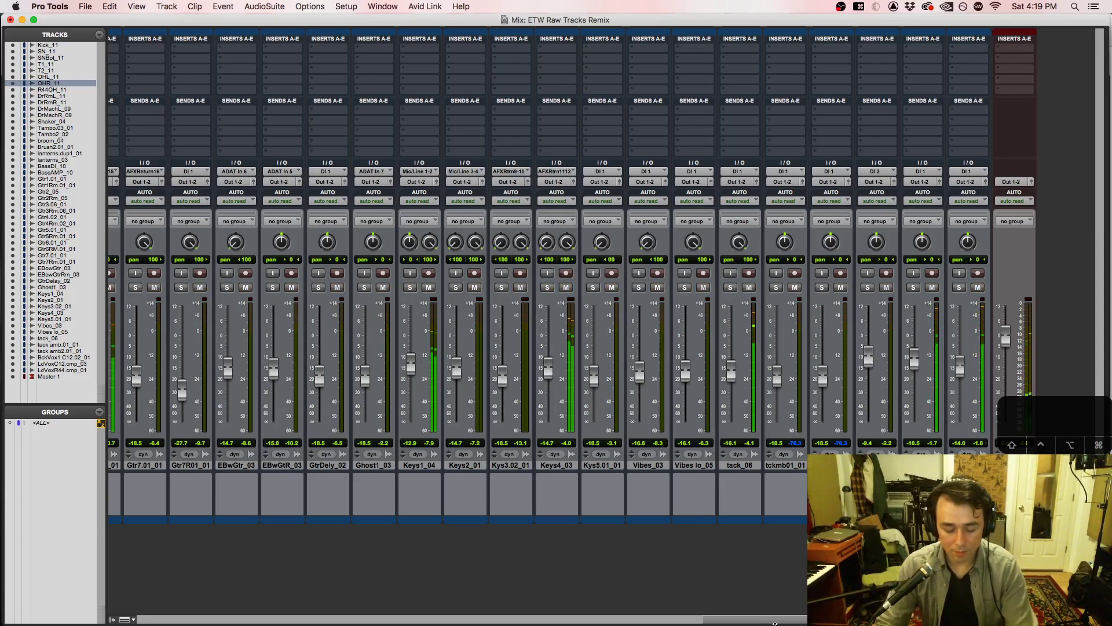
Step: Review the percussion, bass and guitar channels in the mixer, and return to the keys and vocal channels
key("super+equal")
key("super+equal")
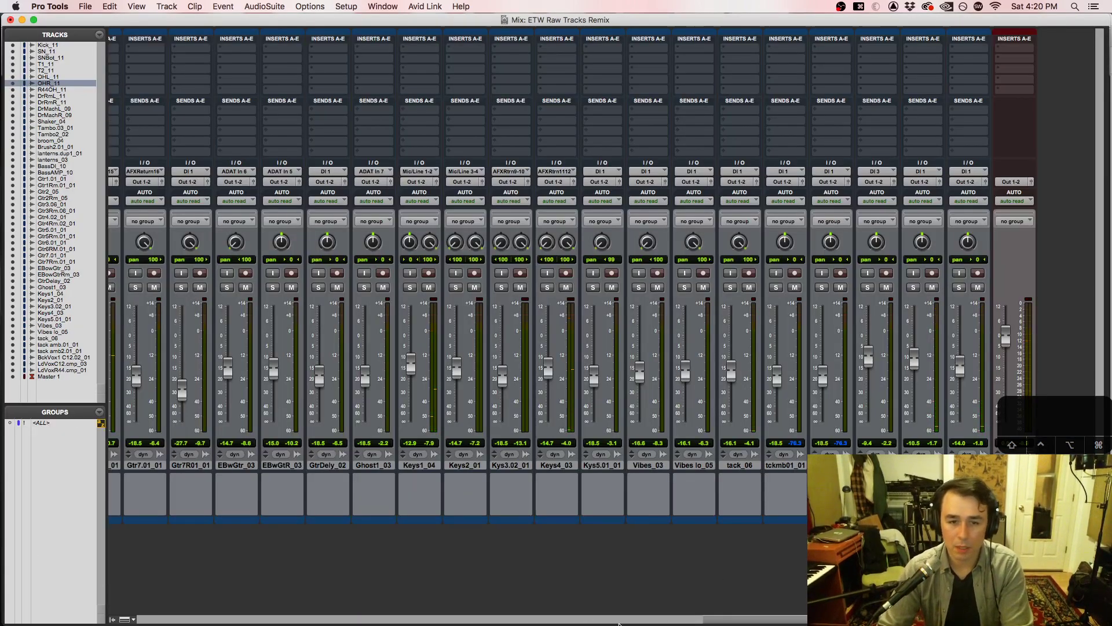
left_click_drag(718, 621, 407, 623)
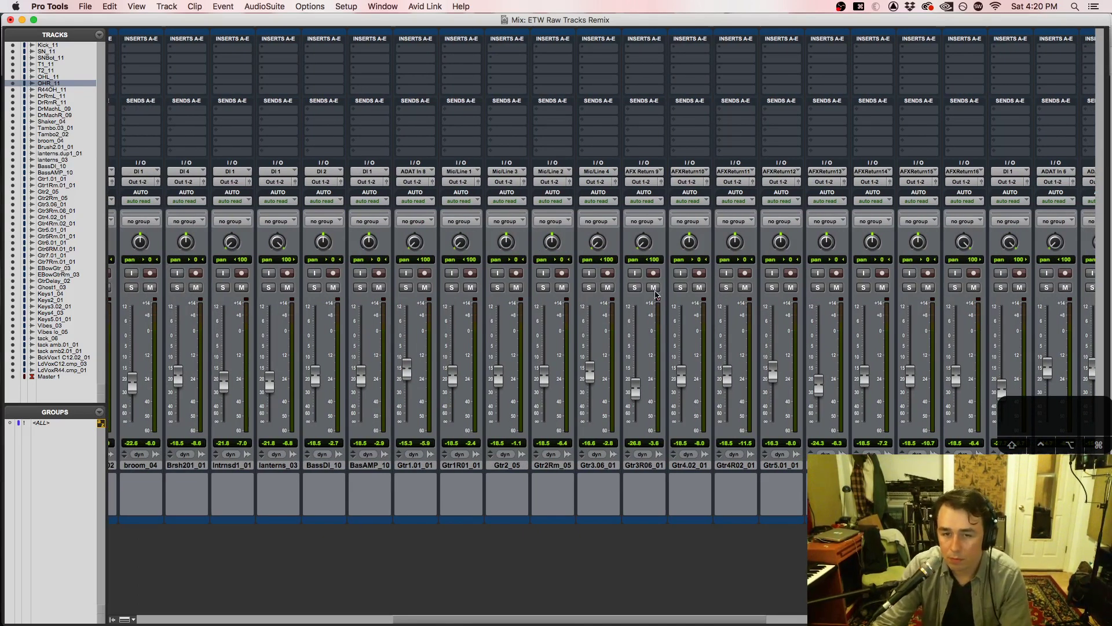
left_click_drag(673, 622, 983, 622)
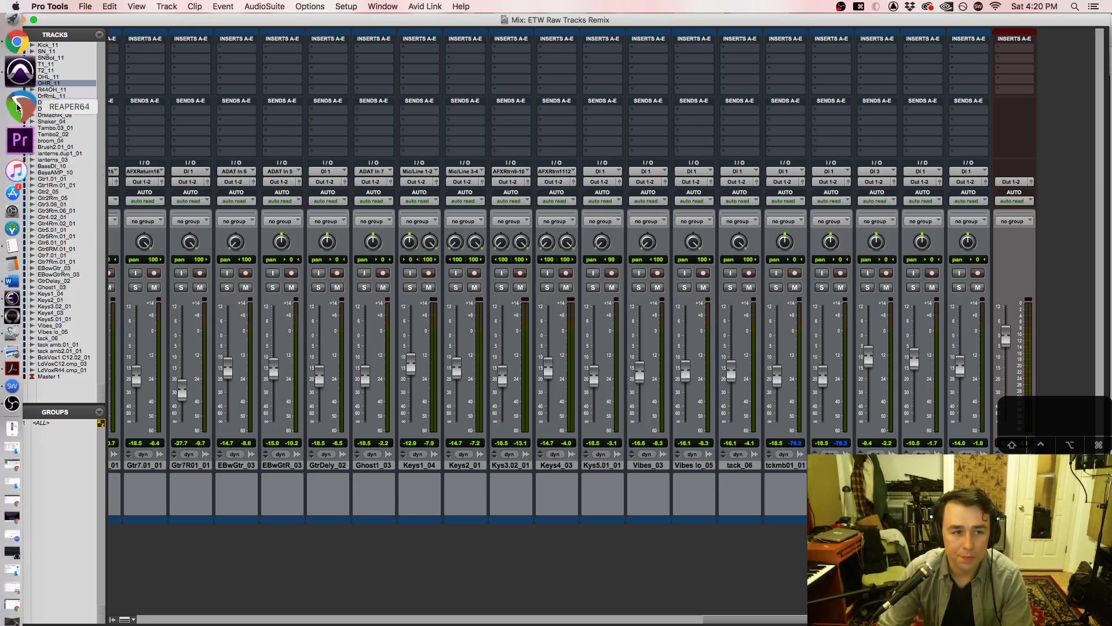
left_click(22, 73)
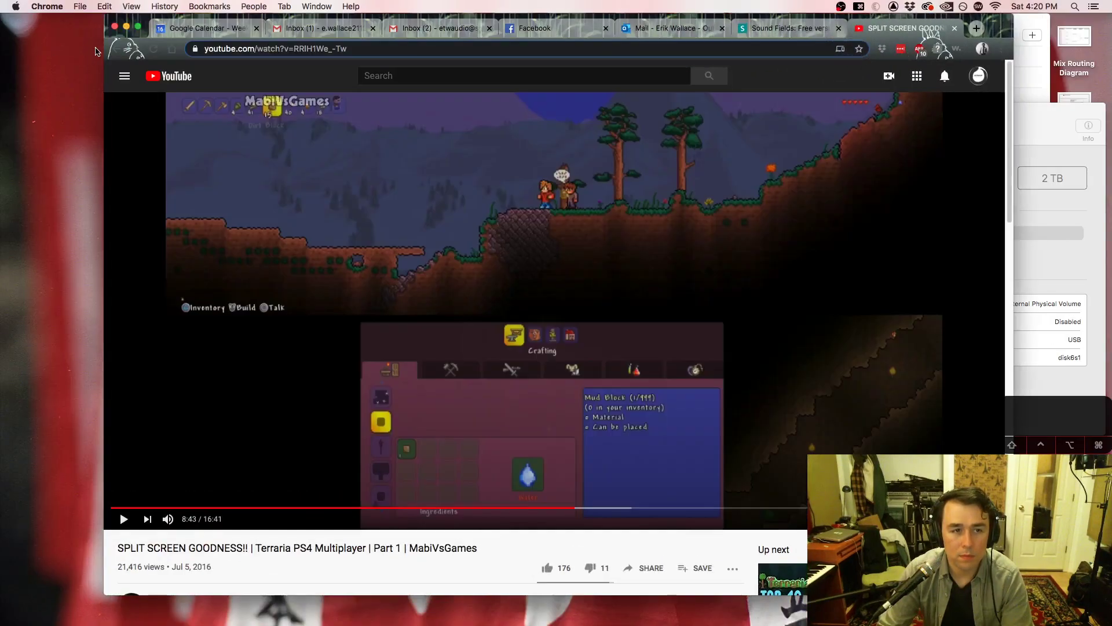
left_click(127, 27)
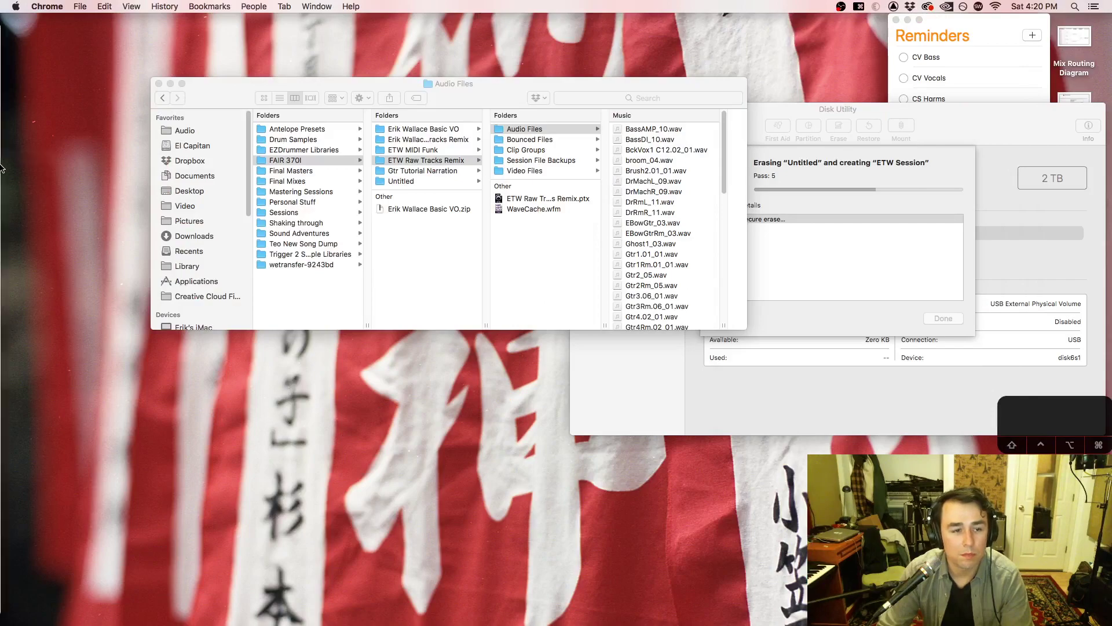
mouse_move(2, 323)
left_click(14, 401)
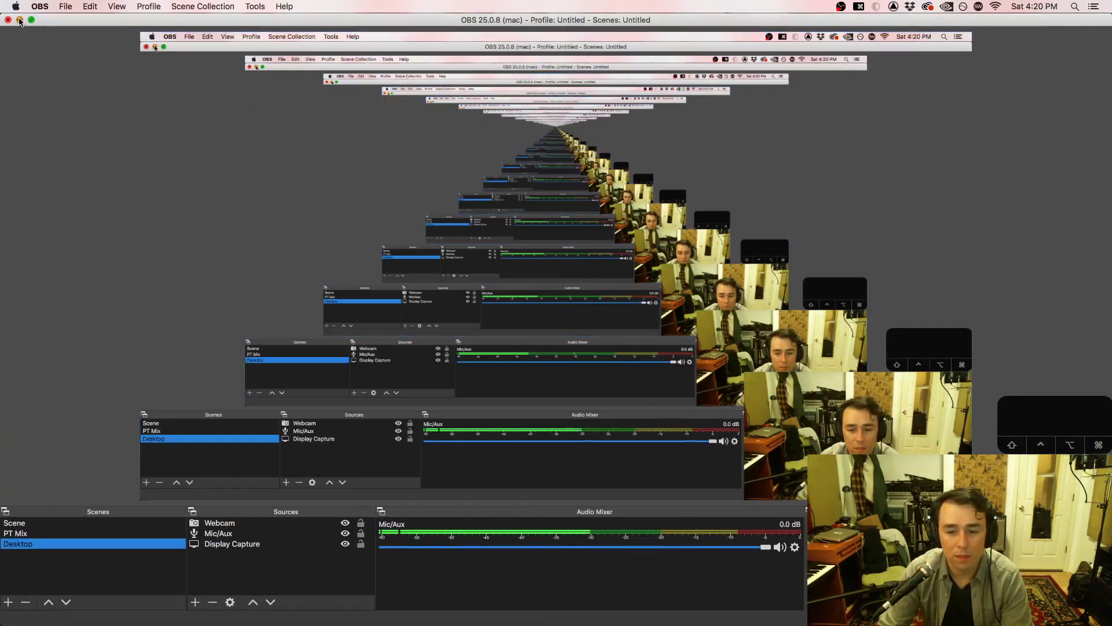
left_click(20, 21)
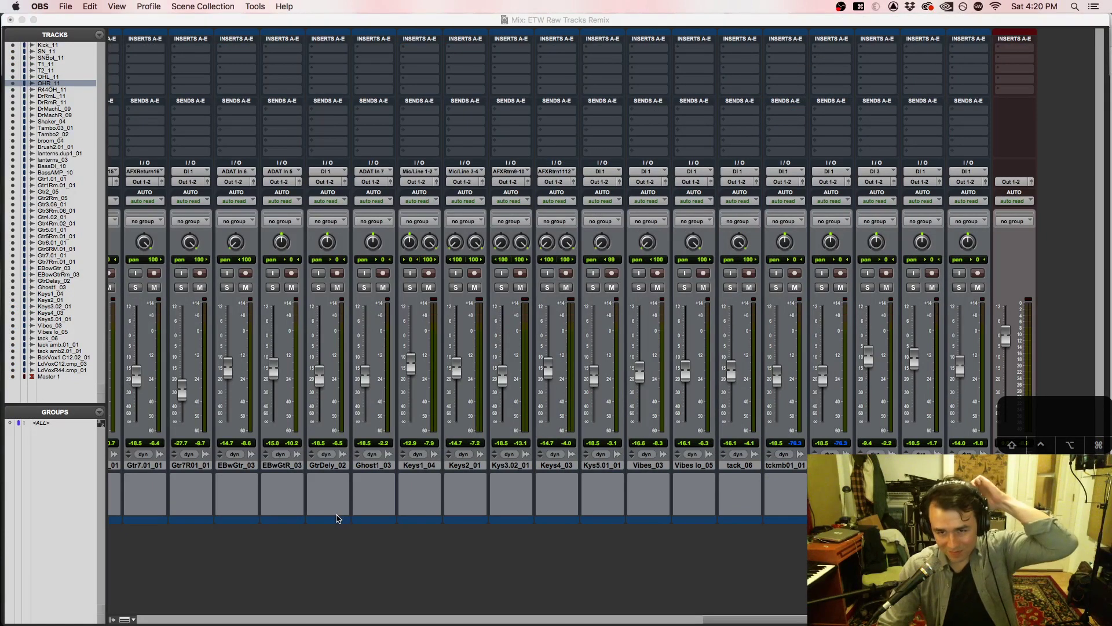
Step: Switch to the Mix Roadmap PDF in Acrobat, review the Familiarization & Track Prep steps on faders, panning, gain and separating audio, and return to Pro Tools
mouse_move(12, 445)
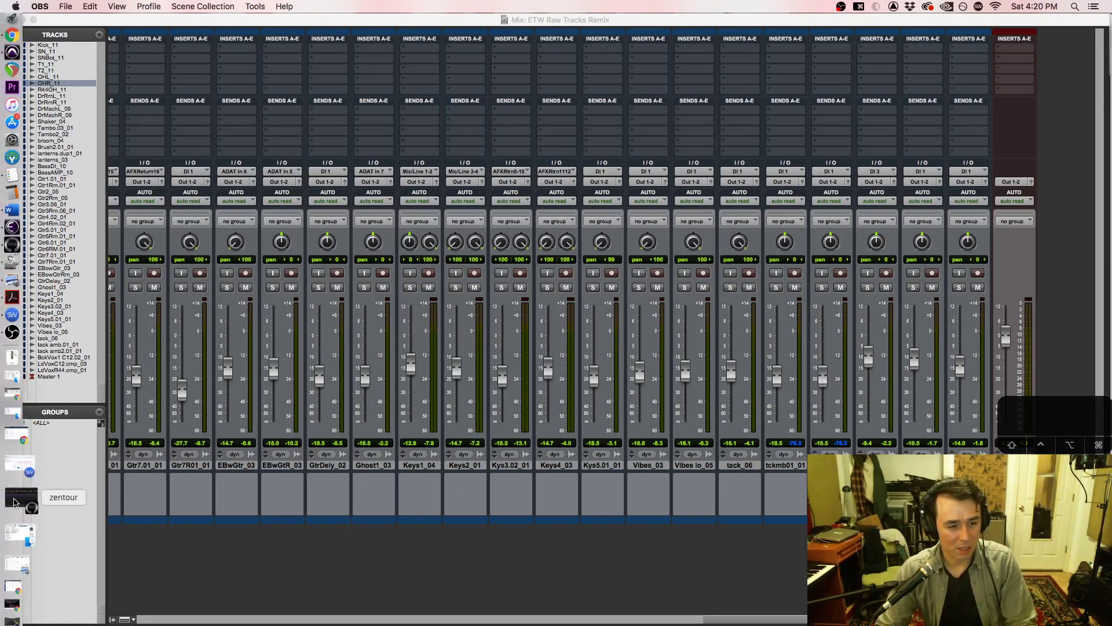
left_click(18, 336)
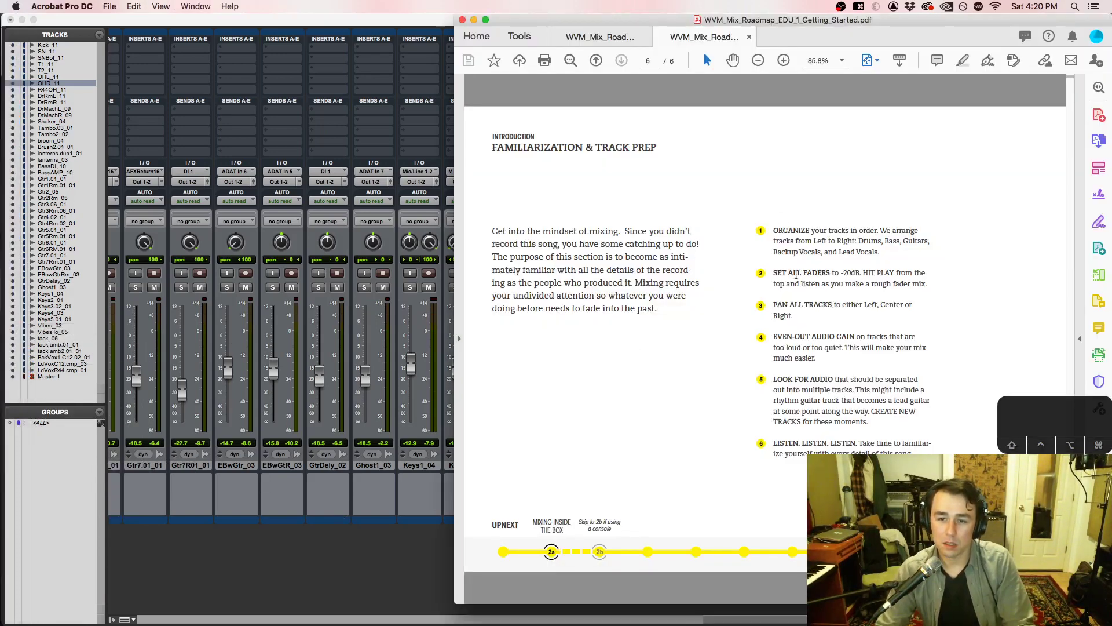
triple_click(789, 271)
left_click_drag(835, 305, 774, 306)
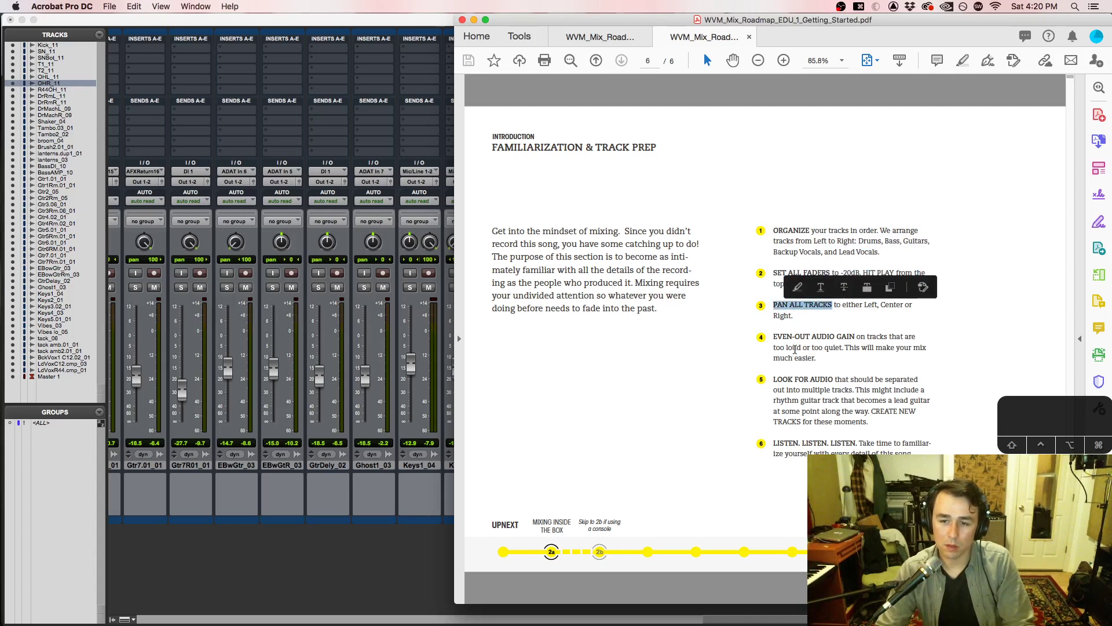
left_click(795, 349)
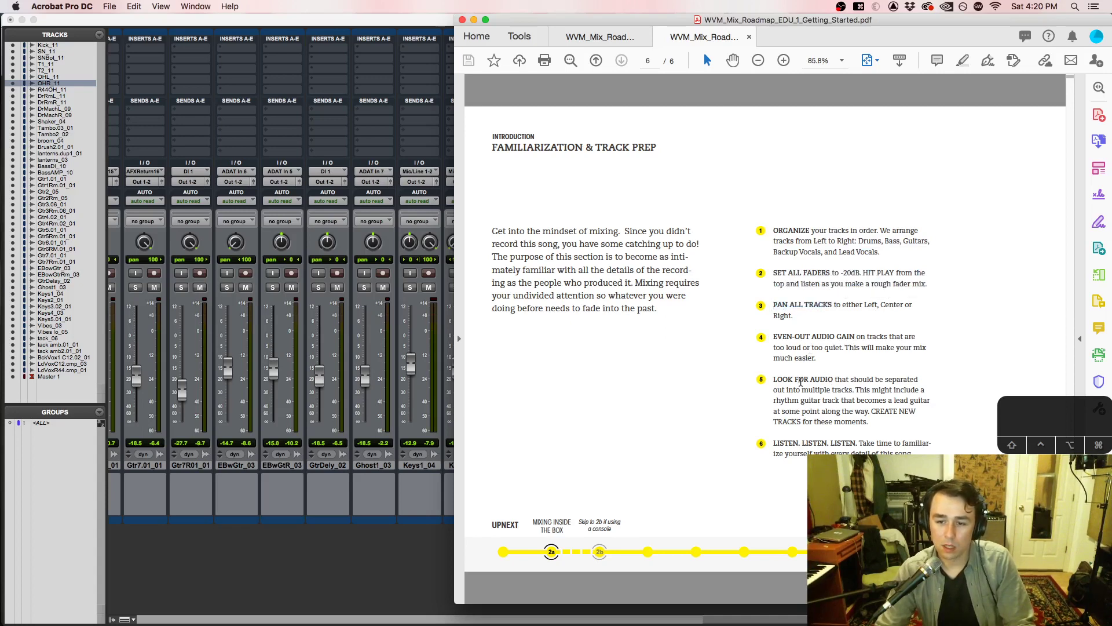
triple_click(781, 384)
left_click(832, 384)
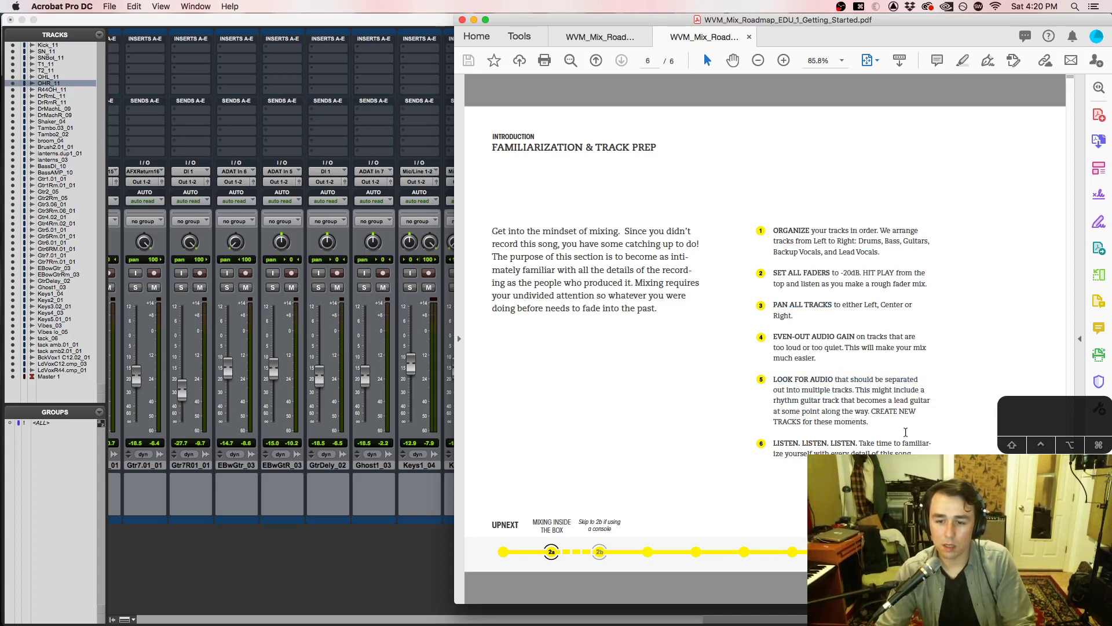
key("super+Tab")
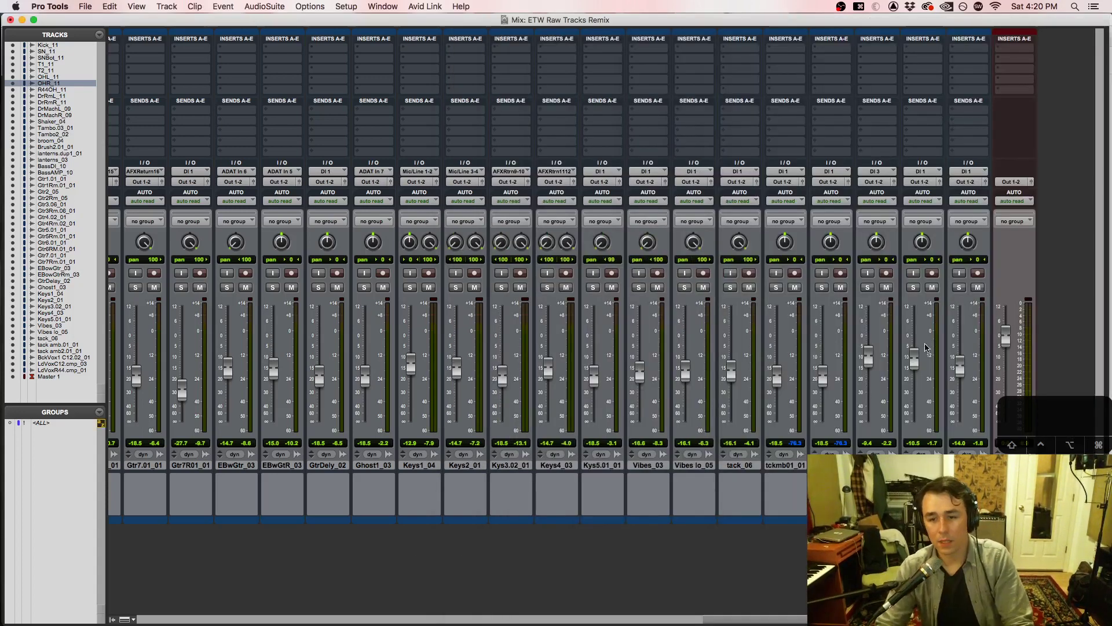
Step: Switch to the FAIR 370I course page in Chrome, review the Raw tracks remix (rough draft) assignment instructions through compression, and return to Pro Tools
mouse_move(3, 359)
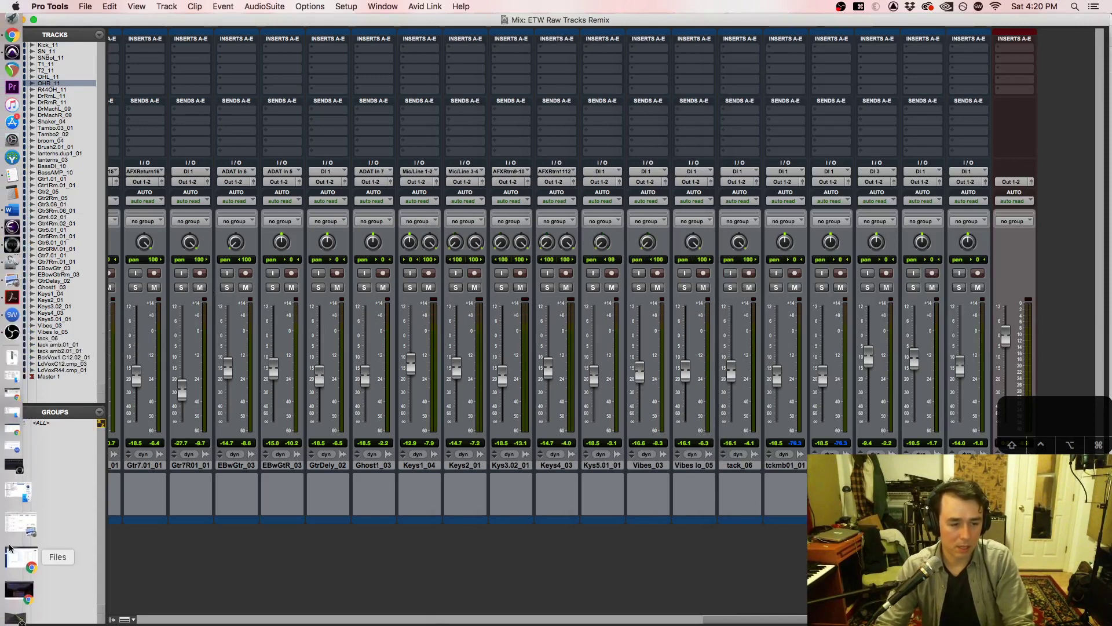
left_click(11, 553)
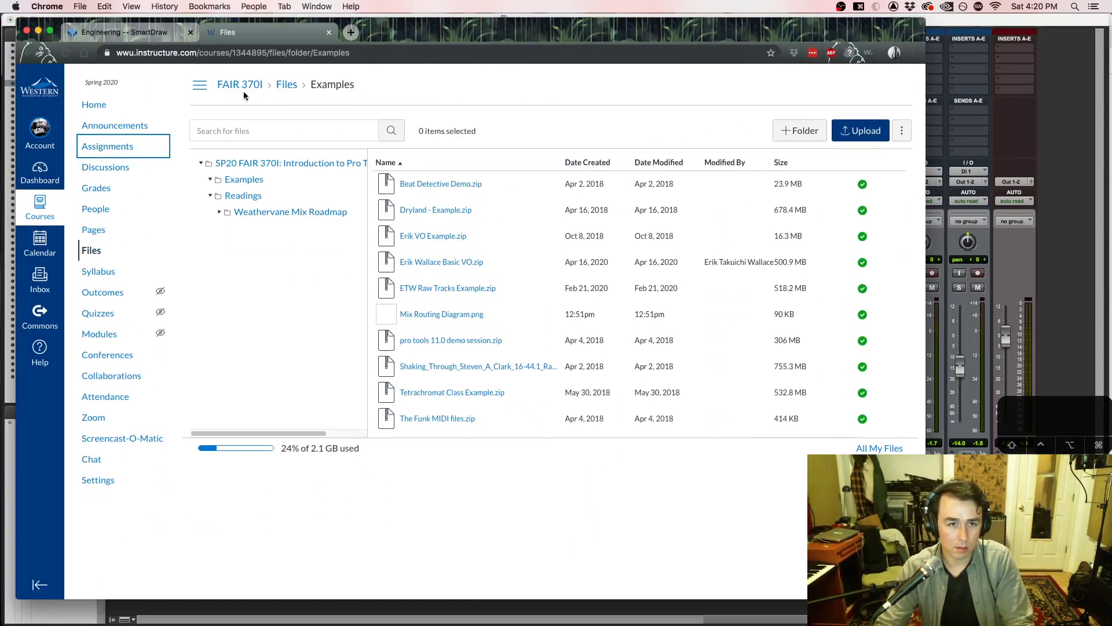
left_click(107, 146)
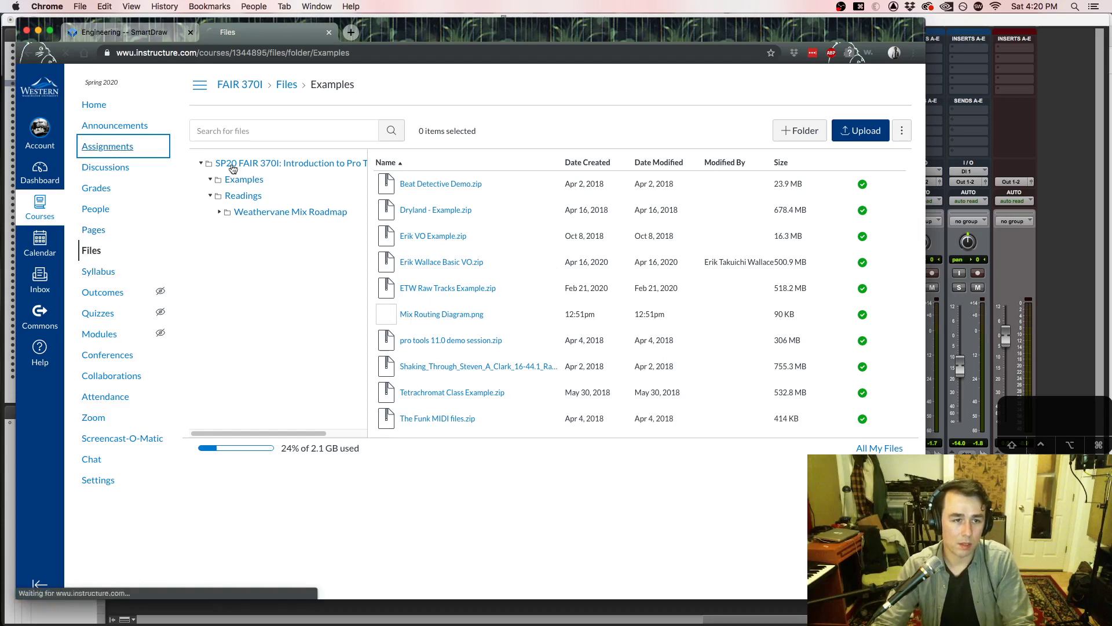
scroll(701, 336, "down", 15)
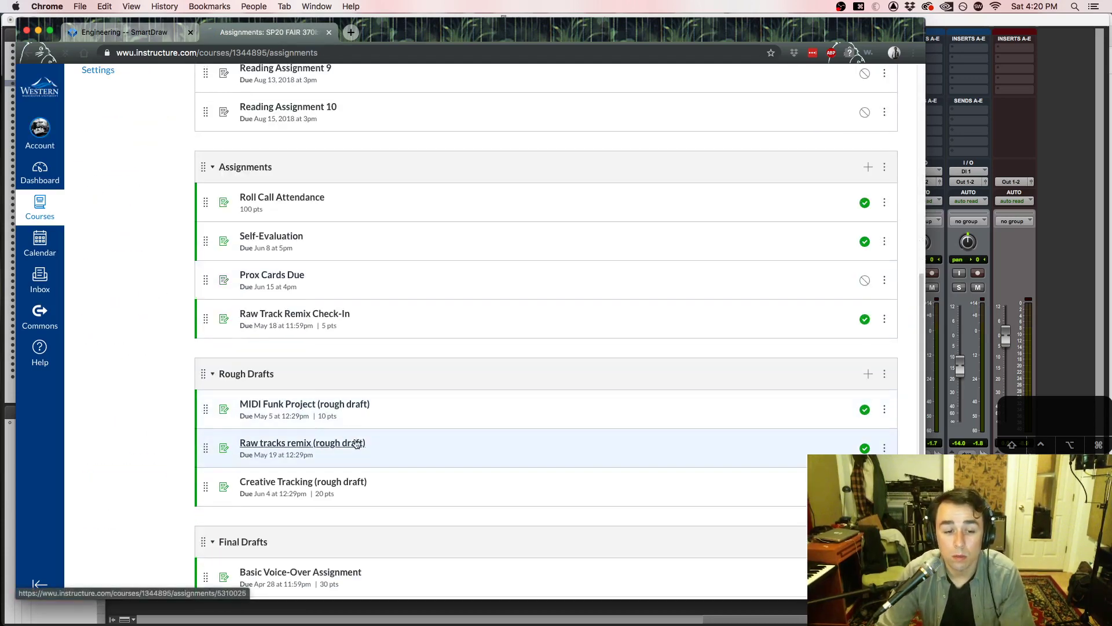
left_click(355, 444)
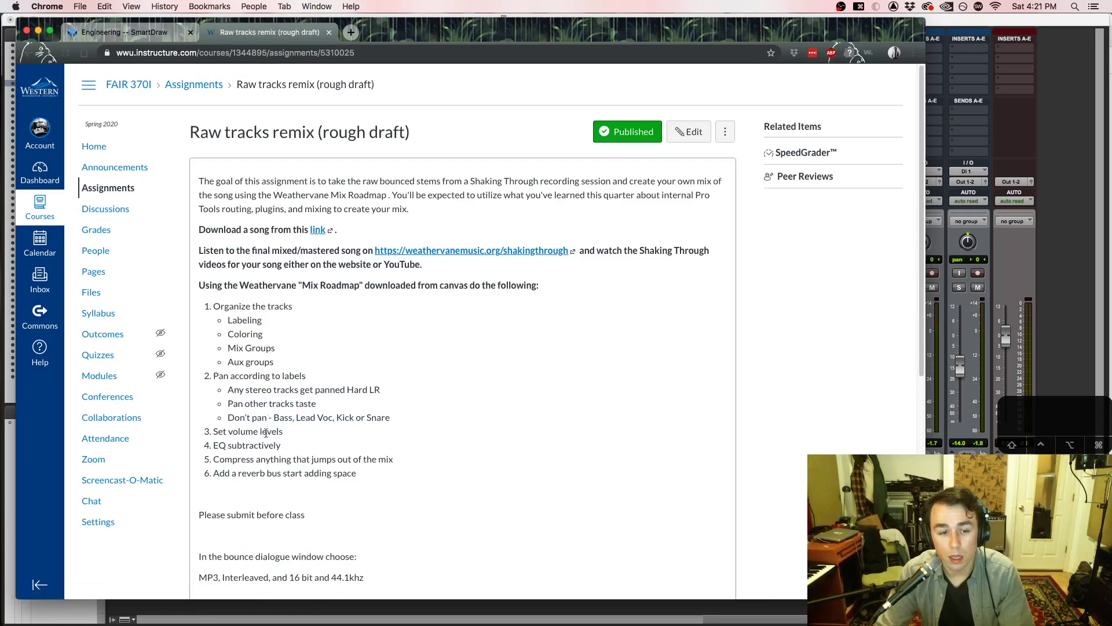
left_click_drag(415, 463, 171, 460)
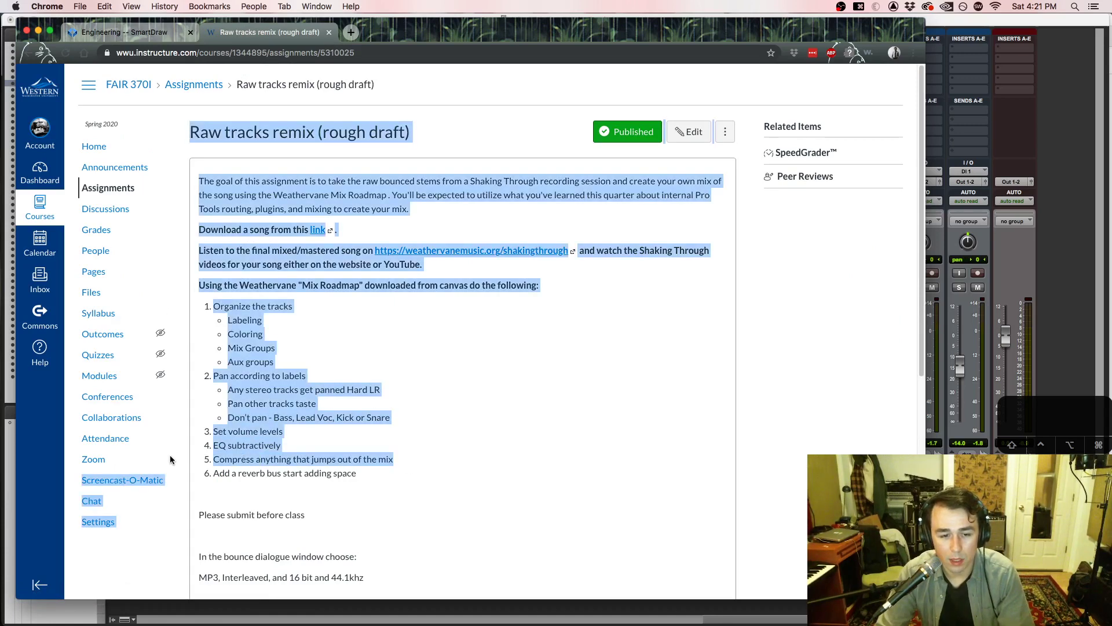
left_click(426, 465)
key("super+Tab")
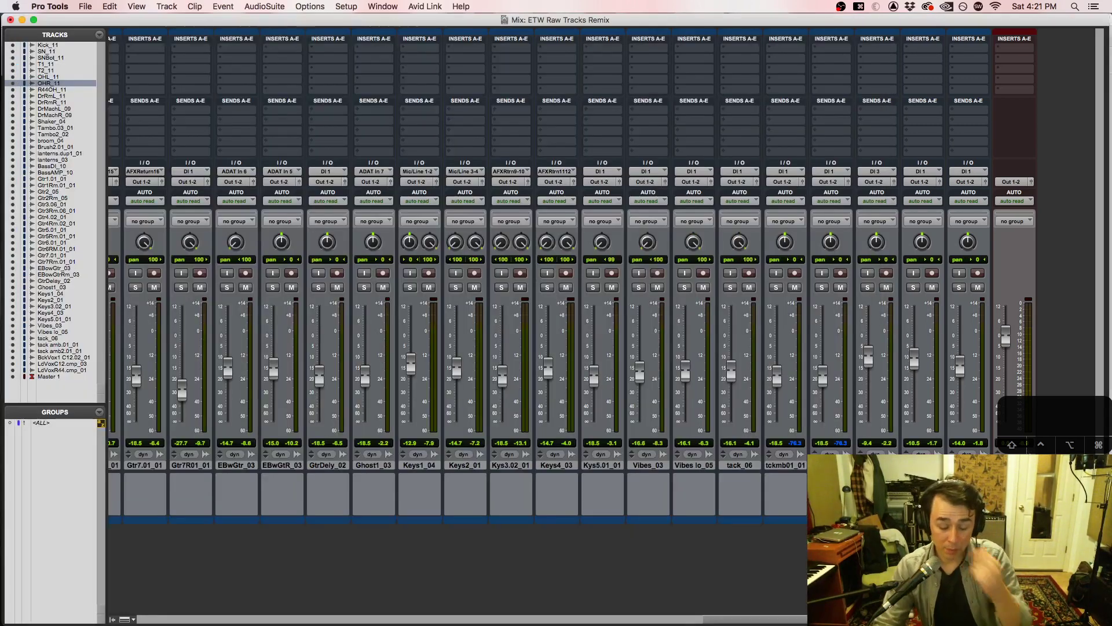
Step: Examine the peaks of the LdVxC12cm_03 lead vocal on the timeline, placing the cursor at 2:24.892 and at 2:00.558
key("super+equal")
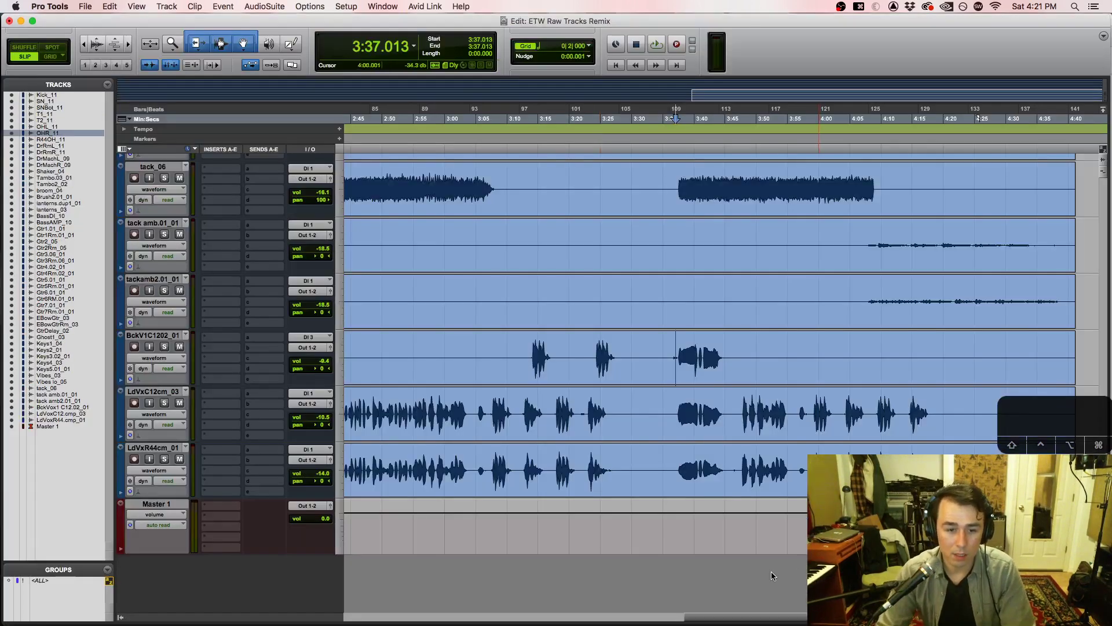
key("super+bracketleft")
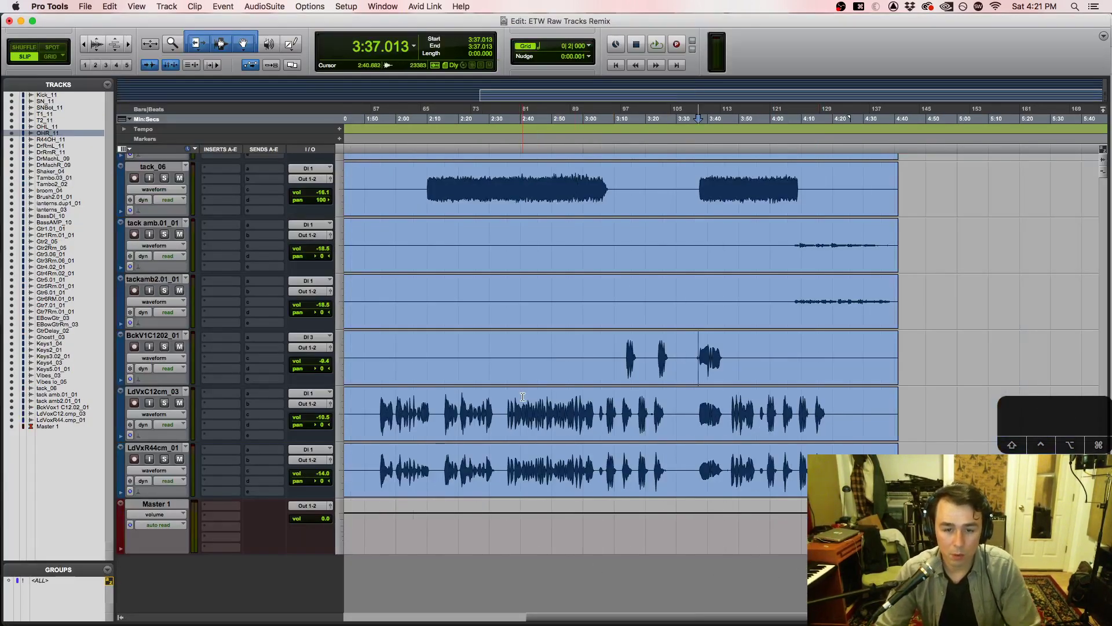
left_click_drag(461, 392, 498, 401)
left_click(473, 401)
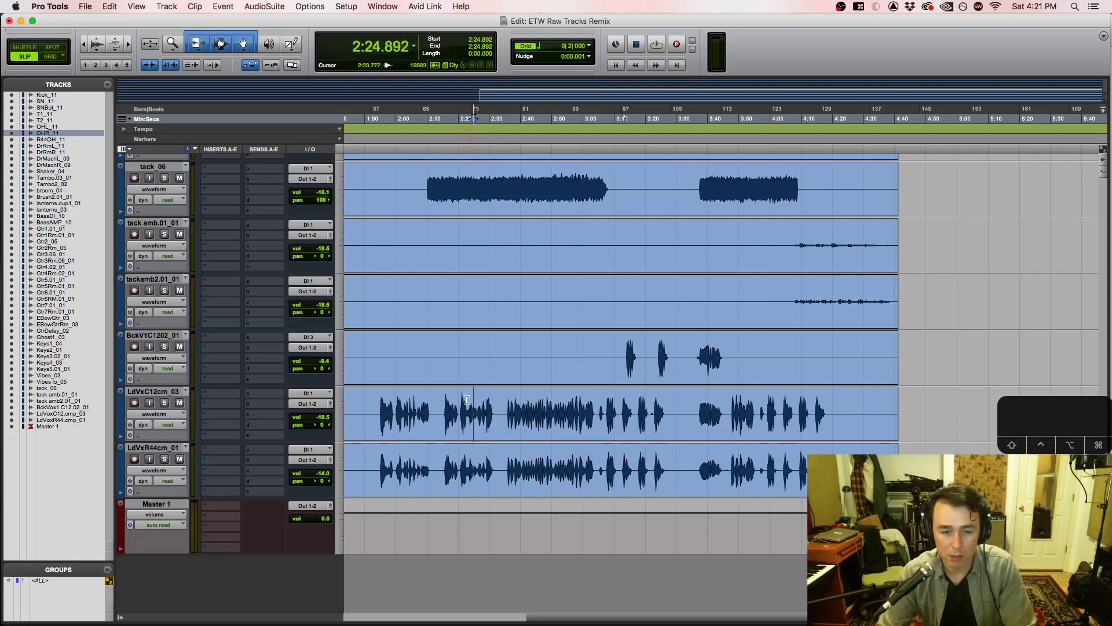
left_click(398, 396)
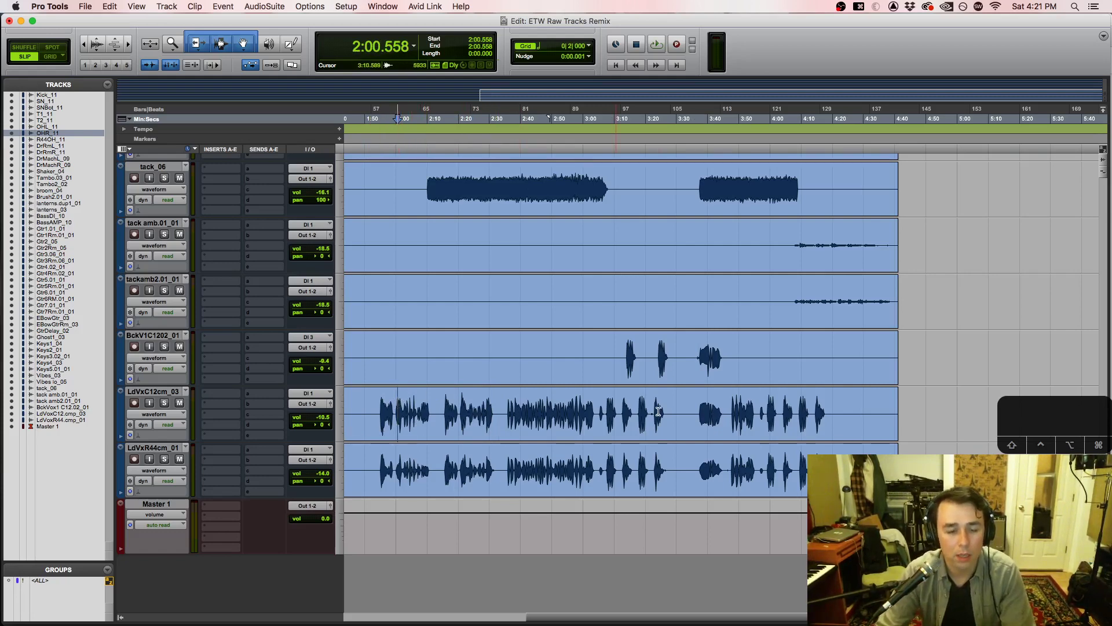
Step: Play the first LdVxC12cm_03 lead vocal phrases from 0:32.593, pause at 0:37.523, and resume playback
key("super+bracketright")
key("super+bracketright")
key("super+bracketleft")
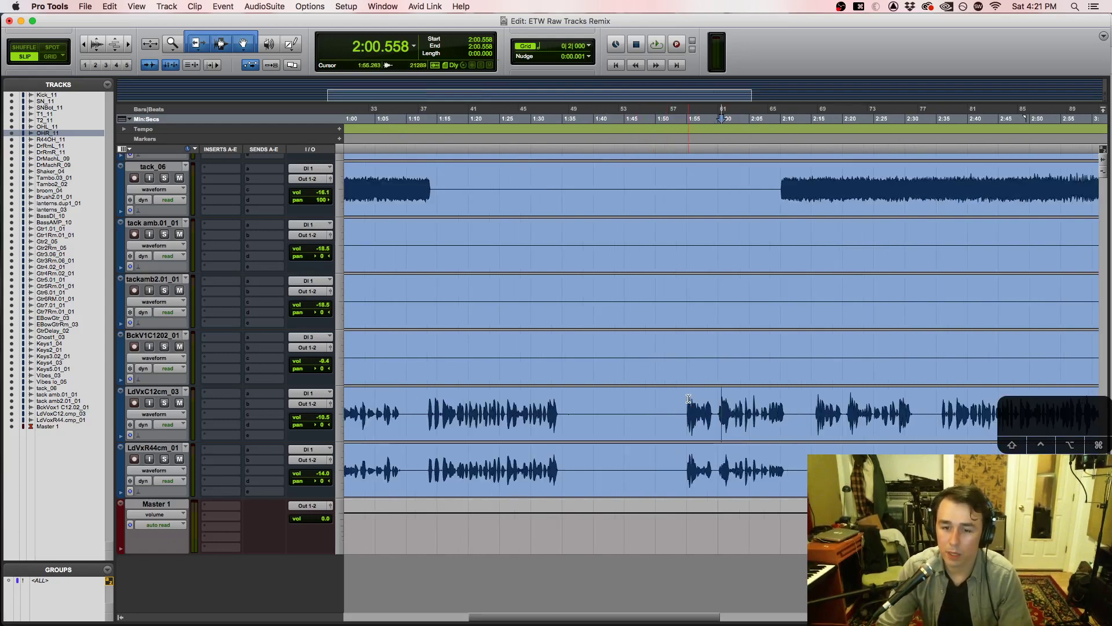
key("super+bracketleft")
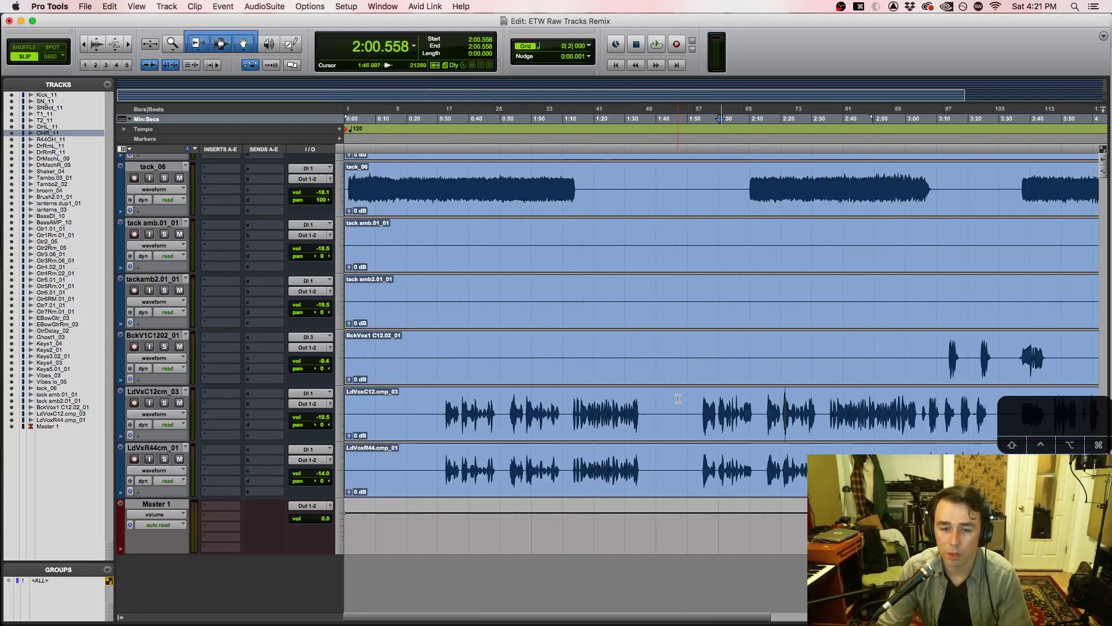
left_click(446, 399)
key("space")
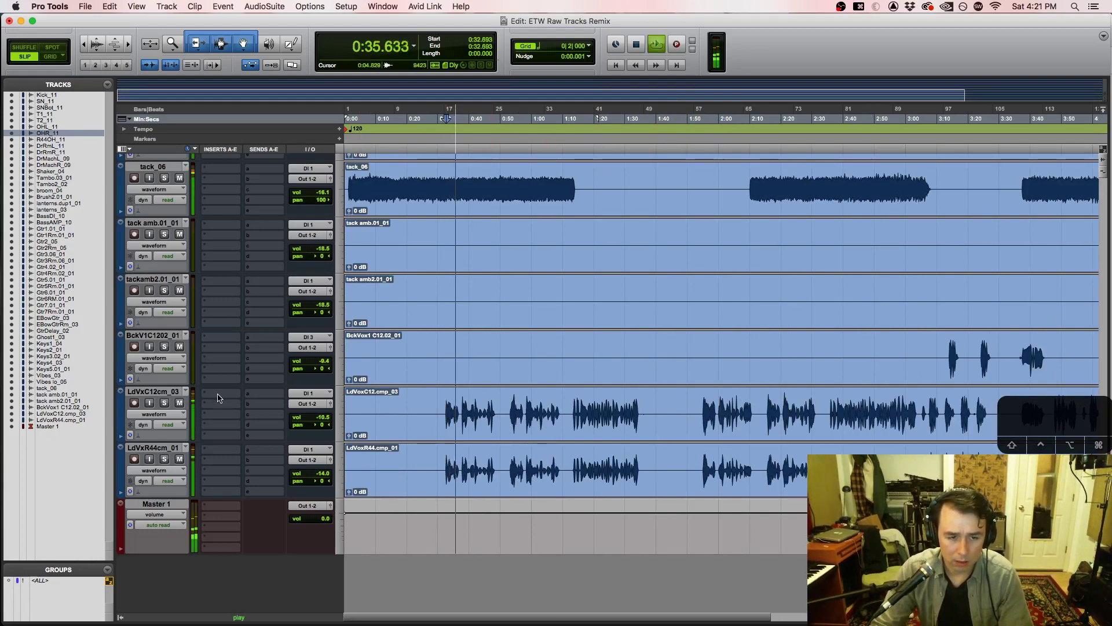
key("space")
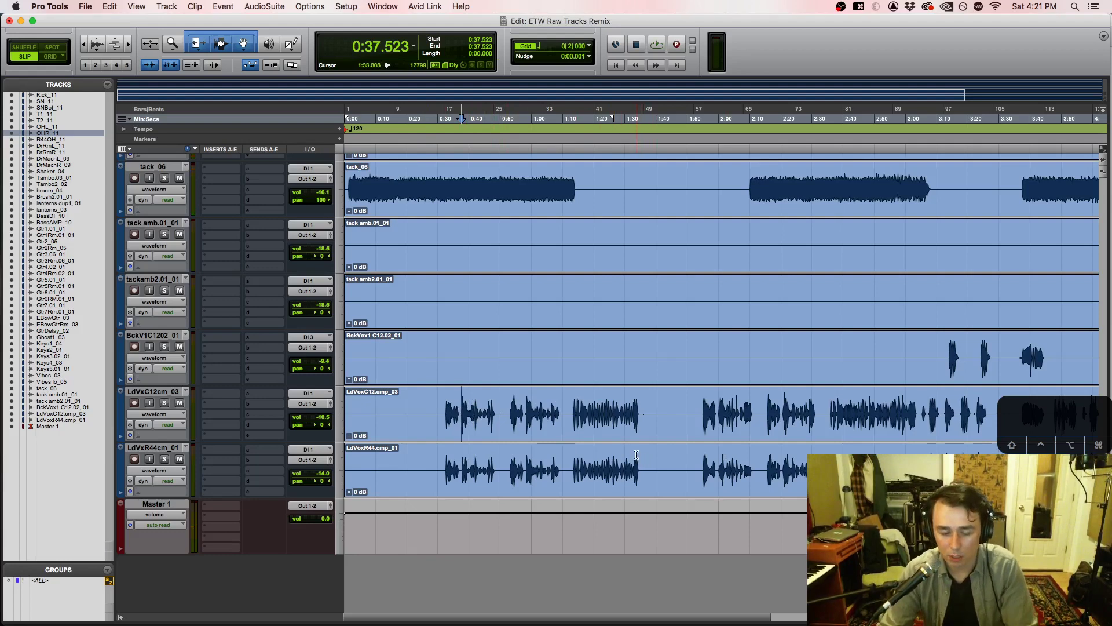
key("space")
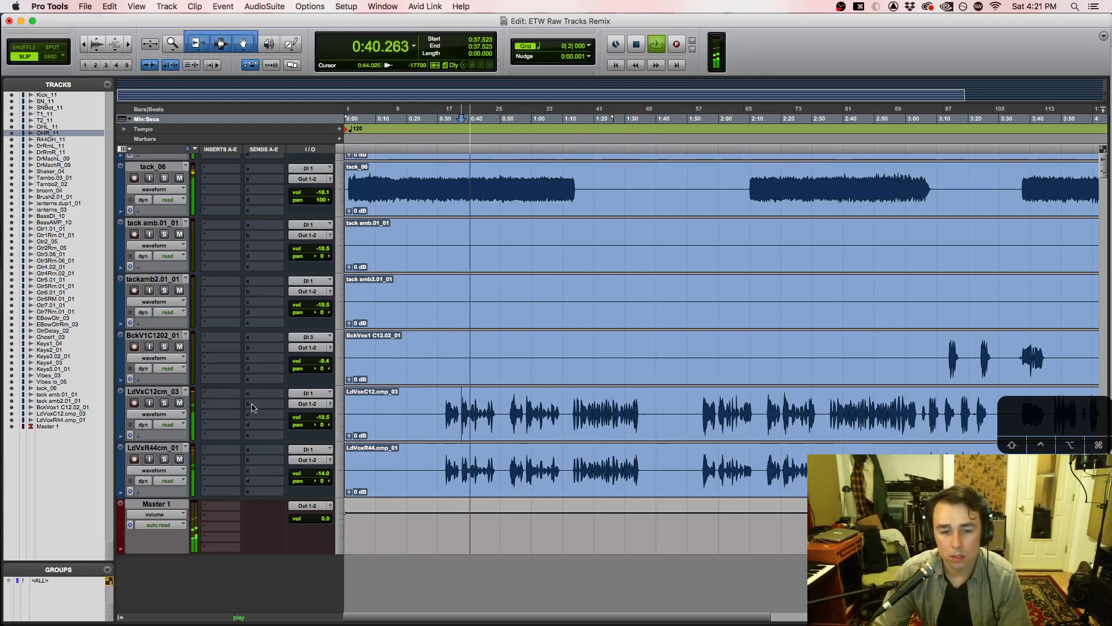
Step: Stop playback and insert the mono Dyn3 Compressor/Limiter on the LdVxC12cm_03 lead vocal track
key("space")
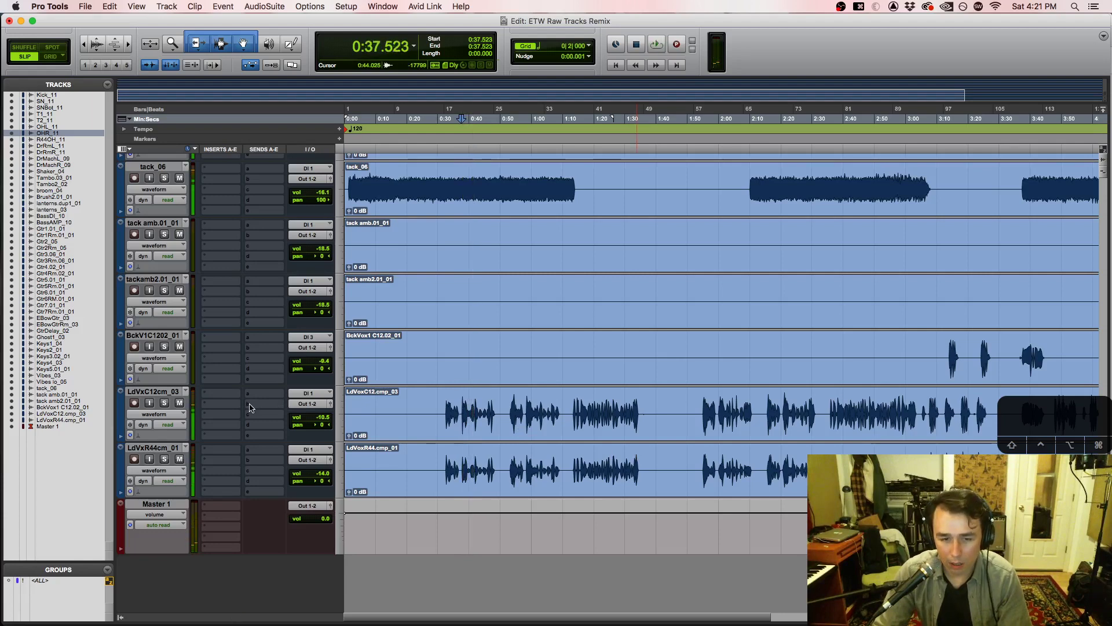
left_click(215, 396)
mouse_move(226, 394)
mouse_move(338, 70)
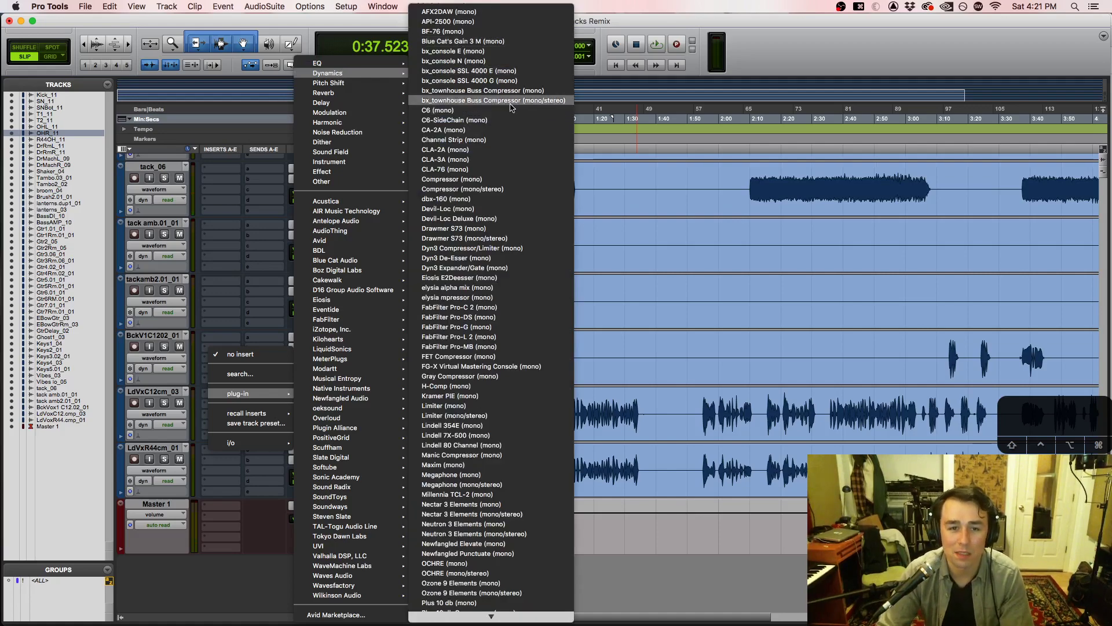
left_click(475, 250)
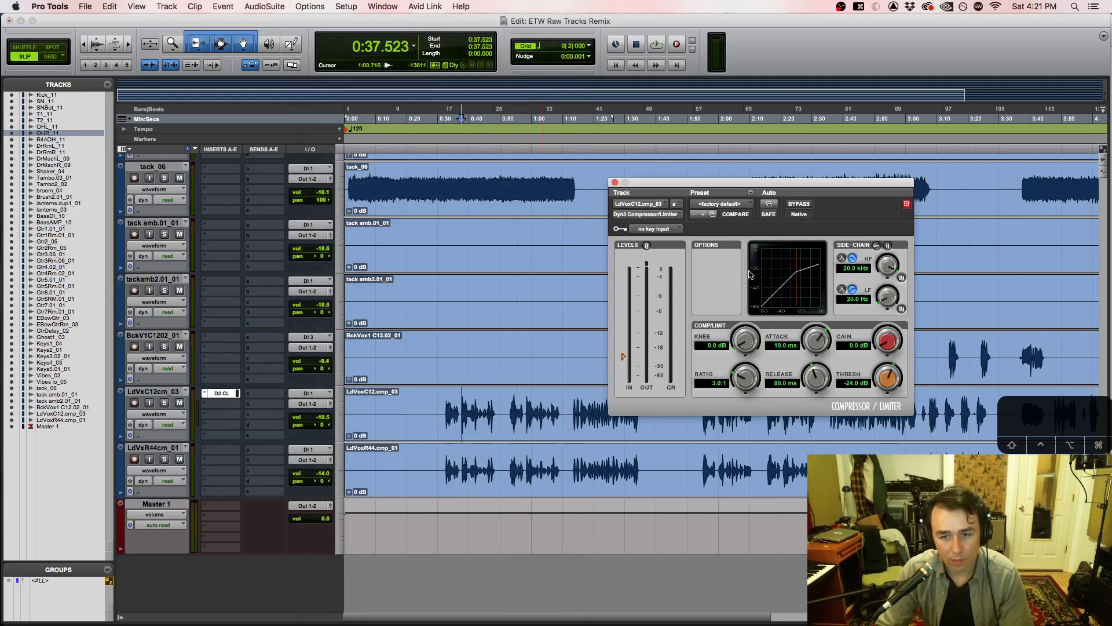
Step: Set the LdVxC12cm_03 compressor's gain to 7.9 dB during playback, and copy the compressor to LdVxR44cm_01
key("space")
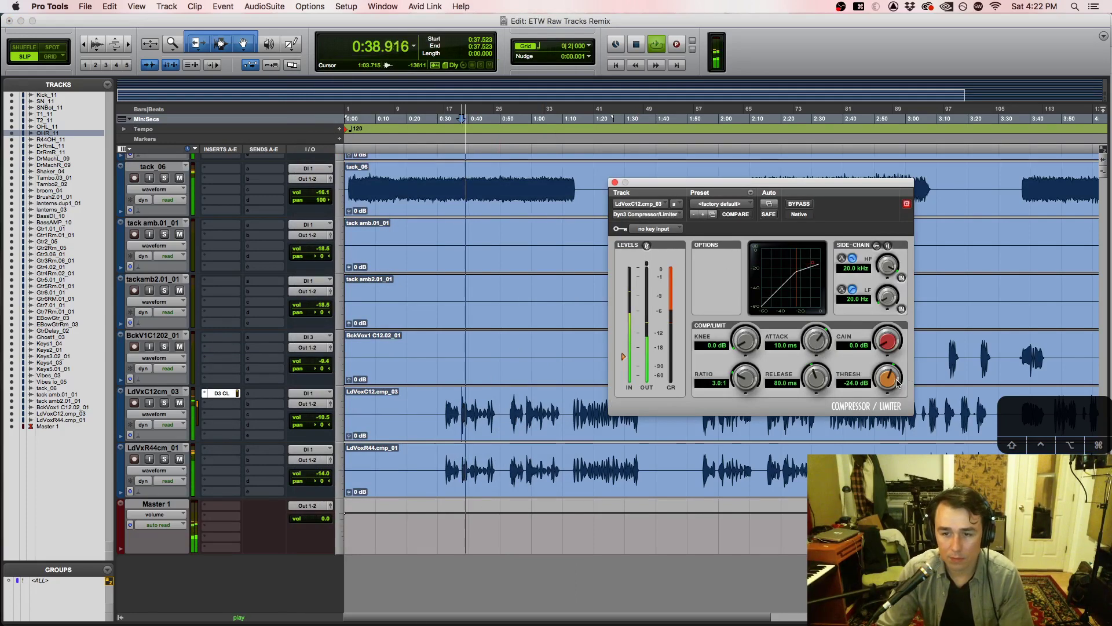
mouse_move(887, 342)
left_mouse_down()
mouse_move(899, 316)
mouse_move(894, 341)
left_mouse_up()
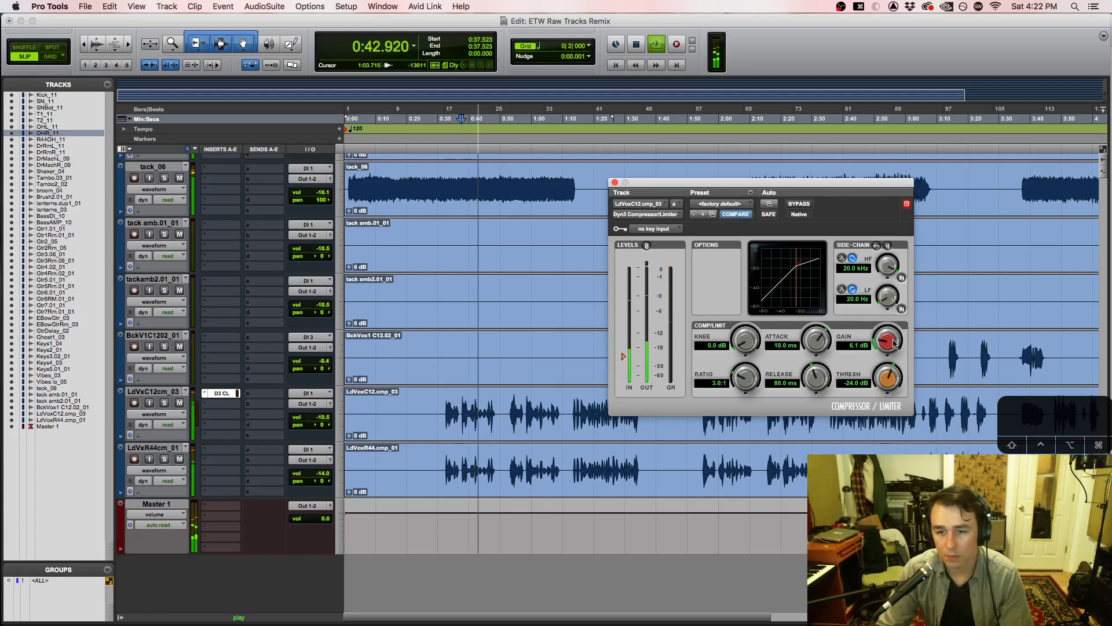
left_click_drag(893, 338, 895, 337)
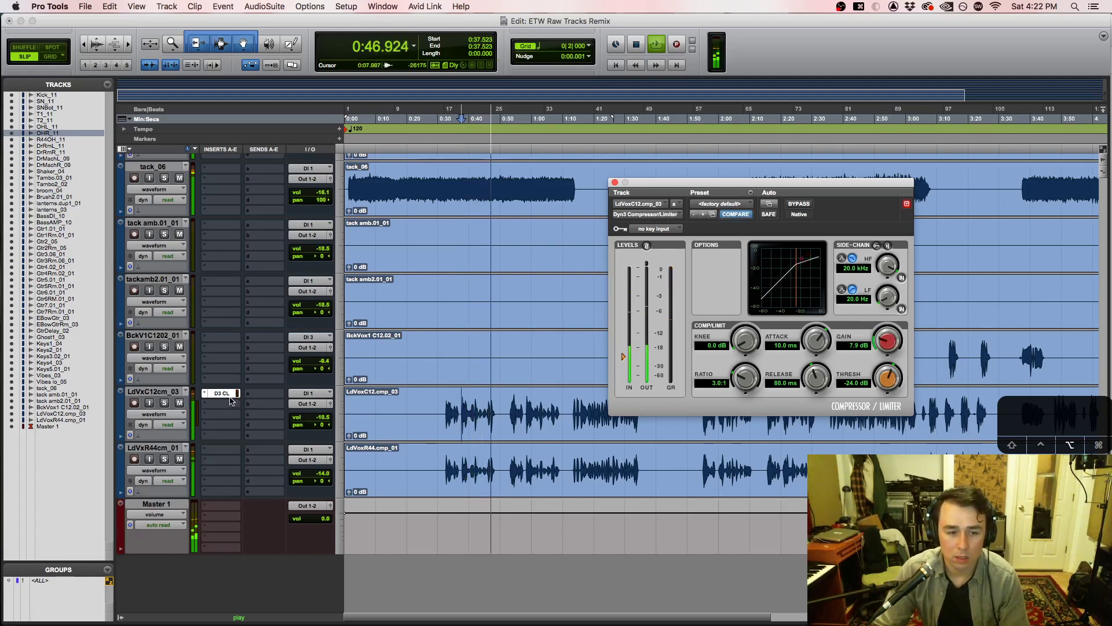
left_click_drag(222, 393, 222, 449)
key("space")
key("space")
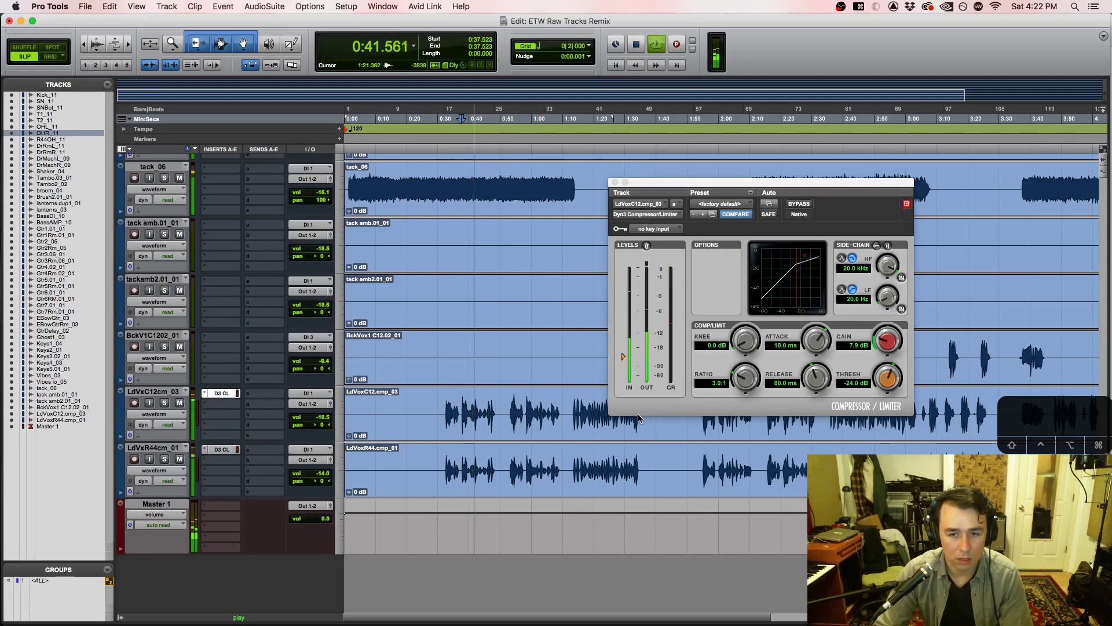
Step: Set the LdVxC12cm_03 compressor's release to 172.6 ms, knee to 5.2 dB and ratio to 4.0:1, and copy it to LdVxR44cm_01
left_click(821, 384)
left_click_drag(820, 381, 823, 372)
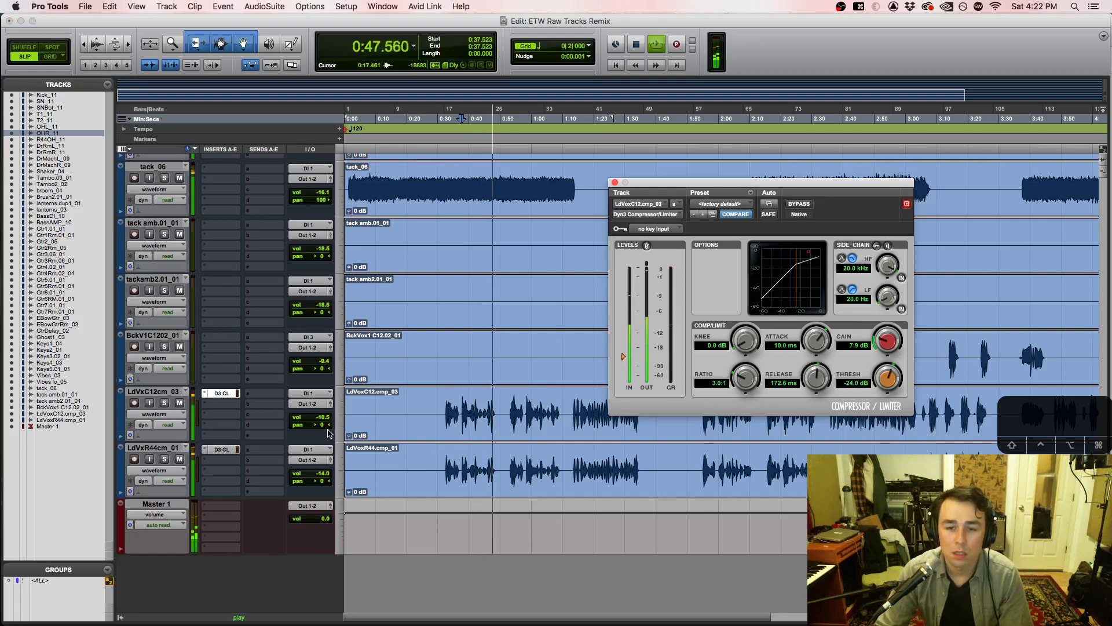
key("space")
key("space")
left_click_drag(751, 347, 752, 343)
left_click_drag(748, 382, 748, 343)
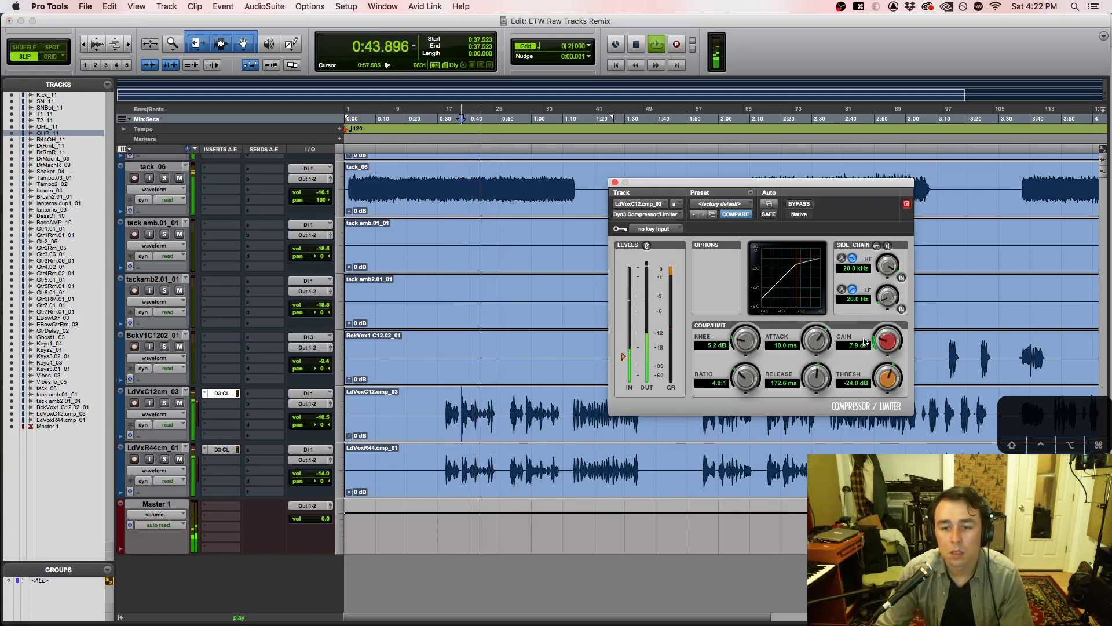
left_click(522, 423)
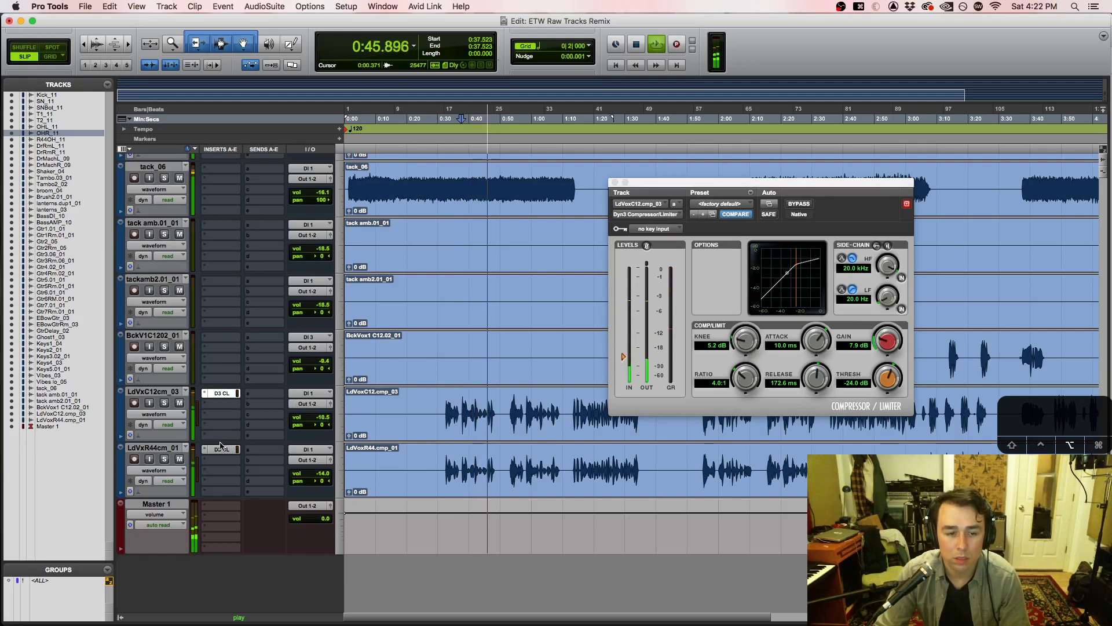
key("space")
key("space")
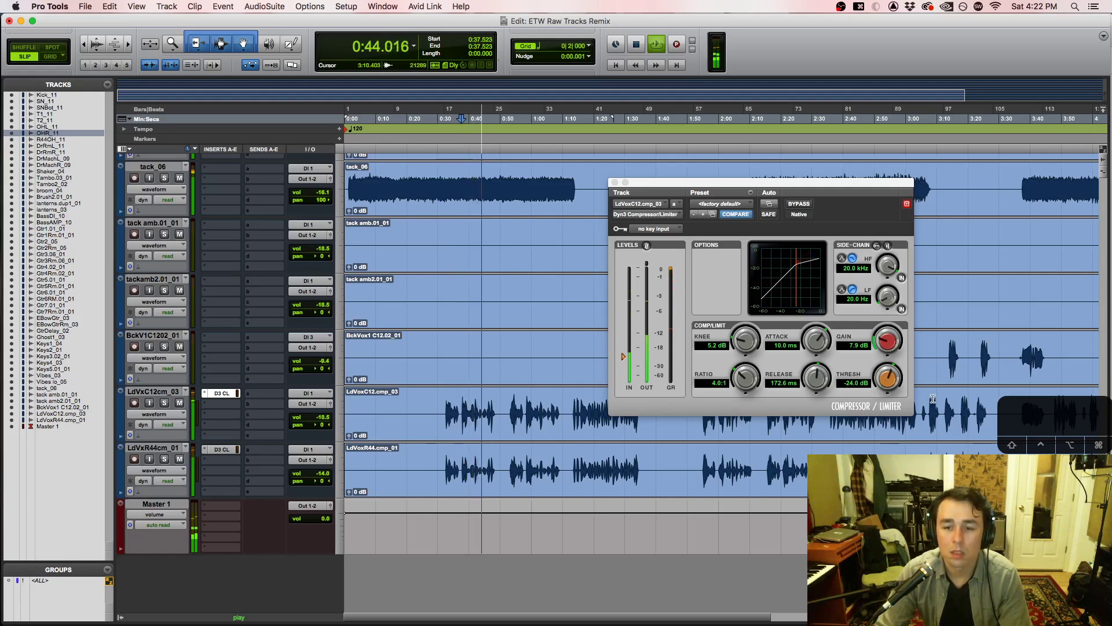
Step: Set the LdVxC12cm_03 compressor's threshold to -25.4 dB, copy it over the one on LdVxR44cm_01, and replay from 0:37.523
left_click_drag(892, 383, 891, 390)
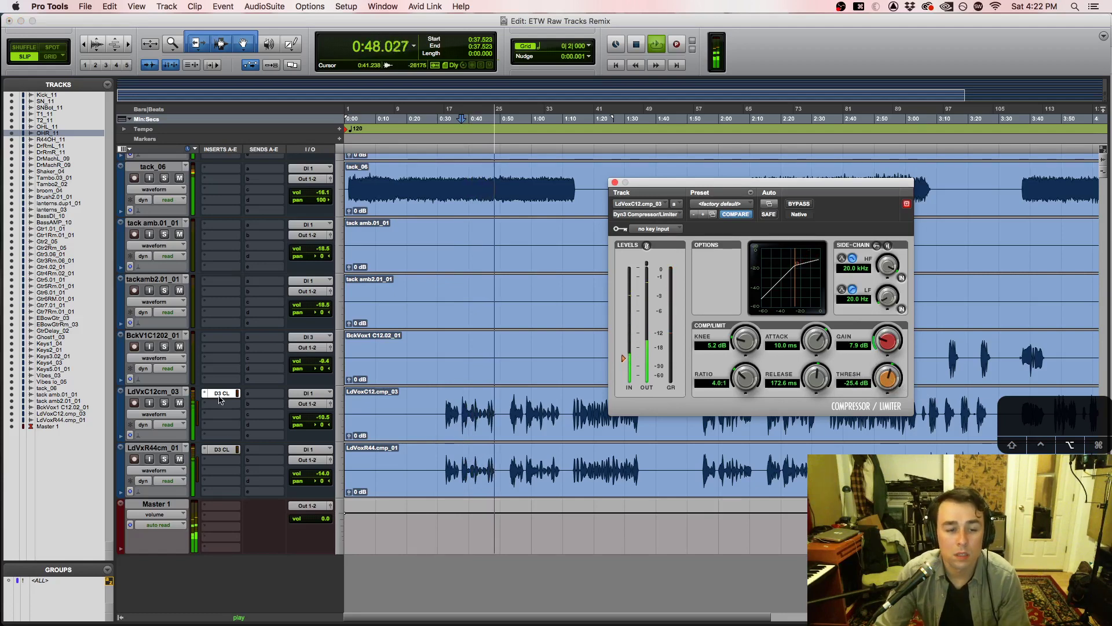
left_click(222, 451)
key("space")
key("space")
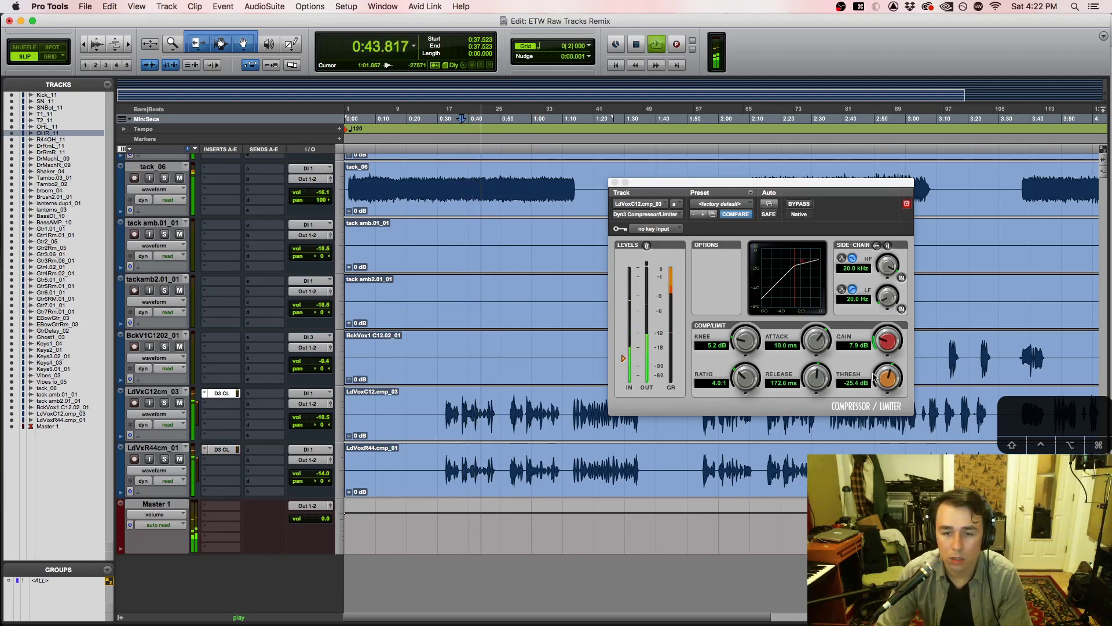
Step: Set the LdVxC12cm_03 compressor's gain to 8.0 dB, after trying 10.0 dB, and copy it over the one on LdVxR44cm_01
left_click_drag(887, 342, 888, 335)
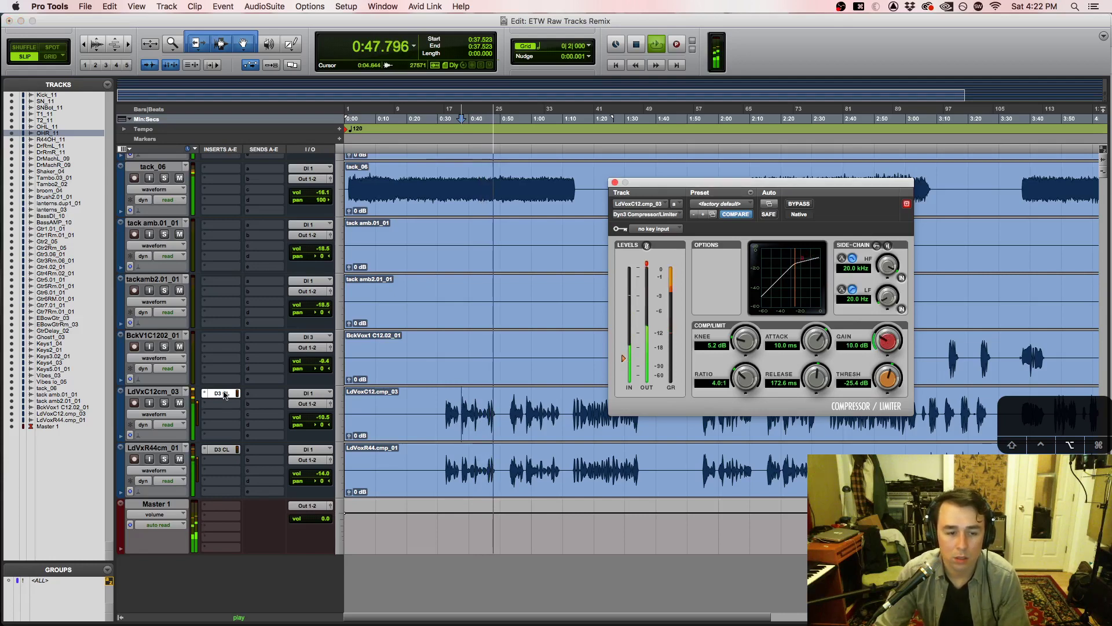
left_click_drag(229, 394, 224, 450)
key("space")
key("space")
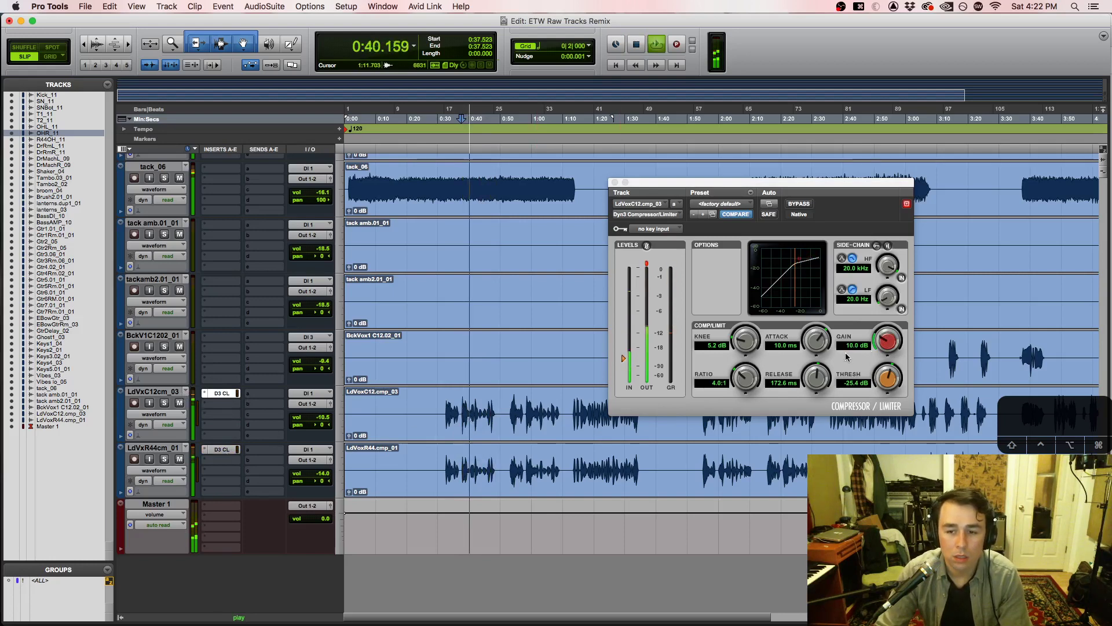
left_click_drag(888, 344, 889, 370)
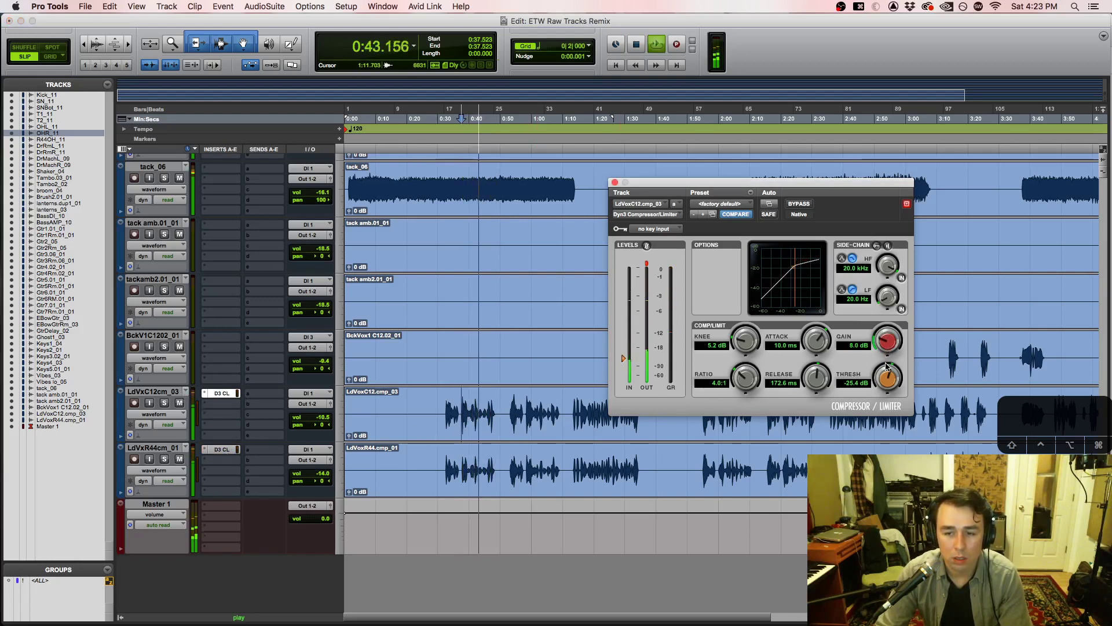
left_click(225, 389)
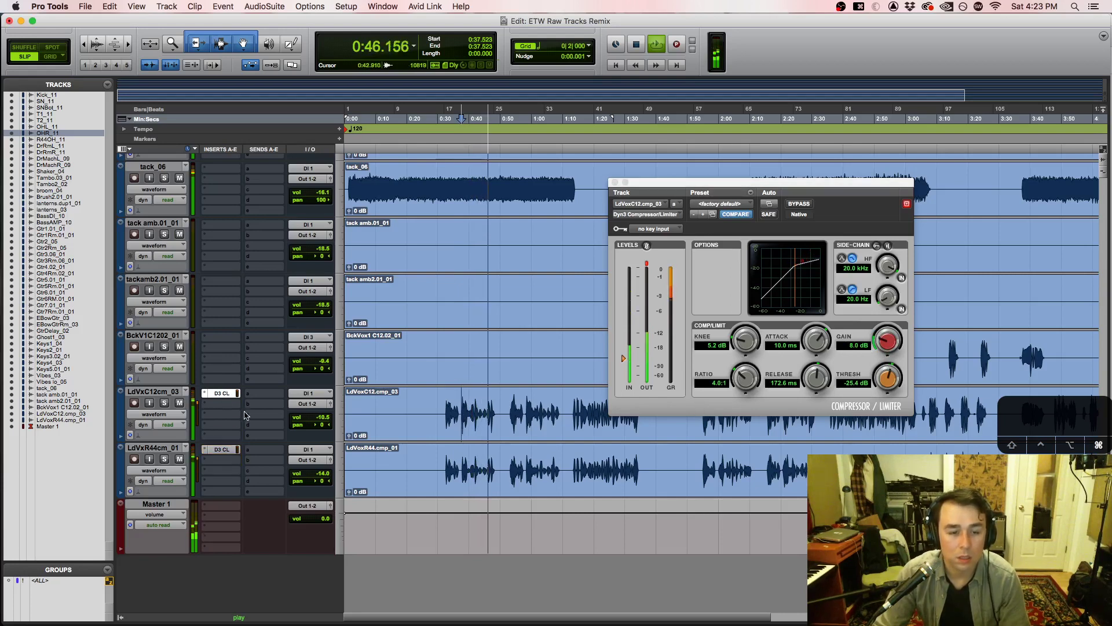
Step: Compare both lead vocals from 0:37.523 with their compressors bypassed and active, leaving both active, and close the compressor window
left_click(222, 393, "super")
left_click(216, 451, "super")
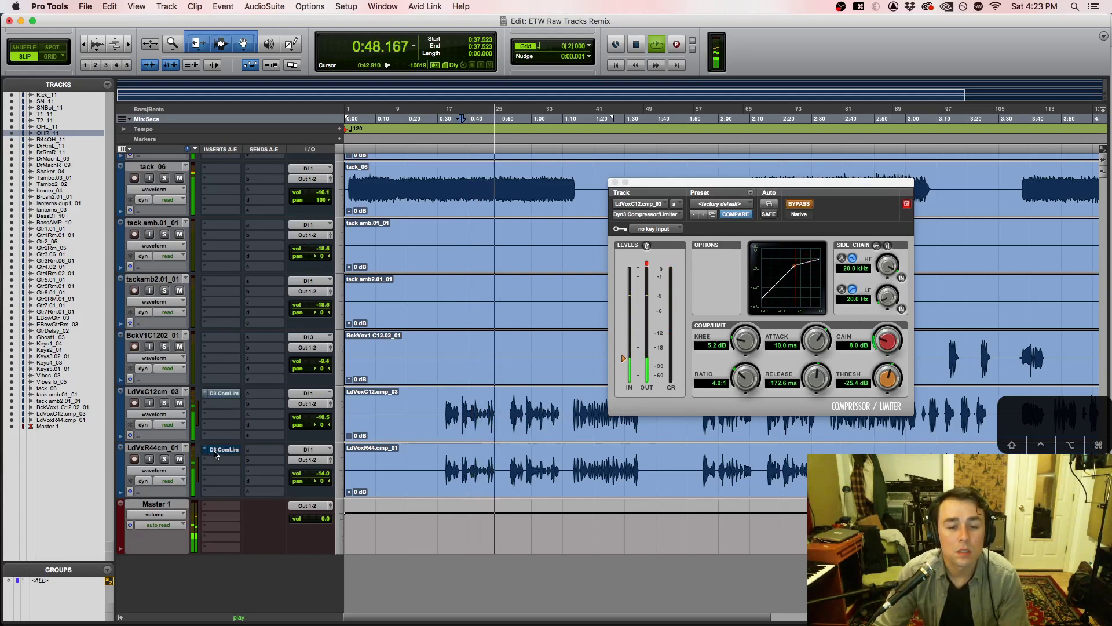
key("space")
key("space")
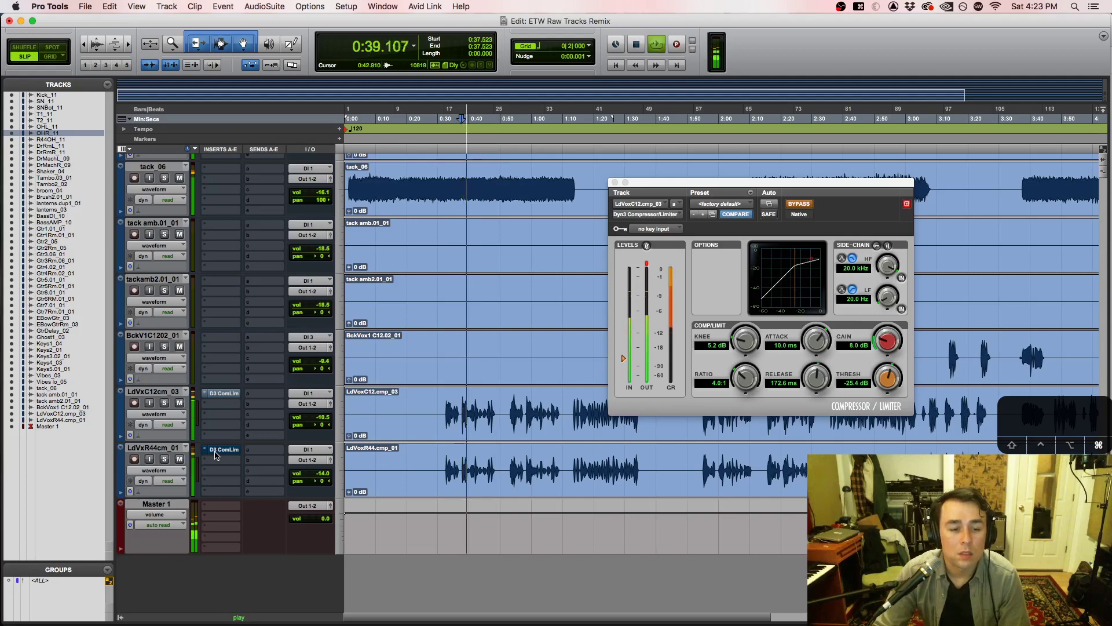
left_click(215, 451, "super")
left_click(225, 393, "super")
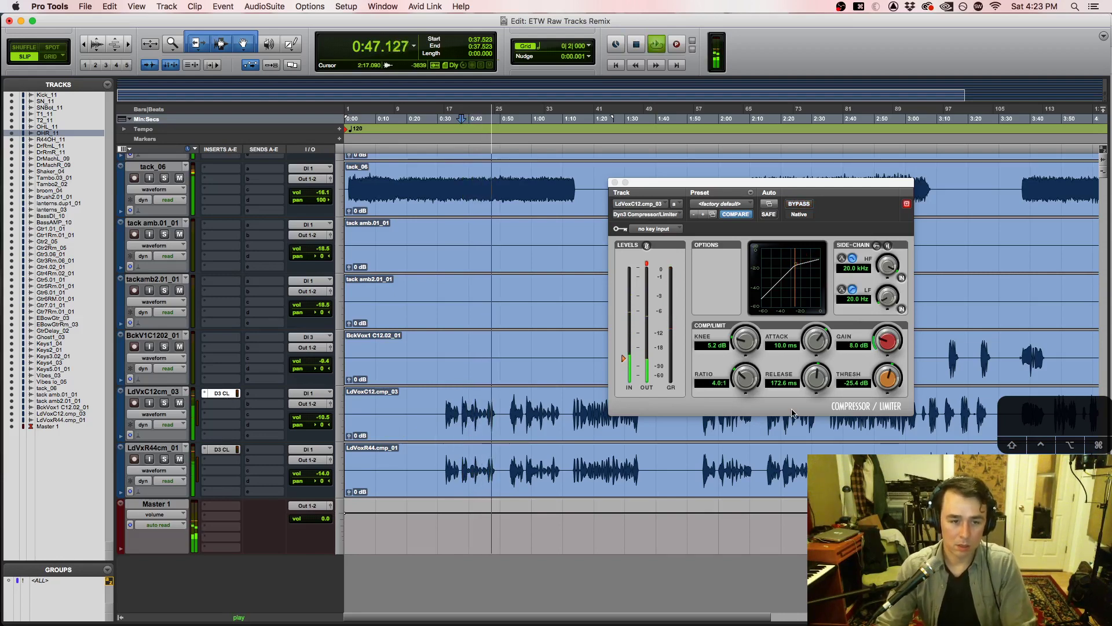
key("space")
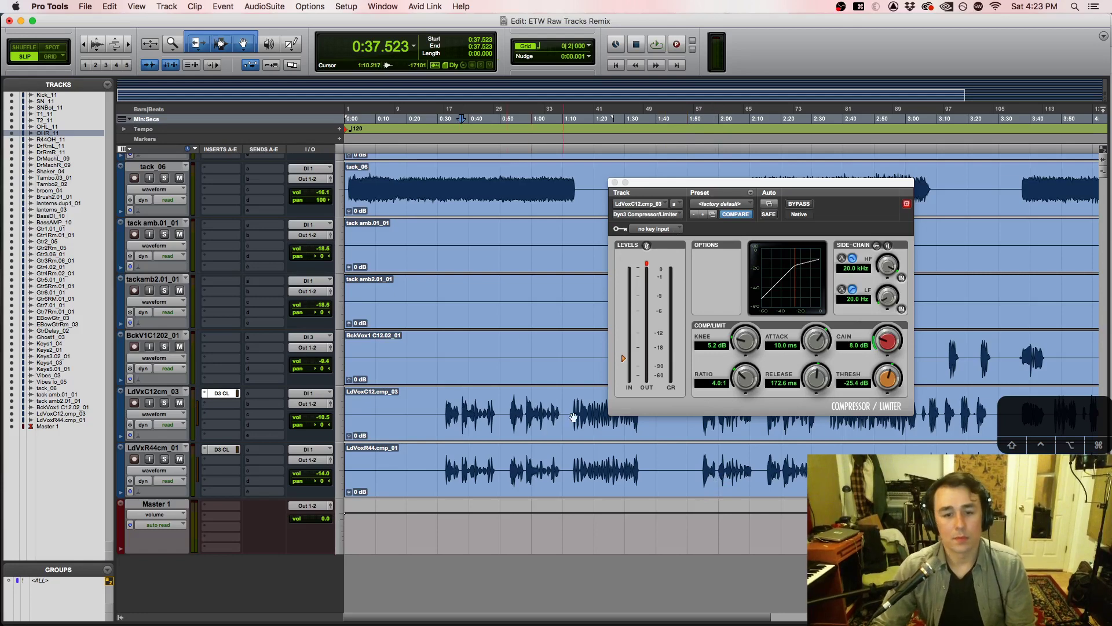
left_click(615, 182)
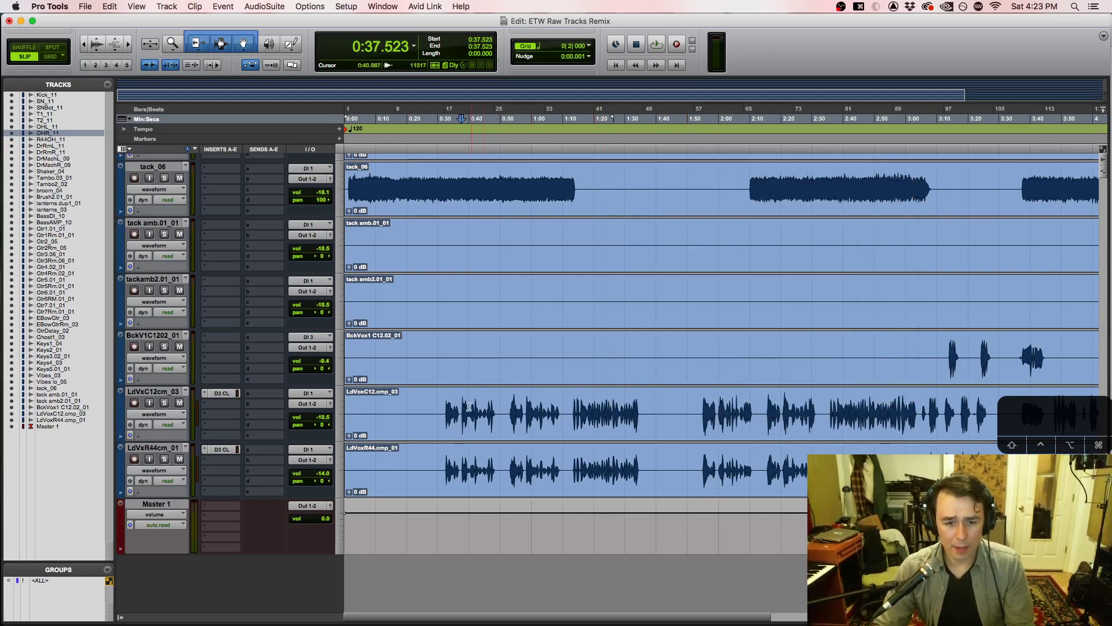
Step: Select the LdVxC12cm_03 vocal phrases from 0:38.452 to 0:48.111
left_click_drag(465, 406, 495, 405)
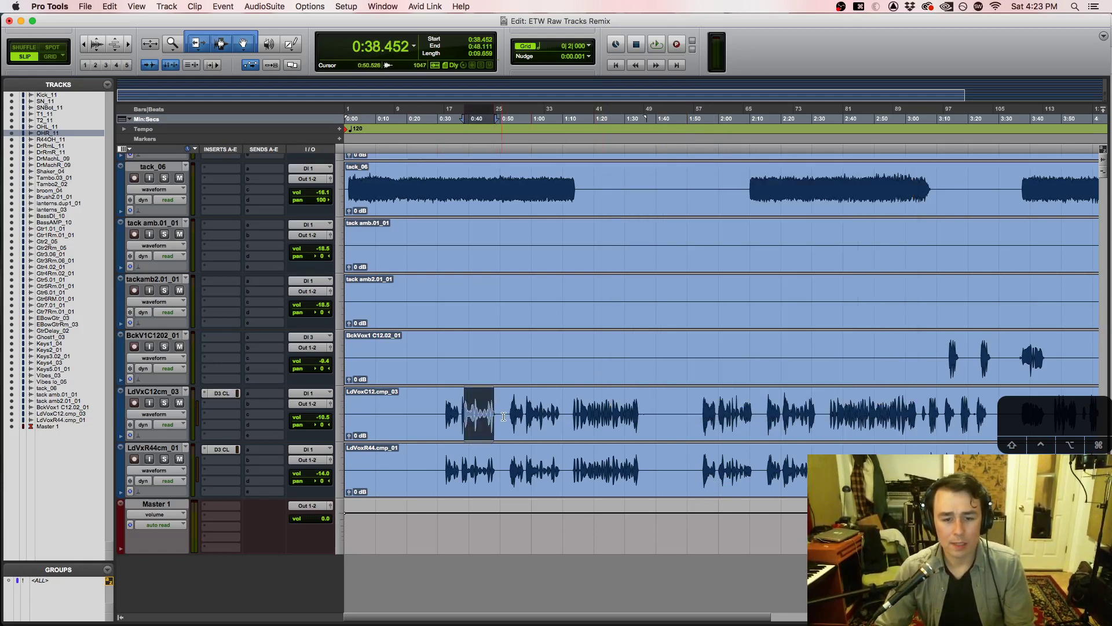
Step: Select the quiet vocal phrase from about 0:39.4 to 0:41.8 on the LdVxC12cm_03 track
left_click(488, 411)
key("super+bracketright")
key("super+bracketright")
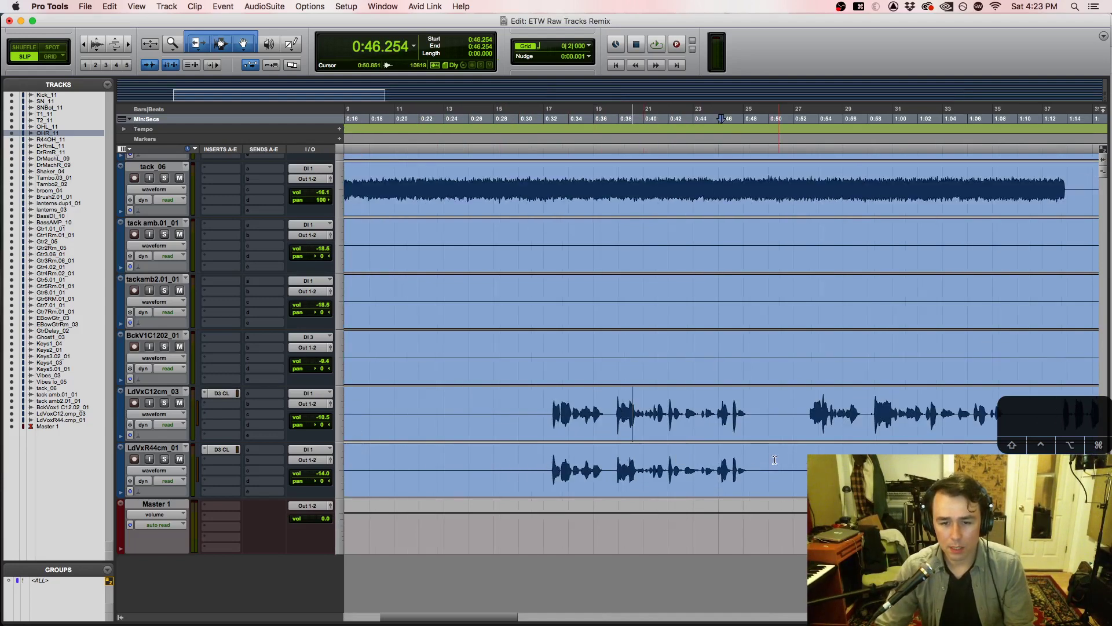
left_click(726, 407)
key("super+bracketright")
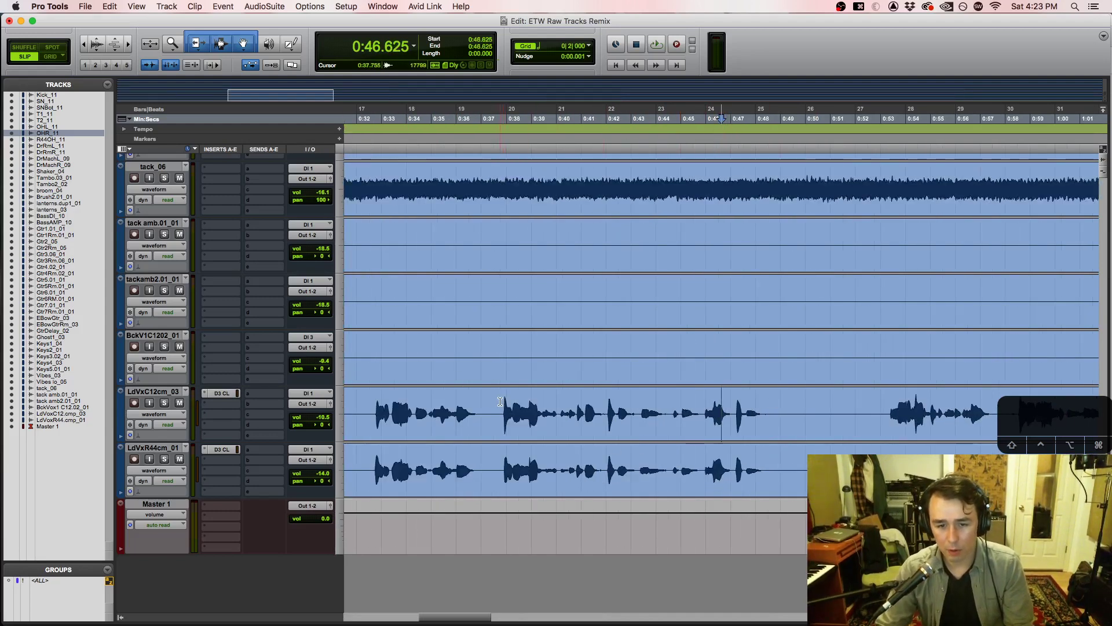
left_click_drag(500, 406, 605, 430)
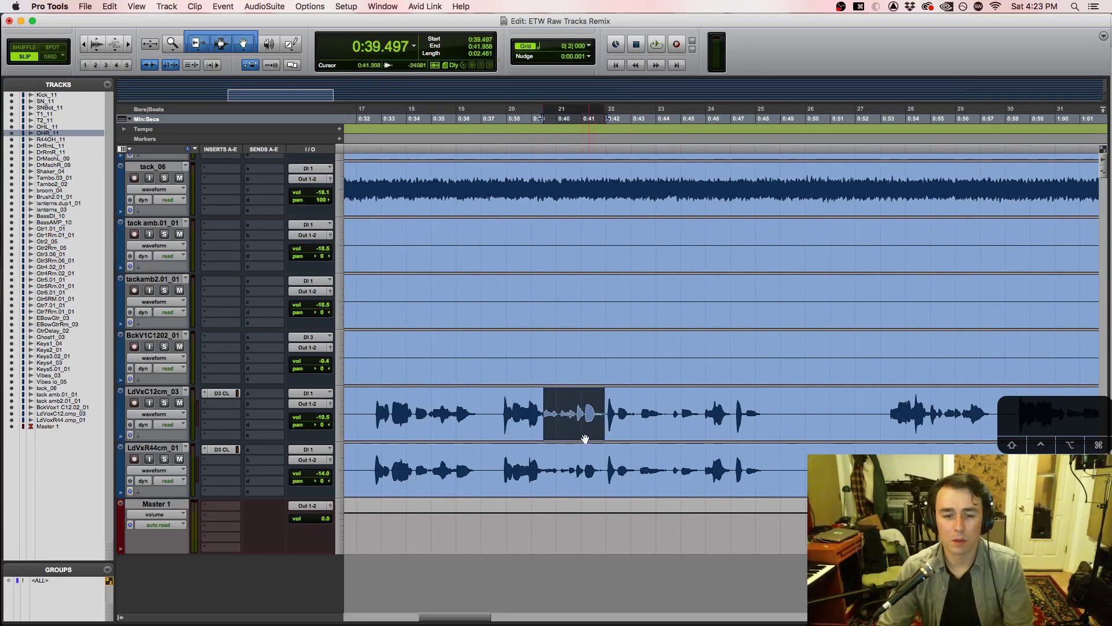
left_click(563, 417)
left_click_drag(534, 411, 603, 416)
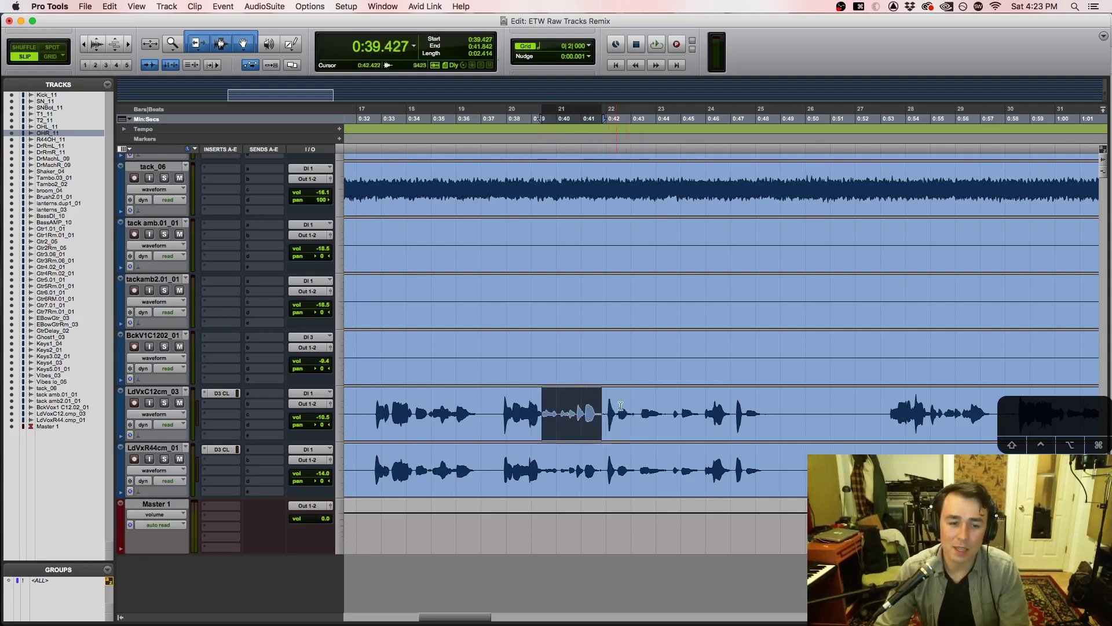
Step: Review the full-length clips from the lead vocals up to the drum overheads, and select the Master 1 track in the Mix window
scroll(628, 422, "up", 4)
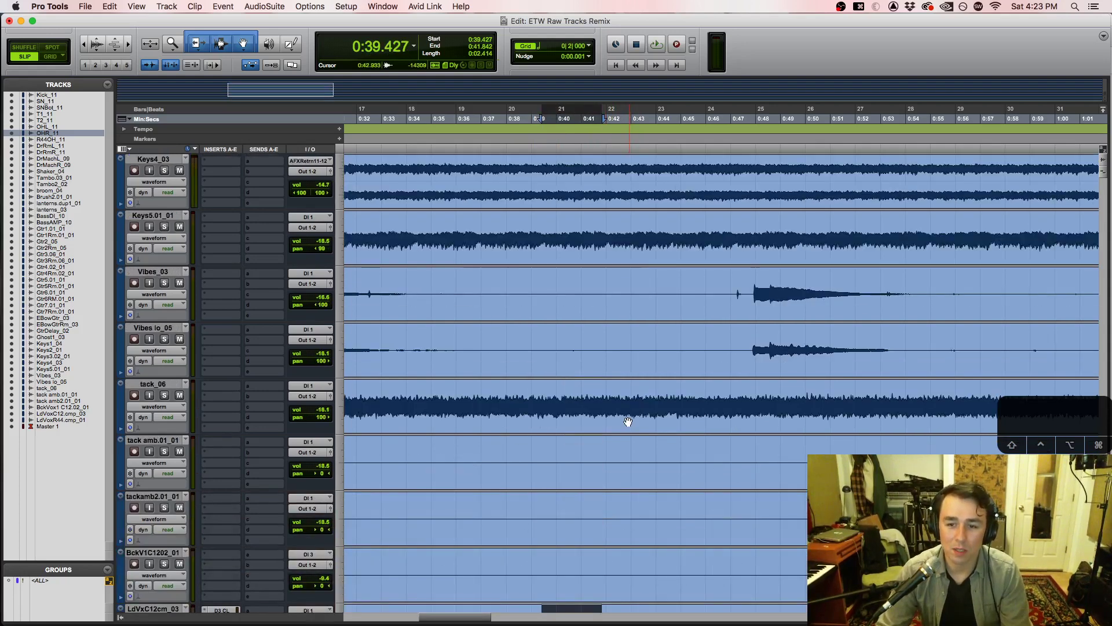
key("super+[")
key("super+[")
key("super+[")
key("super+[")
scroll(607, 424, "up", 10)
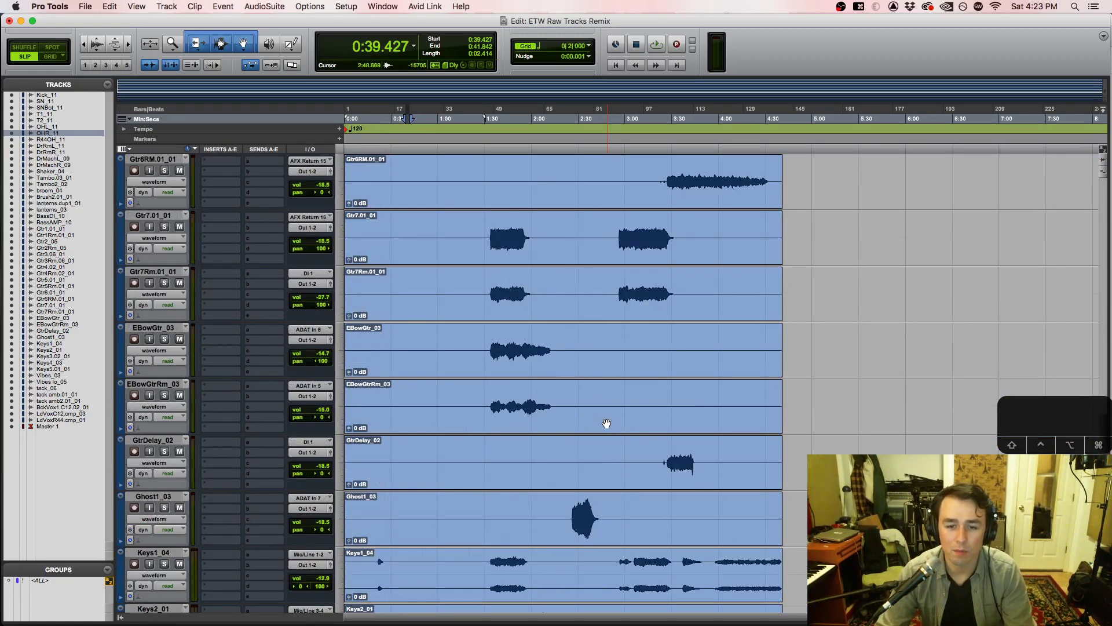
scroll(606, 424, "up", 10)
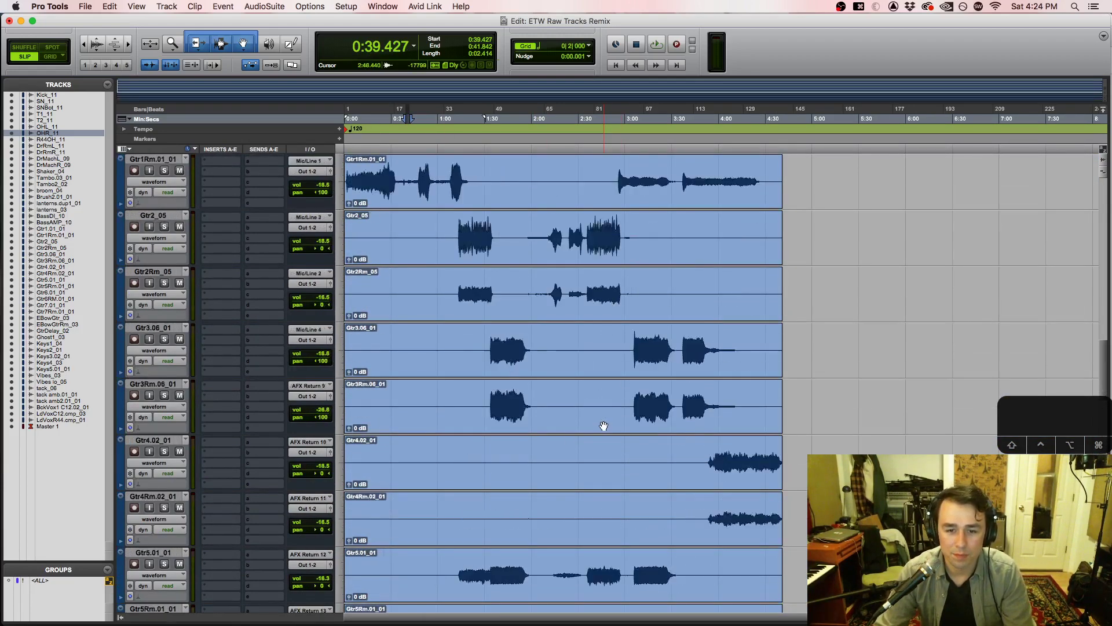
scroll(604, 425, "up", 1)
scroll(604, 425, "up", 9)
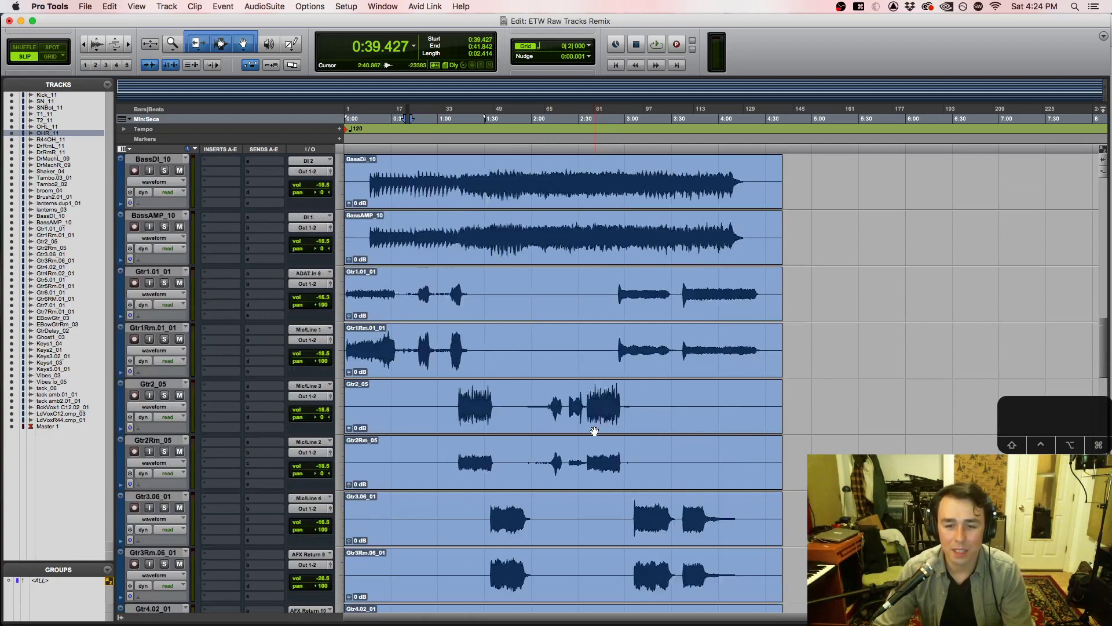
scroll(599, 426, "up", 4)
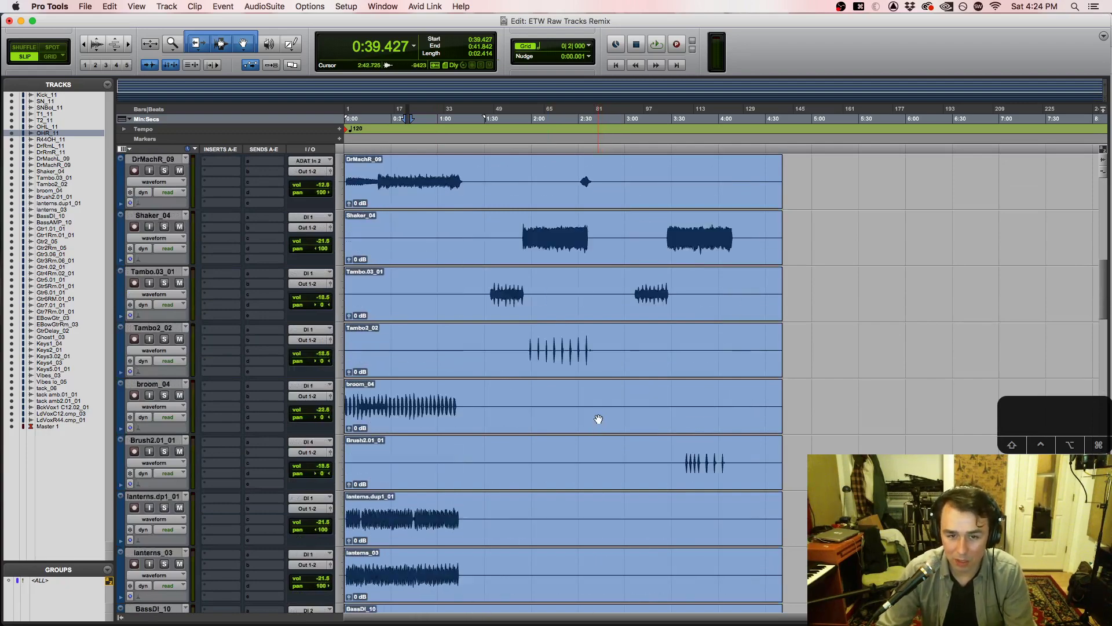
scroll(598, 418, "up", 3)
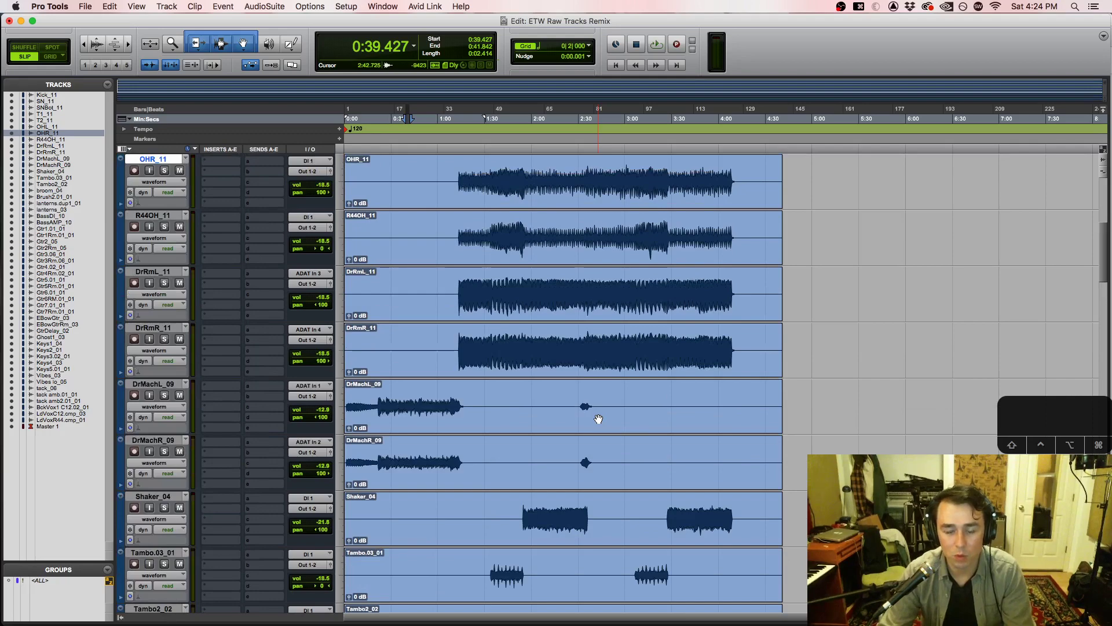
key("super+equal")
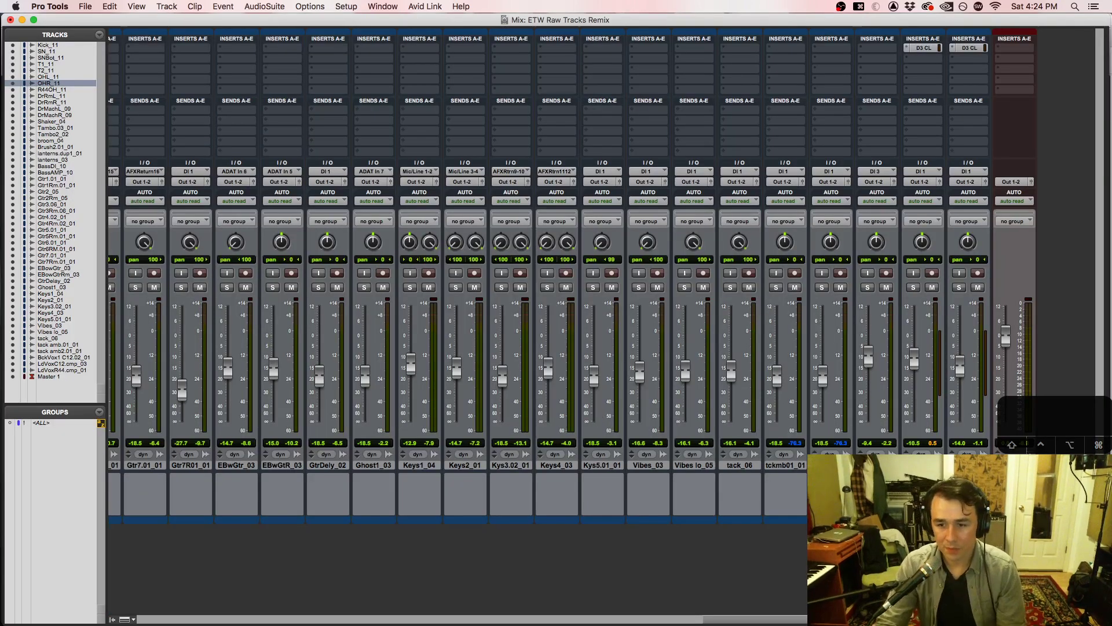
left_click(1014, 465)
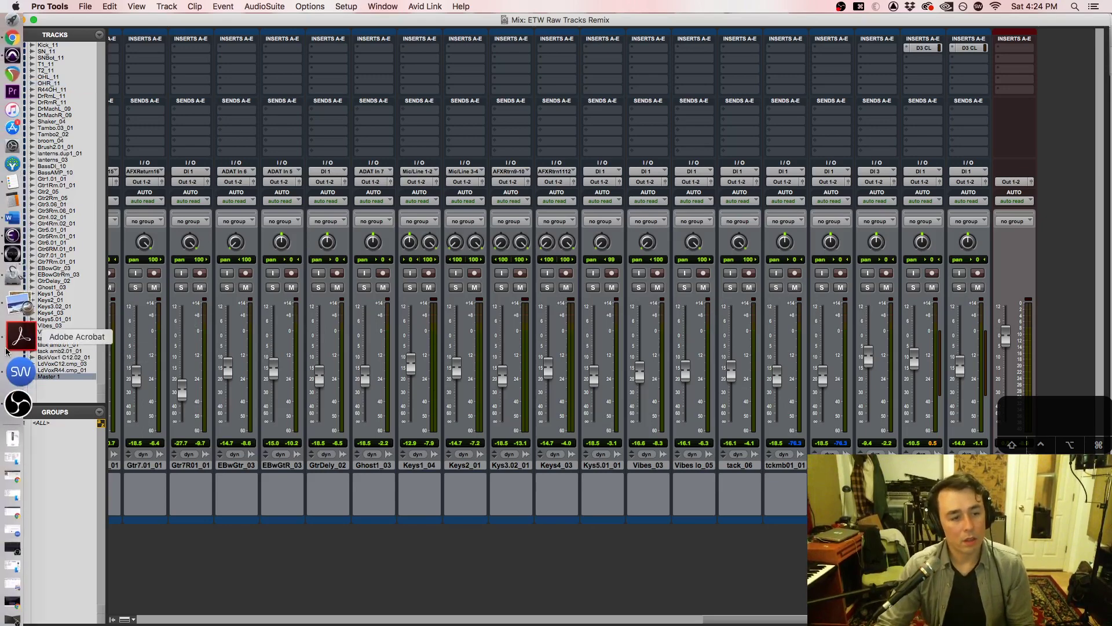
Step: Switch to Adobe Acrobat, close the Getting Started PDF and read the Routing Inside the Box instructions
left_click(17, 342)
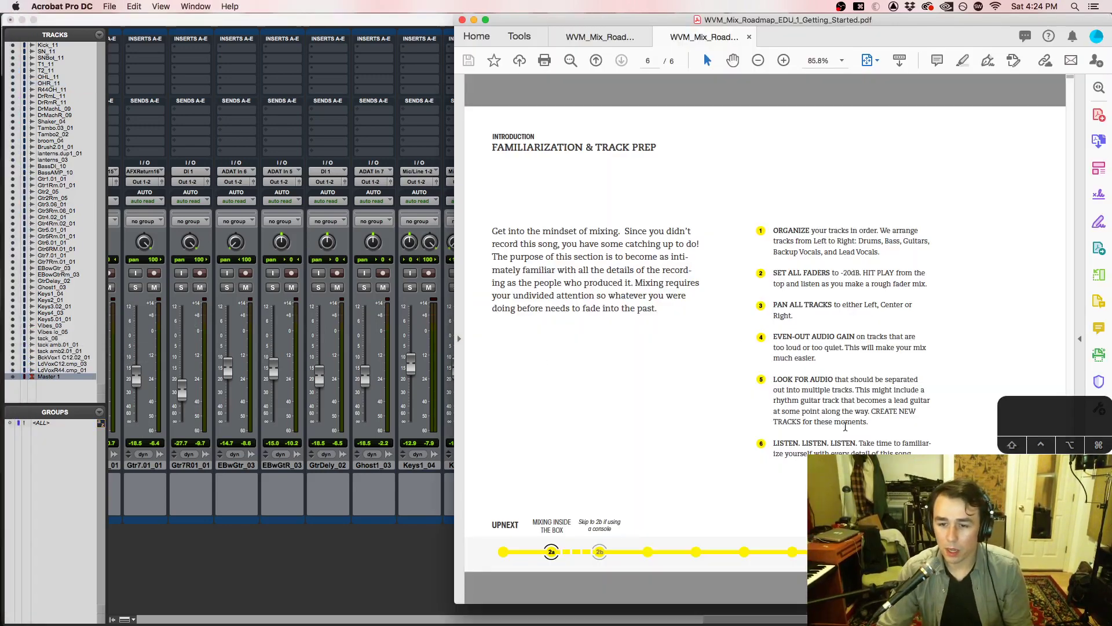
left_click(749, 37)
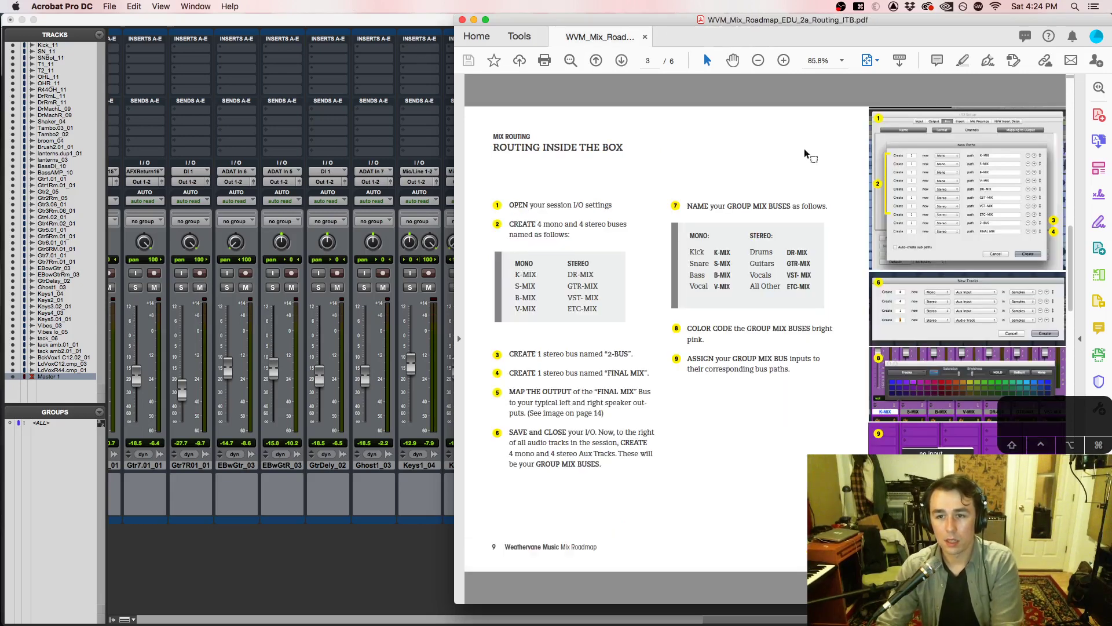
left_click_drag(514, 205, 586, 230)
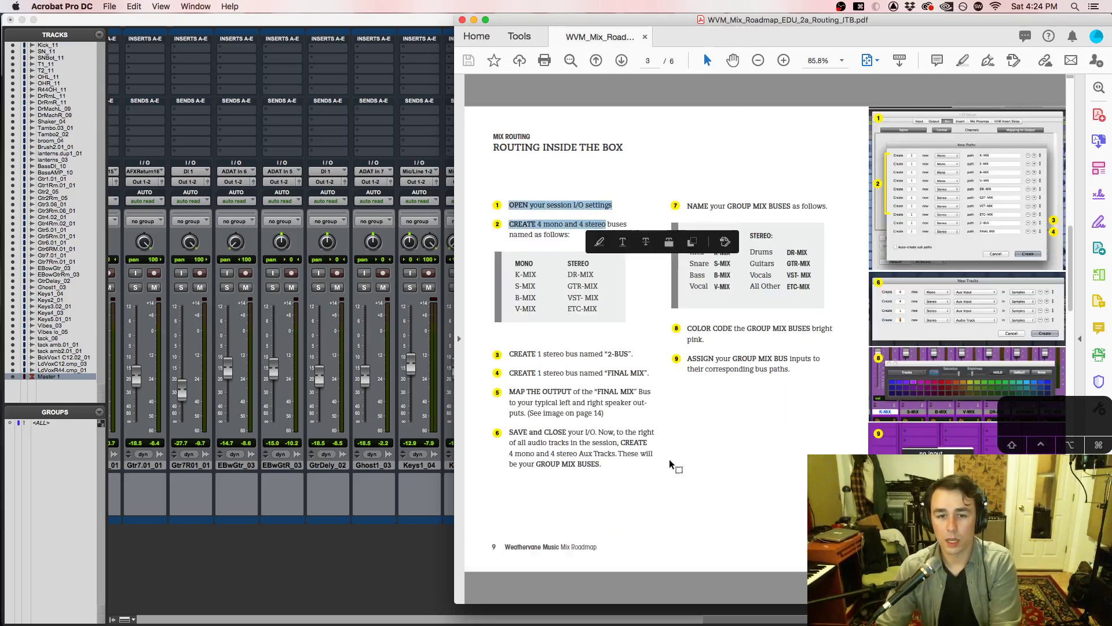
left_click(585, 413)
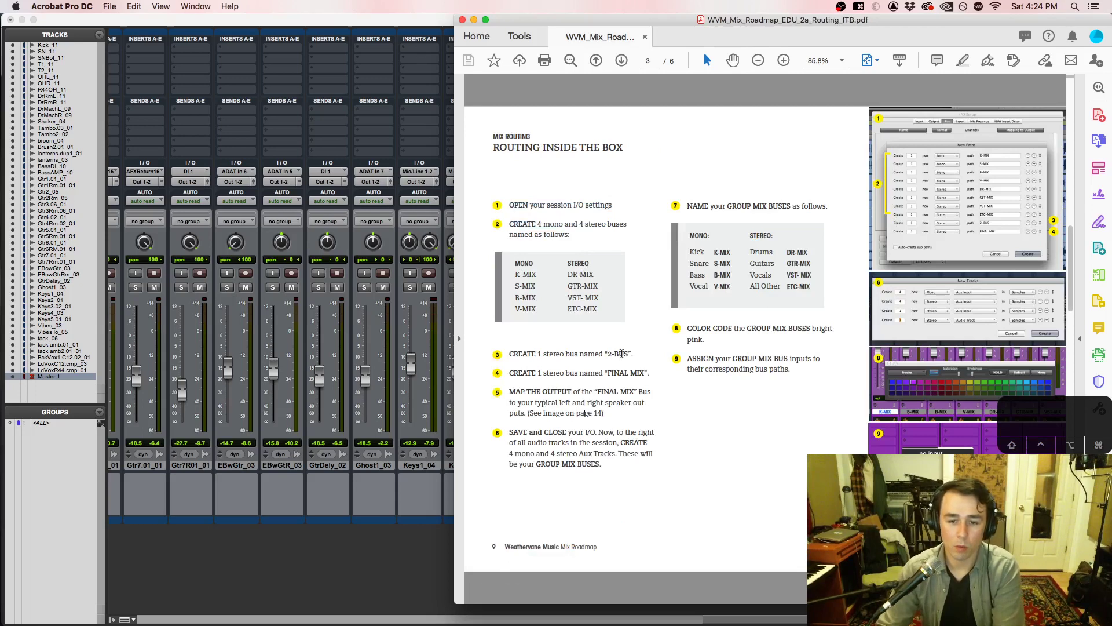
Step: Switch back to Pro Tools and bring up the session's bus list in I/O Setup
left_click(322, 569)
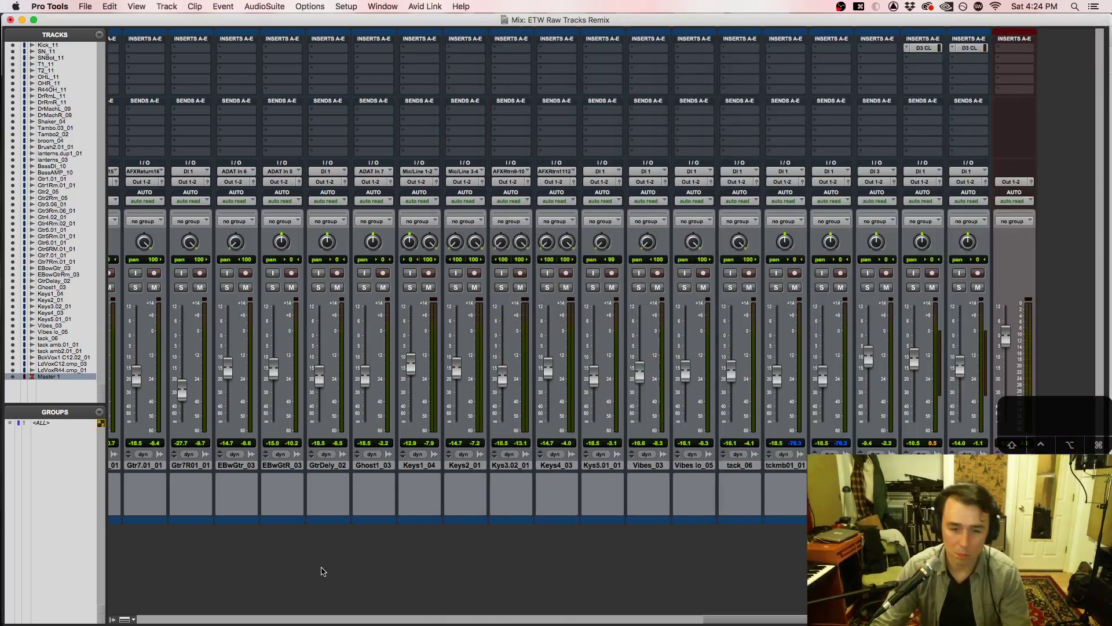
left_click(344, 7)
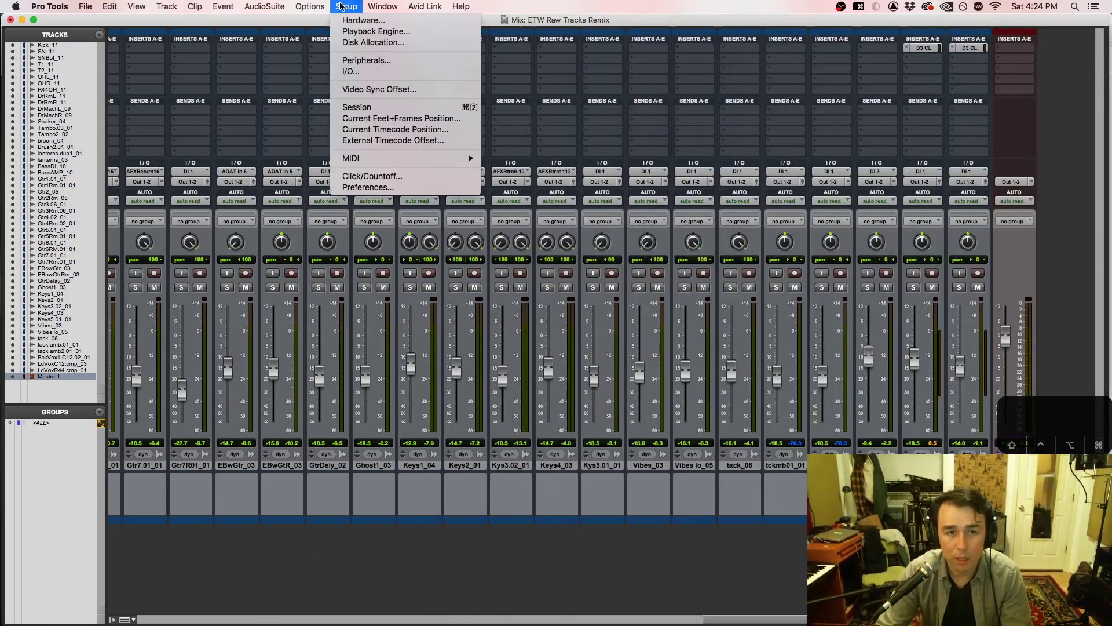
left_click(363, 6)
left_click(359, 7)
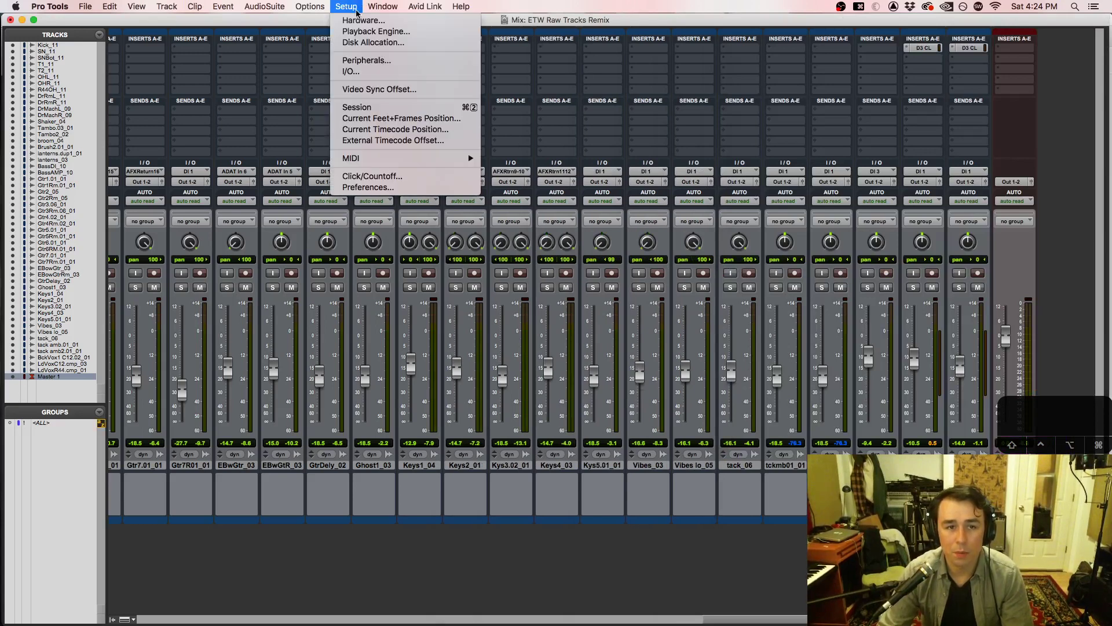
left_click(359, 71)
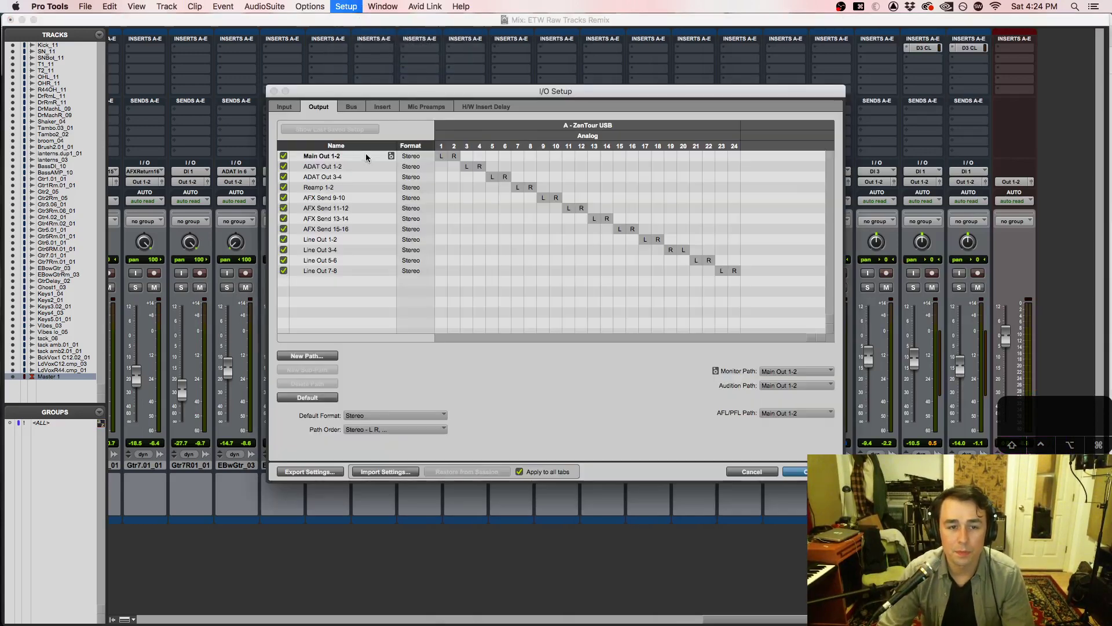
left_click(349, 107)
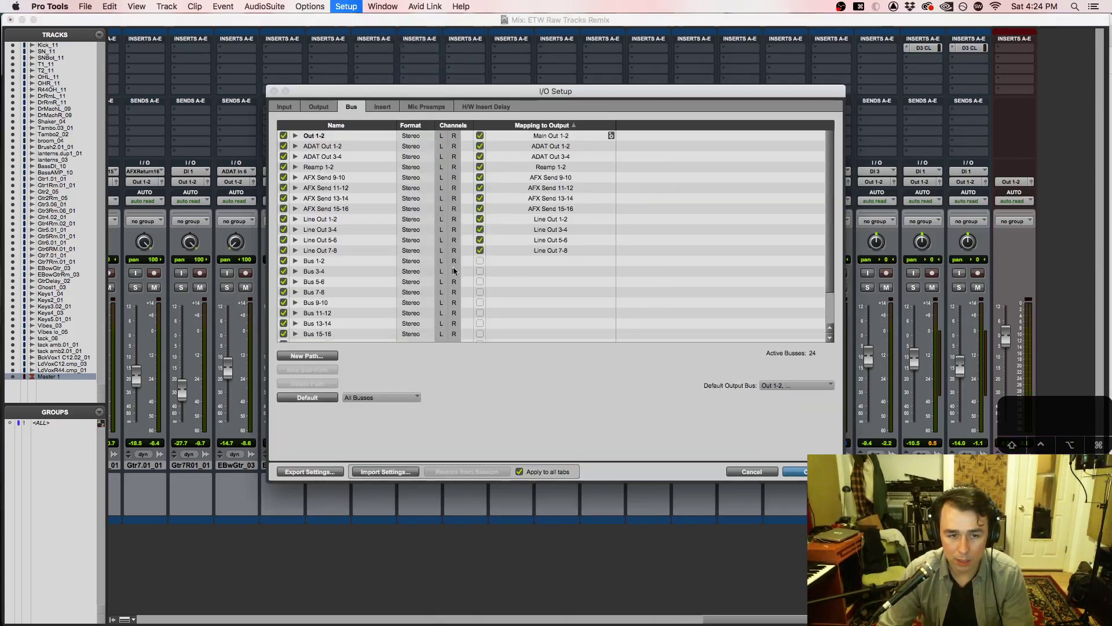
scroll(384, 284, "down", 2)
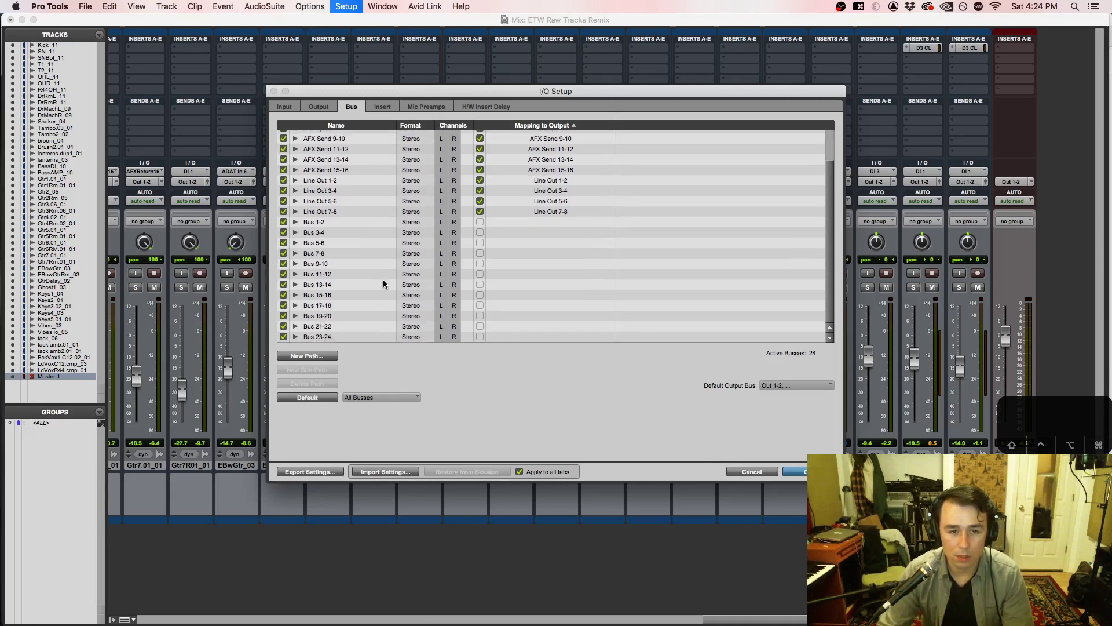
scroll(342, 231, "up", 2)
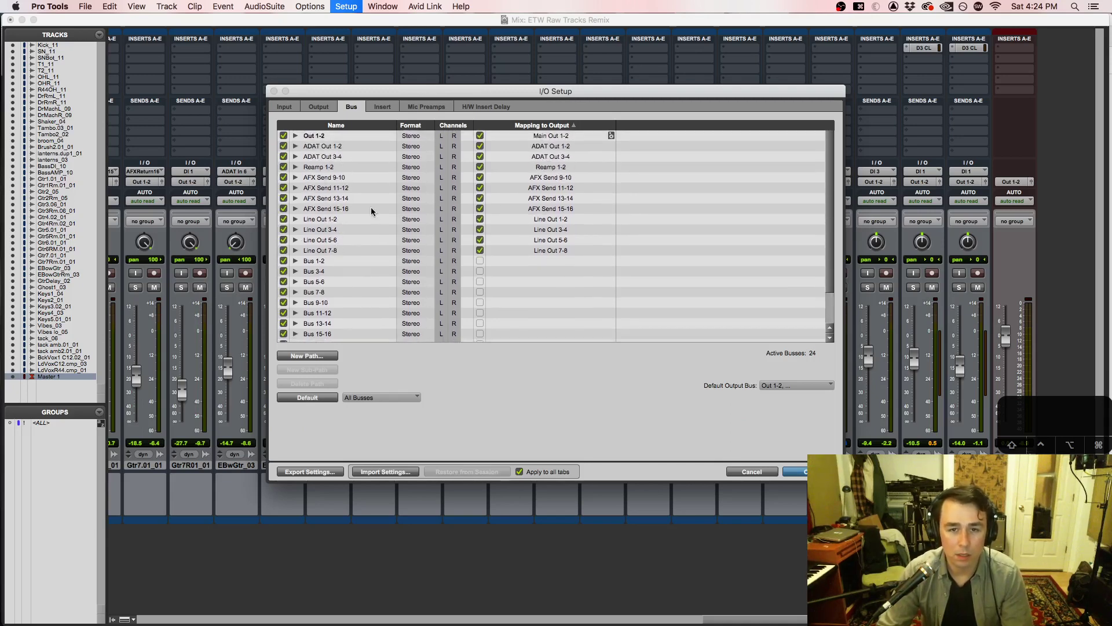
Step: Create four new mono and five new stereo bus paths
left_click(307, 355)
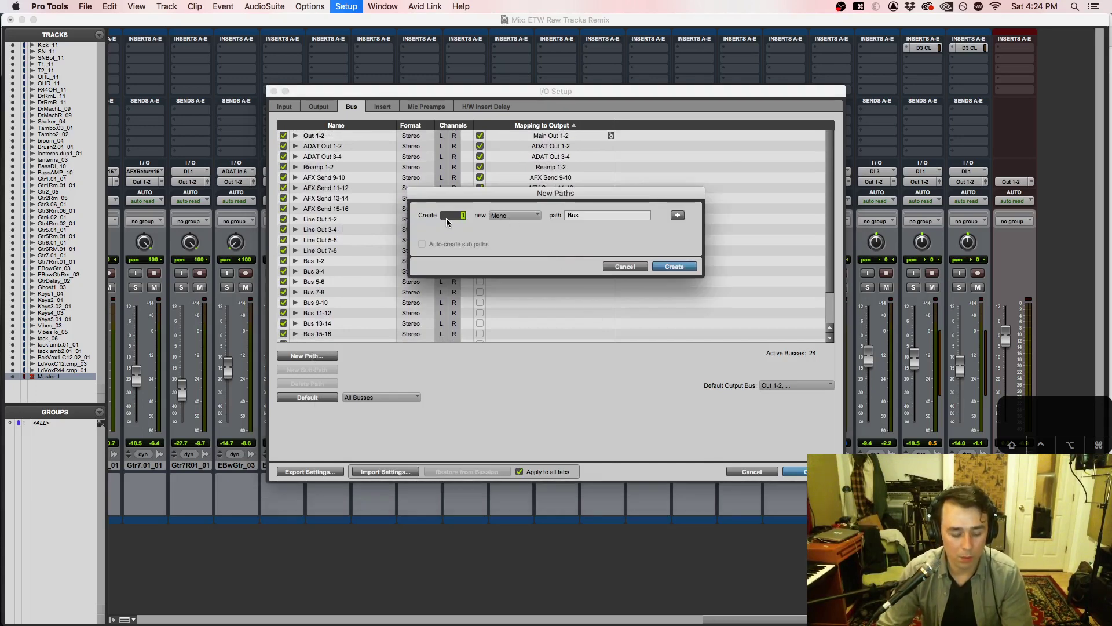
left_click(678, 215)
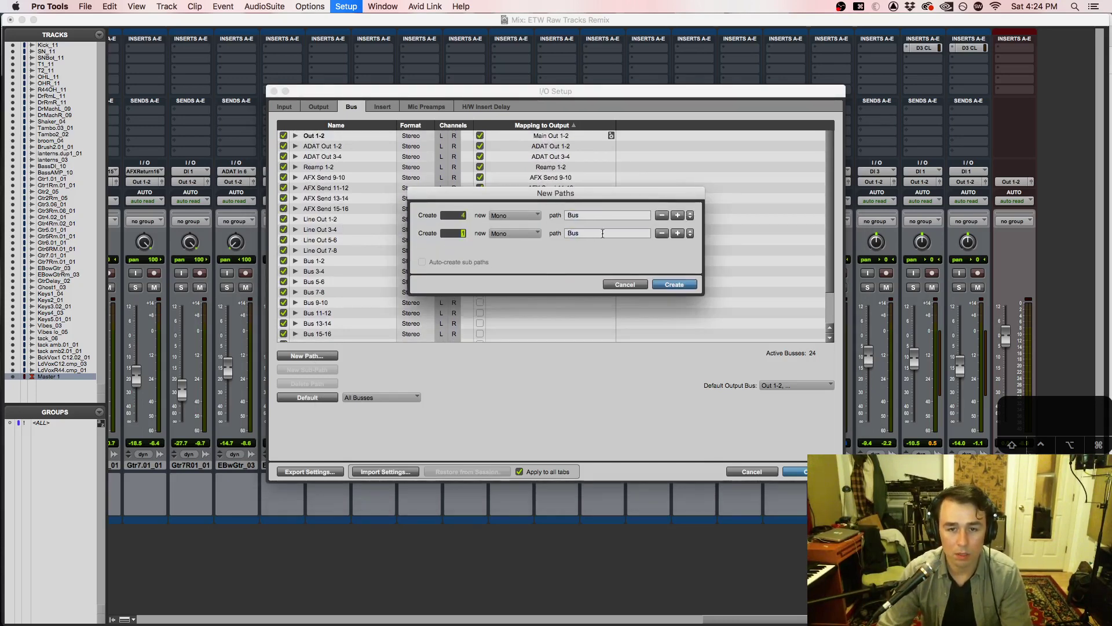
left_click(527, 232)
left_click(523, 244)
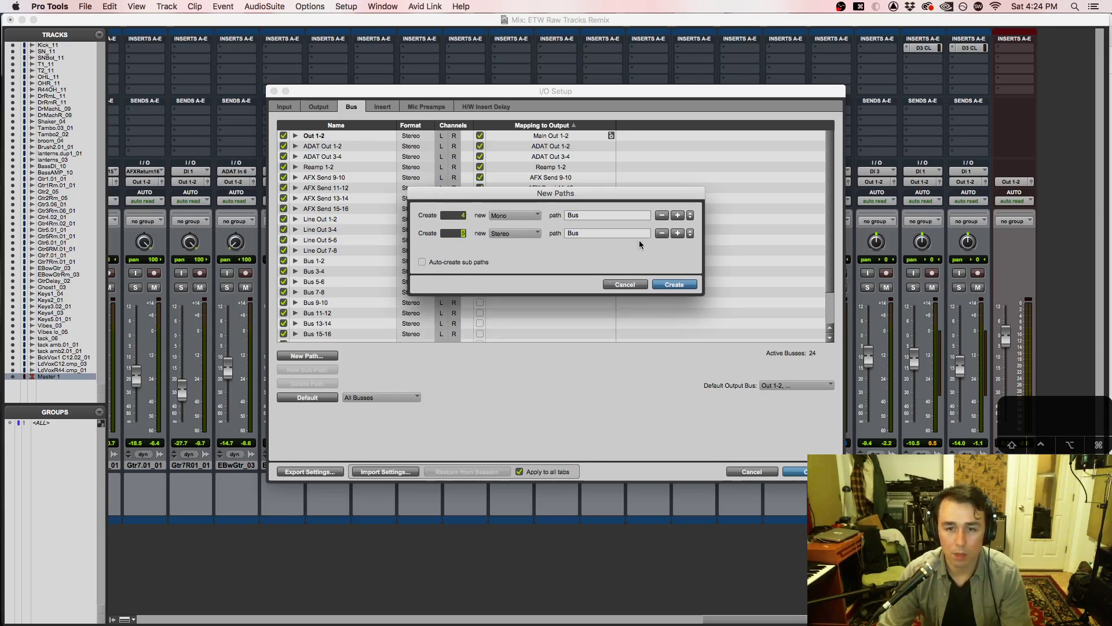
left_click(674, 285)
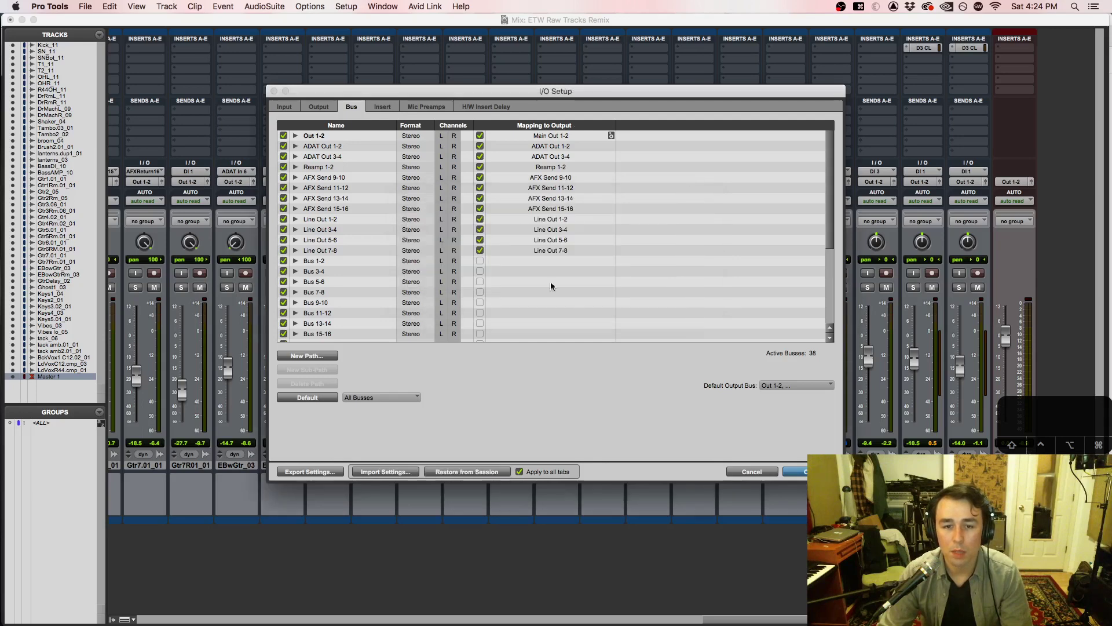
Step: Rename the four new mono buses, Bus 25 to Bus 28, as K-MIX, S-MIX, B-MIX and V-MIX
scroll(475, 289, "down", 5)
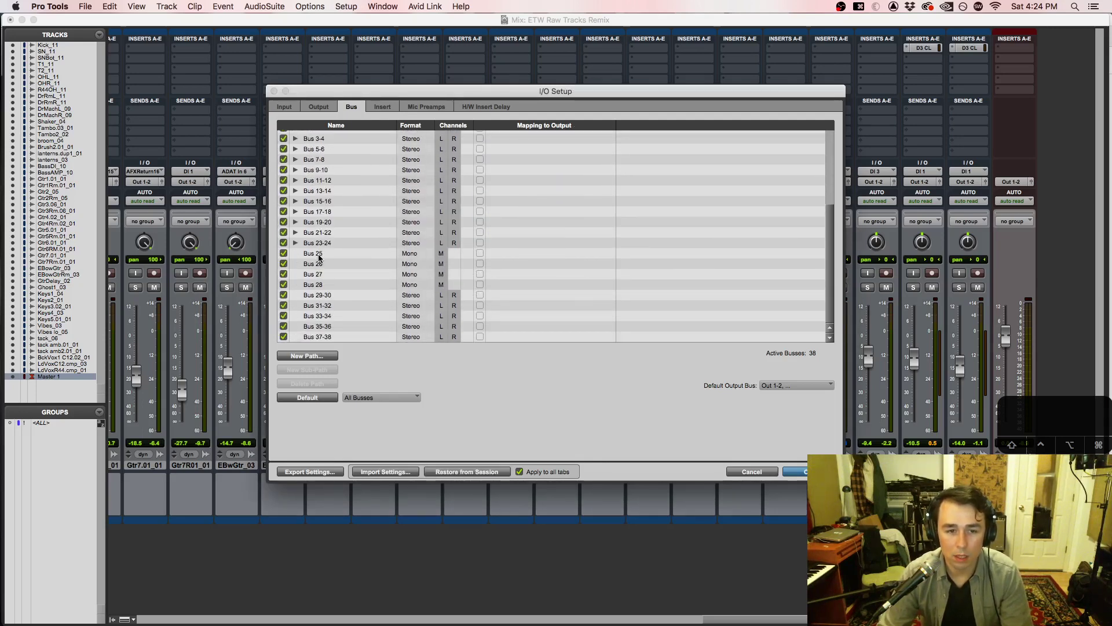
double_click(319, 255)
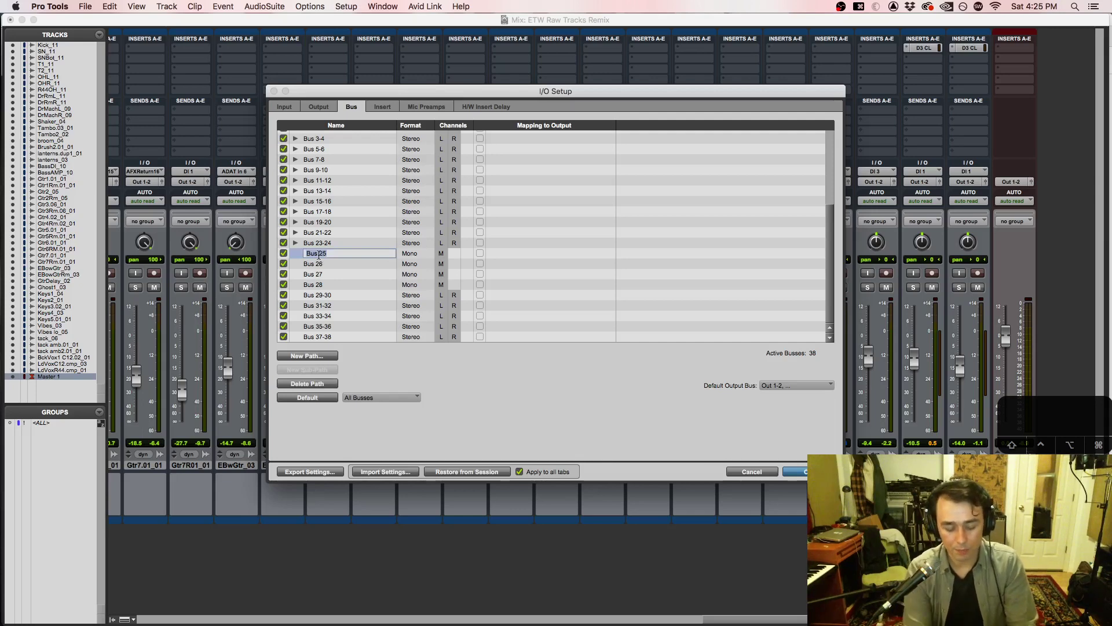
type("K-M")
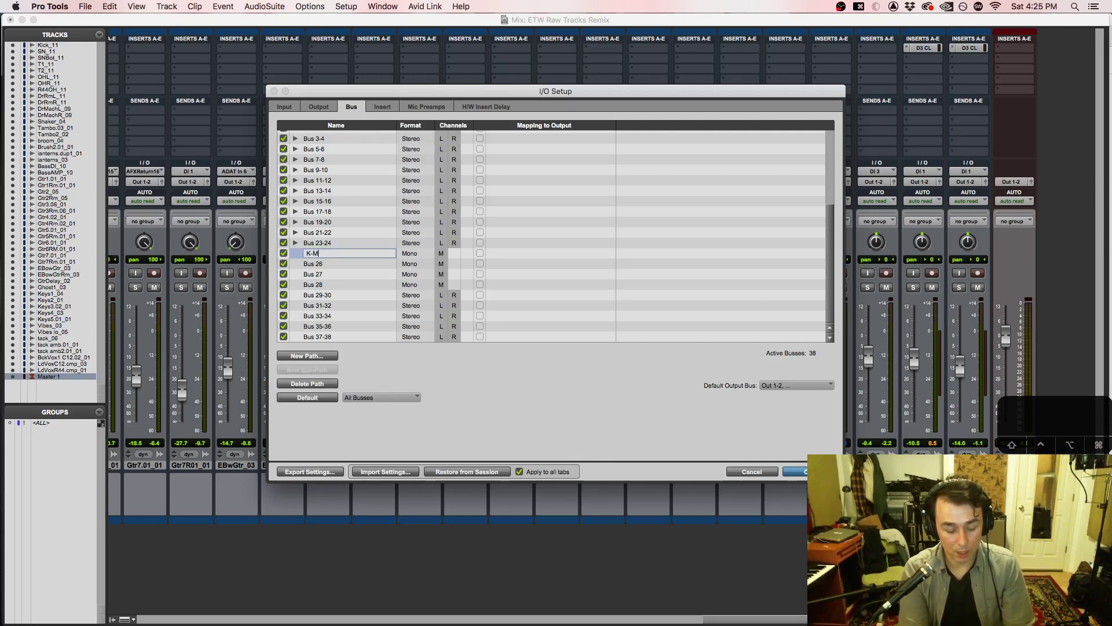
type("IX")
key("Tab")
type("S")
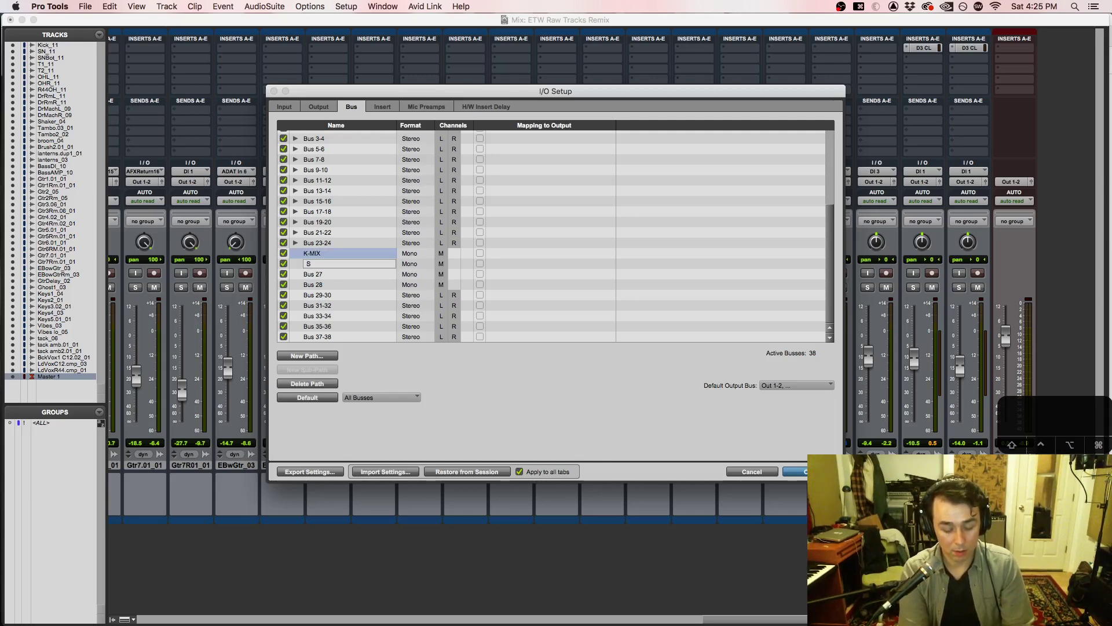
key("Tab")
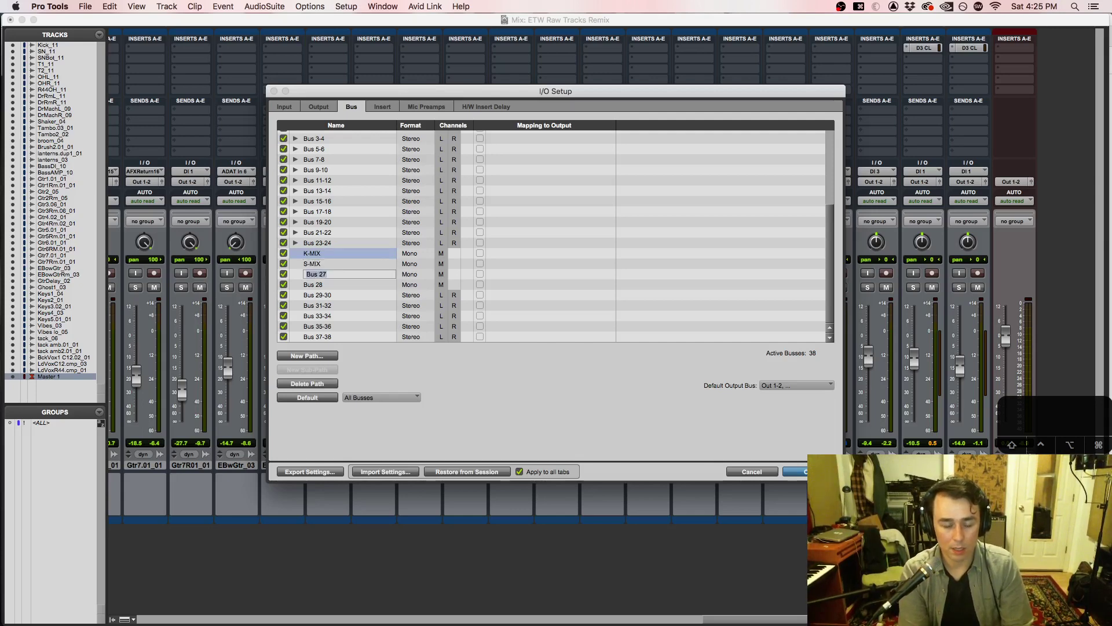
type("B-MIX")
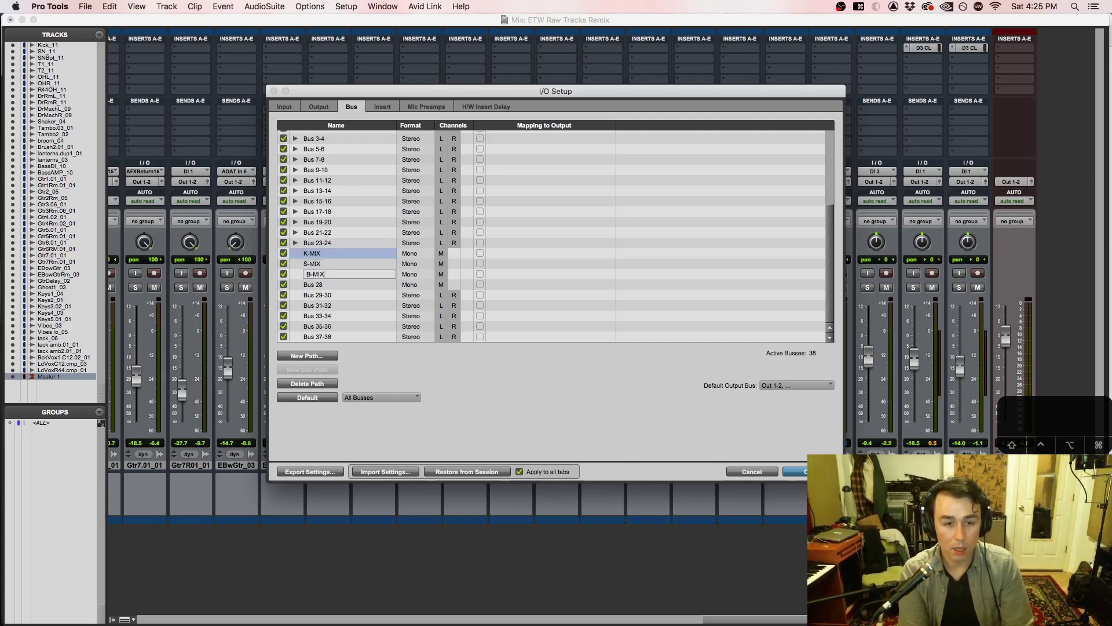
key("Tab")
type("V")
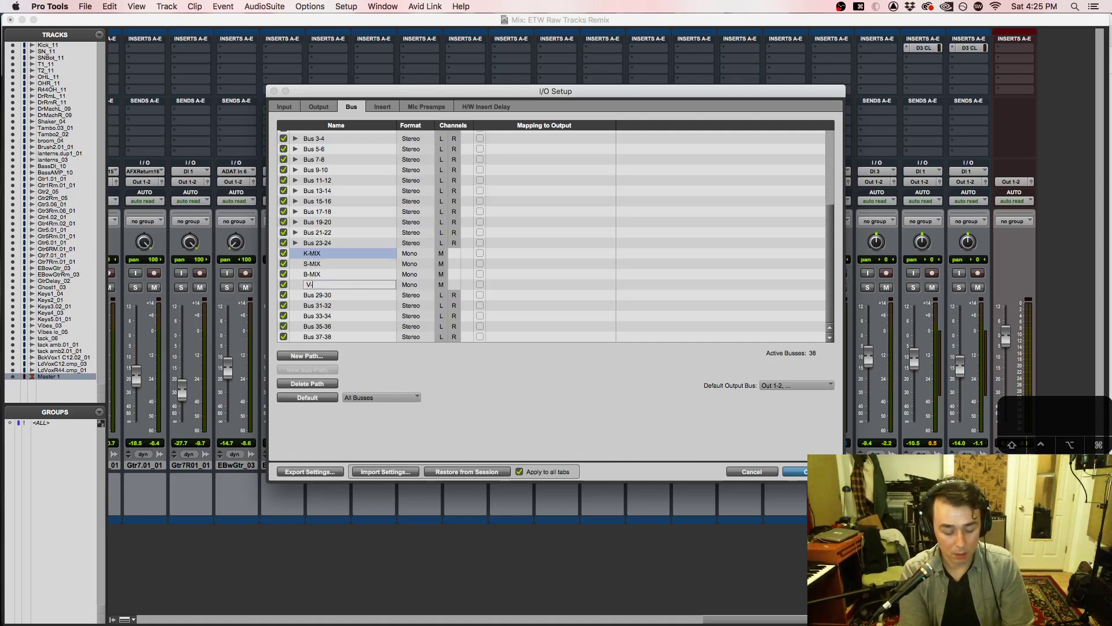
key("Tab")
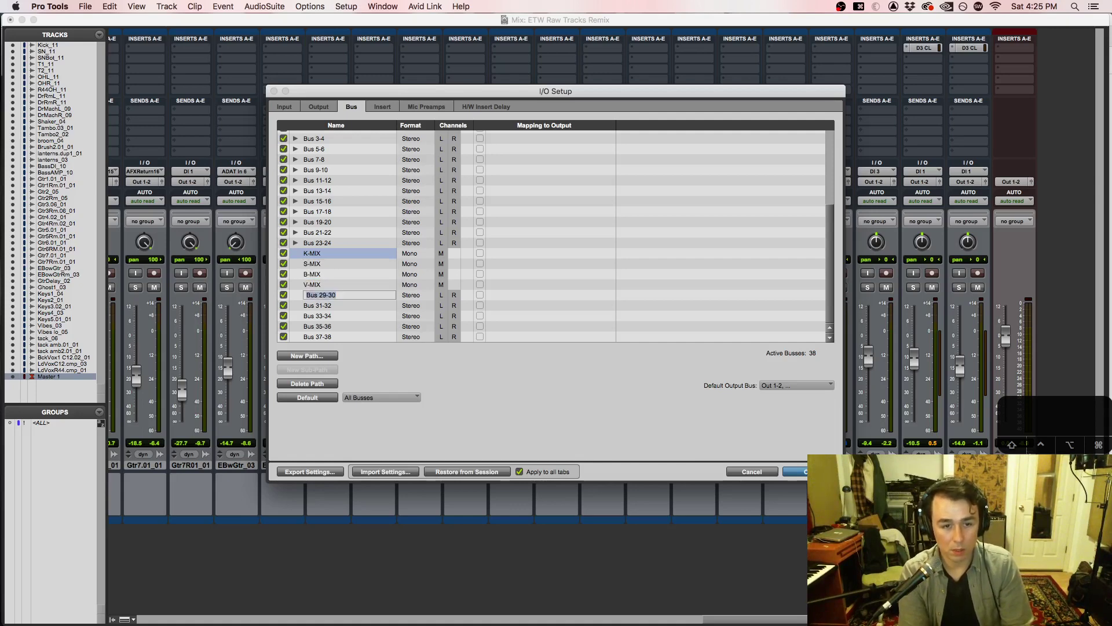
Step: Rename the five new stereo buses, Bus 29-30 to Bus 37-38, as DRM-MIX, GTR-MIX, KEY-MIX, VST-MIX and ETC-MIX
type("DRM-MIX")
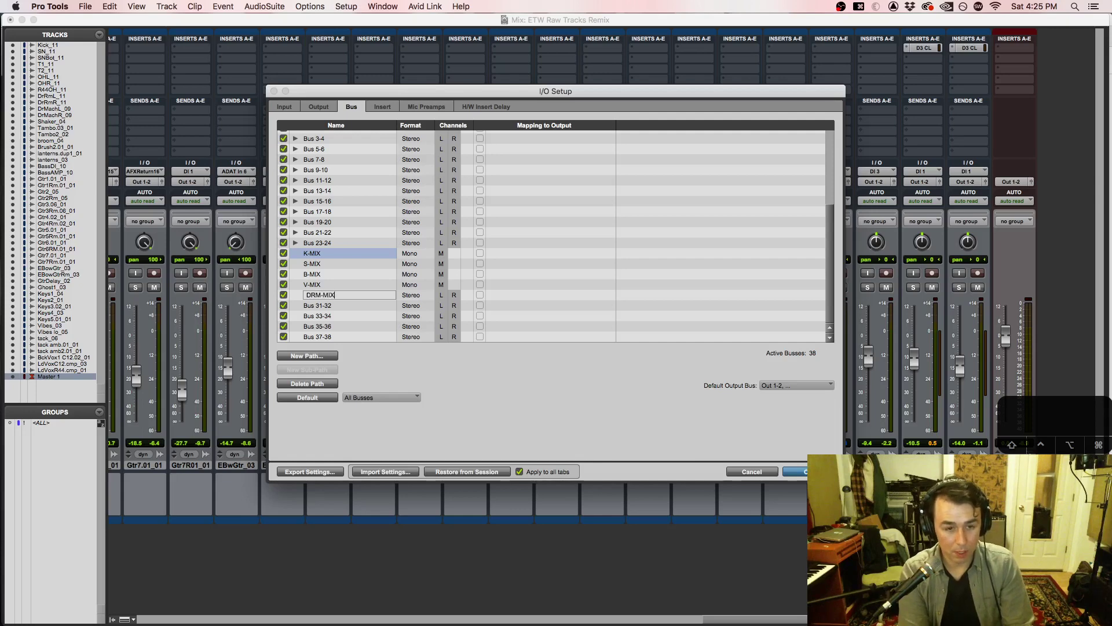
key("Tab")
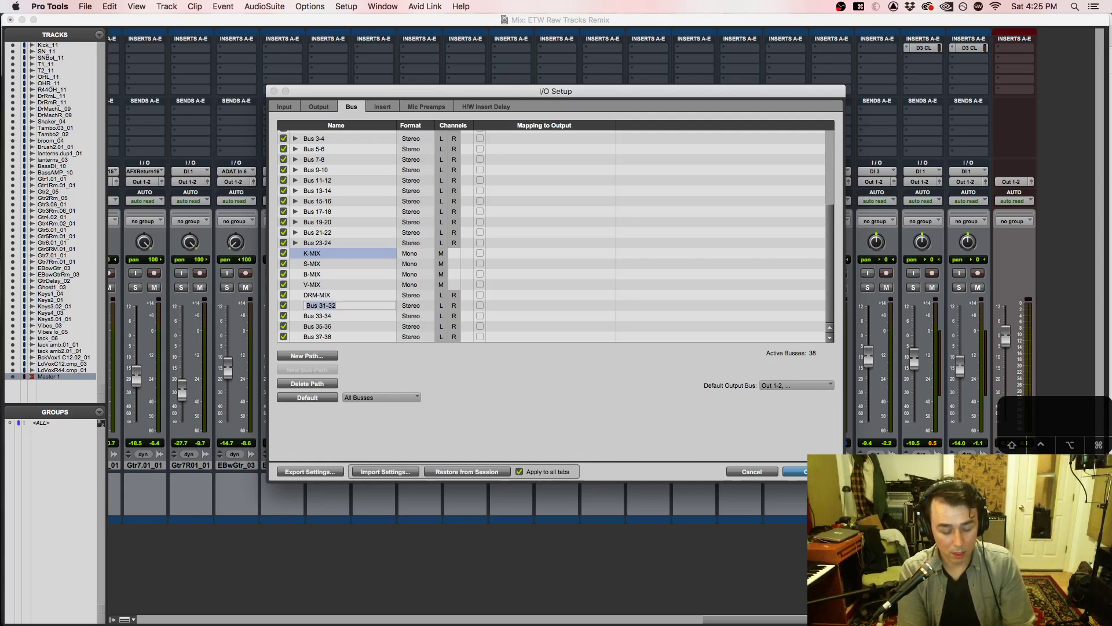
type("GTR-MIX")
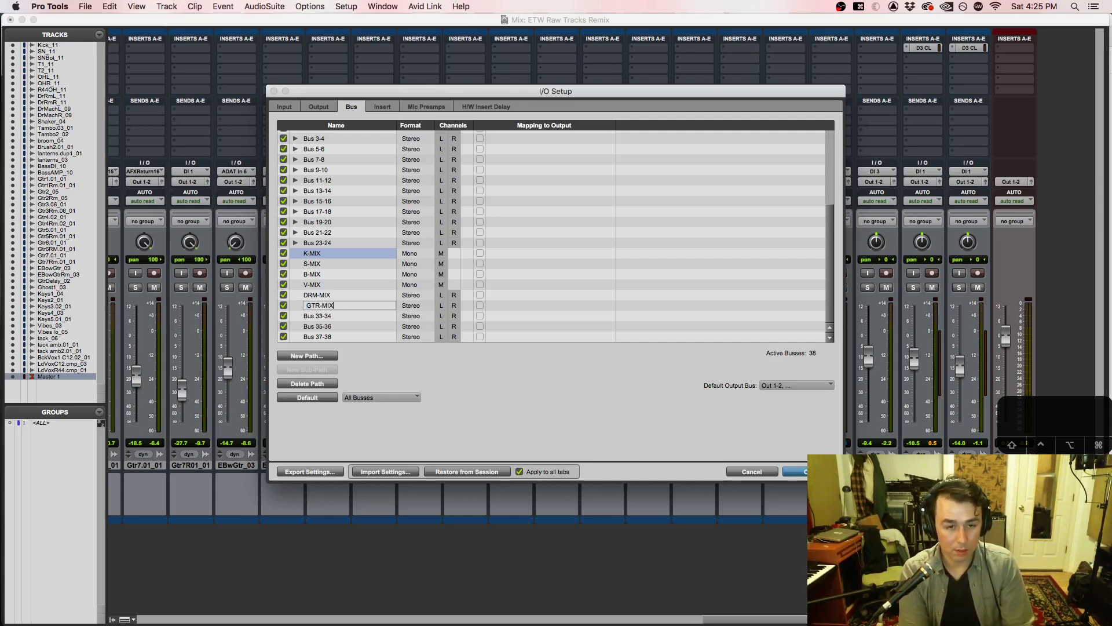
key("Tab")
type("KEY-MIX")
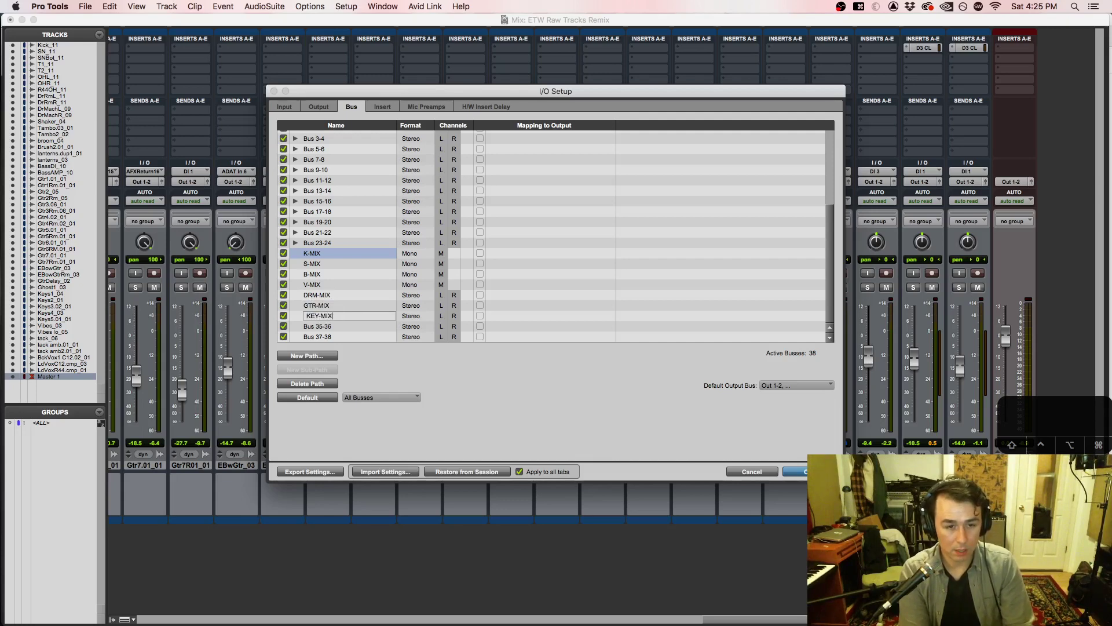
key("Tab")
type("VST")
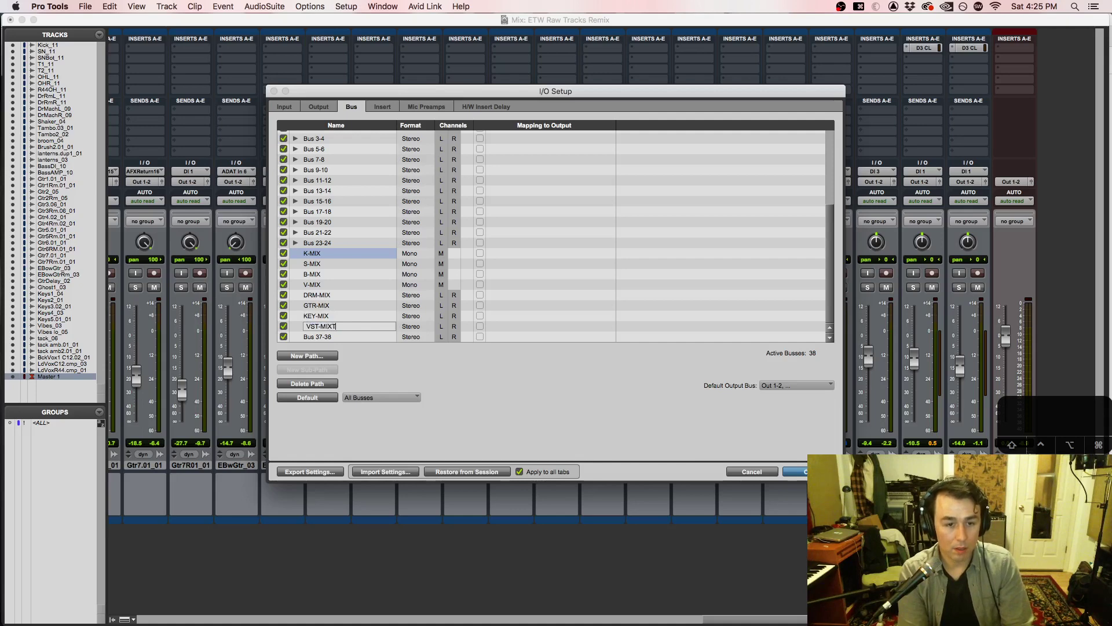
type("-MIXT")
key("BackSpace")
key("Tab")
type("ET")
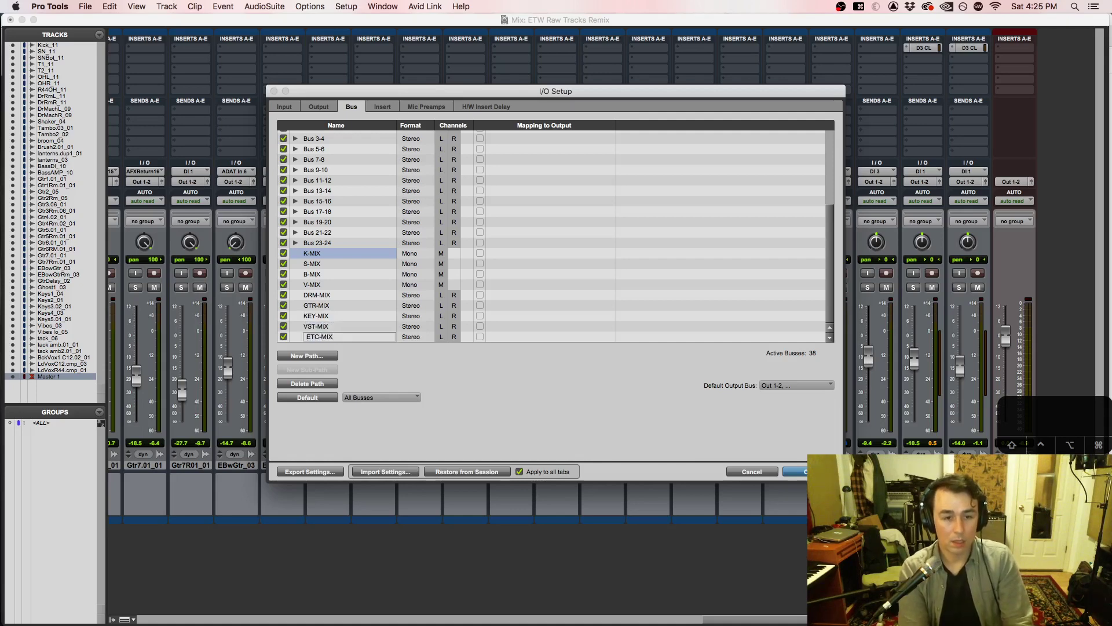
key("Return")
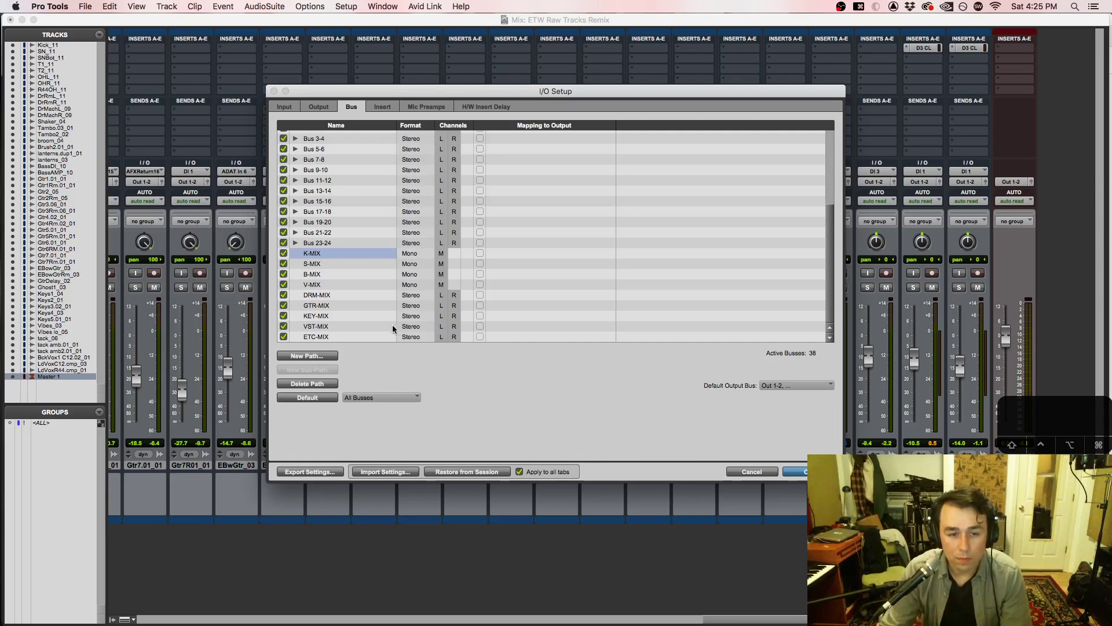
Step: Set up one new stereo bus path named 2-BUS, leaving it not yet created
left_click(321, 355)
left_click(514, 216)
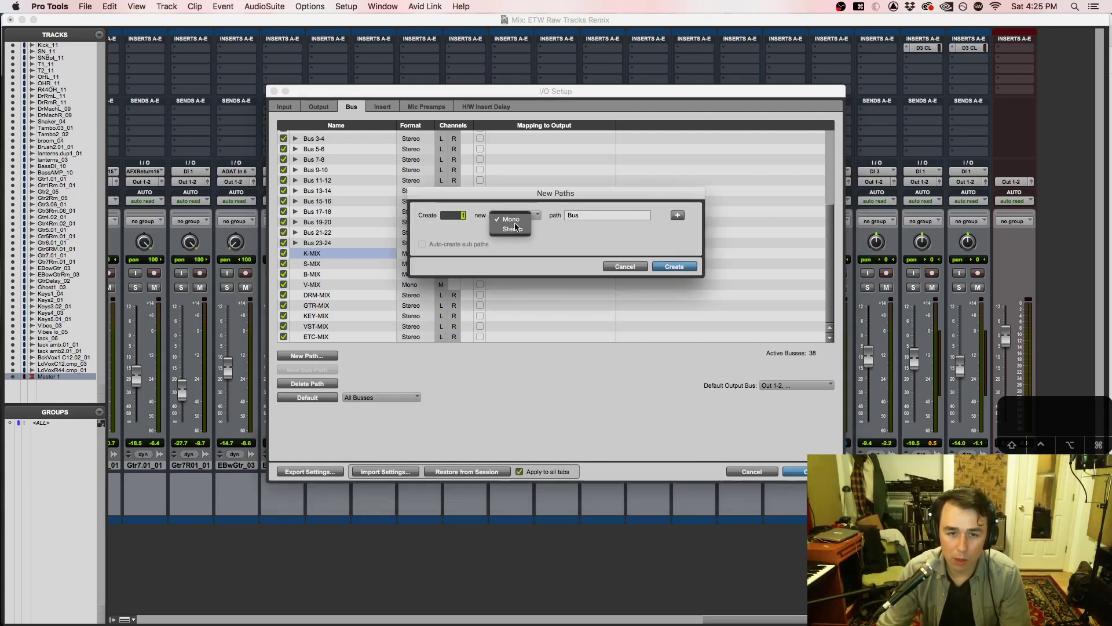
left_click(512, 228)
double_click(595, 214)
type("2-BUS")
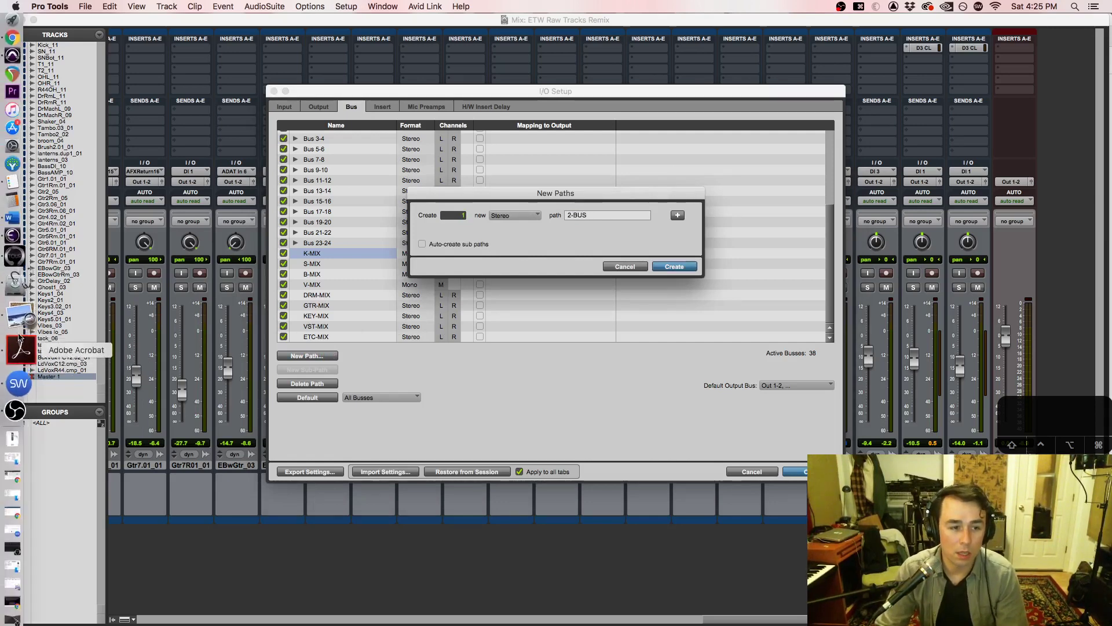
Step: Switch to the Mix Routing Diagram in Preview, examine the 2-Bus box in the signal flow and return to Pro Tools
left_click(19, 347)
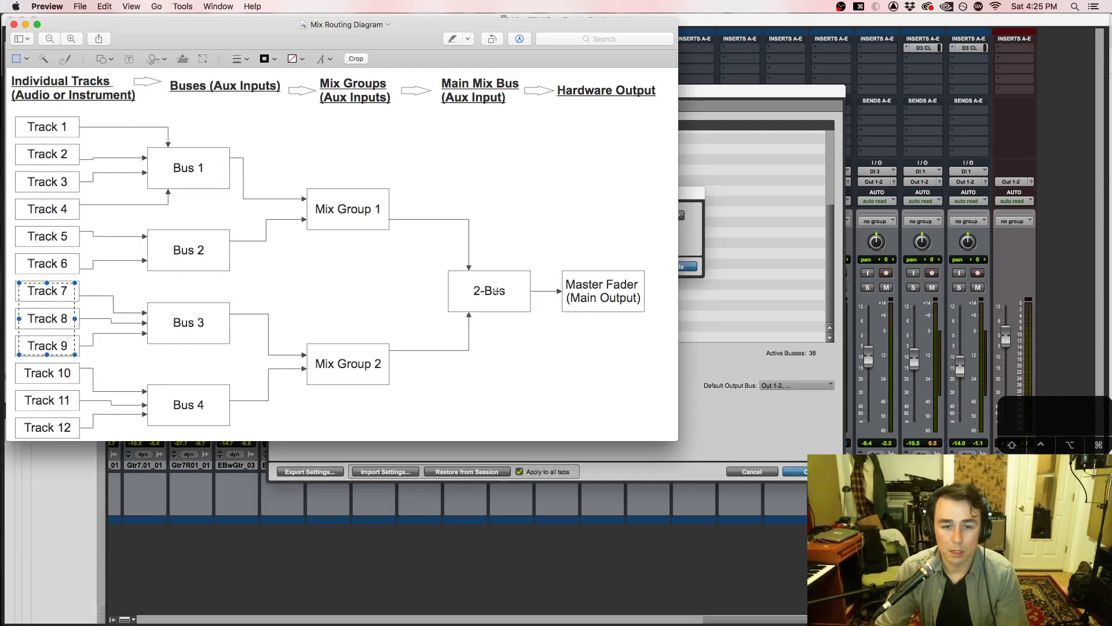
left_click_drag(471, 278, 508, 303)
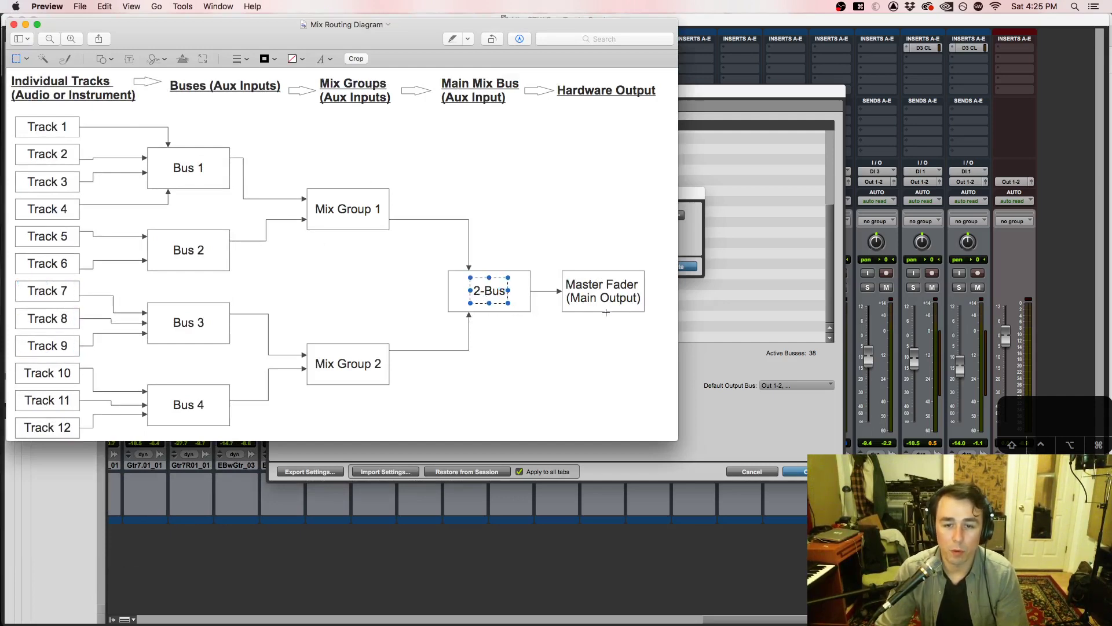
left_click(407, 314)
left_click(771, 431)
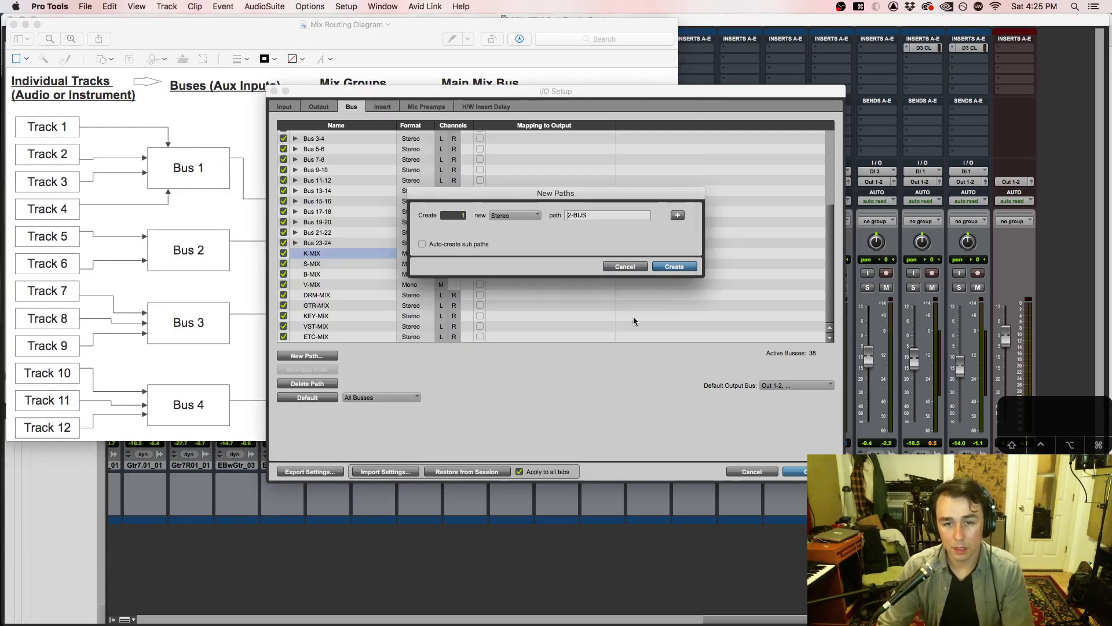
Step: Create the stereo 2-BUS path, select it in the bus list and finish the I/O Setup
left_click(687, 269)
scroll(336, 298, "down", 1)
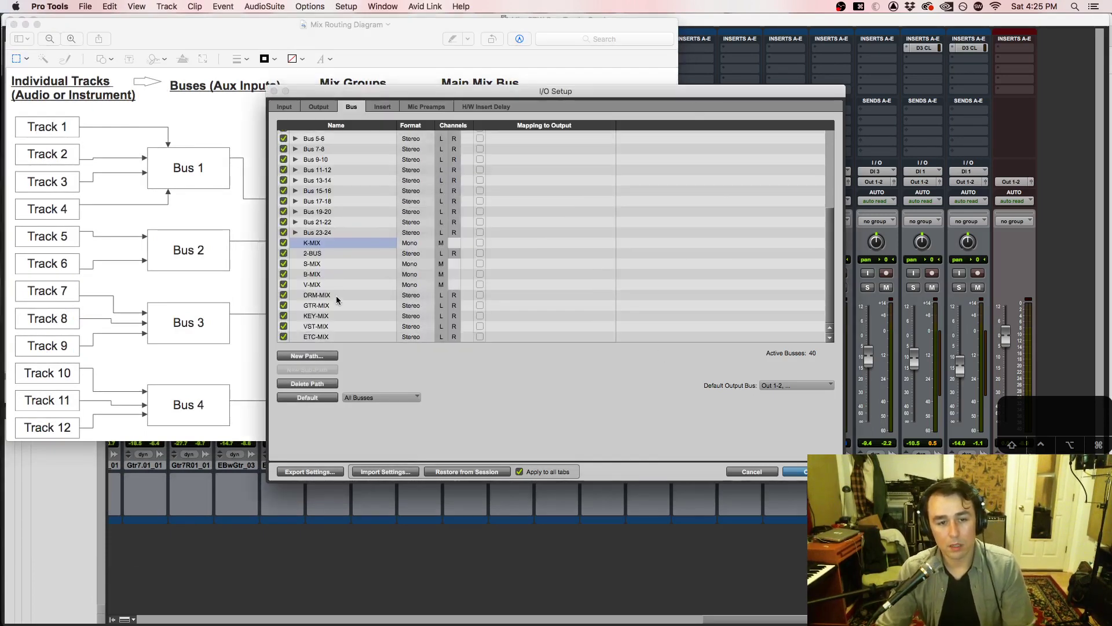
left_click(322, 255)
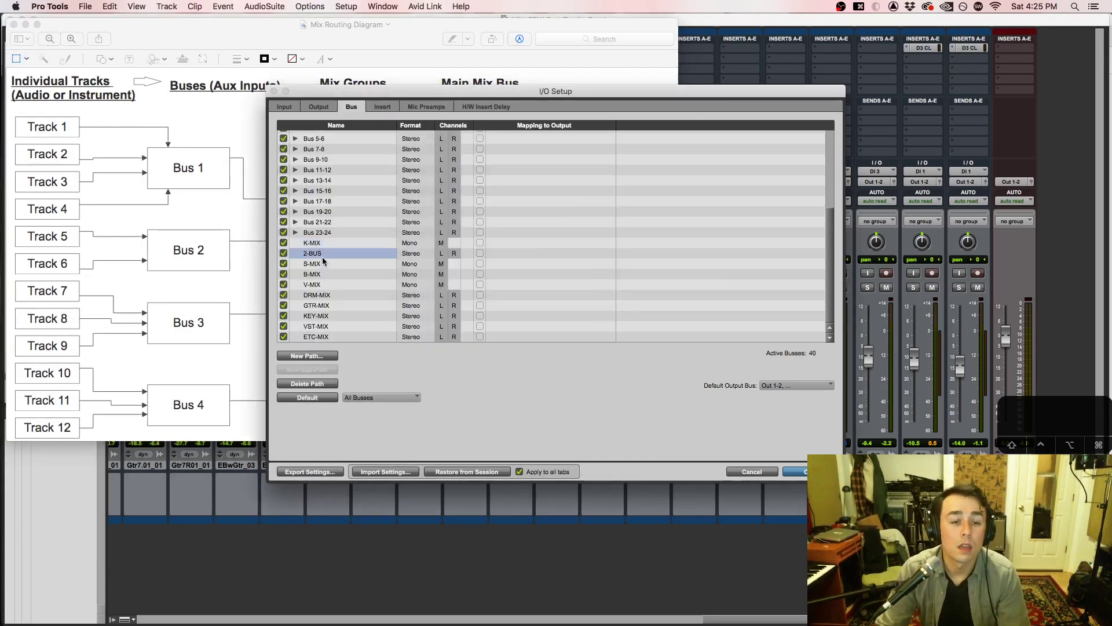
left_click_drag(340, 340, 354, 327)
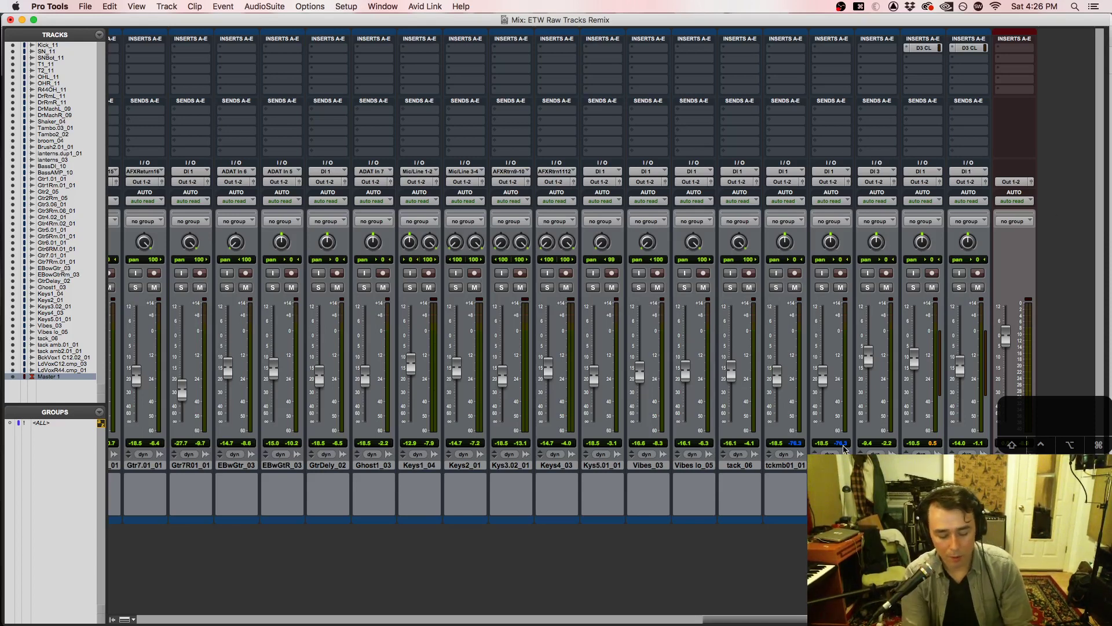
Step: Create four mono and six stereo Aux Input tracks in the session
key("shift+super+n")
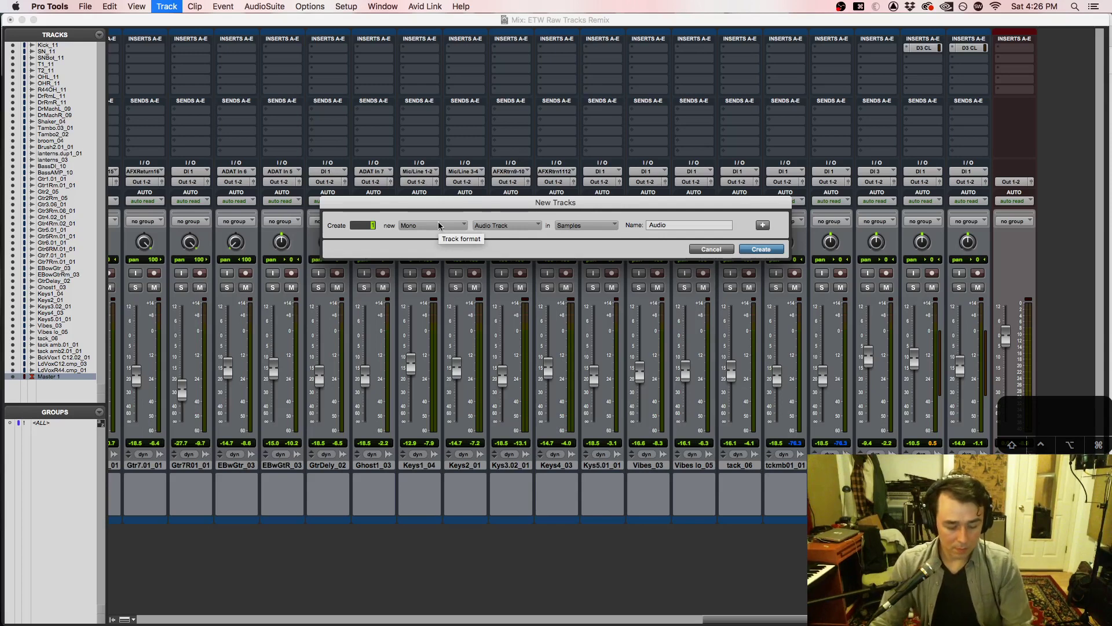
type("4")
left_click(519, 225)
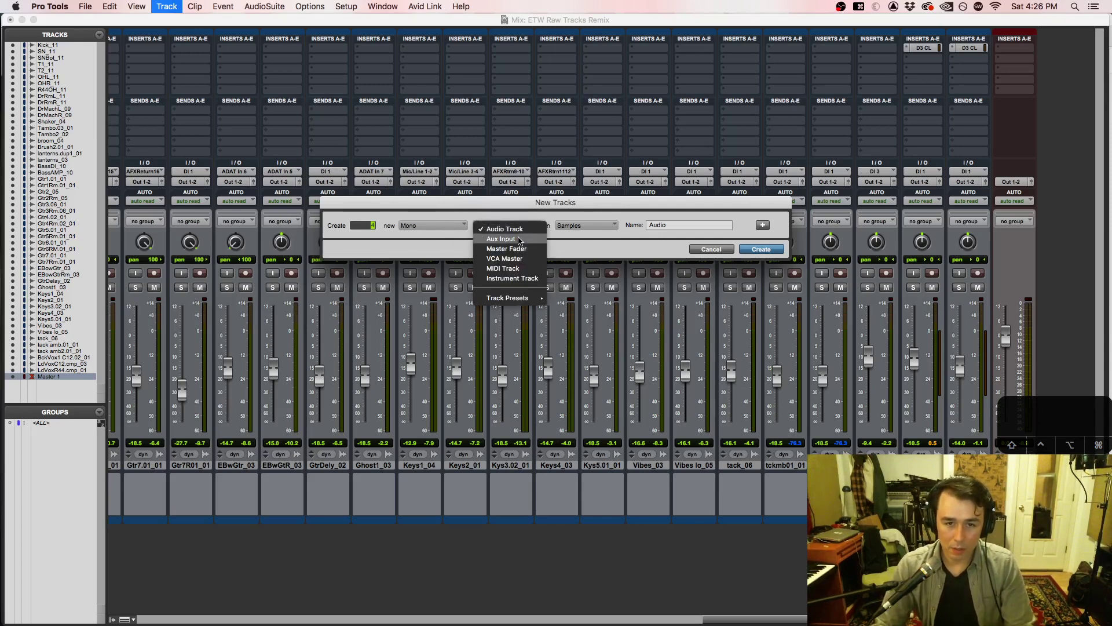
left_click(518, 227)
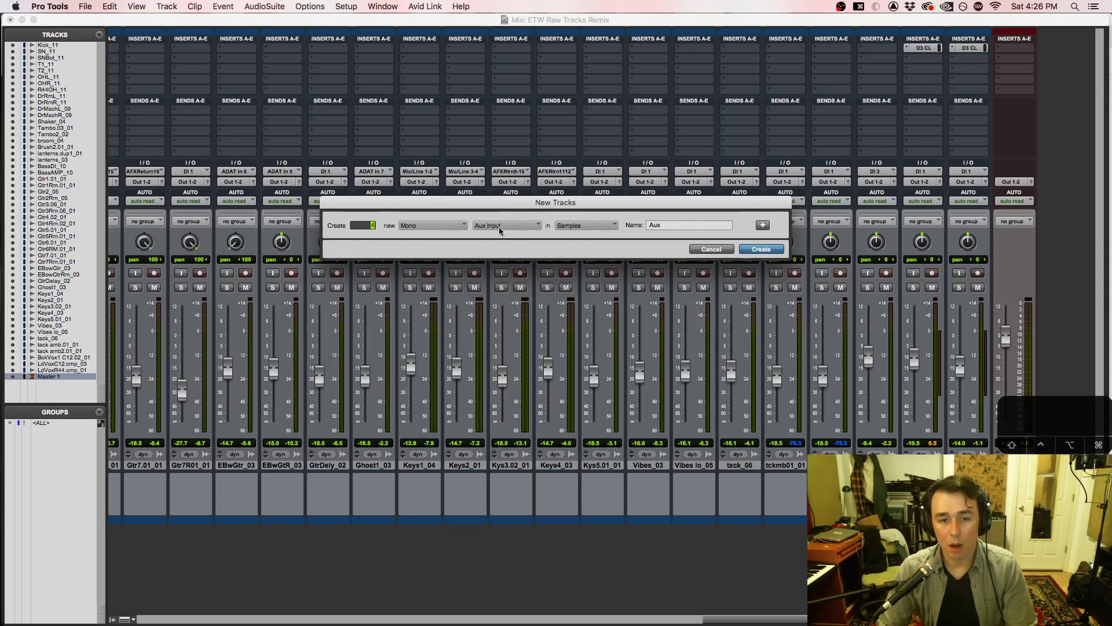
left_click(763, 226)
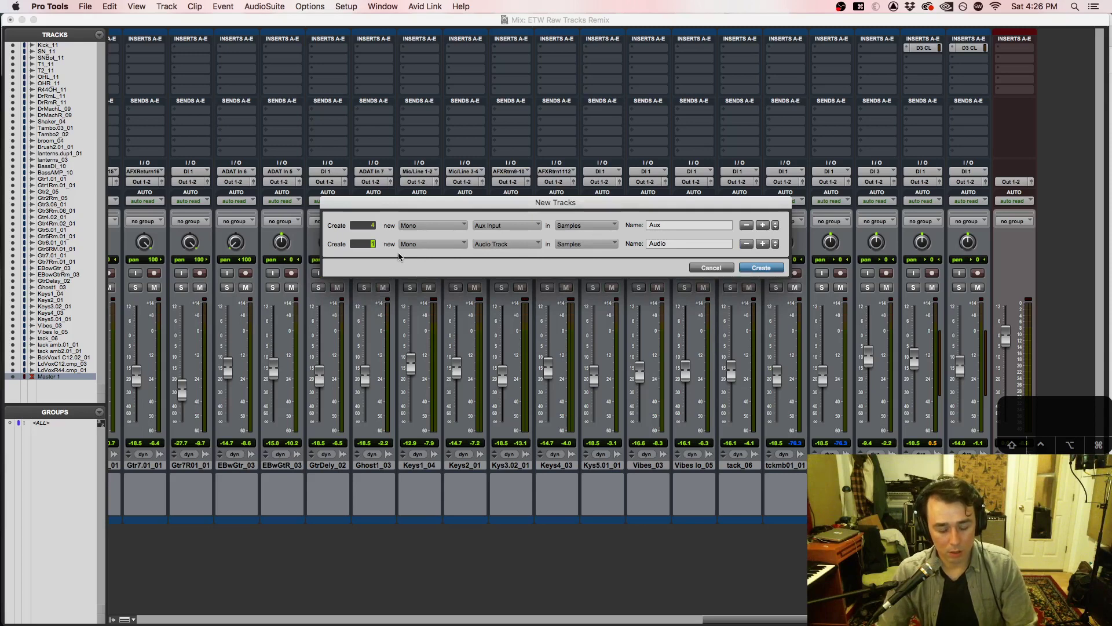
type("6")
left_click(447, 244)
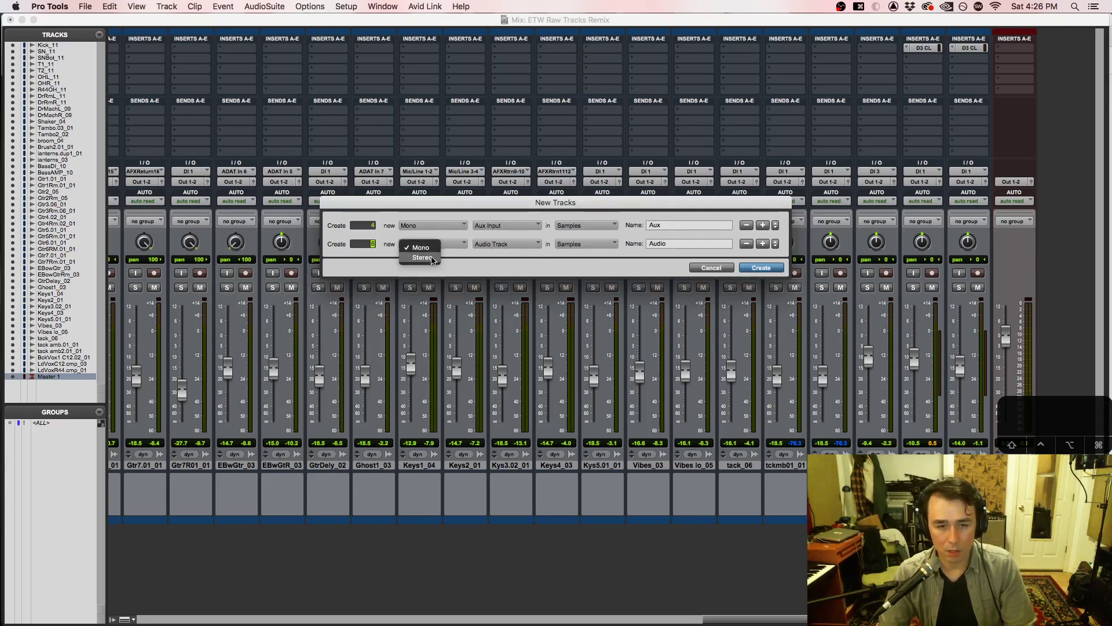
left_click(429, 254)
left_click(504, 244)
left_click(500, 259)
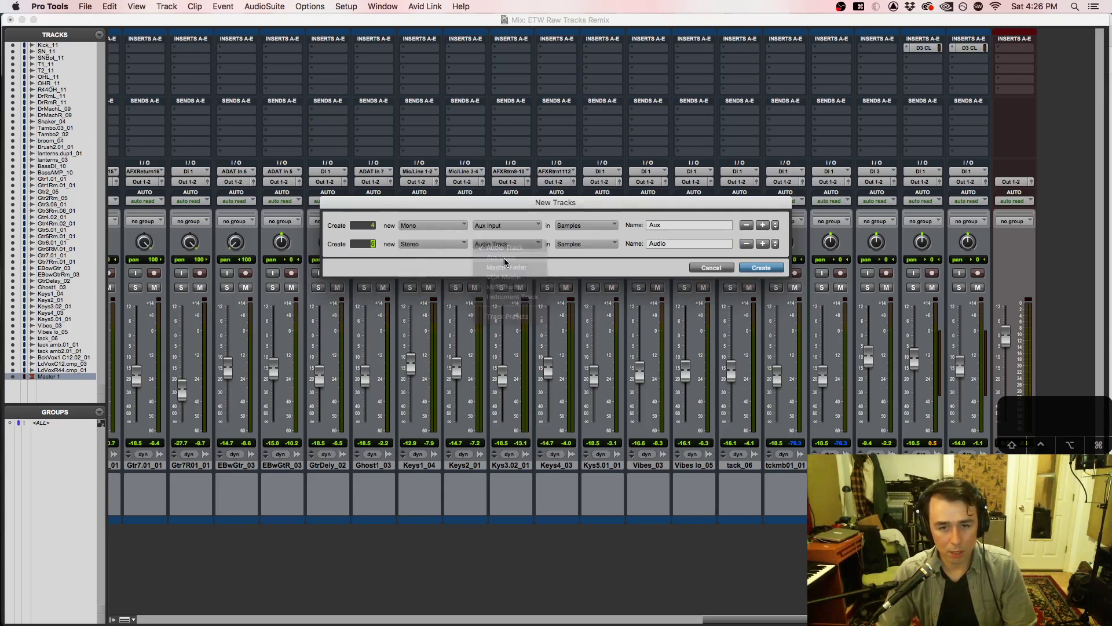
left_click(762, 269)
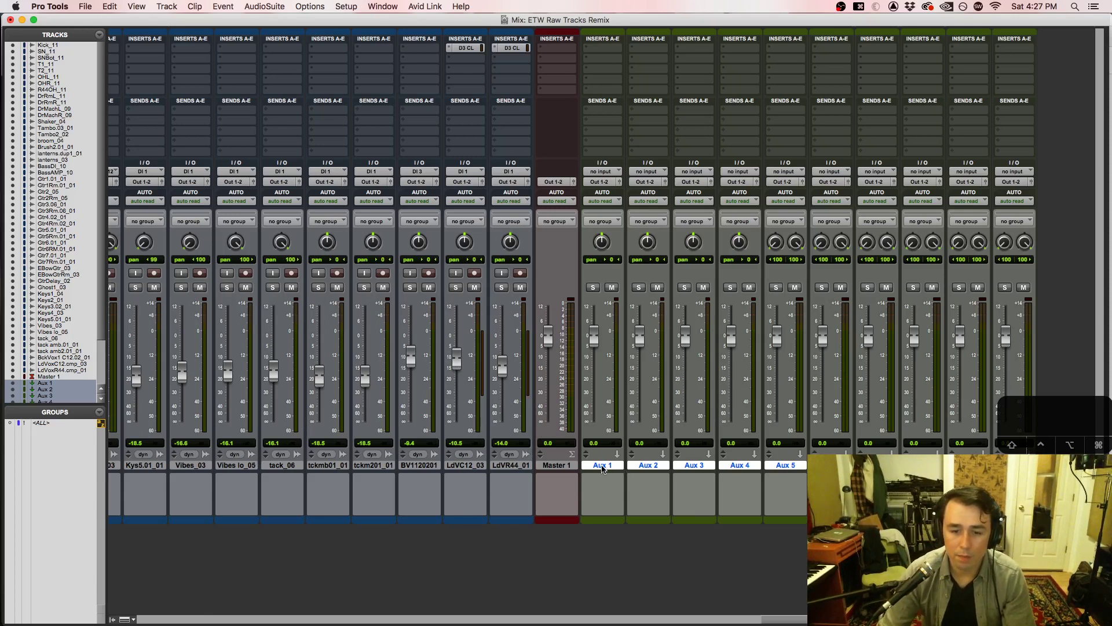
Step: Rename the four mono aux tracks, Aux 1 to Aux 4, as K-MIX, S-MIX, B-MIX and V-MIX
double_click(602, 465)
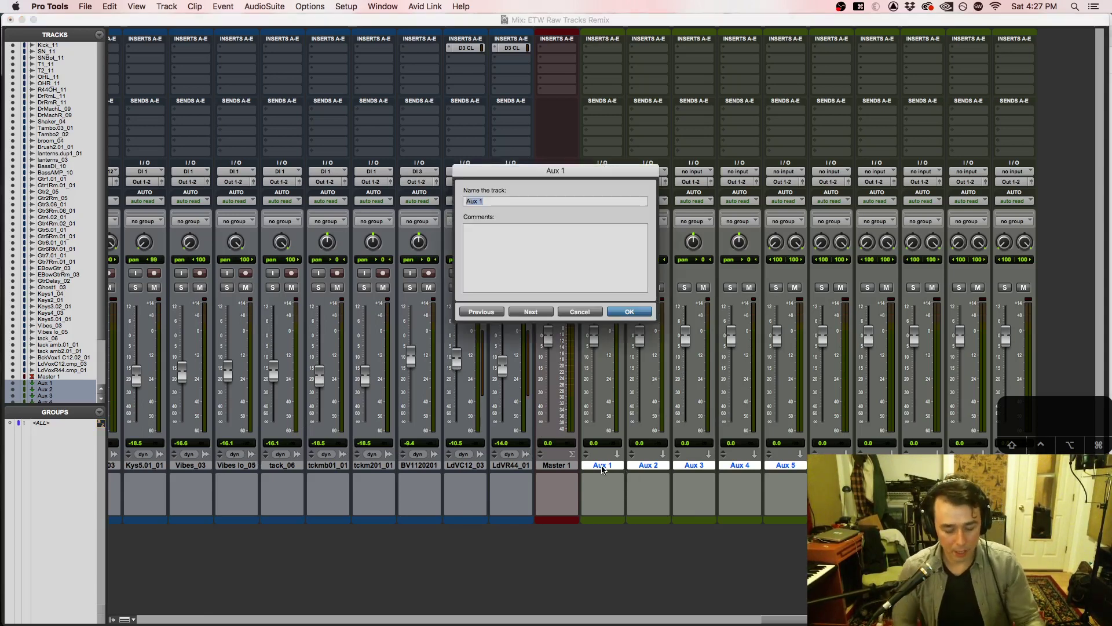
type("K-MIX")
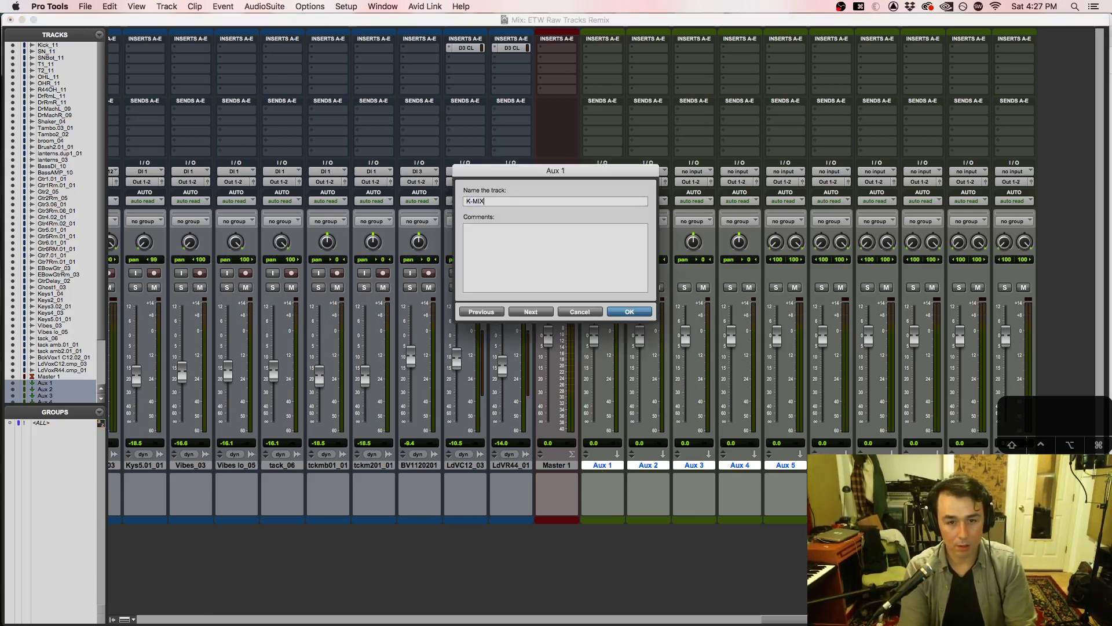
key("super+Right")
type("S")
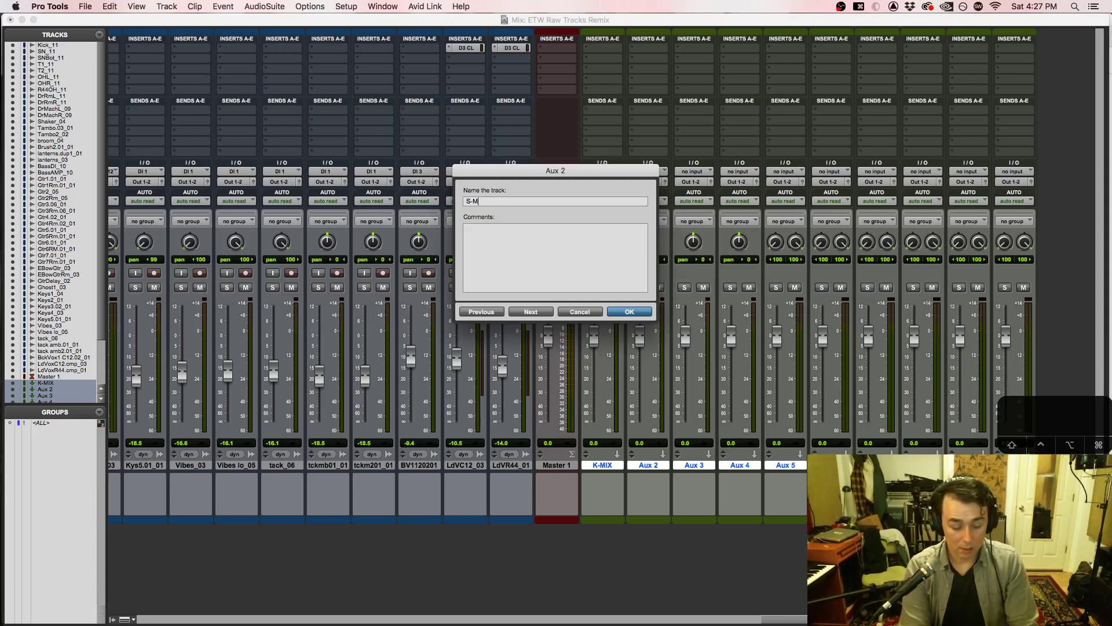
key("super+Right")
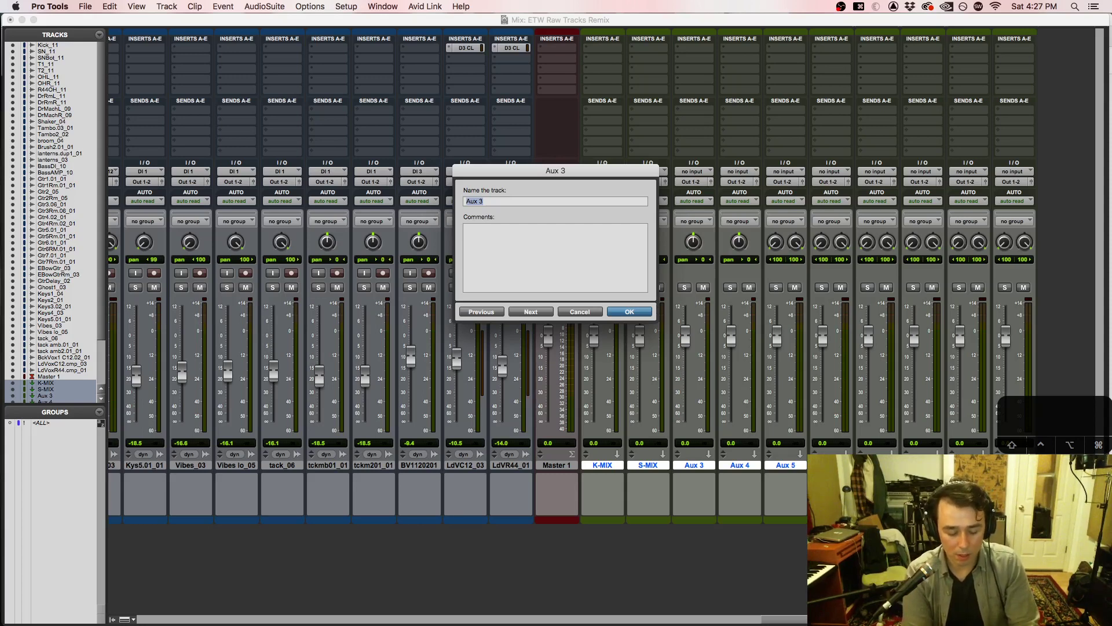
type("B-MIX")
key("super+Right")
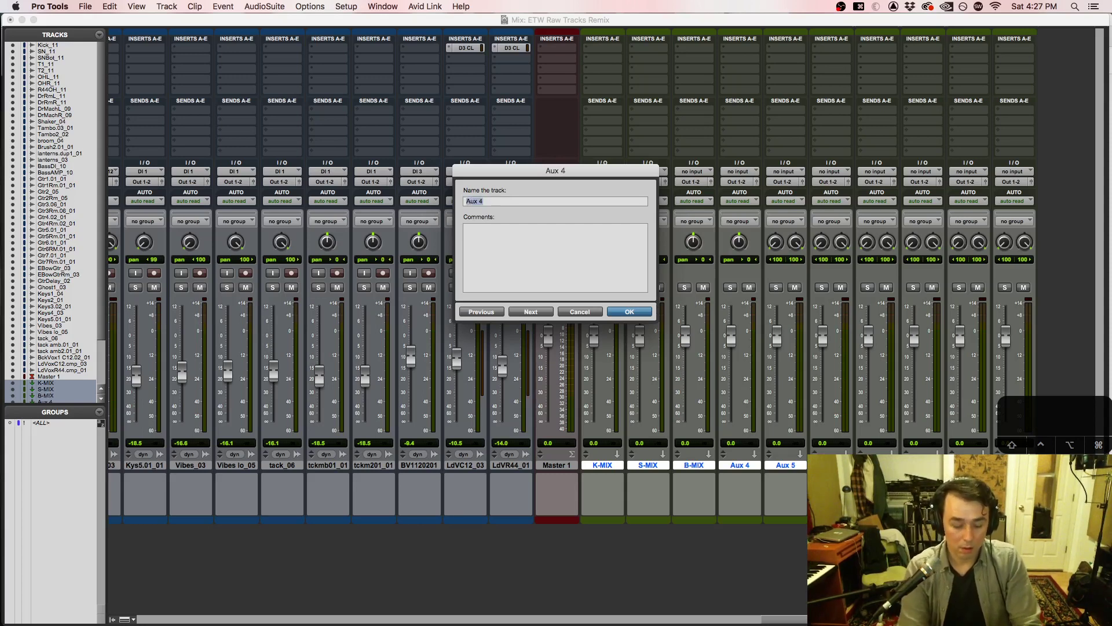
type("V-MIX")
key("super+Right")
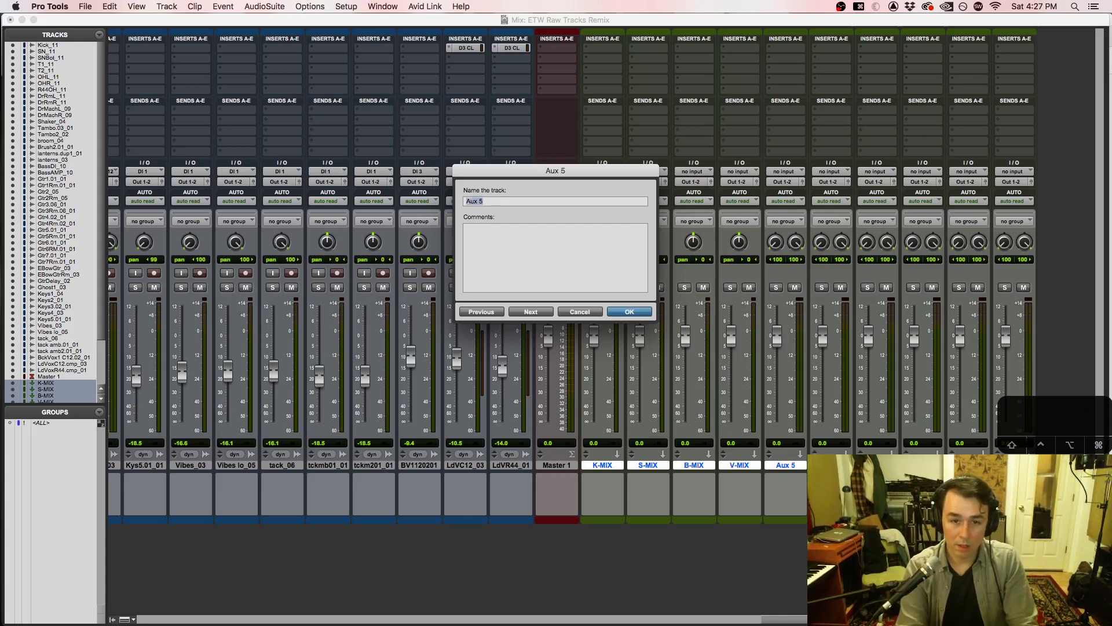
Step: Rename the stereo aux tracks Aux 5, Aux 6 and Aux 7 as DR-MIX, GTR-MIX and KEY-MIX
type("DR-")
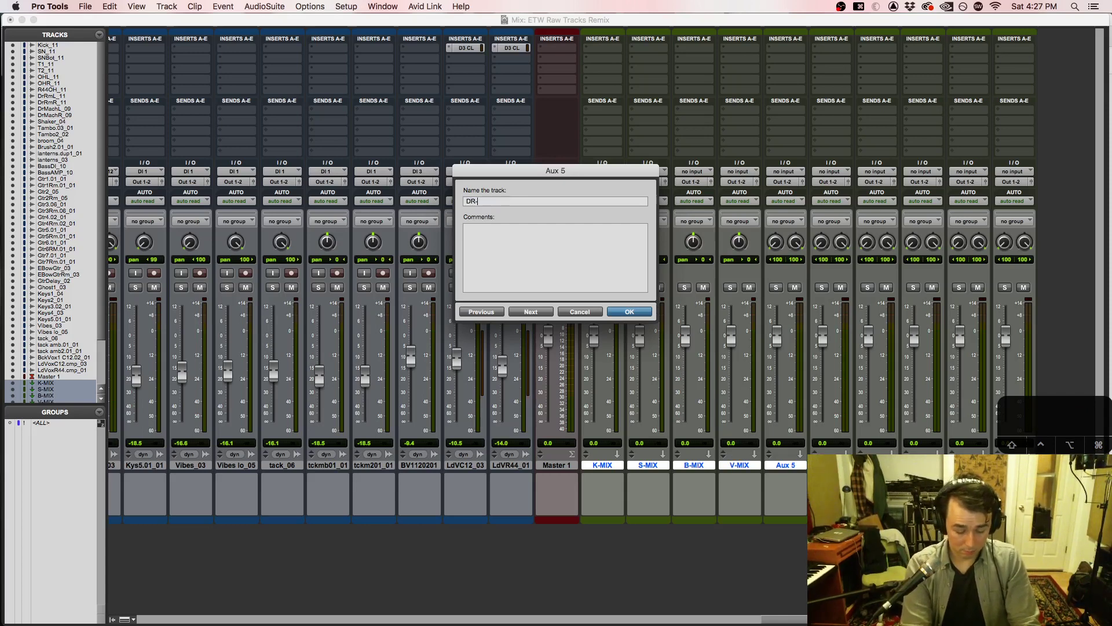
type("MIX")
key("super+Right")
type("GT")
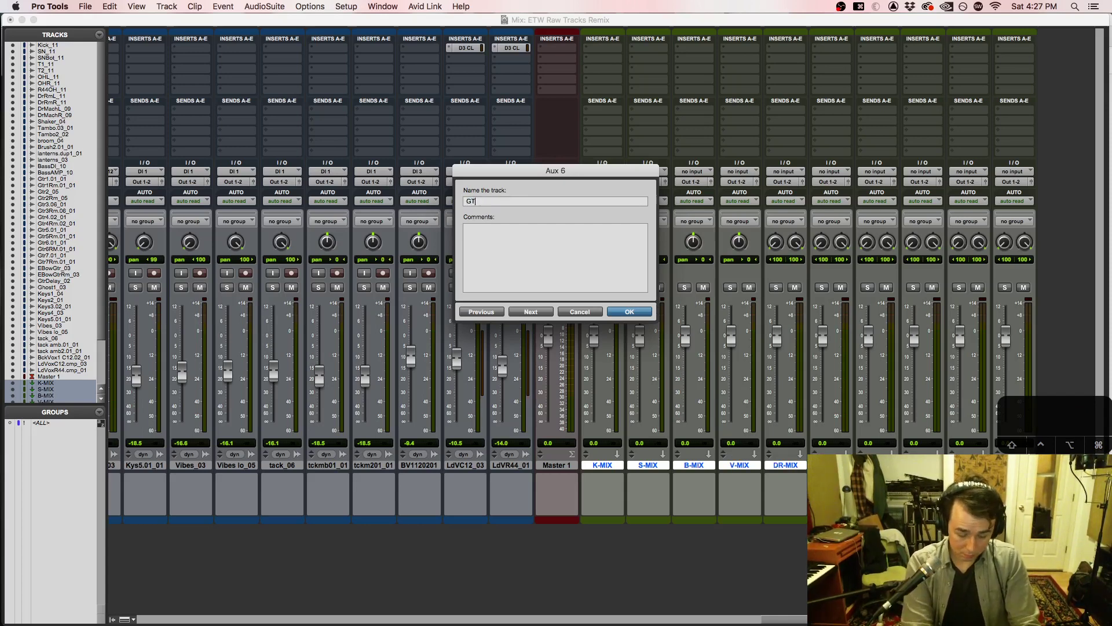
type("R-MIX")
key("super+Right")
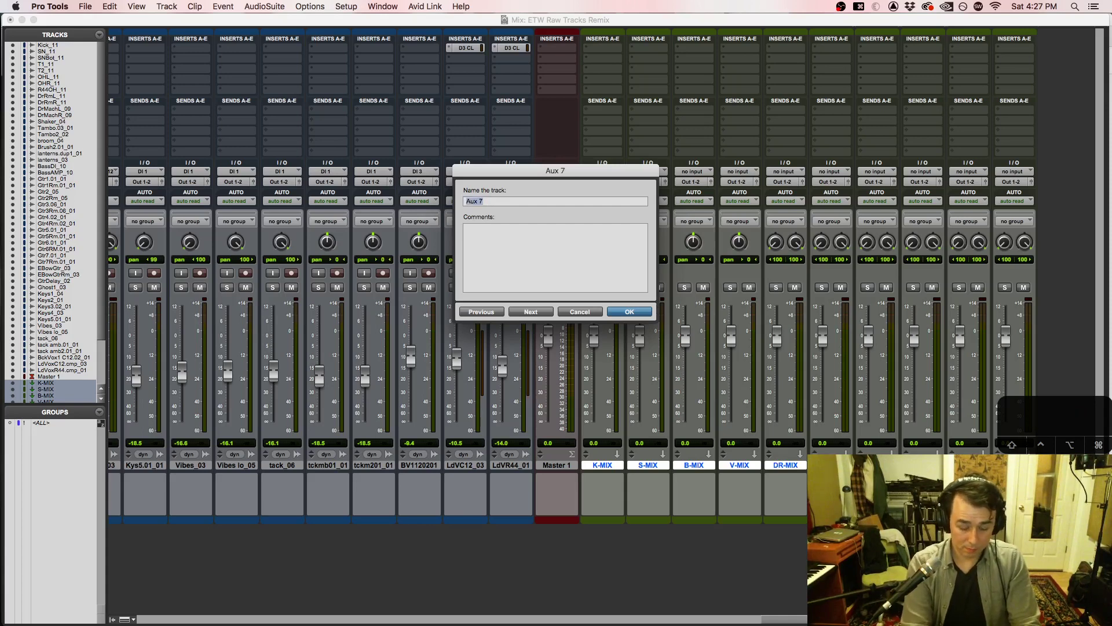
type("KEY-MIX")
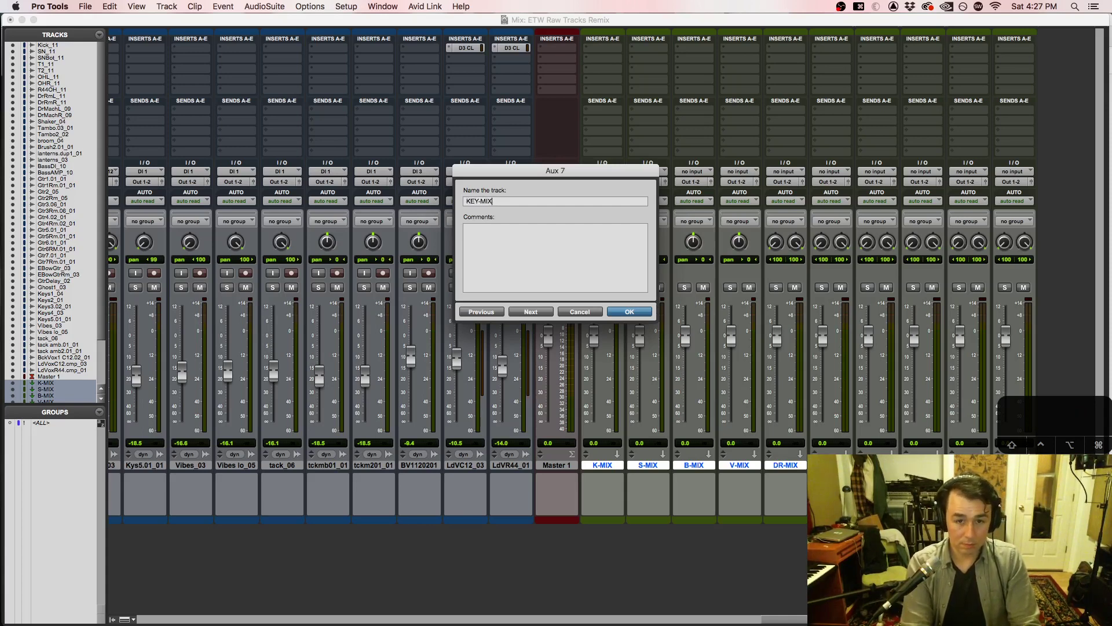
key("super+Right")
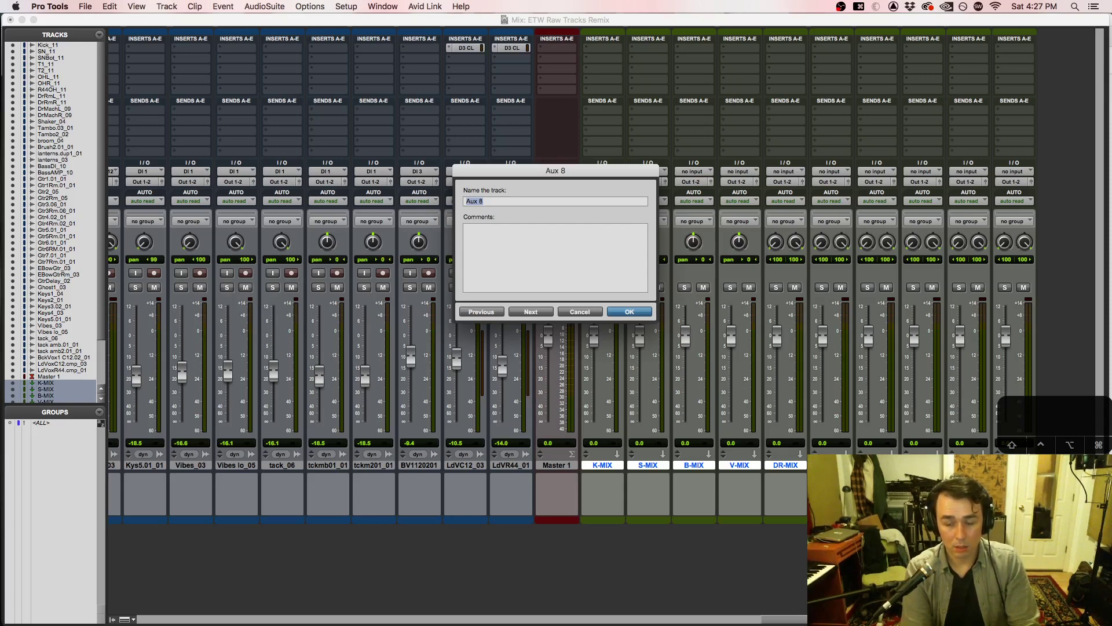
Step: Rename the stereo aux tracks Aux 8, Aux 9 and Aux 10 as VST-MIX, ETC-MIX and 2-BUS, and finish renaming
type("VST-MIX")
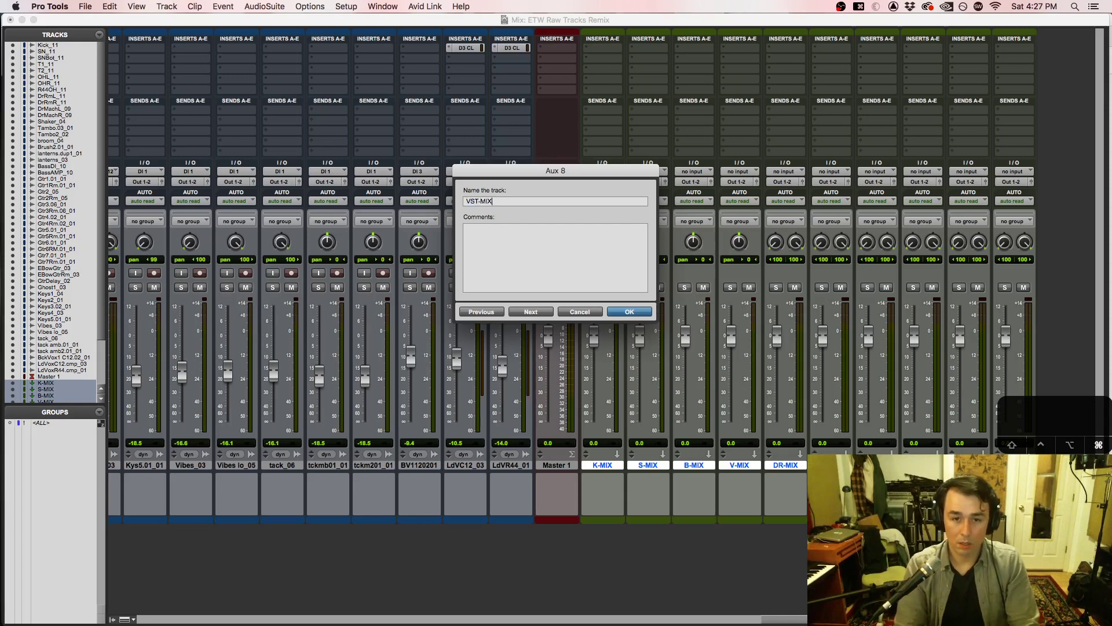
key("super+Right")
type("EFX-MIX")
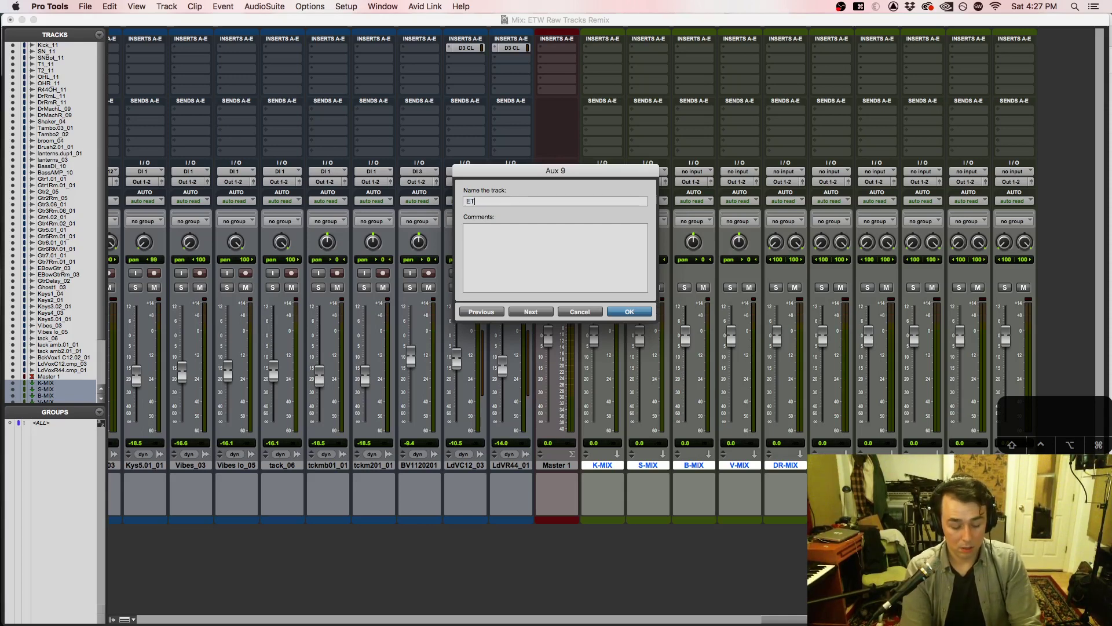
key("super+Right")
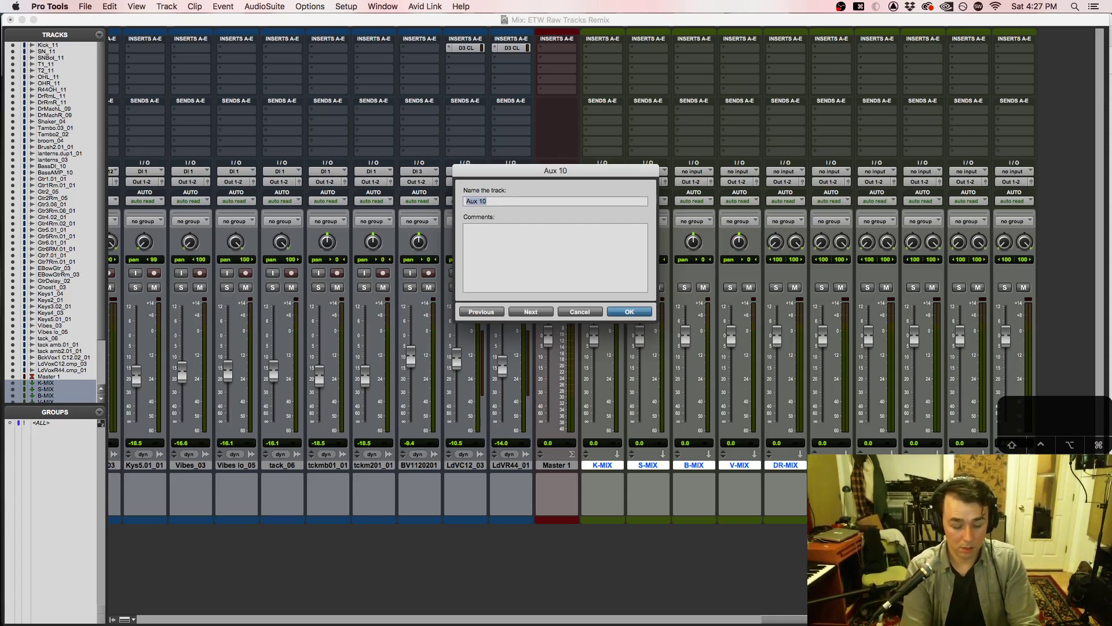
type("2-BUS")
key("Return")
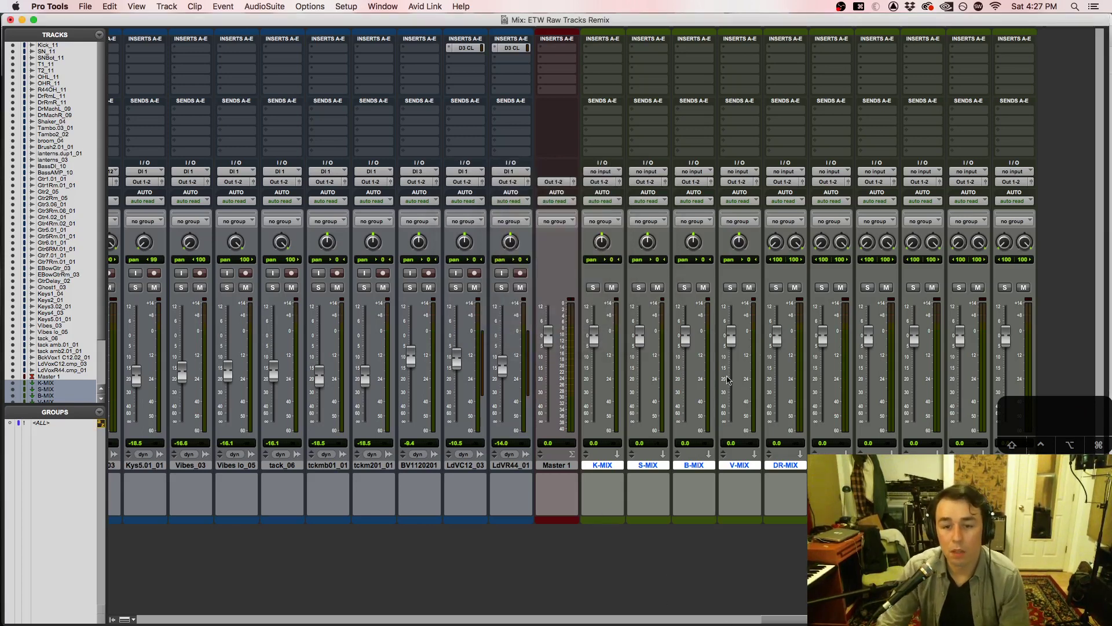
Step: Put all ten aux tracks, from K-MIX to 2-BUS, into solo-safe mode
left_click(593, 287, "super")
left_click(639, 287, "super")
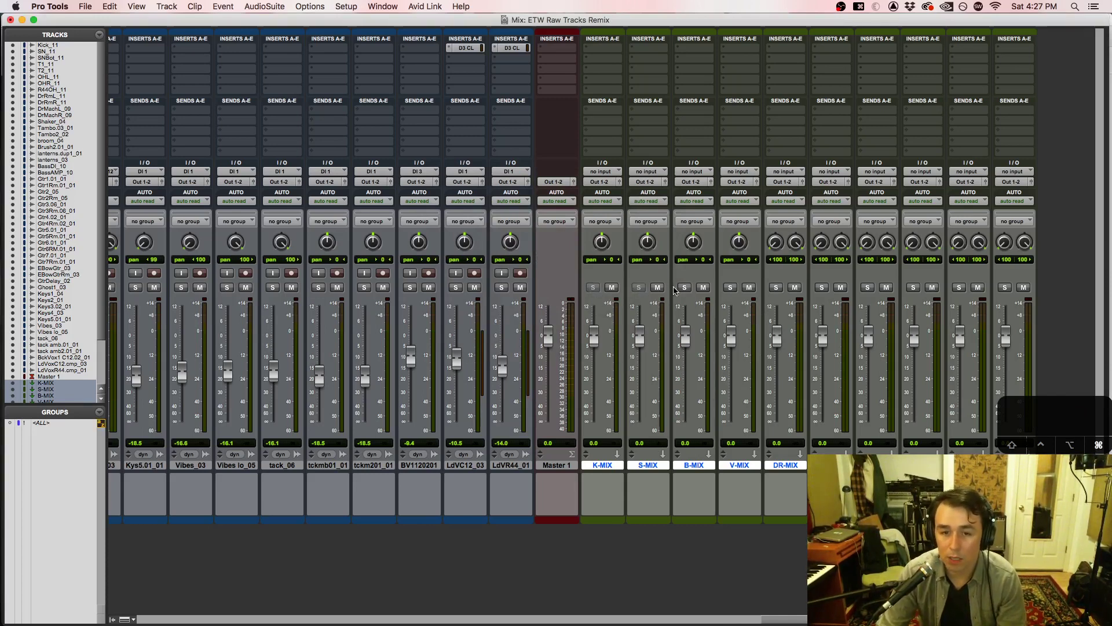
left_click(684, 287, "super")
left_click(730, 287, "super")
left_click(777, 287, "super")
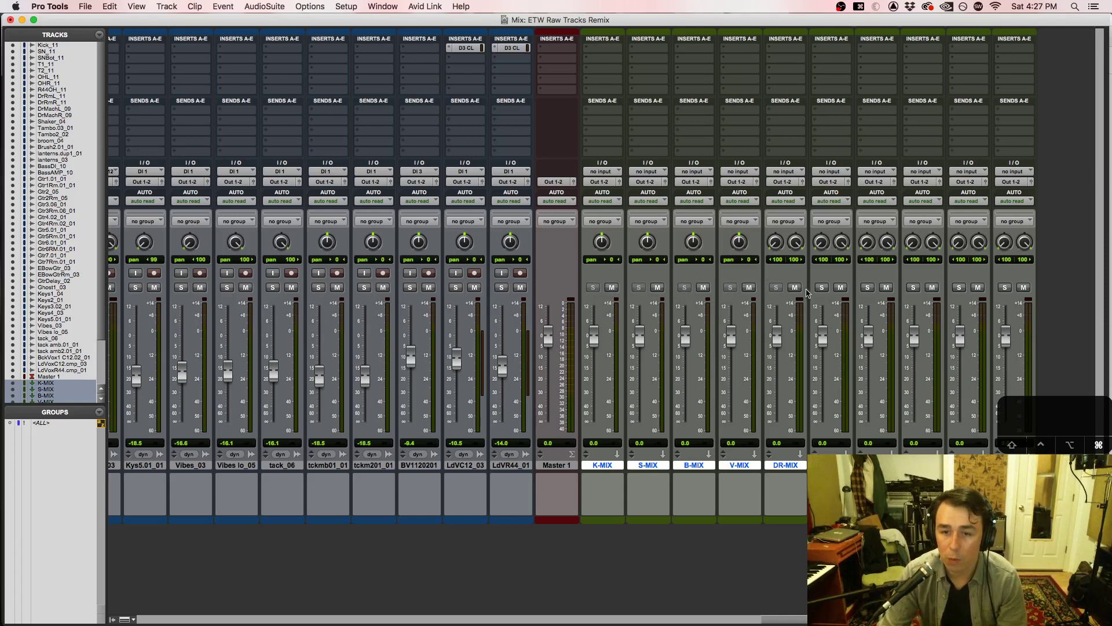
left_click(822, 288, "super")
left_click(868, 287, "super")
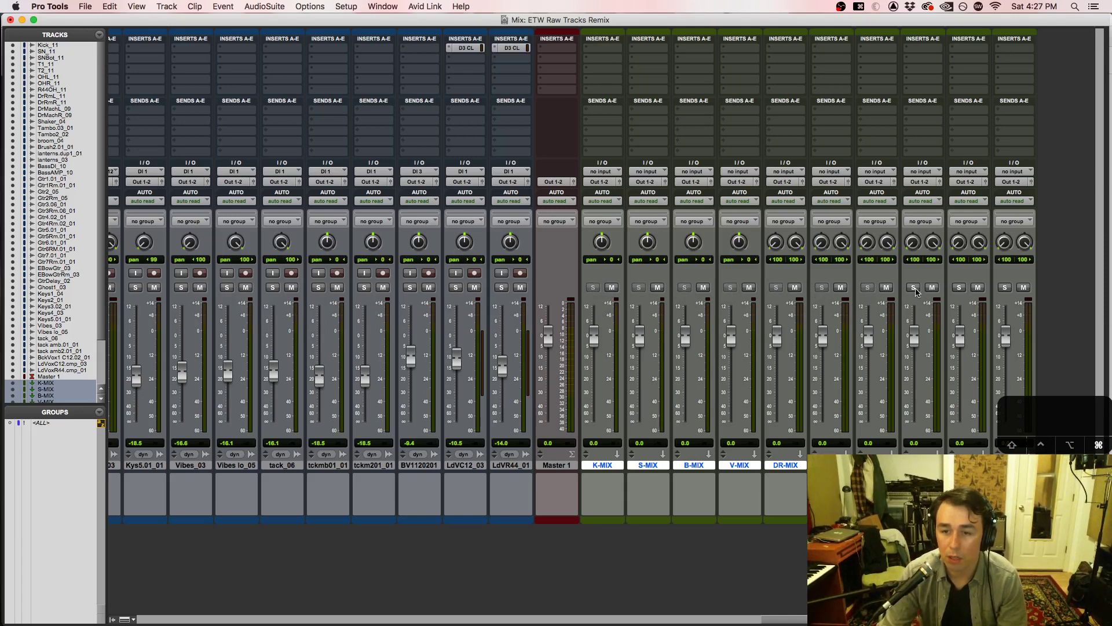
left_click(913, 287, "super")
left_click(958, 288, "super")
left_click(1006, 289, "super")
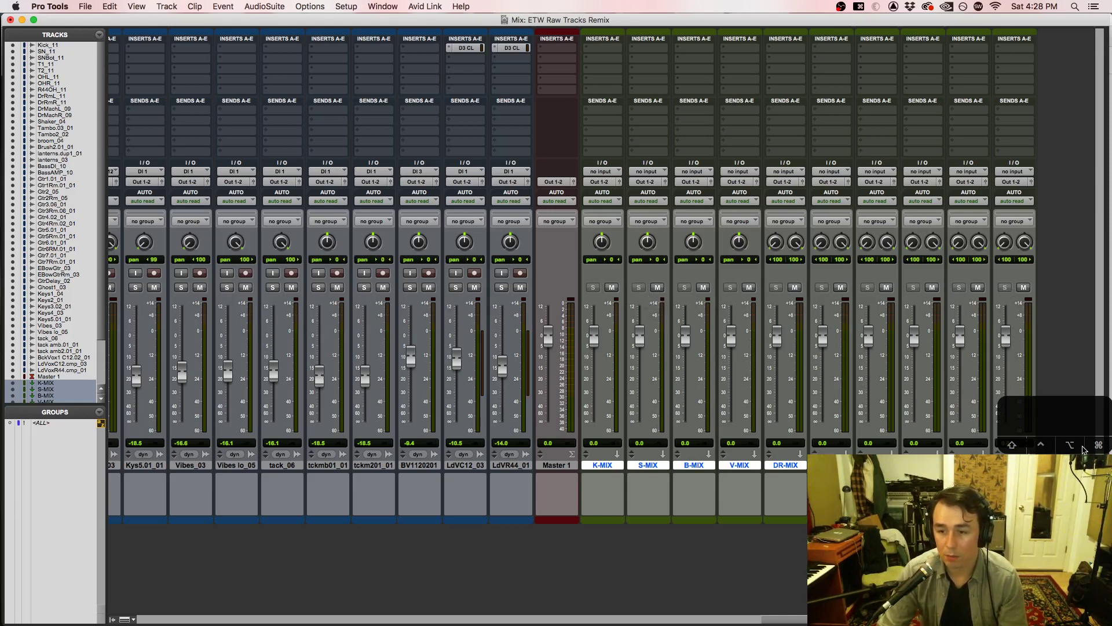
left_click(782, 290, "alt+shift+super")
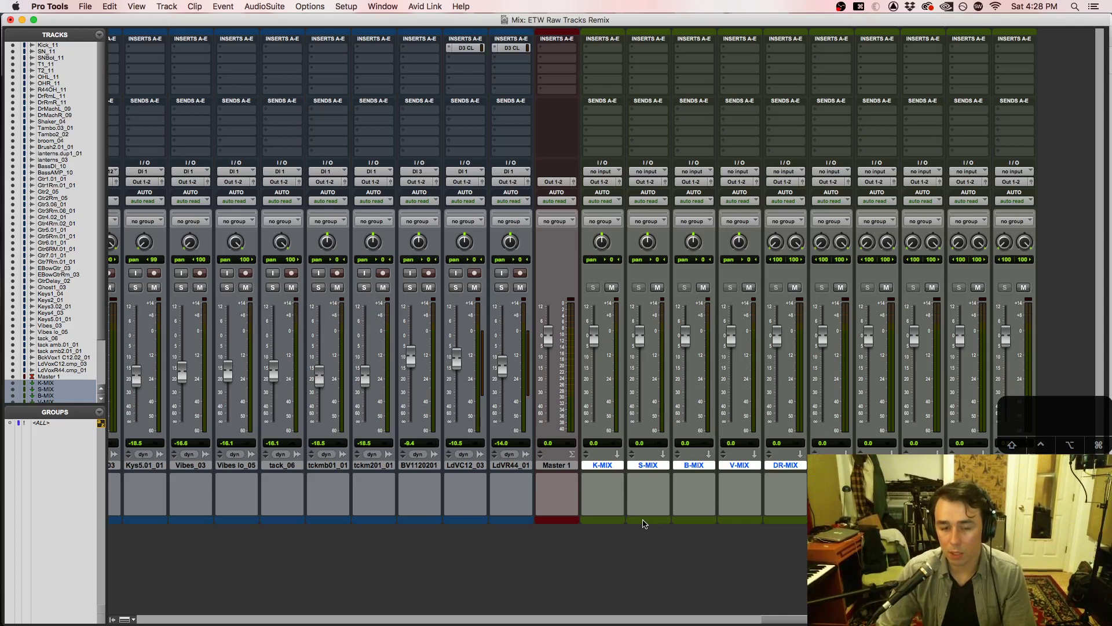
Step: Color all ten selected aux tracks bright purple
double_click(643, 520)
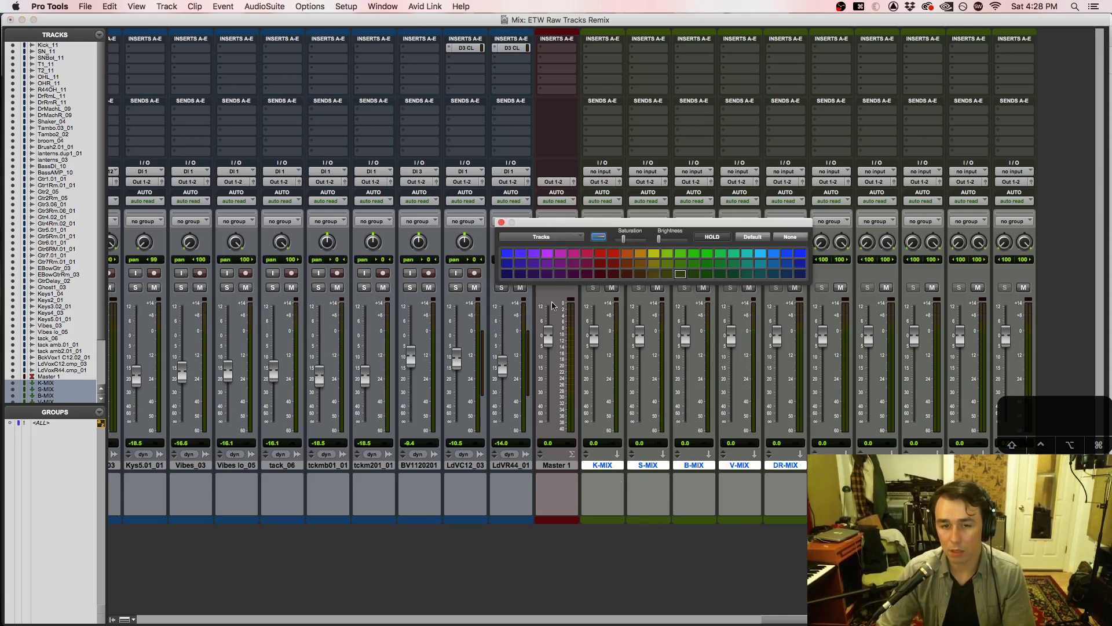
left_click(548, 254)
left_click(501, 222)
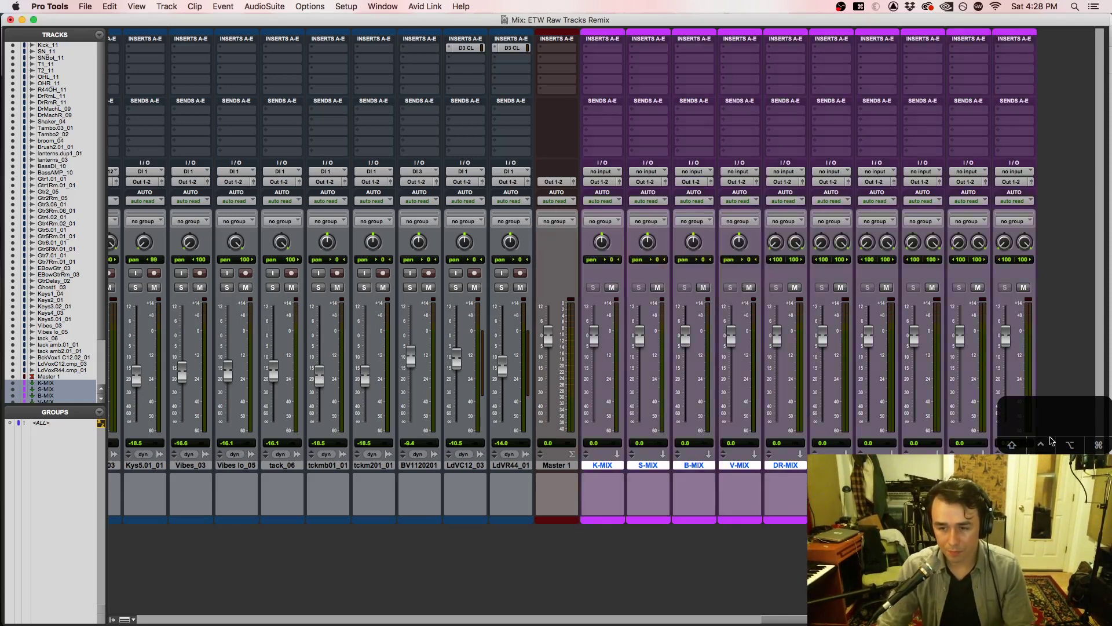
Step: Color only the 2-BUS aux track bright red
left_click(923, 465, "alt")
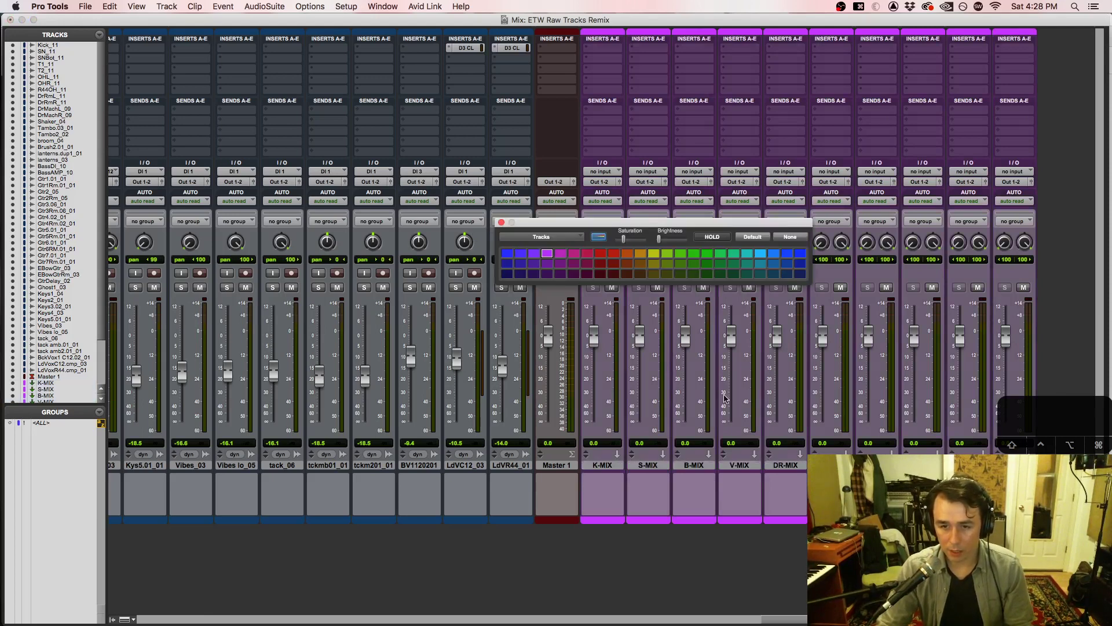
left_click(587, 254)
left_click(600, 254)
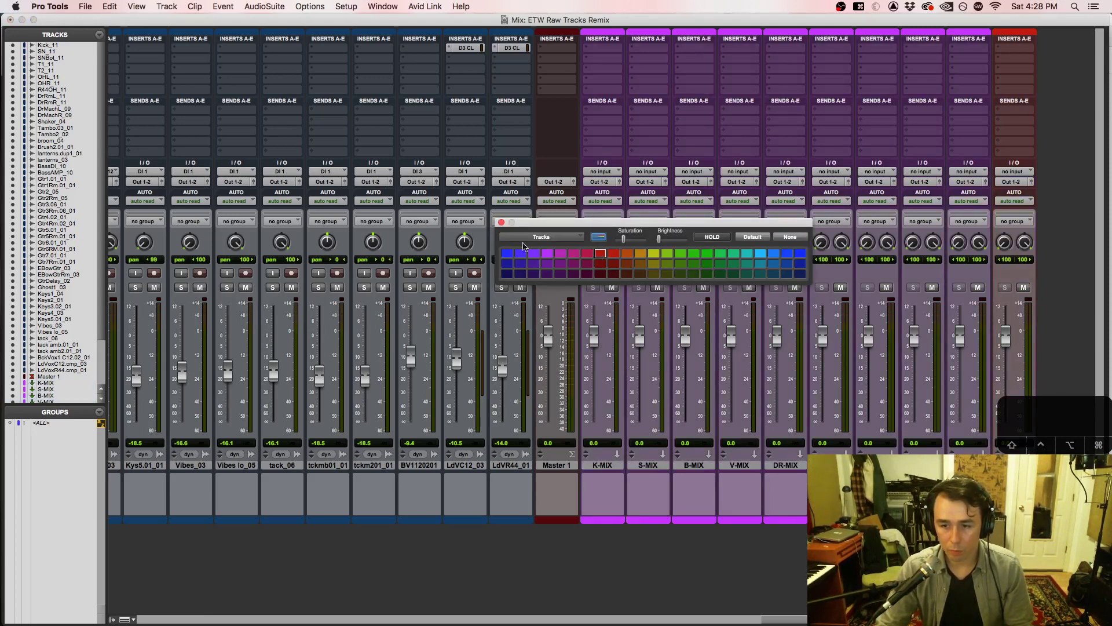
left_click(501, 222)
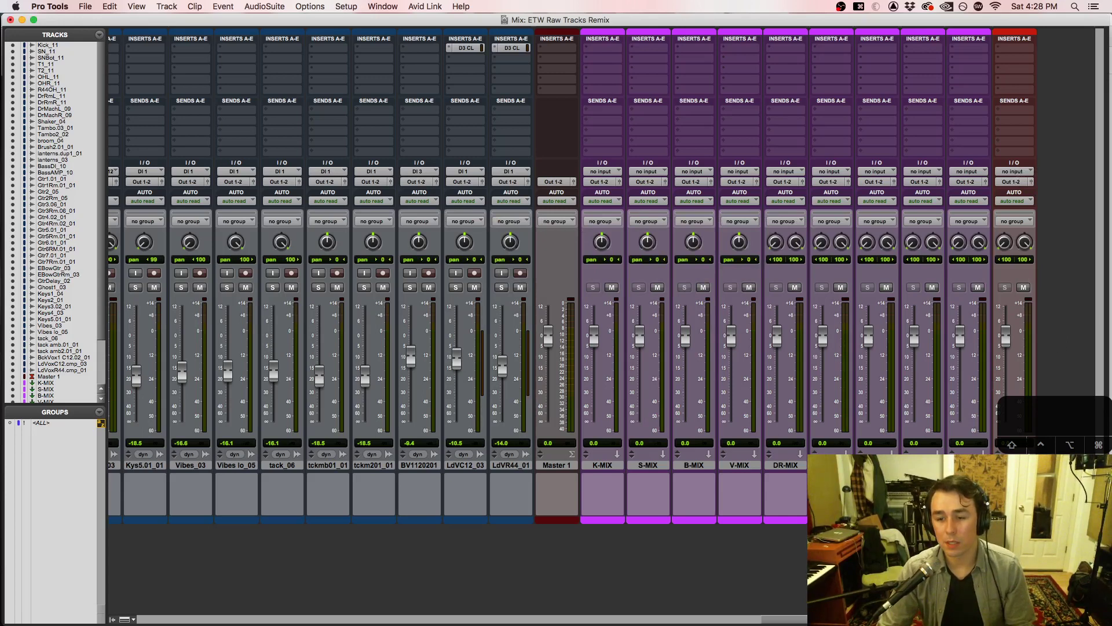
Step: Set the input of the 2-BUS aux track to the 2-BUS (Stereo) bus
left_click(1008, 173)
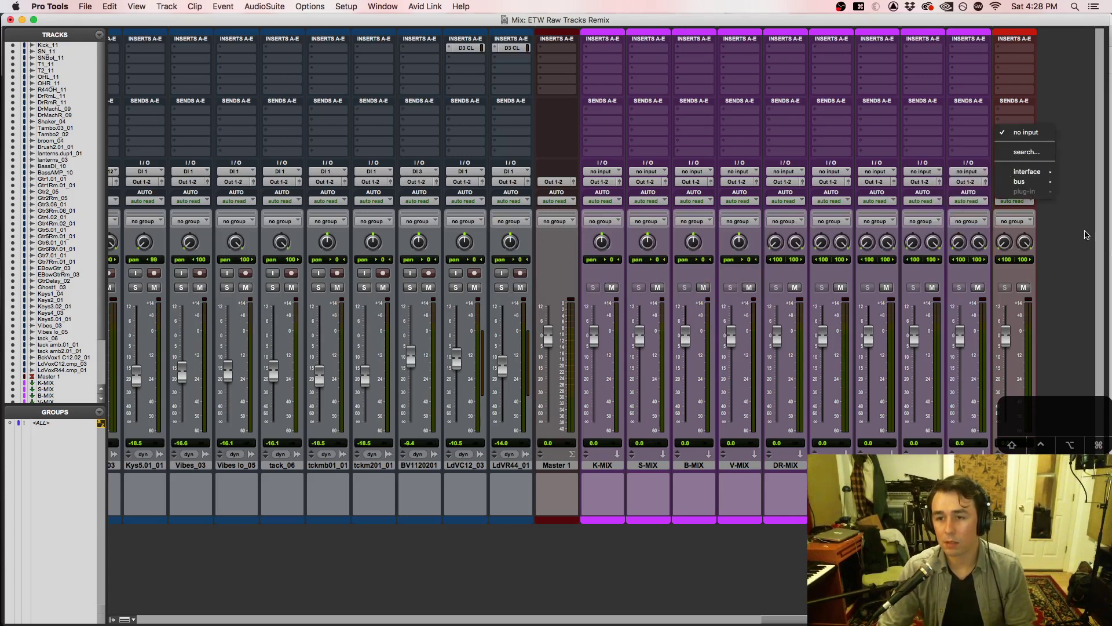
left_click(1091, 273)
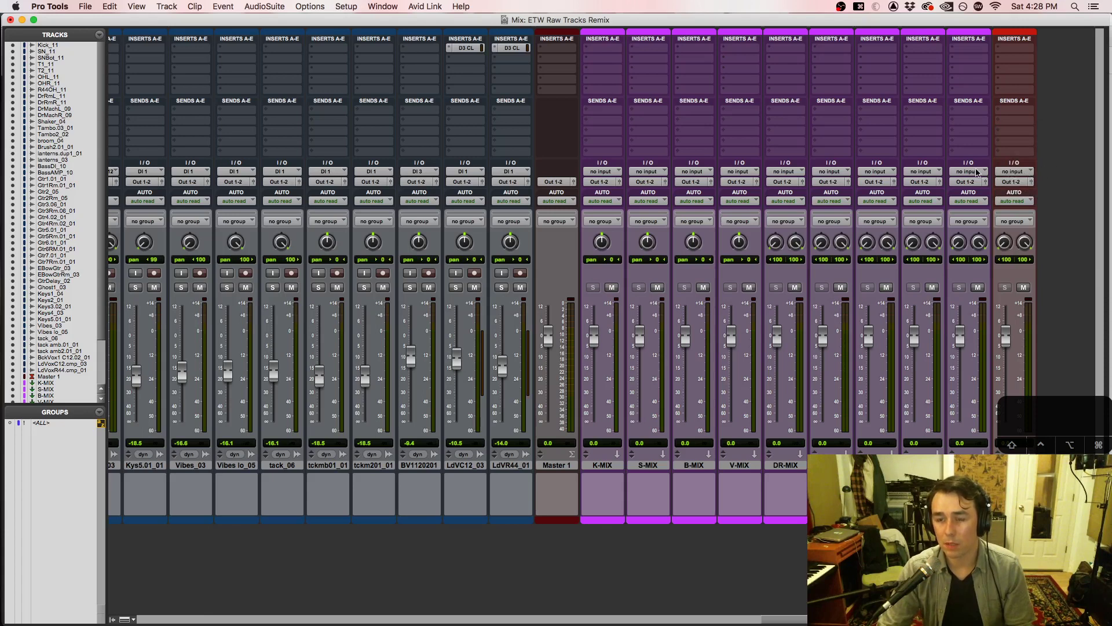
left_click(1012, 173)
mouse_move(1013, 183)
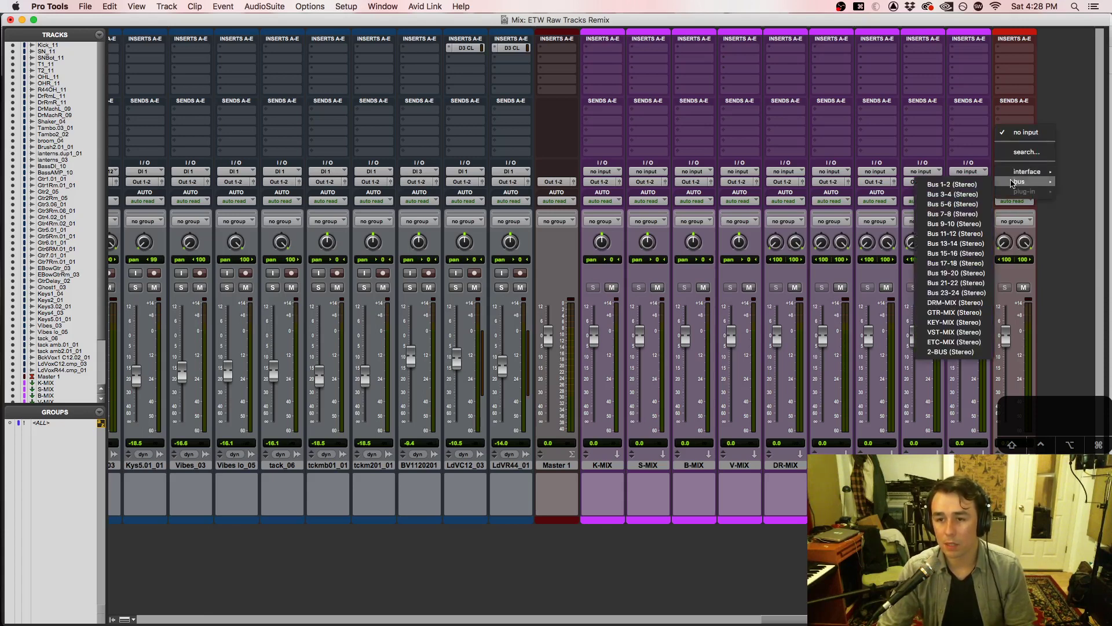
left_click(941, 352)
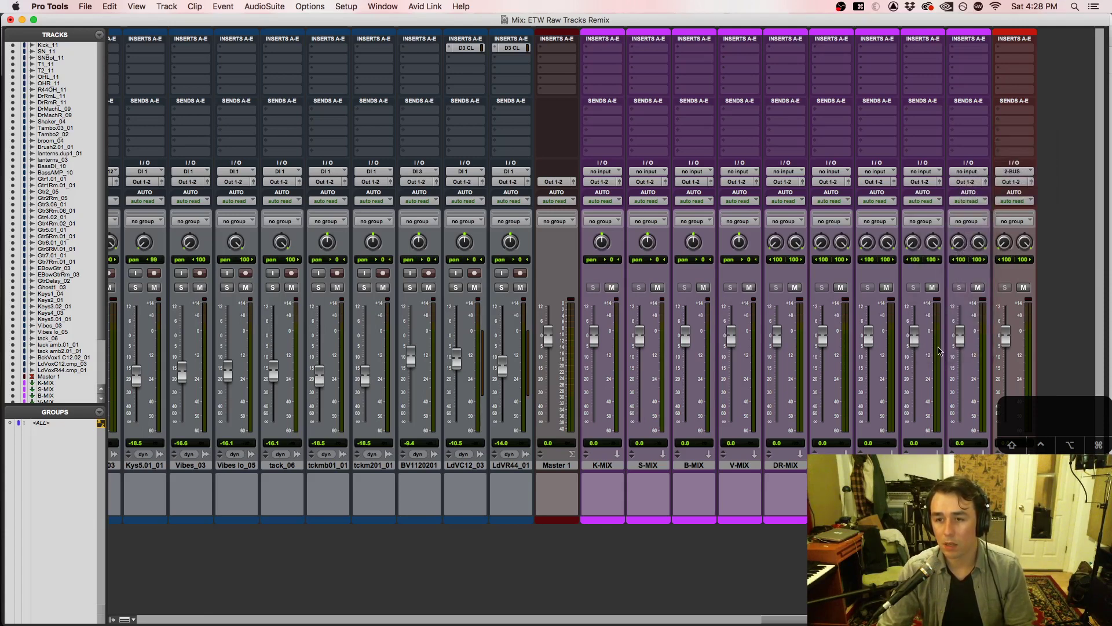
Step: Select the purple mix aux tracks and route the K-MIX, S-MIX and B-MIX outputs to the 2-BUS (Stereo) bus
left_click_drag(779, 465, 598, 467)
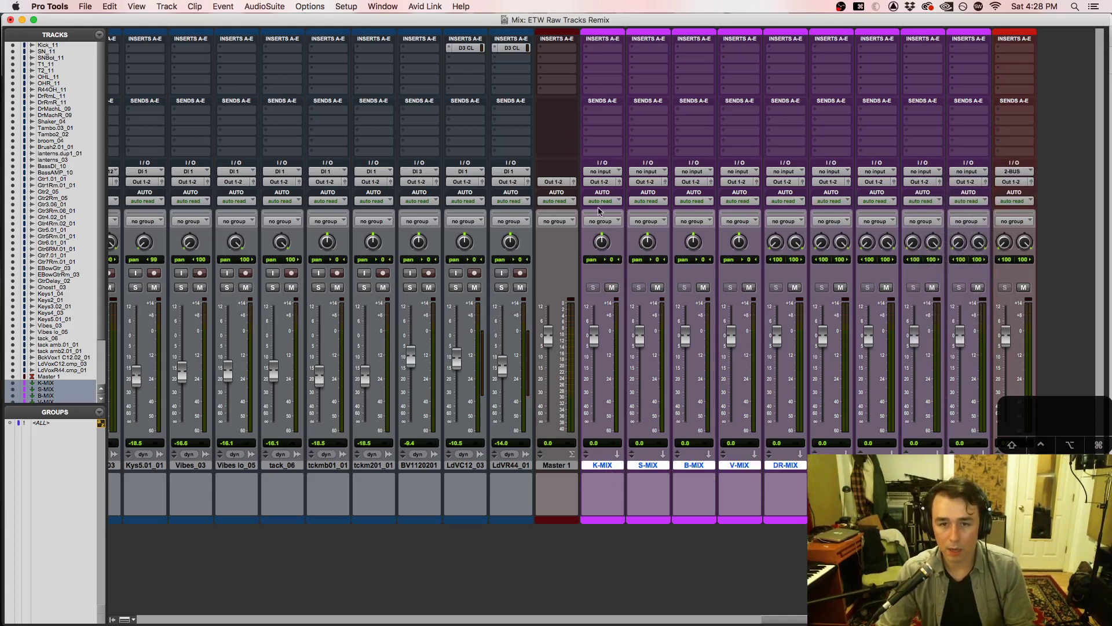
left_click(602, 183)
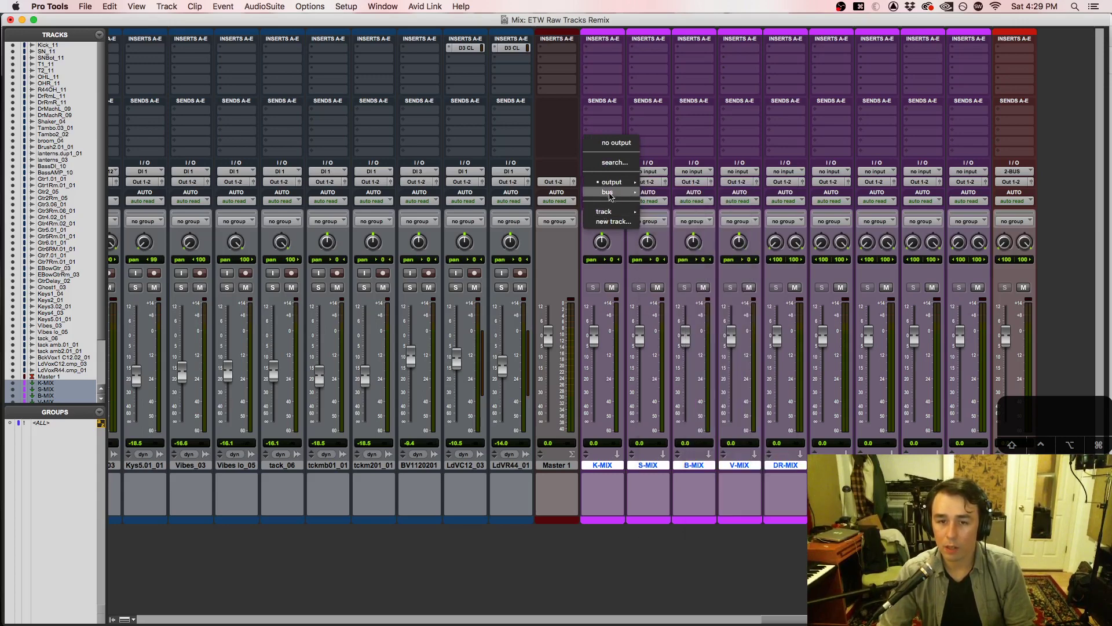
mouse_move(620, 192)
left_click(678, 615)
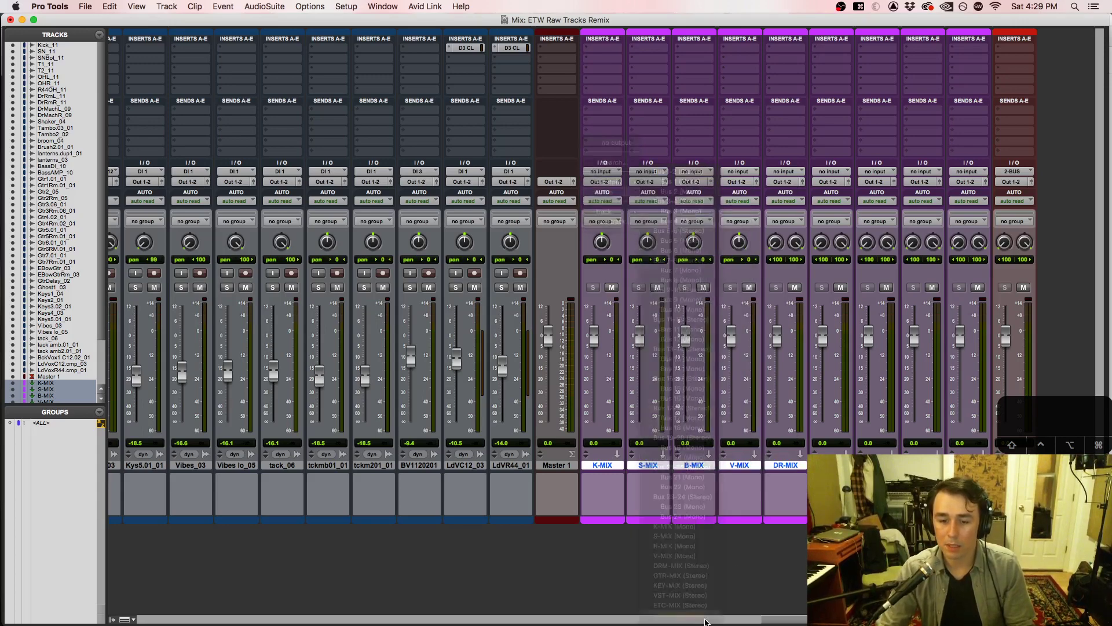
left_click(648, 181)
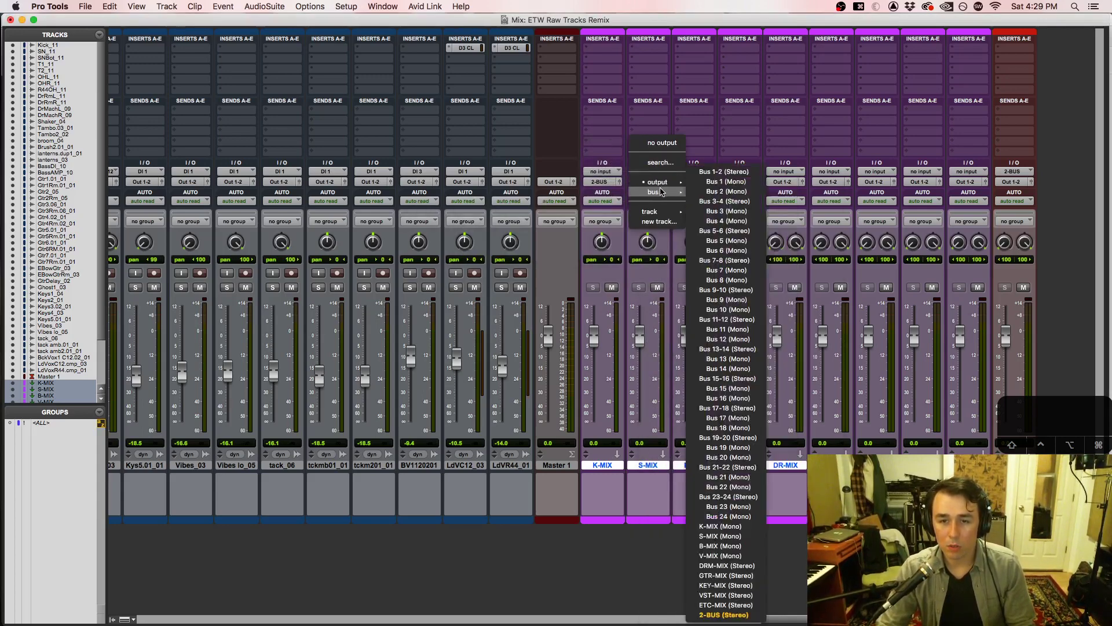
mouse_move(654, 193)
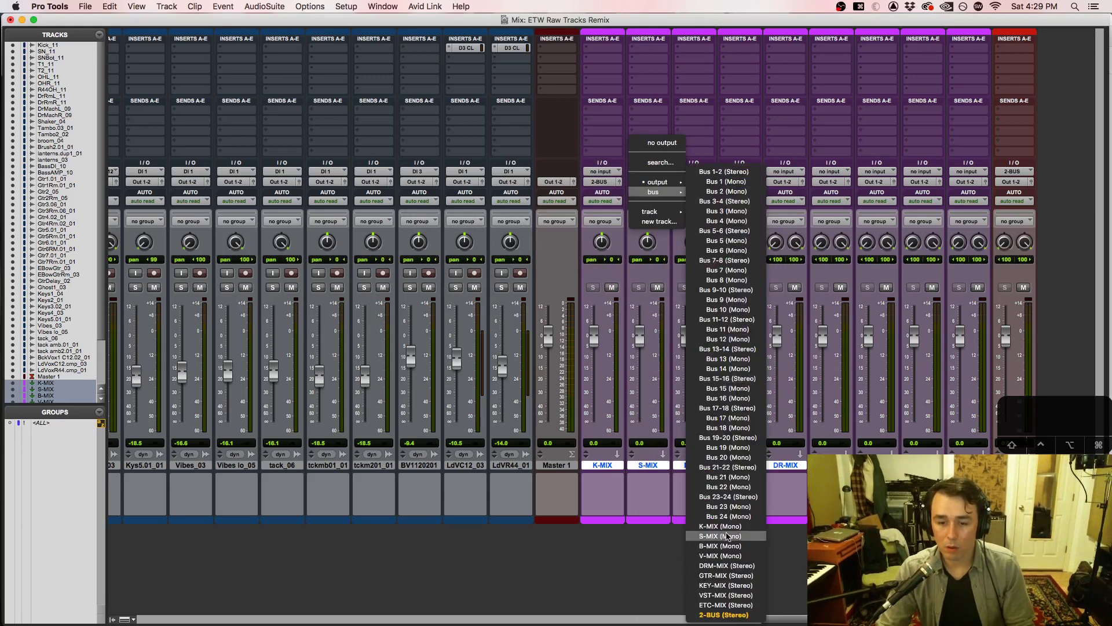
left_click(723, 615)
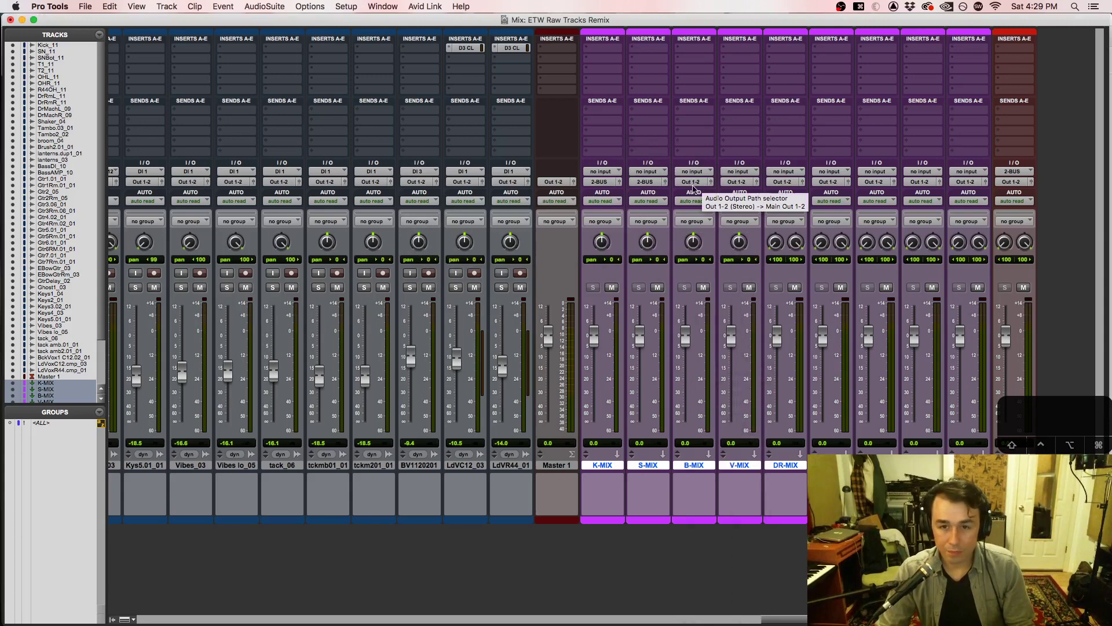
left_click(693, 182)
mouse_move(702, 192)
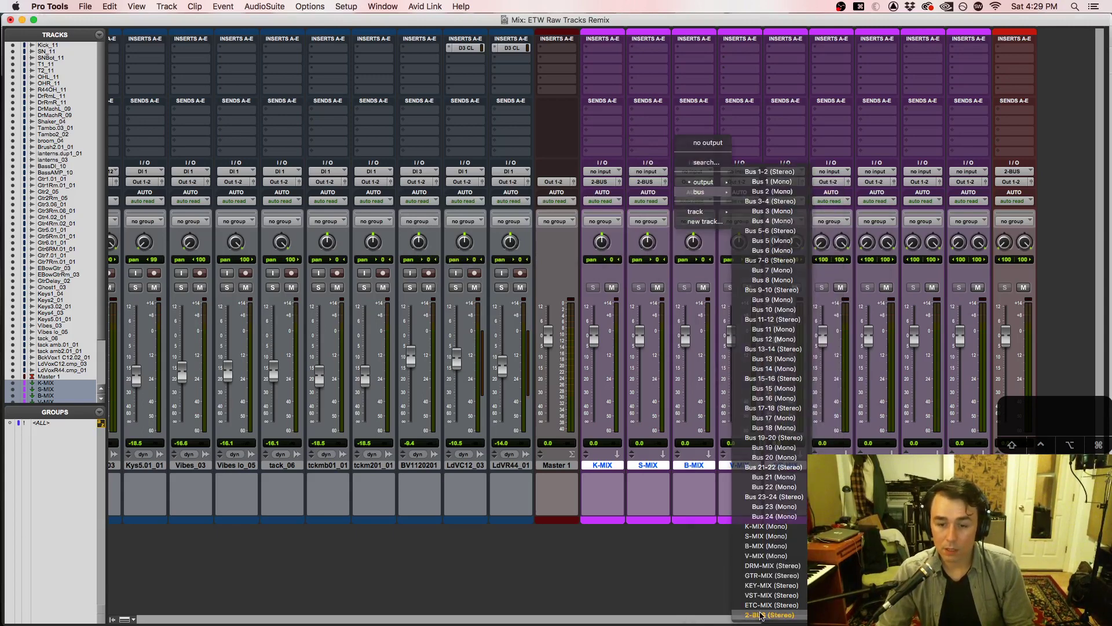
left_click(761, 616)
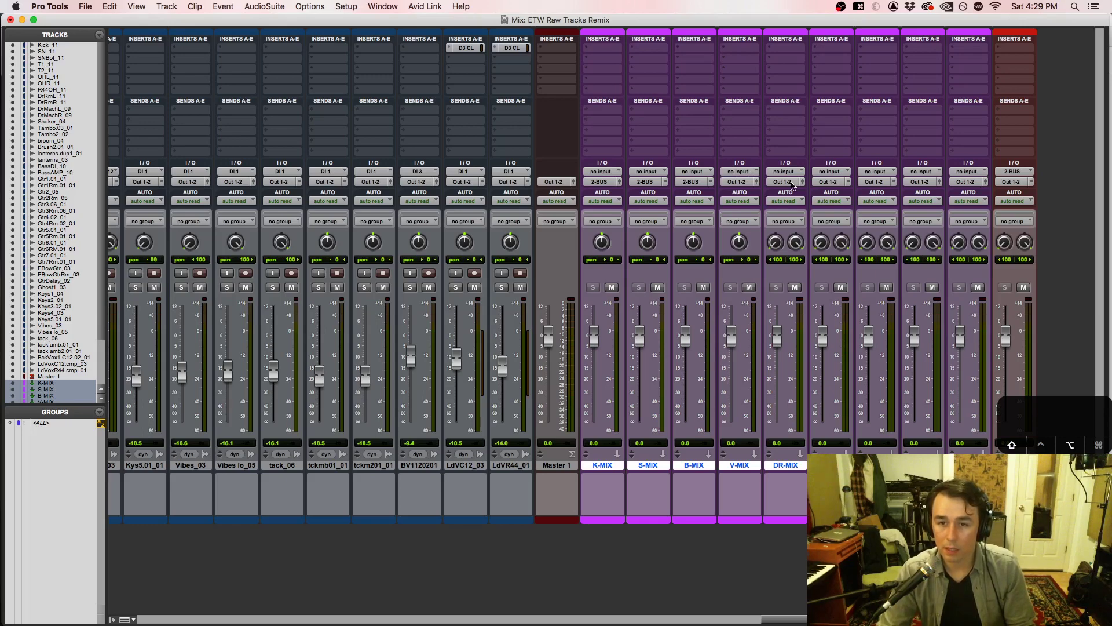
Step: Route the outputs of all selected mix aux tracks, from V-MIX through ETC-MIX, to the 2-BUS (Stereo) bus at once
left_click(731, 182)
mouse_move(749, 192)
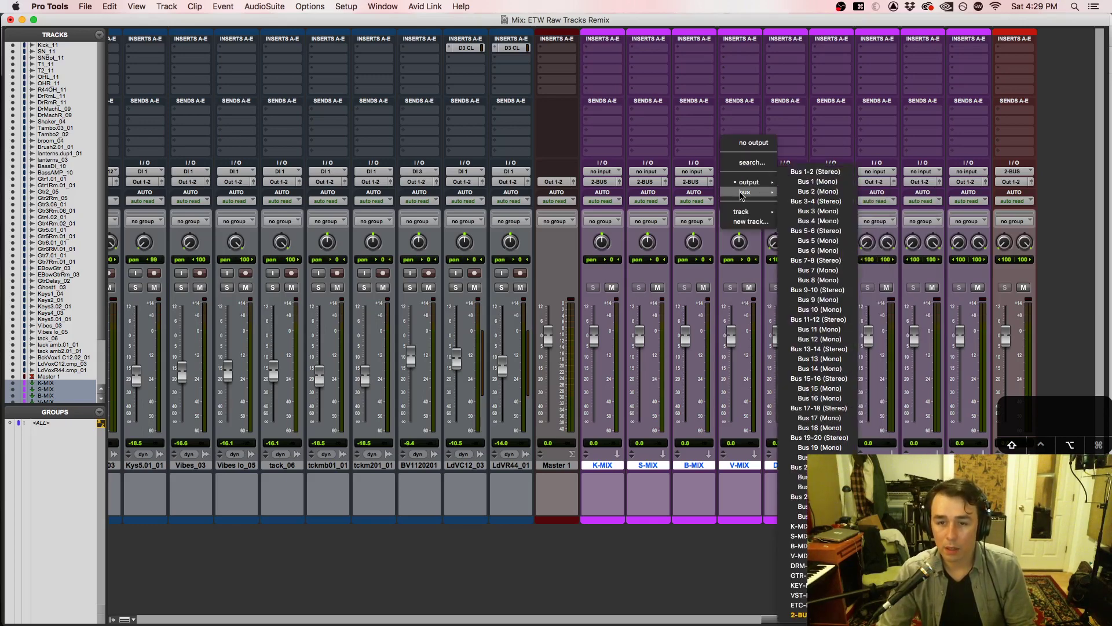
left_click(802, 616)
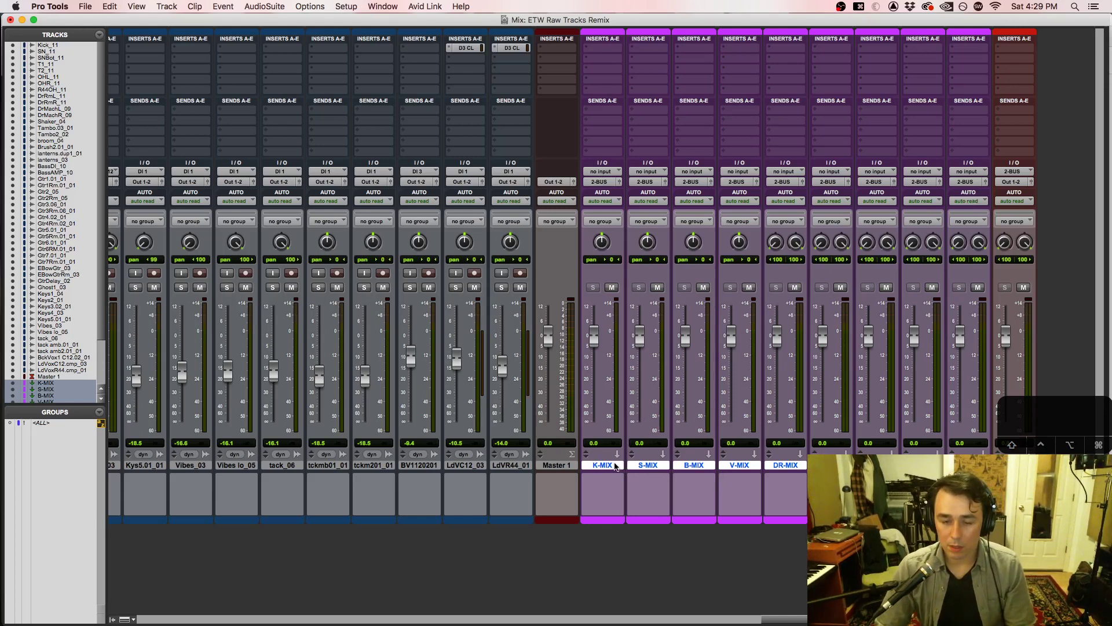
Step: Set the input of the K-MIX aux track to the K-MIX (Mono) bus and the S-MIX aux track's input to S-MIX (Mono)
left_click(602, 172)
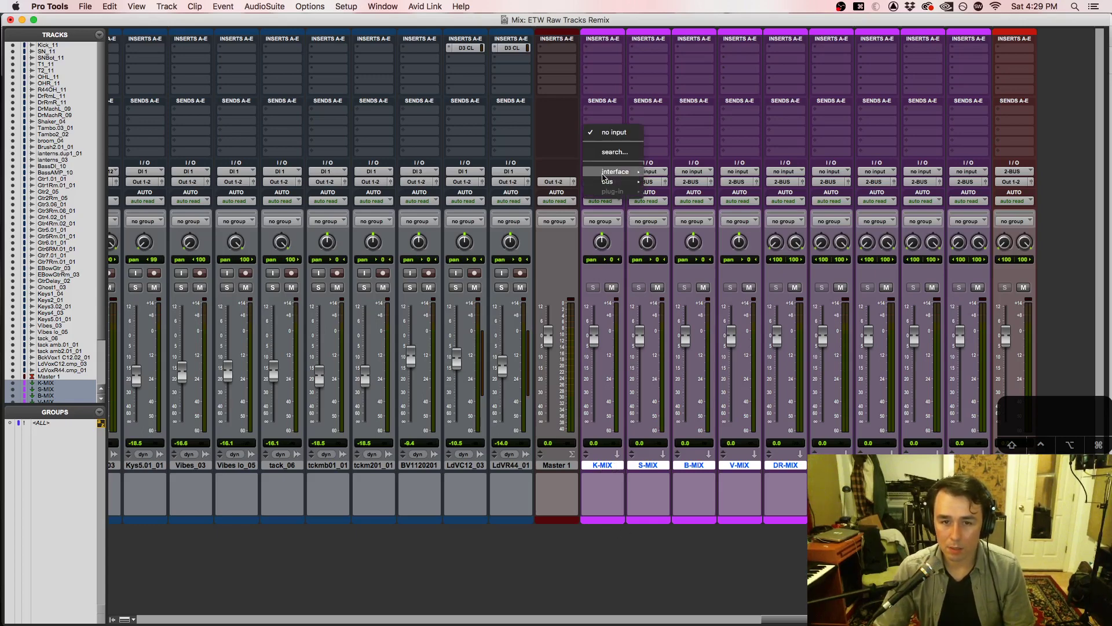
mouse_move(608, 182)
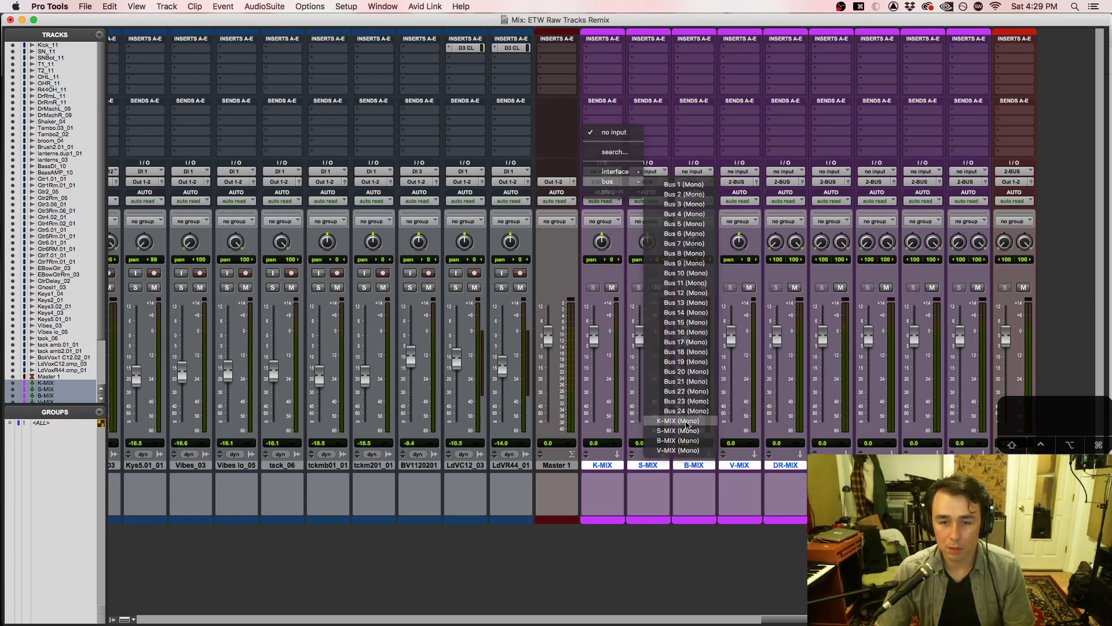
left_click(678, 421)
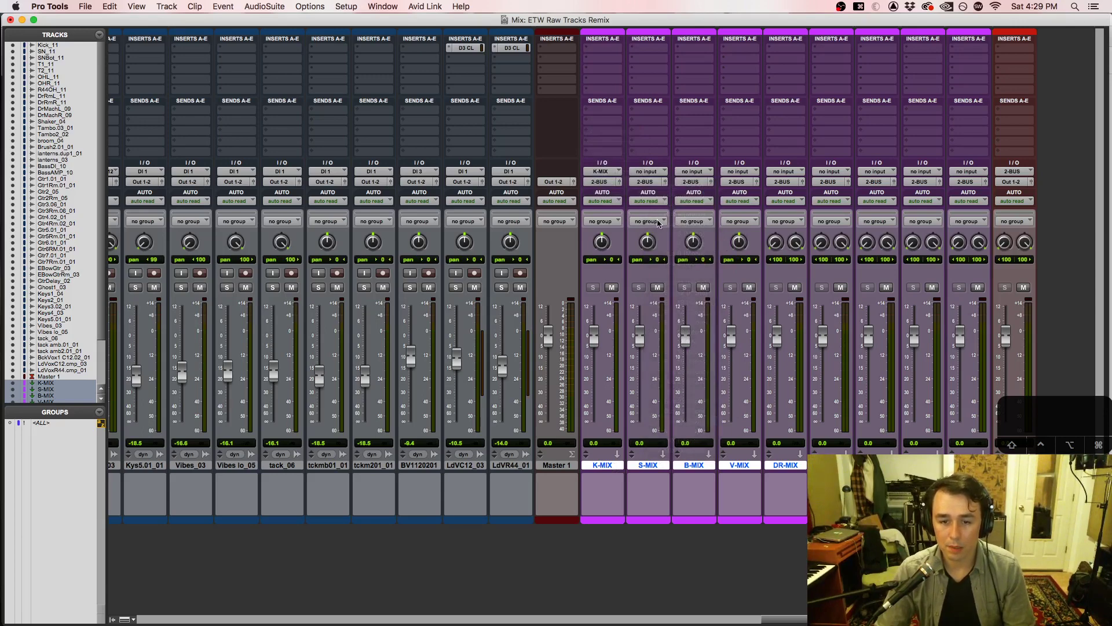
left_click(648, 172)
mouse_move(653, 182)
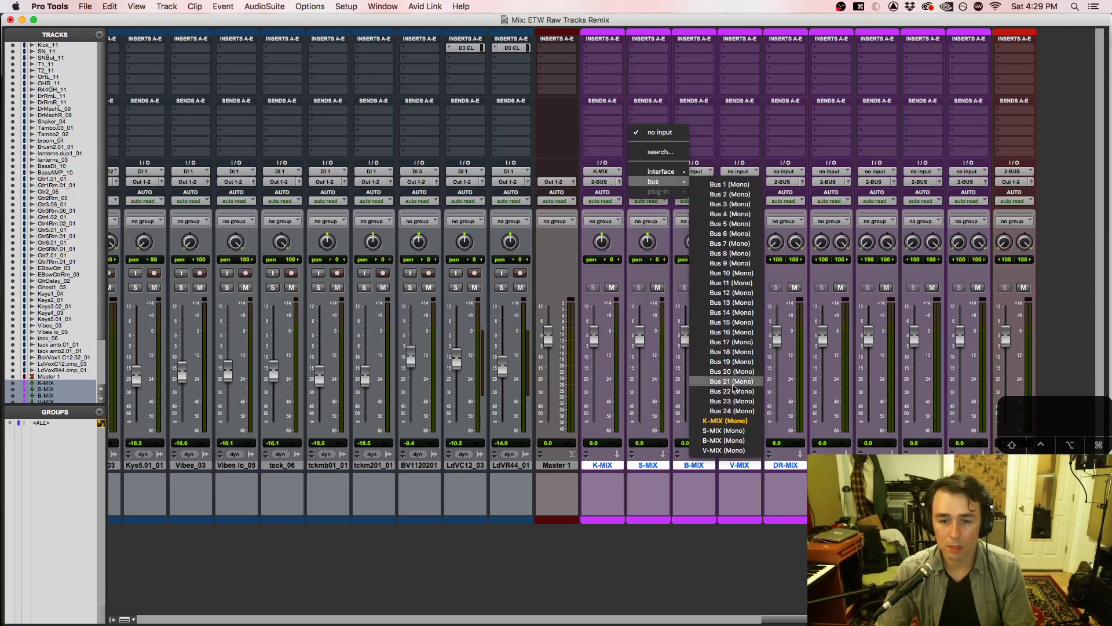
left_click(724, 430)
Step: Set the input of the B-MIX aux track to the B-MIX (Mono) bus and the V-MIX aux track's input to V-MIX (Mono)
left_click(693, 171)
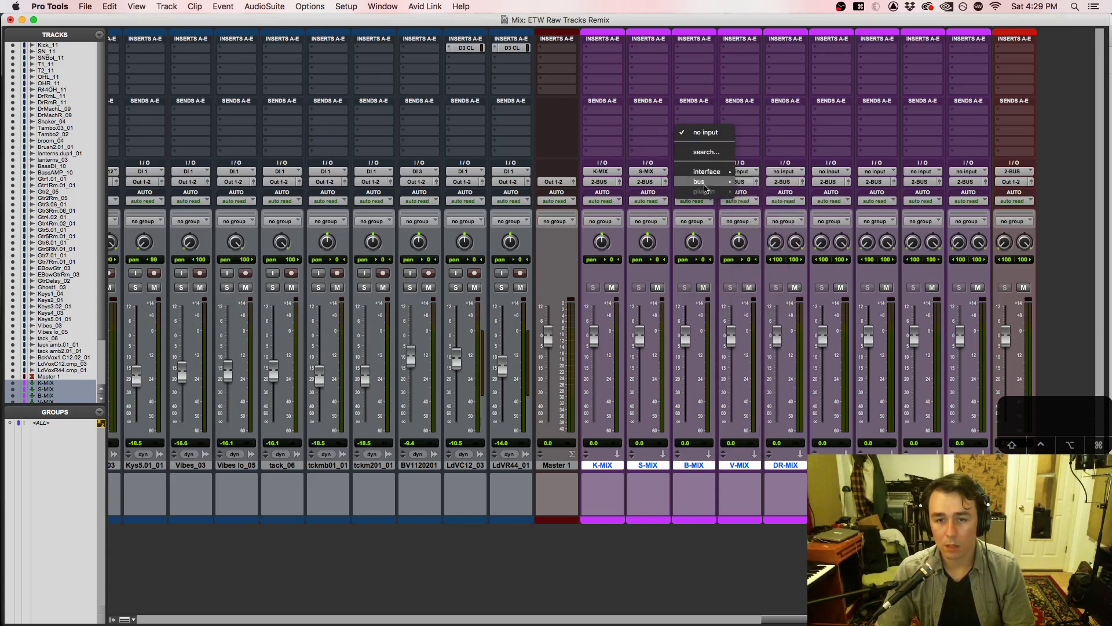
mouse_move(704, 186)
left_click(769, 442)
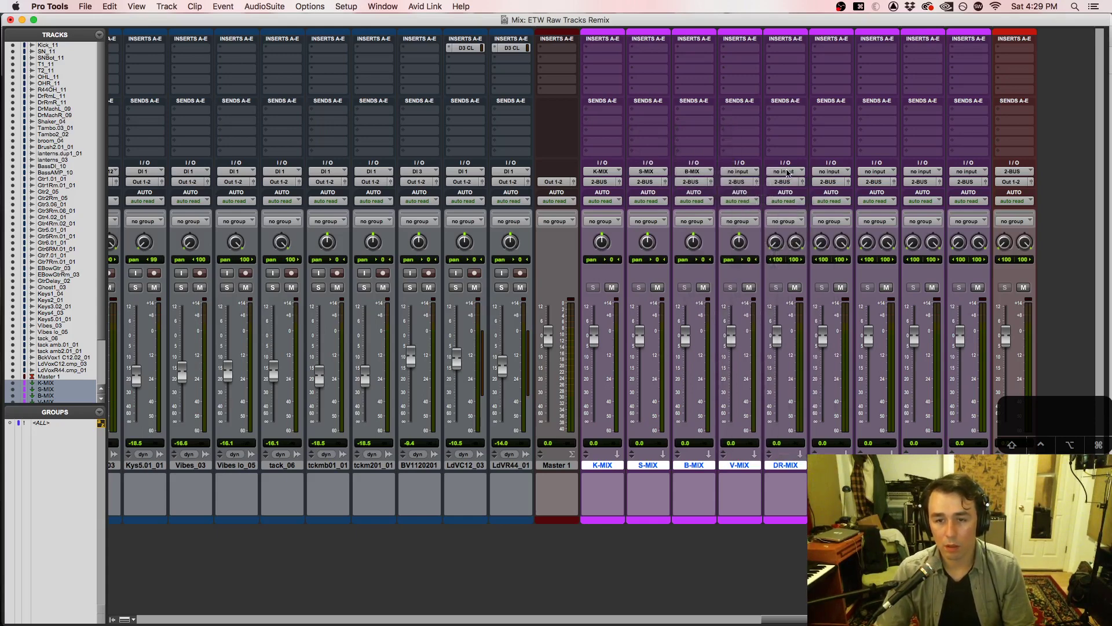
left_click(787, 173)
left_click(732, 172)
left_click(735, 172)
mouse_move(741, 184)
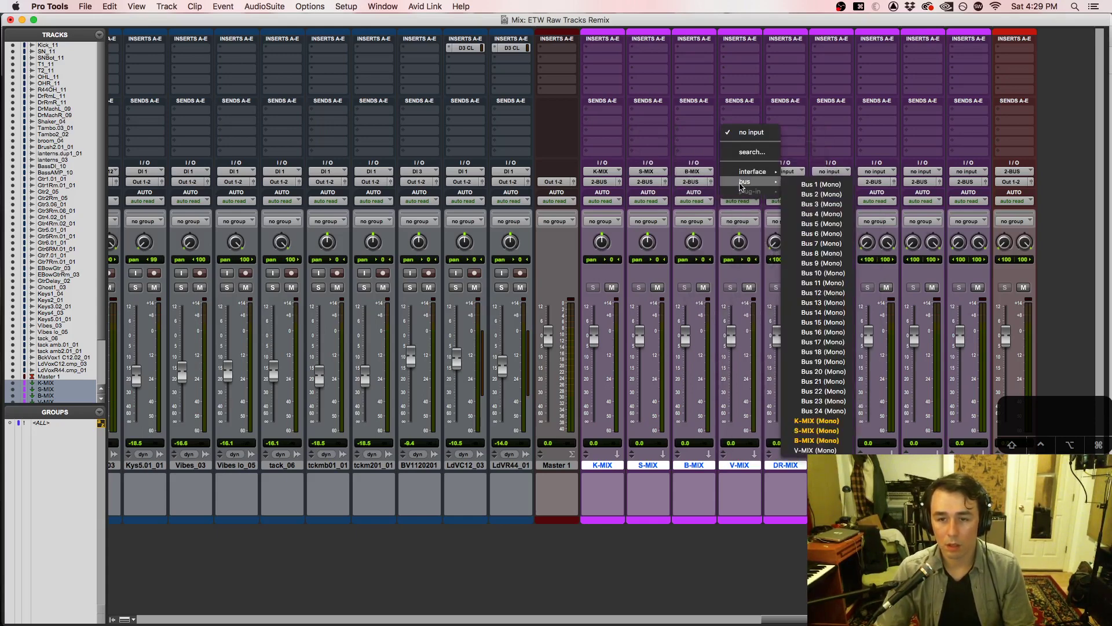
left_click(816, 450)
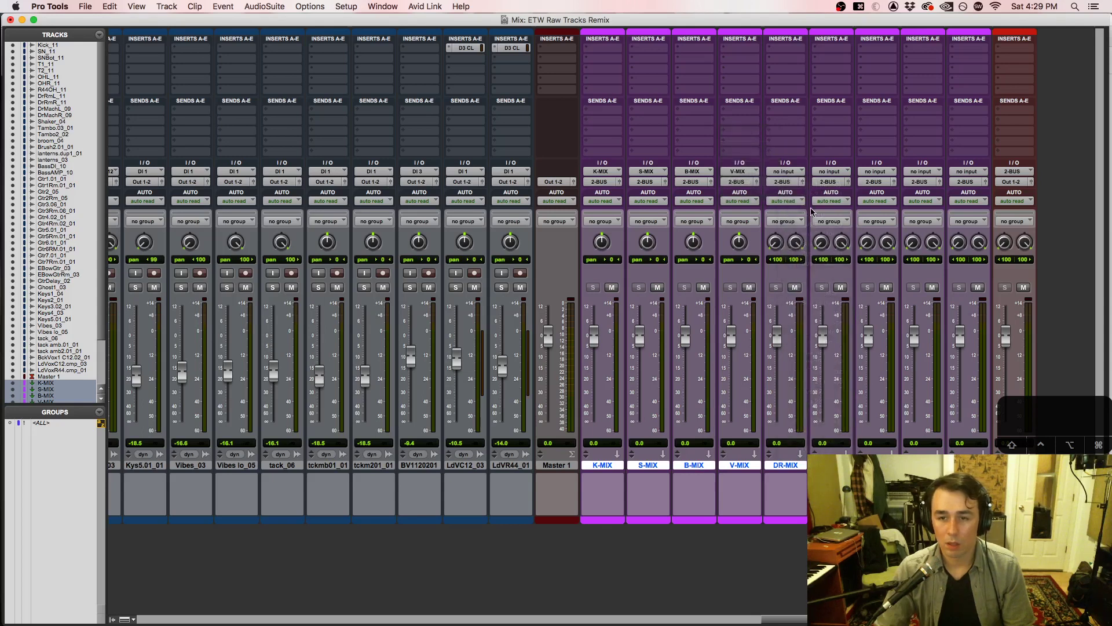
Step: Set the DR-MIX aux input to DRM-MIX (Stereo), and cascade the inputs of the selected stereo auxes through successive buses, starting from GTR-MIX (Stereo)
left_click(793, 172)
mouse_move(798, 182)
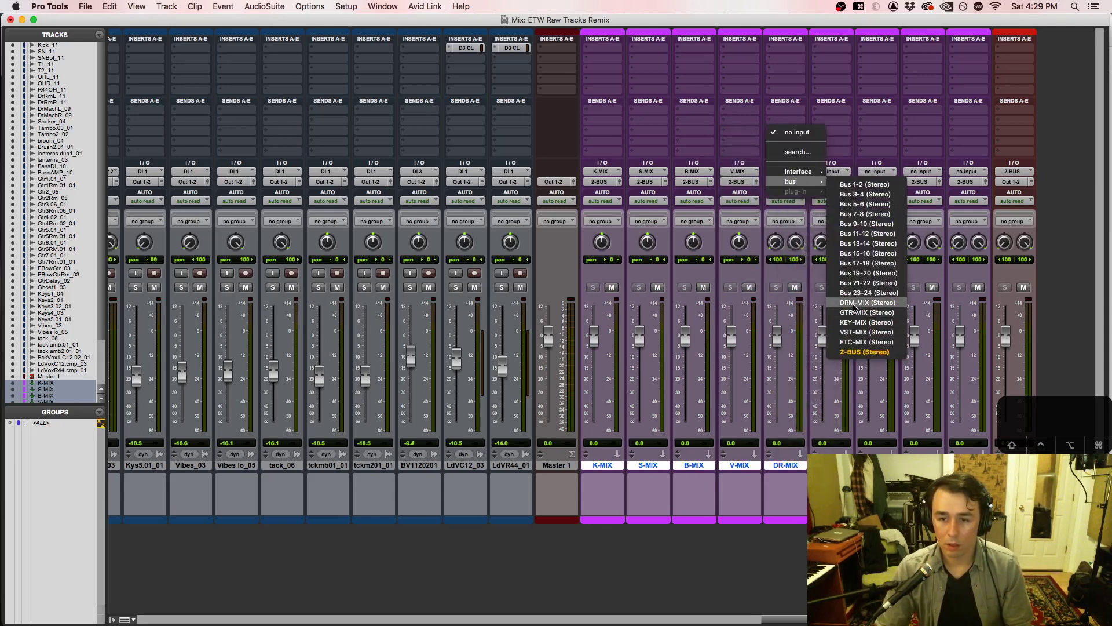
left_click(855, 303)
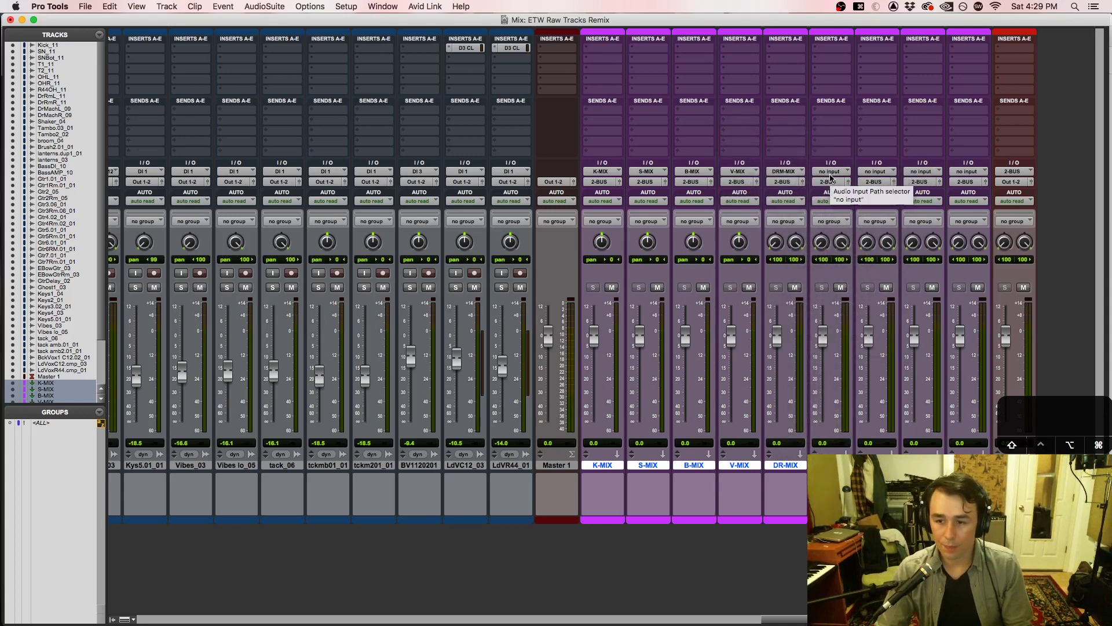
left_click(831, 176)
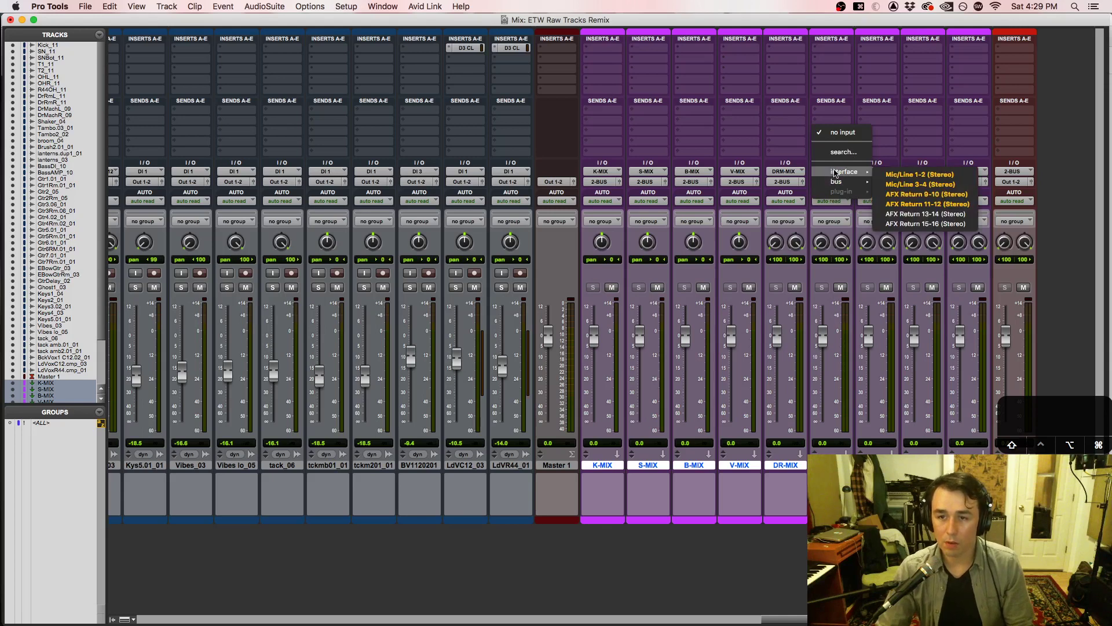
mouse_move(840, 181)
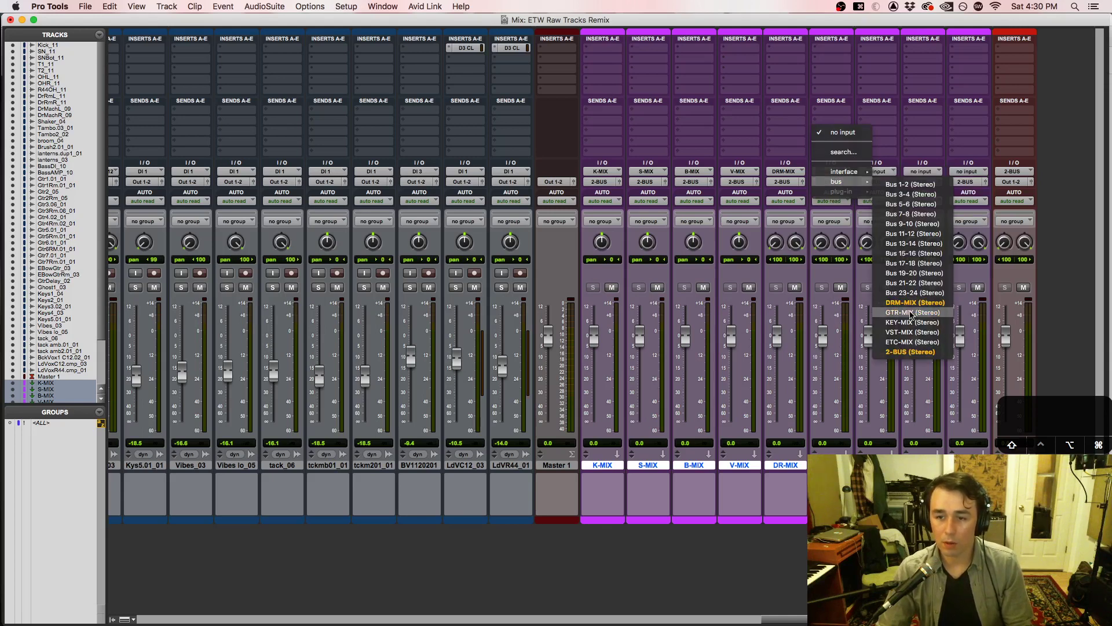
left_click(914, 312, "alt+super")
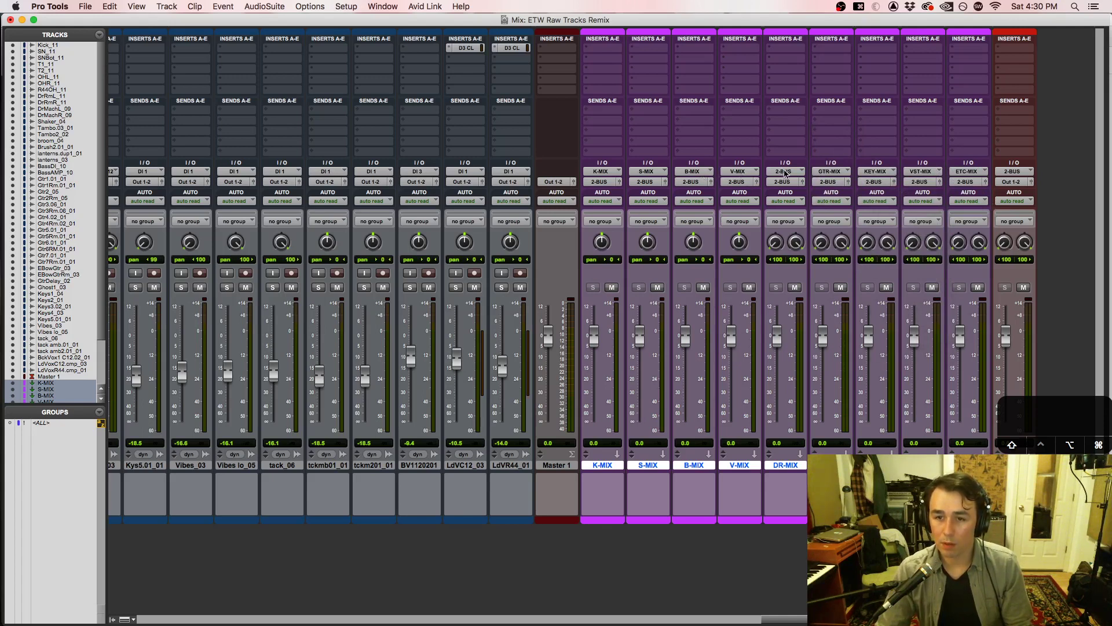
Step: Set the input of only the DR-MIX aux track to DRM-MIX (Stereo) and the ETC-MIX aux track's input to ETC-MIX (Stereo)
left_click(796, 464)
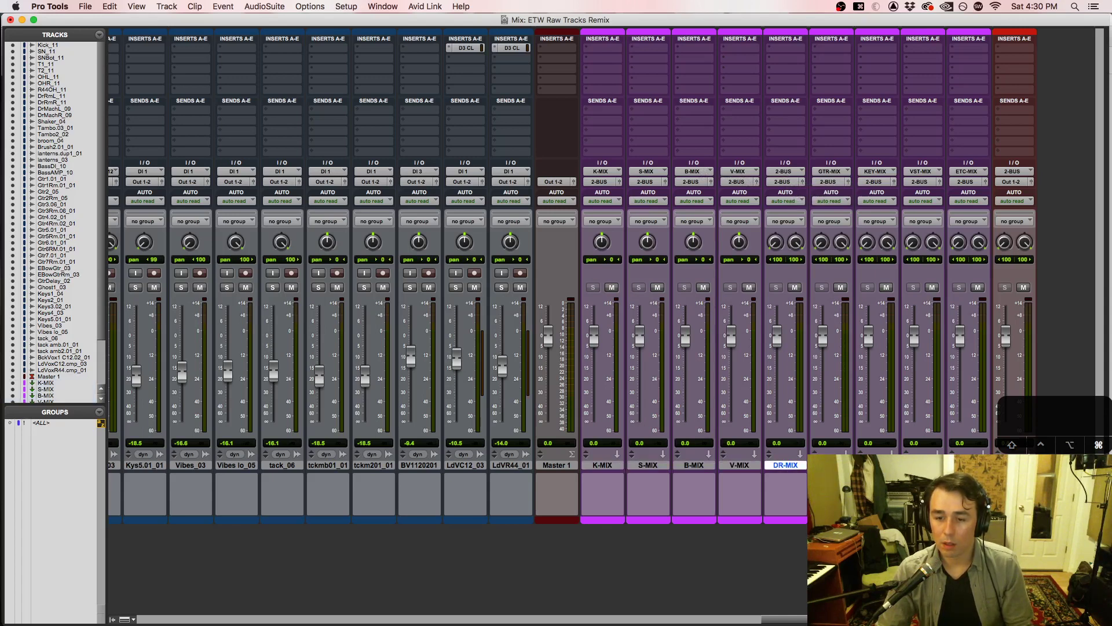
left_click(796, 170)
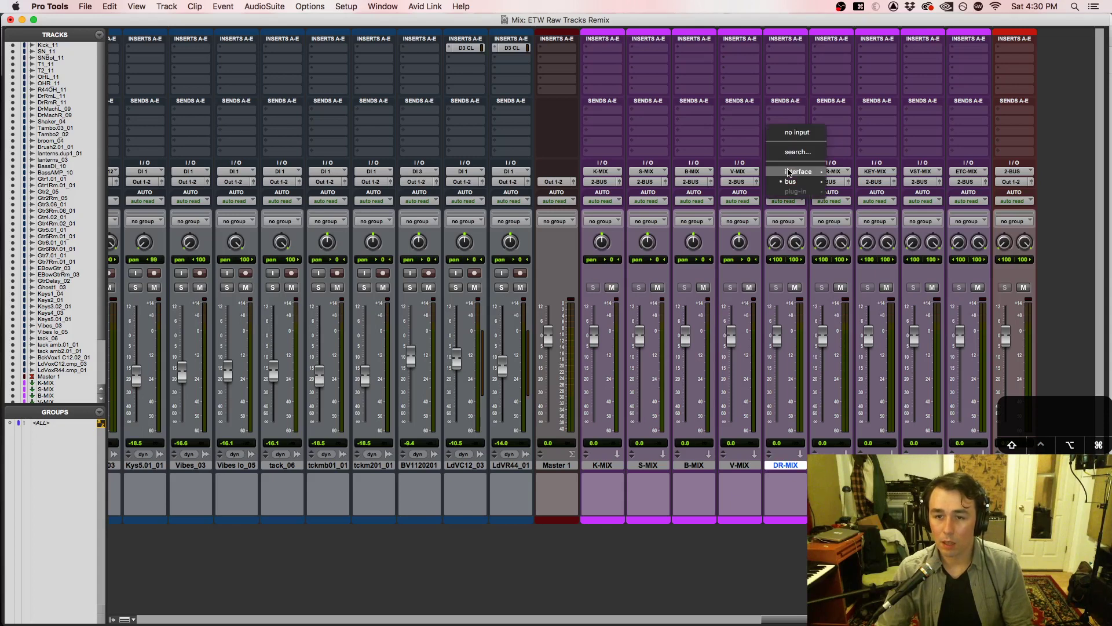
mouse_move(800, 181)
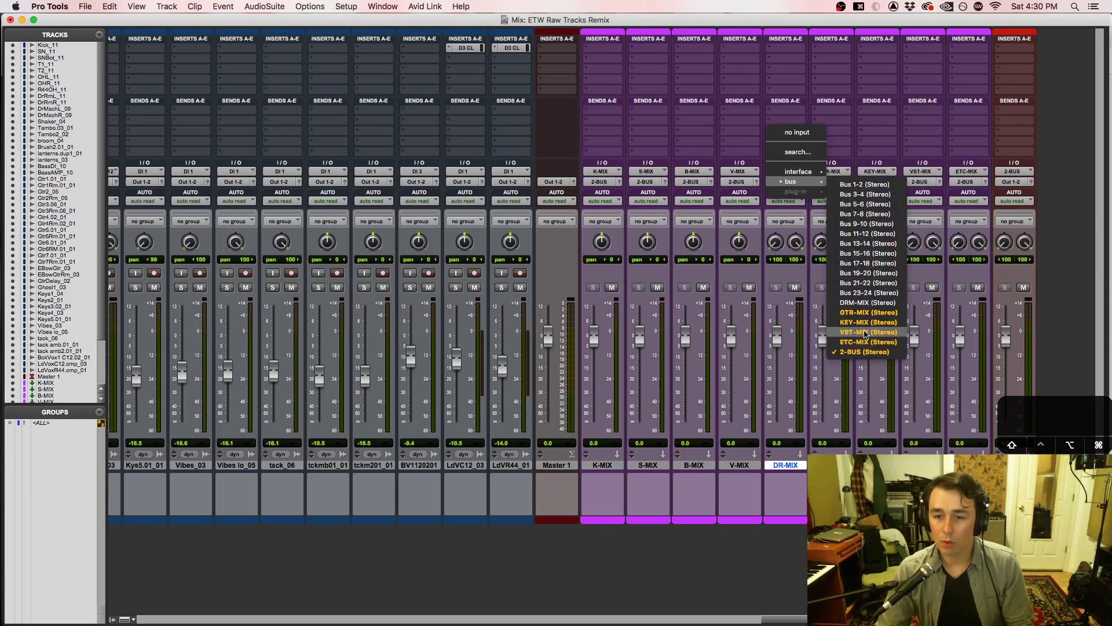
left_click(869, 303)
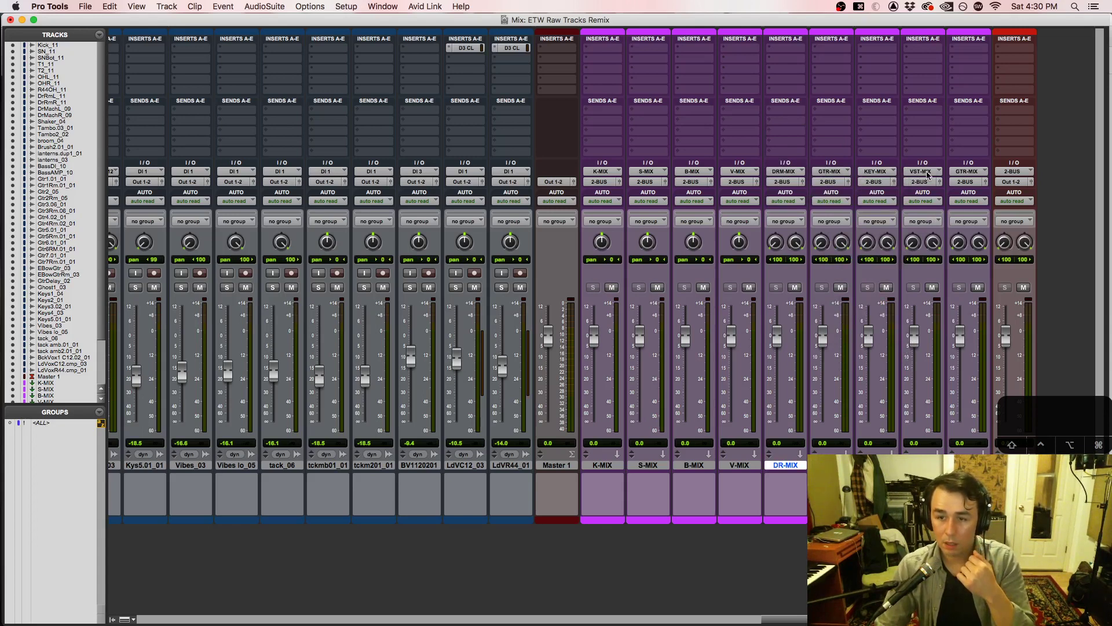
left_click(959, 172)
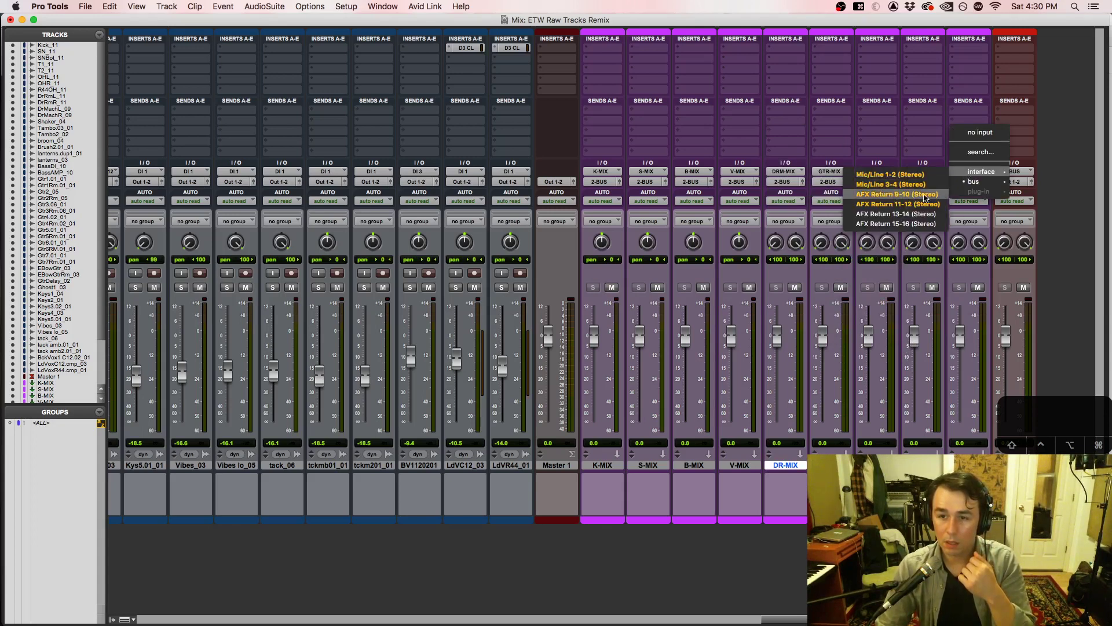
mouse_move(979, 181)
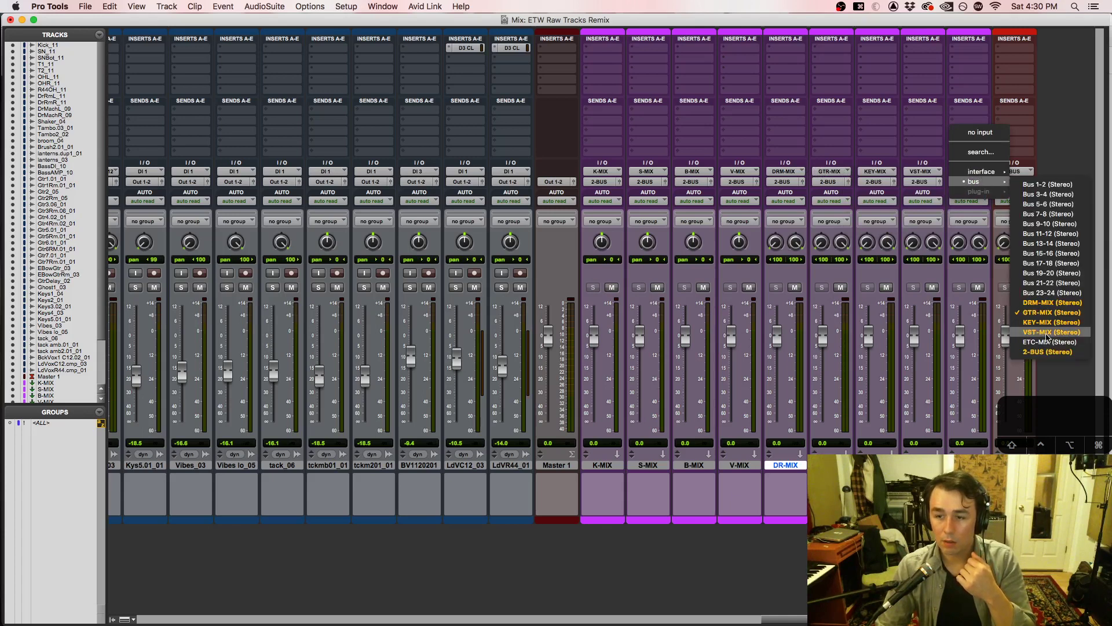
left_click(1043, 336)
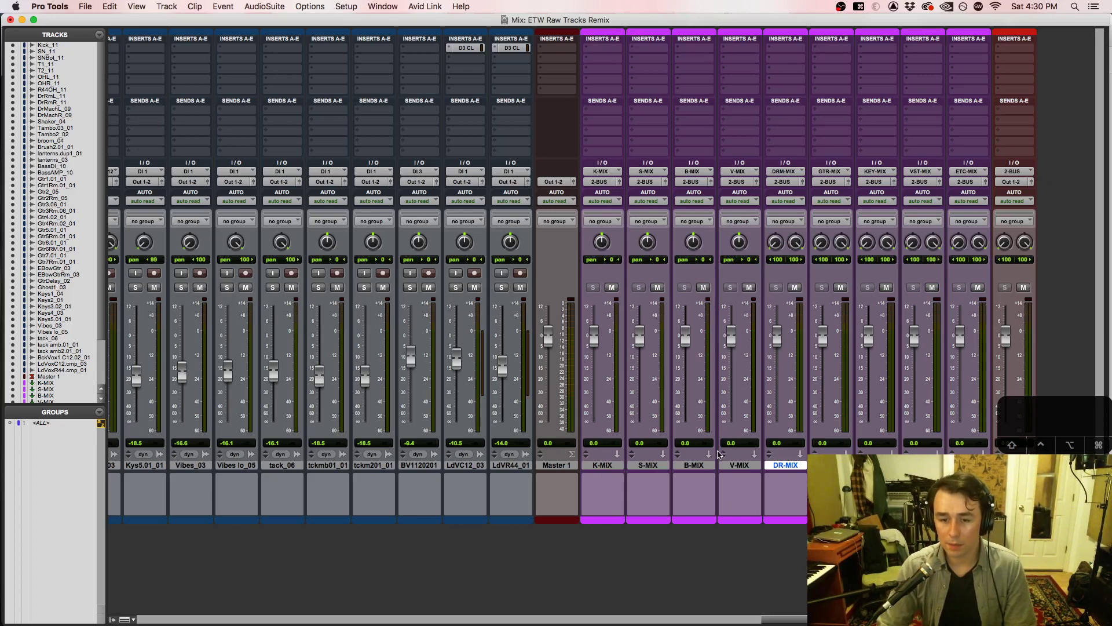
Step: Reorder the aux tracks so DR-MIX sits between S-MIX and B-MIX, and V-MIX sits just before ETC-MIX
left_click_drag(791, 466, 671, 469)
left_click(773, 467)
left_click_drag(746, 467, 1011, 469)
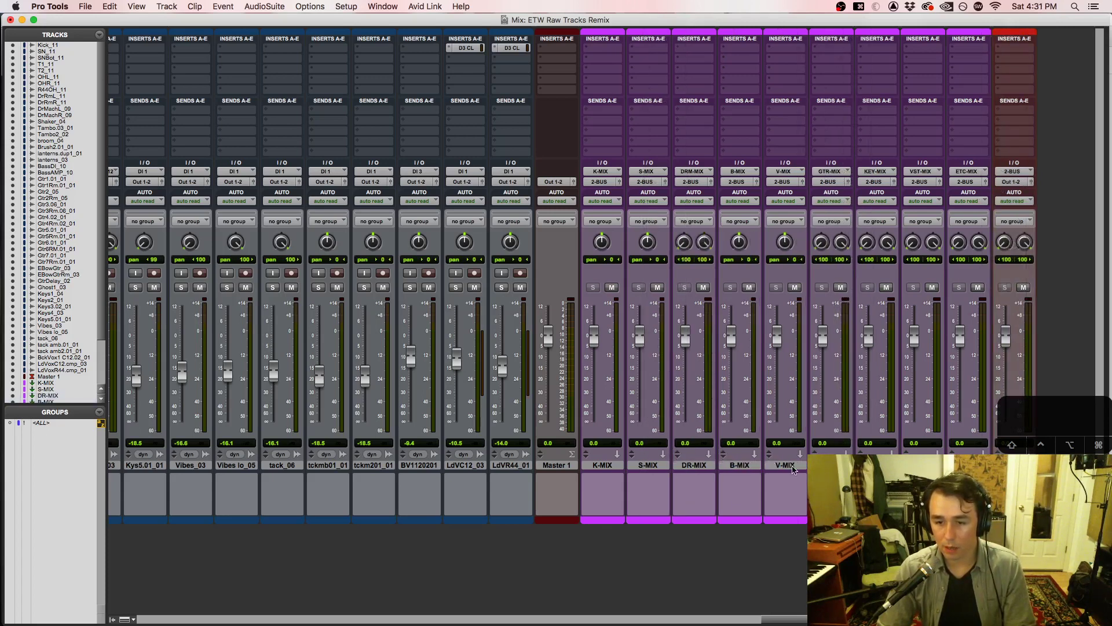
left_click_drag(792, 467, 944, 467)
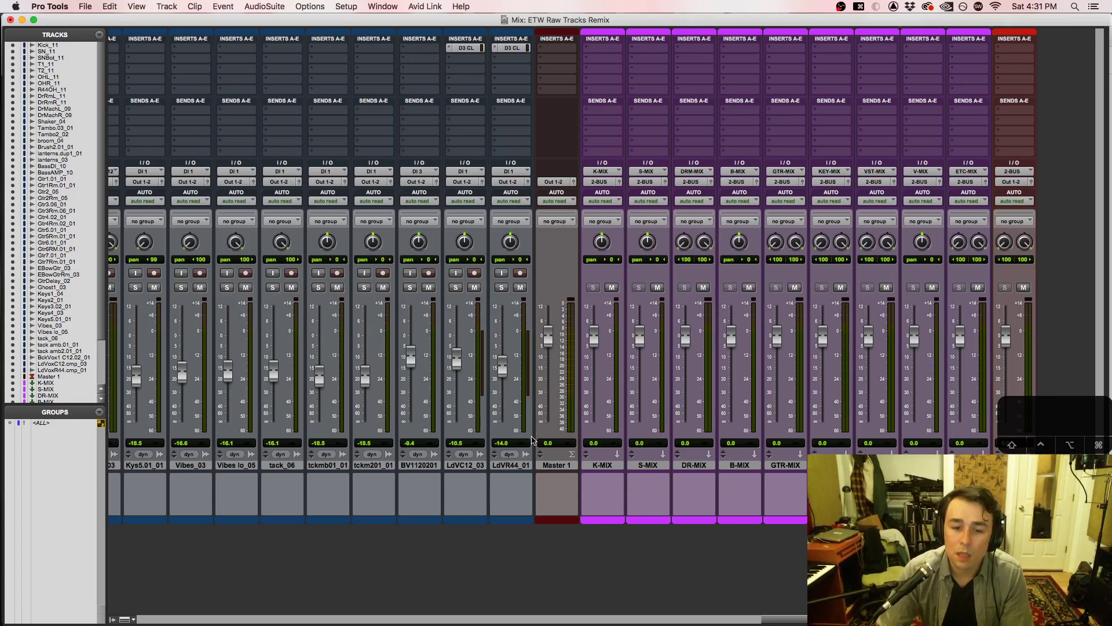
Step: Try the Master 1 track after the 2-BUS aux track, and return it to its place before K-MIX
left_click_drag(562, 466, 1014, 467)
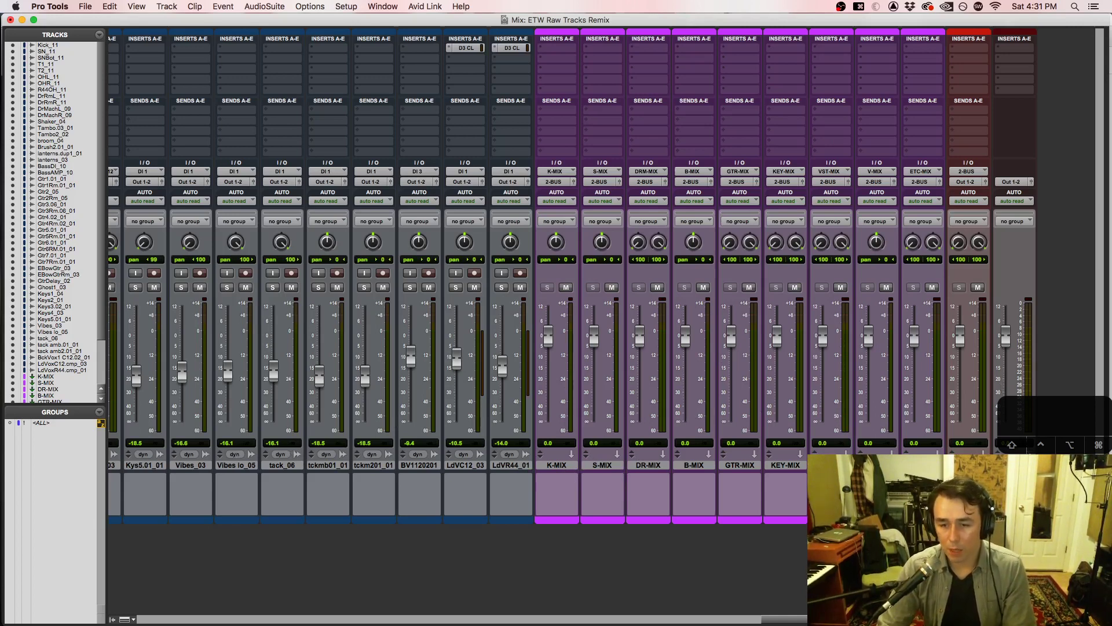
left_click_drag(1015, 465, 518, 466)
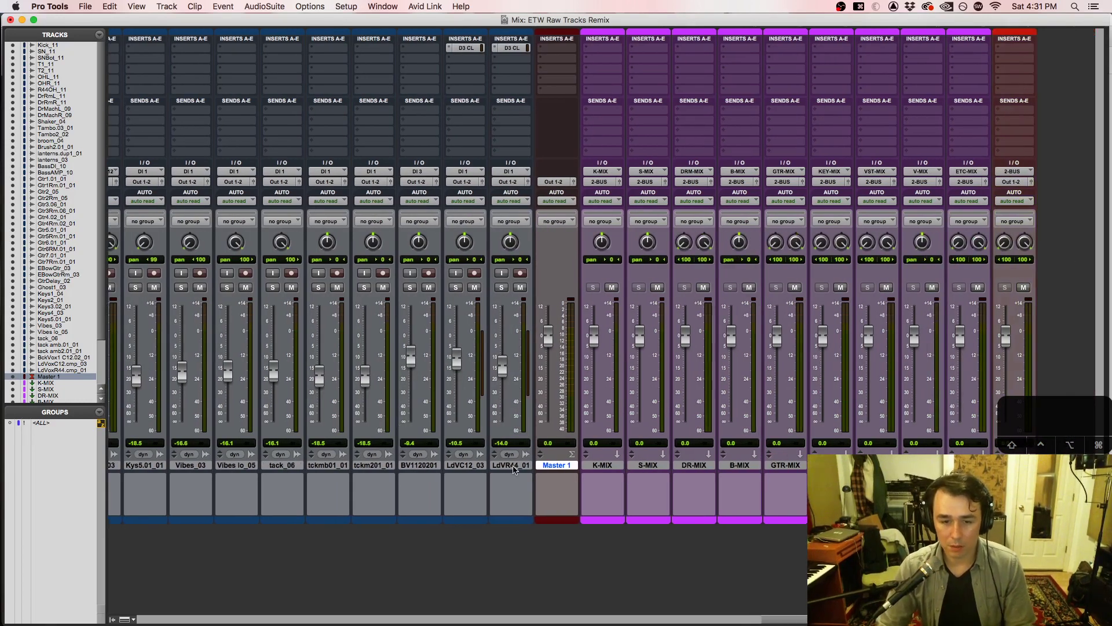
Step: Route the outputs of the lead vocal tracks LdVC12_03 and LdVR44_01 and the BV1120201 track to the V-MIX bus
left_click(513, 466)
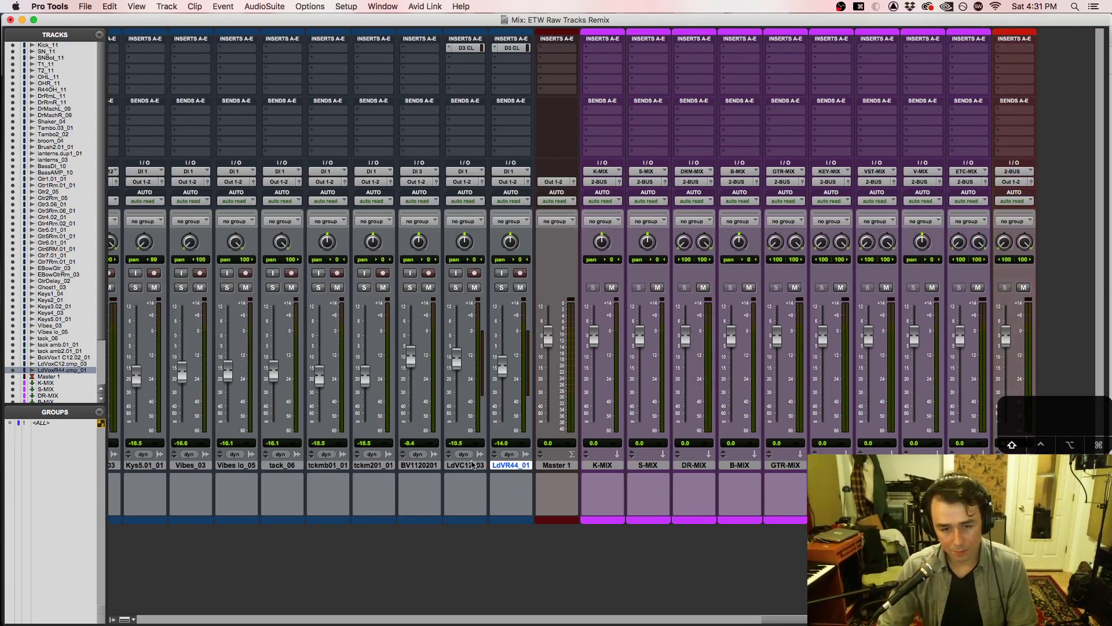
left_click(477, 462, "shift")
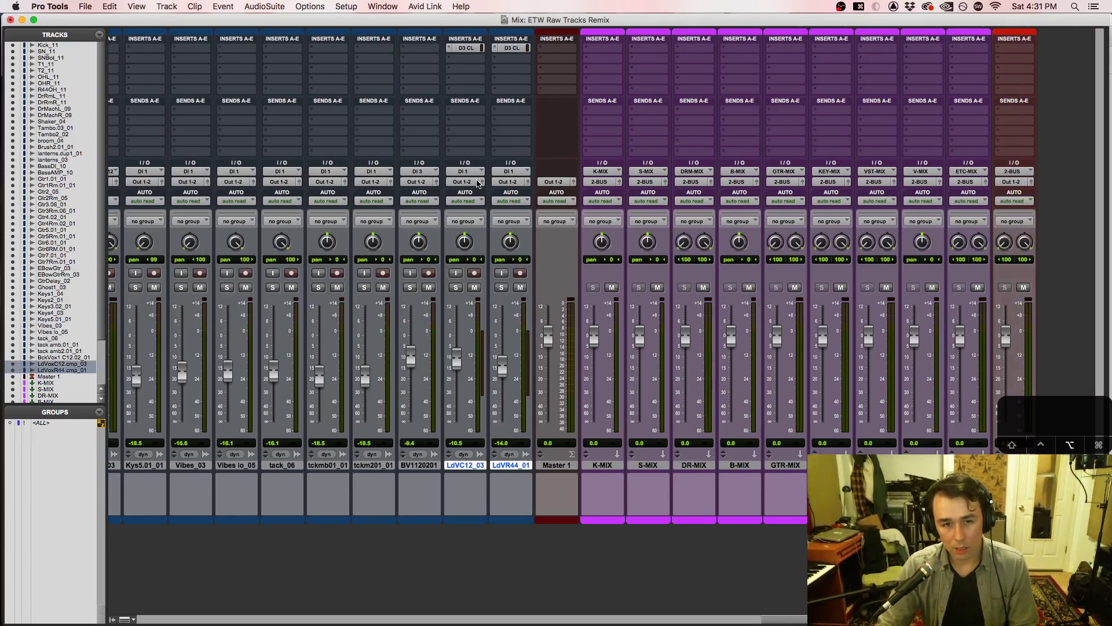
left_click(478, 183)
mouse_move(480, 211)
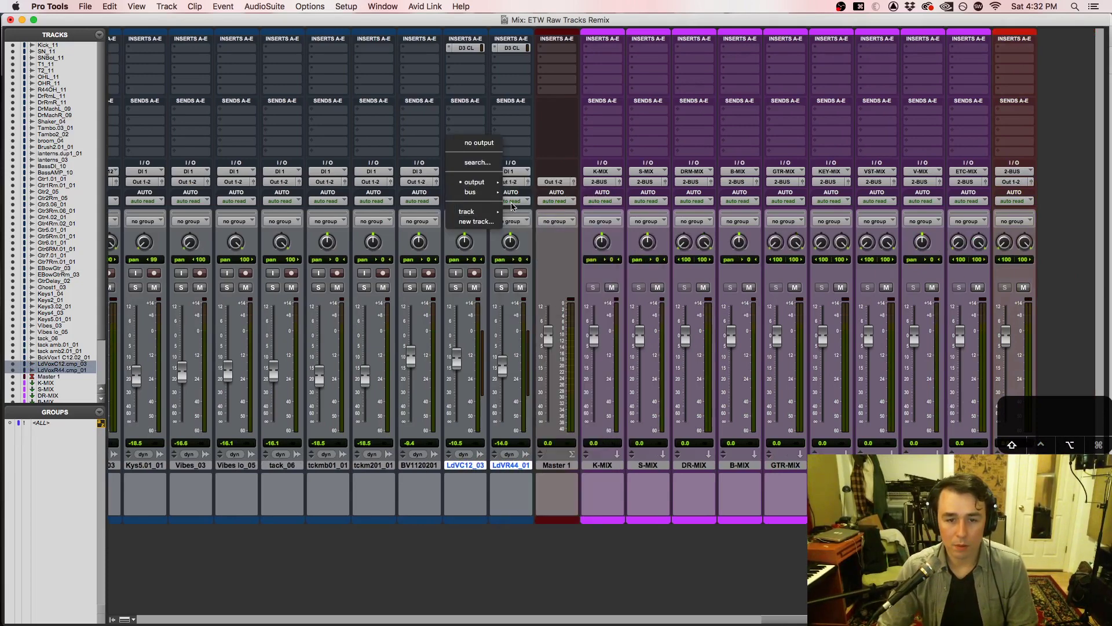
left_click(536, 283, "alt+shift")
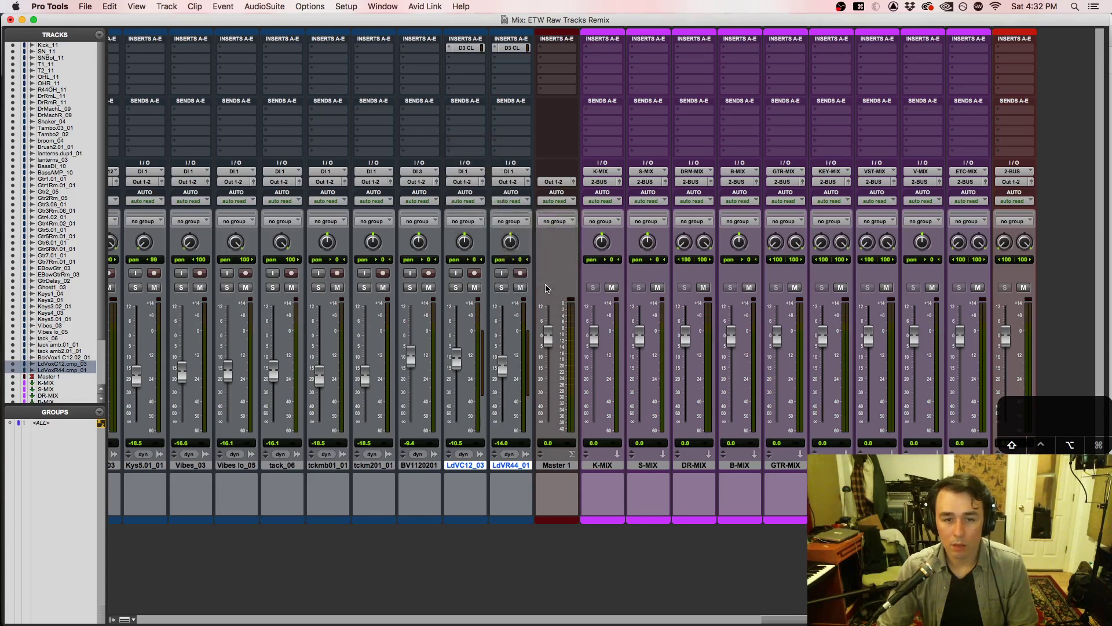
left_click(412, 181)
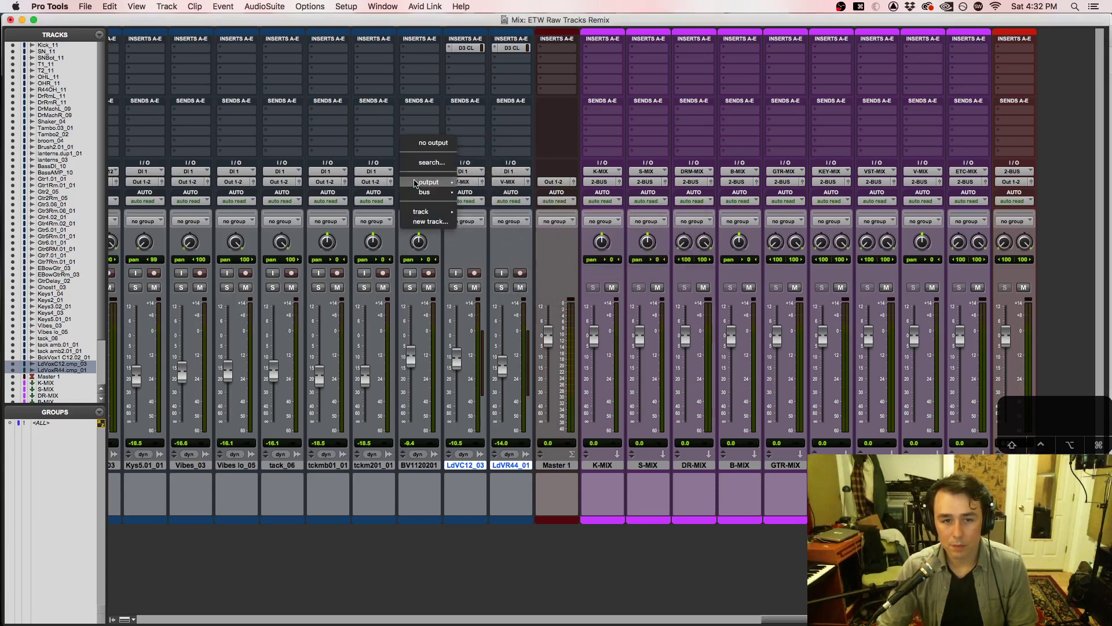
mouse_move(429, 191)
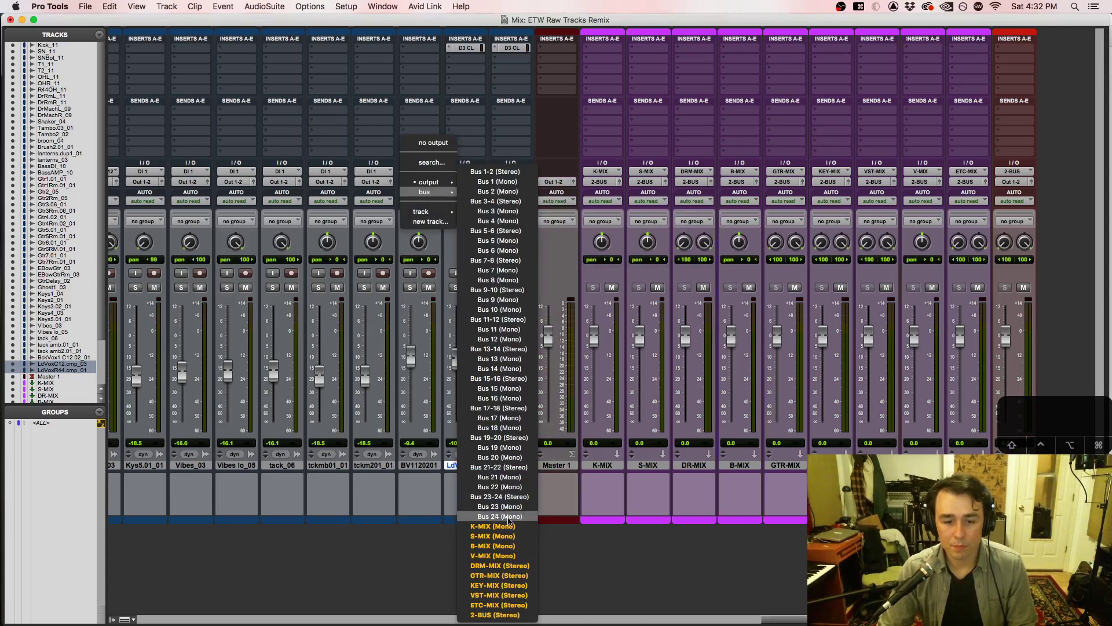
left_click(492, 556)
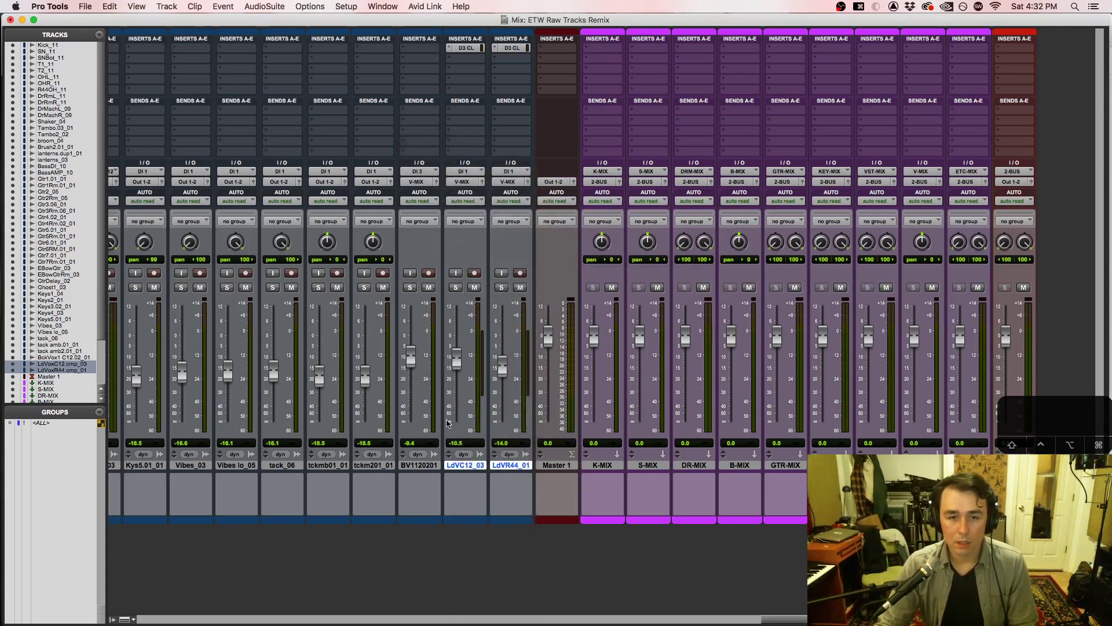
Step: Play the session to check the signal flow through V-MIX, and review the available output buses for the BV1120201 track
key("space")
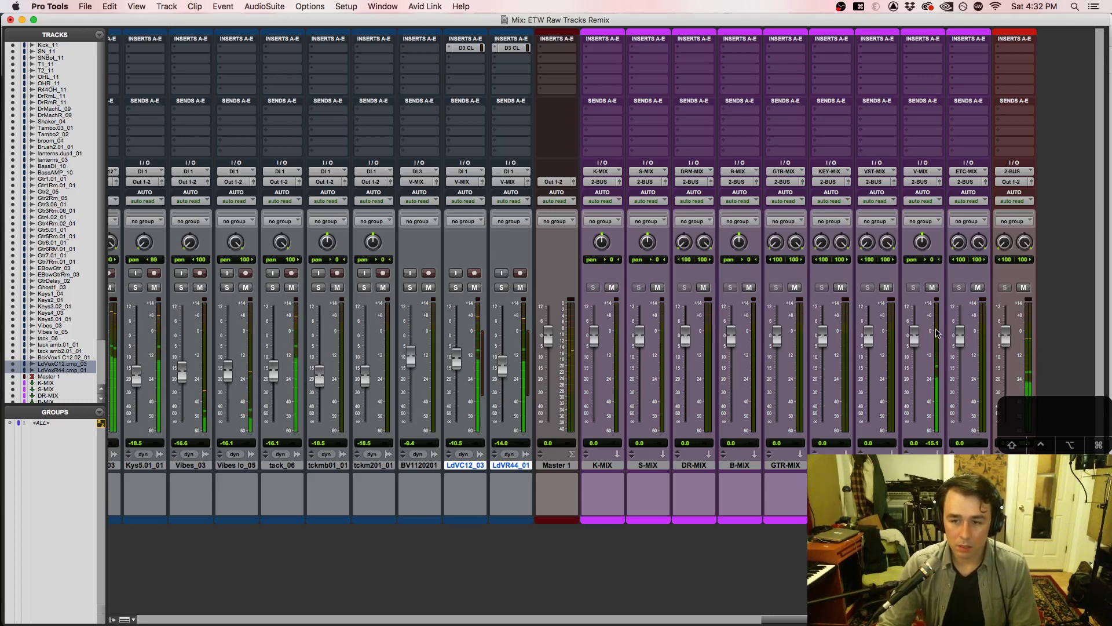
left_click(414, 471)
left_click(415, 182)
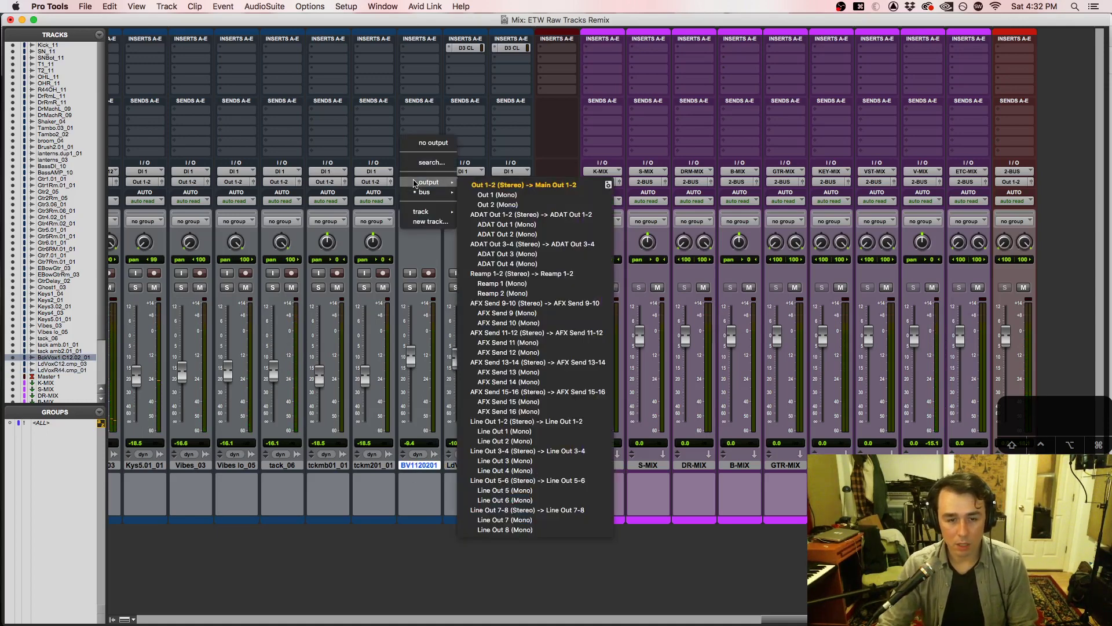
mouse_move(423, 191)
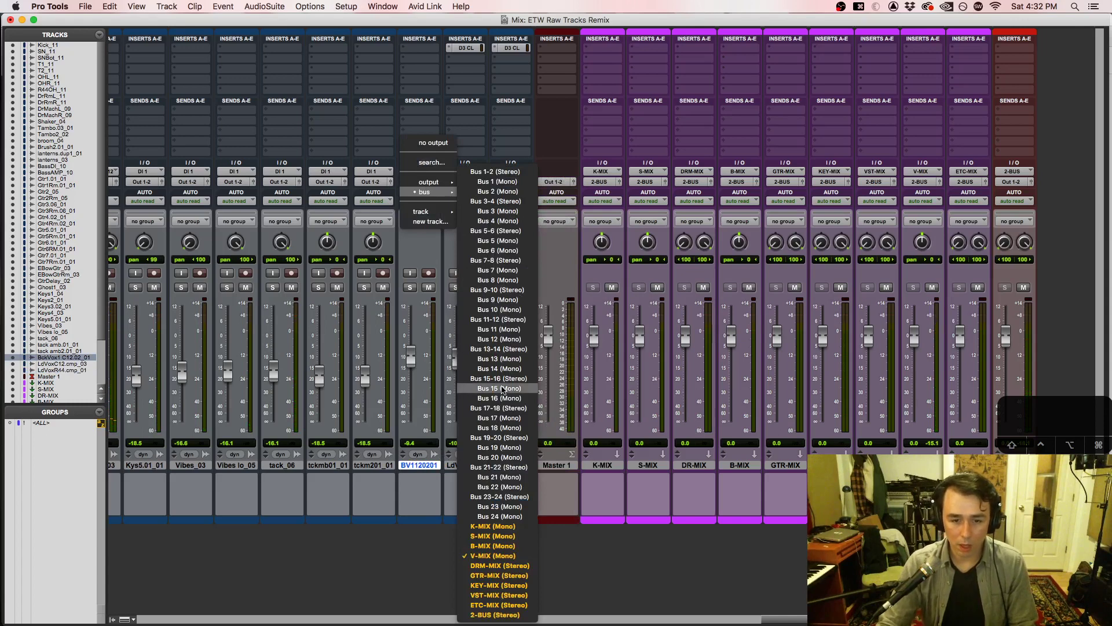
left_click(456, 600)
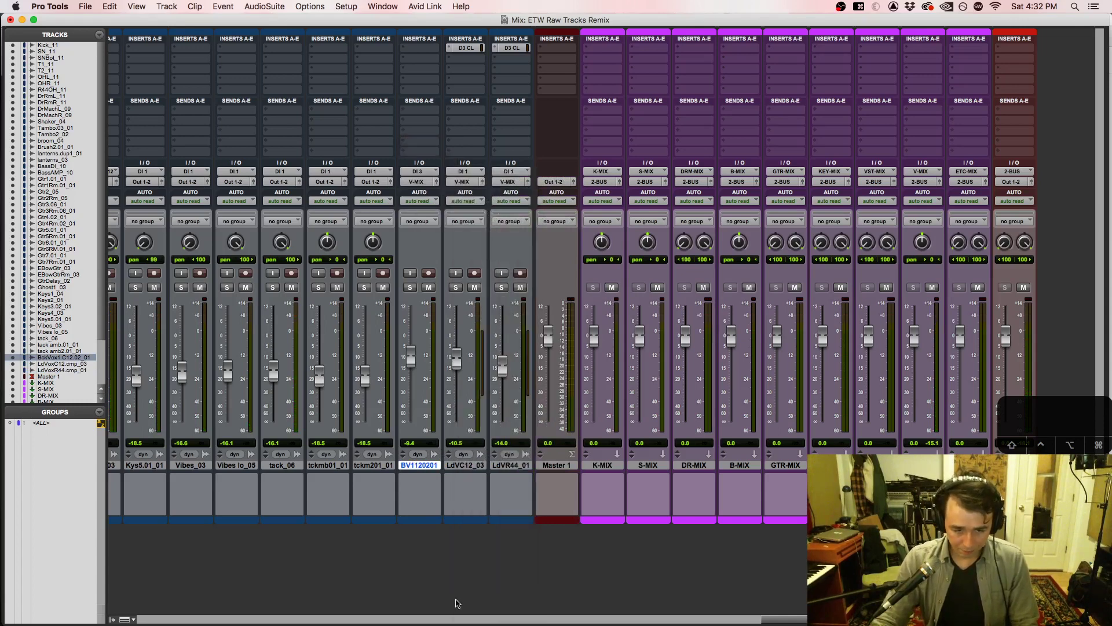
Step: Route the outputs of all tracks from Ghost1_03 through tckm201_01 to the KEY-MIX bus
left_click_drag(789, 619, 660, 621)
left_click(564, 466)
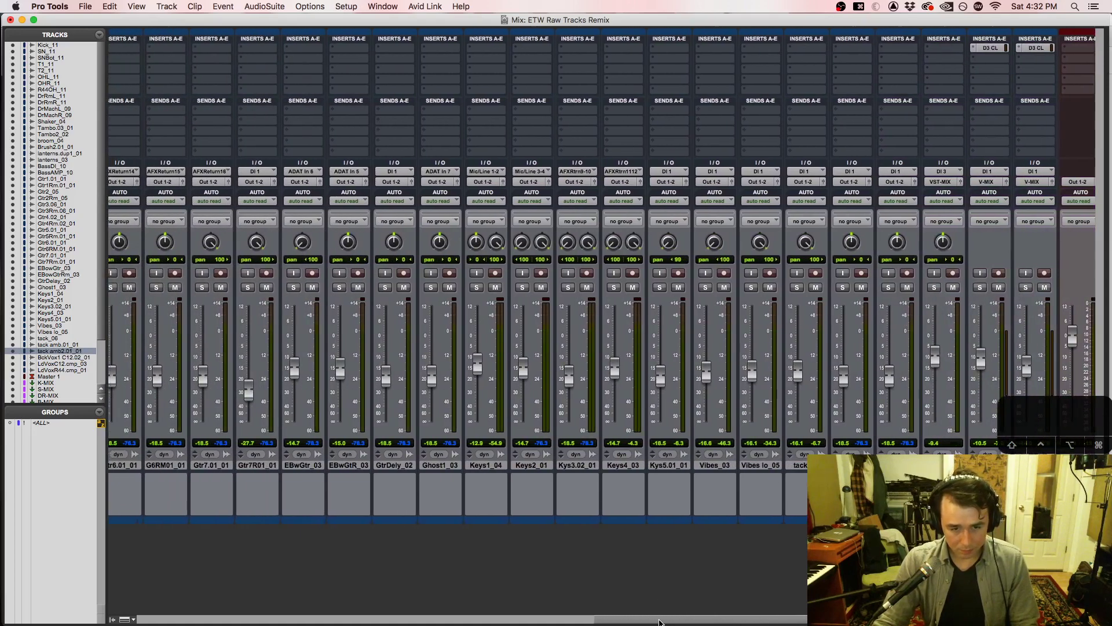
left_click(444, 466, "shift")
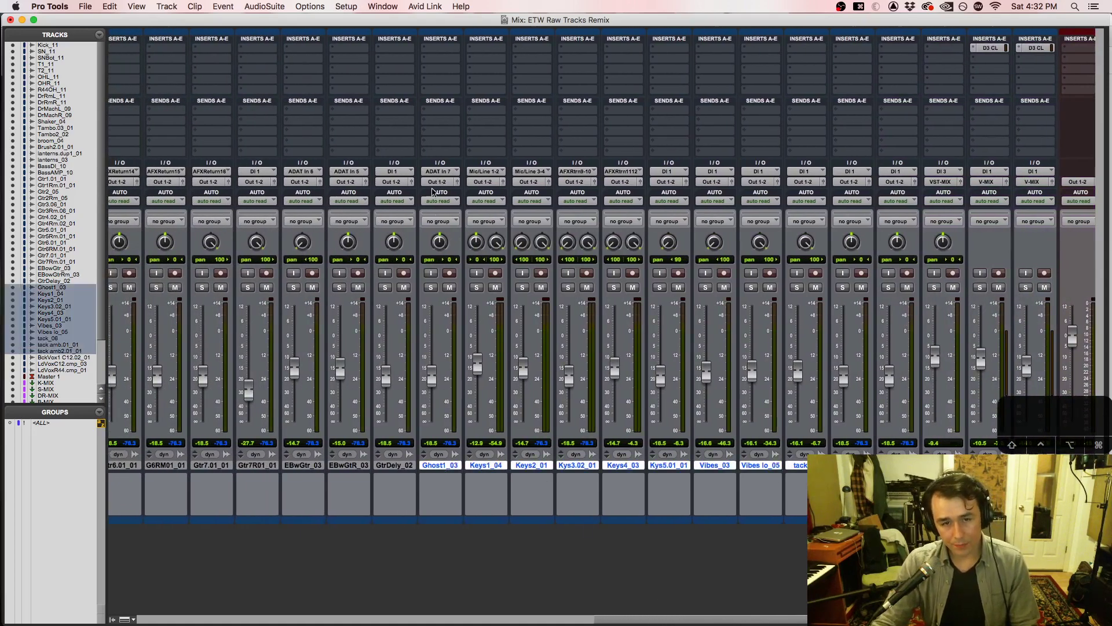
left_click_drag(753, 621, 788, 613)
left_click(789, 466)
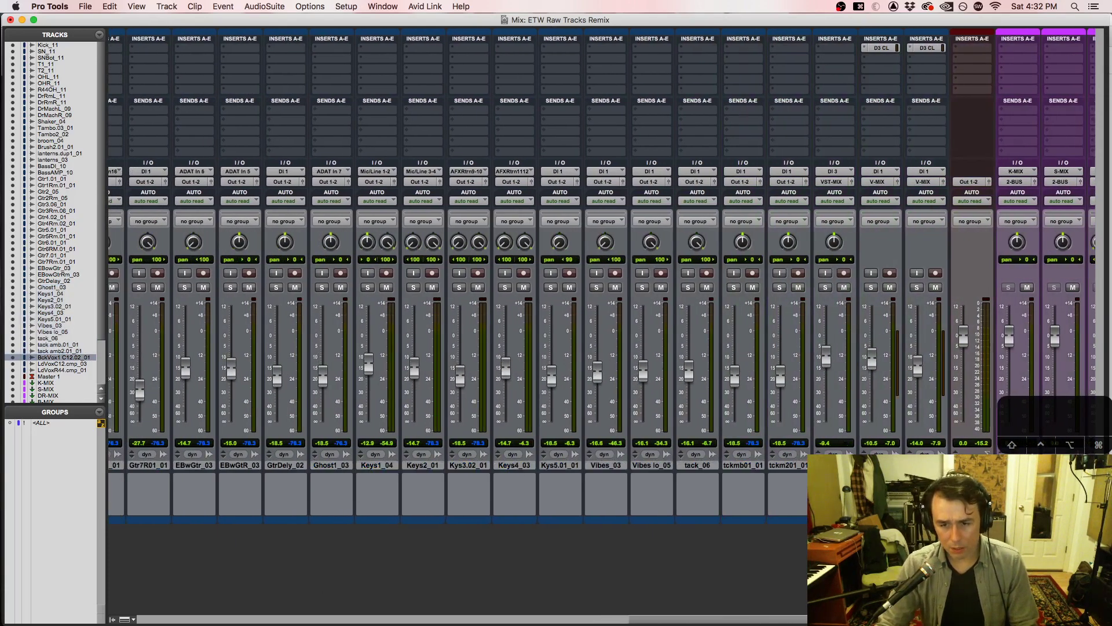
left_click(385, 465, "shift")
left_click(340, 465, "shift")
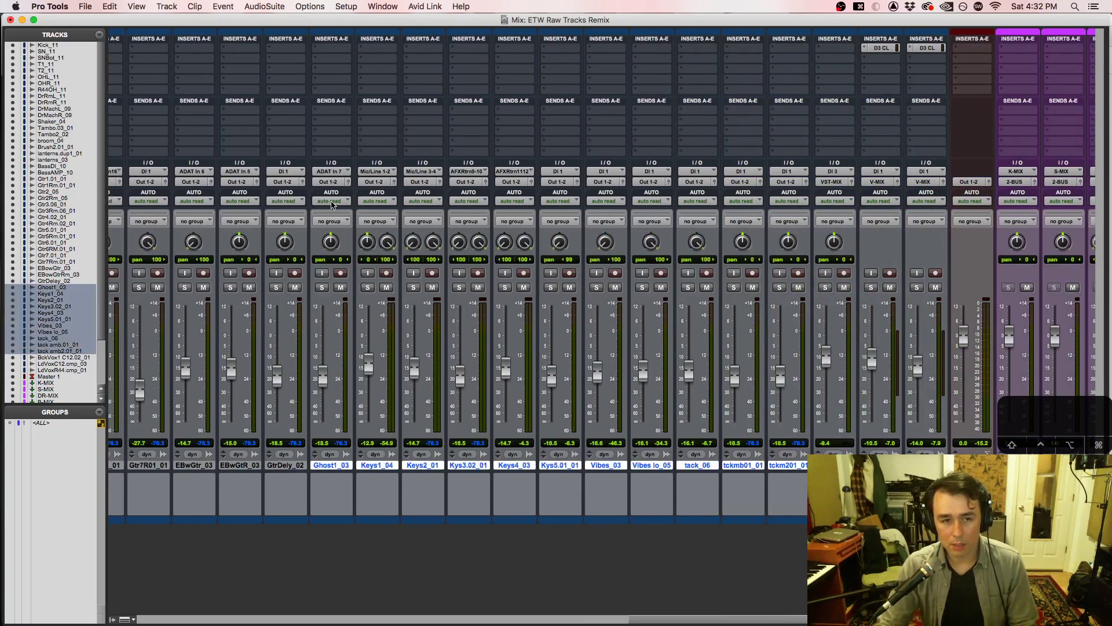
left_click(324, 181)
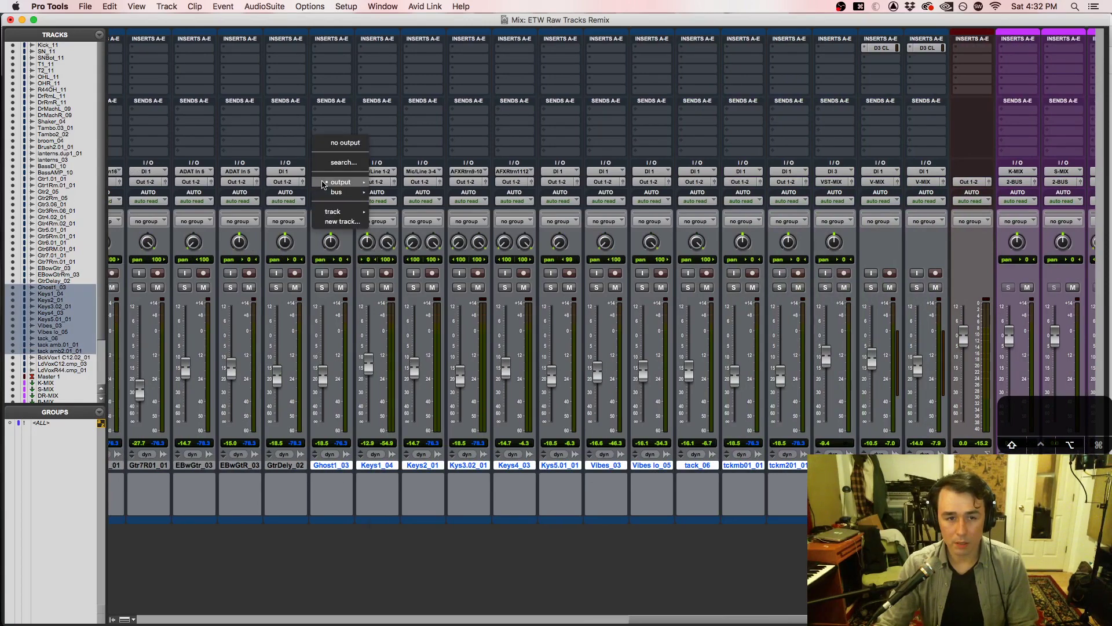
mouse_move(334, 182)
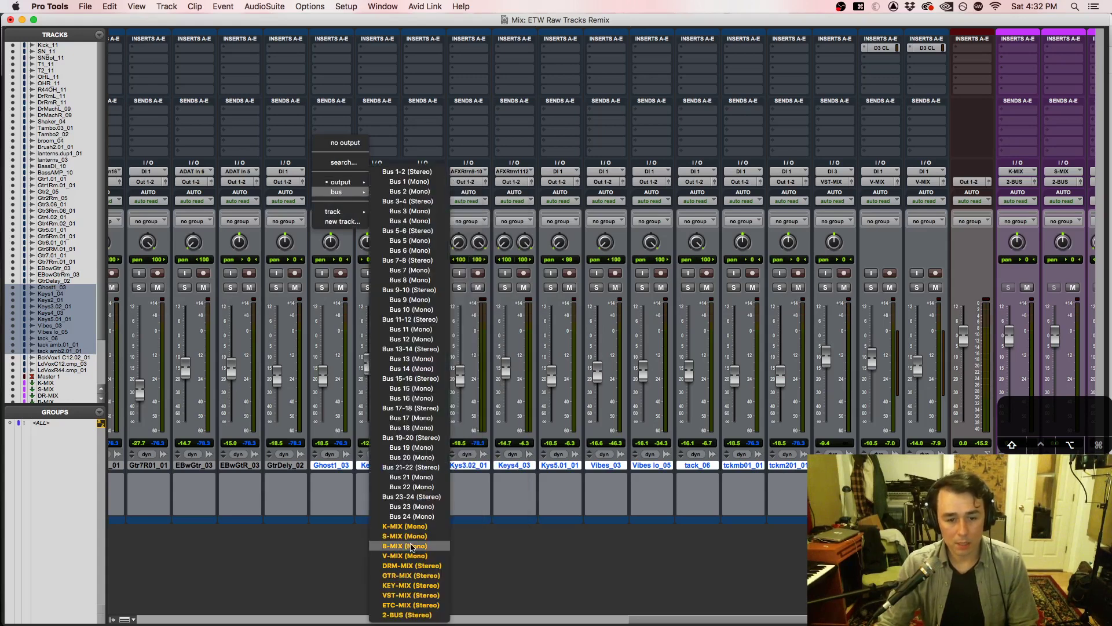
left_click(395, 586)
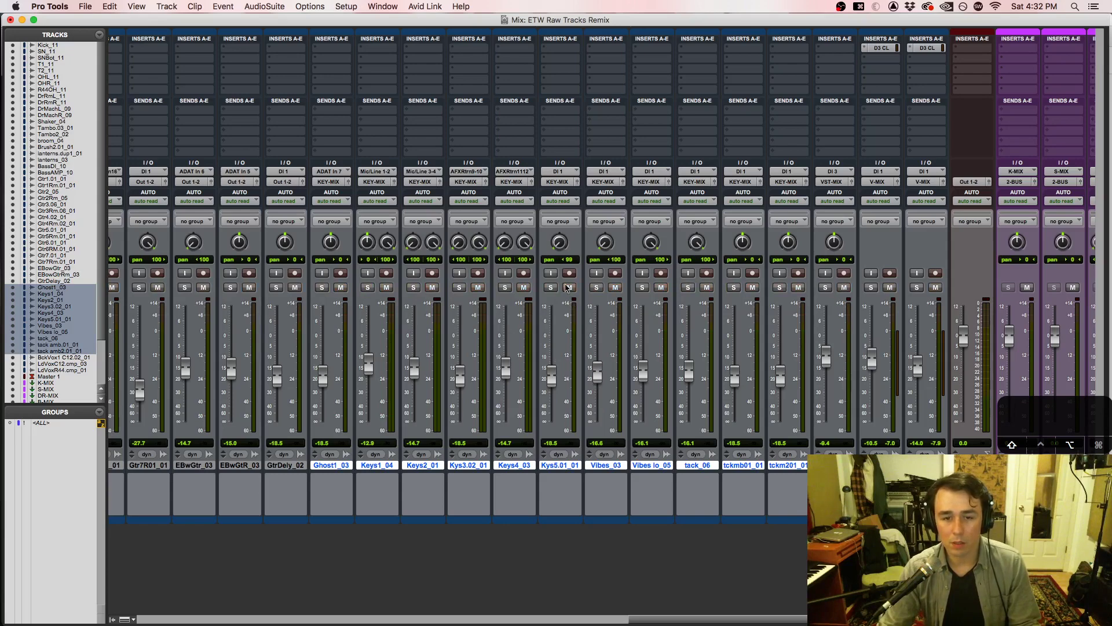
Step: Toggle solo on the Kys5.01_01 track, and play the session to check the signal reaching KEY-MIX
left_click(551, 287)
left_click(553, 289)
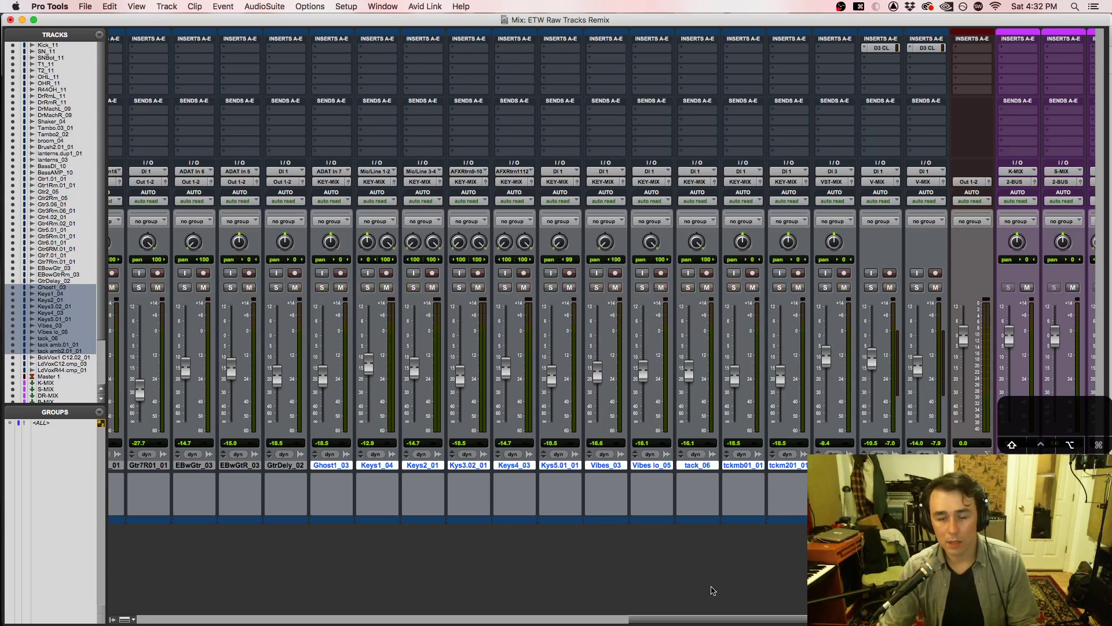
left_click_drag(698, 616, 1035, 619)
key("space")
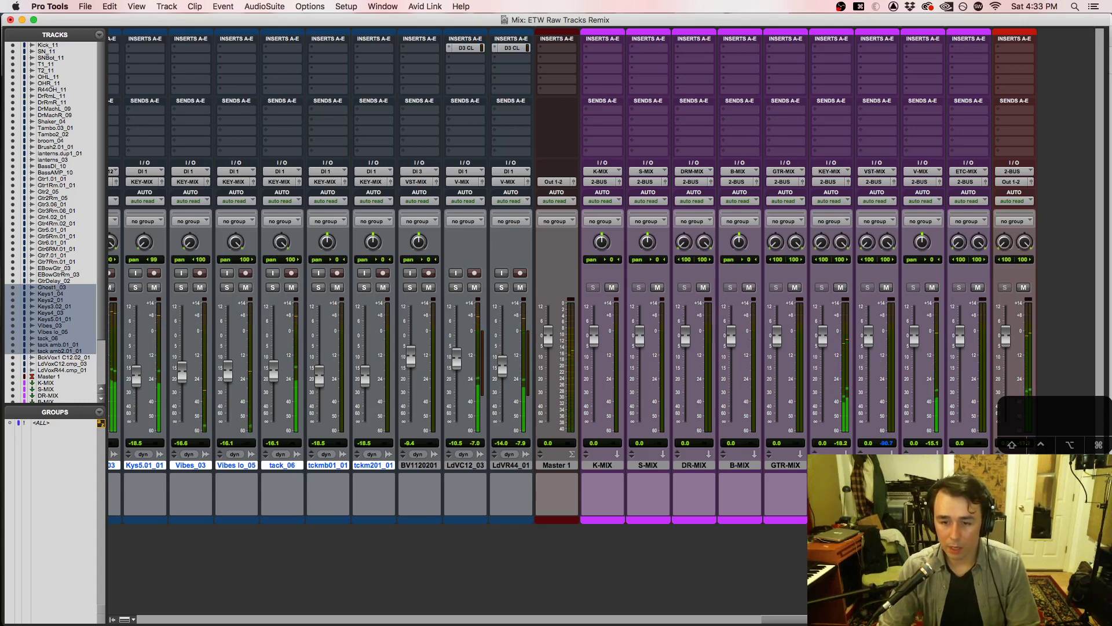
Step: Route the outputs of all guitar tracks from Gtr1.01_01 through GtrDely_02 to the GTR-MIX bus
left_click_drag(927, 618, 920, 619)
scroll(836, 454, "left", 15)
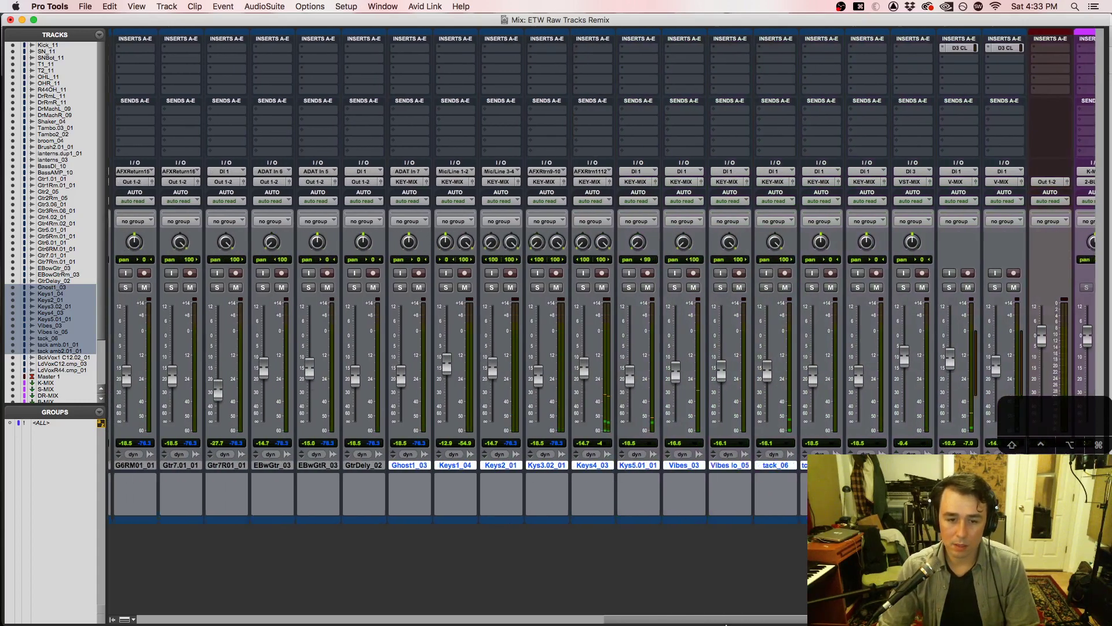
left_click(747, 465)
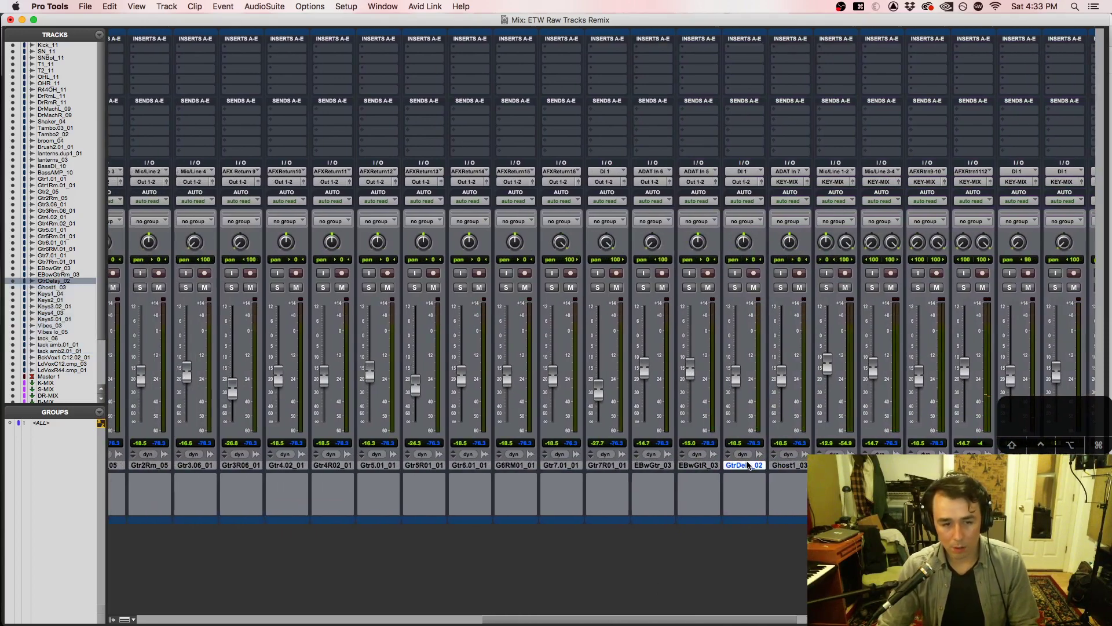
left_click_drag(494, 621, 435, 621)
left_click(192, 471, "shift")
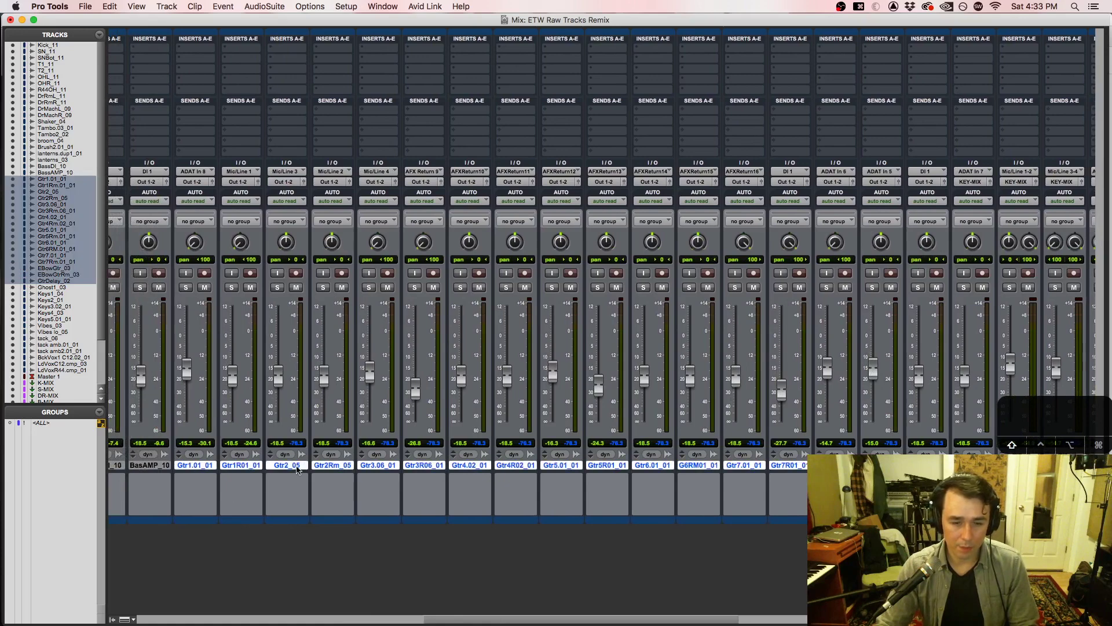
left_click(207, 183)
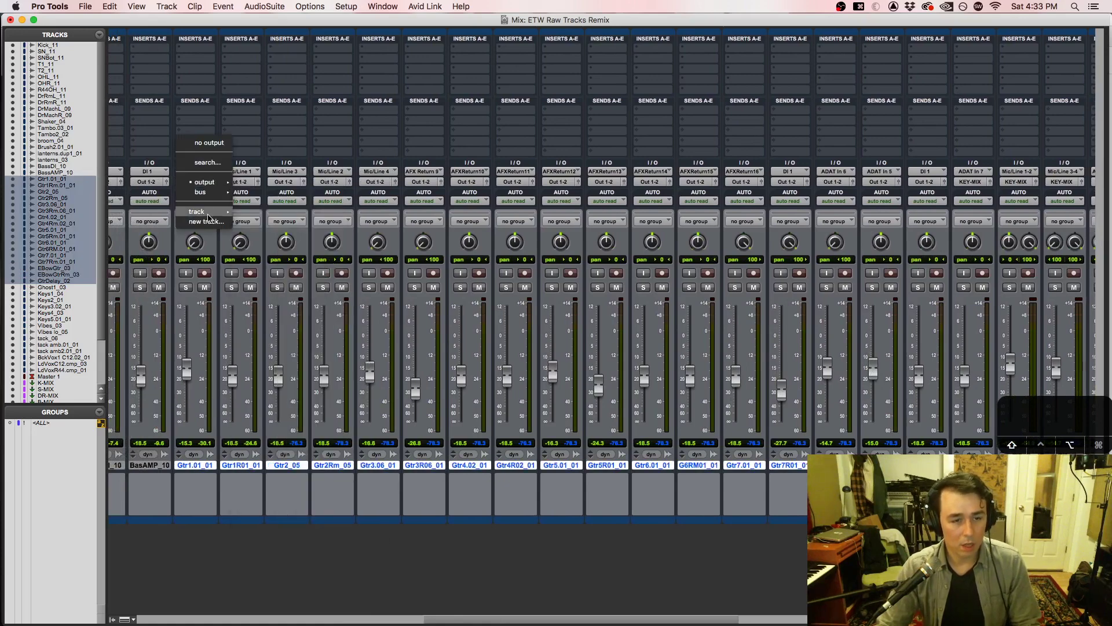
mouse_move(203, 192)
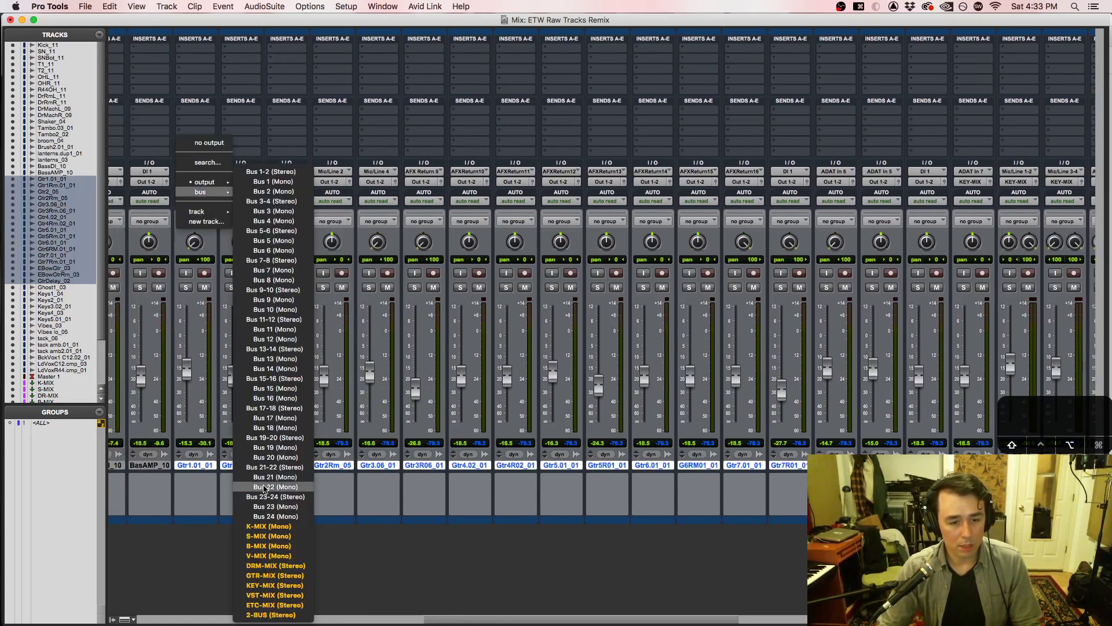
left_click(275, 575, "alt+shift")
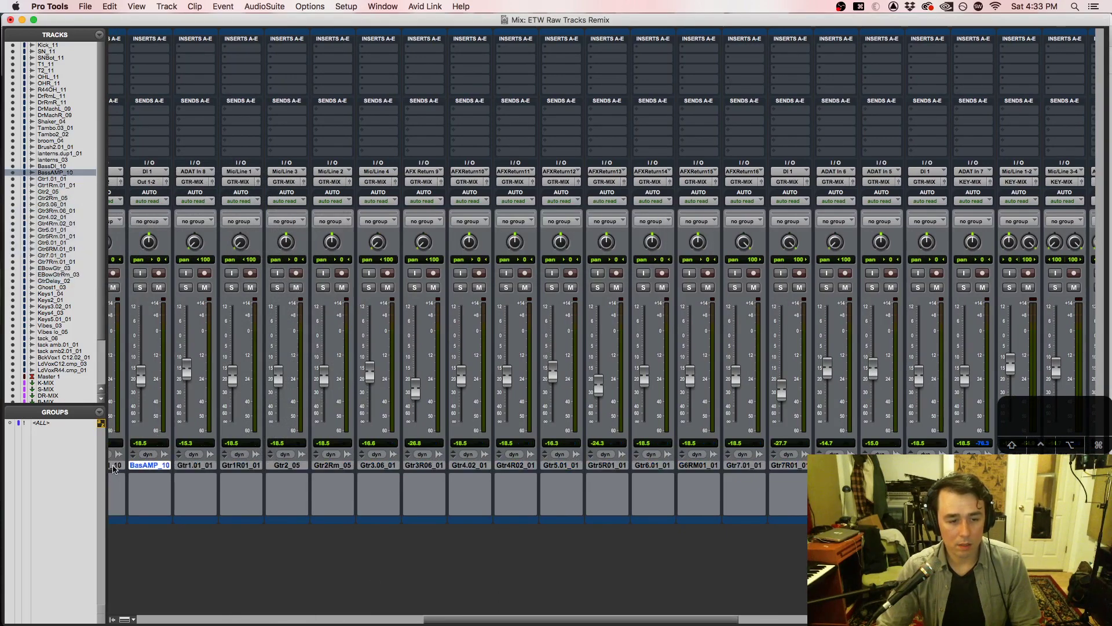
Step: Route the outputs of the BassDI_10 and BasAMP_10 tracks to the B-MIX bus
left_click(145, 465)
left_click(116, 465, "shift")
left_click(148, 181)
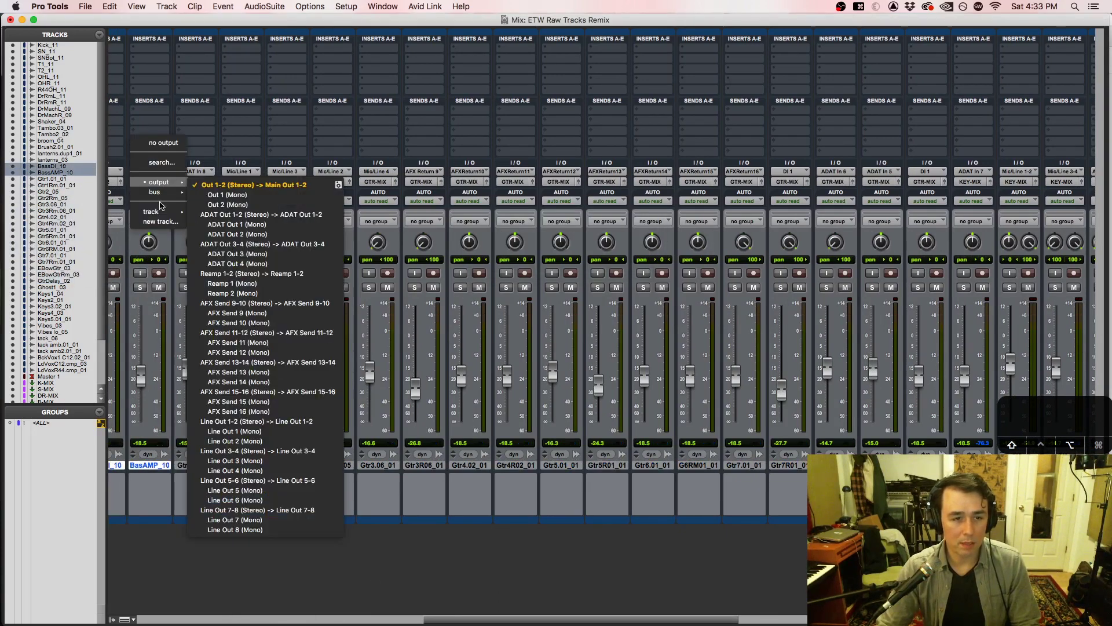
mouse_move(168, 195)
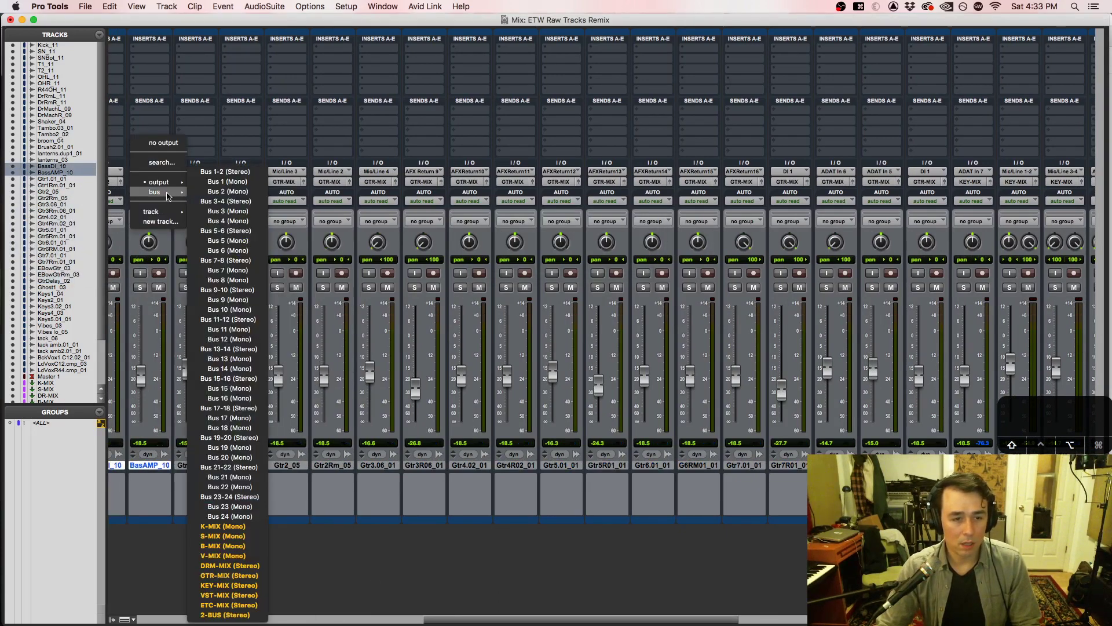
left_click(223, 546, "alt+shift")
Step: Try muting and soloing all tracks at once, and clear the mutes and solos again
left_click_drag(533, 622, 375, 614)
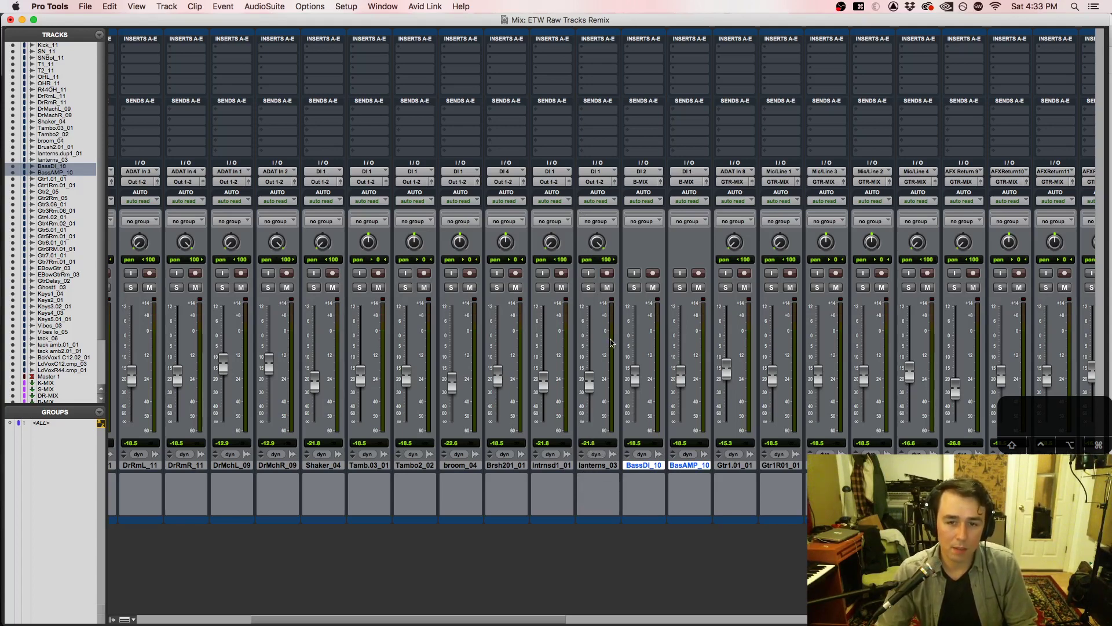
left_click(561, 287, "alt")
left_click(545, 288, "alt")
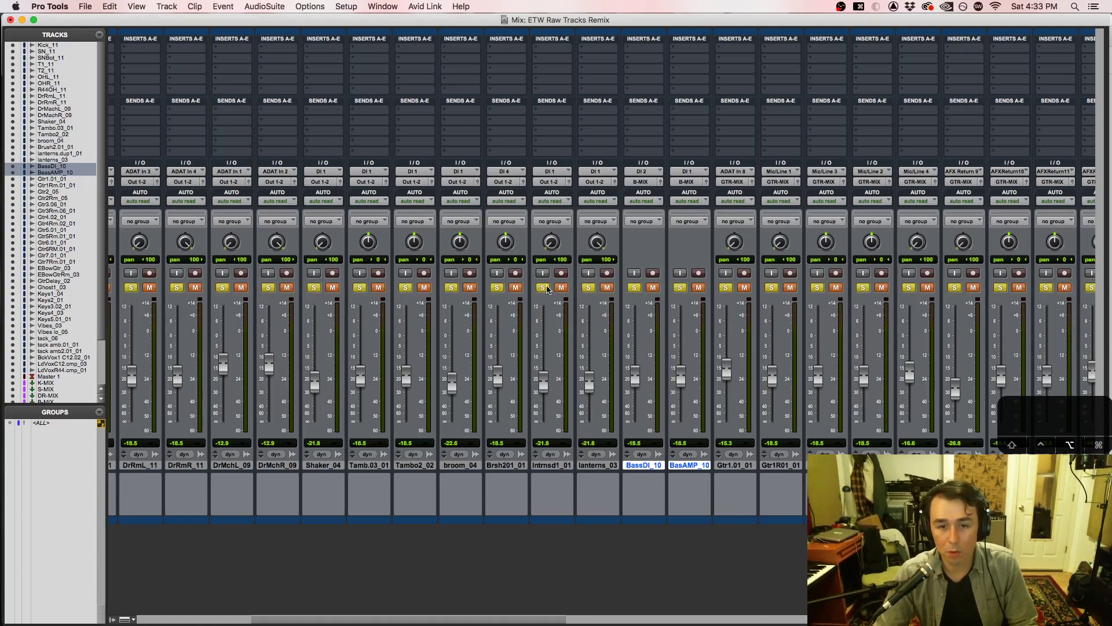
left_click(547, 288, "alt")
left_click(562, 287, "alt")
left_click(546, 288, "alt")
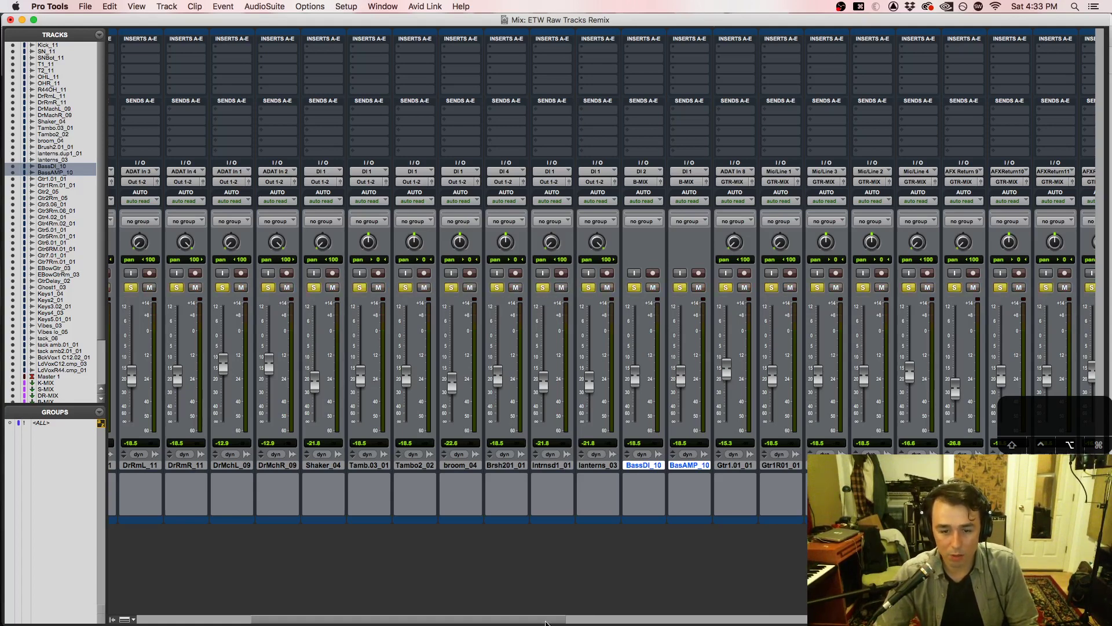
left_click(543, 288, "alt")
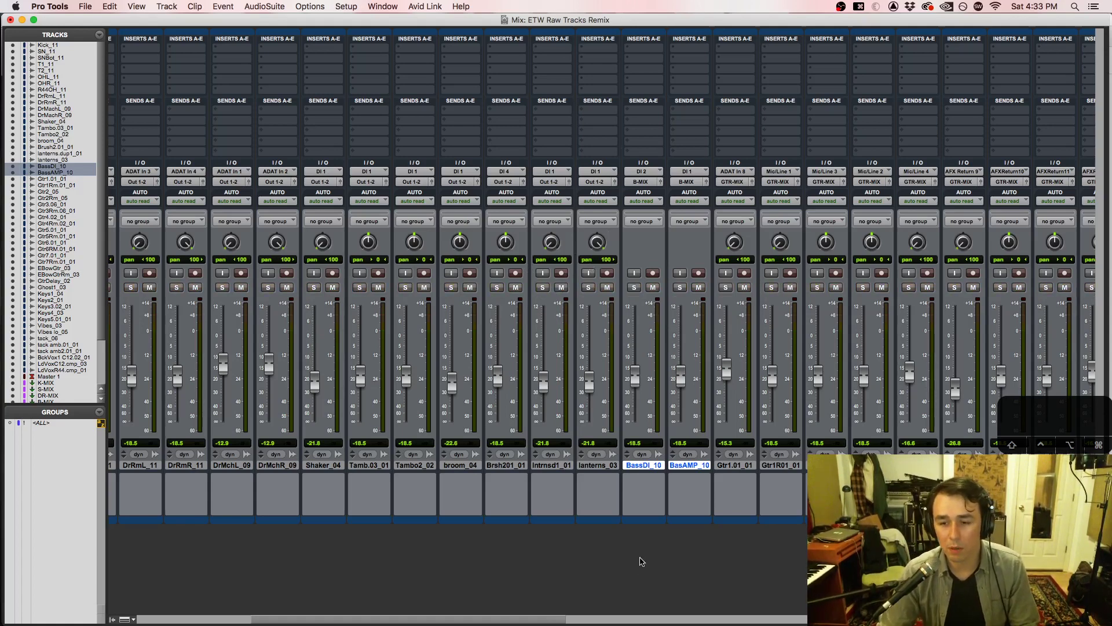
Step: Route the outputs of the drum and percussion tracks from T1_11 through lanterns_03 to the DRM-MIX bus
left_click(597, 466)
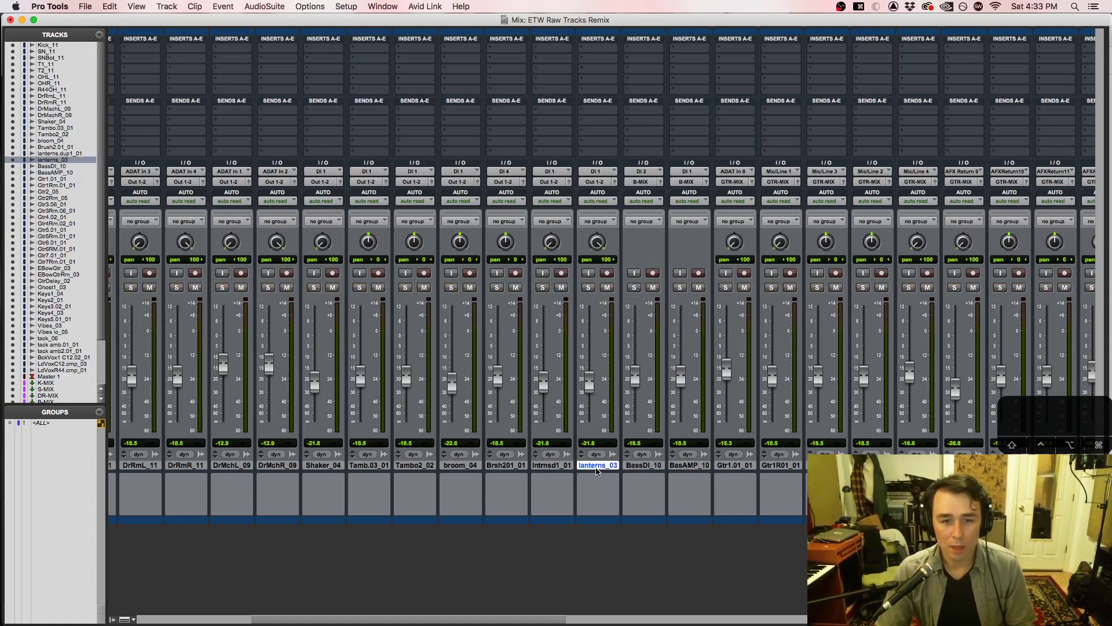
left_click_drag(576, 623, 411, 595)
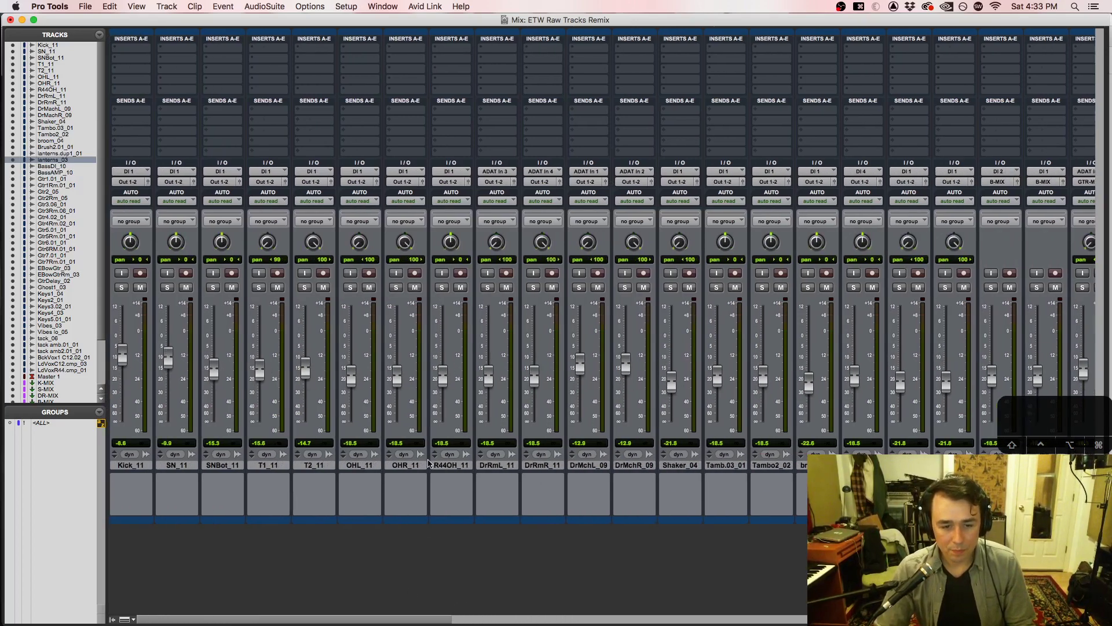
left_click(268, 467, "shift")
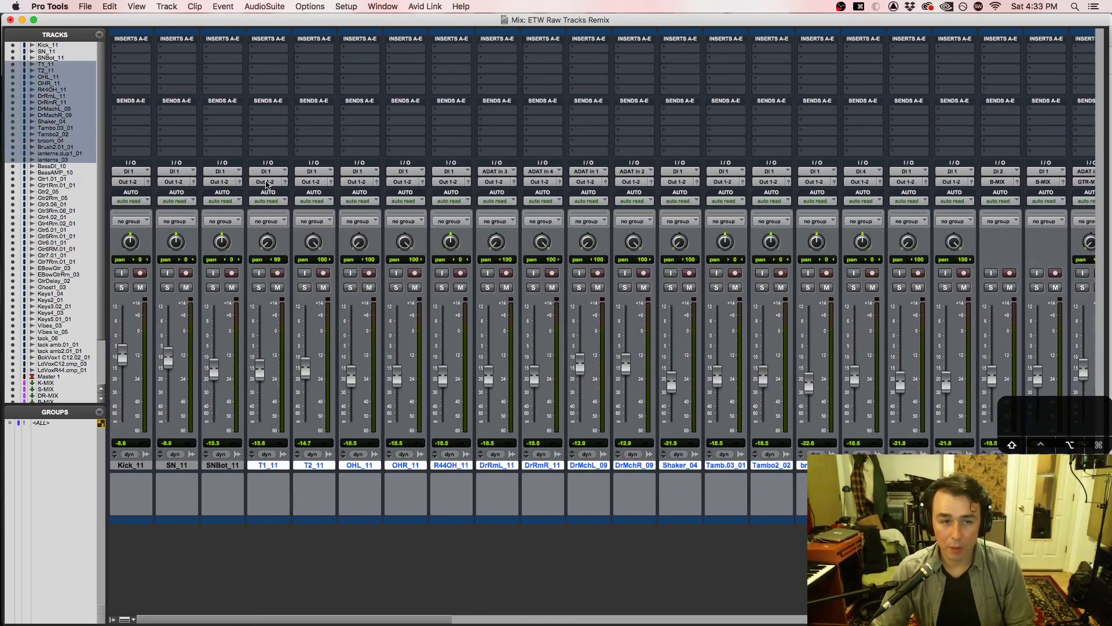
left_click(269, 182)
mouse_move(283, 193)
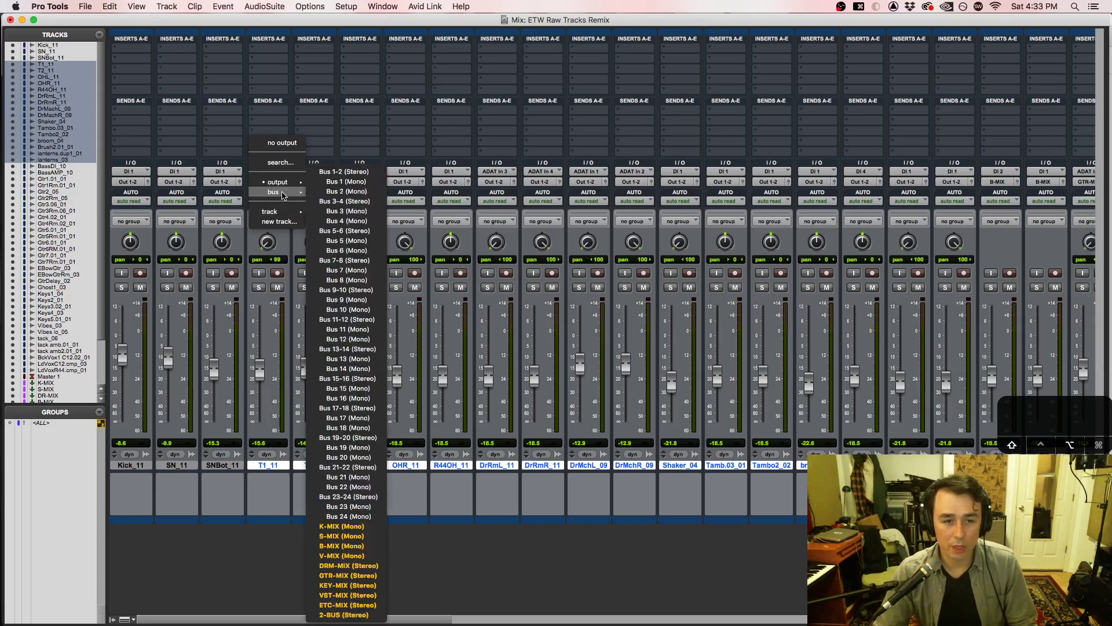
left_click(349, 566, "alt+shift")
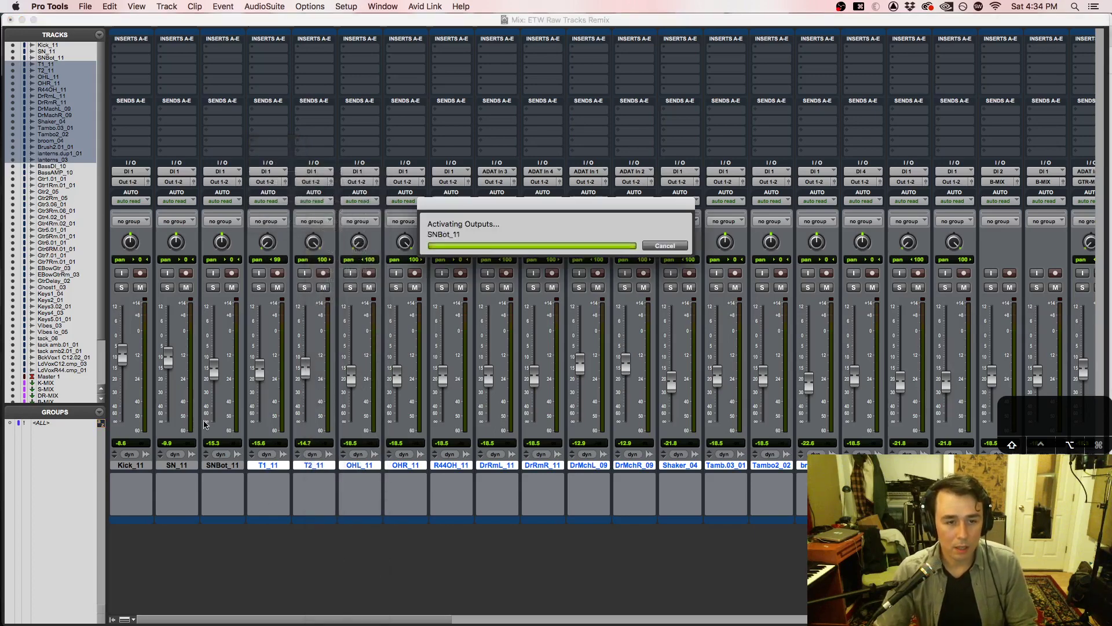
Step: Route the outputs of the snare tracks SN_11 and SNBot_11 to the S-MIX bus
left_click(236, 467)
left_click(126, 466, "shift")
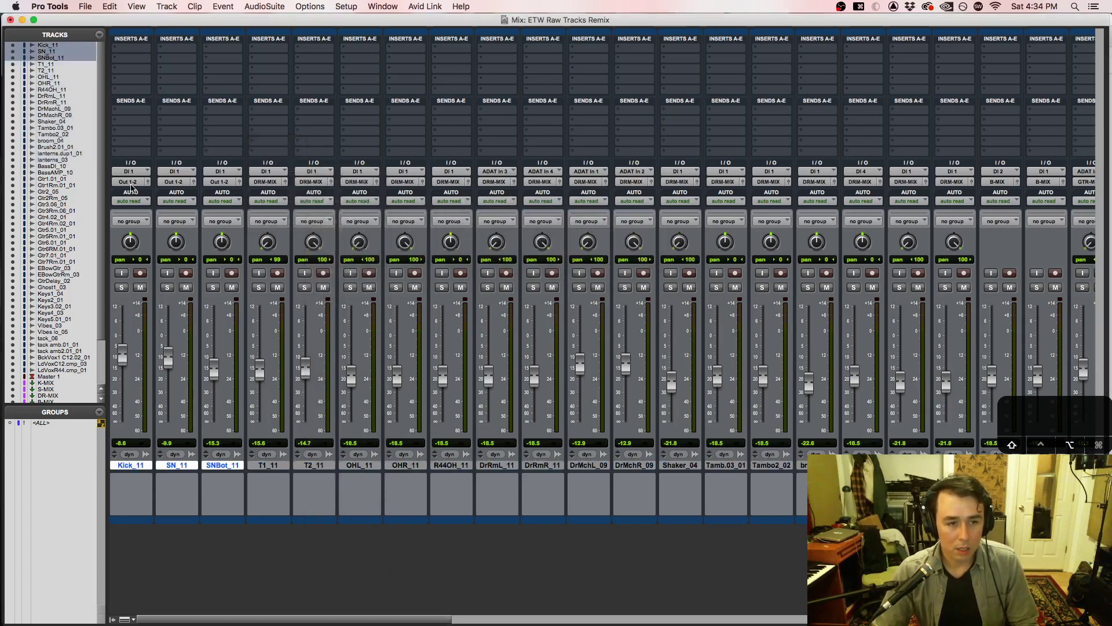
left_click(149, 466, "super")
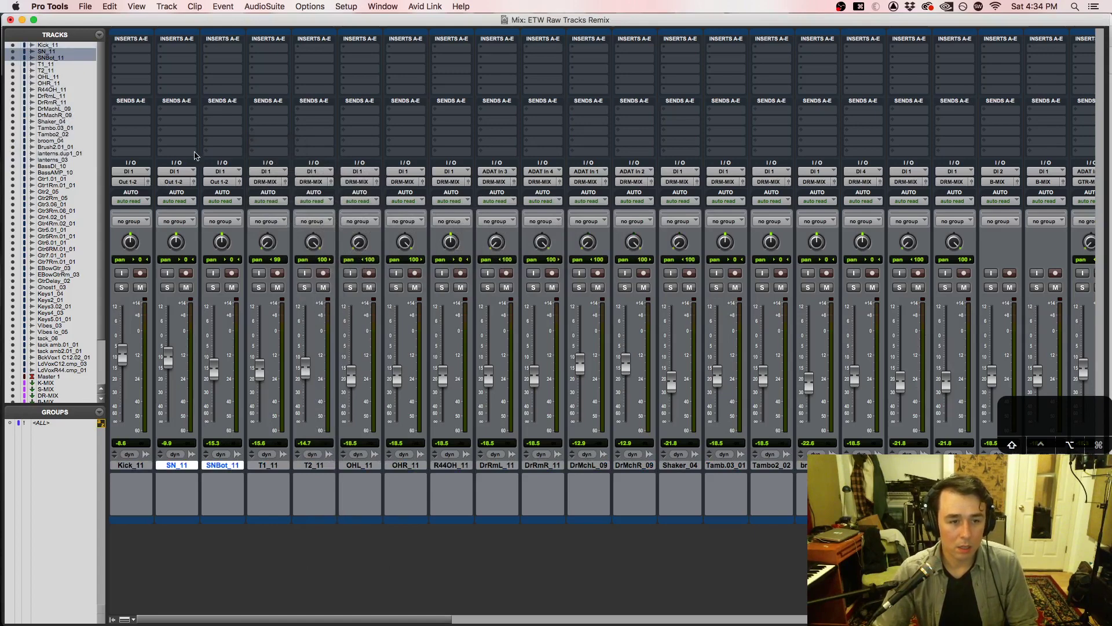
left_click(169, 183)
mouse_move(183, 192)
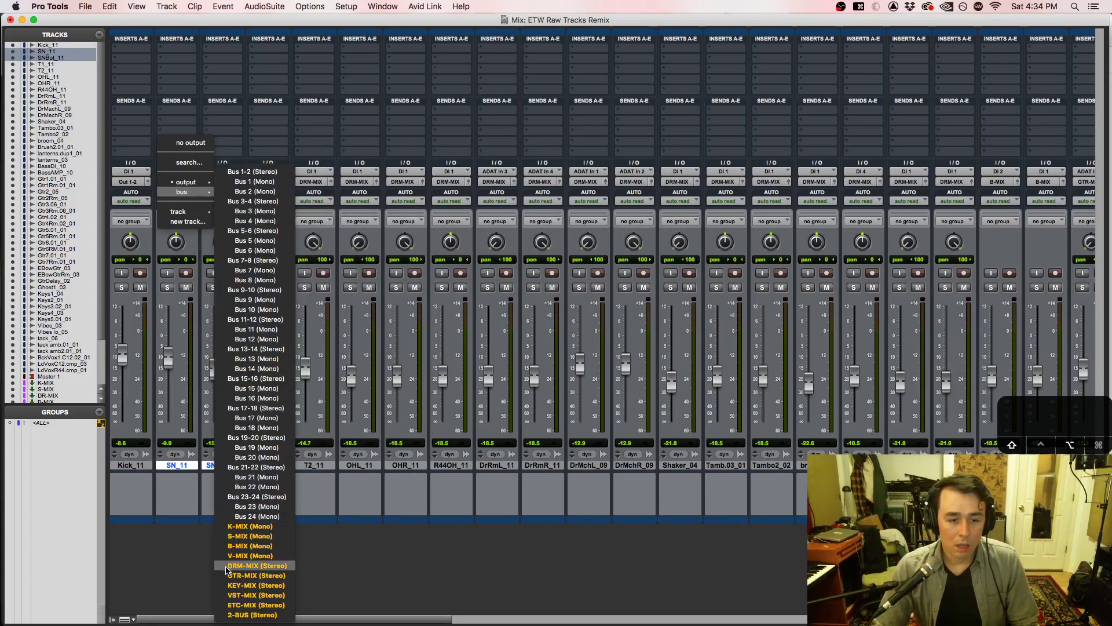
left_click(240, 541)
Step: Route the output of the Kick_11 track to the K-MIX bus
left_click(133, 182)
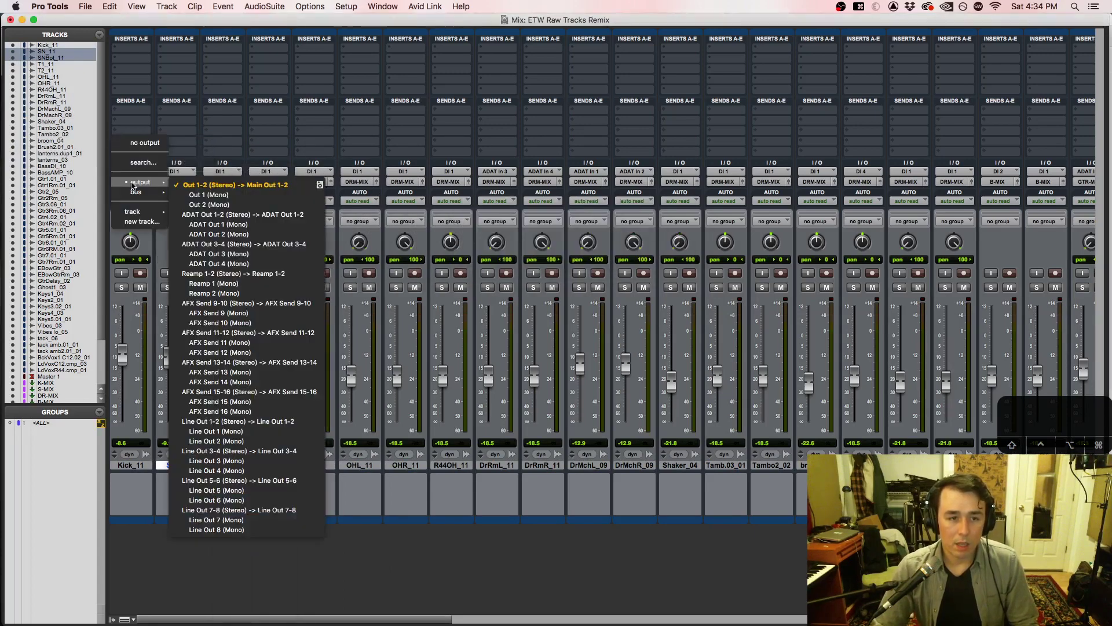
mouse_move(147, 194)
left_click(209, 527)
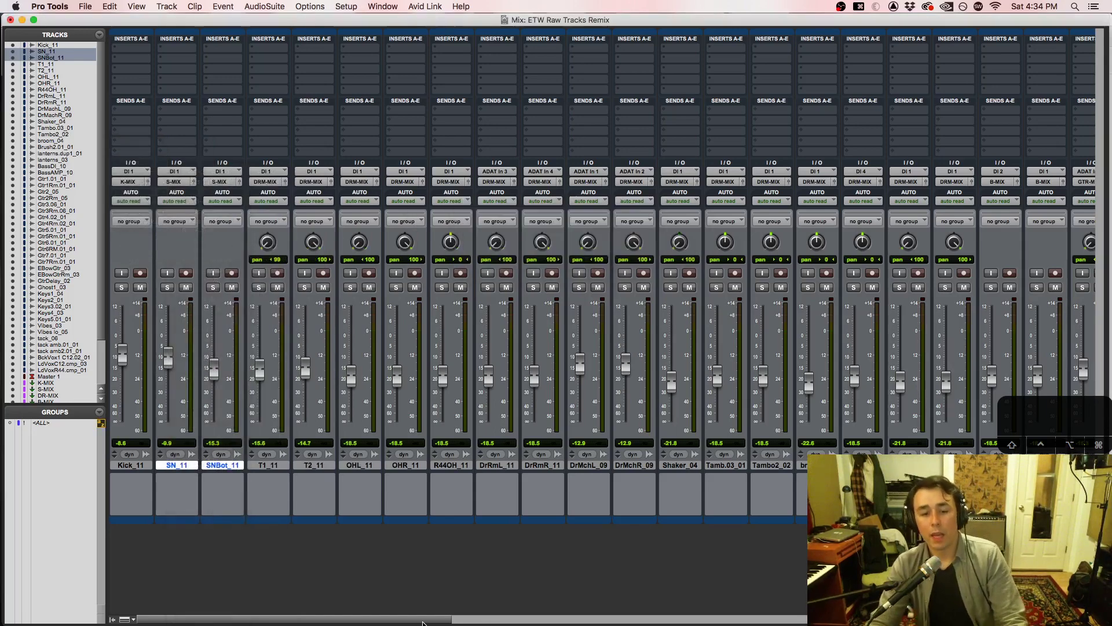
Step: Play the session and check the meters of the mix aux tracks, the 2-BUS and the source tracks feeding them
left_click_drag(423, 623, 1066, 621)
key("space")
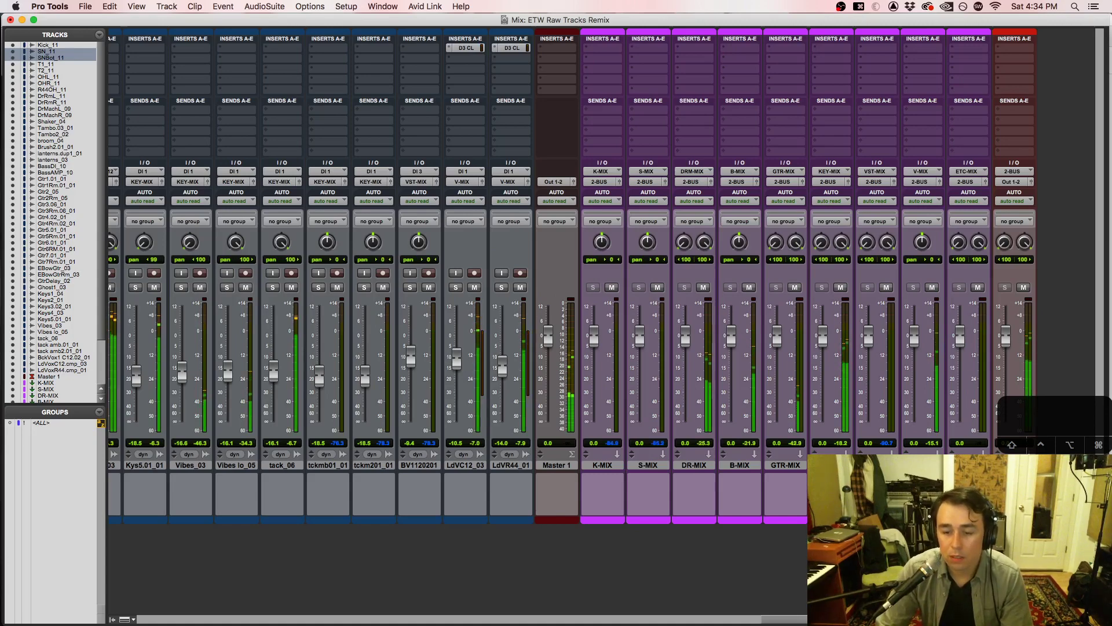
left_click_drag(884, 622, 521, 622)
key("super+equal")
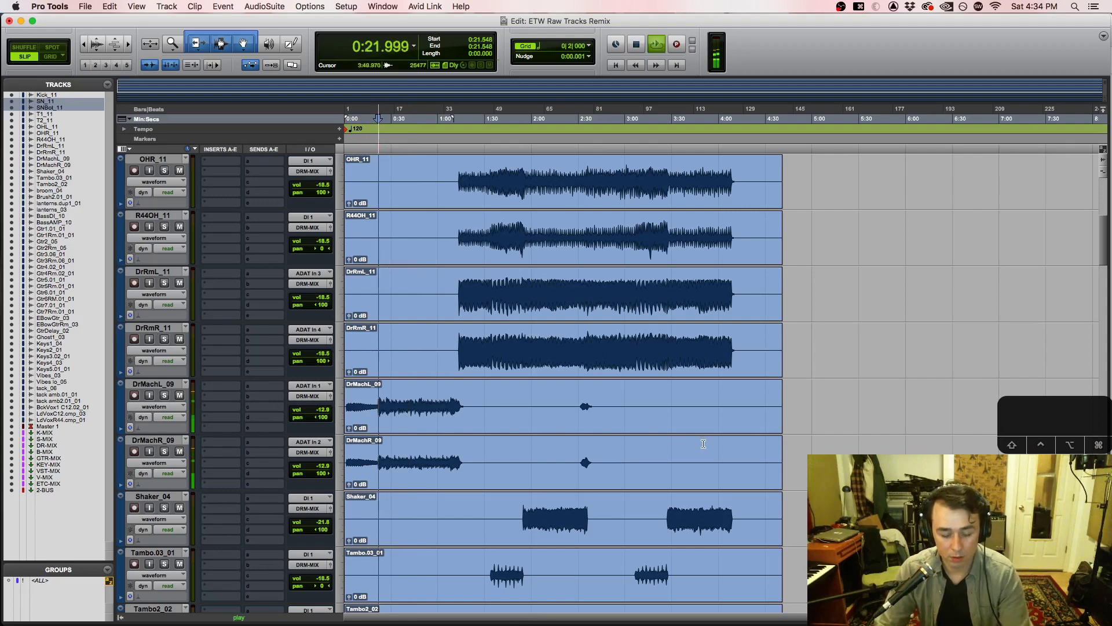
key("super+equal")
left_click_drag(702, 622, 1060, 621)
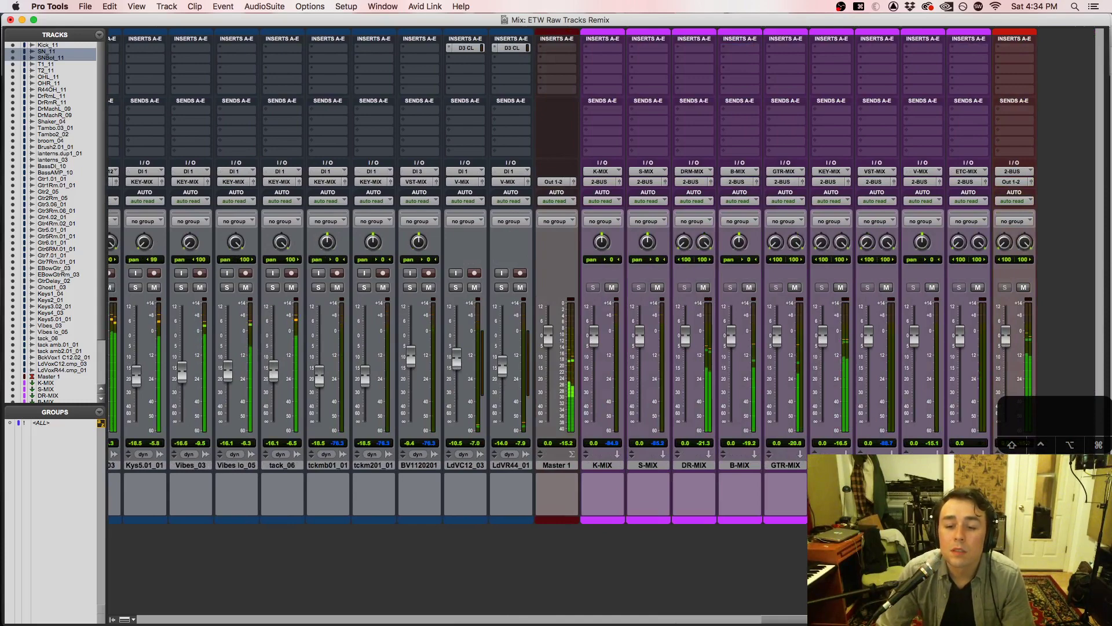
scroll(637, 592, "left", 20)
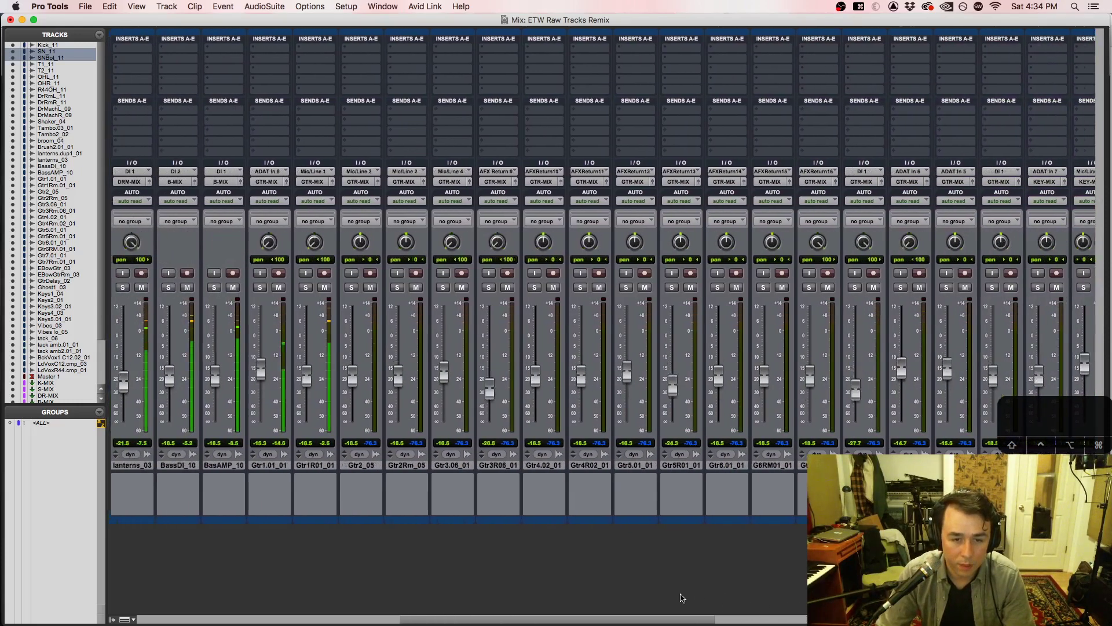
Step: Raise the DrMchL_09 and DrMchR_09 drum machine track faders to -10.7 dB
scroll(596, 592, "left", 10)
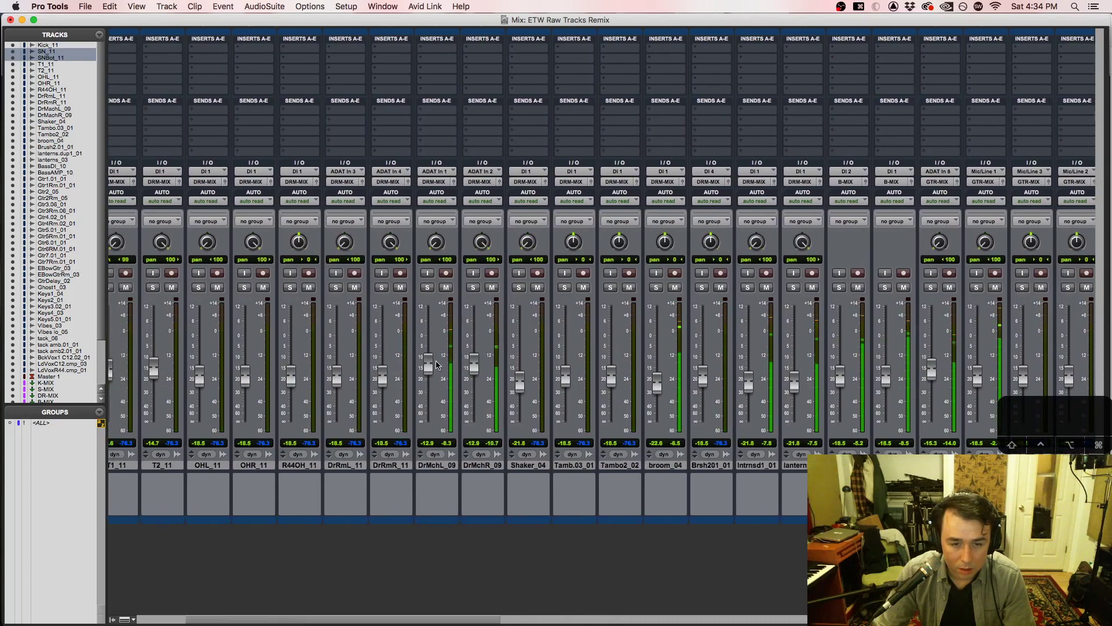
left_click_drag(430, 364, 472, 362)
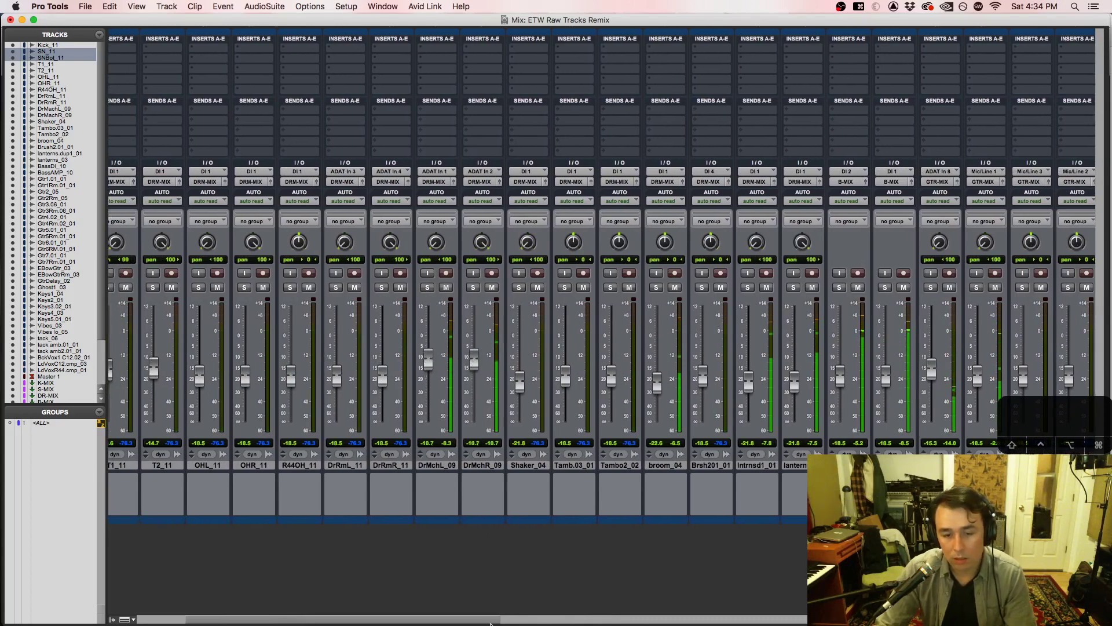
left_click_drag(490, 622, 1069, 621)
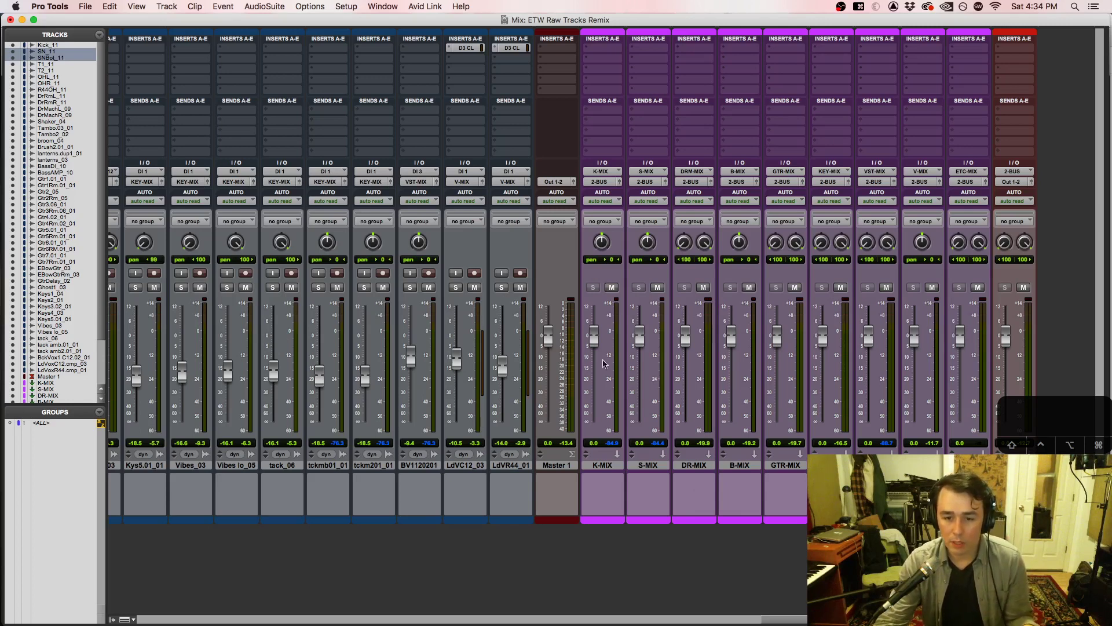
Step: Switch to the Mix Routing Diagram in Preview, mark out its Buses (Aux Inputs) column, and return to the Pro Tools mixer
mouse_move(2, 483)
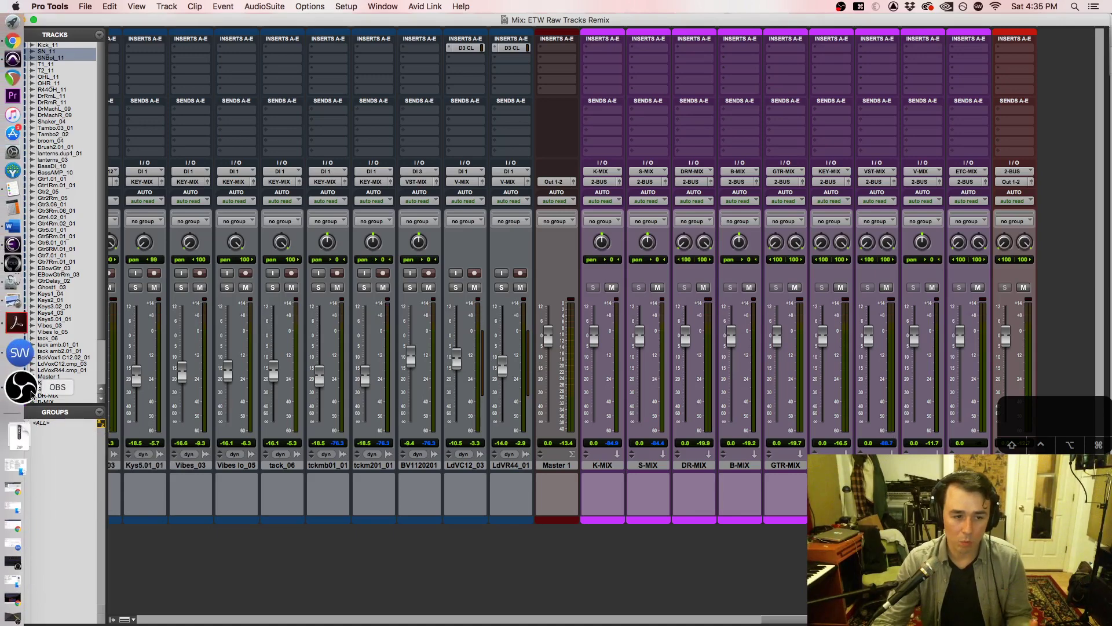
left_click(21, 332)
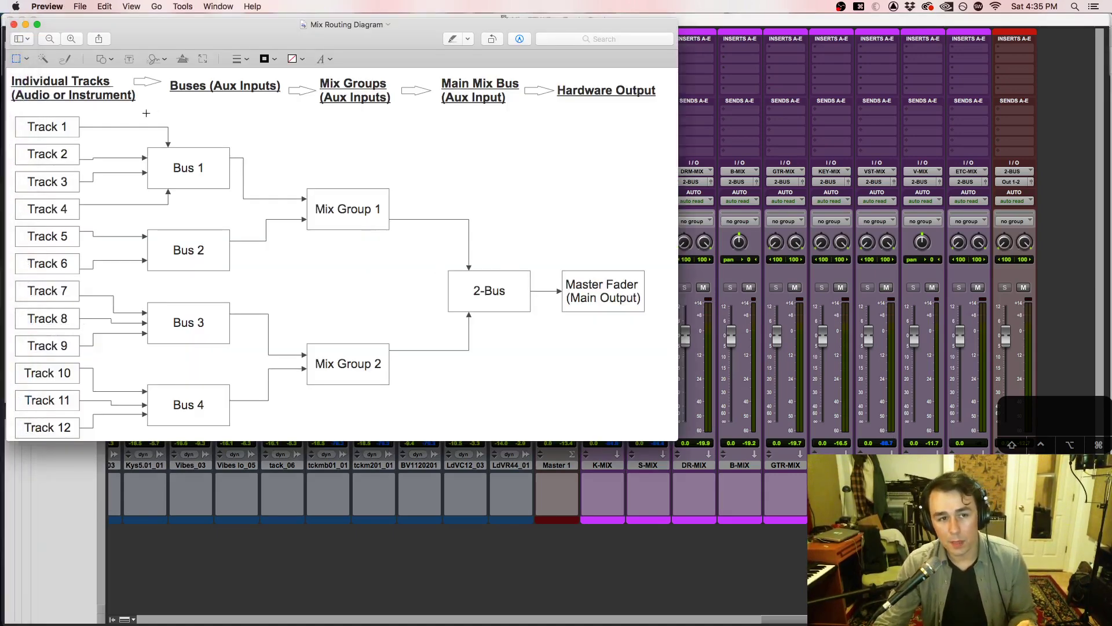
left_click_drag(129, 71, 261, 432)
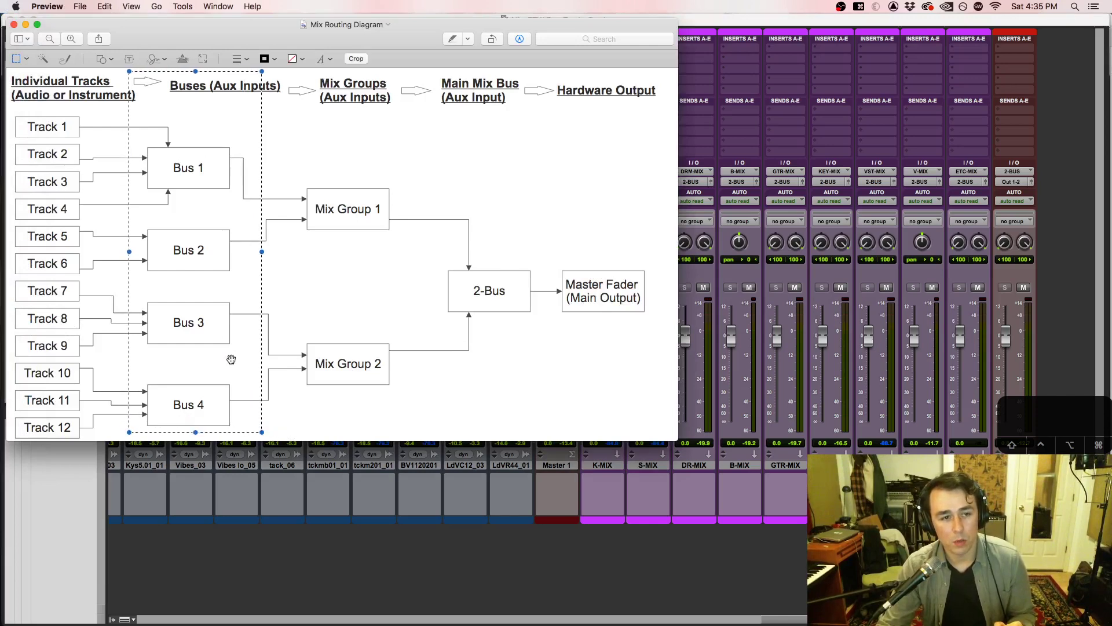
left_click(551, 605)
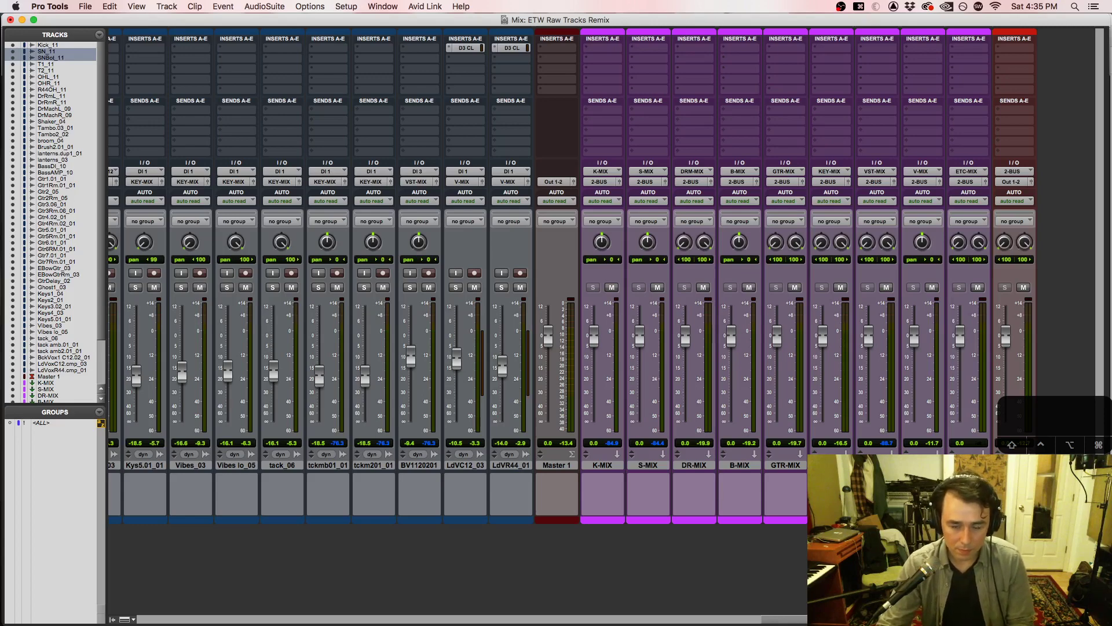
Step: Examine the drum tracks by selecting Kick_11, the two snare tracks, T1_11, T2_11 and the overheads OHL_11 through R44OH_11 in turn
scroll(458, 272, "left", 1)
scroll(669, 623, "left", 15)
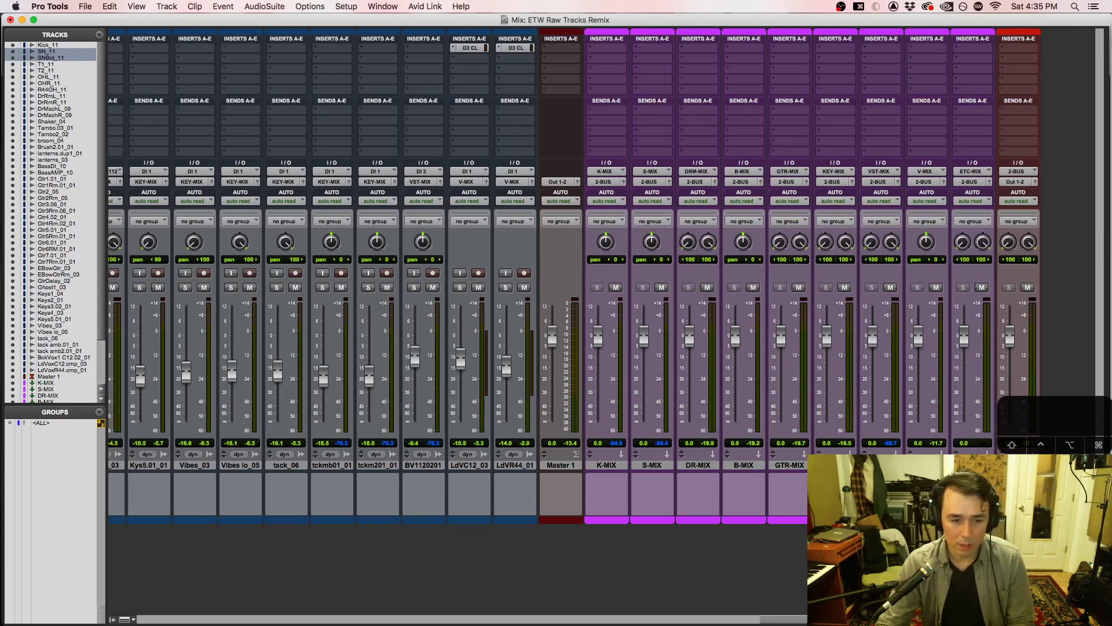
left_click_drag(669, 623, 125, 620)
left_click(129, 455)
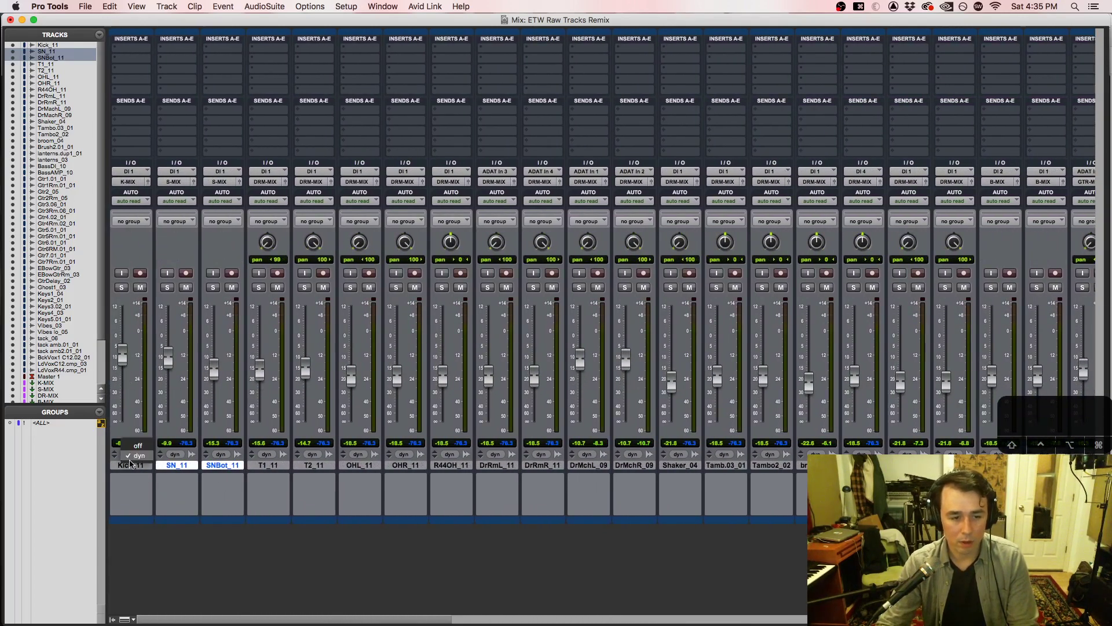
left_click(132, 471)
left_click(133, 470)
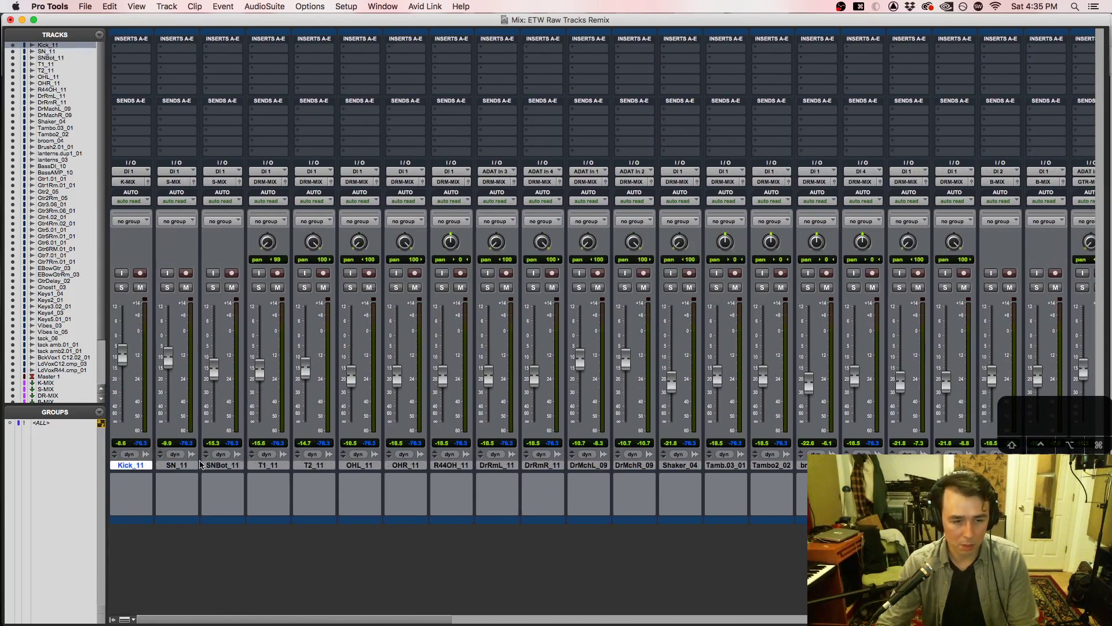
left_click(193, 469)
left_click(225, 466, "shift")
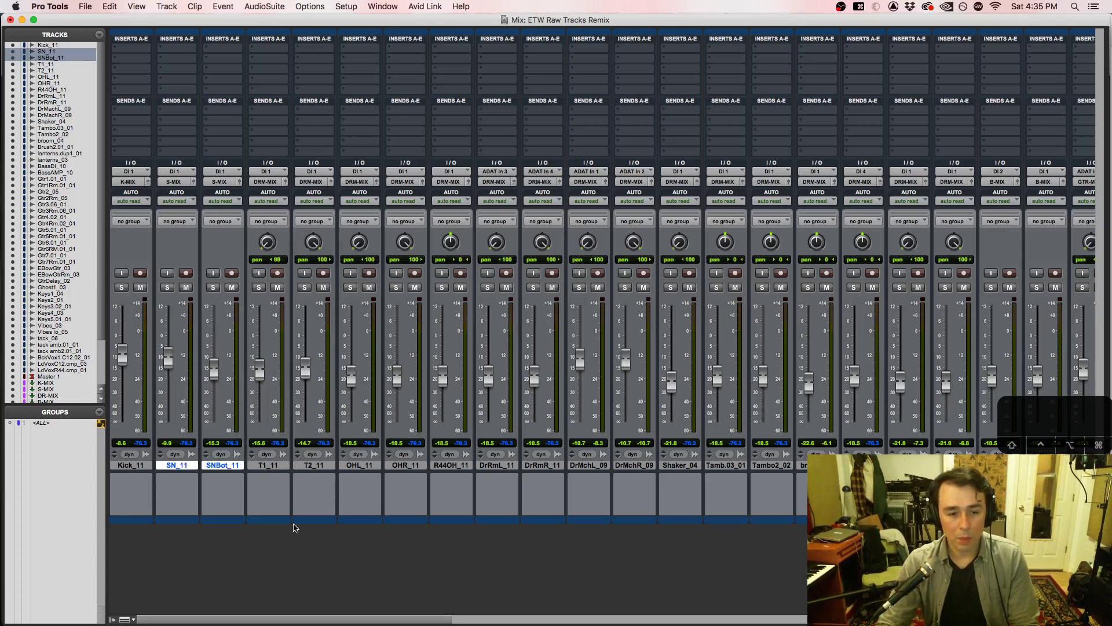
left_click(277, 464)
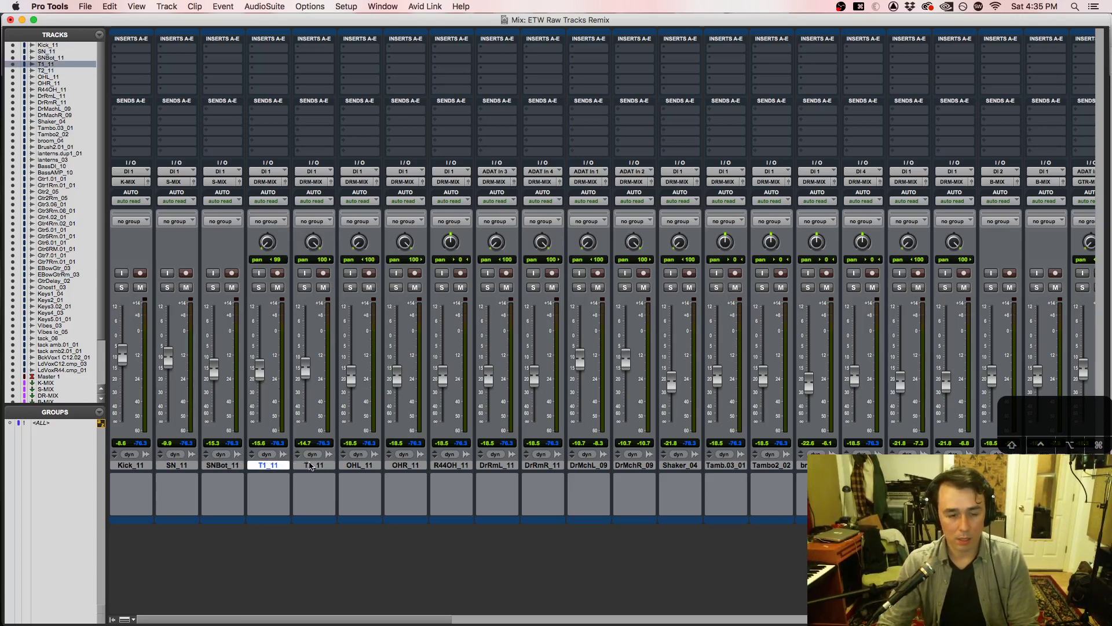
left_click(313, 465)
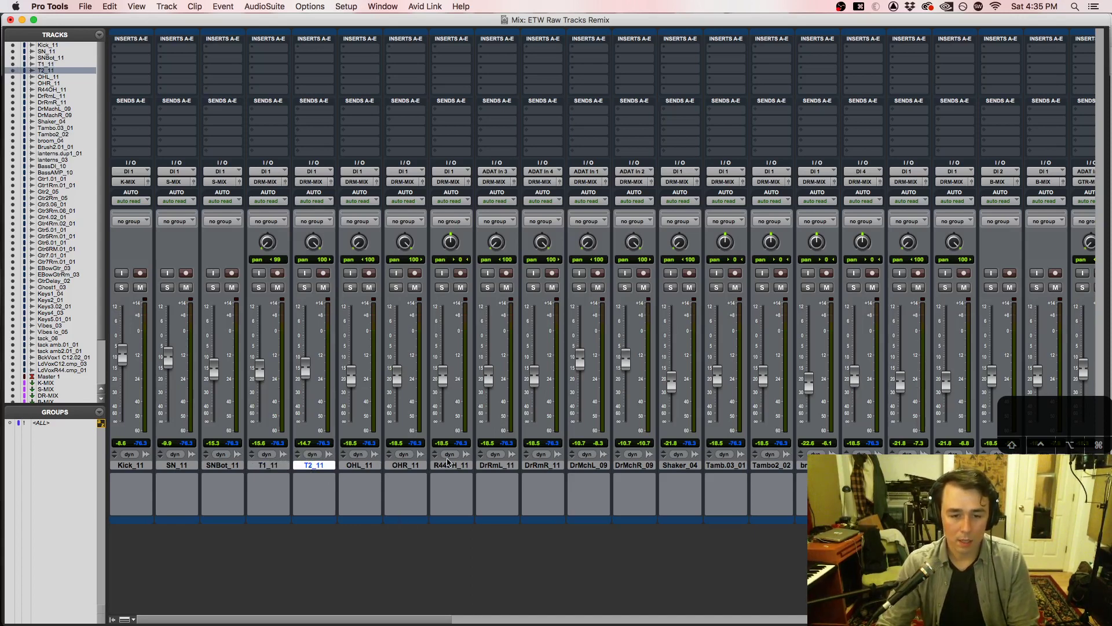
left_click(379, 468)
left_click(452, 466, "shift")
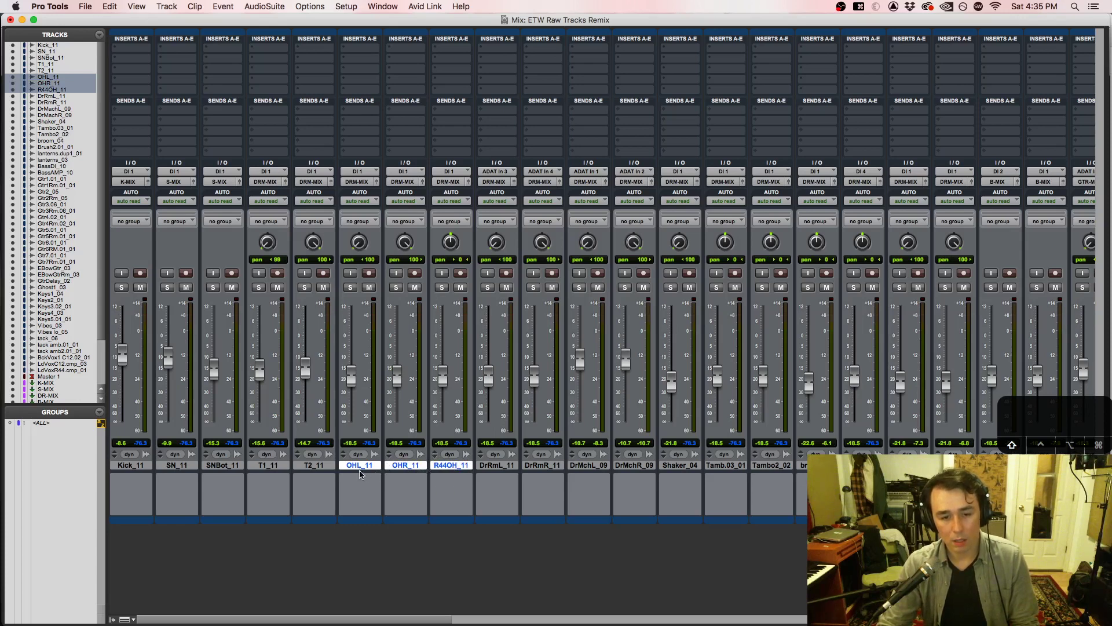
Step: Create one new stereo Aux Input track named OH directly after the R44OH_11 track
left_click(455, 467)
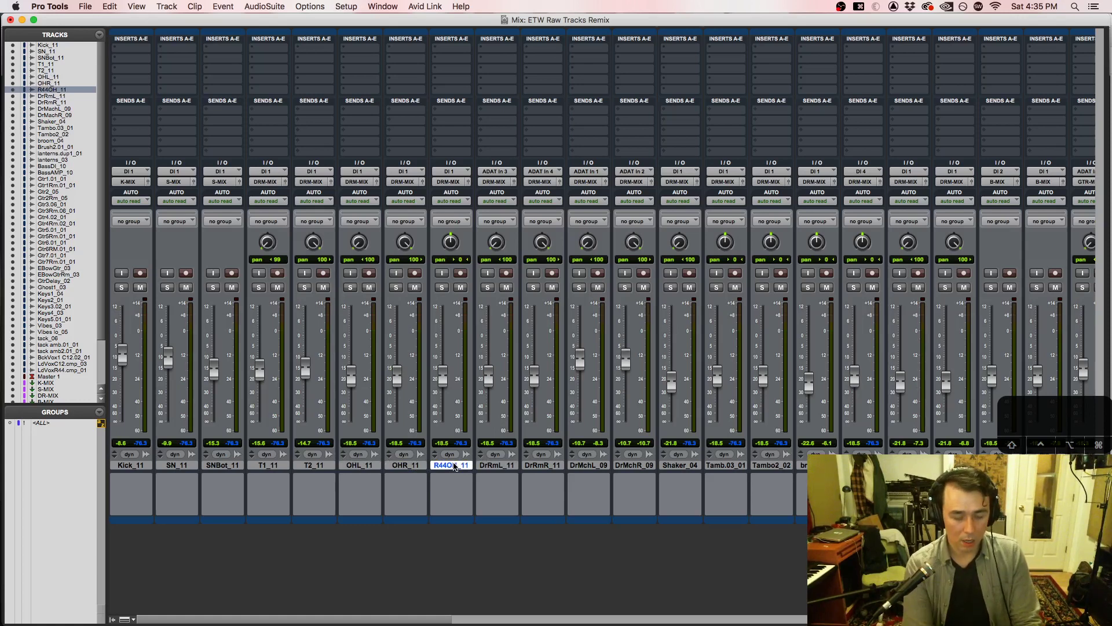
key("shift+super+n")
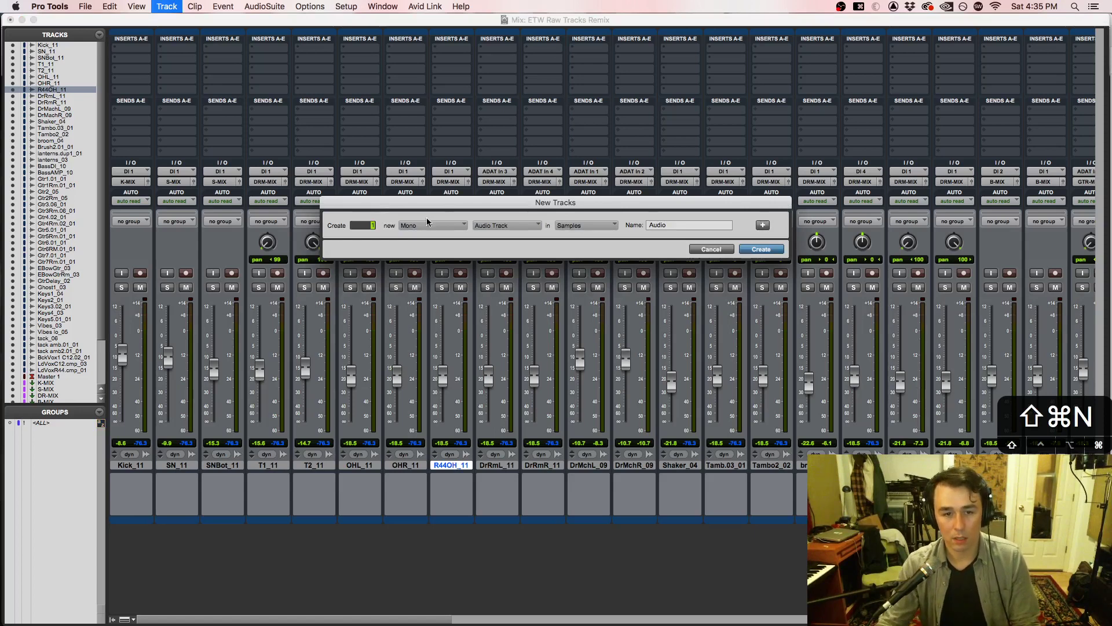
left_click_drag(466, 204, 648, 136)
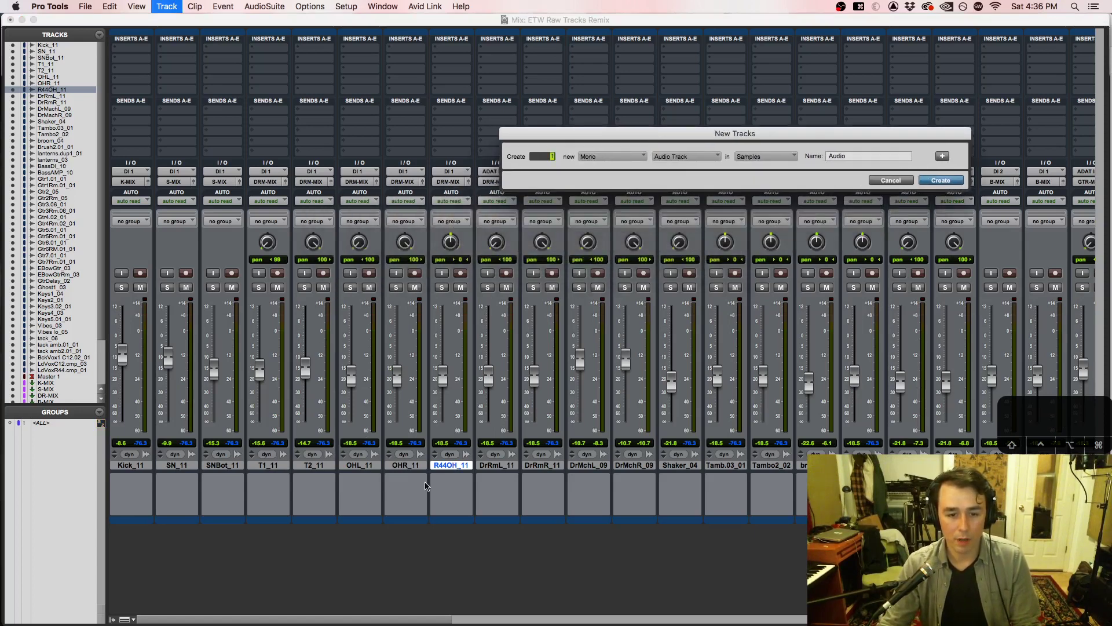
left_click(591, 156)
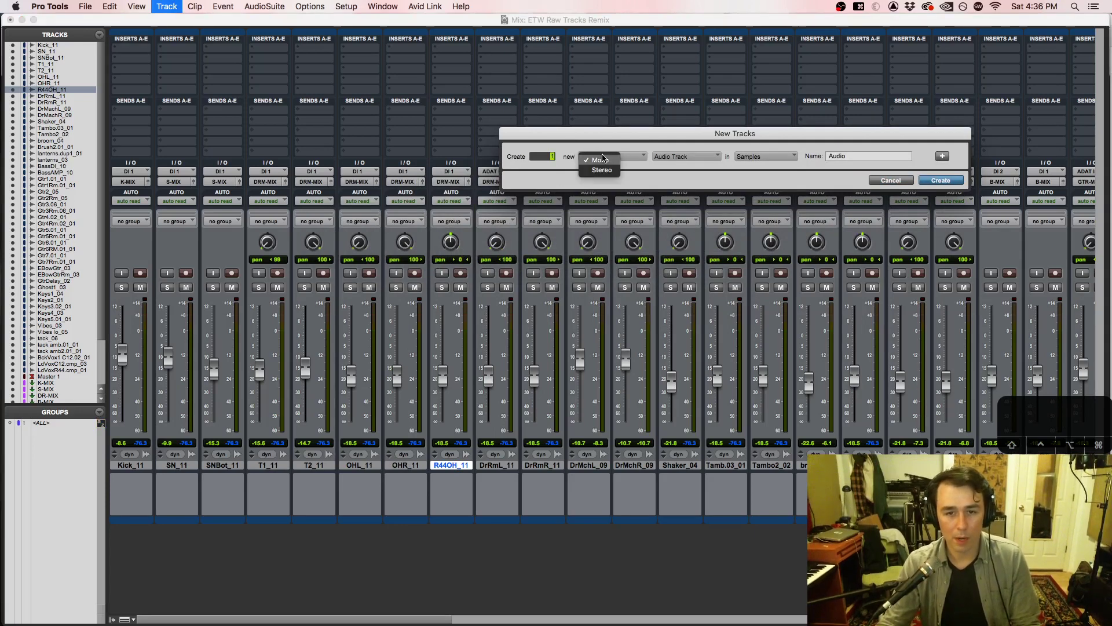
left_click(604, 171)
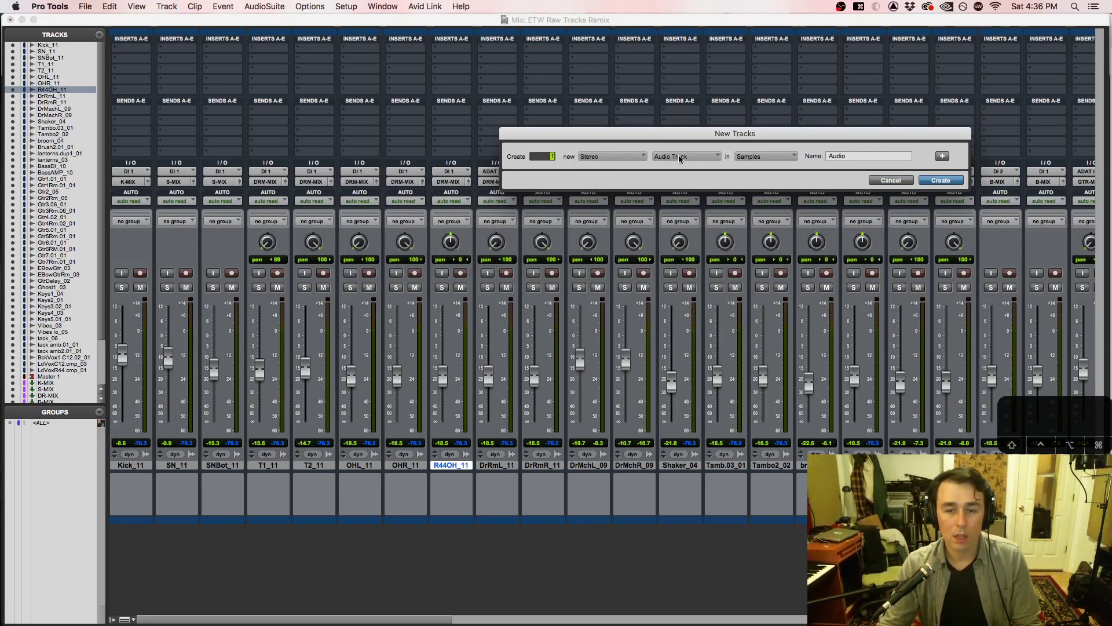
left_click(680, 159)
left_click(677, 169)
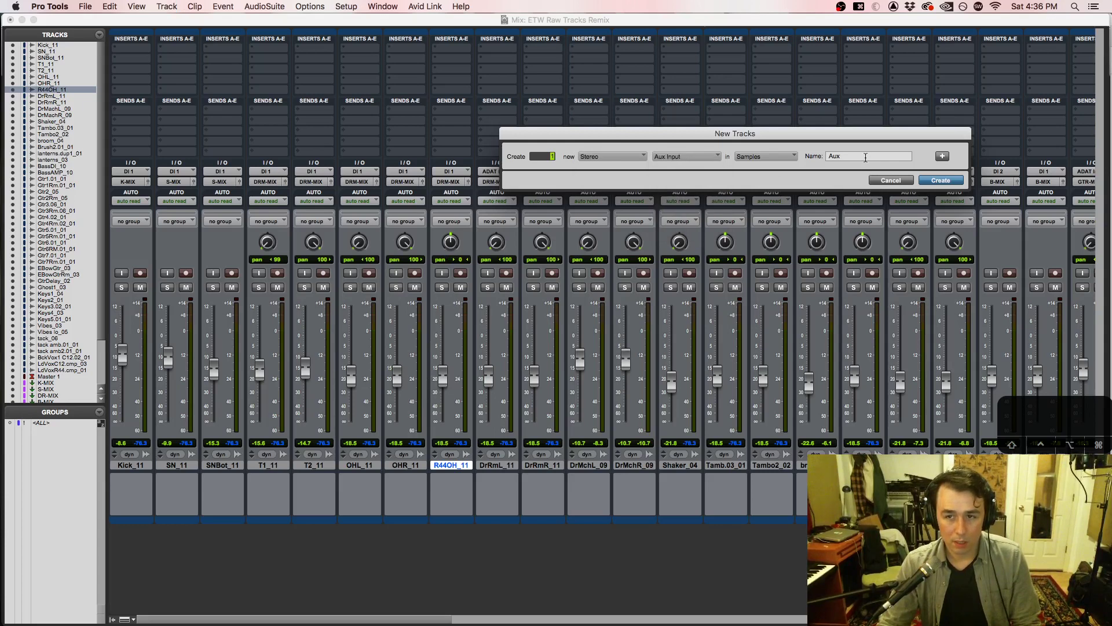
left_click(866, 158)
type("OH")
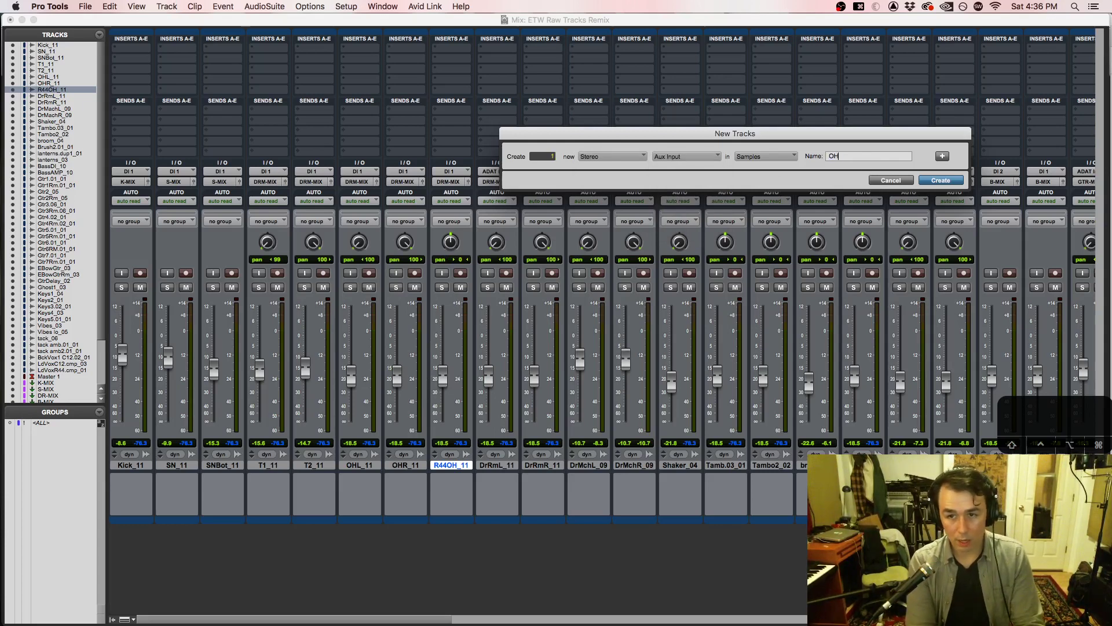
key("Return")
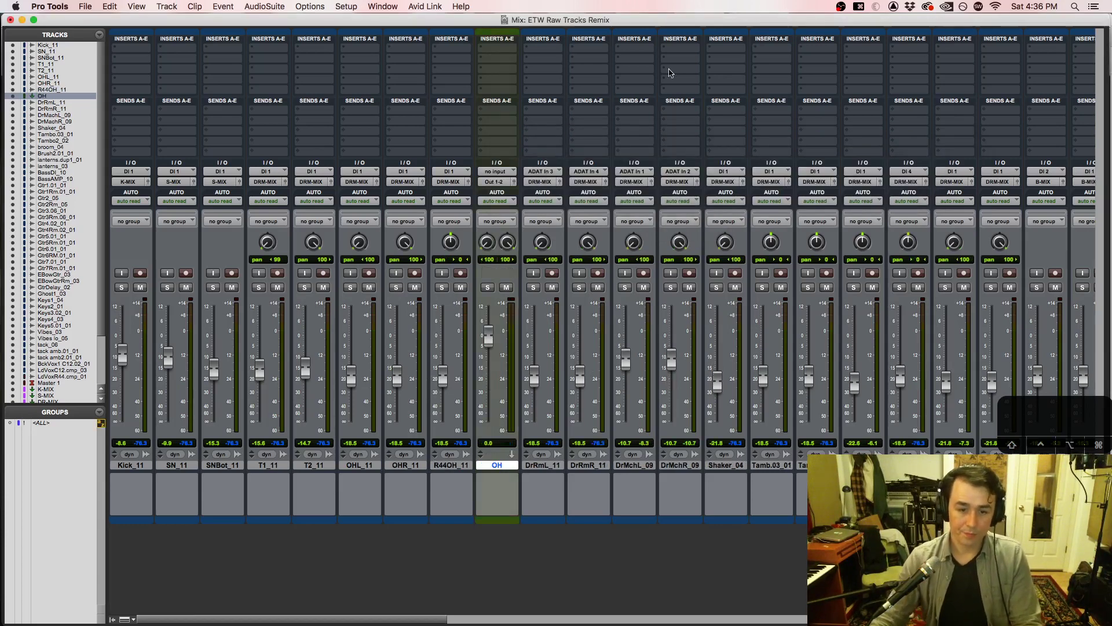
Step: Select the overhead tracks OHL_11 through R44OH_11 and route the OH aux track's output to the DRM-MIX (Stereo) bus
left_click(451, 465)
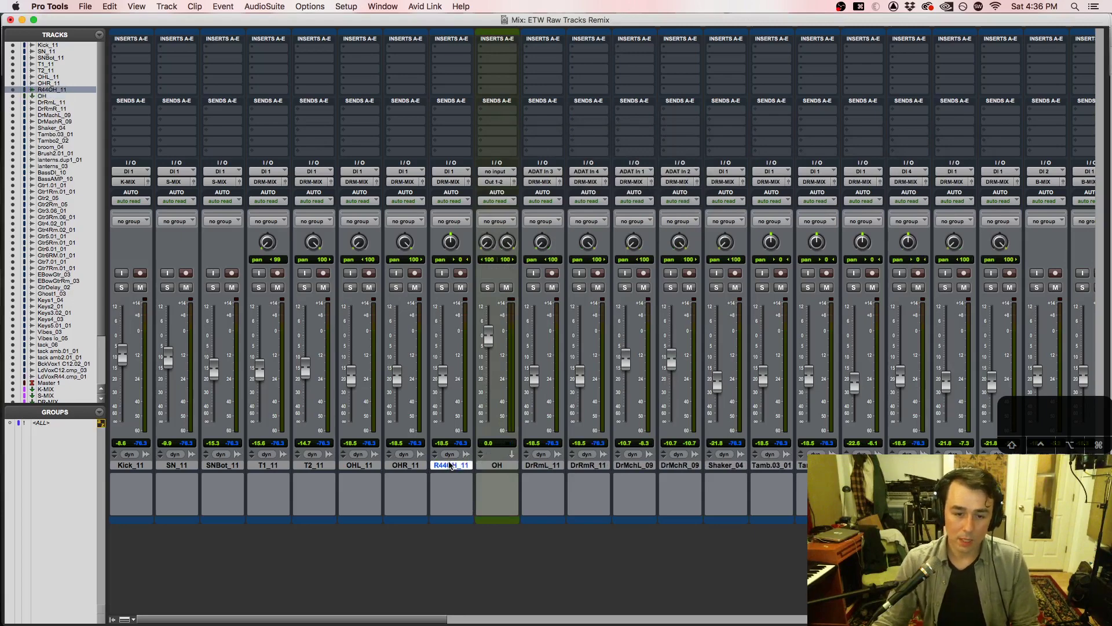
left_click(369, 468, "shift")
left_click(488, 183)
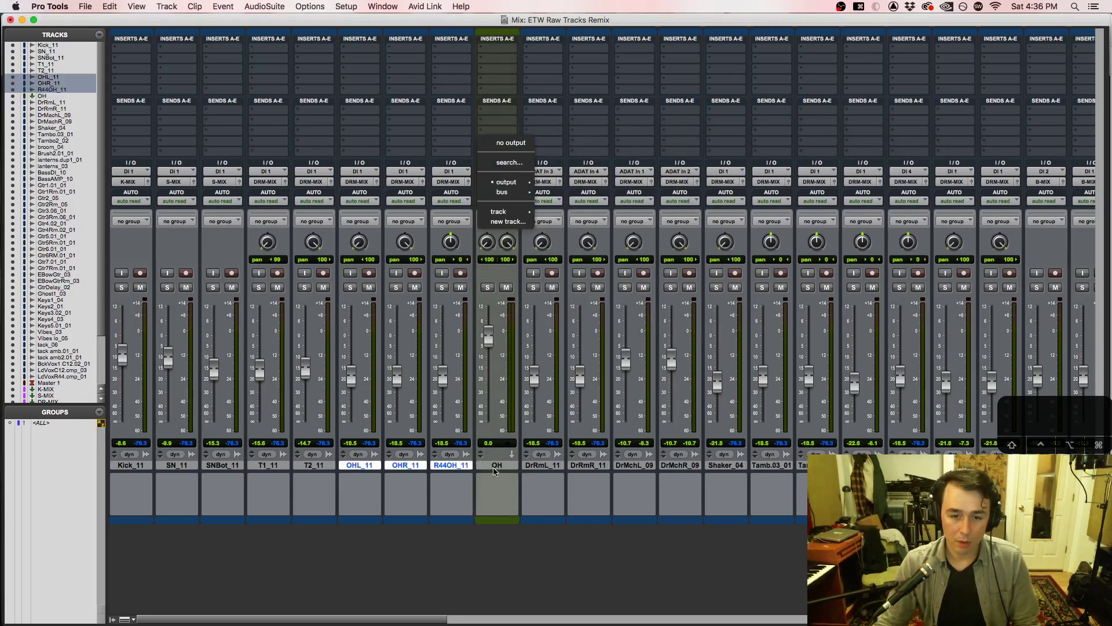
mouse_move(510, 192)
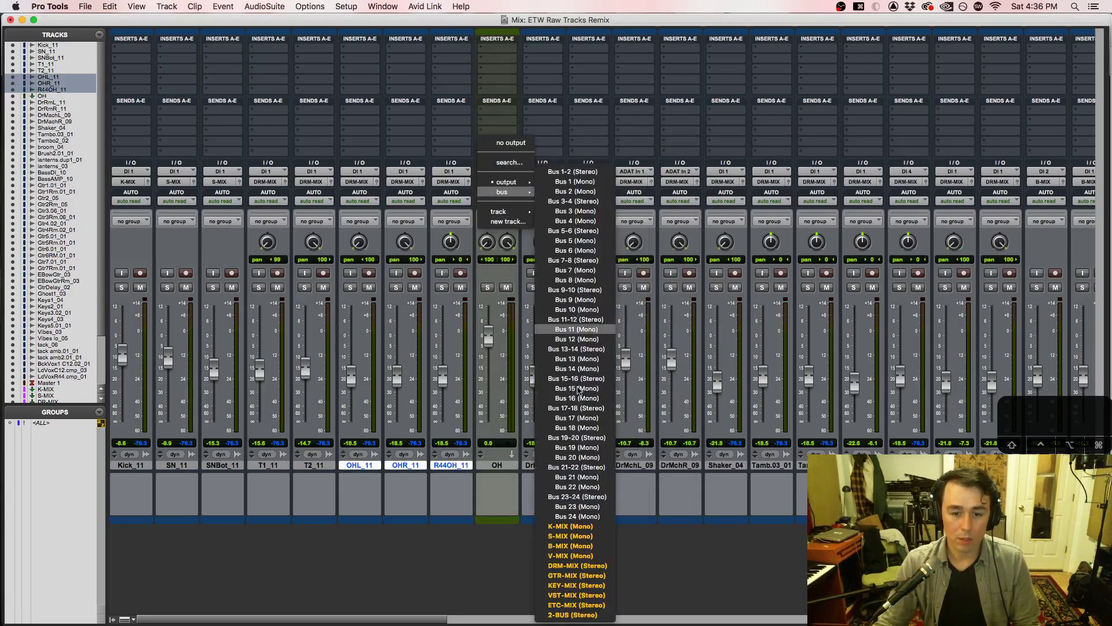
left_click(573, 566)
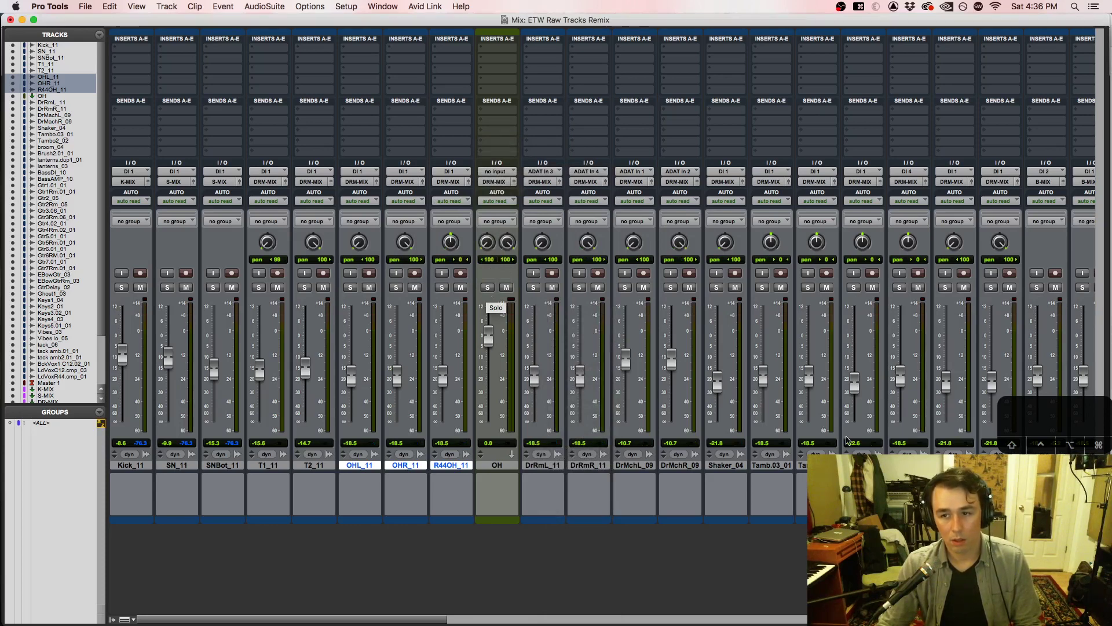
left_click_drag(394, 621, 312, 624)
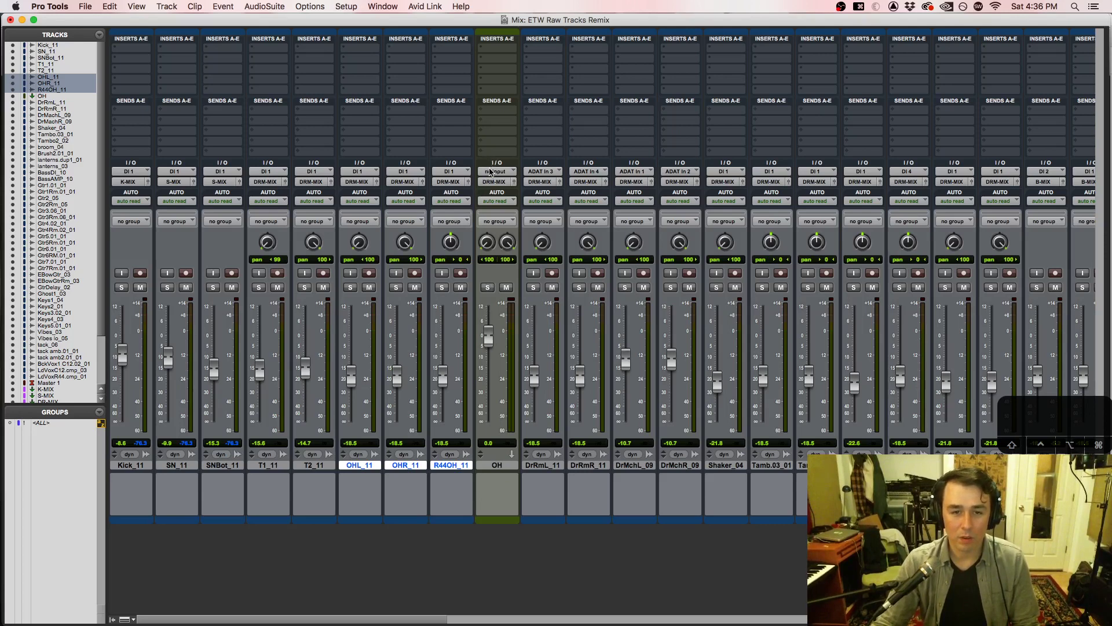
left_click(490, 172)
mouse_move(493, 171)
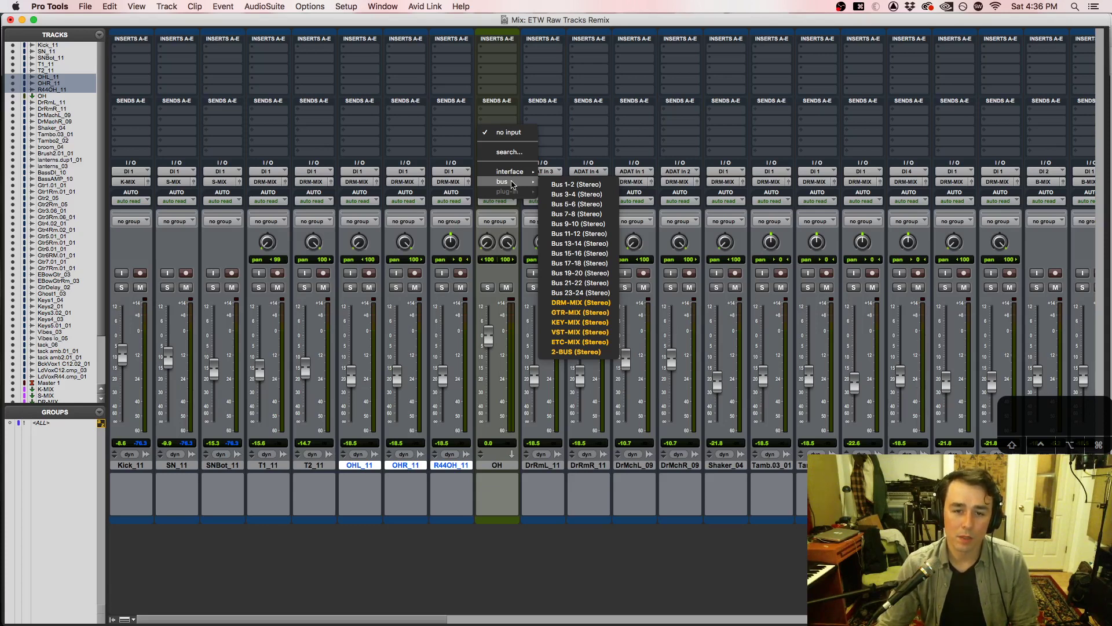
left_click(536, 550)
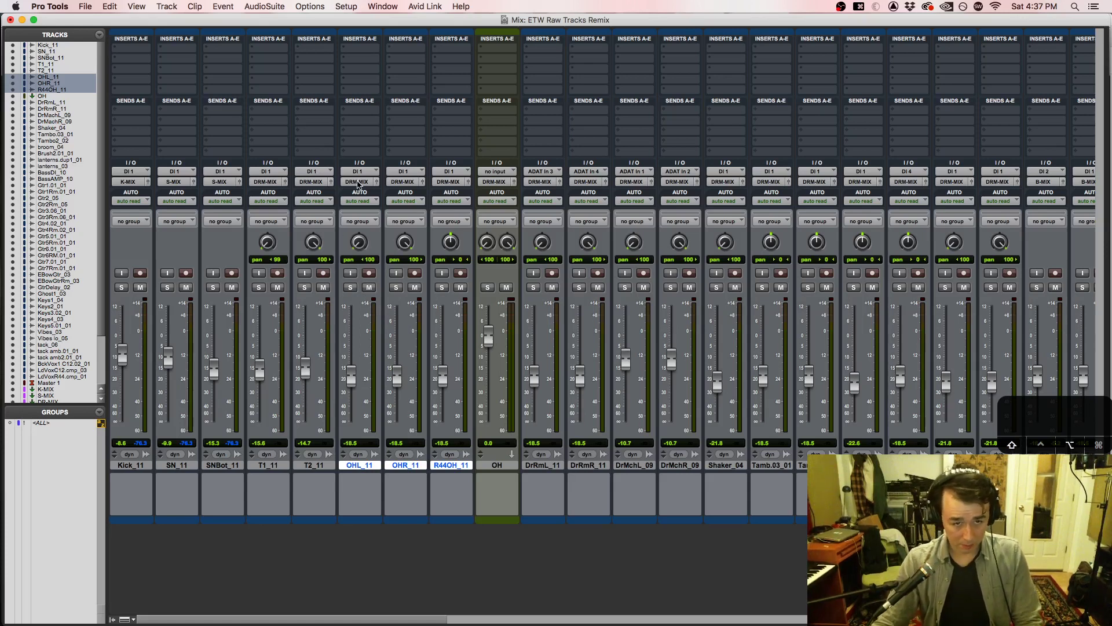
Step: Route the outputs of the selected tracks OHL_11, OHR_11 and R44OH_11 directly to the OH (Stereo) track
left_click(358, 184)
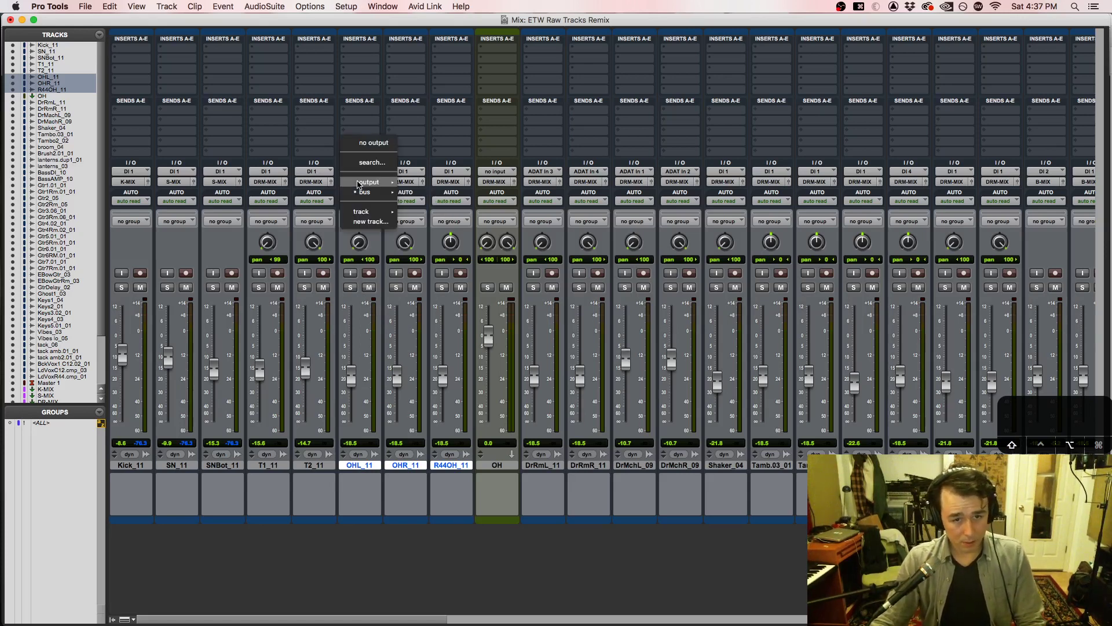
mouse_move(373, 195)
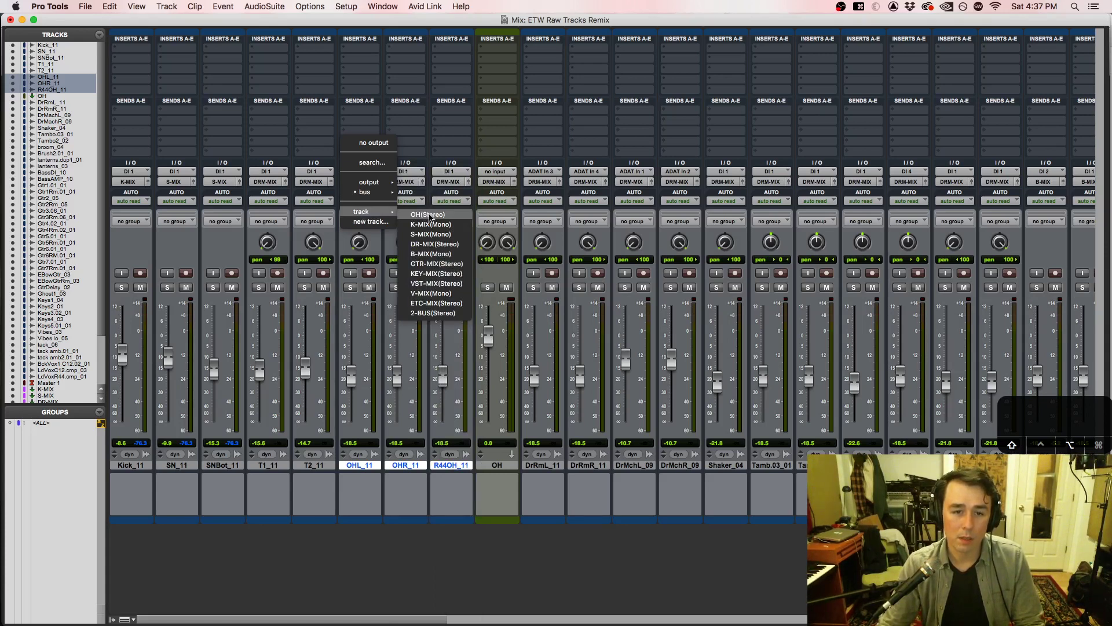
left_click(429, 217)
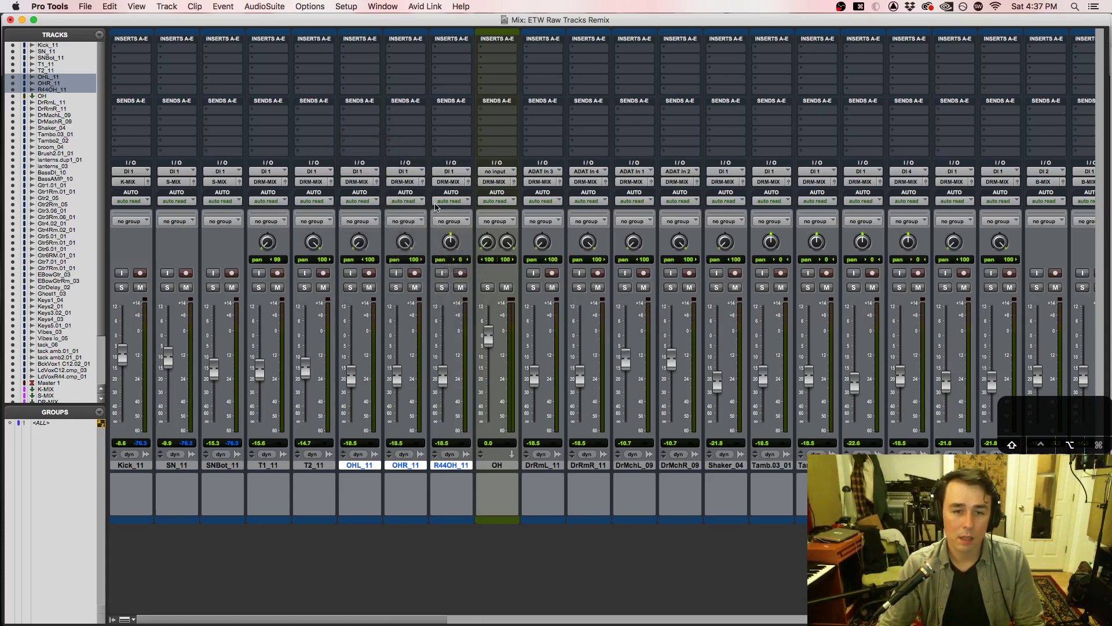
left_click(364, 183)
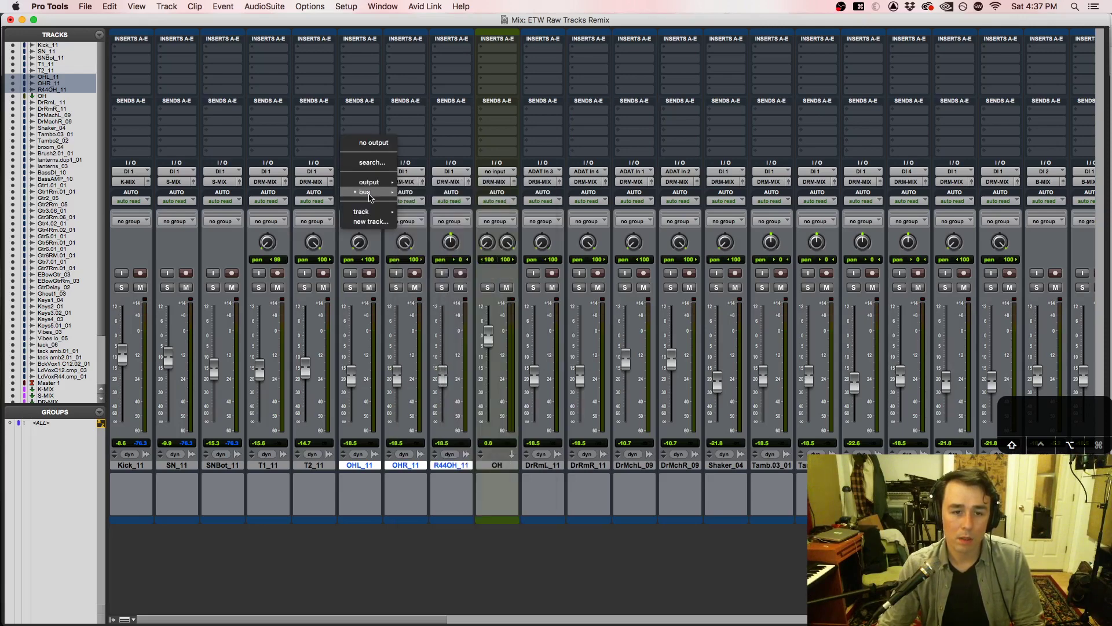
left_click(435, 217)
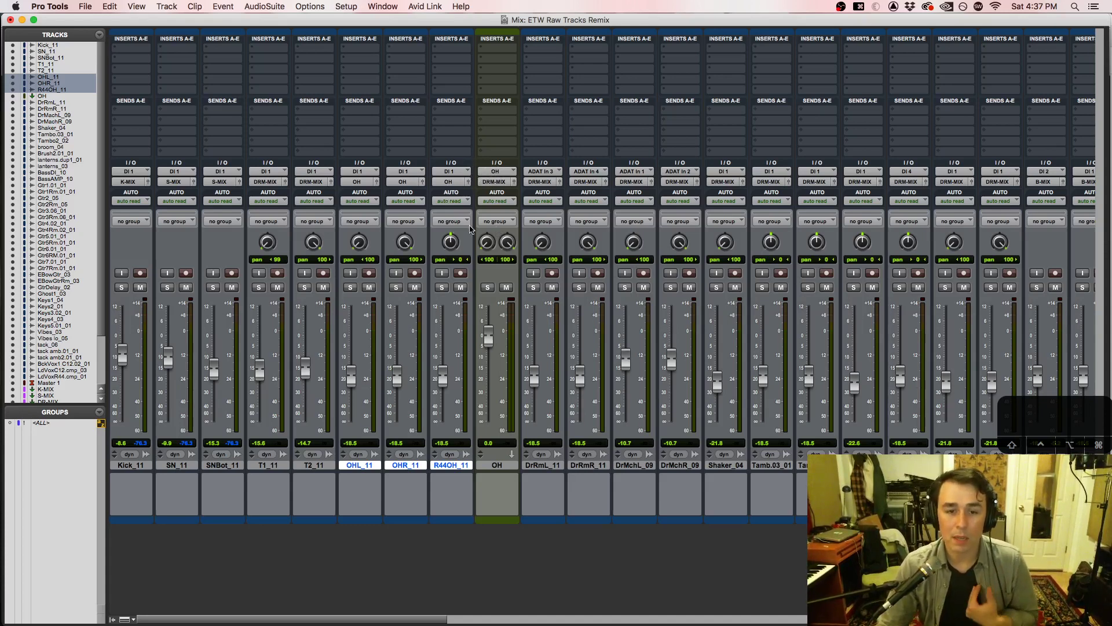
Step: Examine the session's list of internal busses in the I/O Setup, then close it without changes
left_click(348, 7)
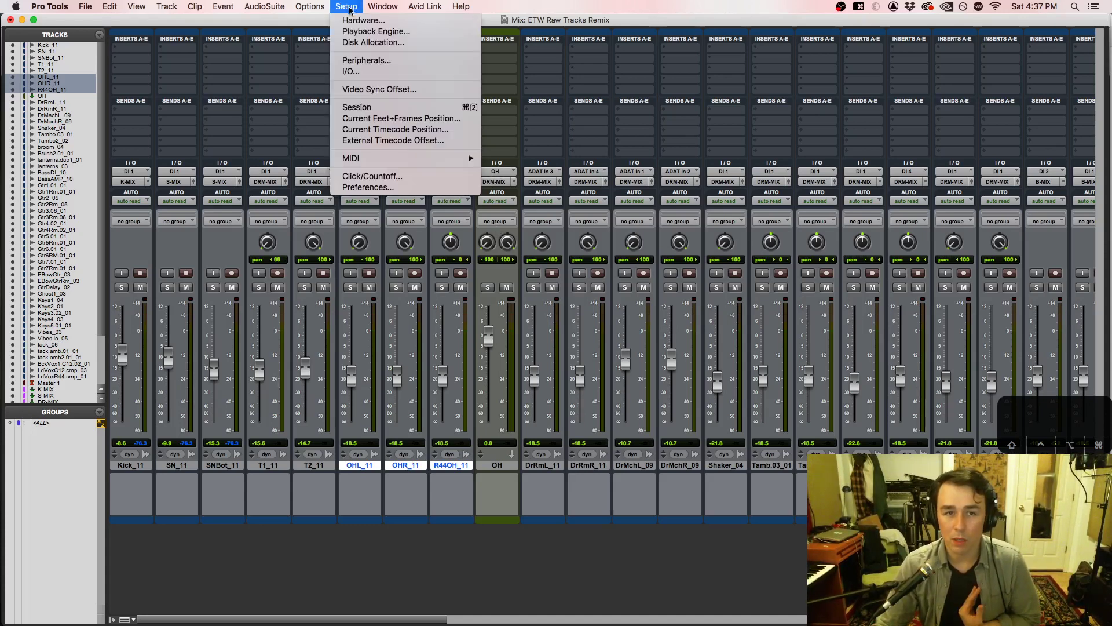
left_click(358, 72)
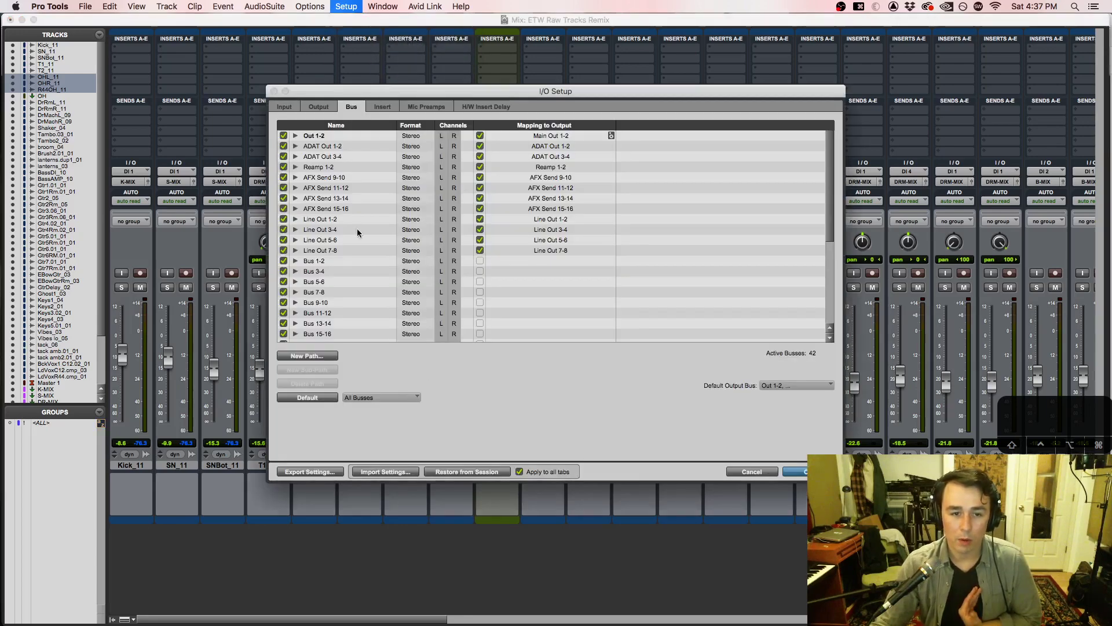
scroll(351, 266, "down", 4)
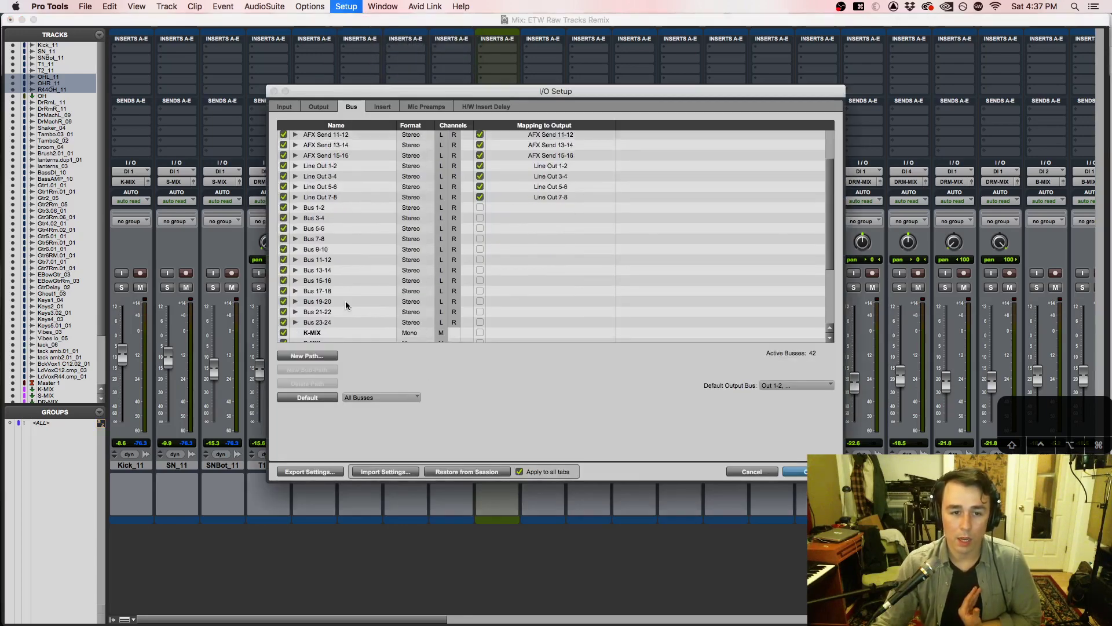
left_click(752, 472)
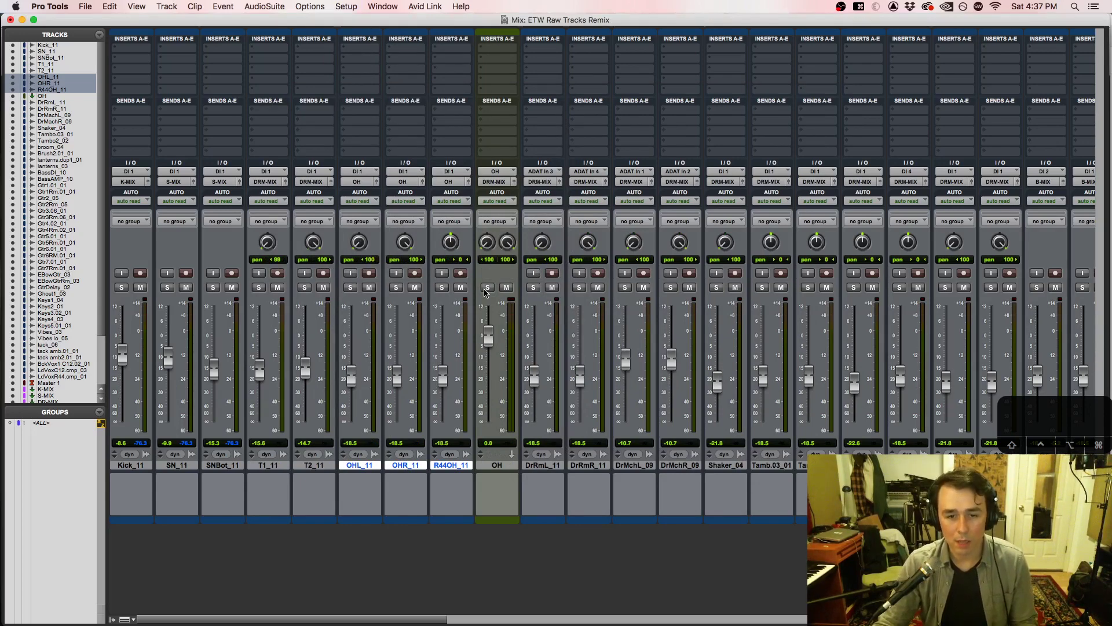
Step: Play the session from about 1:16 with R44OH_11, OHR_11 and OHL_11 soloed to check the OH aux, then clear the solos
key("super+equal")
left_click(465, 180)
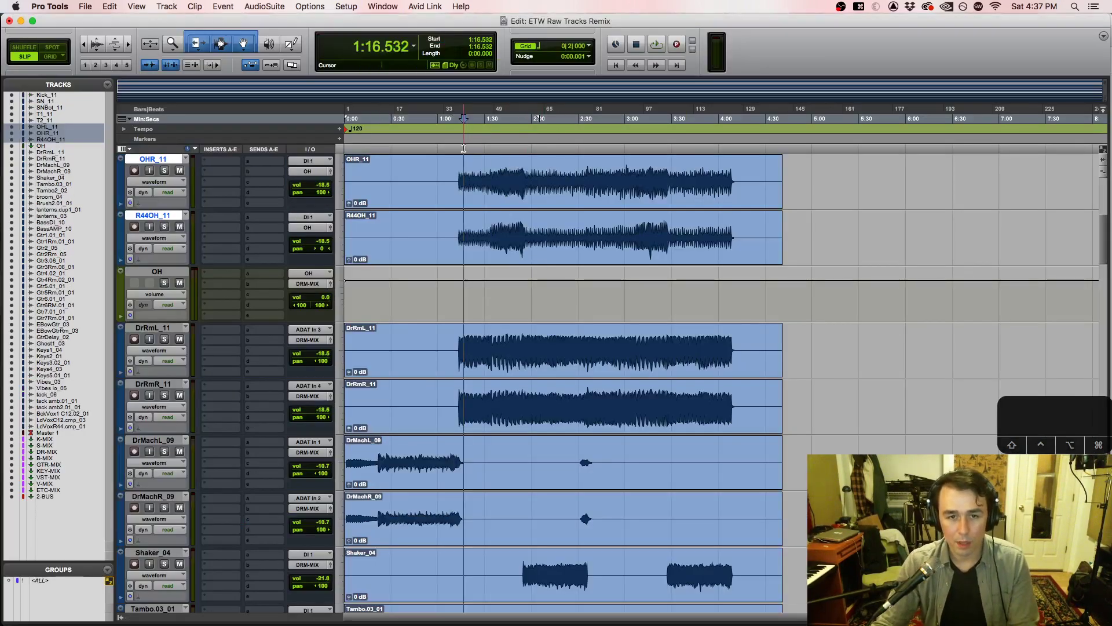
key("super+equal")
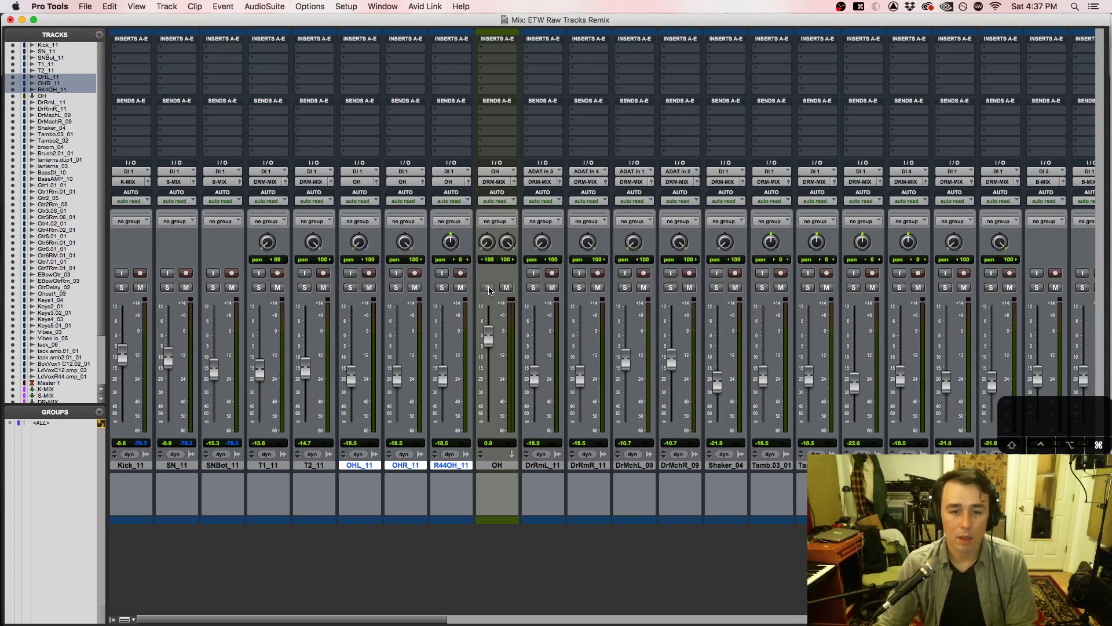
key("space")
left_click(442, 287)
left_click(396, 287)
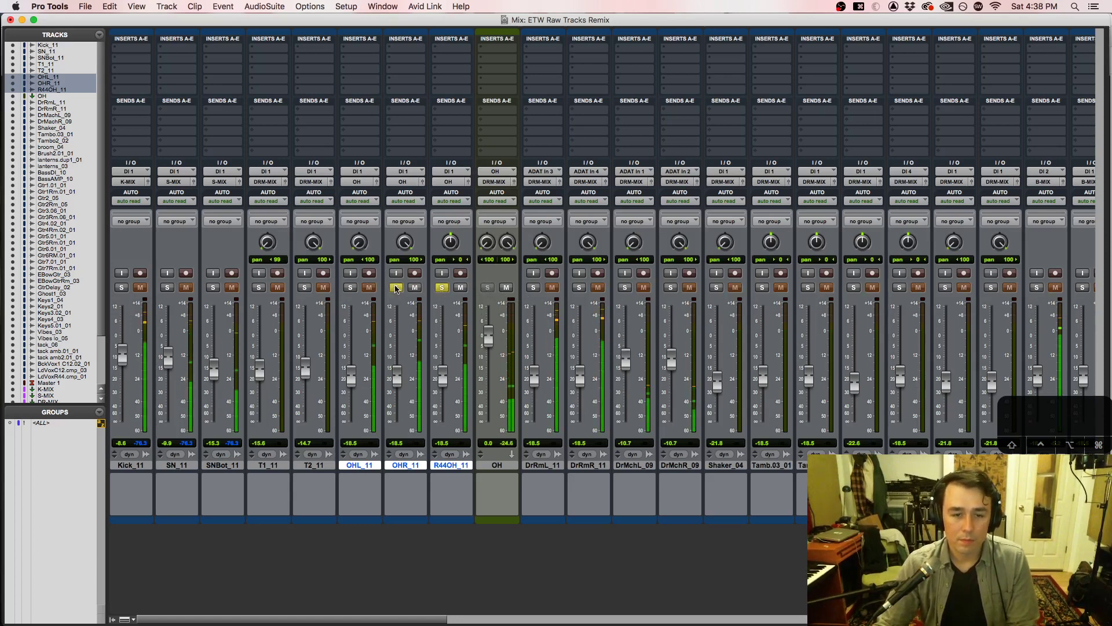
left_click(351, 288)
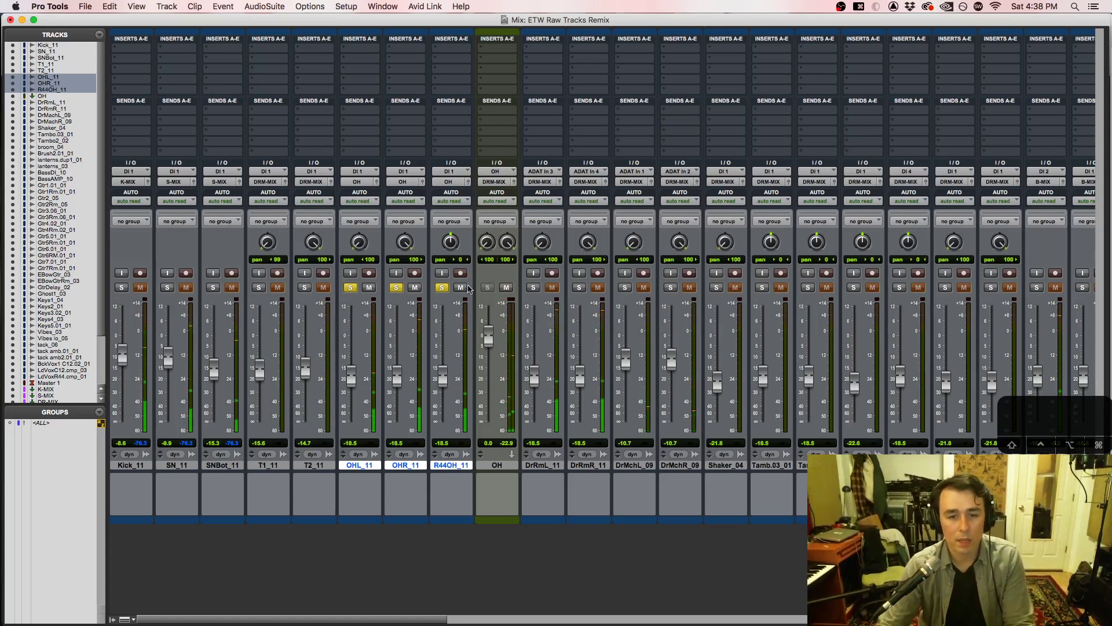
left_click(441, 287, "alt")
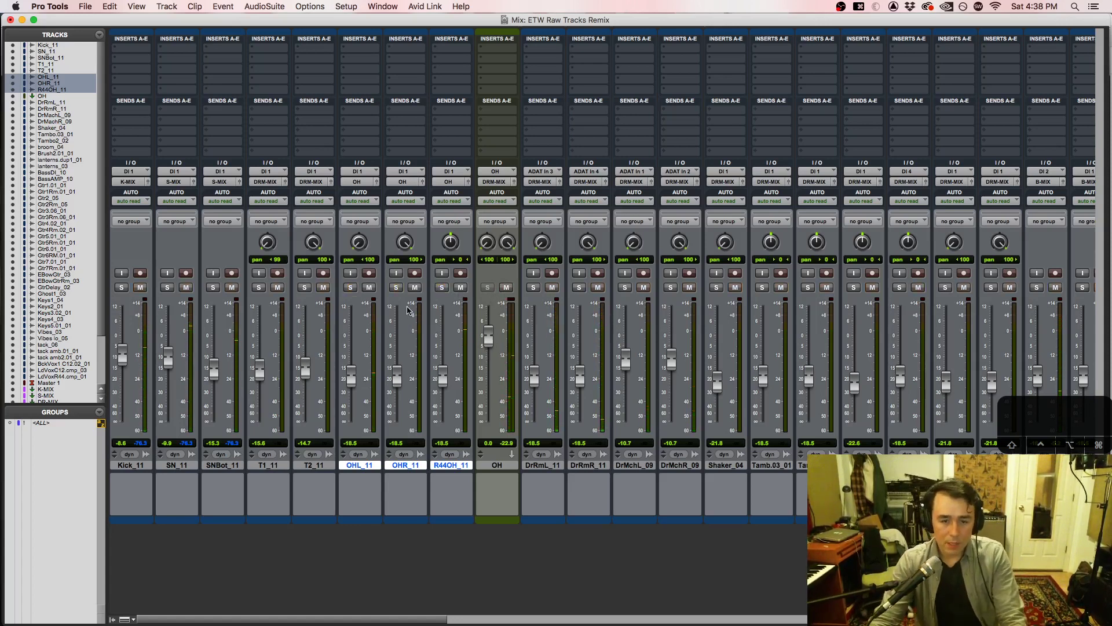
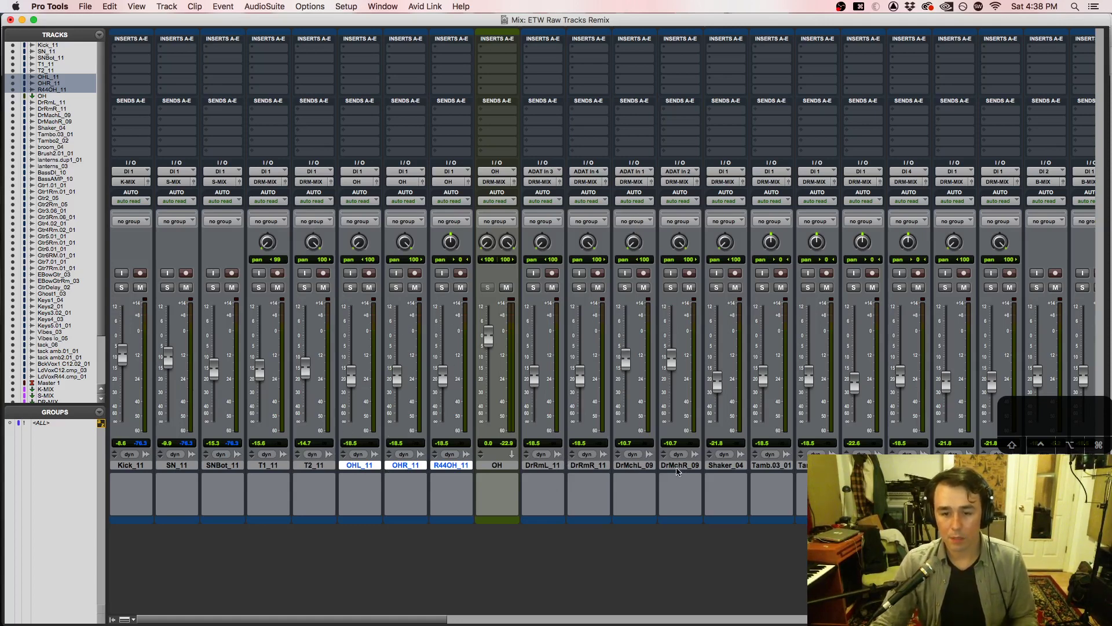
Step: Create one new stereo Aux Input track named DRUM MACHINE directly after the DrMachR_09 track
left_click(651, 467)
left_click(726, 467)
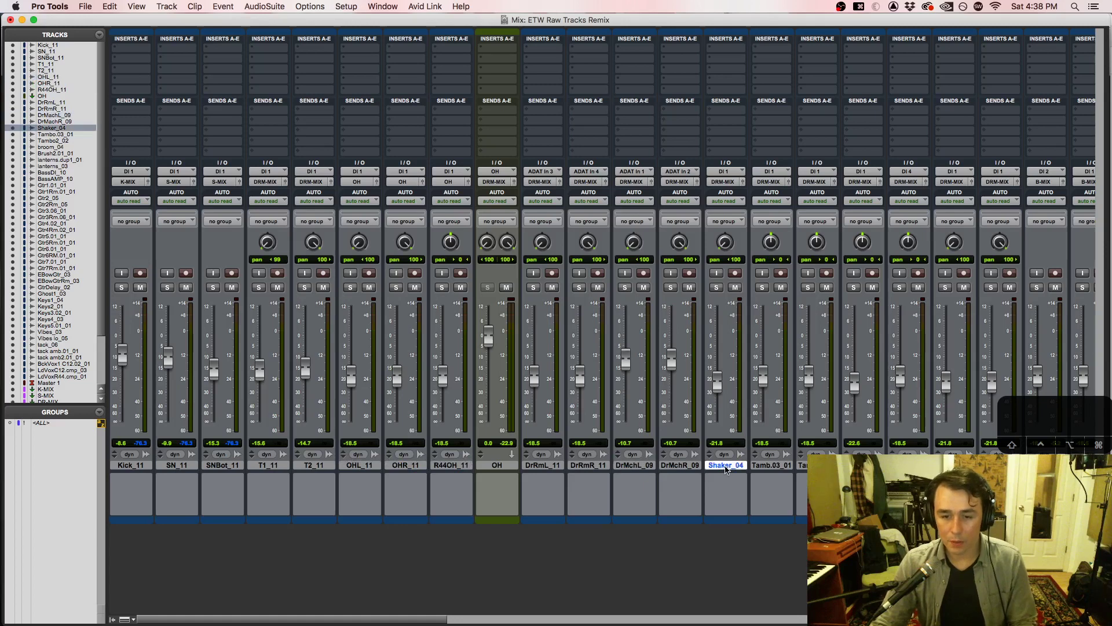
left_click(670, 471)
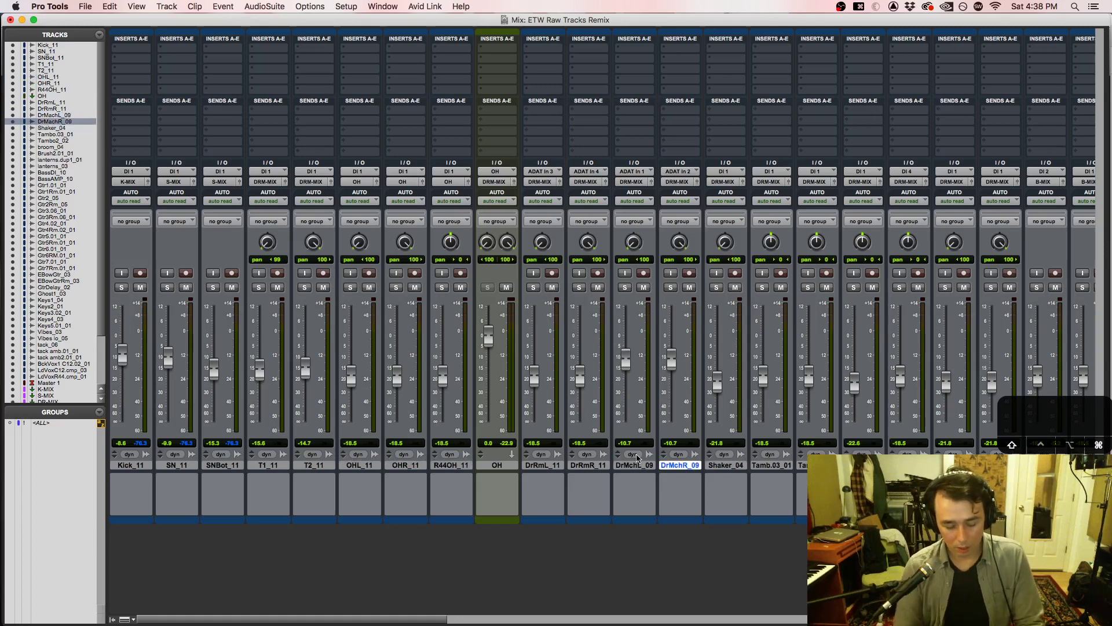
key("super+shift+n")
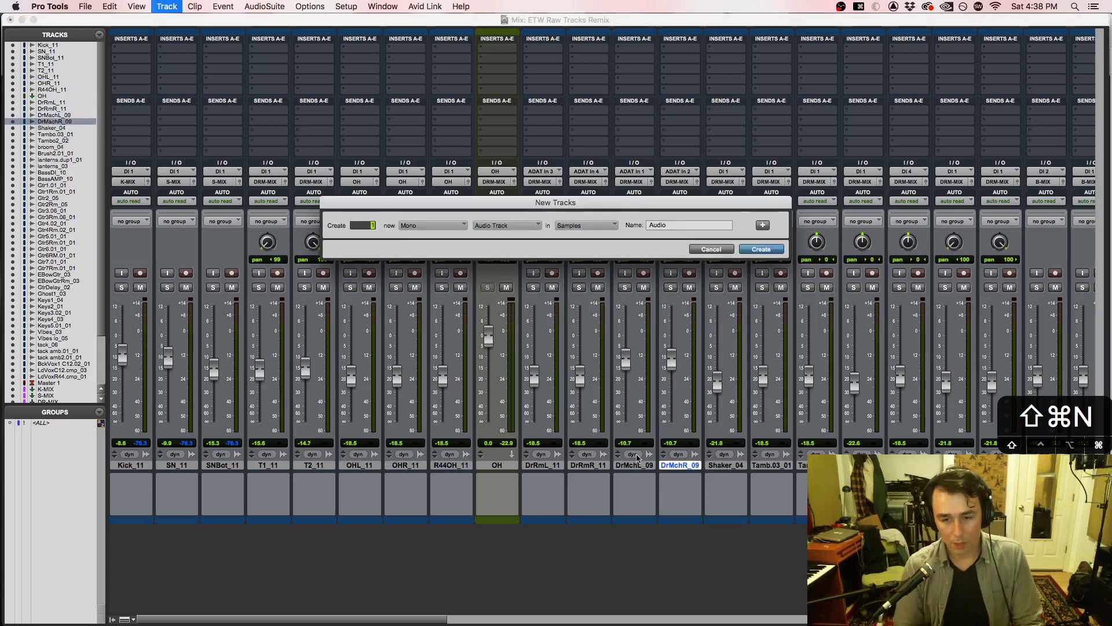
left_click(412, 227)
left_click(429, 235)
left_click(502, 226)
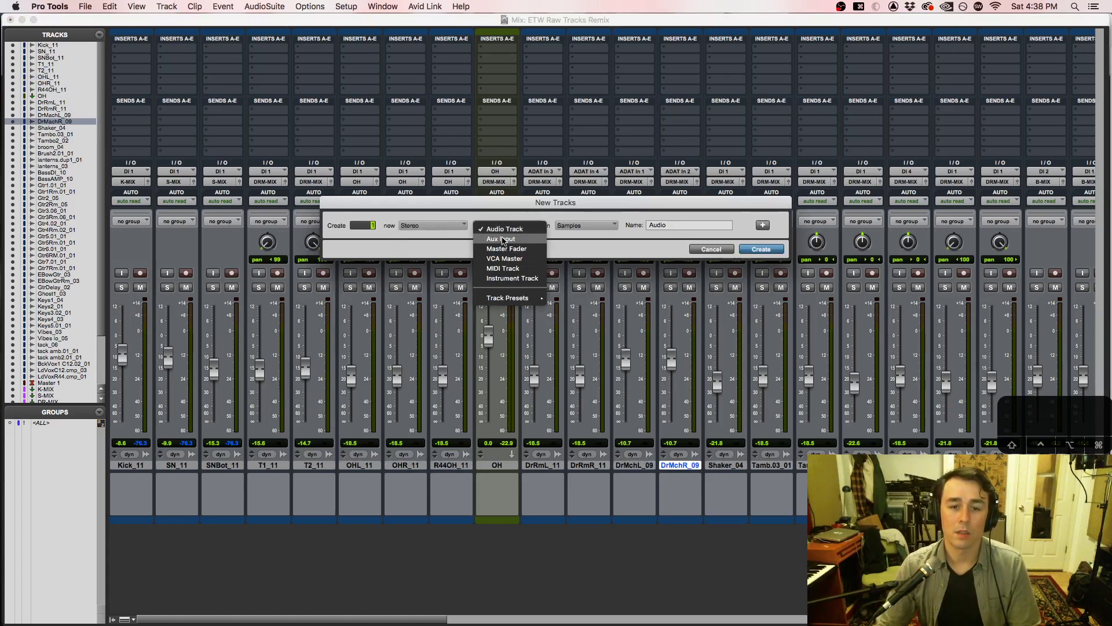
left_click(502, 239)
double_click(671, 222)
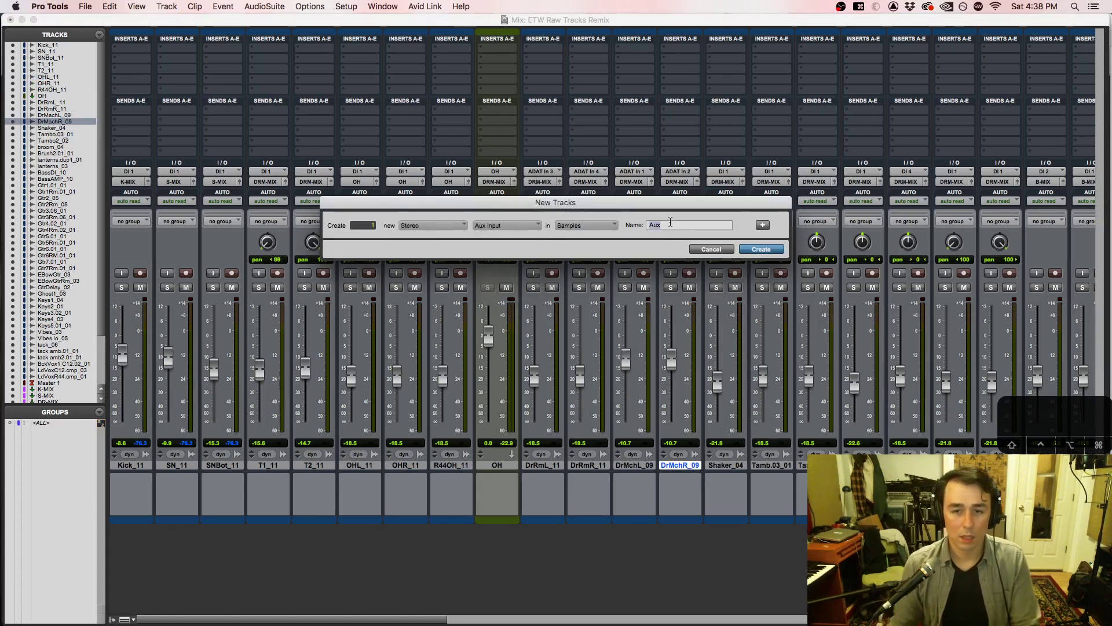
type("DRUM")
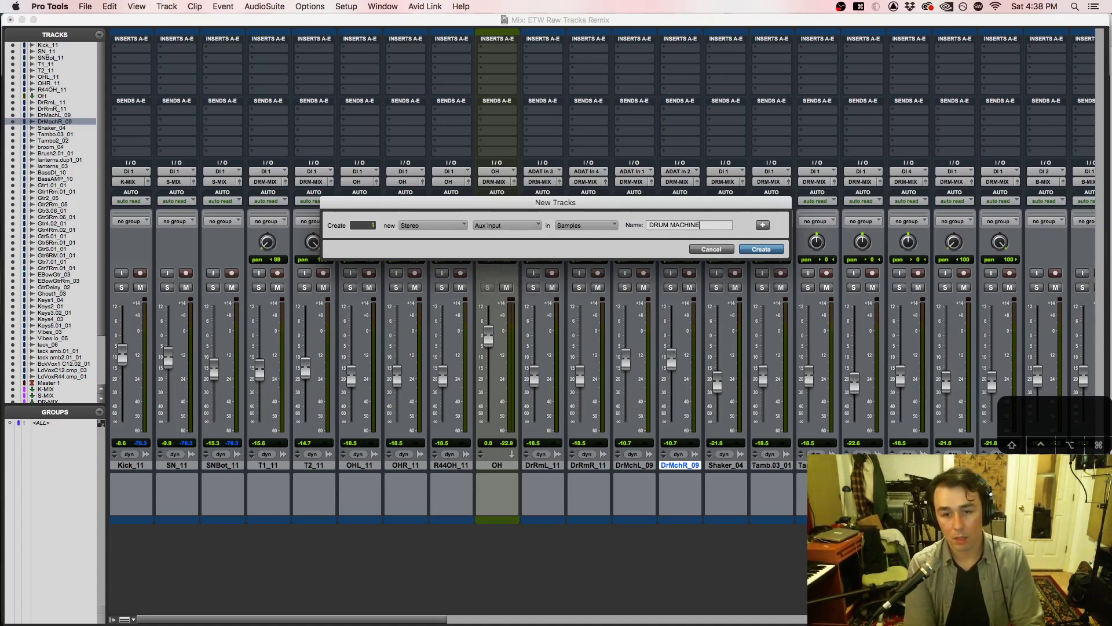
type(" MACHINE")
key("Return")
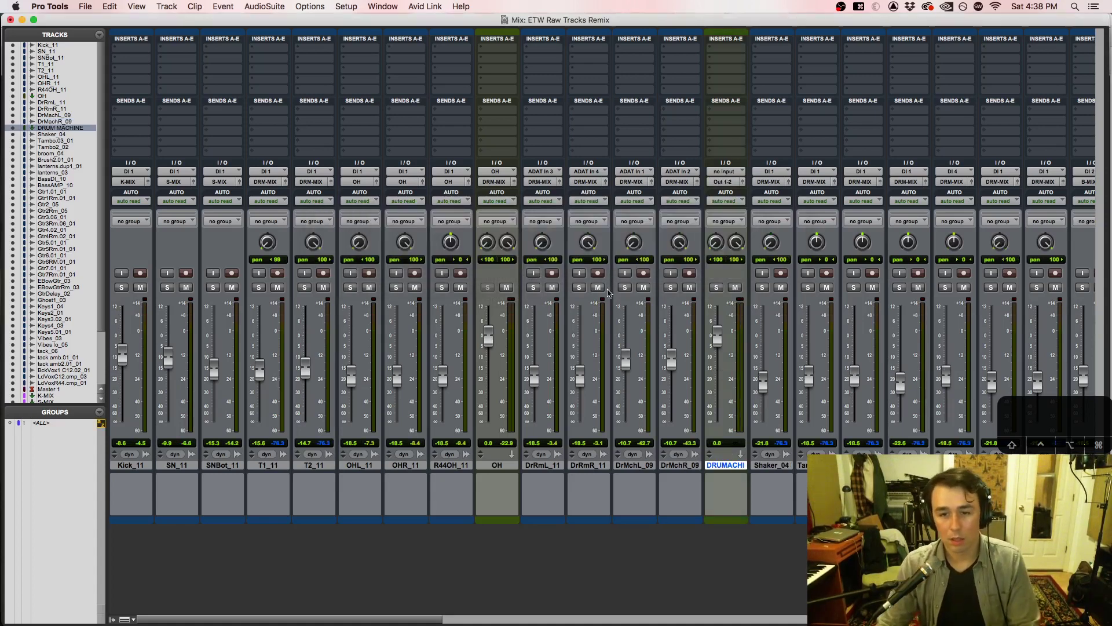
Step: Route the DRUM MACHINE aux track's output to the DRM-MIX (Stereo) bus
left_click(725, 181)
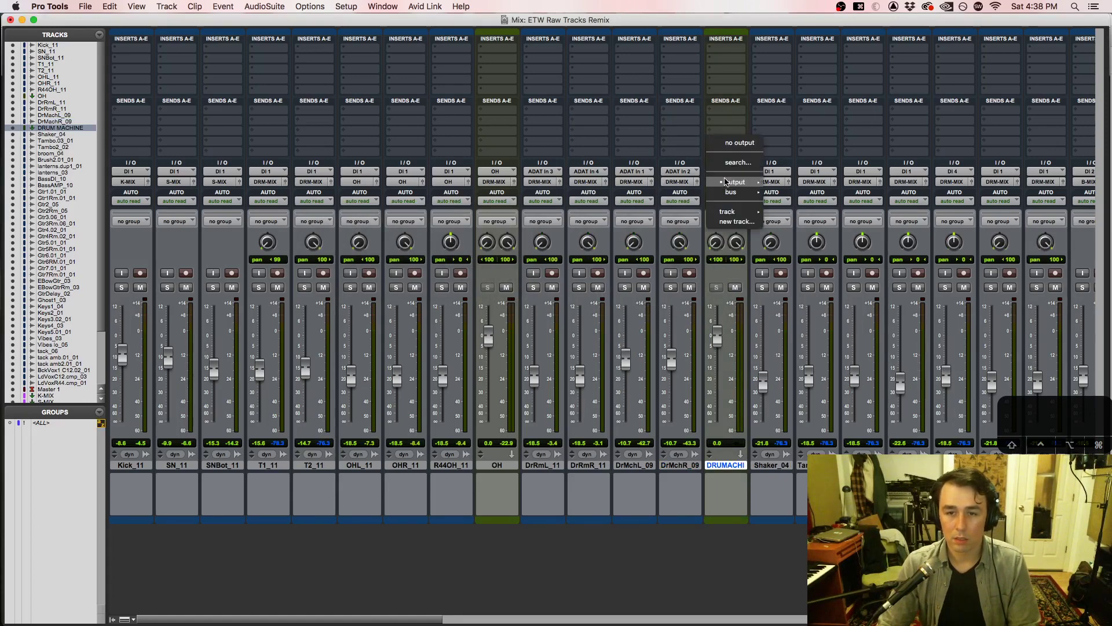
mouse_move(747, 182)
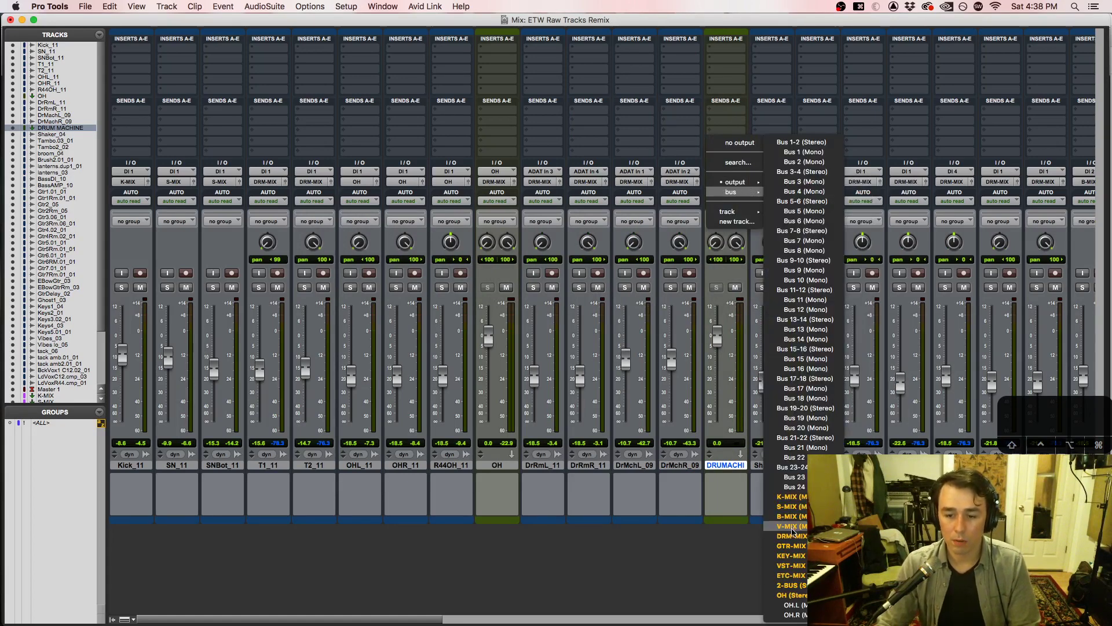
left_click(793, 536)
Step: Set the DRUM MACHINE aux input to Bus 23-24 (Stereo) and route the outputs of DrMachL_09 and DrMachR_09 to that bus
left_click(671, 465)
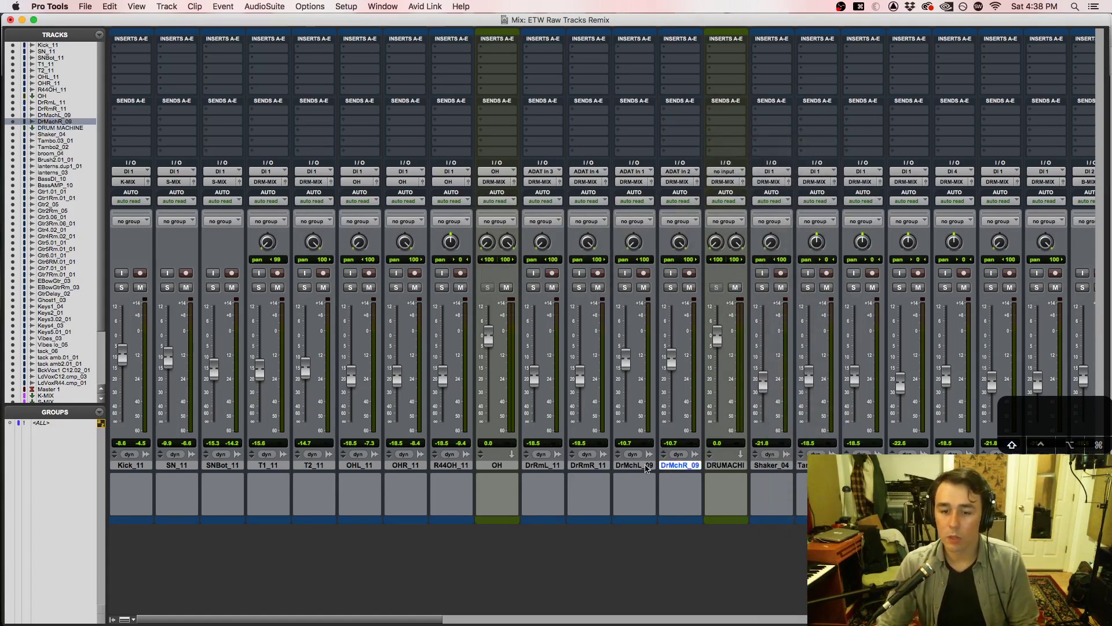
left_click(638, 466, "shift")
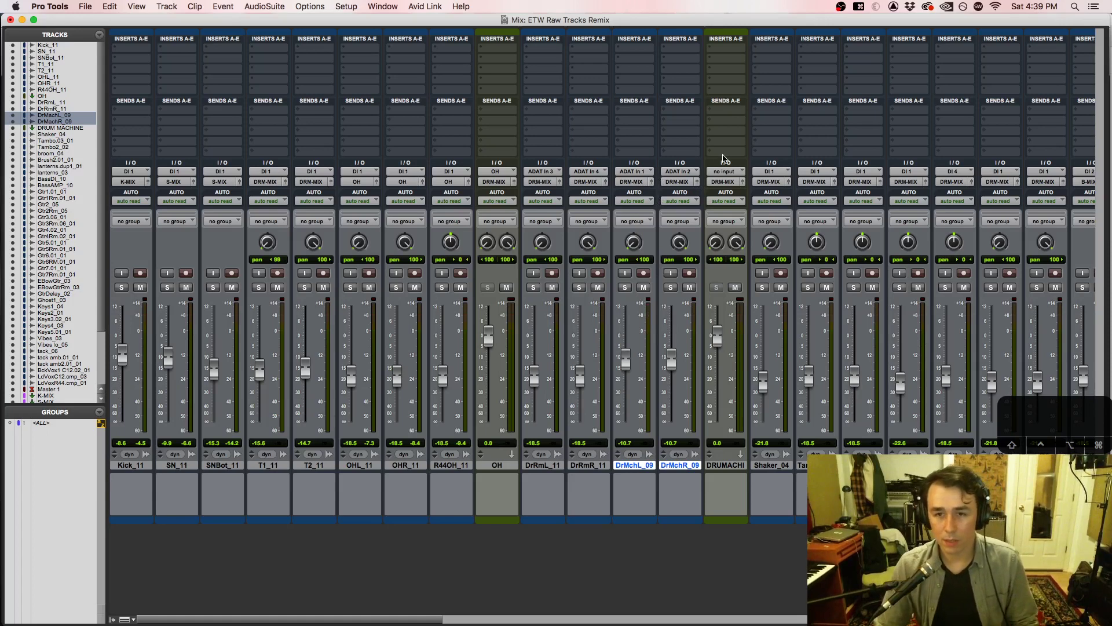
left_click(724, 171)
mouse_move(725, 174)
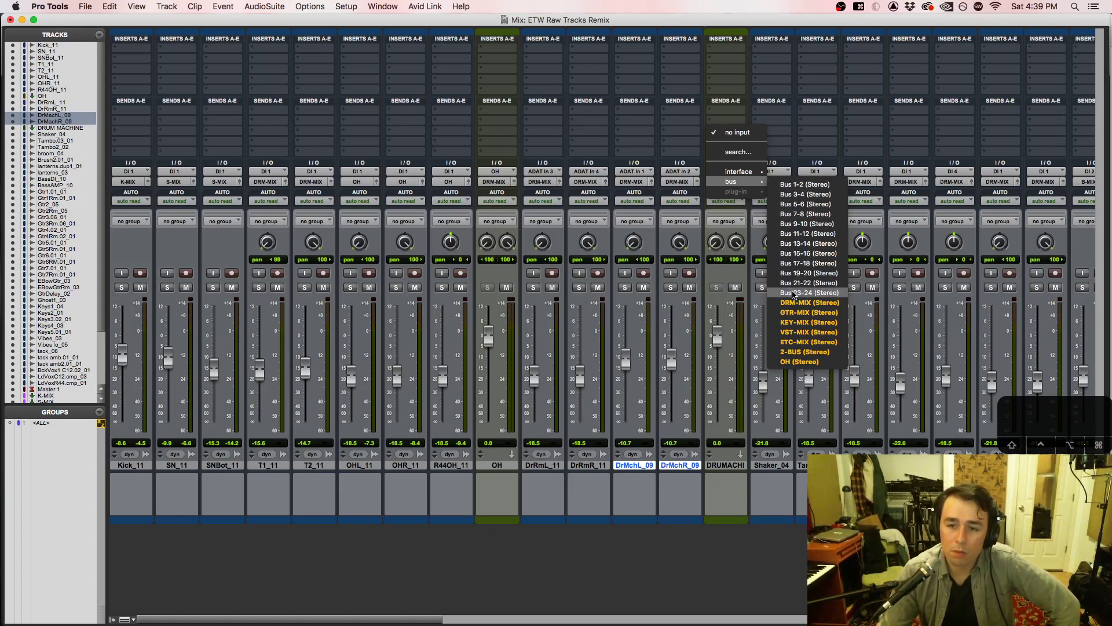
left_click(792, 294)
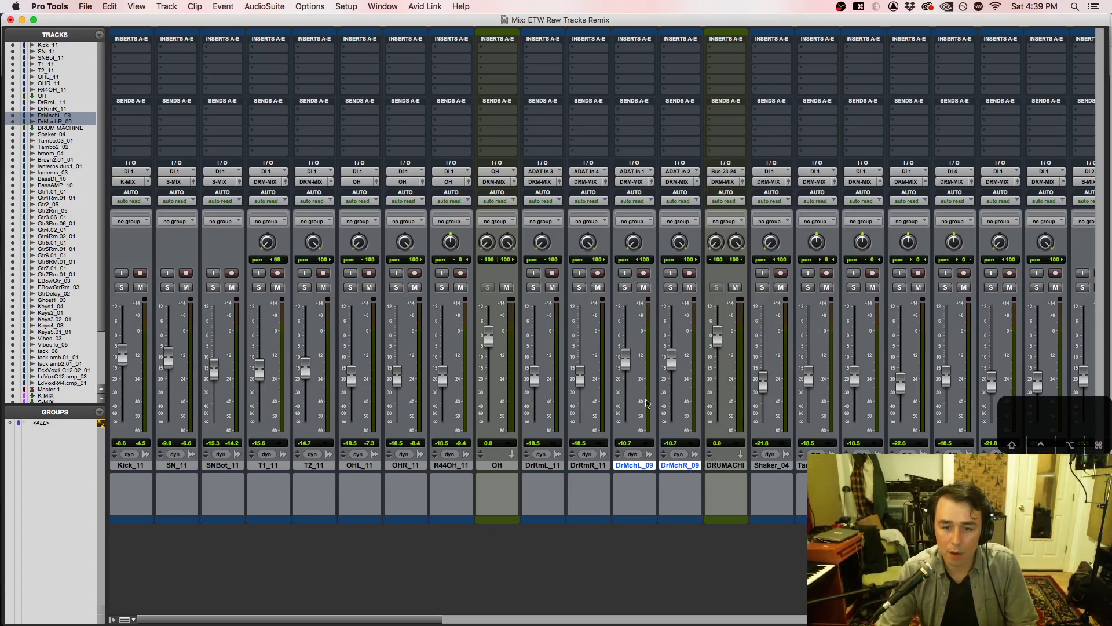
left_click(634, 182)
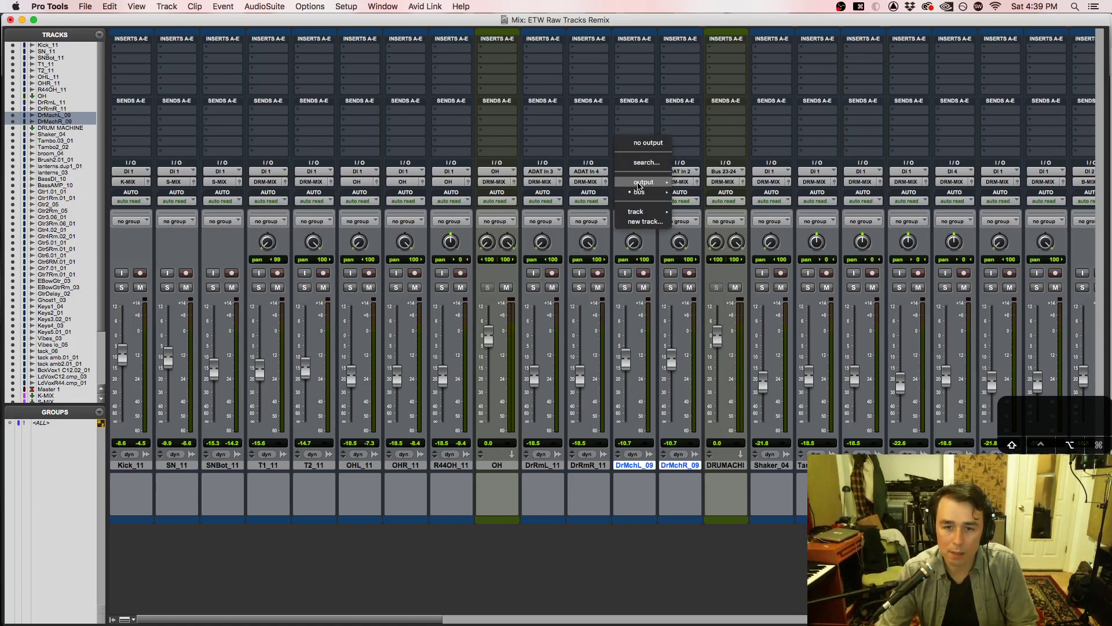
mouse_move(645, 195)
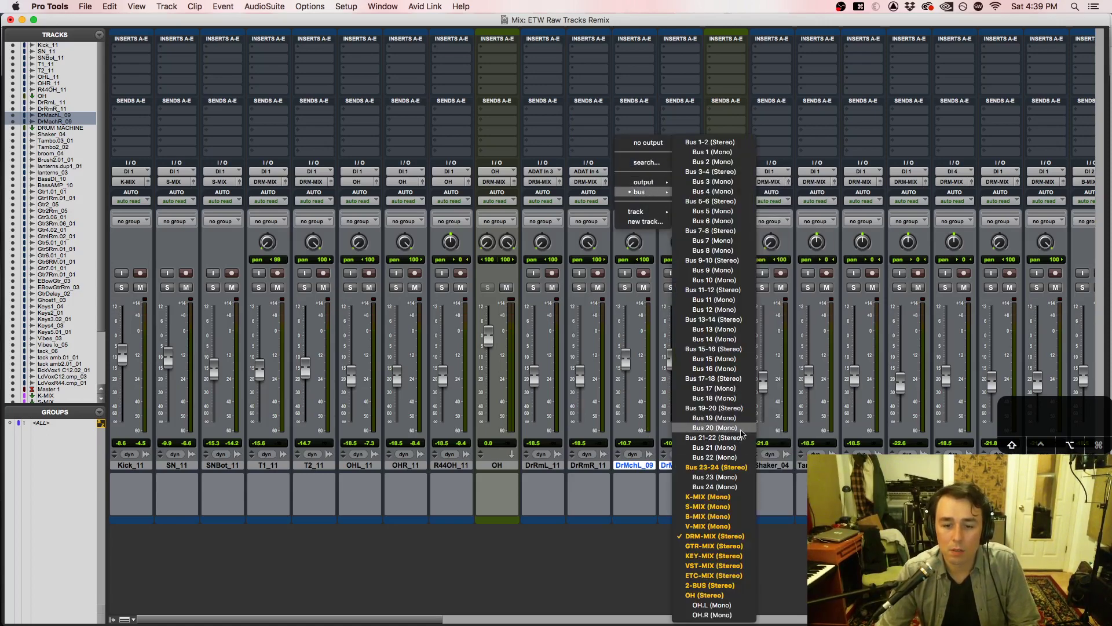
left_click(738, 470)
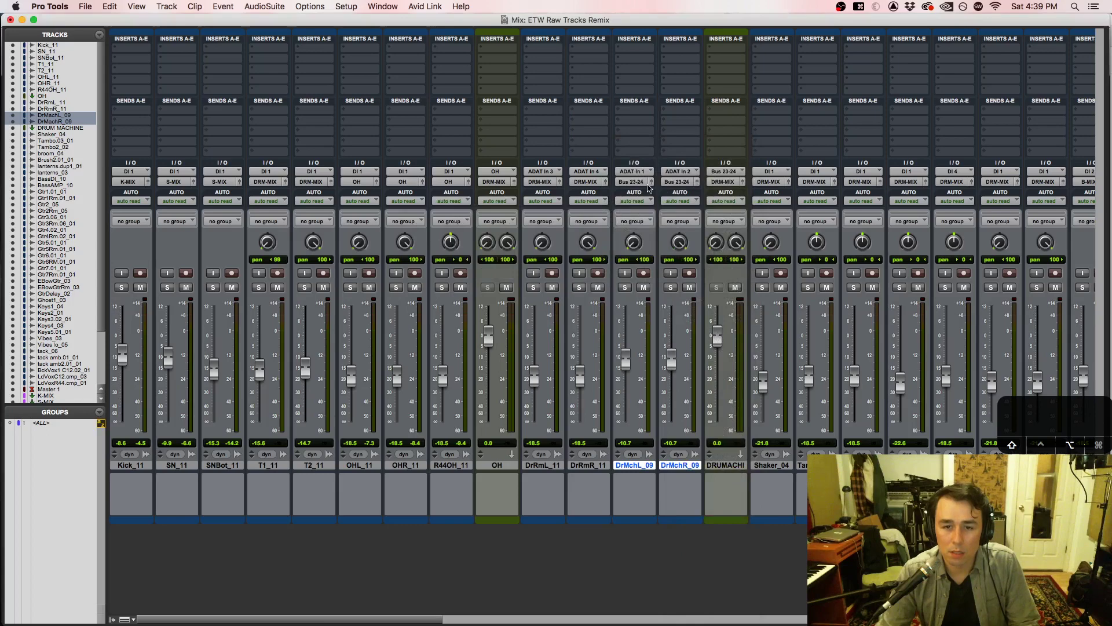
Step: Play the soloed DrMachL_09 and DrMachR_09 tracks from about 0:29 and set the DrMachR_09 fader to -8.9 dB
left_click(624, 288)
left_click(669, 287)
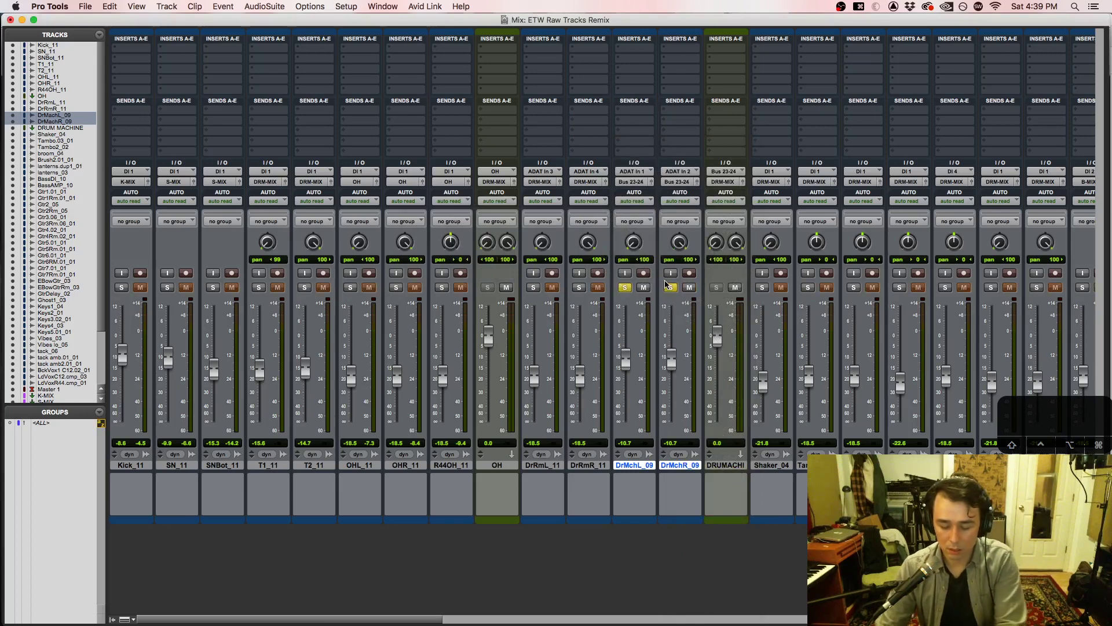
key("super+equal")
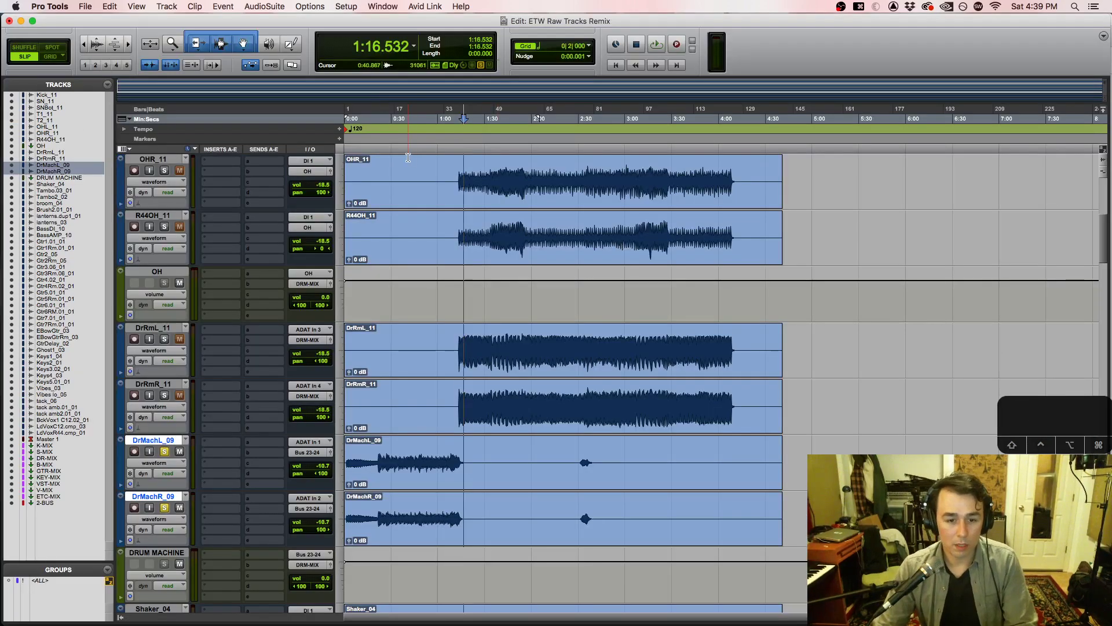
left_click(408, 157)
left_click(391, 149)
key("space")
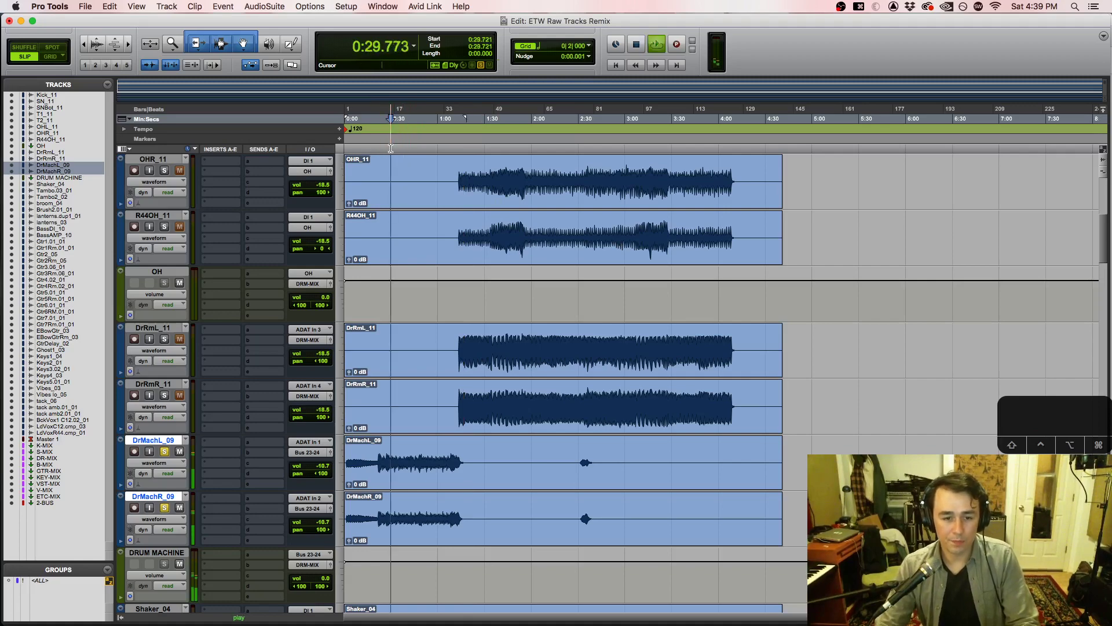
key("super+equal")
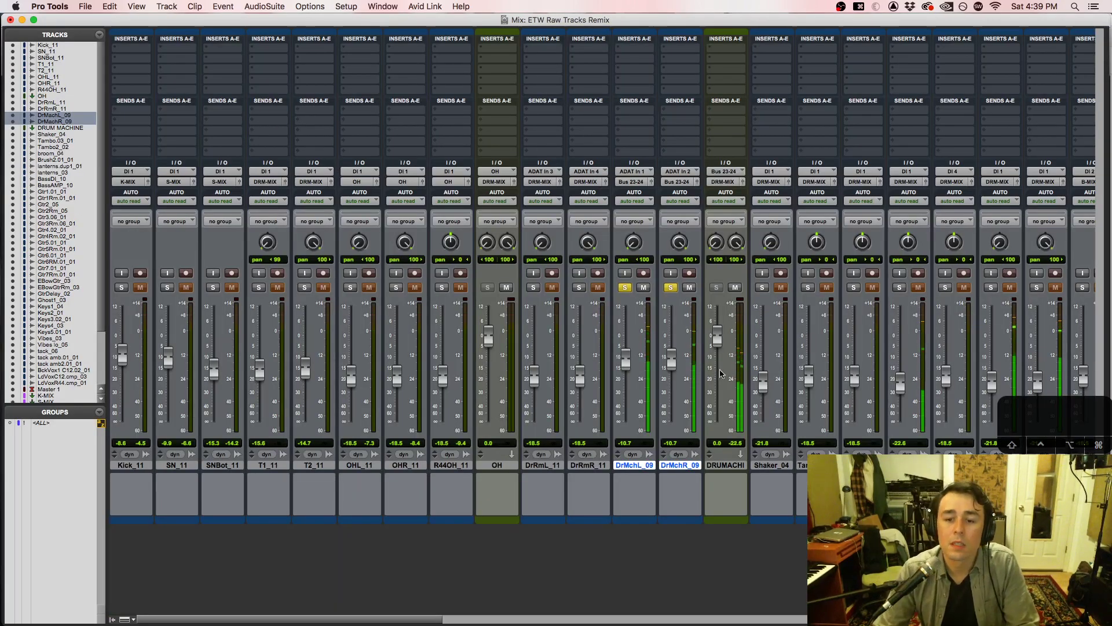
left_click_drag(672, 360, 675, 362)
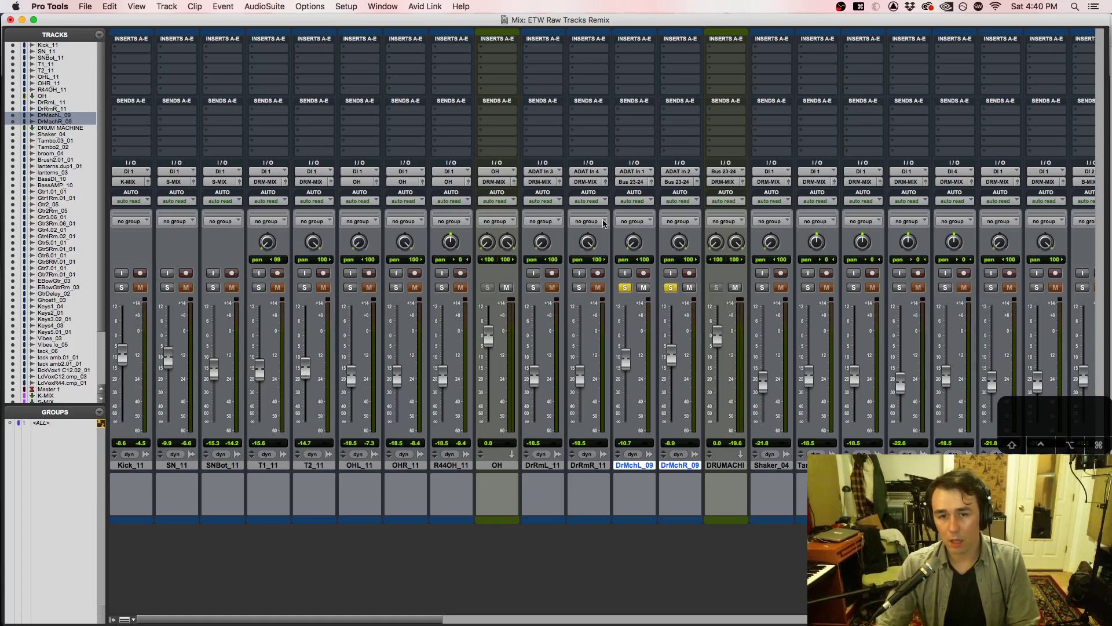
Step: Rename the Bus 23-24 output assignment of DrMachL_09 to DRUM MACHINE
right_click(631, 182)
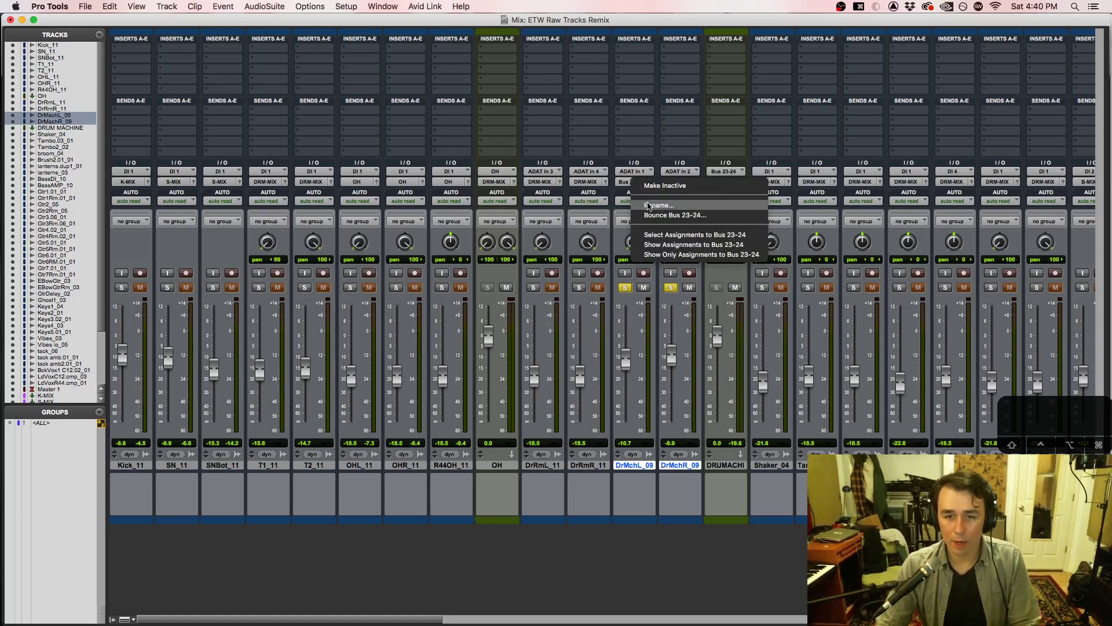
right_click(620, 183)
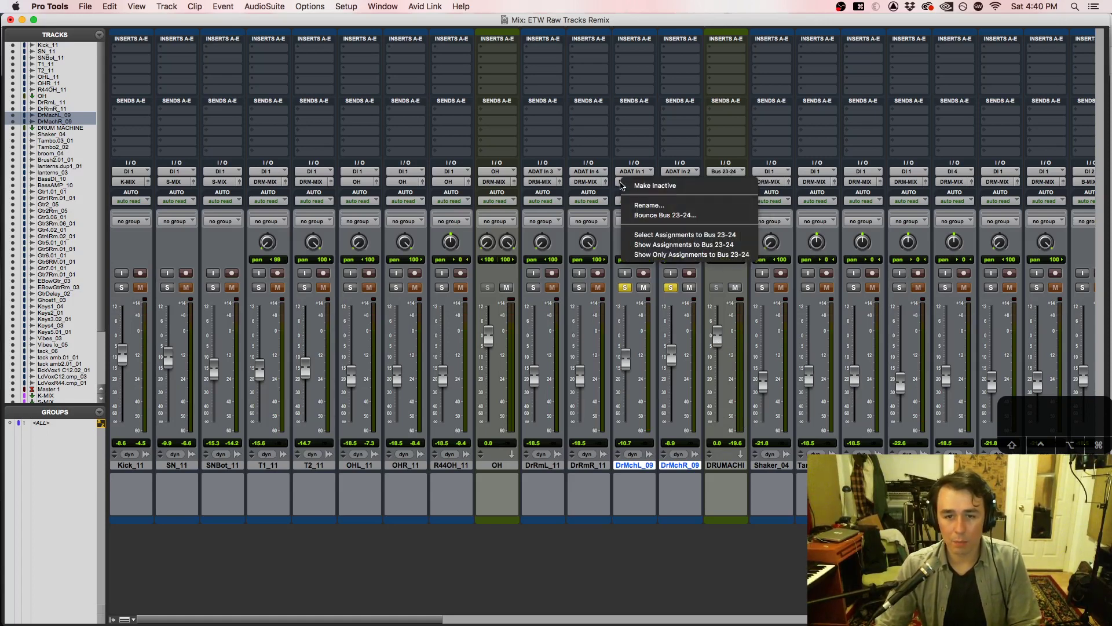
left_click(649, 205)
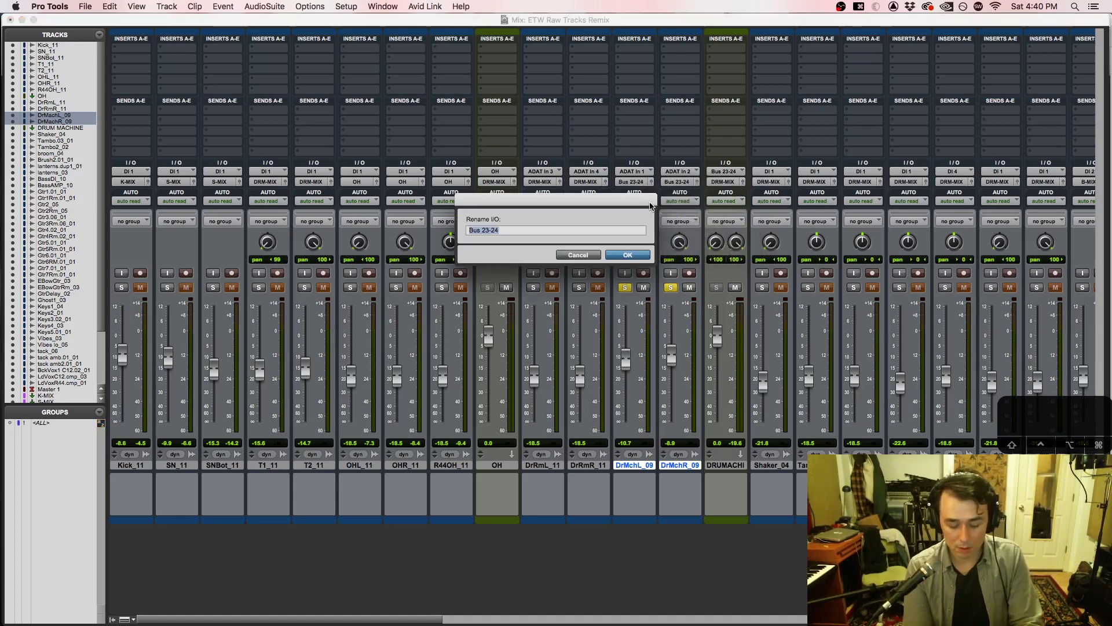
type("DRUM M")
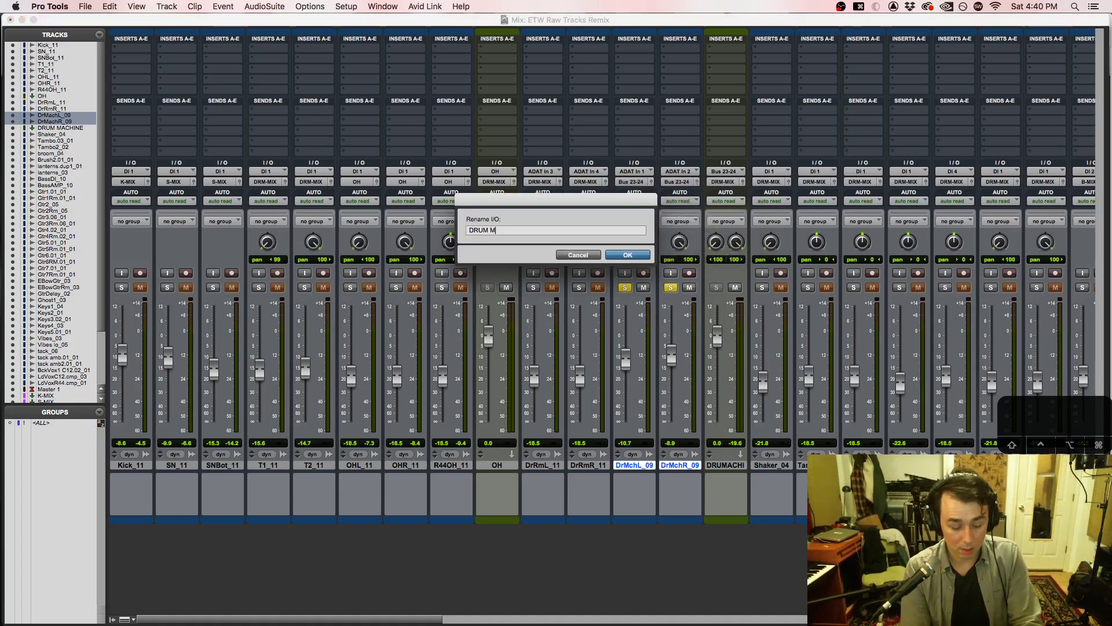
type("ACHINE")
key("Return")
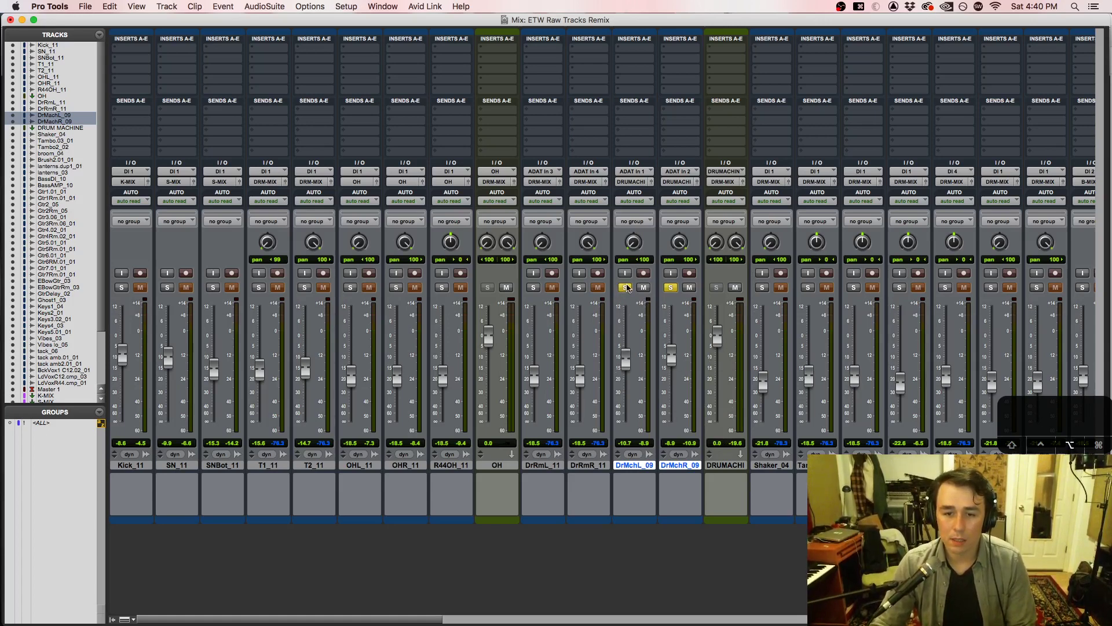
Step: Clear the solos on the drum machine tracks and solo the room tracks DrRmL_11 and DrRmR_11 instead
left_click(625, 288)
key("space")
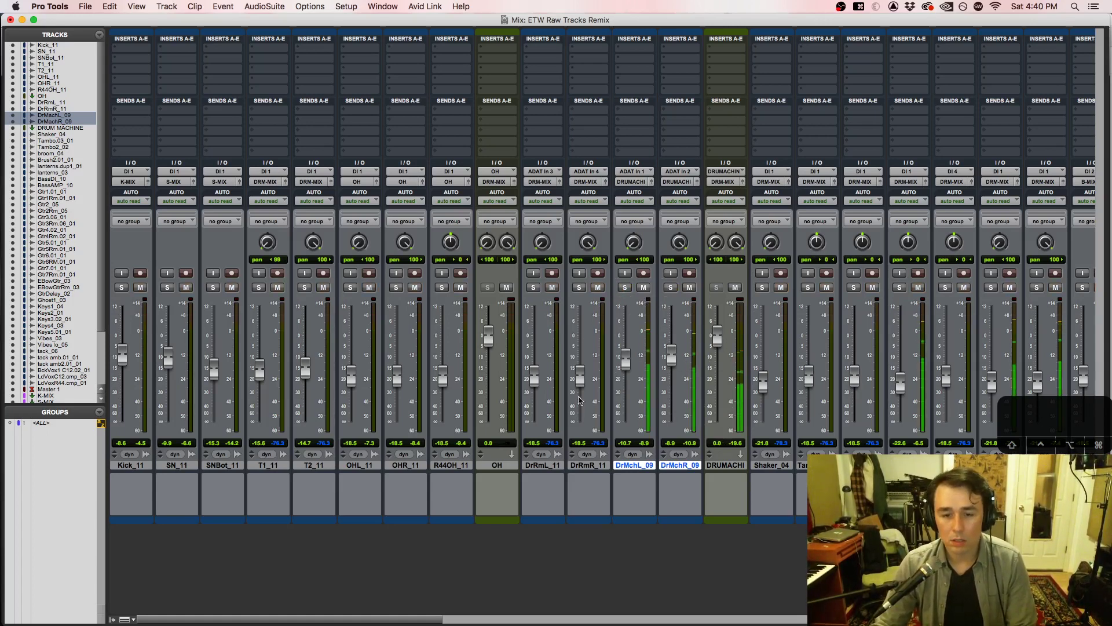
left_click(586, 465)
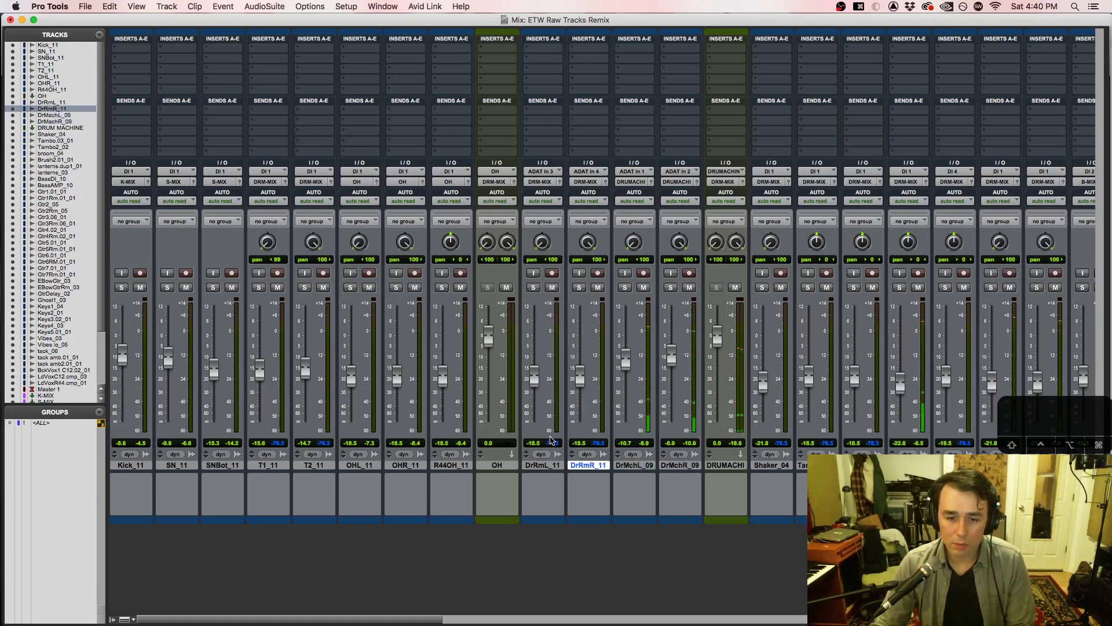
left_click(543, 465, "shift")
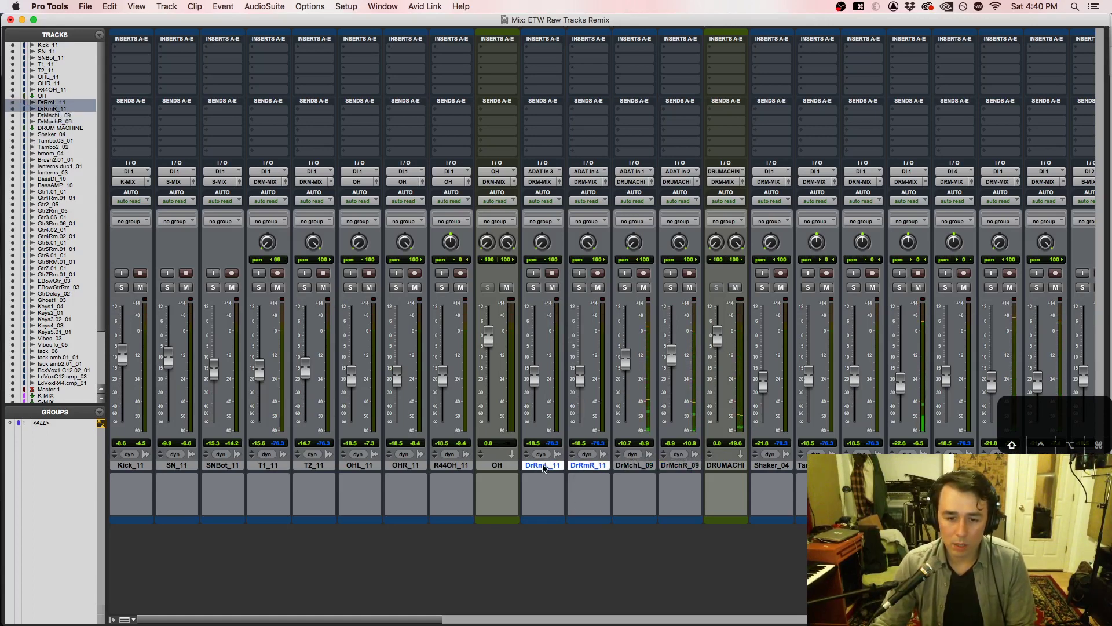
left_click(533, 288)
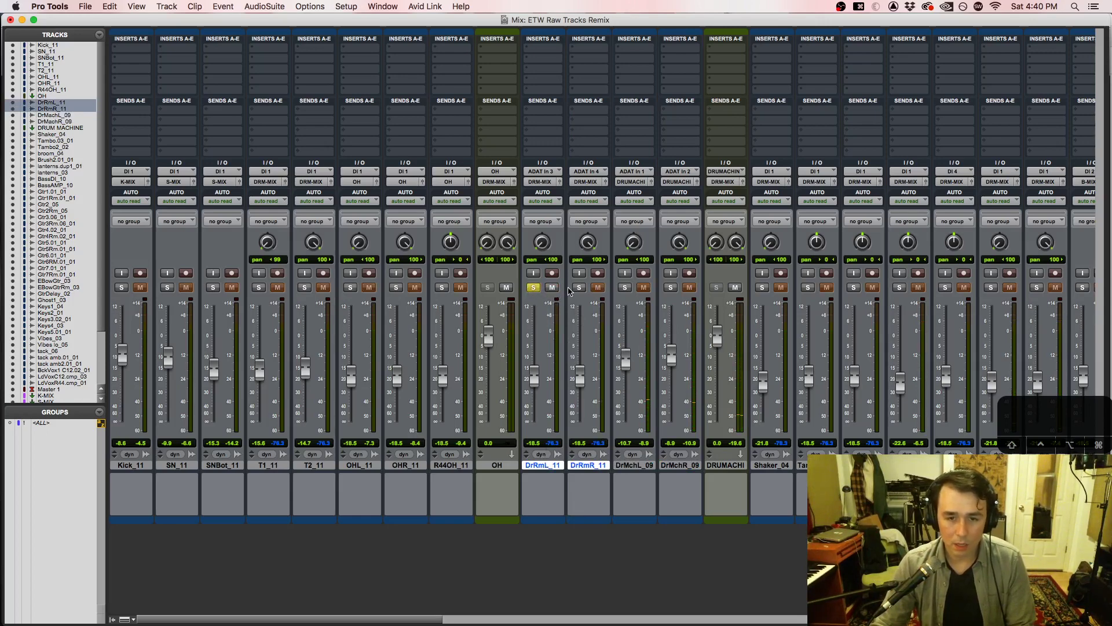
left_click(579, 288)
Step: Play the soloed room tracks from where the live drums enter and set the DrRmR_11 fader to -18.8 dB
key("super+equal")
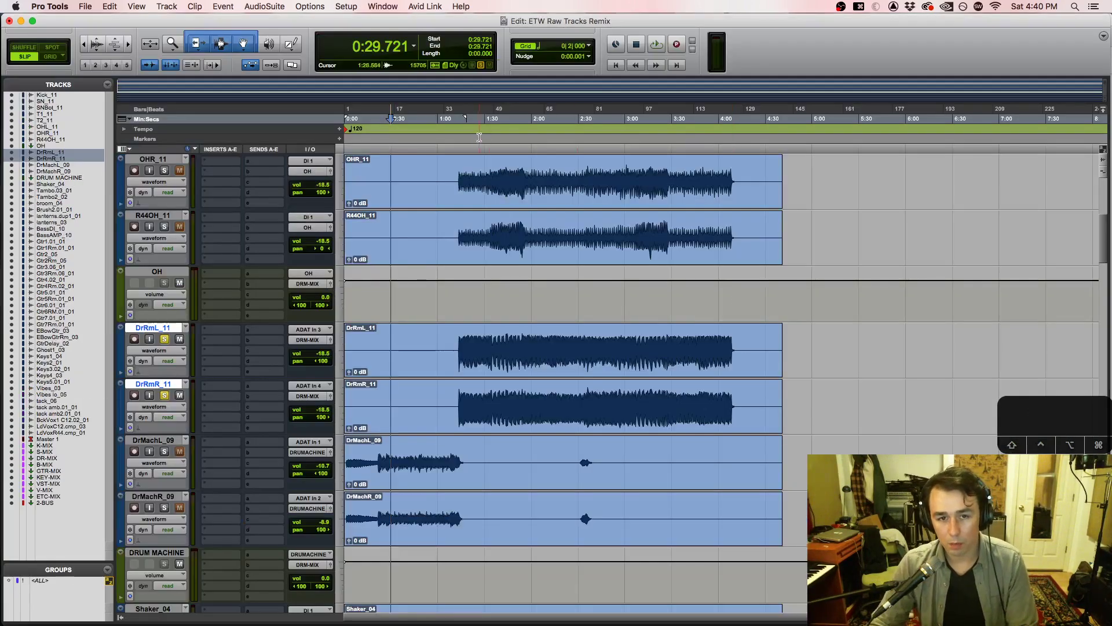
left_click(467, 149)
key("super+equal")
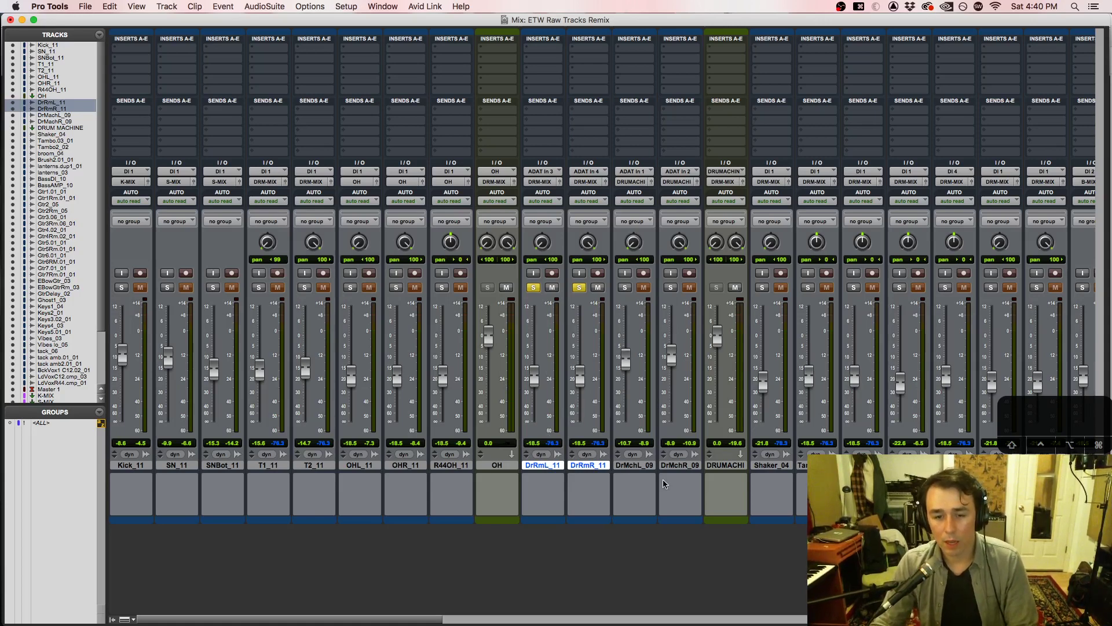
key("space")
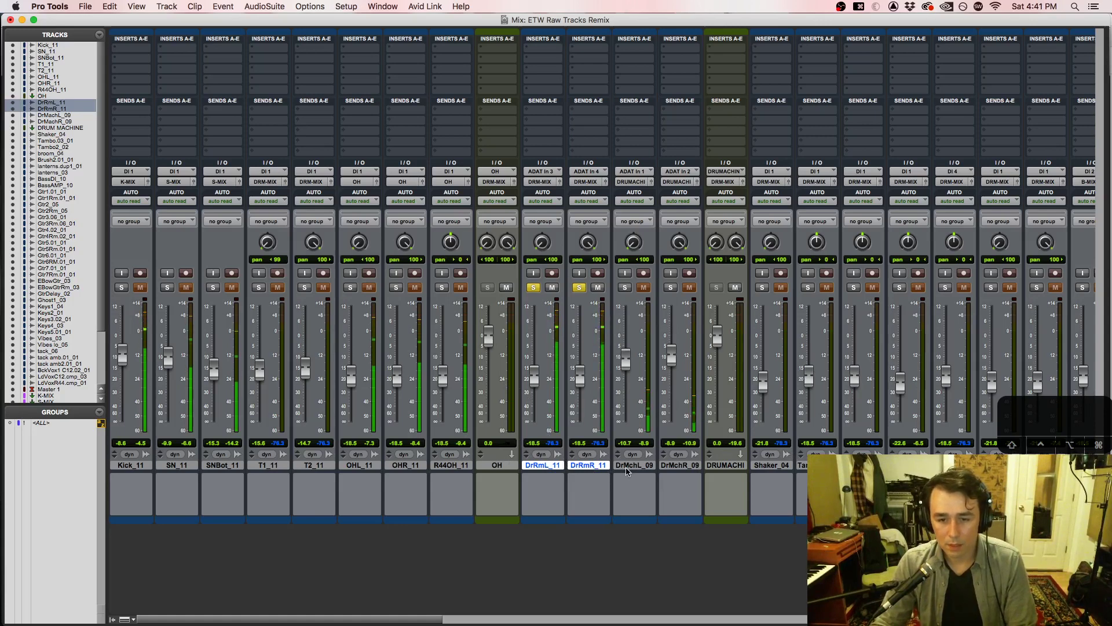
mouse_move(582, 384)
left_mouse_down()
mouse_move(578, 366)
mouse_move(581, 380)
left_mouse_up()
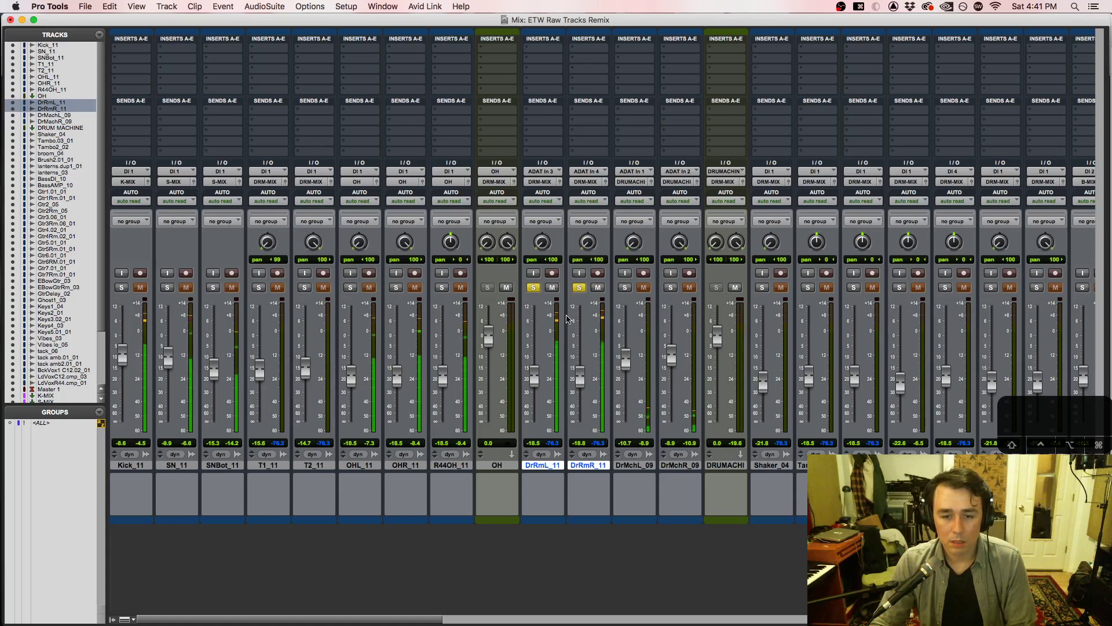
Step: Try the panning of DrRmL_11, and compare the room pair with OHL_11 and OHR_11 by switching solo between the pairs
left_click_drag(538, 236, 572, 105)
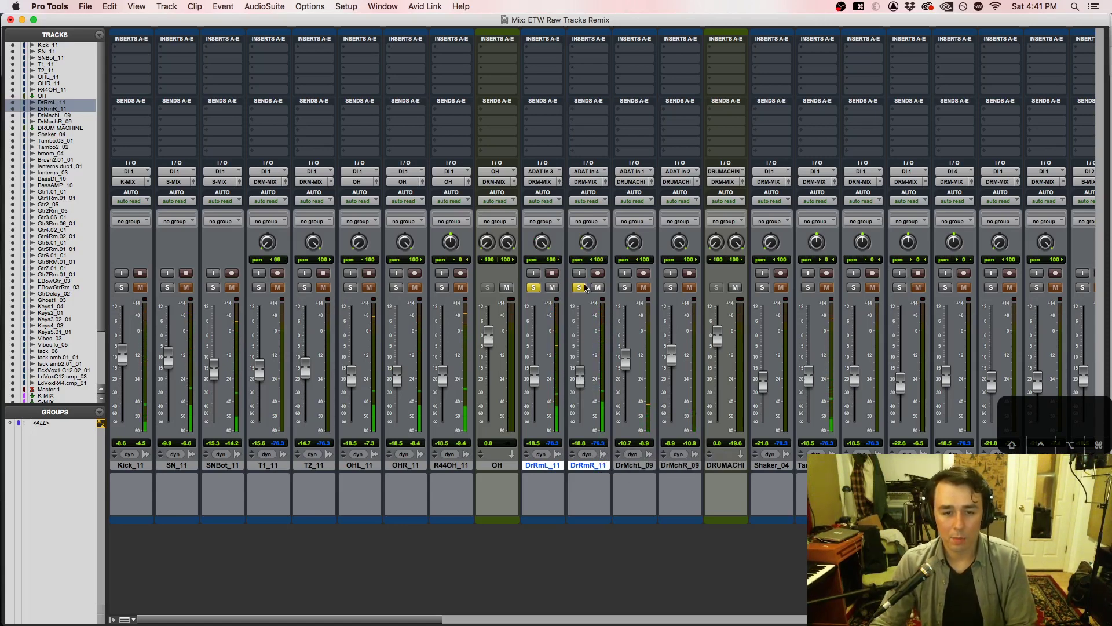
left_click(397, 288)
left_click(350, 287)
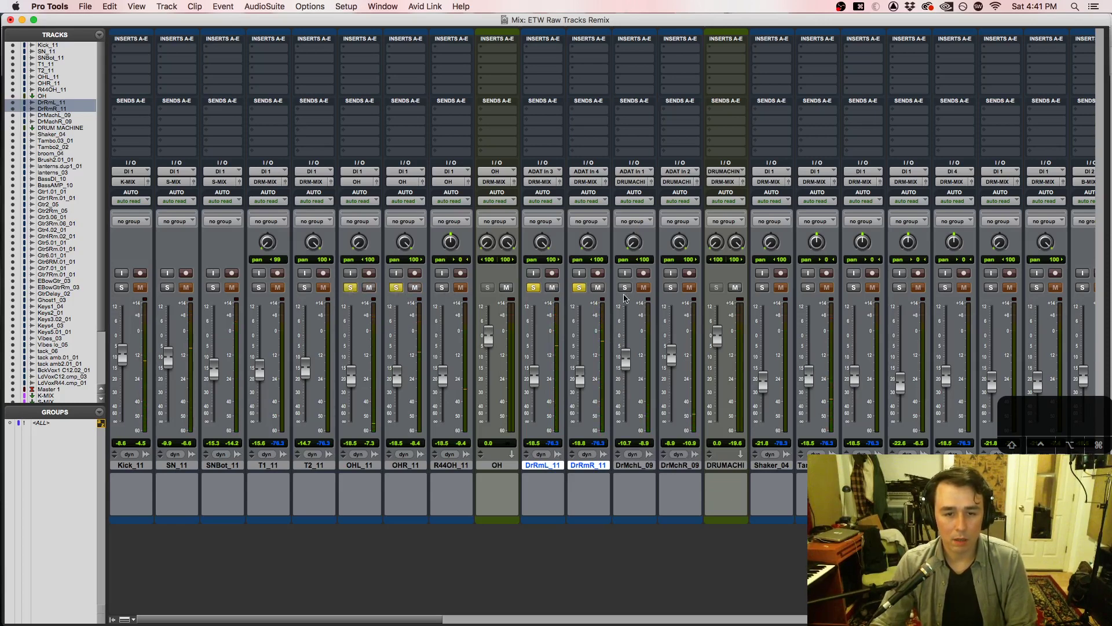
left_click(530, 288)
left_click(576, 290)
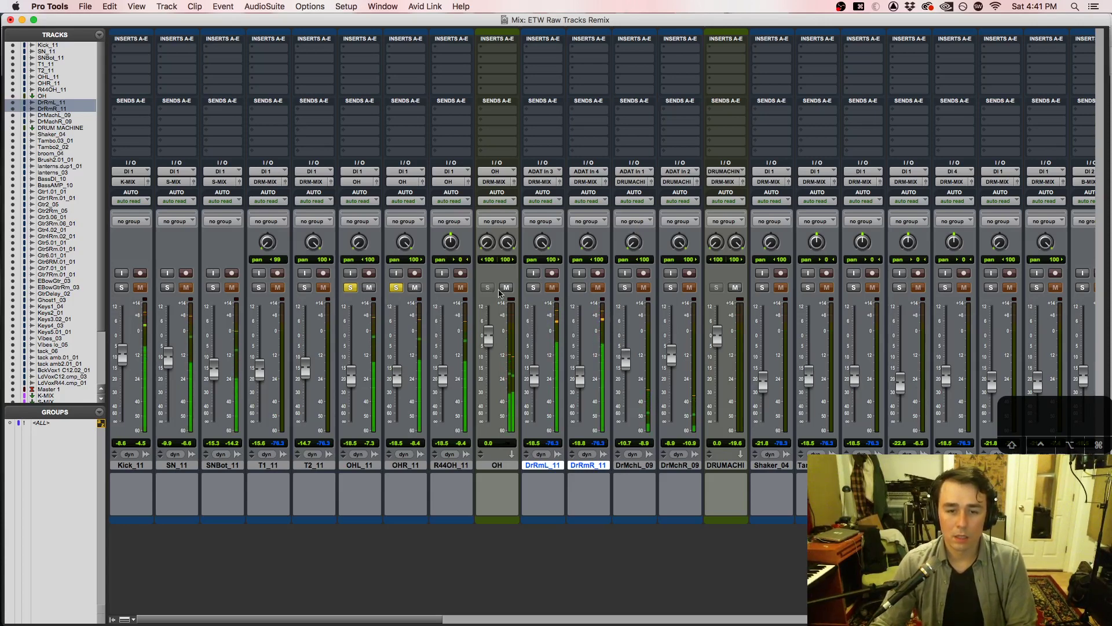
left_click(533, 288)
left_click(579, 288)
left_click(396, 288)
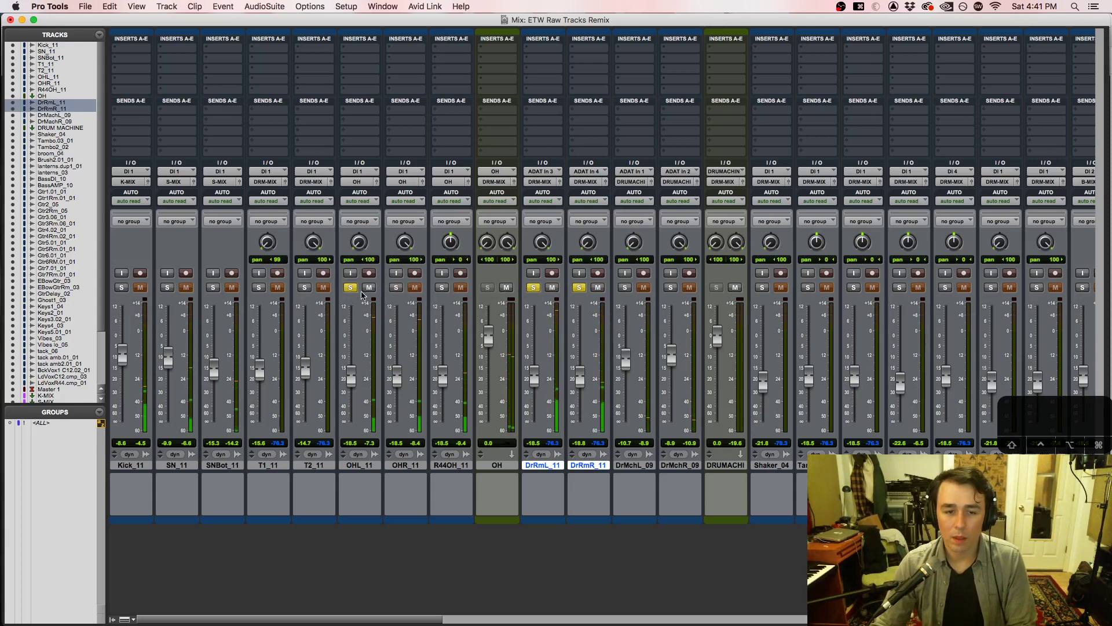
left_click(351, 288)
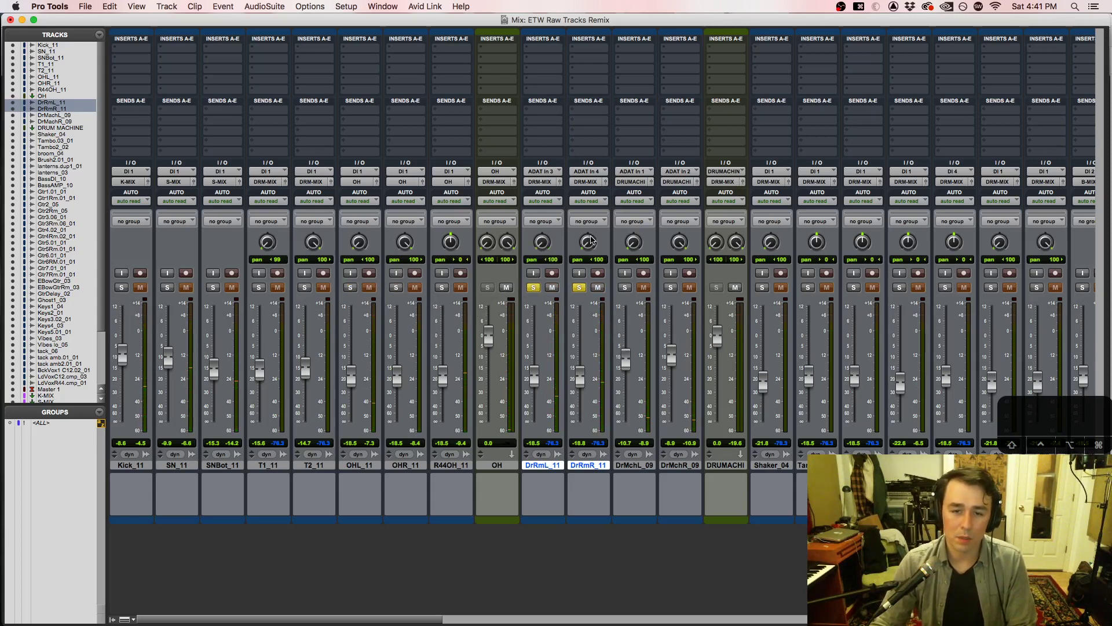
Step: Swap the panning of the room tracks, with DrRmL_11 hard right and DrRmR_11 hard left
left_click_drag(591, 241, 592, 230)
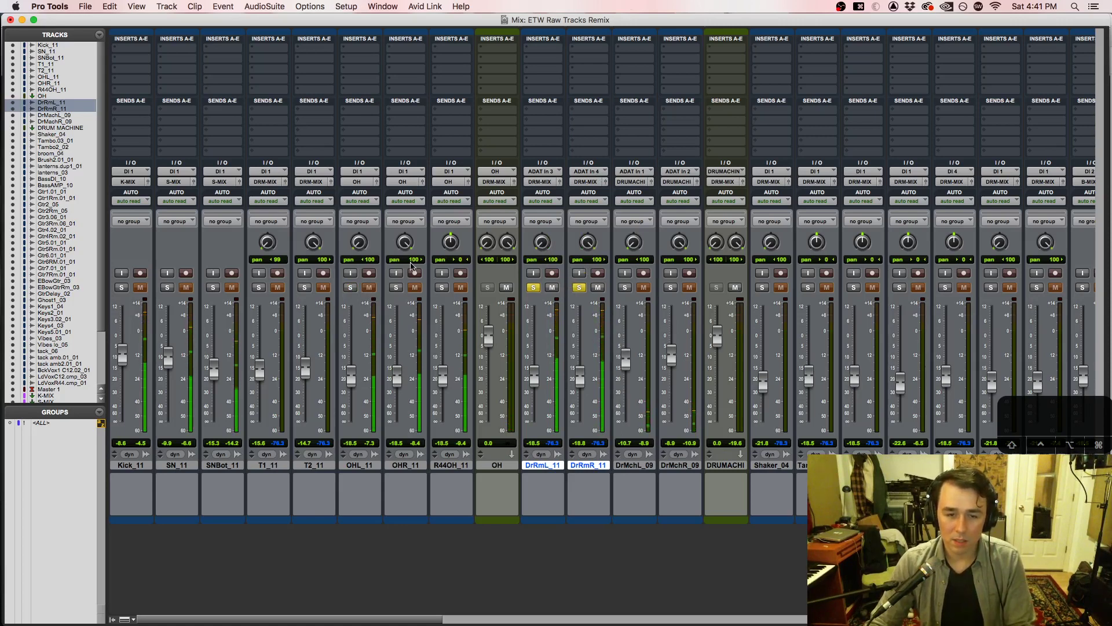
left_click_drag(536, 240, 561, 68)
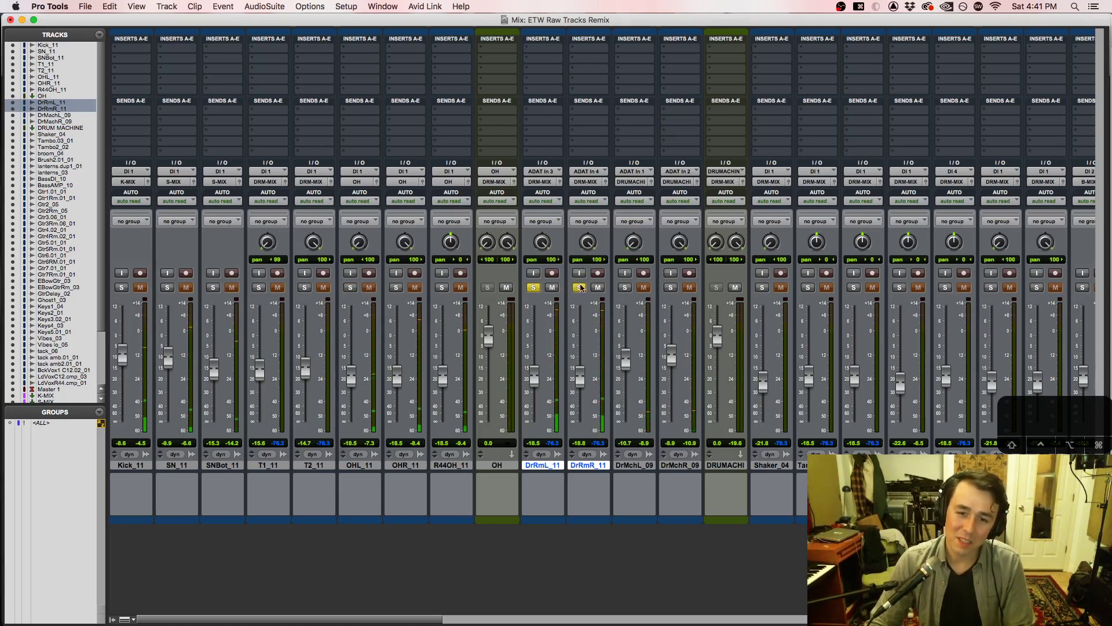
left_click_drag(587, 249, 590, 455)
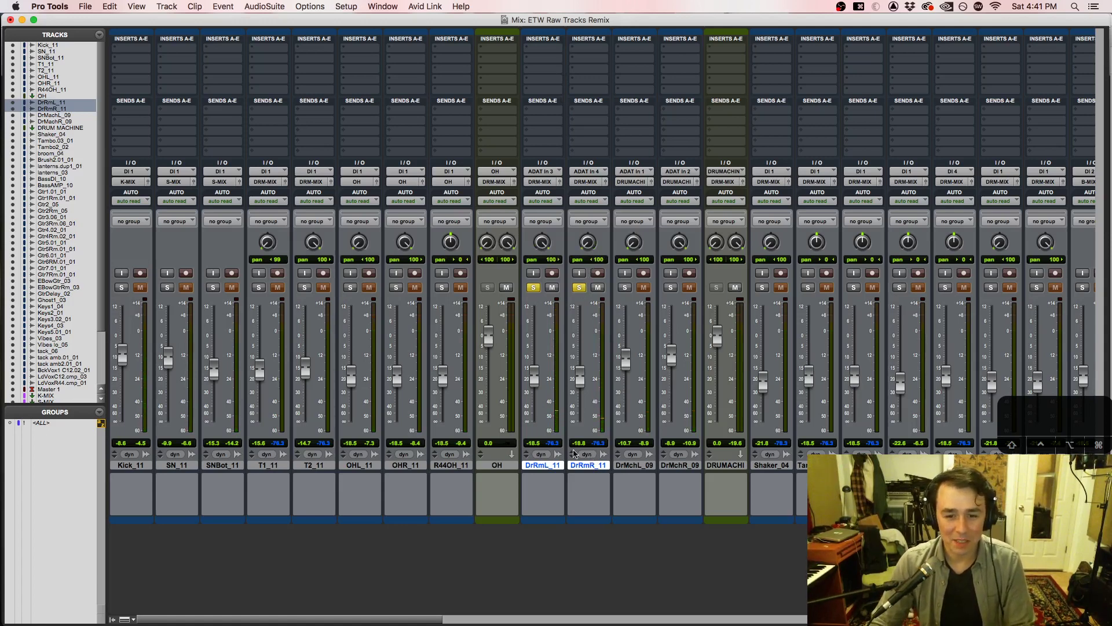
Step: Rename DrRmL_11 to Drm Room R and DrRmR_11 to Drm Room L, and place Drm Room L before Drm Room R
left_click(628, 464)
double_click(539, 467)
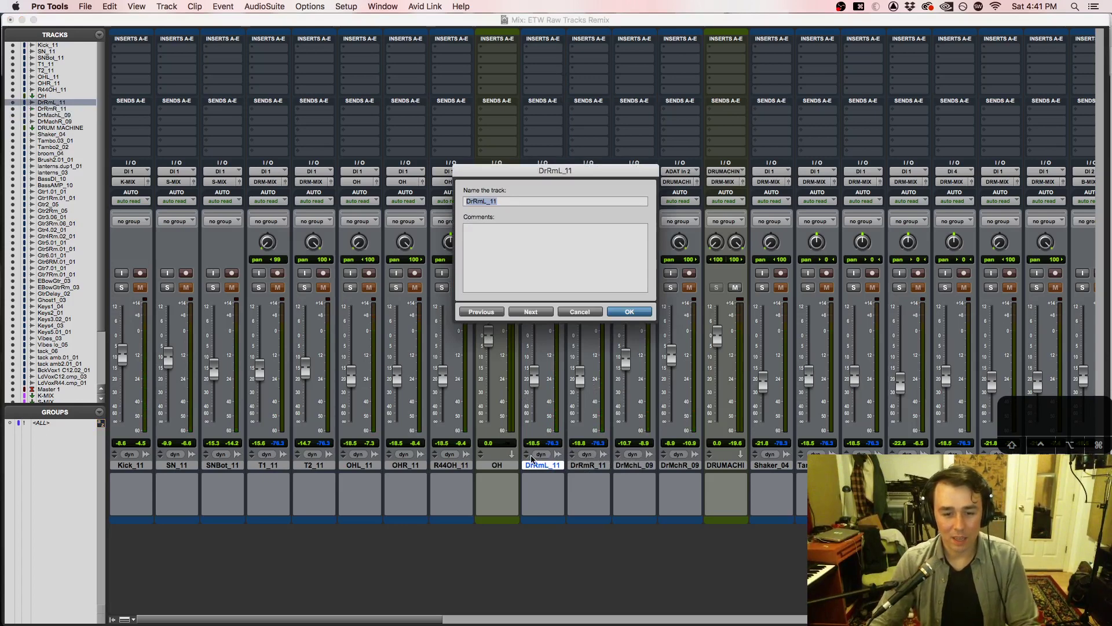
type("DR")
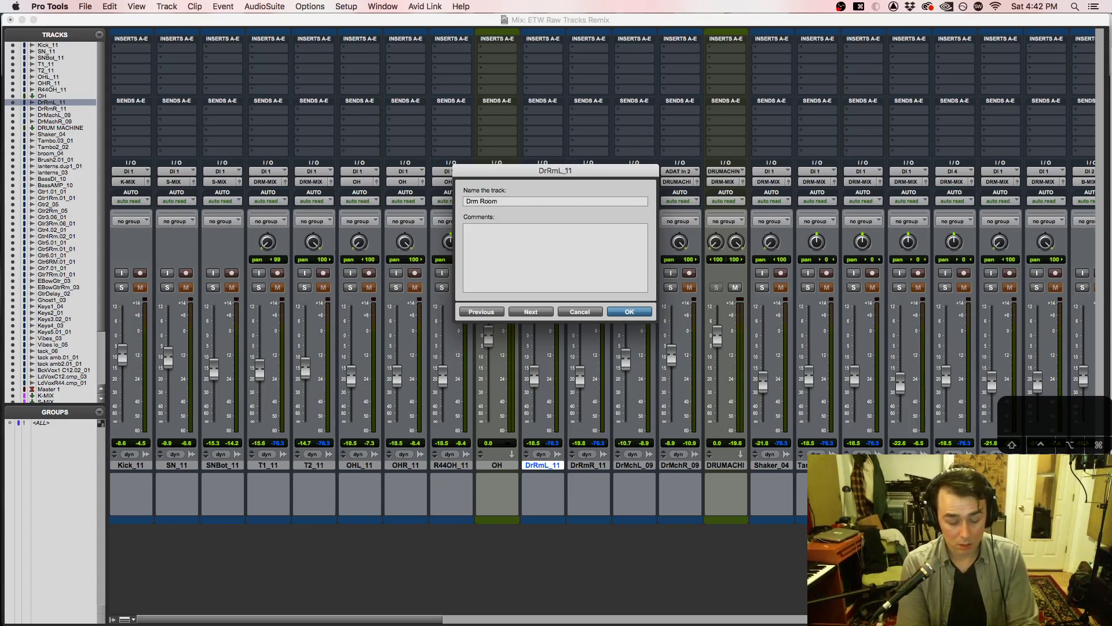
key("super+Right")
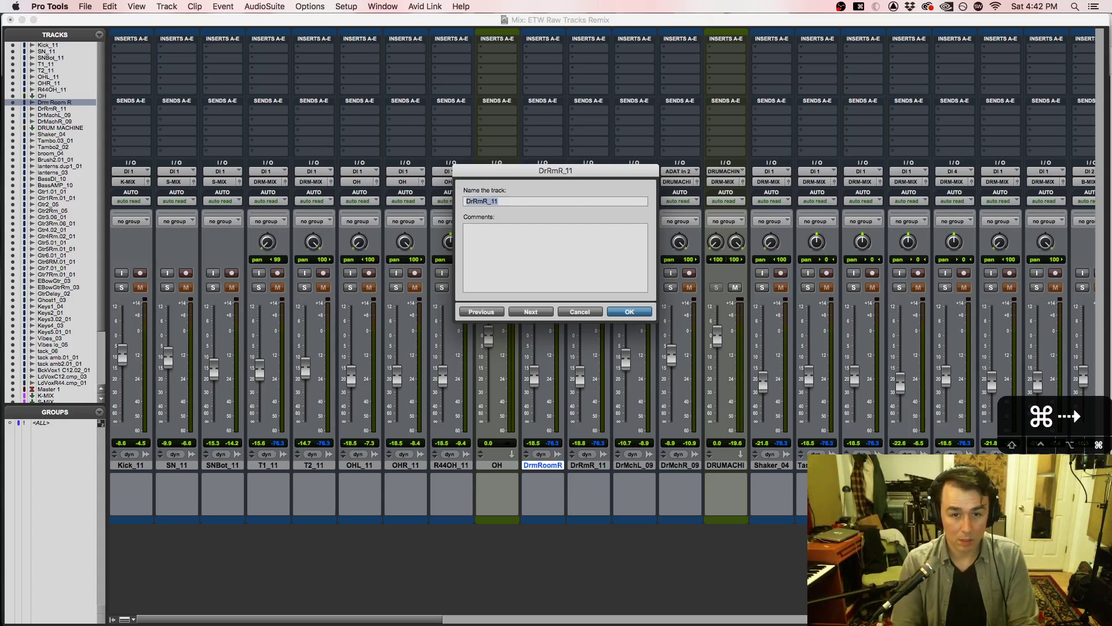
type("Drm Room L")
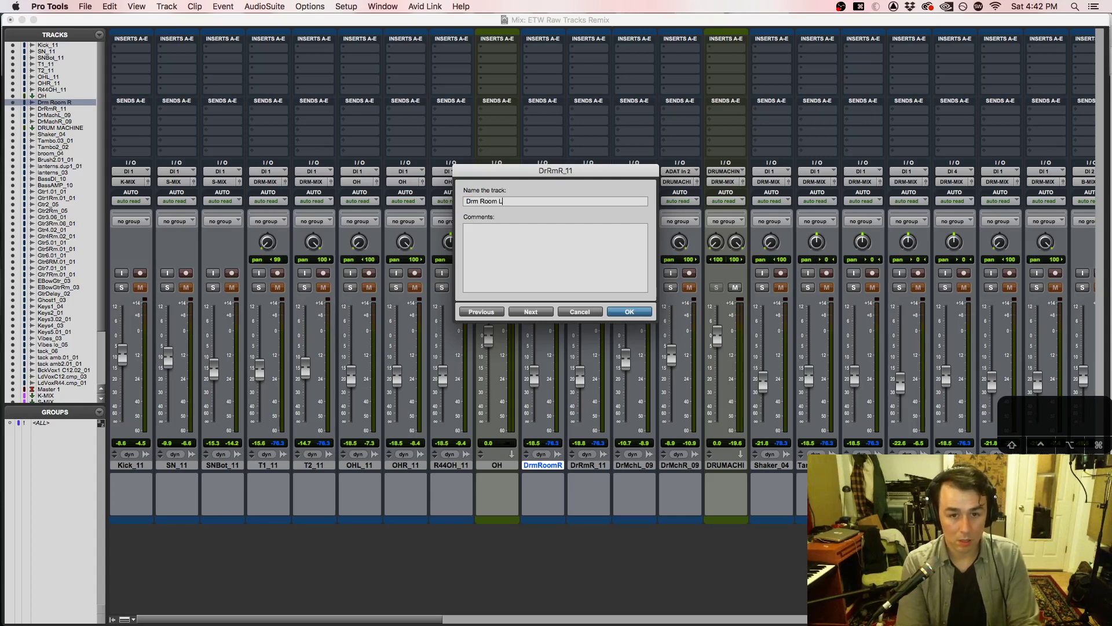
key("Return")
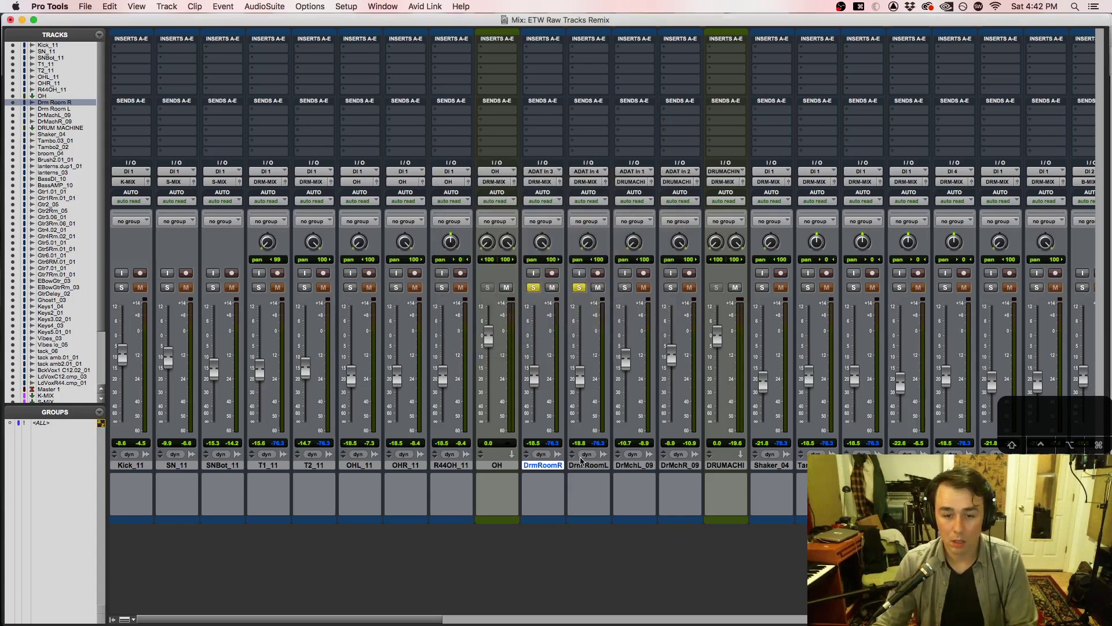
left_click_drag(581, 466, 539, 466)
Step: Create one new stereo Aux Input track named DRM ROOM directly after the Drm Room R track
left_click(586, 467)
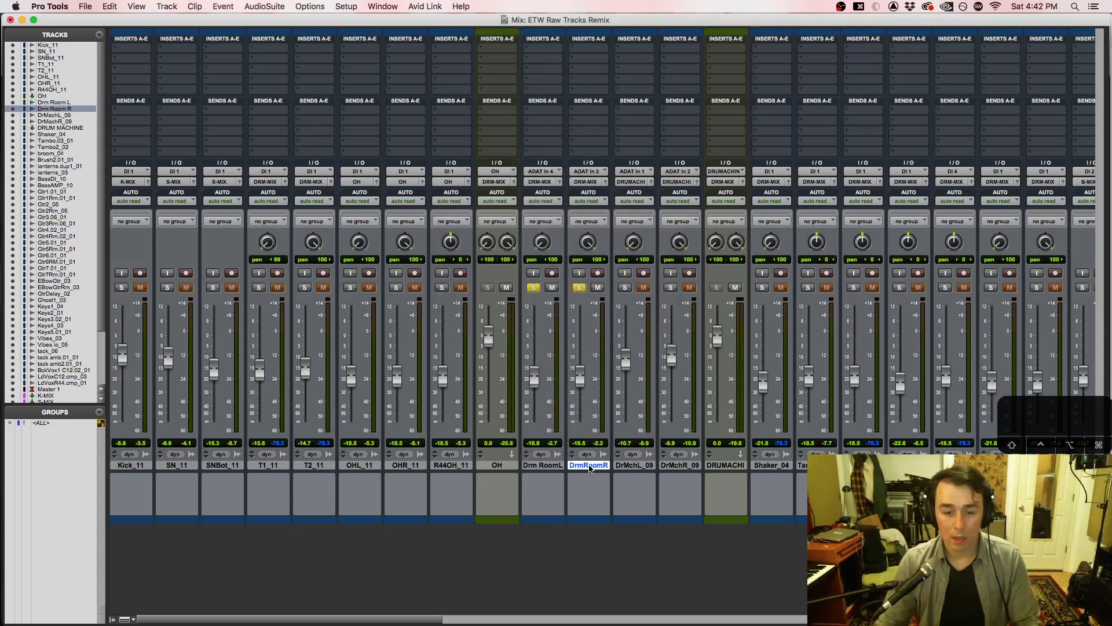
key("super+shift+n")
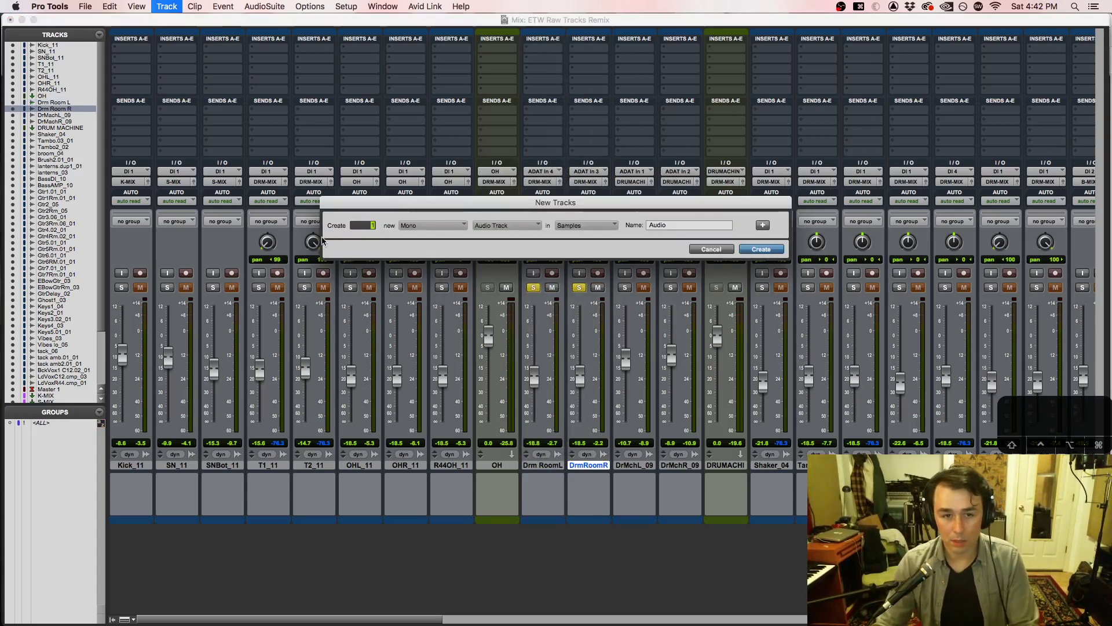
left_click(422, 239)
left_click(505, 226)
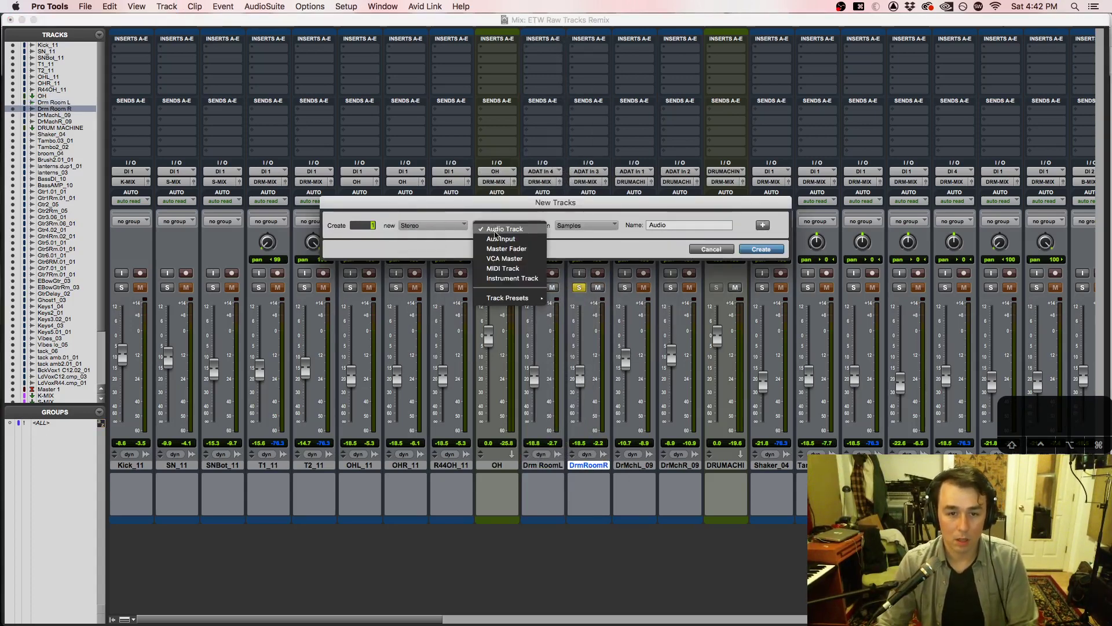
left_click(499, 241)
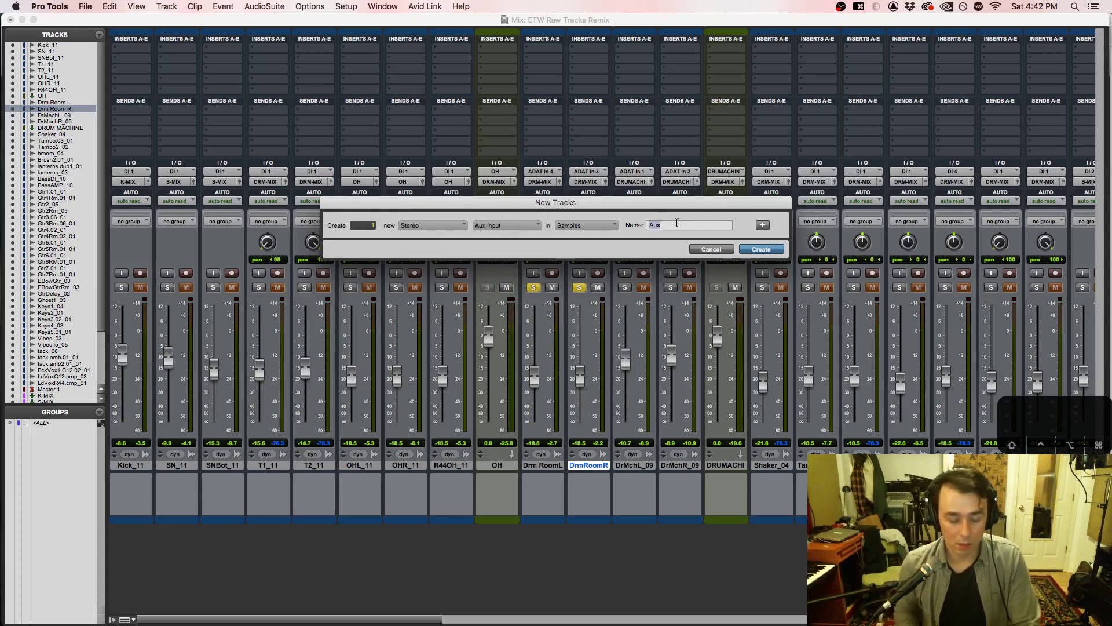
type("DR")
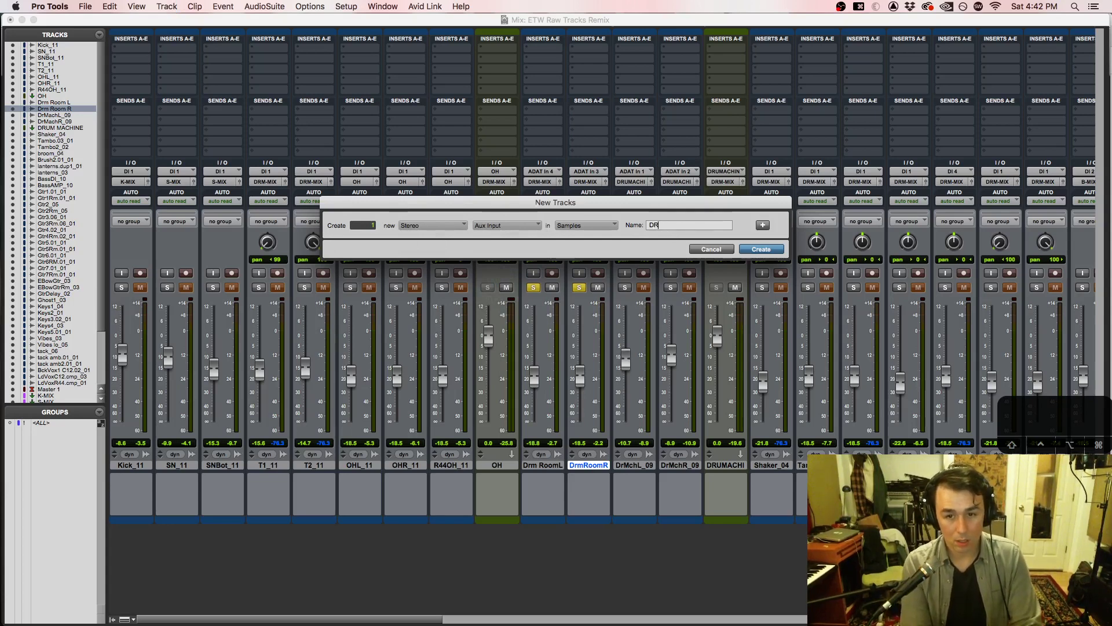
type("M ROO")
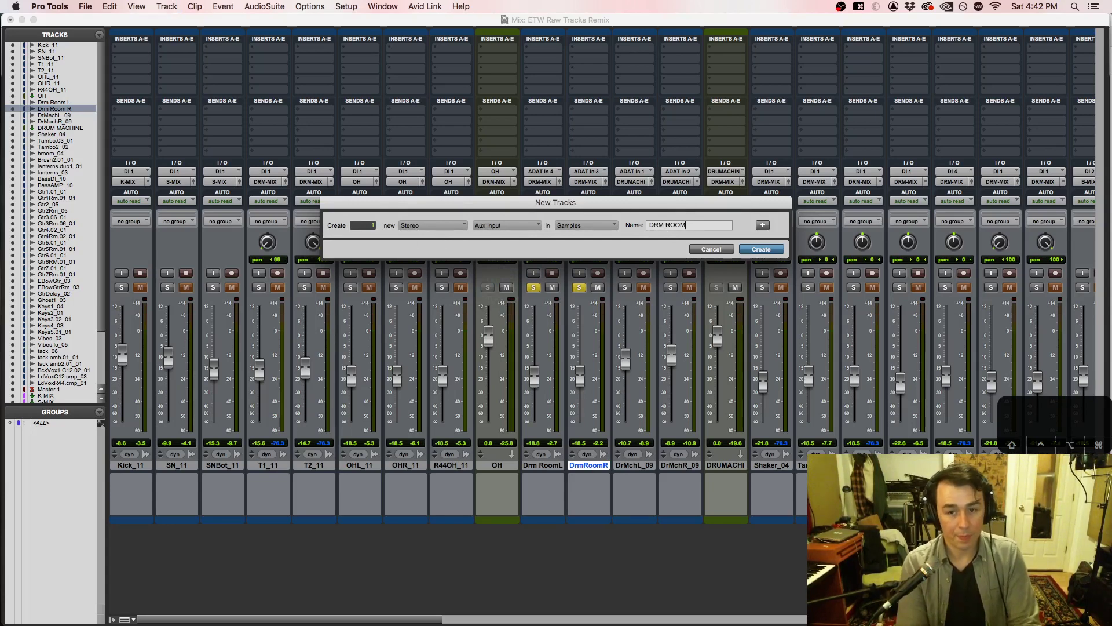
type("M")
key("Return")
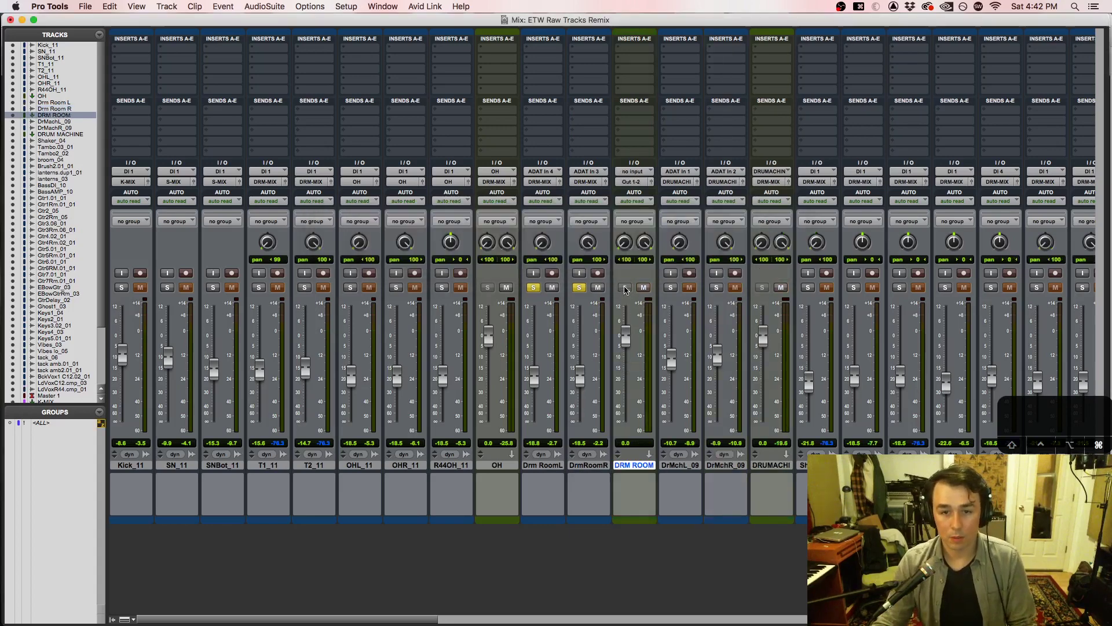
Step: Route the DRM ROOM aux track's output to the DRM-MIX (Stereo) bus
left_click(634, 181)
mouse_move(640, 191)
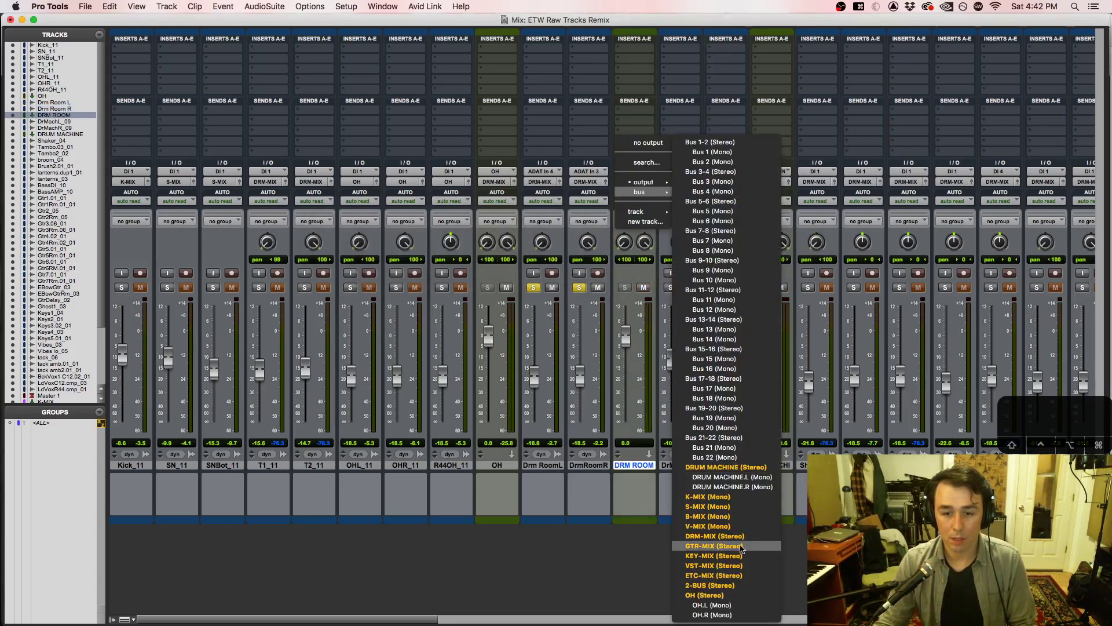
left_click(730, 536)
Step: Route the outputs of Drm Room L and Drm Room R to the DRM ROOM (Stereo) track
left_click(588, 465)
left_click(553, 466, "shift")
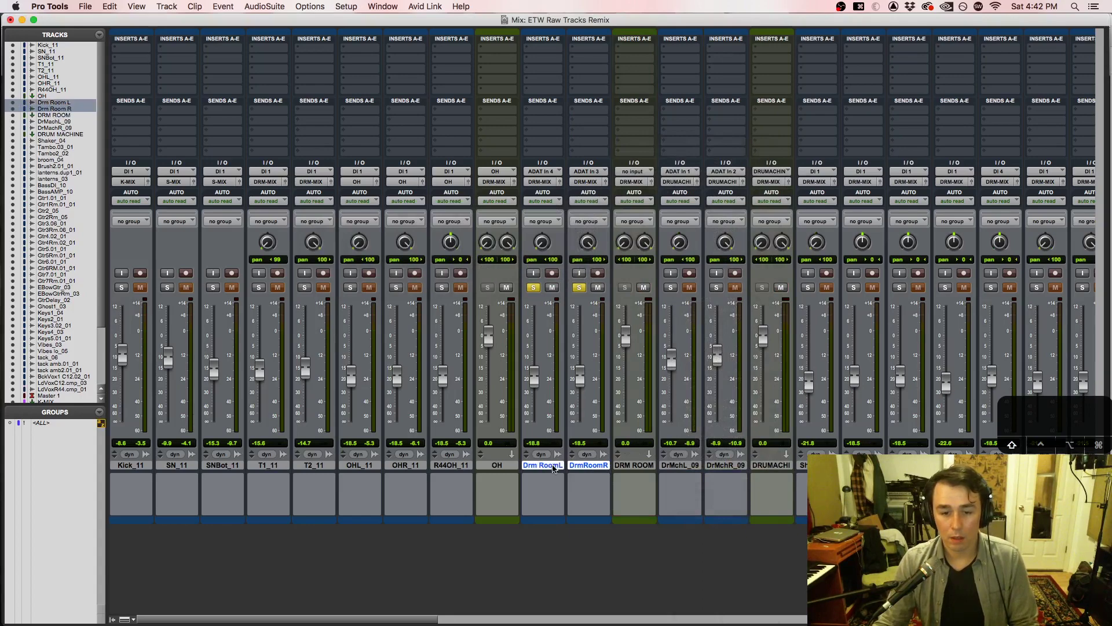
left_click(537, 181)
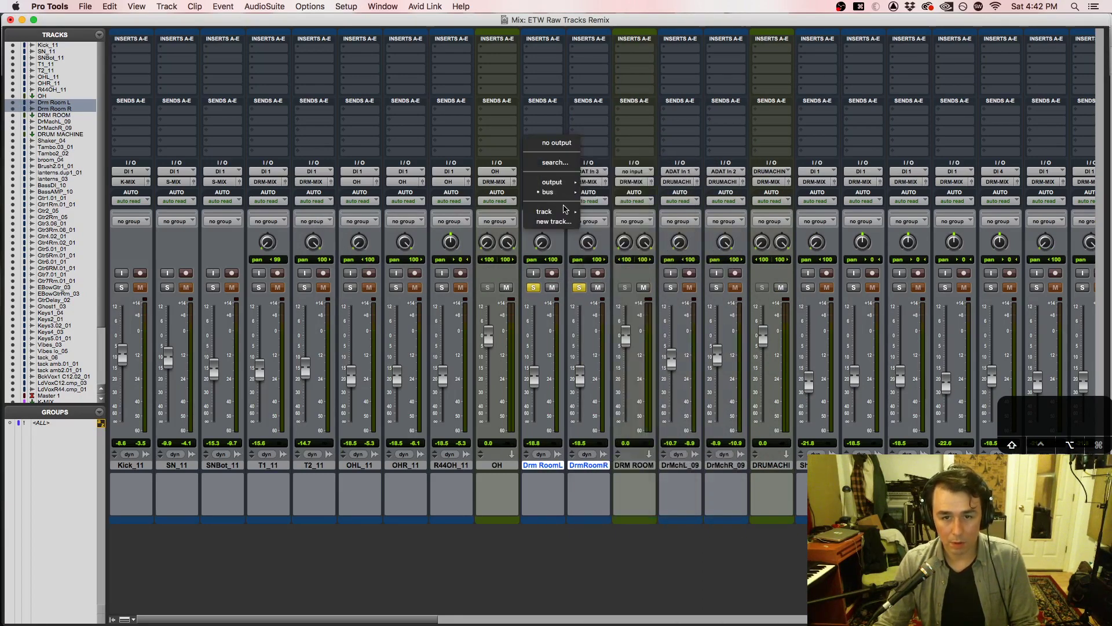
mouse_move(565, 211)
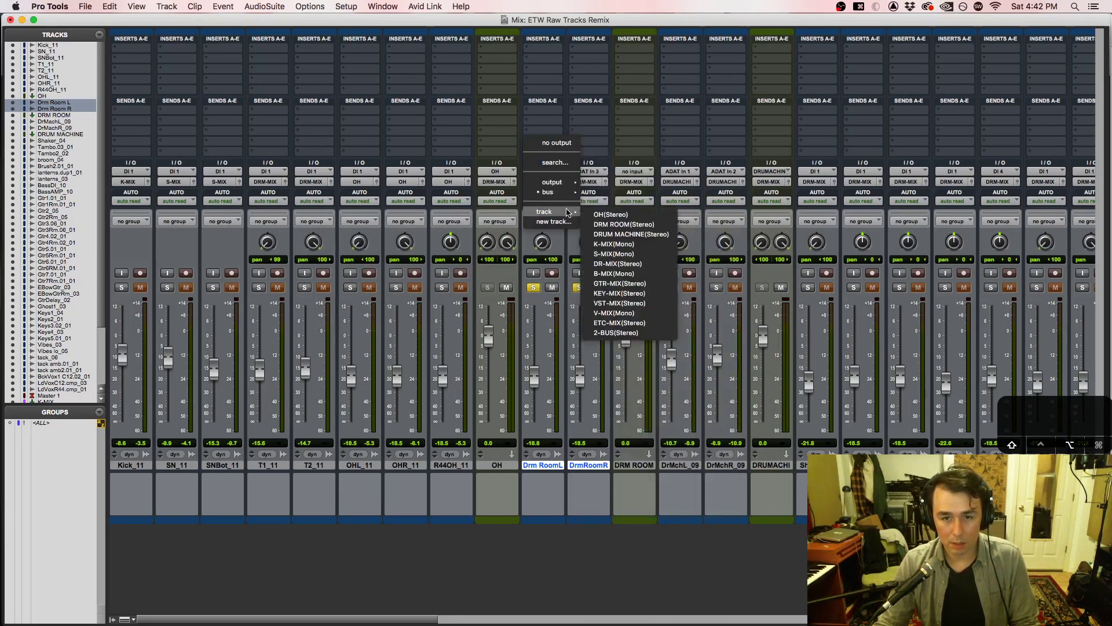
left_click(619, 225)
Step: Try the stereo Devil-Loc Deluxe plug-in on the DRM ROOM aux's first insert during playback, and remove it again
key("space")
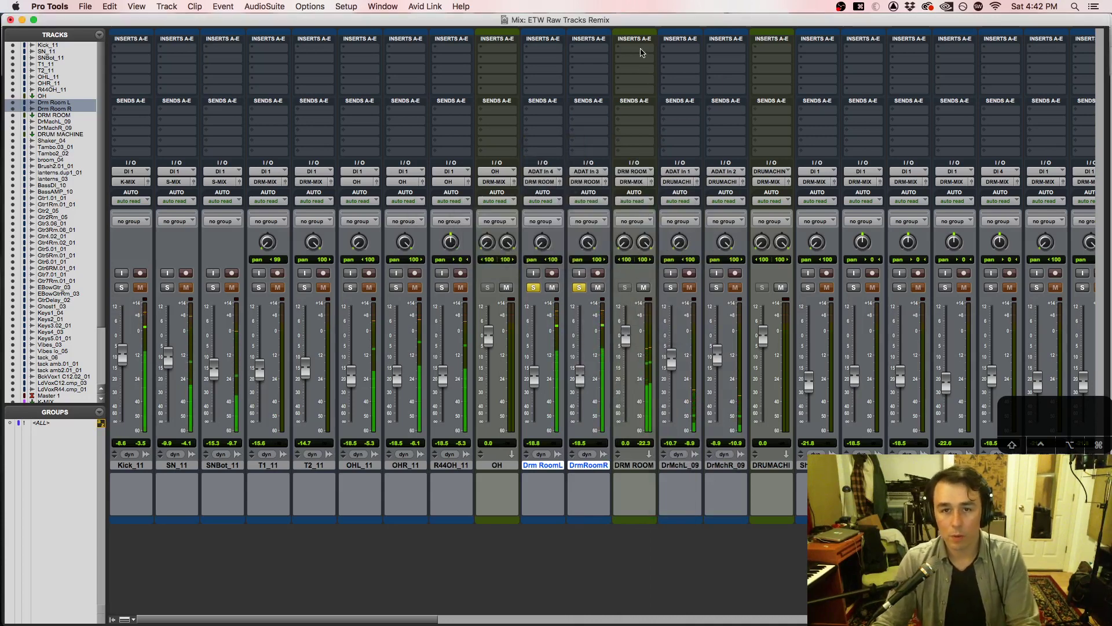
left_click(639, 49)
mouse_move(672, 48)
mouse_move(753, 25)
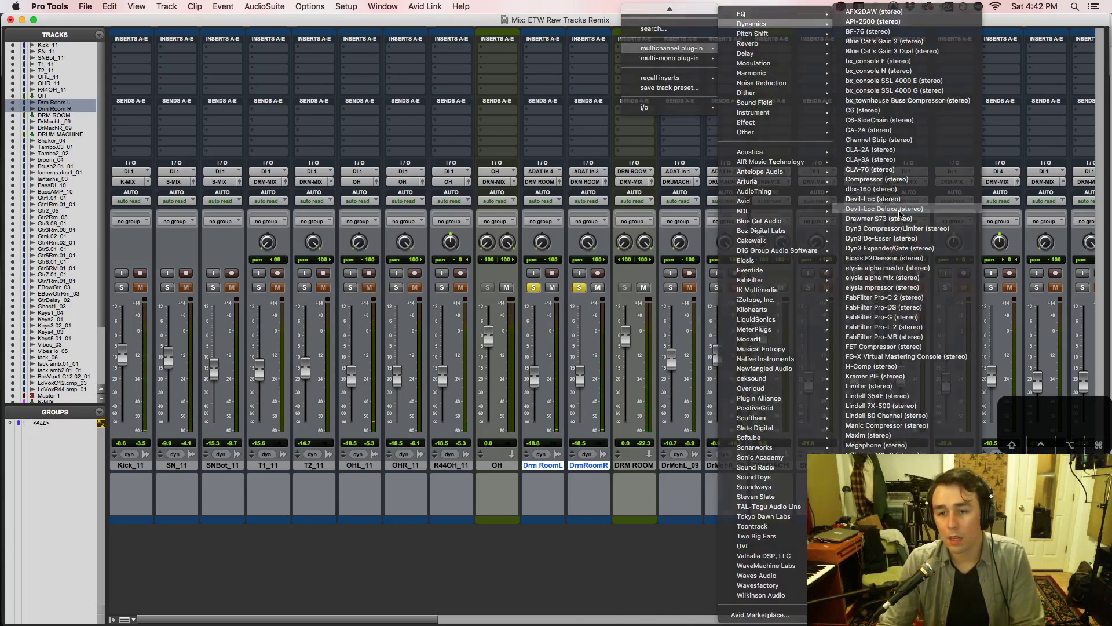
left_click(901, 200)
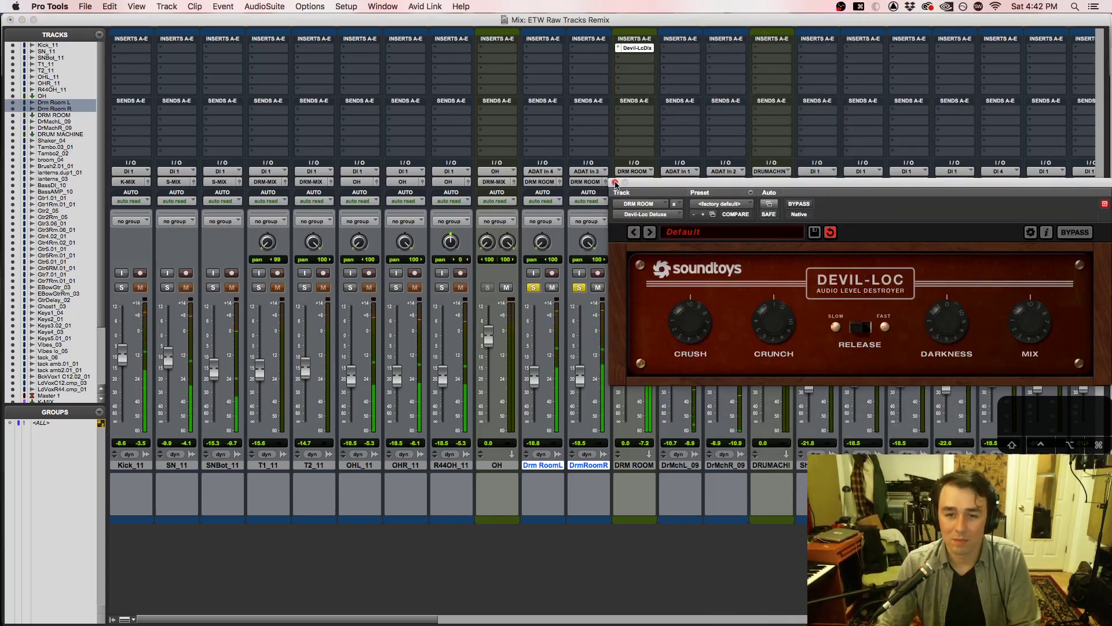
left_click(615, 185)
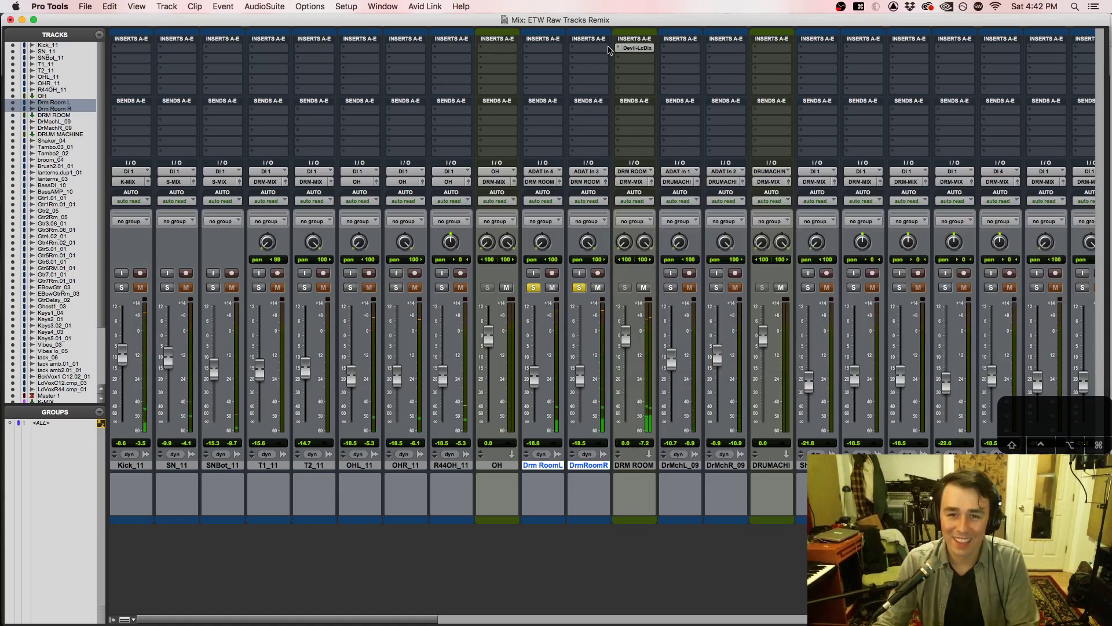
left_click(620, 47)
left_click(655, 9)
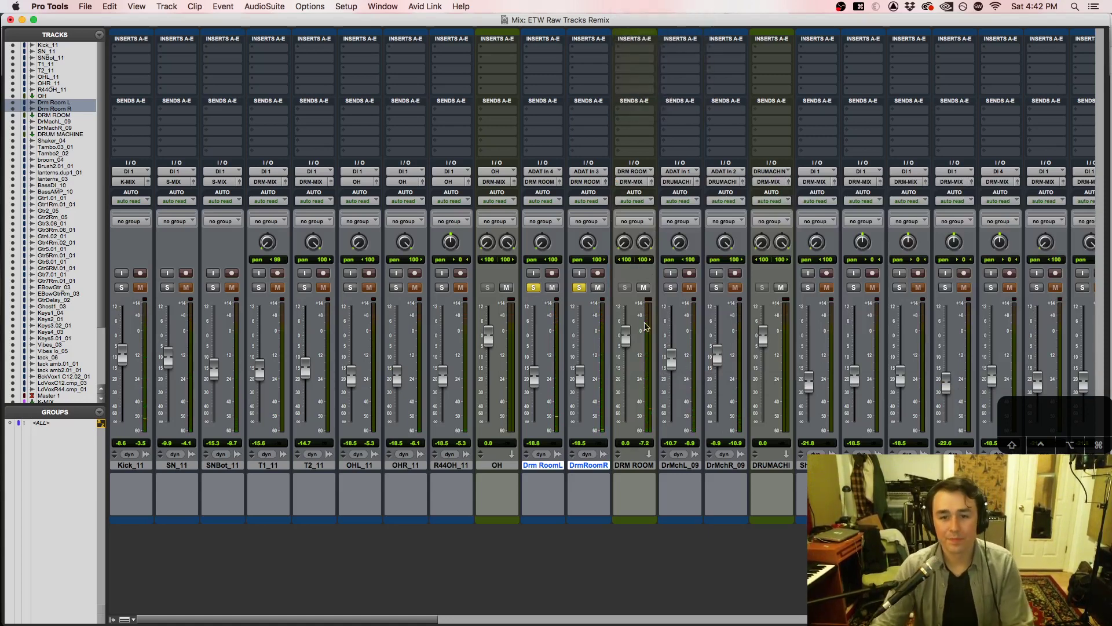
Step: Unsolo both drum room tracks, and switch to the Edit window with Shaker_04 selected
left_click(578, 288)
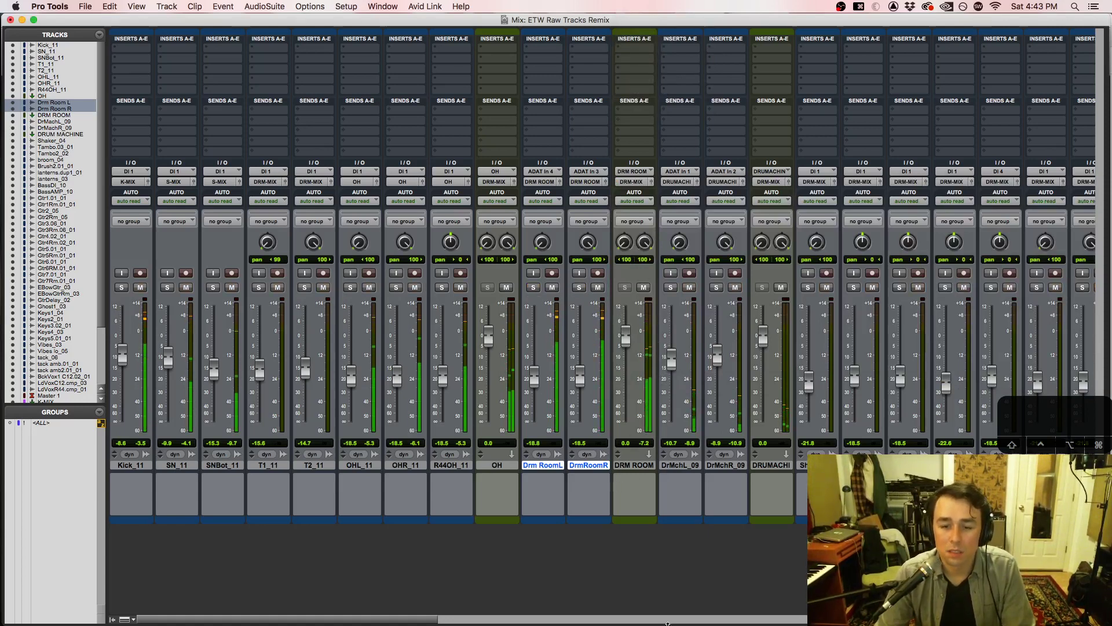
left_click_drag(393, 622, 515, 624)
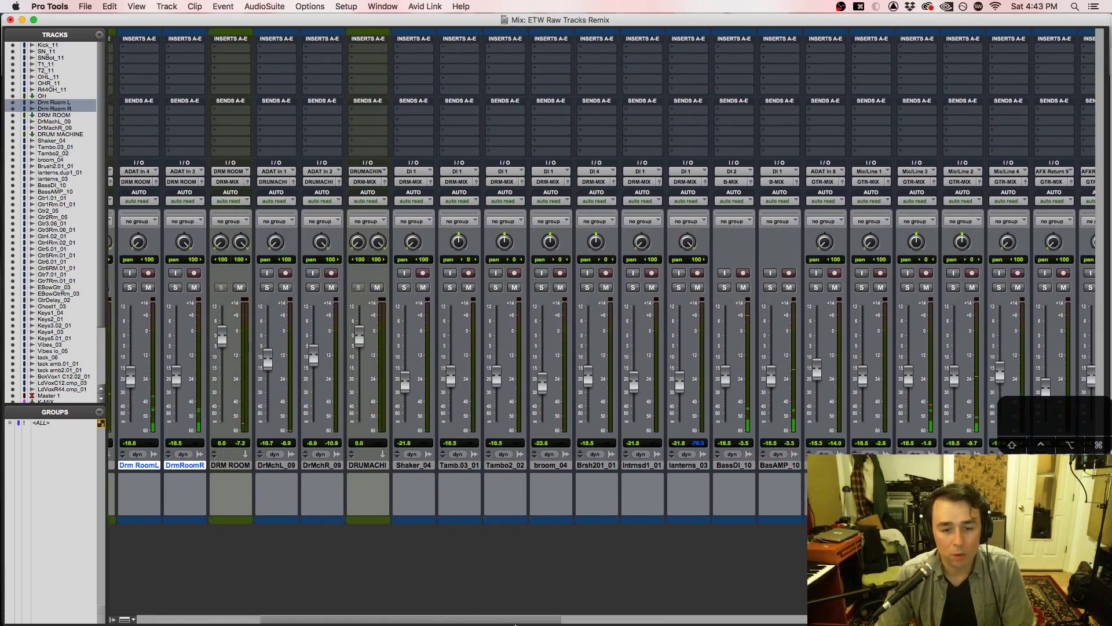
left_click(419, 470)
key("super+equal")
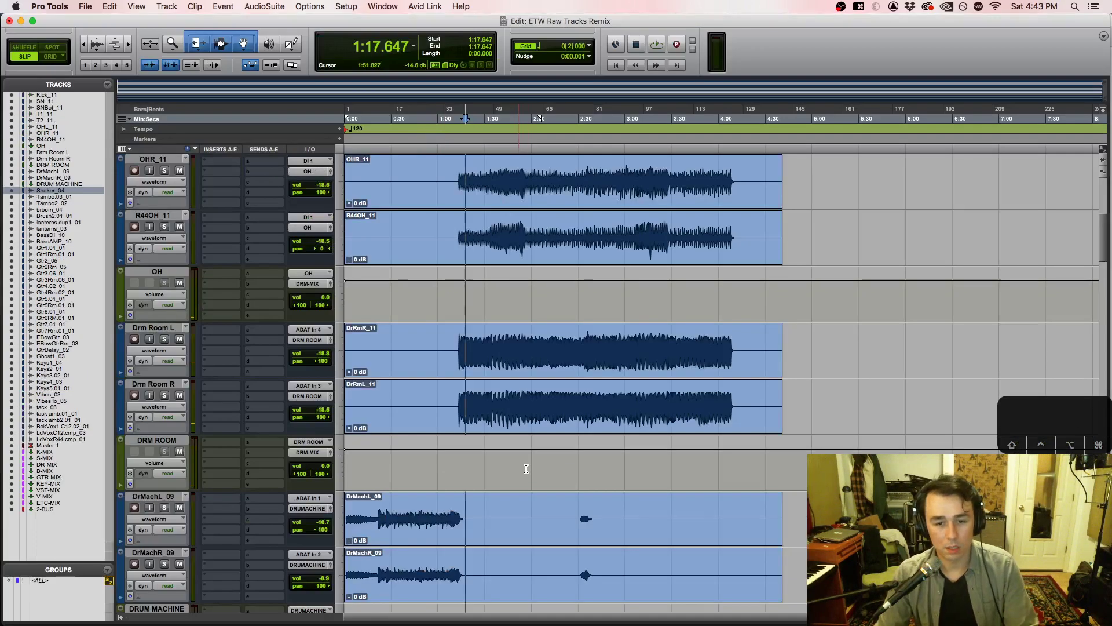
Step: Play from the start of the first Tambo.03_01 section, and briefly solo Tambo.03_01 and Shaker_04 in turn
scroll(526, 459, "down", 7)
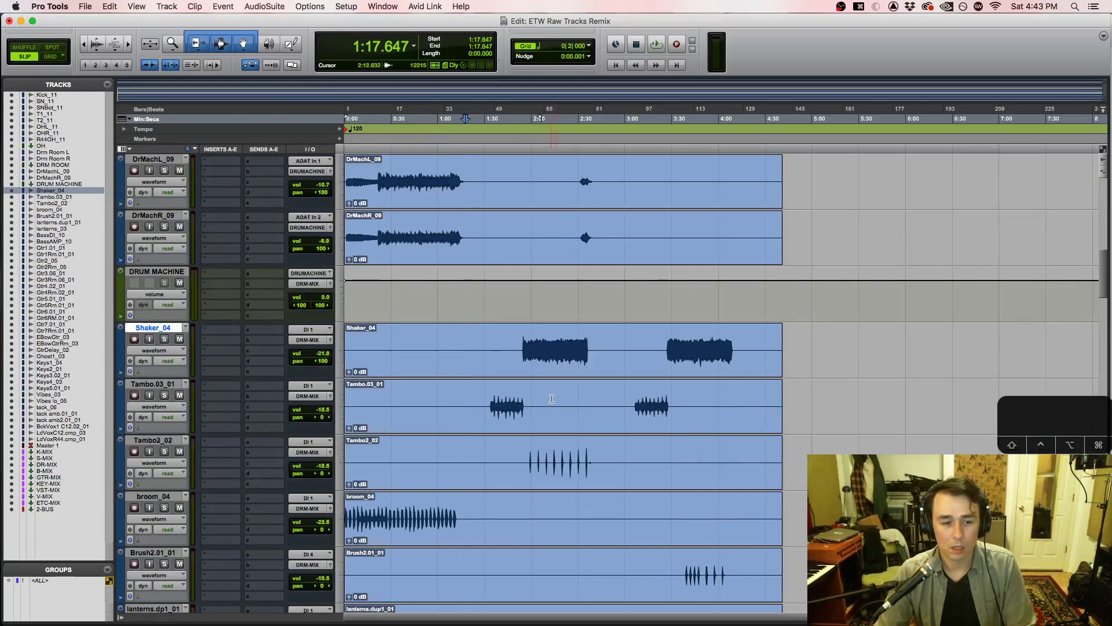
left_click(496, 400)
key("space")
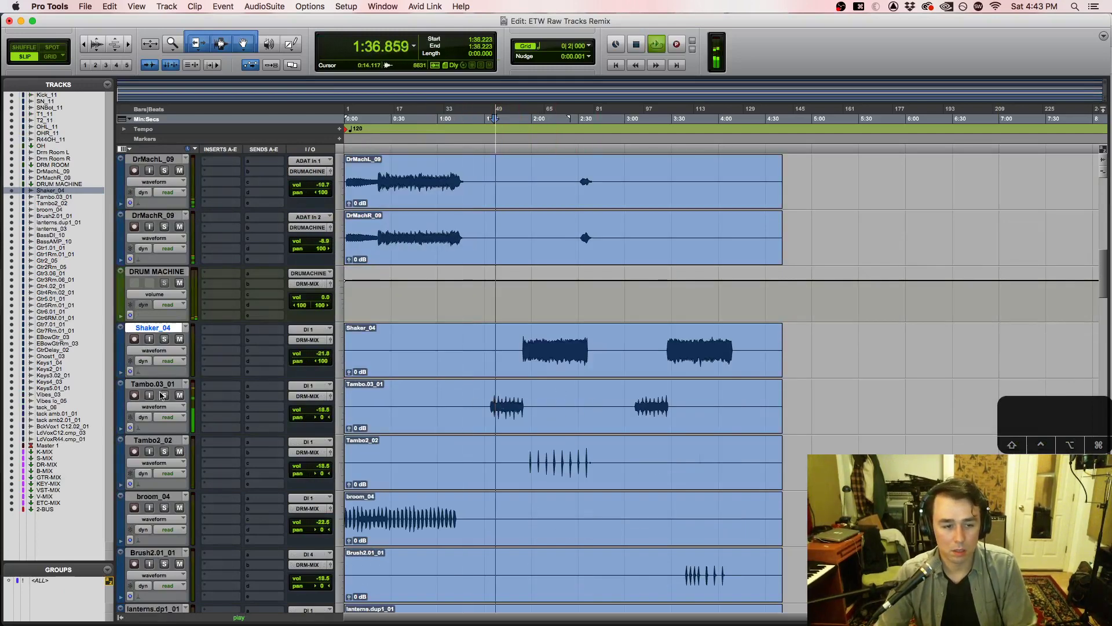
left_click(164, 396)
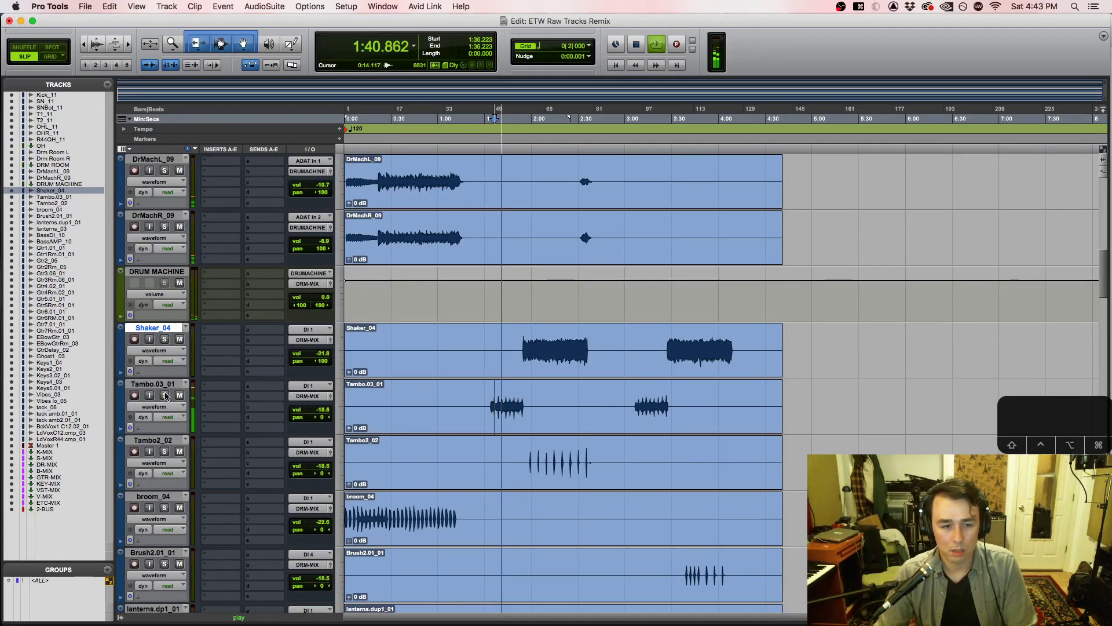
left_click(165, 396)
left_click(165, 340)
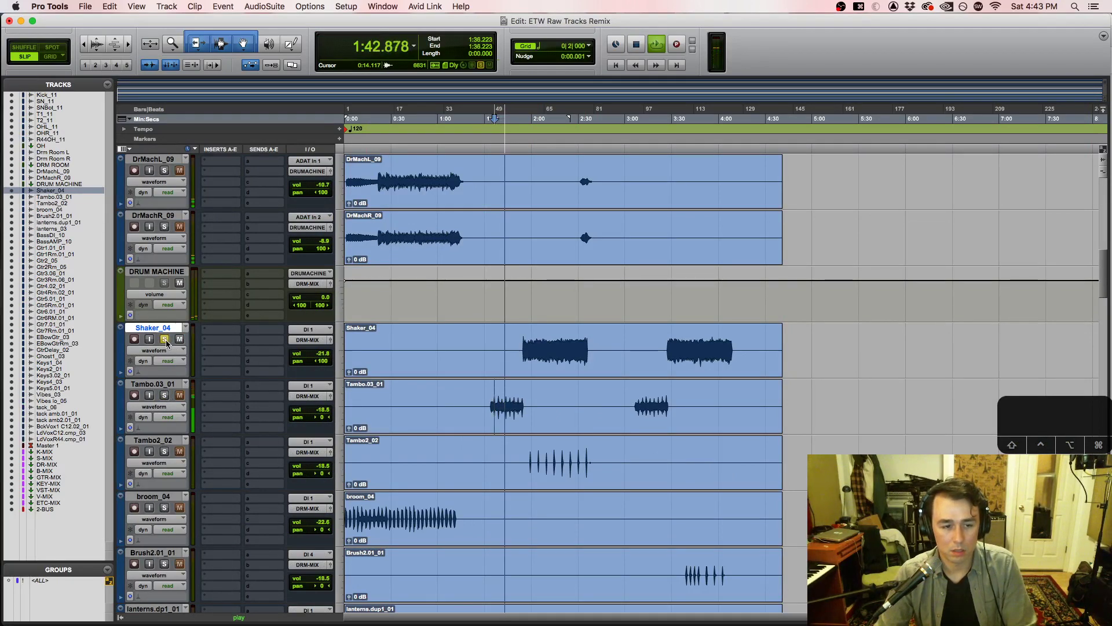
left_click(165, 339)
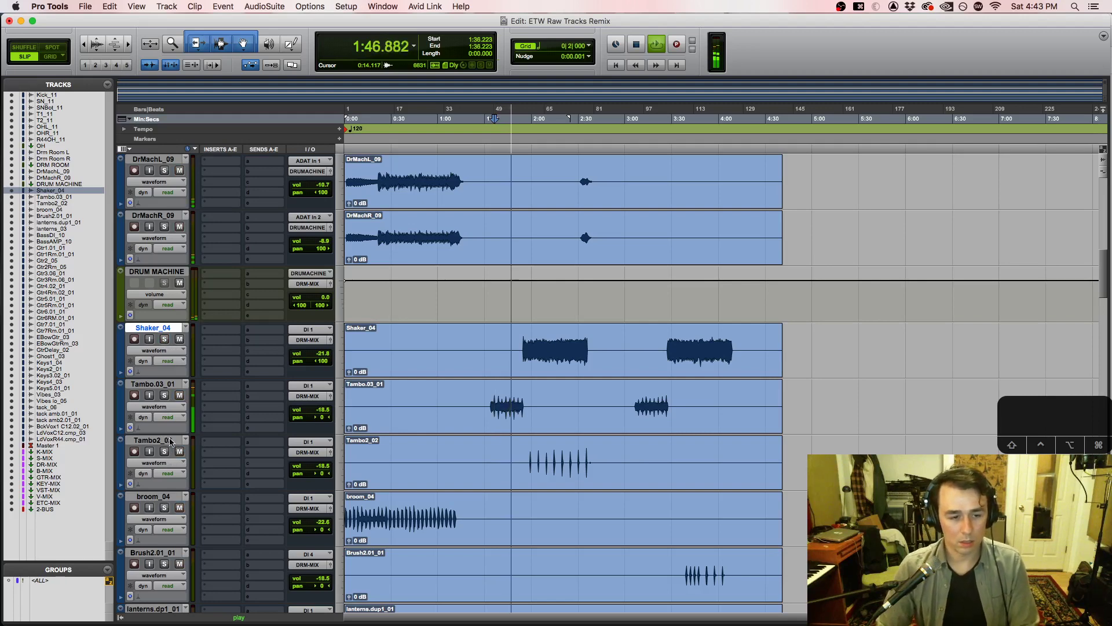
Step: Move the Brush2.01_01 track above broom_04, directly after Tambo2_02, and stop playback
scroll(166, 443, "down", 2)
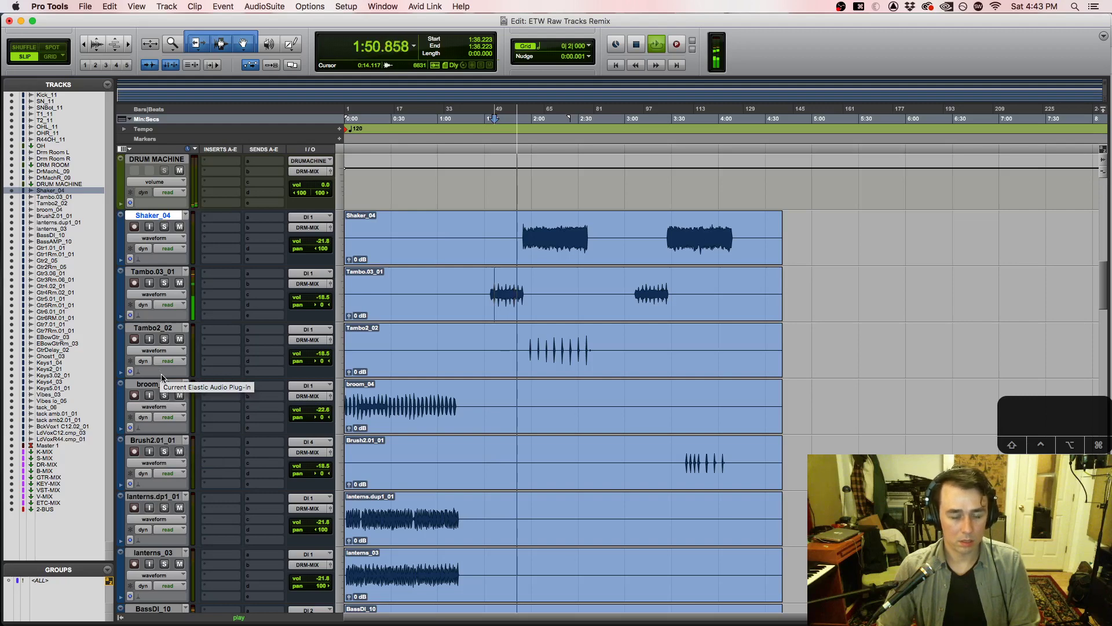
left_click_drag(152, 440, 150, 391)
key("space")
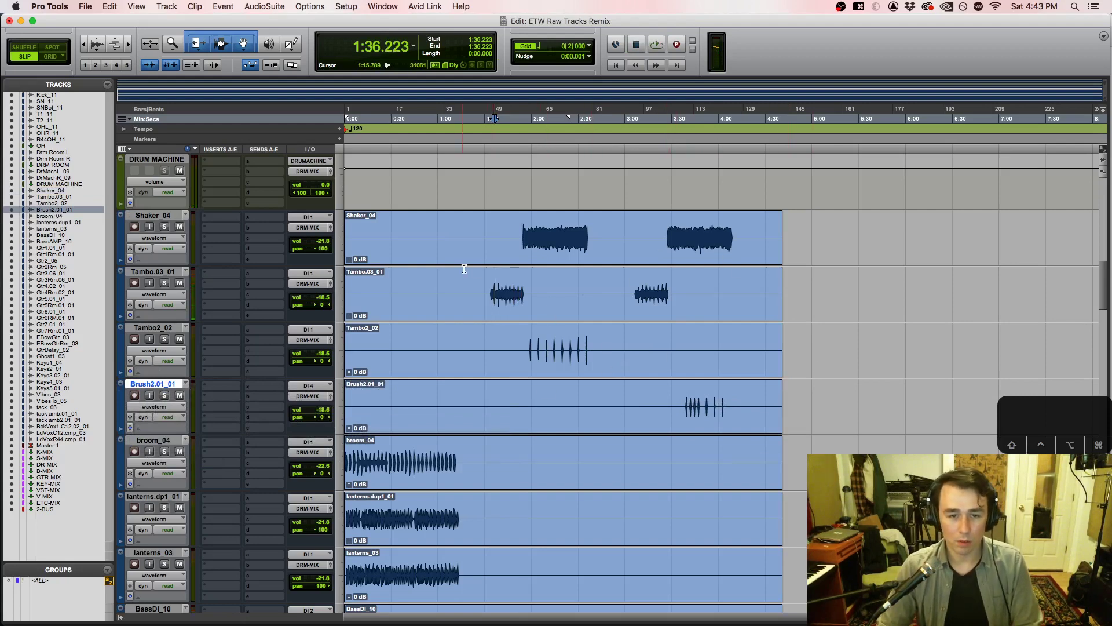
Step: Select Shaker_04 through Brush2.01_01, and create two new stereo Aux Input tracks named PERC after them
left_click(152, 216, "shift")
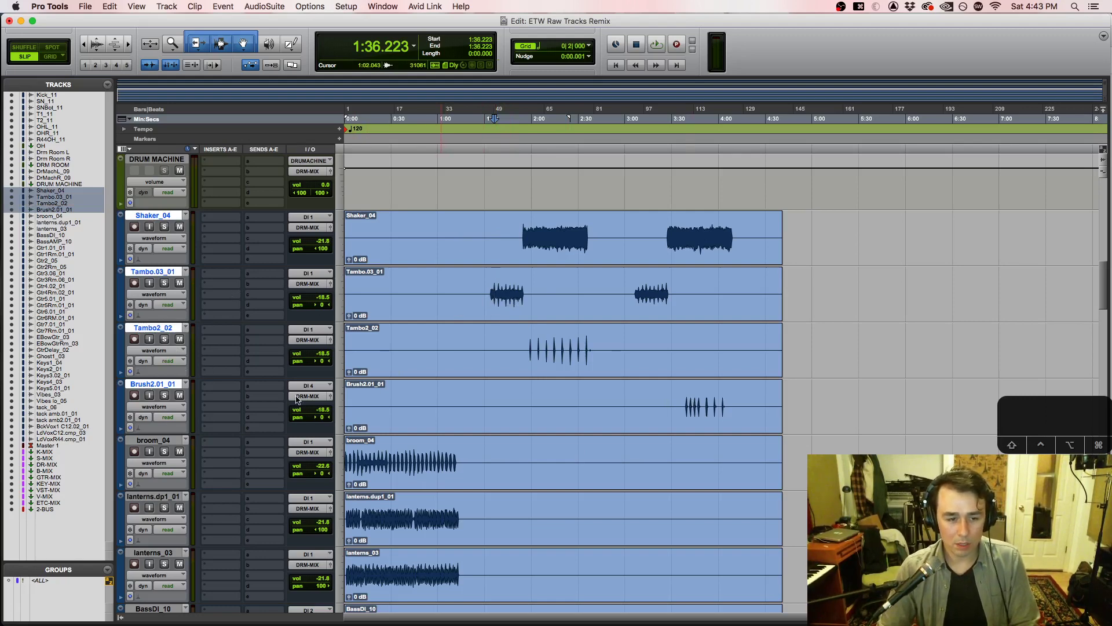
scroll(608, 311, "down", 3)
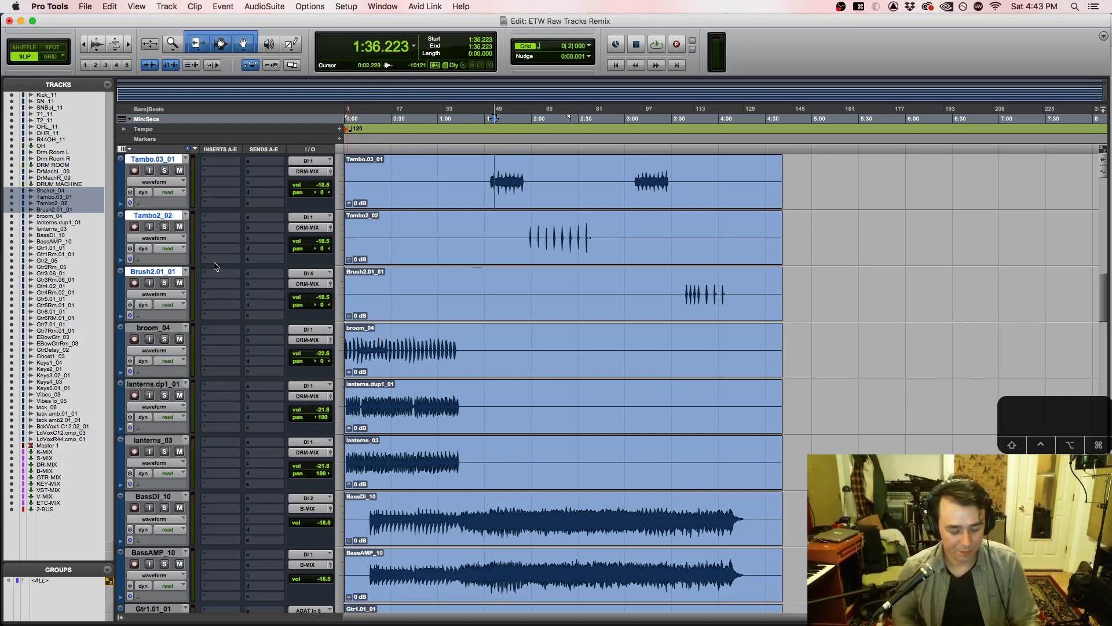
key("shift+super+n")
left_click(421, 227)
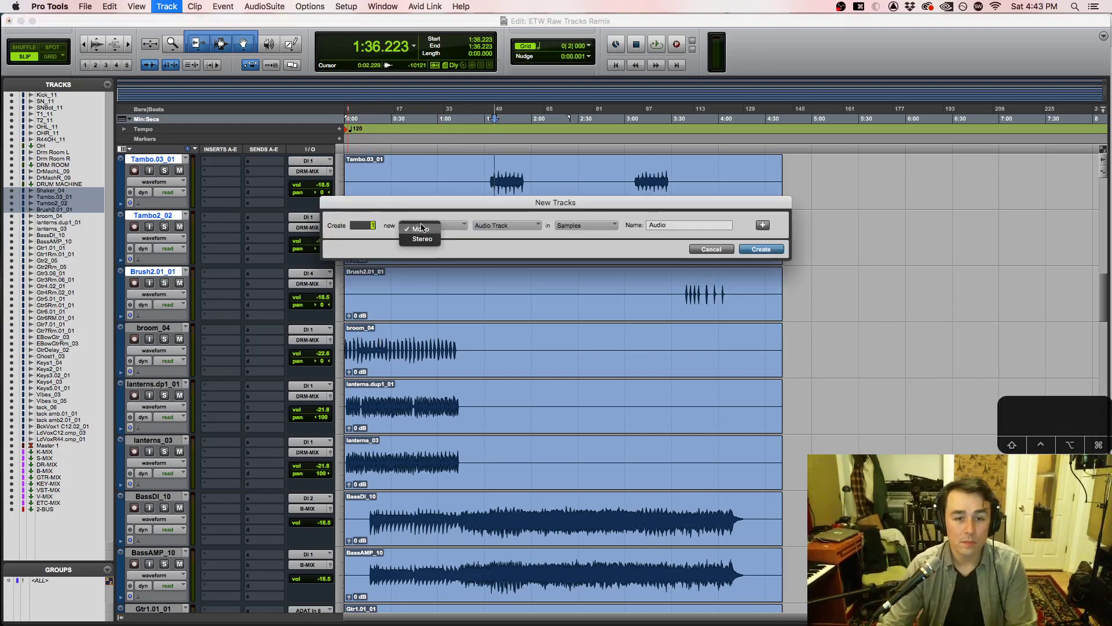
left_click(422, 238)
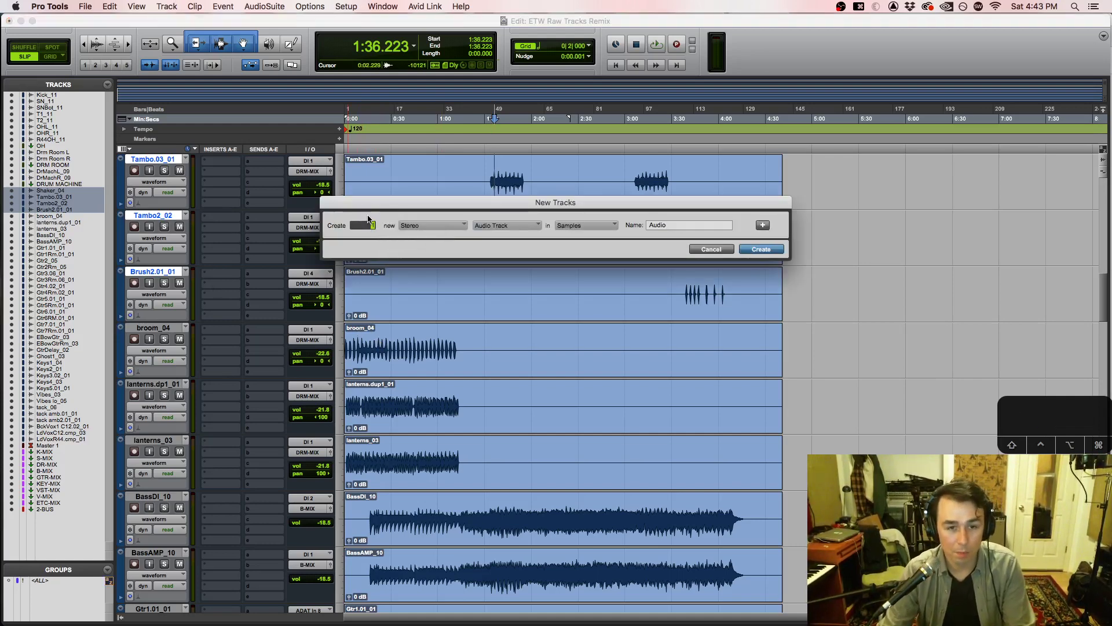
type("2")
left_click(501, 226)
left_click(498, 238)
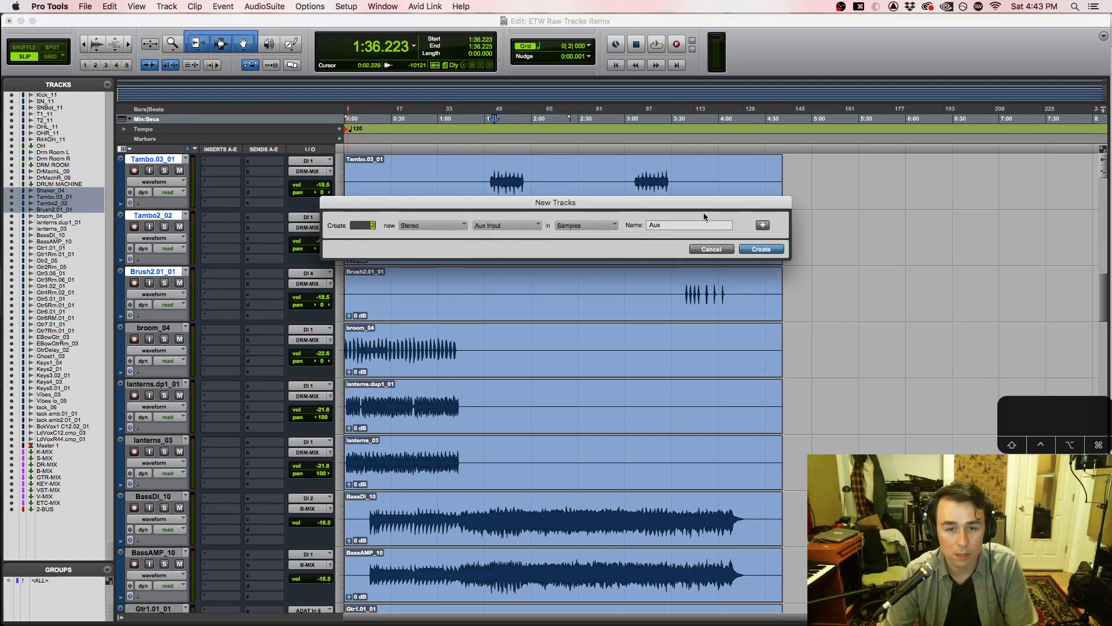
left_click(672, 226)
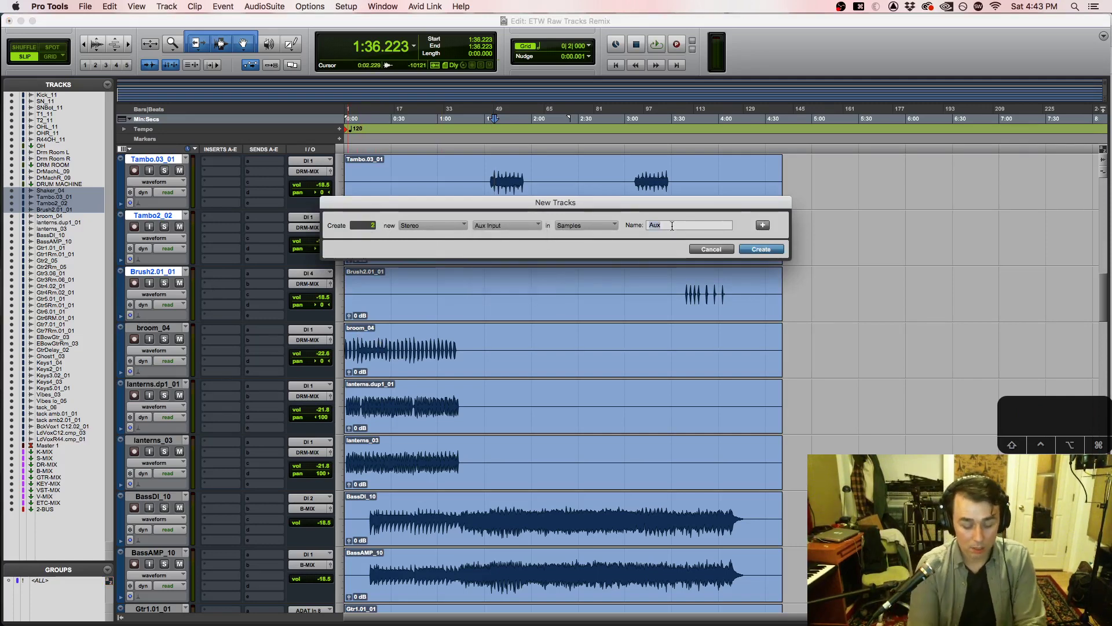
type("PE")
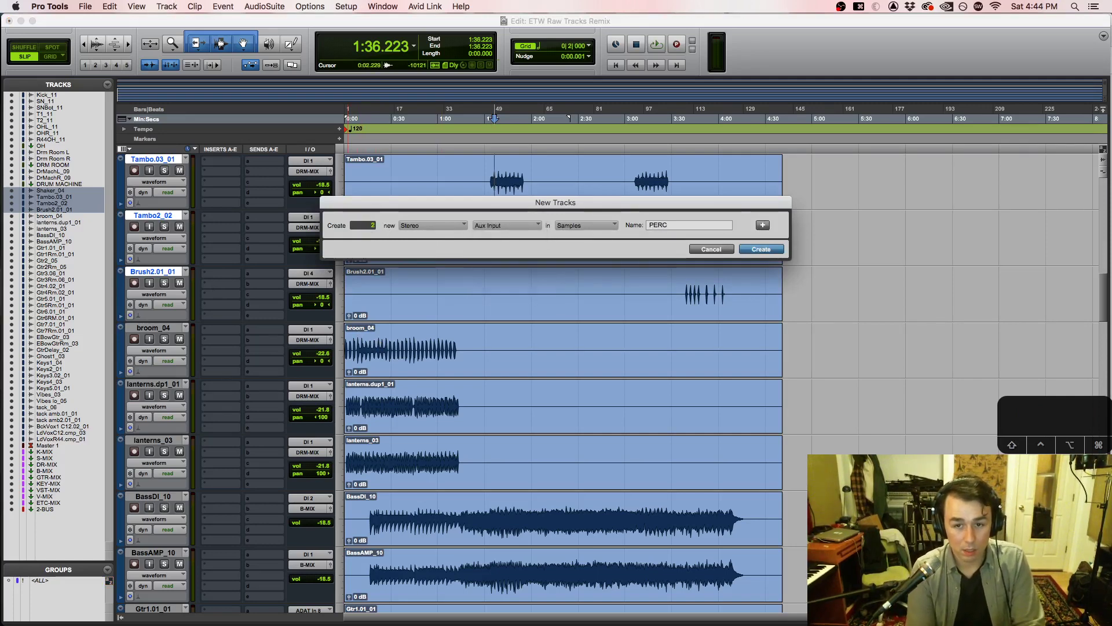
type("RC")
key("Return")
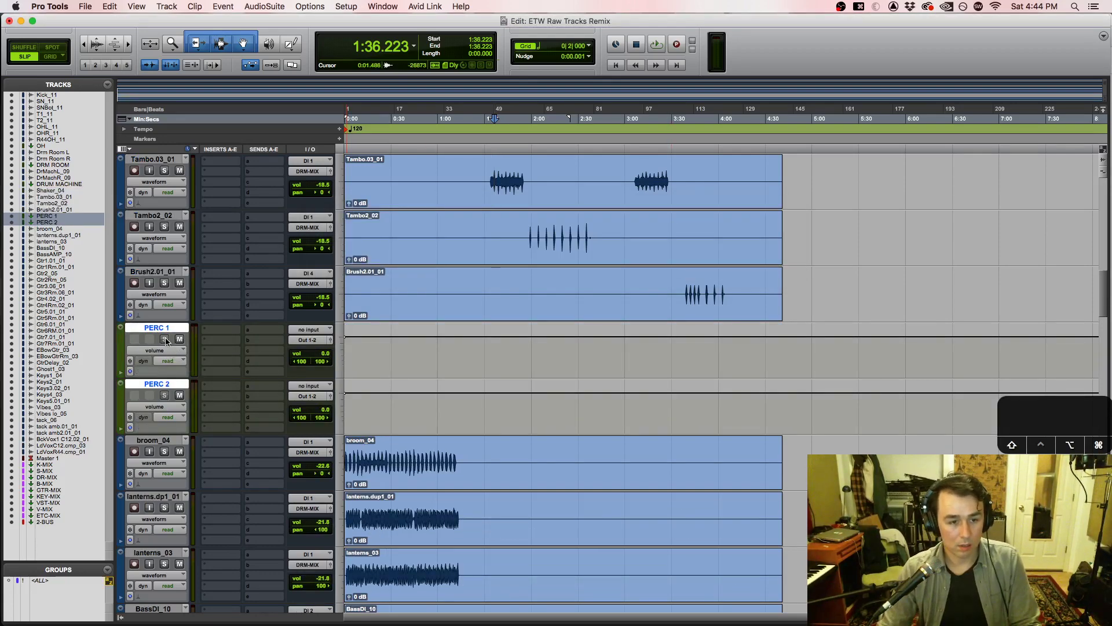
Step: In the Mix window, route the outputs of both new PERC aux tracks to the DRM-MIX (Stereo) bus
key("super+equal")
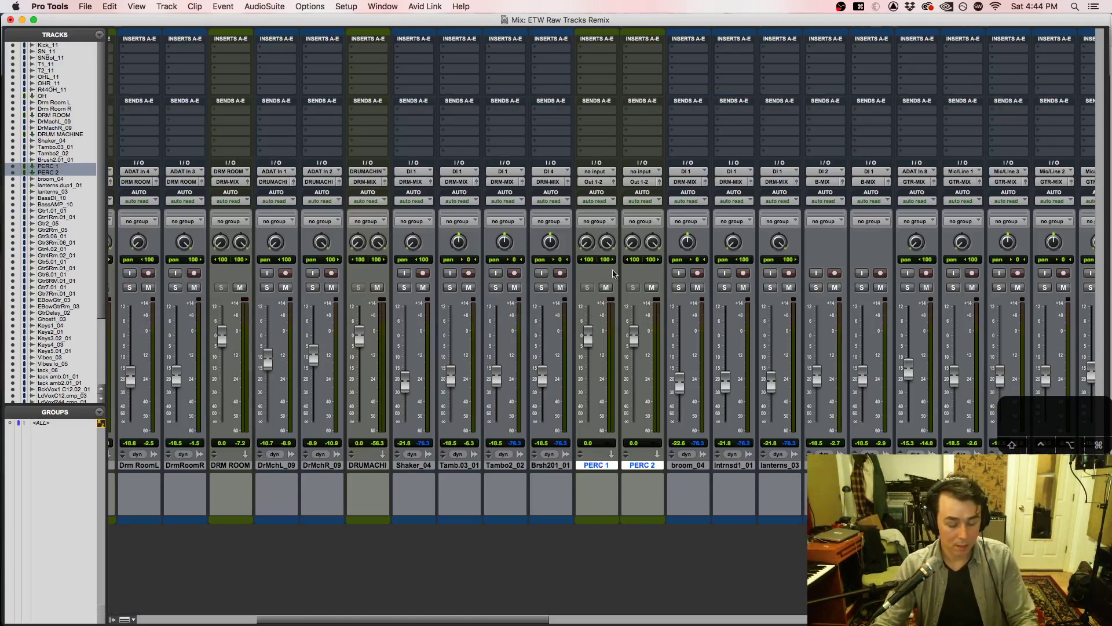
left_click(588, 183)
mouse_move(602, 192)
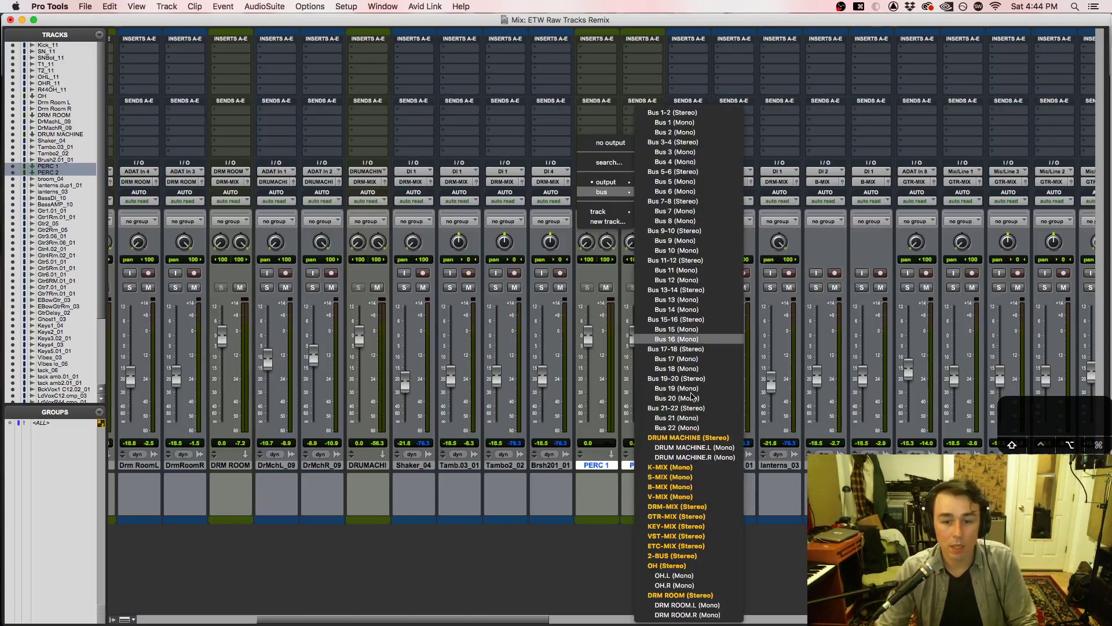
left_click(677, 508)
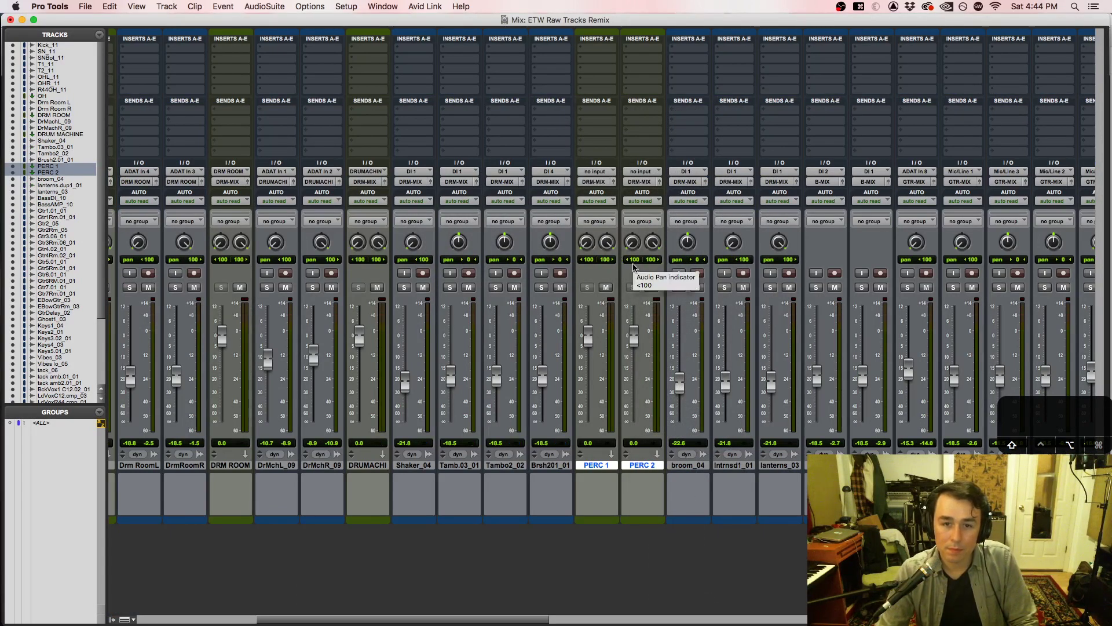
Step: Move the PERC 2 aux directly after lanterns_03 and rename it INTRO PERC
left_click(679, 466)
left_click_drag(642, 465, 802, 474)
double_click(780, 468)
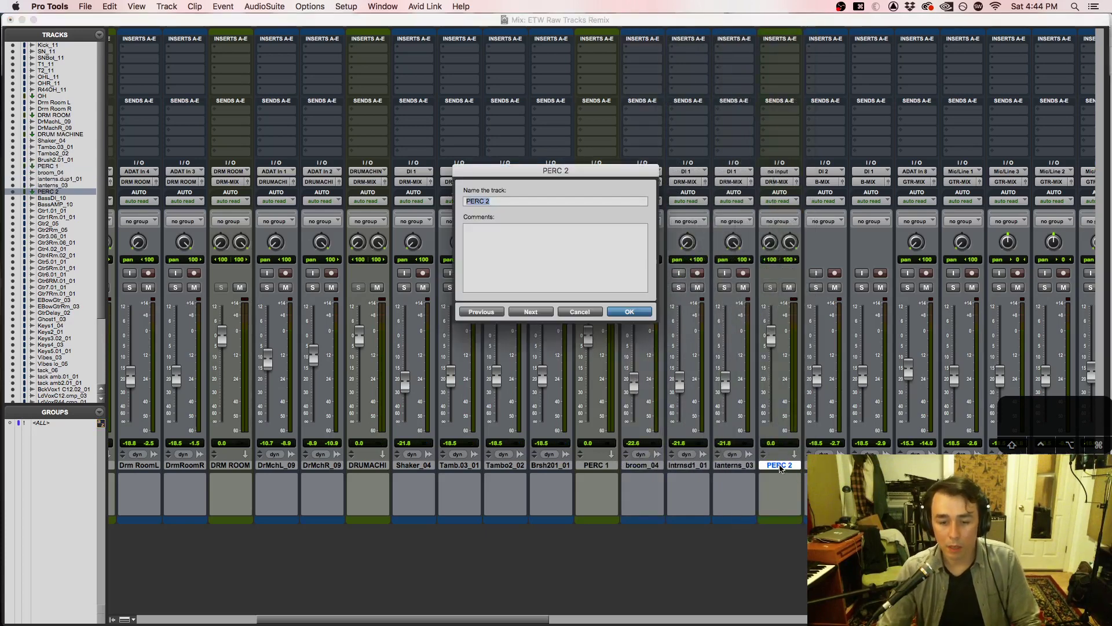
type("INTR")
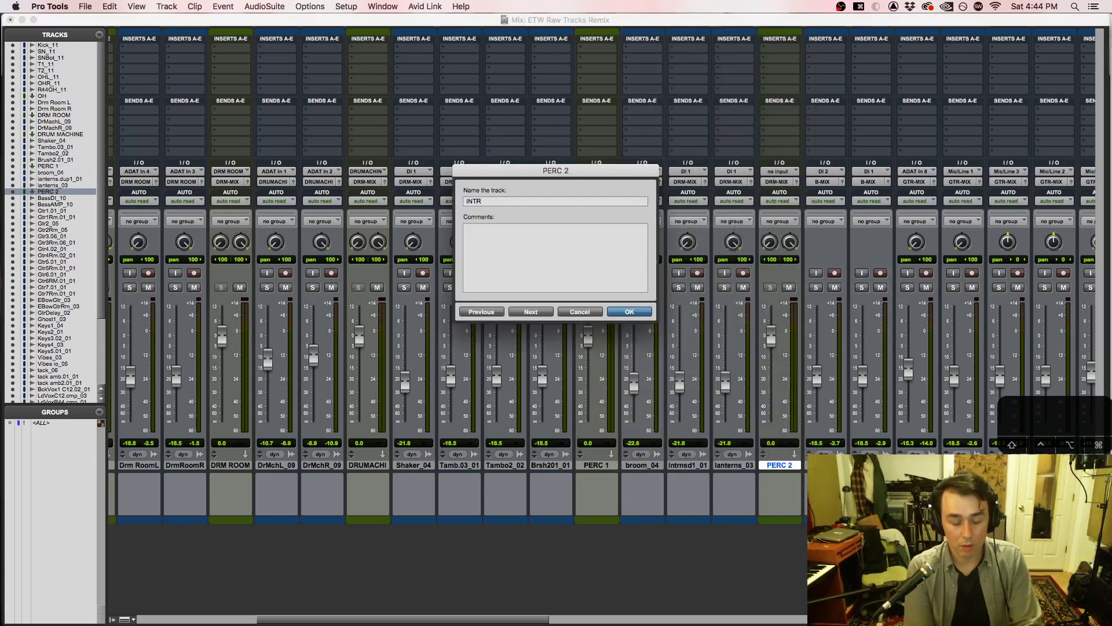
type("O PERC")
key("Return")
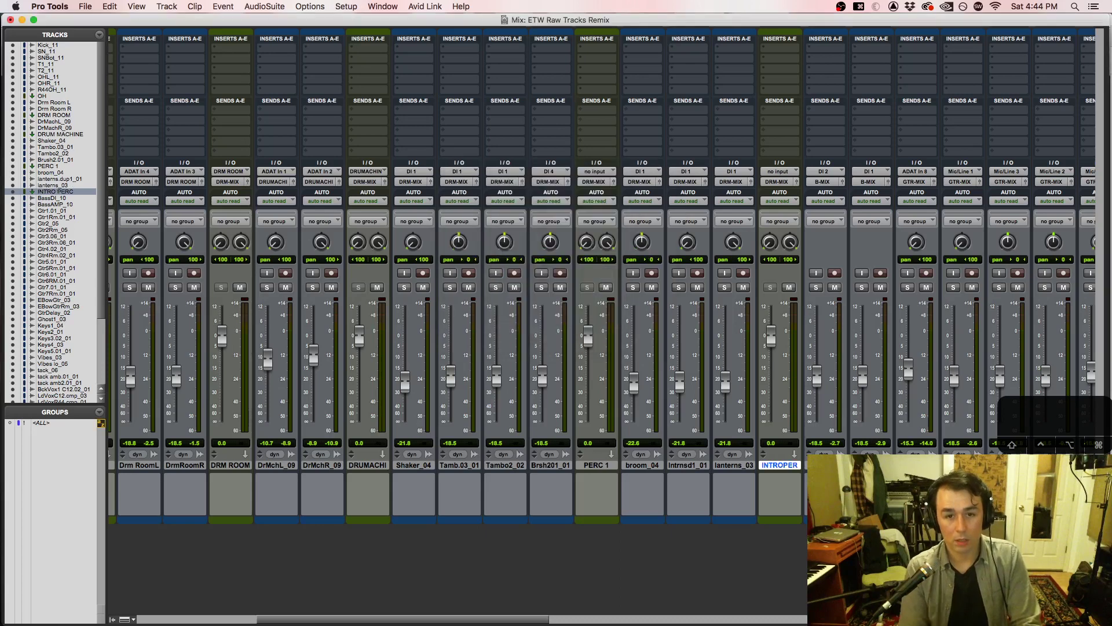
Step: Rename the PERC 1 aux track to PERC
left_click(605, 466)
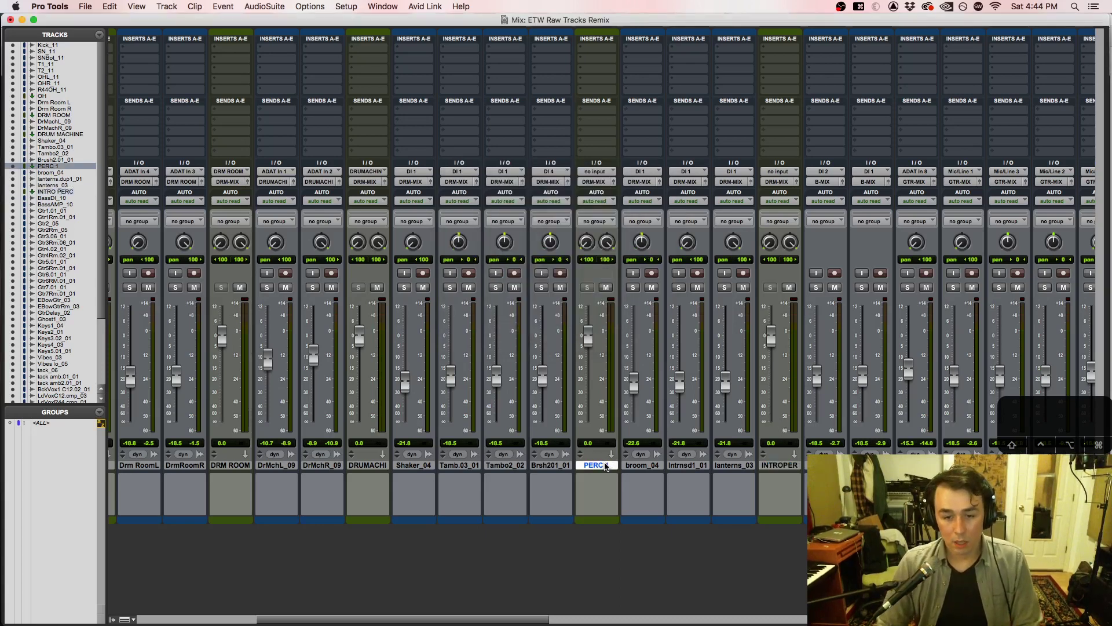
double_click(605, 466)
left_click(521, 199)
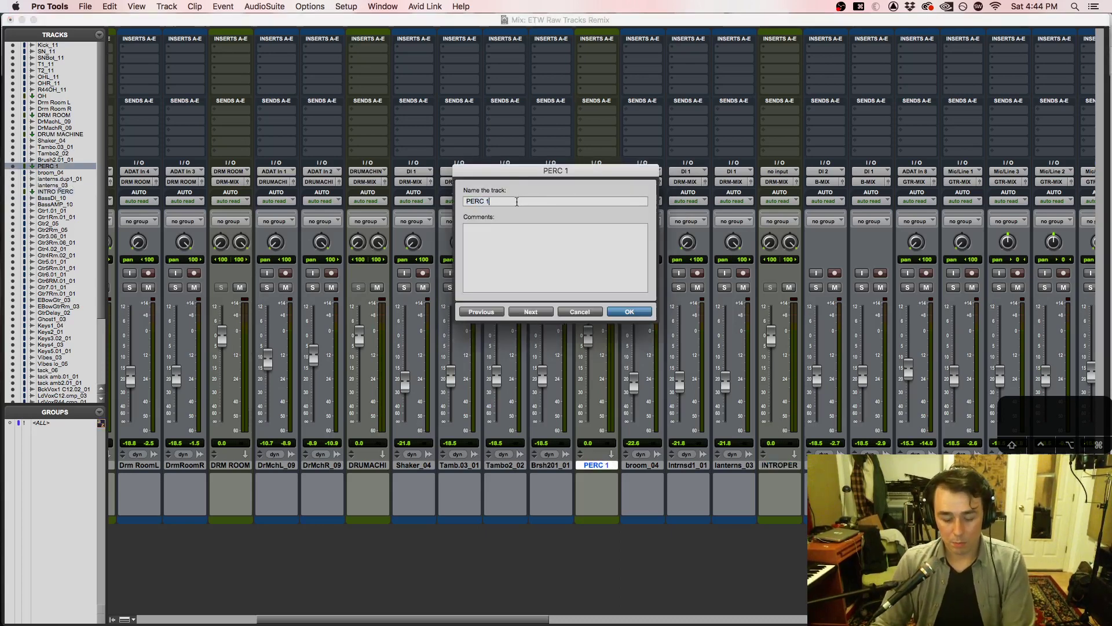
left_click(628, 312)
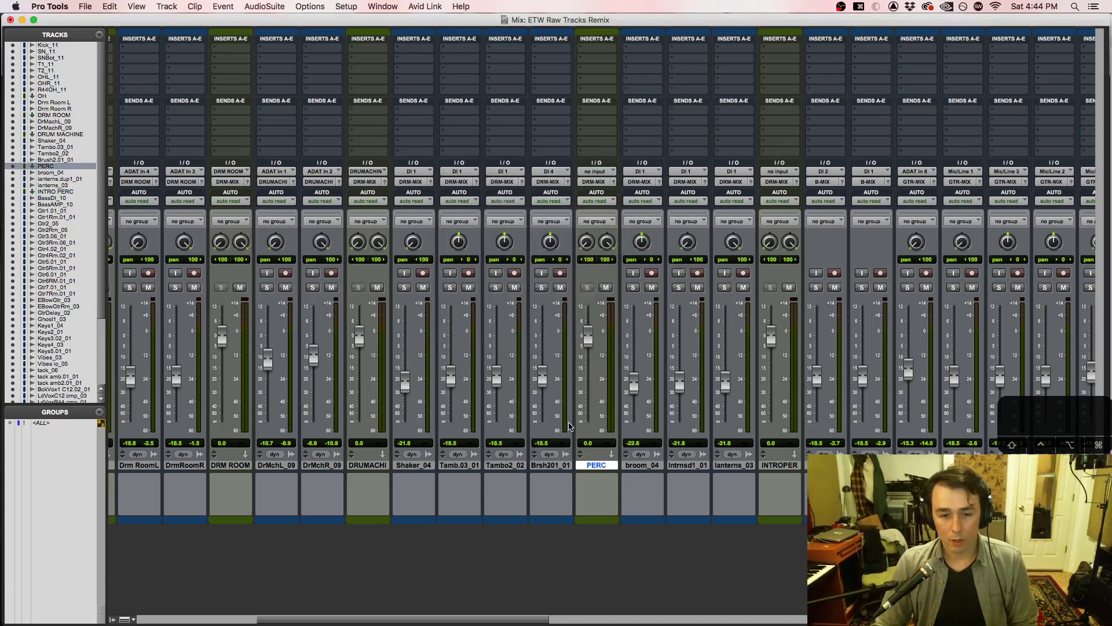
Step: Route the outputs of Shaker_04, Tambo.03_01, Tambo2_02 and Brush2.01_01 to the PERC (Stereo) aux track
left_click(556, 467)
left_click(412, 467, "shift")
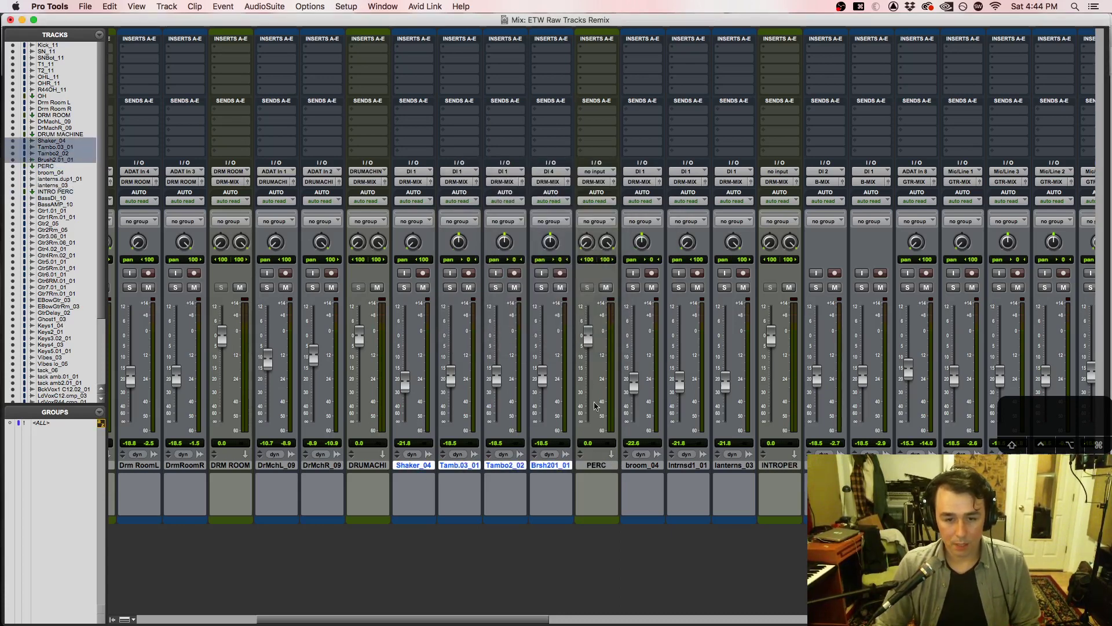
left_click(403, 184)
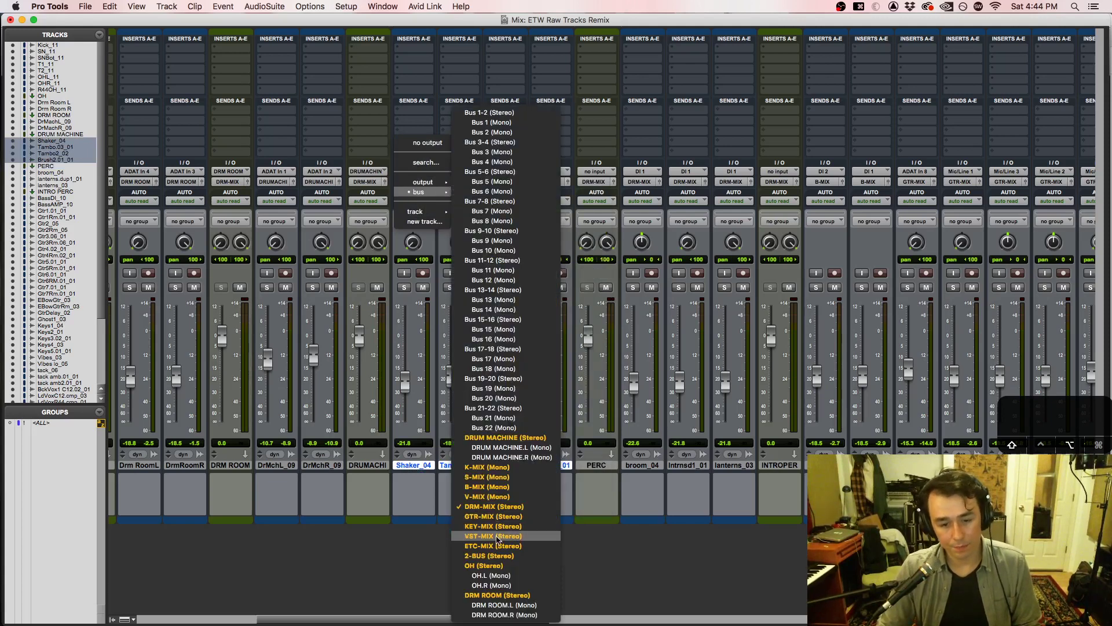
mouse_move(428, 211)
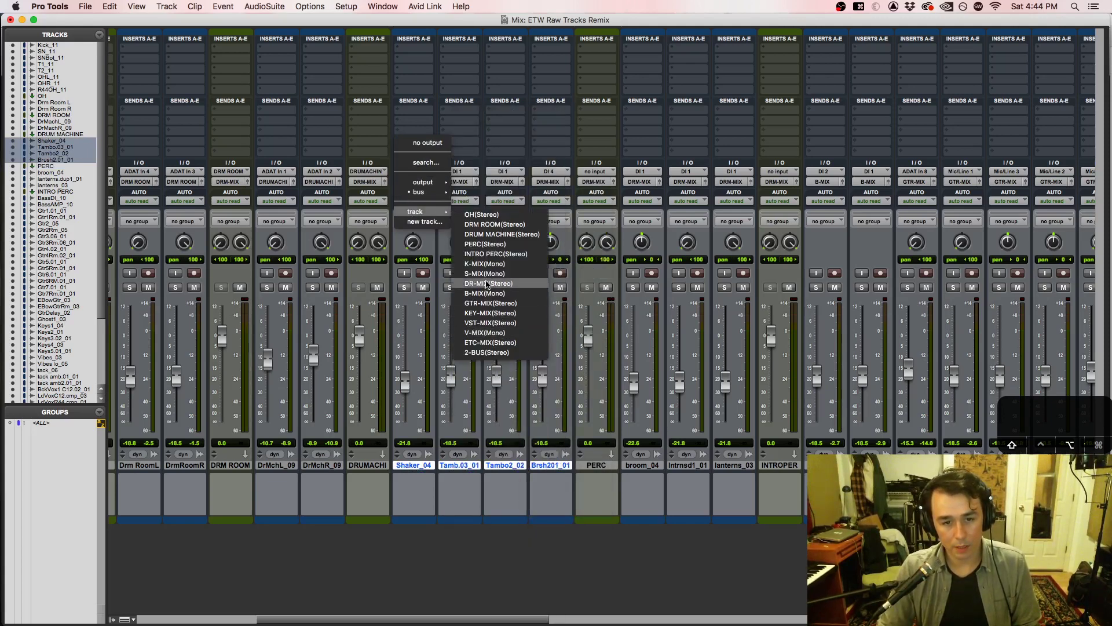
left_click(479, 245, "alt+shift")
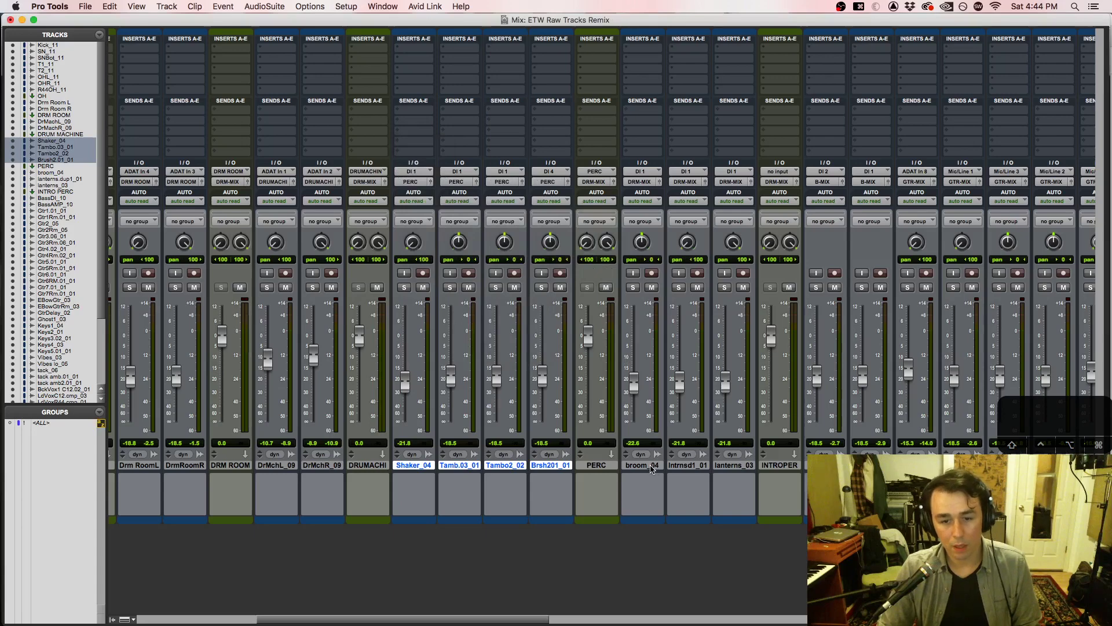
Step: Route the outputs of broom_04, lanterns.dup1_01 and lanterns_03 to the INTRO PERC (Stereo) aux track
left_click(652, 466)
left_click(734, 465, "shift")
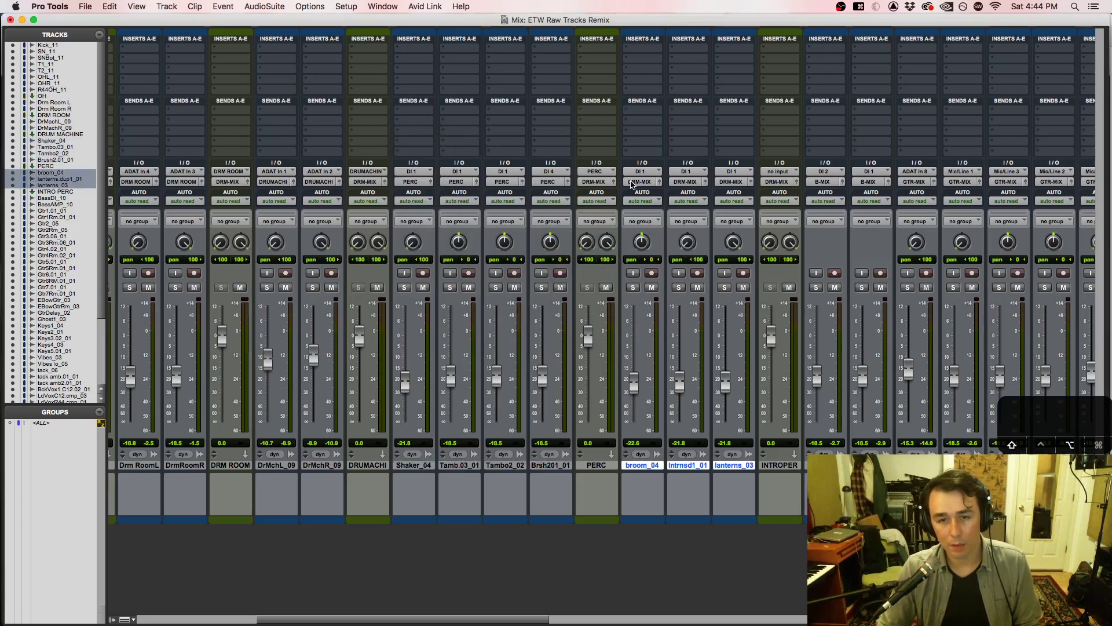
left_click(633, 182)
mouse_move(649, 192)
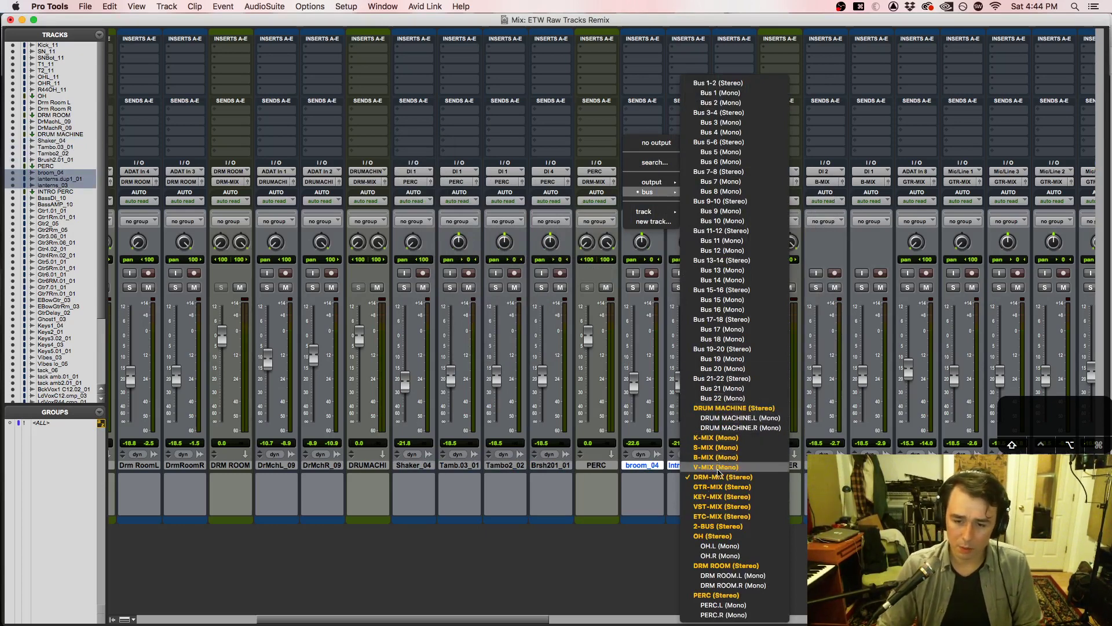
mouse_move(664, 216)
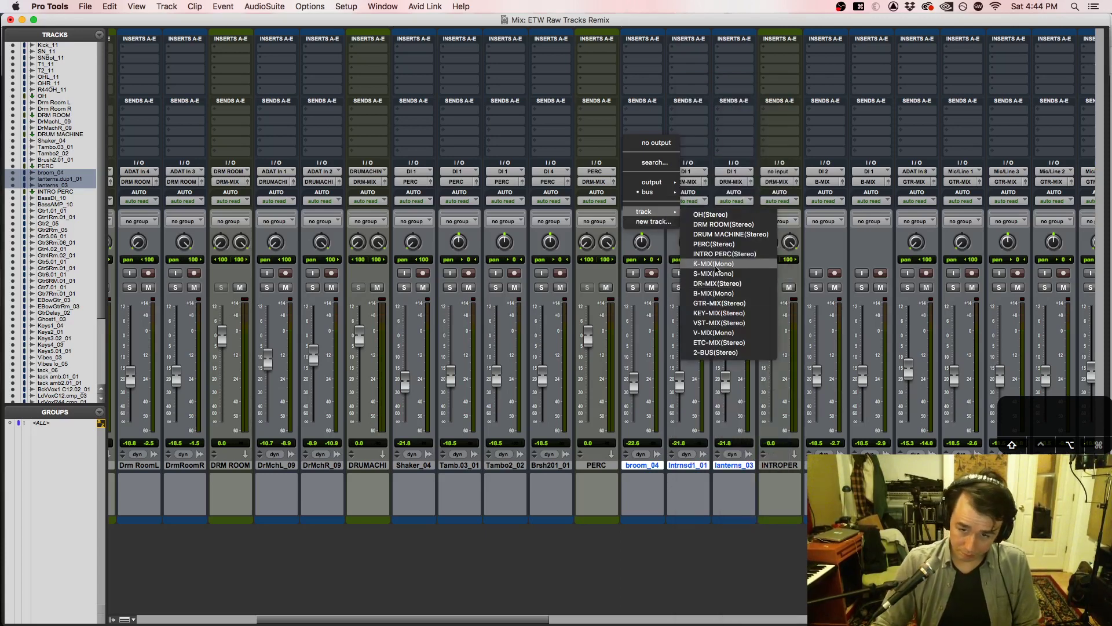
left_click(724, 254)
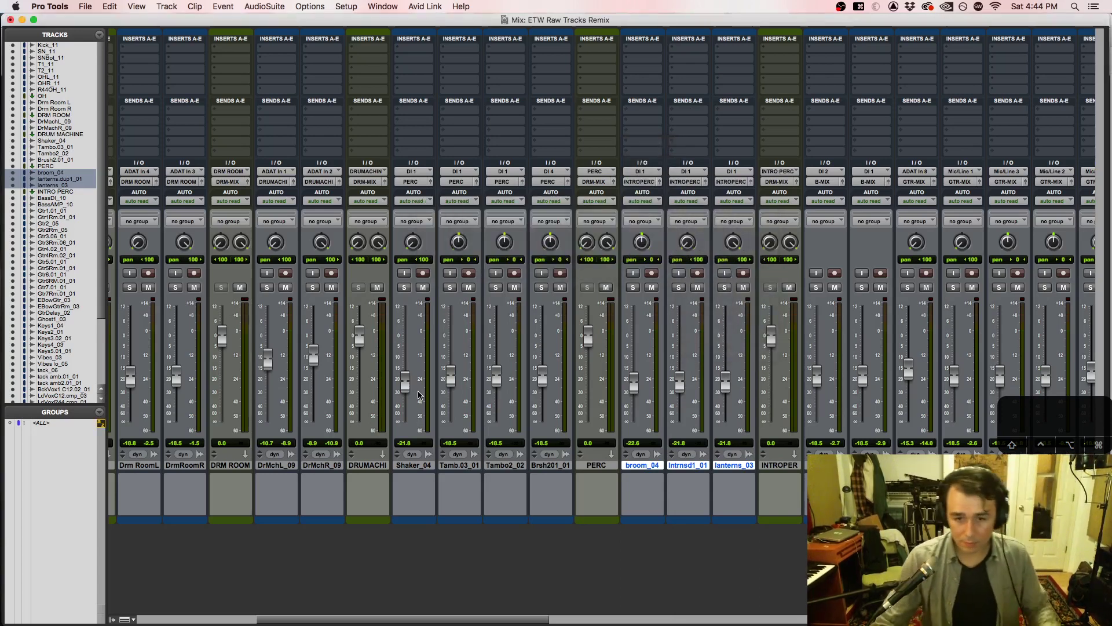
Step: During playback, pan Tambo.03_01 and Brush2.01_01 hard left and Tambo2_02 hard right
key("space")
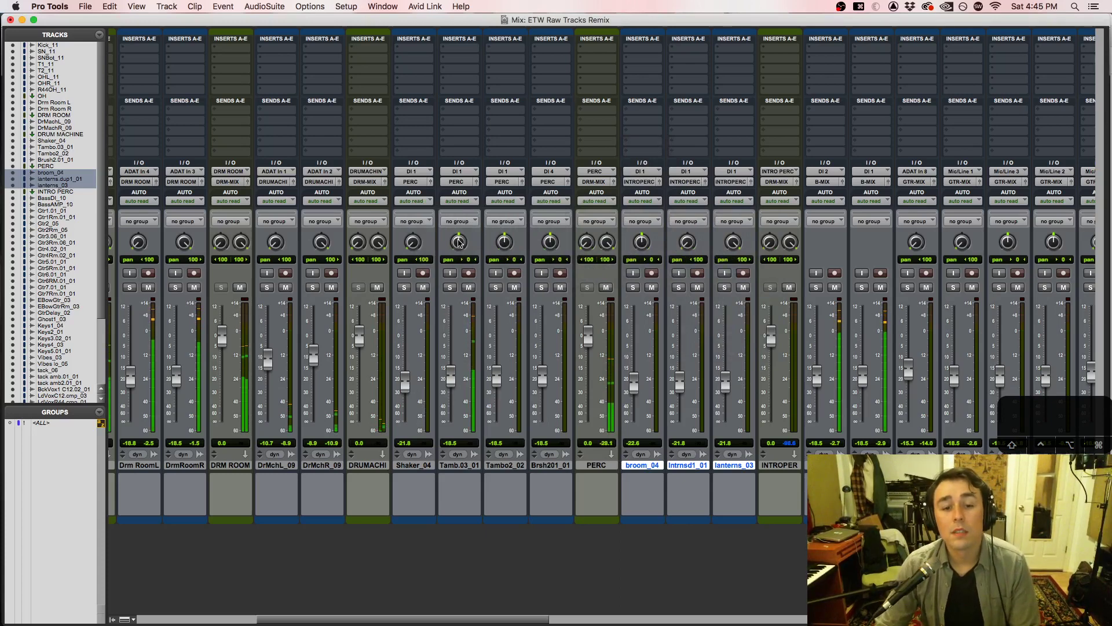
left_click_drag(460, 242, 451, 359)
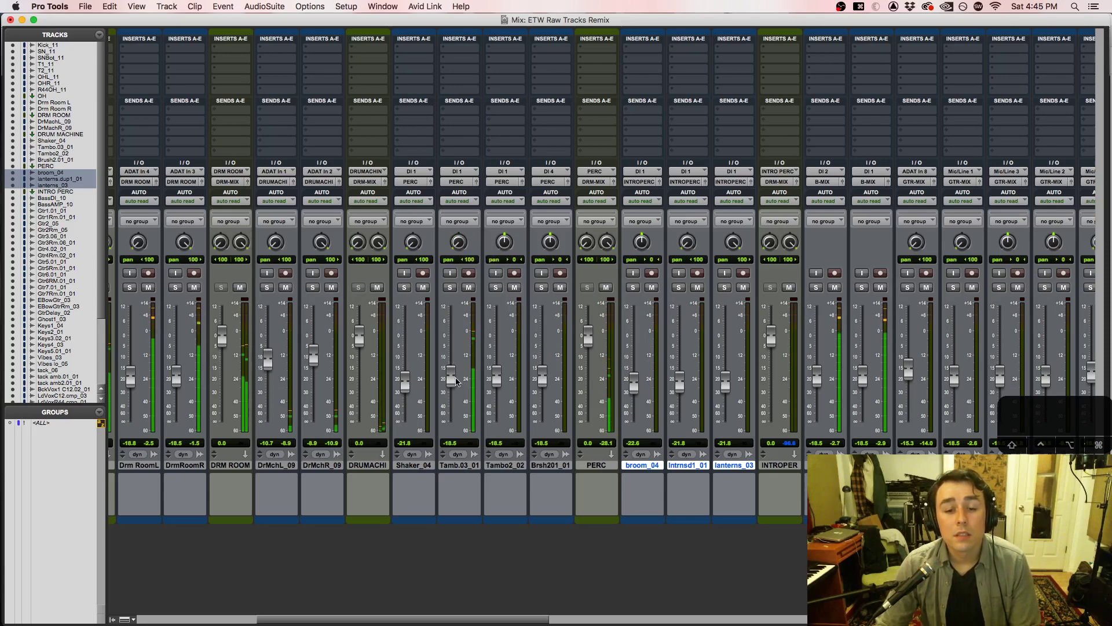
left_click_drag(536, 620, 641, 622)
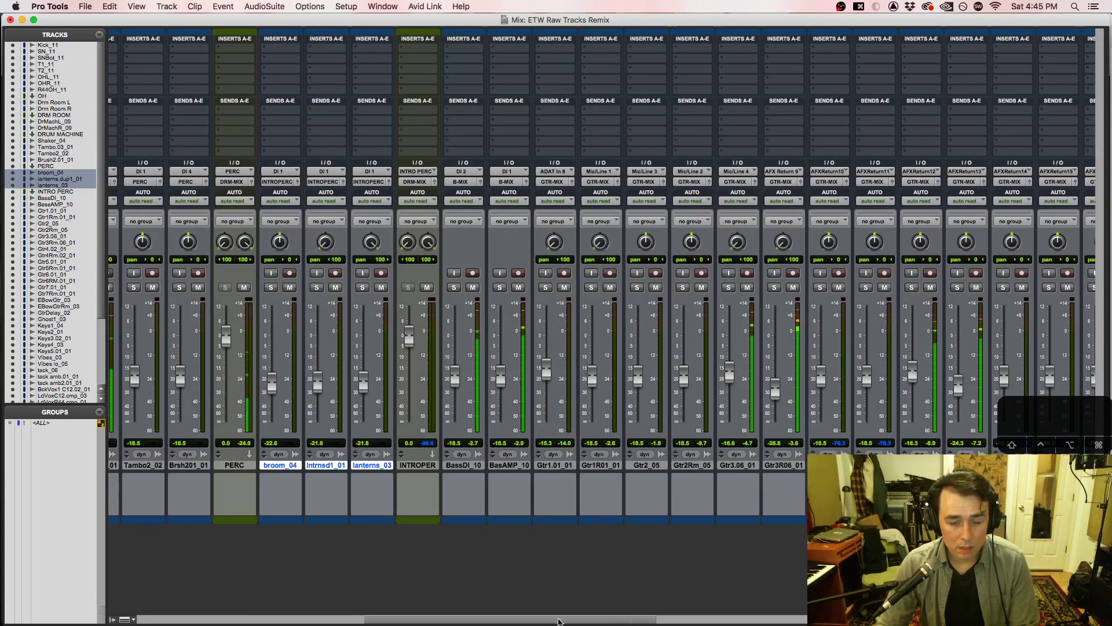
left_click_drag(558, 621, 521, 621)
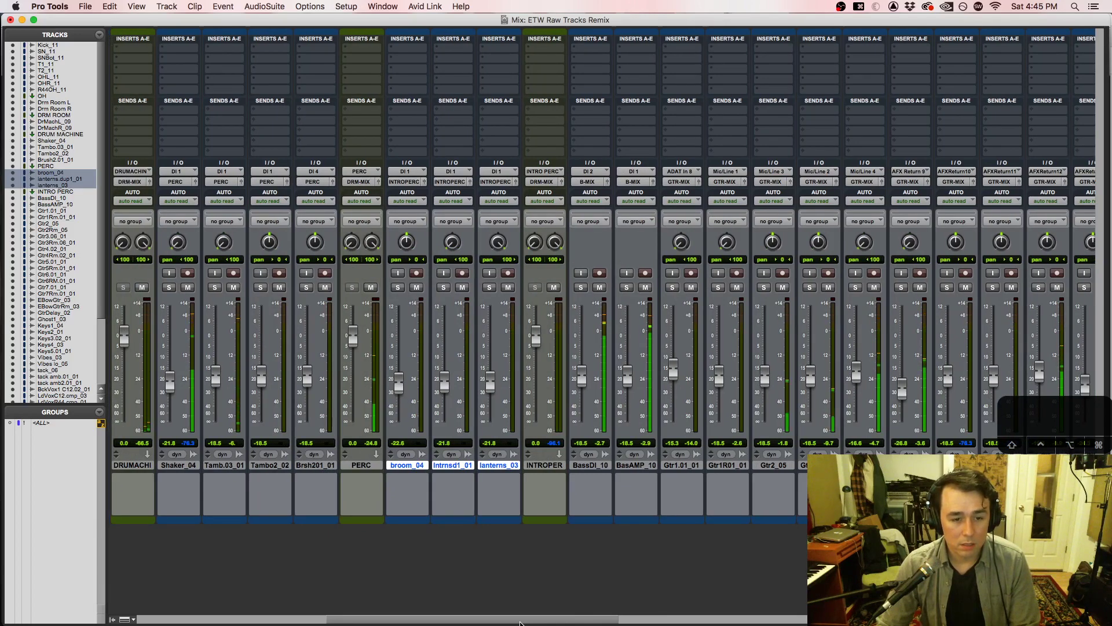
left_click_drag(310, 248, 302, 335)
left_click_drag(272, 262, 292, 112)
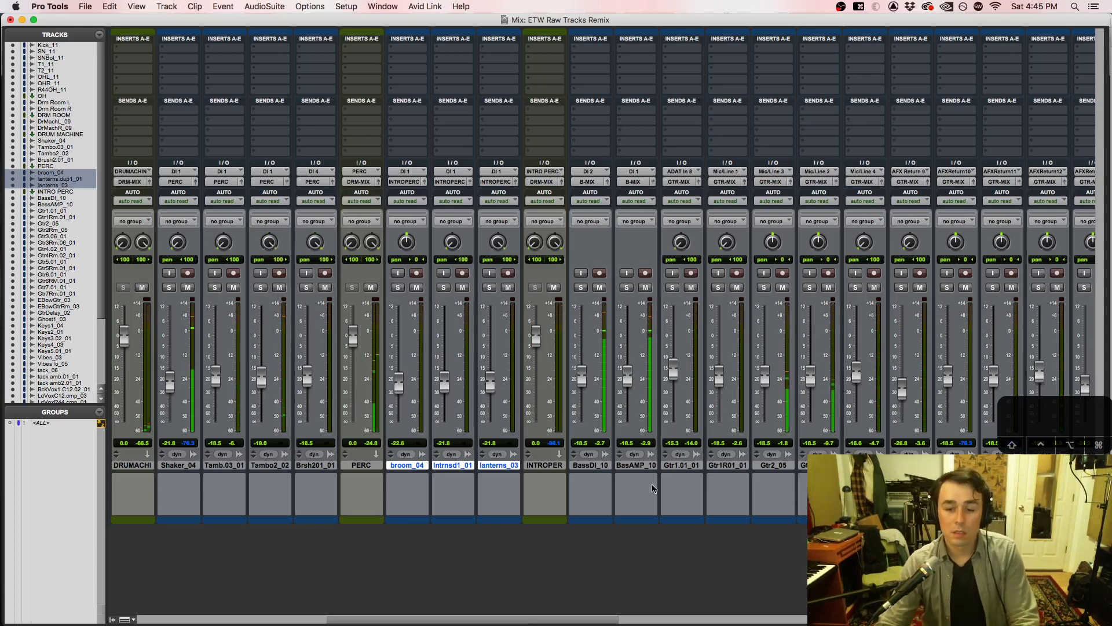
Step: Create seven new mono Aux Input tracks named GTR directly after Gtr1Rm.01_01
left_click_drag(496, 619, 593, 618)
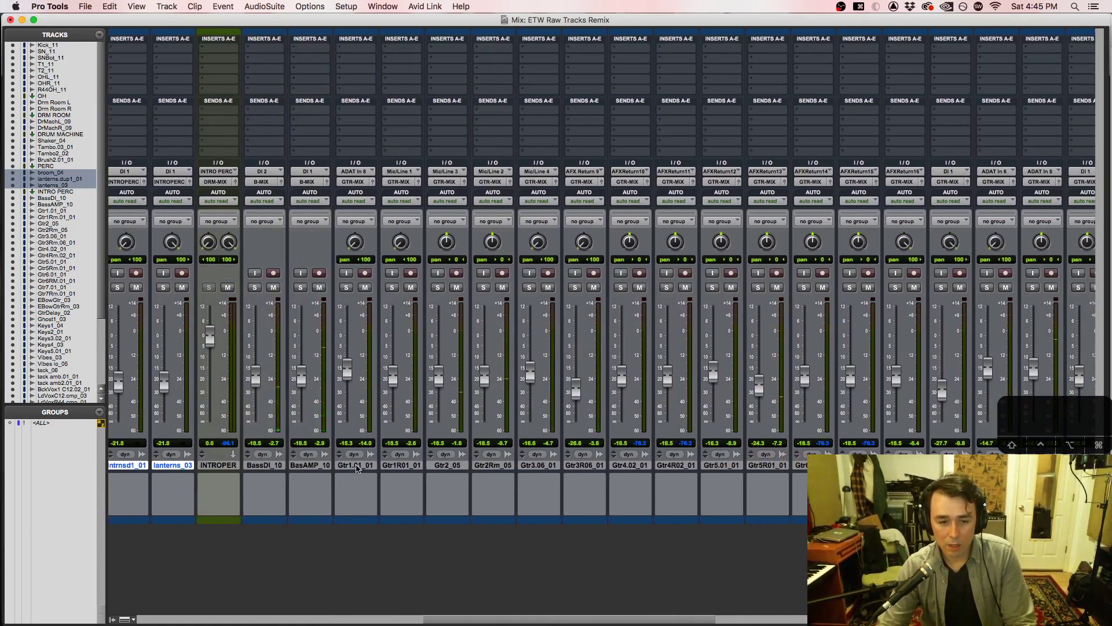
left_click(356, 465)
left_click_drag(457, 620, 492, 620)
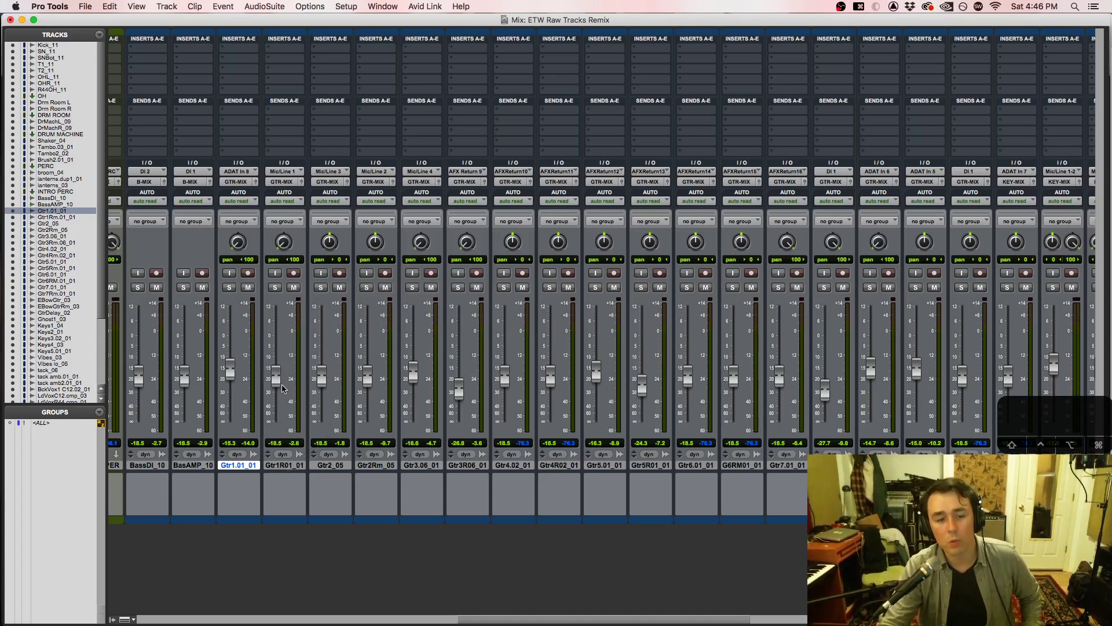
left_click(293, 465)
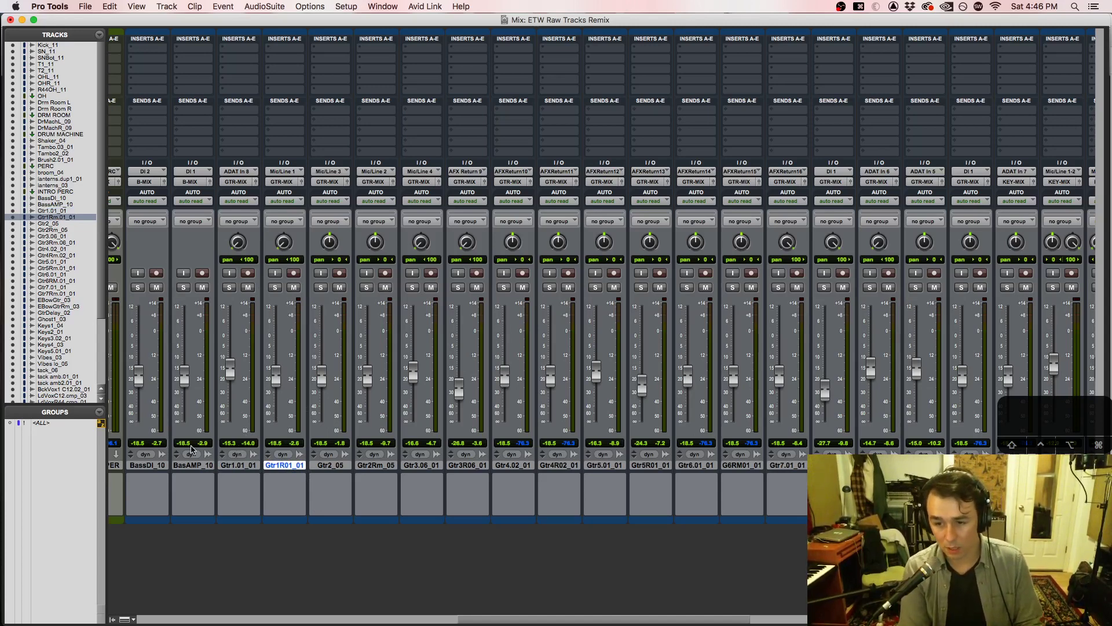
key("super+shift+n")
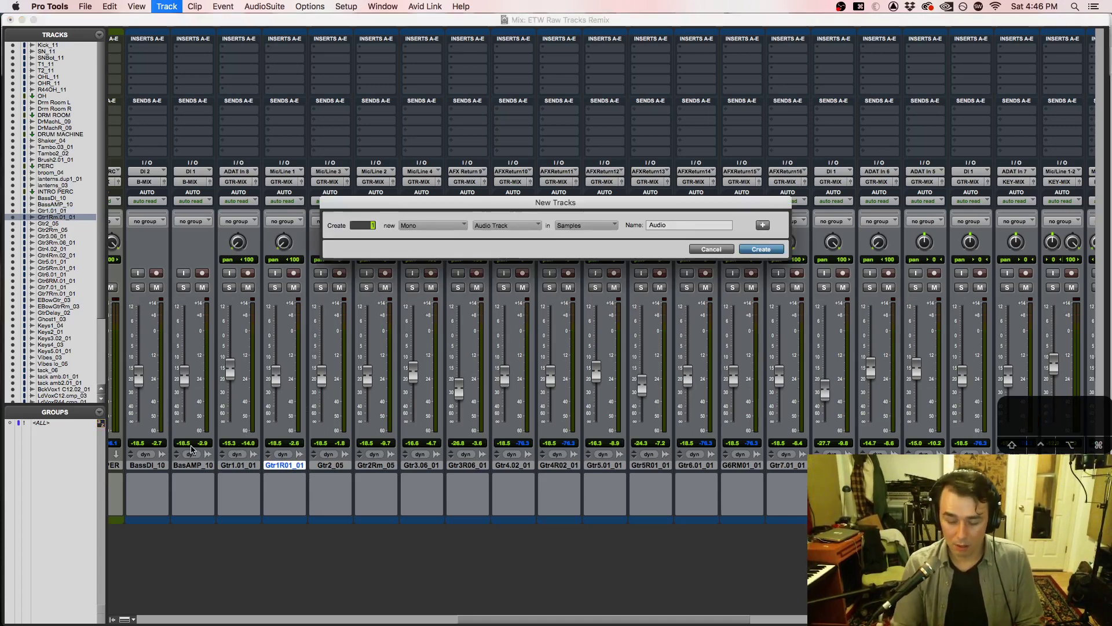
left_click(492, 225)
left_click(502, 239)
double_click(673, 227)
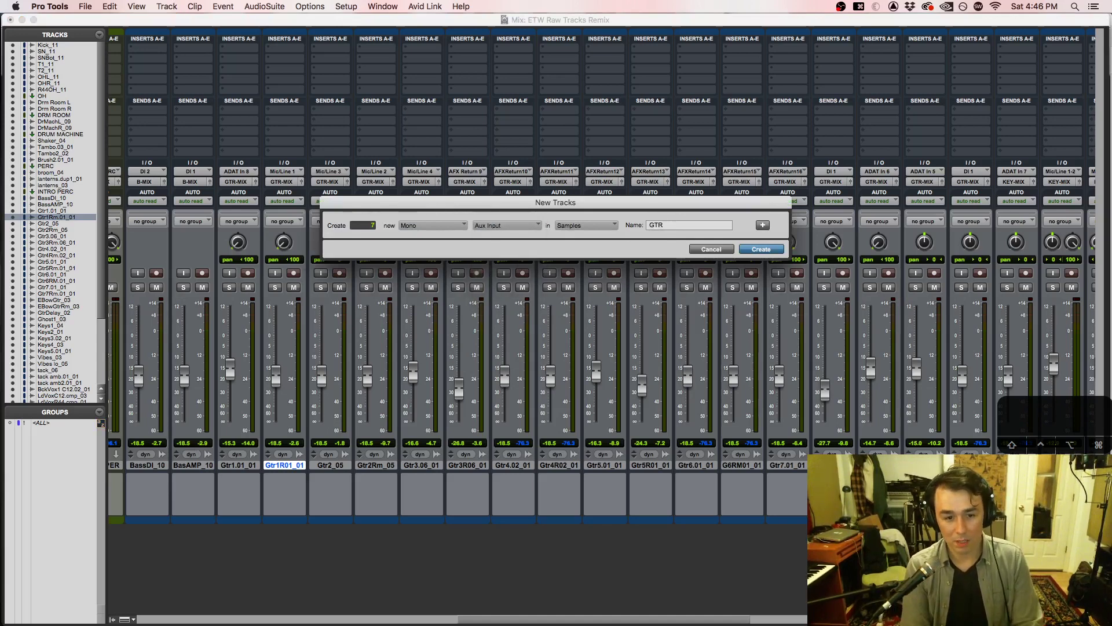
key("Return")
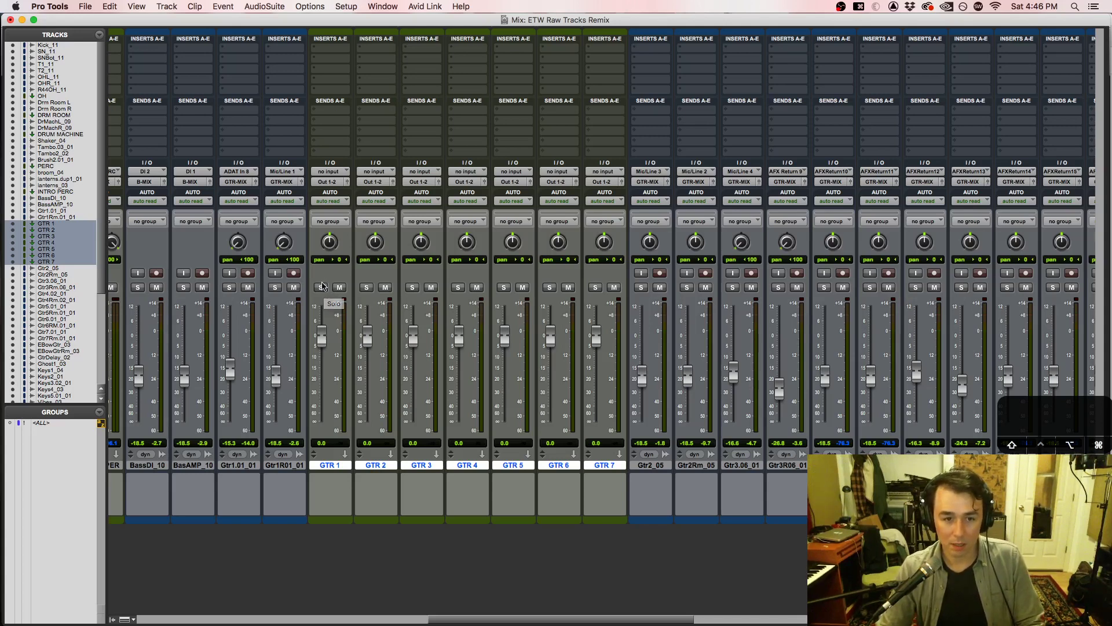
Step: Solo-safe all seven new GTR aux tracks and route their outputs to the GTR-MIX (Stereo) bus
left_click(322, 285, "alt+shift+super")
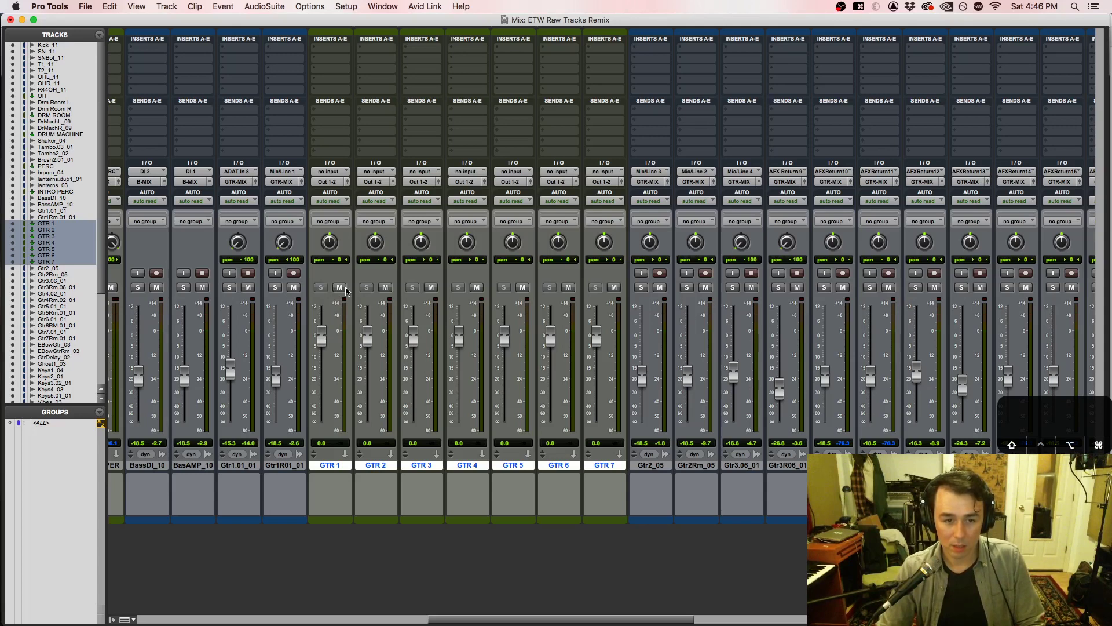
left_click(328, 183)
mouse_move(335, 216)
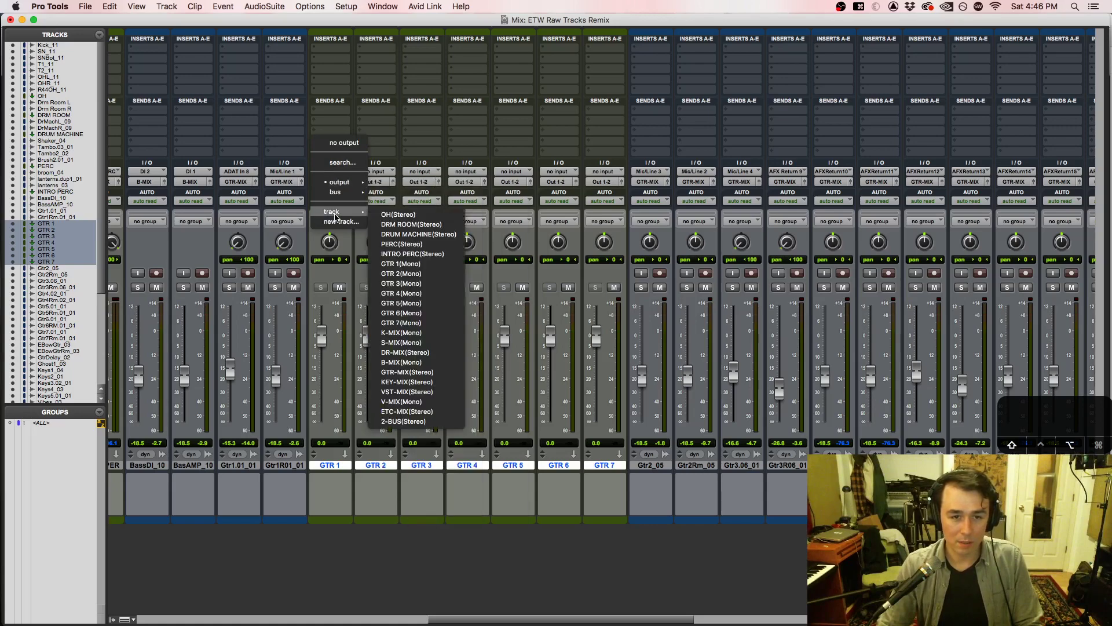
mouse_move(331, 194)
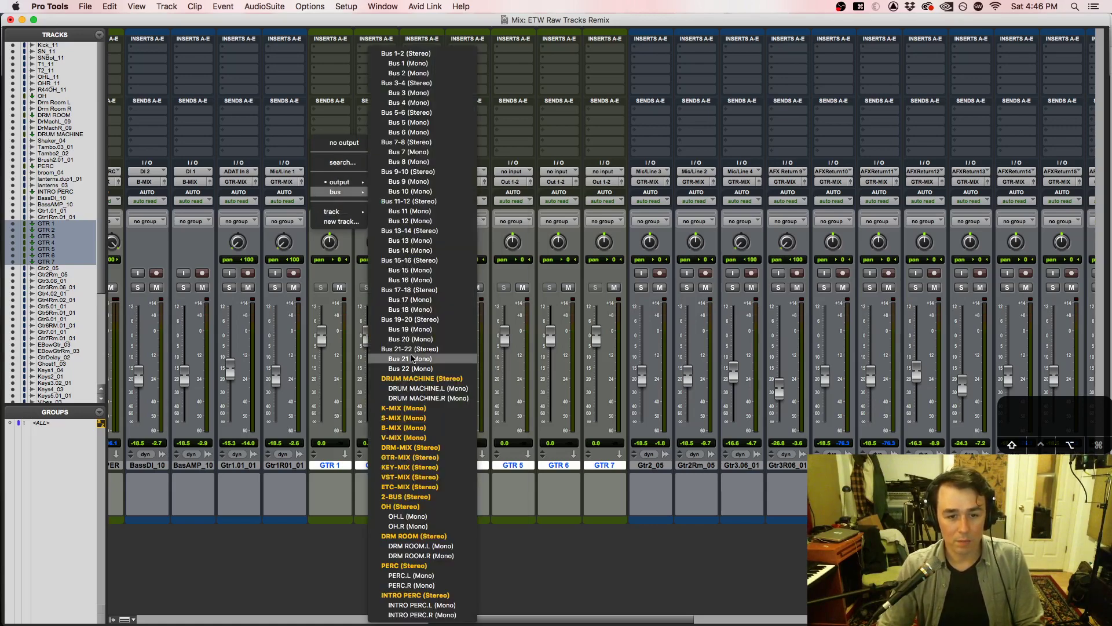
left_click(411, 458, "alt+shift")
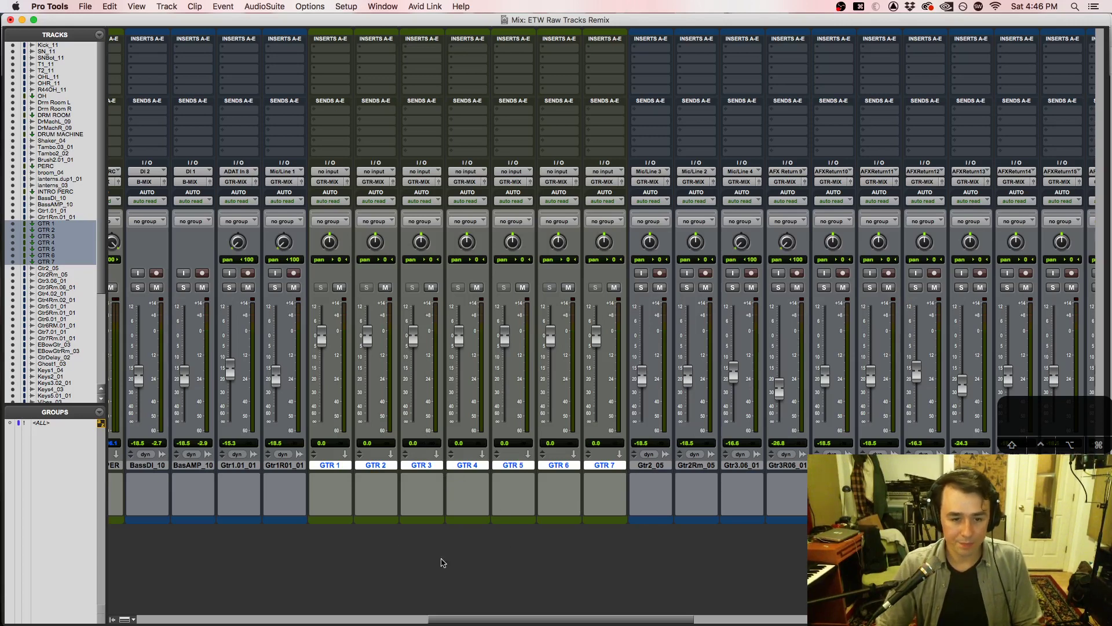
Step: Route Gtr1.01_01 and Gtr1Rm.01_01 to the GTR 1 (Mono) aux track, and pan GTR 1 hard left to 100
left_click(645, 465)
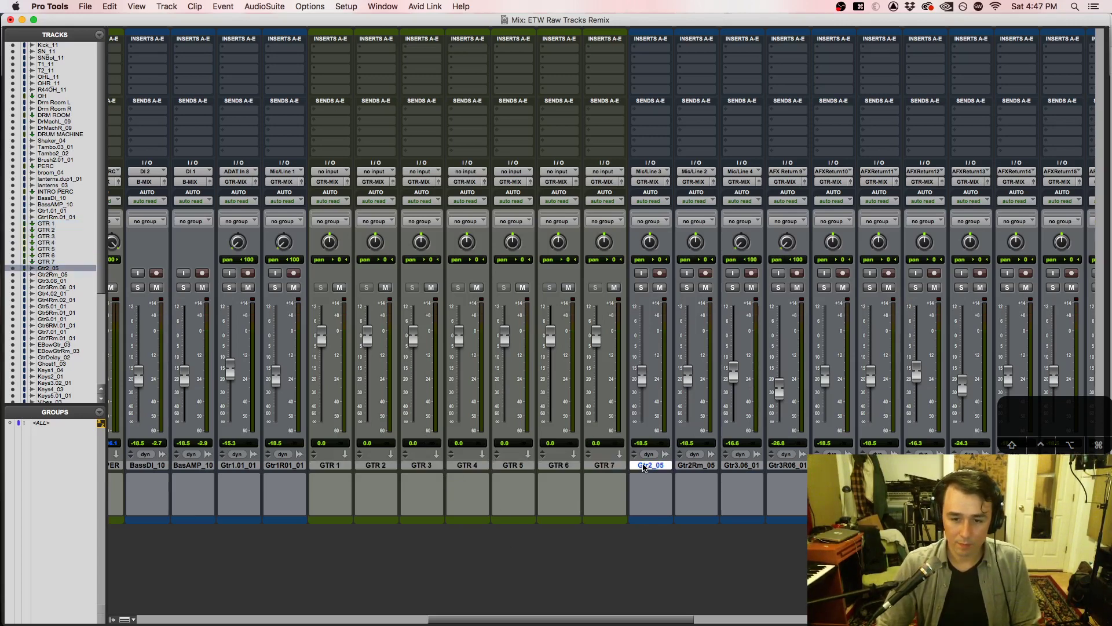
left_click(272, 465)
left_click(236, 465, "shift")
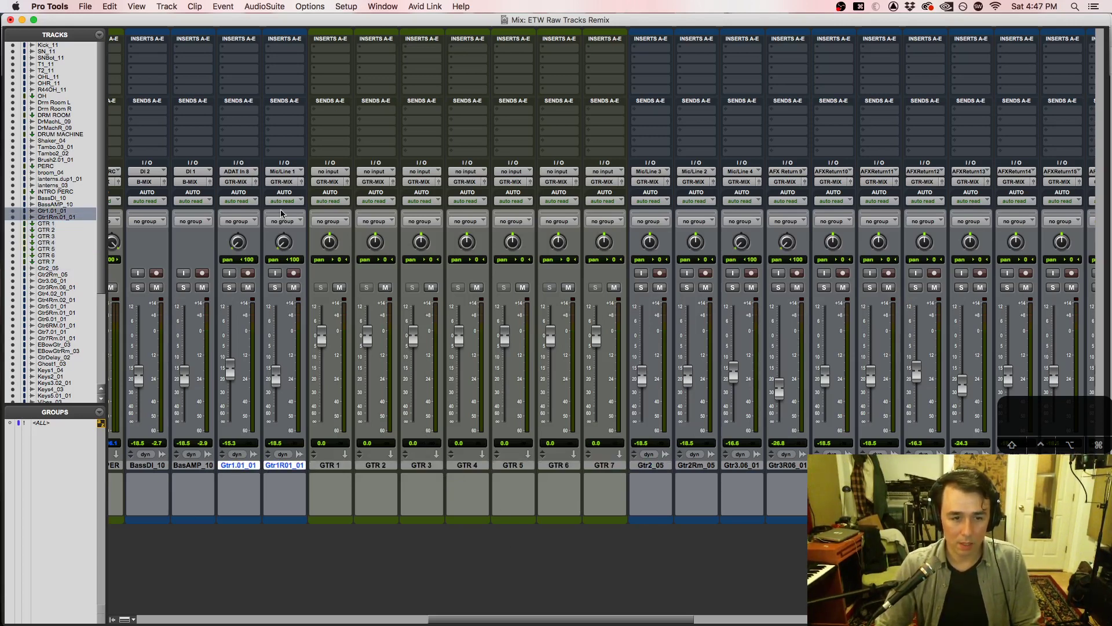
left_click(238, 182)
mouse_move(251, 211)
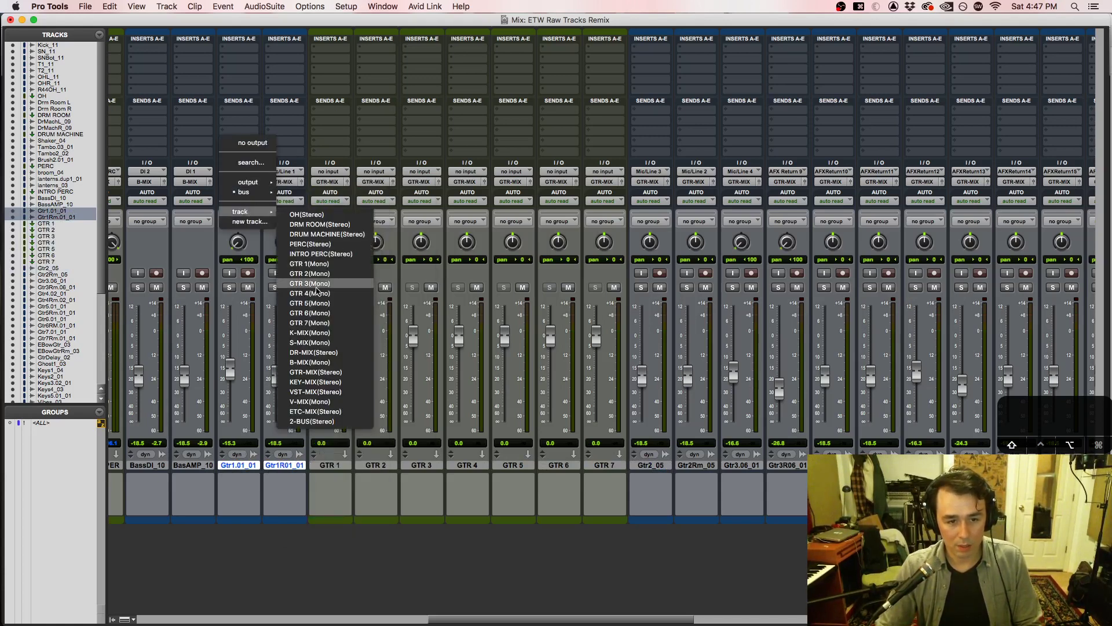
left_click(309, 264)
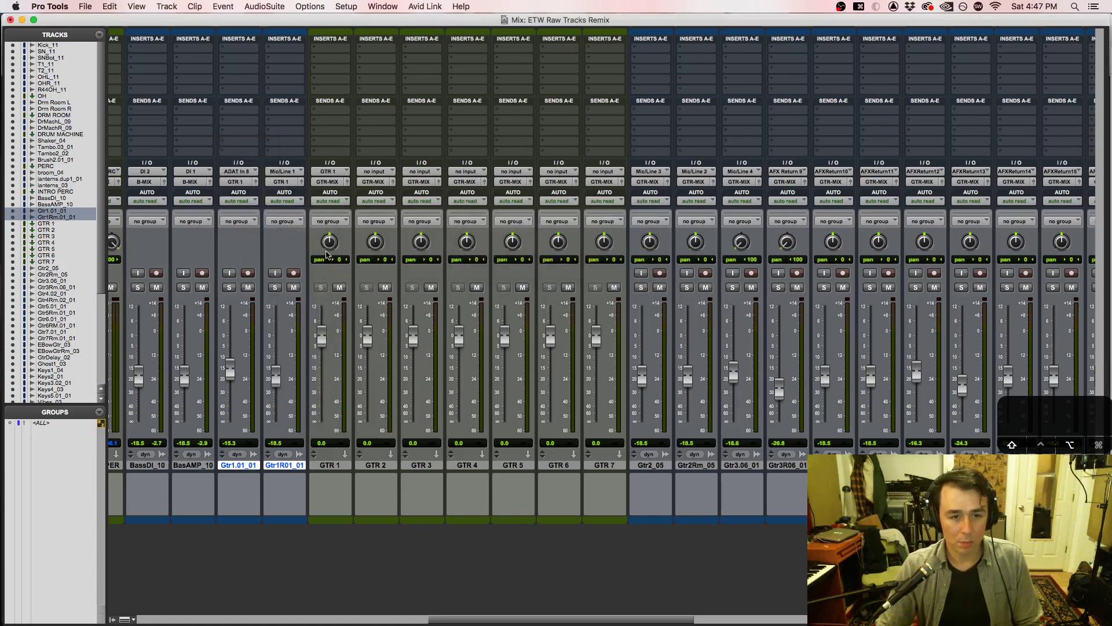
left_click_drag(327, 255, 345, 516)
Step: Move the GTR 2 through GTR 7 auxes after Gtr2Rm_05, and route Gtr2_05 and Gtr2Rm_05 to the GTR 2 (Mono) aux track
left_click(381, 467)
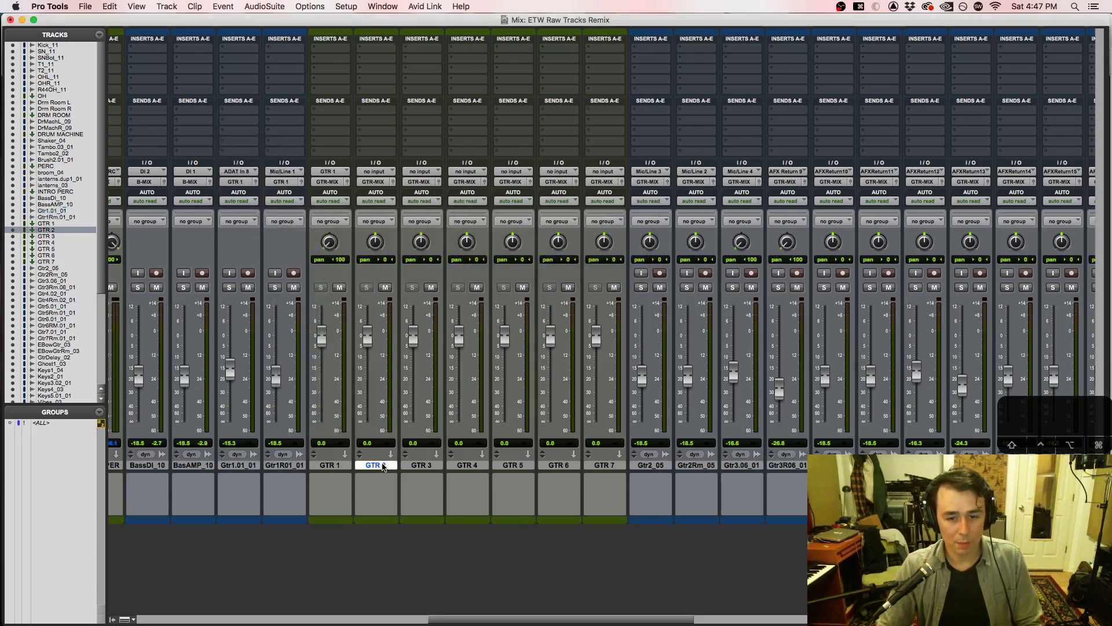
left_click(617, 467, "shift")
left_click_drag(617, 467, 729, 466)
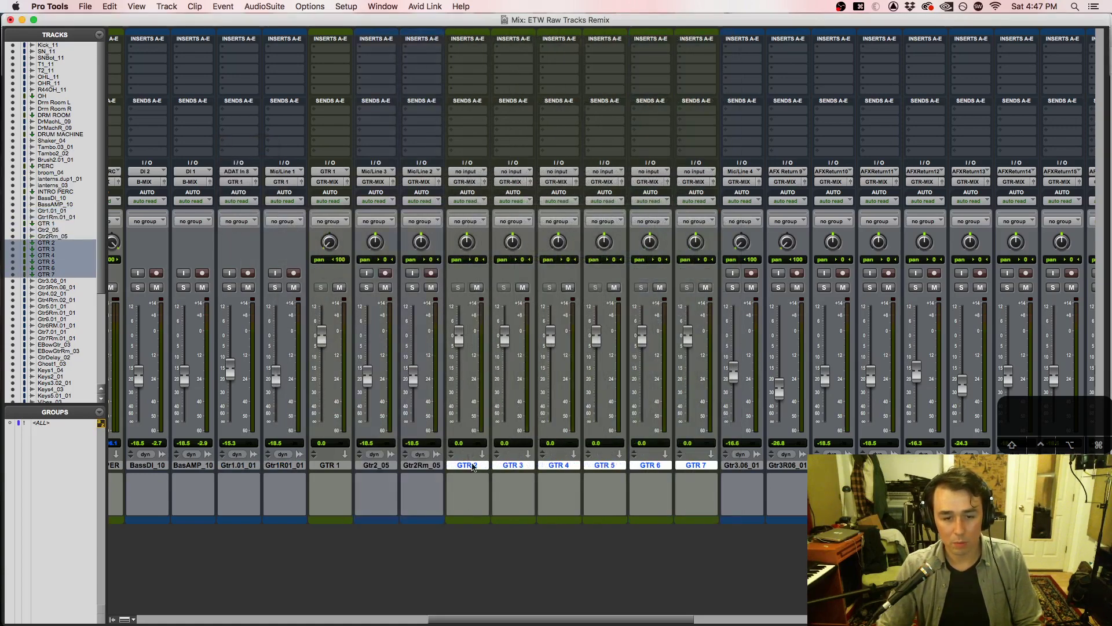
left_click(421, 465)
left_click(376, 465, "shift")
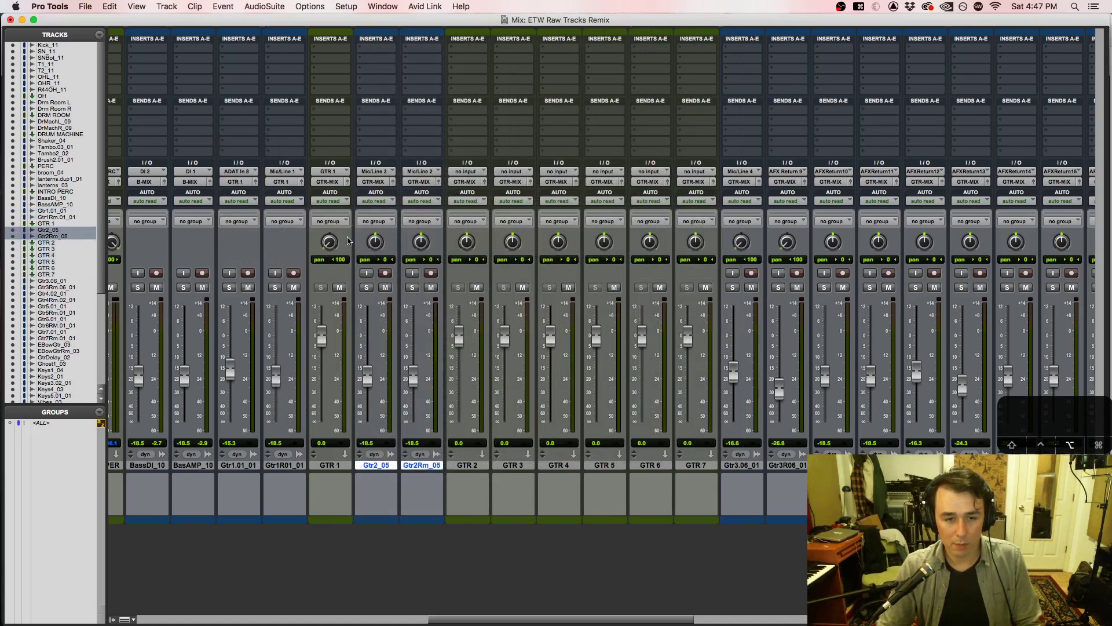
left_click(366, 183)
mouse_move(385, 182)
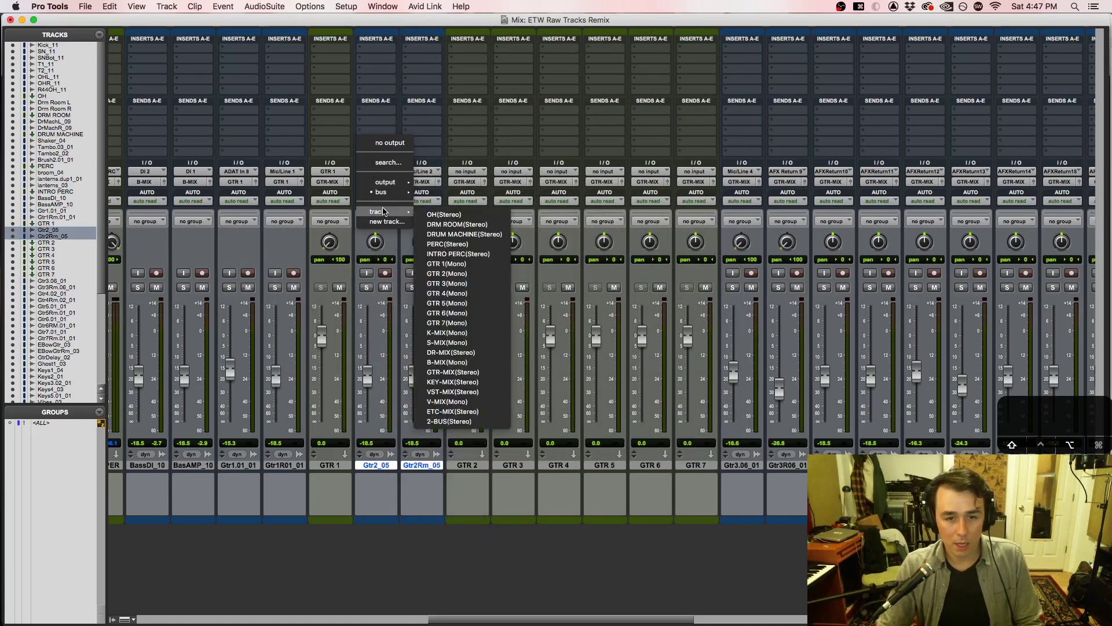
left_click(455, 275)
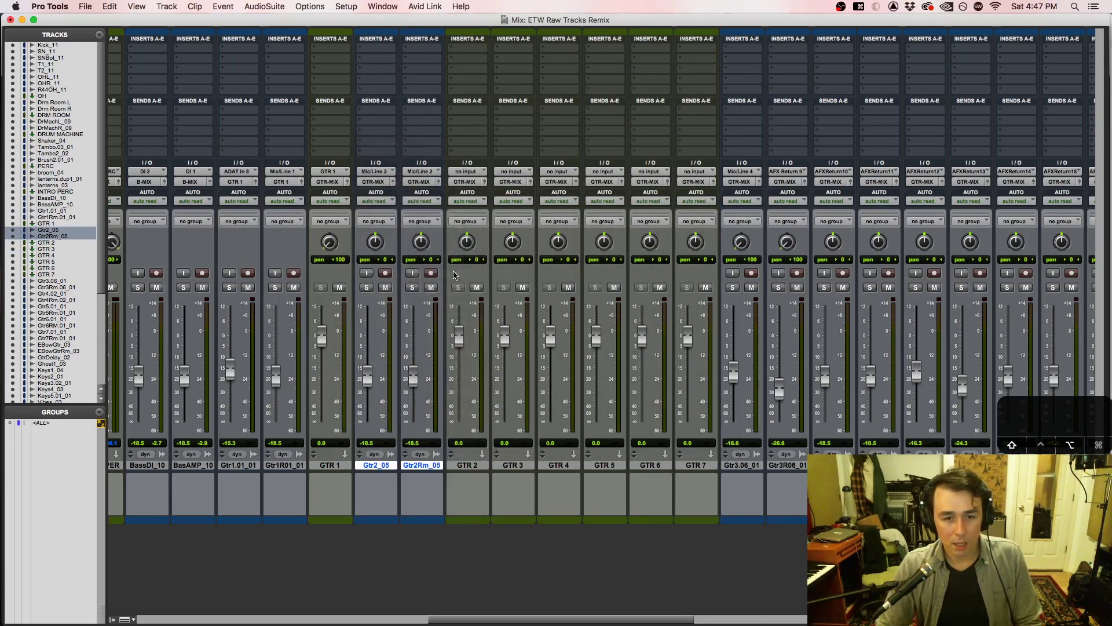
Step: Move the GTR 3 through GTR 7 auxes after Gtr3Rm.06_01, and select Gtr3.06_01 and Gtr3Rm.06_01
left_click(513, 465)
left_click(690, 467, "shift")
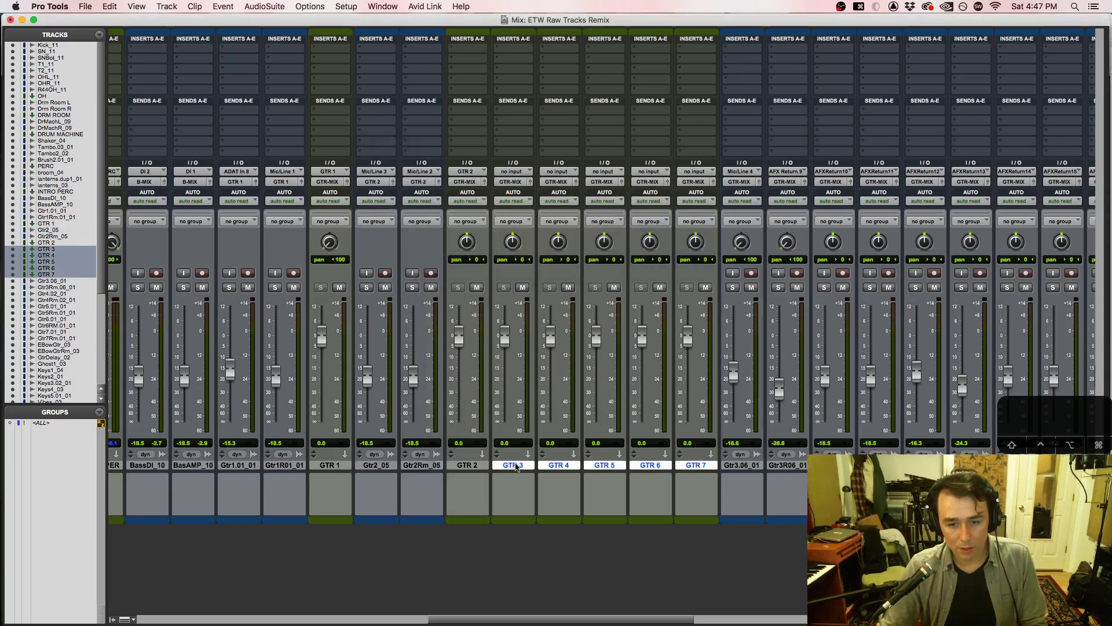
left_click_drag(516, 467, 811, 467)
left_click(513, 466)
left_click(559, 465, "shift")
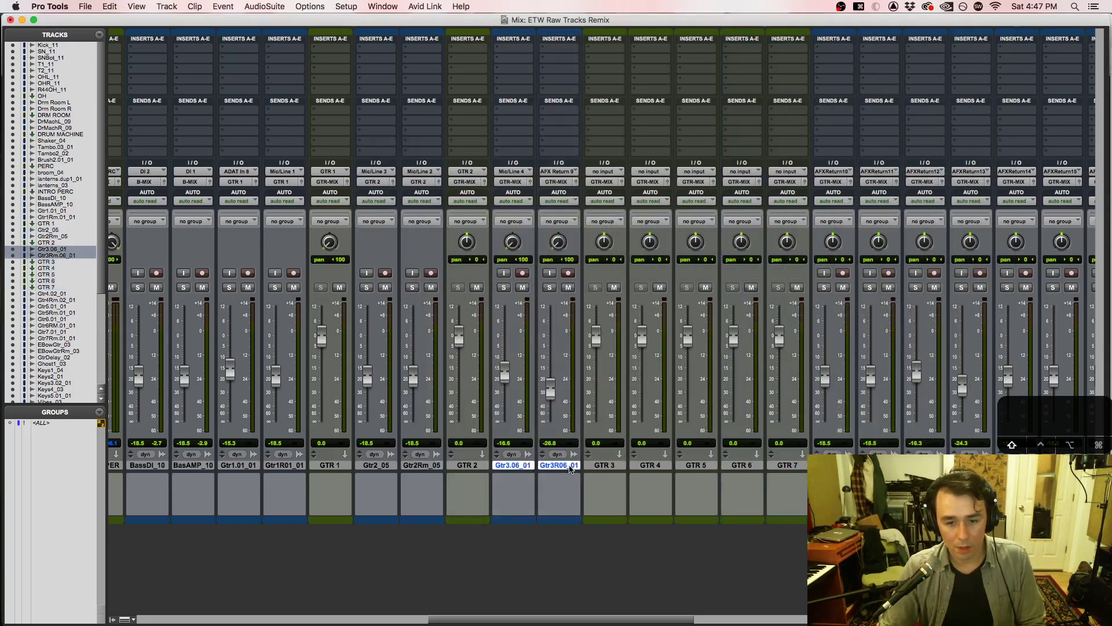
Step: Route the outputs of Gtr3.06_01 and Gtr3Rm.06_01 to the GTR 3 track and pan GTR 3 fully left to 100
left_click(513, 181)
mouse_move(521, 212)
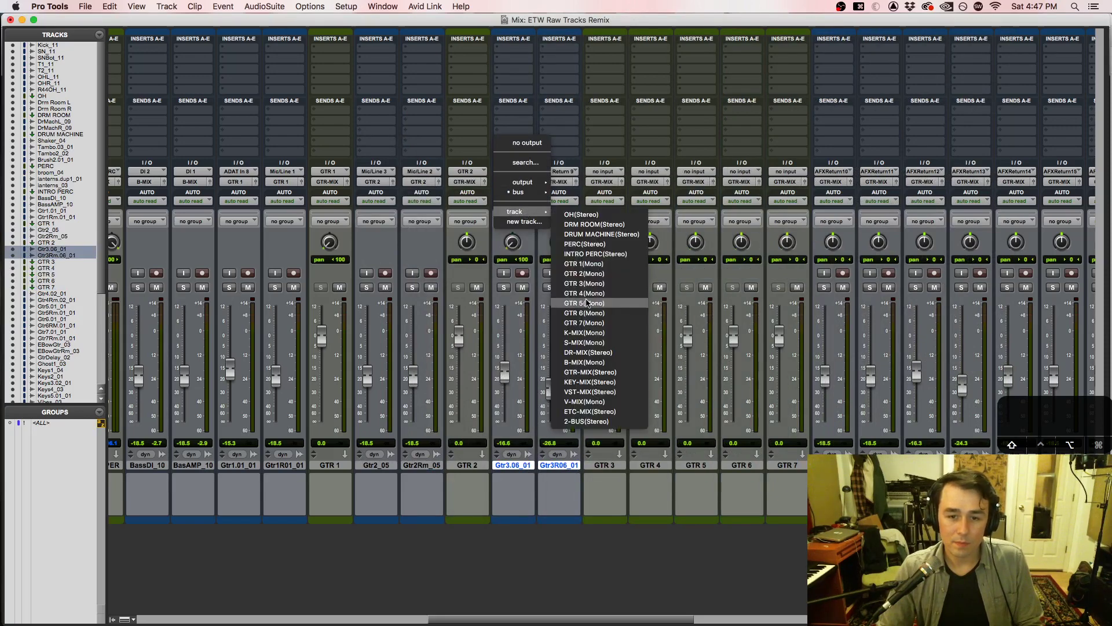
left_click(584, 283, "alt+shift")
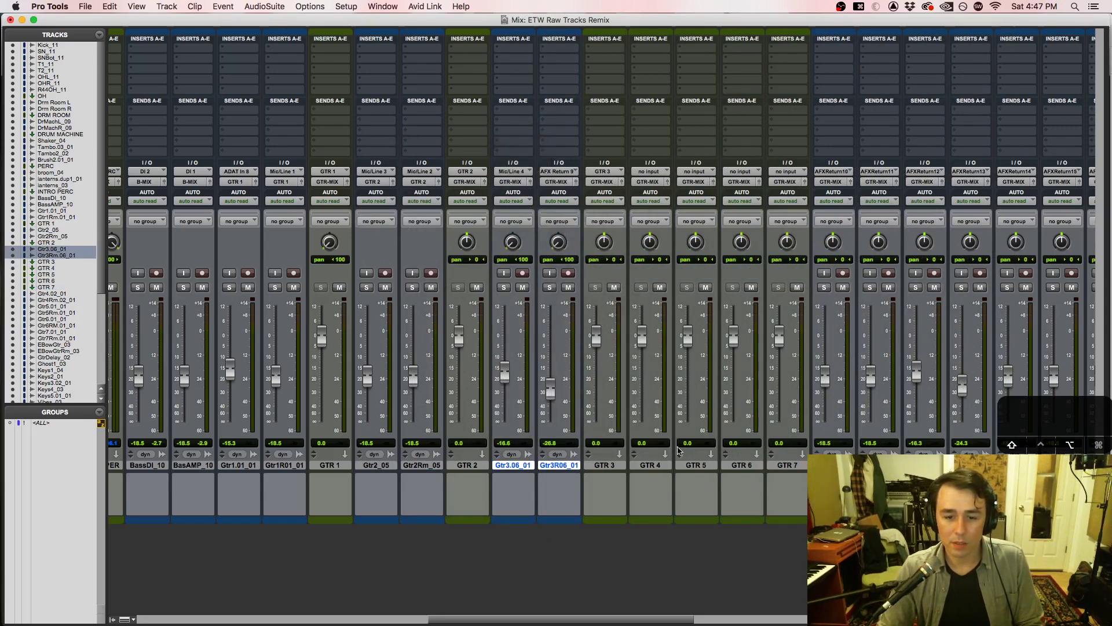
left_click_drag(606, 243, 624, 516)
Step: Move GTR 4 through GTR 7 directly after the two Gtr4 tracks and route Gtr4.02_01 and Gtr4Rm.02_01 to the GTR 4 track
left_click(655, 466)
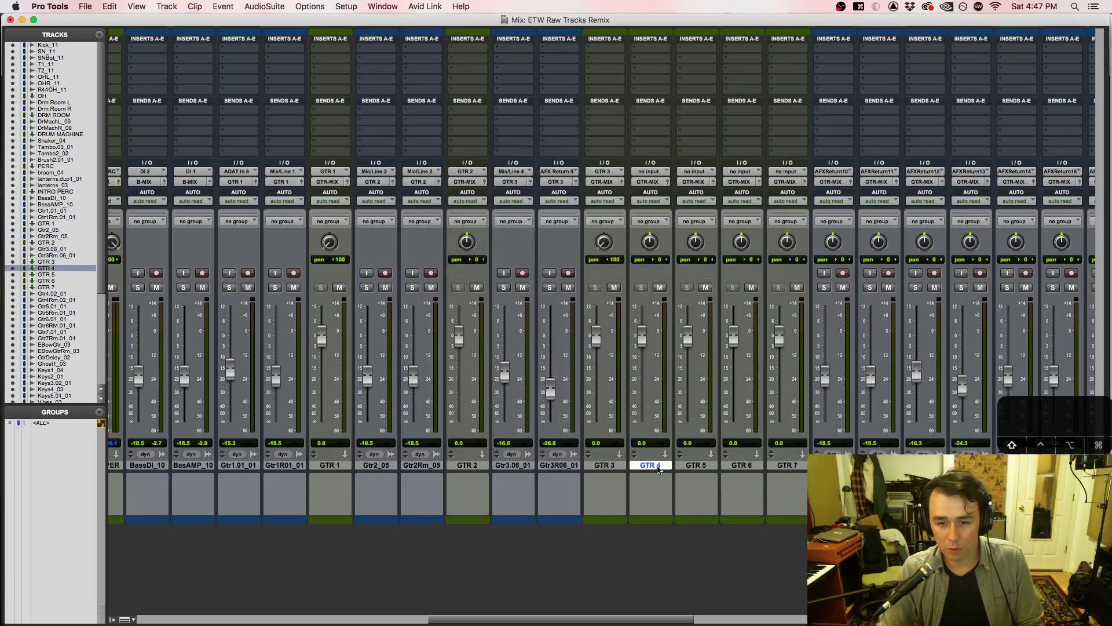
left_click(779, 465, "shift")
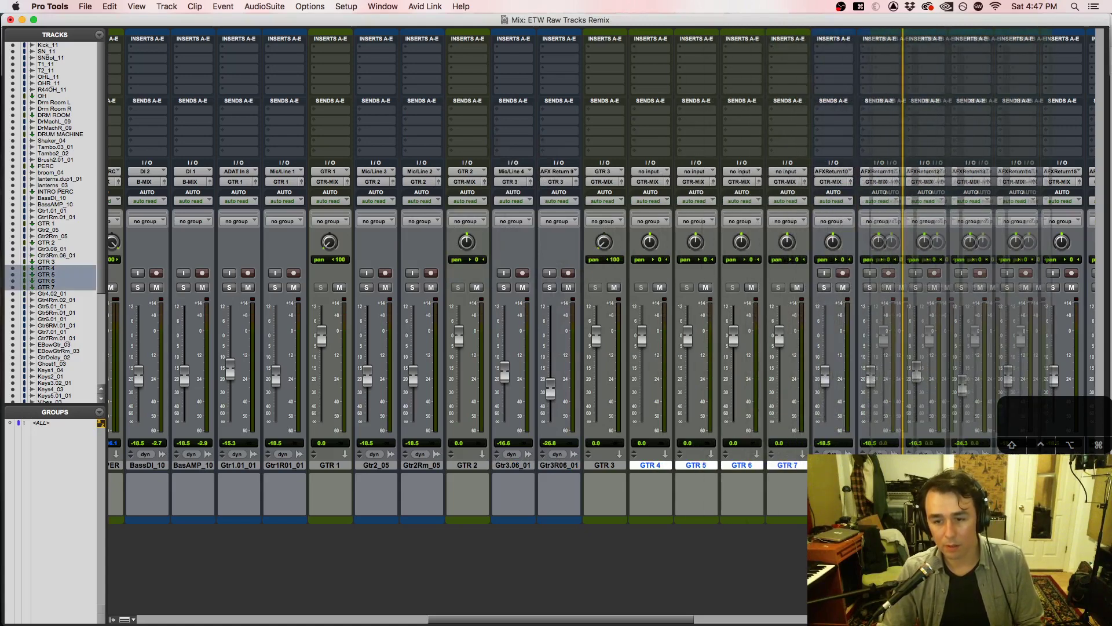
left_click(701, 467)
left_click(662, 470, "shift")
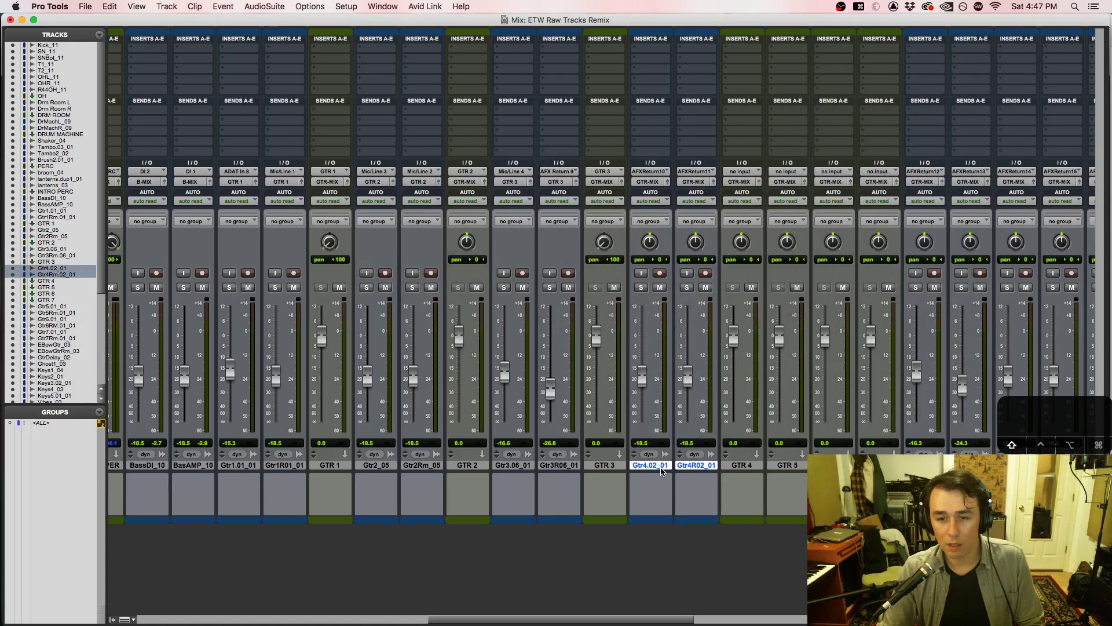
left_click(647, 181)
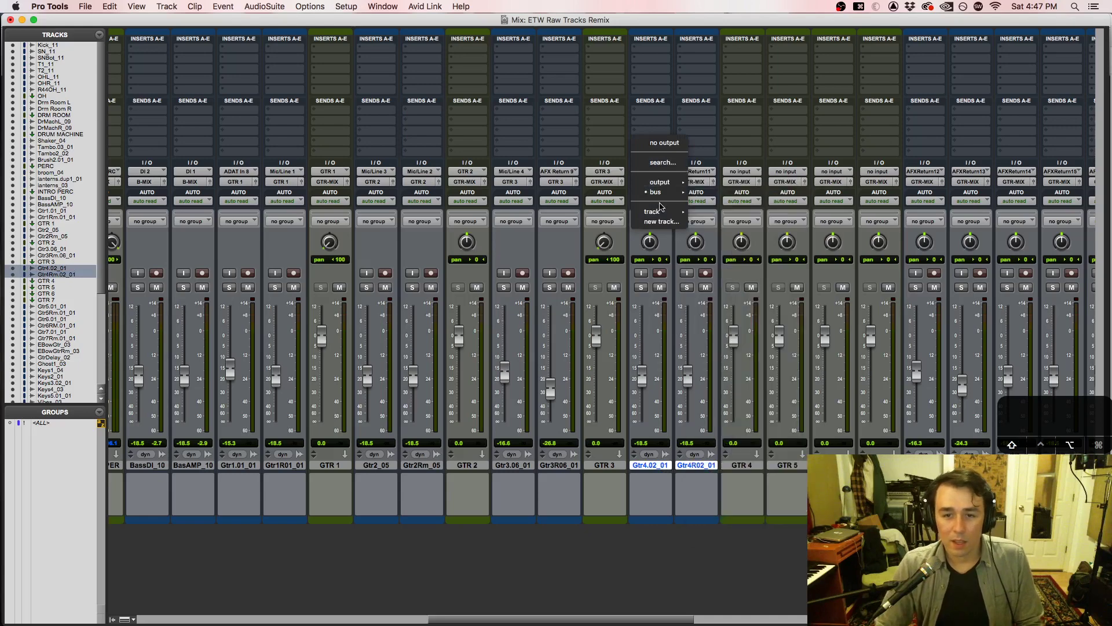
mouse_move(665, 212)
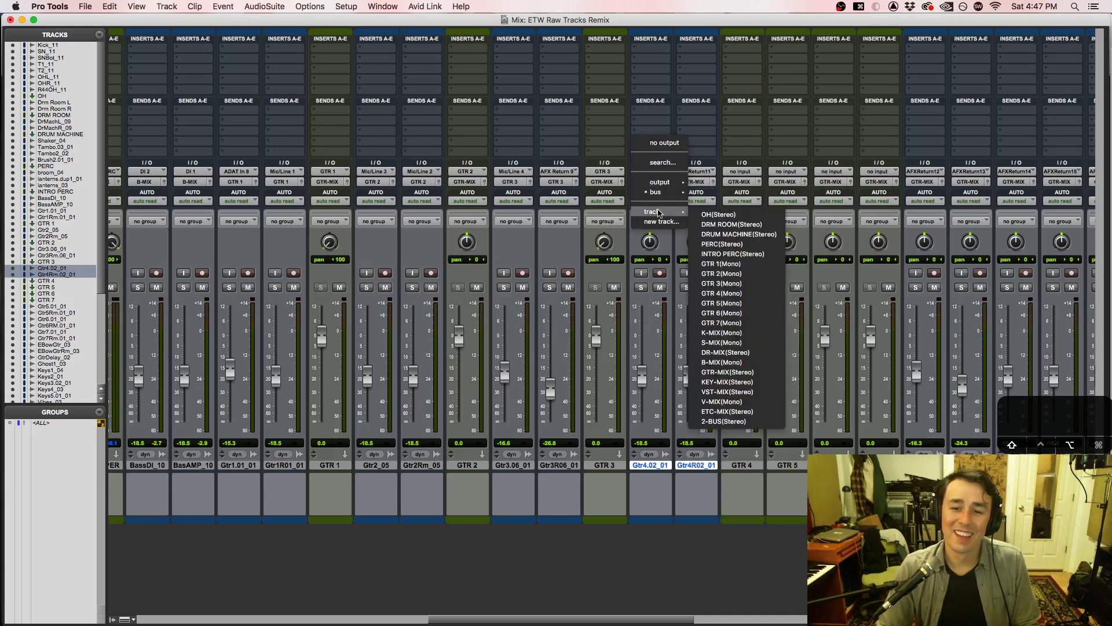
left_click(740, 293, "alt+shift")
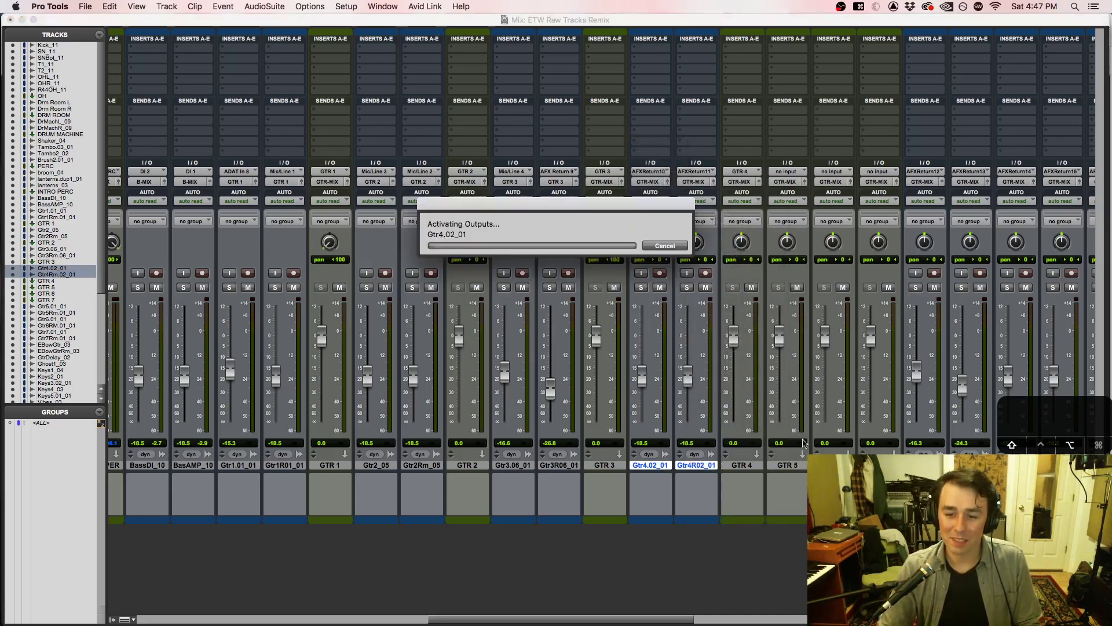
Step: Move GTR 5 through GTR 7 directly after the two Gtr5 tracks and route Gtr5.01_01 and Gtr5Rm.01_01 to the GTR 5 track
left_click(789, 465)
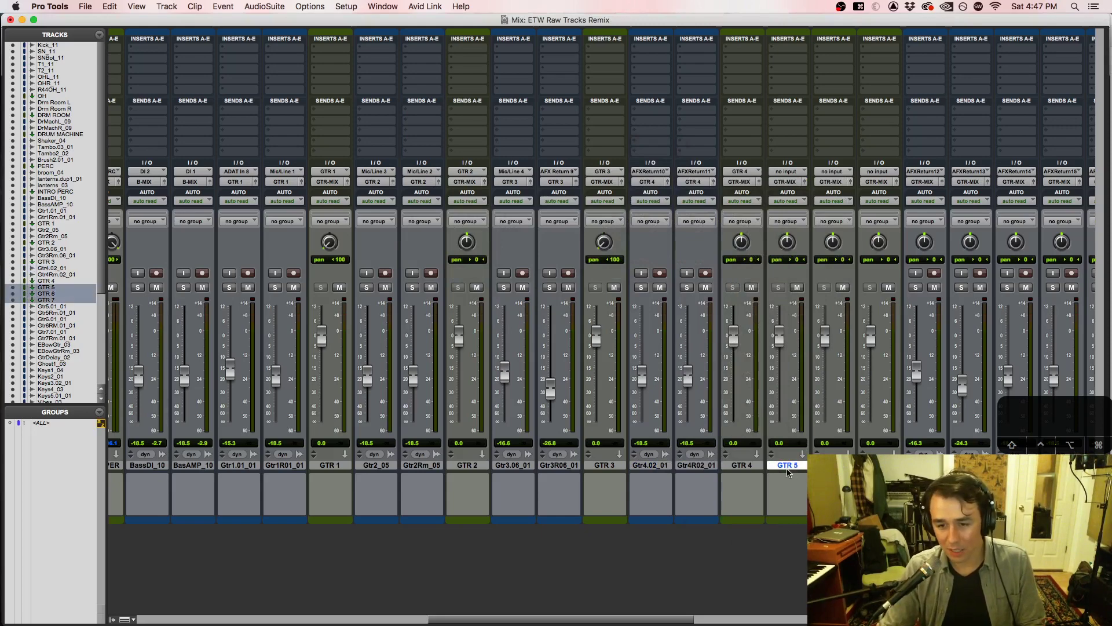
left_click_drag(789, 465, 869, 466)
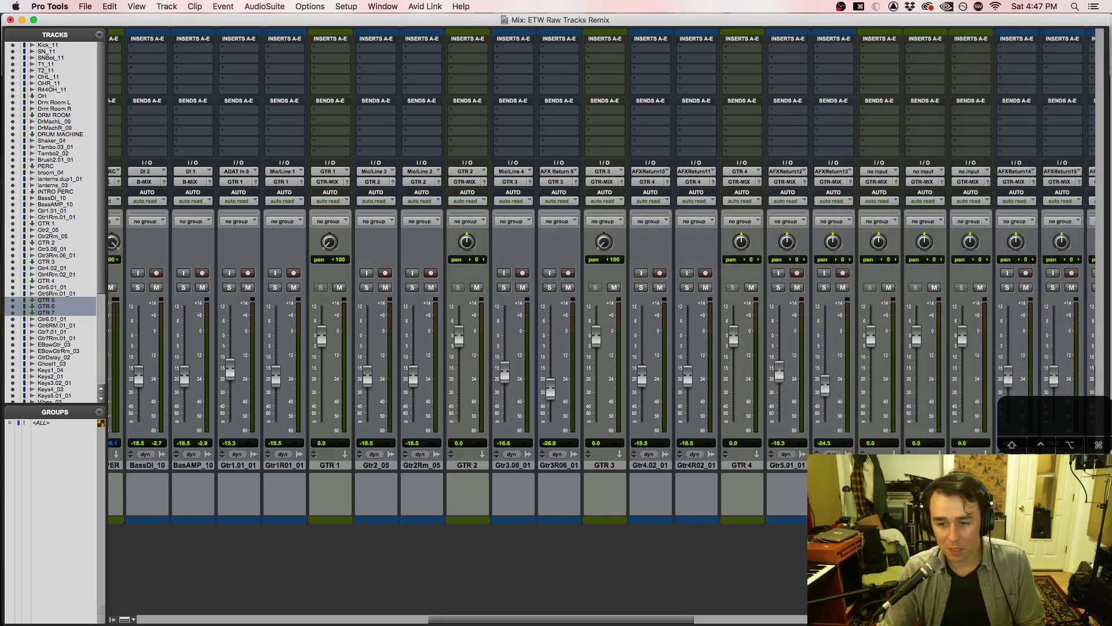
left_click(787, 465)
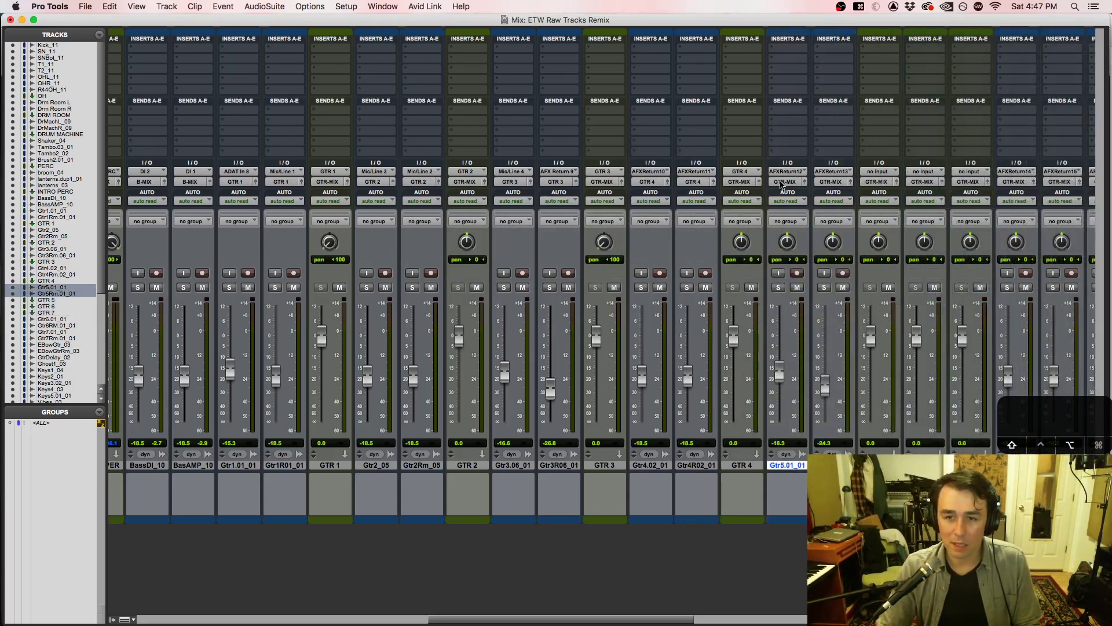
left_click(783, 182)
mouse_move(789, 211)
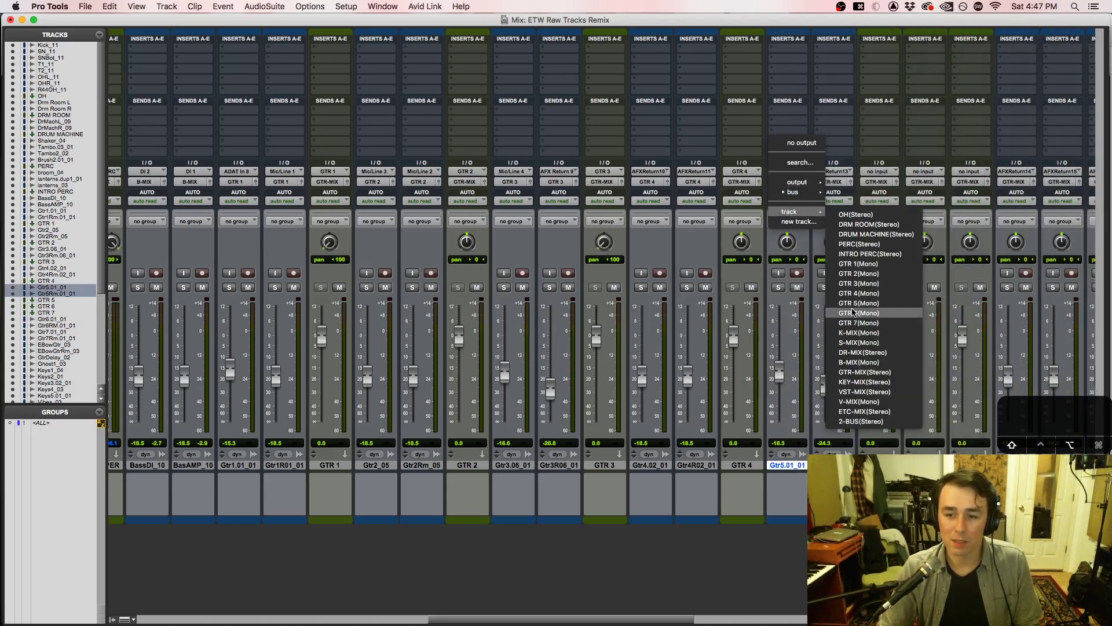
left_click(859, 303)
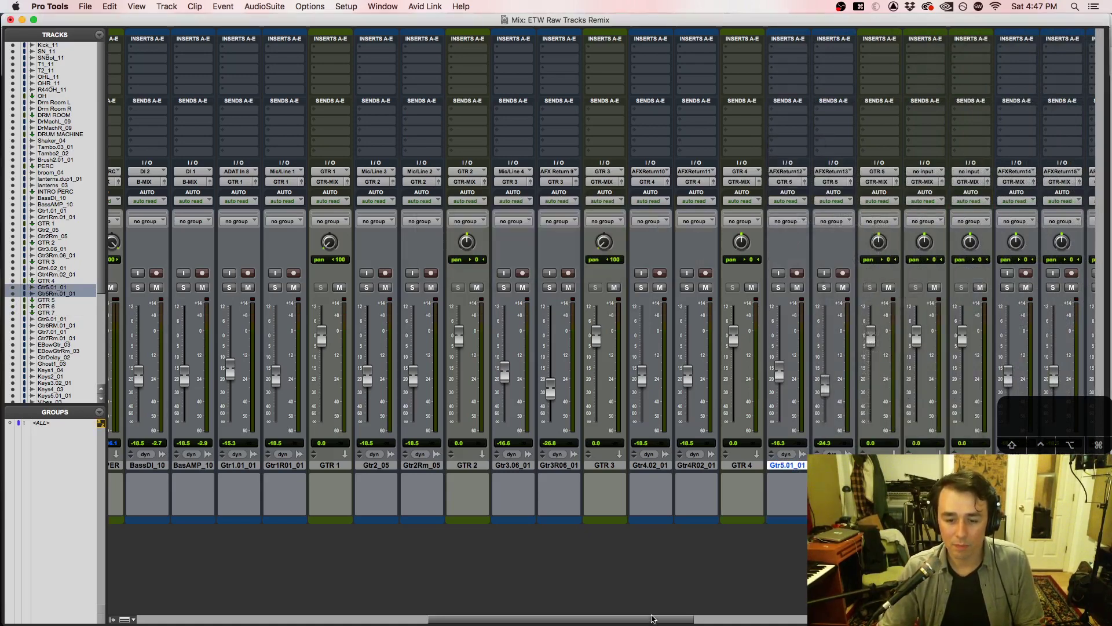
Step: Move the GTR 6 and GTR 7 aux tracks directly after the Gtr6 close and room tracks
scroll(603, 347, "right", 10)
scroll(575, 546, "left", 3)
left_click(472, 465)
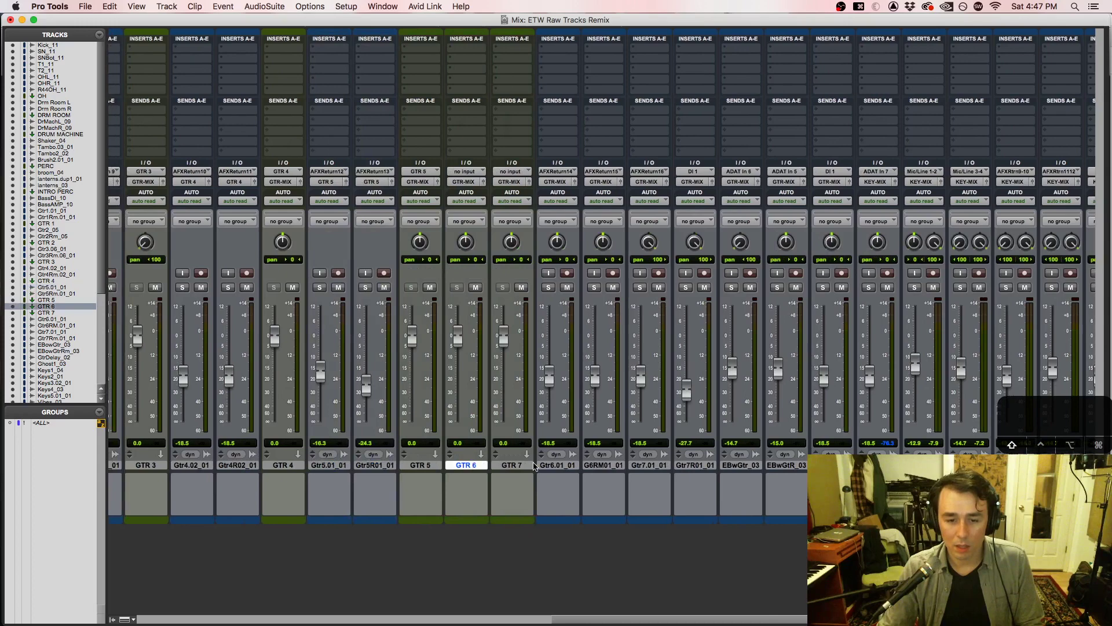
left_click(513, 465, "shift")
left_click_drag(481, 463, 631, 466)
Step: Route the outputs of Gtr6.01_01 and Gtr6RM.01_01 to the GTR 6 track
left_click(501, 466)
left_click(466, 465, "shift")
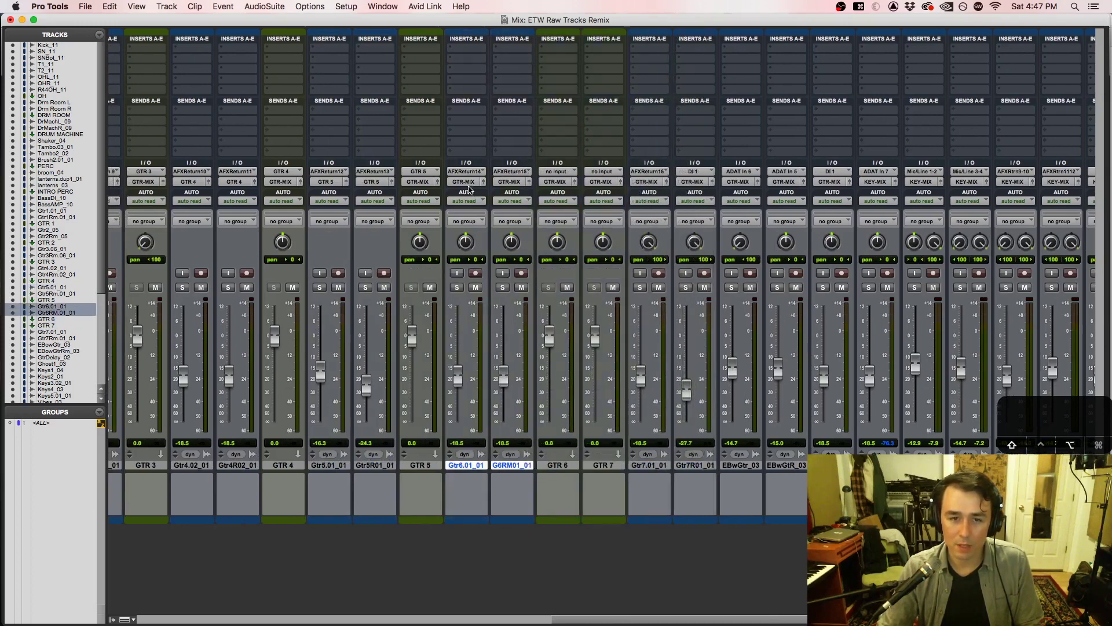
left_click(468, 182)
mouse_move(468, 211)
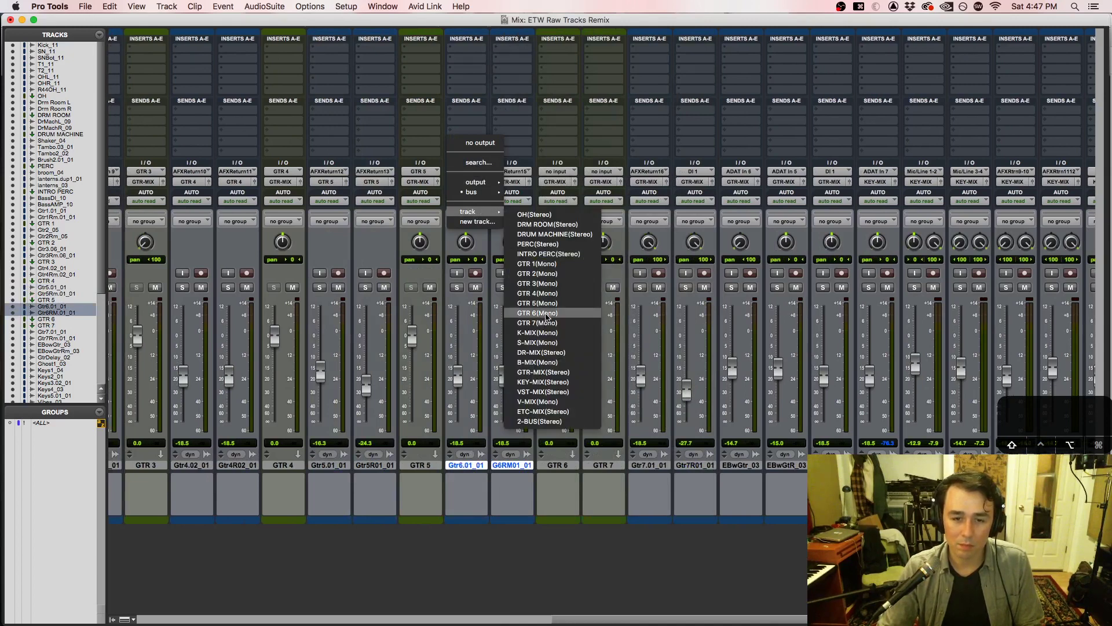
left_click(548, 313, "alt+shift")
Step: Move GTR 7 directly after the two Gtr7 tracks and route Gtr7.01_01 and Gtr7Rm.01_01 to the GTR 7 track
left_click_drag(603, 465, 704, 473)
left_click(649, 465)
left_click(616, 467, "shift")
left_click(598, 172, "alt+shift")
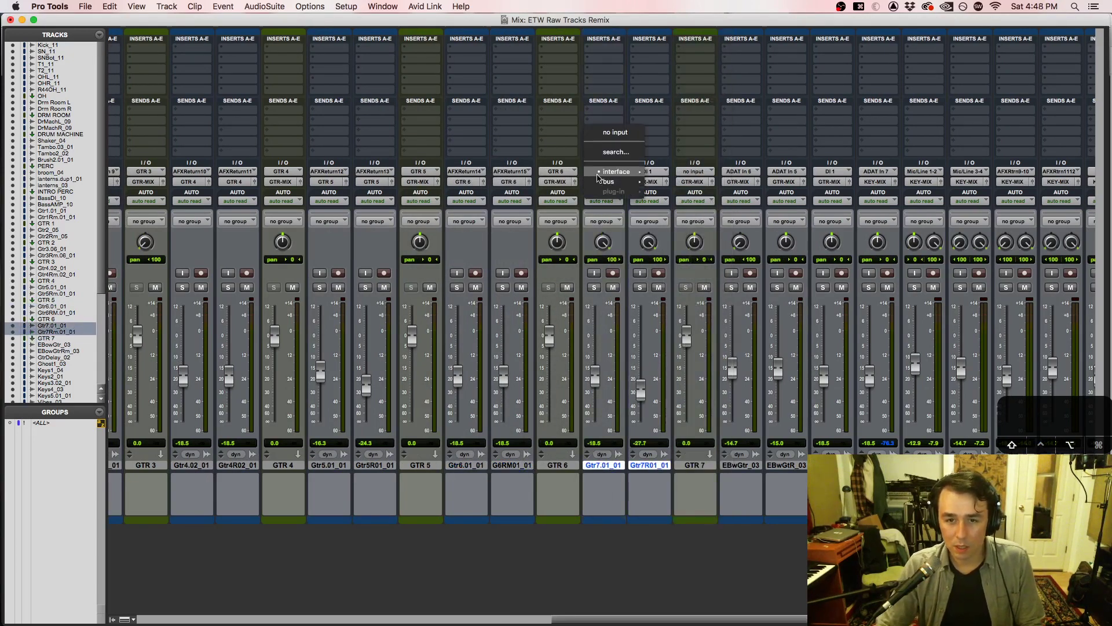
left_click(557, 157, "alt+shift")
left_click(597, 182, "alt+shift")
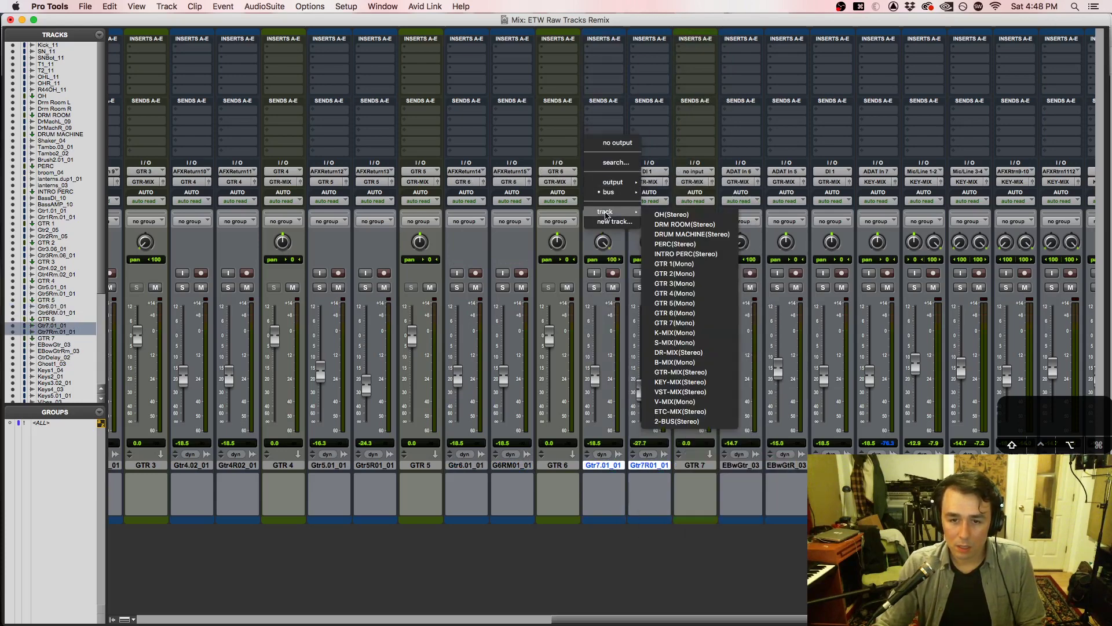
left_click(692, 325)
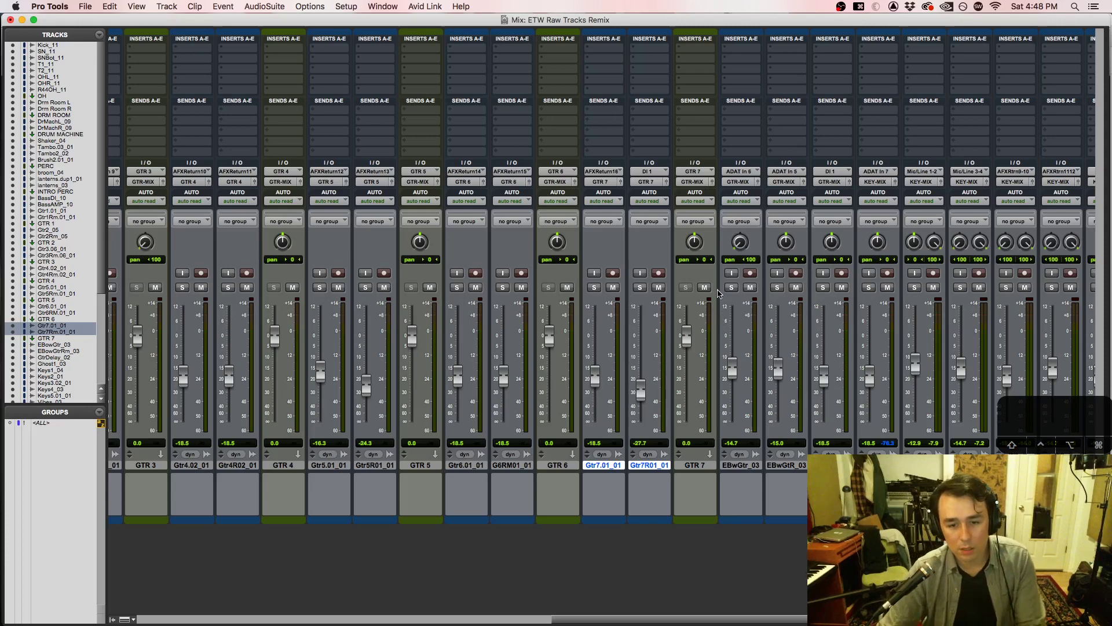
Step: Solo EBowGtr_03 and EBowGtrRm_03 and play the session to hear them
key("space")
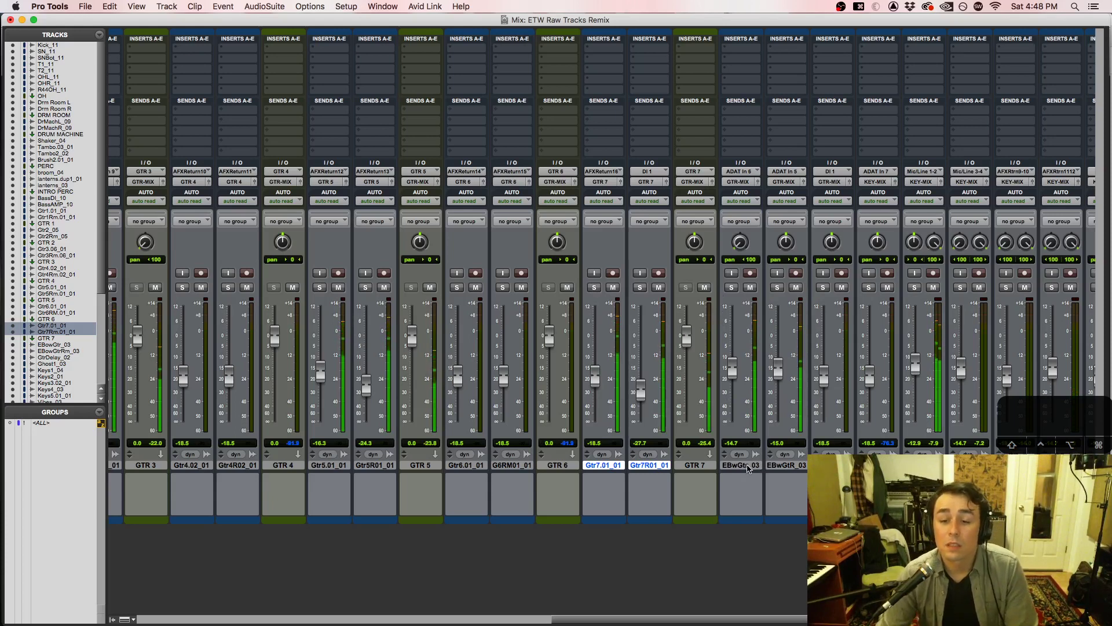
left_click(746, 466)
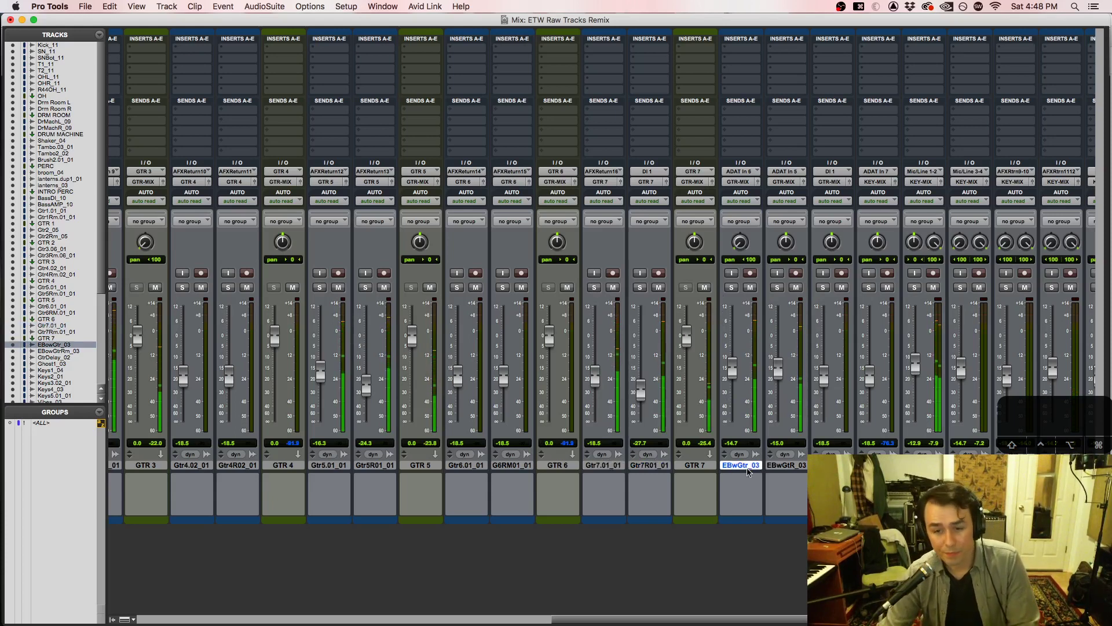
left_click(787, 466)
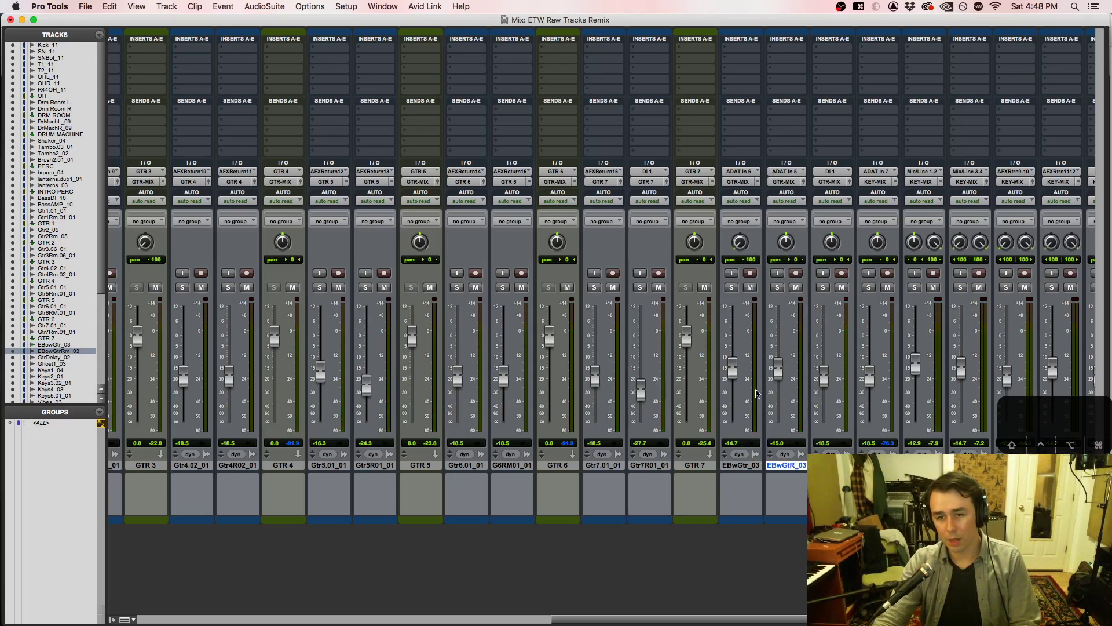
left_click(733, 288)
left_click(777, 288)
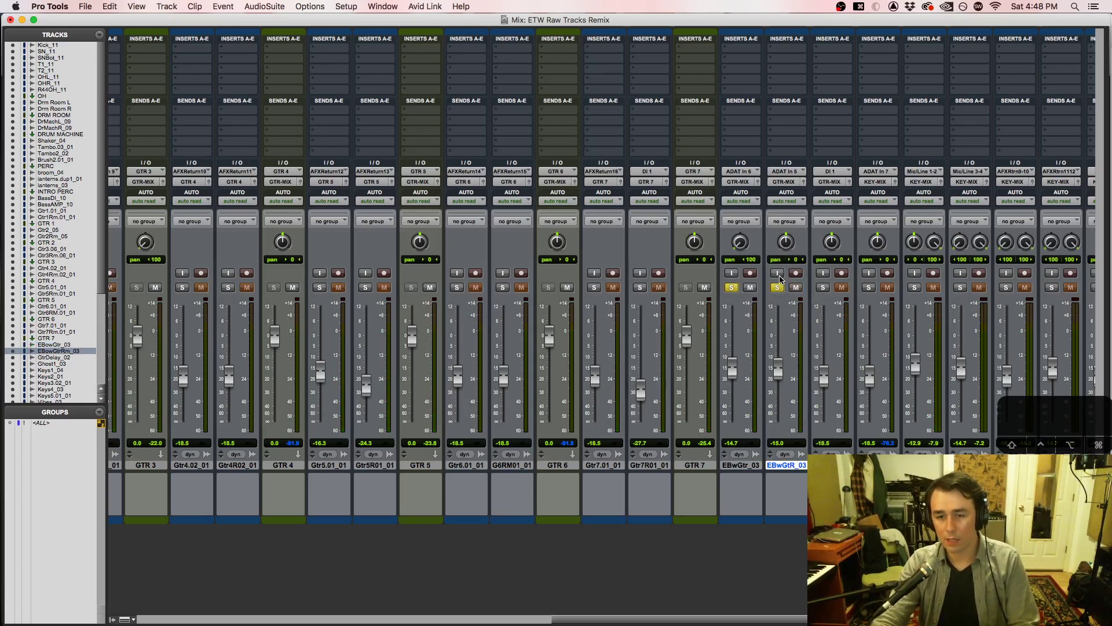
key("space")
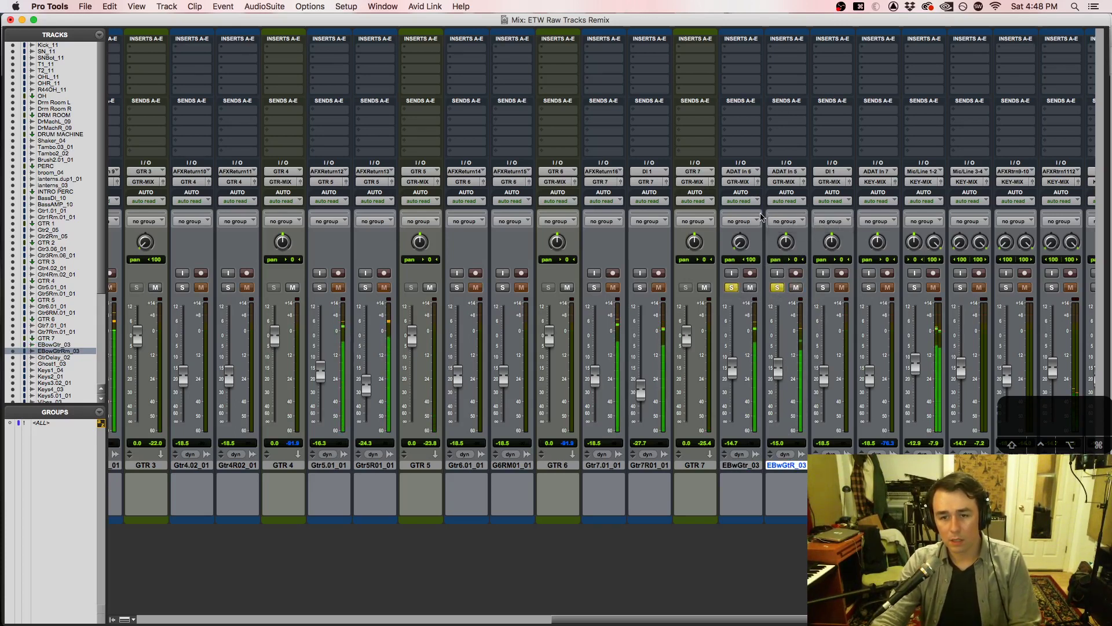
Step: Pan EBowGtrRm_03 fully right to 100 and set its volume to about -12.6 dB
left_click_drag(771, 243, 805, 141)
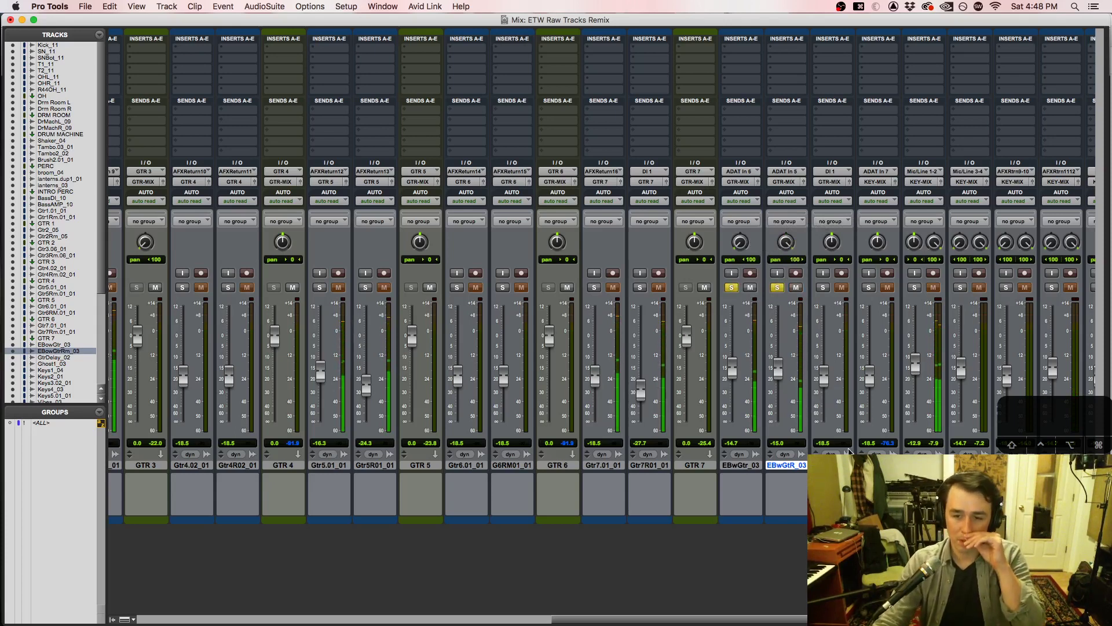
left_click_drag(773, 379, 776, 374)
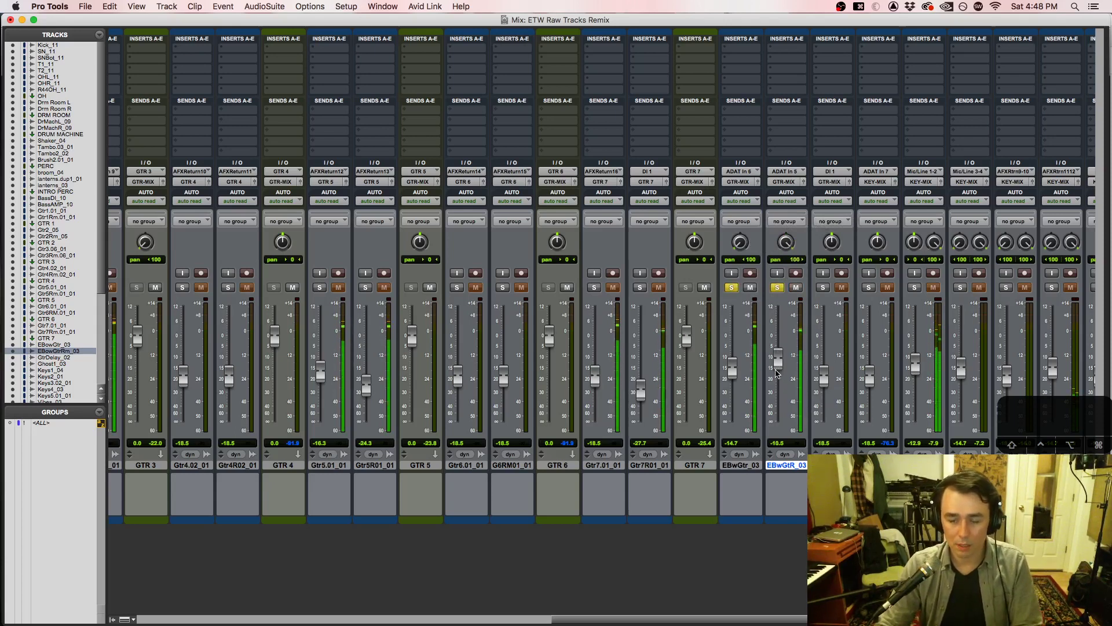
left_click_drag(778, 373, 781, 380)
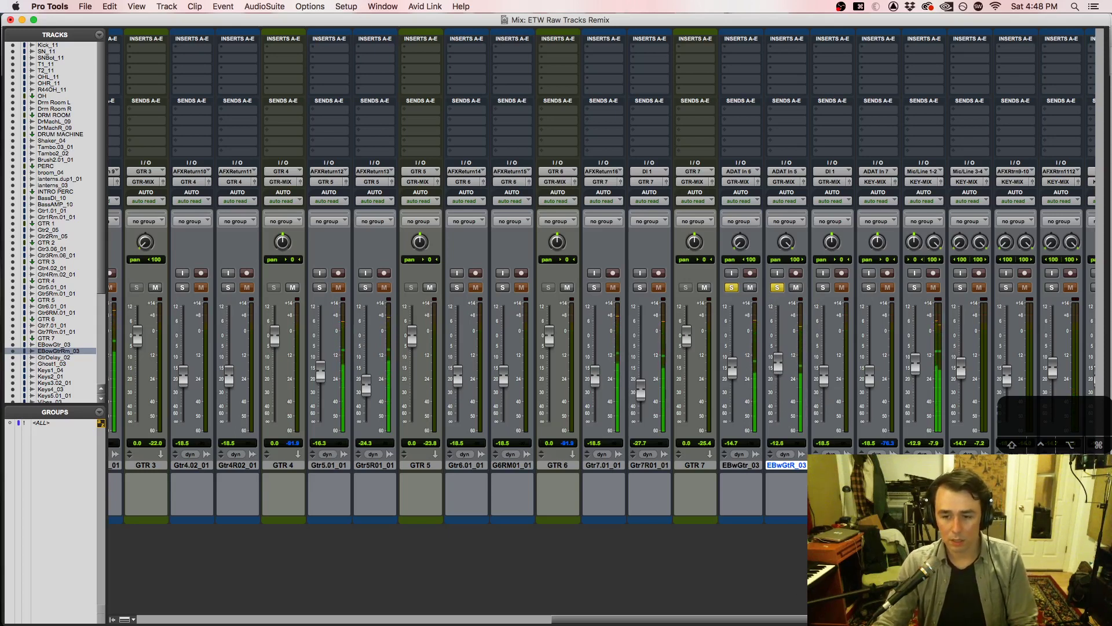
Step: Create one stereo aux input track named E BOW GTR after EBowGtrRm_03
scroll(674, 544, "right", 4)
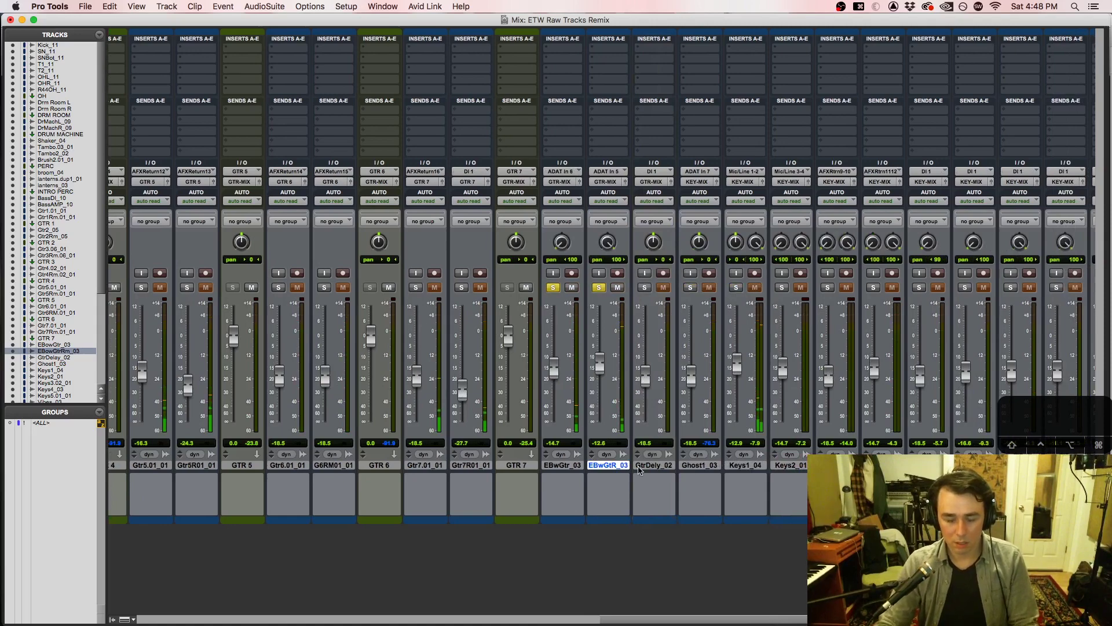
key("super+shift+n")
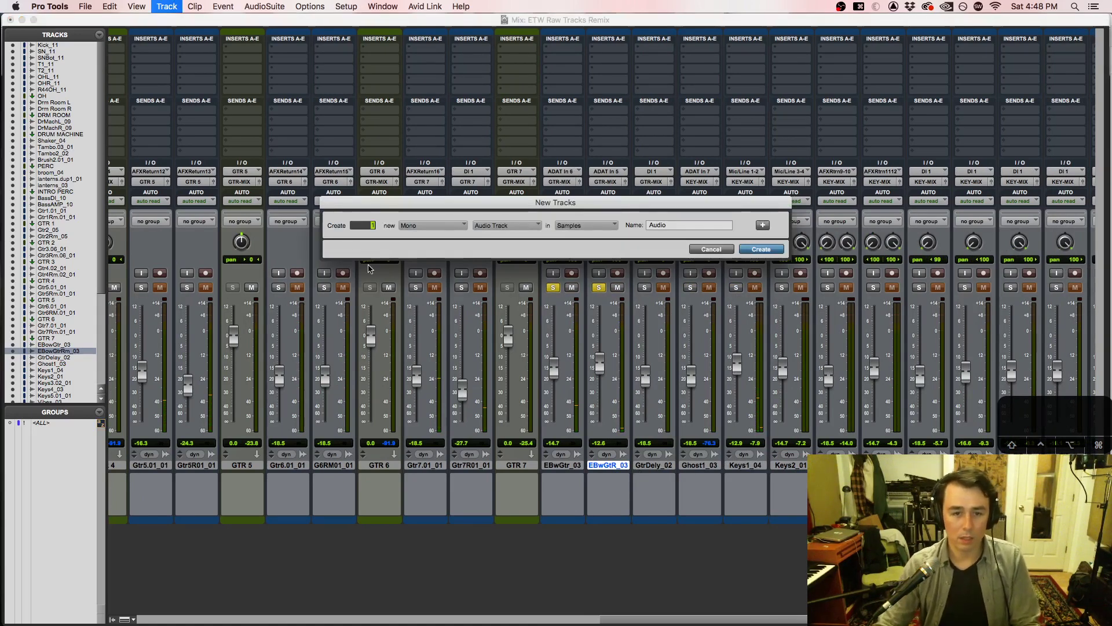
left_click(432, 226)
left_click(431, 235)
left_click(506, 225)
left_click(506, 238)
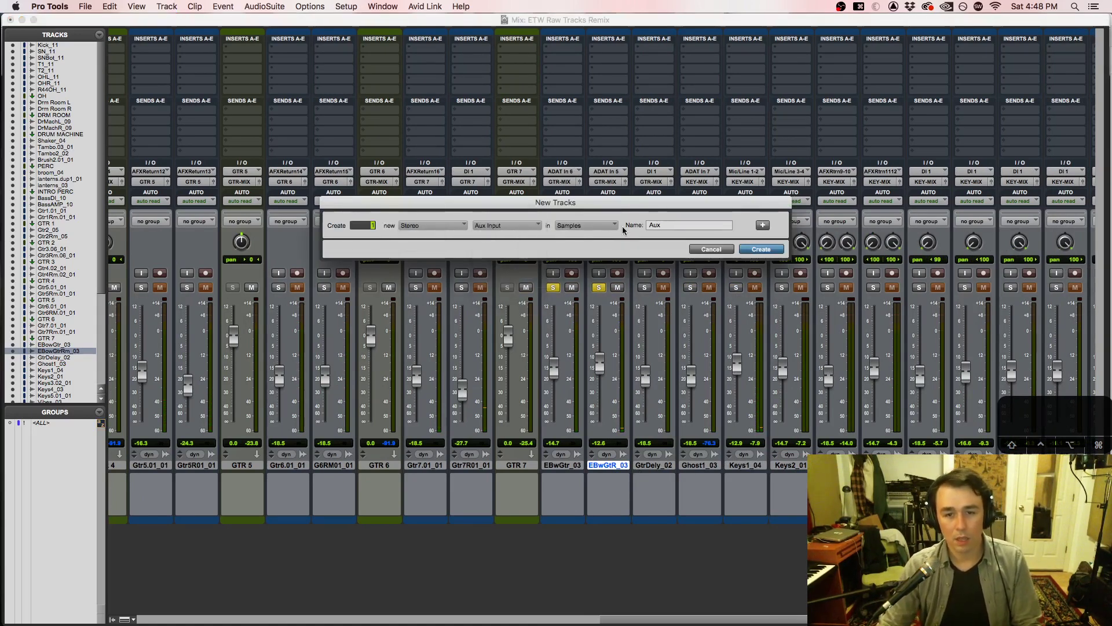
double_click(704, 225)
type("E")
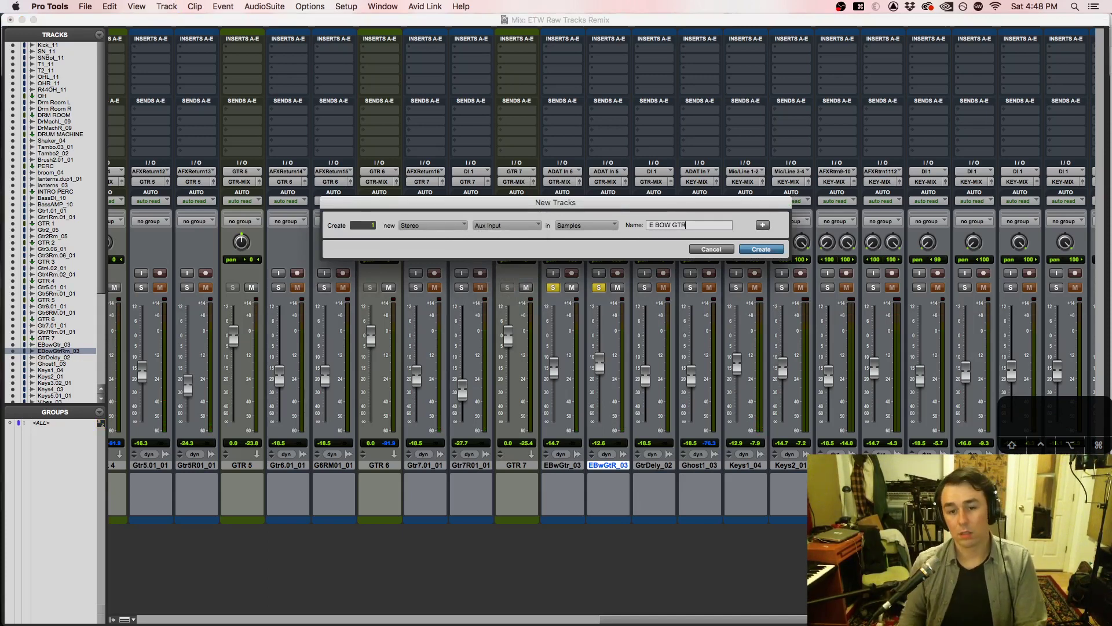
type(" BOW GTR")
key("Return")
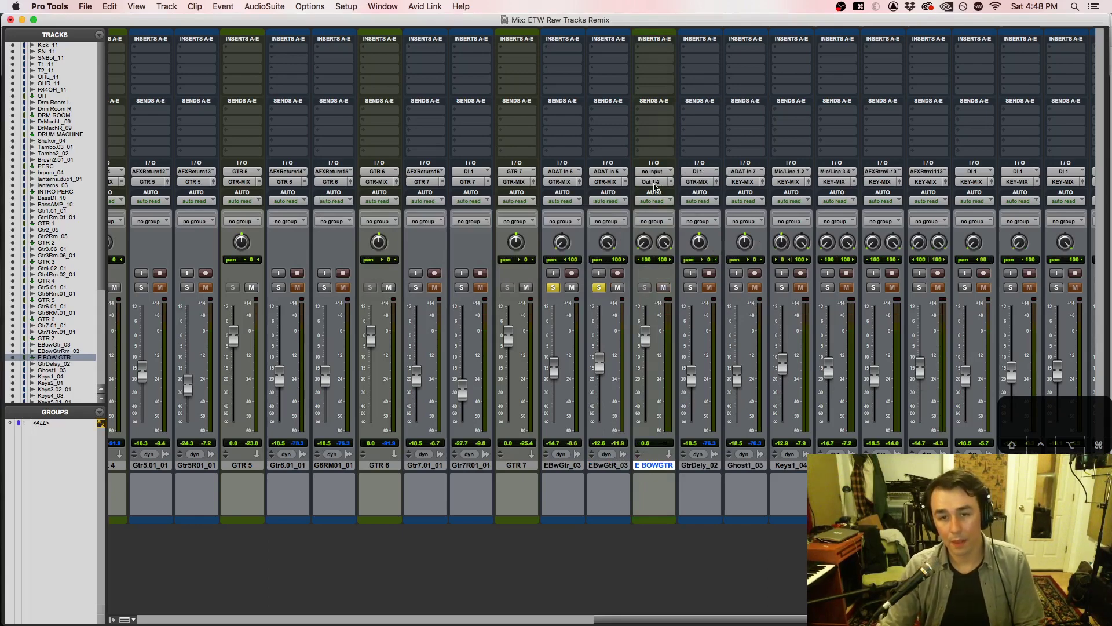
Step: Route the output of the E BOW GTR aux track to the stereo GTR-MIX bus
left_click(654, 184)
mouse_move(660, 191)
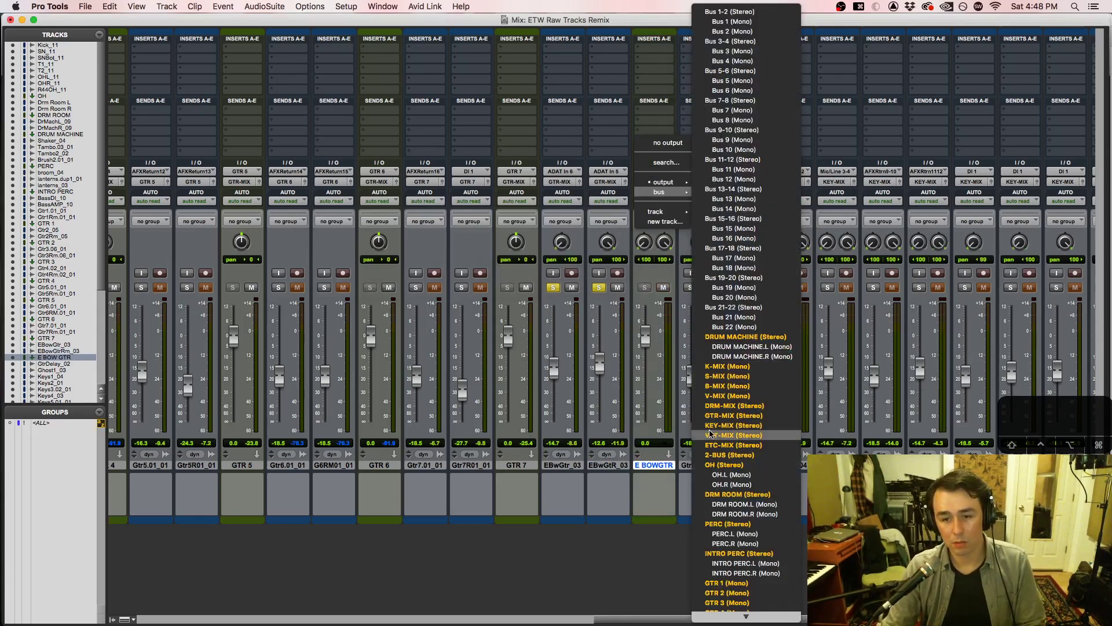
left_click(717, 416)
Step: Route the outputs of EBowGtr_03 and EBowGtrRm_03 to the stereo E BOW GTR track
left_click(606, 464)
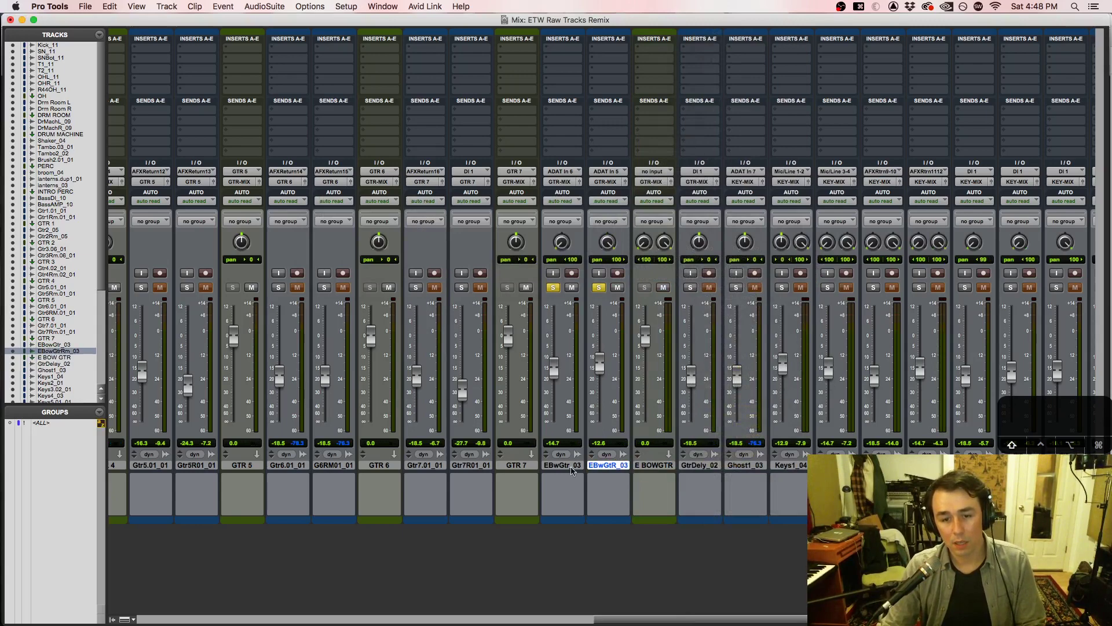
left_click(568, 465, "shift")
left_click(573, 186)
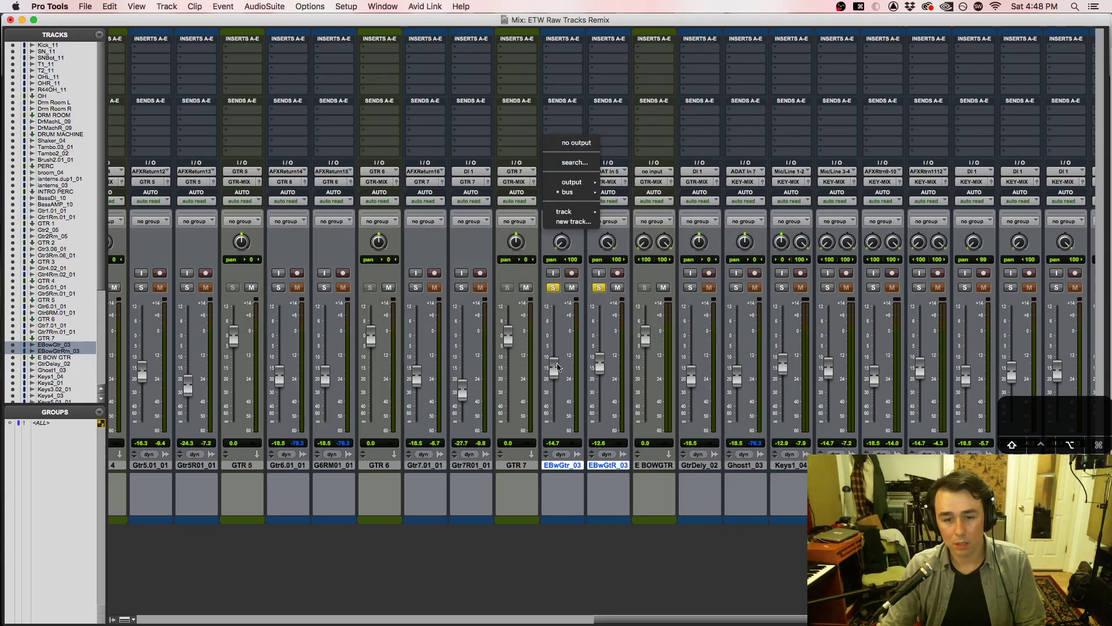
mouse_move(565, 212)
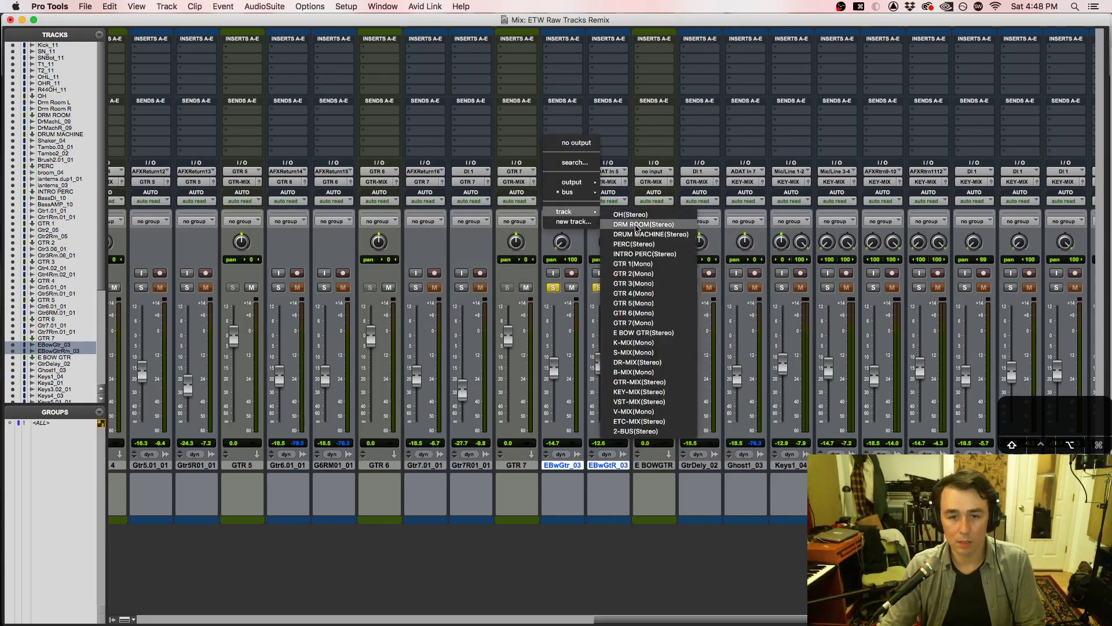
left_click(642, 333)
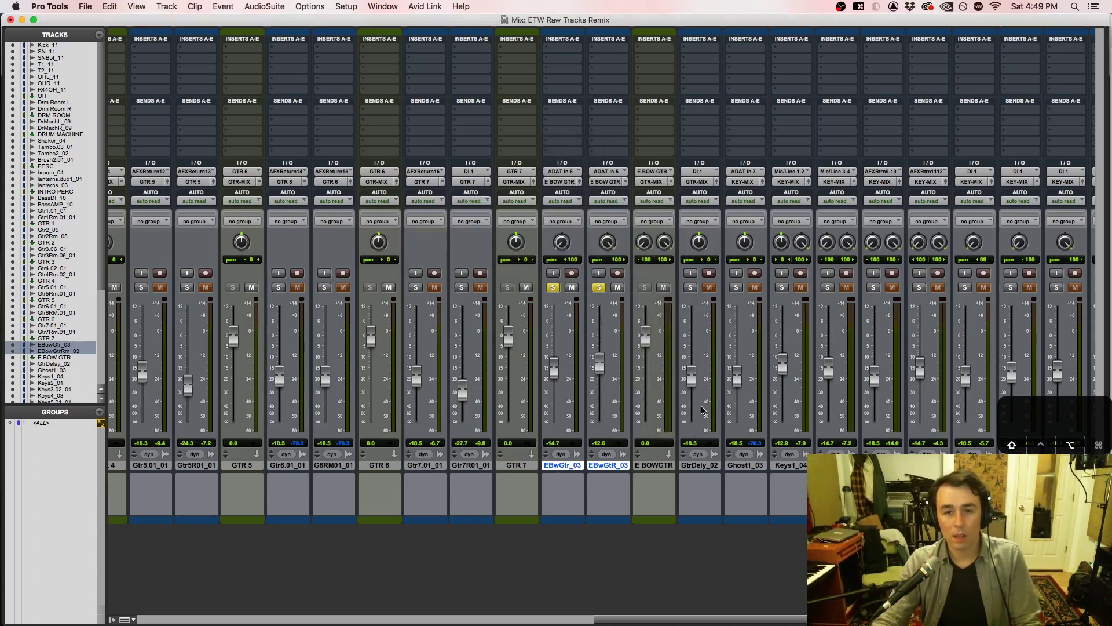
Step: Play the session to check the E BOW GTR signal and clear the solos on both E-bow tracks
key("space")
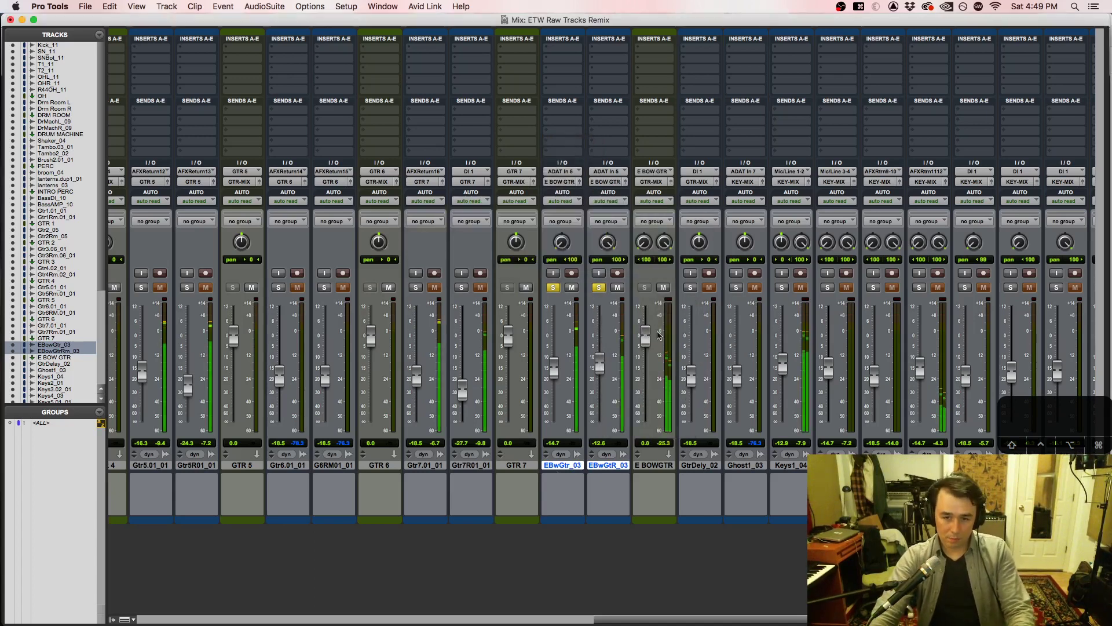
left_click(599, 287, "alt")
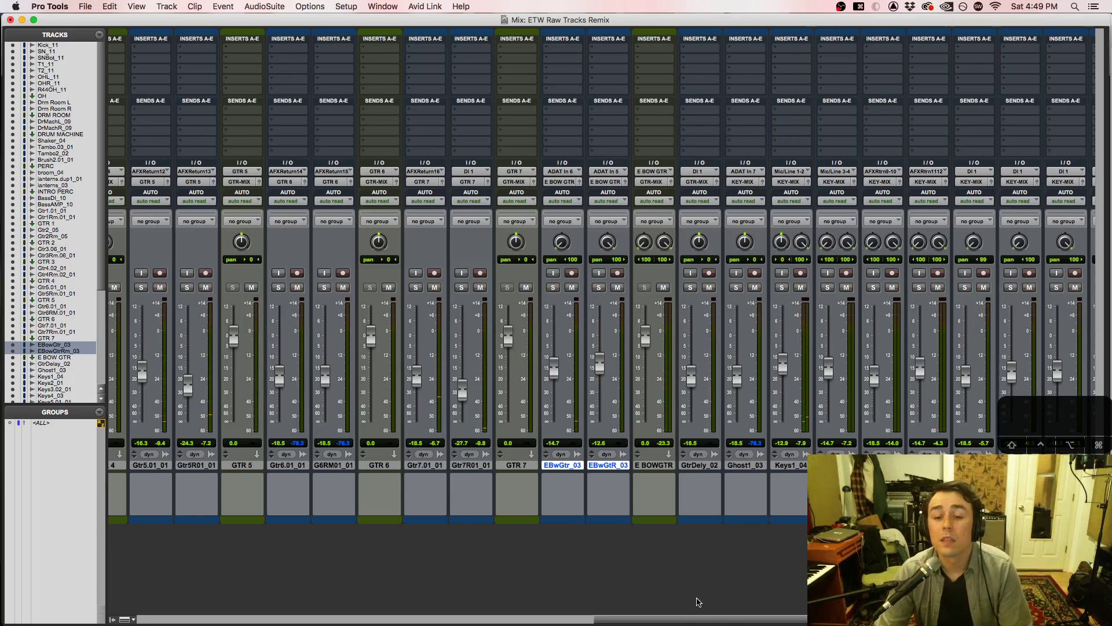
Step: Create three stereo aux input tracks after Keys5.01_01
left_click_drag(718, 615, 782, 621)
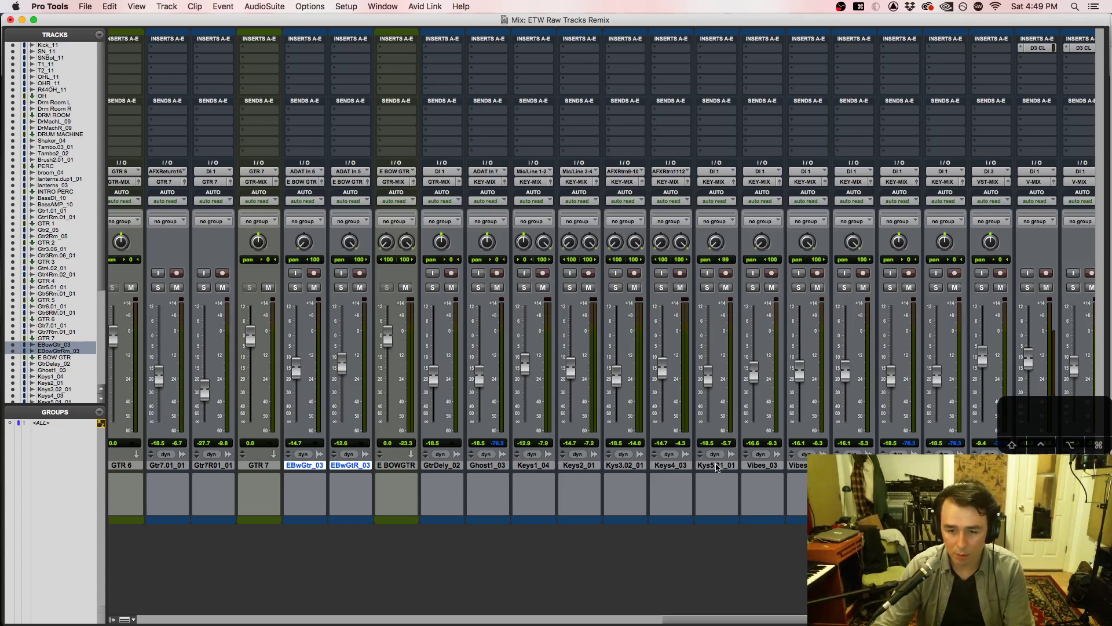
left_click(717, 465)
key("super+shift+n")
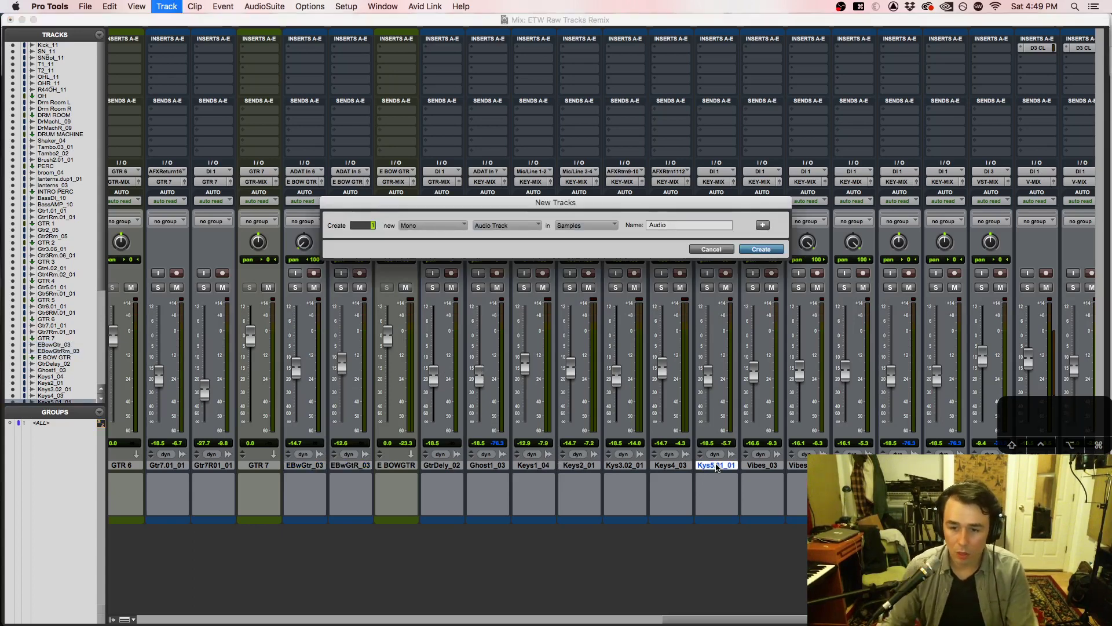
type("3")
left_click(433, 225)
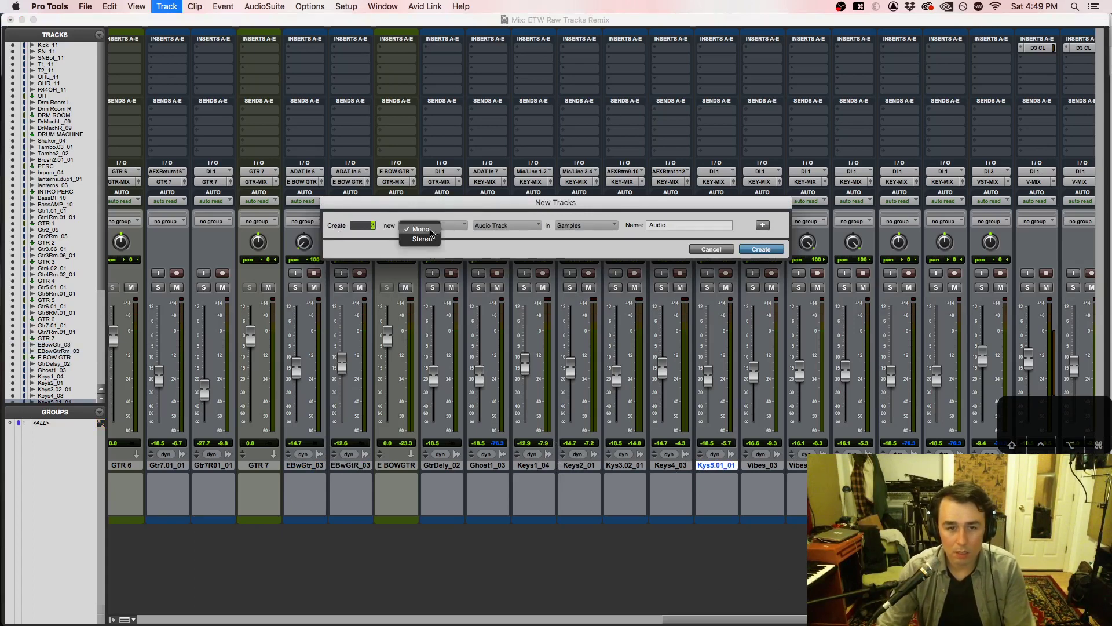
left_click(485, 227)
left_click(495, 238)
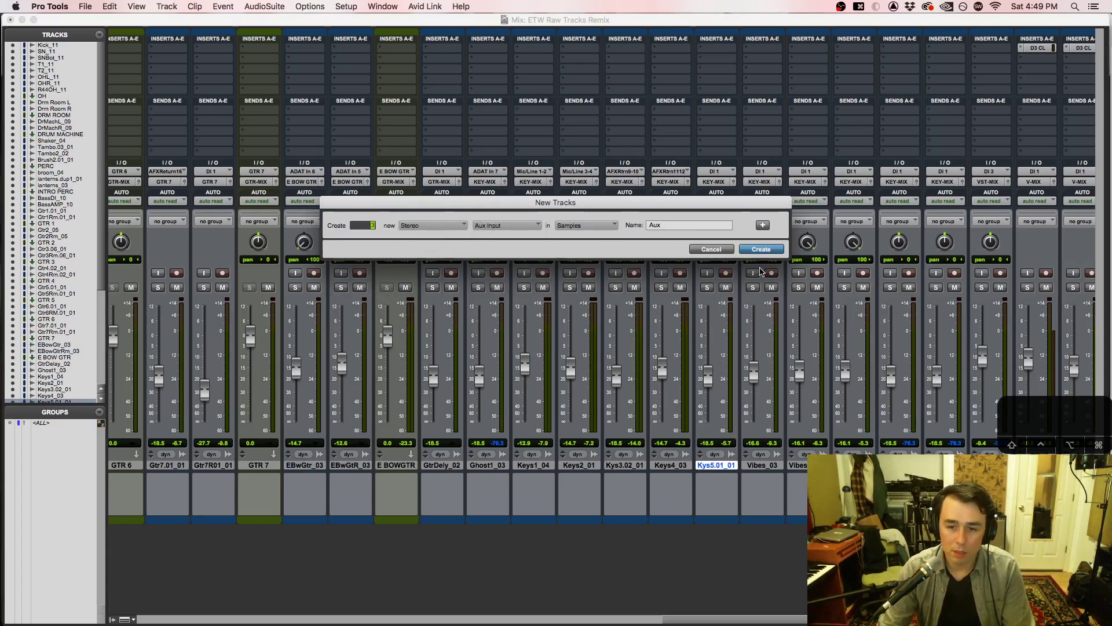
key("Return")
Step: Rename the three new aux tracks SYNTH, VIBES and TACK PIANO
double_click(763, 465)
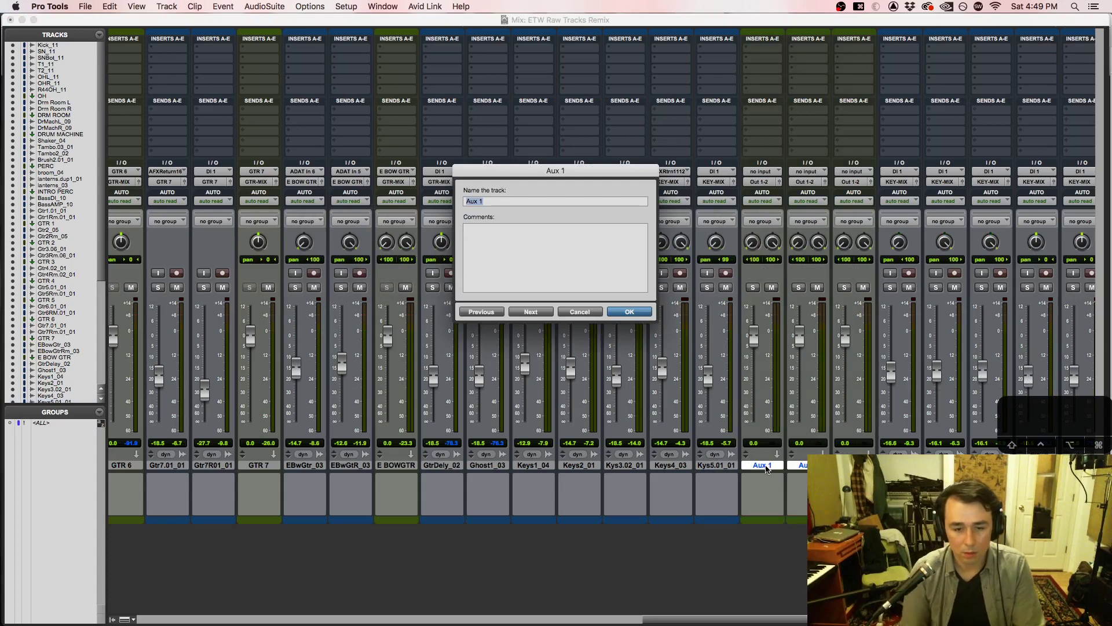
type("K")
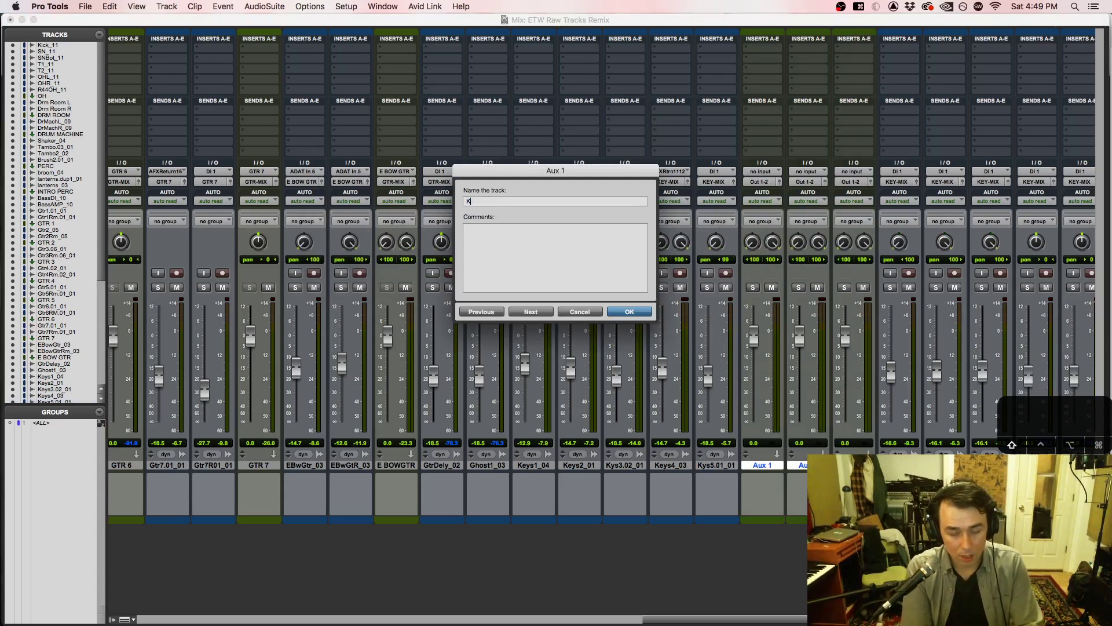
type("SYNTH")
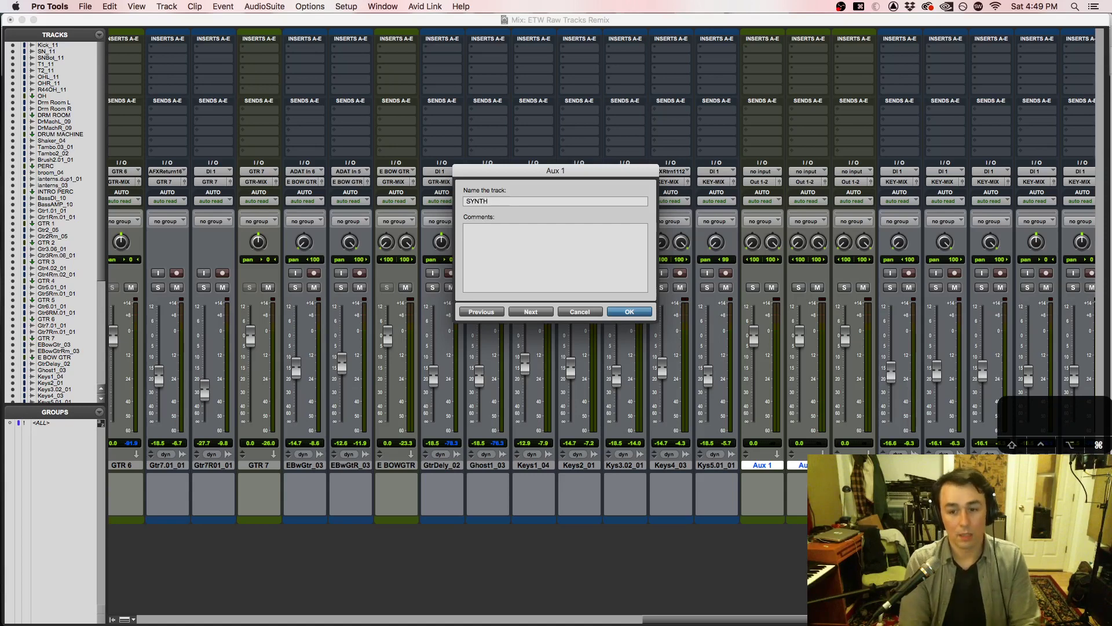
key("super+Right")
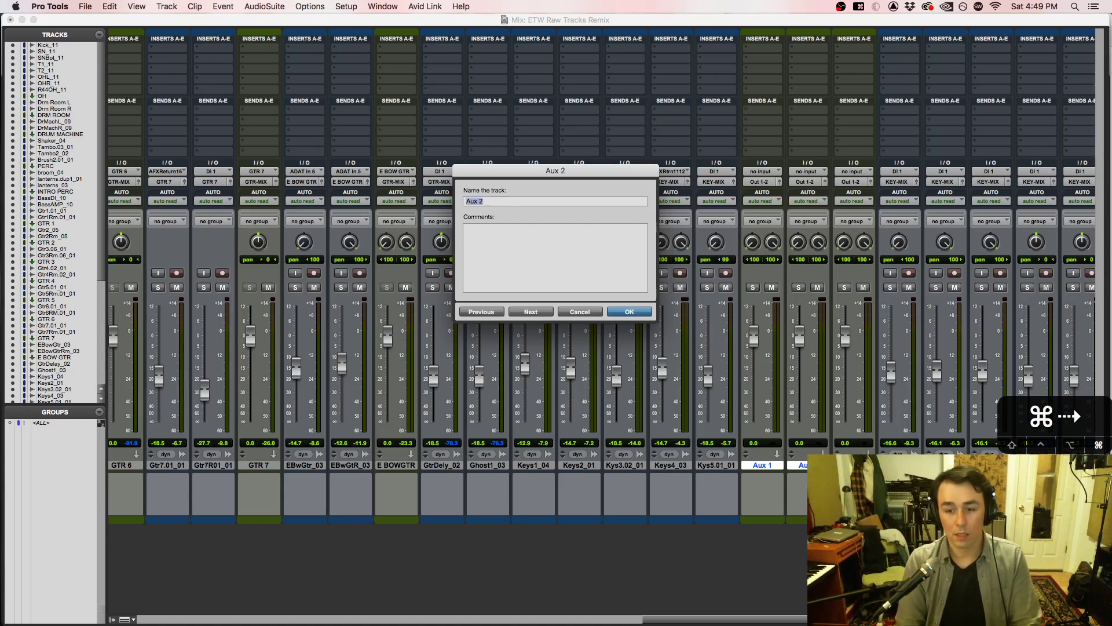
type("VIBES")
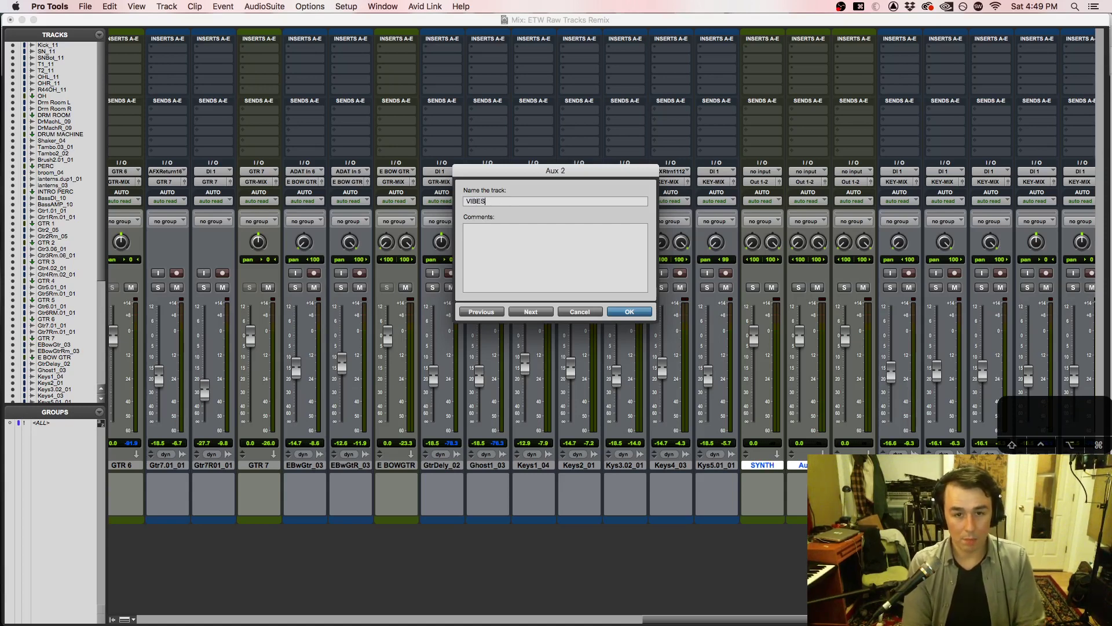
key("super+Right")
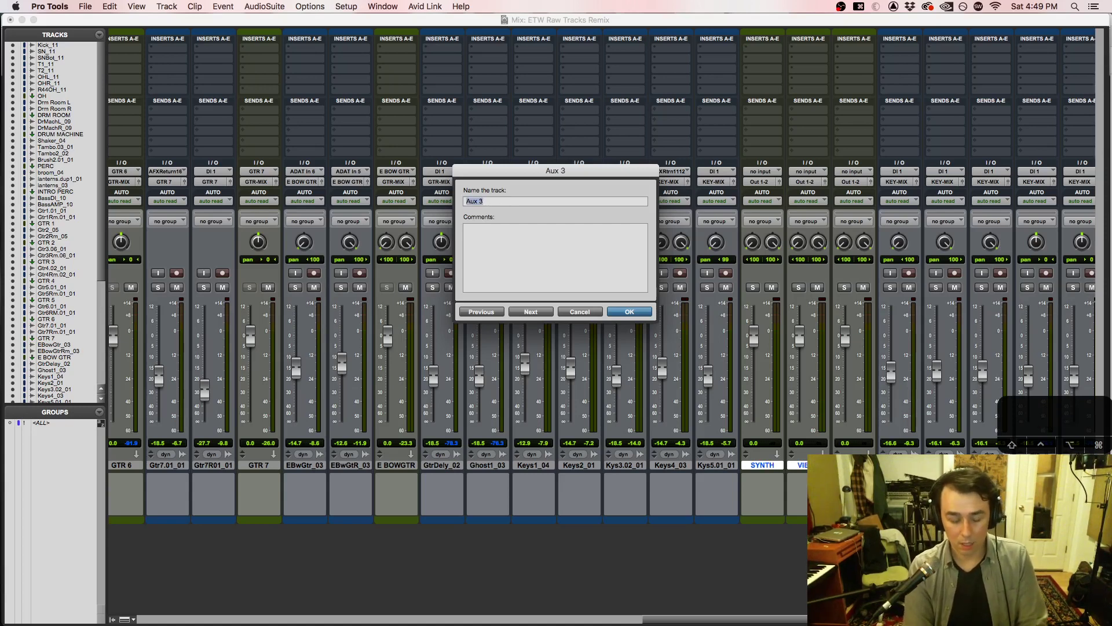
type("TACK PIANO")
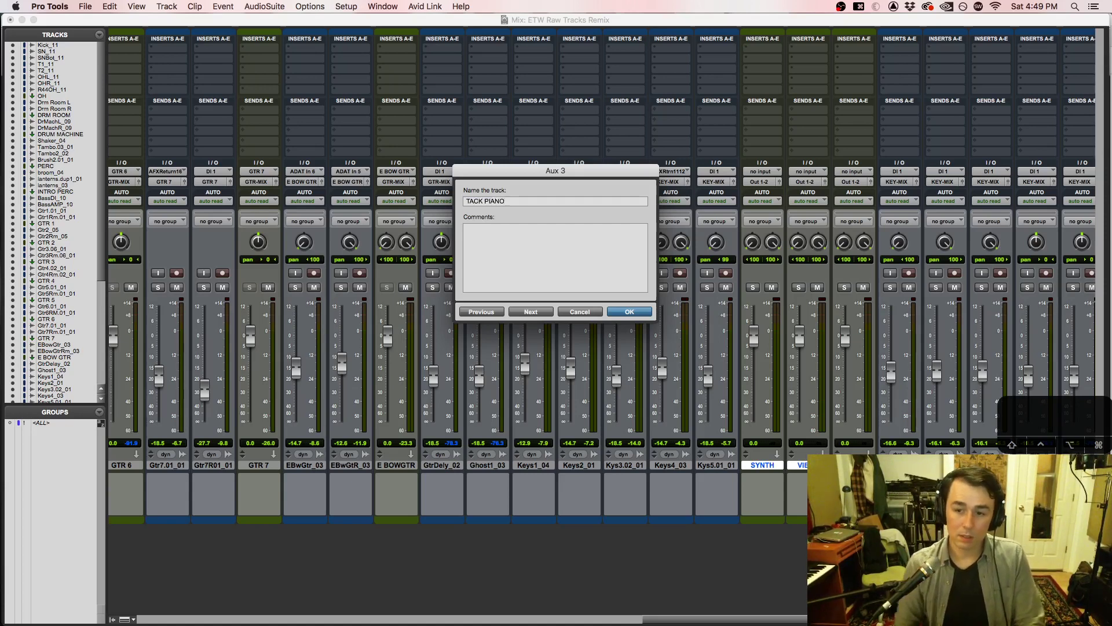
left_click(628, 312)
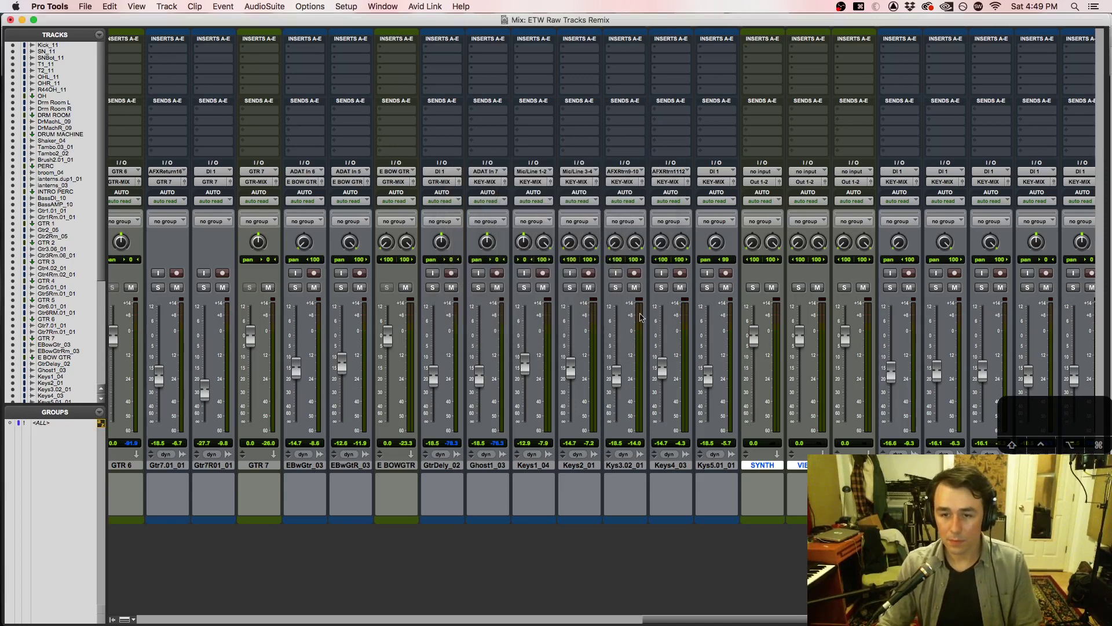
Step: Route the outputs of the SYNTH, VIBES and TACK PIANO aux tracks to the stereo KEY-MIX bus
left_click(800, 288, "super")
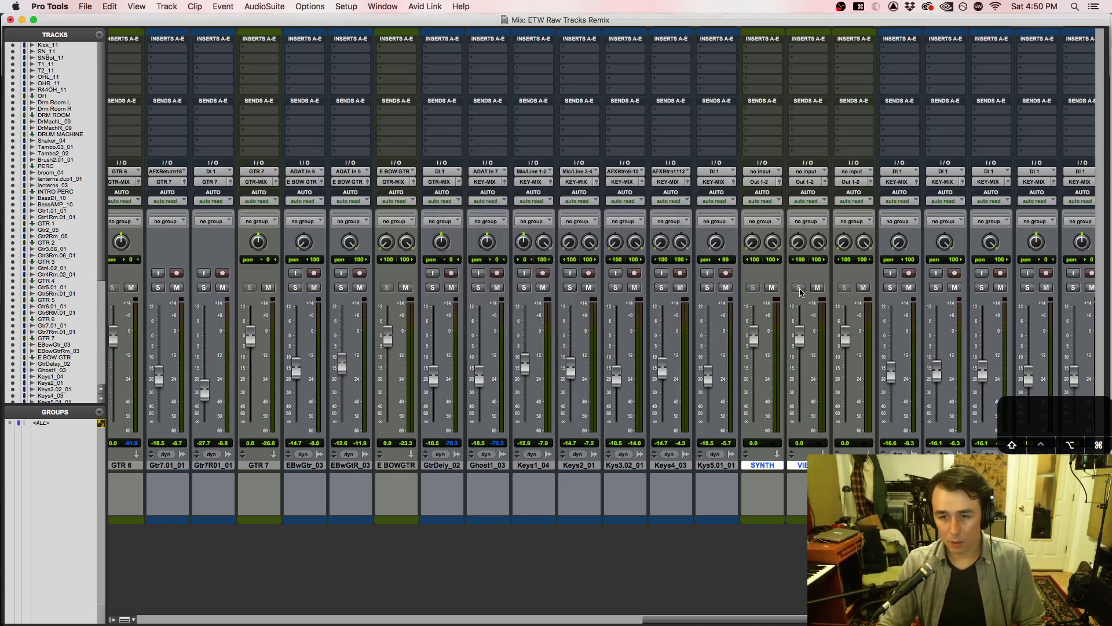
left_click(760, 182)
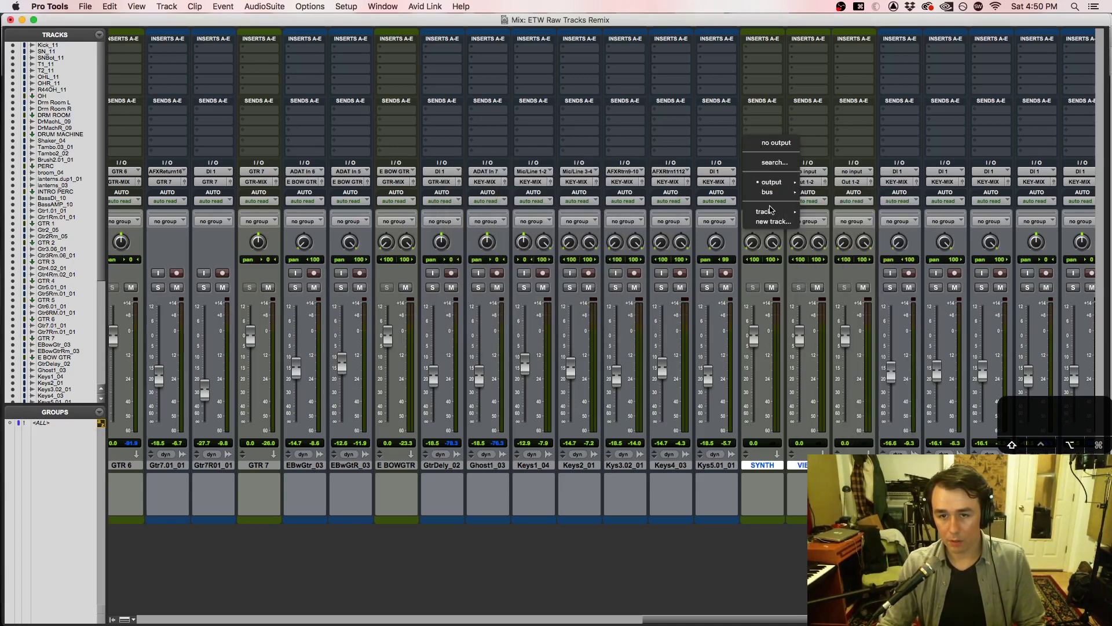
mouse_move(772, 211)
mouse_move(767, 191)
left_click(830, 427)
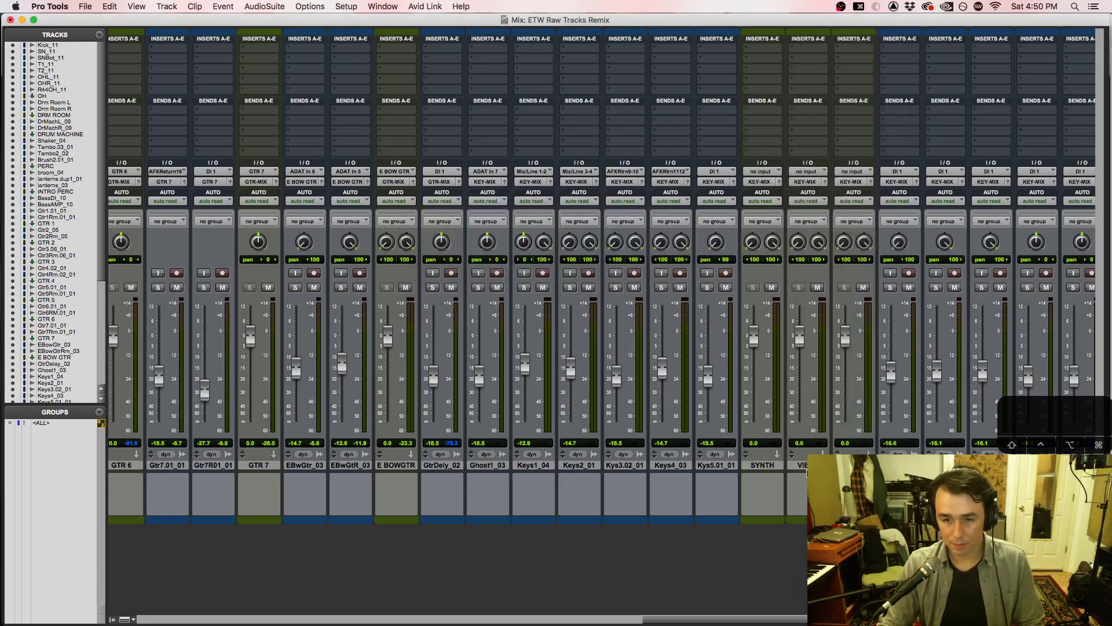
Step: Route the outputs of the tracks from Ghost1_03 through Keys5.01_01 to the stereo SYNTH track
left_click(697, 466)
left_click(490, 467, "shift")
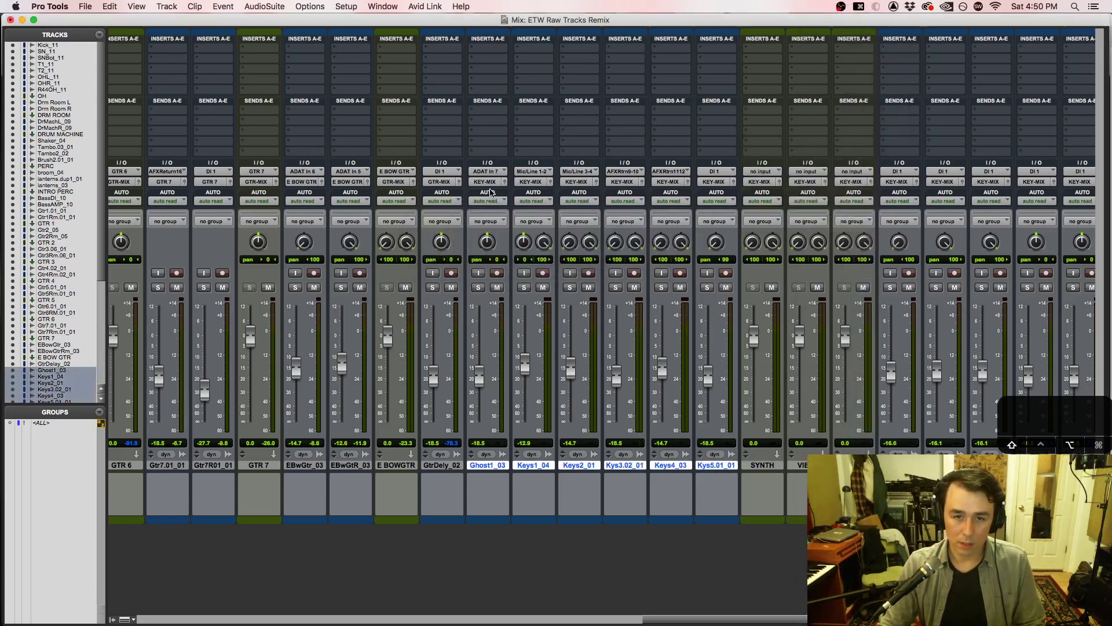
left_click(490, 183)
mouse_move(490, 212)
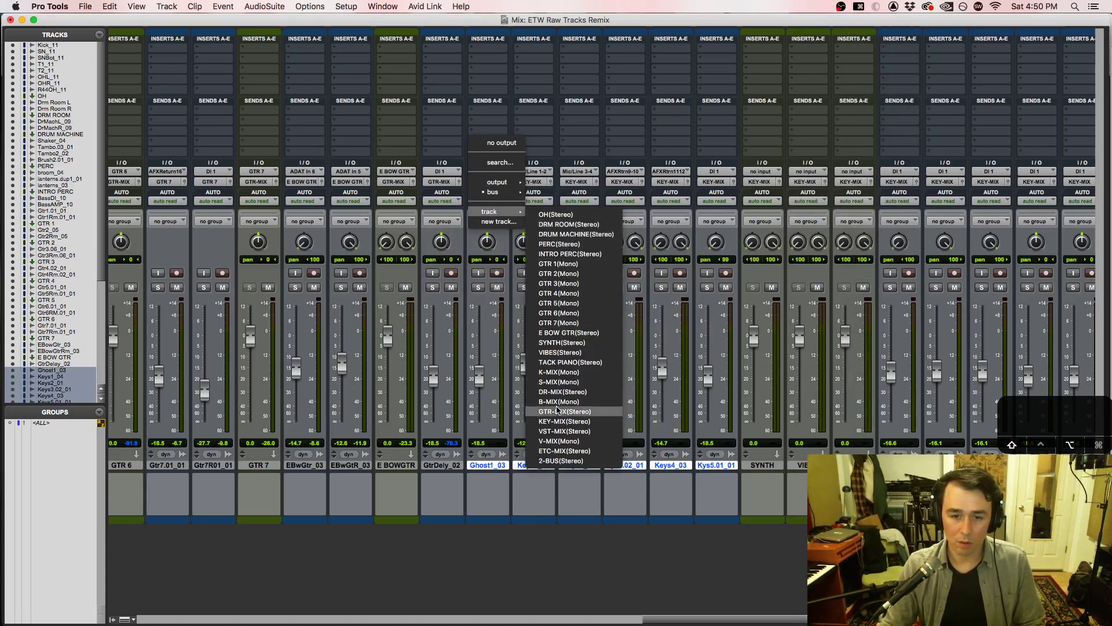
left_click(562, 343, "alt+shift")
Step: Move the VIBES and TACK PIANO aux tracks to directly after Vibes lo_05
left_click(795, 465)
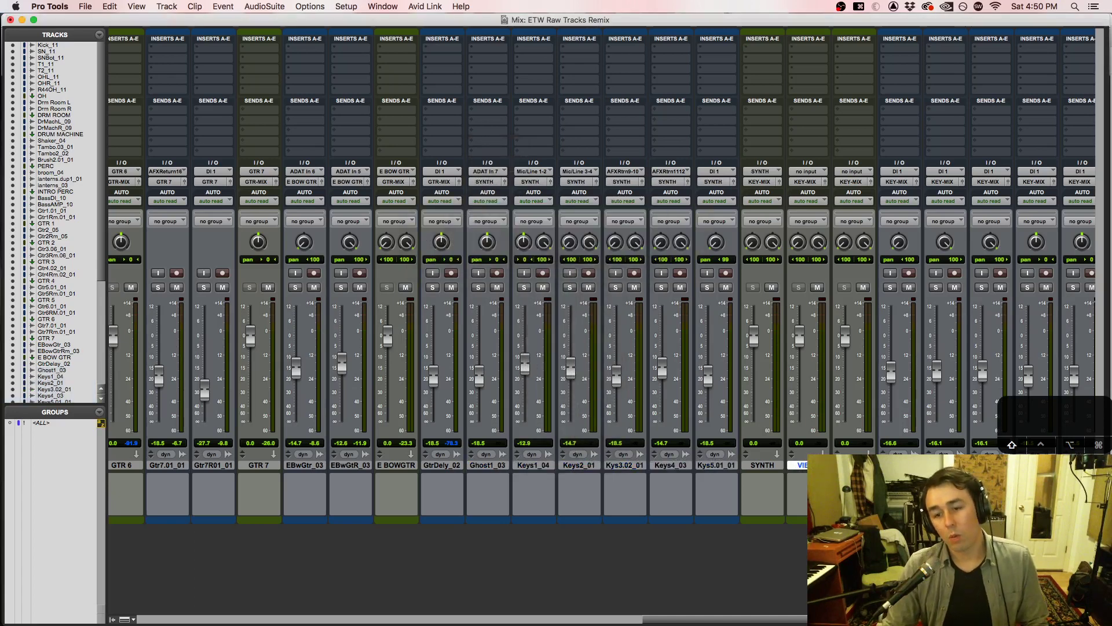
left_click(853, 466, "shift")
left_click_drag(852, 466, 995, 467)
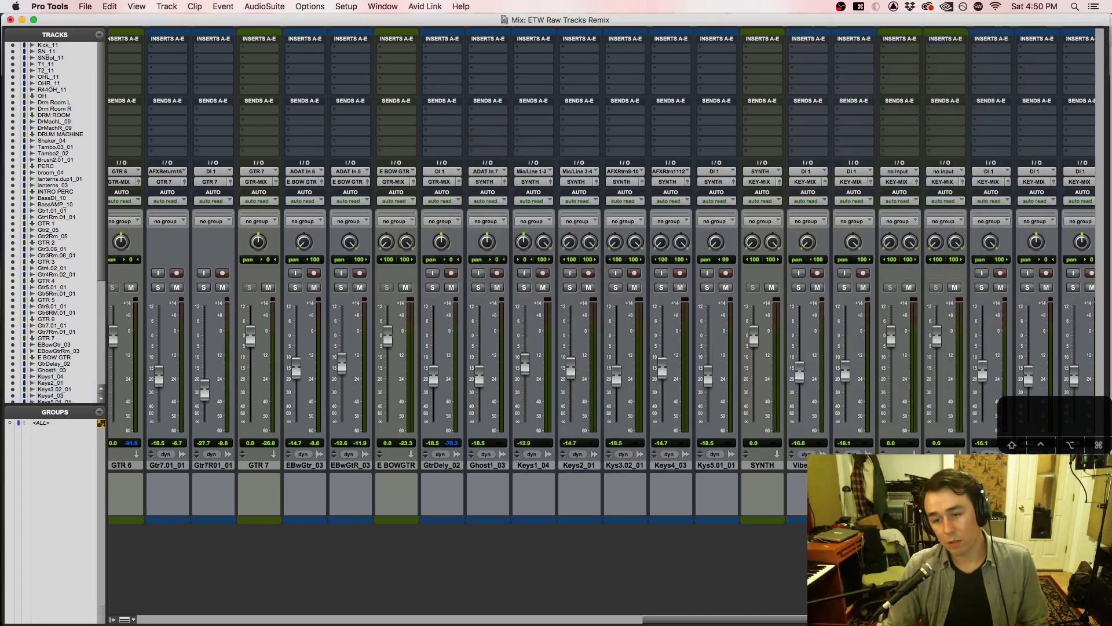
Step: Route the outputs of Vibes_03 and Vibes lo_05 to the stereo VIBES track
left_click(800, 465)
left_click(806, 182)
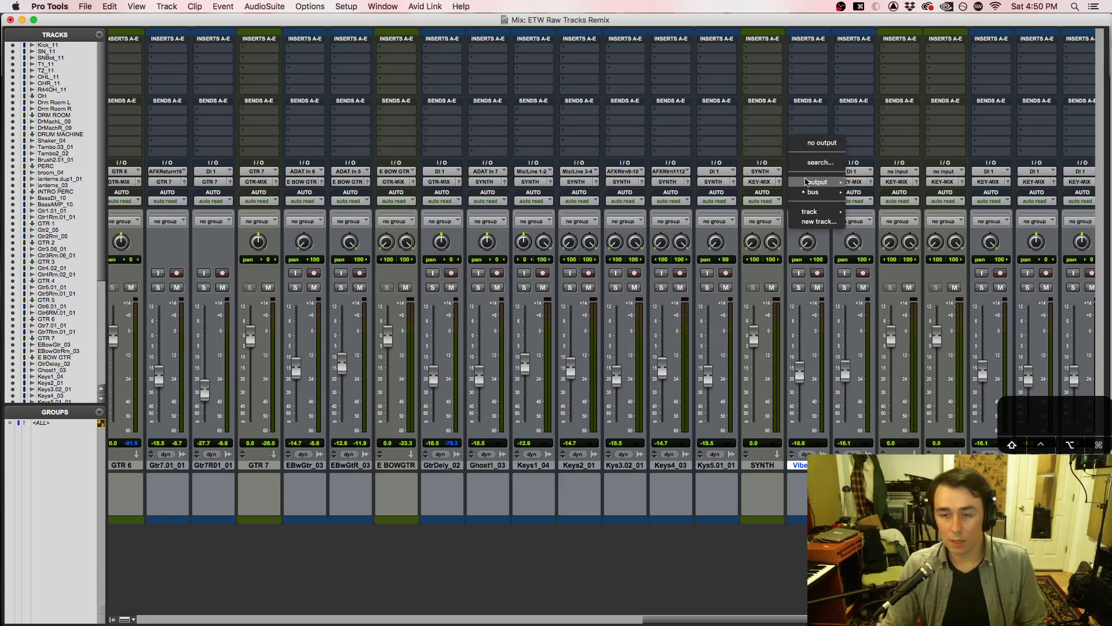
mouse_move(809, 214)
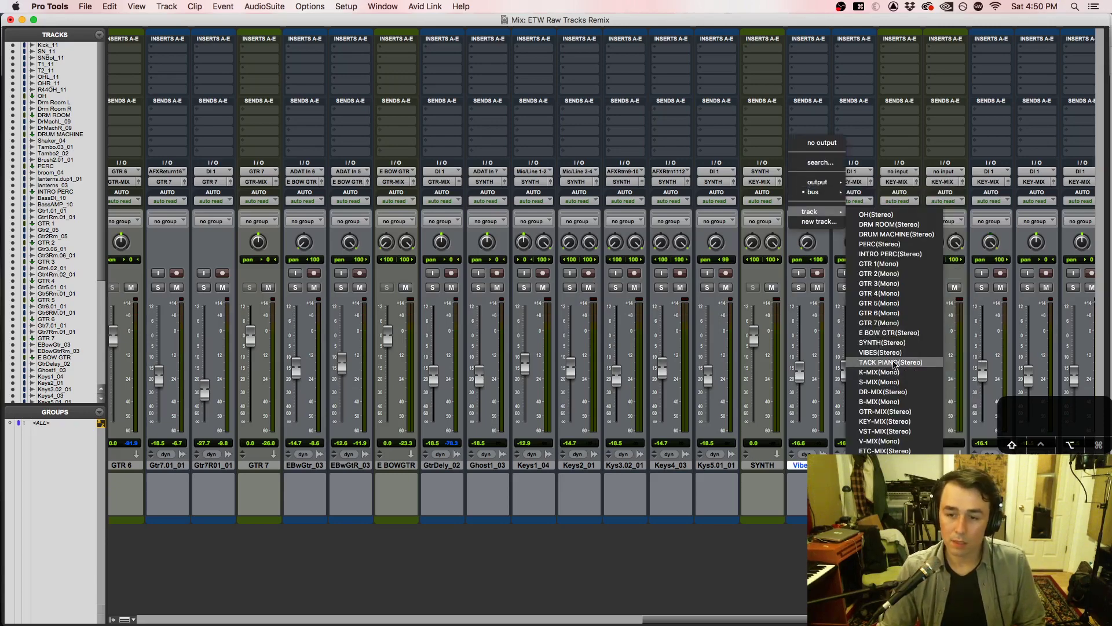
left_click(880, 352)
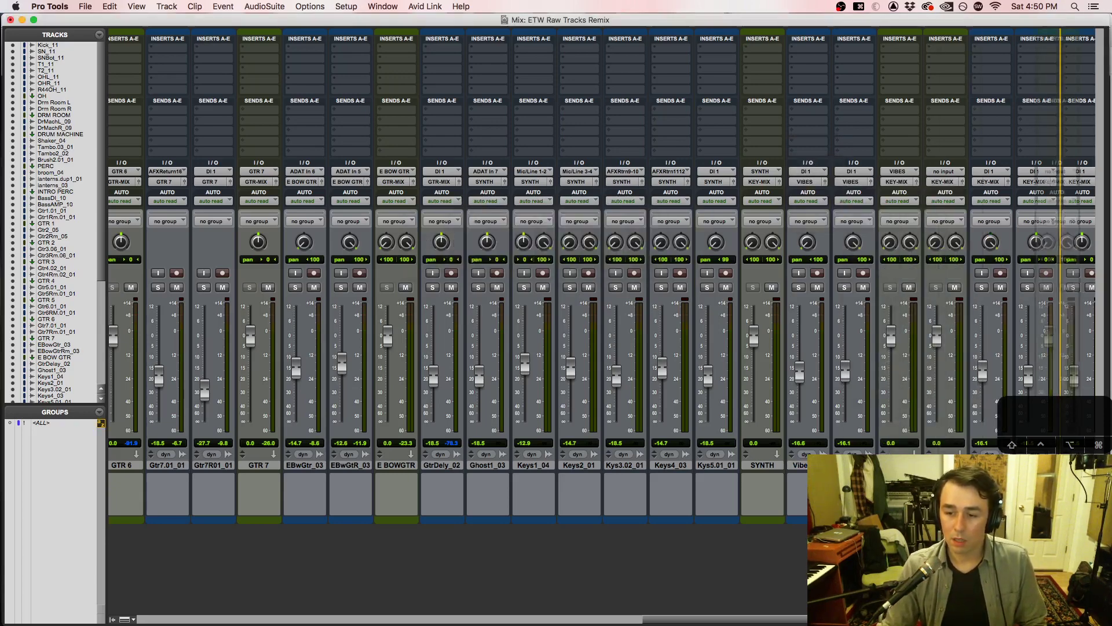
Step: Move the TACK PIANO aux after tckm201_01 and route tack_06, tckmb01_01 and tckm201_01 to it
left_click_drag(1110, 493, 615, 494)
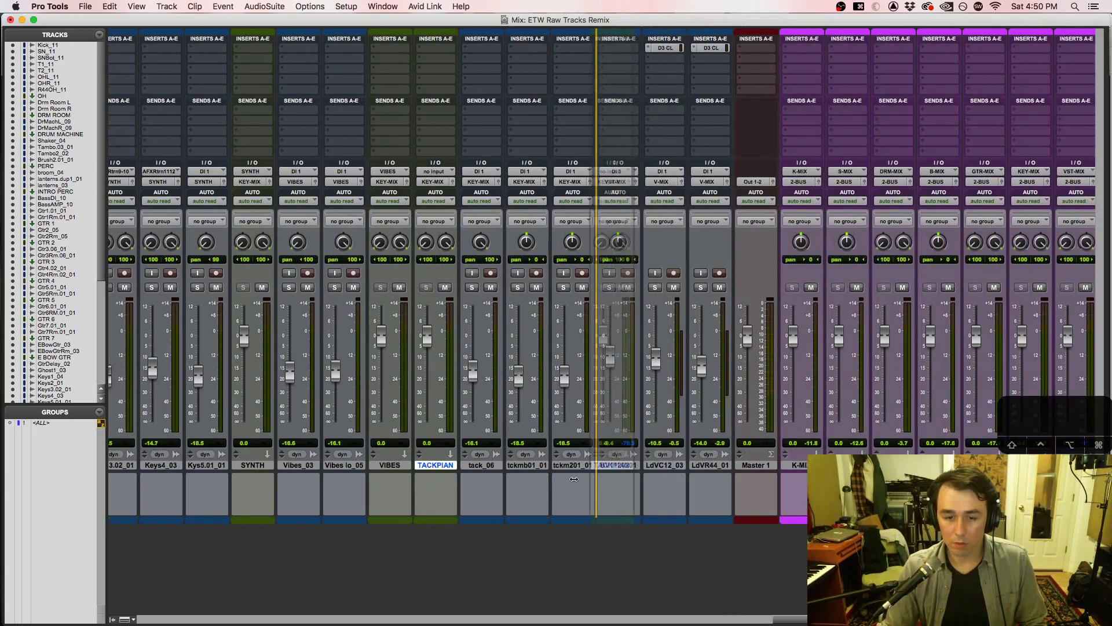
left_click(510, 470)
left_click(431, 468, "shift")
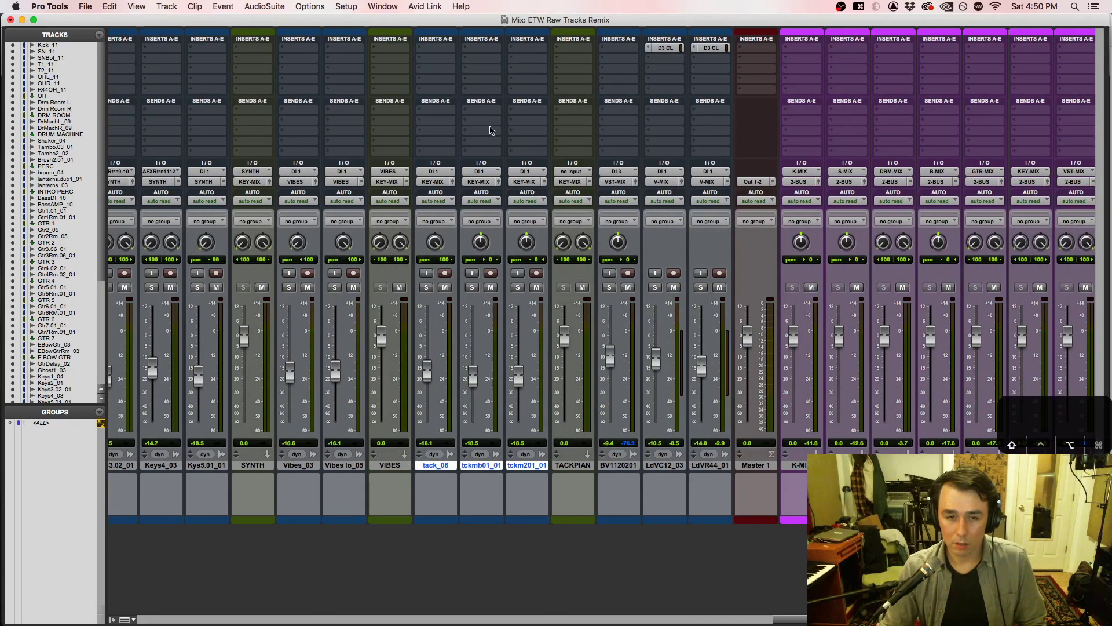
left_click(431, 184)
mouse_move(449, 212)
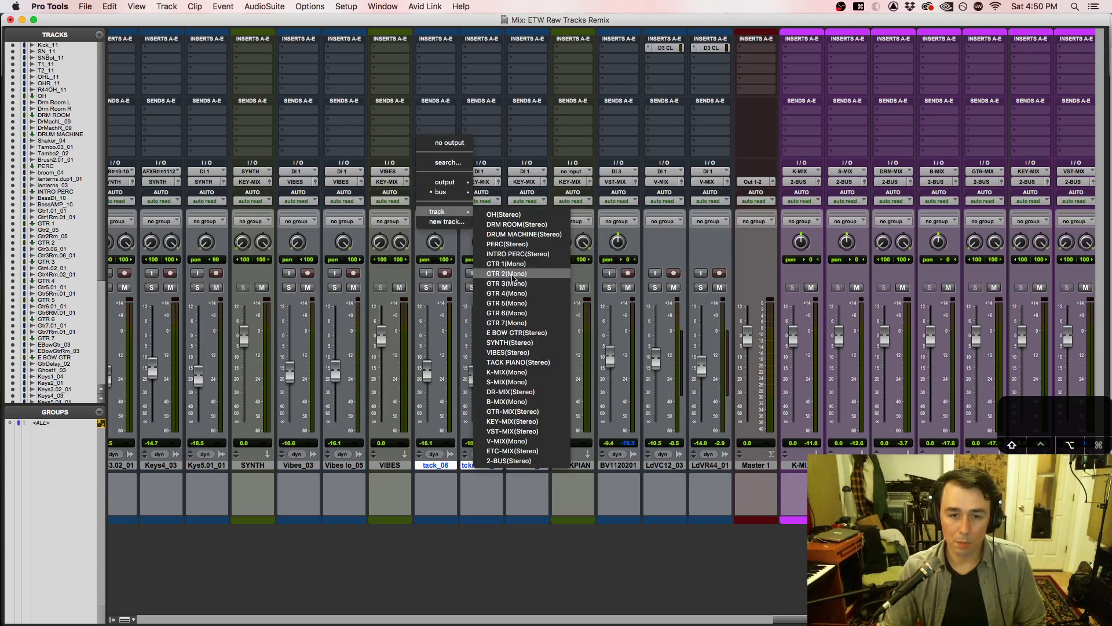
left_click(518, 362)
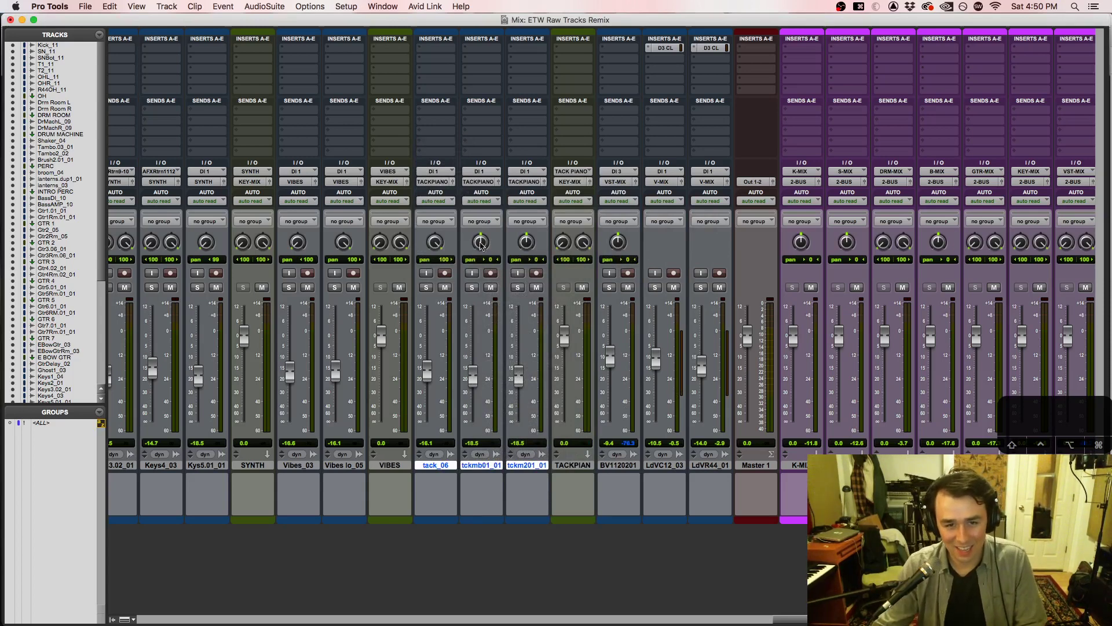
Step: Pan tckmb01_01 fully left and tckm201_01 fully right to 100
left_click_drag(481, 243, 486, 361)
left_click_drag(535, 235, 593, 64)
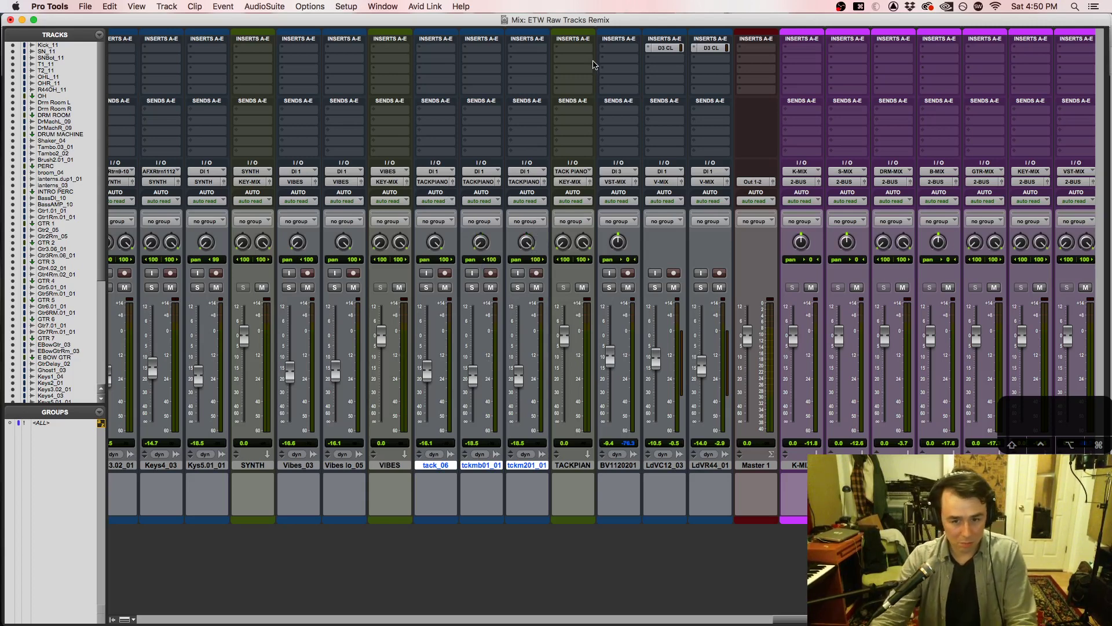
Step: Create one mono and two stereo aux input tracks directly after LdVR44_01
left_click(724, 465)
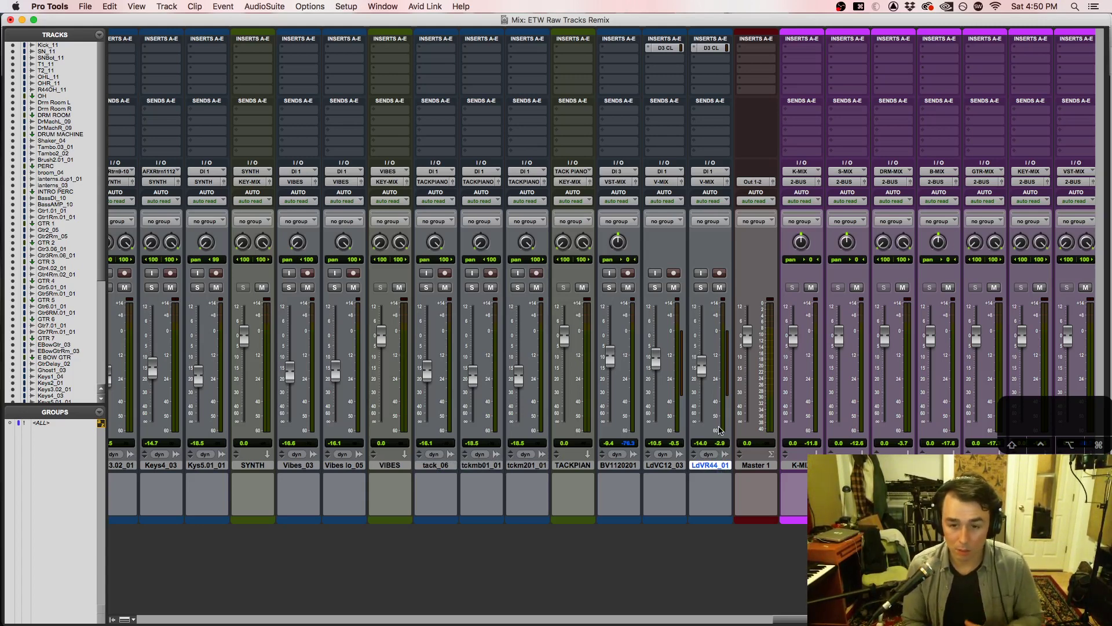
key("shift+super+n")
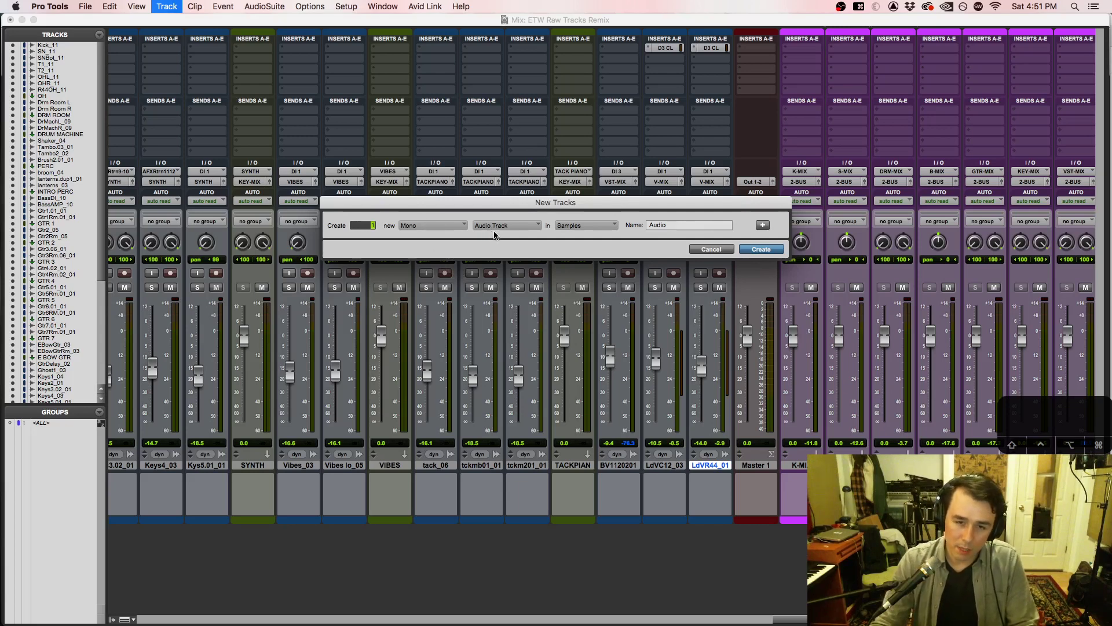
left_click(523, 226)
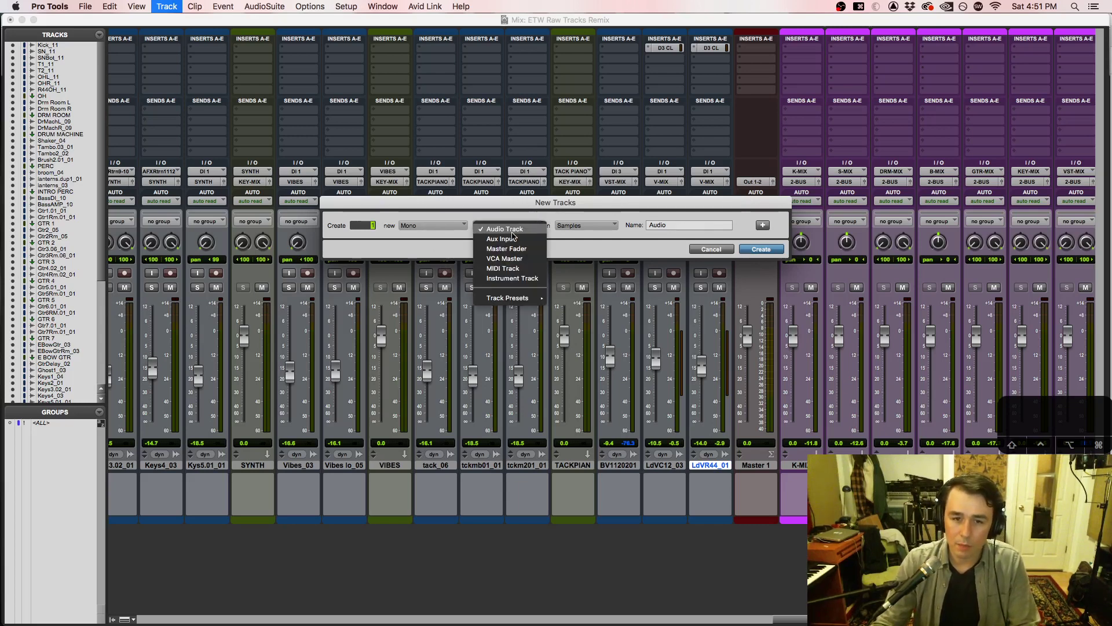
left_click(513, 237)
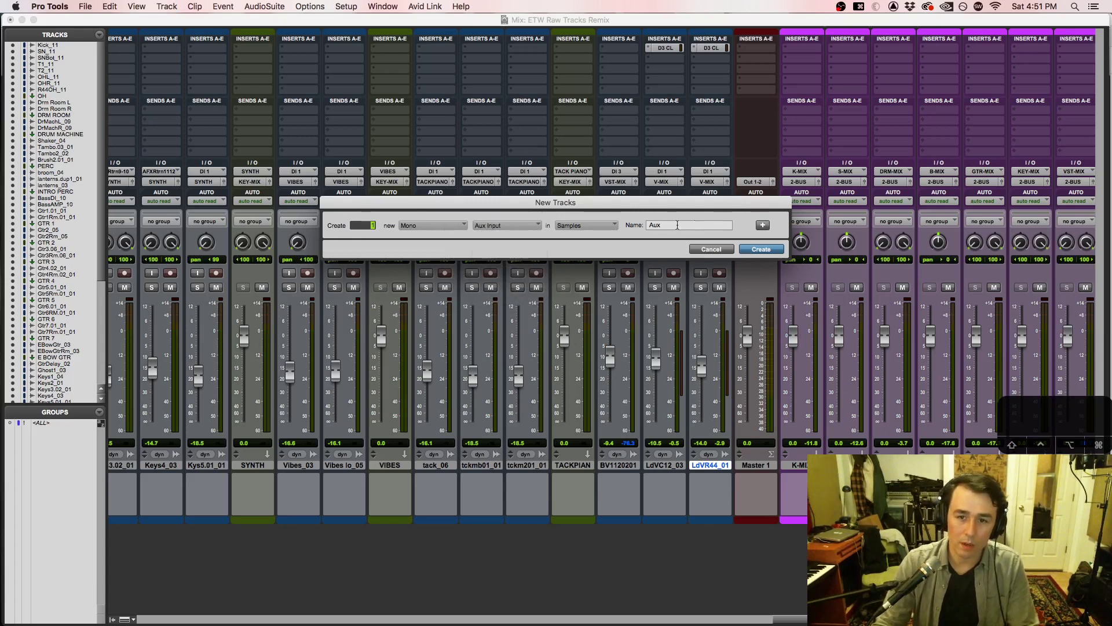
left_click(762, 225)
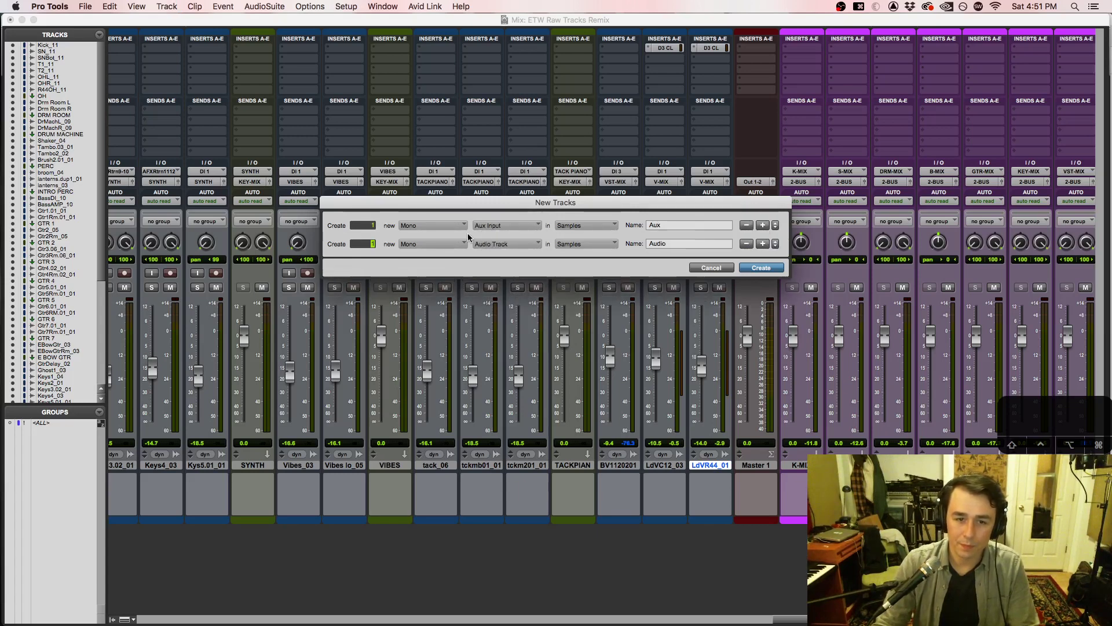
left_click(429, 244)
left_click(413, 254)
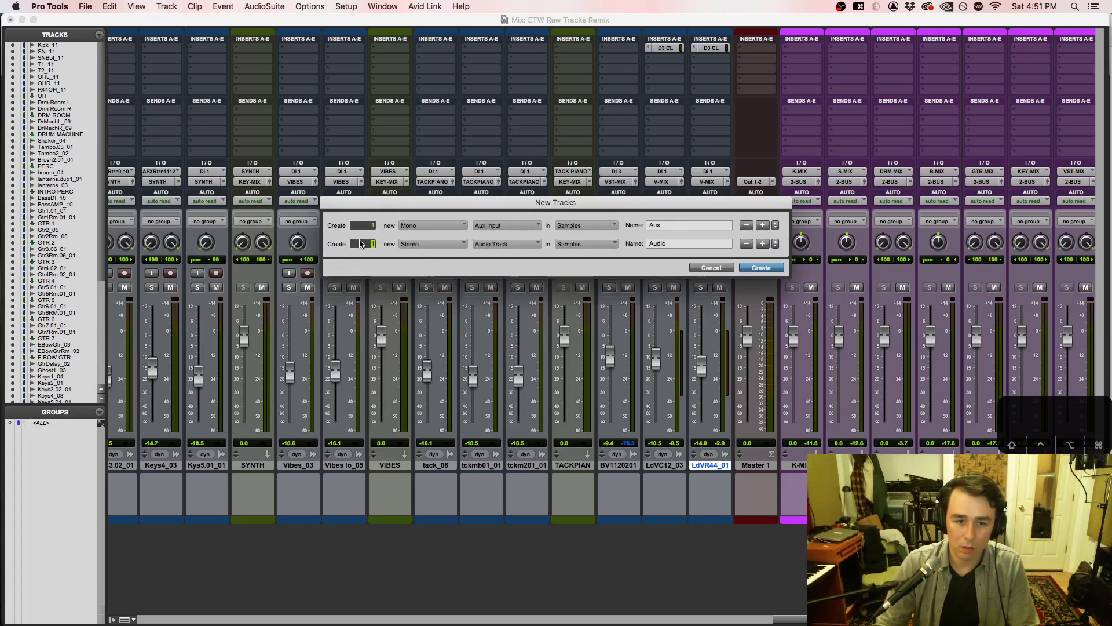
type("2")
left_click(507, 244)
left_click(509, 255)
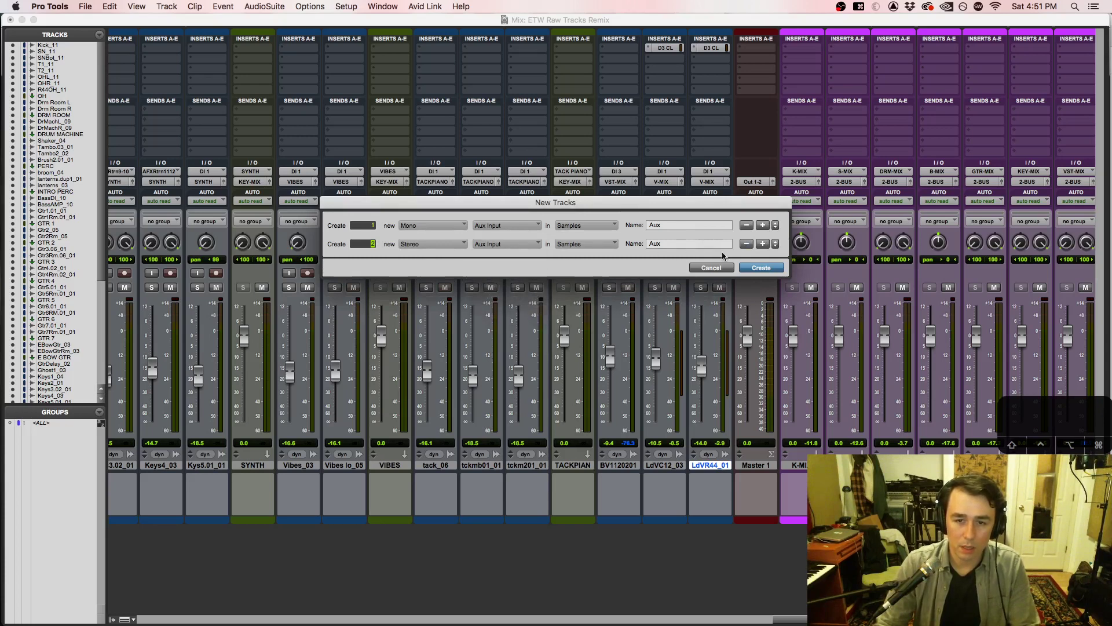
double_click(672, 226)
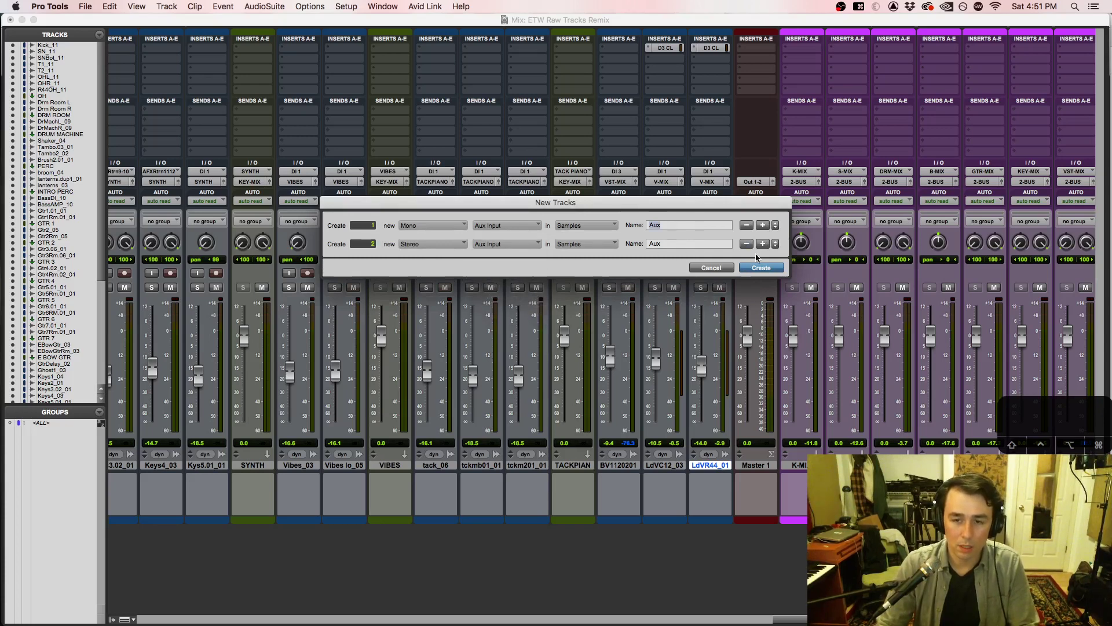
left_click(774, 269)
Step: Name the three new aux tracks MONO VERB, SMALL VERB and BIG VERB
double_click(772, 467)
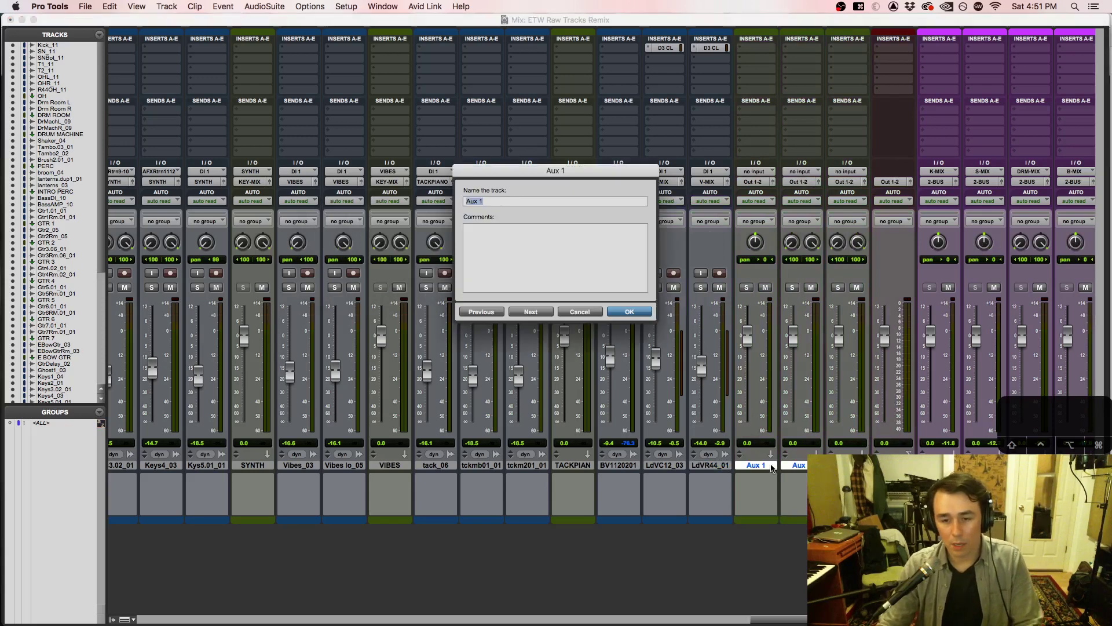
type("MONO VERB")
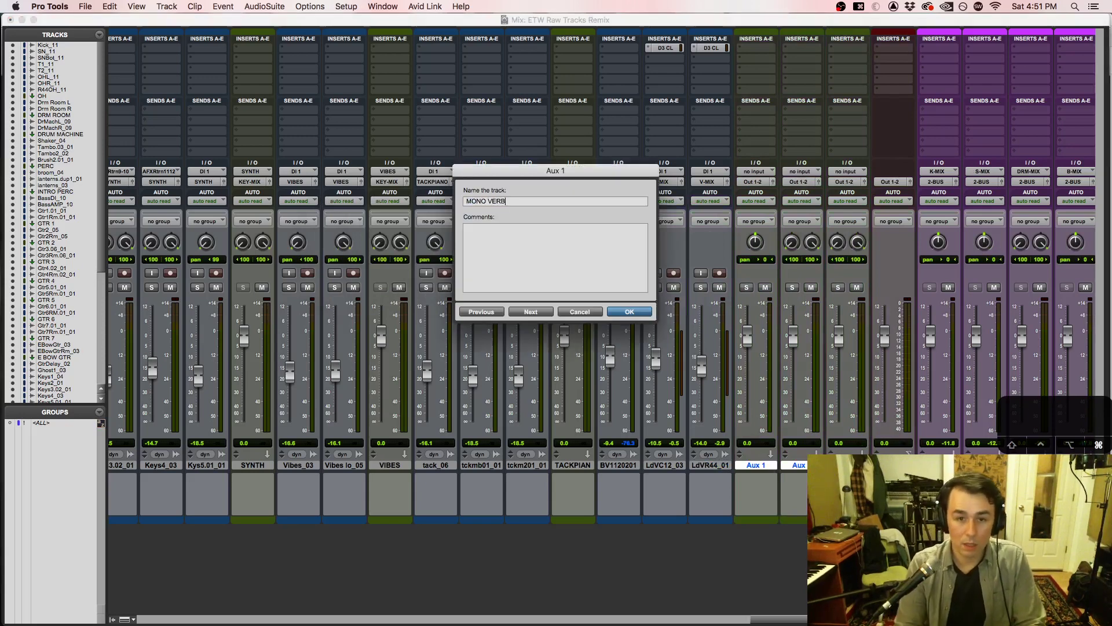
key("super+Right")
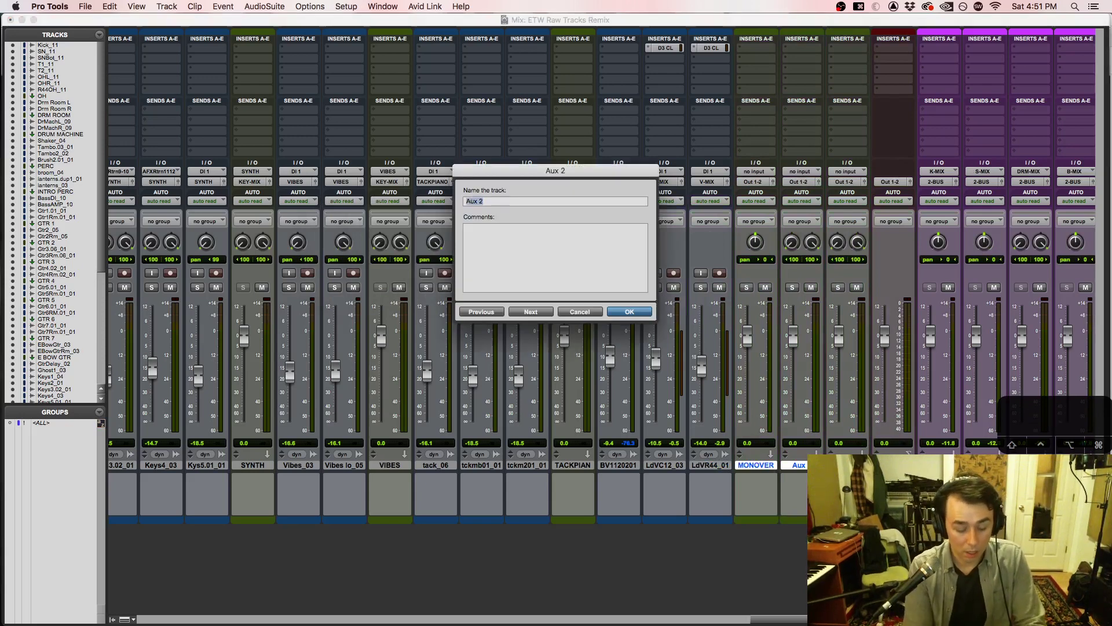
type("SMALL")
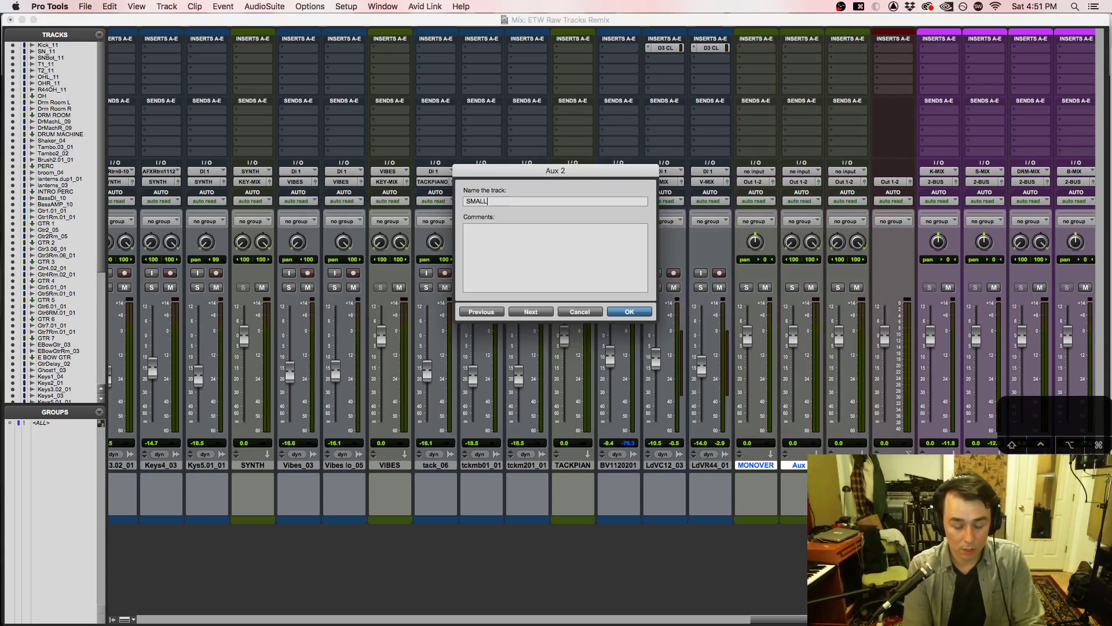
type(" VERB")
key("super+Right")
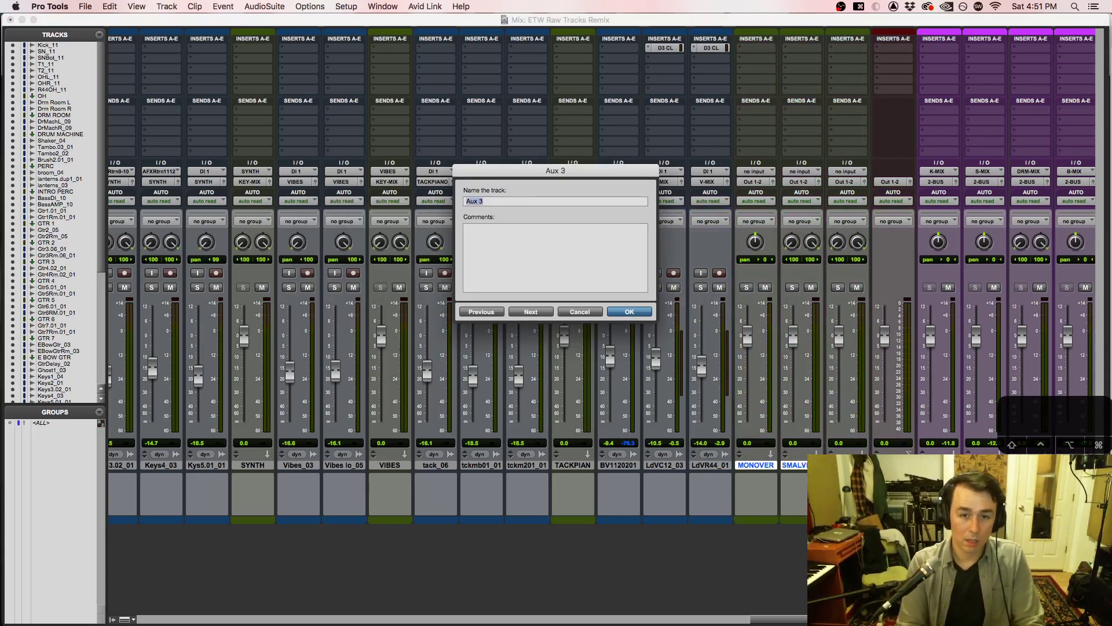
type("BIG VER")
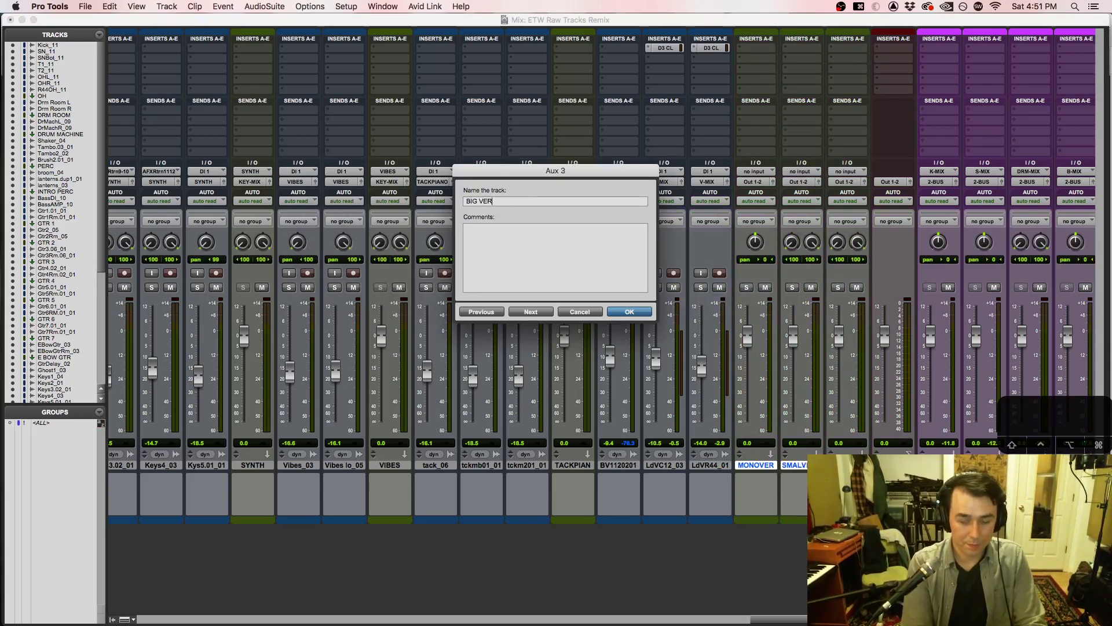
key("Return")
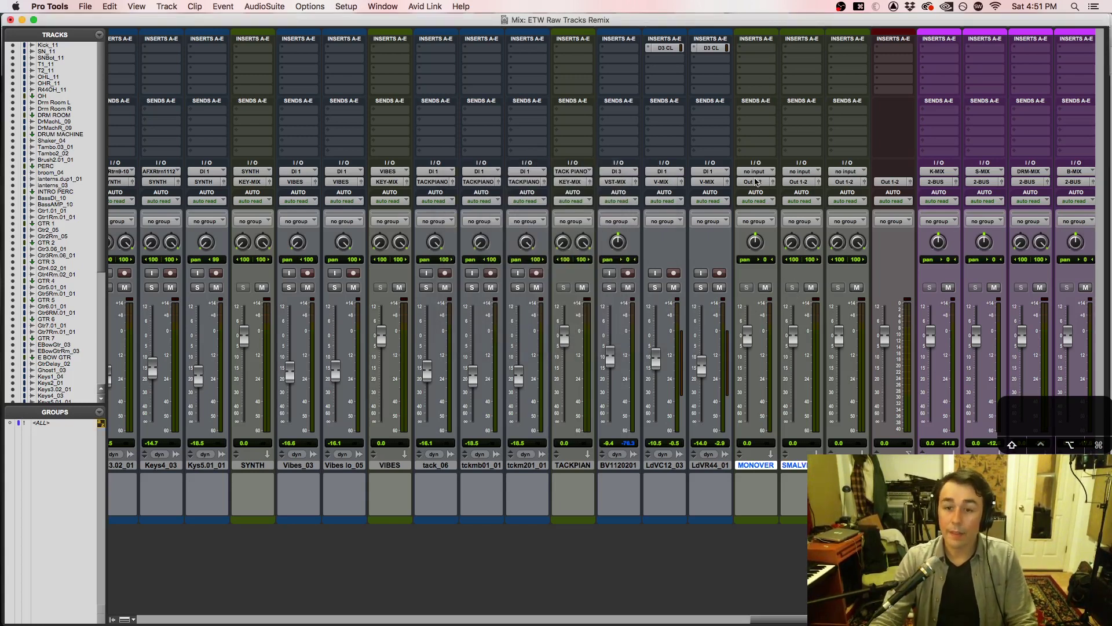
Step: Route the outputs of the MONO VERB, SMALL VERB and BIG VERB tracks to ETC-MIX
left_click(754, 181)
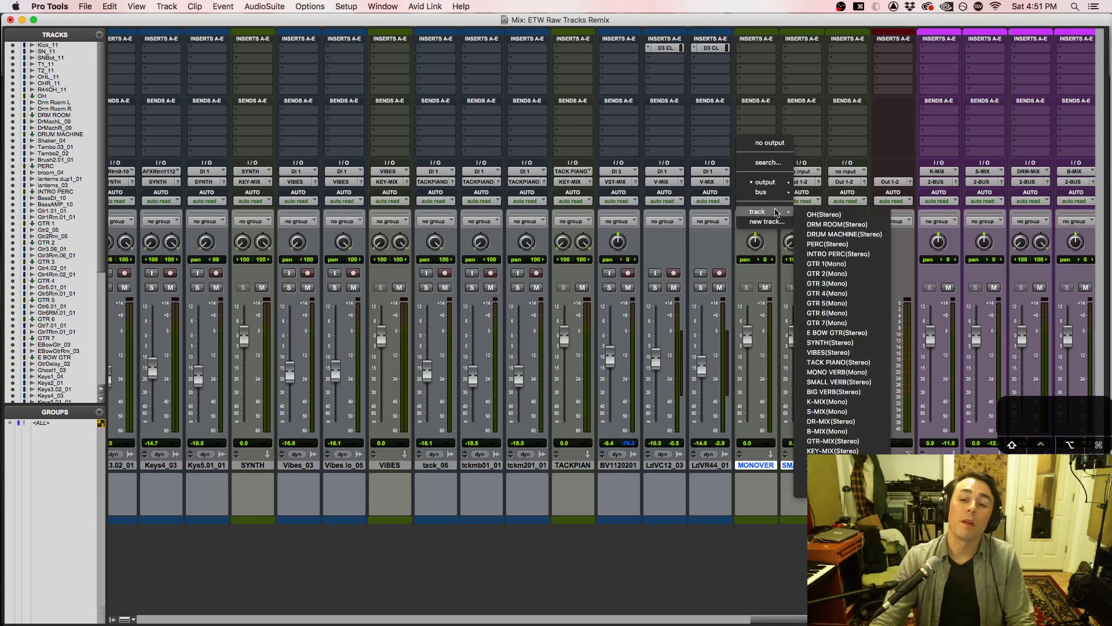
mouse_move(764, 192)
left_click(834, 445)
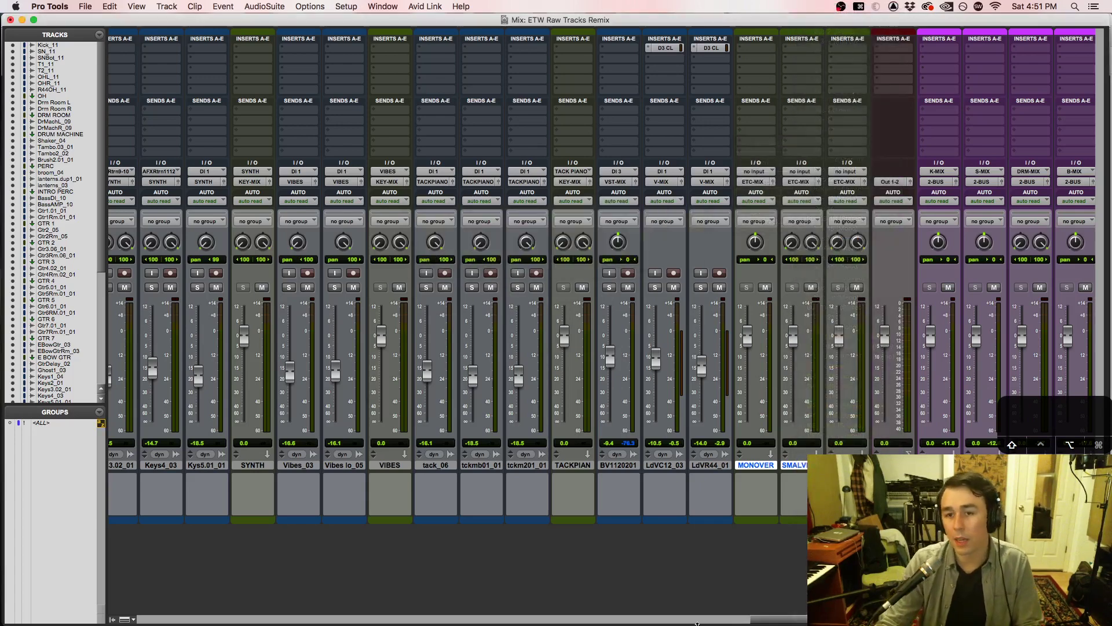
Step: Set the inputs of MONO VERB to Bus 5, SMALL VERB to Bus 1-2 and BIG VERB to Bus 3-4
left_click(757, 172)
mouse_move(762, 181)
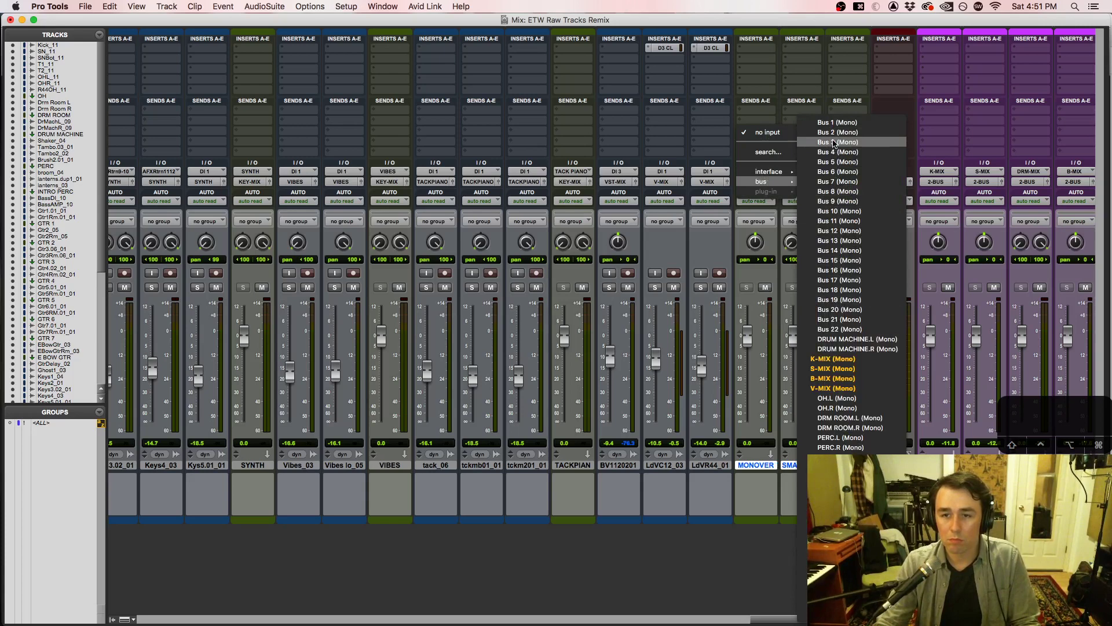
left_click(837, 162)
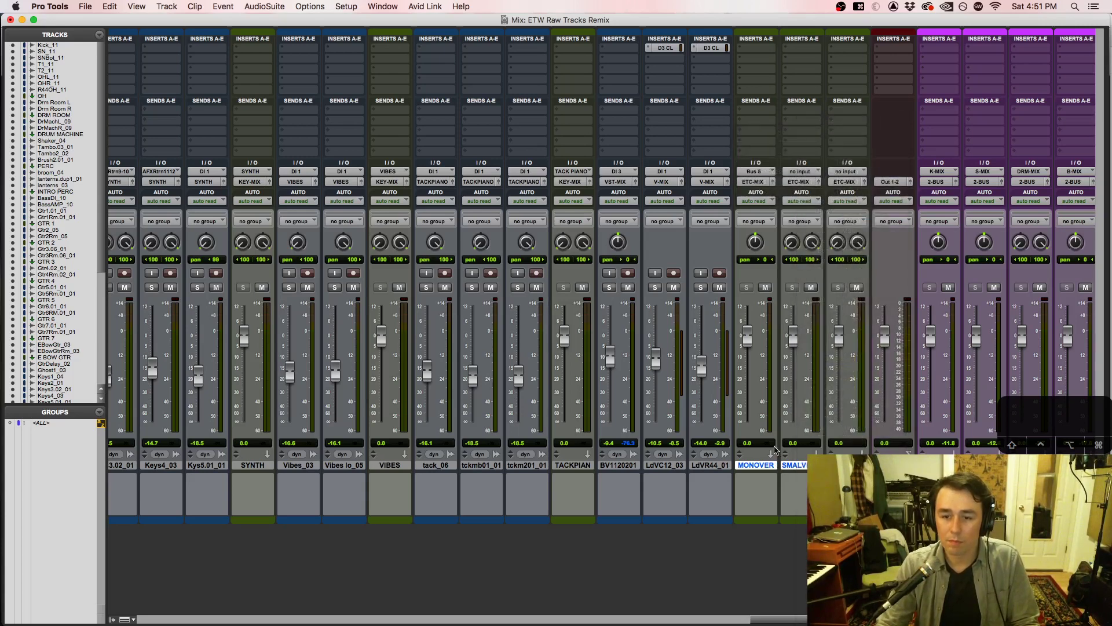
left_click(795, 171)
mouse_move(811, 181)
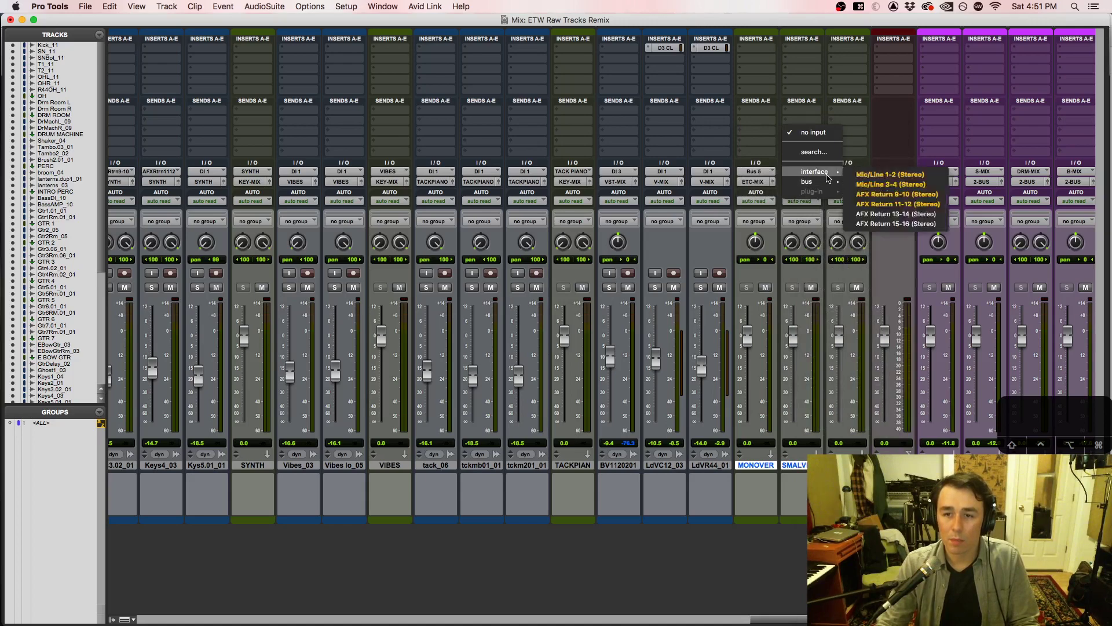
left_click(878, 185)
left_click(837, 171)
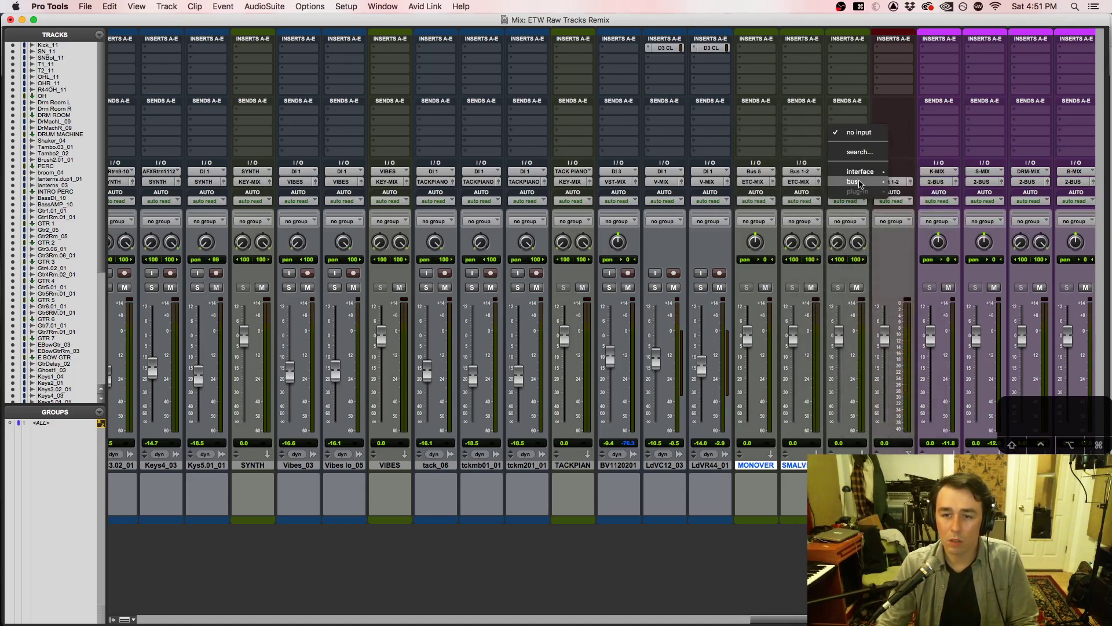
mouse_move(854, 182)
left_click(904, 194)
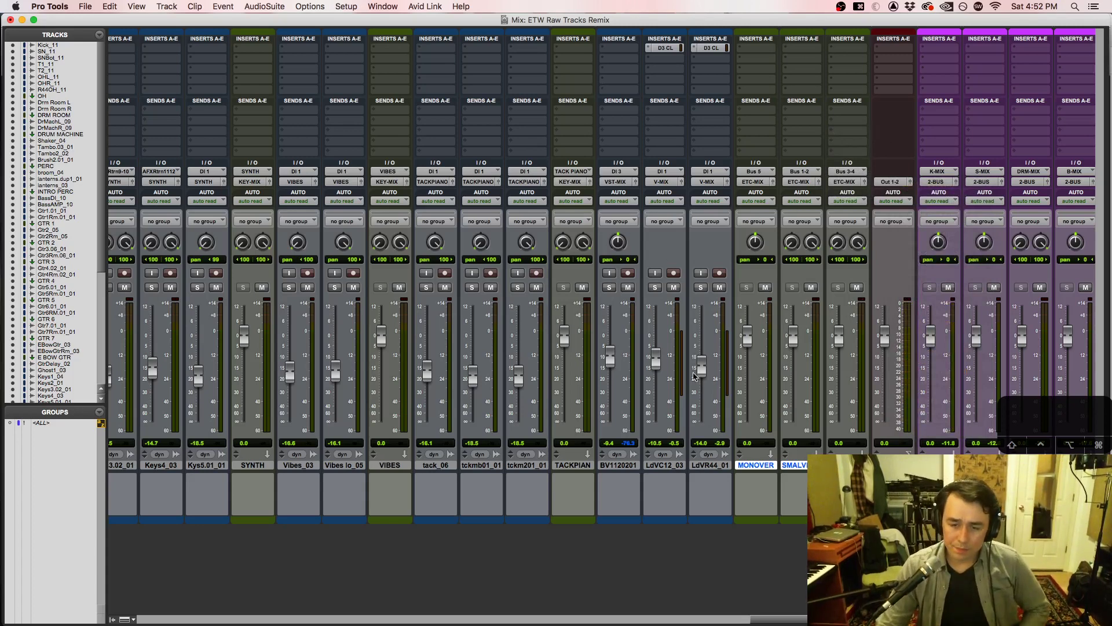
Step: Try a send from LdVC12_03 to Bus 3-4 at about -12.1 dB and remove it again
left_click(649, 111)
left_click(641, 104)
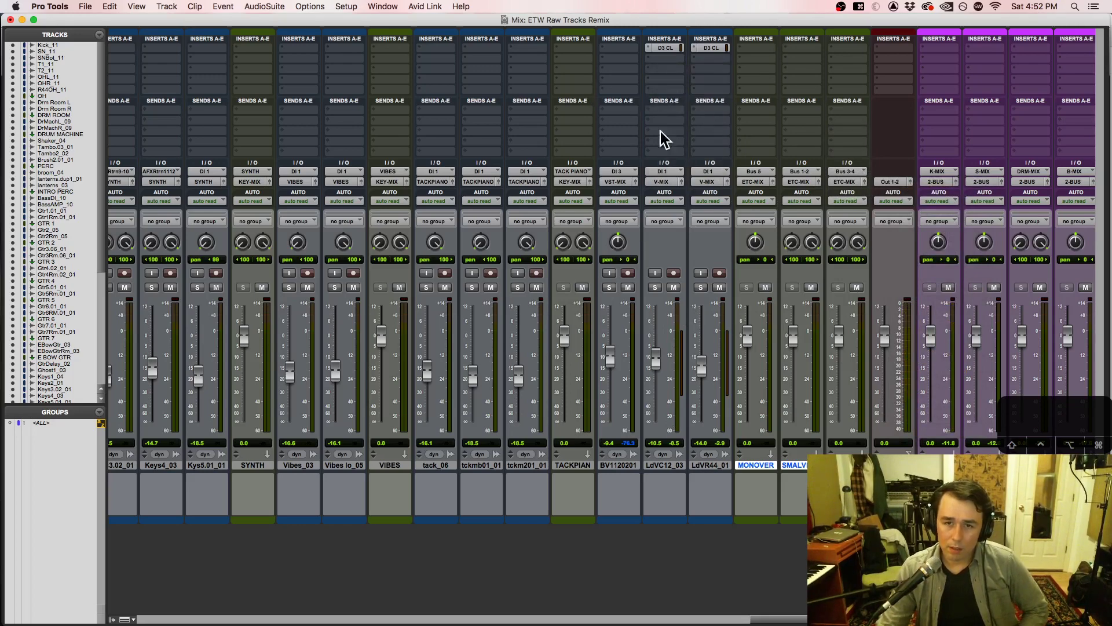
left_click(657, 110)
mouse_move(658, 110)
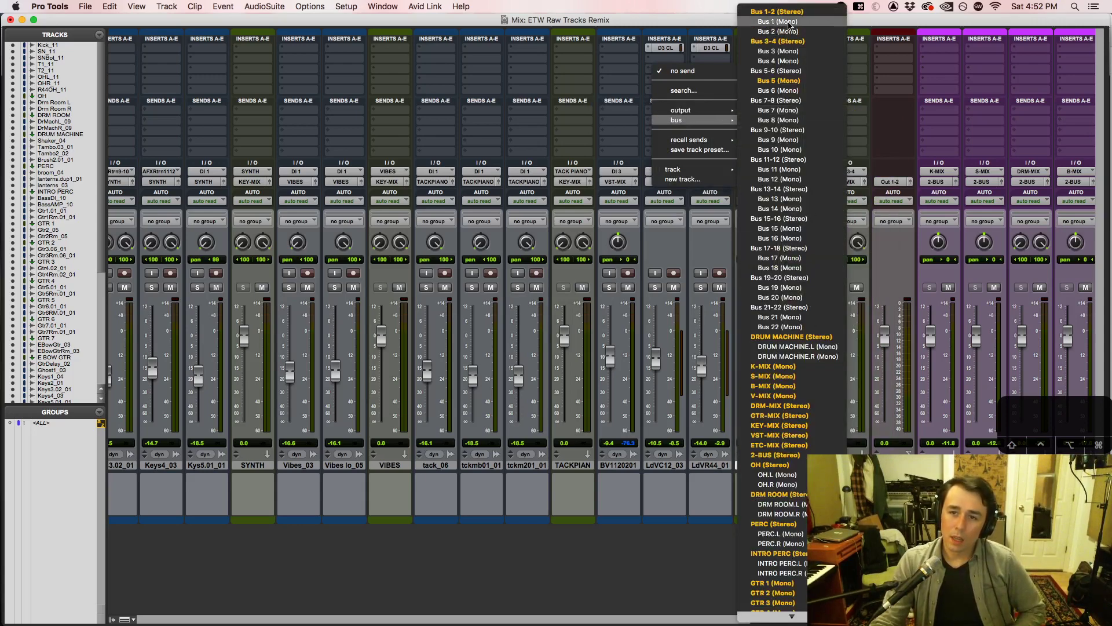
left_click(779, 42)
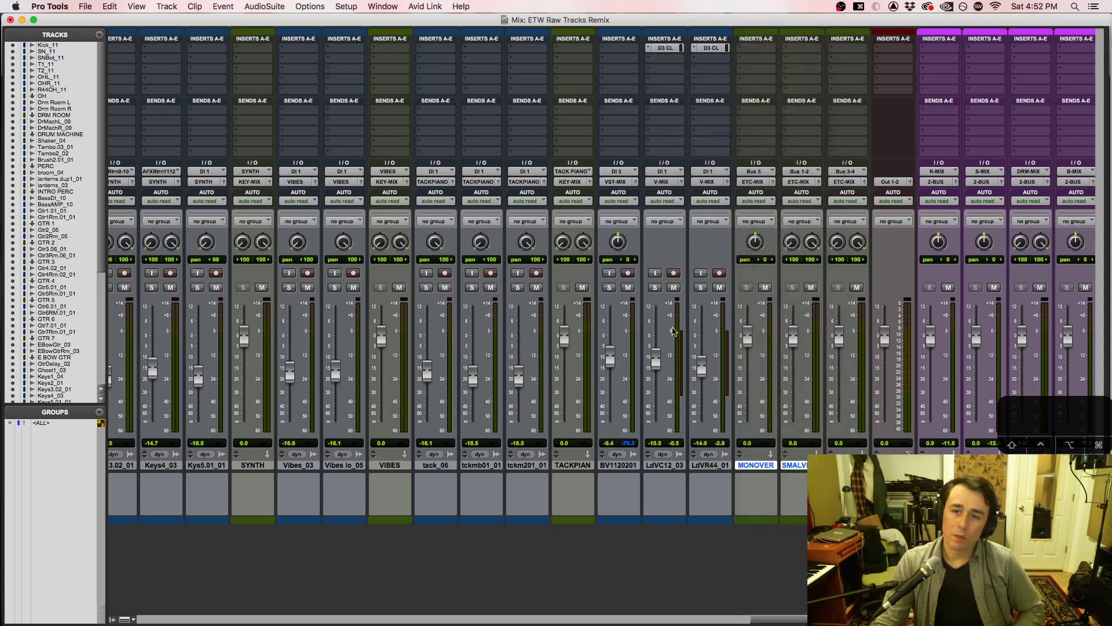
left_click_drag(576, 254, 576, 194)
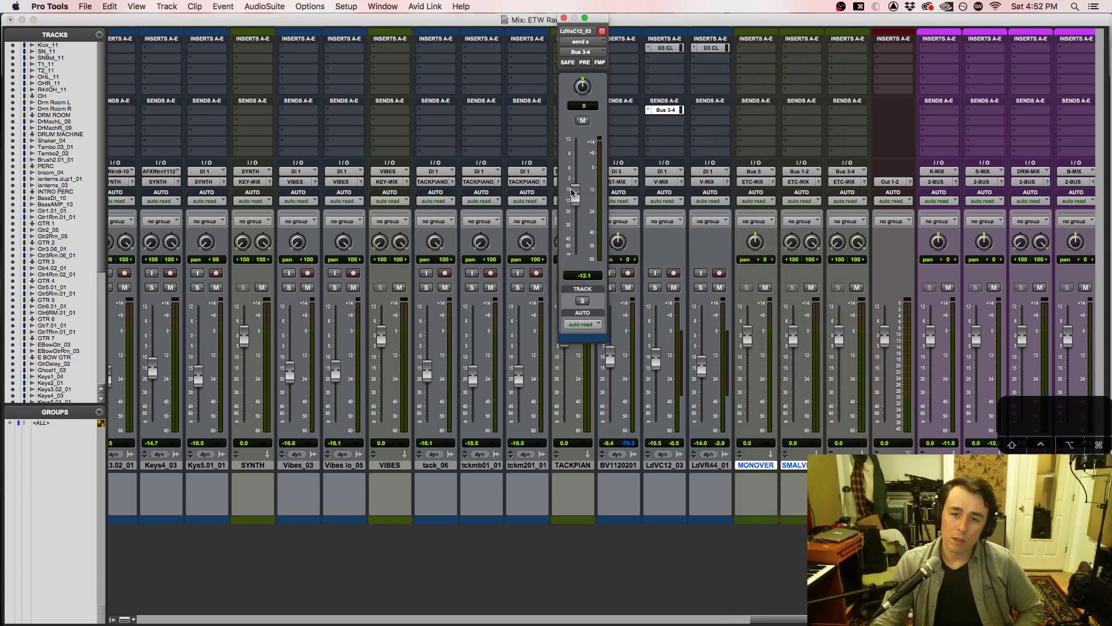
left_click(564, 18)
left_click(650, 111)
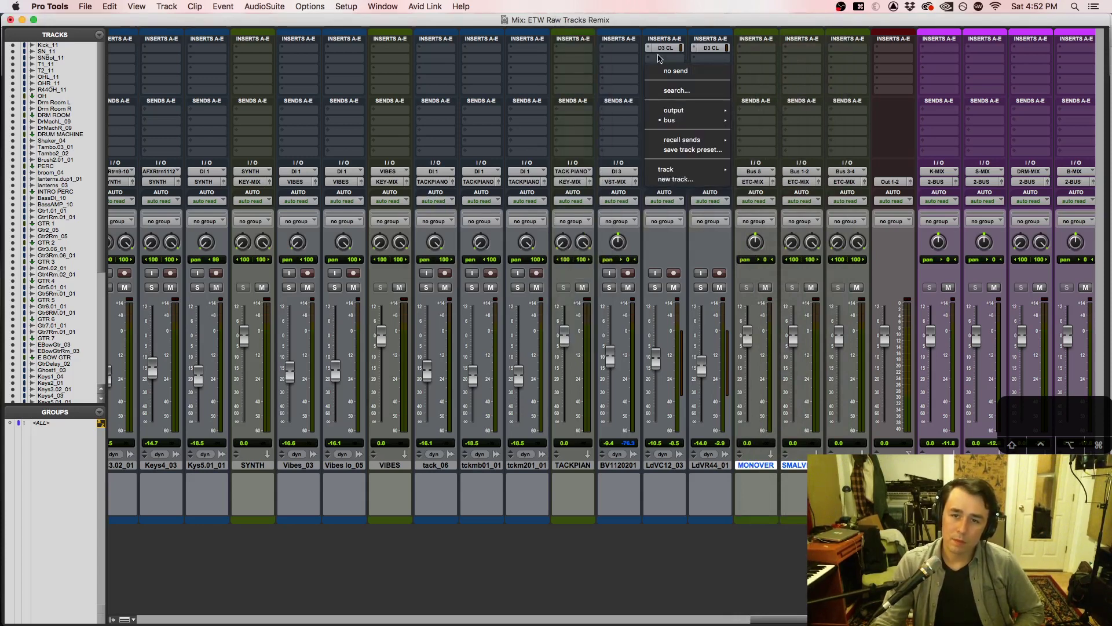
left_click(667, 80)
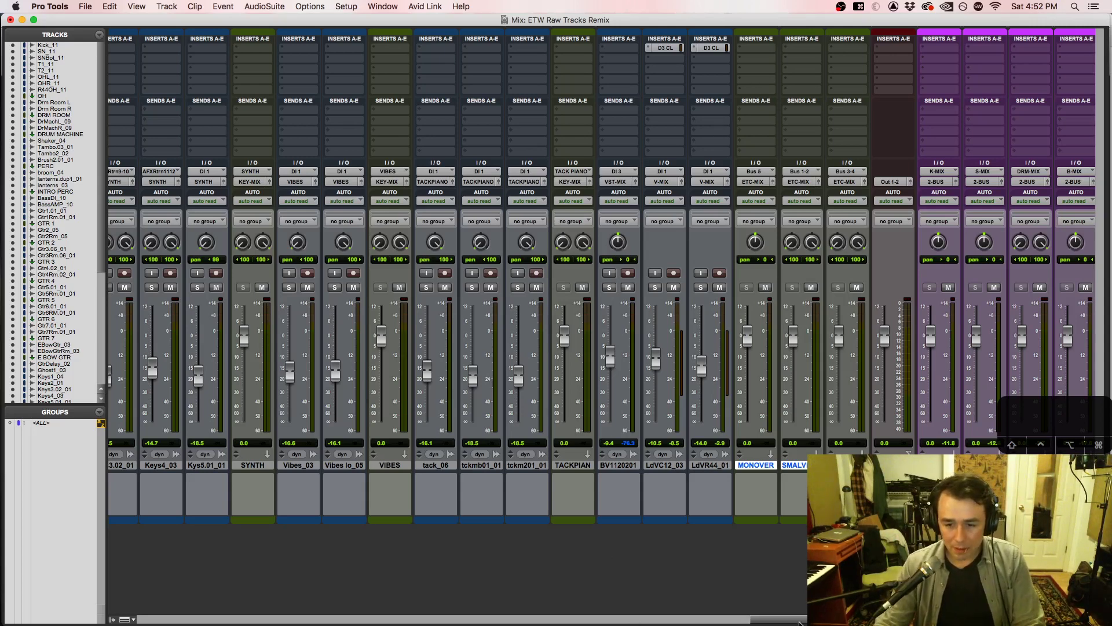
left_click_drag(800, 623, 161, 621)
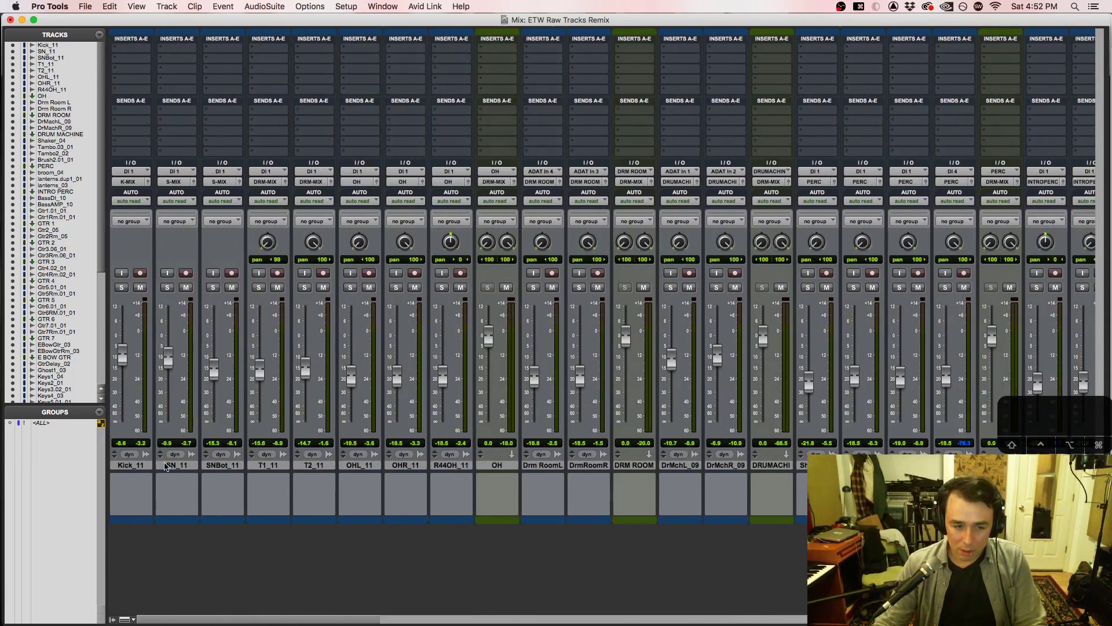
left_click(138, 466)
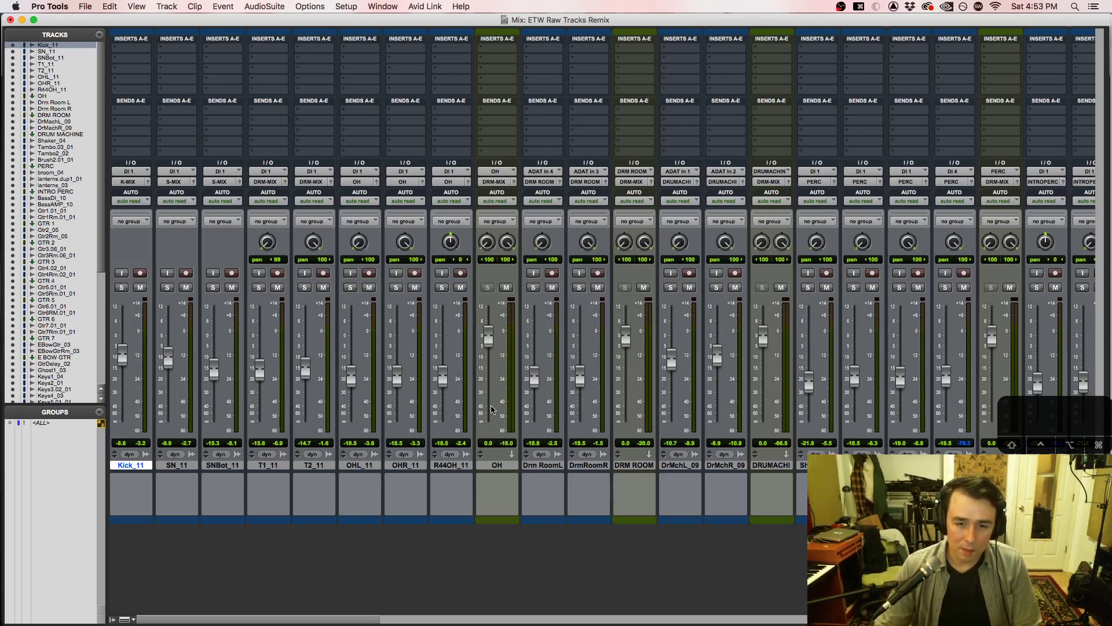
left_click(502, 465)
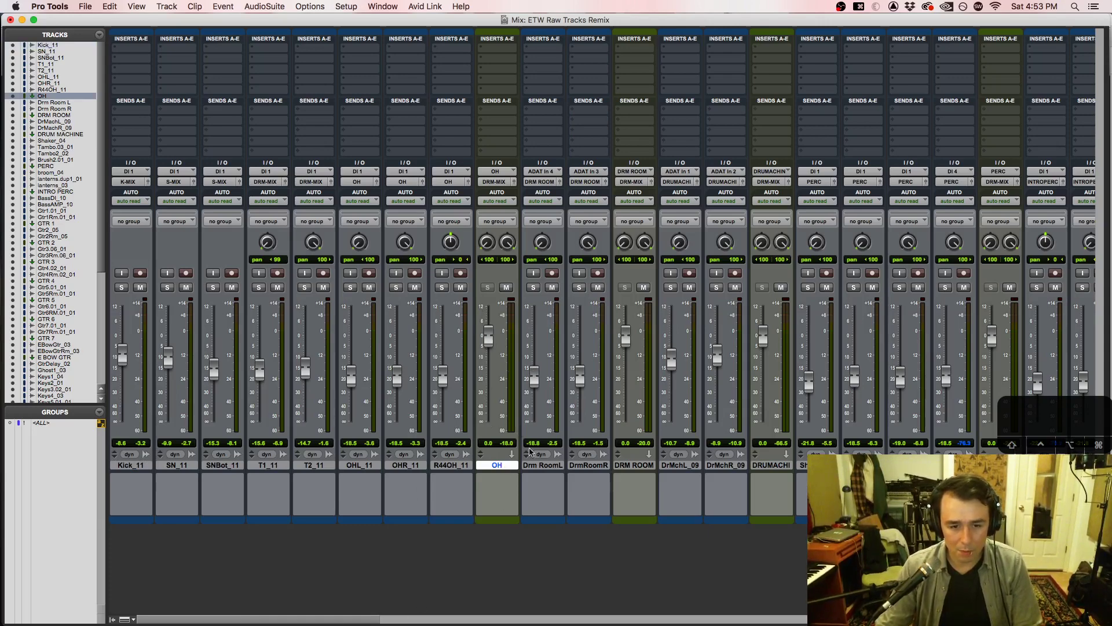
left_click_drag(289, 621, 712, 621)
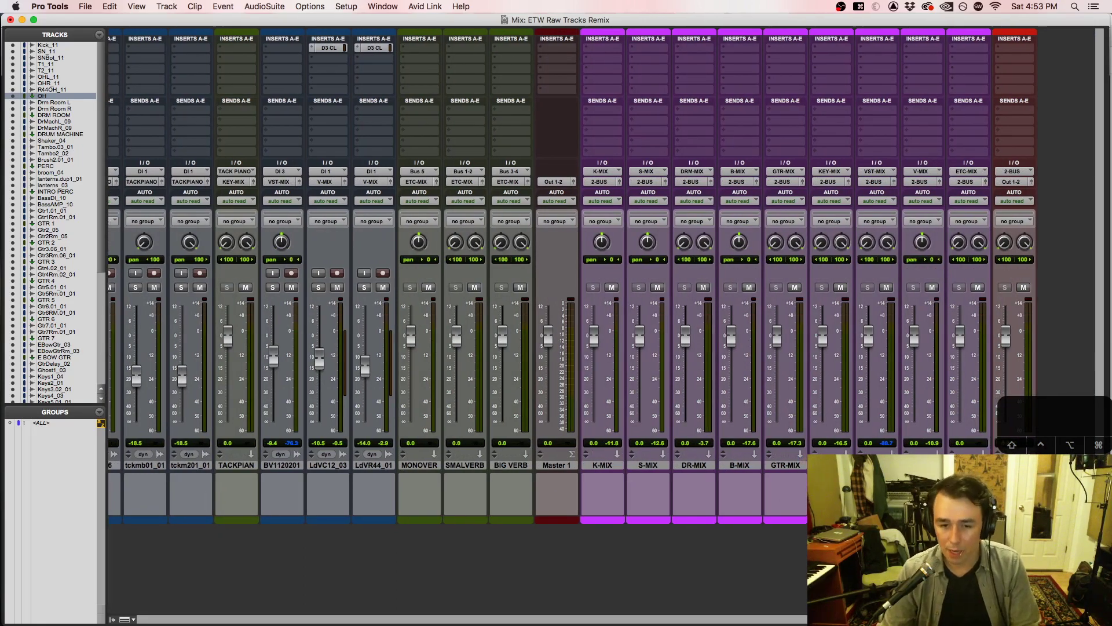
Step: Set up a new group named DRUMS from the Kick_11 through R44OH_11 tracks plus Drm Room L and Drm Room R
left_click_drag(956, 619, 58, 594)
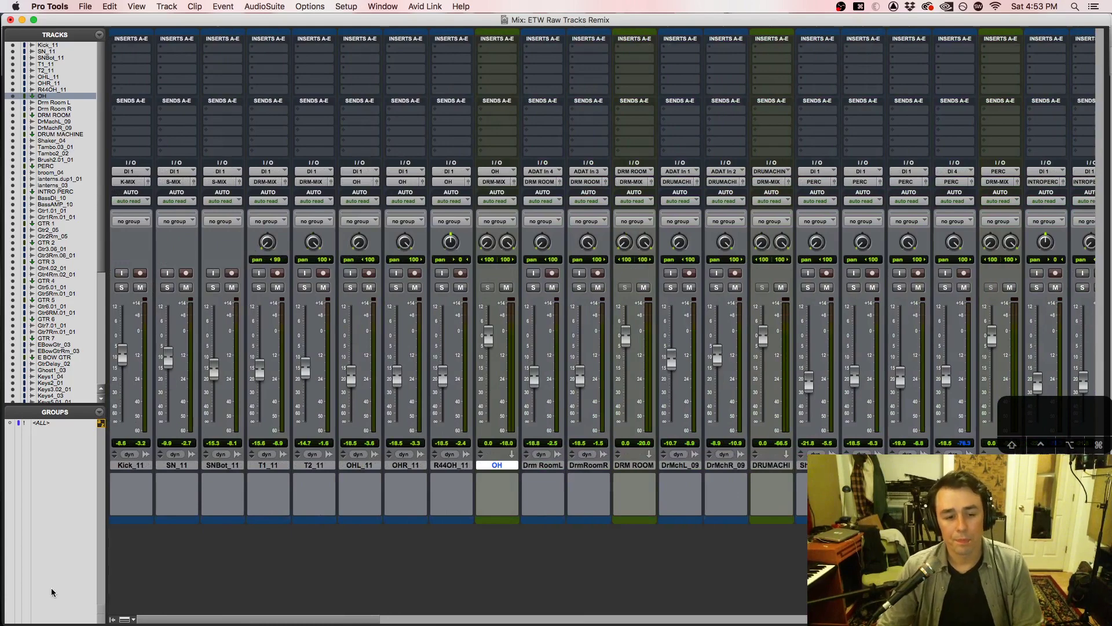
left_click(128, 463)
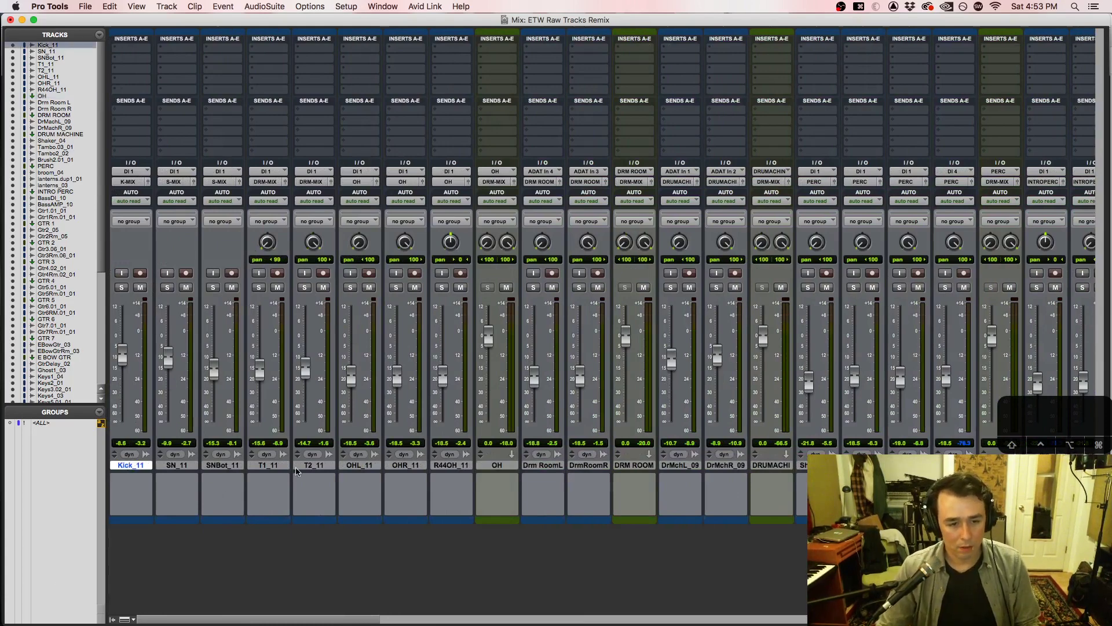
left_click(462, 465, "shift")
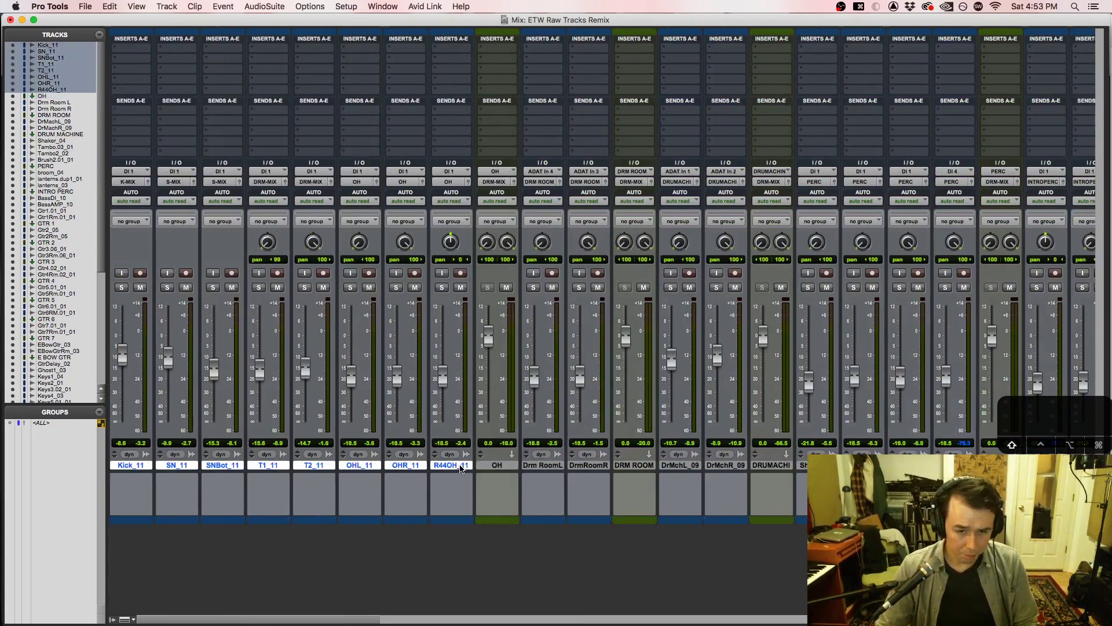
left_click(545, 466, "super")
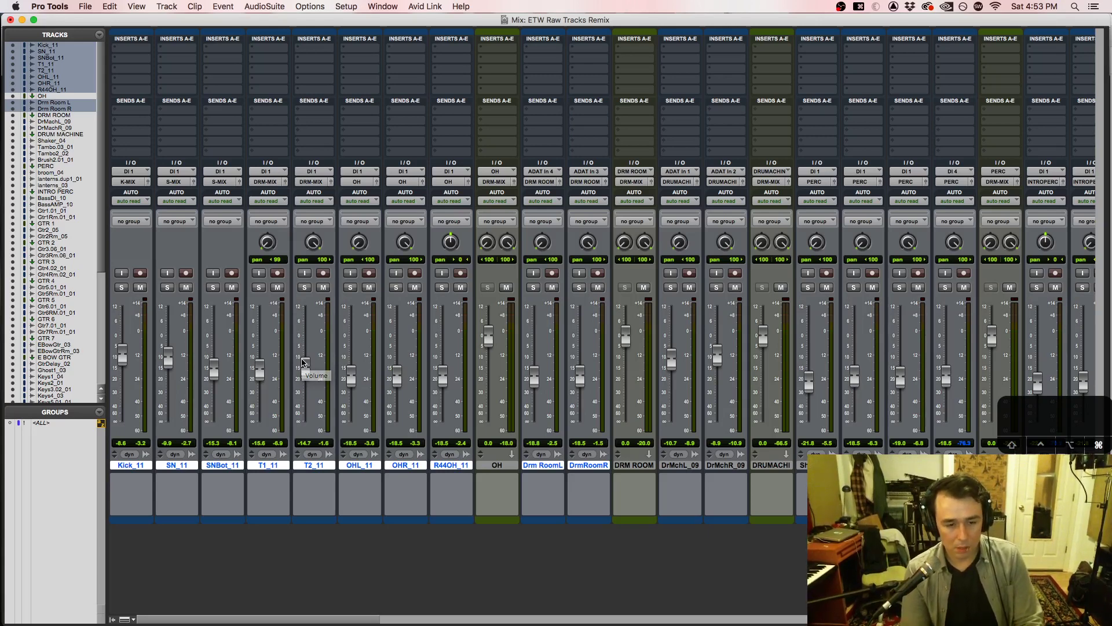
key("super+g")
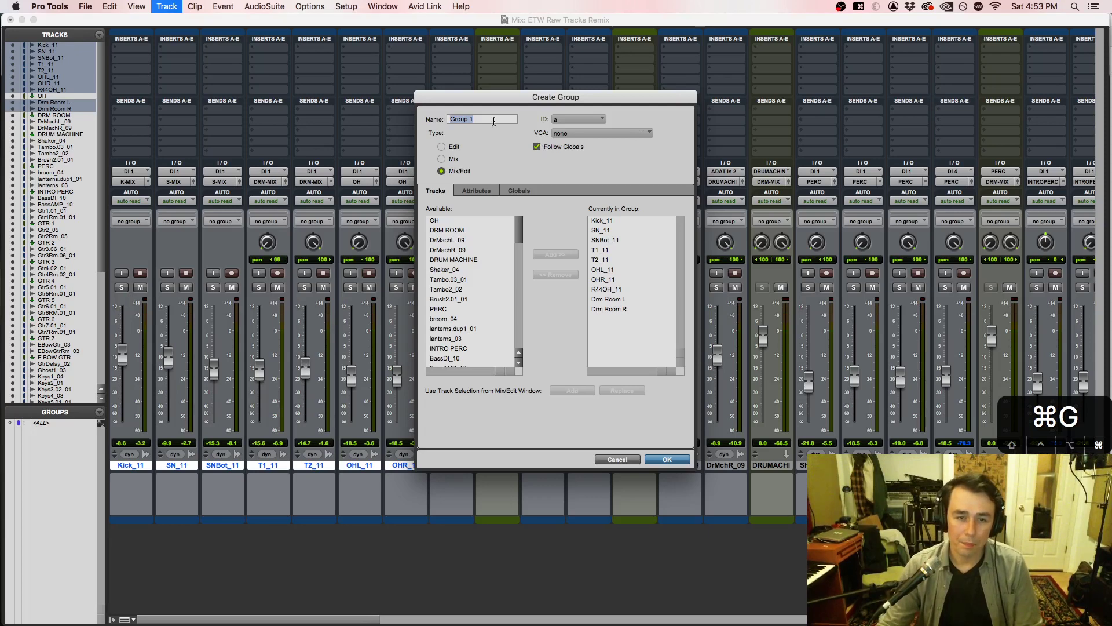
type("DRUMS")
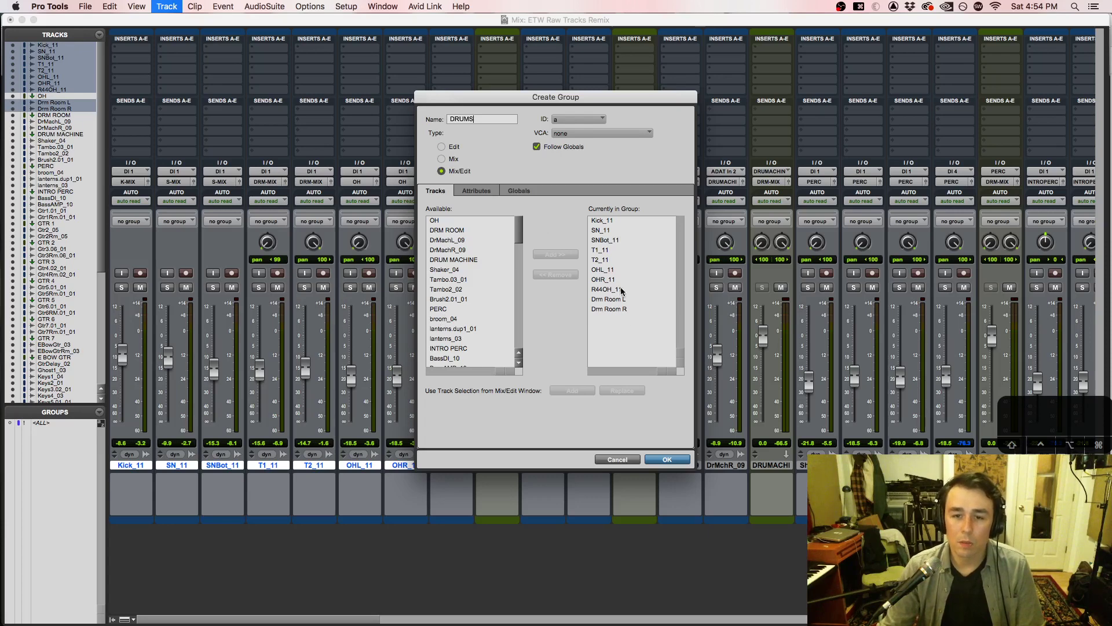
Step: Review the group's attributes and globals, switching bypass linking for inserts a and b on and off again, and create the group
left_click(477, 190)
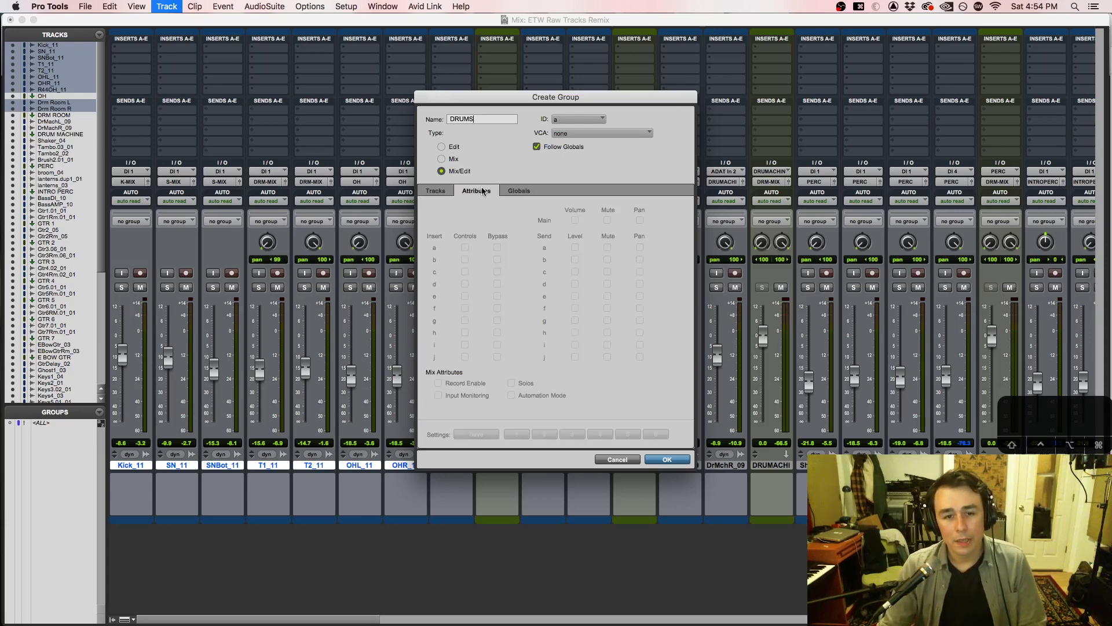
left_click(525, 190)
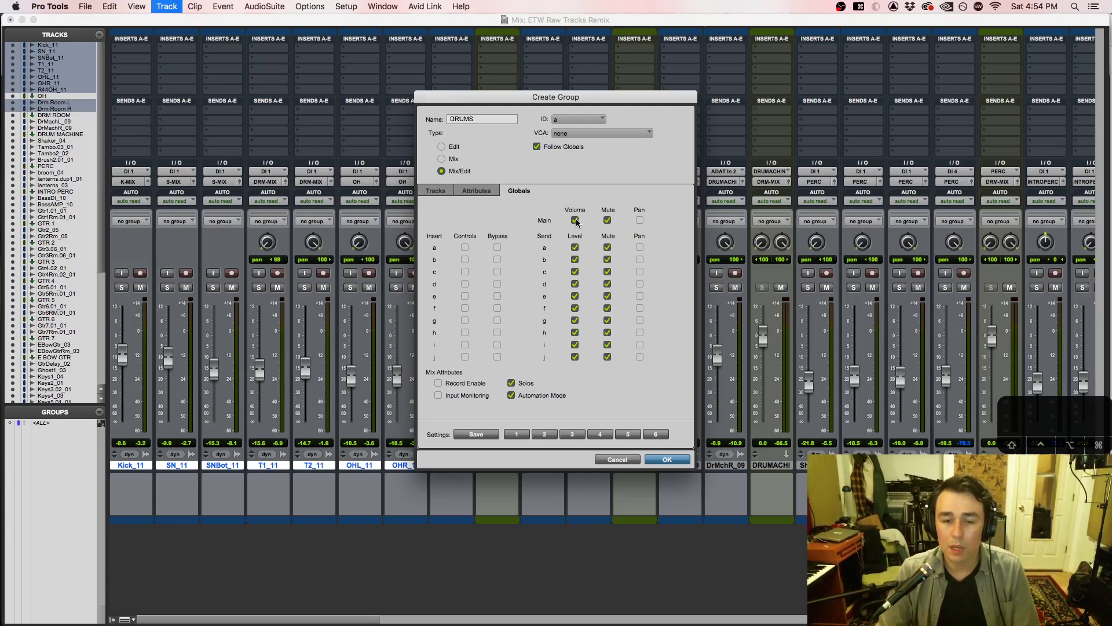
left_click(608, 219)
type("A")
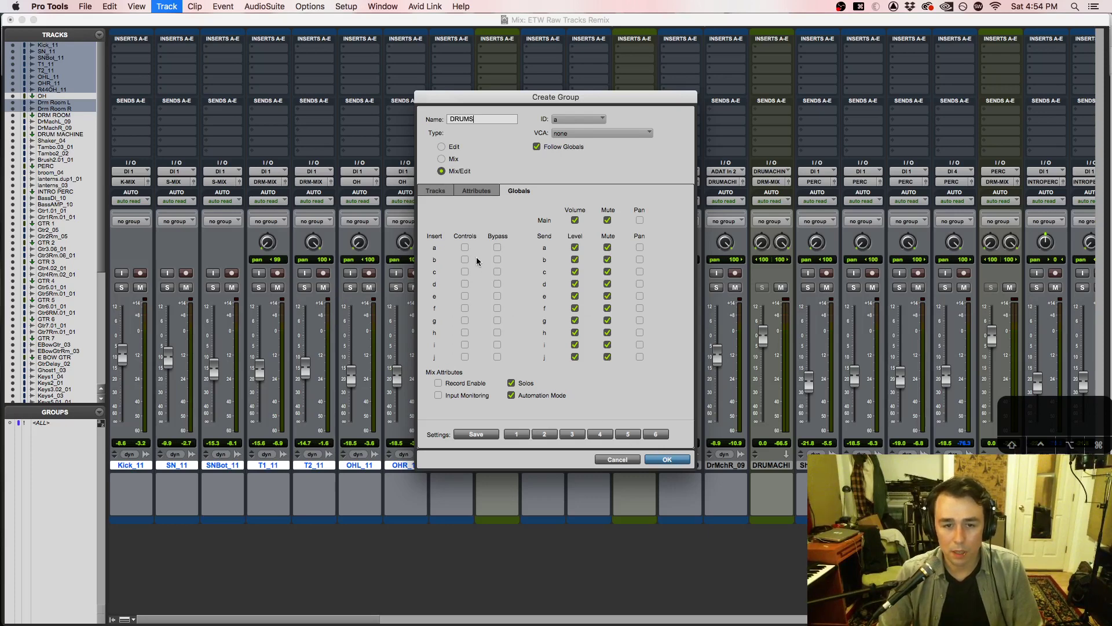
left_click(498, 248)
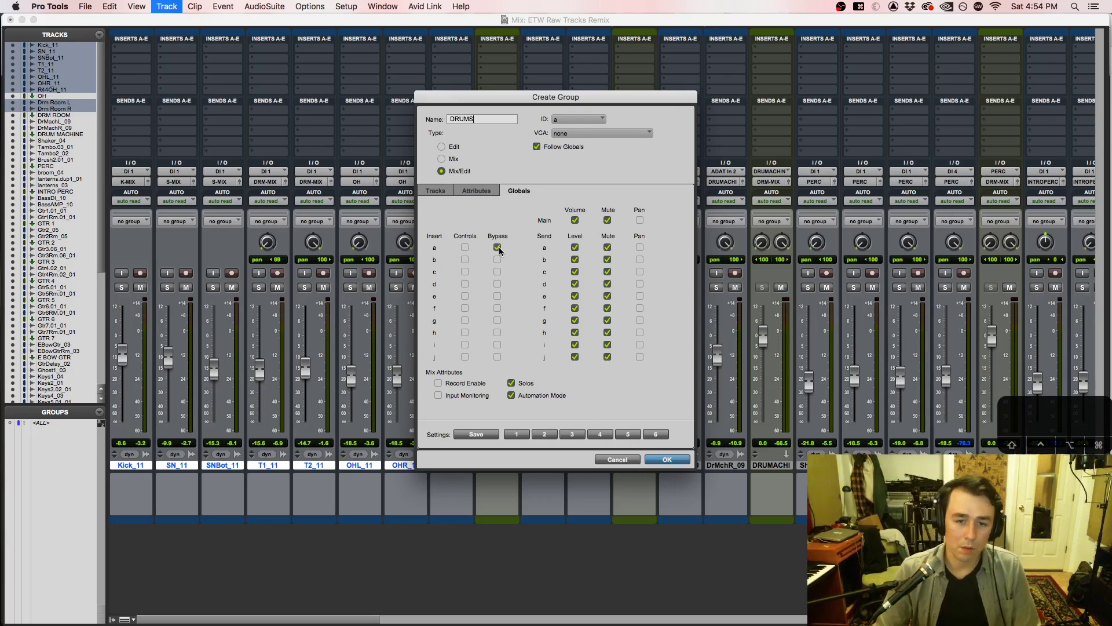
left_click(498, 260)
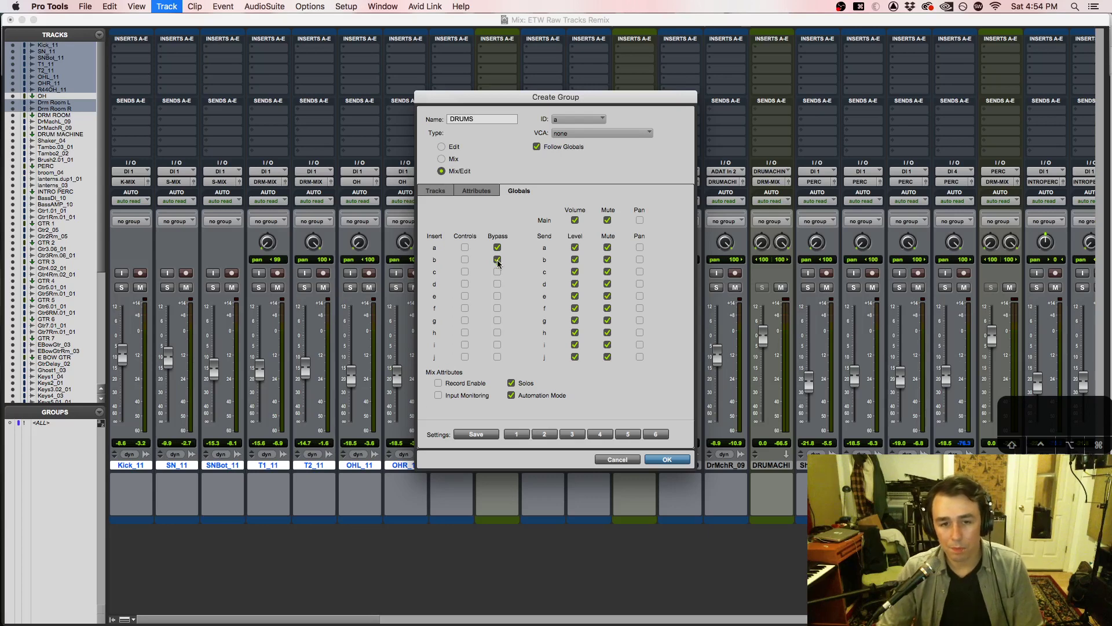
left_click(498, 260)
left_click(497, 248)
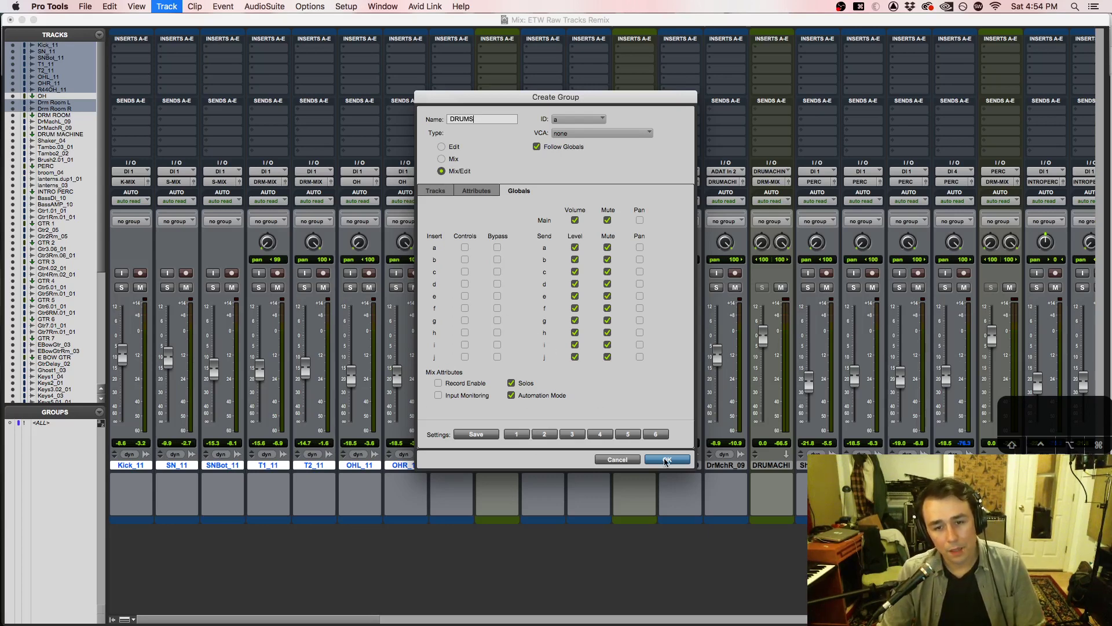
left_click(666, 460)
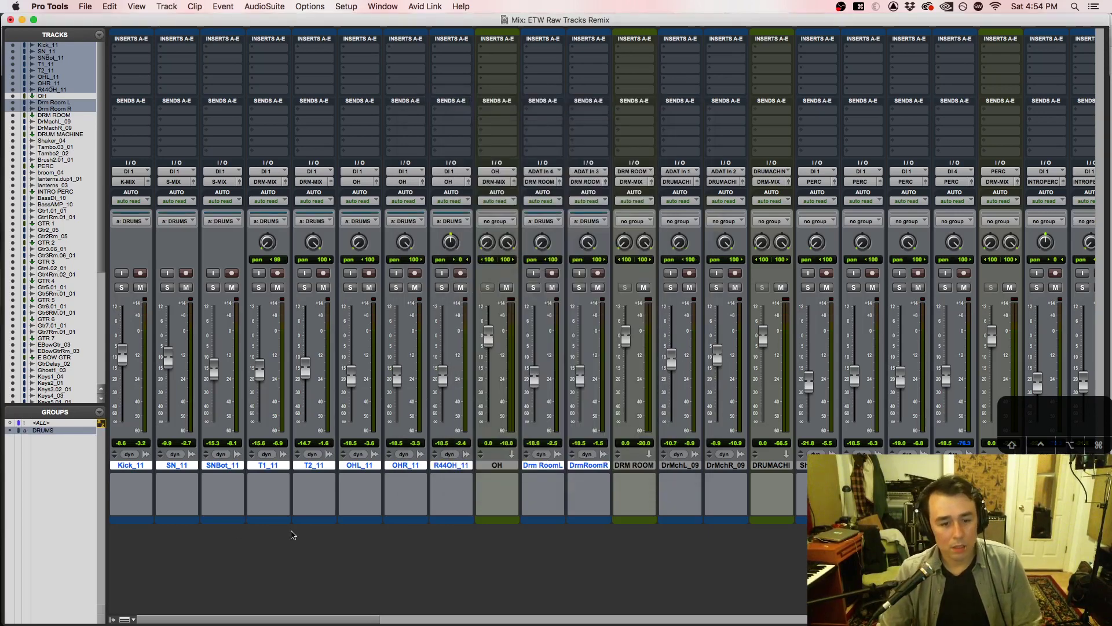
Step: Color the selected DRUMS group tracks dark red
double_click(307, 521)
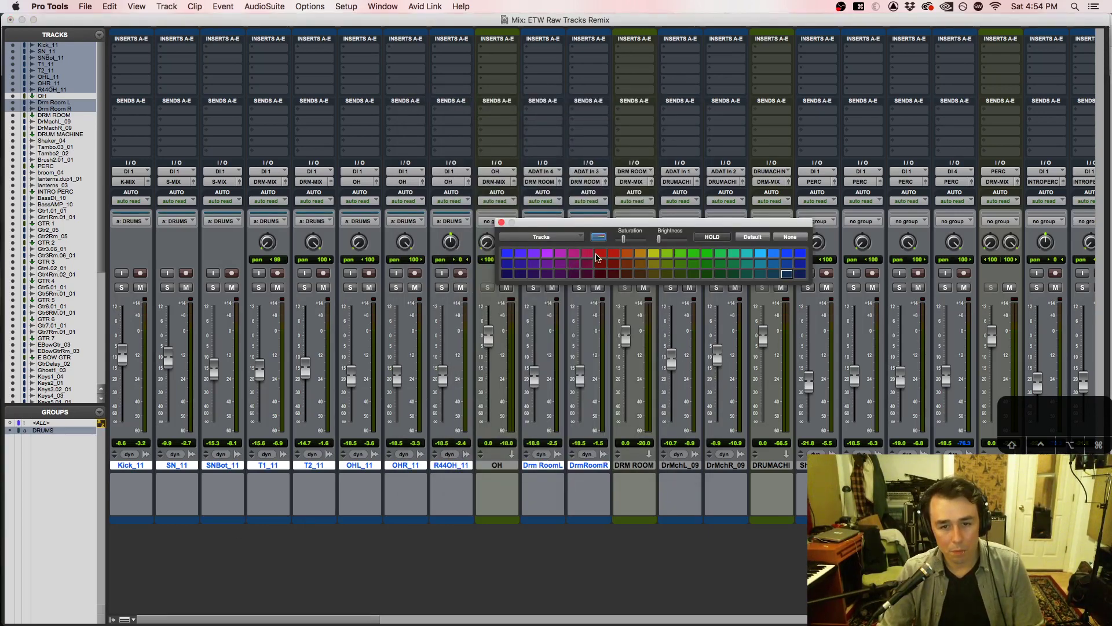
left_click(599, 255)
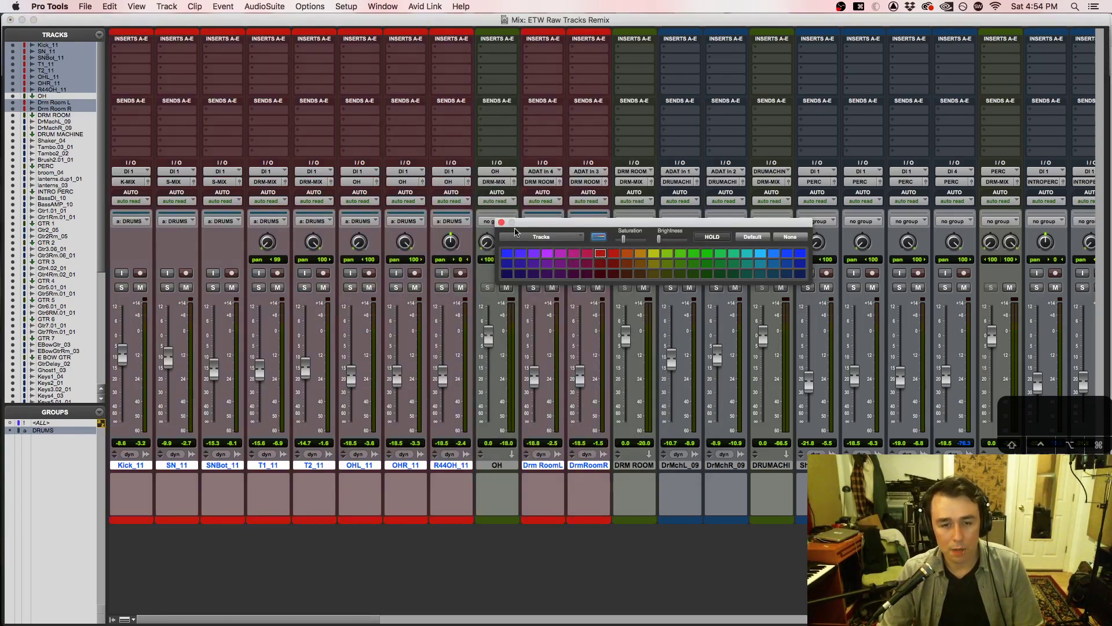
left_click(602, 265)
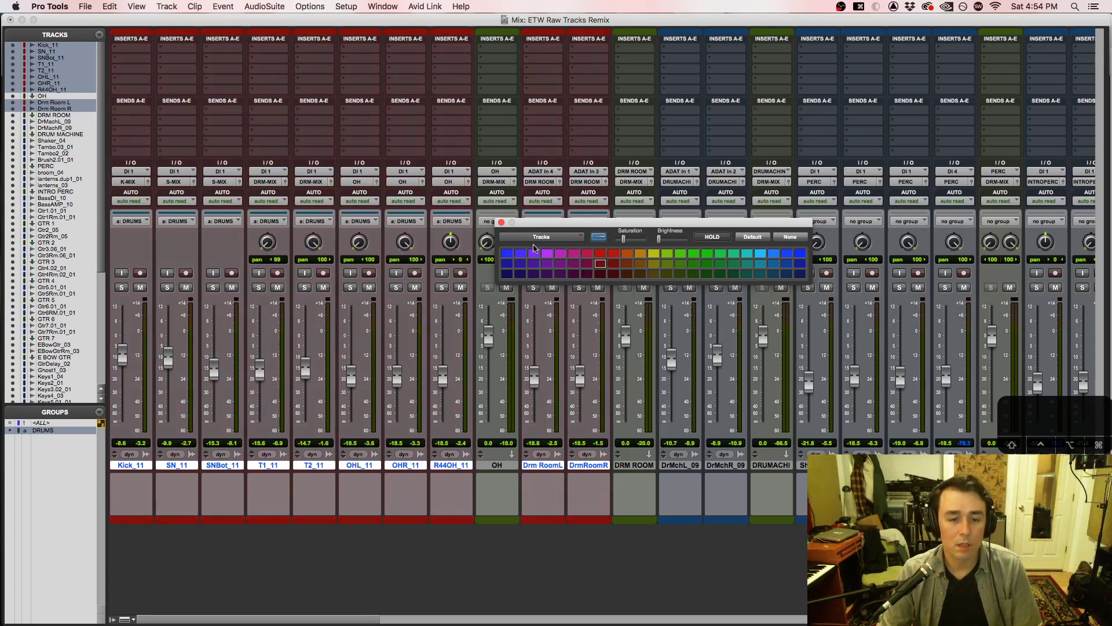
left_click(502, 223)
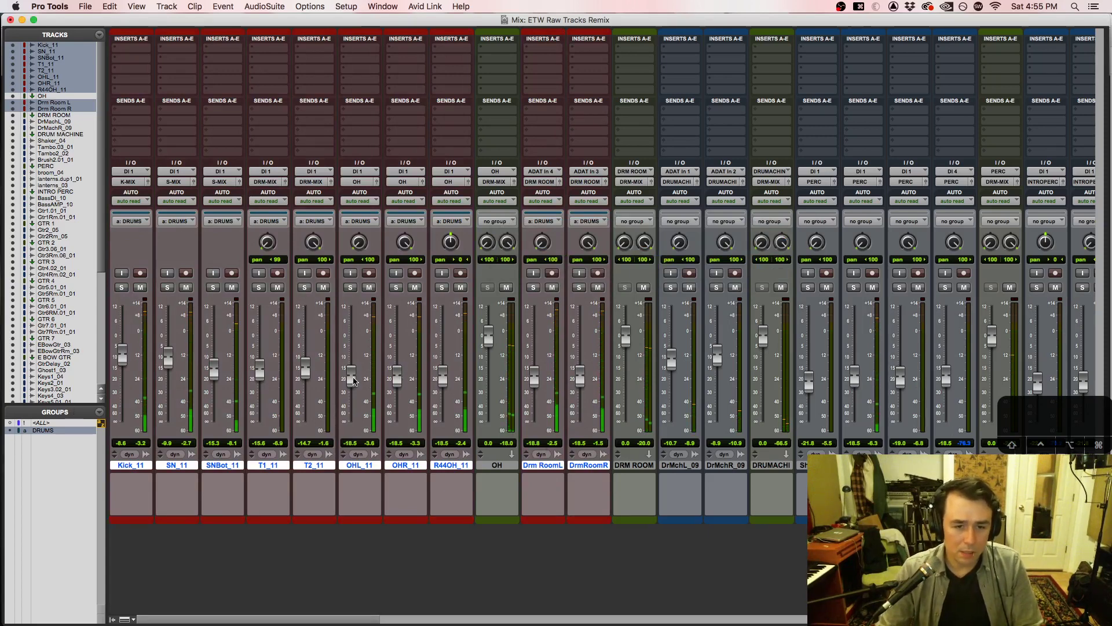
Step: Raise the DRUMS faders together to put OHL_11 at -16.1 dB, undoing the larger trial moves, and solo the group
left_click_drag(360, 380, 355, 354)
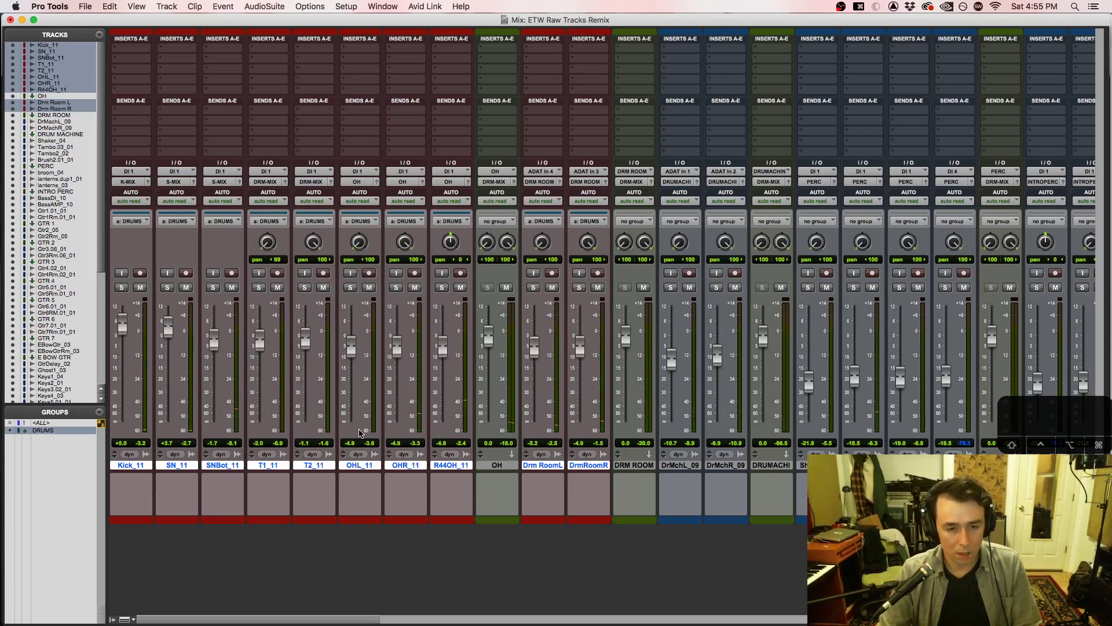
key("super+z")
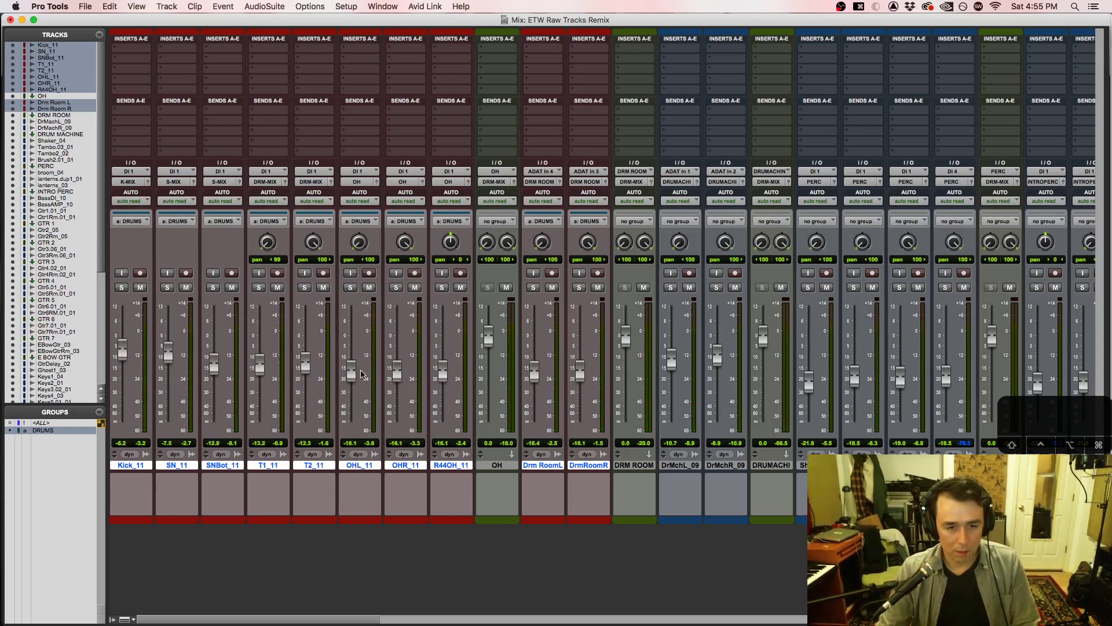
left_click_drag(360, 374, 354, 333)
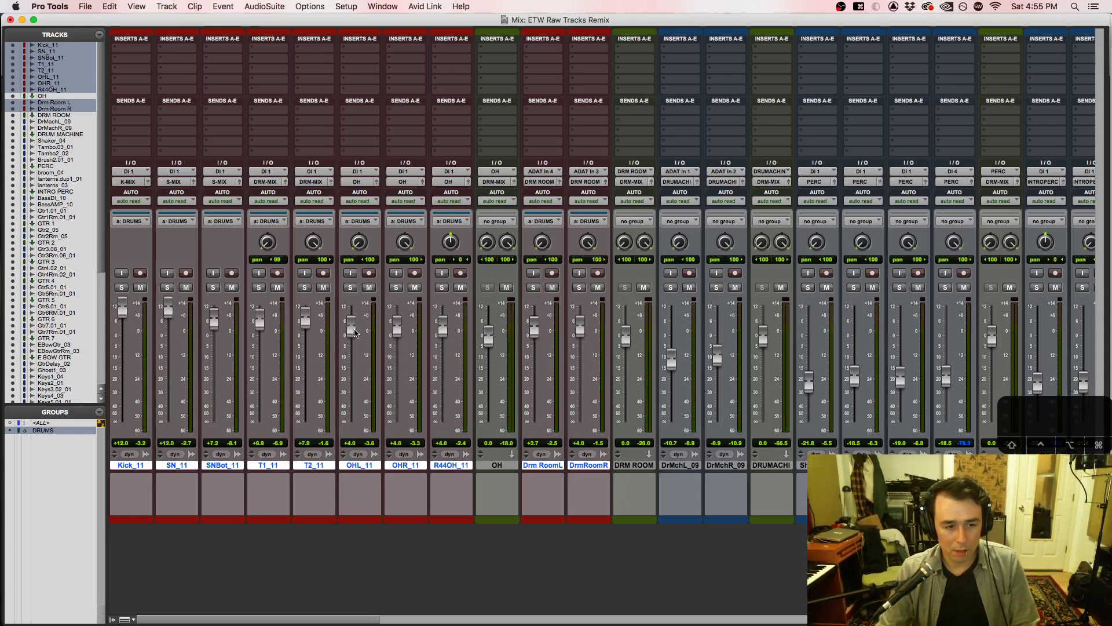
key("super+z")
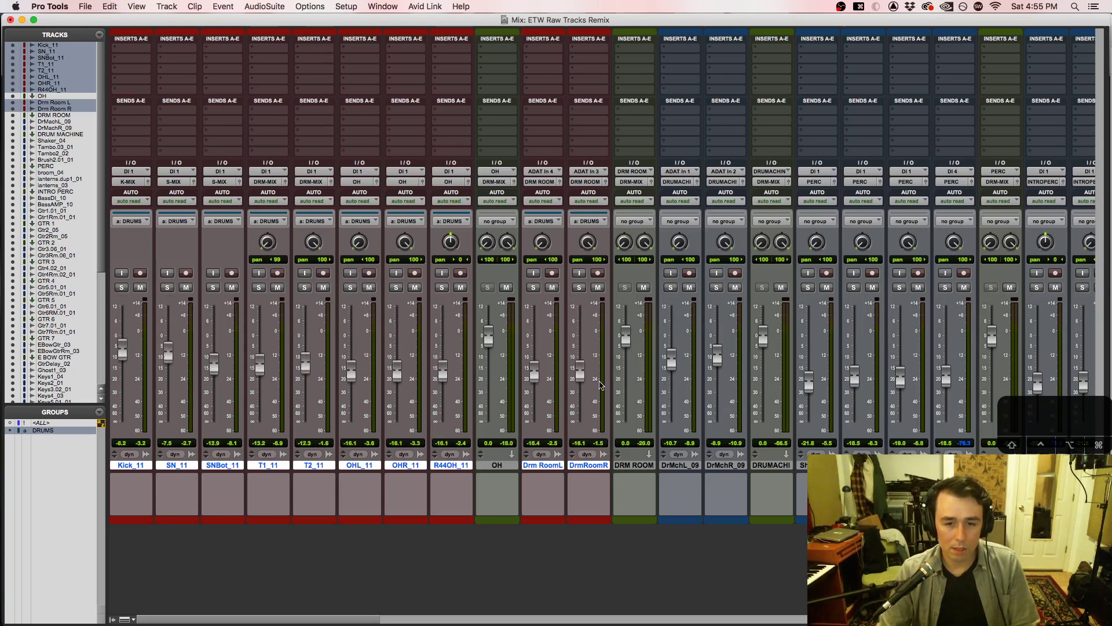
left_click(397, 289)
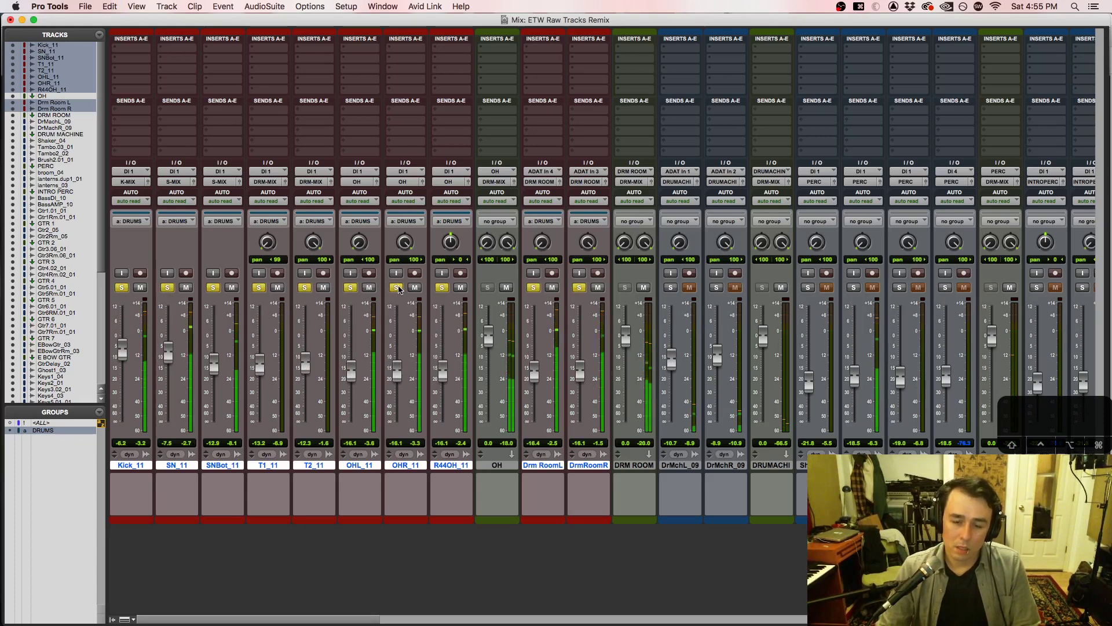
Step: Group the DrMchL_09 and DrMchR_09 tracks as DRUM MACHINE and color both tracks a slightly different dark red
left_click(682, 467)
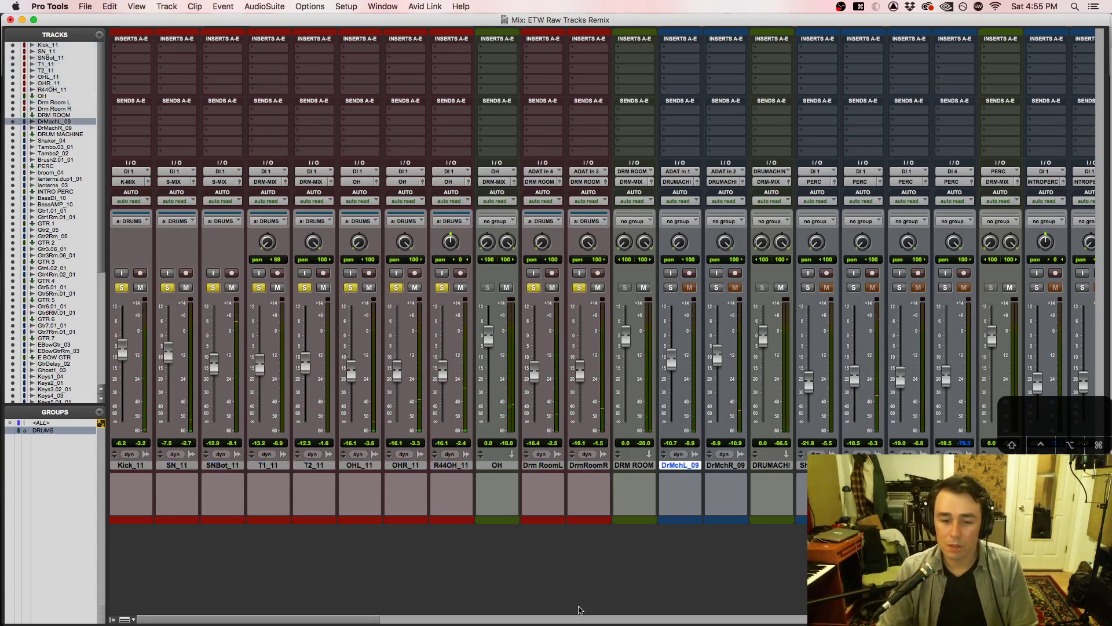
left_click_drag(361, 618, 430, 618)
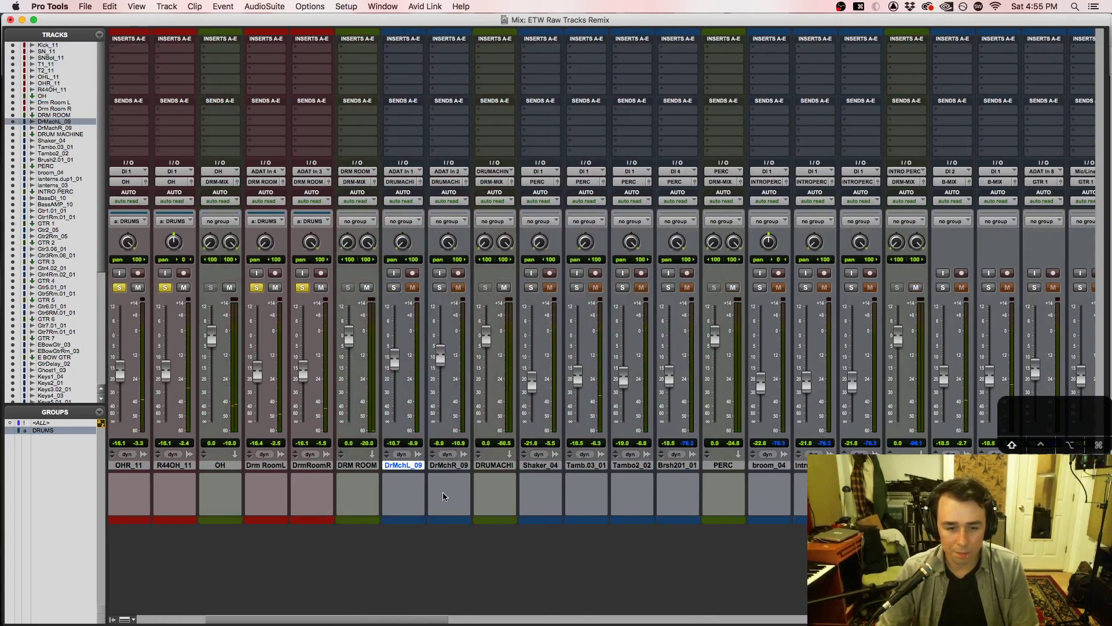
left_click(451, 465, "shift")
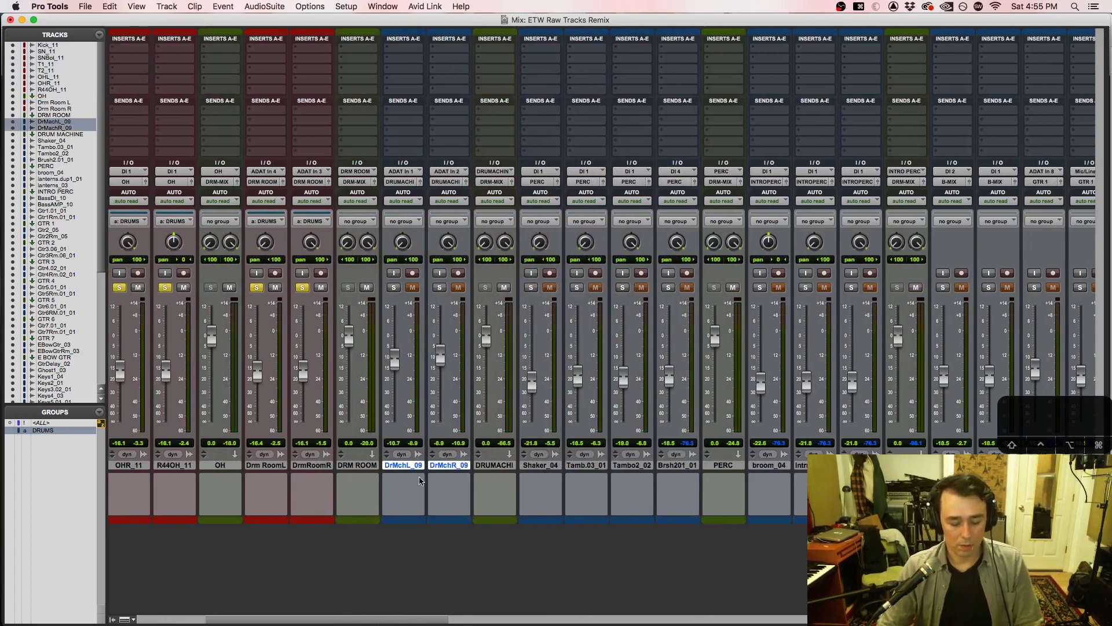
key("super+g")
type("DRU")
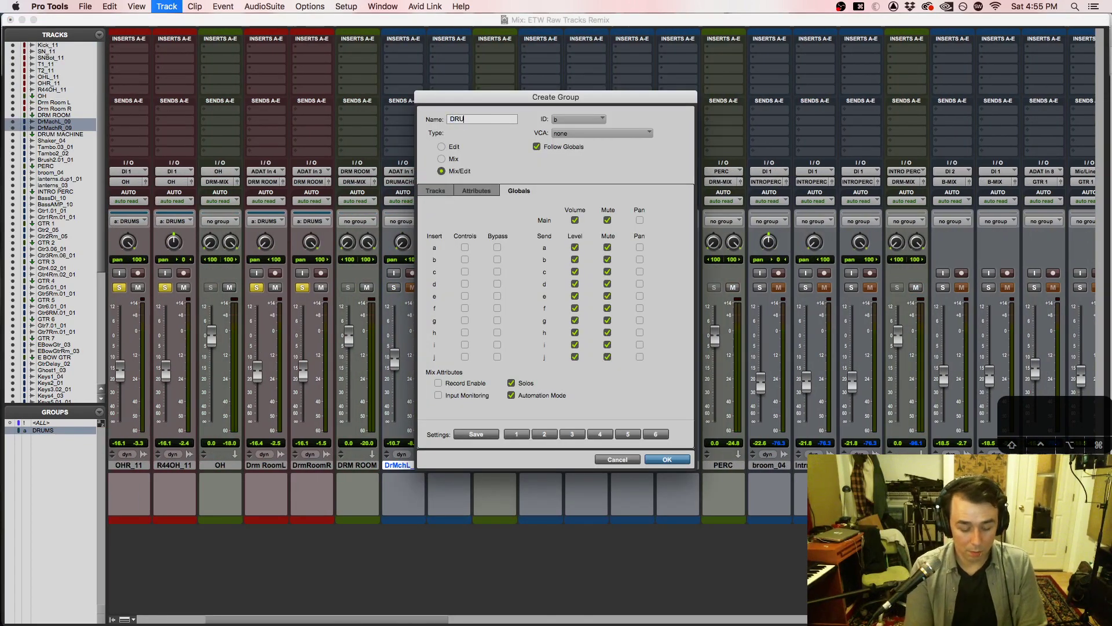
type("M MACHINE")
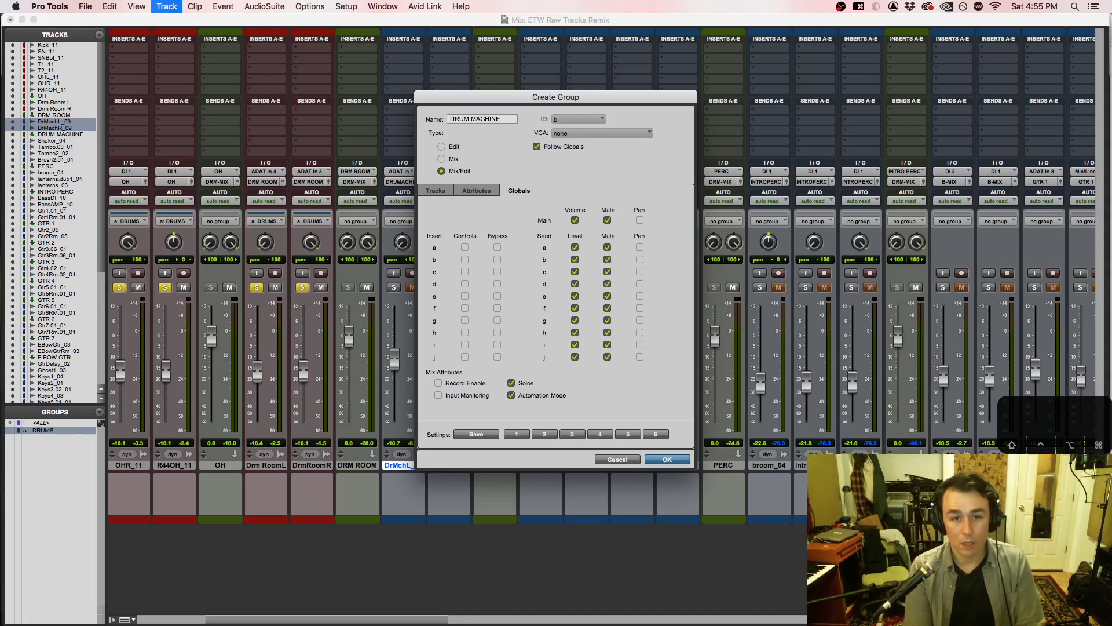
key("Return")
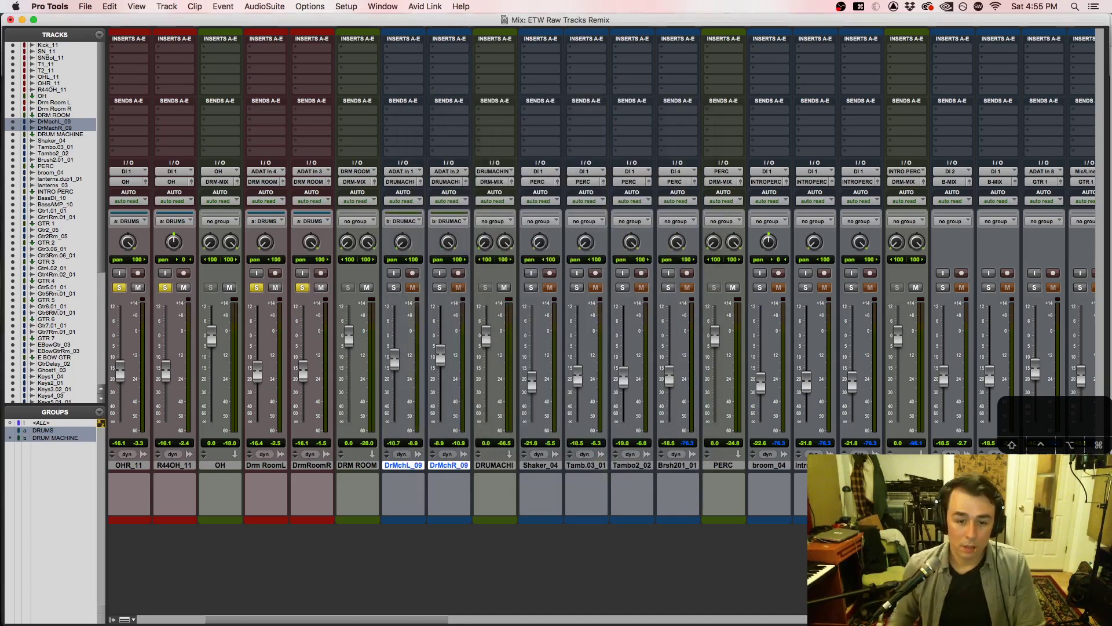
double_click(404, 521)
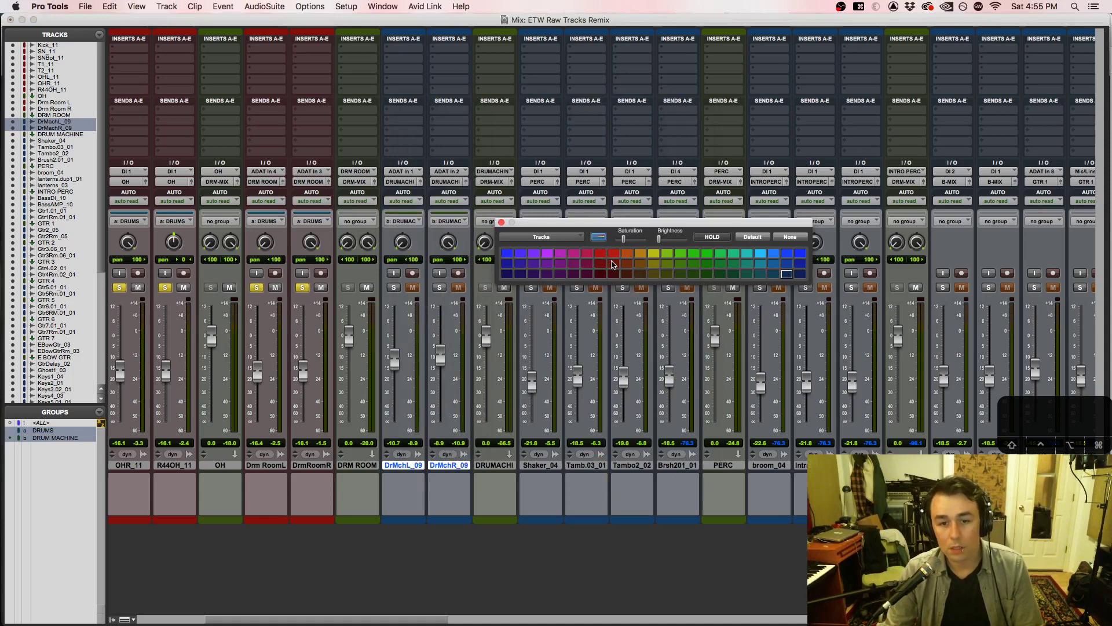
left_click(613, 264)
Step: Group the Shaker_04 through Brsh201_01 tracks as PERC and move the color palette clear of their group labels
left_click(534, 467)
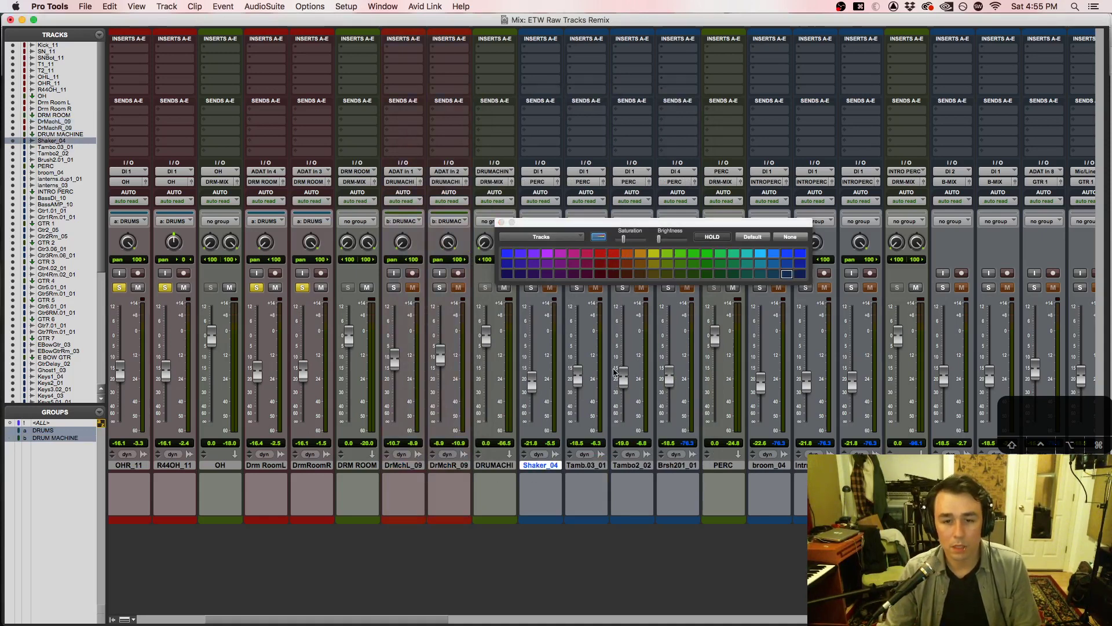
left_click(696, 467, "shift")
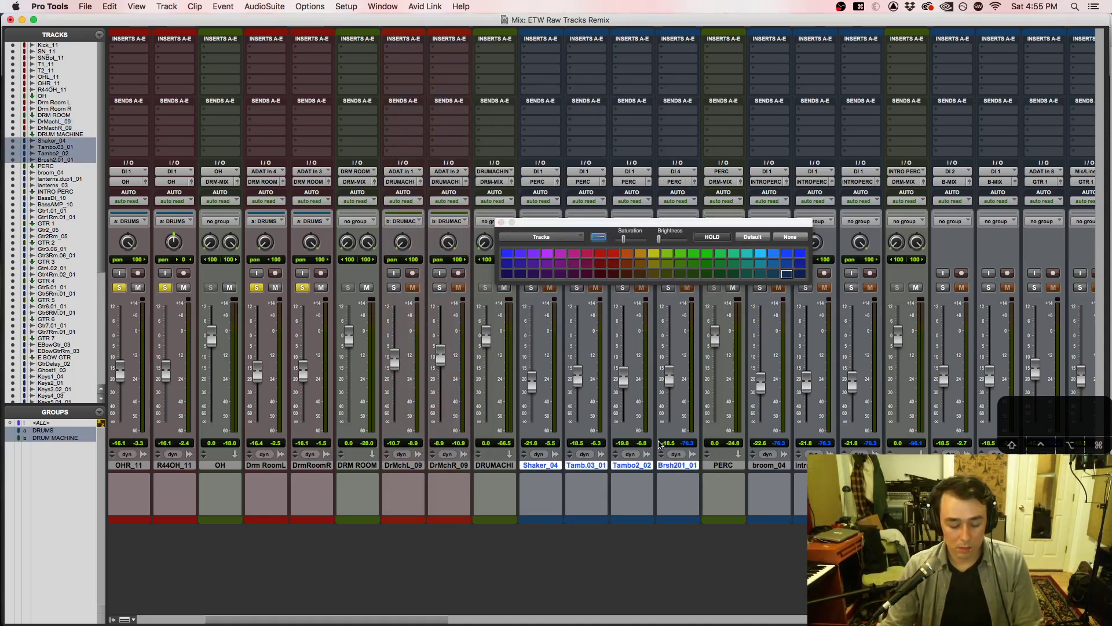
key("super+g")
type("PERC")
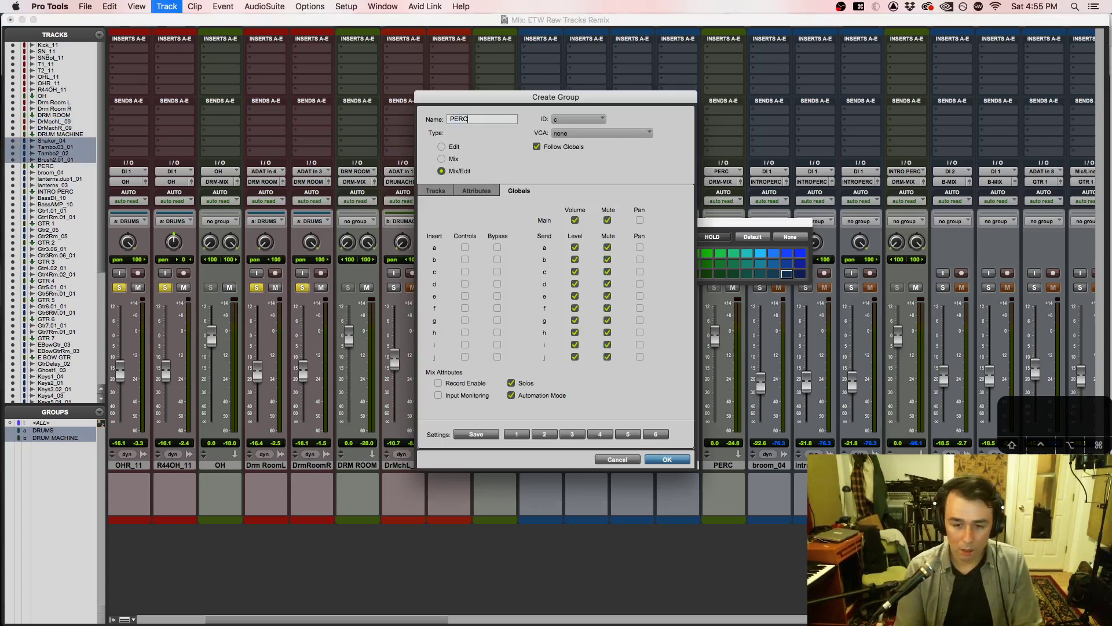
key("Return")
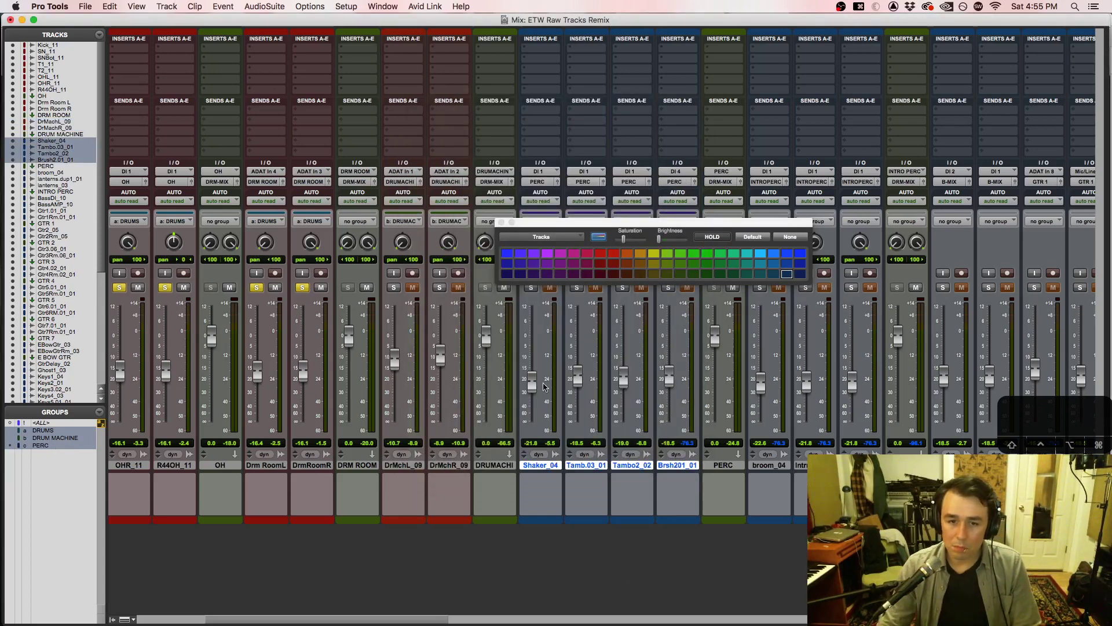
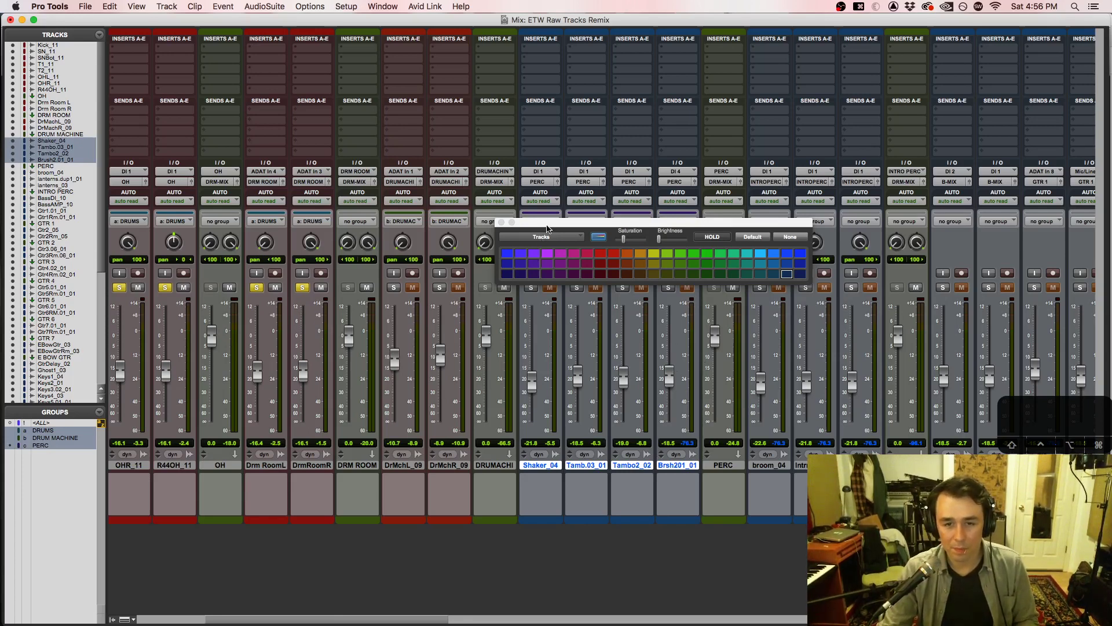
left_click_drag(551, 223, 657, 173)
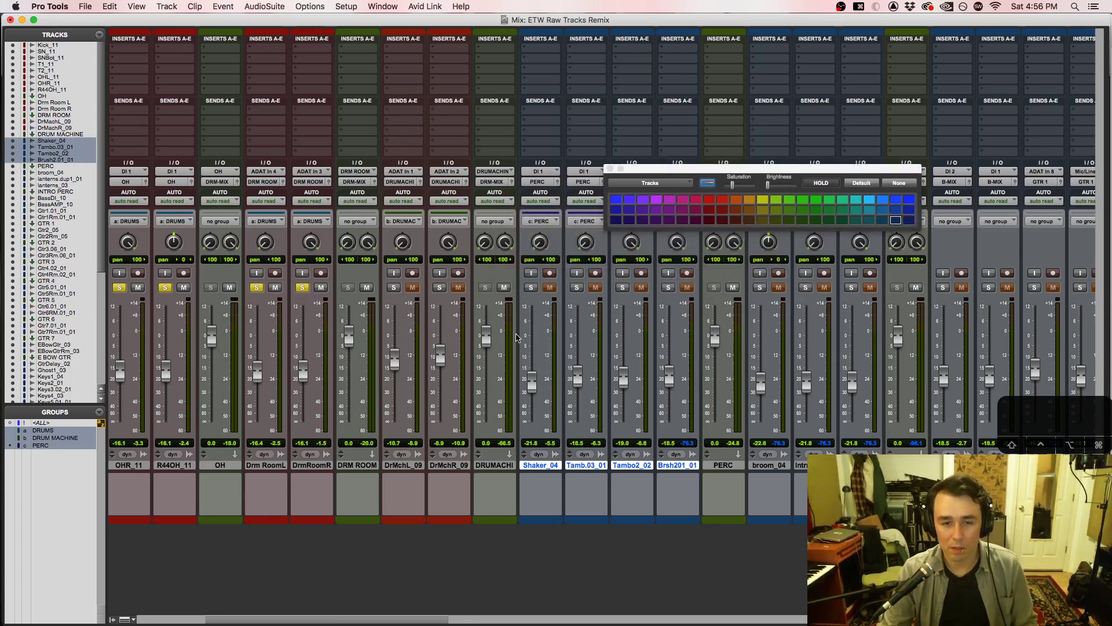
Step: Clear all solos and raise the PERC faders together to put Tamb.03_01 at -12.3 dB
left_click(304, 288, "alt")
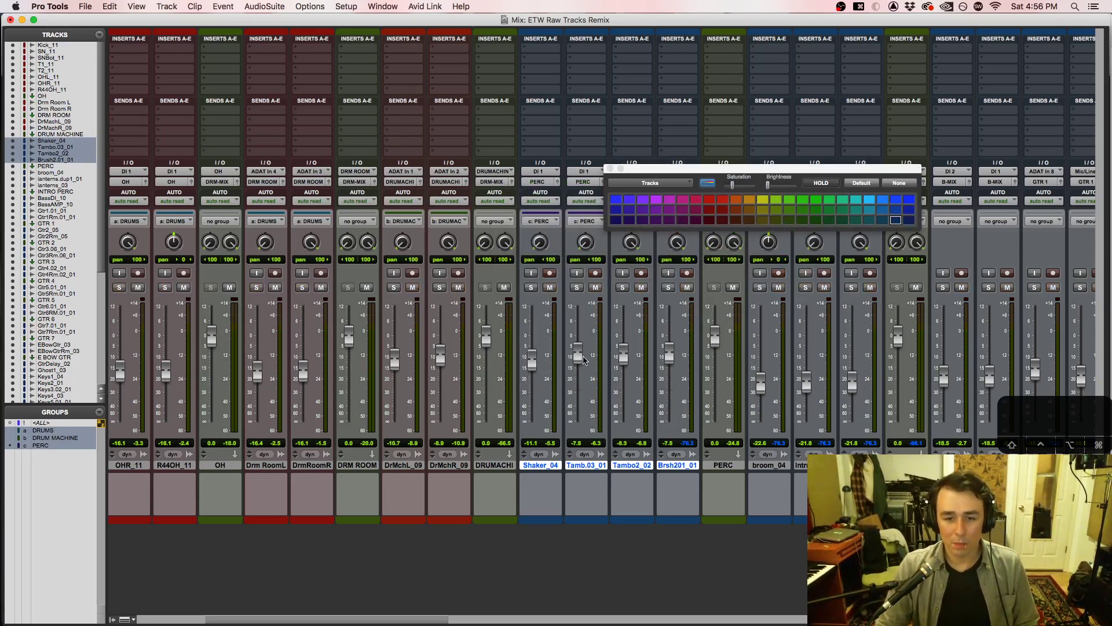
left_click_drag(580, 380, 580, 363)
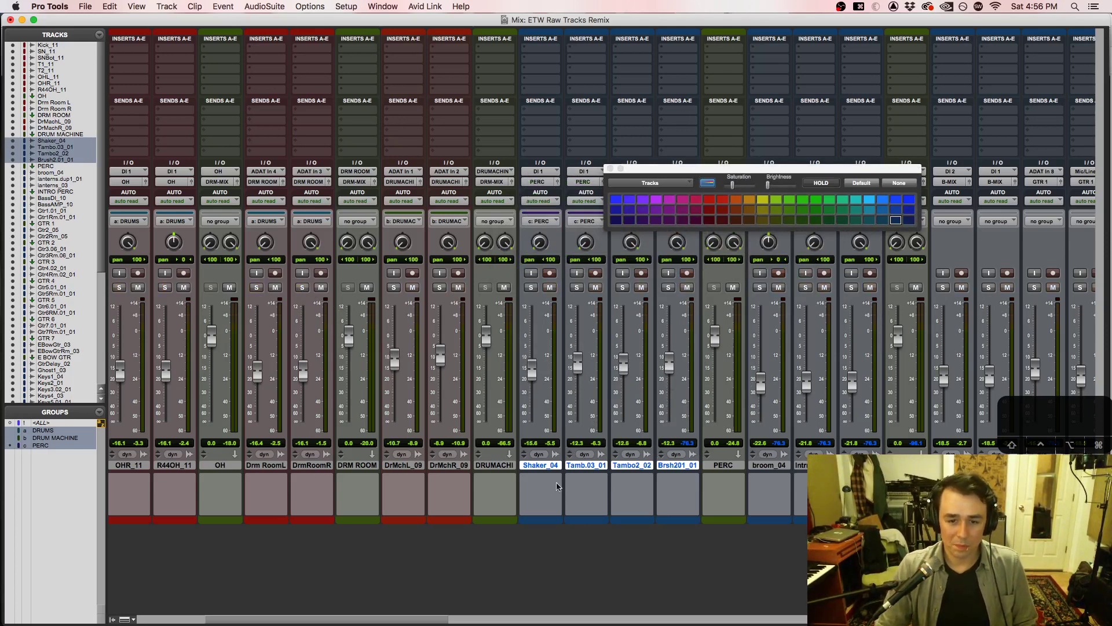
Step: Color the selected PERC tracks the darkest red shade, after trying two brighter reds
left_click(723, 211)
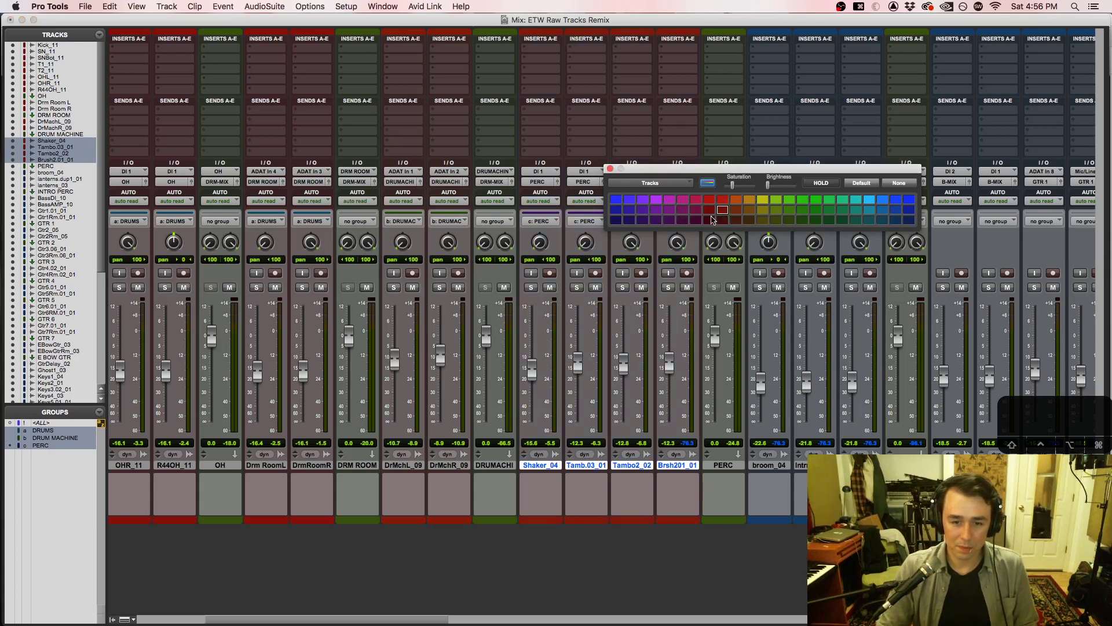
left_click(708, 212)
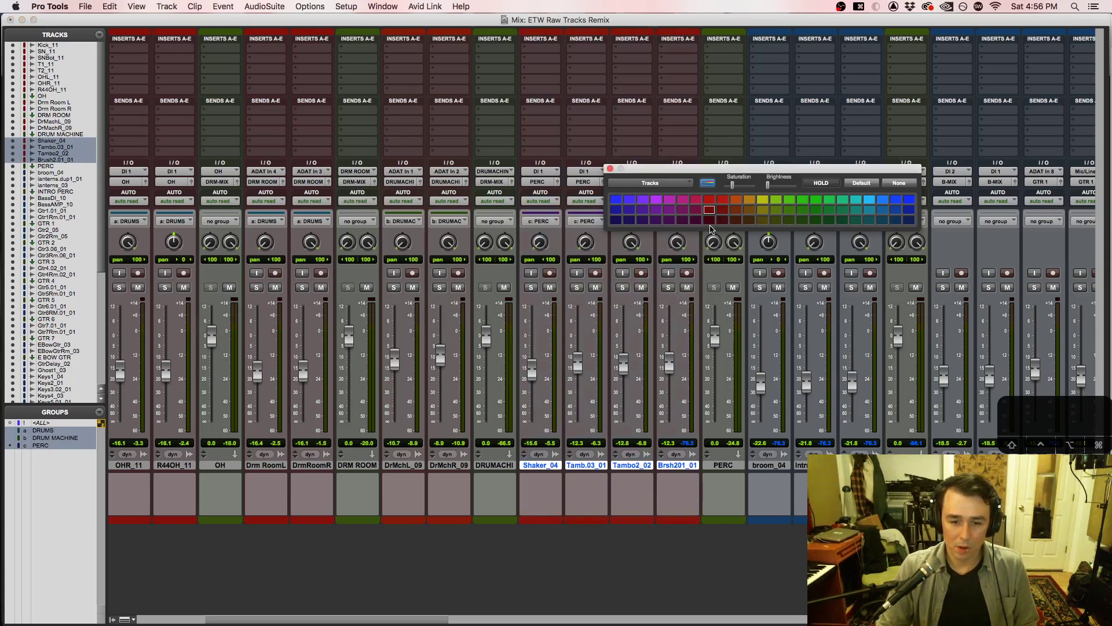
left_click(723, 220)
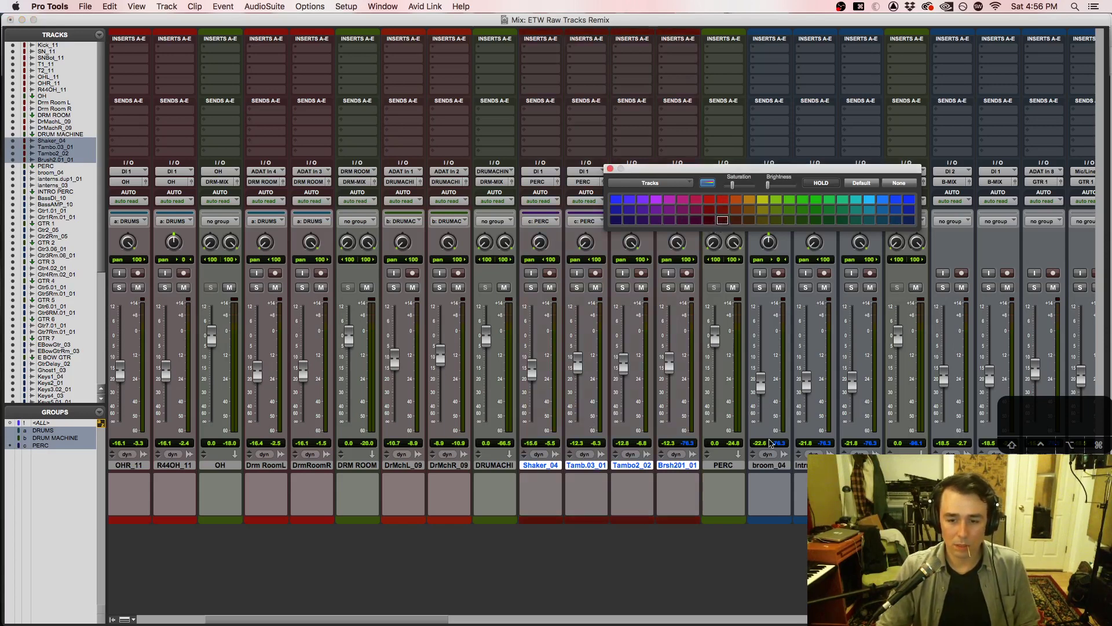
Step: Color the broom_04 through lanterns_03 tracks the same darkest red and group them as INTRO PERC
left_click(770, 465)
left_click(722, 221)
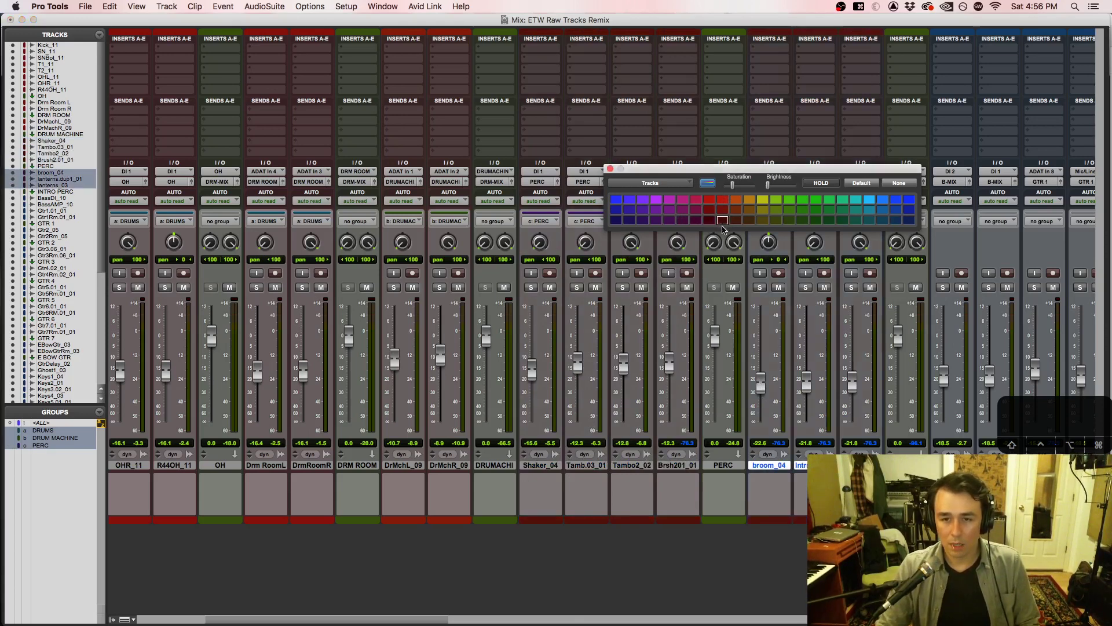
key("super+g")
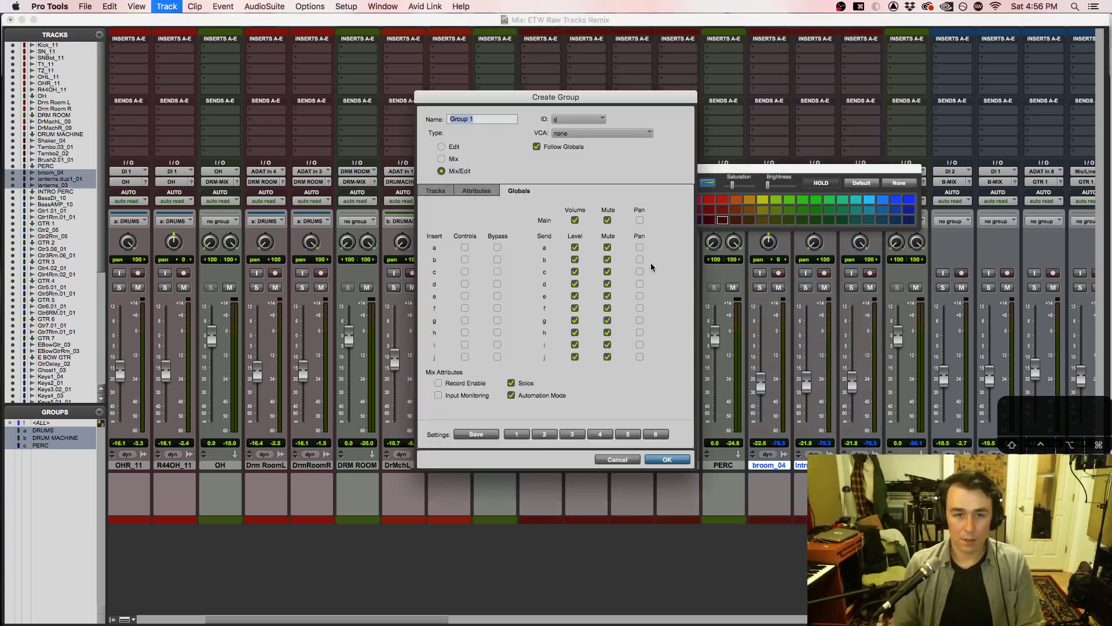
type("INTRO PER")
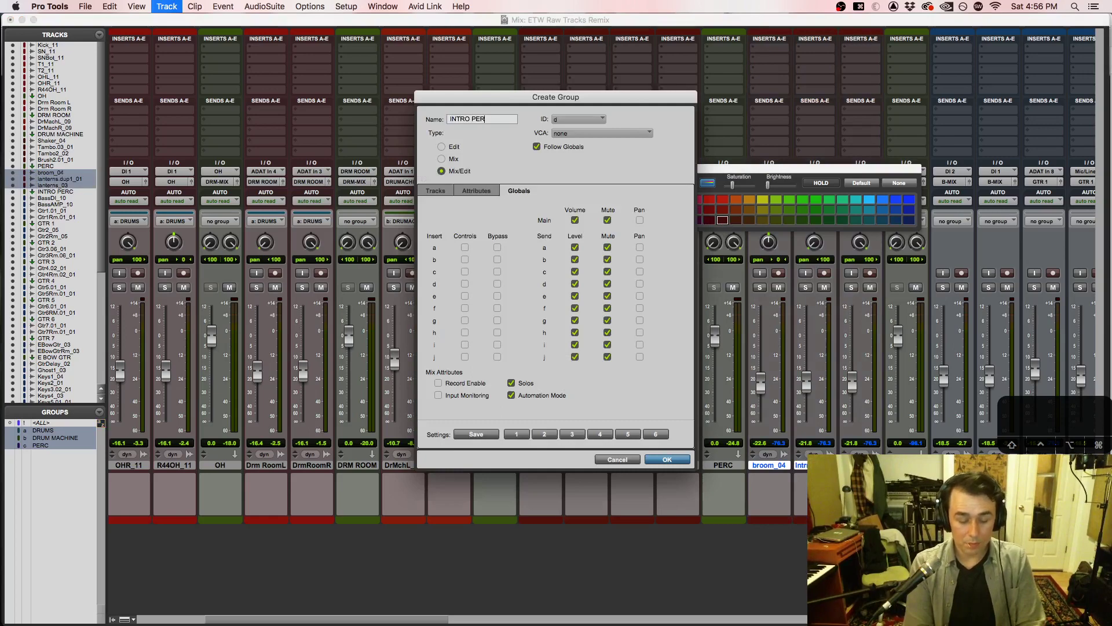
type("C")
key("Return")
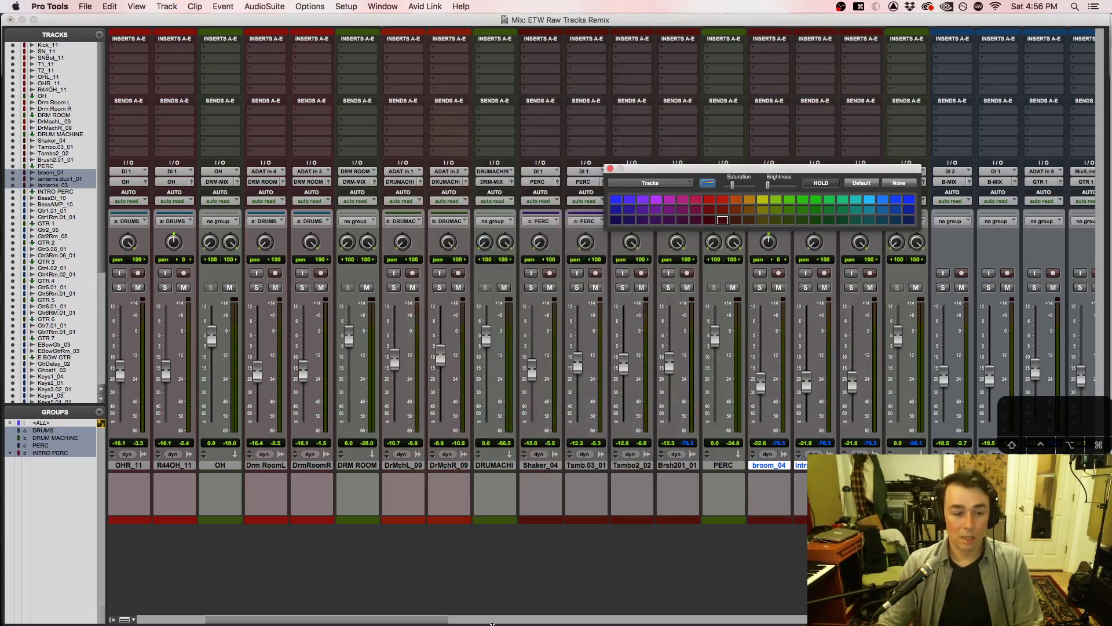
Step: Color the BassDI_10 and BasAMP_10 tracks bright orange and group them as BASS
left_click_drag(474, 622, 587, 620)
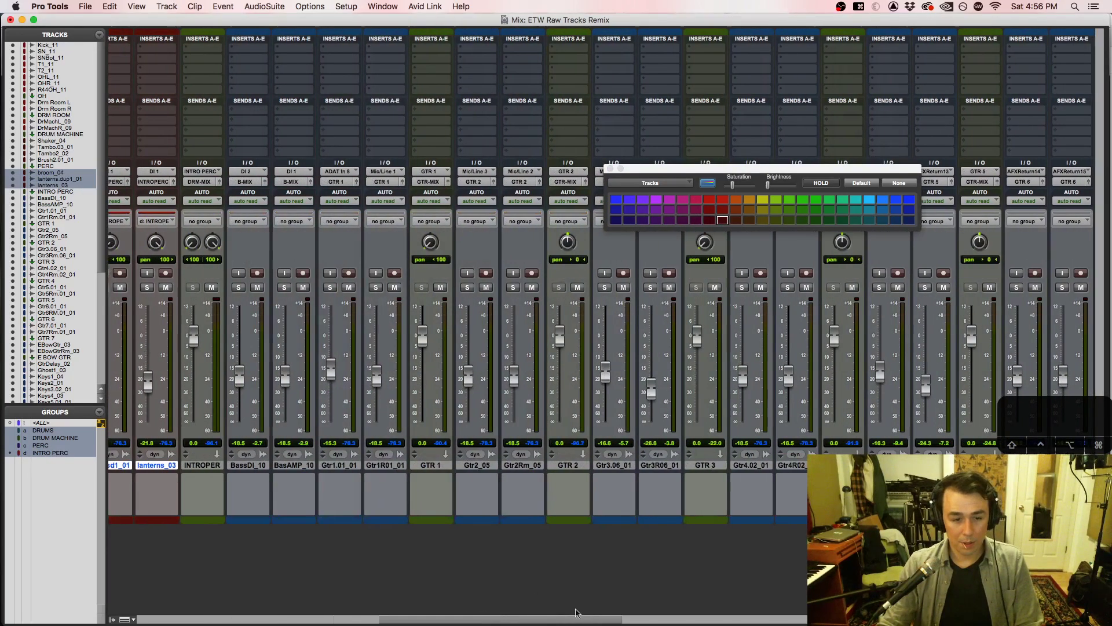
left_click(230, 467)
left_click(278, 467, "shift")
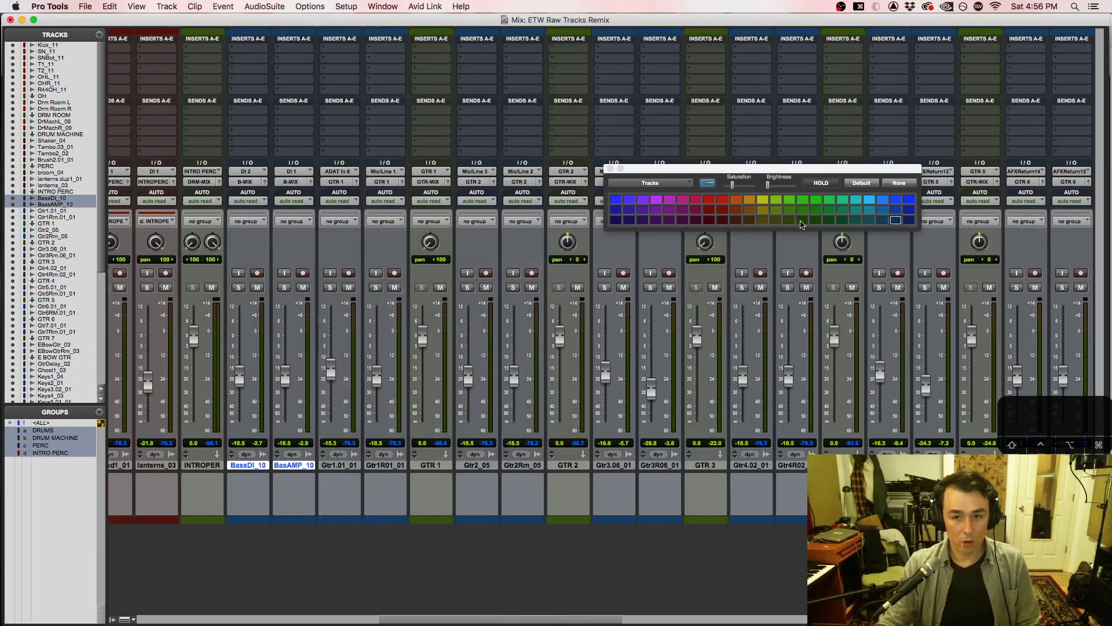
left_click(737, 200)
key("super+g")
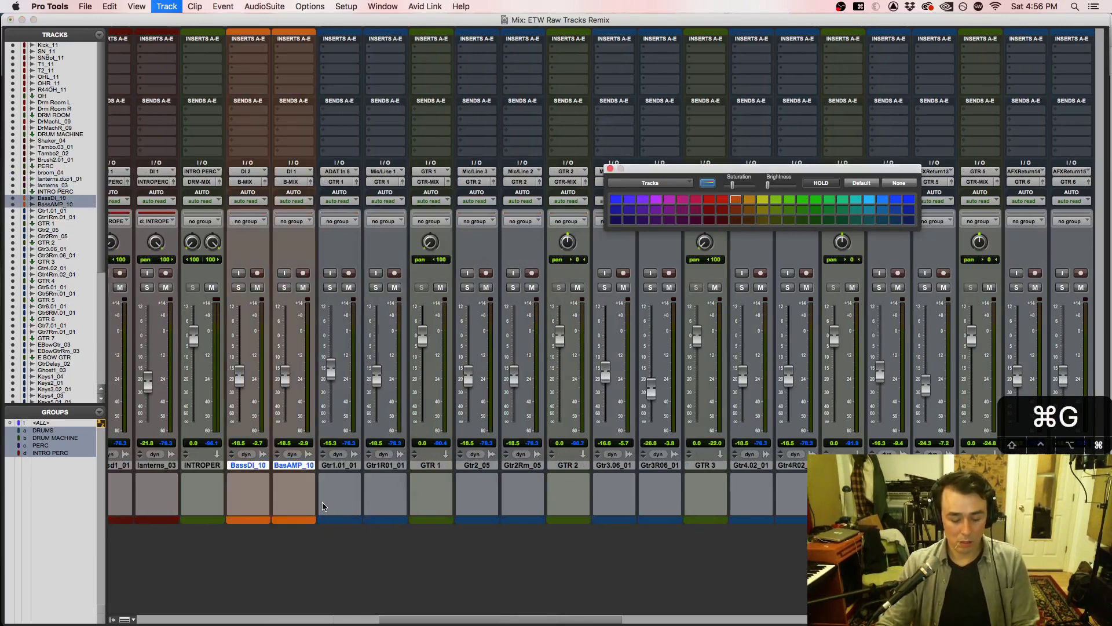
type("BASS")
key("Return")
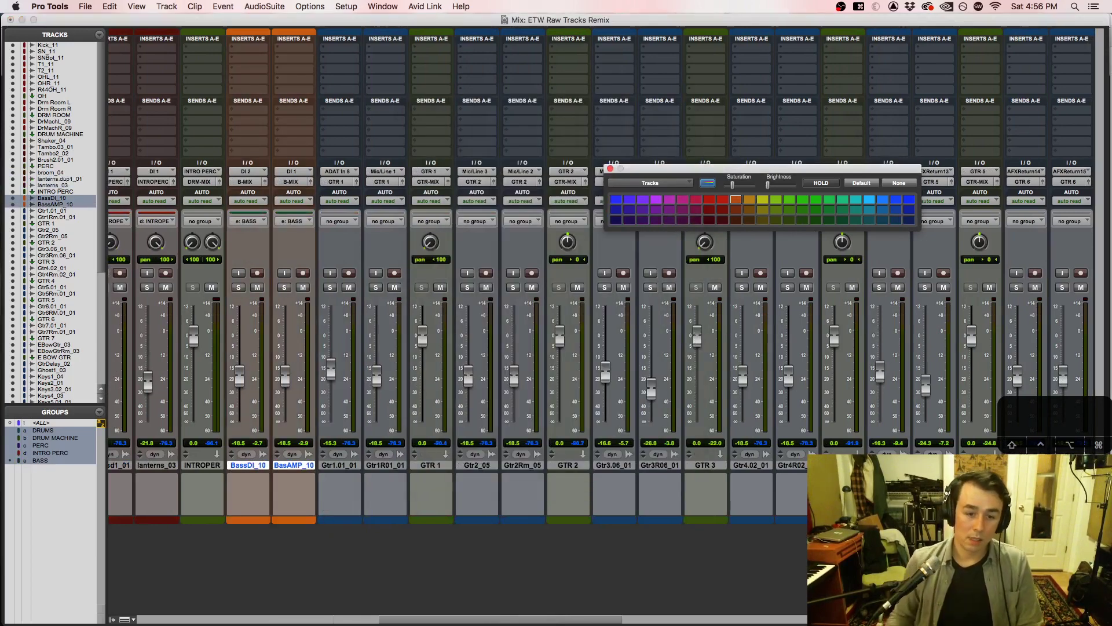
Step: Color the Gtr1.01_01 and Gtr1R01_01 tracks bright green and group them as GTR 1
left_click(350, 465)
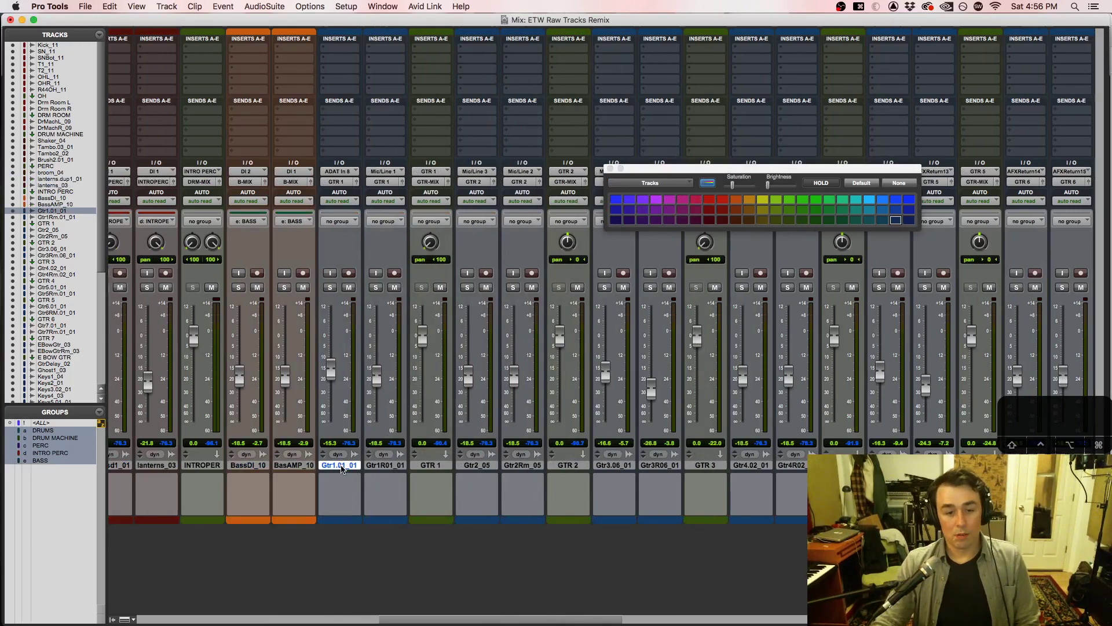
left_click(386, 466, "shift")
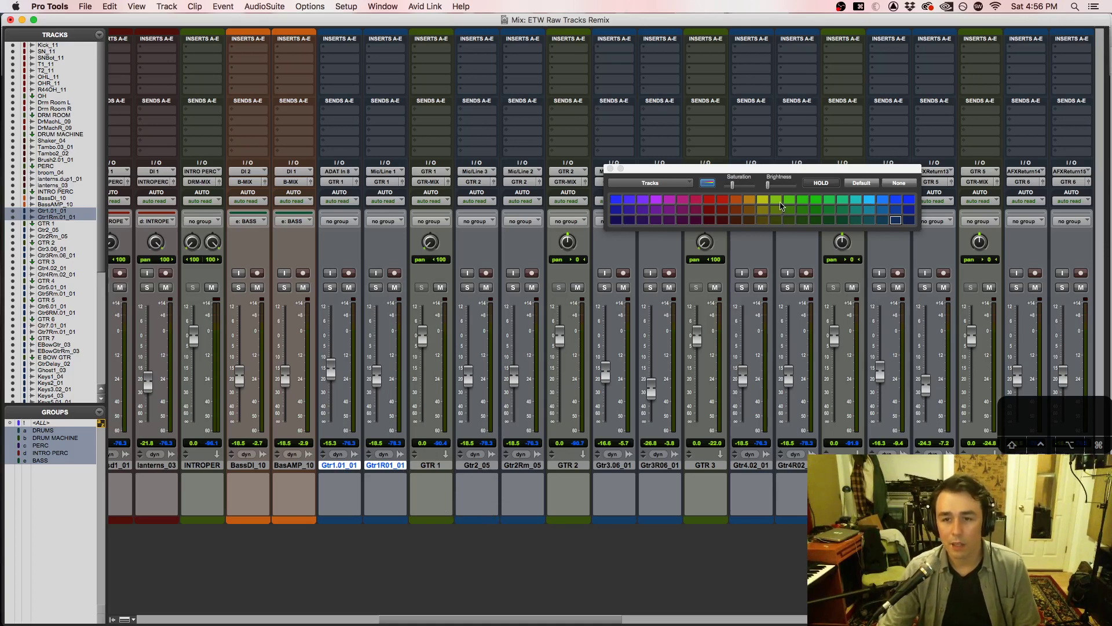
left_click(842, 199)
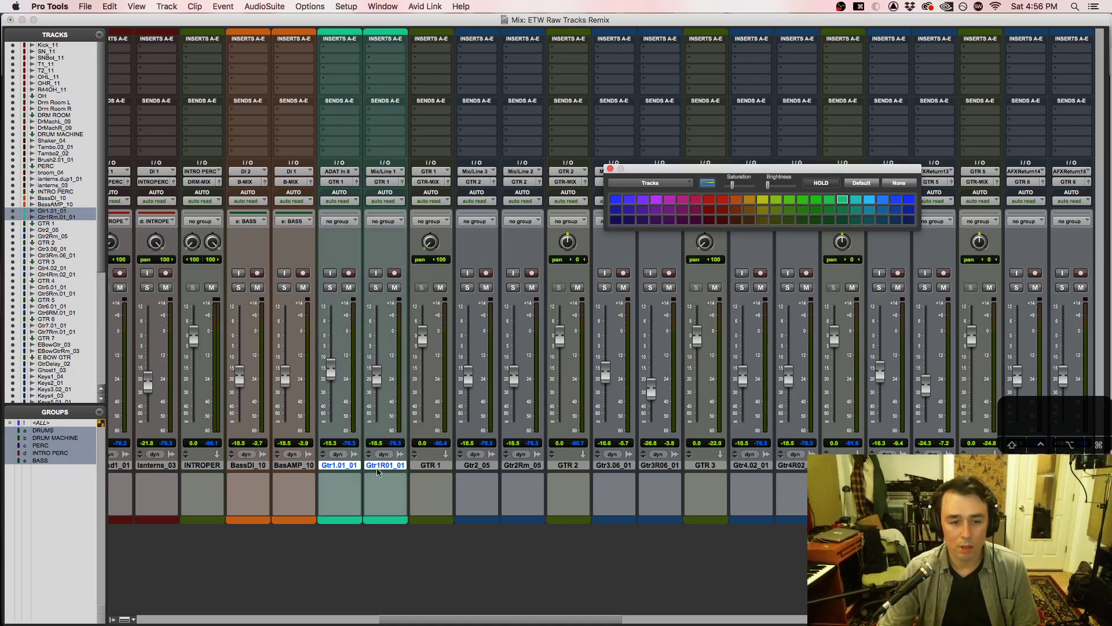
left_click(829, 200)
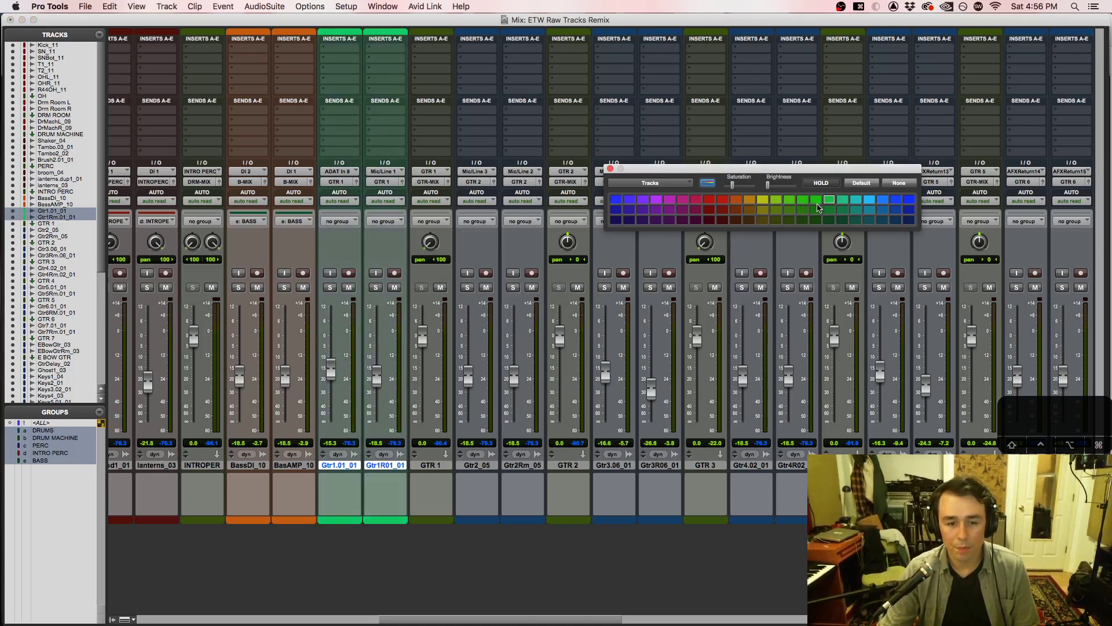
key("super+g")
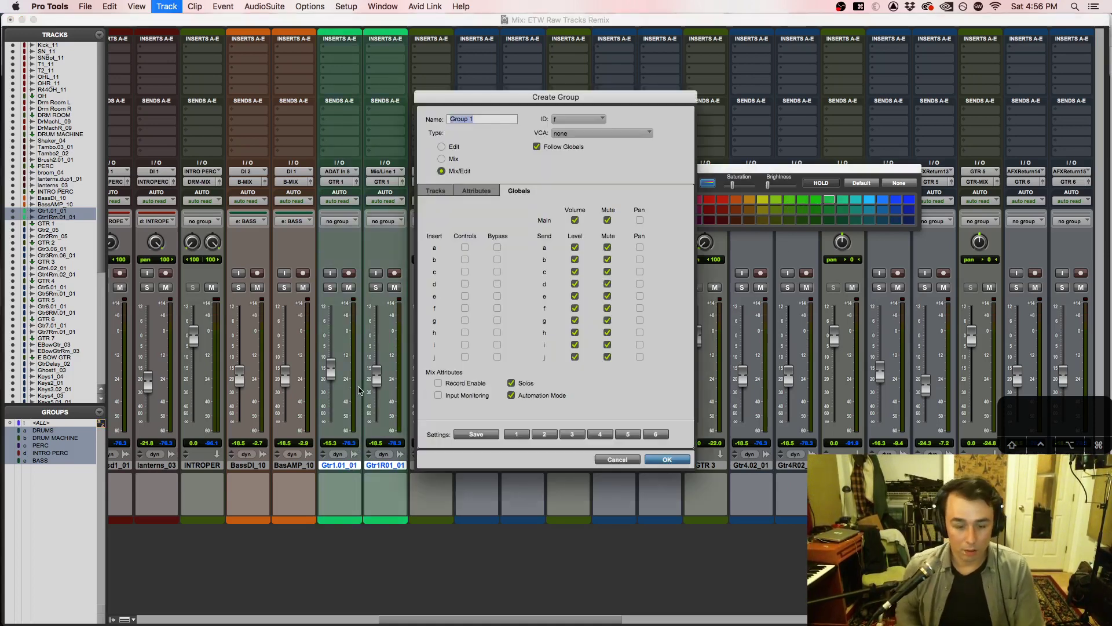
type("GTR 1")
key("Return")
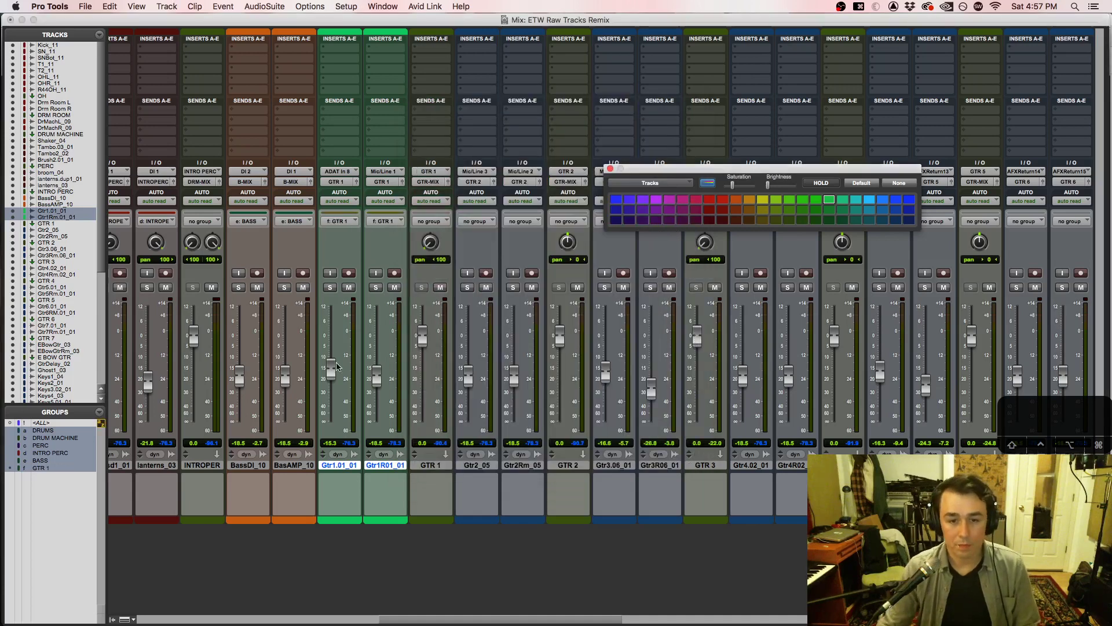
Step: Color the Gtr2_05 and Gtr2Rm_05 tracks a medium green and group them as GTR 2
left_click(485, 465)
left_click(523, 465, "shift")
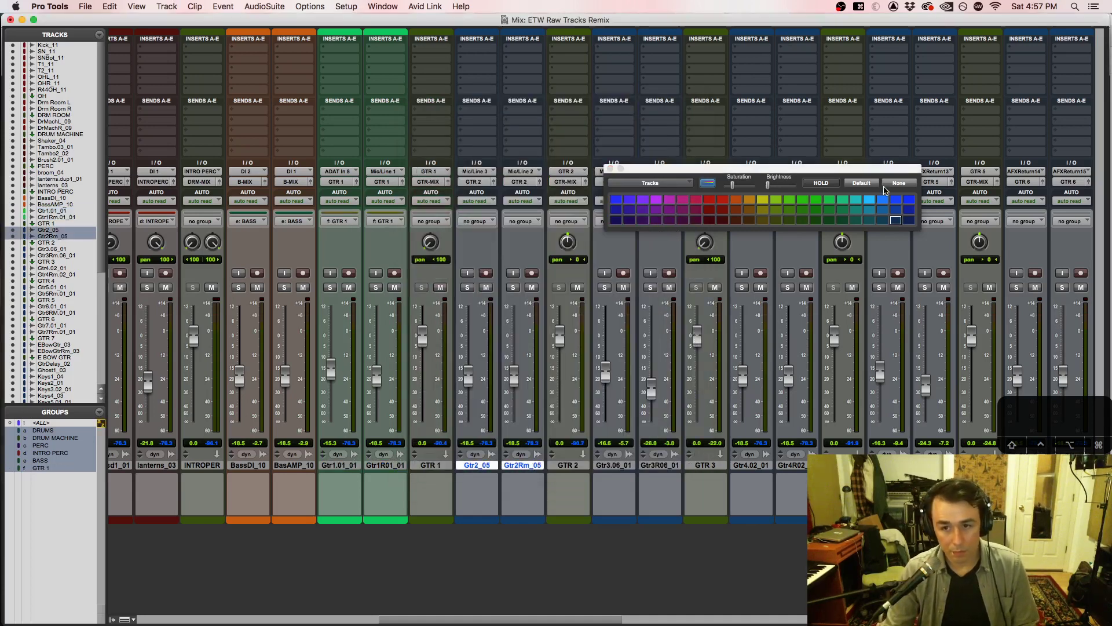
left_click(830, 211)
key("super+g")
type("GTR 2")
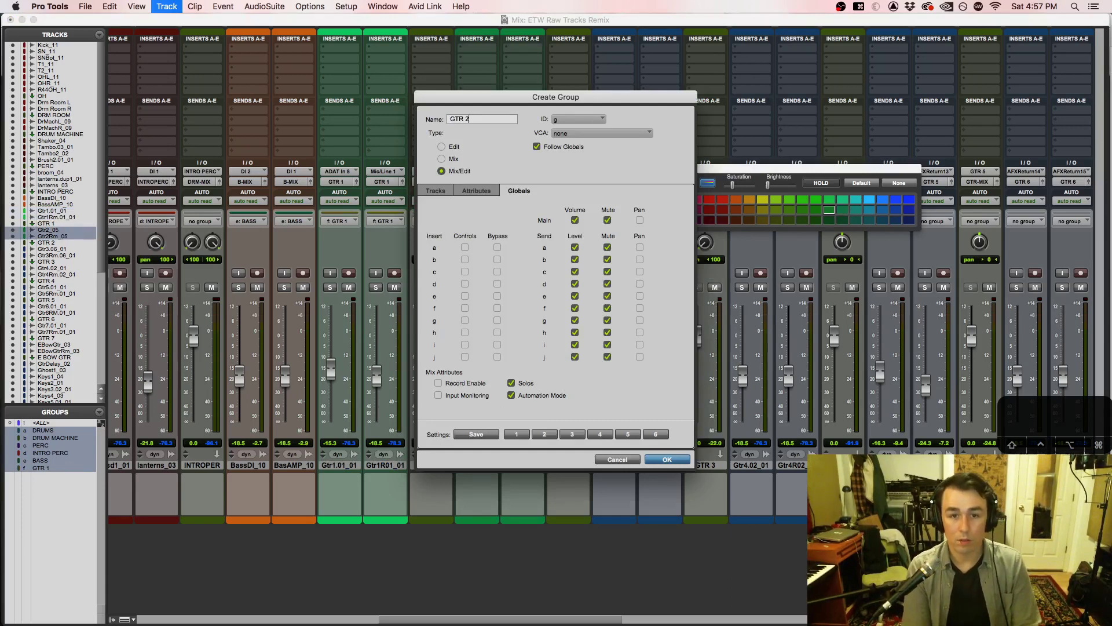
key("Return")
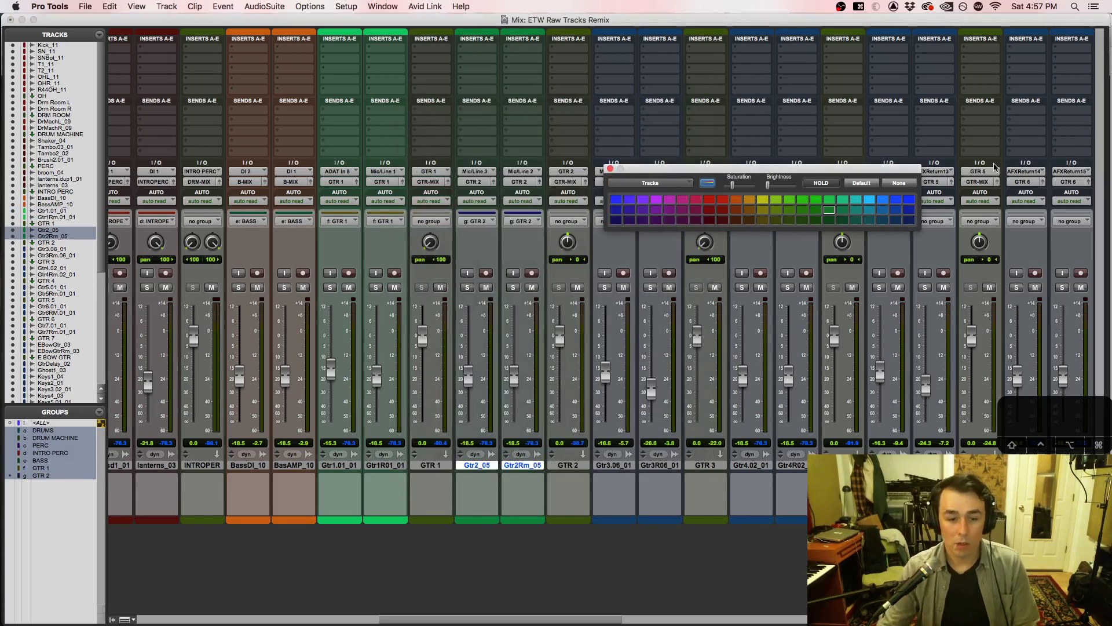
Step: Color the Gtr3.06_01 and Gtr3R06_01 tracks dark teal green and group them as GTR 3
left_click(613, 464)
left_click(660, 464, "shift")
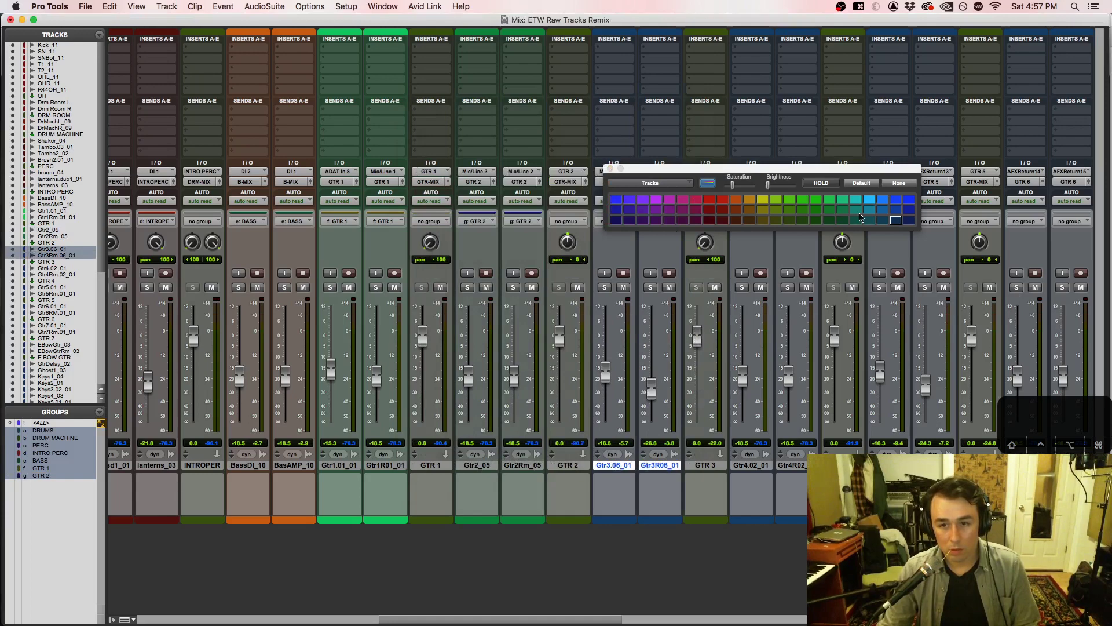
left_click(840, 220)
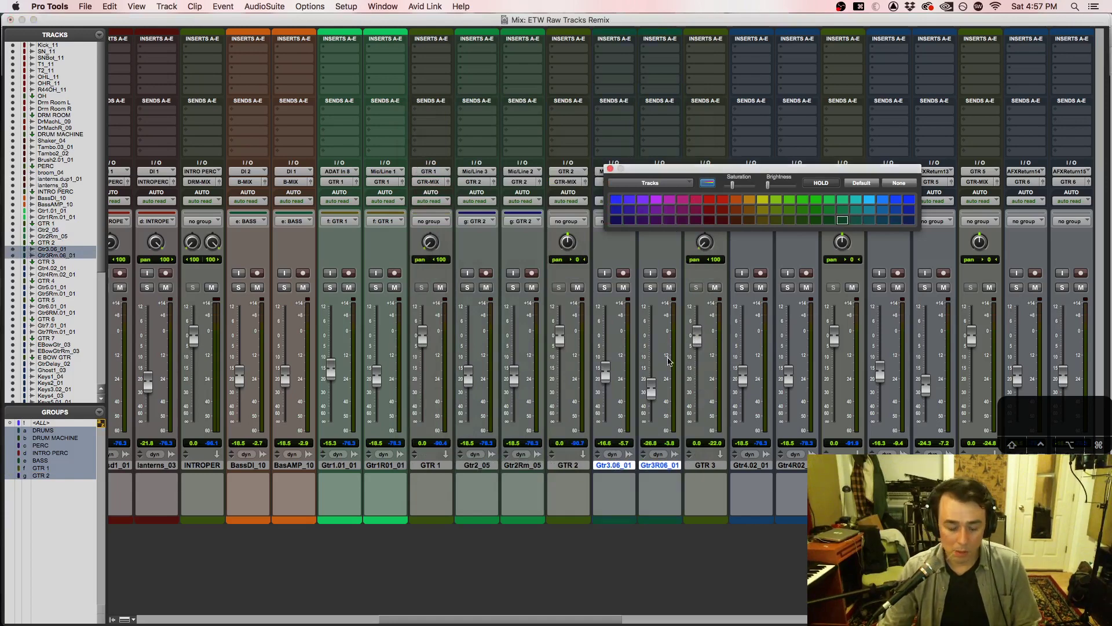
key("super+g")
type("GTR ")
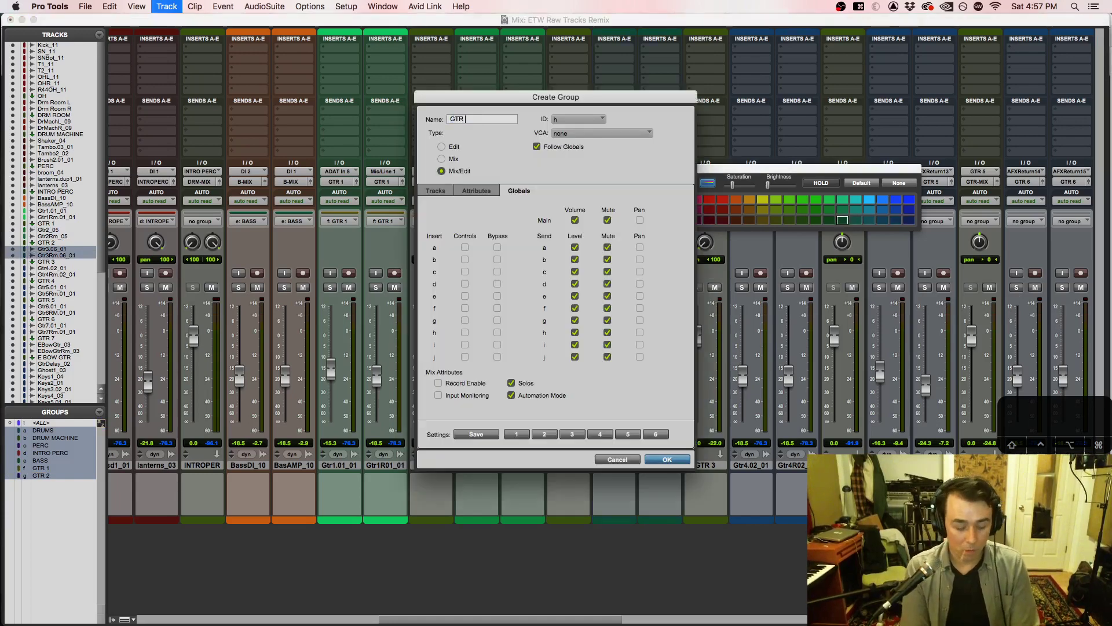
type("3")
key("Return")
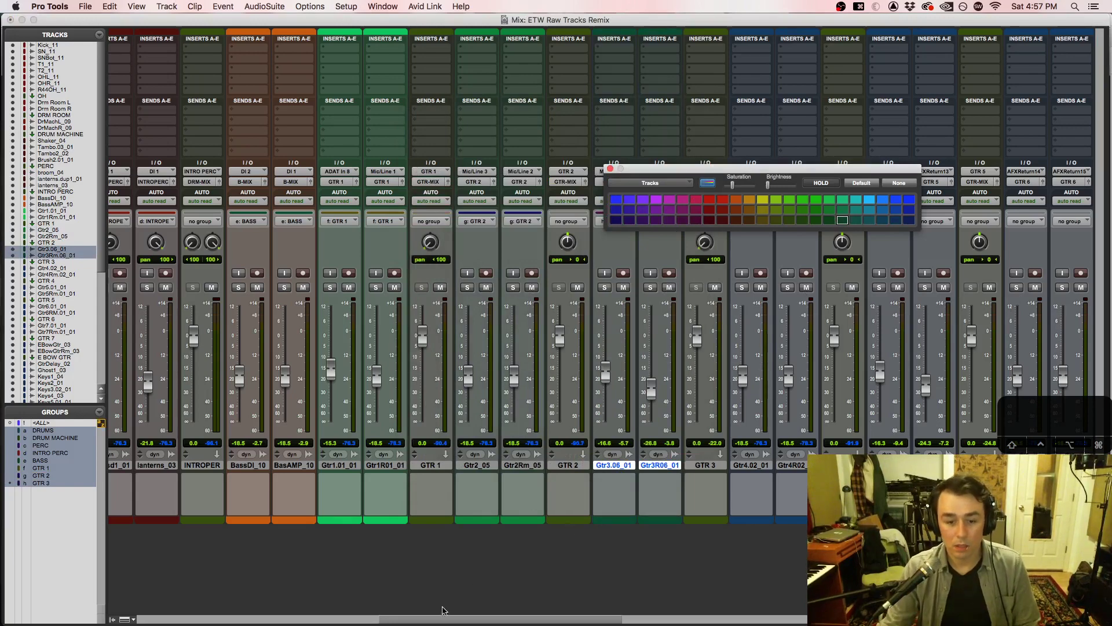
Step: Group the Gtr4.02_01 and Gtr4R02_01 tracks as GTR 4 and color them the same medium green as GTR 2
scroll(461, 575, "right", 6)
left_click(473, 467)
left_click(516, 466, "shift")
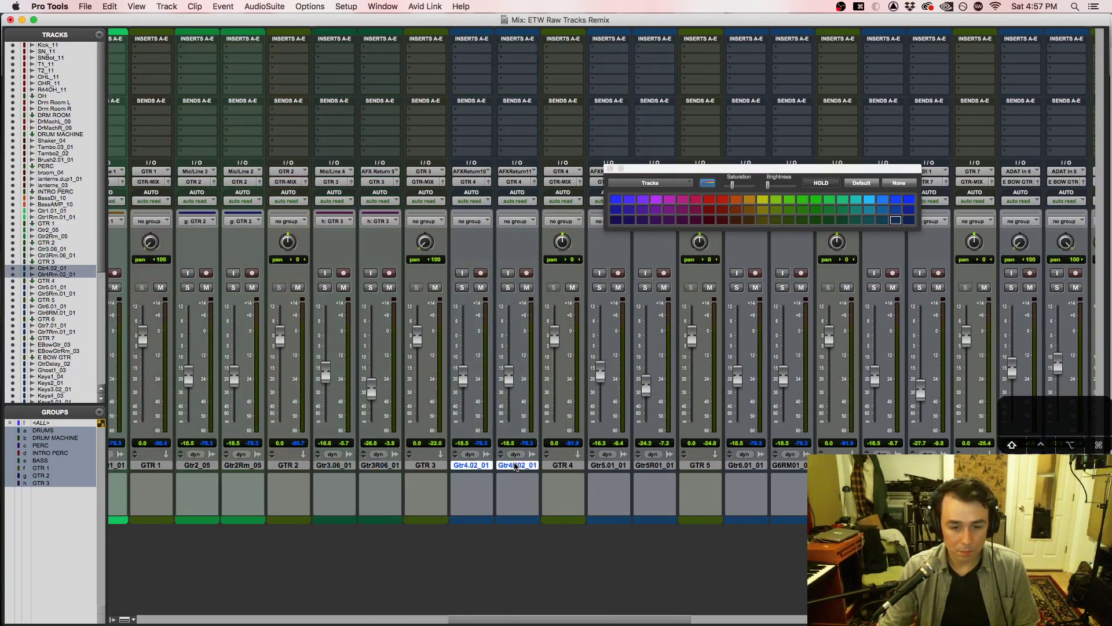
key("super+g")
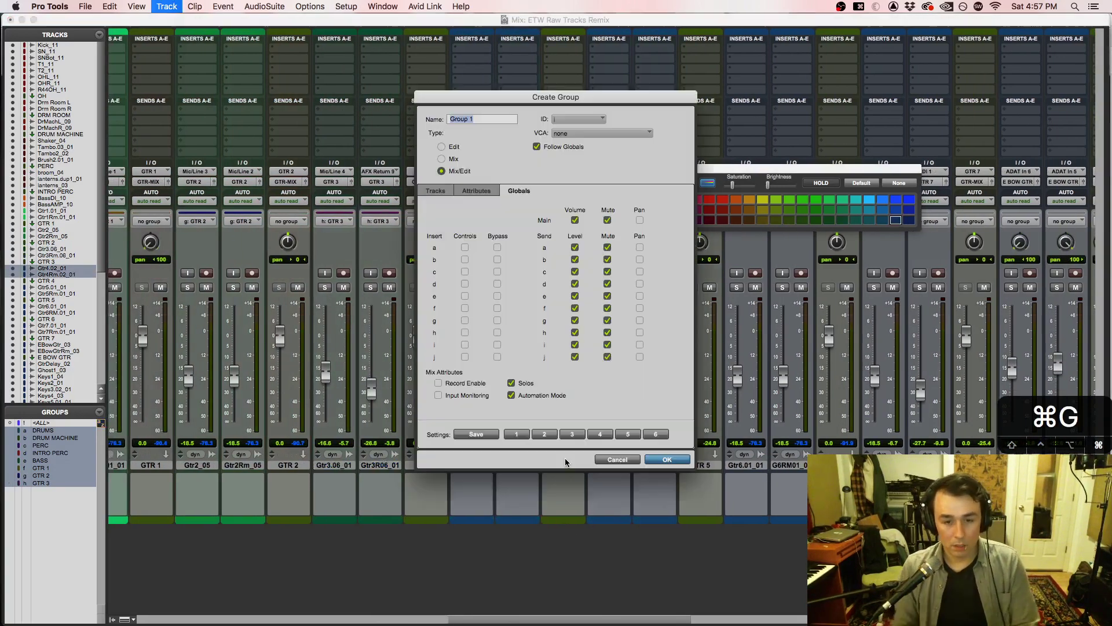
type("GTR 4")
key("Return")
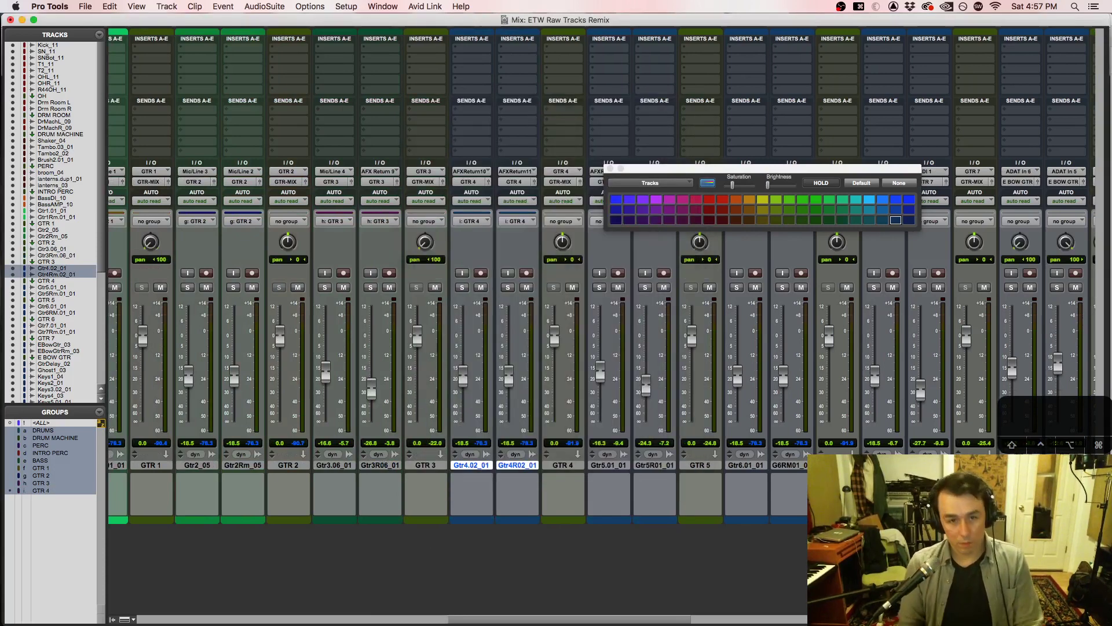
left_click(829, 210)
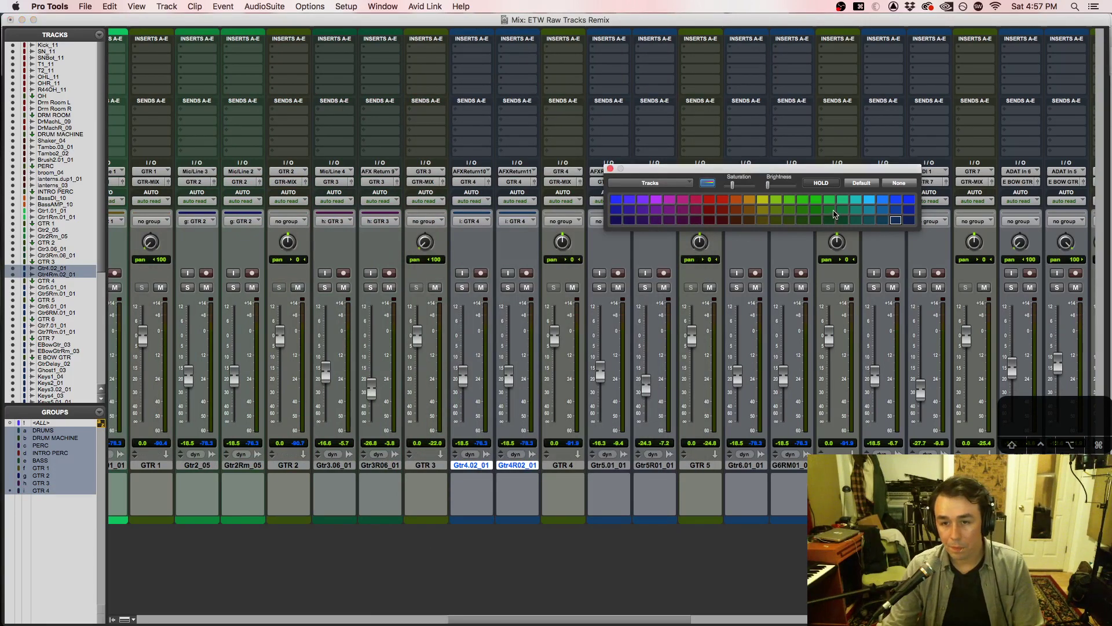
Step: Group the Gtr5.01_01 and Gtr5R01_01 tracks as GTR 5 and color them the same bright green as GTR 1
left_click(608, 466)
left_click(653, 466, "shift")
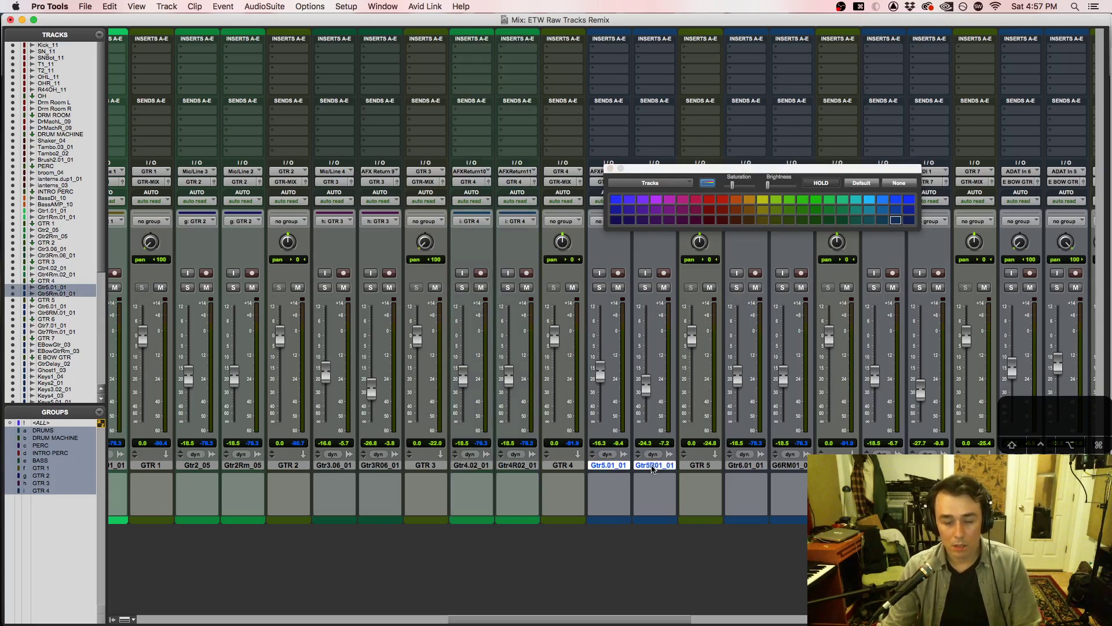
key("super+g")
type("GTR 5")
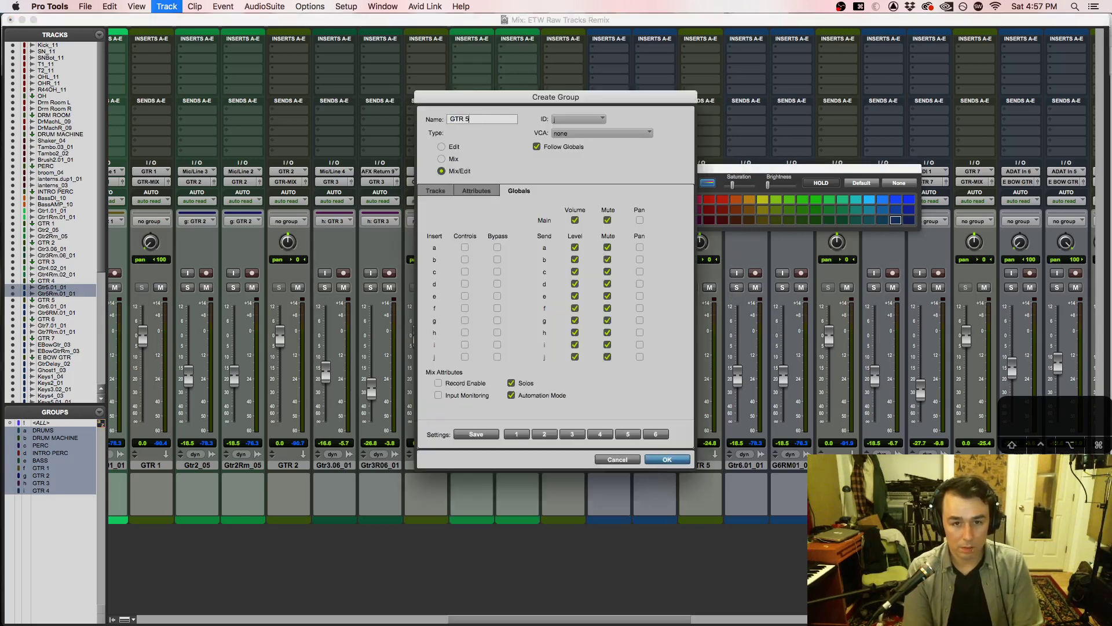
key("Return")
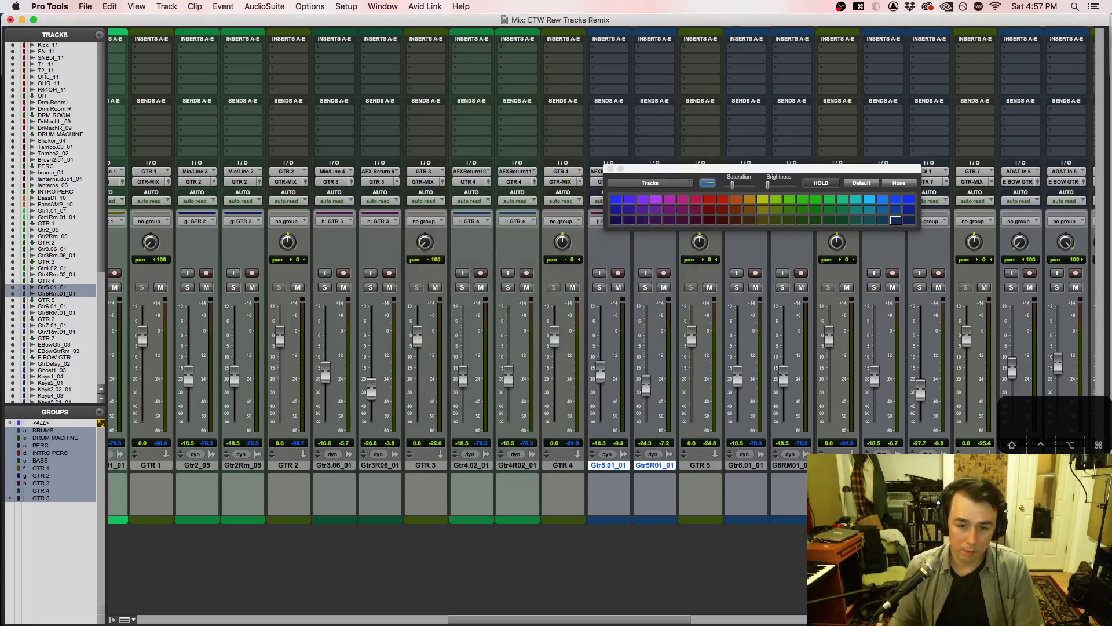
left_click(827, 198)
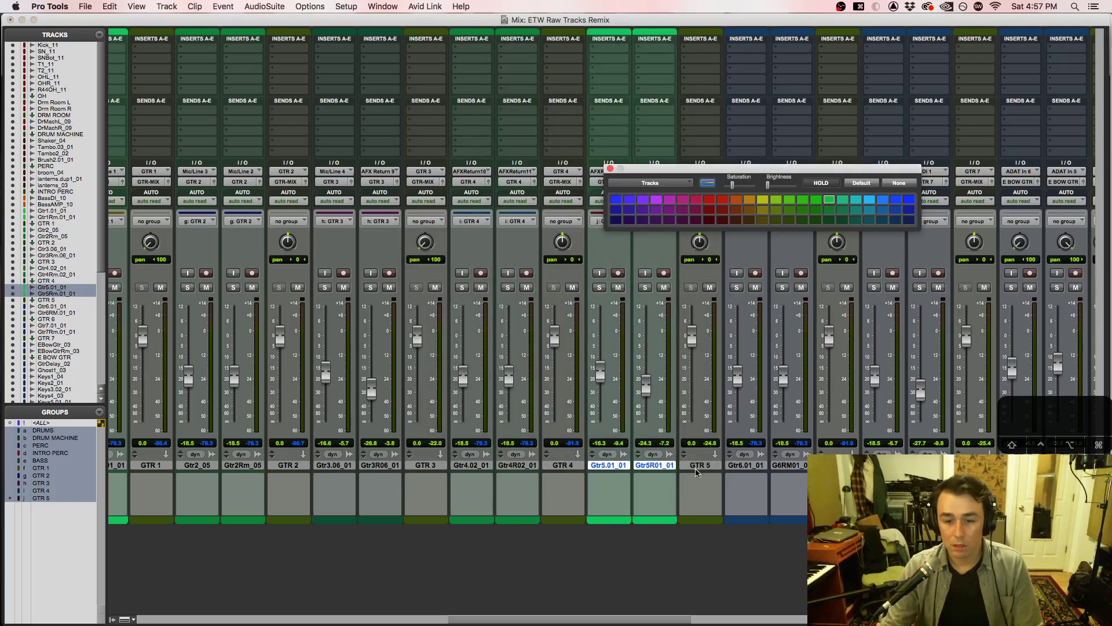
Step: Color the Gtr6.01_01 and G6RM01_01 tracks vivid green and group them as GTR 6
left_click(746, 465)
left_click(793, 467, "shift")
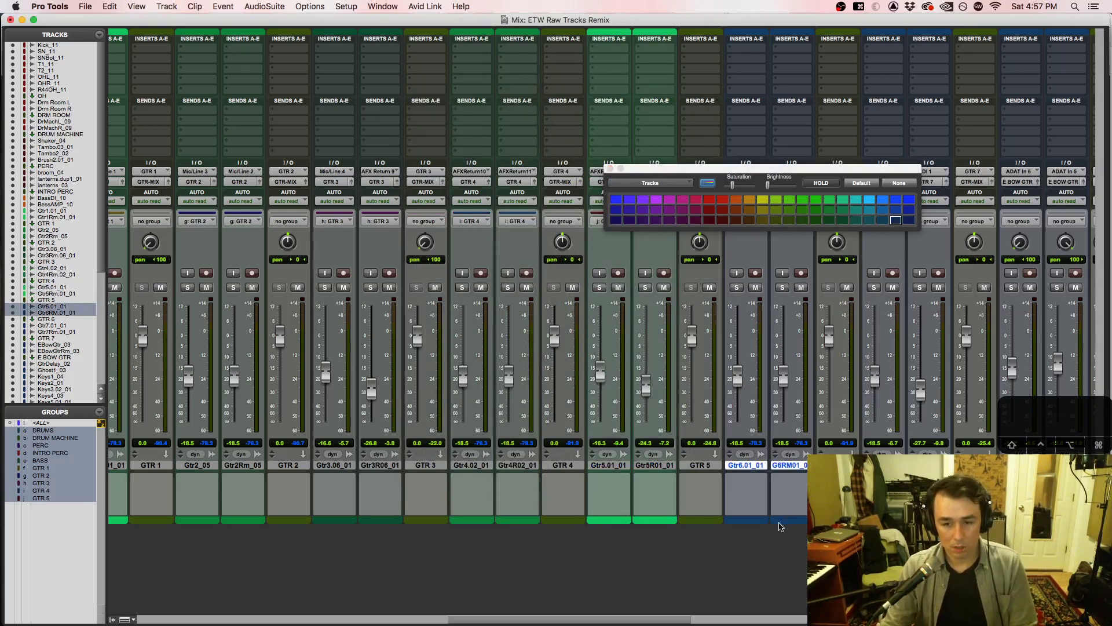
left_click(815, 200)
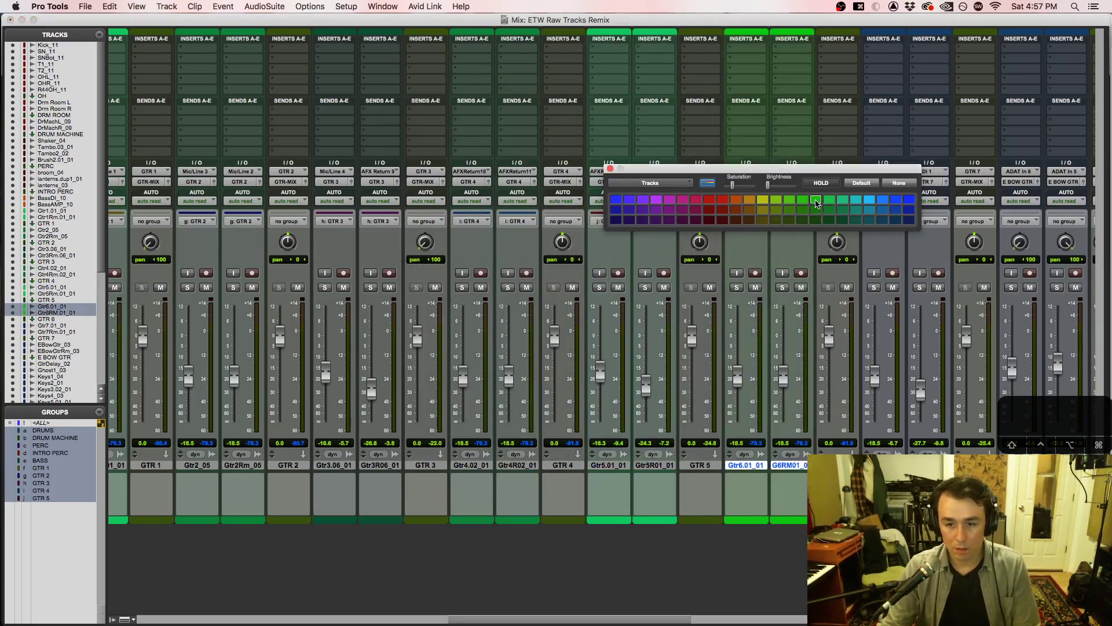
key("super+g")
type("G")
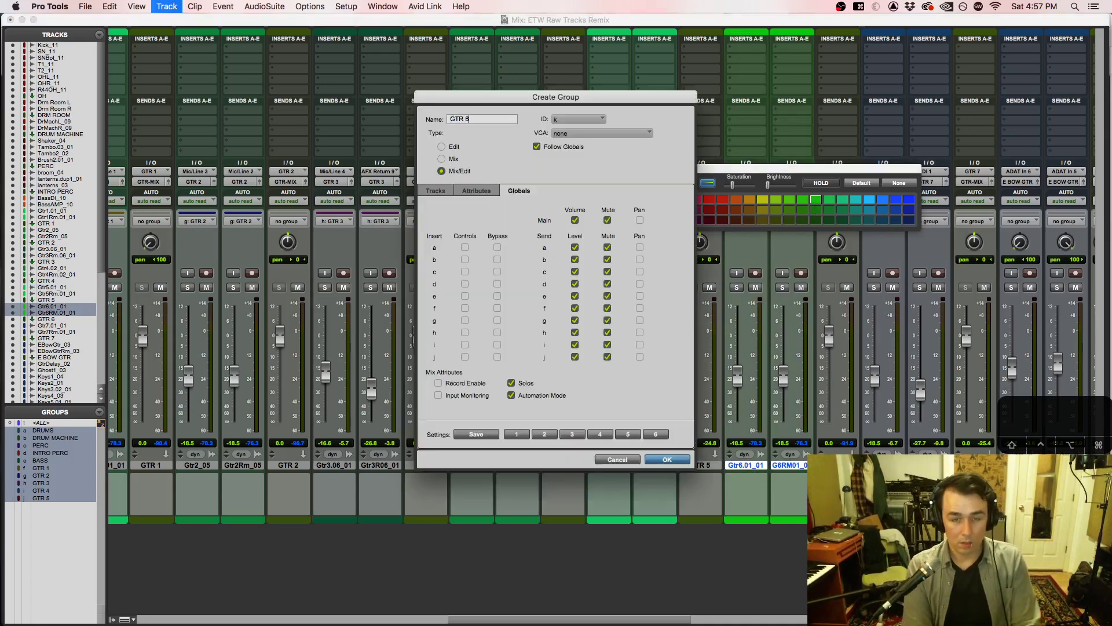
type("TR 6")
key("Return")
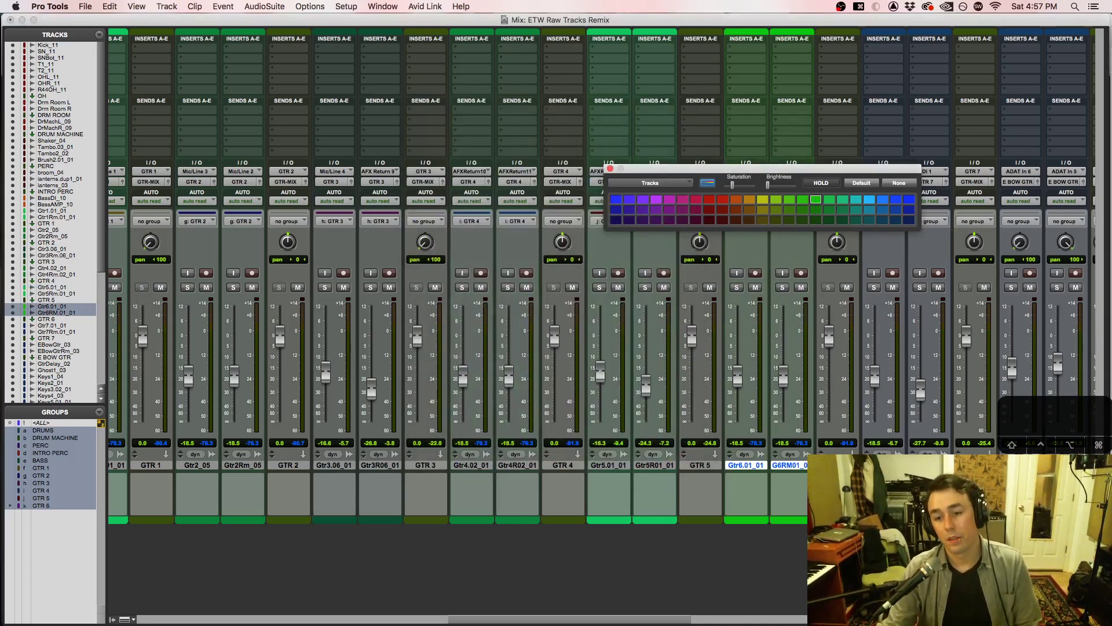
Step: Color the Gtr7.01_01 and Gtr7R01_01 tracks a muted yellowish green and group them as GTR 7
left_click(52, 325)
left_click(55, 331, "shift")
left_click(856, 202)
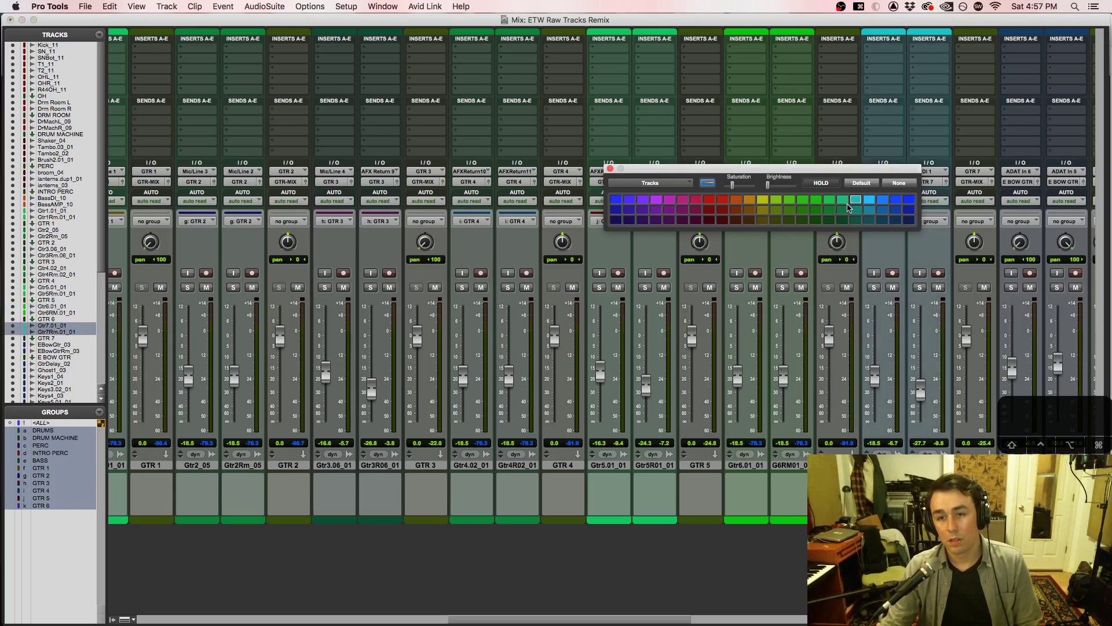
left_click(819, 200)
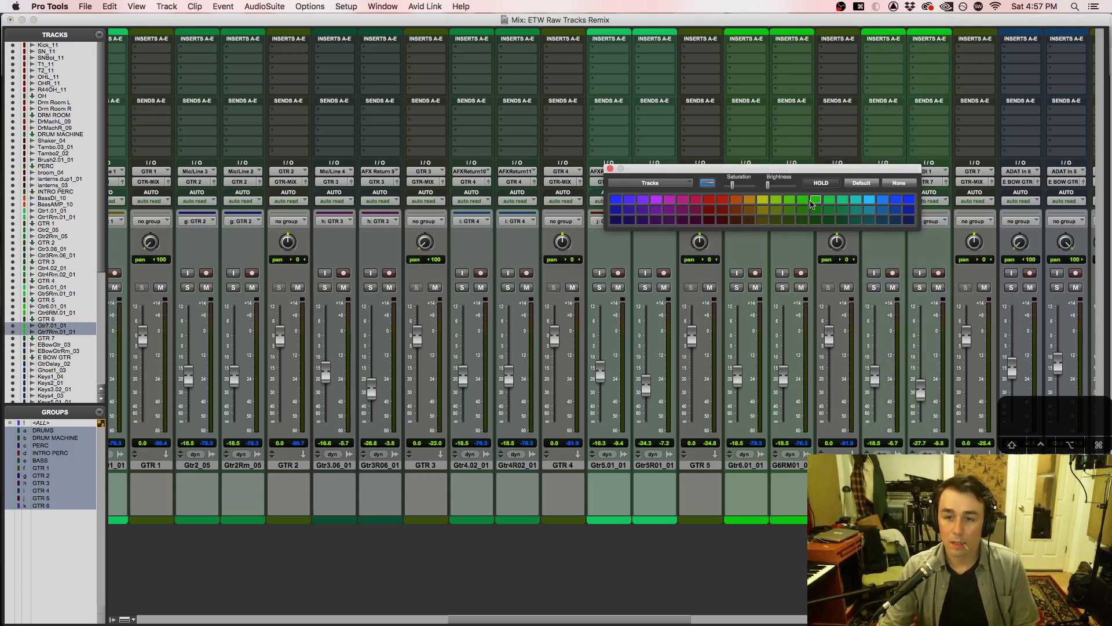
left_click(803, 210)
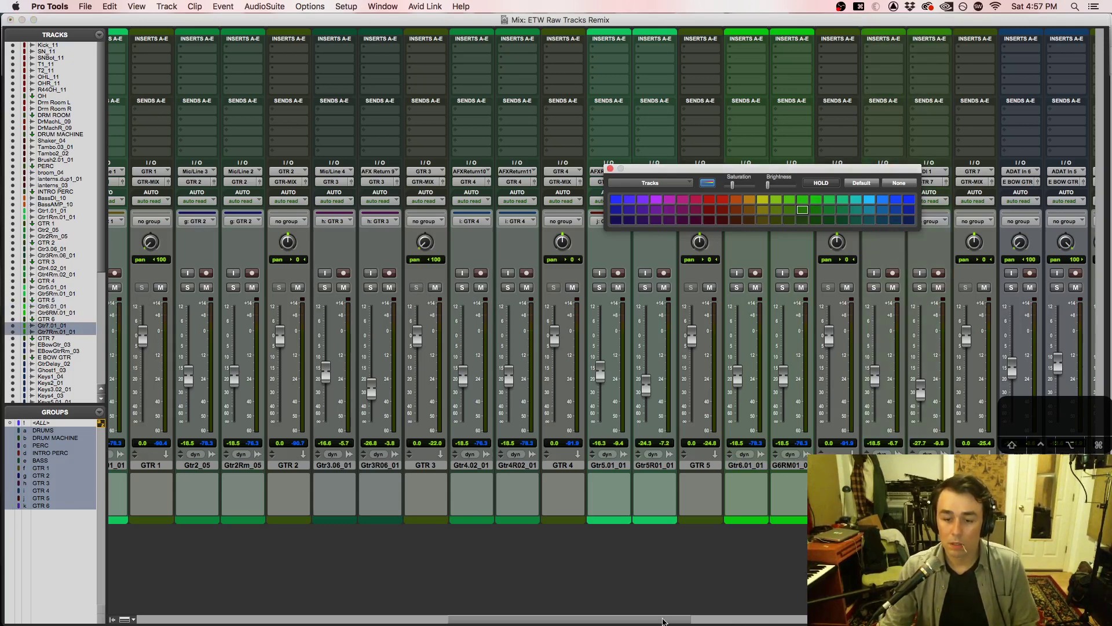
left_click_drag(663, 621, 712, 621)
key("super+g")
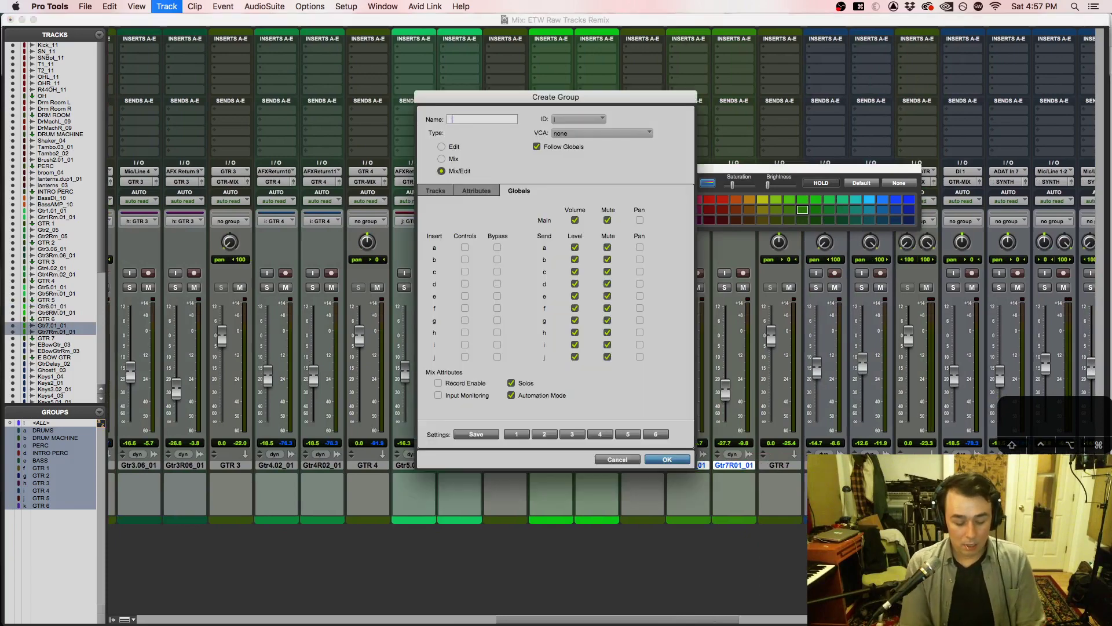
type("GTR 8")
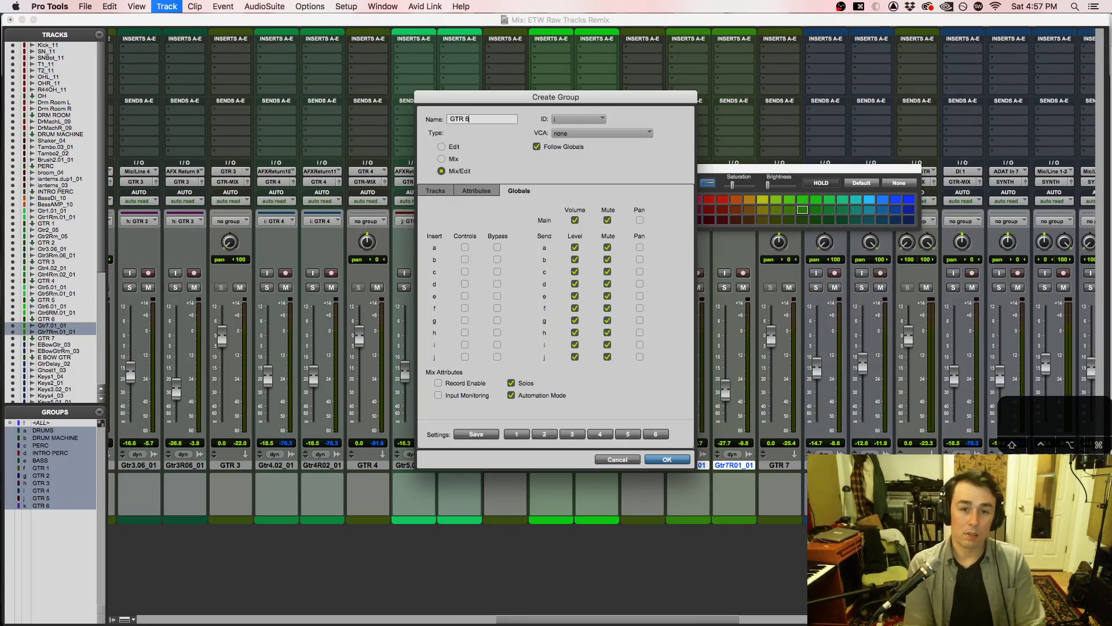
key("Return")
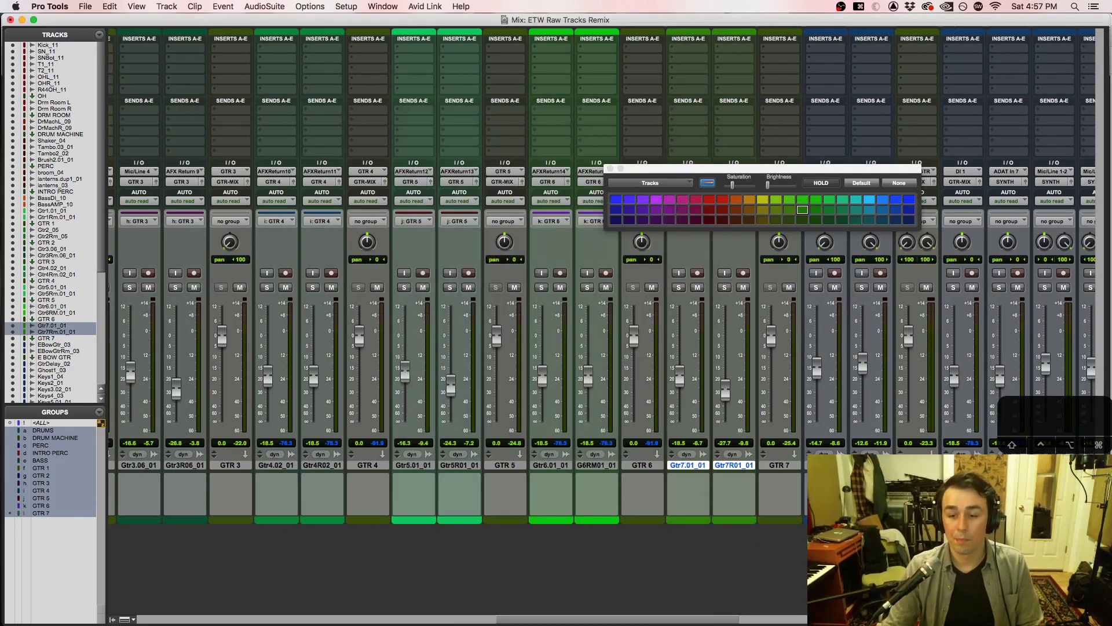
Step: Color the EBowGtr_03 and EBowGtrRm_03 tracks bright teal and group them as E BOW
left_click(52, 344)
left_click(58, 351, "shift")
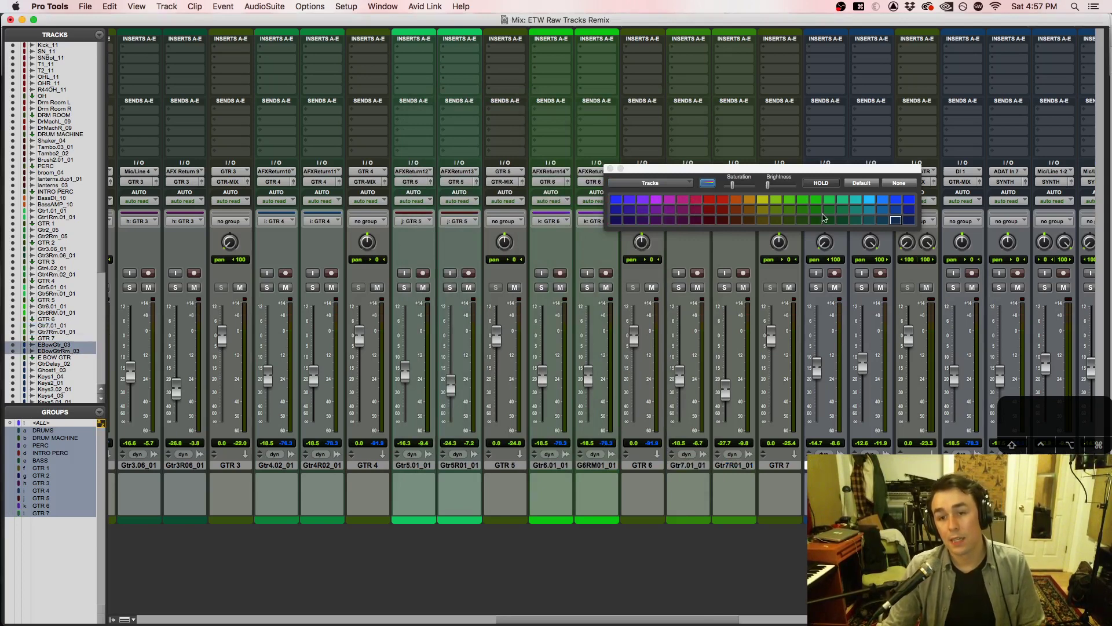
left_click(827, 219)
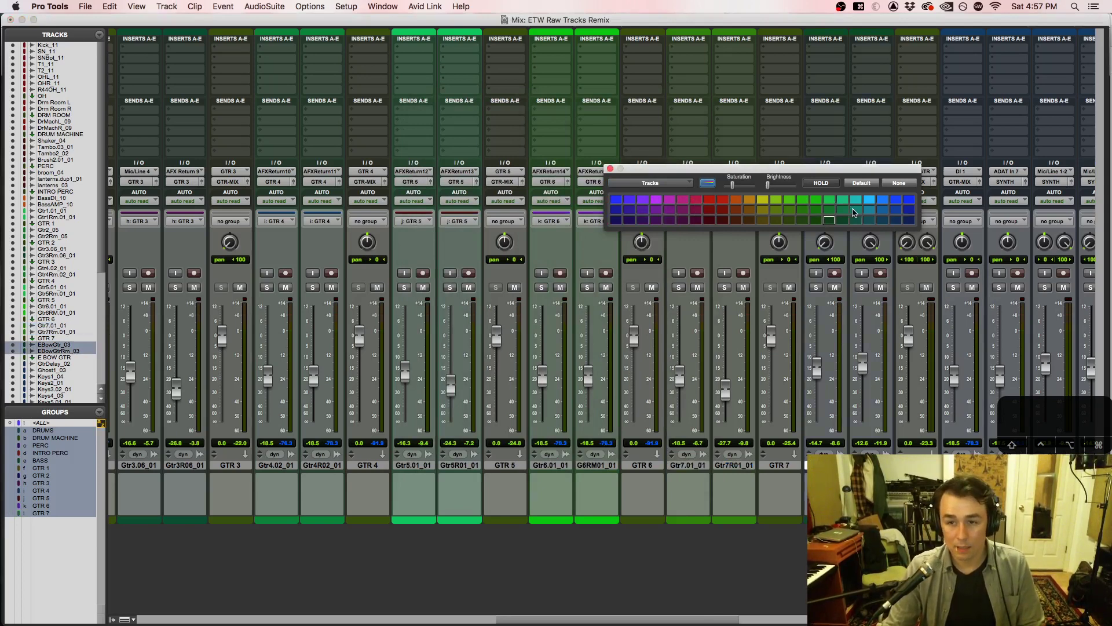
left_click(843, 200)
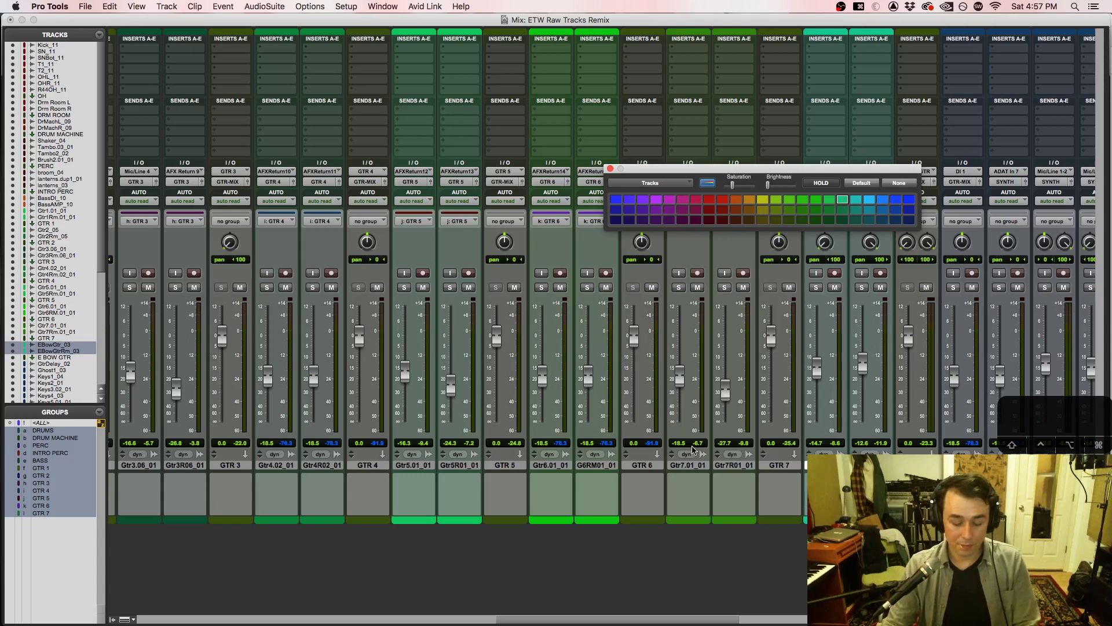
key("super+g")
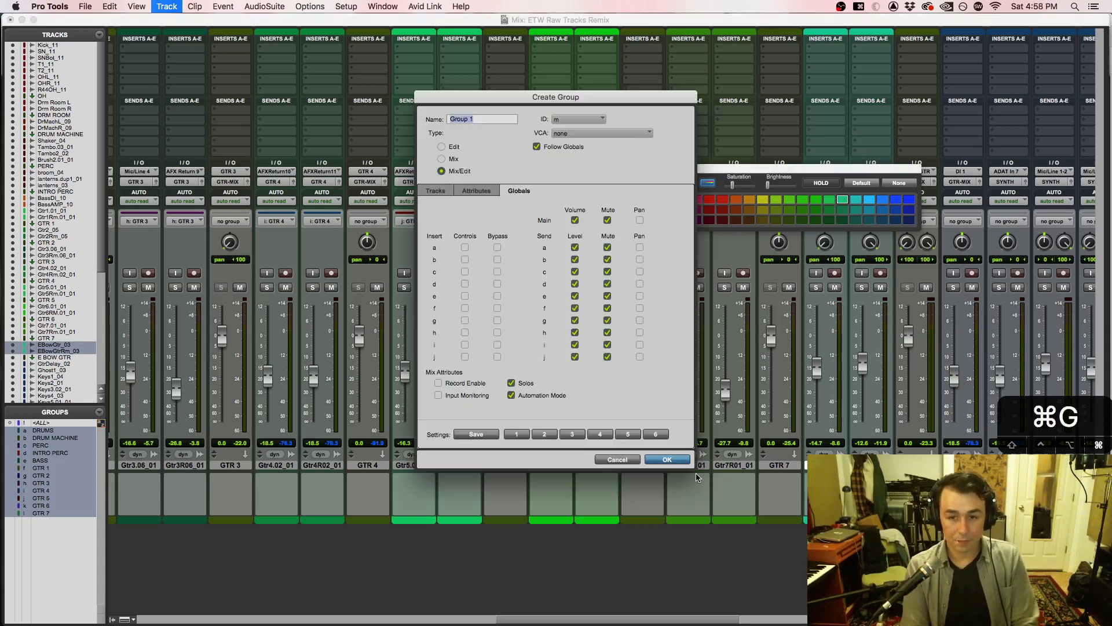
type("E BOW")
key("Return")
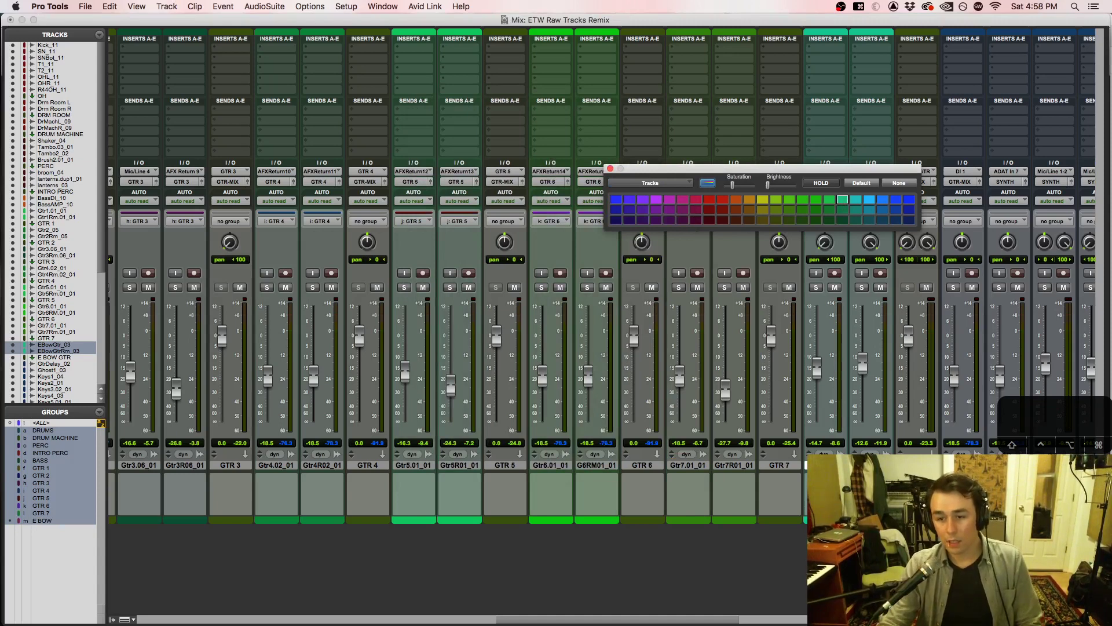
Step: Color the GtrDelay_02 track medium green and group it with all E-bow and Gtr1 to Gtr7 audio tracks as GUITARS, leaving out the auxes
left_click(963, 466)
left_click(816, 211)
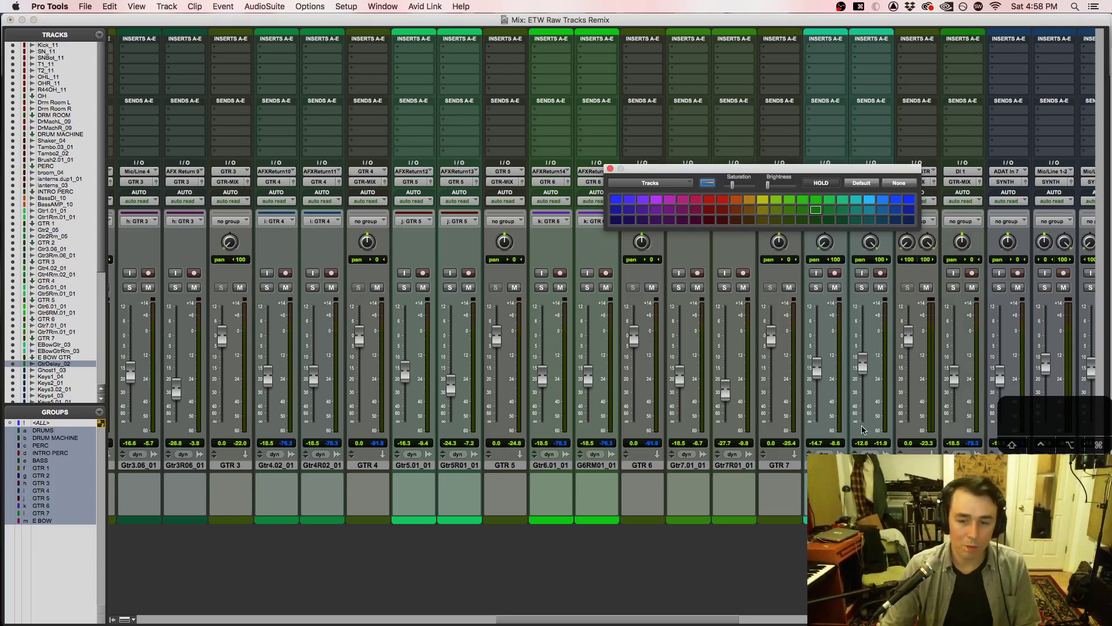
left_click(872, 466, "super")
left_click(826, 466, "super")
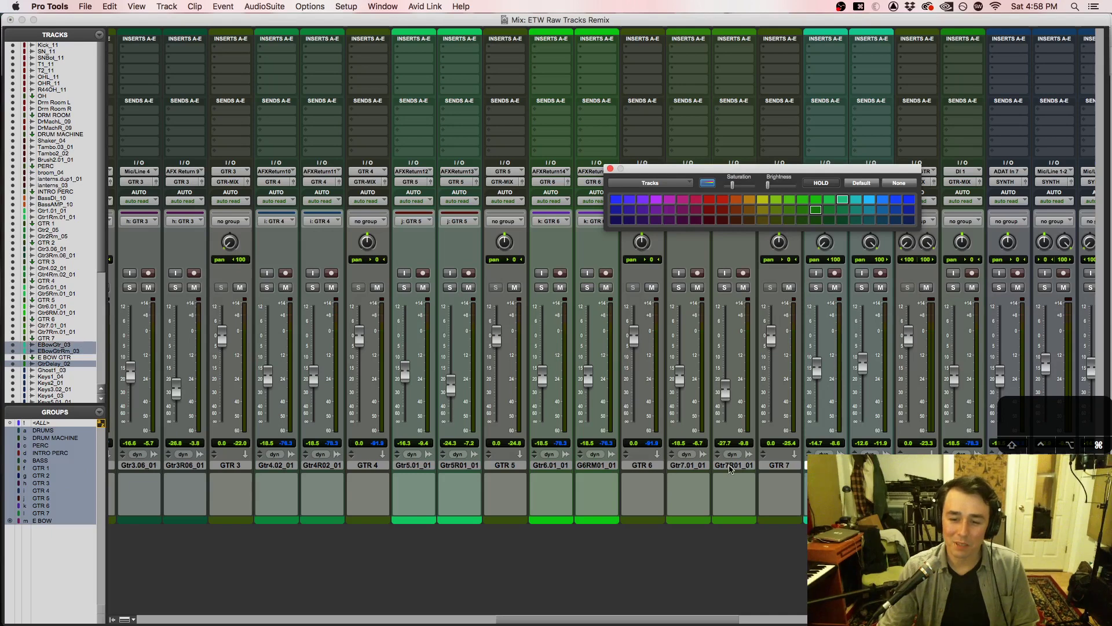
left_click(729, 467, "super")
left_click(689, 467, "super")
left_click(597, 467, "super")
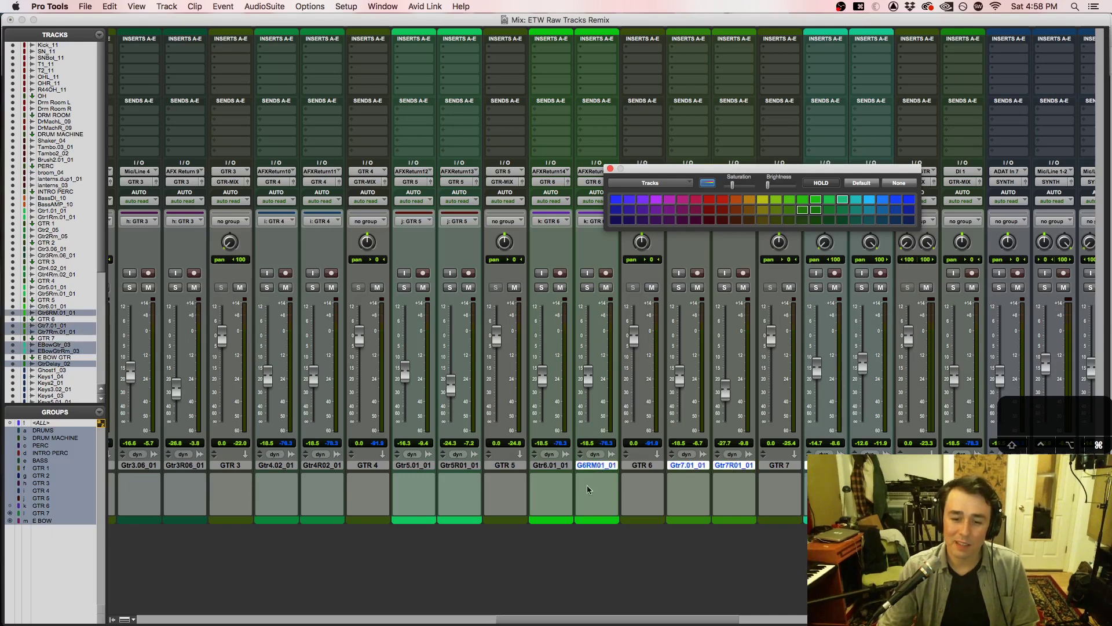
left_click(550, 466, "super")
left_click(459, 466, "super")
left_click(397, 467, "super")
left_click(324, 467, "super")
left_click(261, 467, "super")
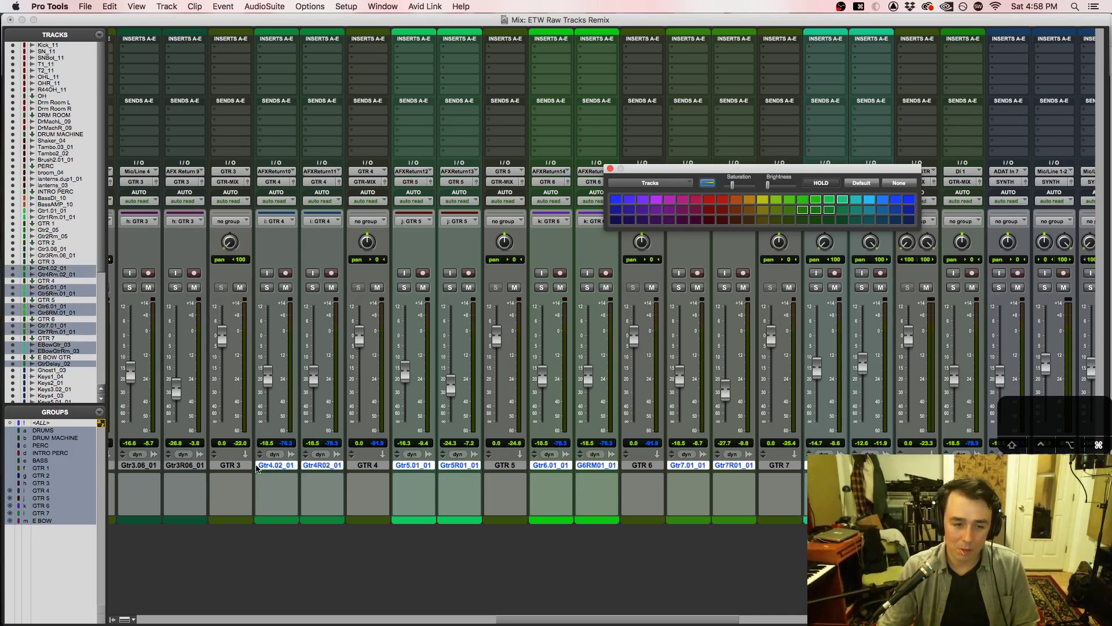
left_click(185, 467, "super")
left_click(135, 467, "super")
left_click_drag(543, 623, 431, 621)
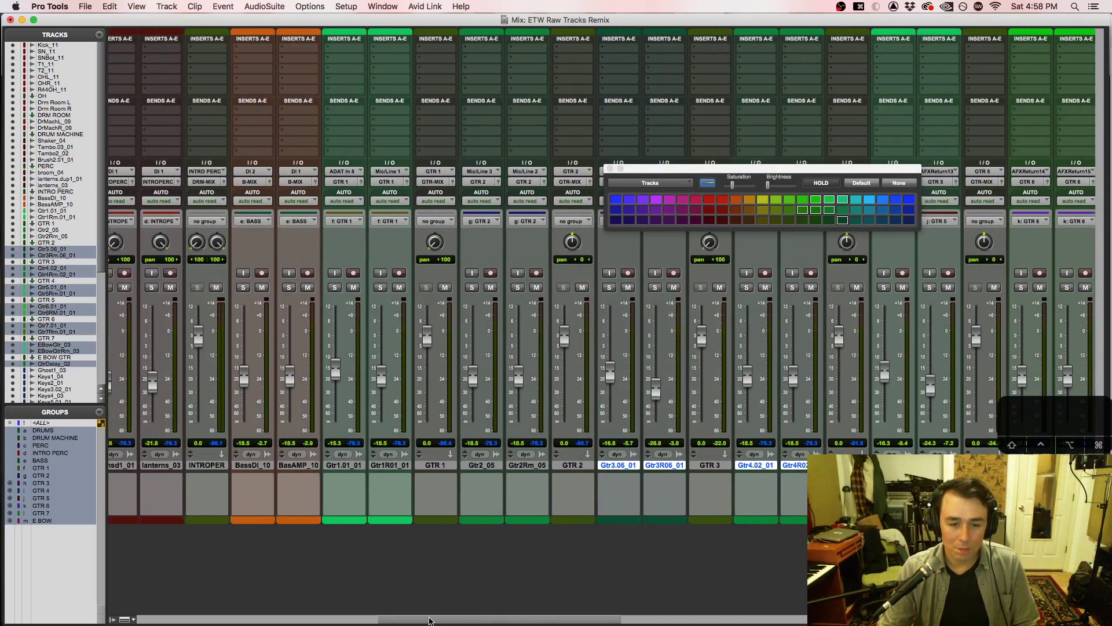
left_click(523, 465, "super")
left_click(490, 467, "super")
left_click(390, 467, "super")
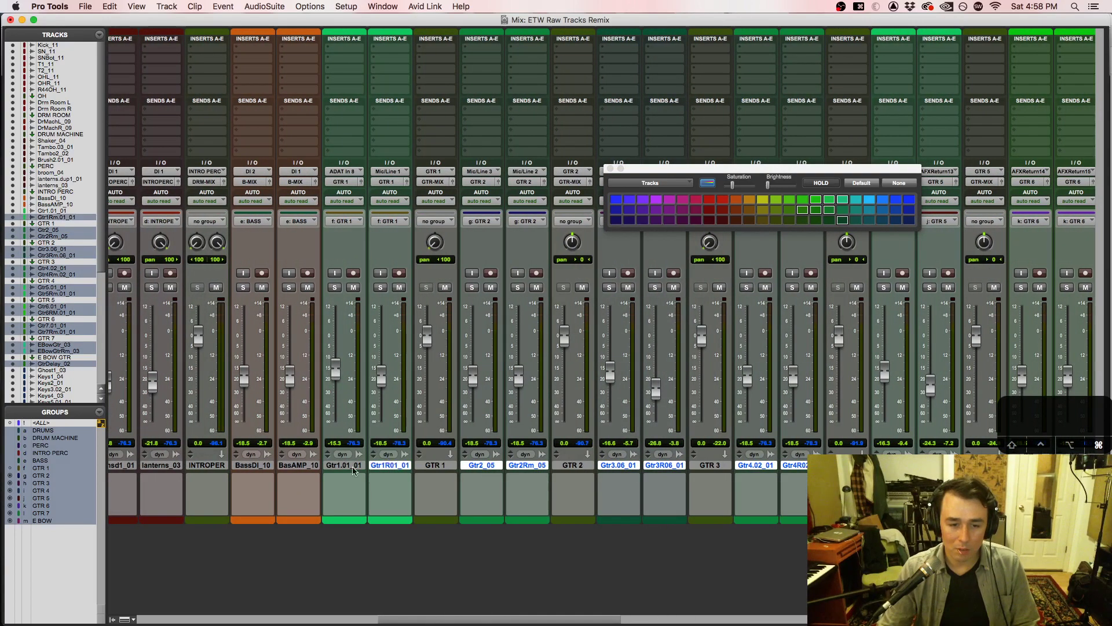
left_click(352, 467, "super")
left_click_drag(501, 619, 679, 624)
key("super+g")
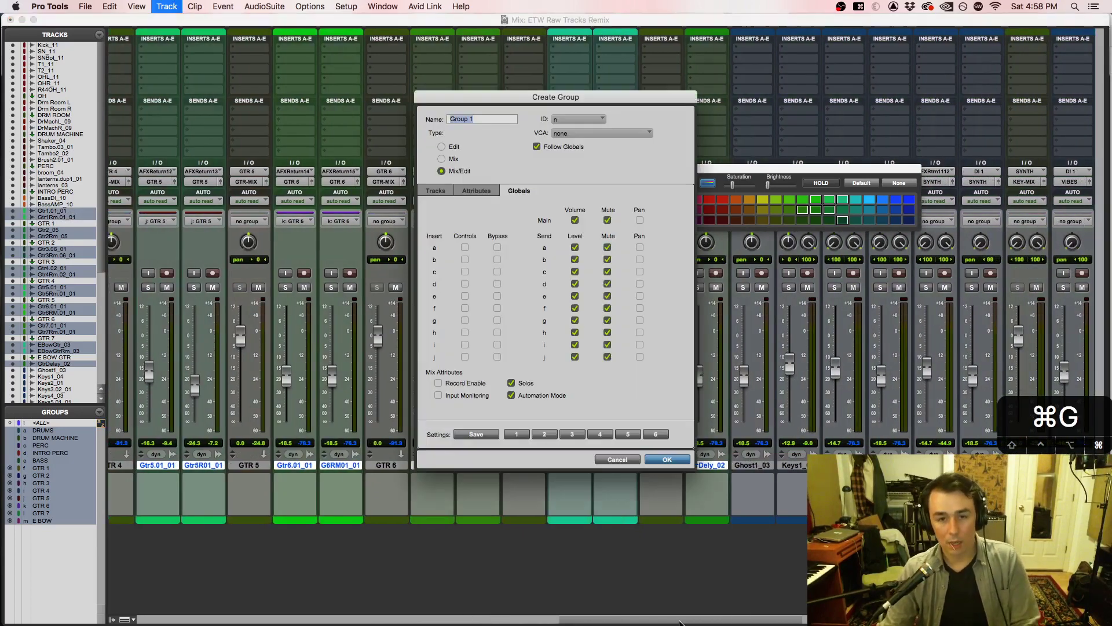
type("G")
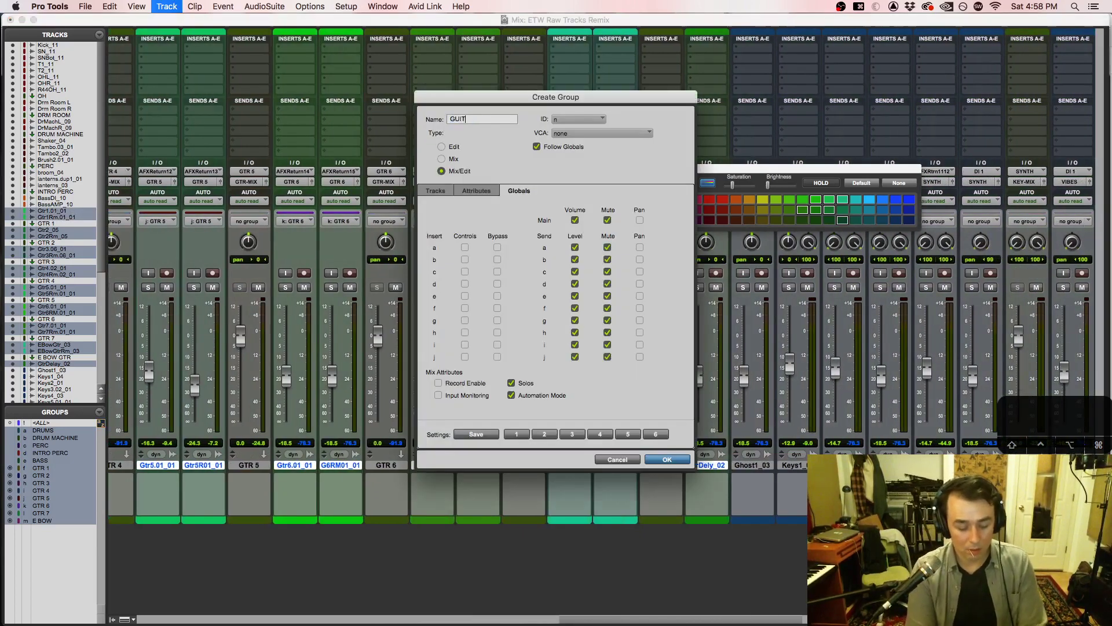
type("UI")
key("BackSpace")
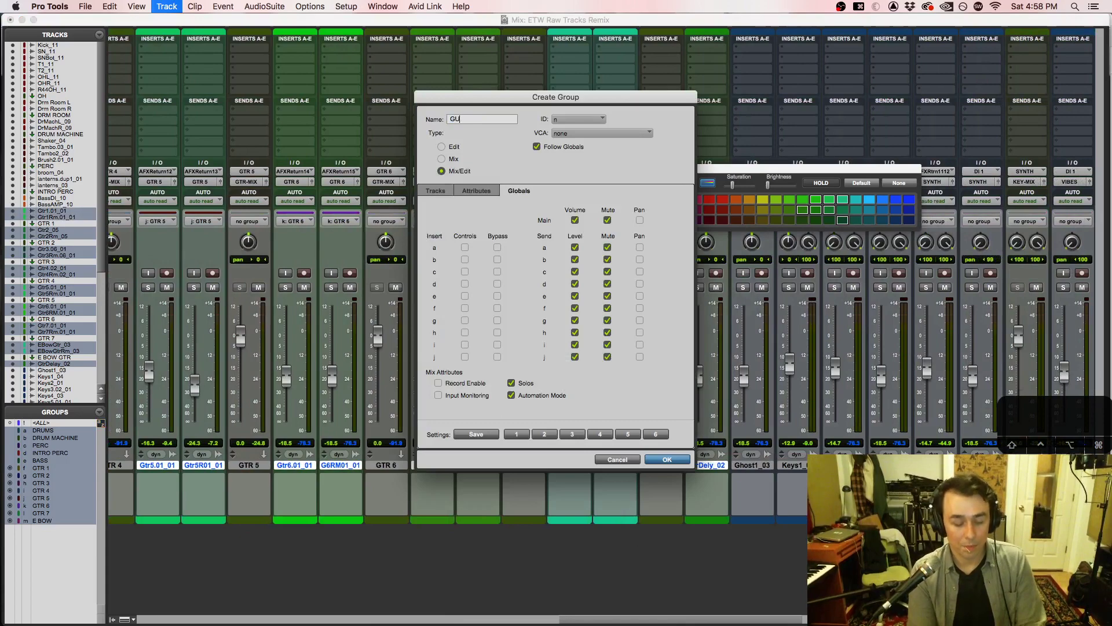
key("Return")
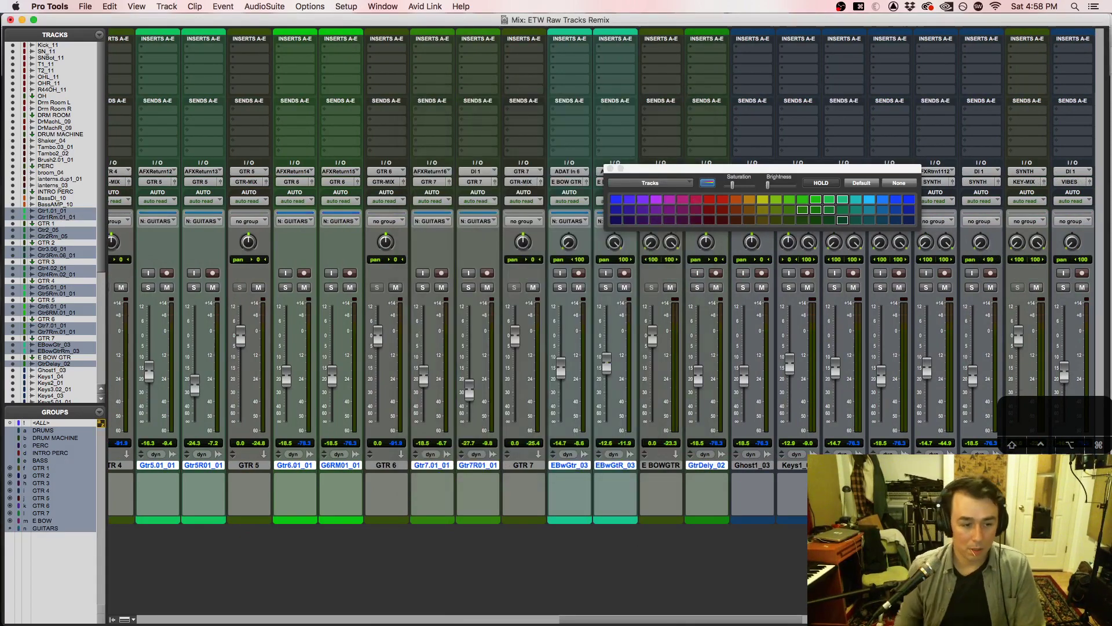
Step: Check which tracks belong to the GUITARS, E BOW and individual GTR groups by selecting the groups' members
left_click(10, 528)
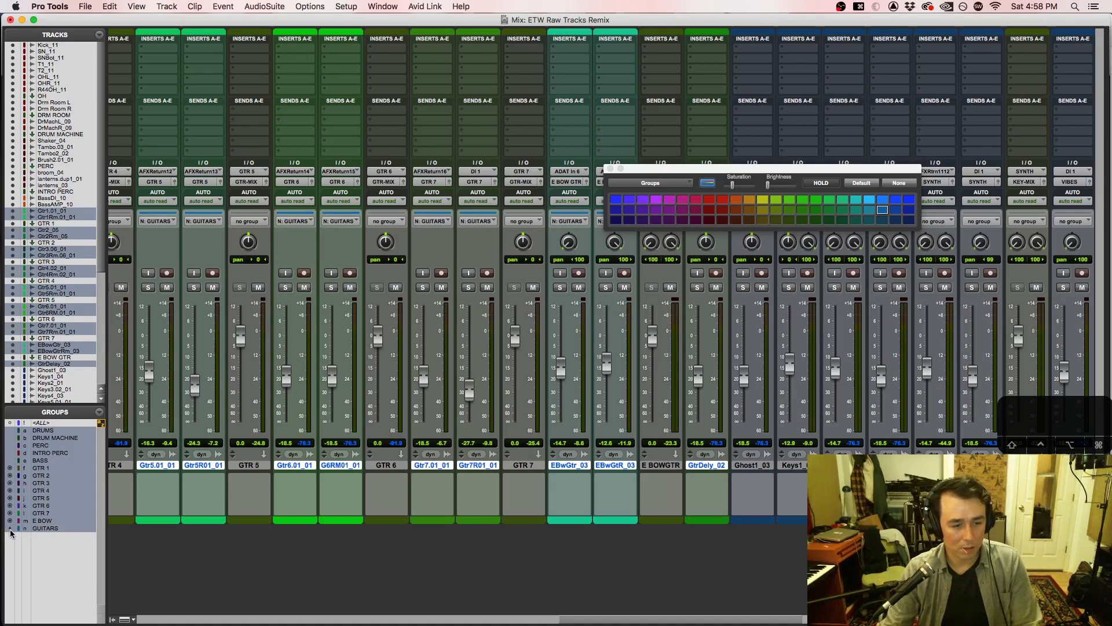
double_click(10, 529)
left_click(621, 460)
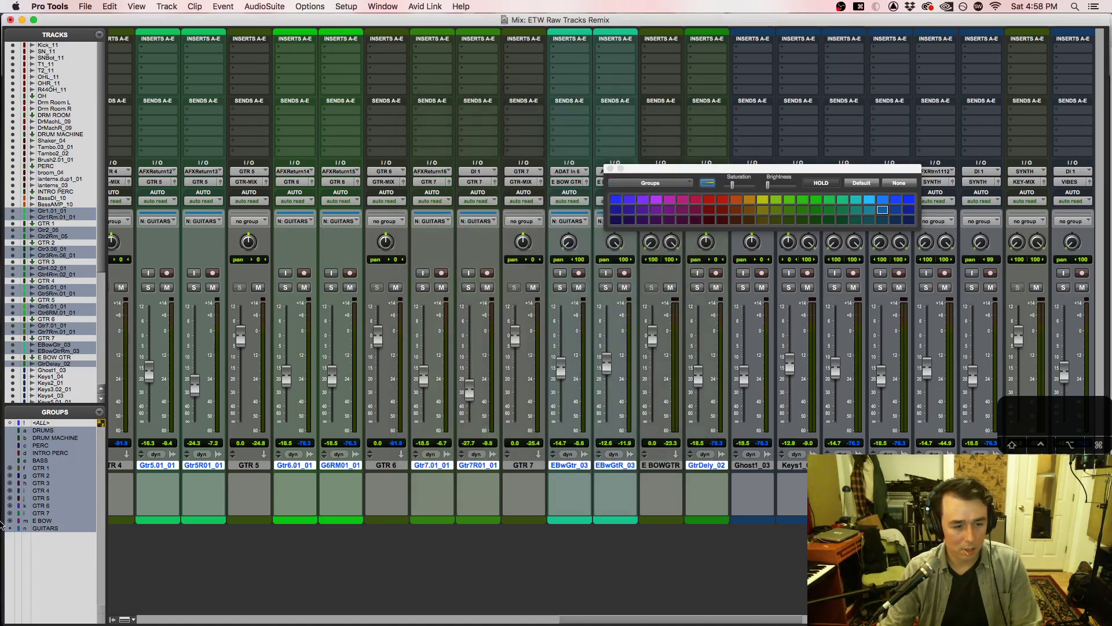
left_click(14, 521)
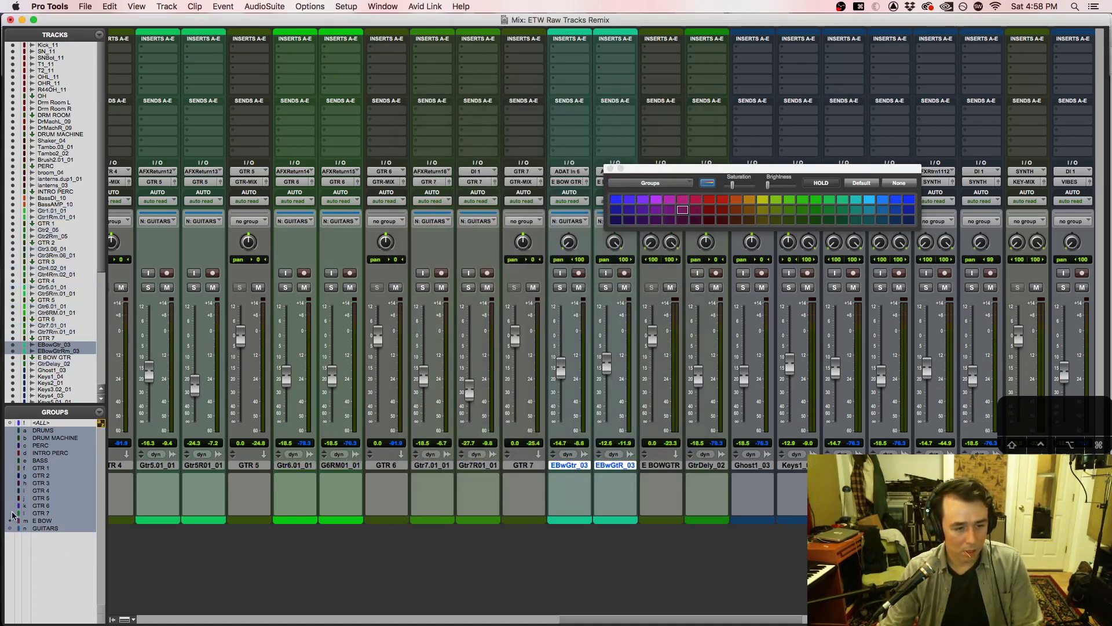
left_click(12, 513)
left_click(11, 529)
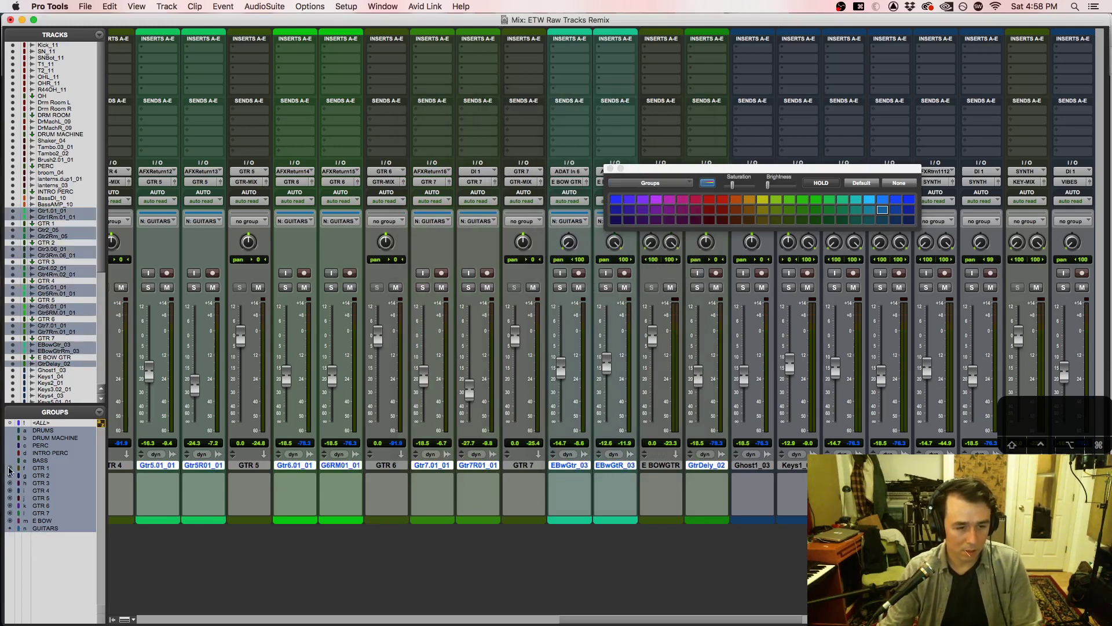
left_click(12, 460)
left_click(11, 475)
left_click(11, 506)
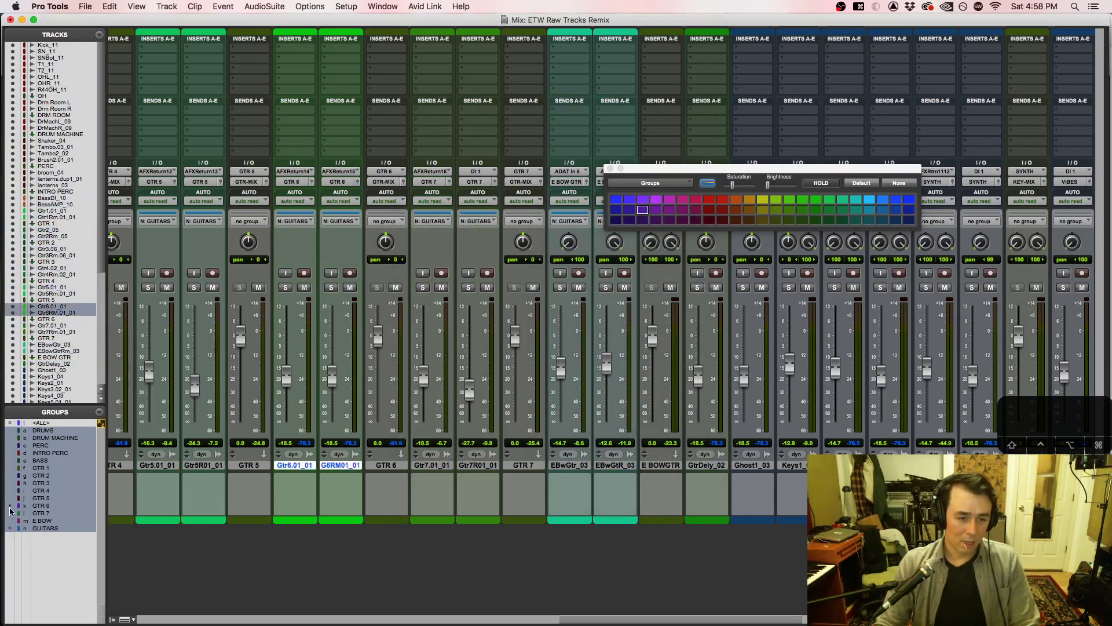
left_click(12, 520)
left_click(11, 529)
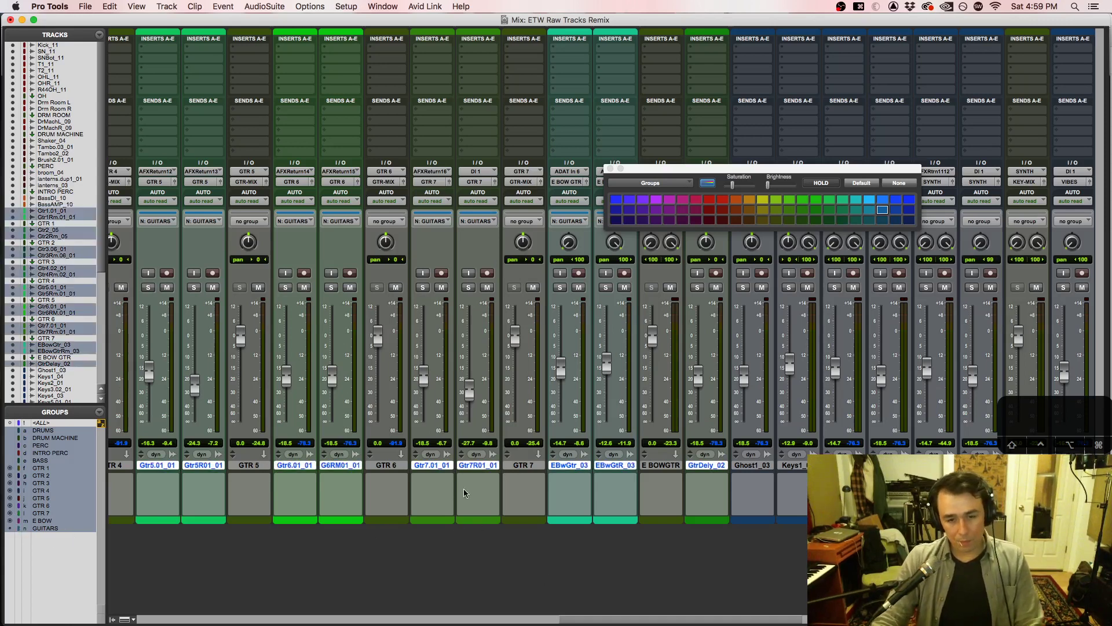
Step: Switch to the Edit window and review the guitar tracks down to the Ghost and Keys tracks
left_click_drag(648, 623, 709, 622)
key("super+equal")
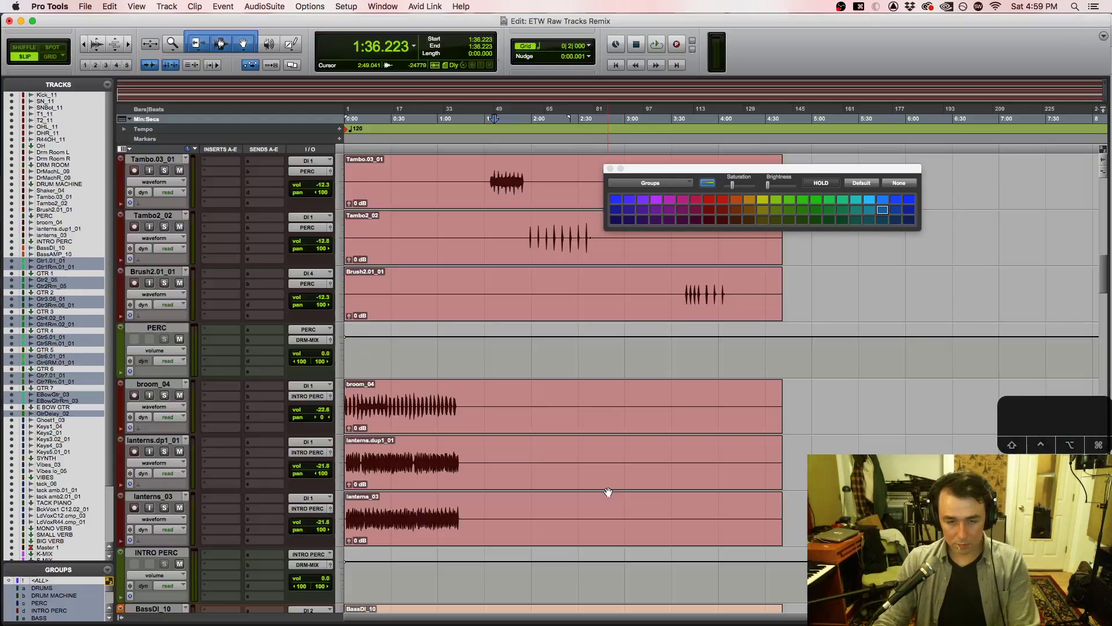
scroll(603, 503, "down", 5)
scroll(604, 502, "down", 6)
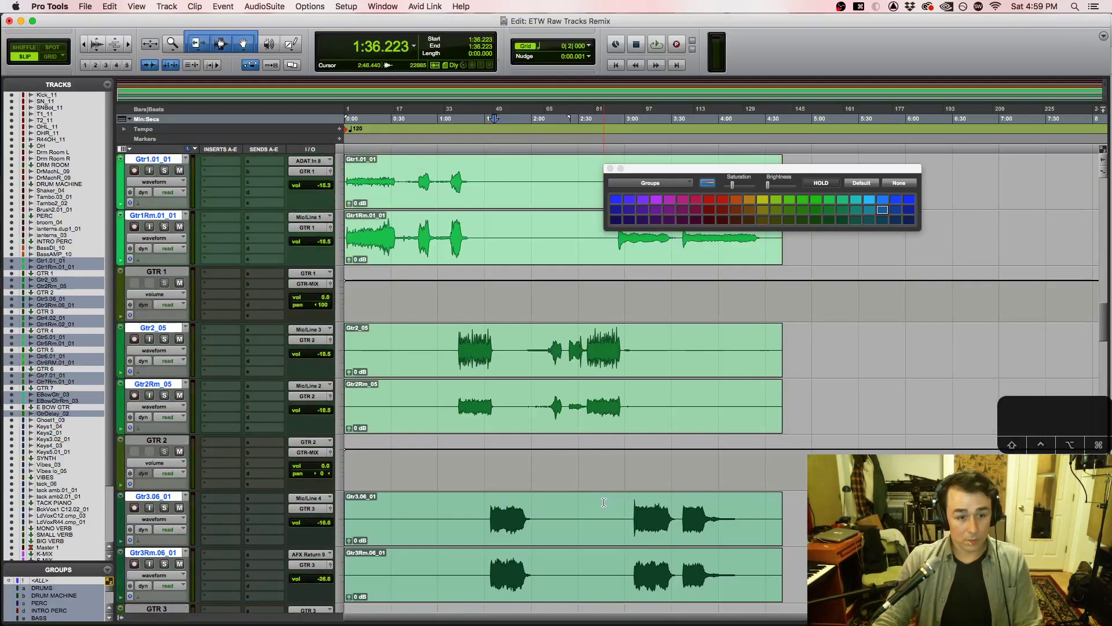
scroll(604, 503, "down", 6)
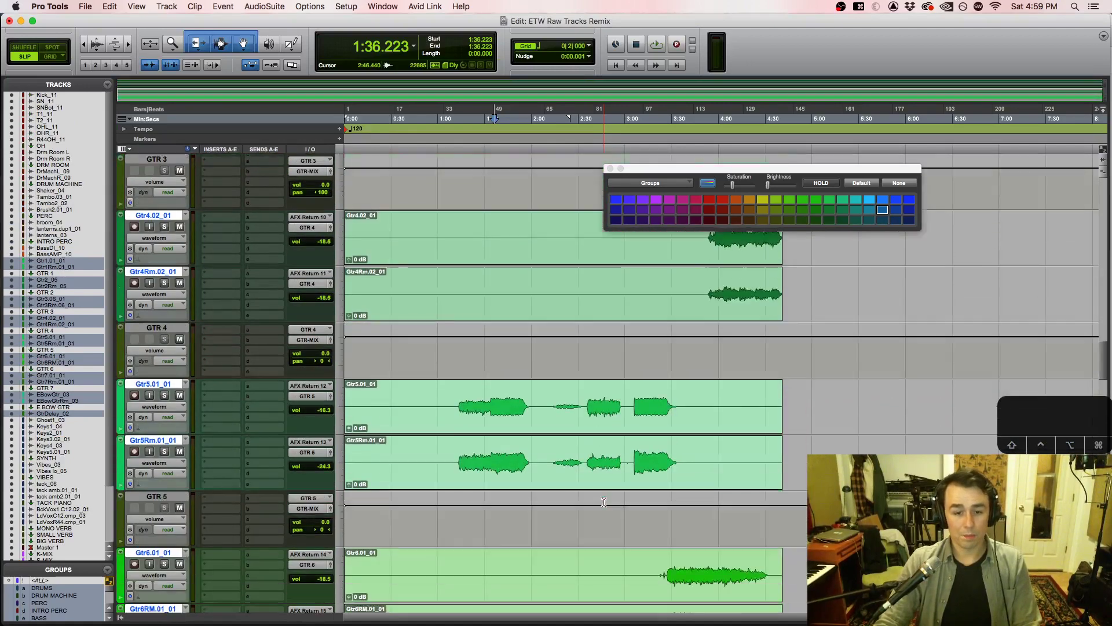
scroll(593, 508, "down", 6)
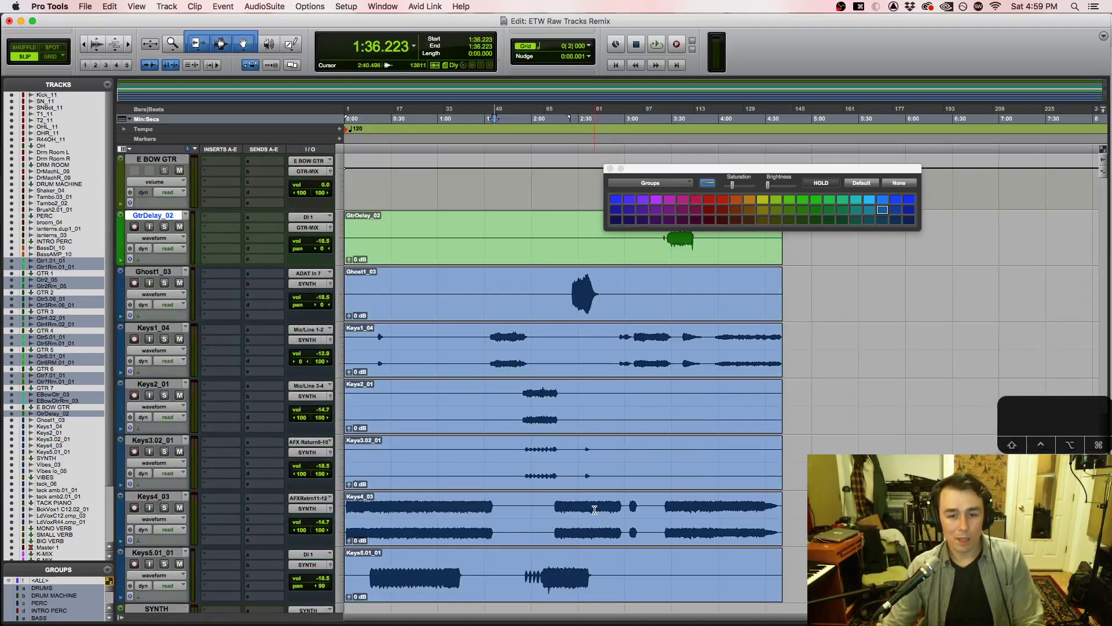
Step: Solo the Keys4_03 and Keys5.01_01 tracks and audition them from about 0:22
left_click(176, 275)
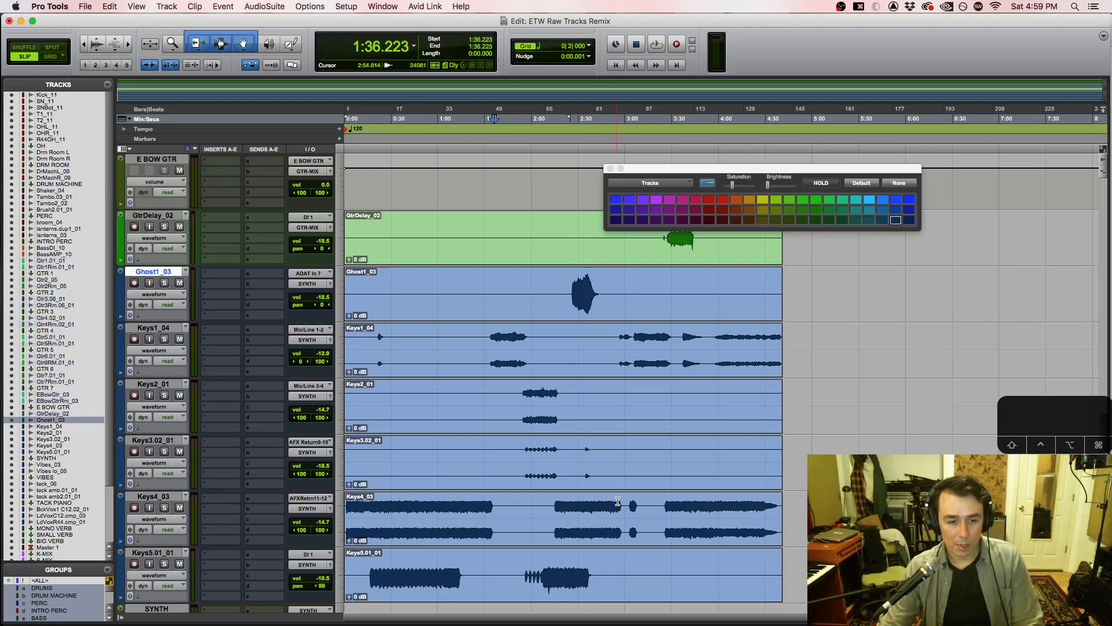
scroll(617, 502, "down", 2)
scroll(620, 496, "up", 1)
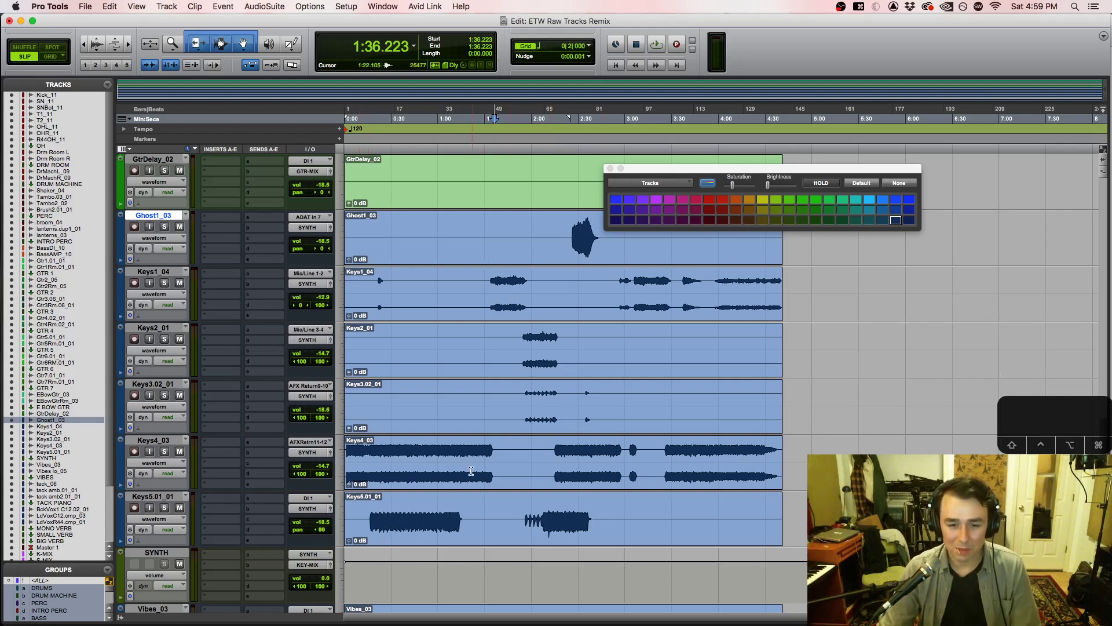
left_click(392, 468)
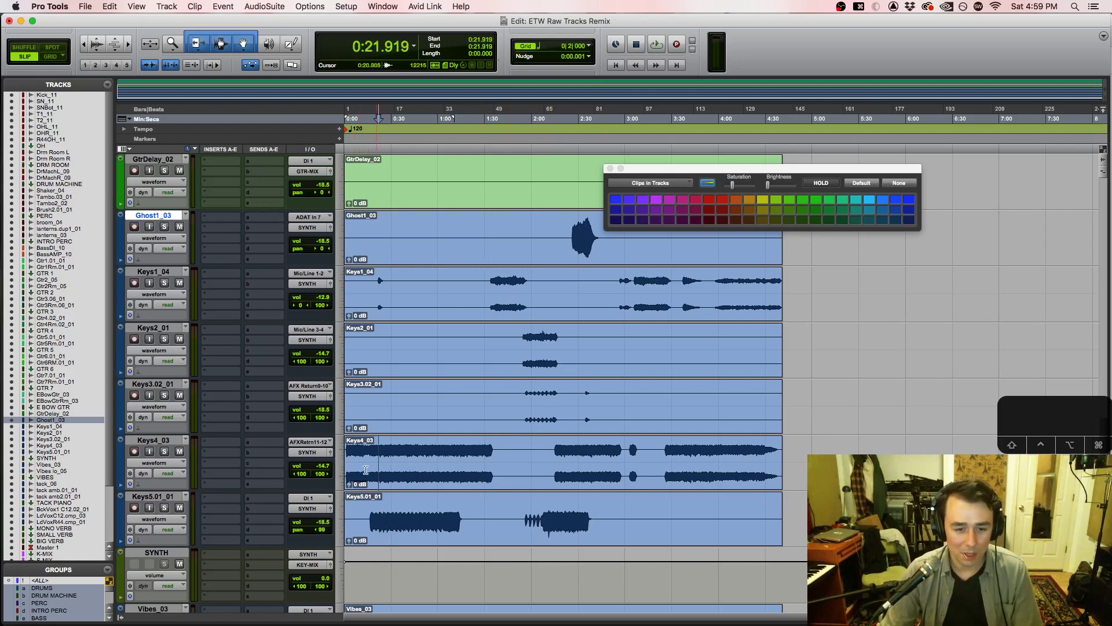
left_click(165, 508)
left_click(164, 453)
key("space")
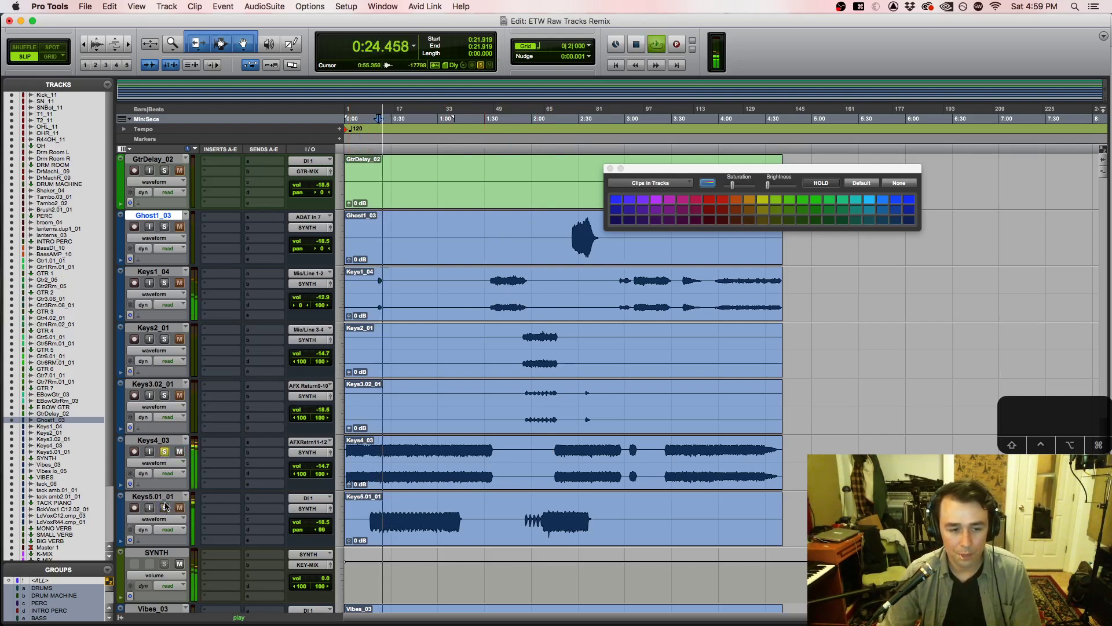
key("space")
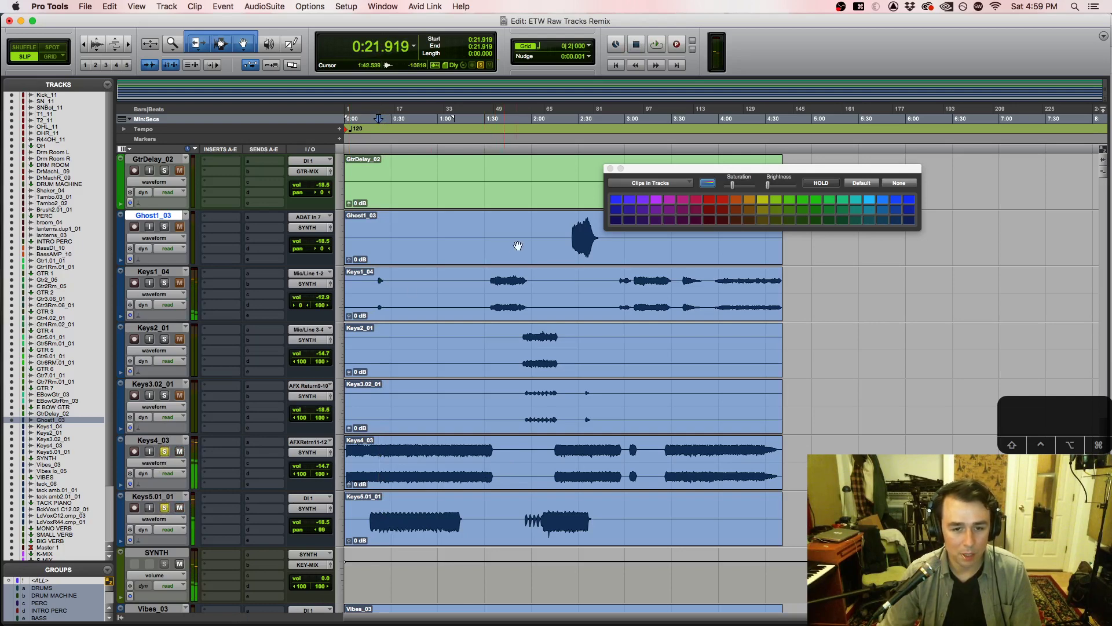
Step: Audition the Keys3.02_01 and Keys2_01 tracks one at a time in solo from 2:00
left_click(531, 400)
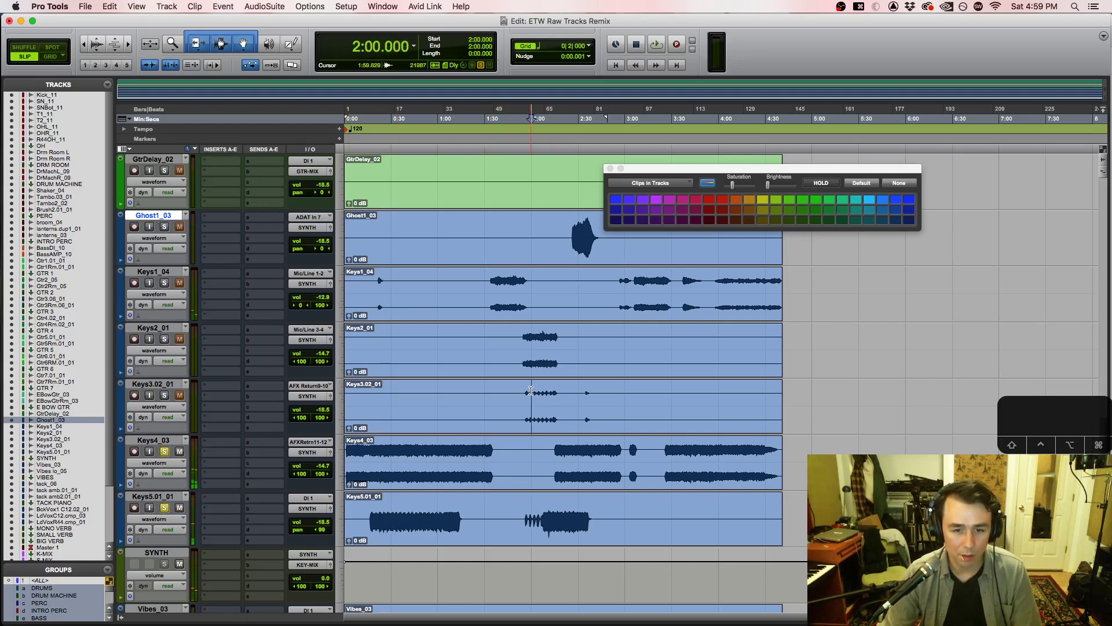
left_click(165, 395)
key("space")
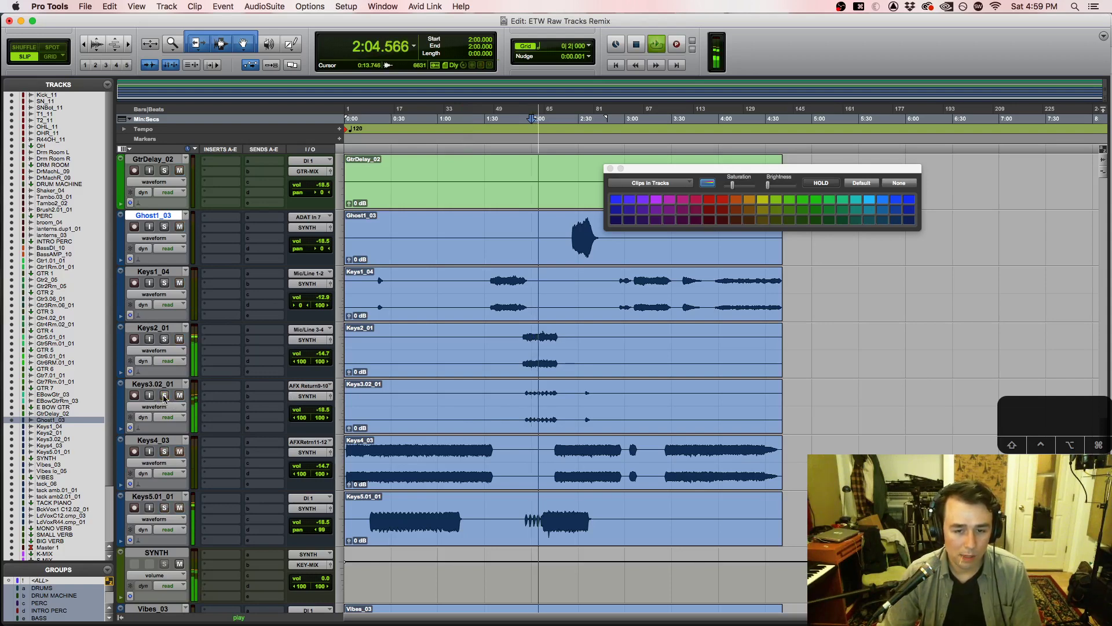
key("space")
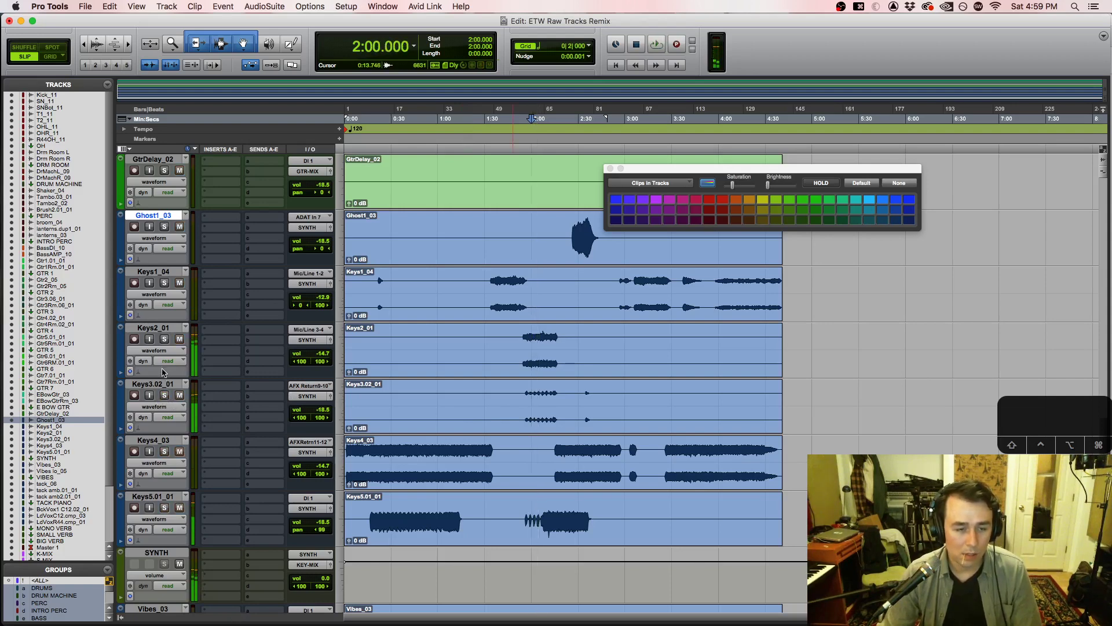
left_click(165, 340)
key("space")
key("space")
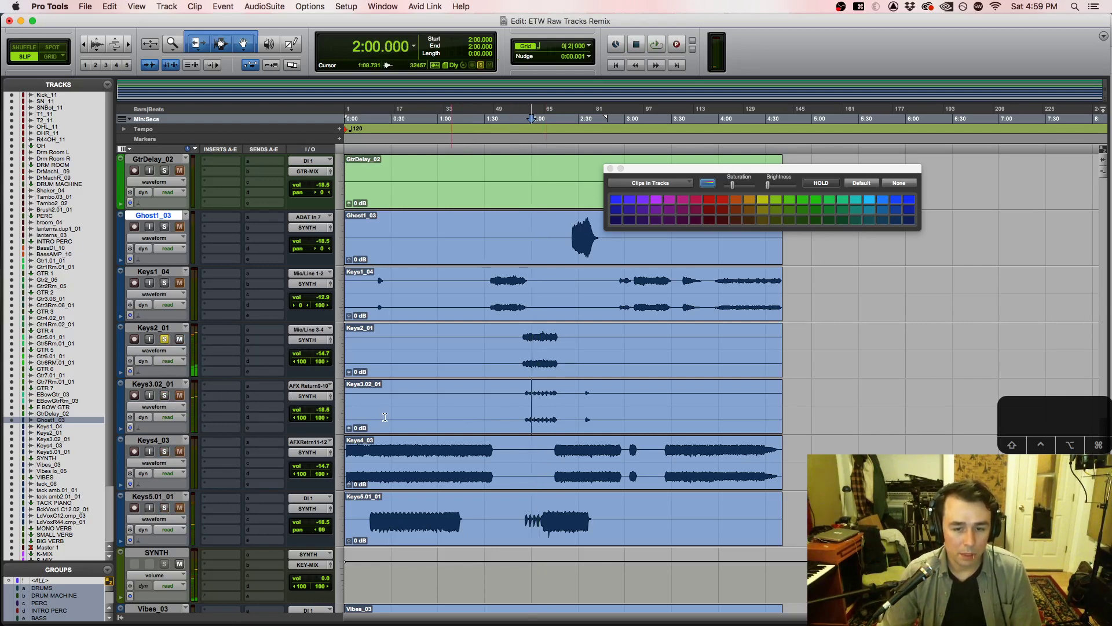
Step: Solo the Keys1_04 track and audition its parts from about 1:35, 3:10 and 4:03
left_click(165, 283)
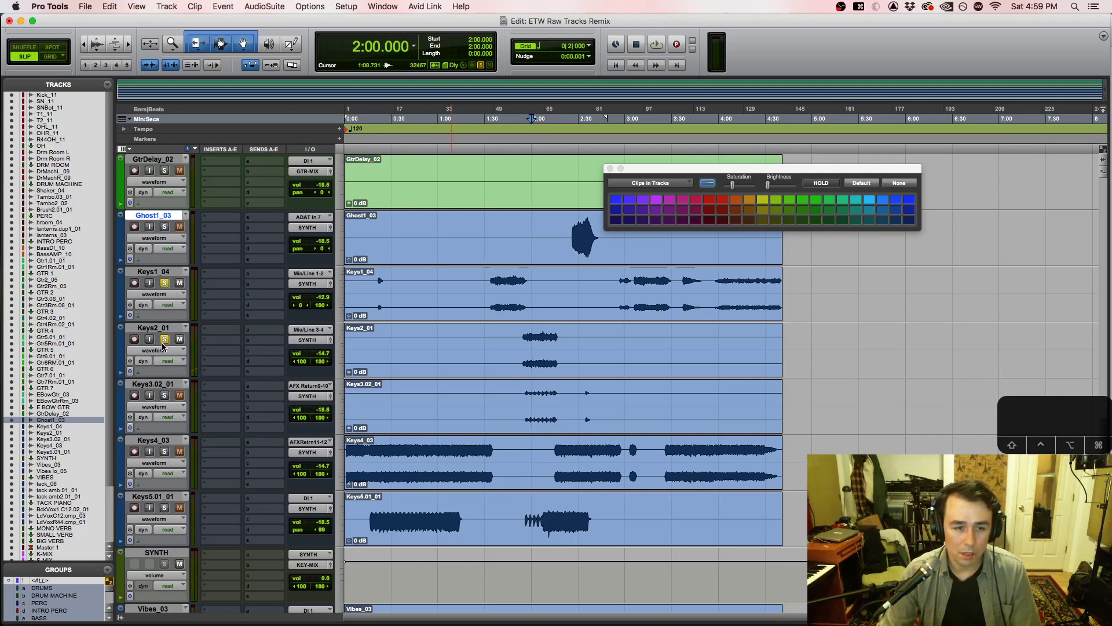
key("space")
key("space")
left_click(493, 290)
key("space")
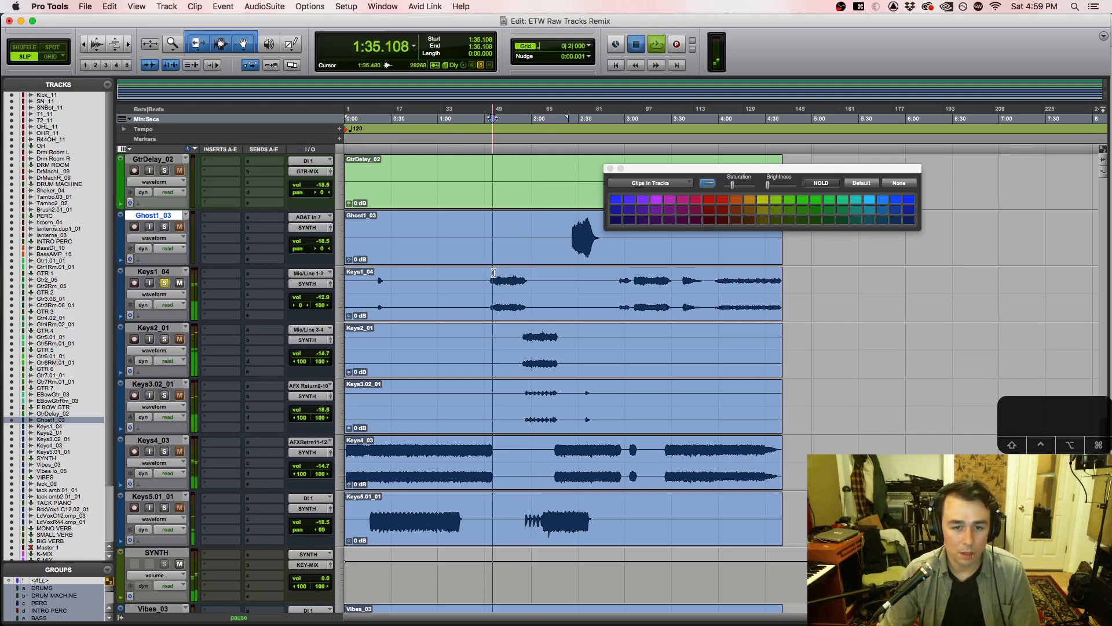
left_click(642, 284)
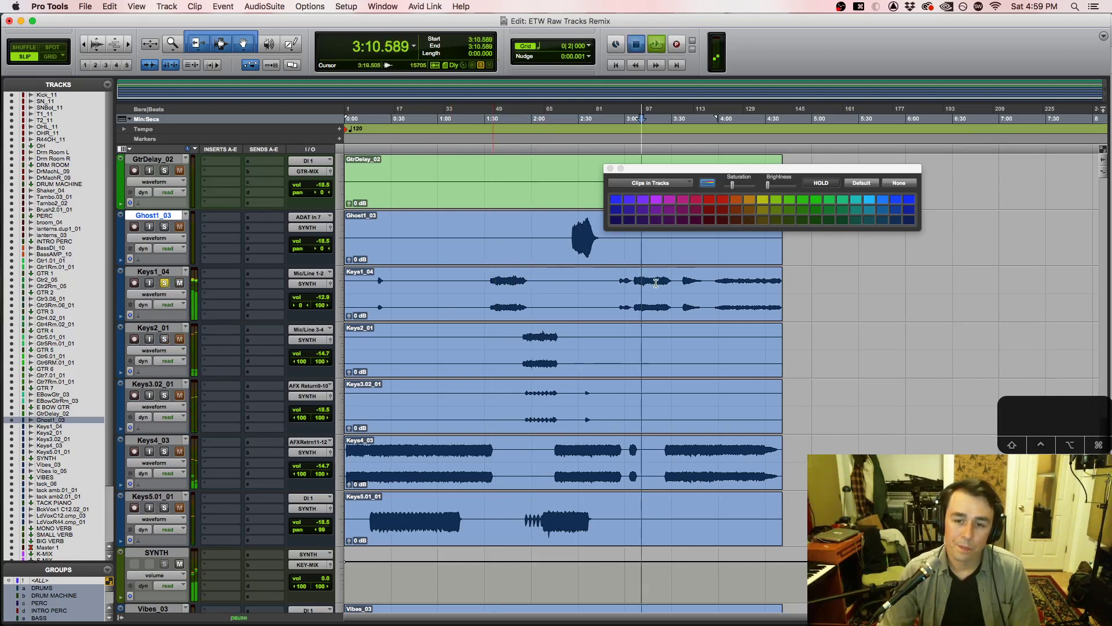
left_click(723, 282)
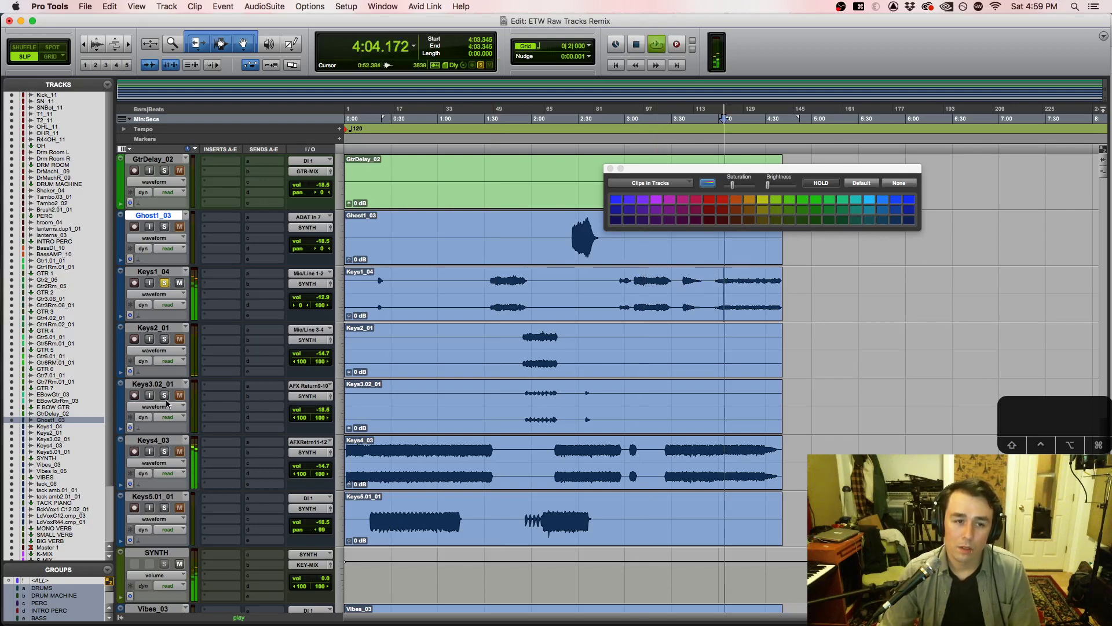
key("space")
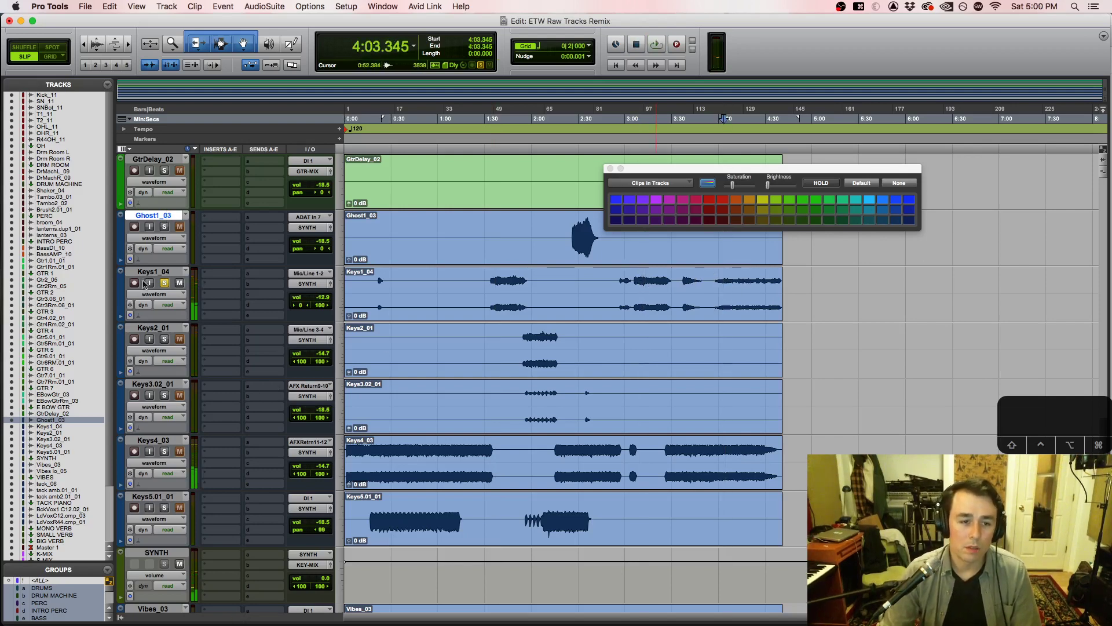
Step: Play the Keys2_01 and Keys3.02_01 section from about 1:54 and group these two tracks as VERSE KEYS
left_click(158, 328)
left_click(157, 382, "shift")
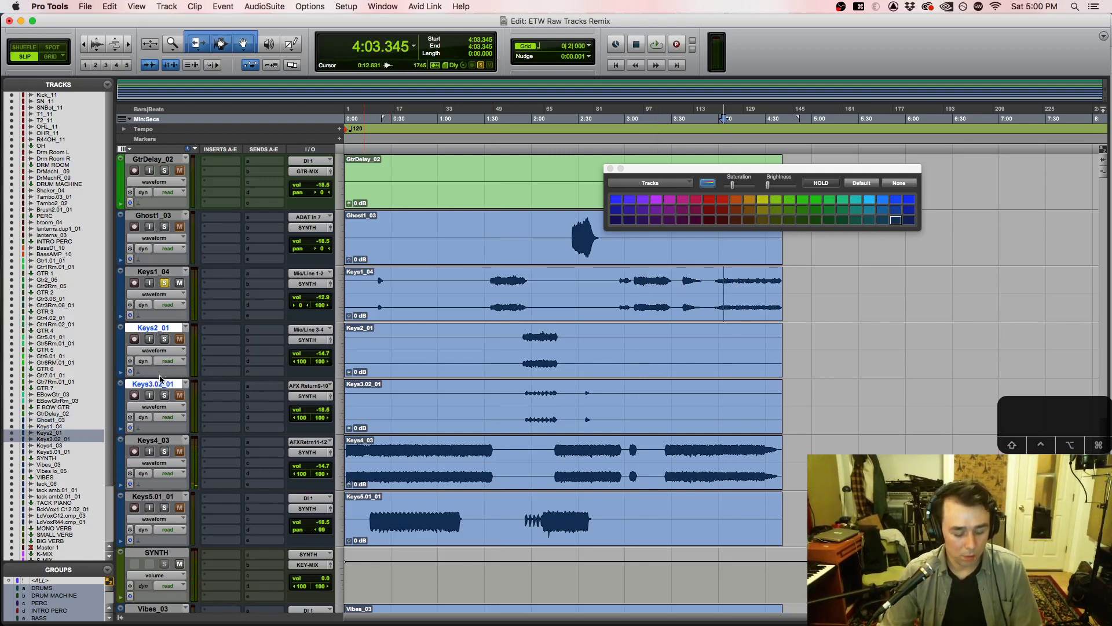
key("super+g")
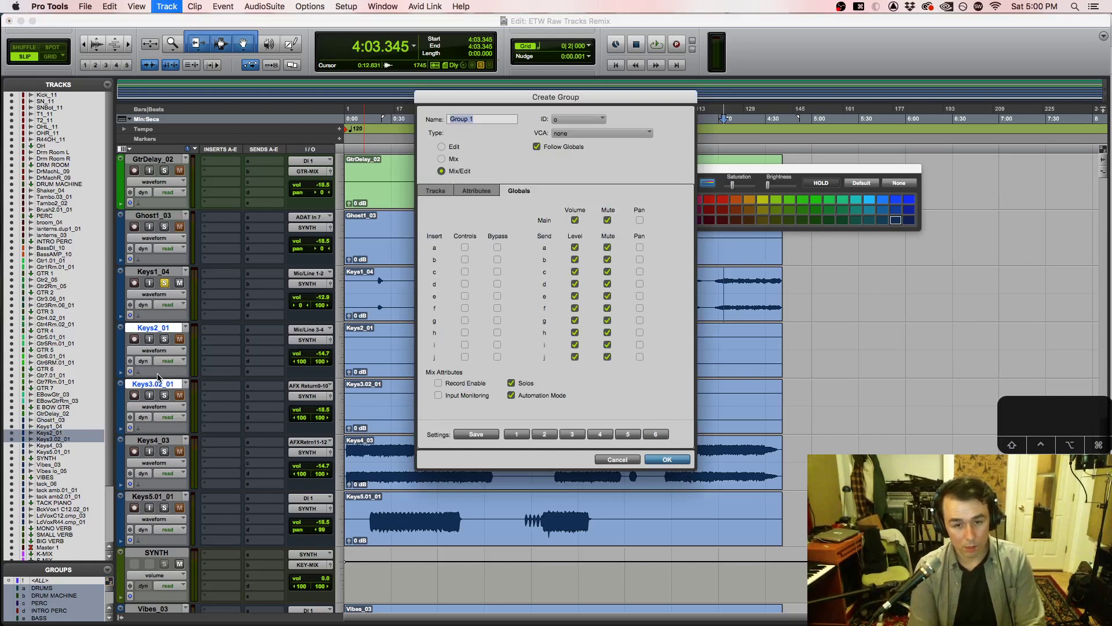
left_click(620, 459)
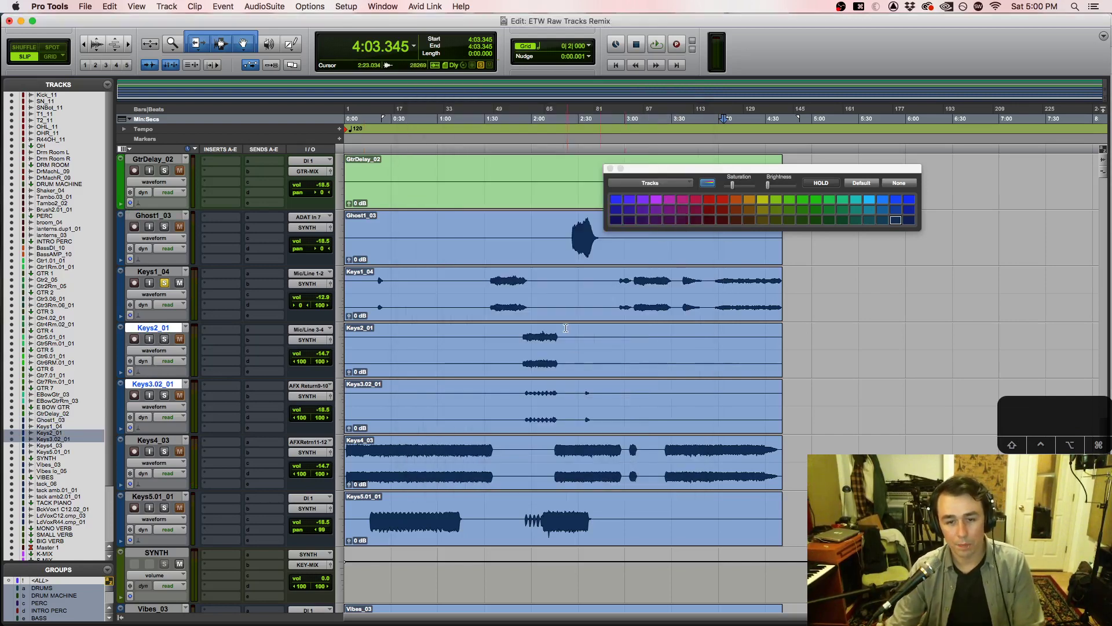
left_click(524, 330)
key("space")
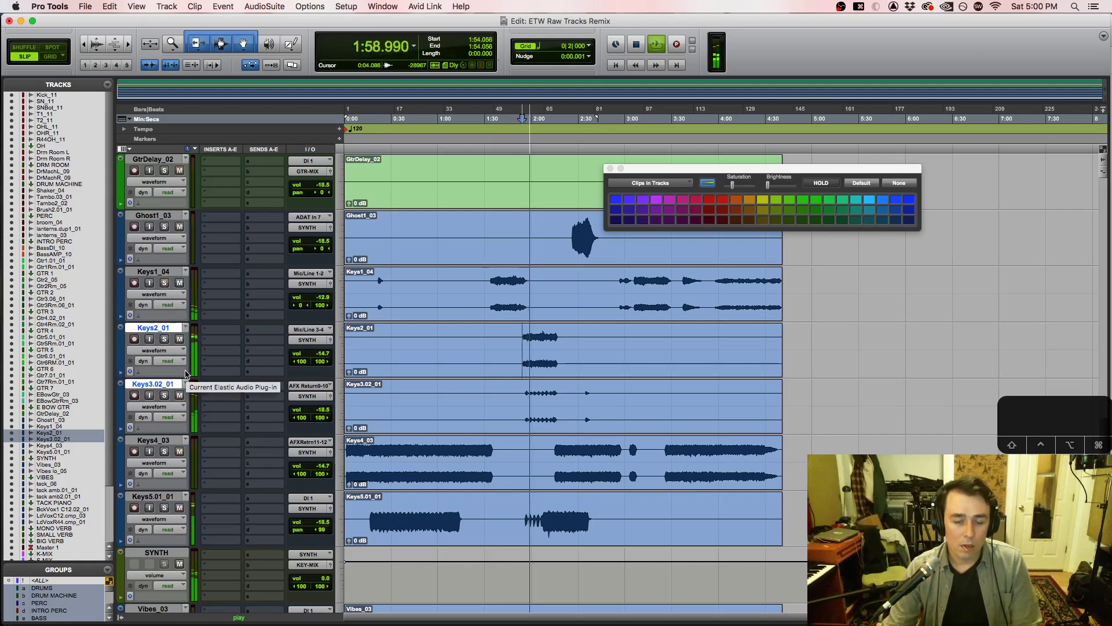
key("space")
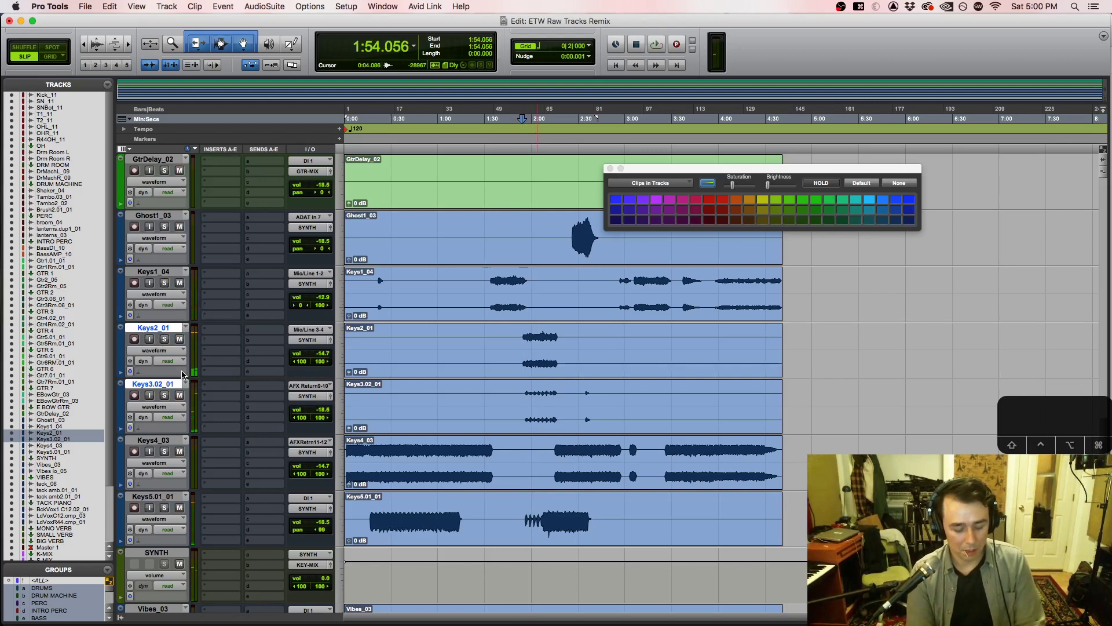
key("super+g")
type("VERS")
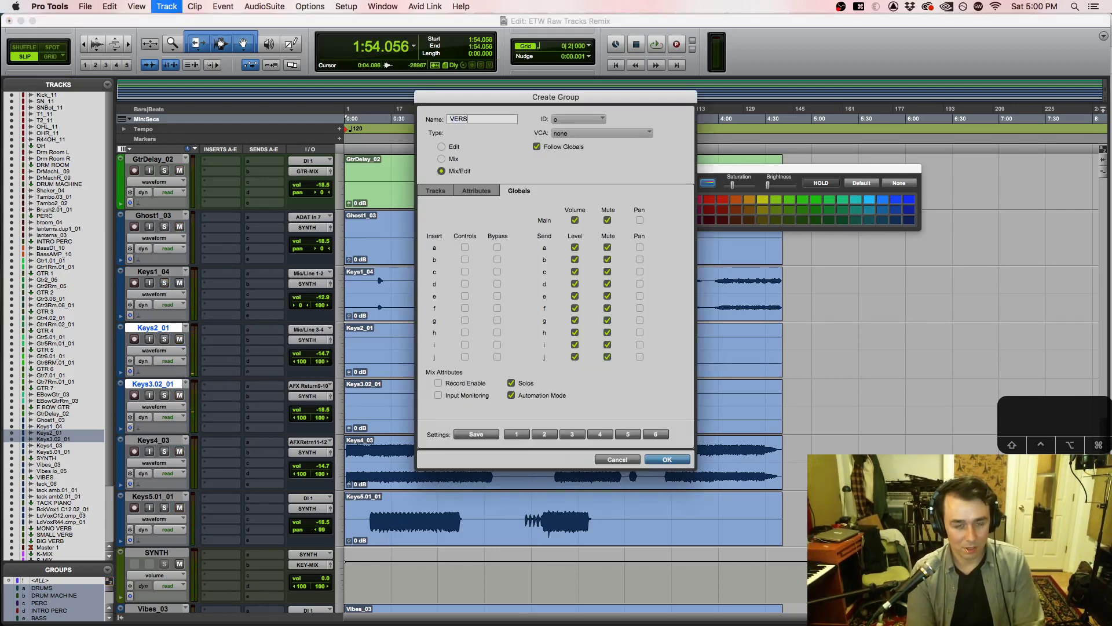
type("E KEYS")
key("Return")
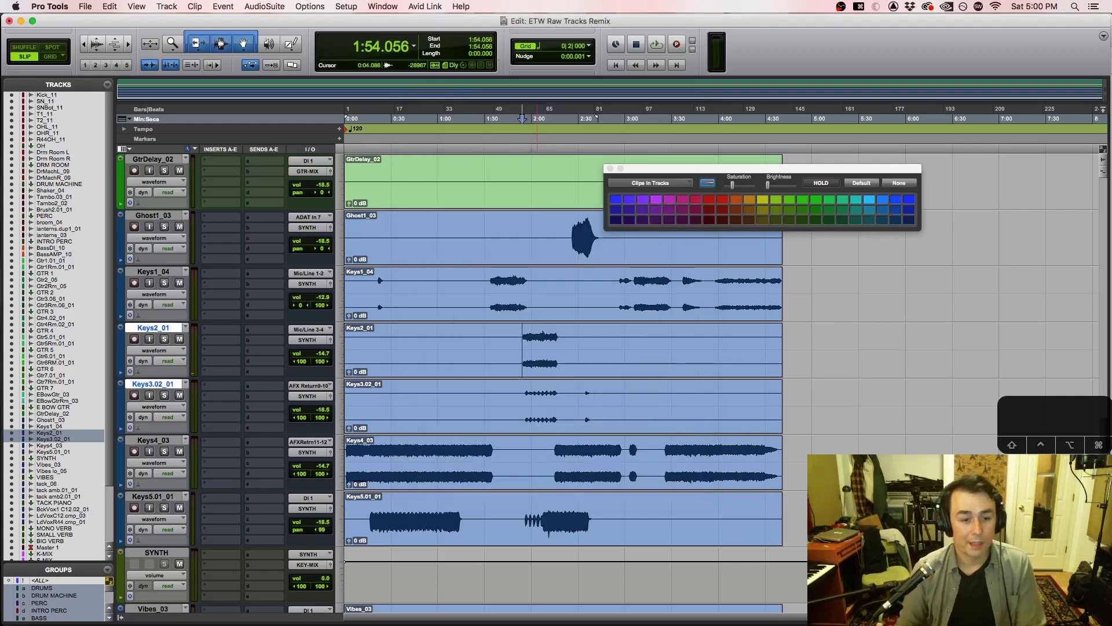
Step: Group the Keys4_03 and Keys5.01_01 tracks as MAIN KEYS
left_click(75, 445)
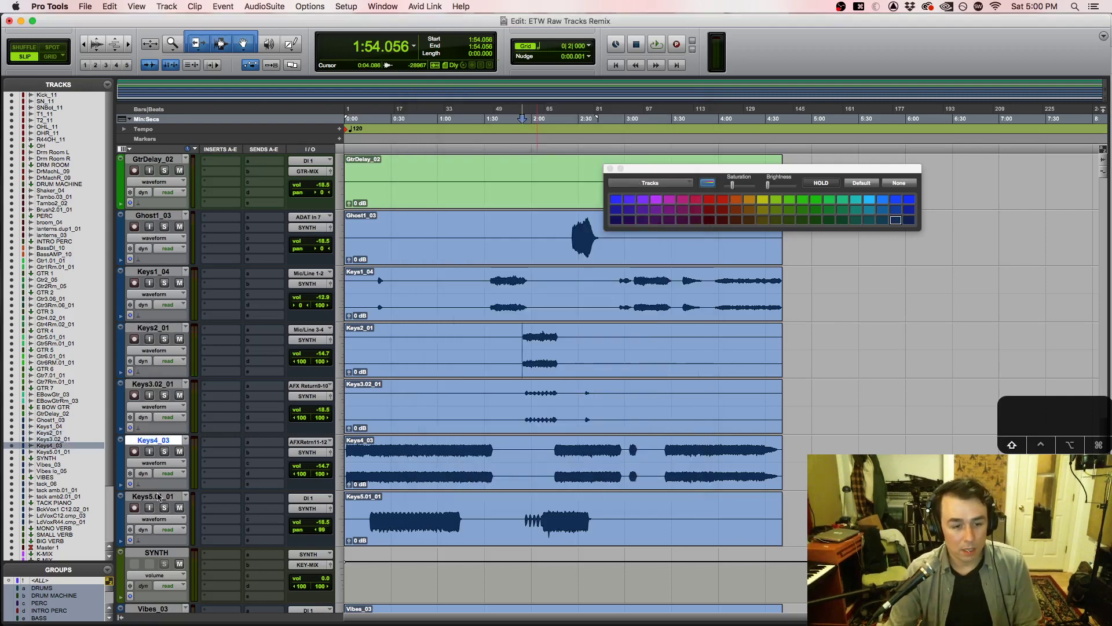
left_click(75, 452, "shift")
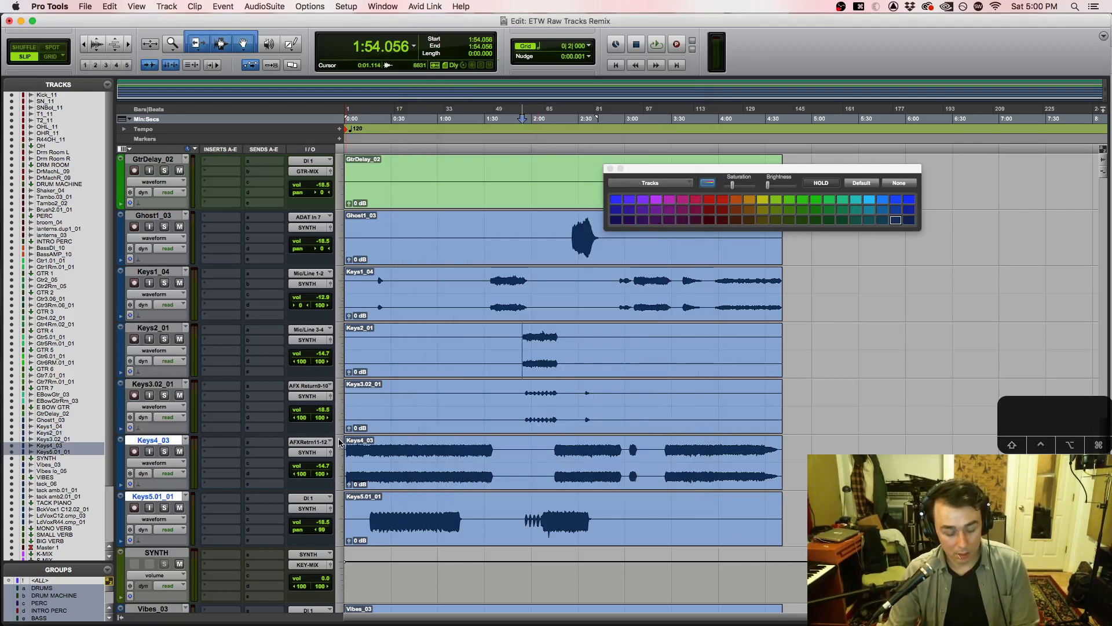
key("super+g")
type("MAIN KEYS")
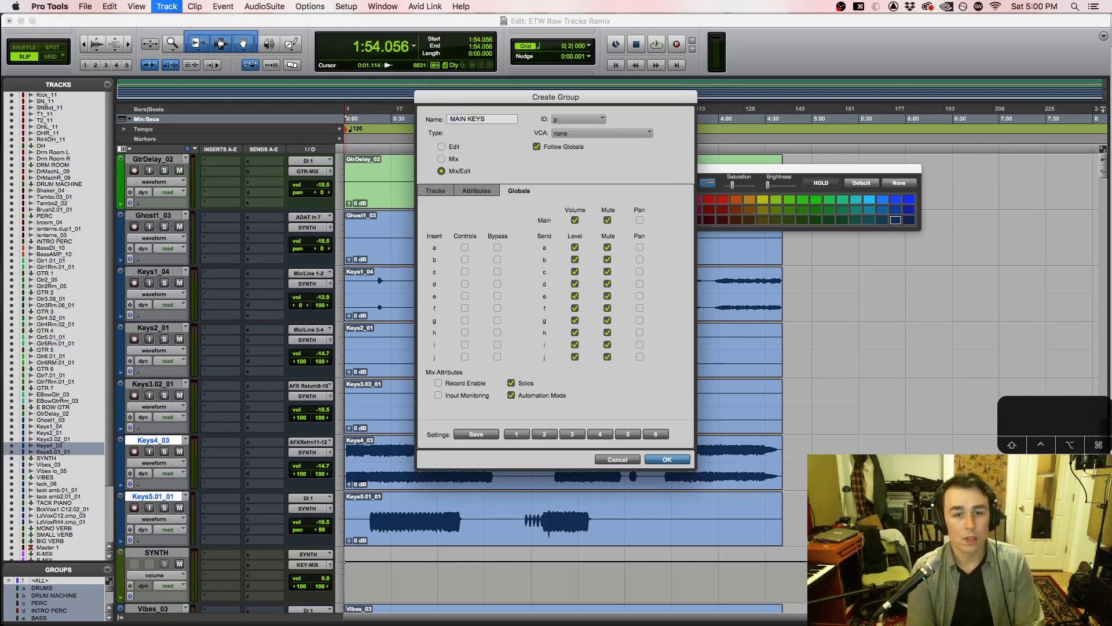
key("Return")
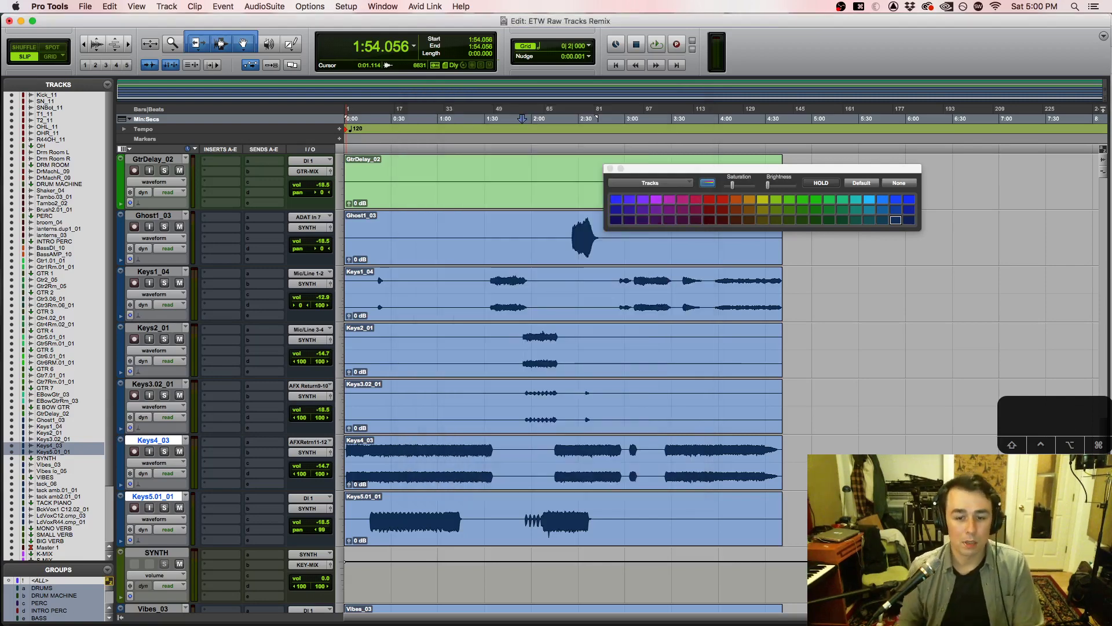
Step: In the Mix window, color the Ghost1_03 track bright purple and the Keys1_04 track dark purple
scroll(406, 396, "down", 3)
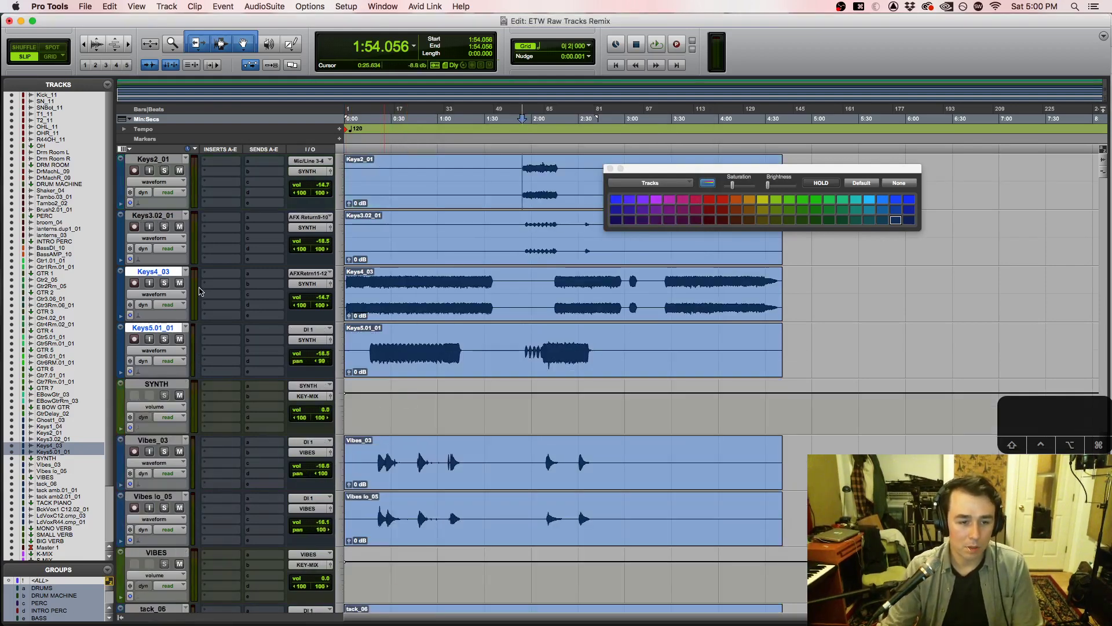
key("super+equal")
left_click(521, 467)
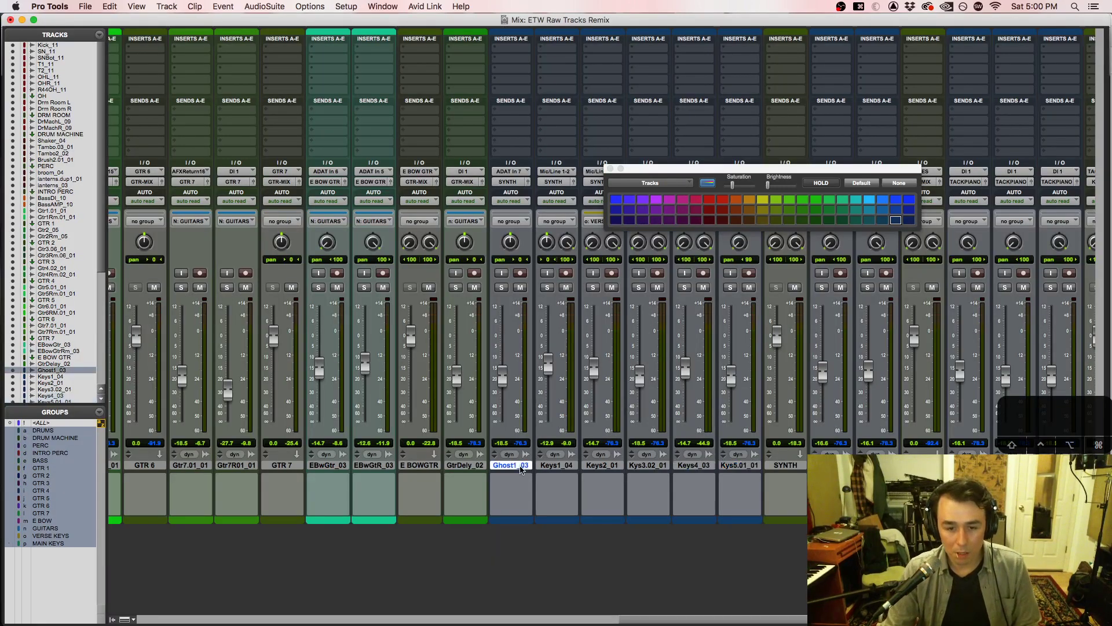
left_click(646, 205)
left_click(542, 467)
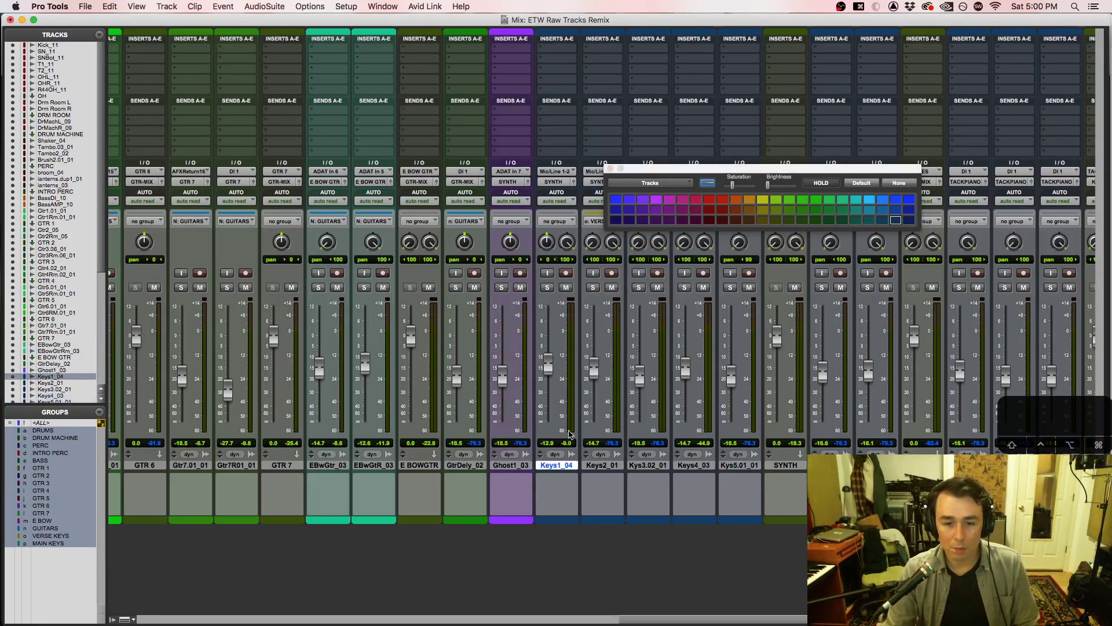
left_click(657, 210)
Step: Color Keys2_01 and Keys3.02_01 bright blue-violet, and Keys4_03 and Keys5.01_01 a darker blue-violet
left_click(602, 465)
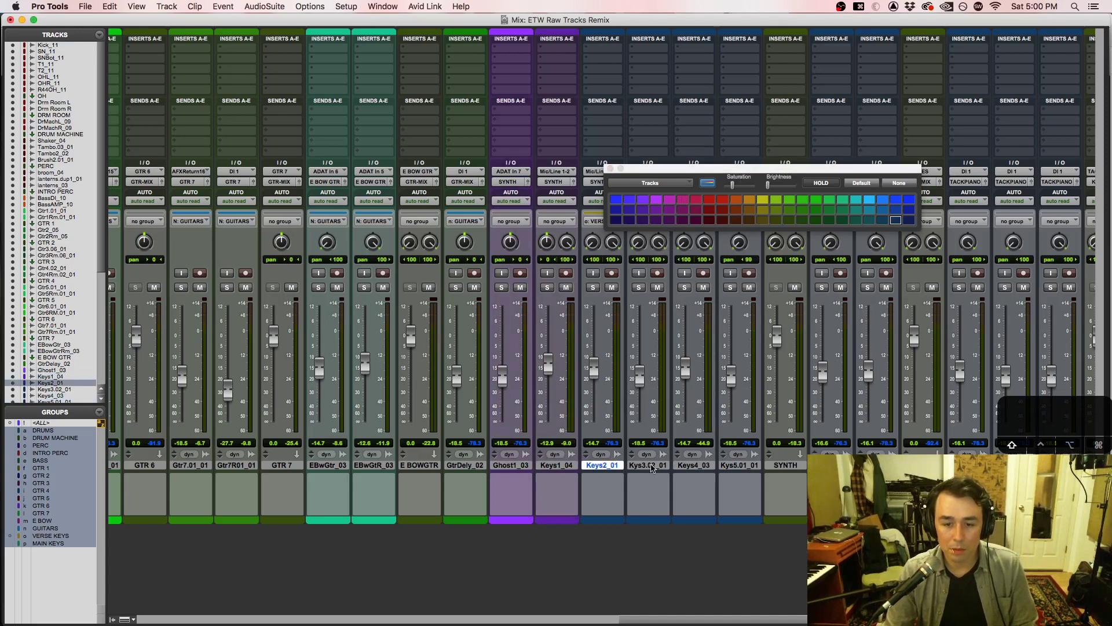
left_click(648, 465, "shift")
left_click(629, 198)
left_click(689, 464)
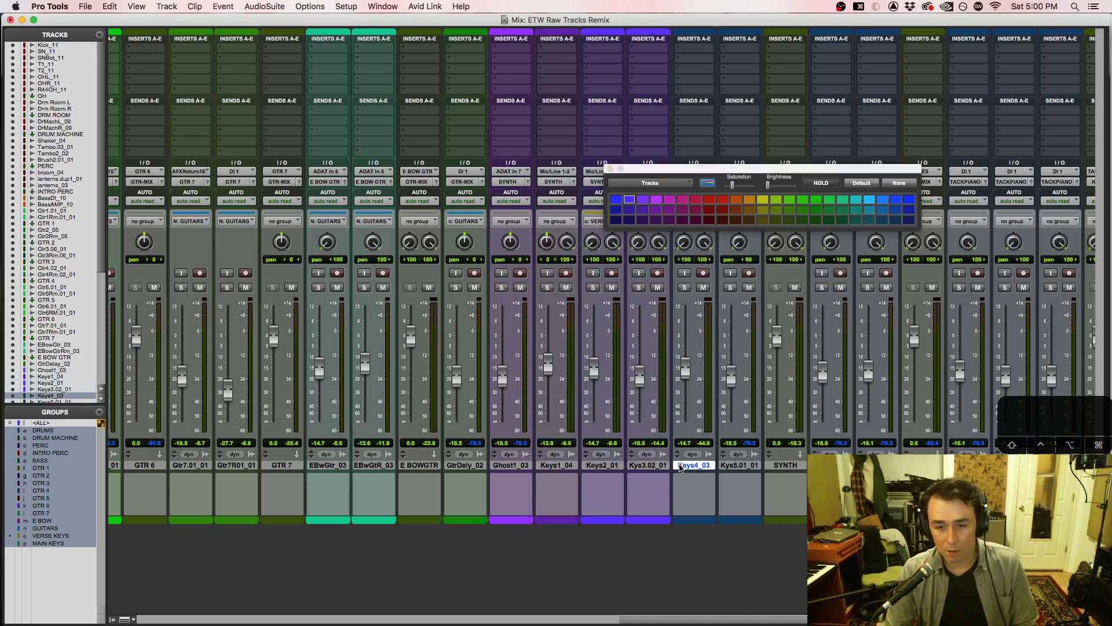
left_click(737, 465, "shift")
left_click(629, 209)
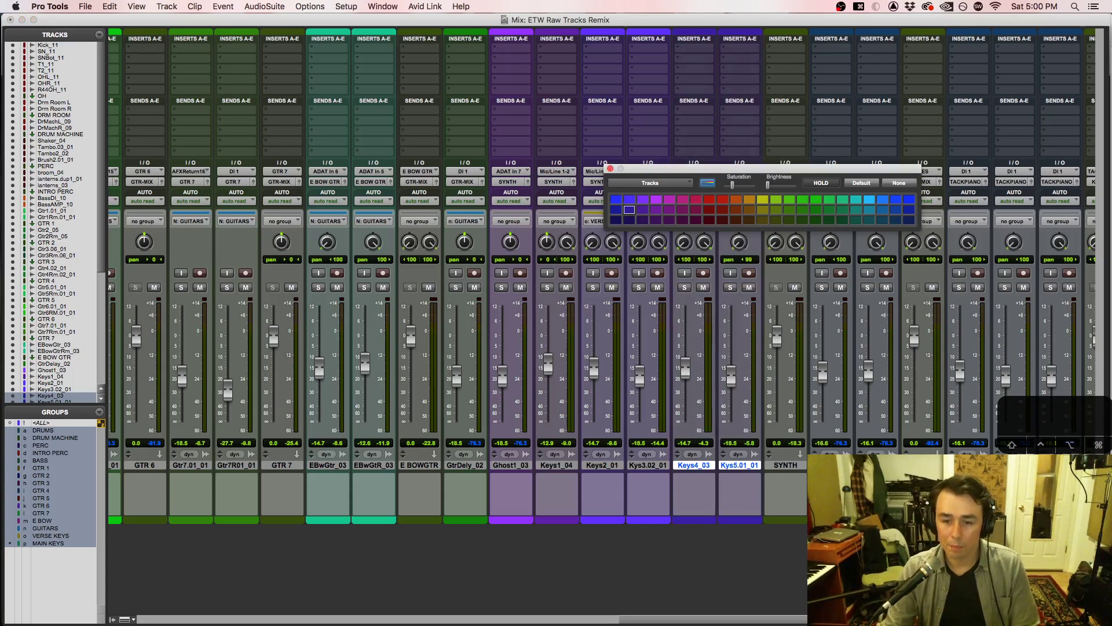
Step: Color the Vibes_03 and Vibes lo_05 tracks the darkest blue-violet
scroll(637, 348, "right", 4)
left_click(664, 467)
left_click(694, 465, "shift")
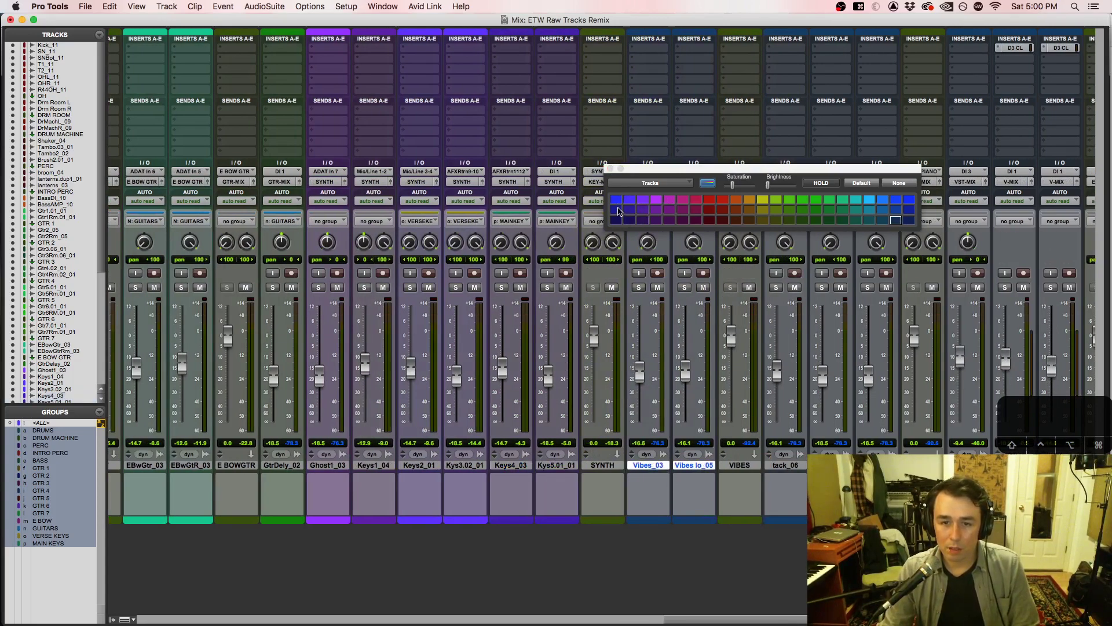
left_click(616, 220)
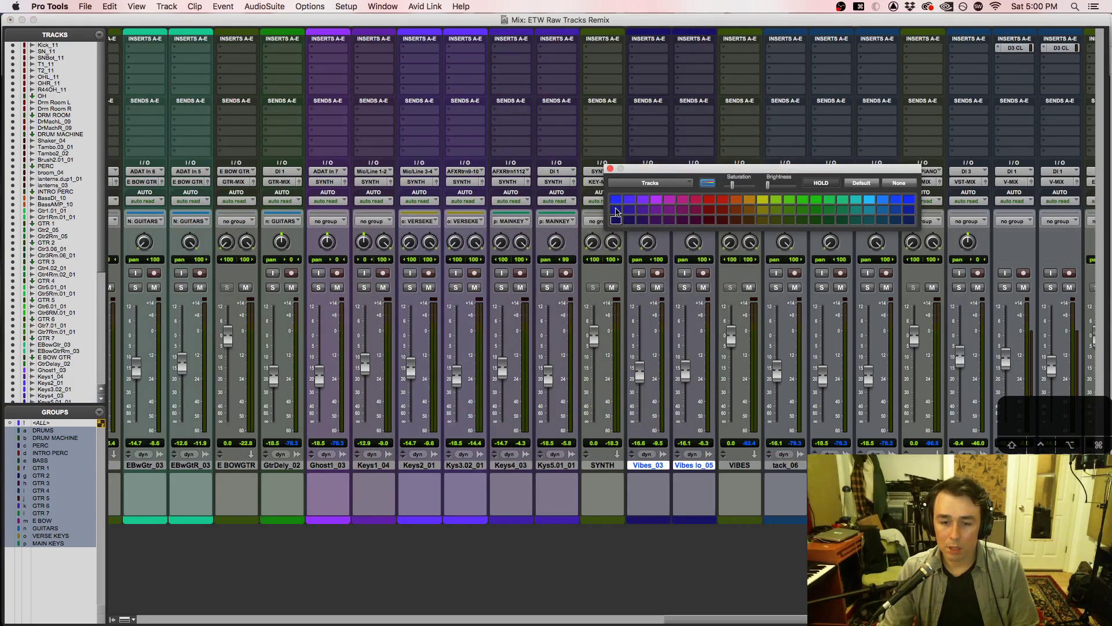
Step: Group the Vibes_03 and Vibes lo_05 tracks as VIBES
scroll(542, 505, "right", 6)
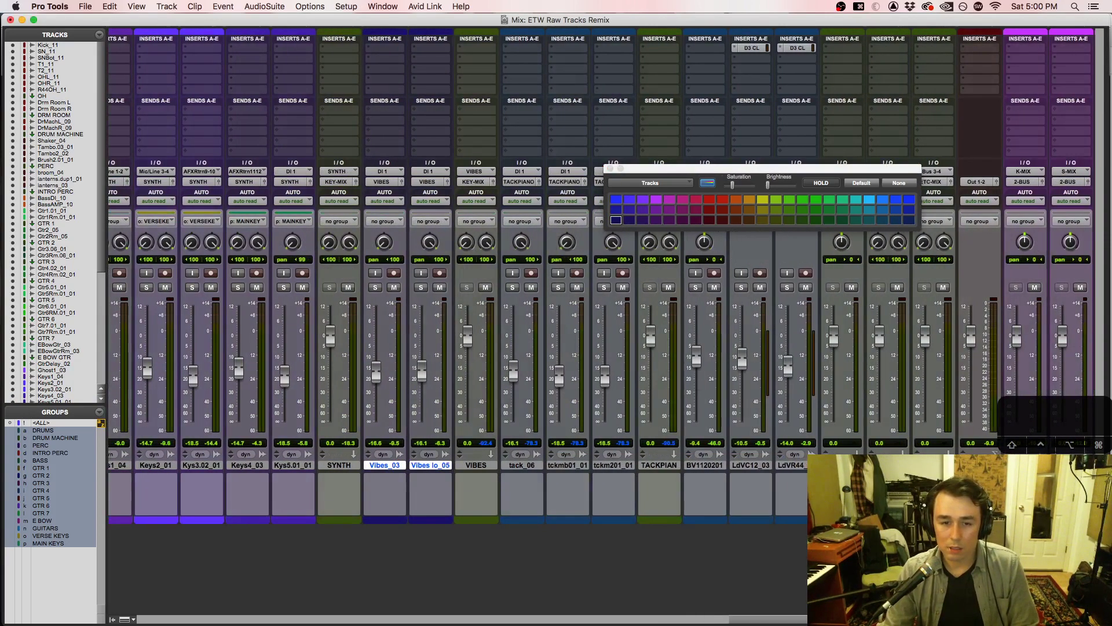
key("super+g")
type("VIBES")
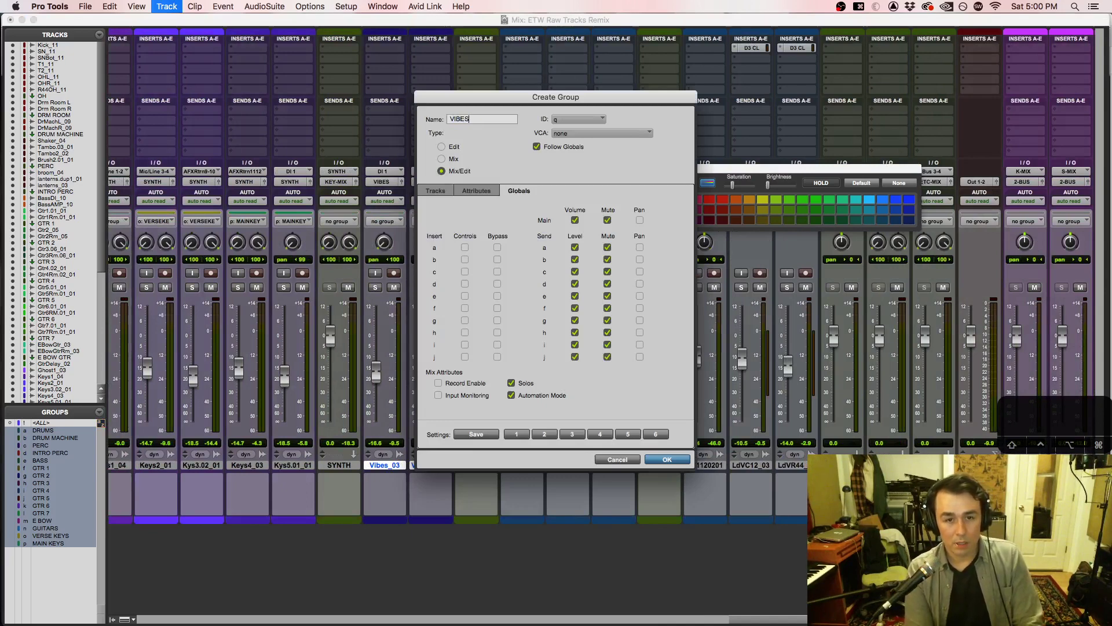
key("Return")
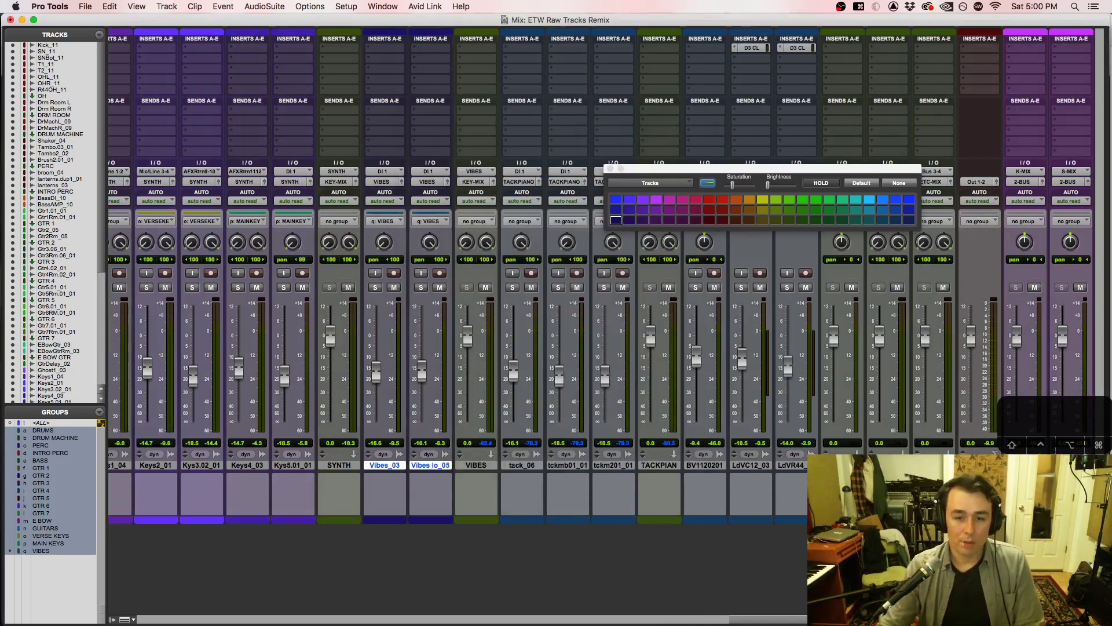
Step: Color the tack_06 track bright purple, and tckmb01_01 and tckm201_01 a darker blue-violet
left_click(519, 468)
left_click(610, 466, "shift")
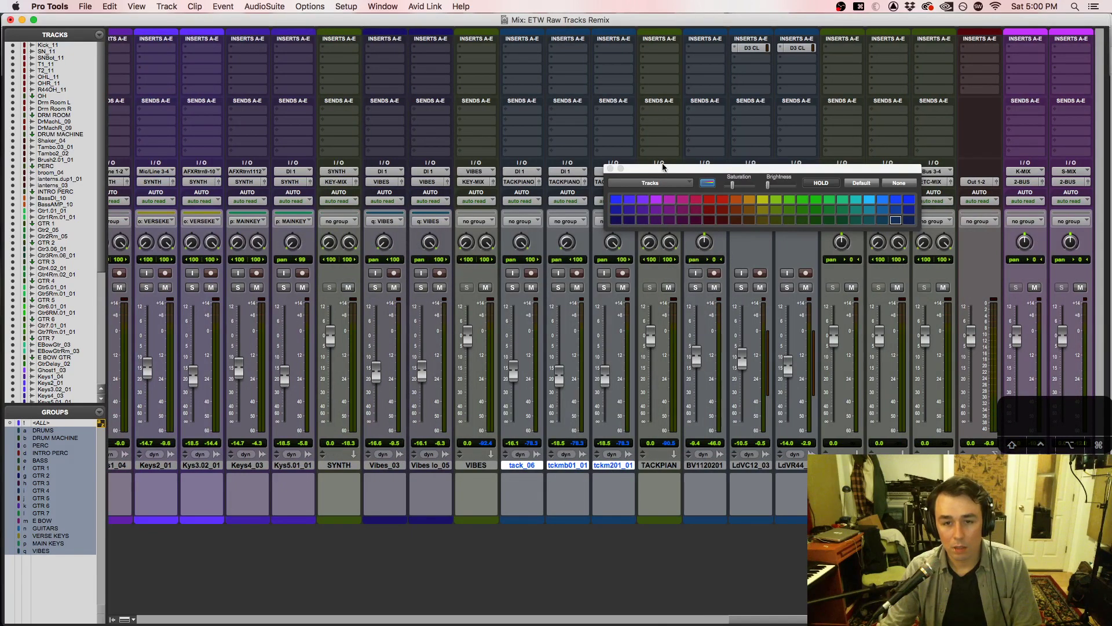
left_click(522, 466, "super")
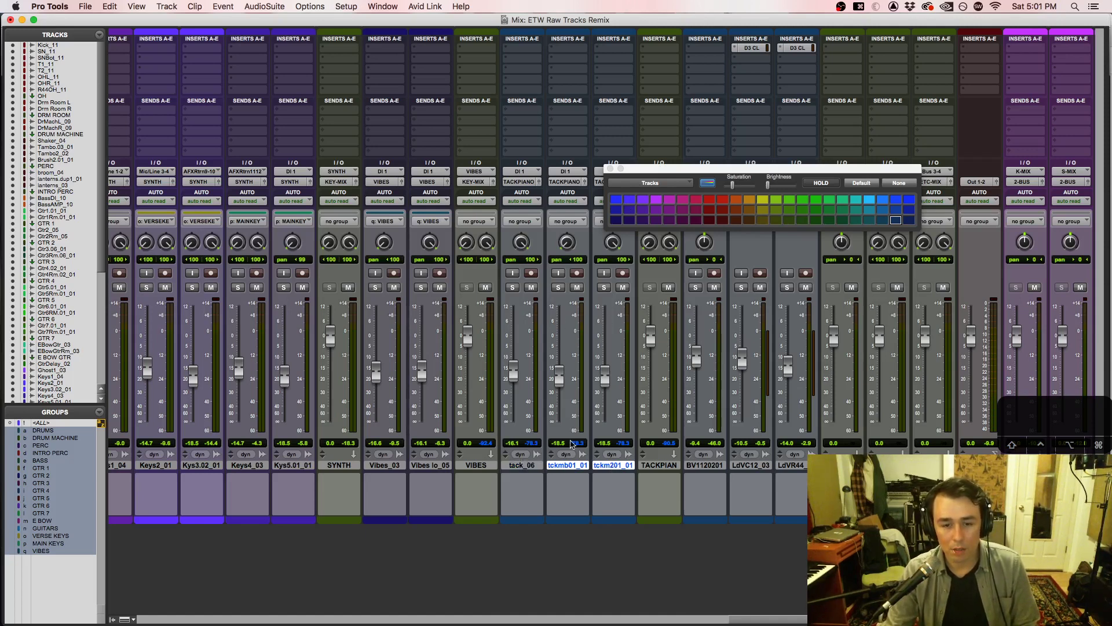
left_click(513, 467)
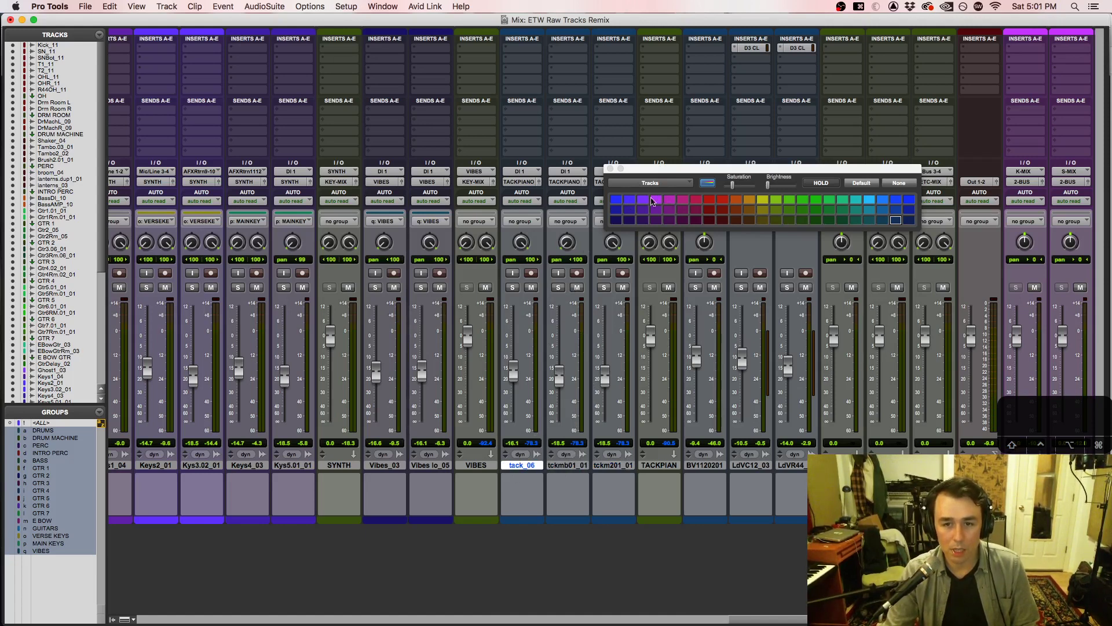
left_click(643, 200)
left_click_drag(578, 466, 621, 468)
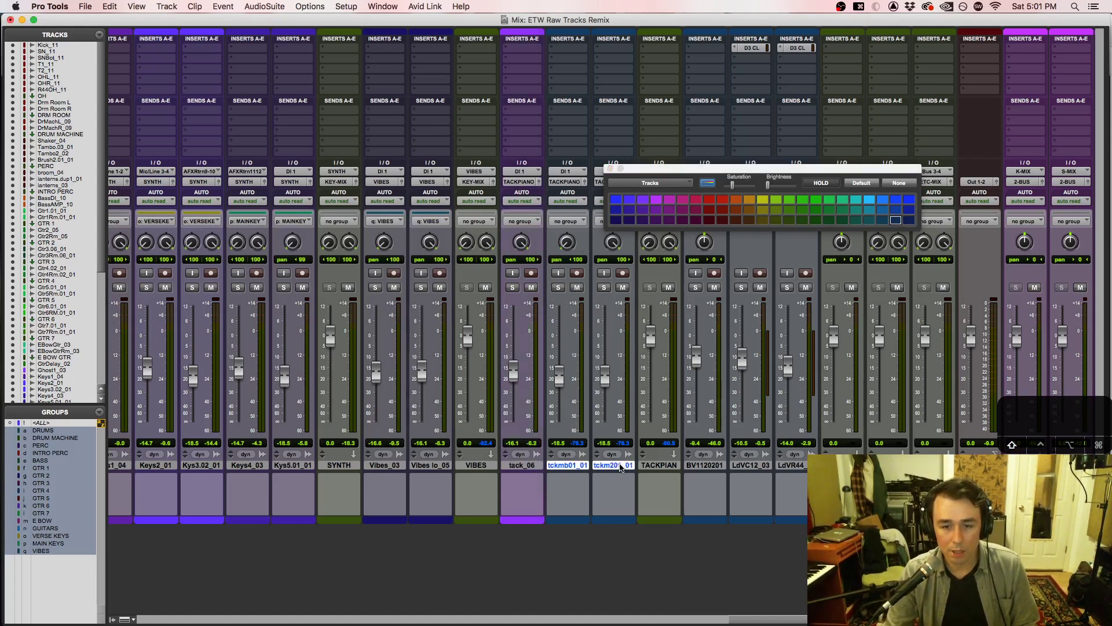
left_click(630, 210)
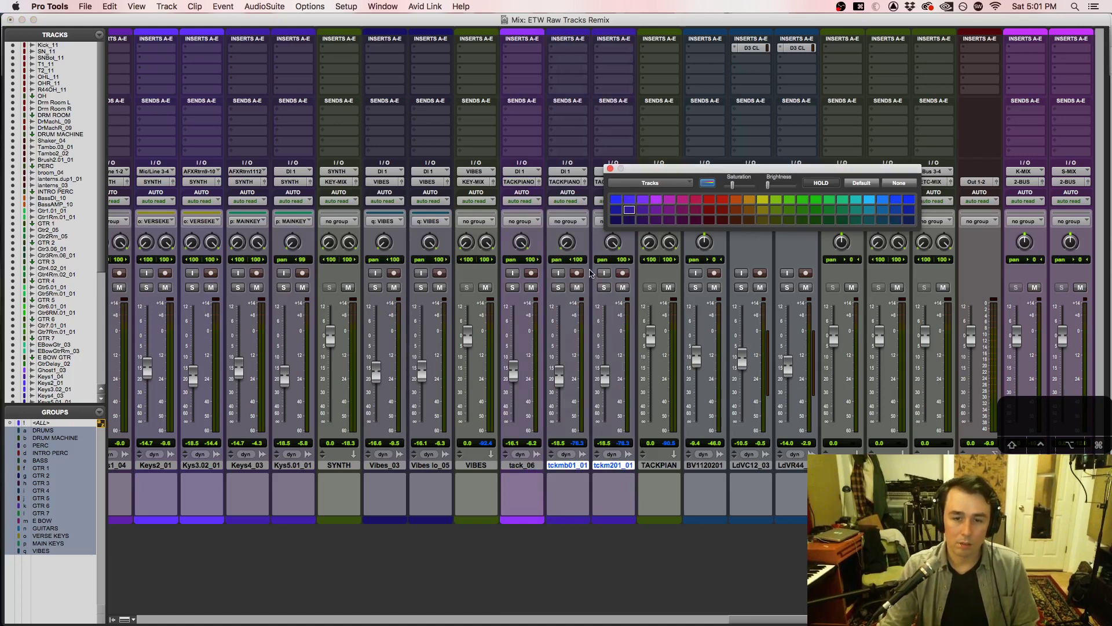
Step: Group the tckmb01_01 and tckm201_01 tracks as TACK OUTRO
key("super+g")
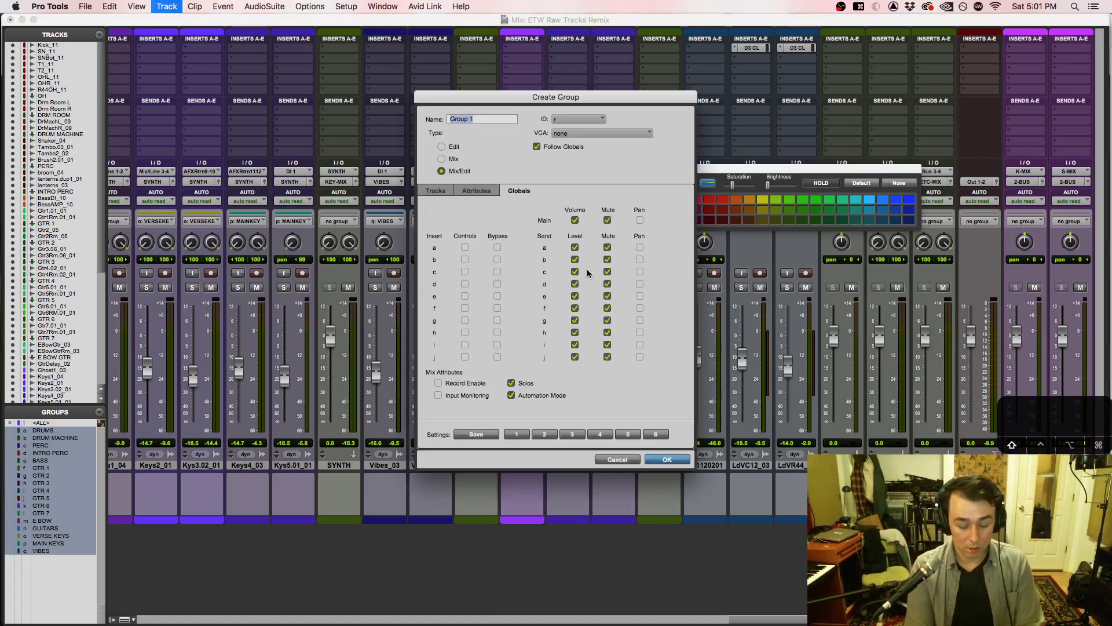
type("TACK OUTRO")
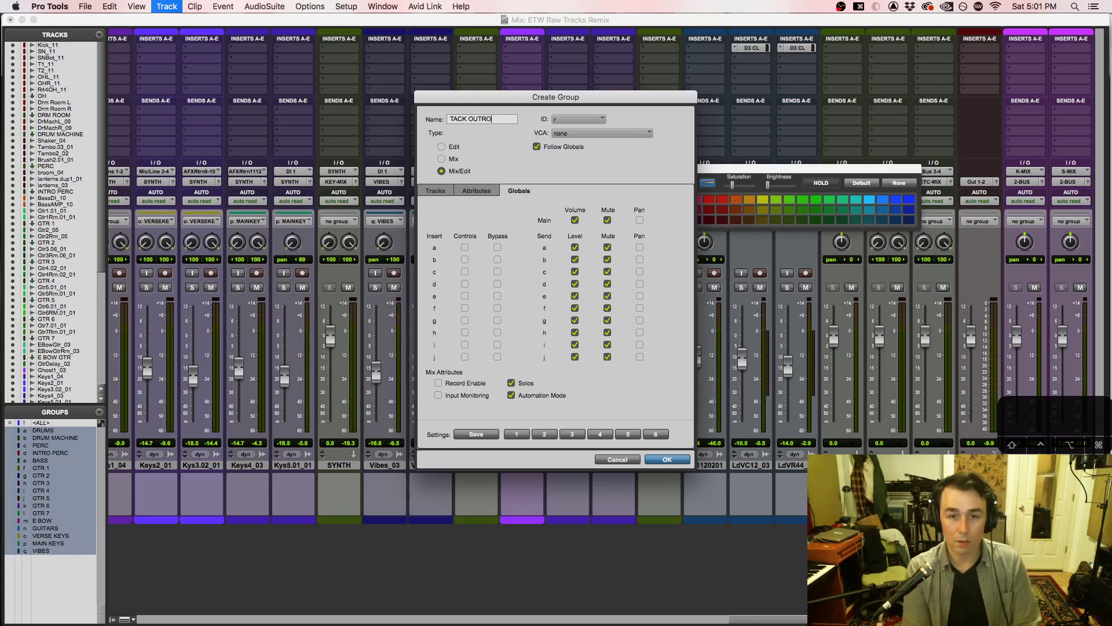
key("Return")
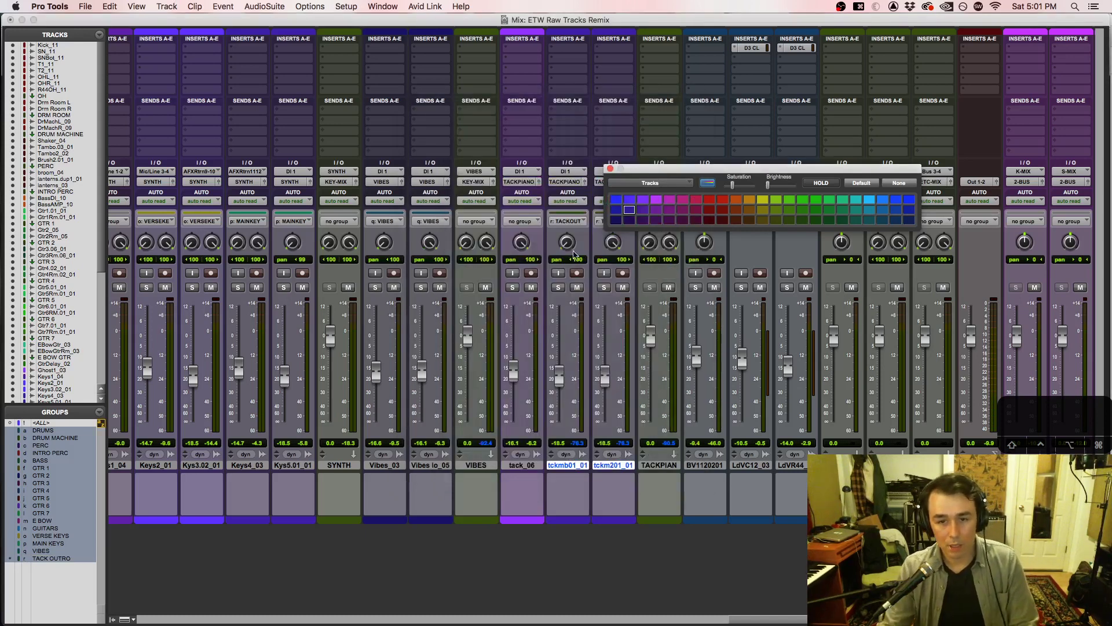
left_click(604, 287)
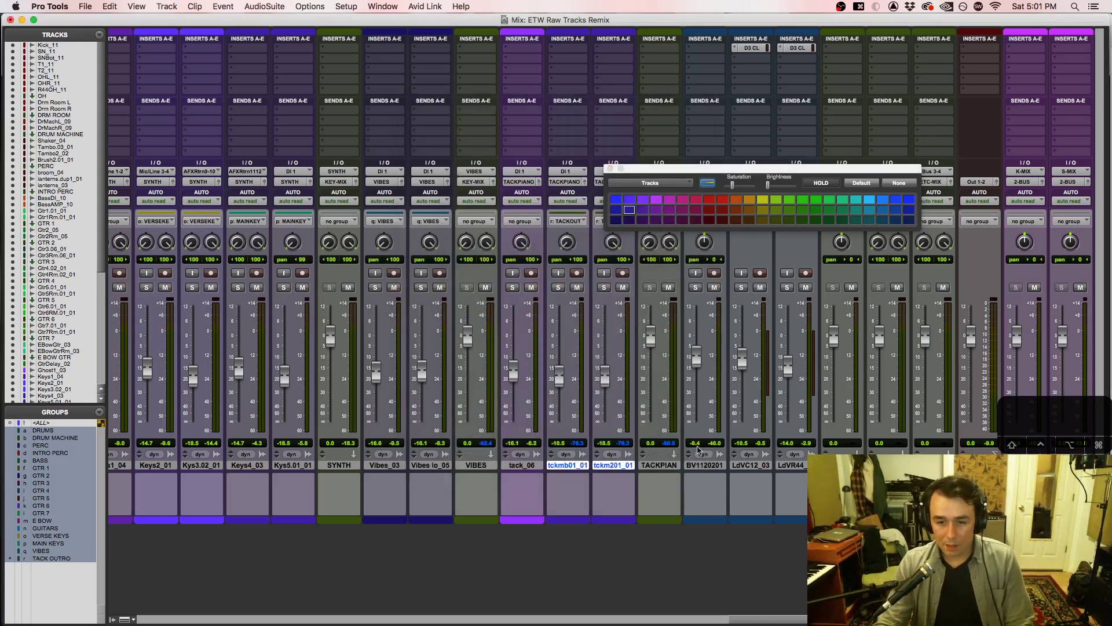
Step: Group the LdVC12_03 and LdVR44_01 tracks as LEAD VOX and put away the color palette
left_click(760, 465)
left_click(788, 465, "shift")
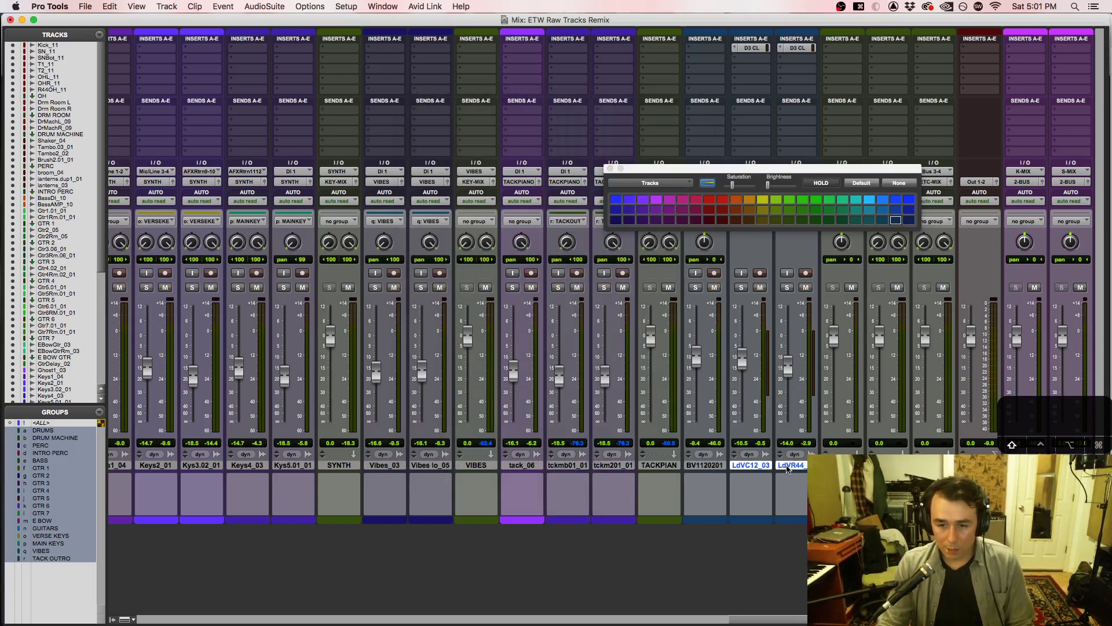
key("super+g")
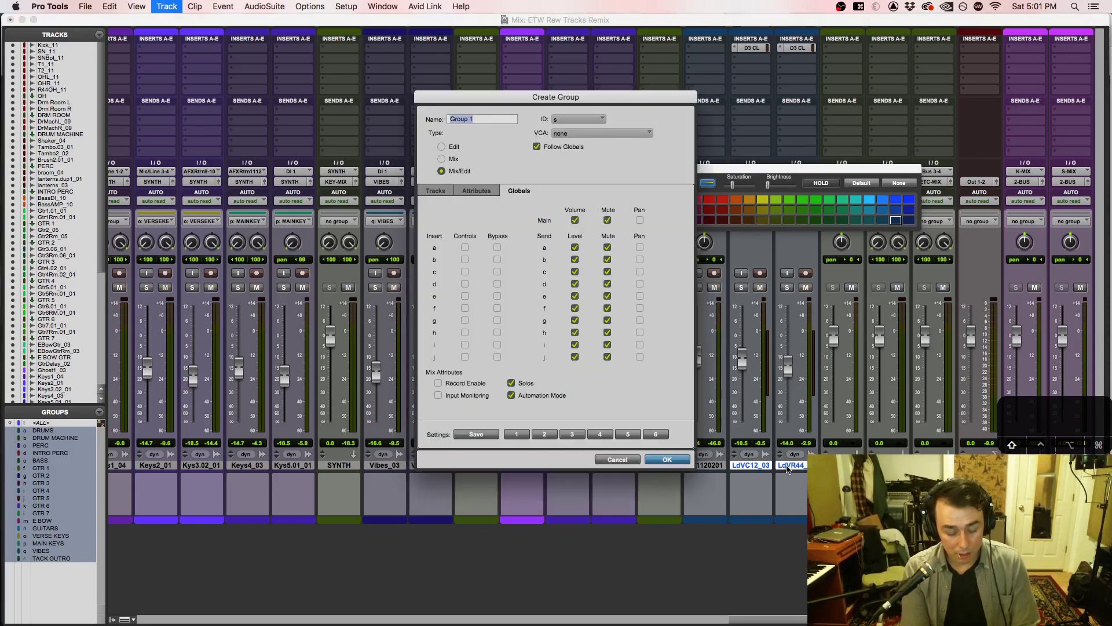
type("LEAD VOX")
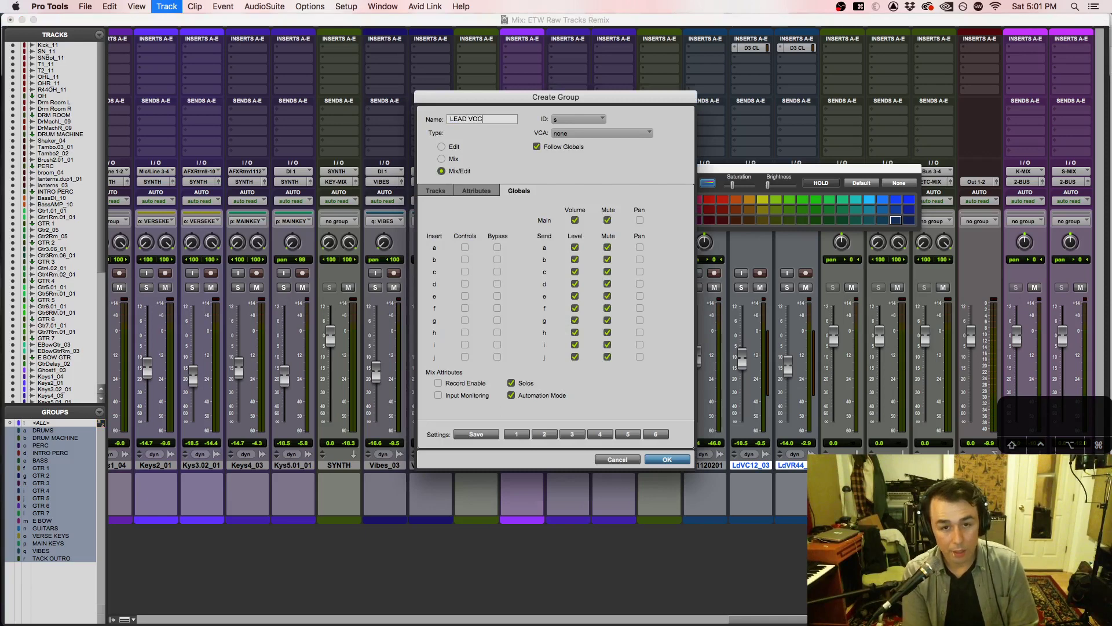
key("Return")
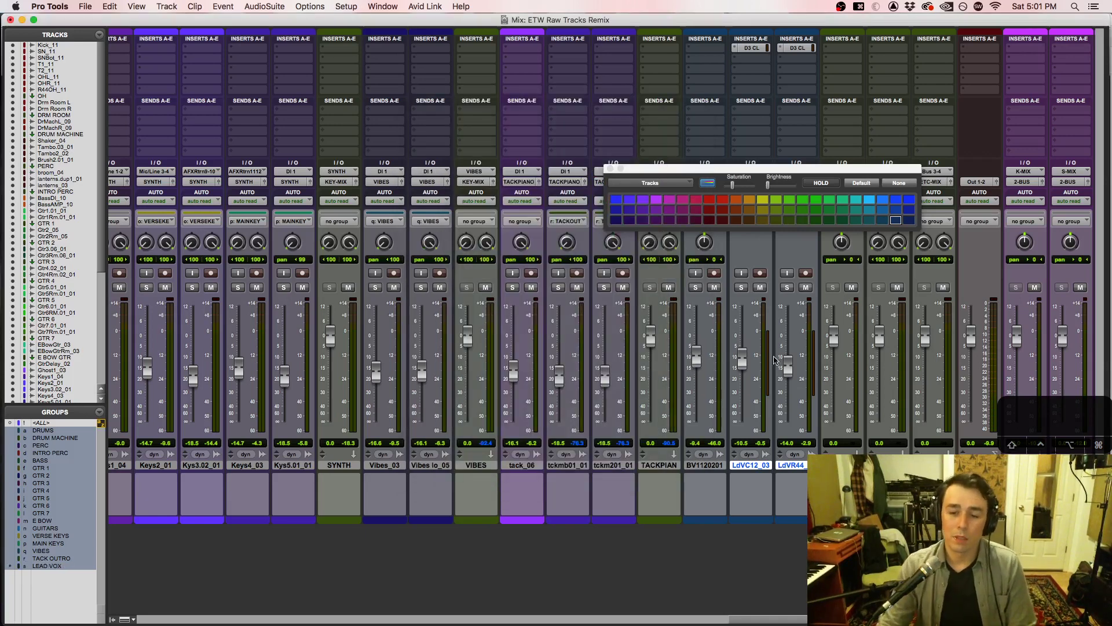
left_click(610, 169)
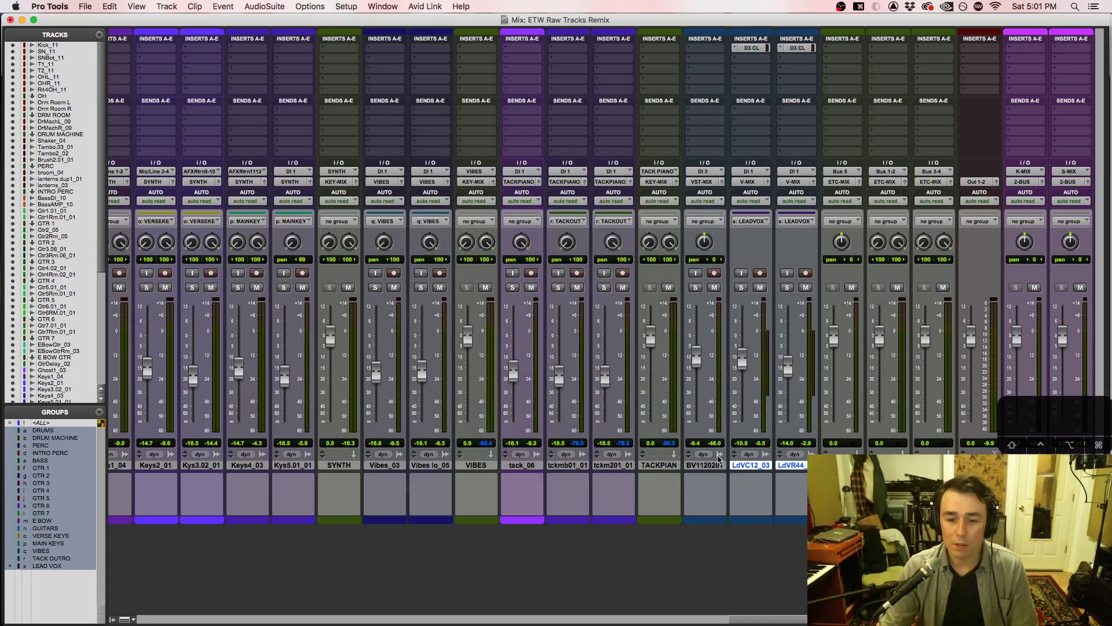
Step: Color the LdVC12_03 and LdVR44_01 tracks bright yellow and the BV1120201 track the darkest yellow, closing the color palette
double_click(752, 519)
left_click(762, 203)
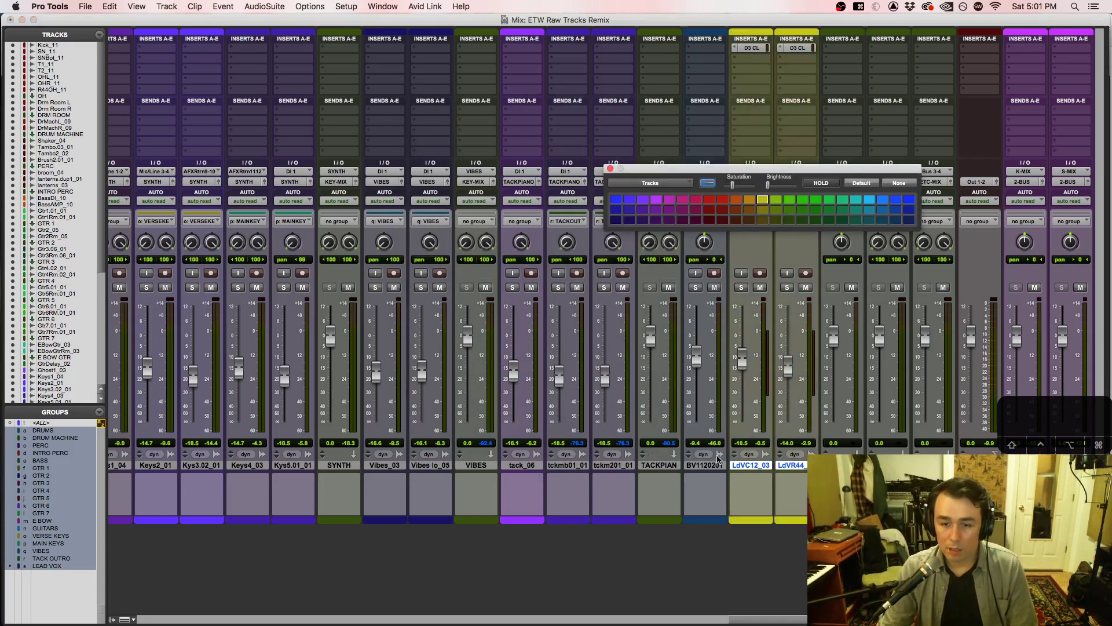
left_click(716, 465)
left_click(762, 209)
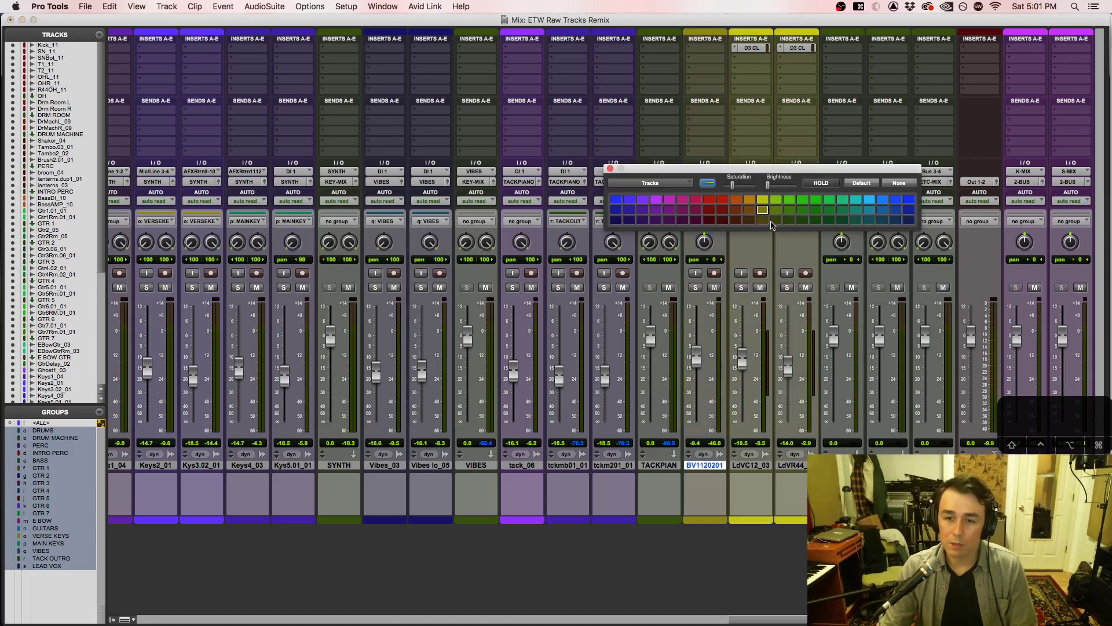
left_click(763, 220)
left_click(609, 169)
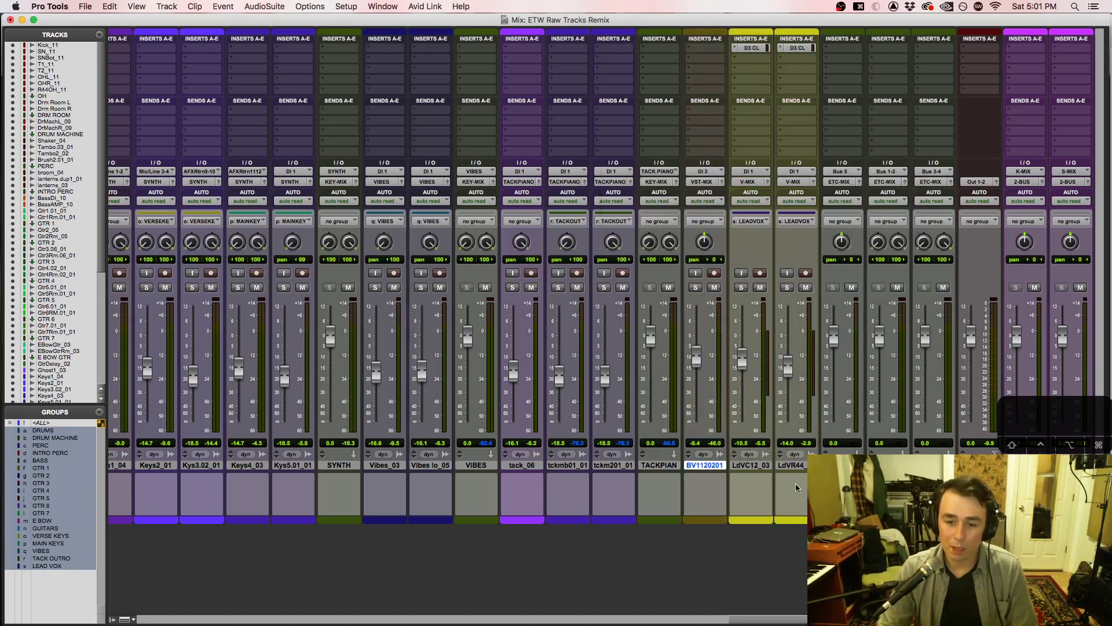
Step: Switch off the GUITARS mix group
scroll(602, 325, "right", 10)
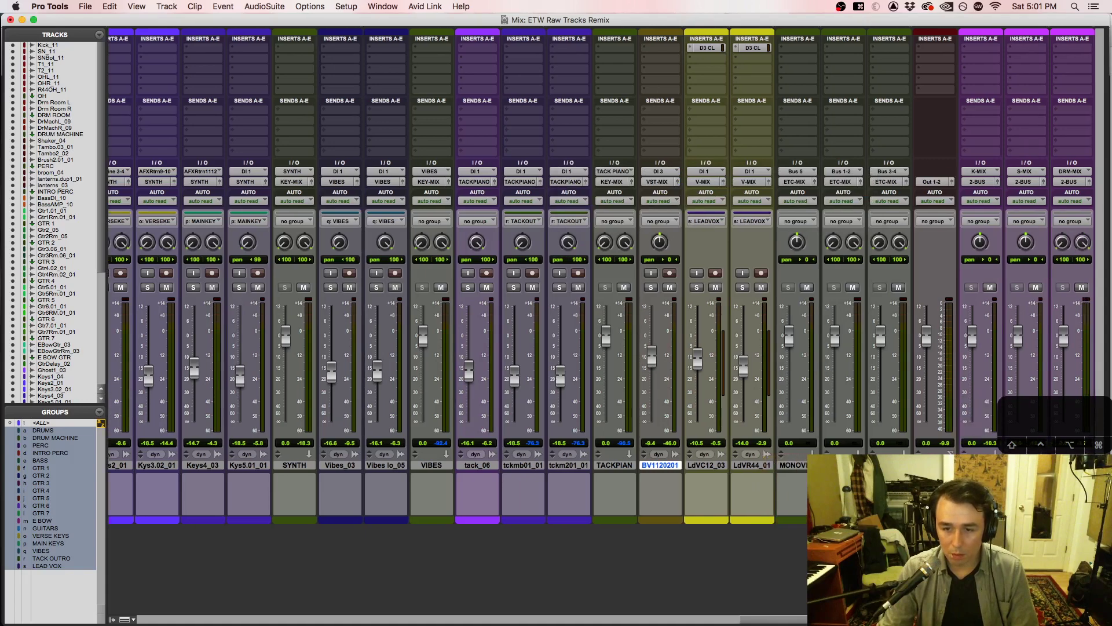
scroll(602, 278, "left", 6)
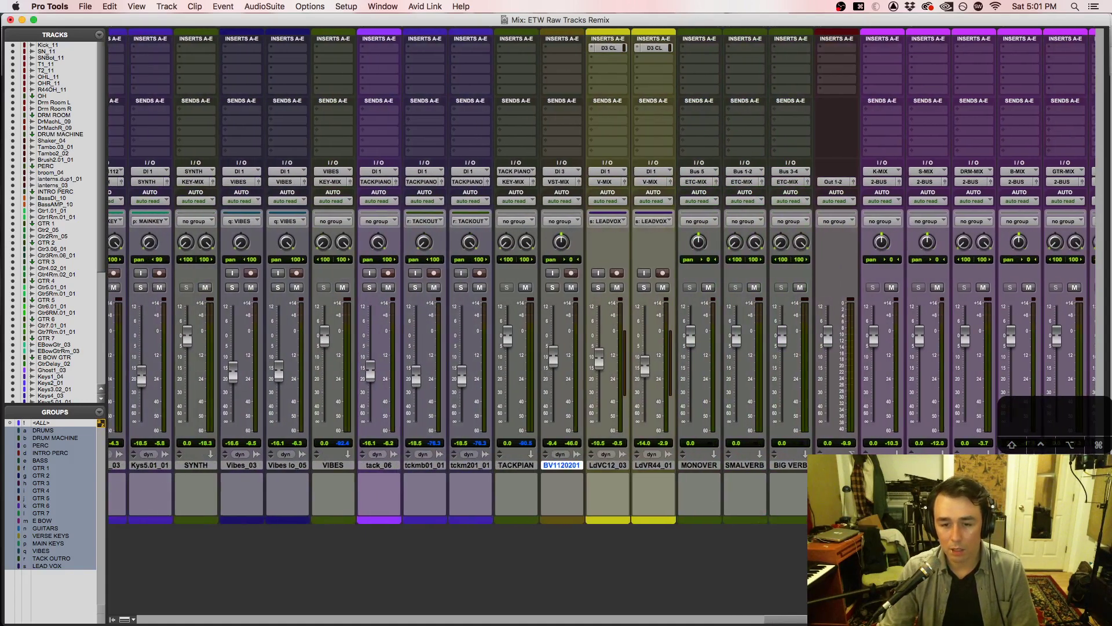
scroll(603, 278, "right", 5)
scroll(466, 55, "left", 1)
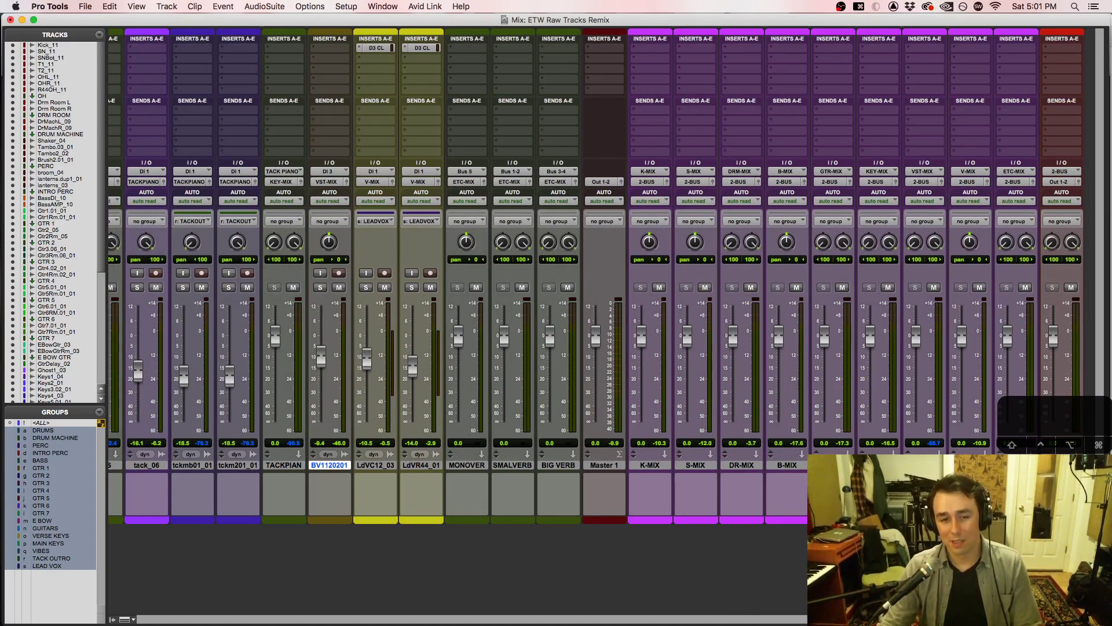
left_click(46, 529)
mouse_move(2, 417)
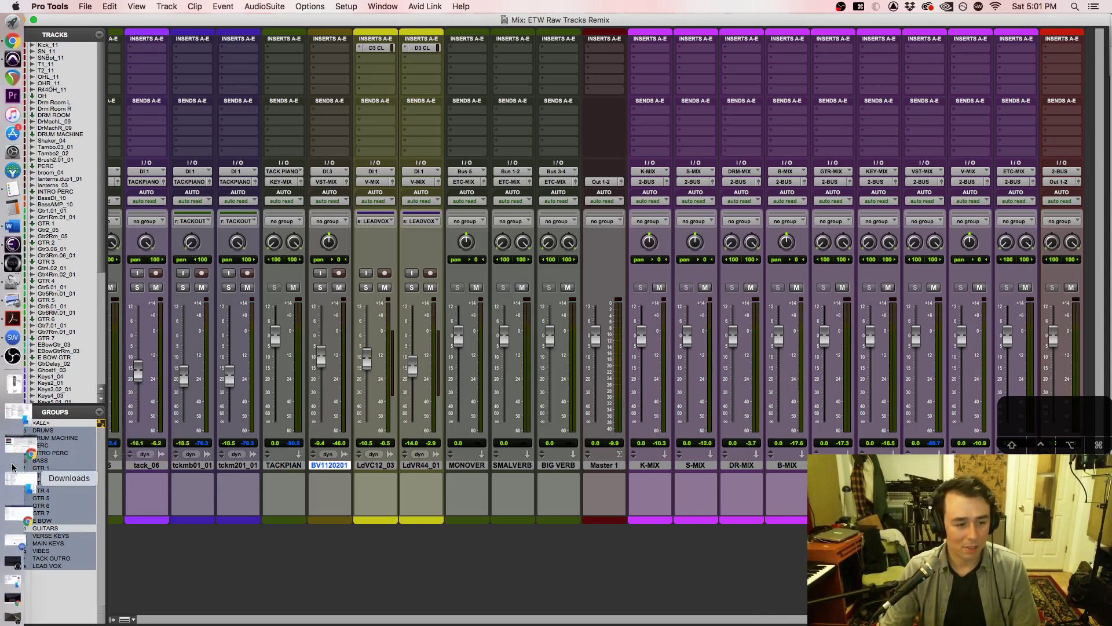
left_click(17, 392)
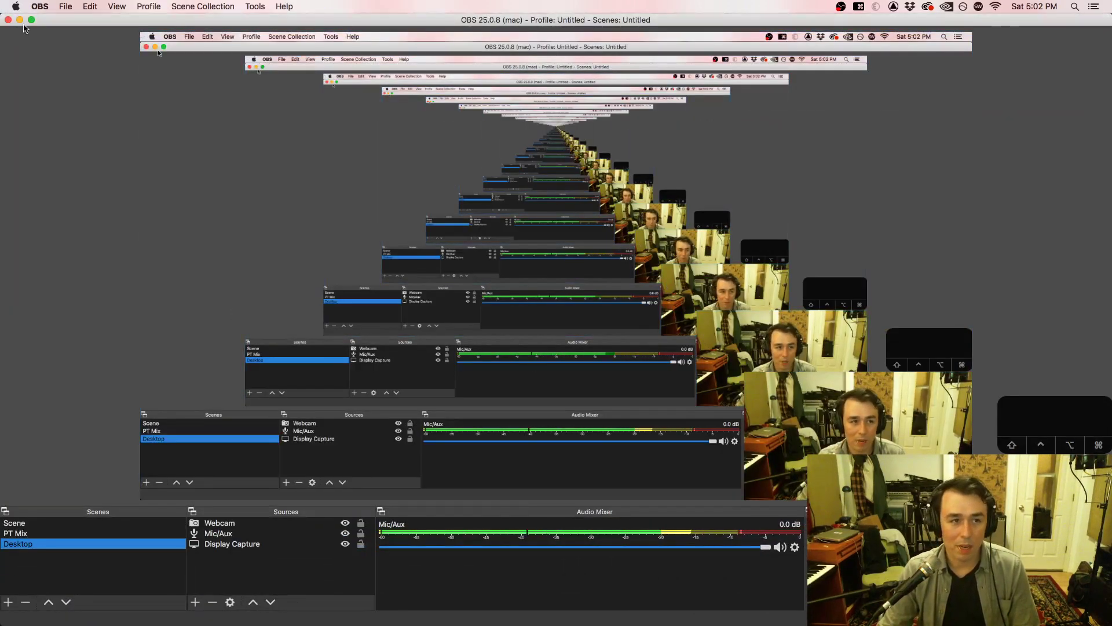
key("super+m")
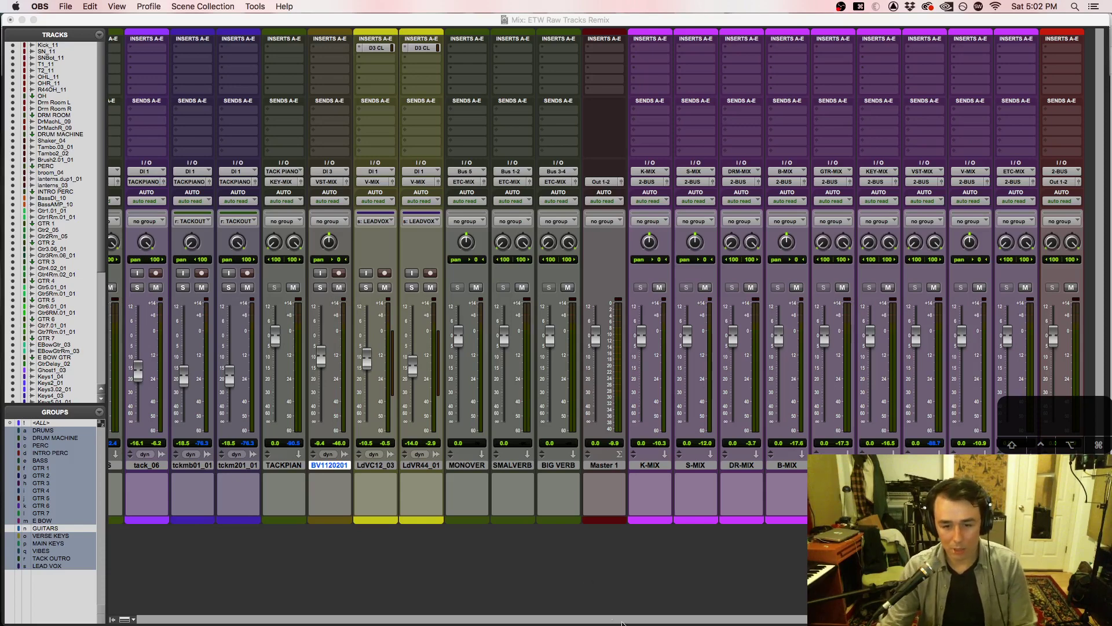
Step: Play the session and check the levels on the mix buses from K-MIX through ETC-MIX and on the 2-BUS
left_click_drag(667, 620, 881, 623)
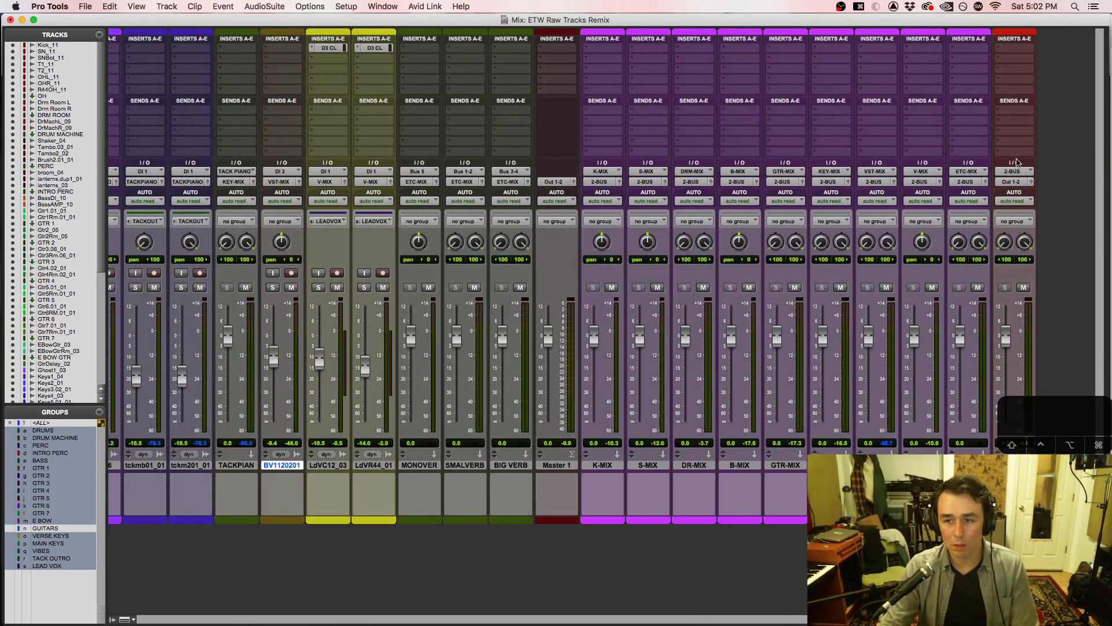
left_click_drag(890, 623, 840, 623)
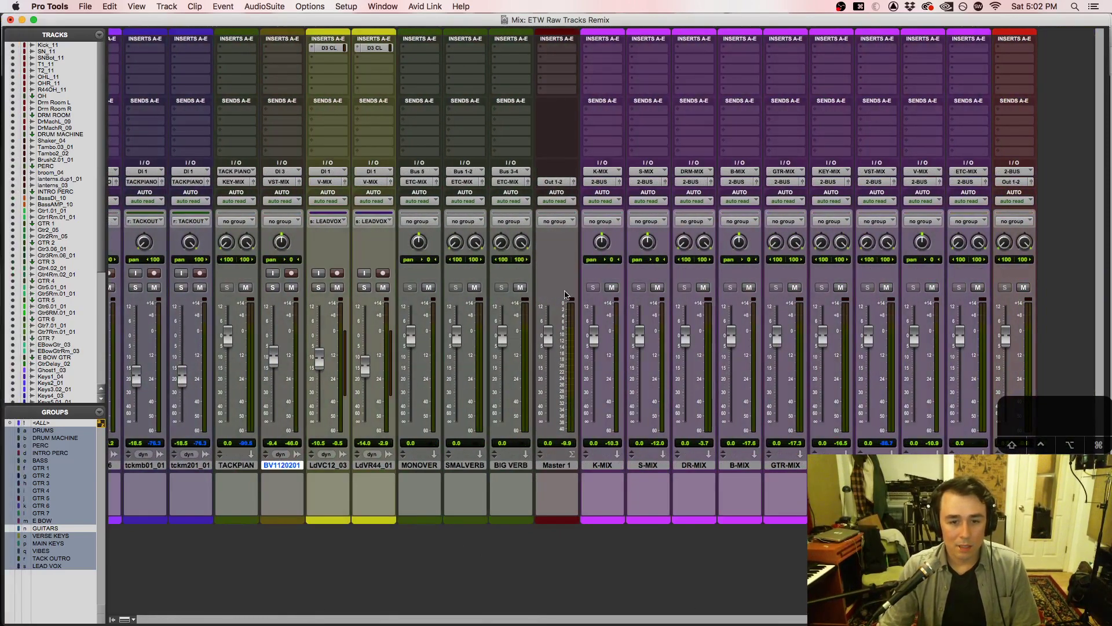
key("space")
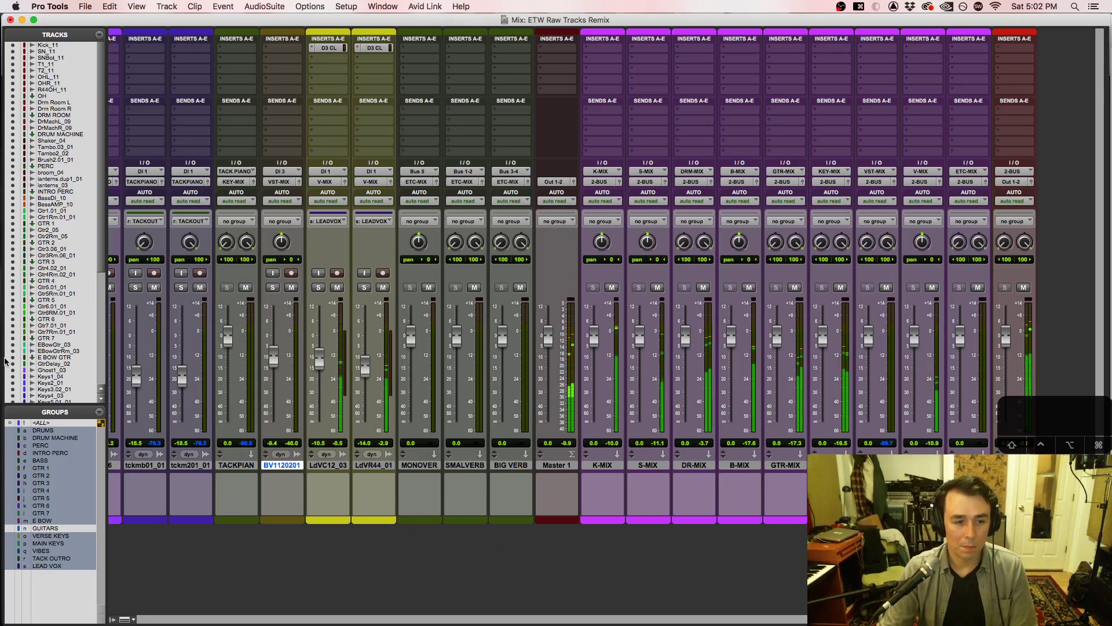
Step: Switch to Chrome and bring up the Raw tracks remix (rough draft) assignment page, putting away the keyboard shortcuts window
mouse_move(2, 342)
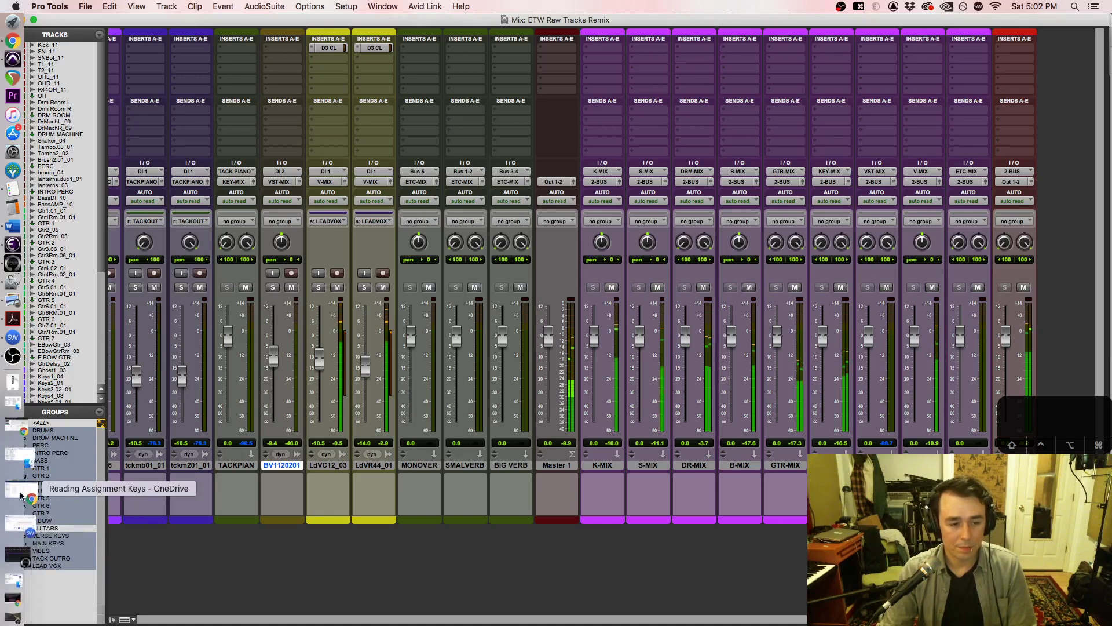
left_click(20, 495)
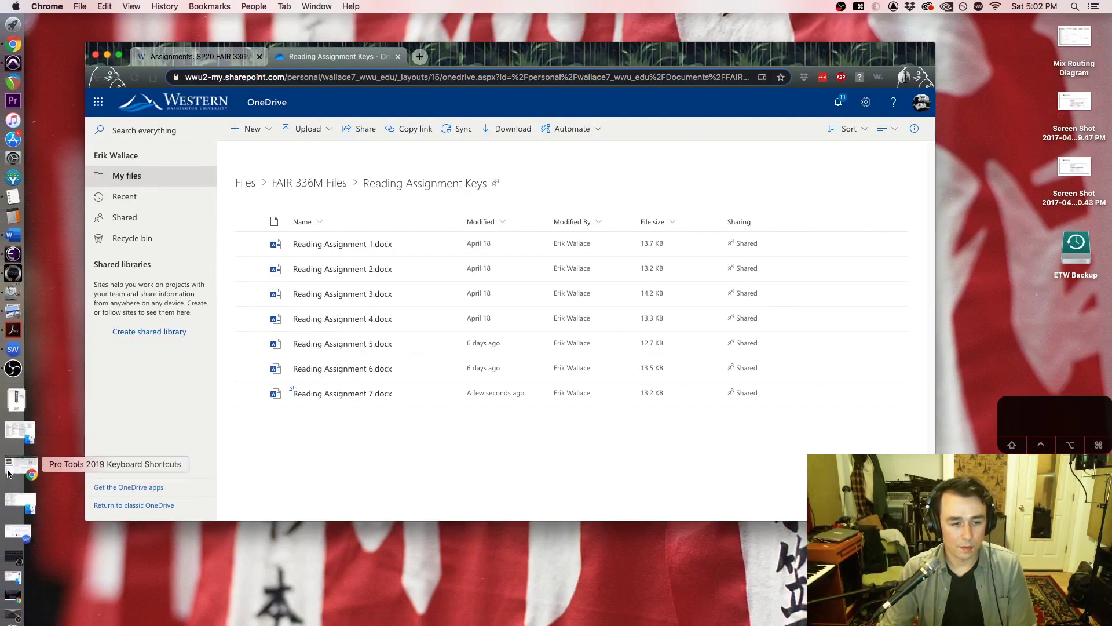
left_click(8, 471)
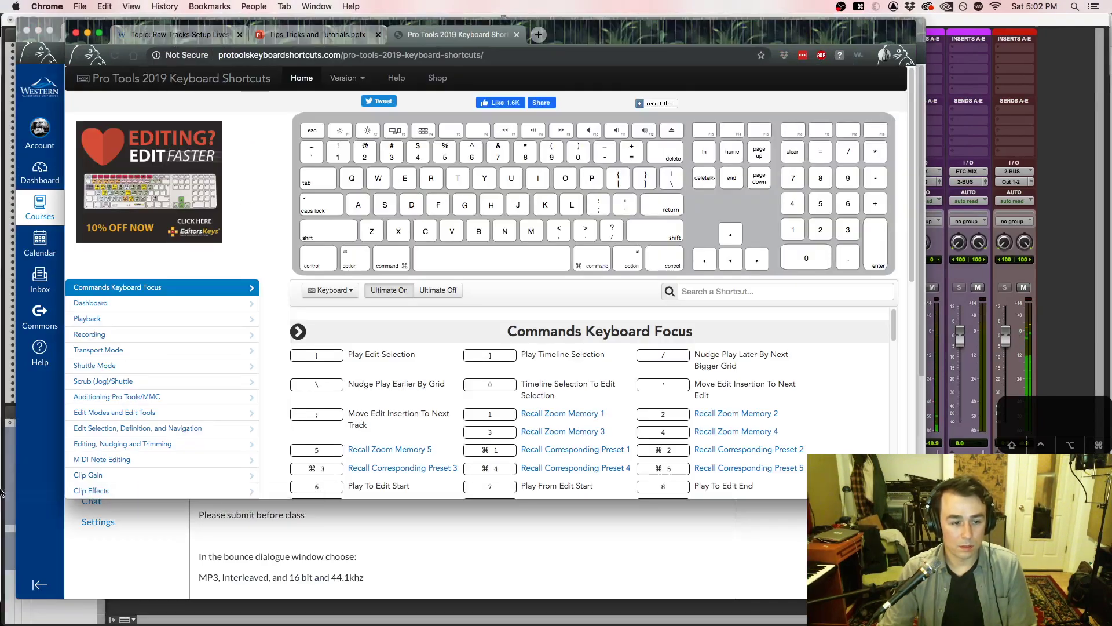
left_click(37, 30)
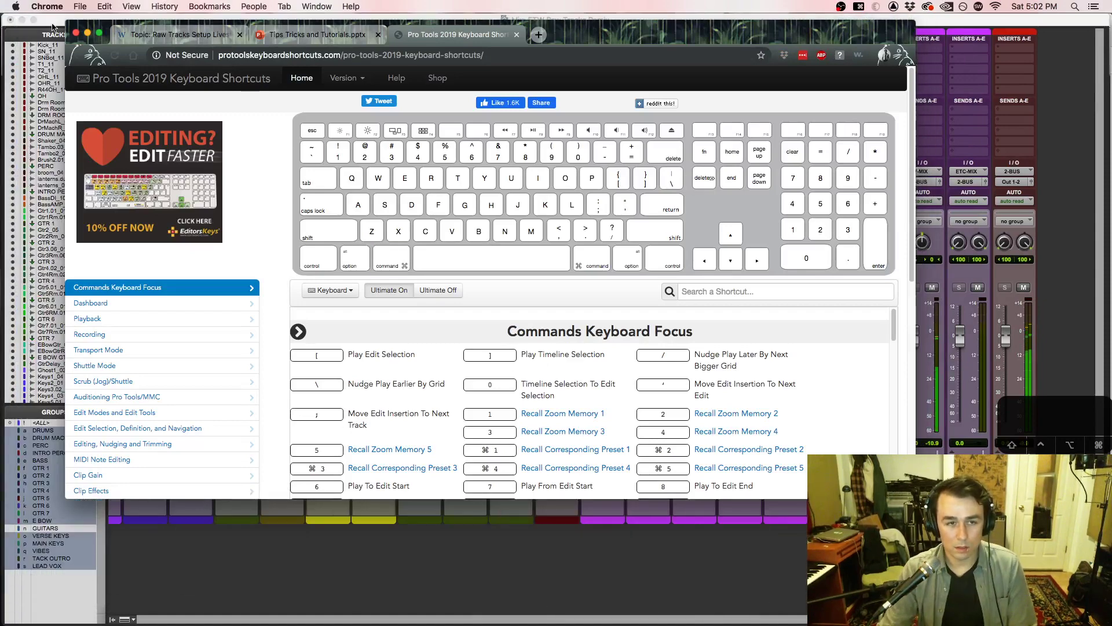
left_click(88, 33)
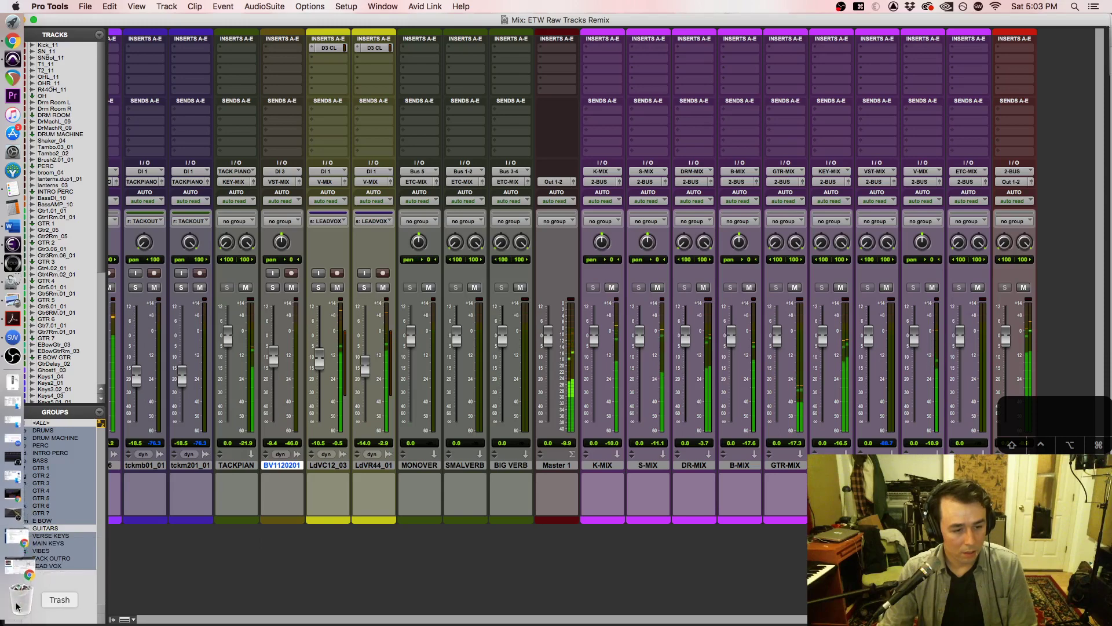
left_click(14, 566)
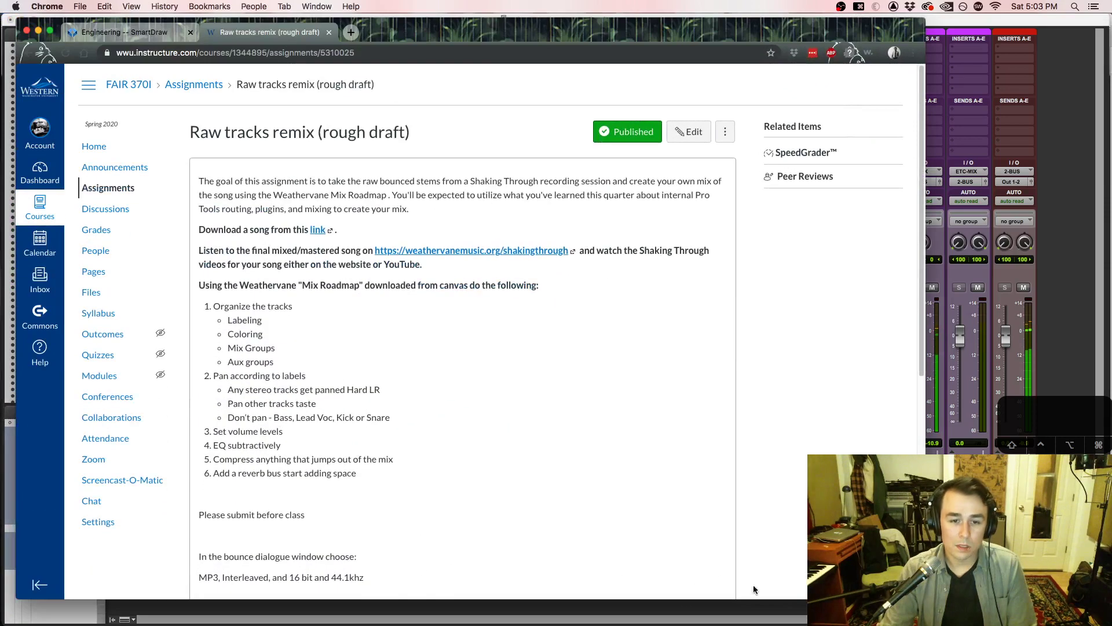
key("super+Tab")
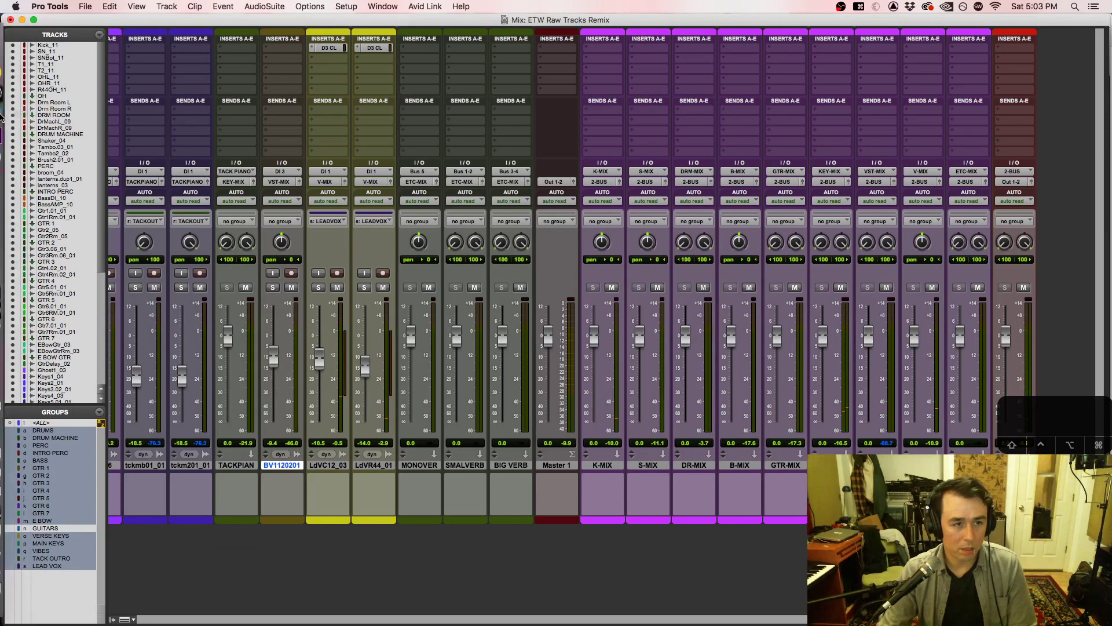
left_click(17, 67)
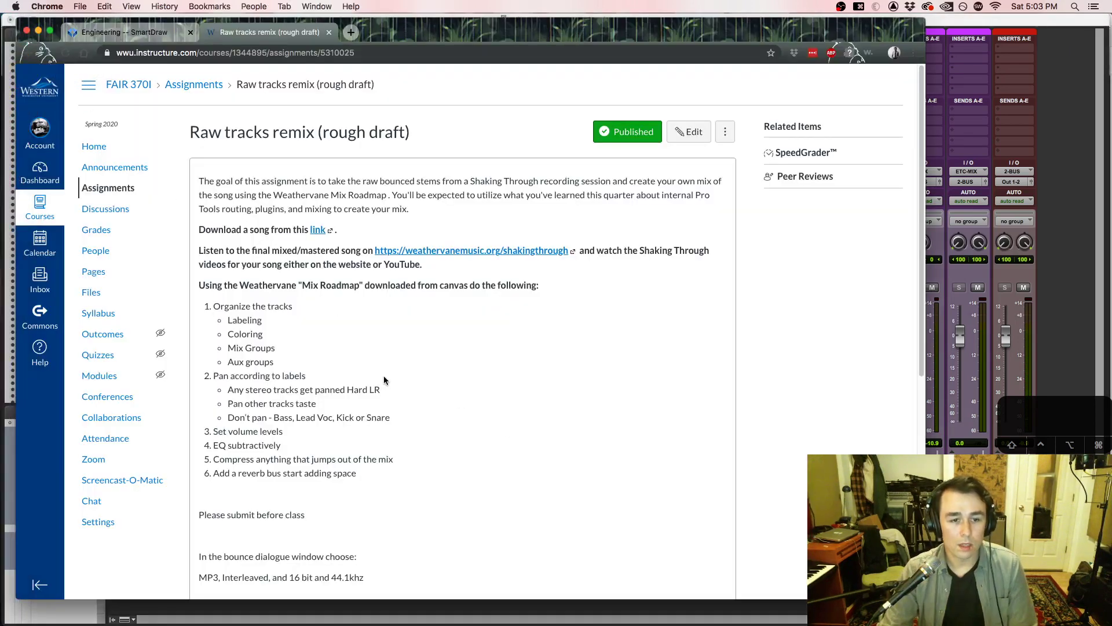
Step: Review the assignment's instructions on organizing the tracks, panning according to labels, and setting volume levels
left_click_drag(268, 321, 214, 306)
left_click(260, 335)
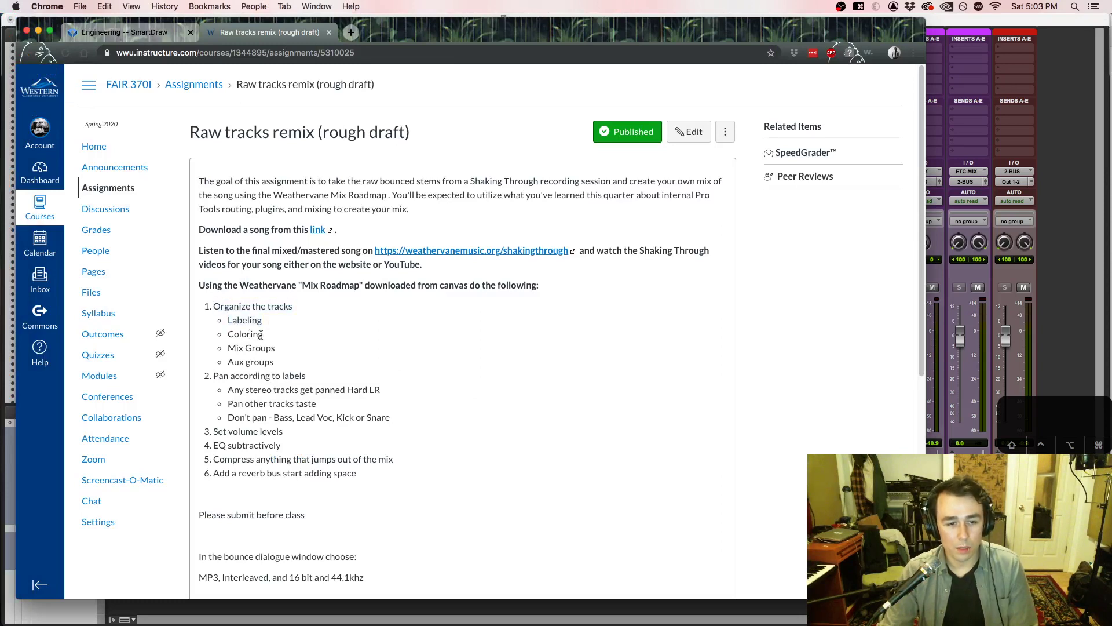
left_click_drag(275, 348, 212, 368)
left_click(214, 372)
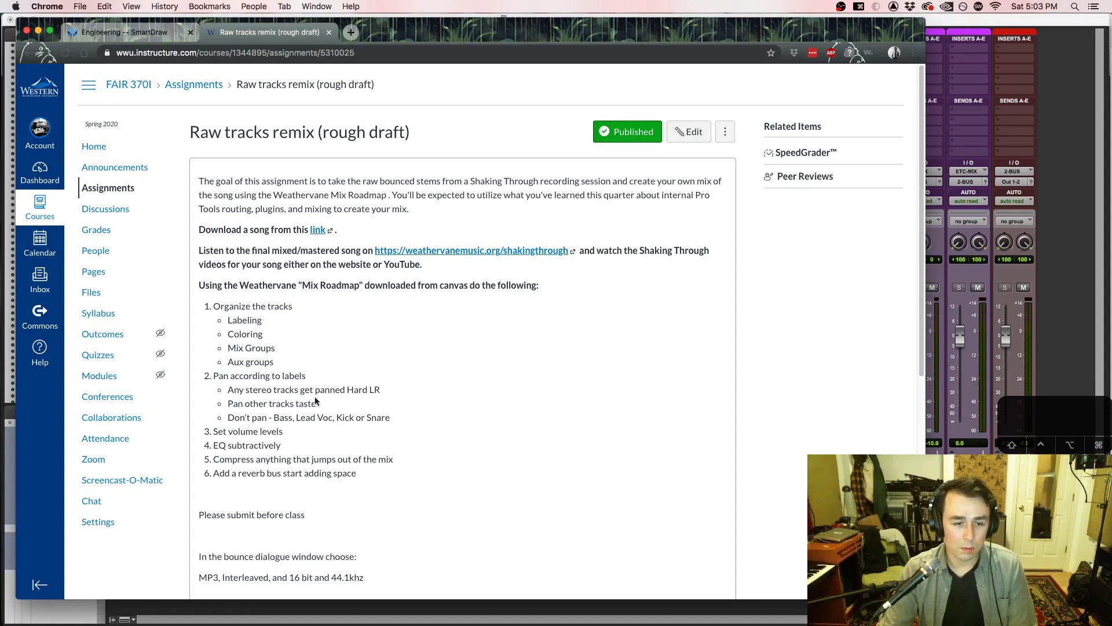
left_click_drag(229, 417, 472, 423)
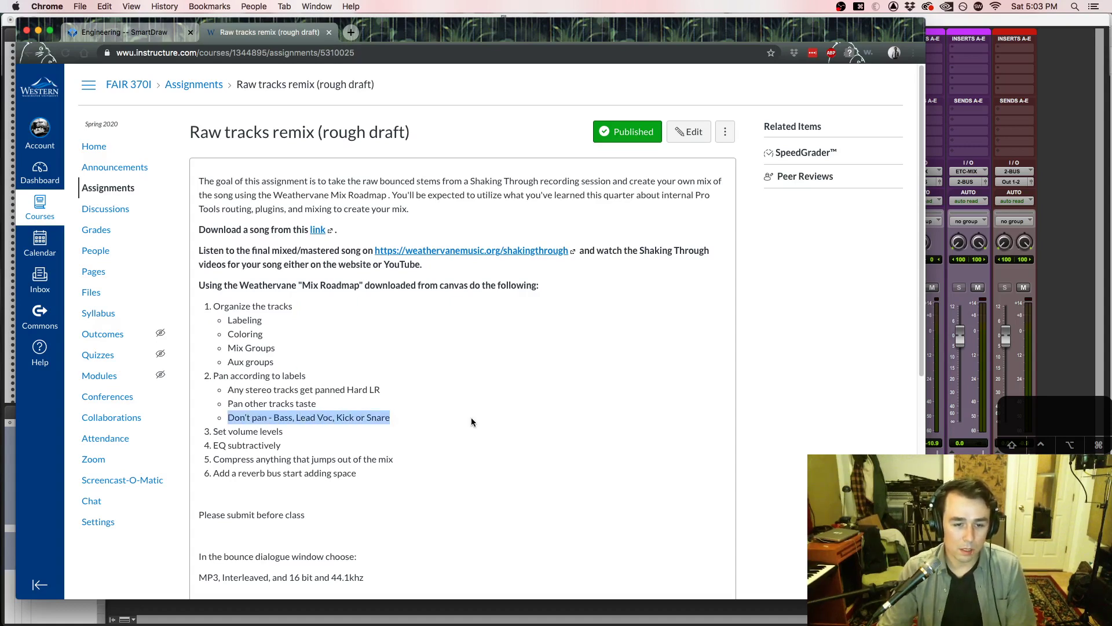
left_click(325, 439)
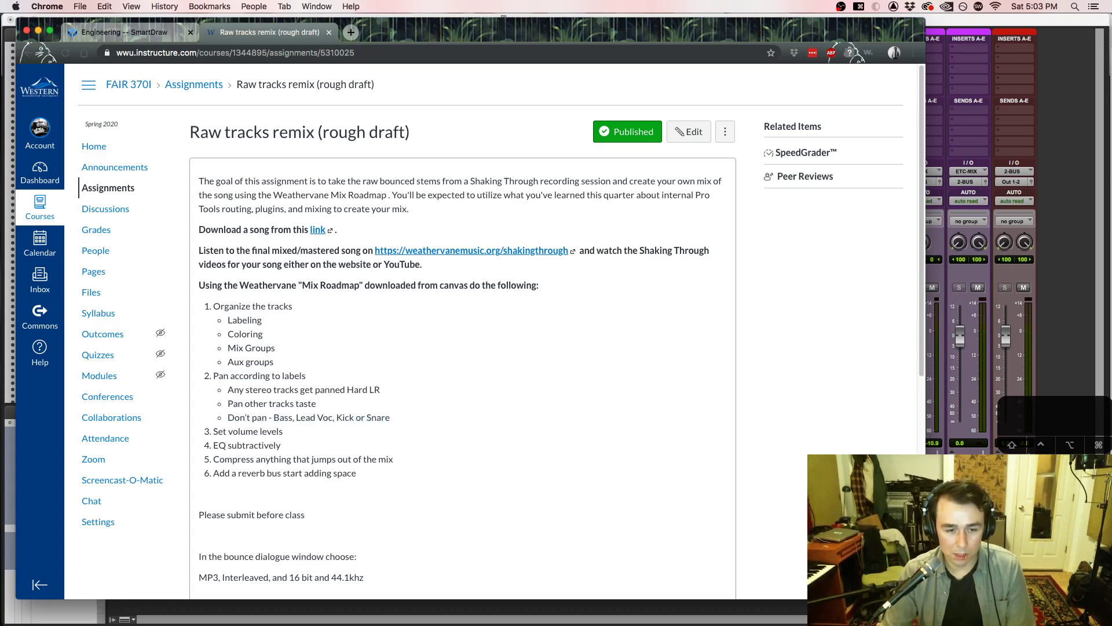
left_click_drag(296, 436, 218, 432)
left_click(647, 478)
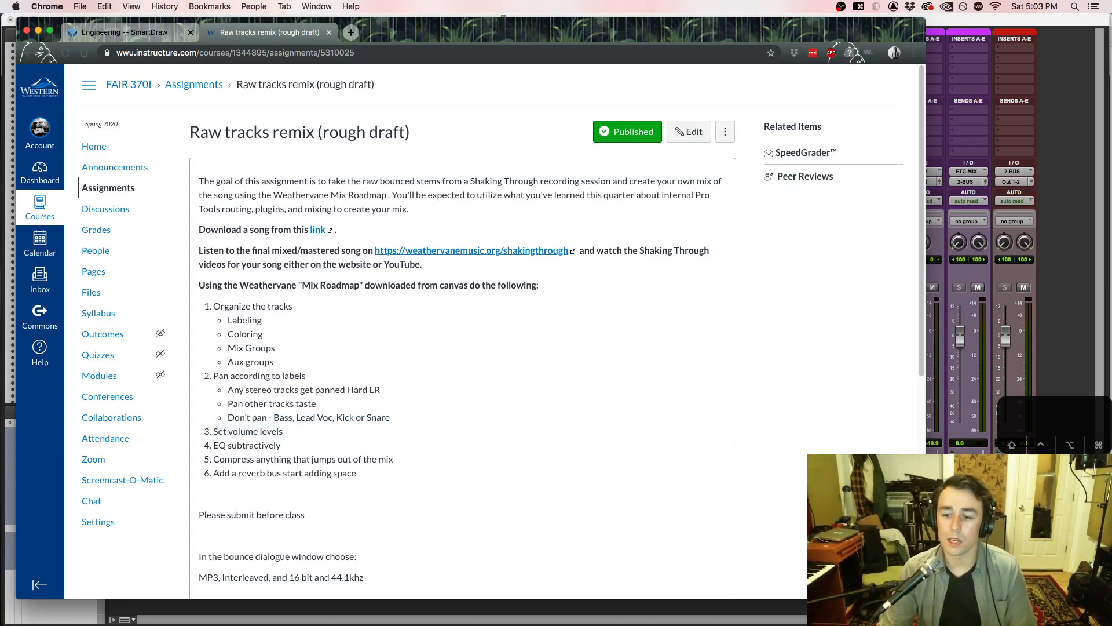
Step: Switch to the Mix Roadmap routing PDF in Acrobat and read from Routing Inside the Box through Group Mix Bus Filters
key("super+Tab")
mouse_move(9, 486)
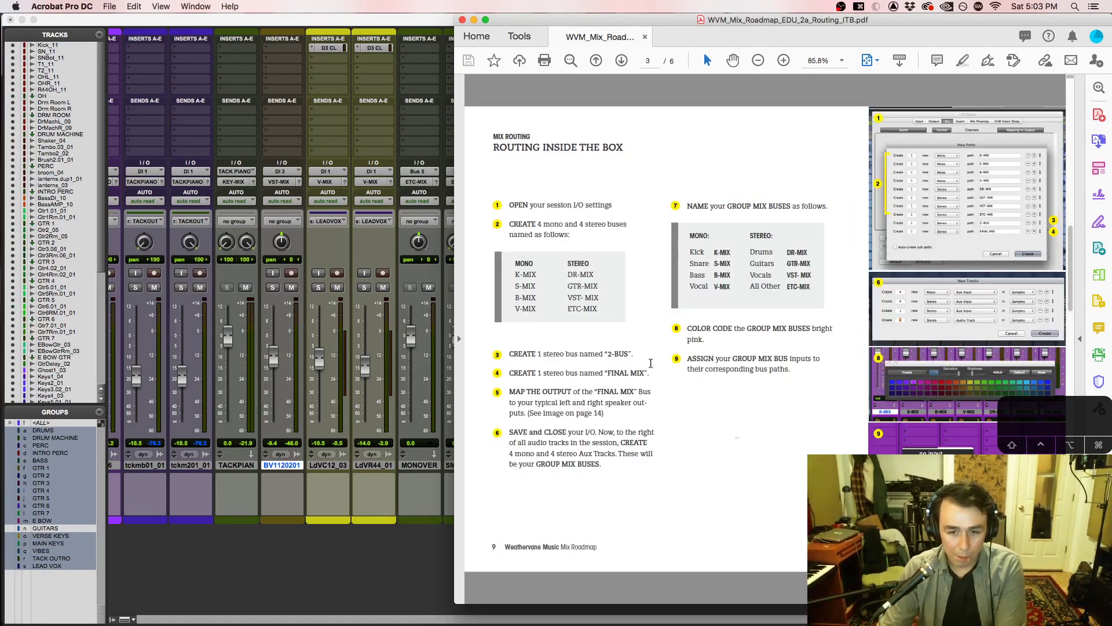
left_click_drag(651, 369, 600, 392)
left_click(639, 389)
left_click(613, 387)
left_click(617, 434)
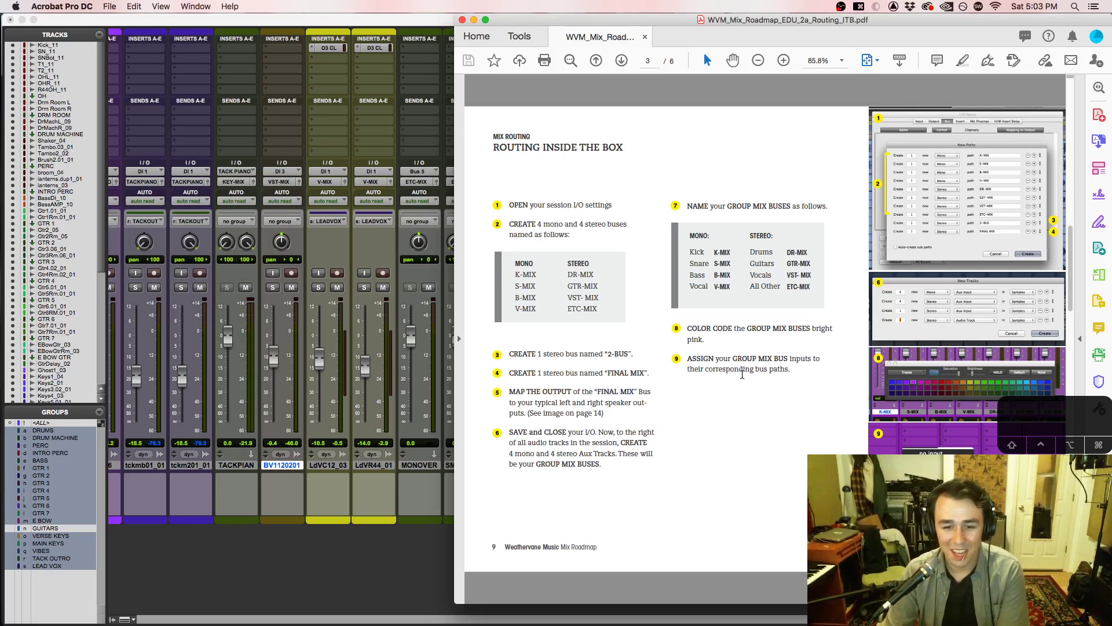
scroll(743, 374, "down", 3)
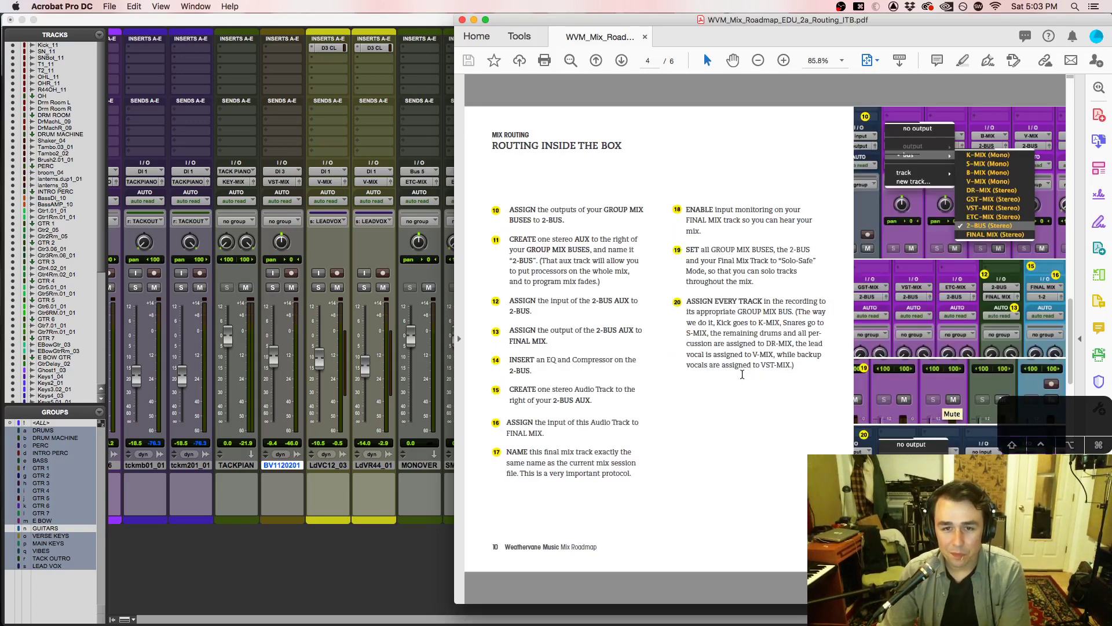
scroll(643, 355, "down", 3)
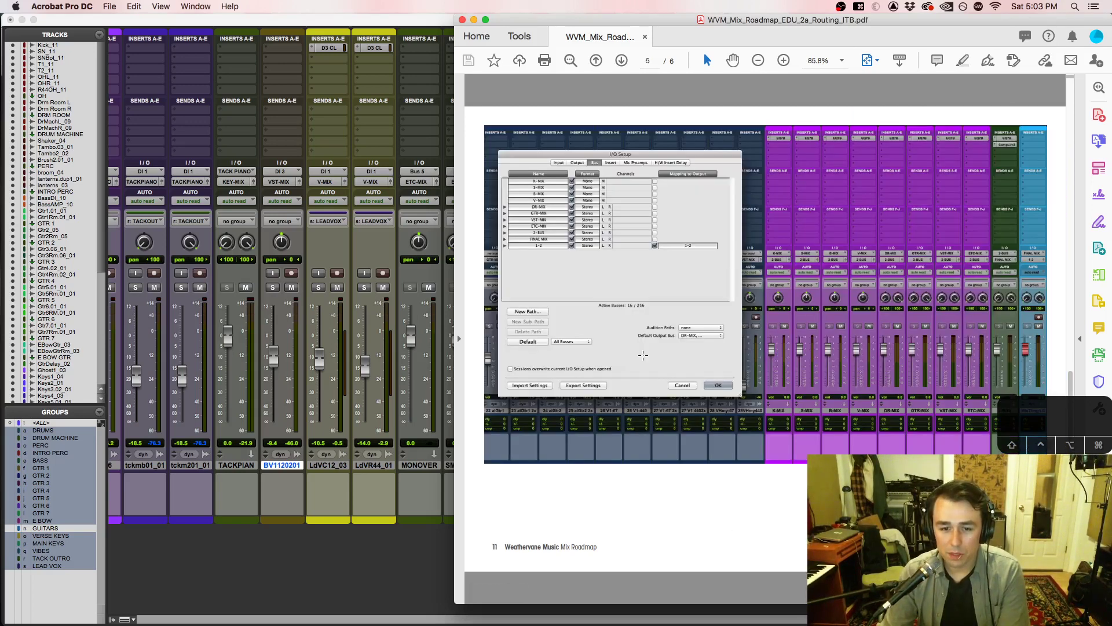
scroll(671, 400, "down", 3)
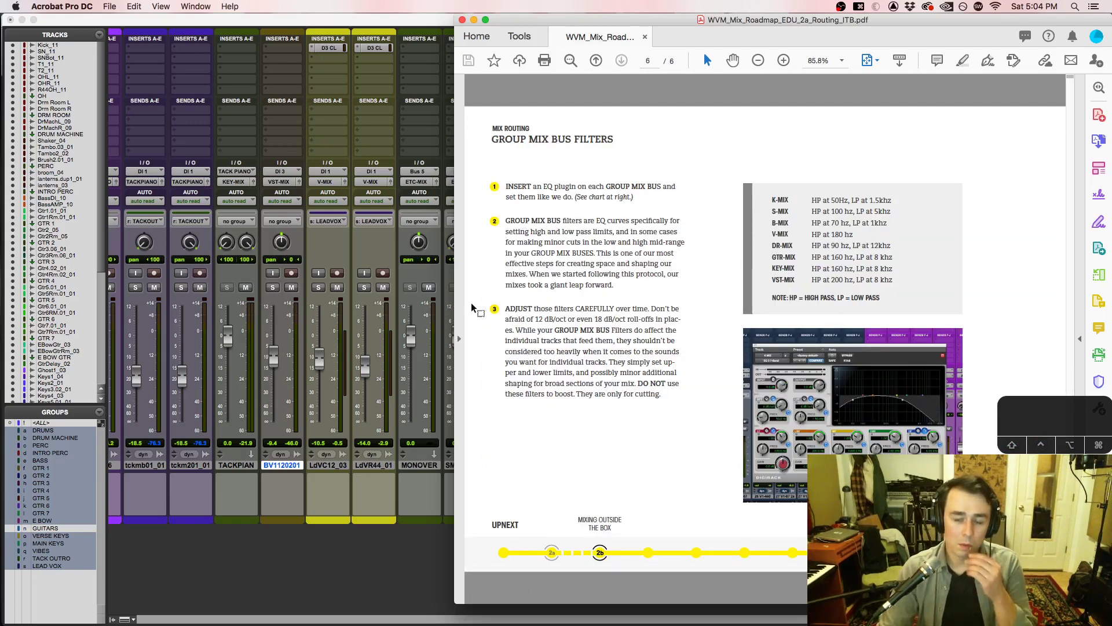
Step: Back in Pro Tools, insert the EQ3 7-Band on all group mix buses from K-MIX to ETC-MIX and move its window off them
left_click(342, 568)
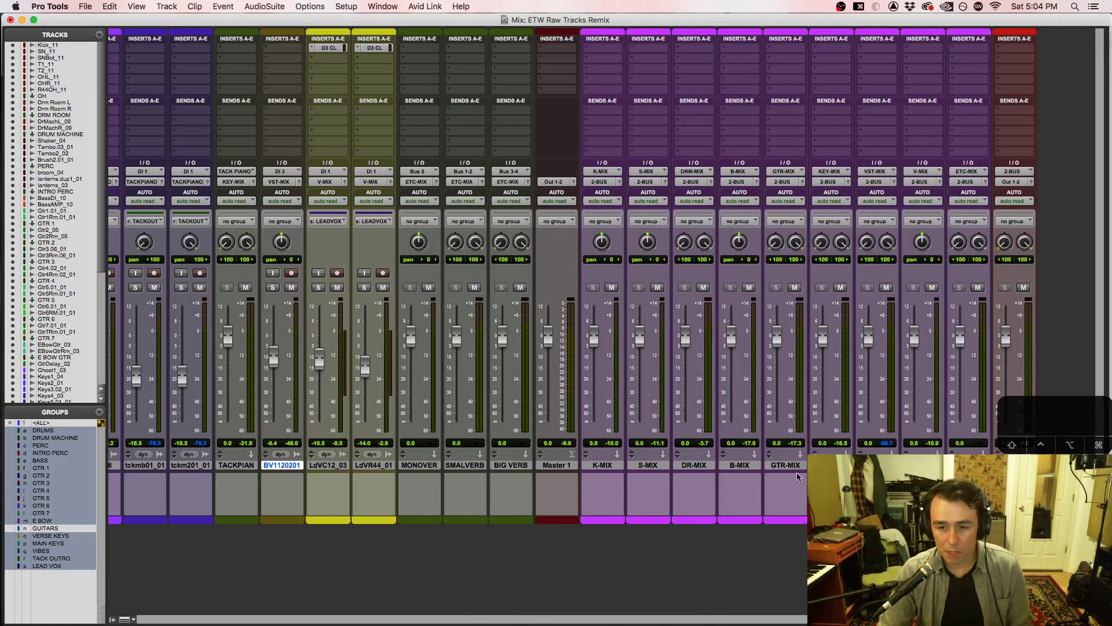
left_click_drag(609, 468, 786, 465)
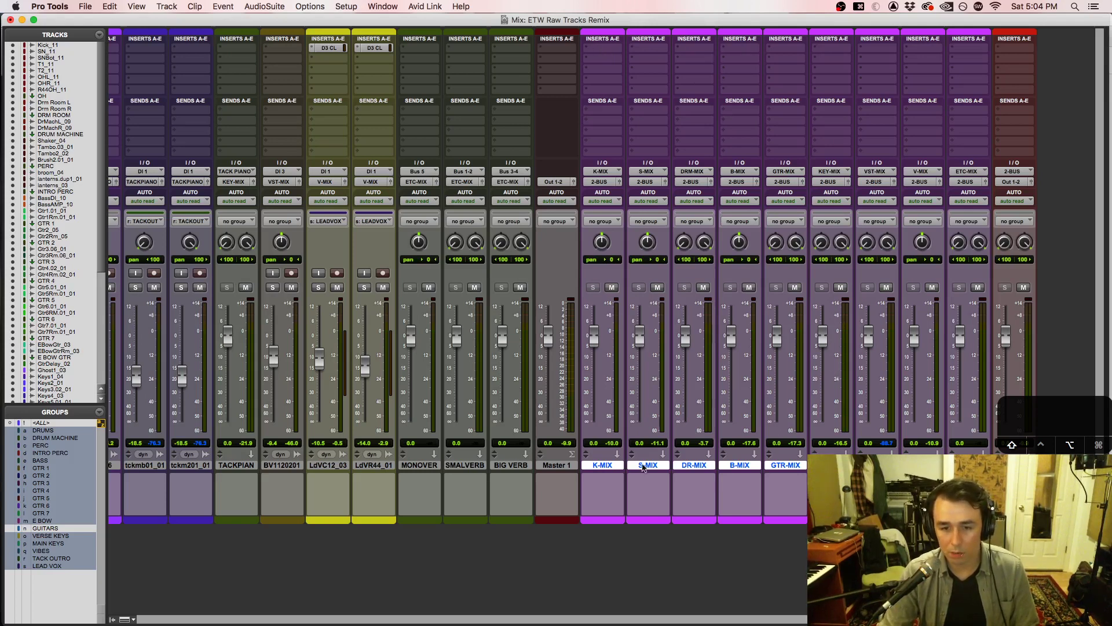
left_click(605, 52)
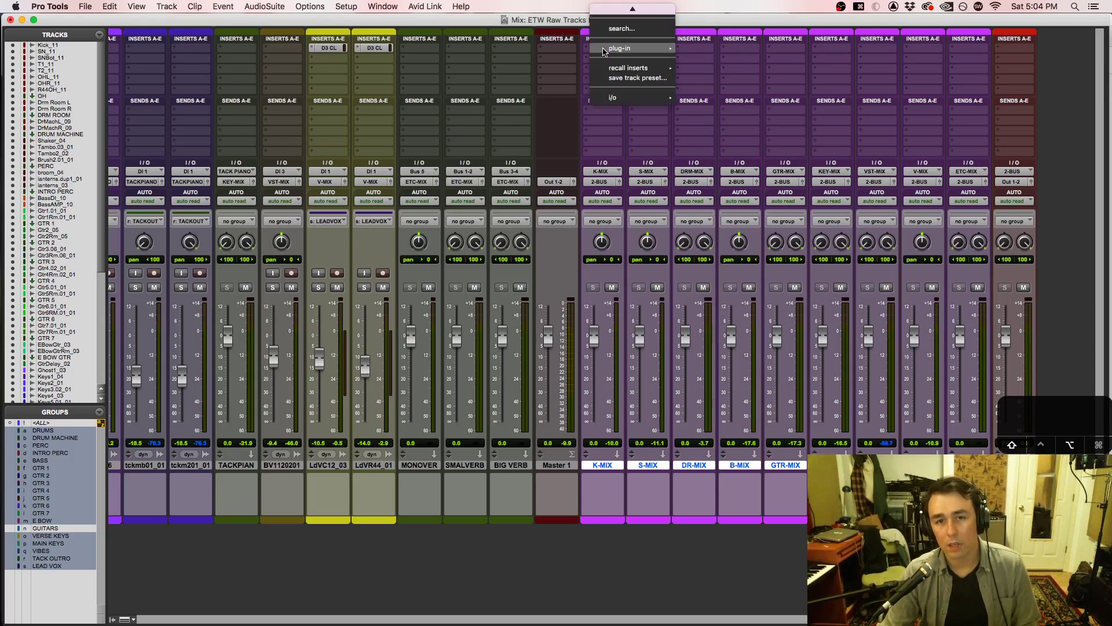
mouse_move(604, 53)
mouse_move(710, 52)
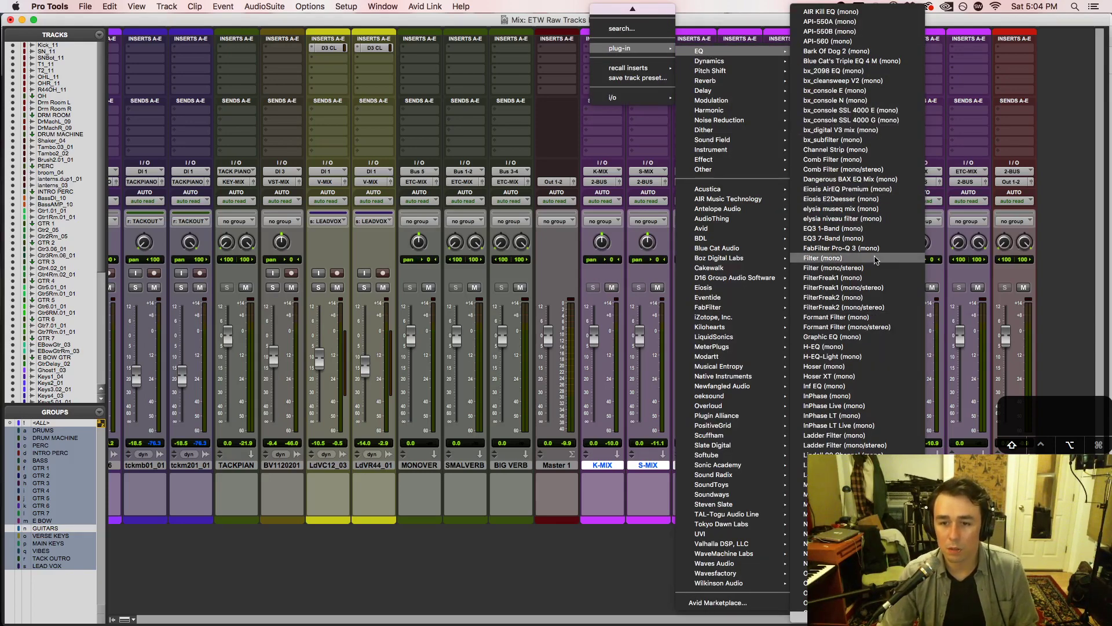
left_click(870, 239)
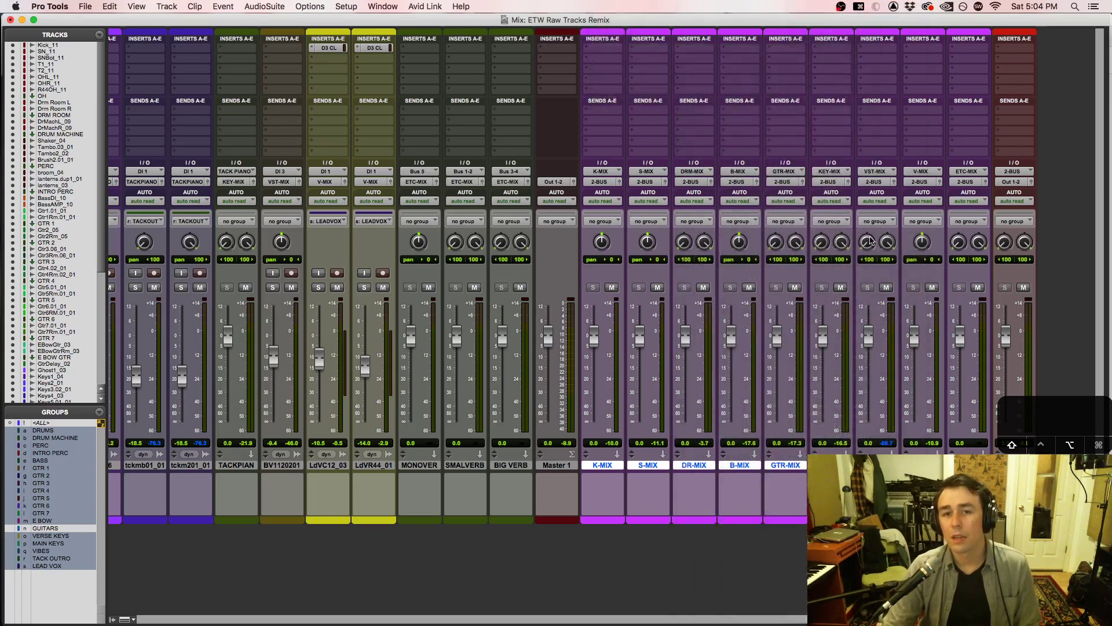
key("space")
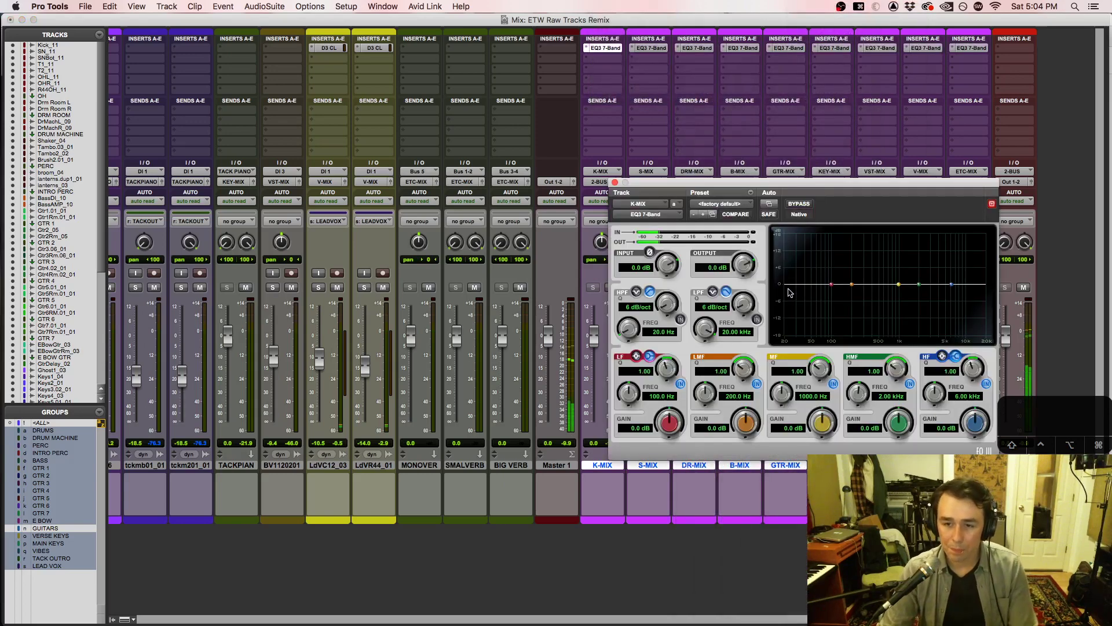
left_click_drag(764, 189, 285, 119)
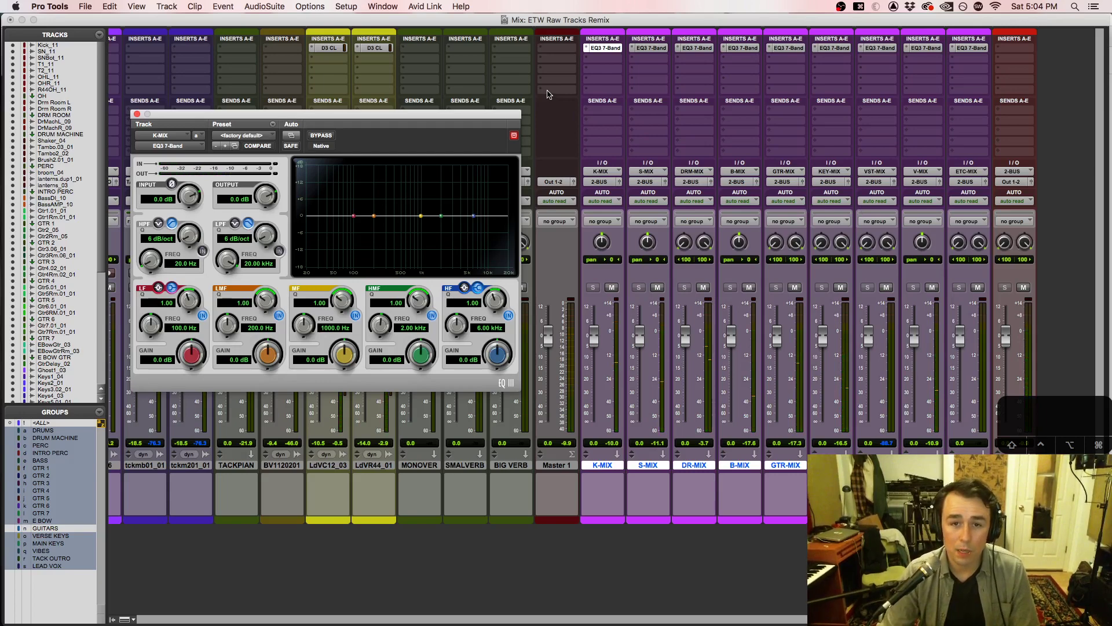
Step: Insert the stereo Sonarworks Reference 4 plug-in on the Master 1 track
left_click(555, 49)
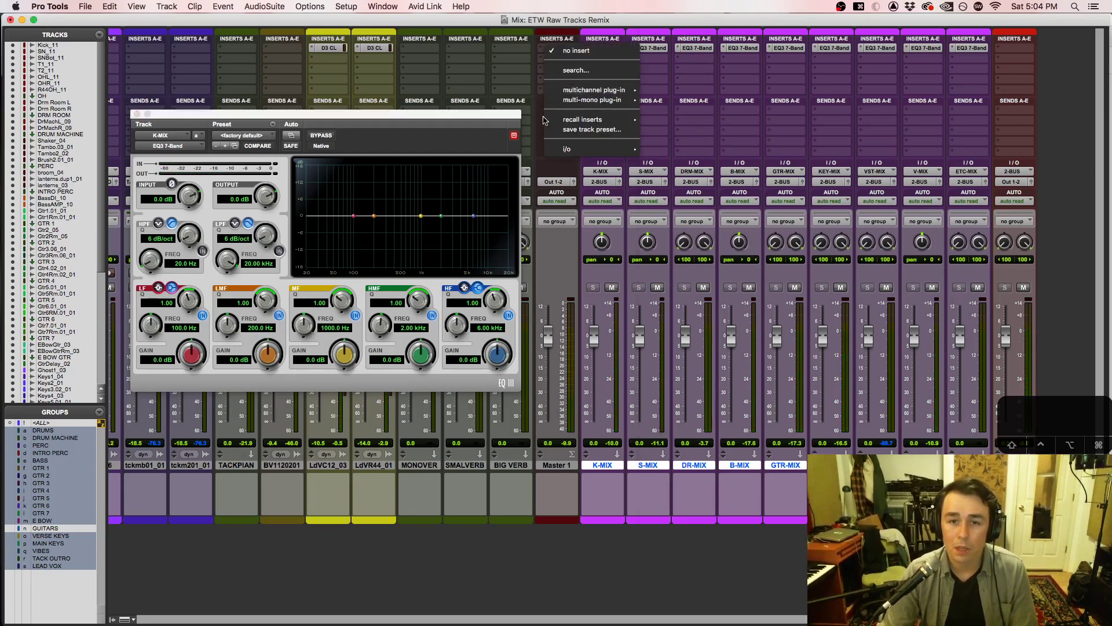
mouse_move(615, 90)
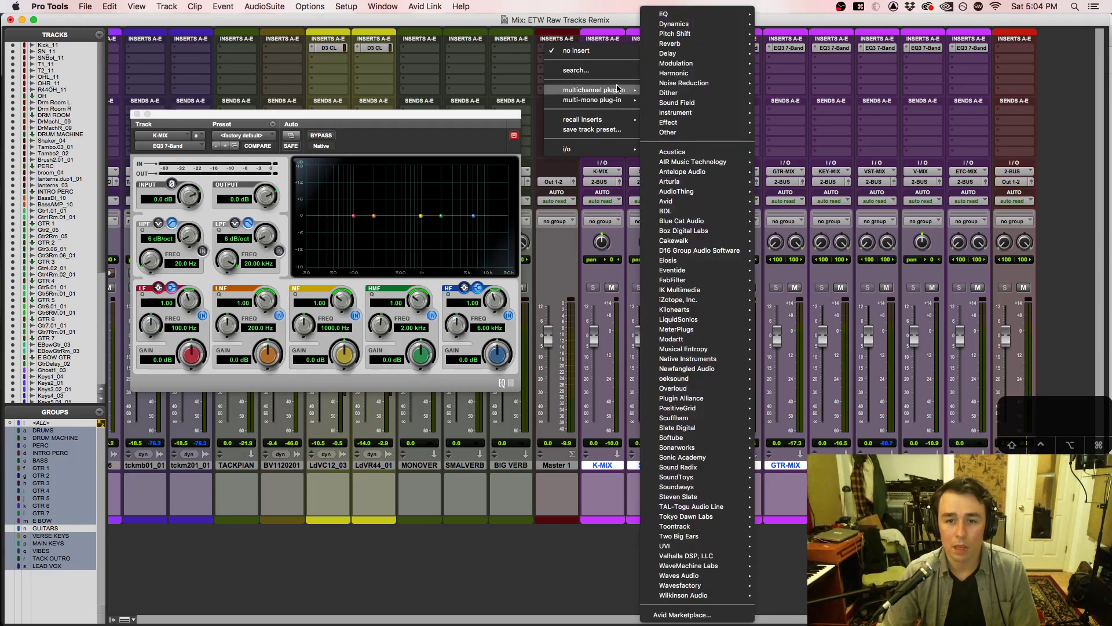
mouse_move(690, 95)
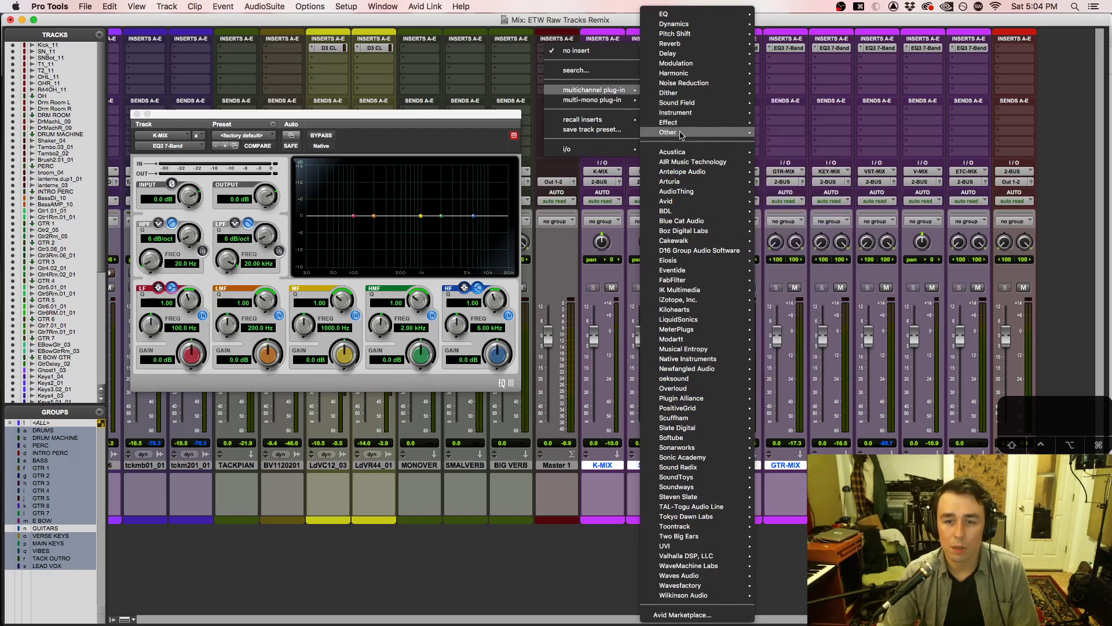
mouse_move(704, 449)
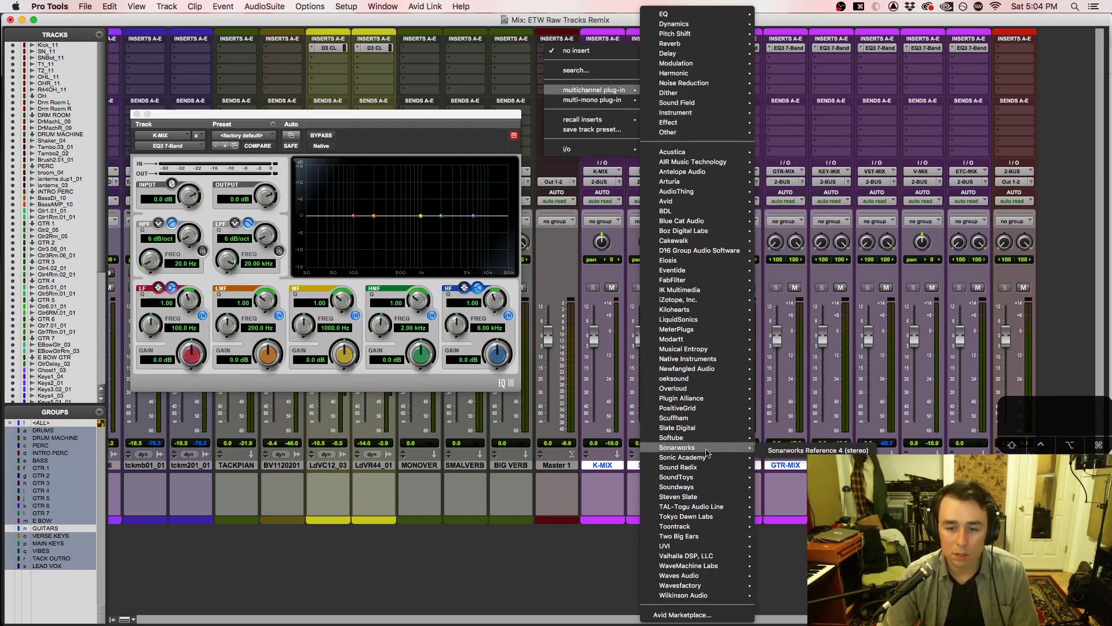
left_click(804, 450)
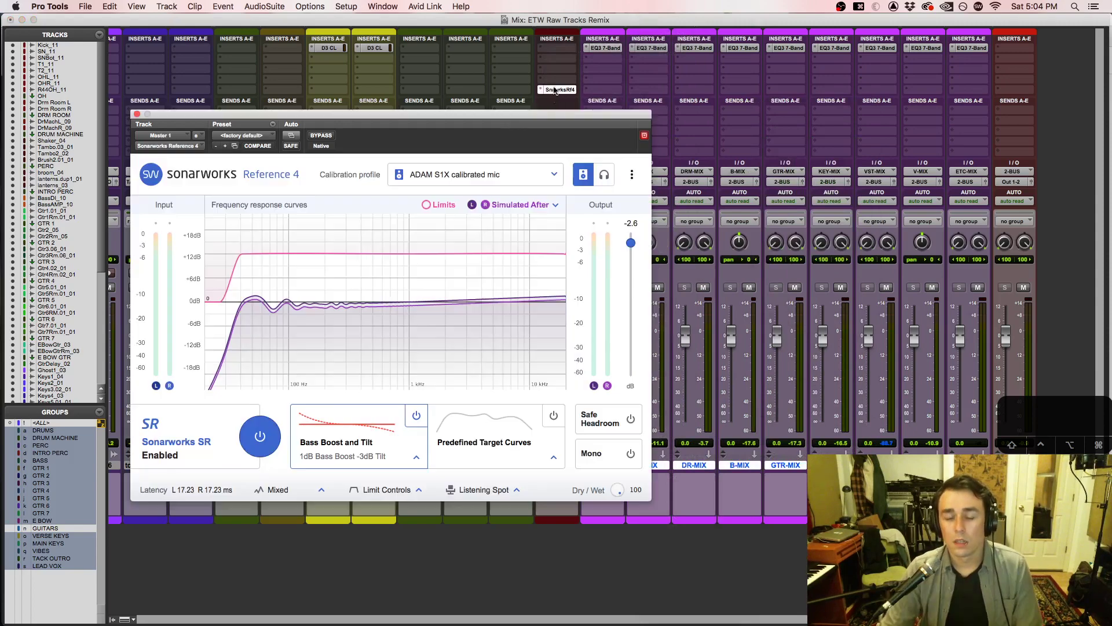
Step: Choose to add a headphone profile in the Sonarworks plug-in and open Reference 4 Systemwide for it
left_click(453, 174)
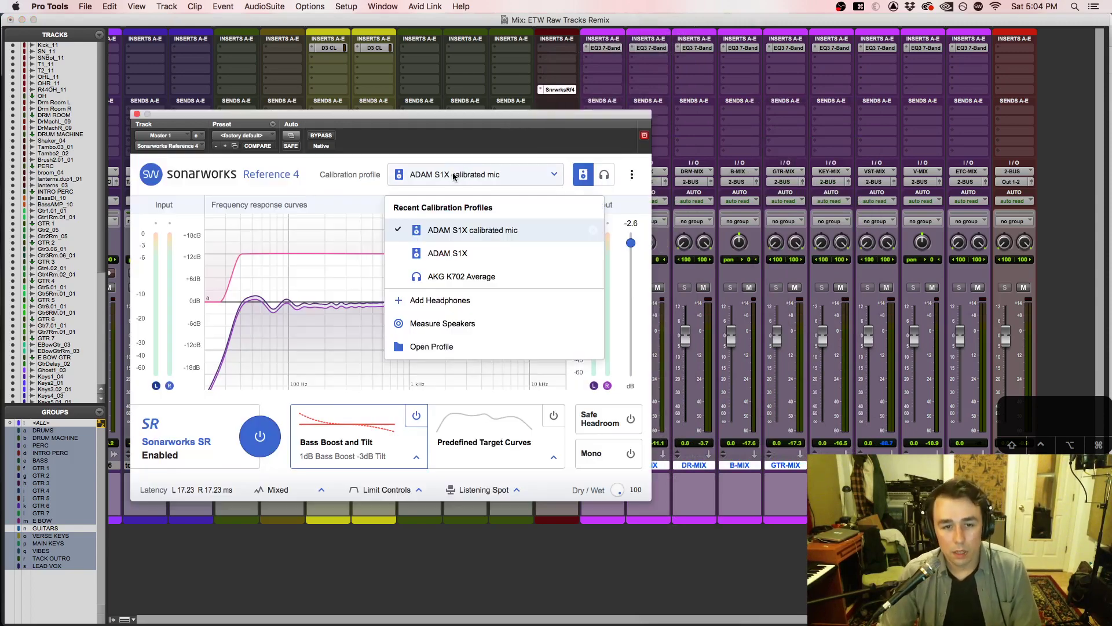
left_click(459, 301)
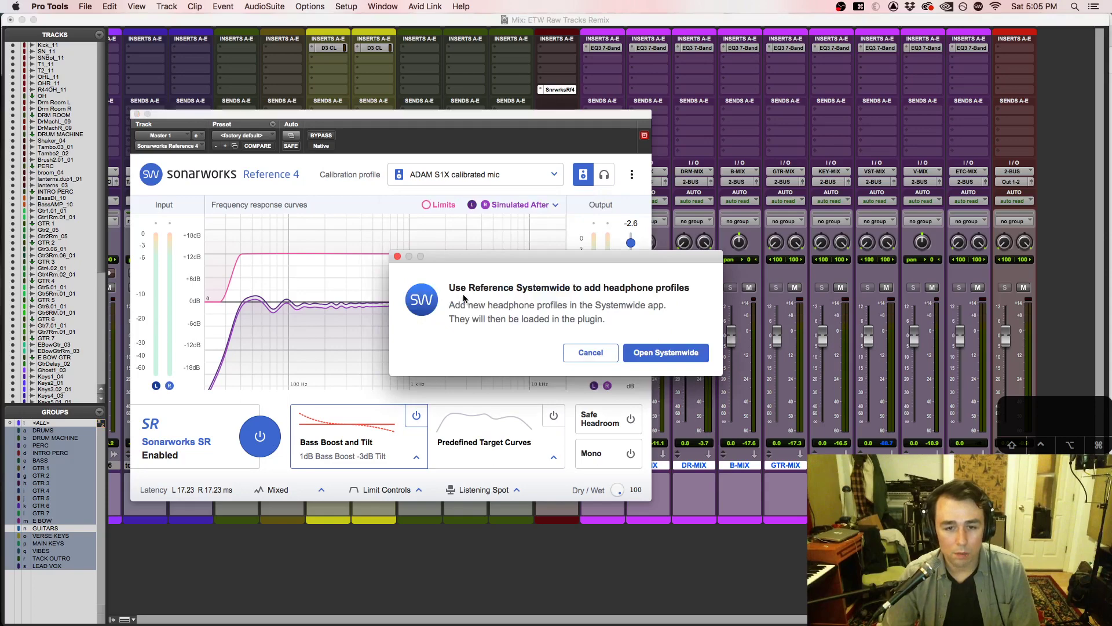
left_click(641, 355)
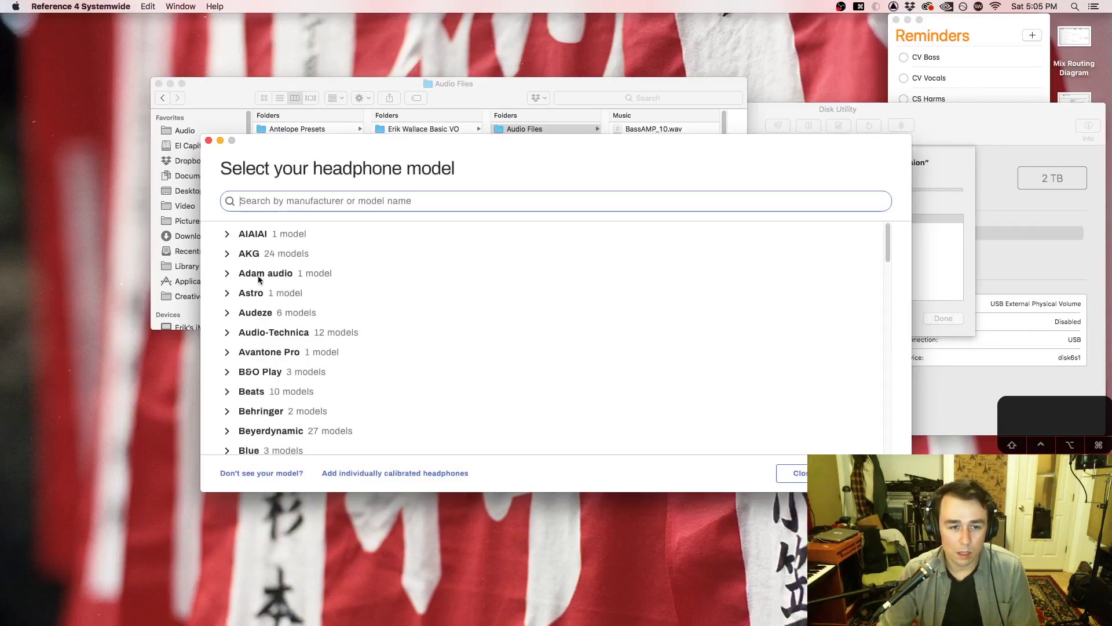
left_click(227, 332)
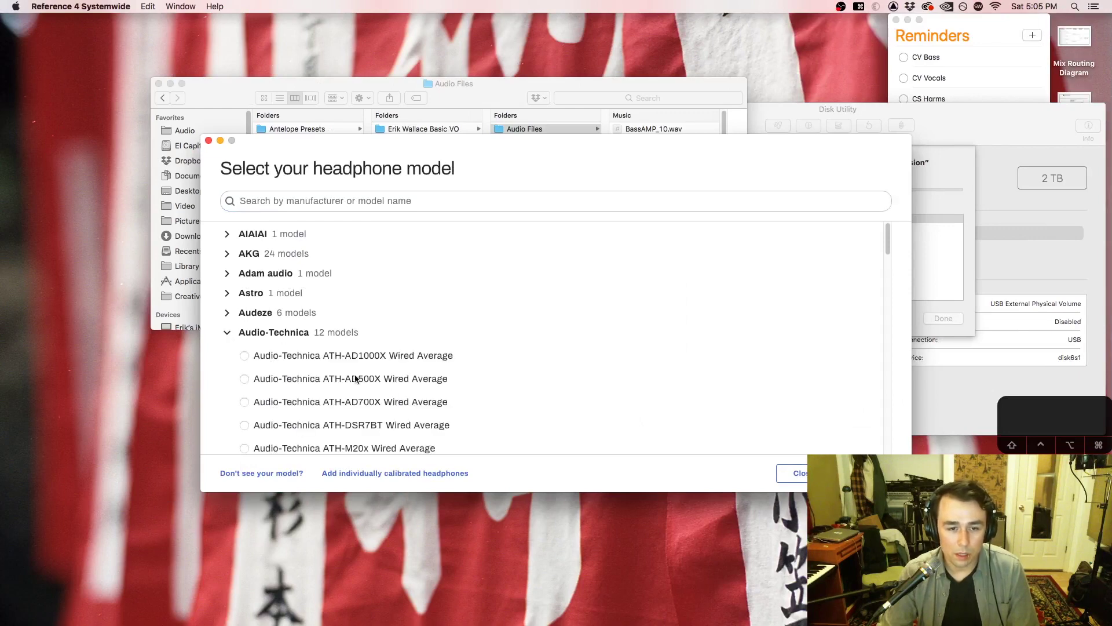
scroll(356, 378, "down", 8)
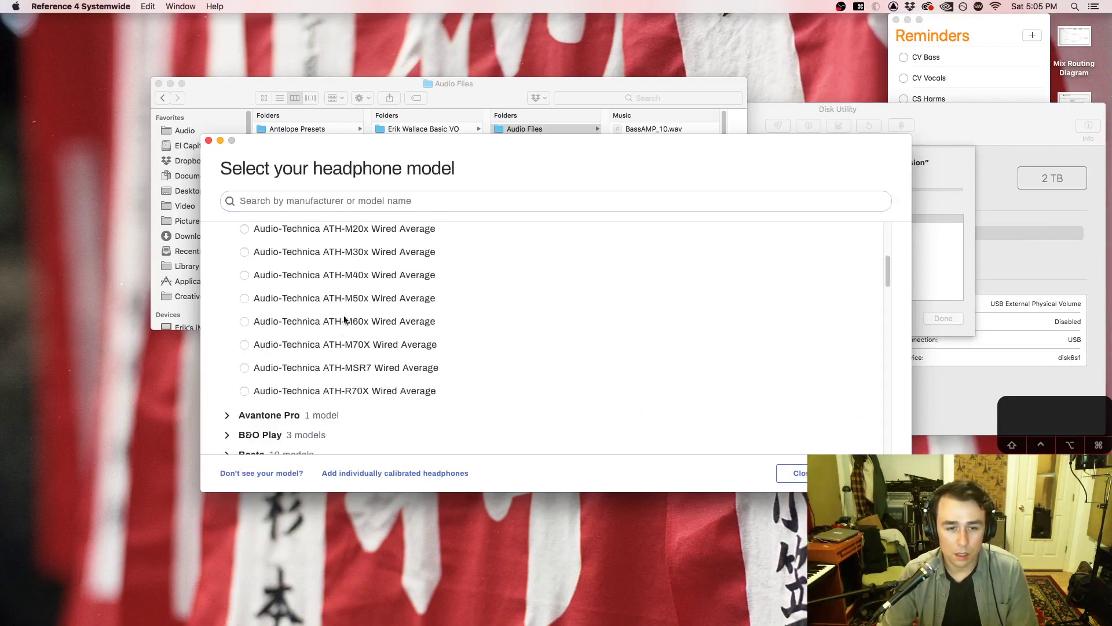
left_click(346, 299)
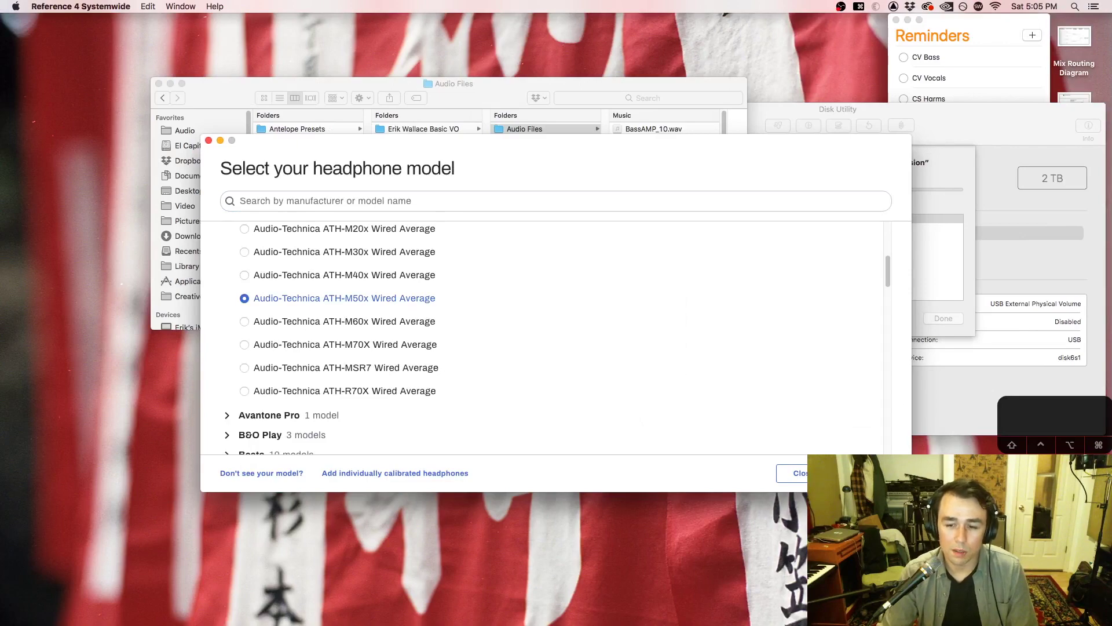
left_click(813, 474)
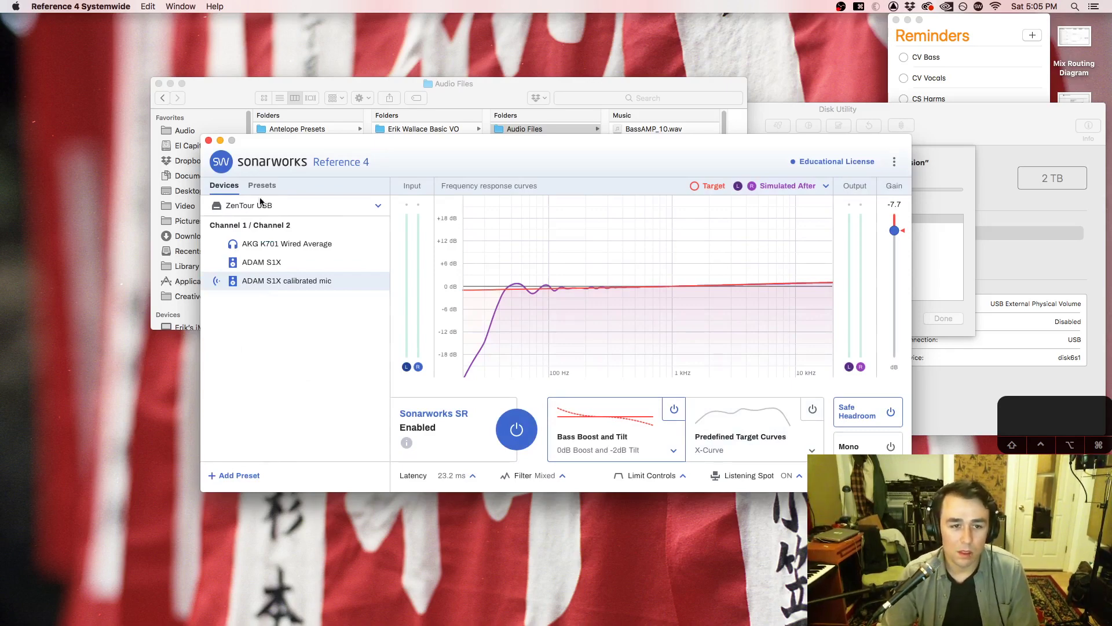
Step: Add a new Systemwide preset with the Audio-Technica ATH-M50x Wired Average headphone profile on ZenTour USB channels 1 and 2
left_click(224, 478)
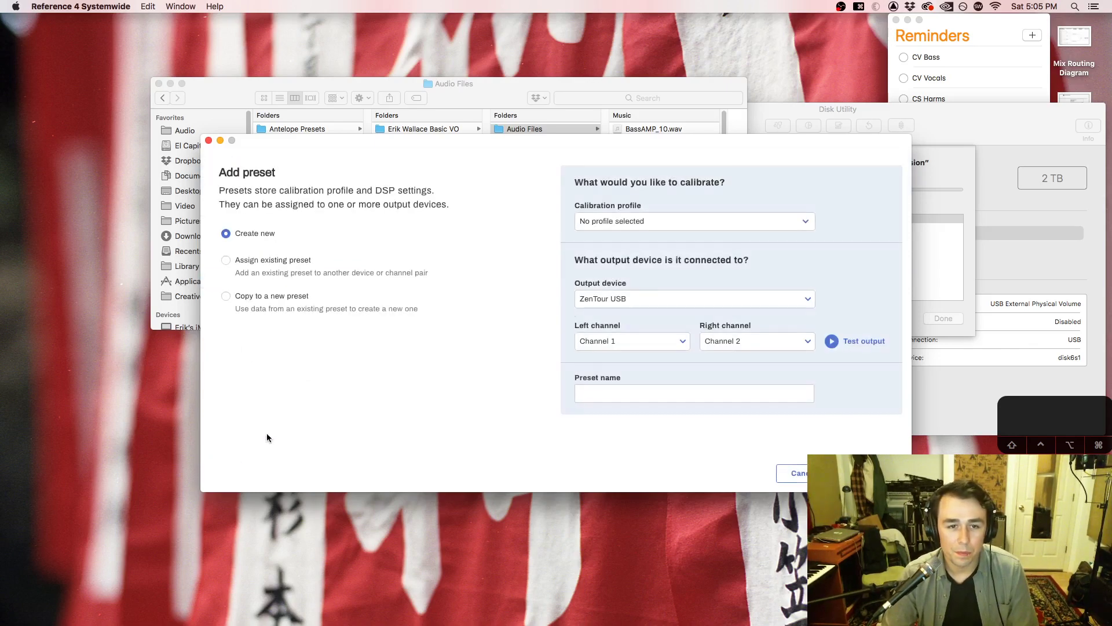
left_click(628, 219)
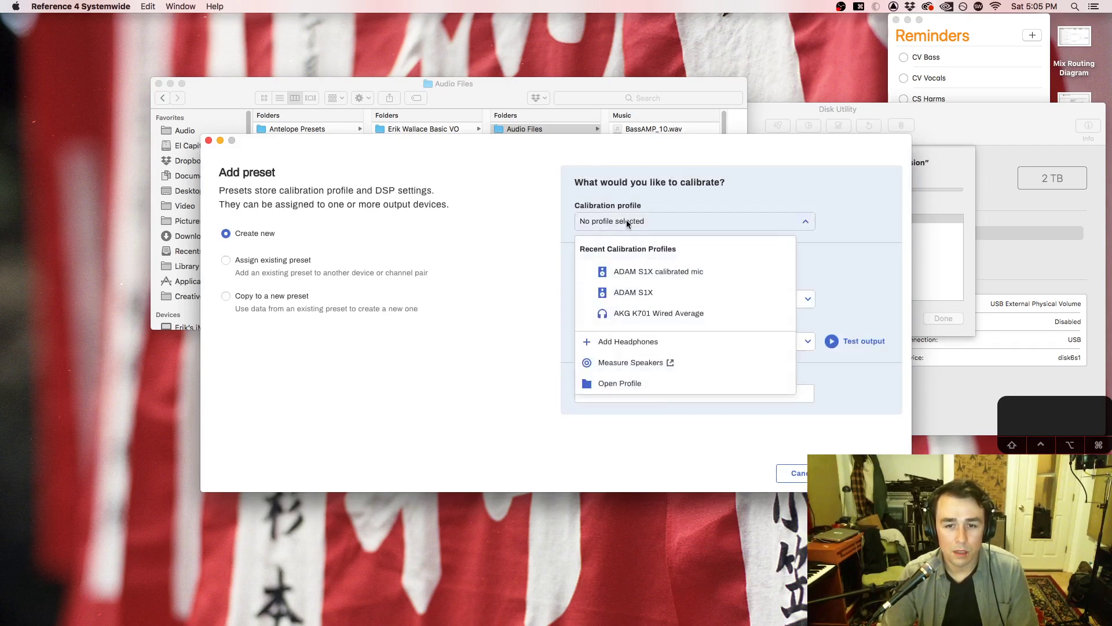
left_click(646, 340)
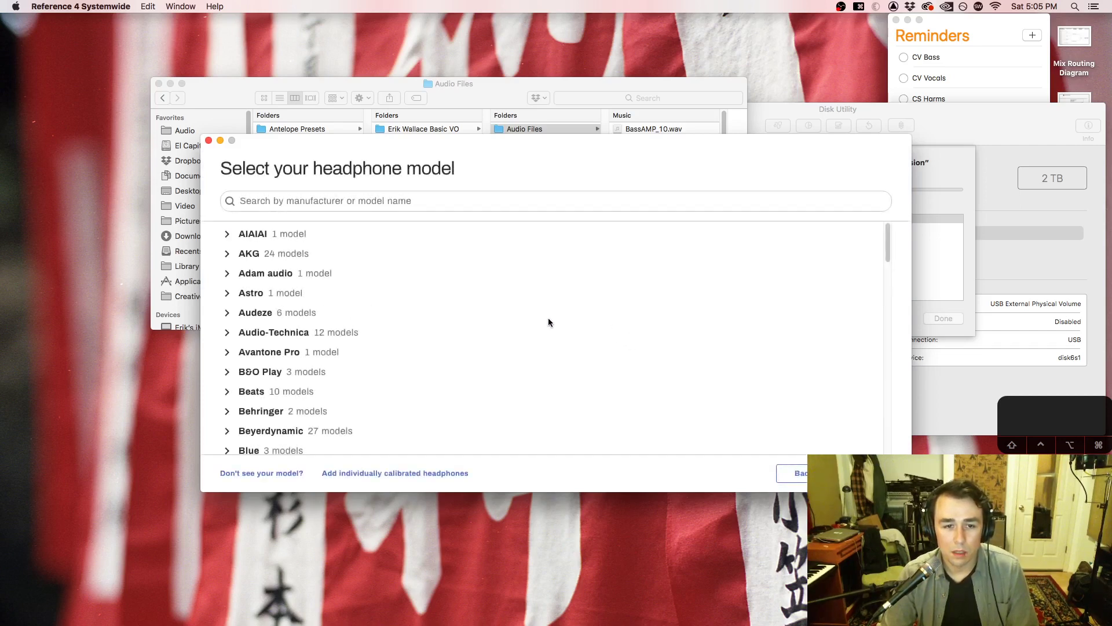
left_click(243, 335)
scroll(316, 377, "down", 8)
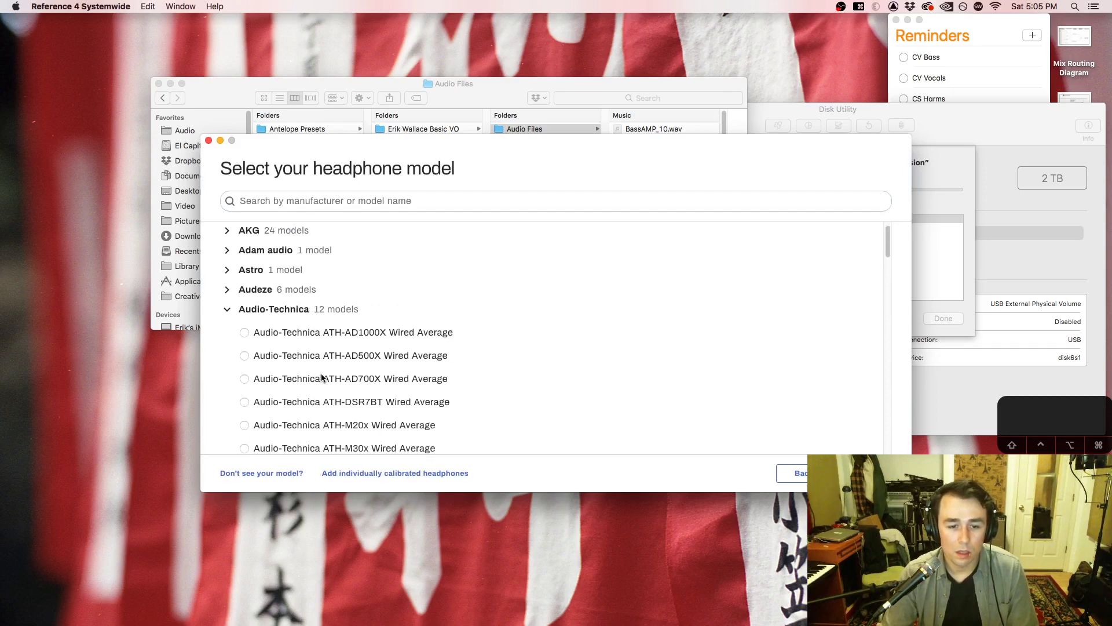
left_click(348, 277)
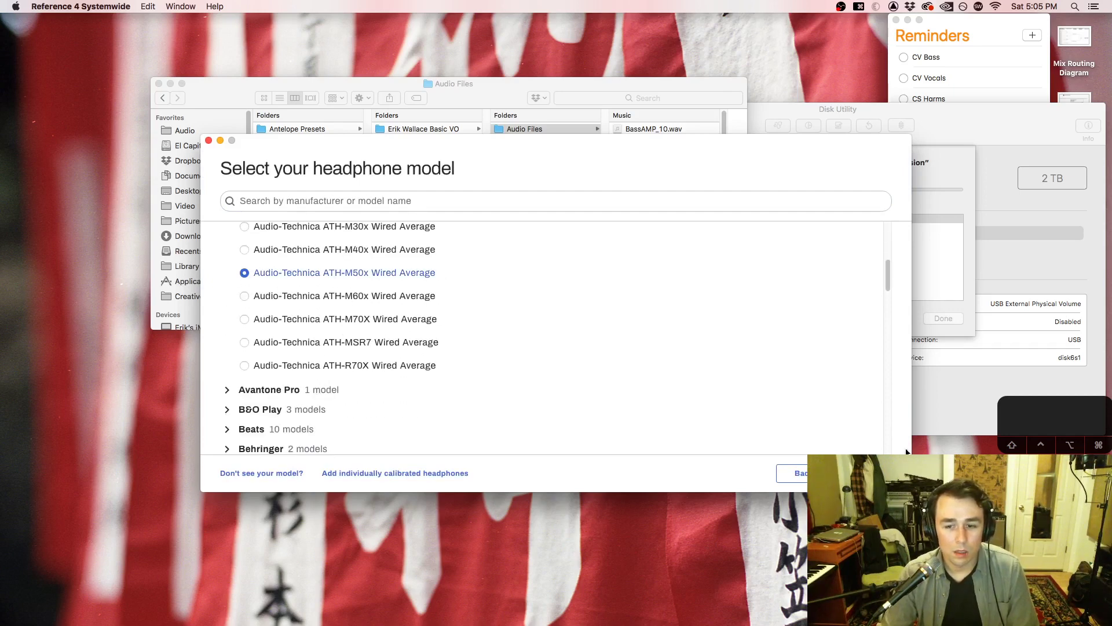
left_click(866, 473)
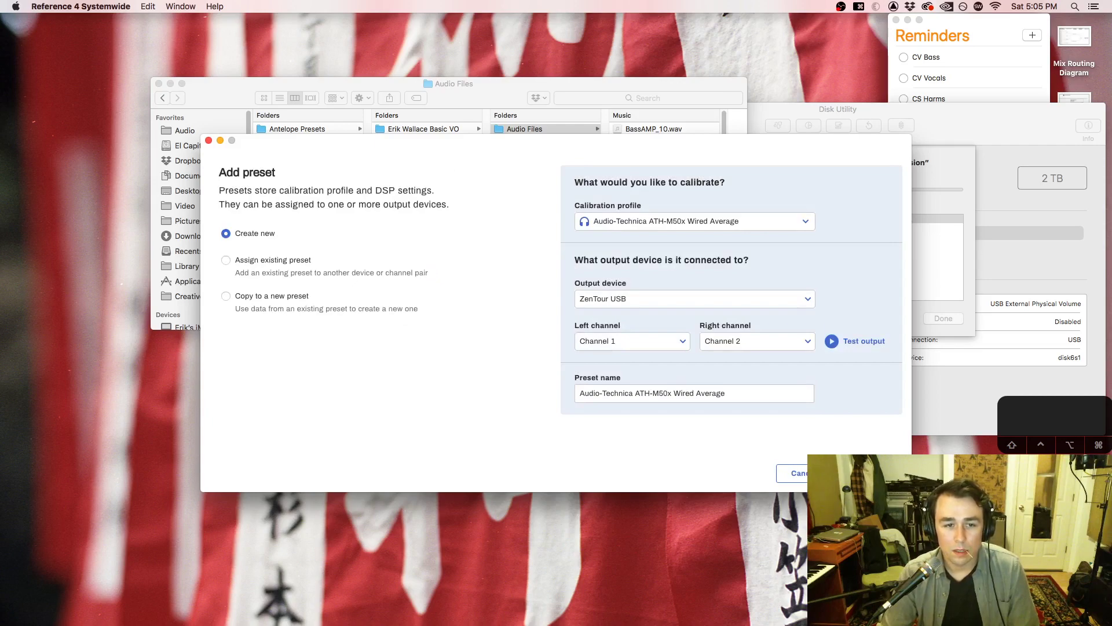
left_click(866, 473)
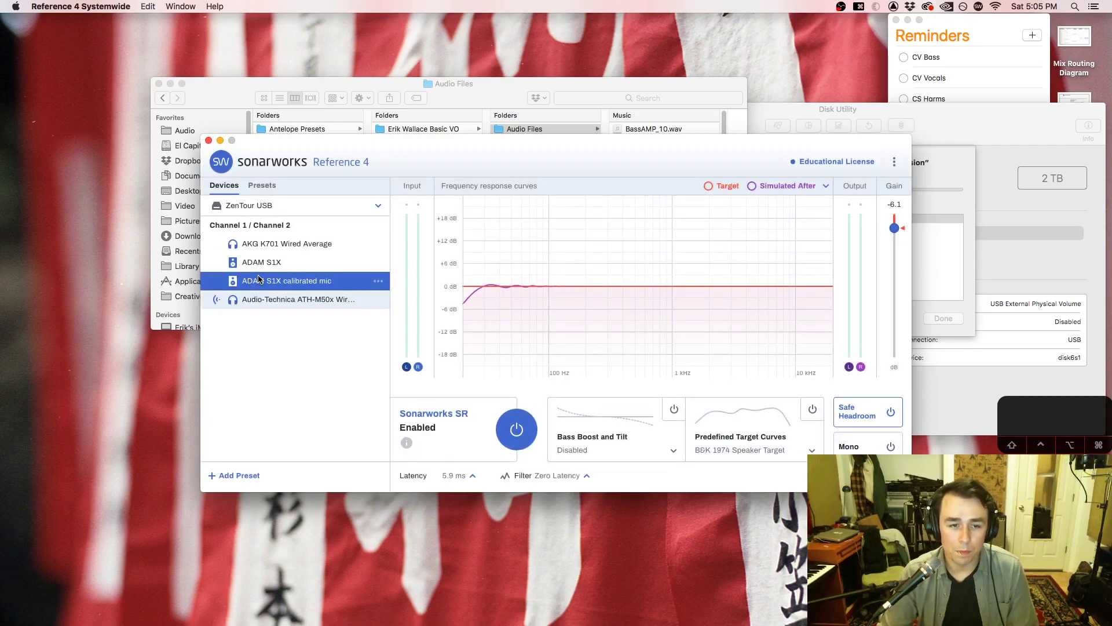
Step: Minimize Systemwide, return to Pro Tools and check the recent calibration profiles in the Sonarworks plug-in
left_click(220, 140)
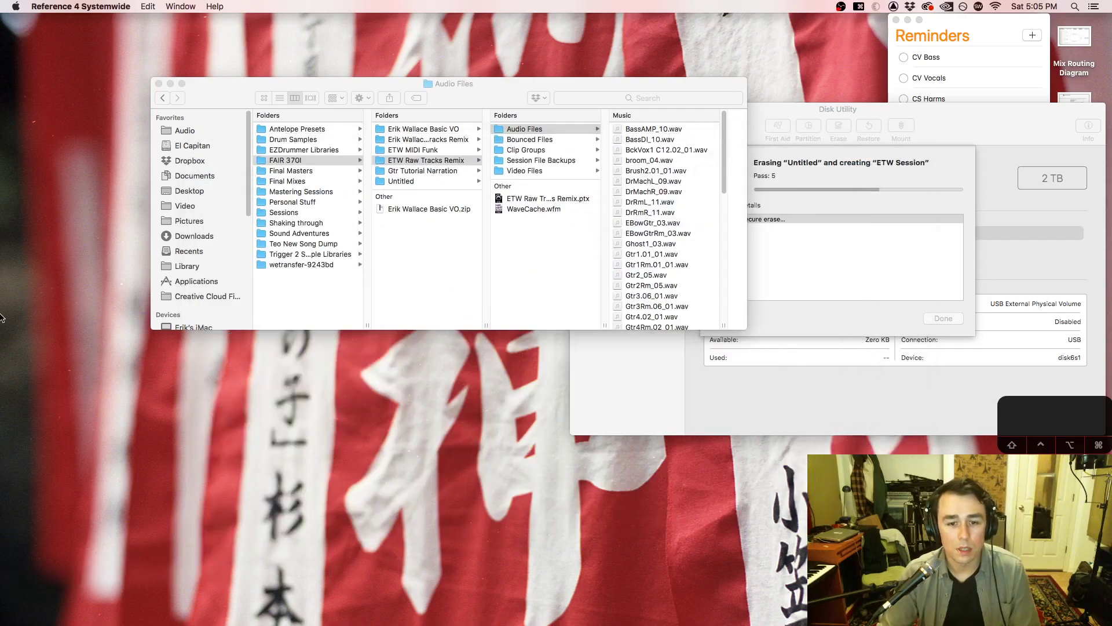
mouse_move(2, 317)
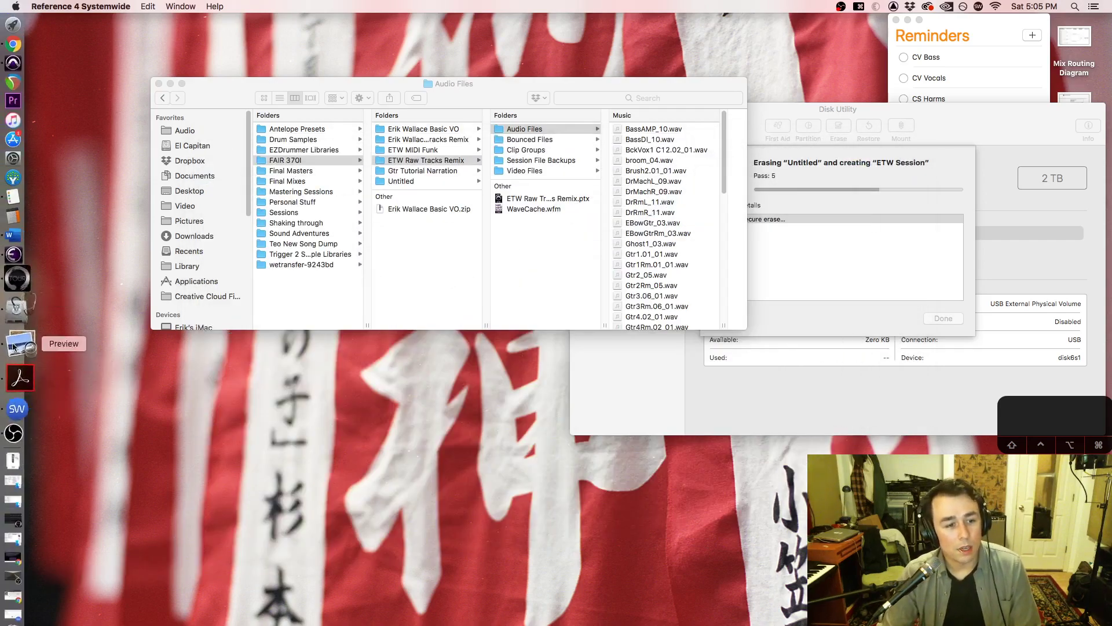
left_click(19, 79)
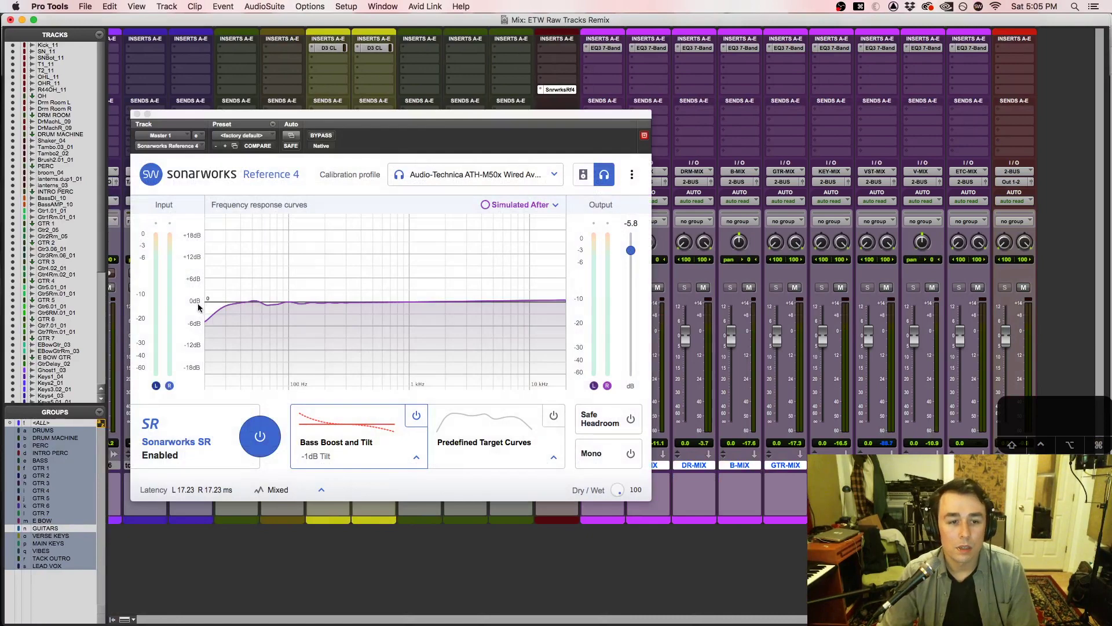
left_click(463, 173)
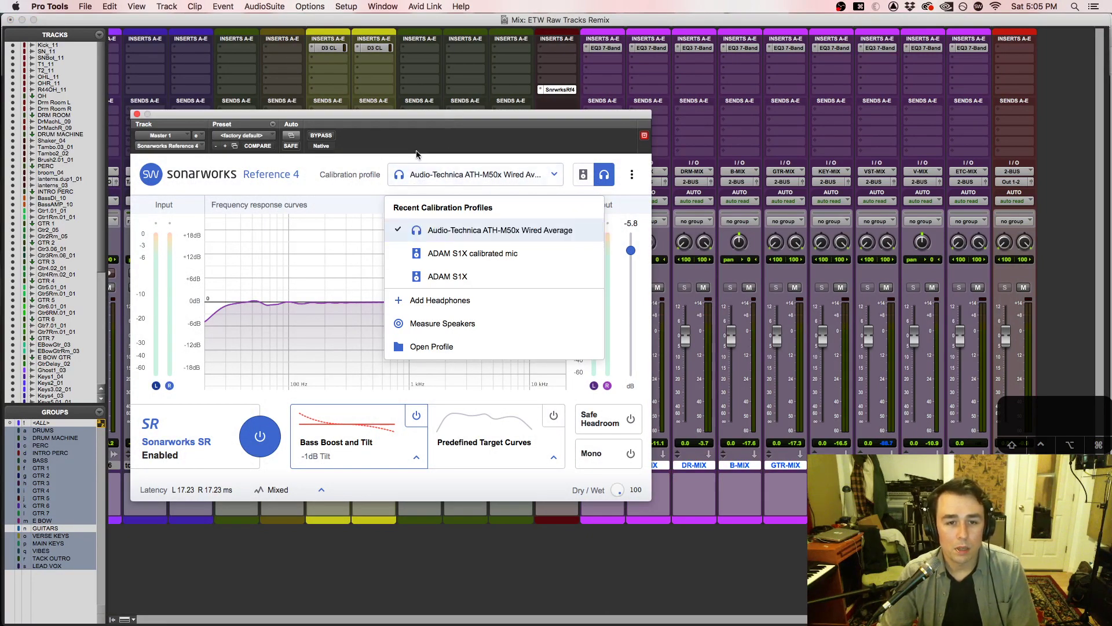
left_click(253, 372)
Step: Play the session and set the Sonarworks plug-in's dry/wet mix to 50
key("space")
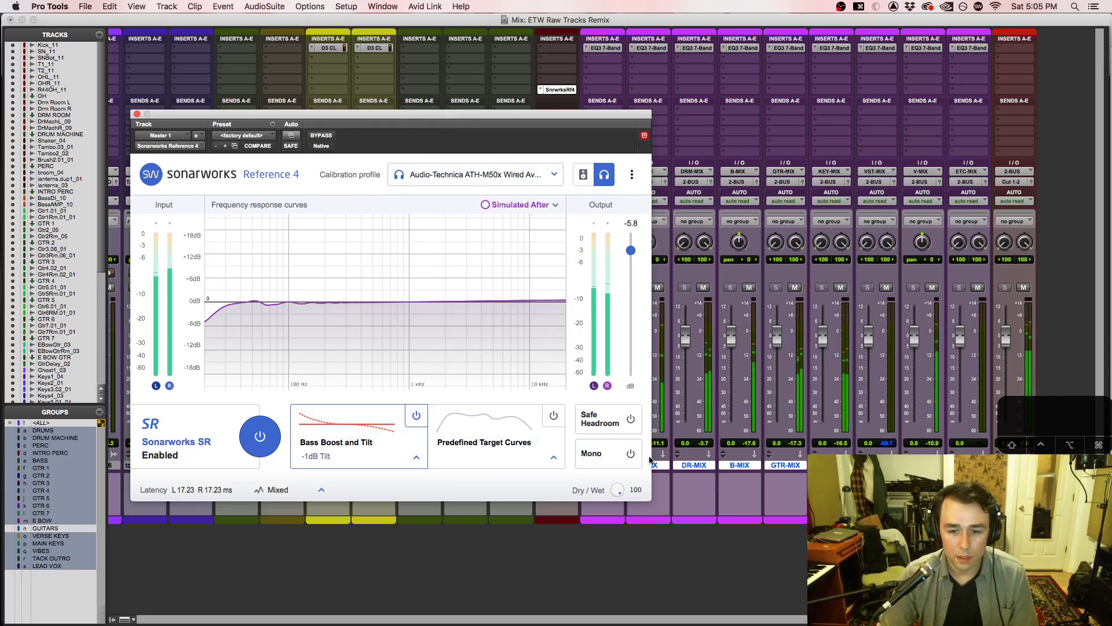
left_click_drag(617, 490, 612, 556)
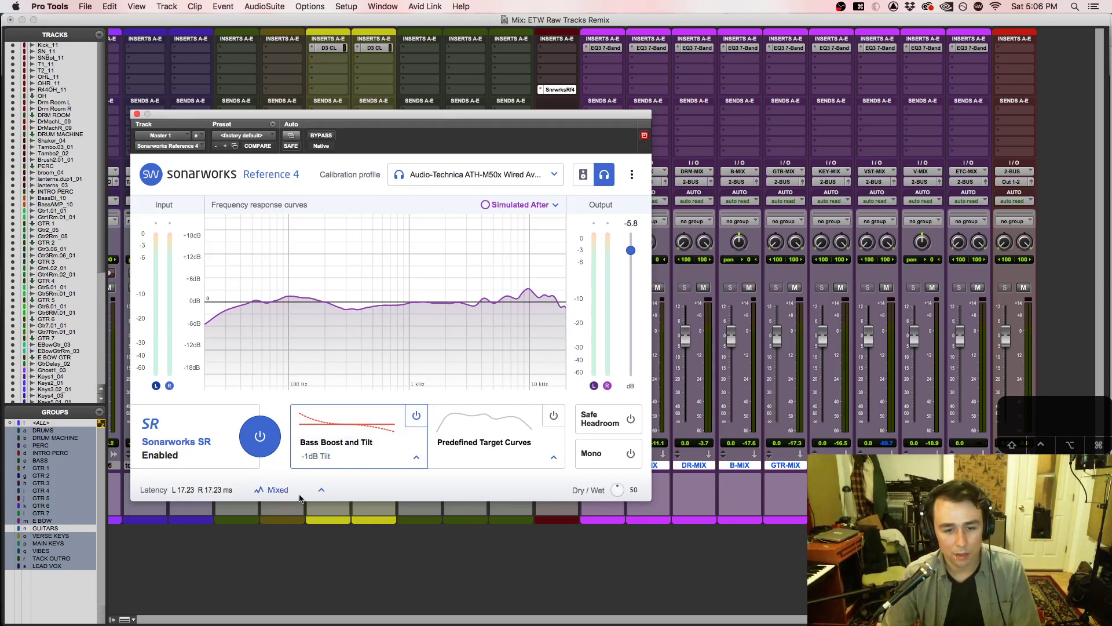
key("space")
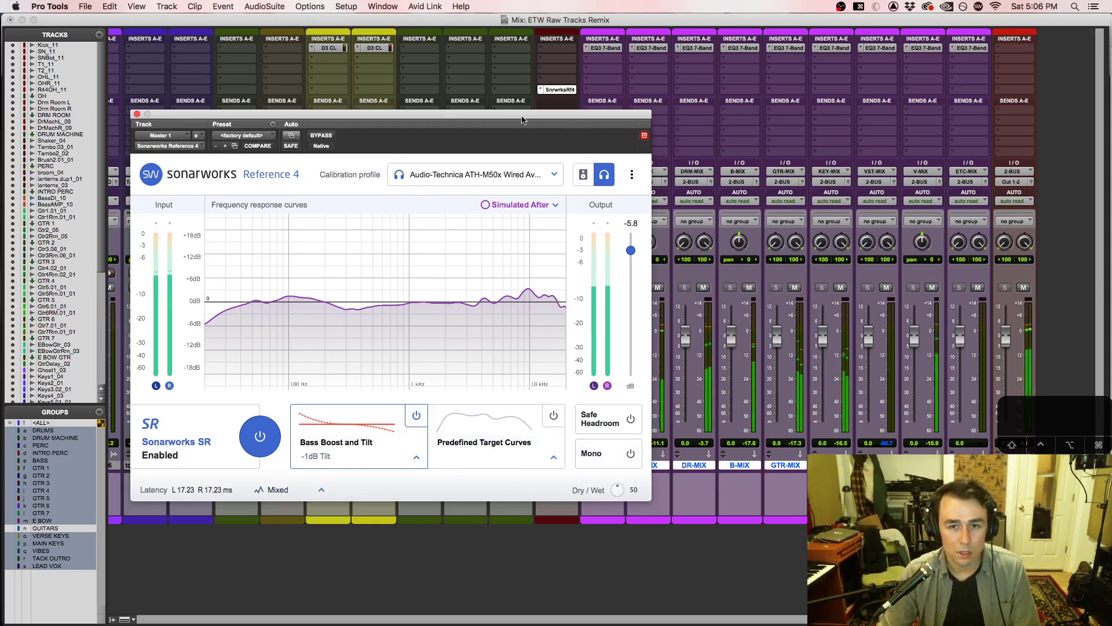
Step: Compare playback with Sonarworks bypassed and active on Master 1, and close the plug-in window
left_click(567, 92, "super")
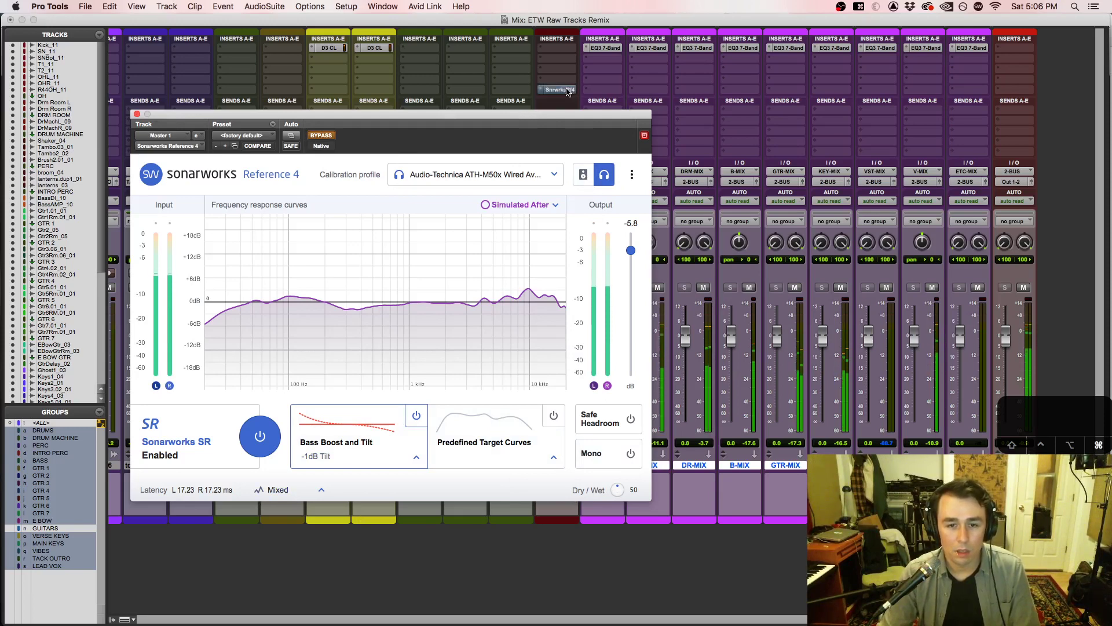
left_click(567, 91, "super")
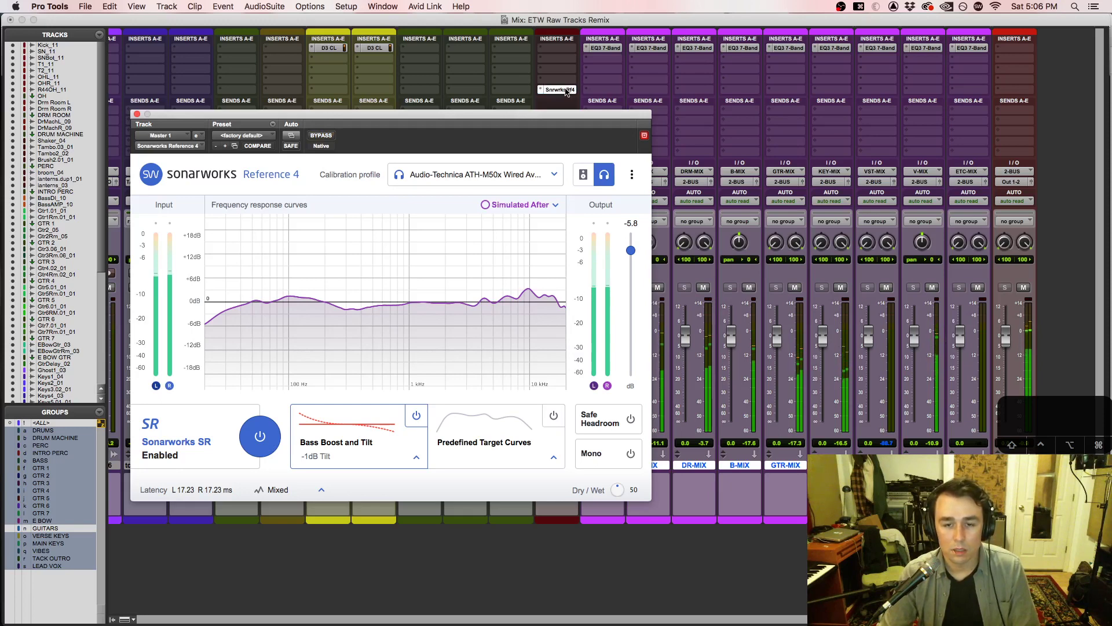
left_click(137, 114)
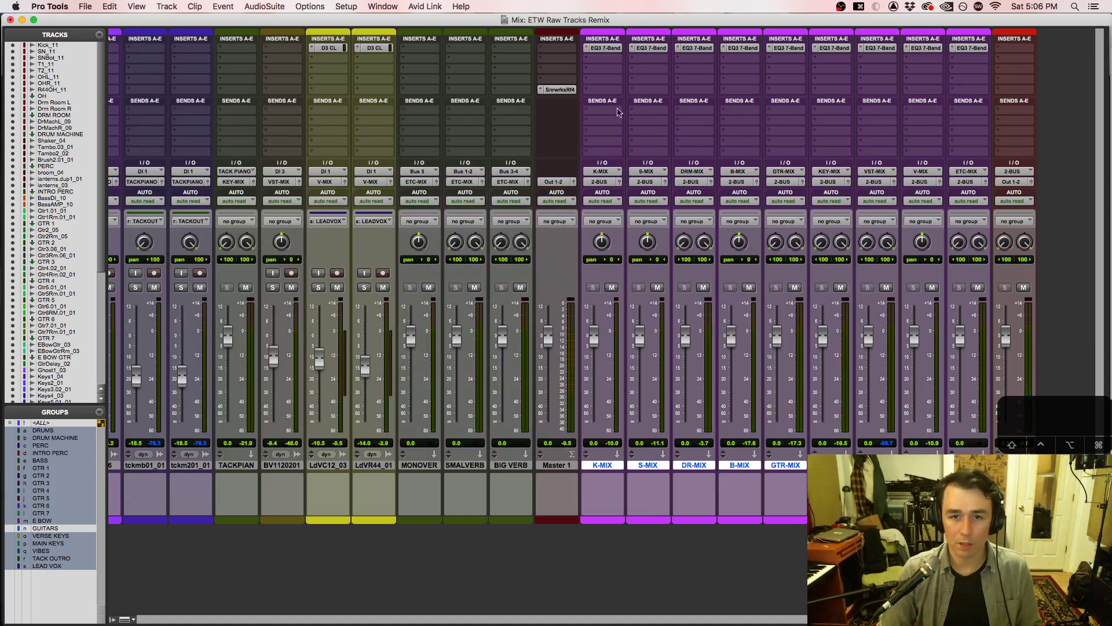
Step: Add a send from the 2-BUS track to ADAT Out 1-2 and set its level to 0.0 dB
left_click(1018, 114)
left_click(945, 149)
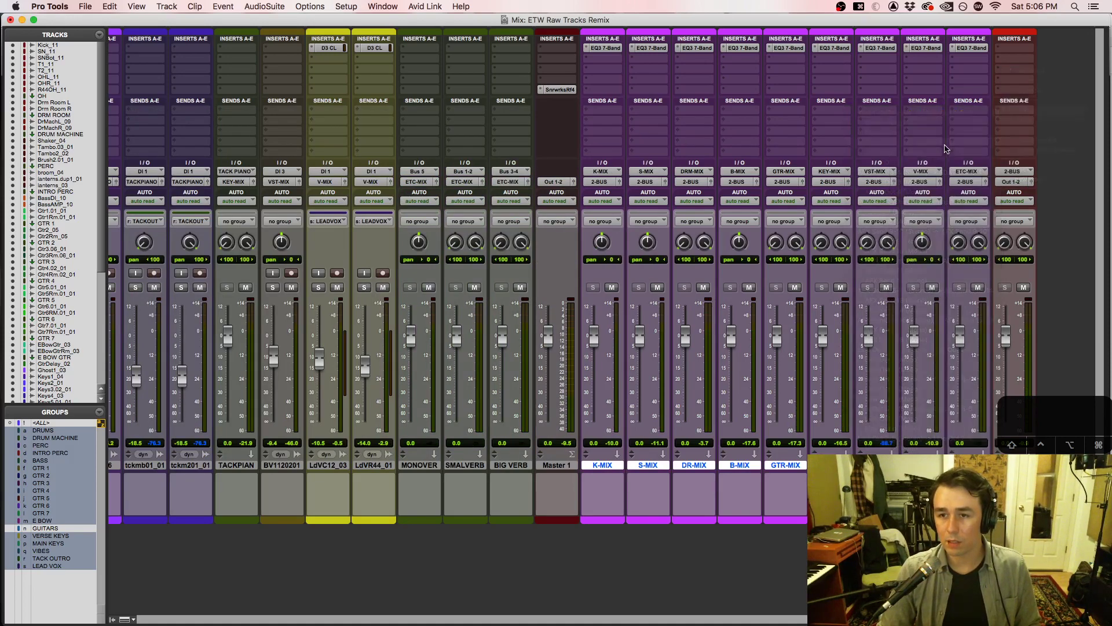
left_click(573, 266, "alt")
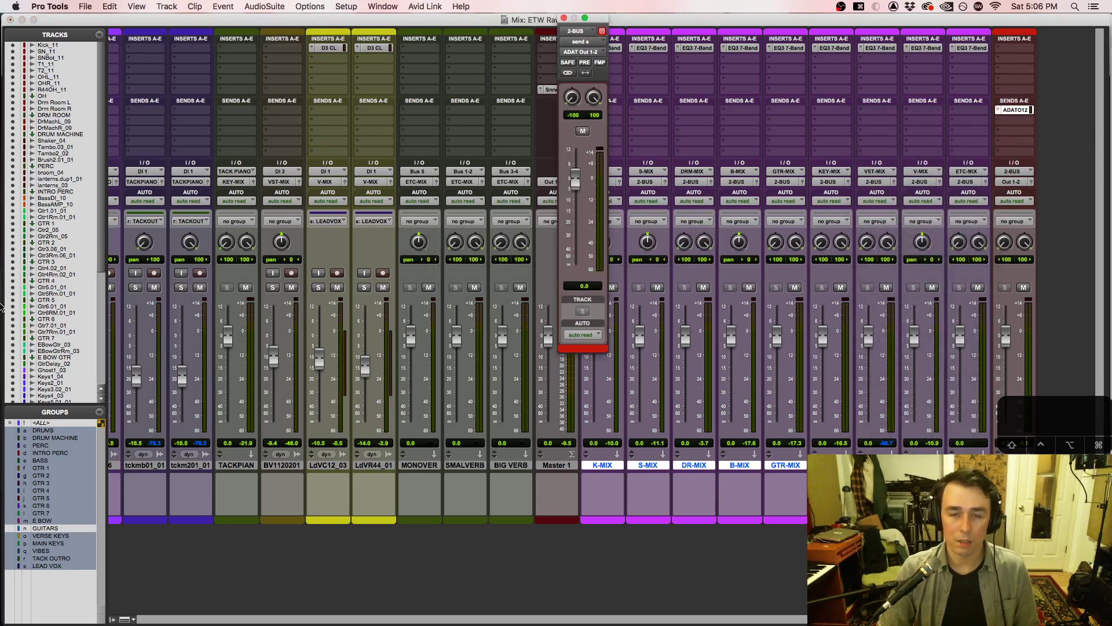
Step: Switch to the Zen Tour control panel and mute channels 1 and 2 in Mixer 2
mouse_move(14, 316)
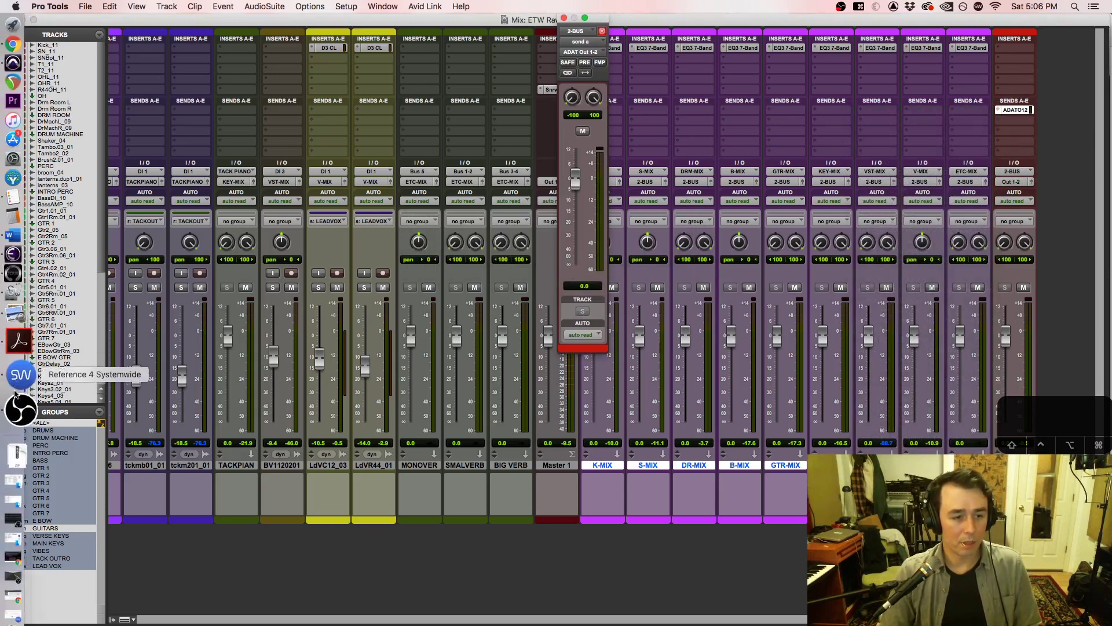
left_click(19, 307)
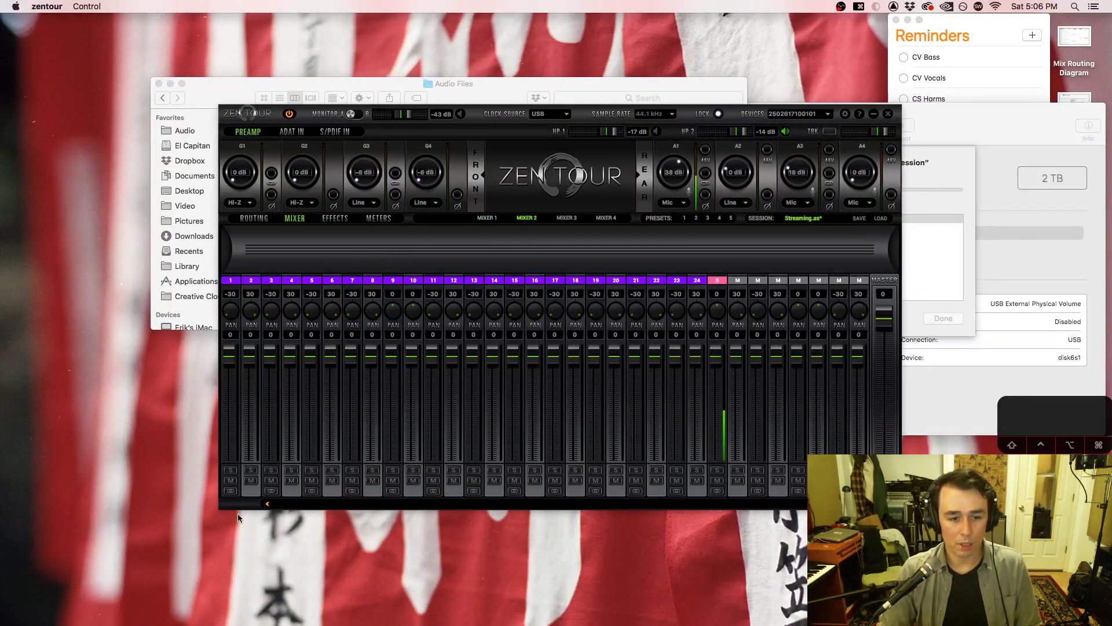
left_click(231, 480)
left_click(251, 481)
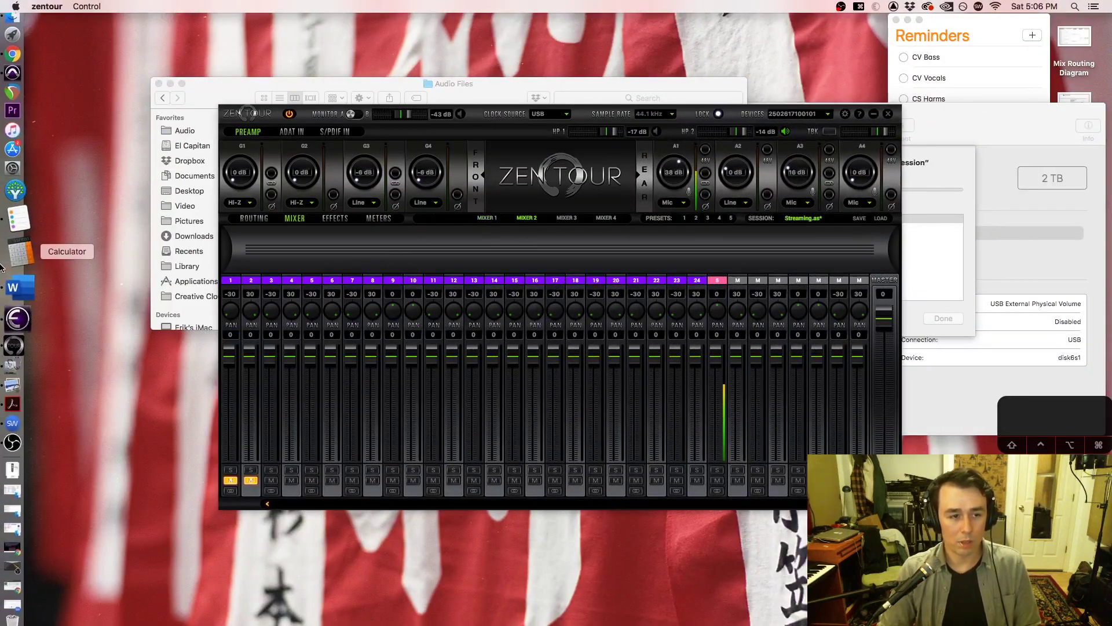
Step: Return to Pro Tools for playback and check the Mic/Aux level in OBS's audio mixer
left_click(15, 103)
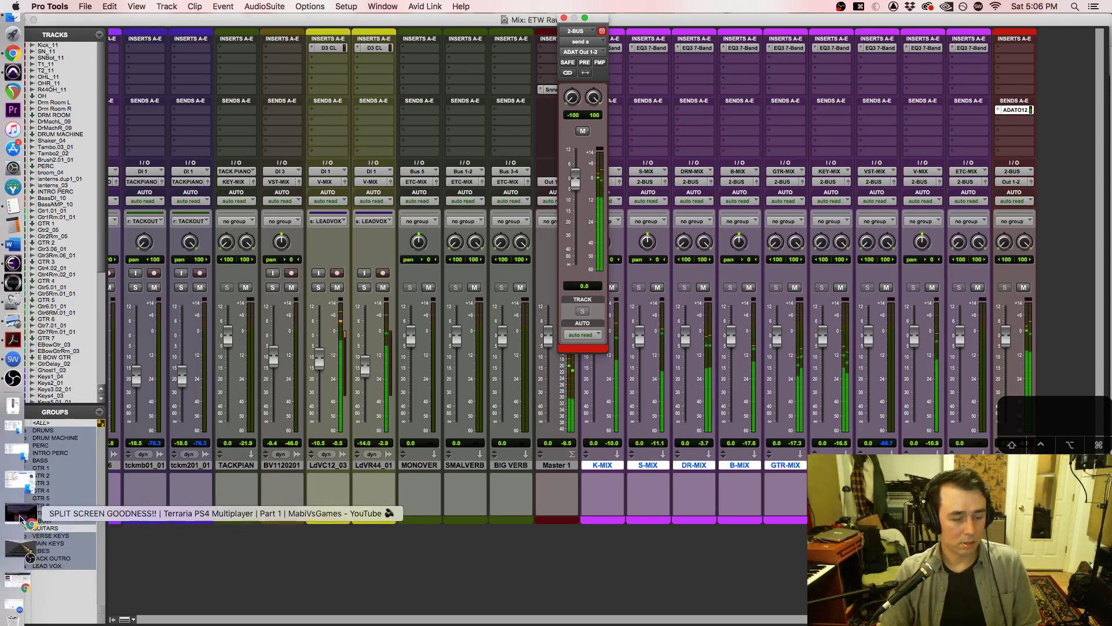
left_click(20, 520)
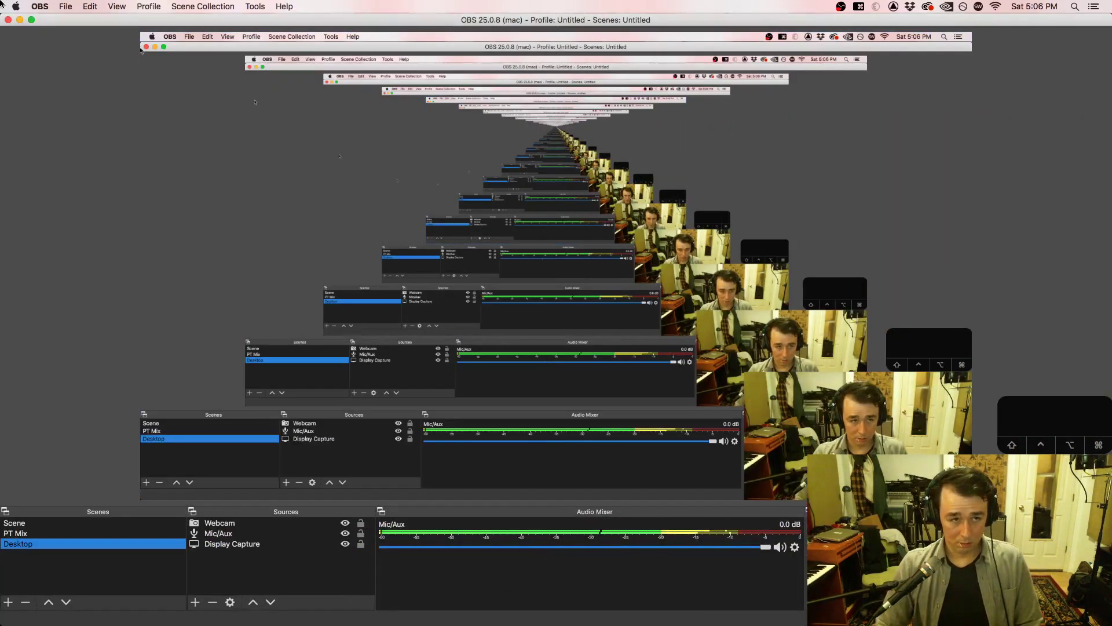
left_click(20, 20)
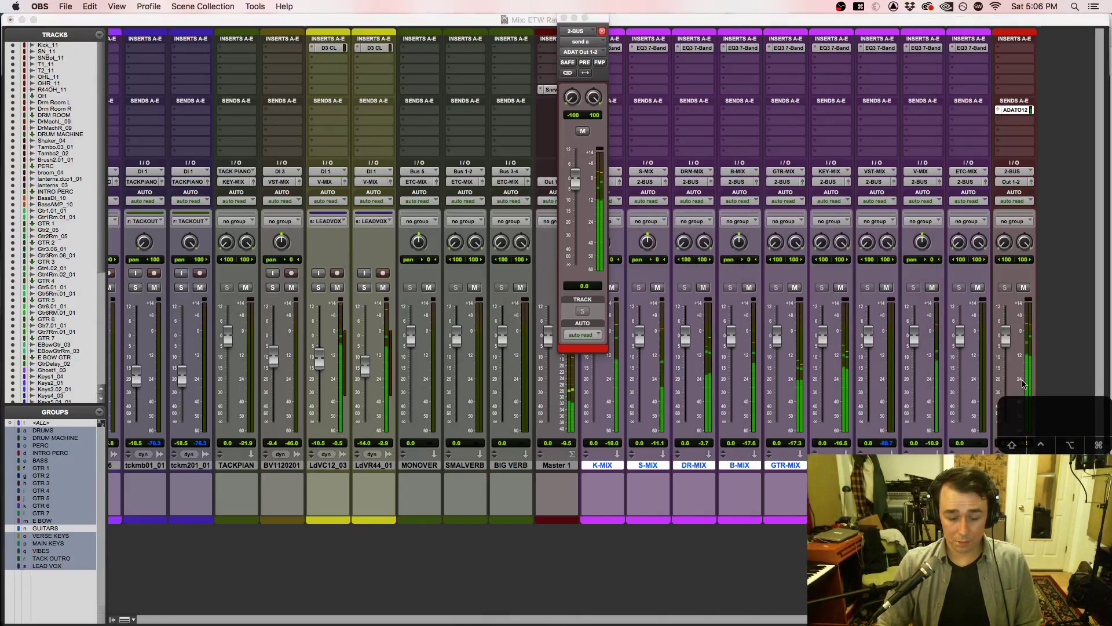
mouse_move(2, 396)
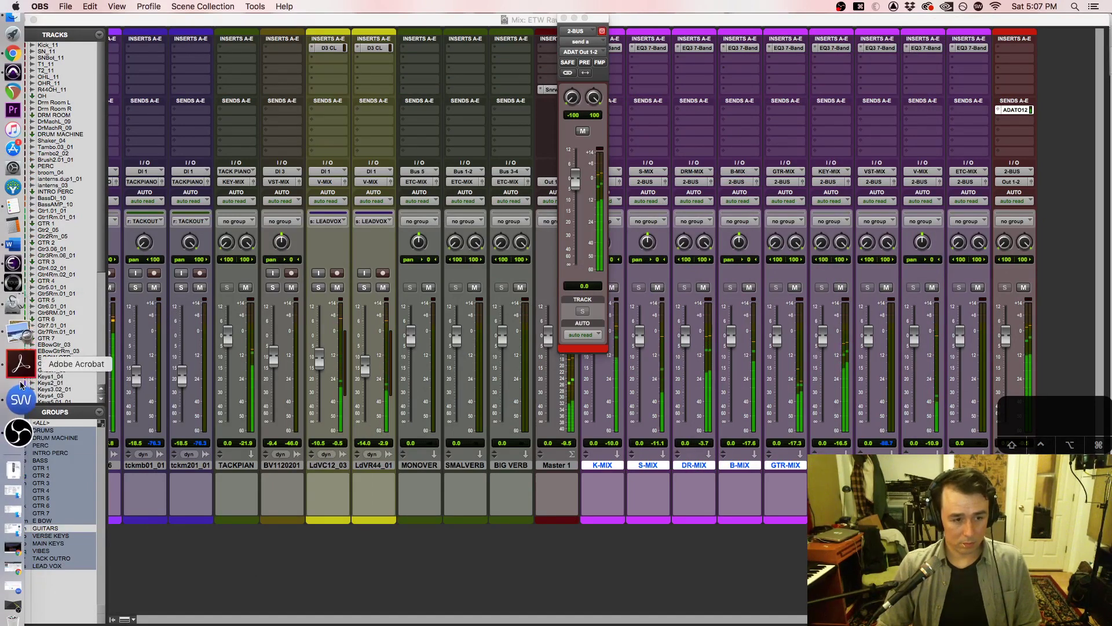
Step: Close the 2-BUS send window in Pro Tools and switch to OBS
left_click(564, 18)
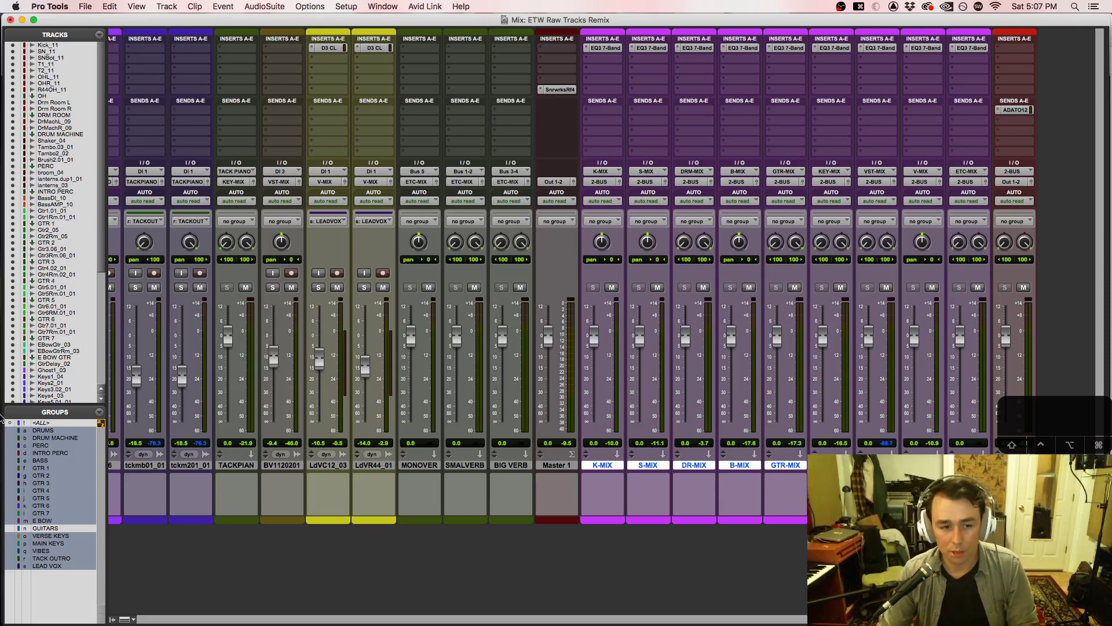
mouse_move(2, 429)
left_click(20, 397)
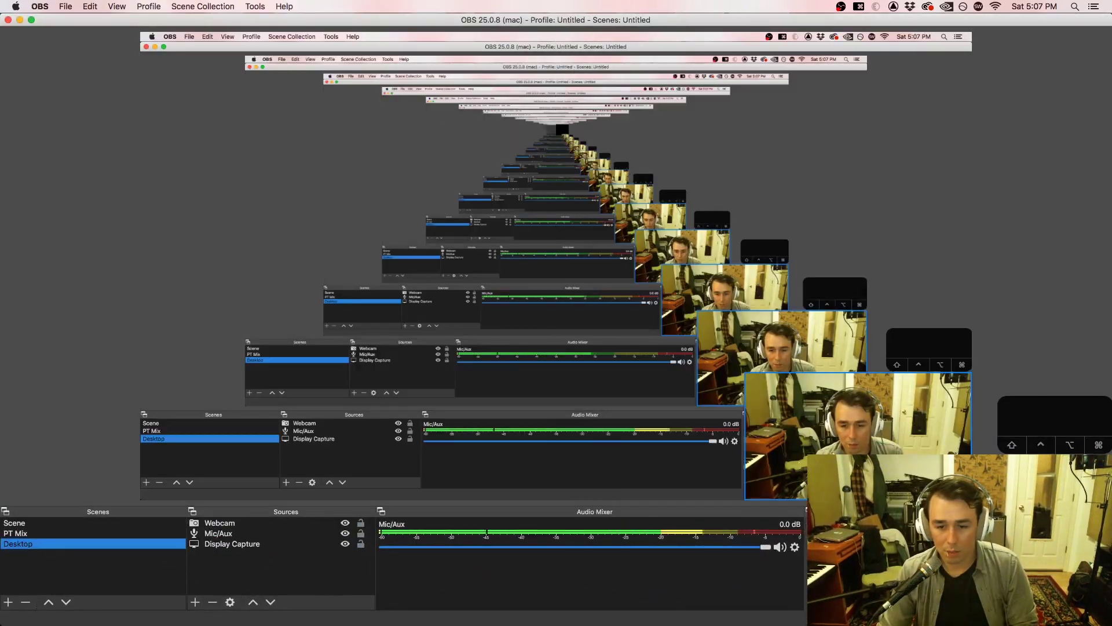
Step: Return to Pro Tools and browse for a calibration profile in Master 1's Sonarworks Reference 4 plug-in, selecting AKG K701 Wired Average.swhp
key("super+m")
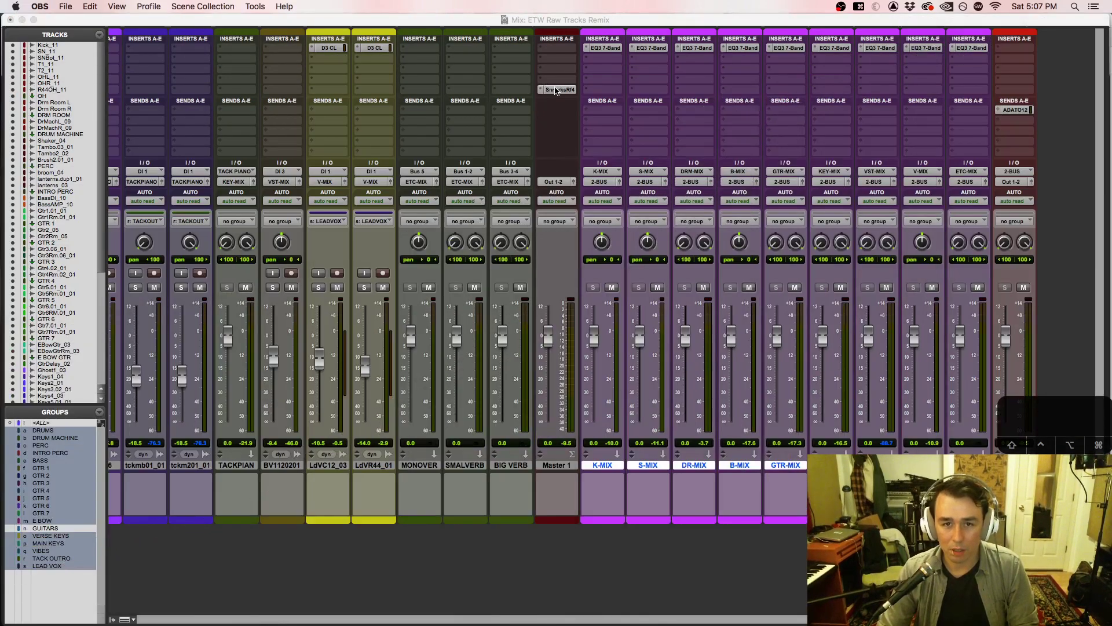
left_click(557, 89)
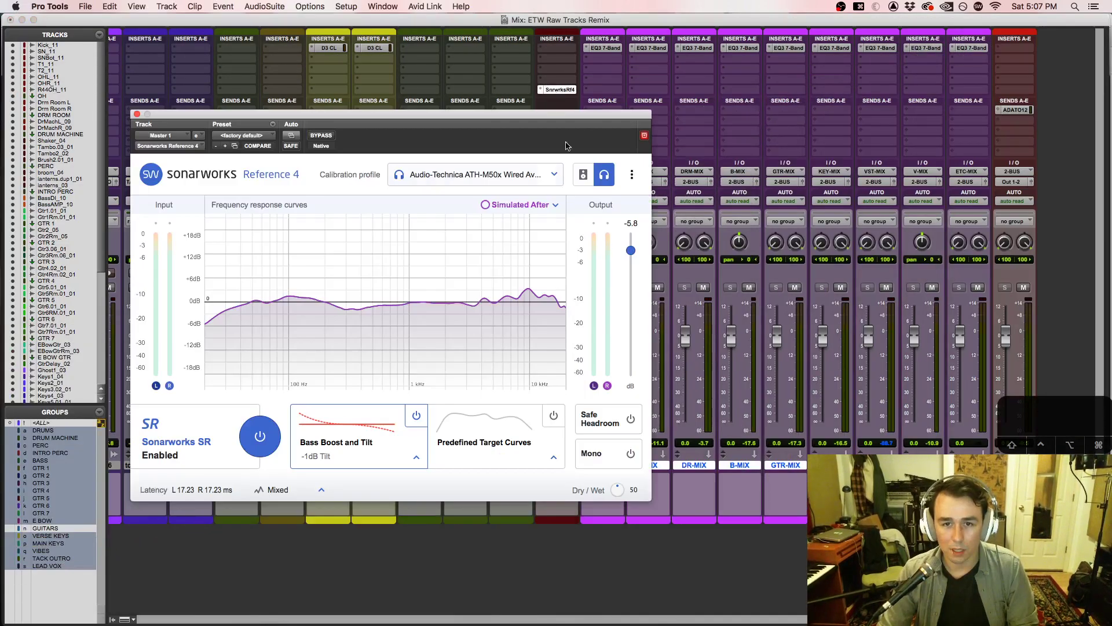
left_click(472, 173)
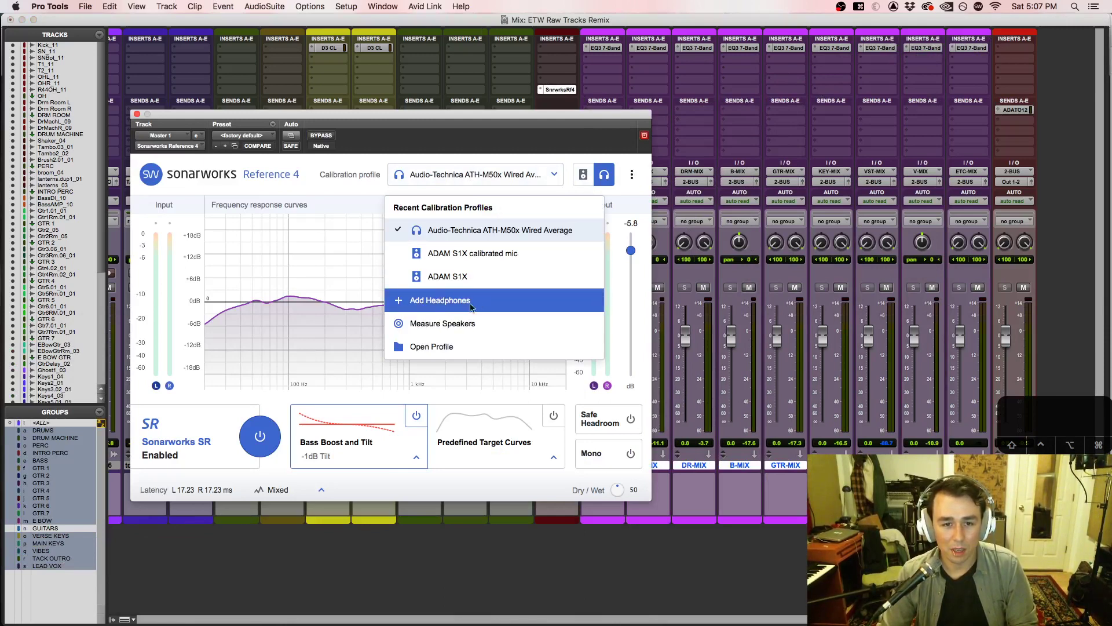
left_click(440, 347)
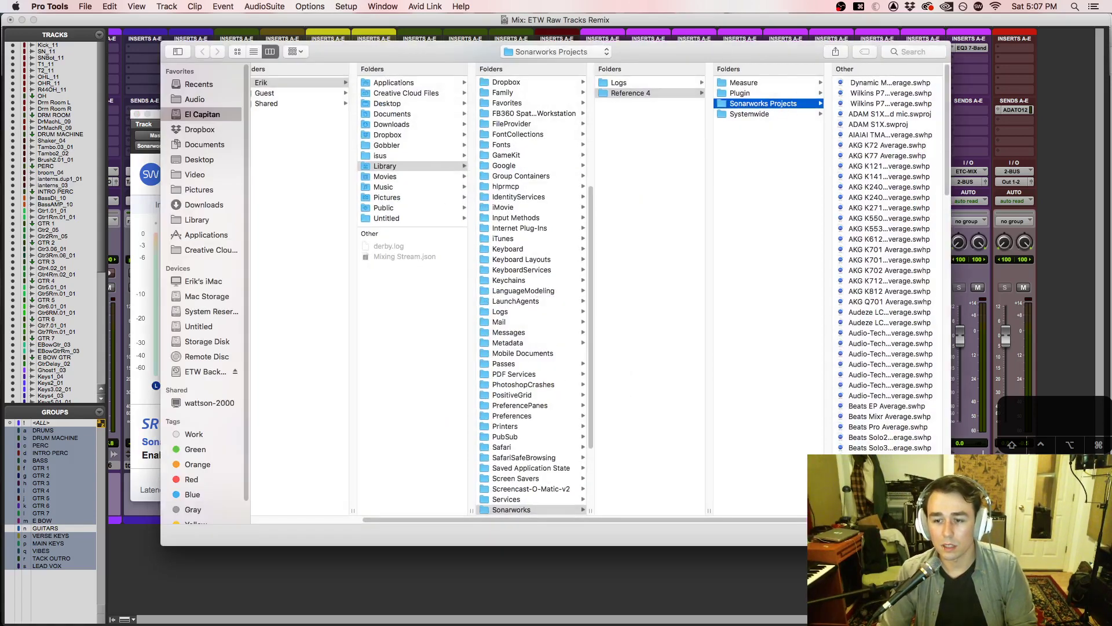
left_click_drag(951, 348, 1097, 348)
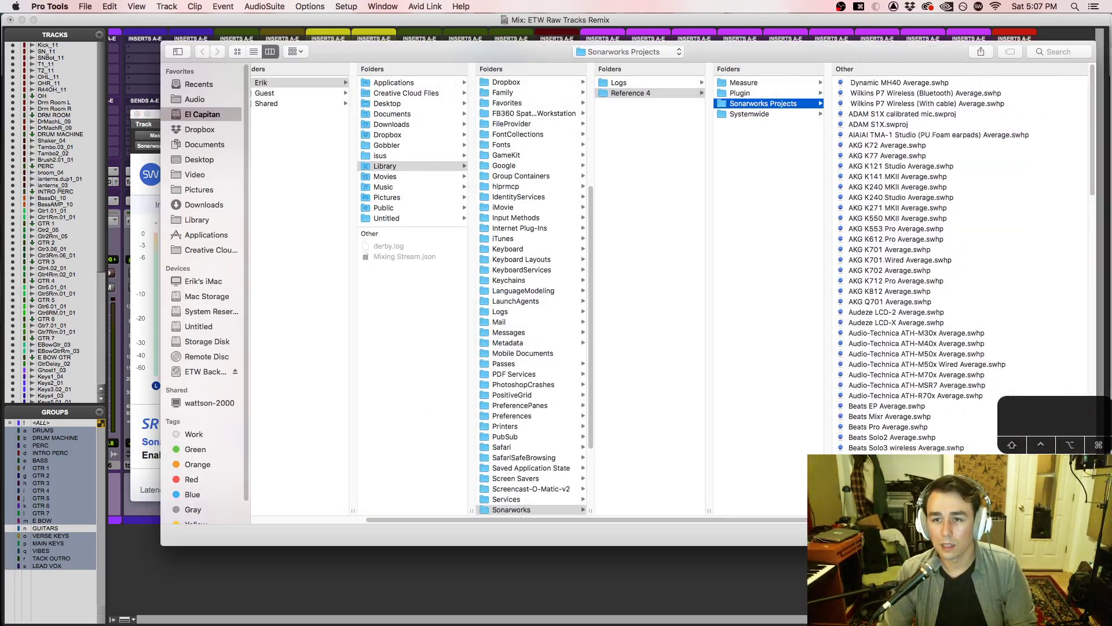
left_click(882, 264)
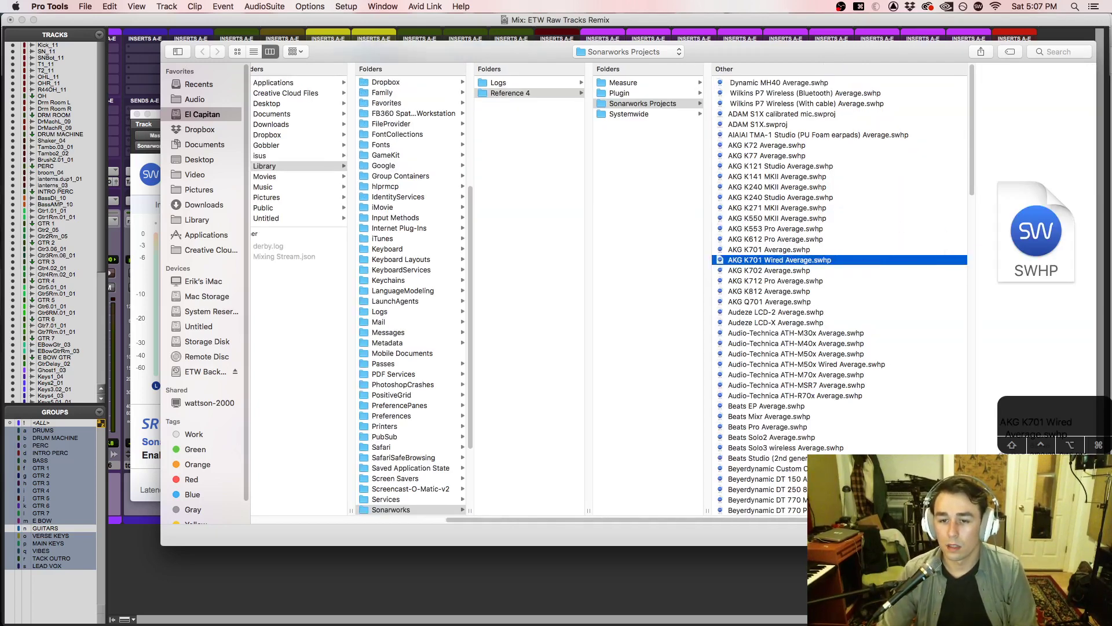
Step: Load the AKG K701 Wired Average calibration profile into Sonarworks Reference 4
key("Return")
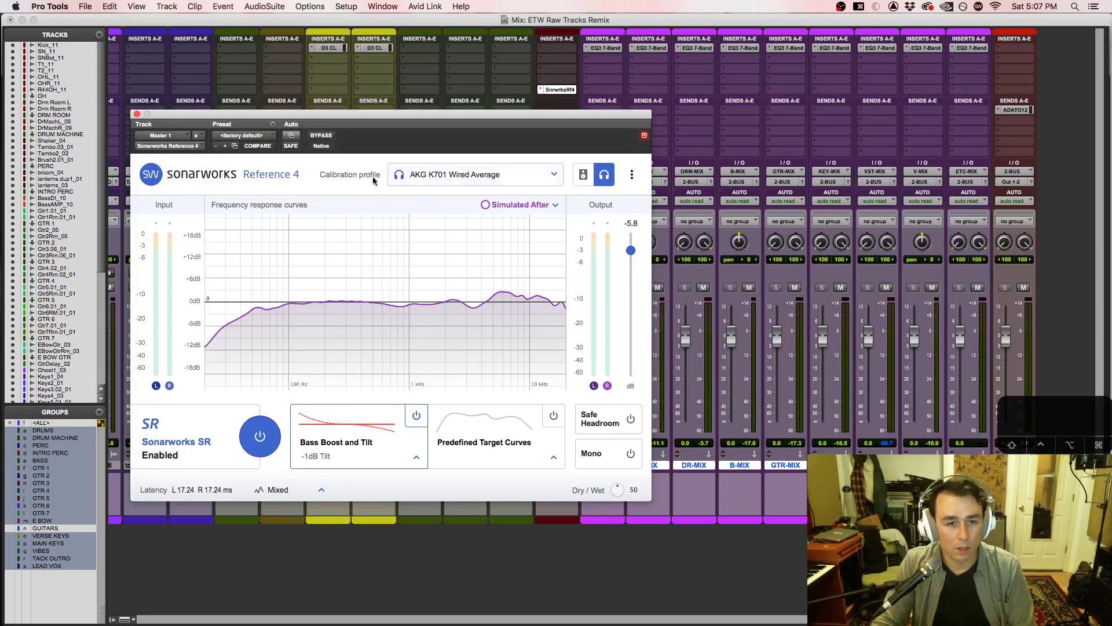
Step: Browse for calibration profiles in the Sonarworks Projects folder inside Reference 4, and leave the file browser without choosing another profile
left_click(488, 175)
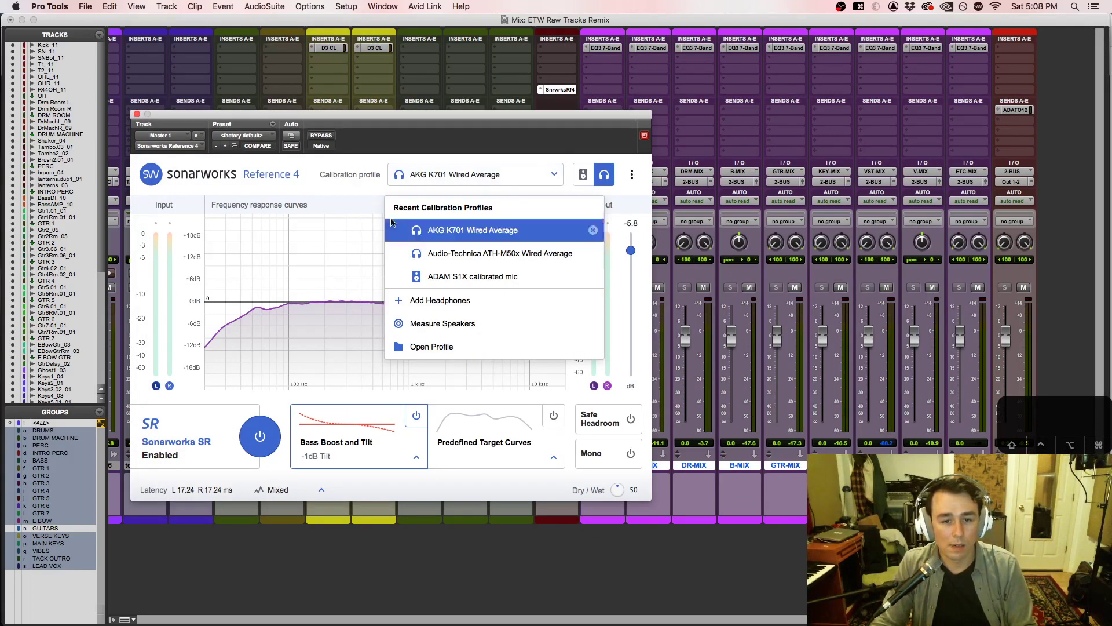
left_click(429, 348)
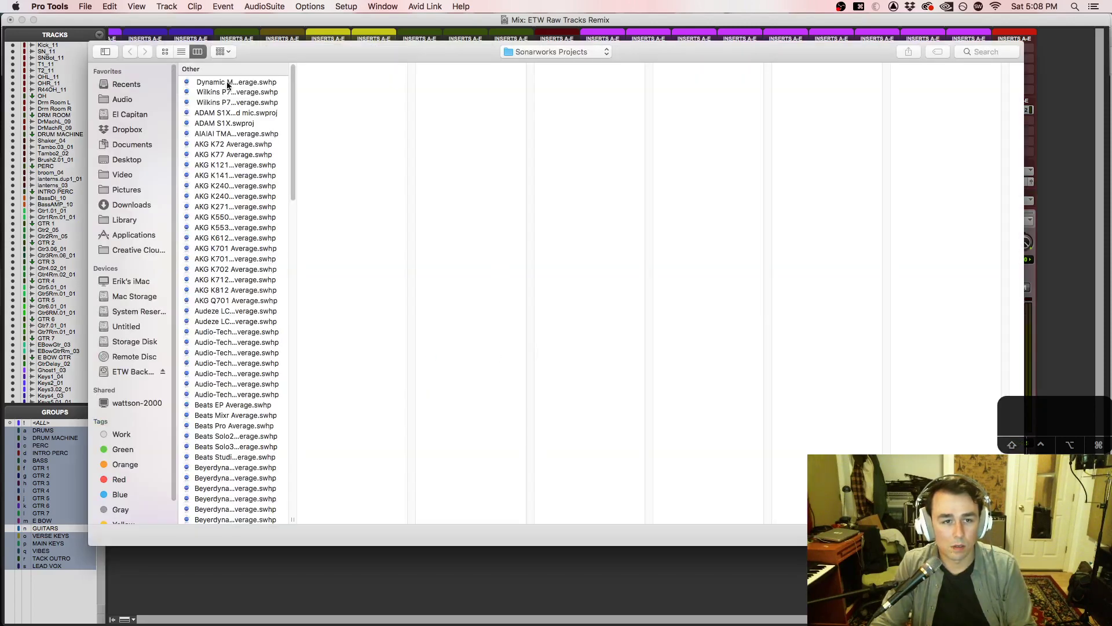
left_click(563, 51)
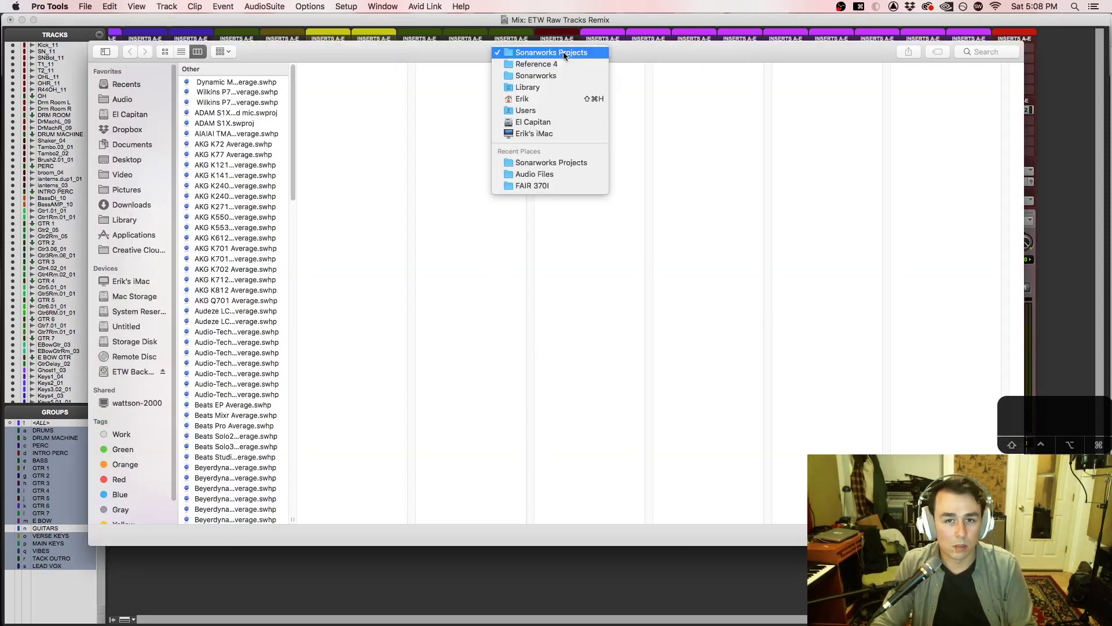
left_click(563, 64)
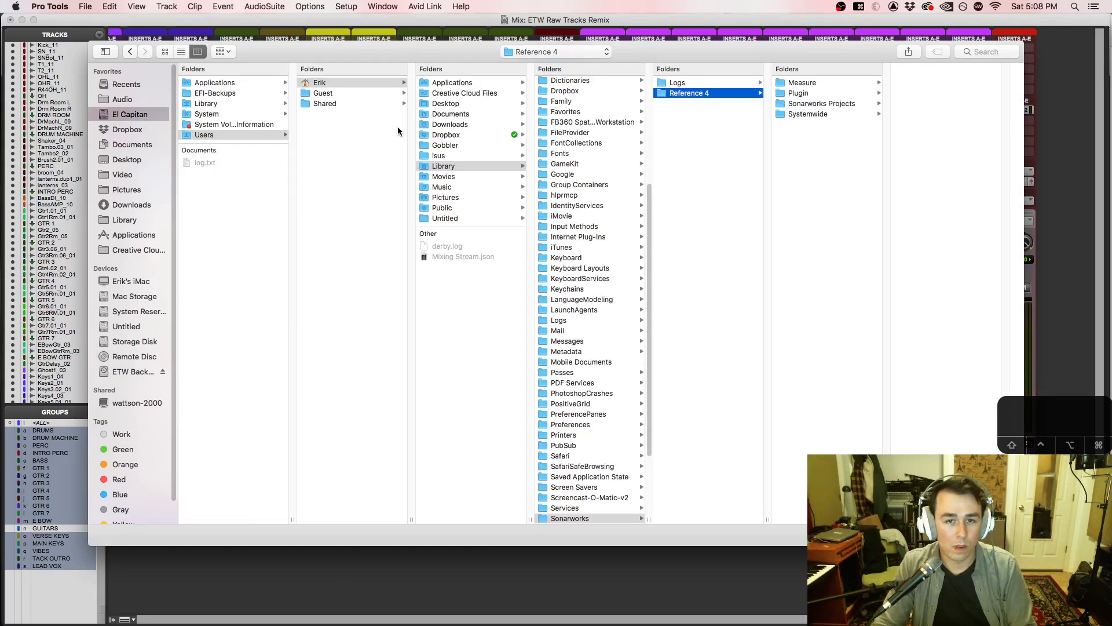
left_click(829, 105)
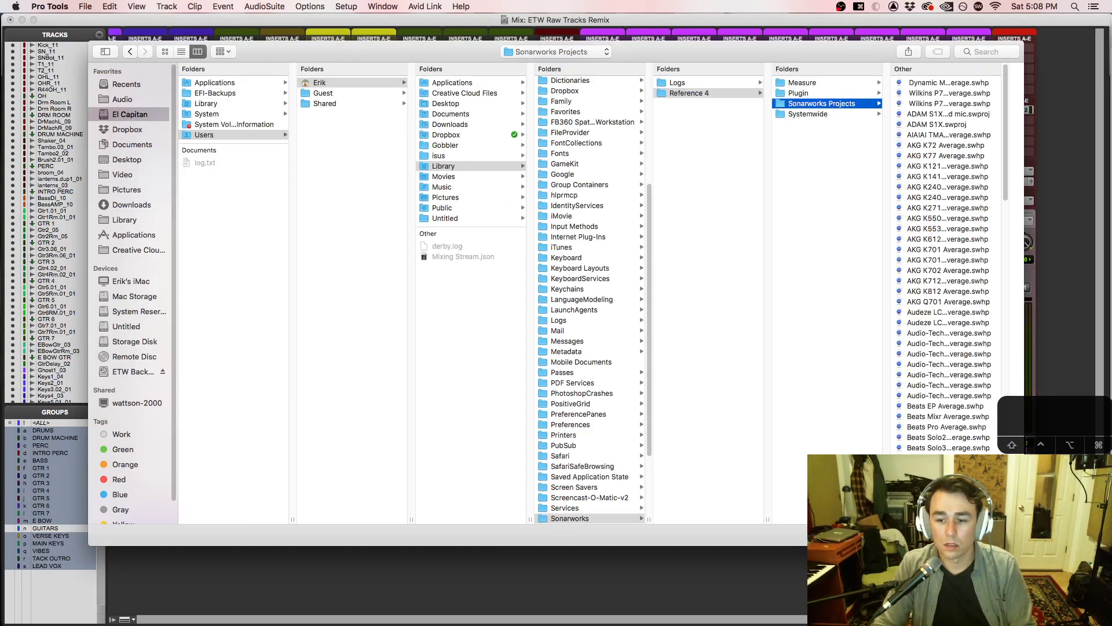
left_click(943, 535)
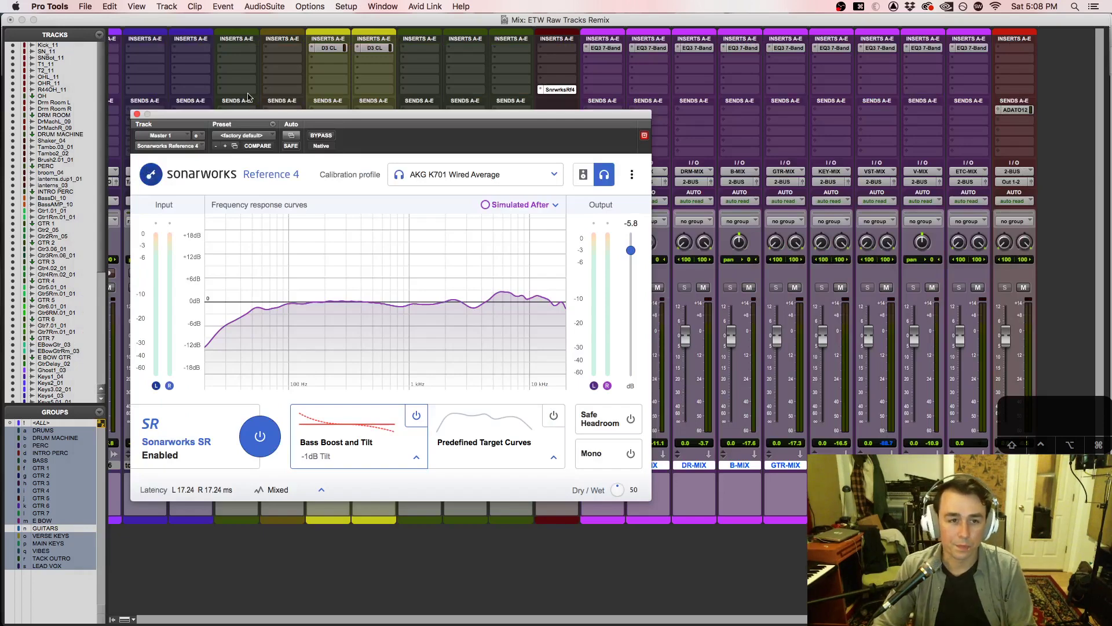
Step: Audition the mix, set the Reference 4 Dry/Wet mix to 100, and close the plugin window
key("space")
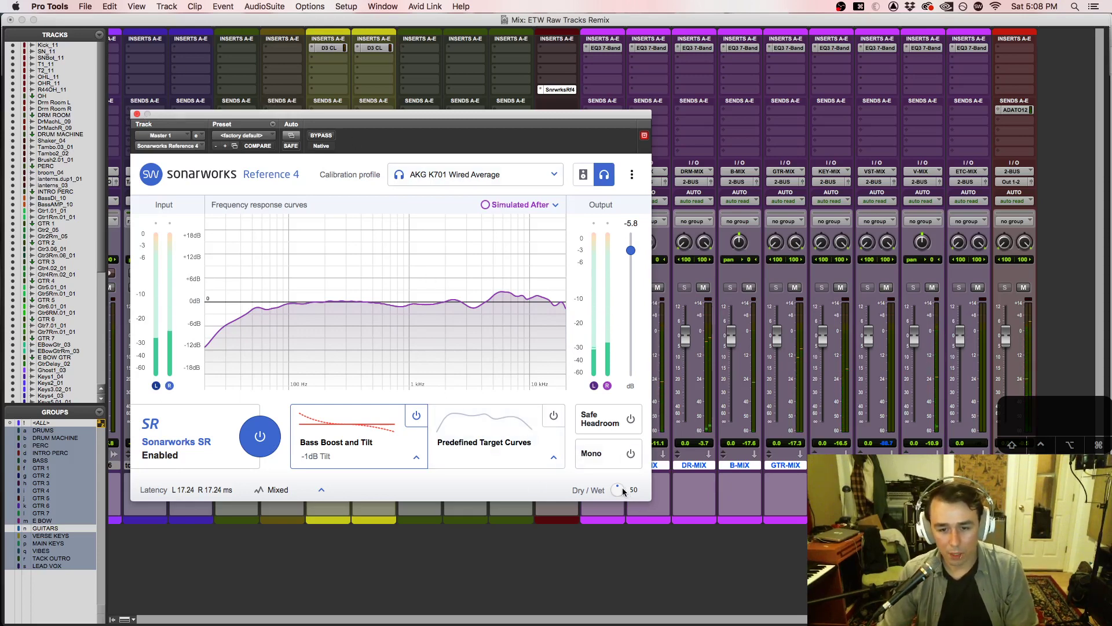
left_click_drag(617, 490, 615, 294)
key("space")
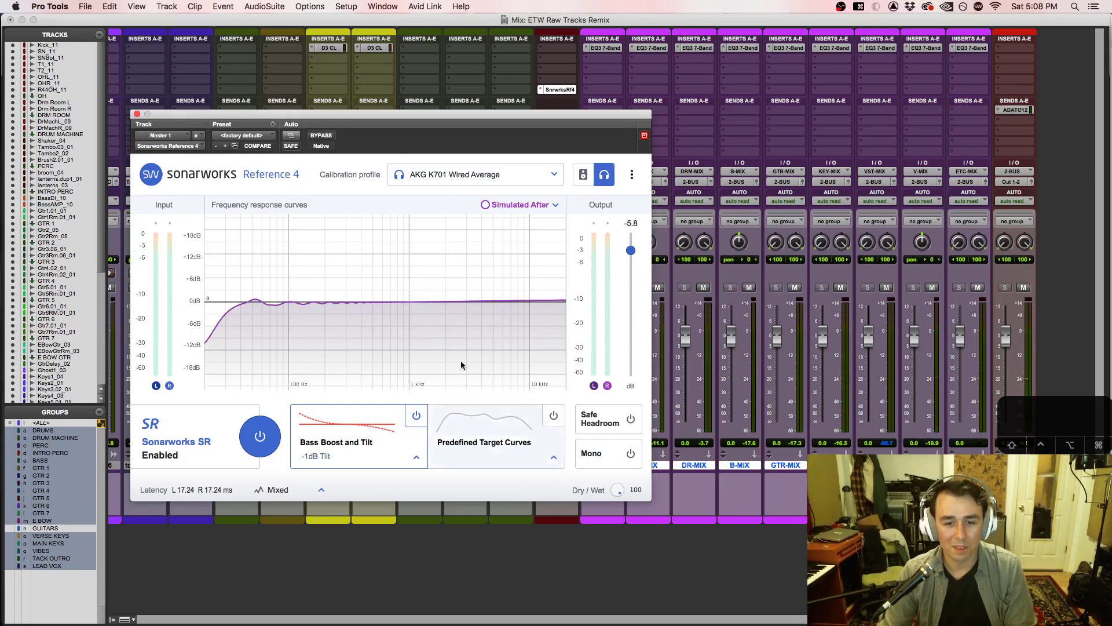
left_click(136, 115)
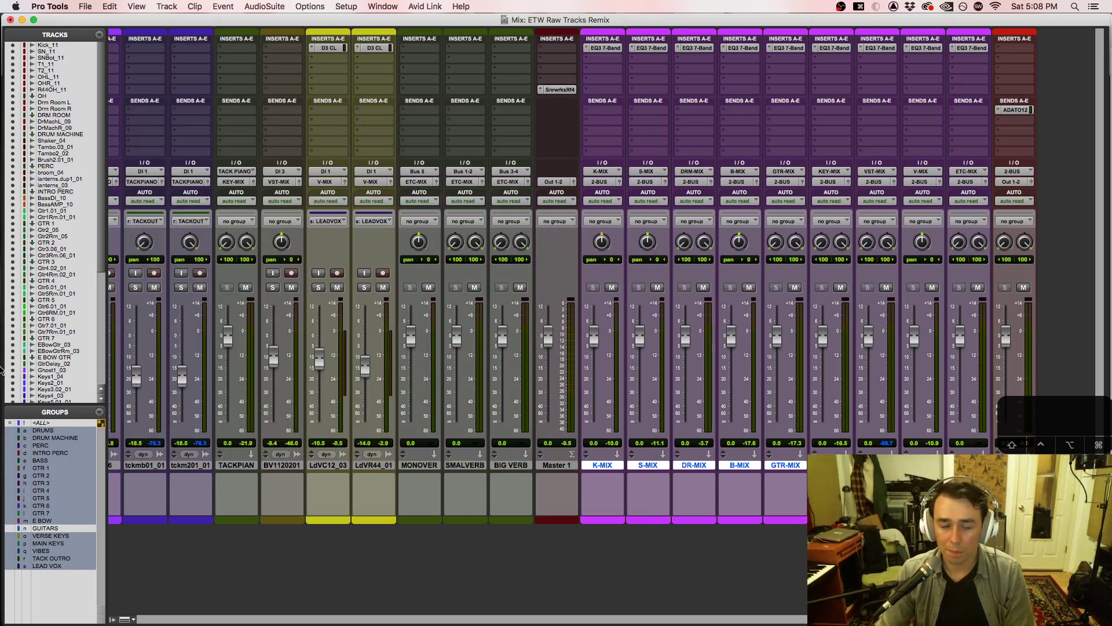
Step: Review the Sonarworks Reference 4 settings on the Master 1 track and close the plugin again
left_click(1020, 110)
left_click(564, 19)
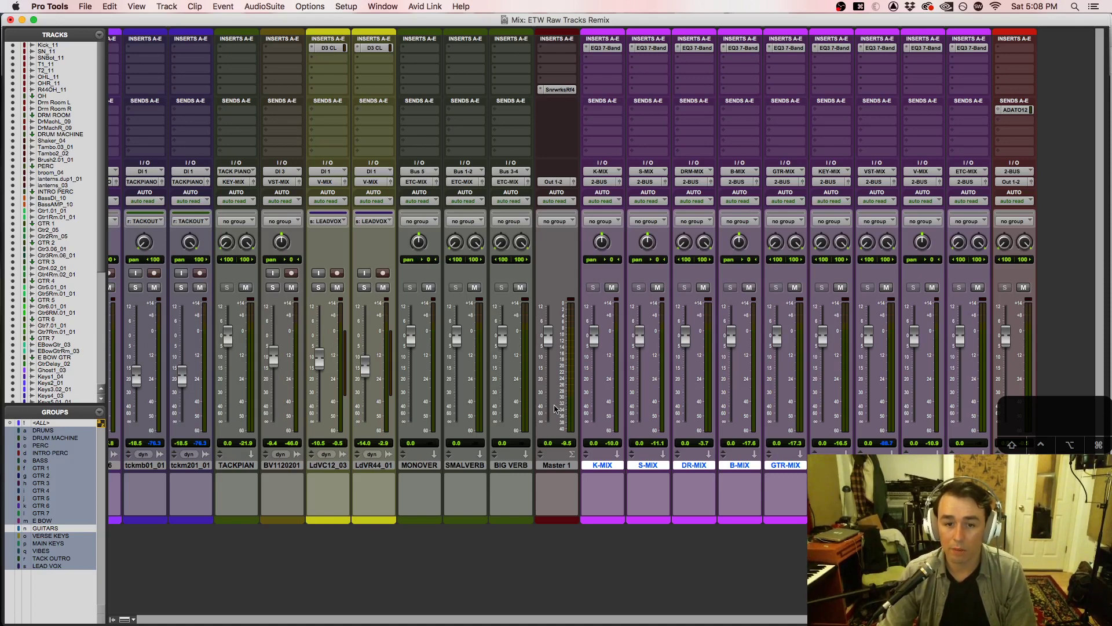
left_click(555, 91)
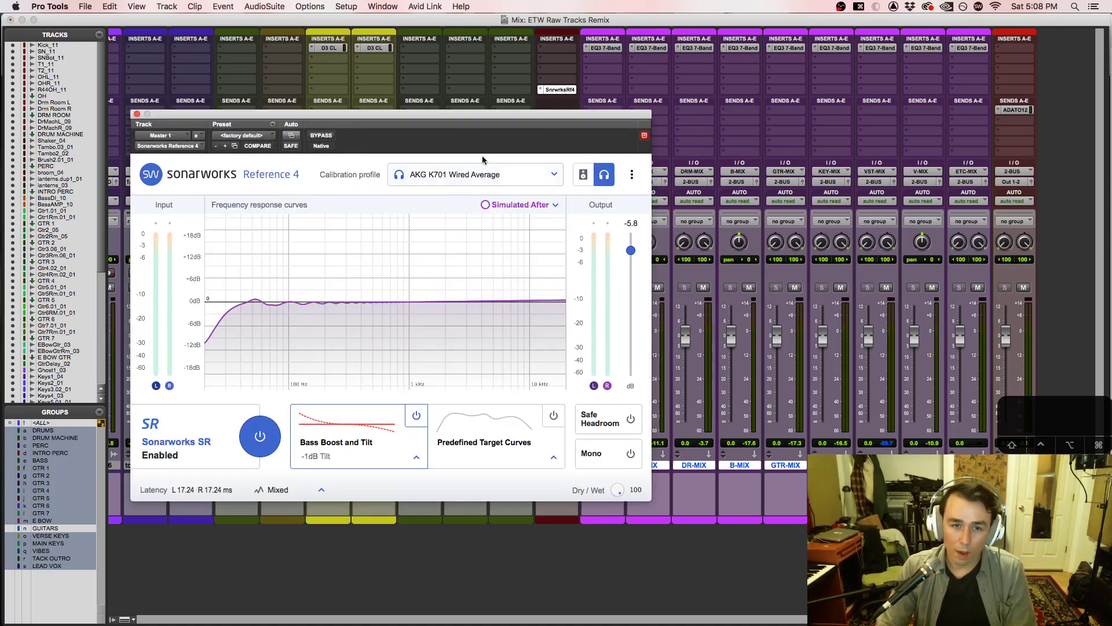
left_click(136, 114)
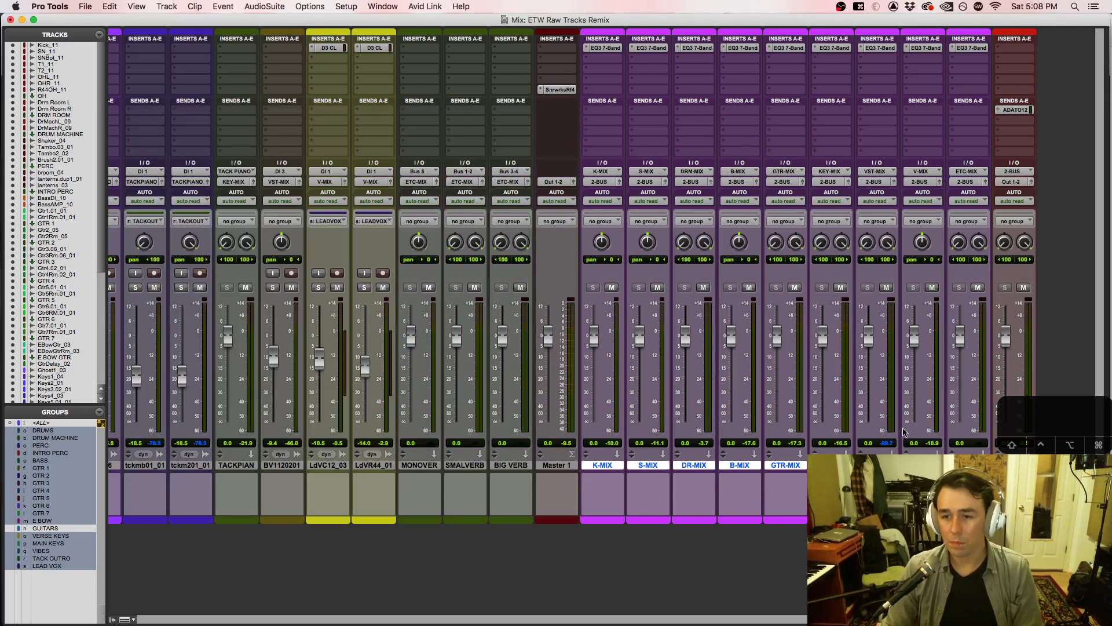
Step: During playback, raise the Reference 4 output level on Master 1 to 0.0 dB and close the plugin
key("space")
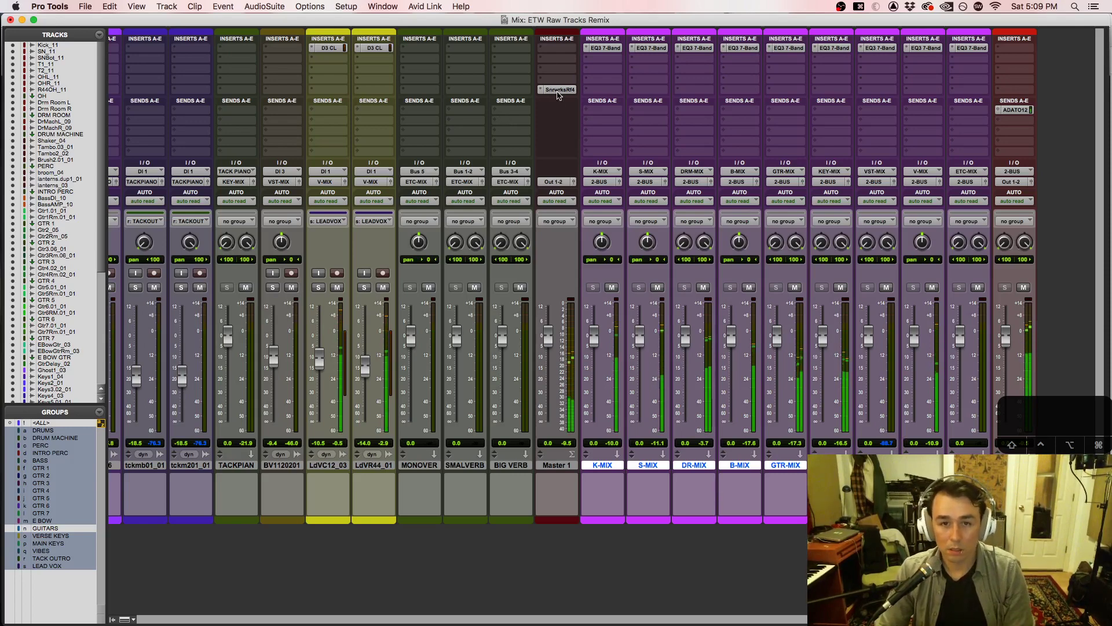
left_click(556, 89)
left_click_drag(631, 250, 630, 236)
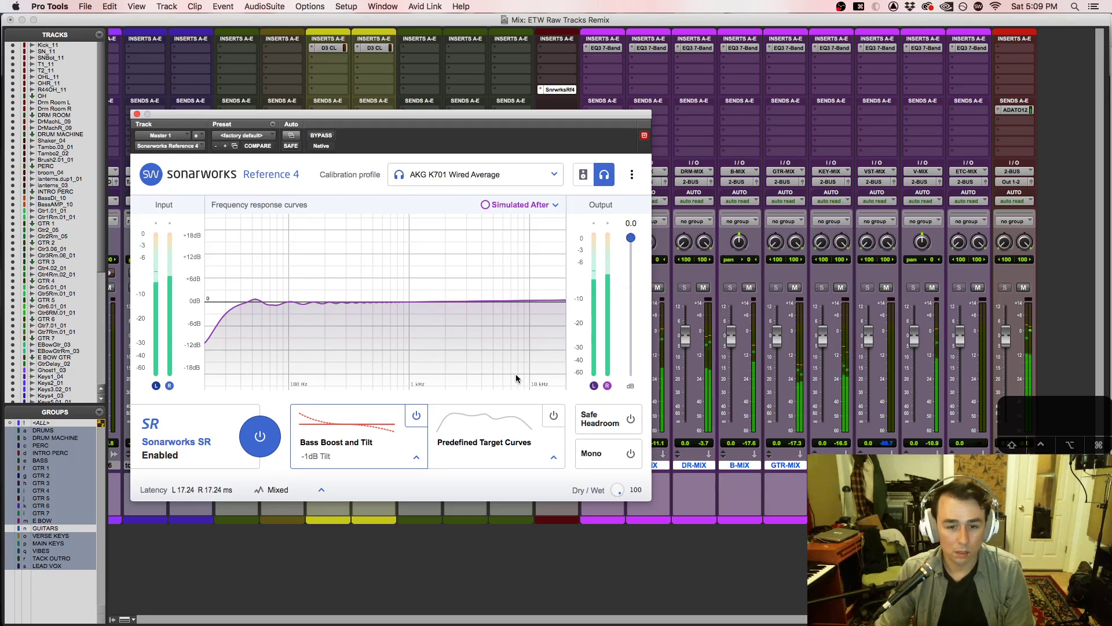
left_click(136, 115)
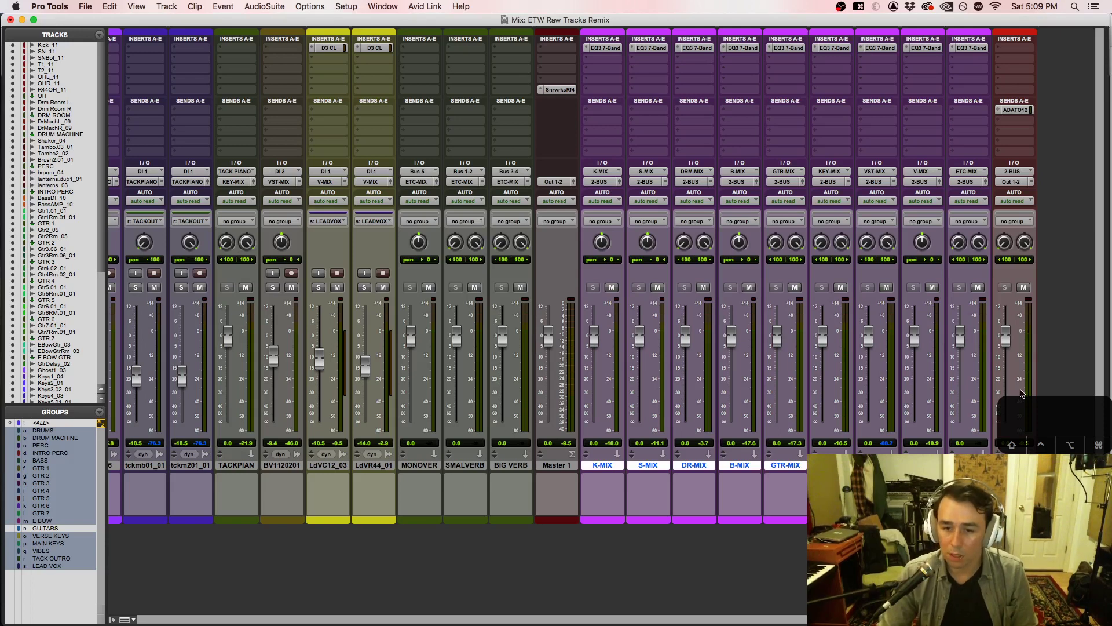
Step: Open the 7-band EQ on K-MIX and mute all the other group mix buses from S-MIX to ETC-MIX
key("space")
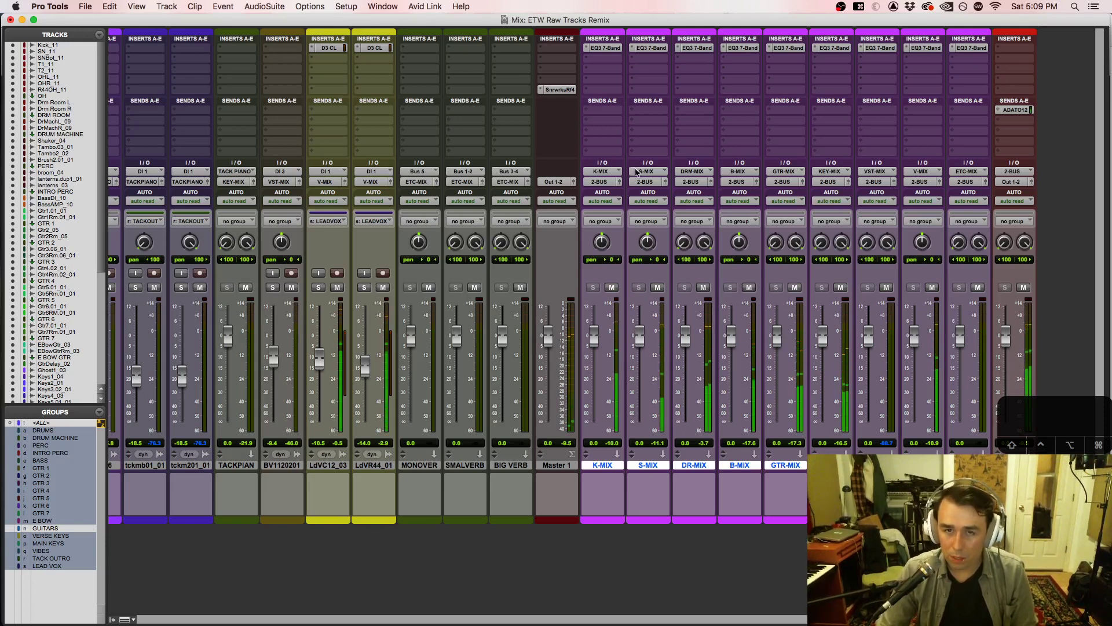
left_click(600, 48)
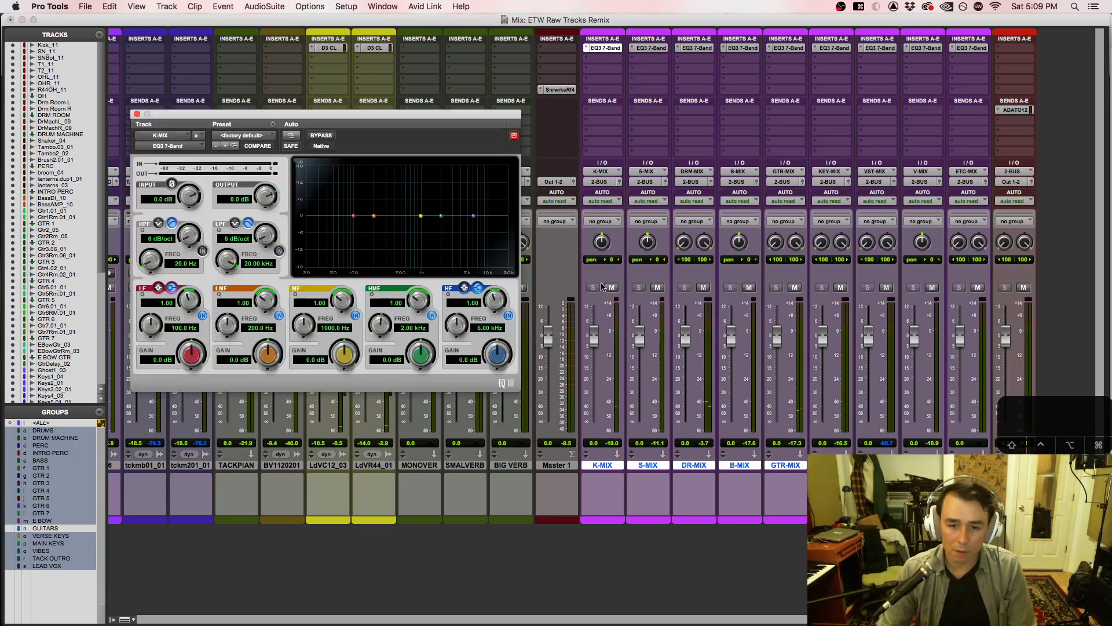
left_click(657, 288)
left_click(703, 288)
left_click(748, 287)
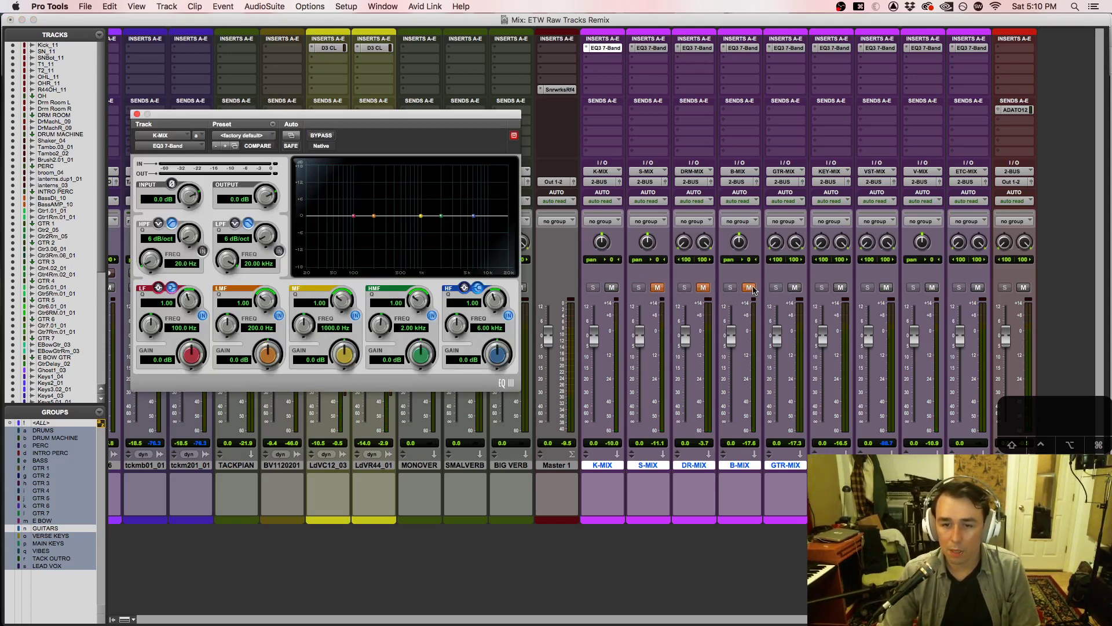
left_click(794, 287)
left_click(841, 287)
left_click(886, 288)
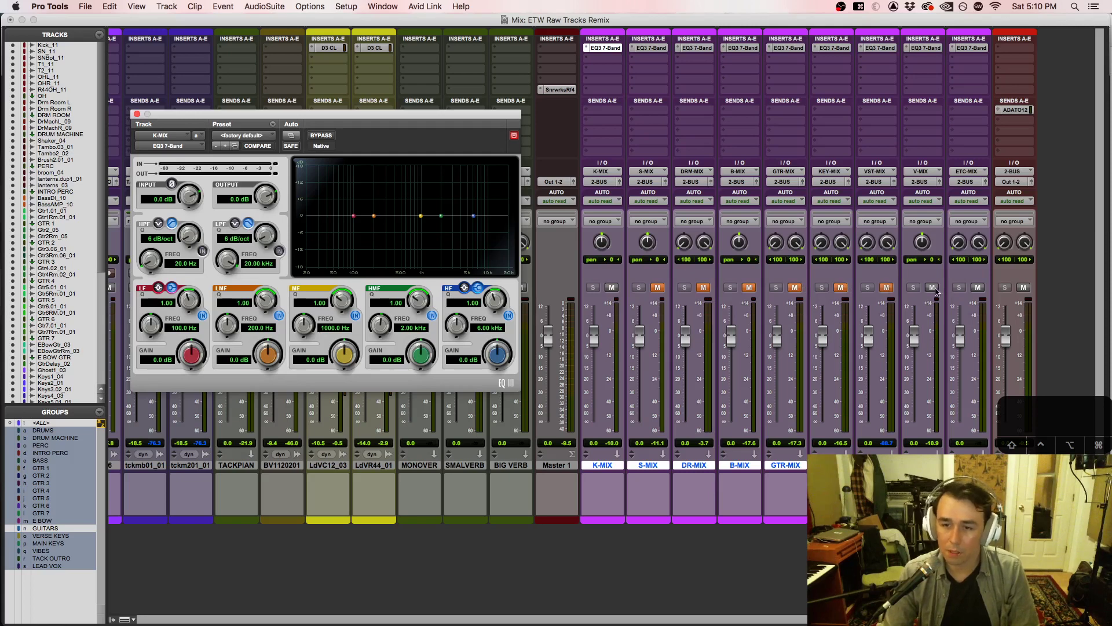
left_click(932, 287)
left_click(978, 287)
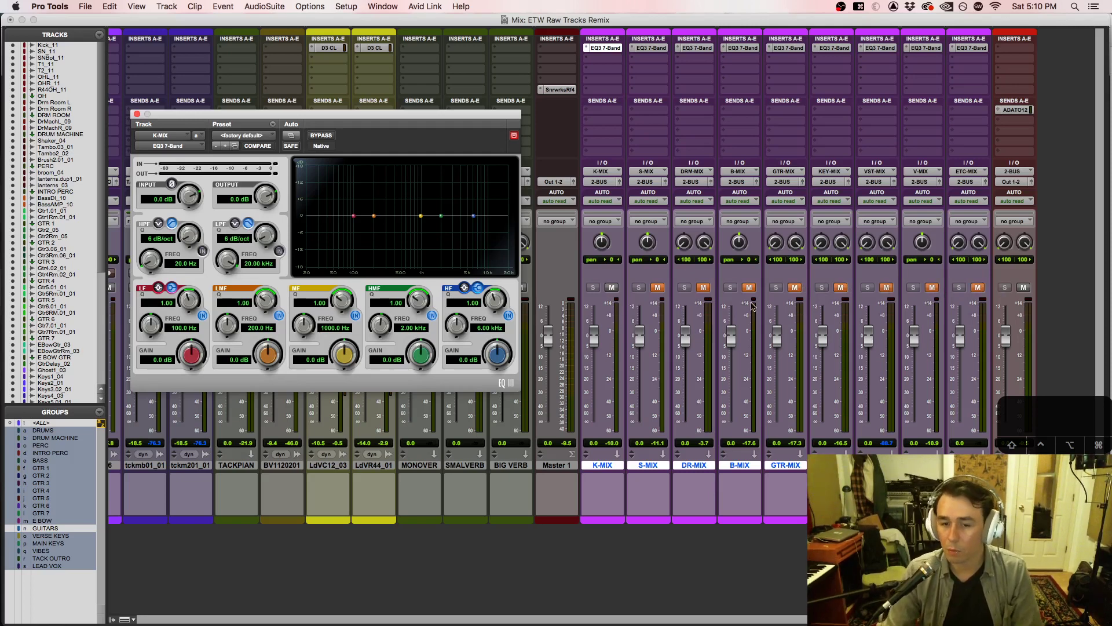
Step: Enable the high-pass filter on the K-MIX EQ during playback with a 24 dB/oct slope at 20 Hz
key("space")
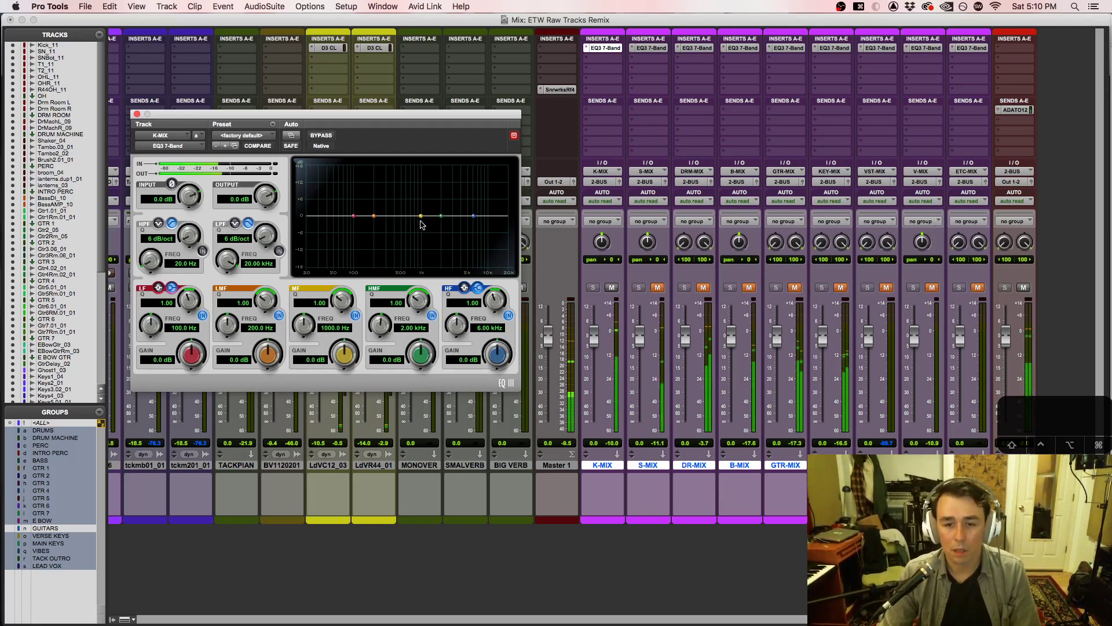
left_click(202, 250)
left_click_drag(191, 241, 194, 217)
left_click_drag(197, 186, 227, 75)
left_click_drag(146, 272, 1, 278)
key("space")
Step: Look up the K-MIX filter values in the routing PDF in Acrobat and set the EQ's high-pass frequency to about 50.6 Hz
mouse_move(1, 278)
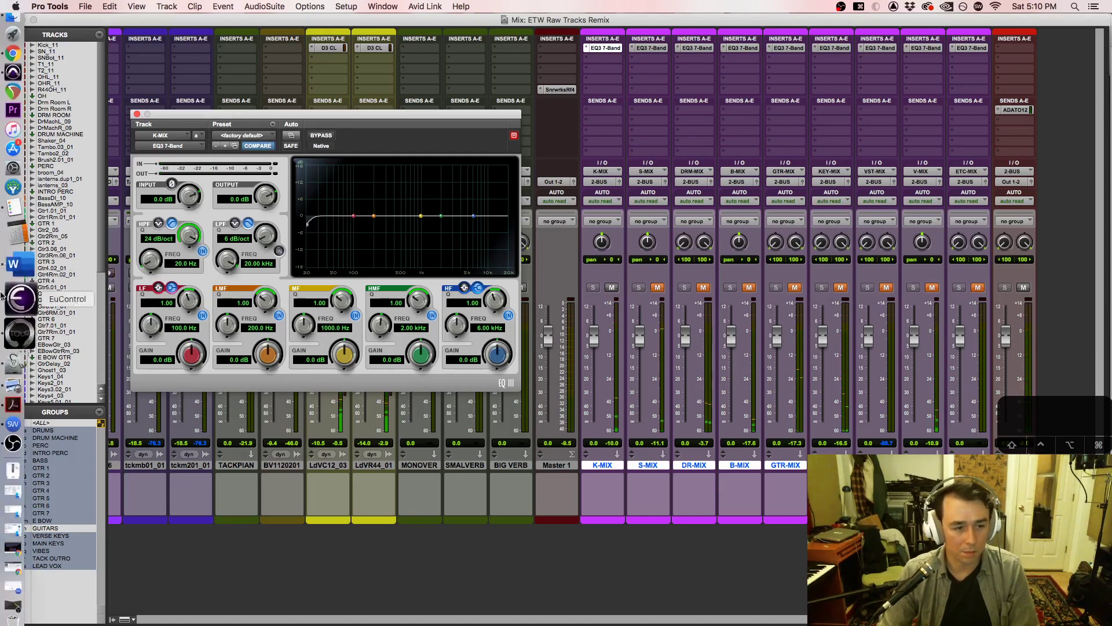
left_click(13, 374)
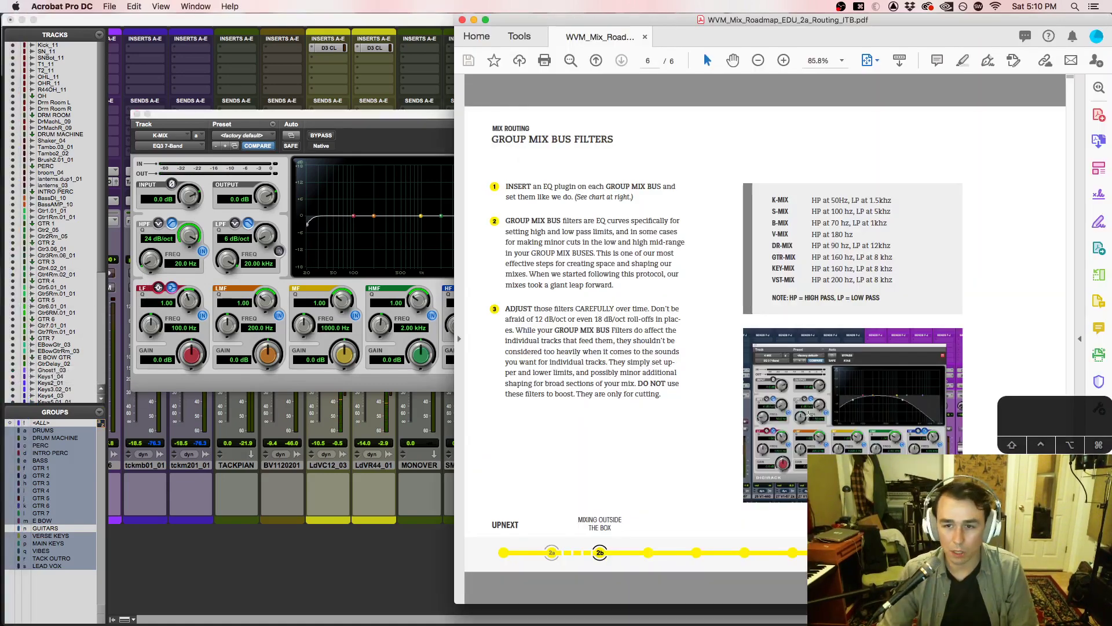
left_click(358, 123)
left_click_drag(152, 266, 157, 248)
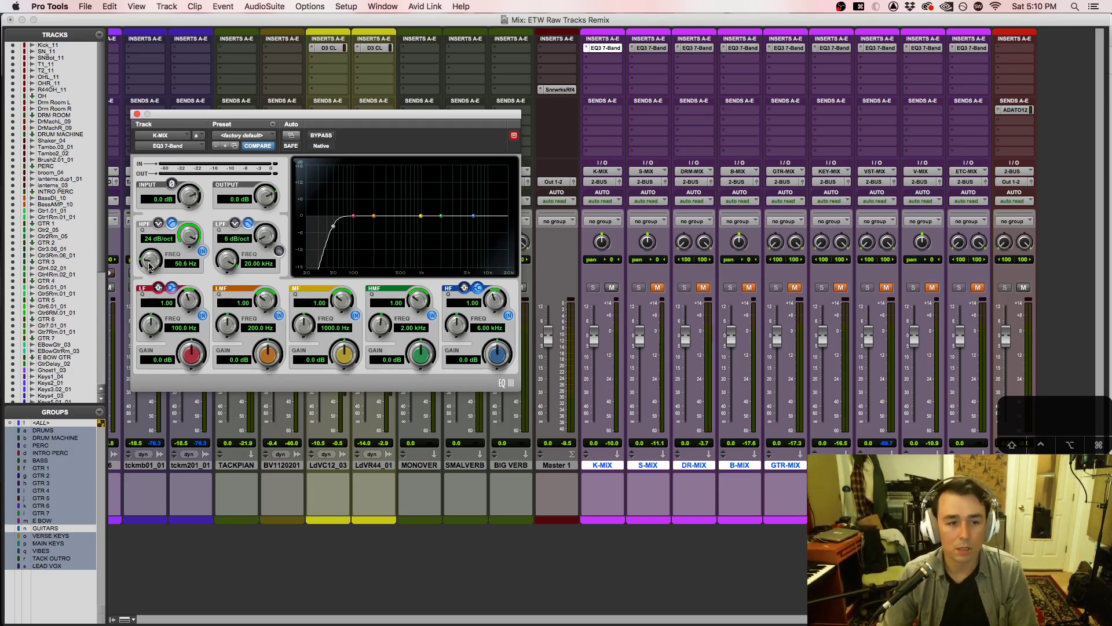
Step: Compare the K-MIX high-pass filter on and off, try 12 and 18 dB/oct slopes, and set the slope to 6 dB/oct
left_click(203, 252)
left_click(201, 251)
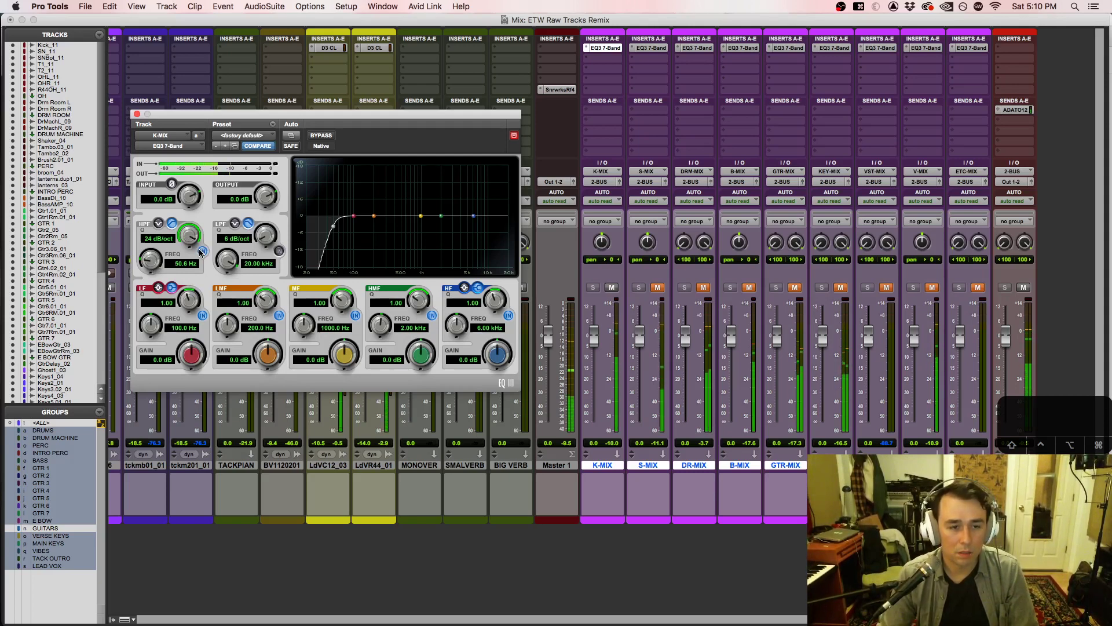
left_click_drag(185, 227, 184, 286)
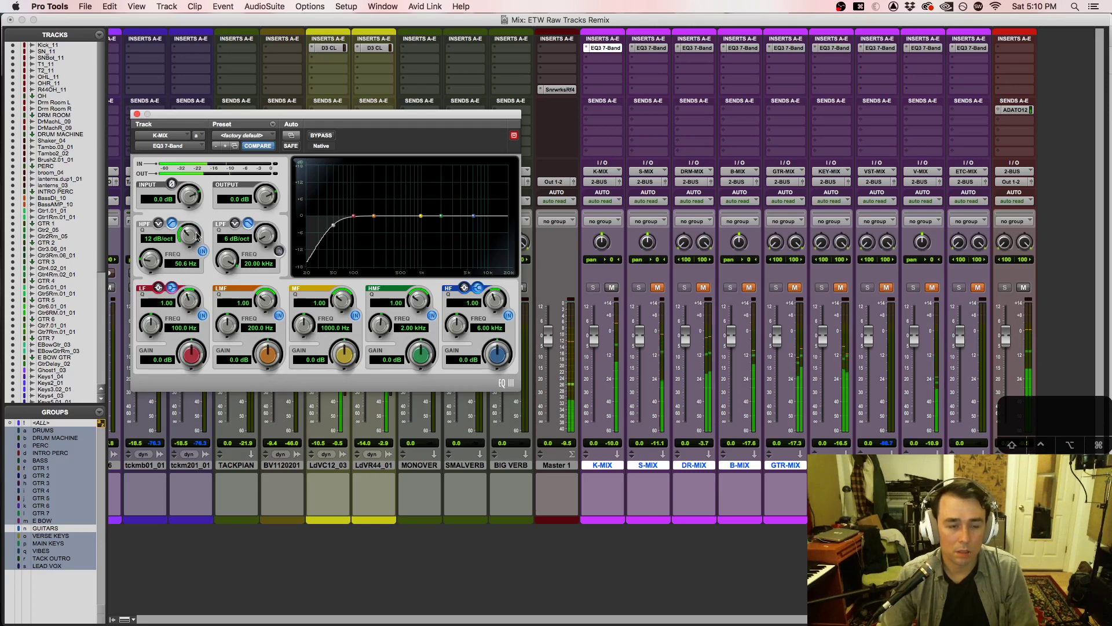
left_click_drag(192, 230, 195, 218)
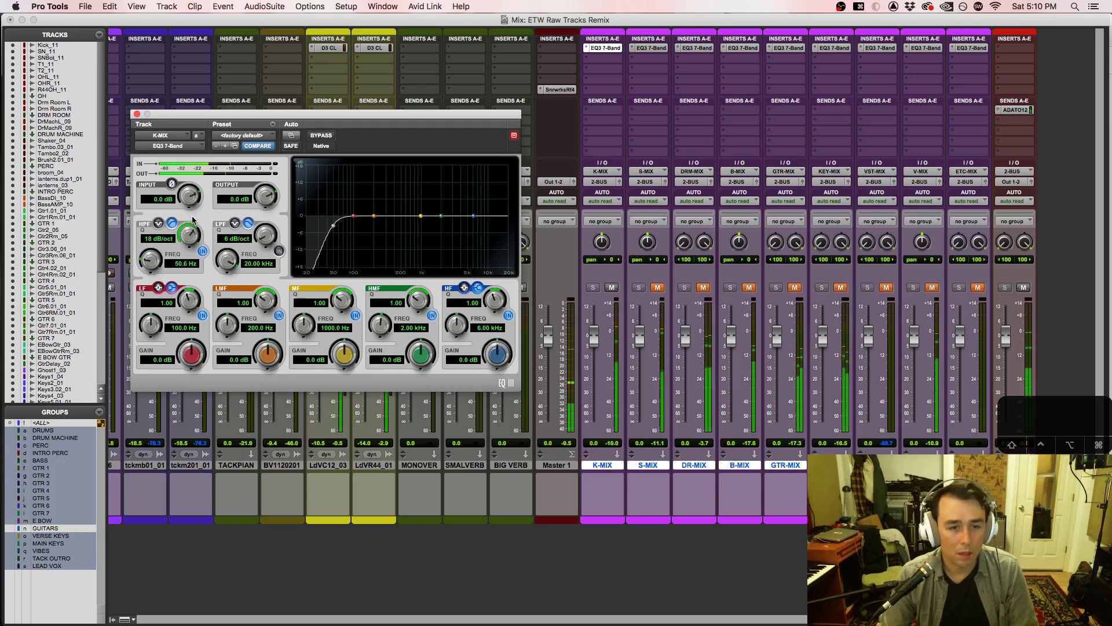
left_click_drag(184, 247, 172, 309)
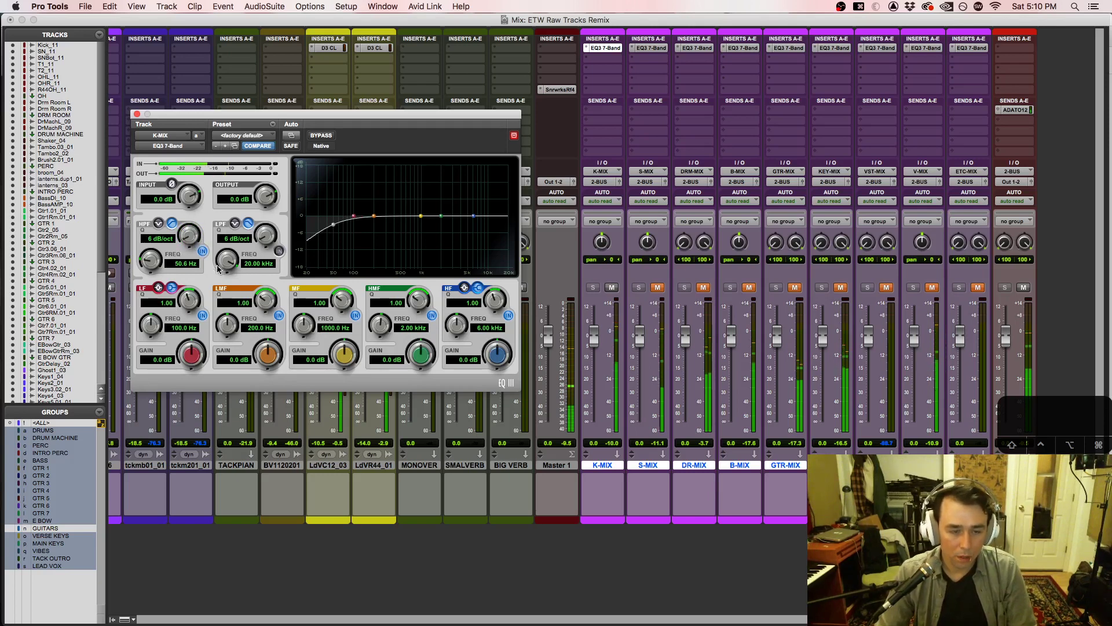
left_click_drag(149, 262, 144, 269)
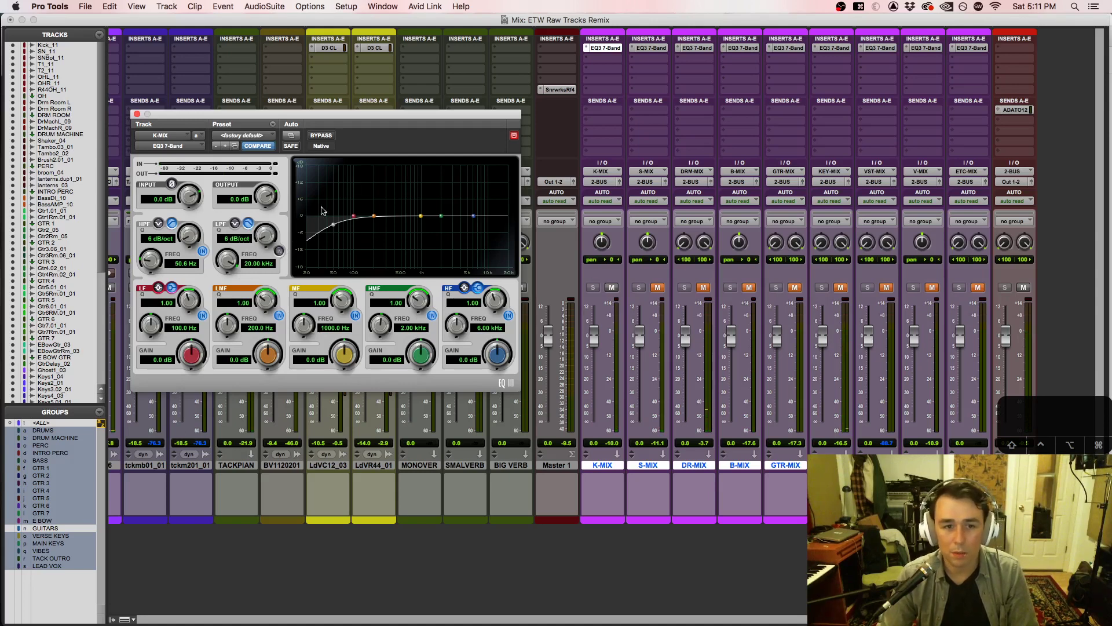
Step: Recheck the filter chart in the PDF, enable the K-MIX low-pass filter at about 1.57 kHz with 6 dB/oct, and play the mix
mouse_move(1, 249)
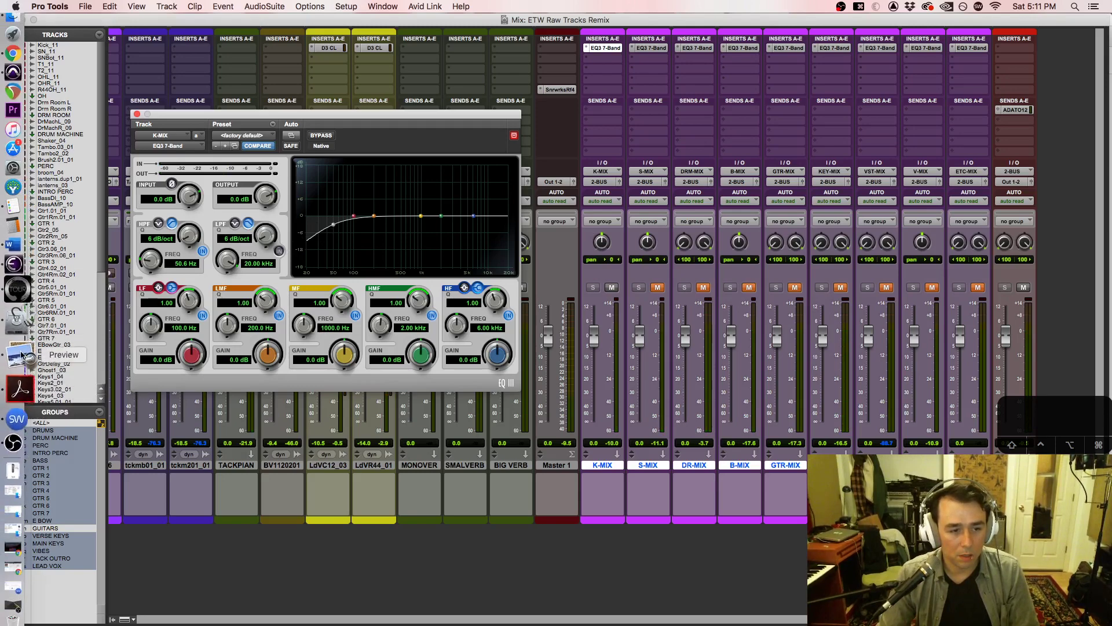
left_click(19, 387)
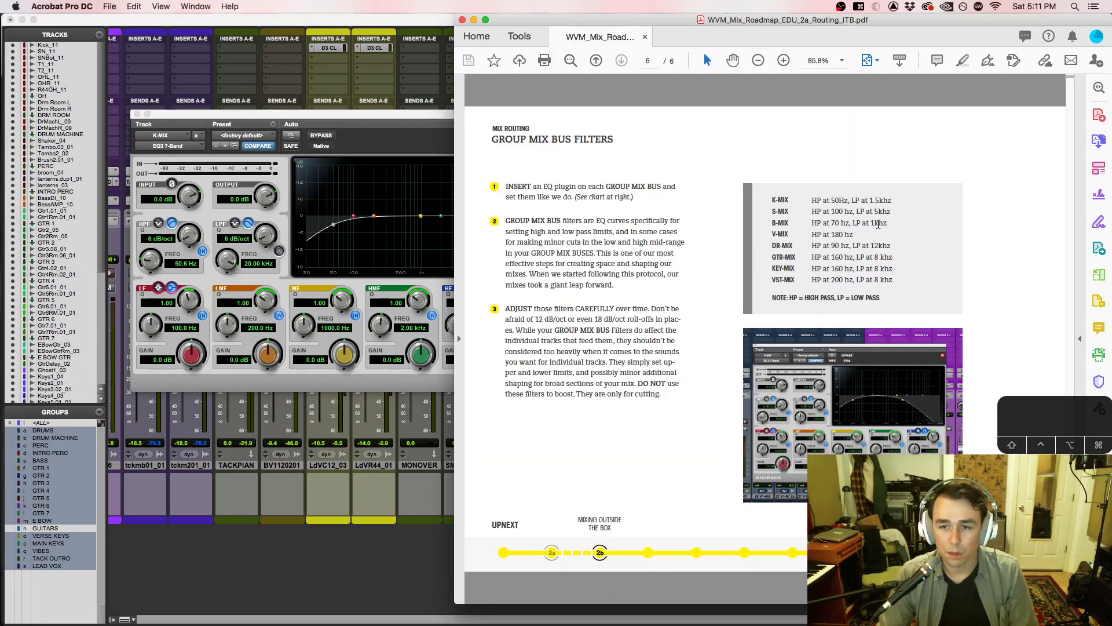
left_click(367, 119)
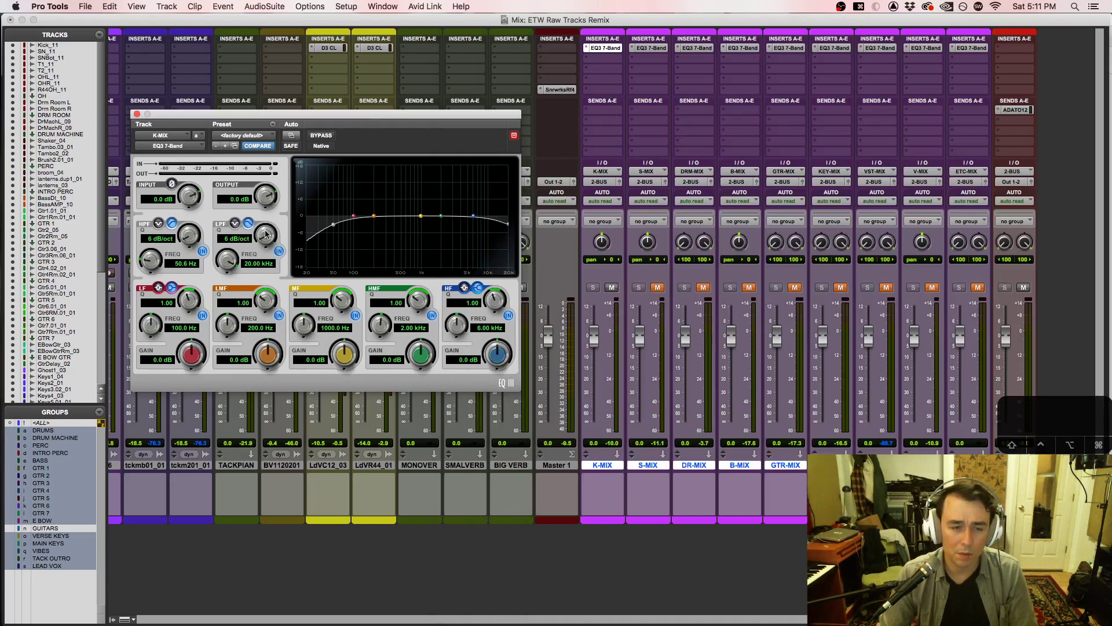
left_click_drag(228, 262, 226, 336)
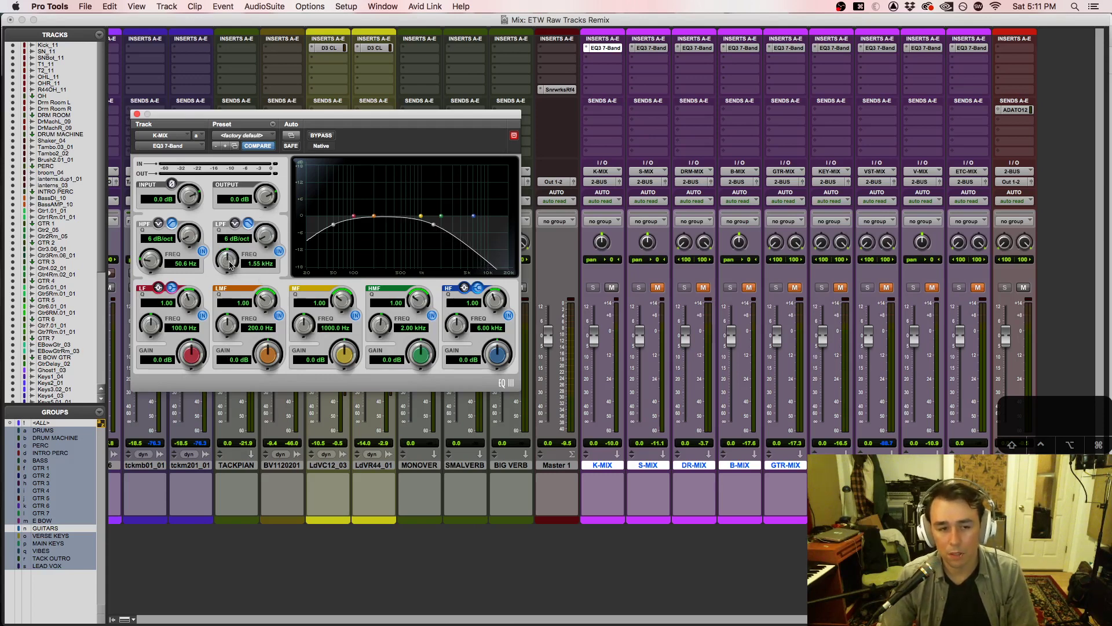
key("space")
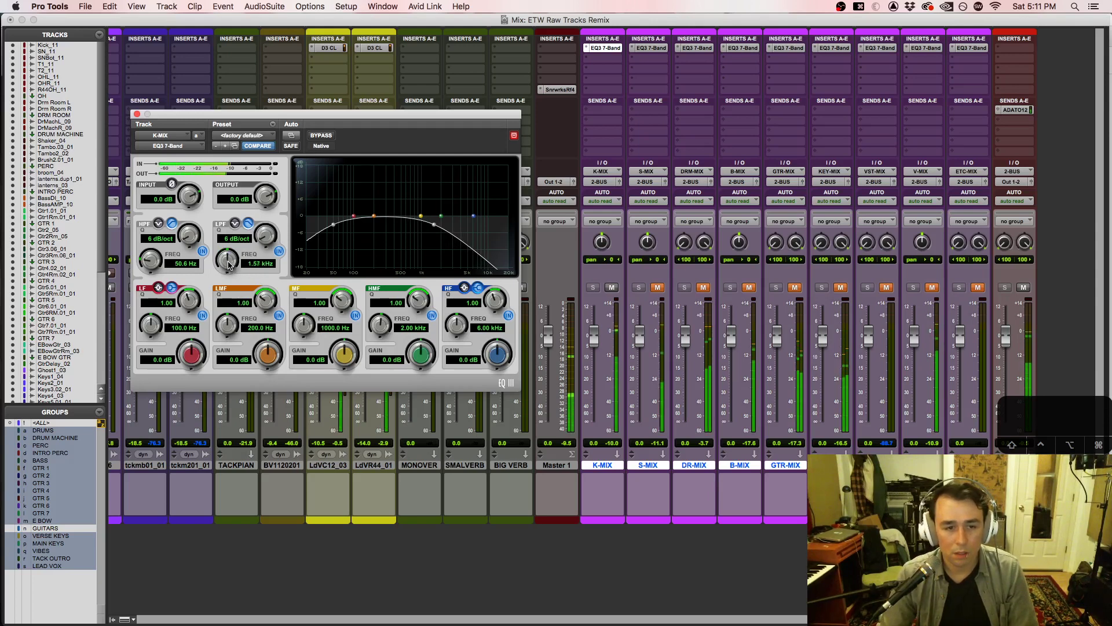
Step: Compare the K-MIX low-pass filter at 20 kHz, about 1.53 kHz and switched off during playback, and set it to about 10.55 kHz
left_click_drag(227, 266, 234, 217)
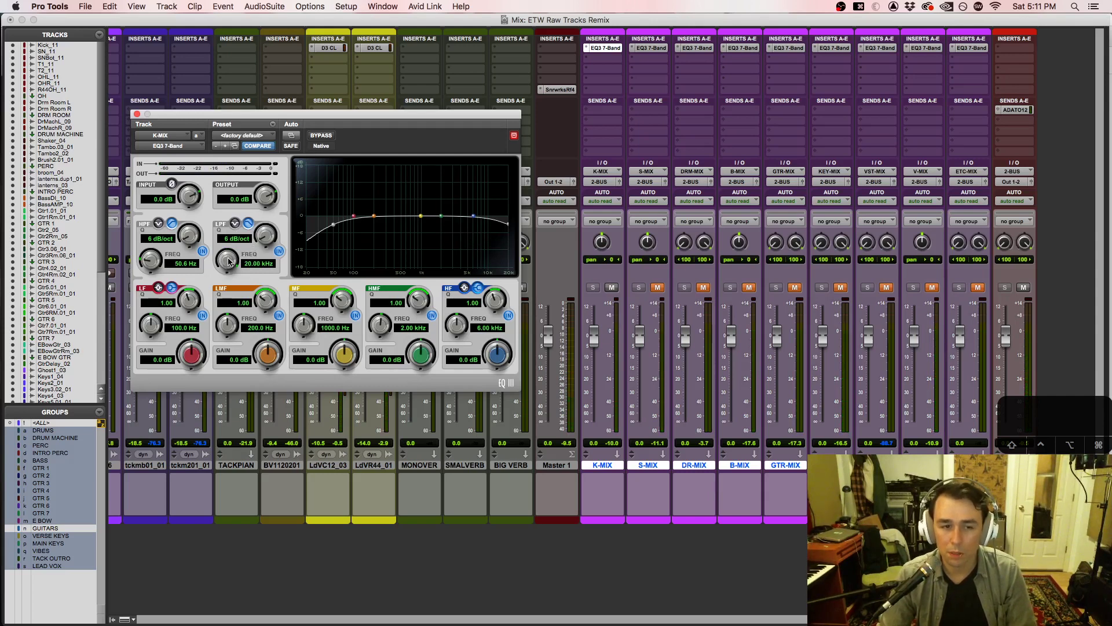
left_click_drag(229, 265, 232, 328)
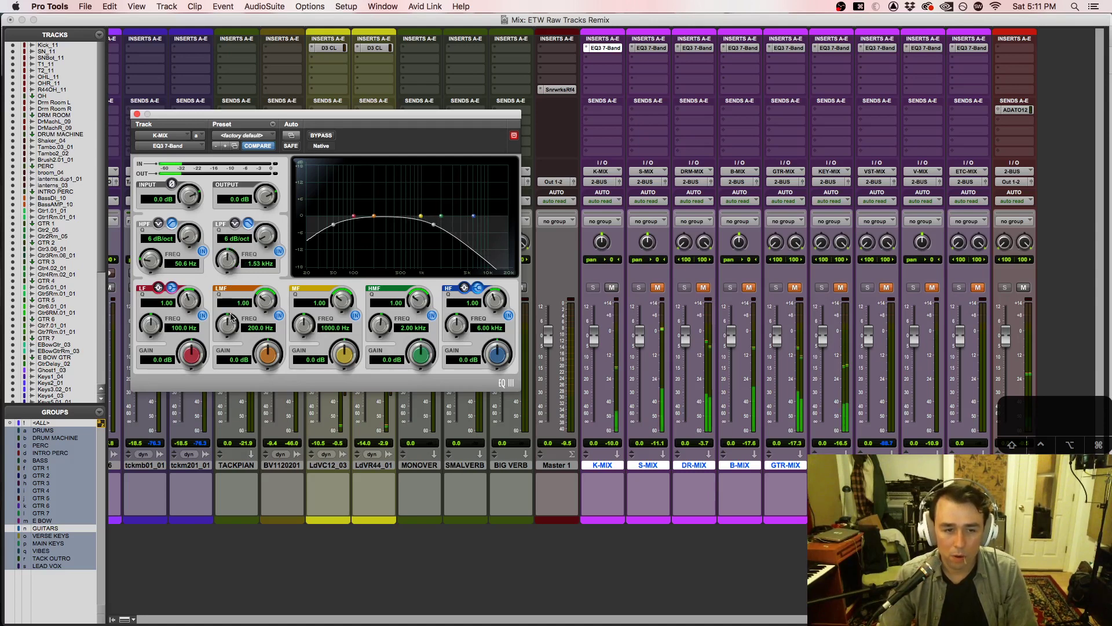
left_click(279, 252)
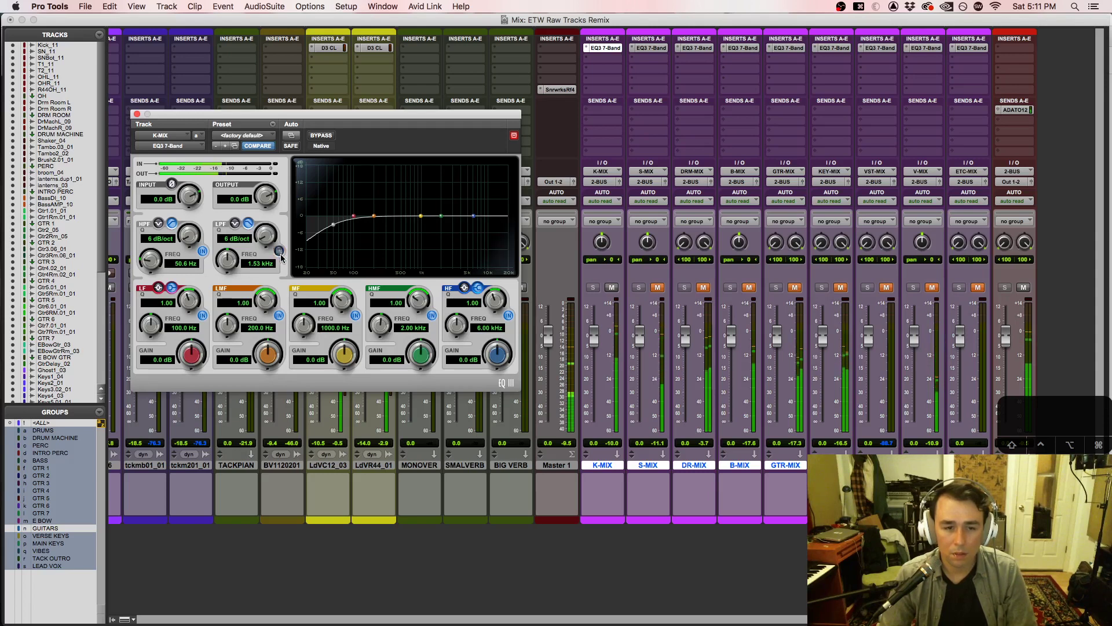
left_click(280, 253)
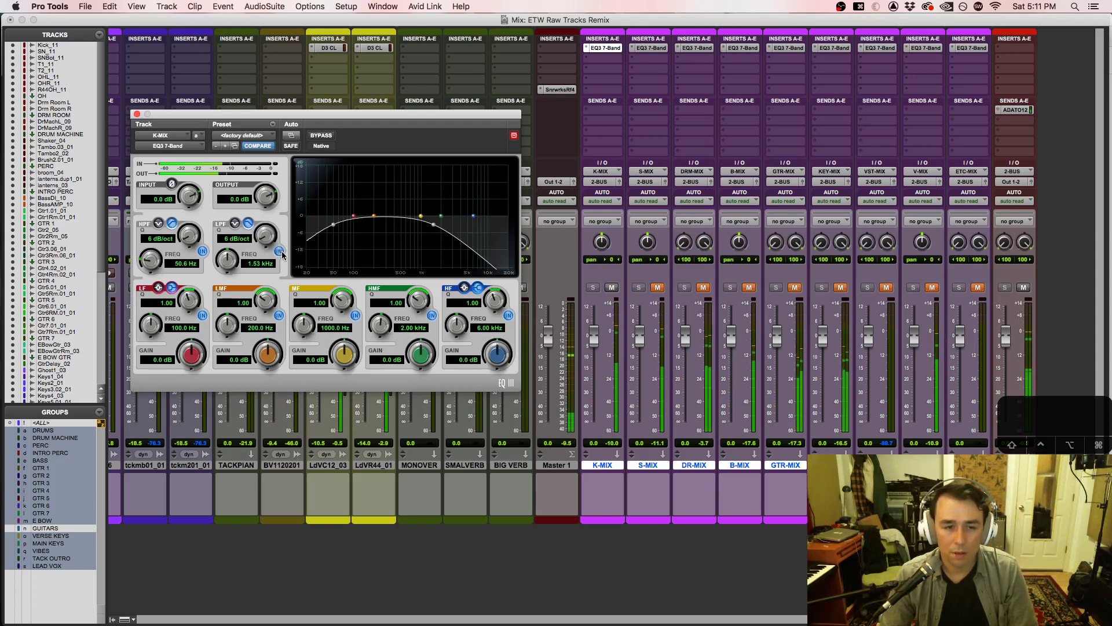
left_click_drag(228, 262, 244, 227)
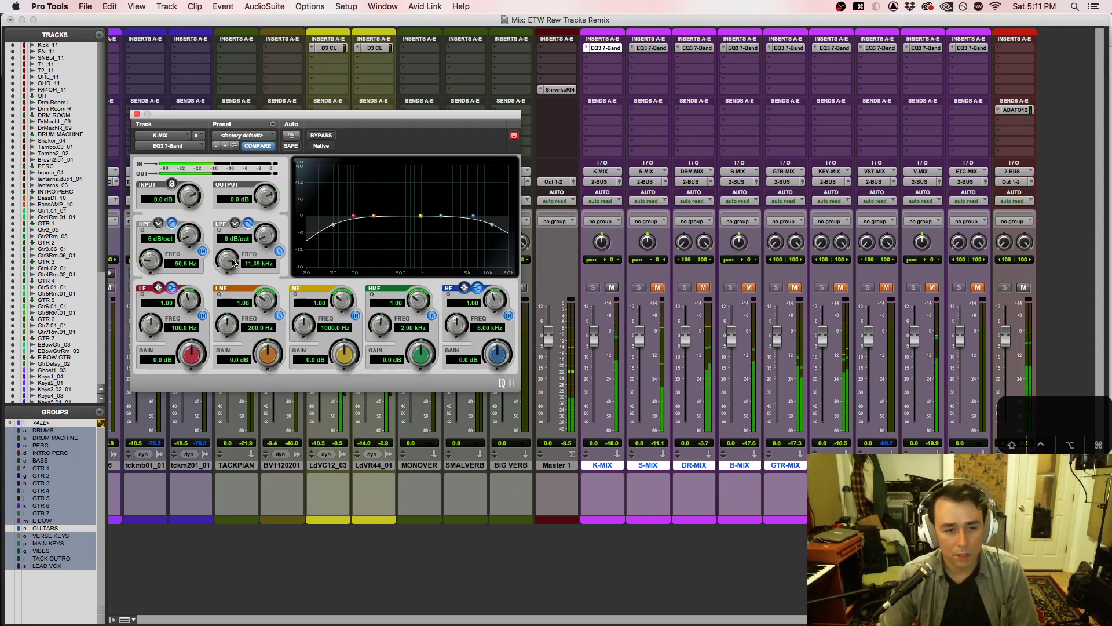
left_click_drag(234, 263, 233, 265)
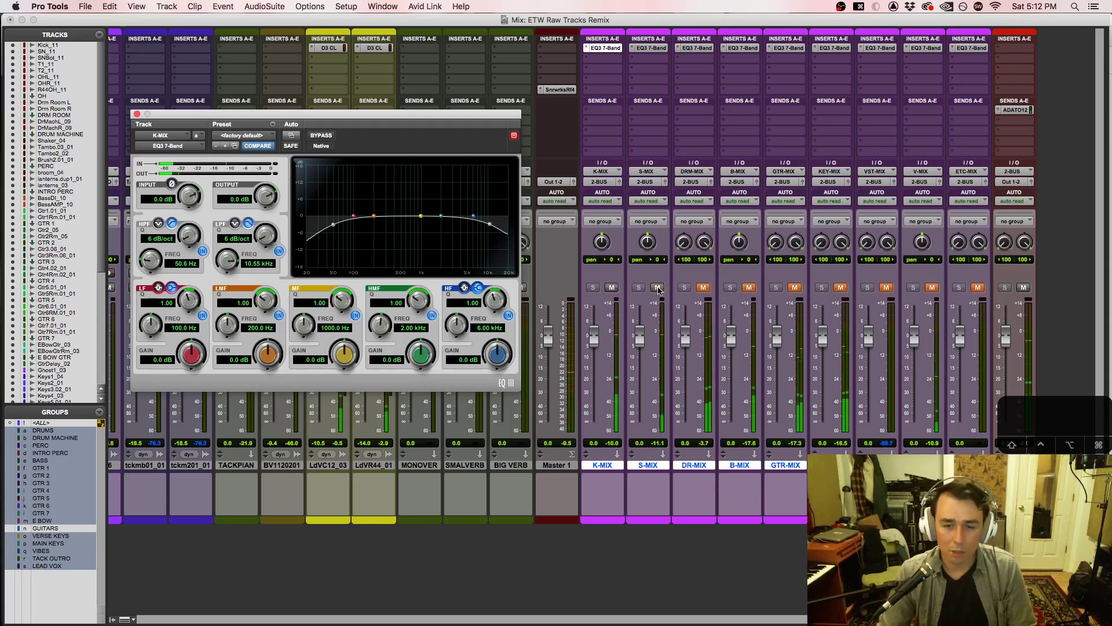
Step: Mute K-MIX and enable the high-pass filter on the S-MIX EQ with a 12 dB/oct slope
left_click(613, 287)
left_click(651, 47)
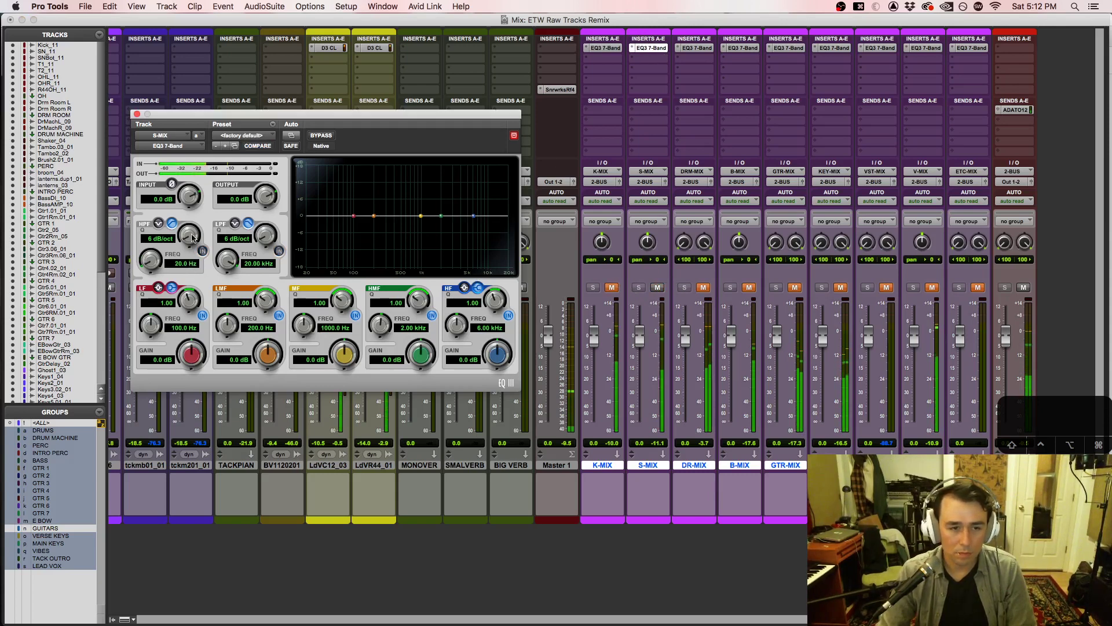
left_click_drag(187, 238, 198, 210)
left_click(203, 251)
Step: Look up the S-MIX filter values in the routing PDF in Acrobat and set the EQ's high-pass frequency to about 99.3 Hz
mouse_move(3, 243)
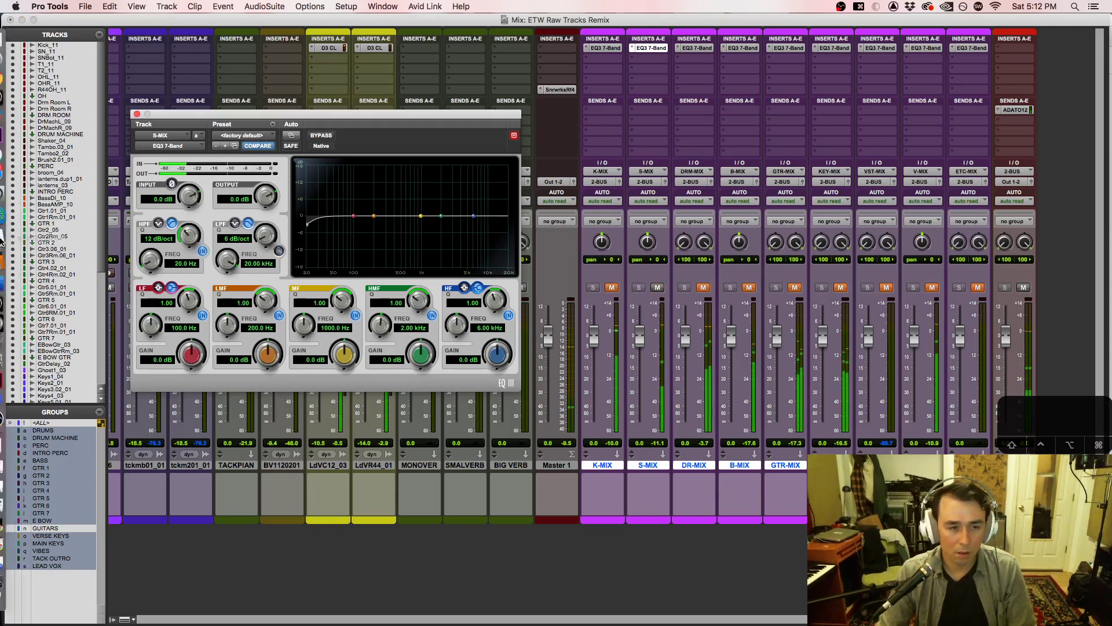
left_click(19, 394)
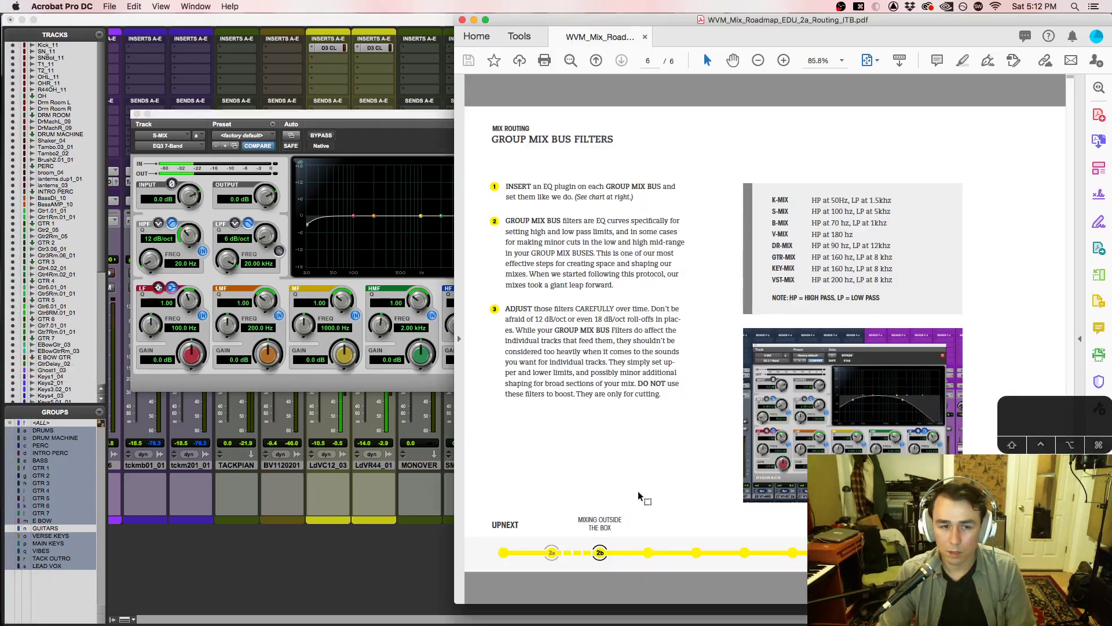
left_click(266, 594)
left_click_drag(174, 259, 163, 249)
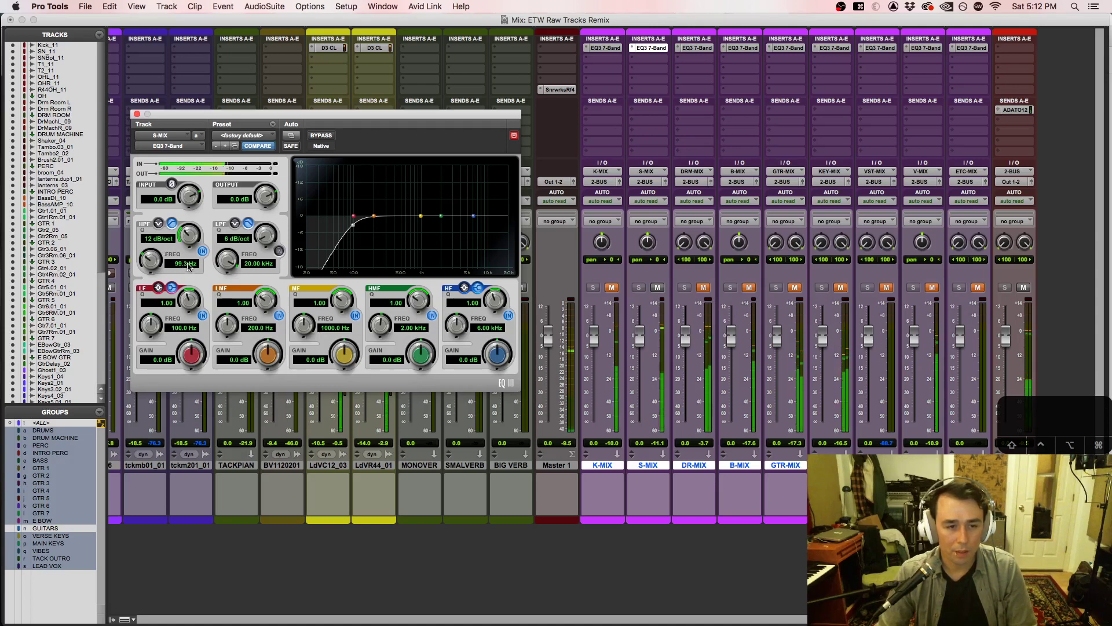
left_click_drag(146, 261, 151, 261)
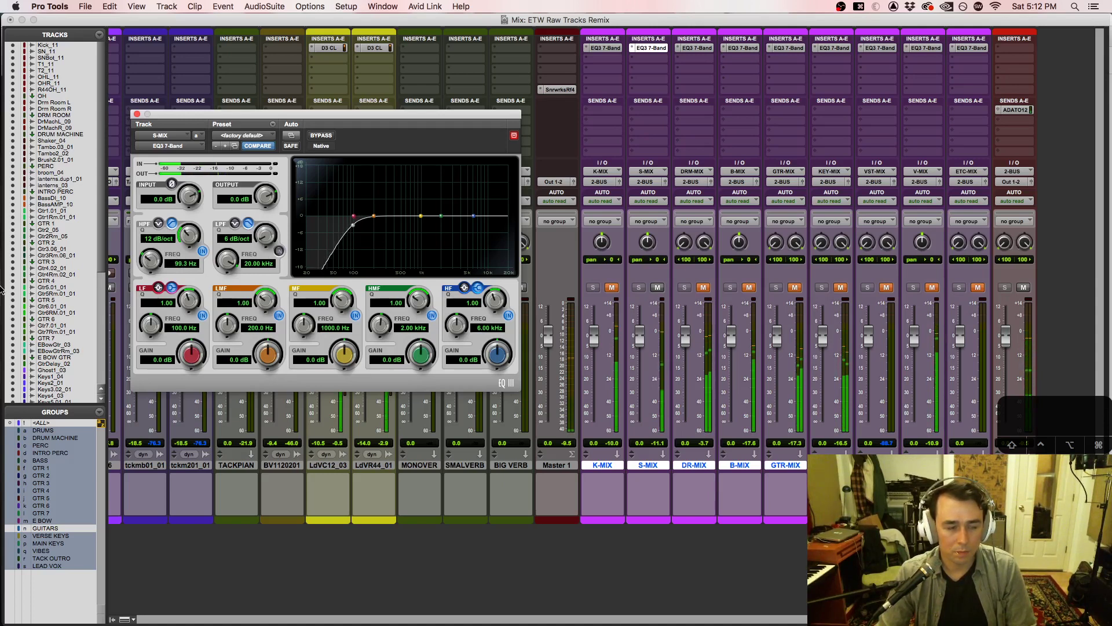
Step: Recheck the filter chart in Acrobat, enable the S-MIX low-pass filter at about 5.16 kHz with 6 dB/oct, and play the mix
mouse_move(2, 289)
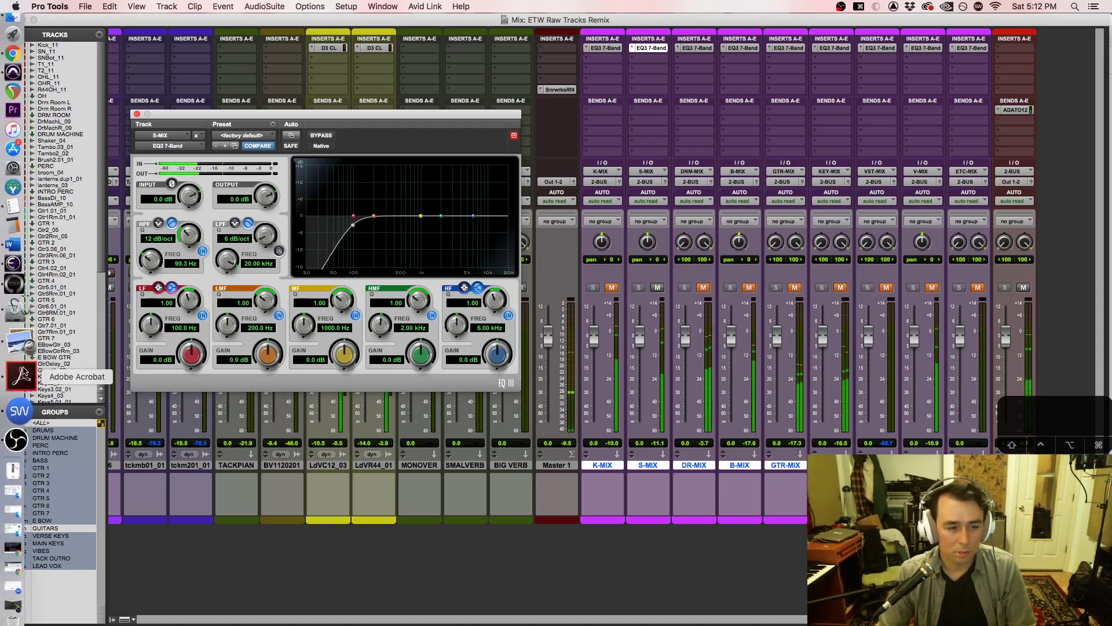
left_click(22, 374)
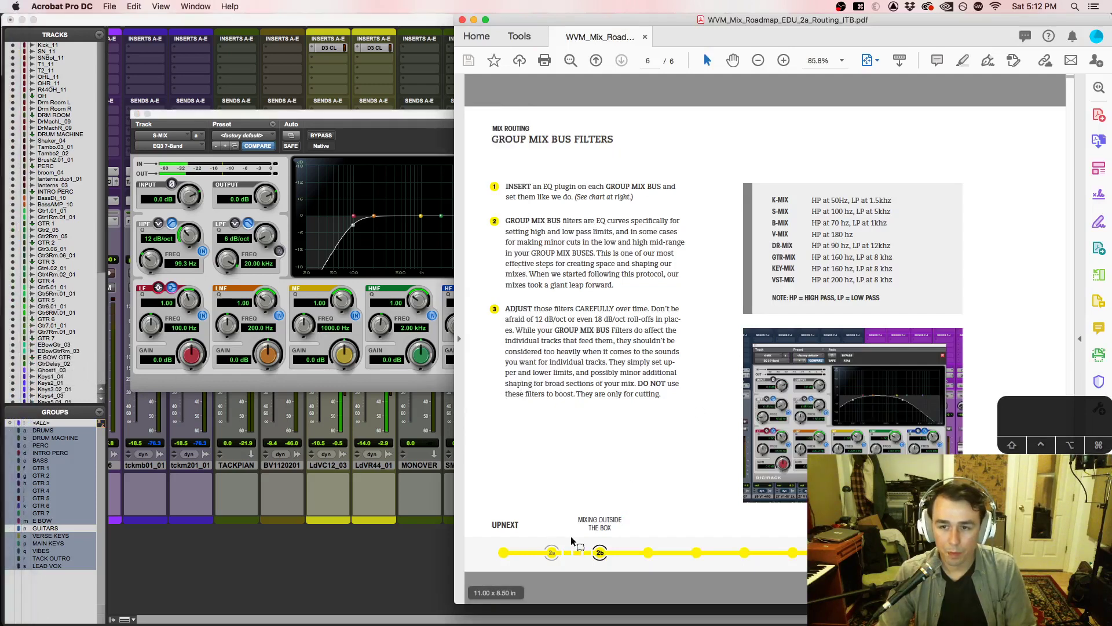
left_click(310, 534)
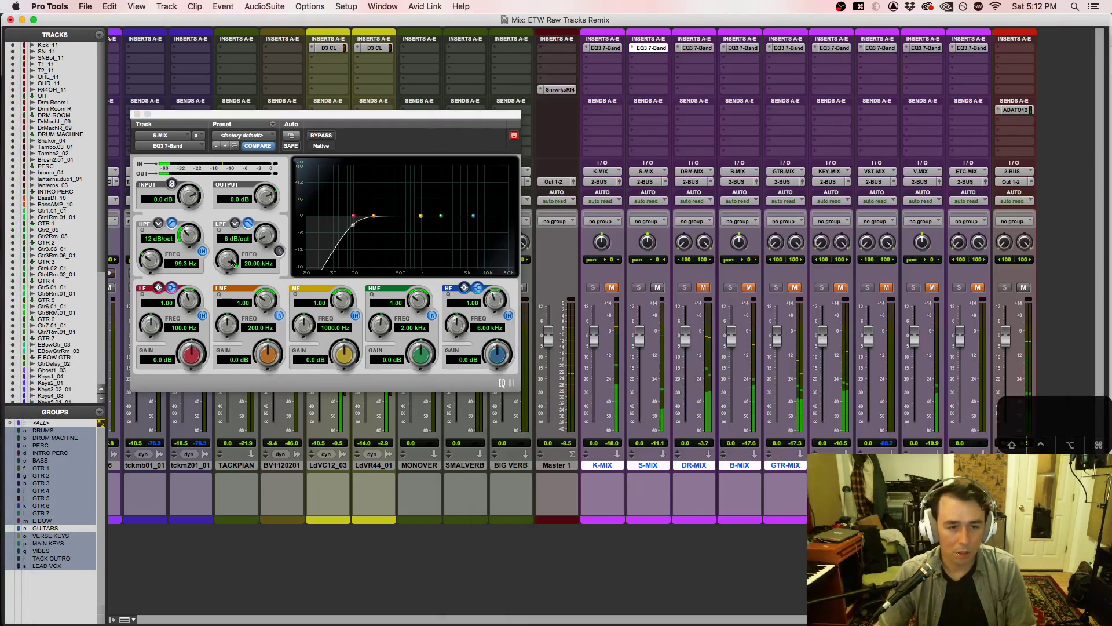
left_click(279, 250)
left_click_drag(276, 228, 265, 300)
left_click_drag(232, 260, 235, 281)
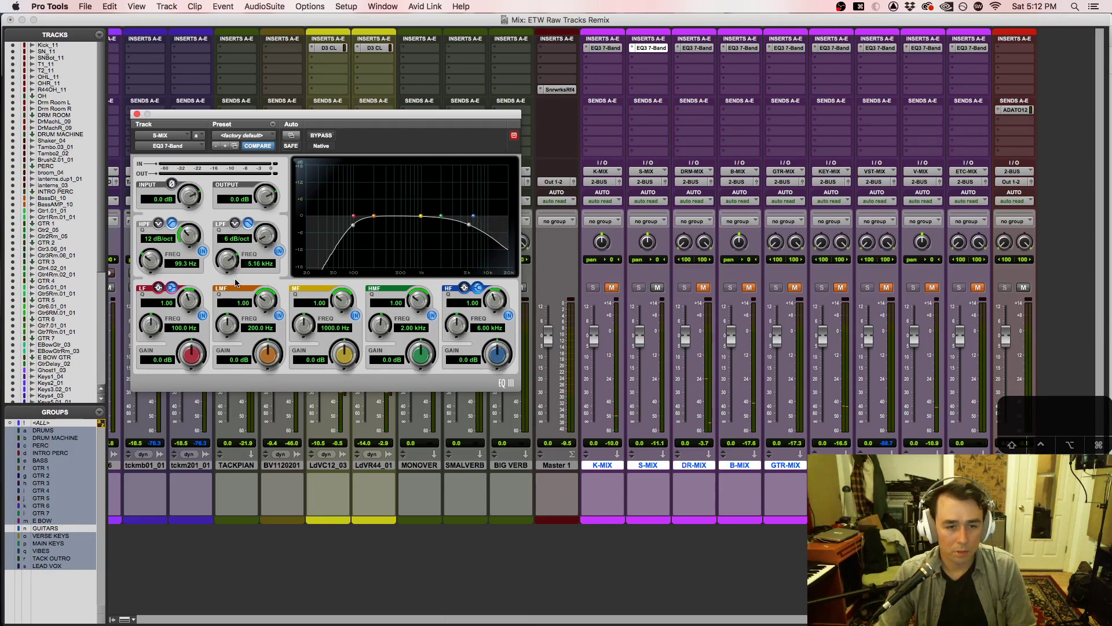
key("space")
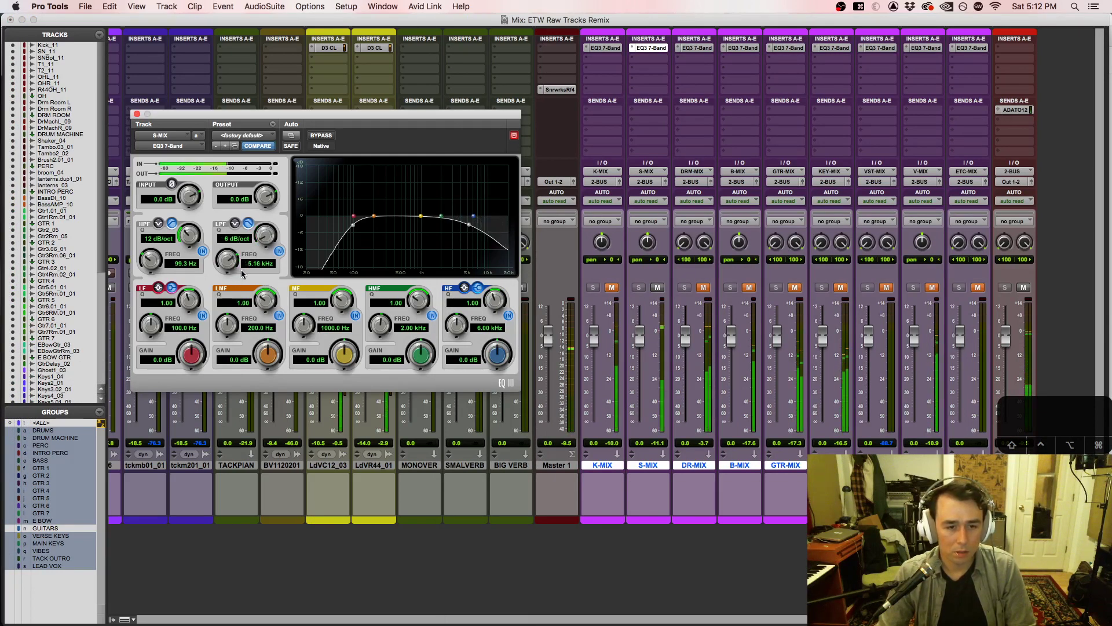
Step: Compare the S-MIX low-pass filter on and off and set its frequency to about 10.02 kHz
left_click(278, 251)
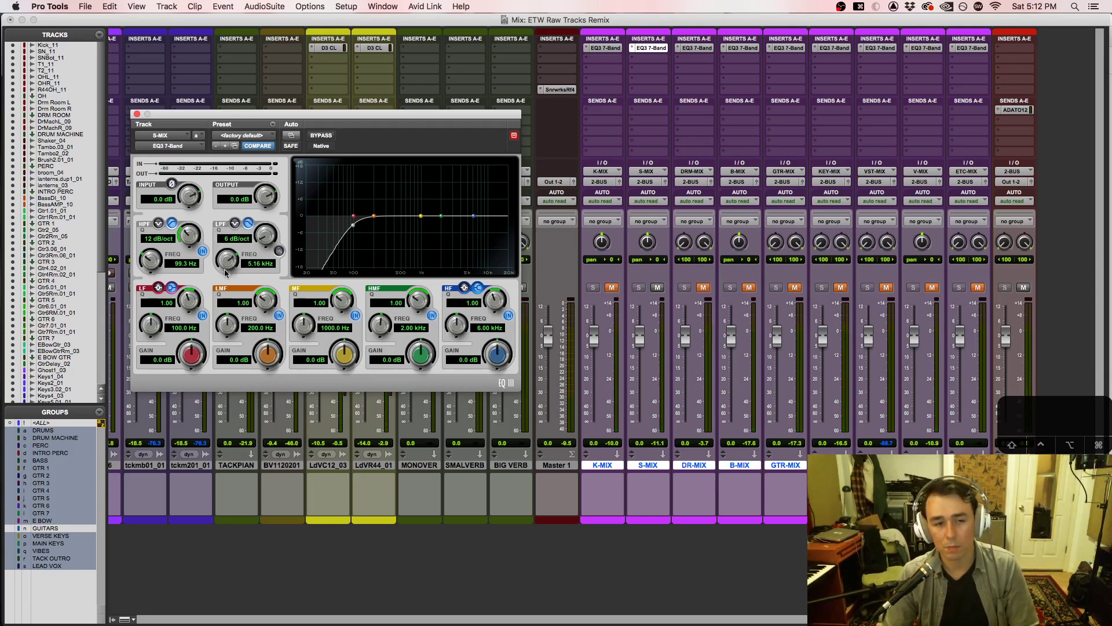
left_click(280, 252)
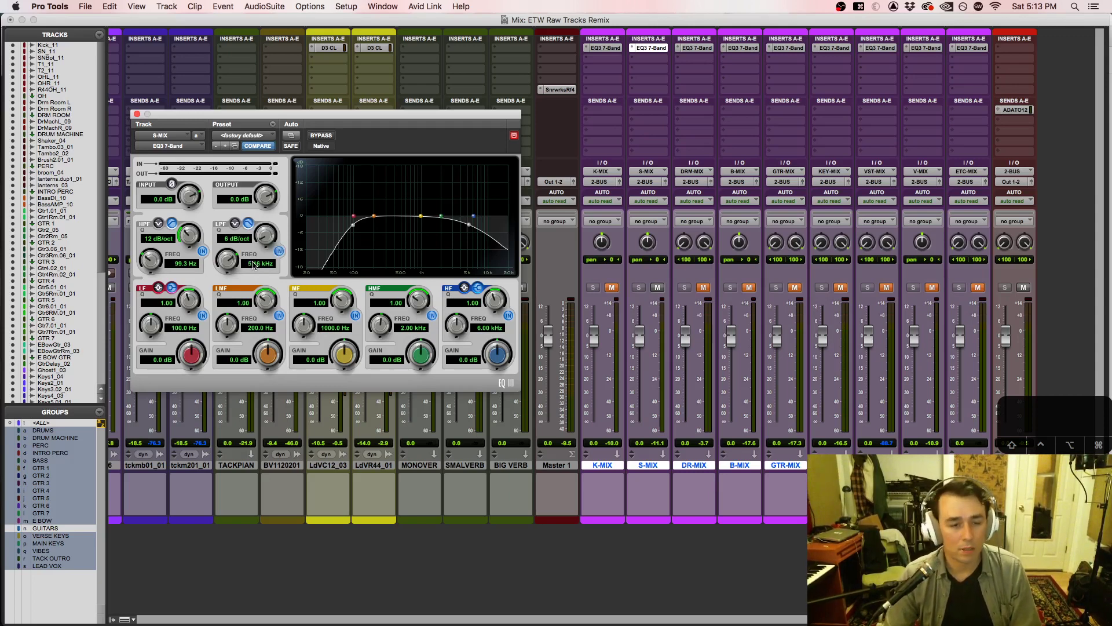
mouse_move(235, 265)
left_mouse_down()
mouse_move(237, 255)
mouse_move(226, 259)
left_mouse_up()
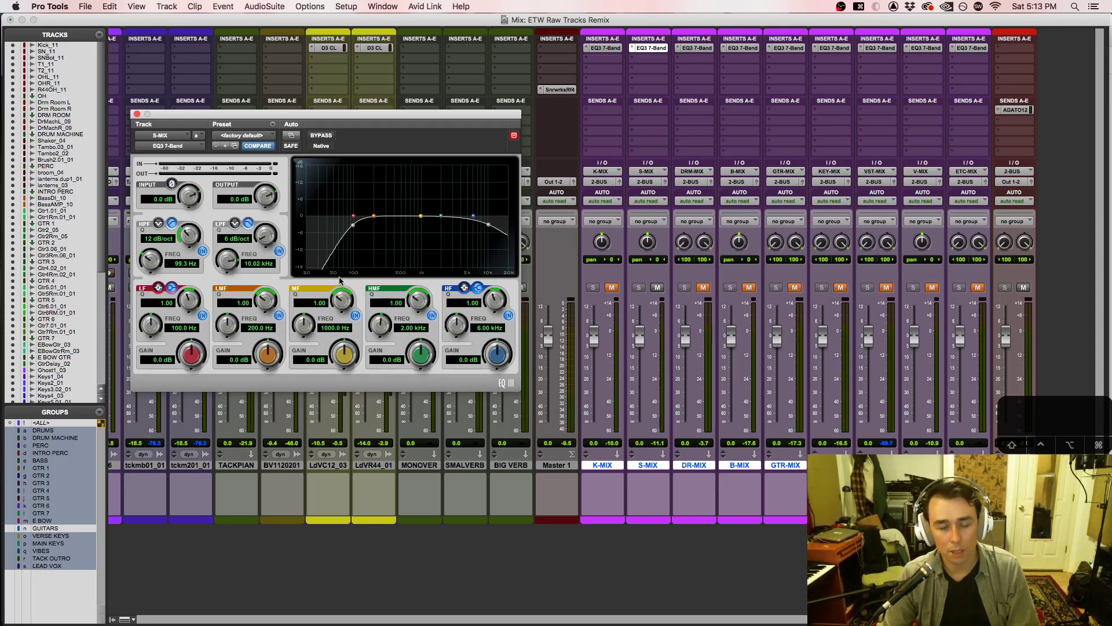
left_click(280, 253)
left_click(280, 253)
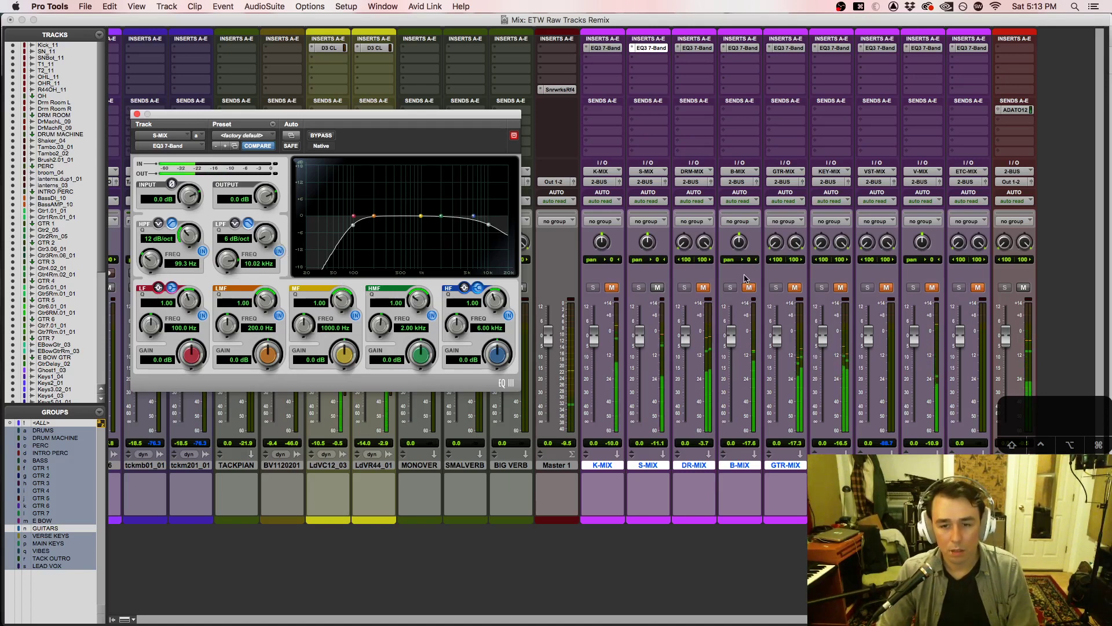
Step: Unmute DR-MIX and highlight its high-pass and low-pass values in the filter chart of the routing PDF in Acrobat
left_click(703, 288)
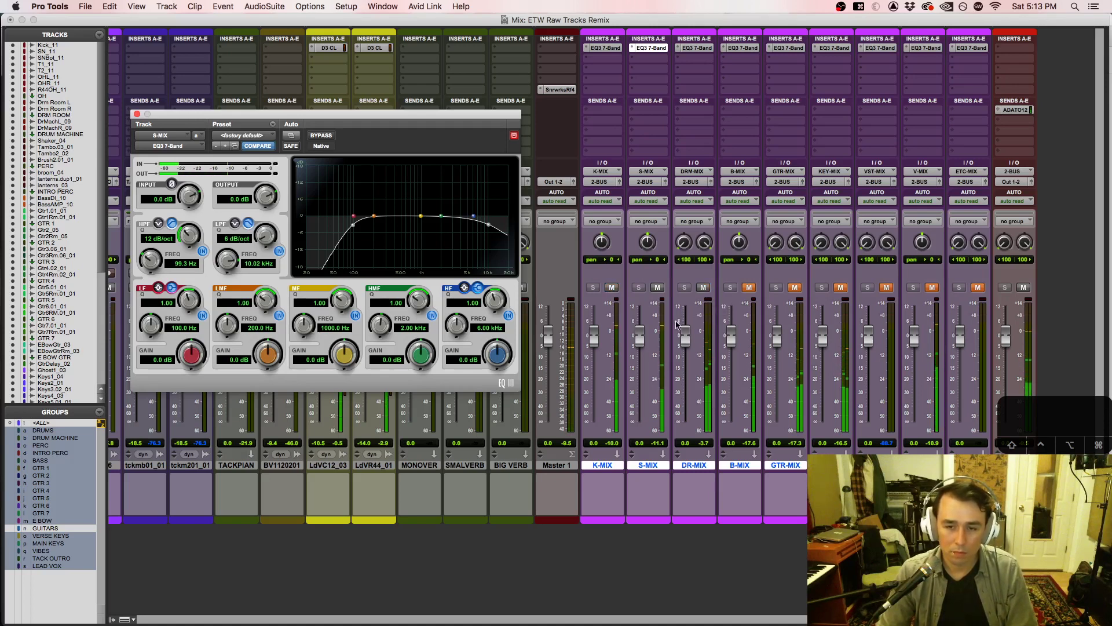
mouse_move(2, 287)
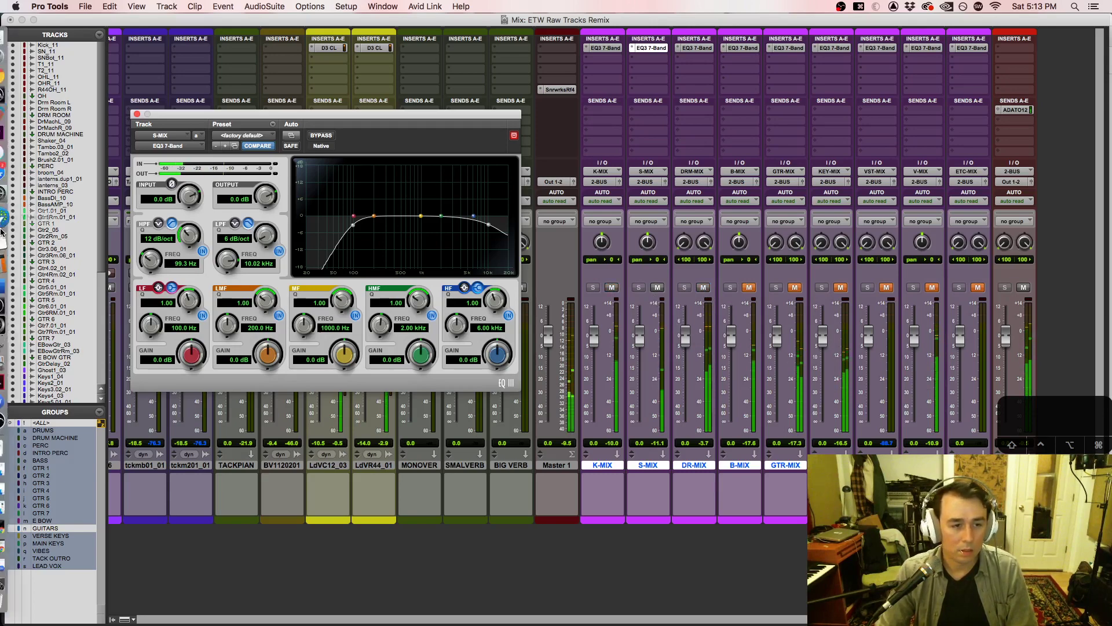
left_click(21, 375)
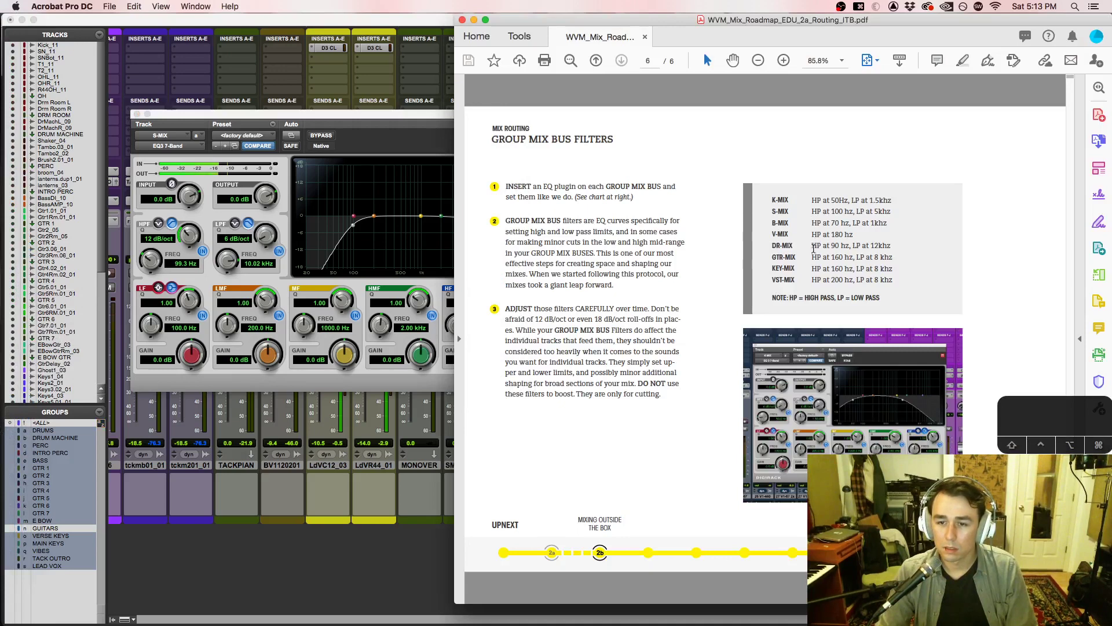
left_click_drag(813, 245, 891, 246)
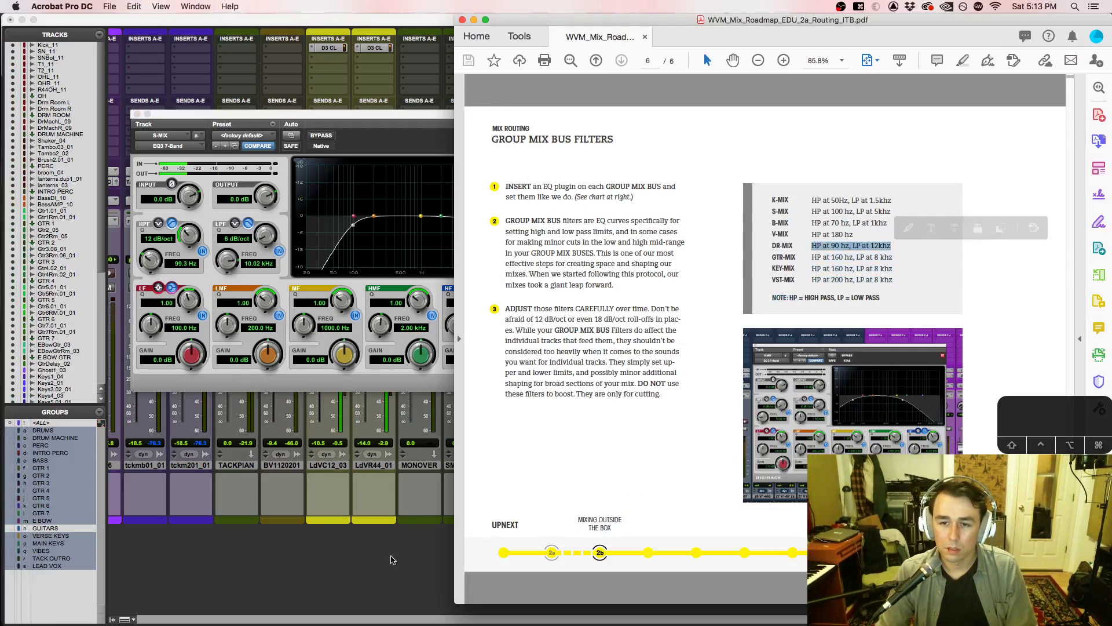
left_click(443, 549)
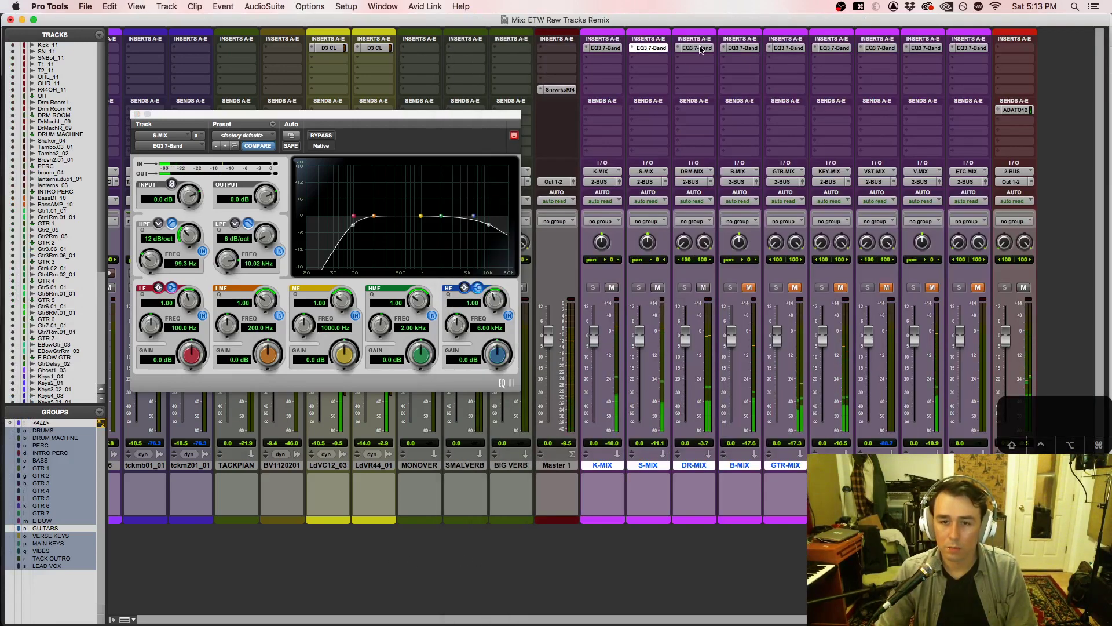
Step: Set the DR-MIX EQ's high-pass filter to 90 Hz in Pro Tools, sweep it by ear, and settle at about 92.7 Hz
left_click(699, 48)
left_click(194, 262)
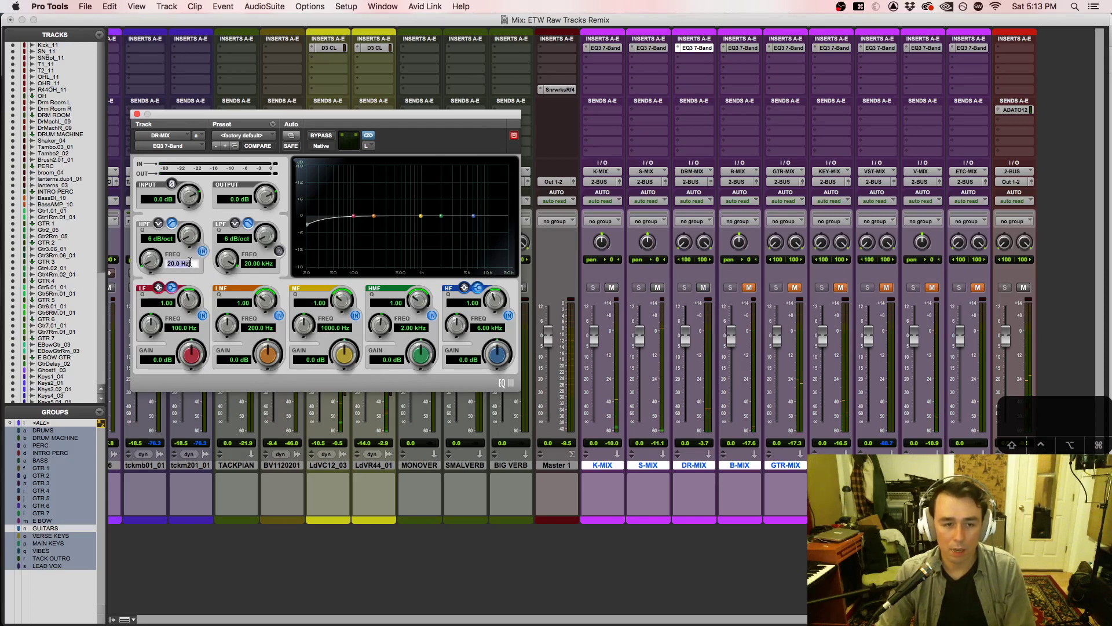
type("90")
key("Return")
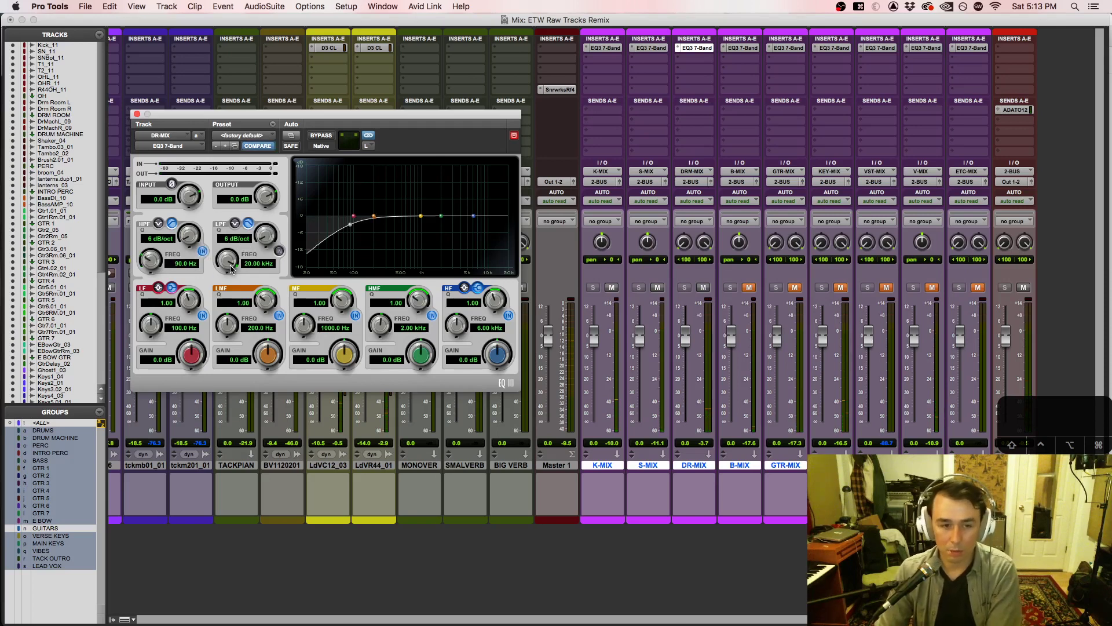
left_click_drag(152, 262, 164, 294)
left_click_drag(152, 256, 151, 263)
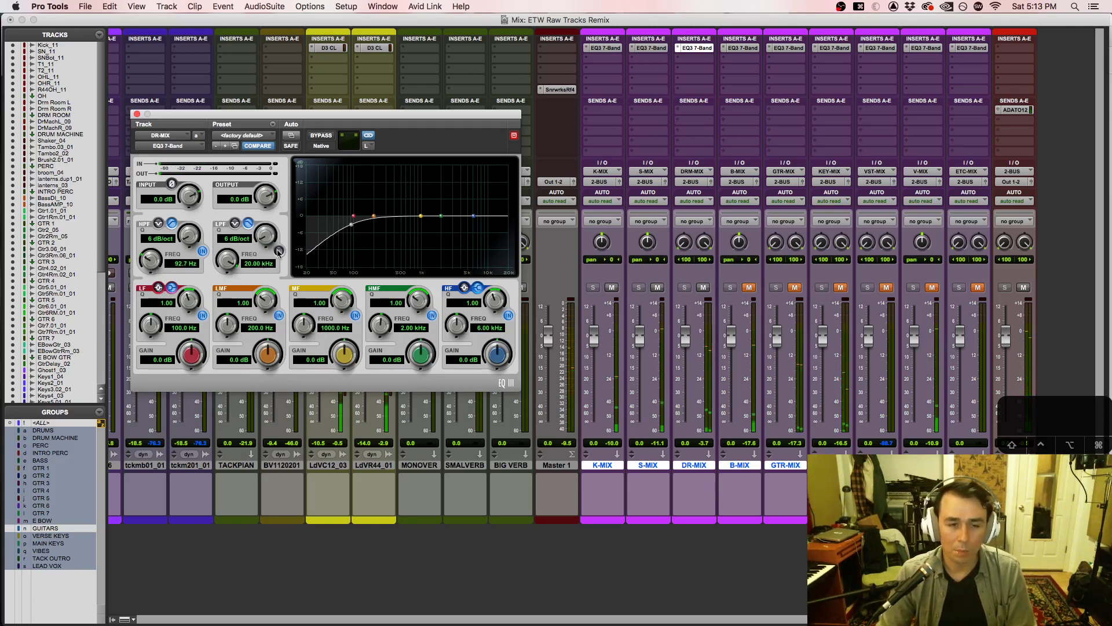
Step: Enable the low-pass filter on the DR-MIX EQ and set its frequency to about 11.99 kHz
left_click(279, 251)
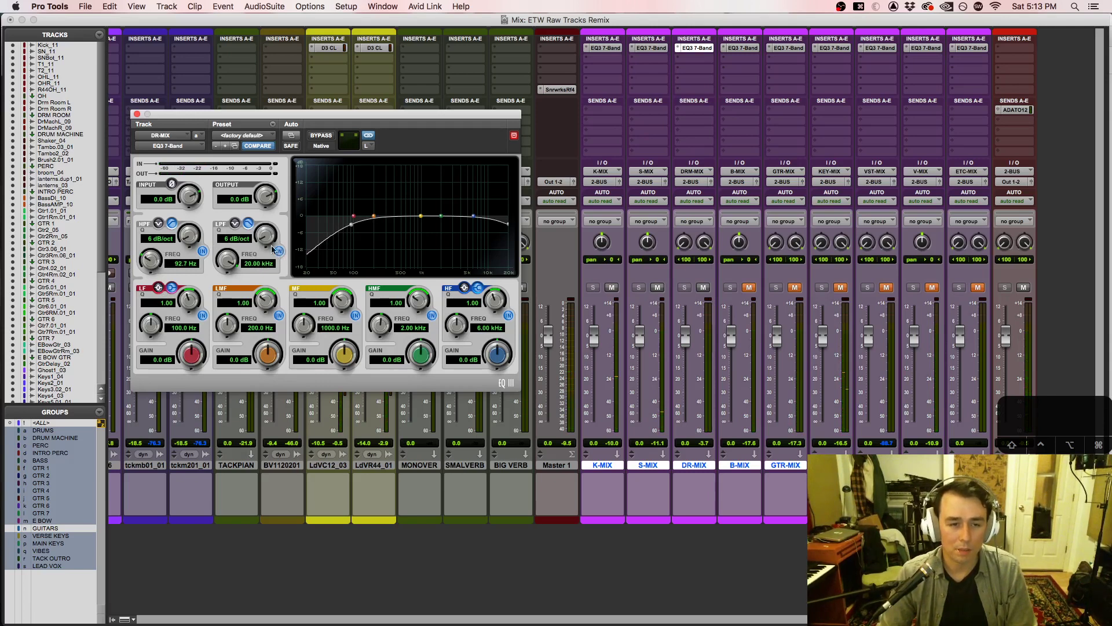
left_click_drag(231, 264, 231, 271)
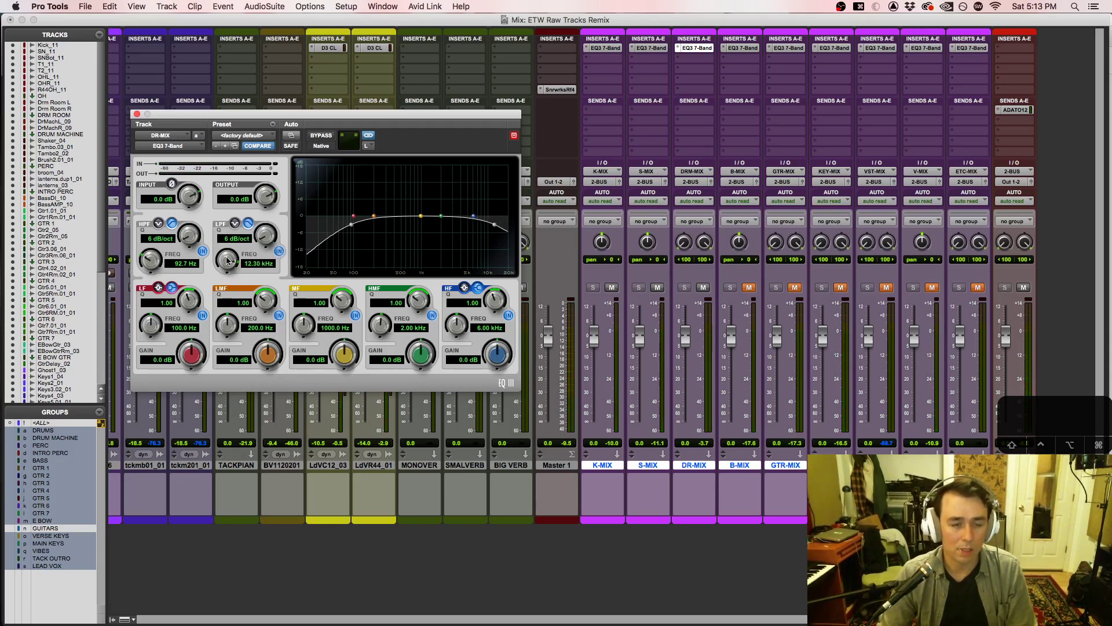
left_click_drag(227, 267, 230, 262)
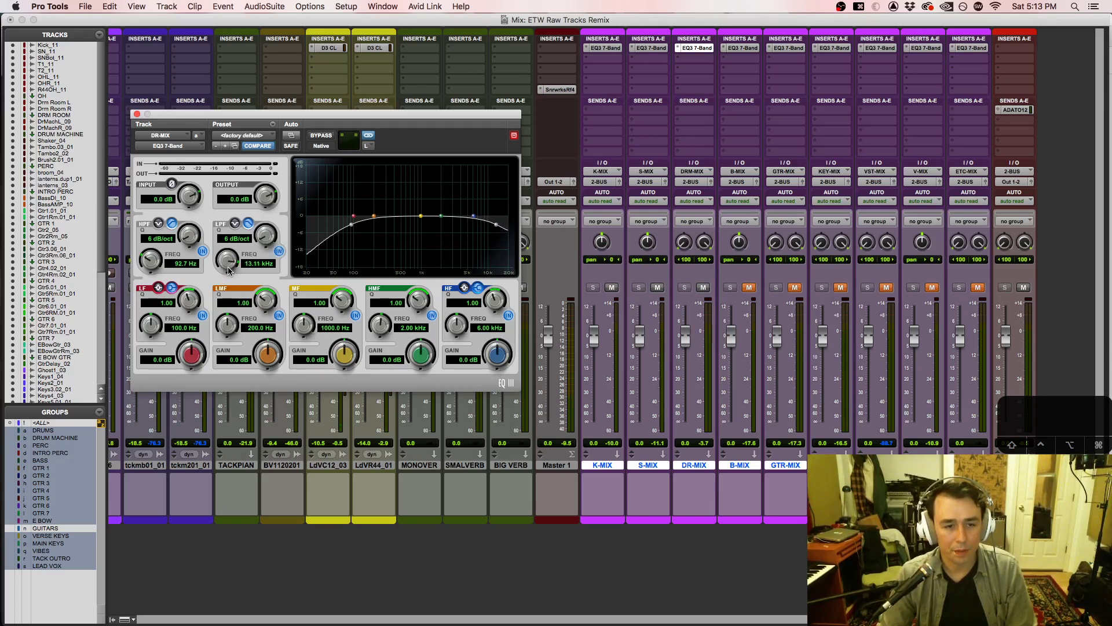
left_click_drag(228, 272, 229, 273)
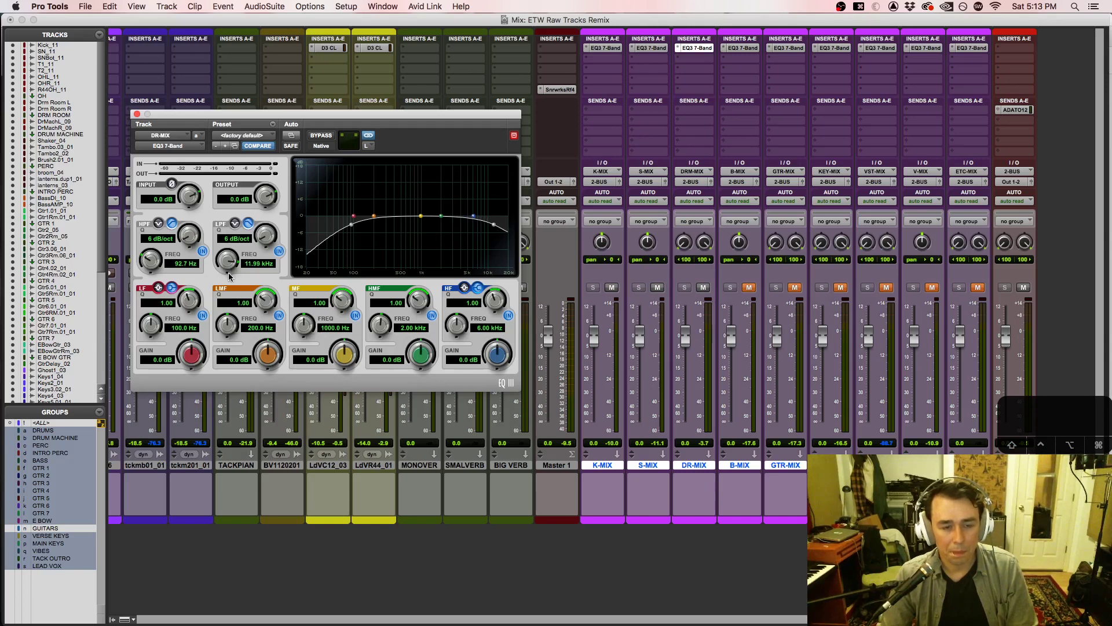
Step: Play the mix, compare the DR-MIX low-pass filter on and off, and leave it switched off
key("space")
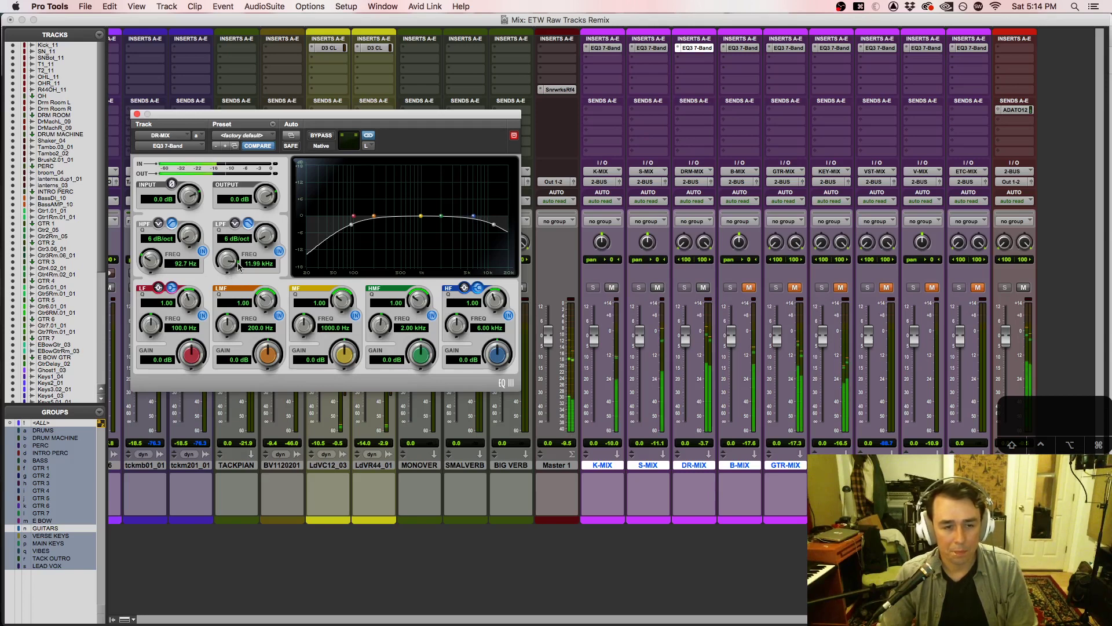
left_click(279, 253)
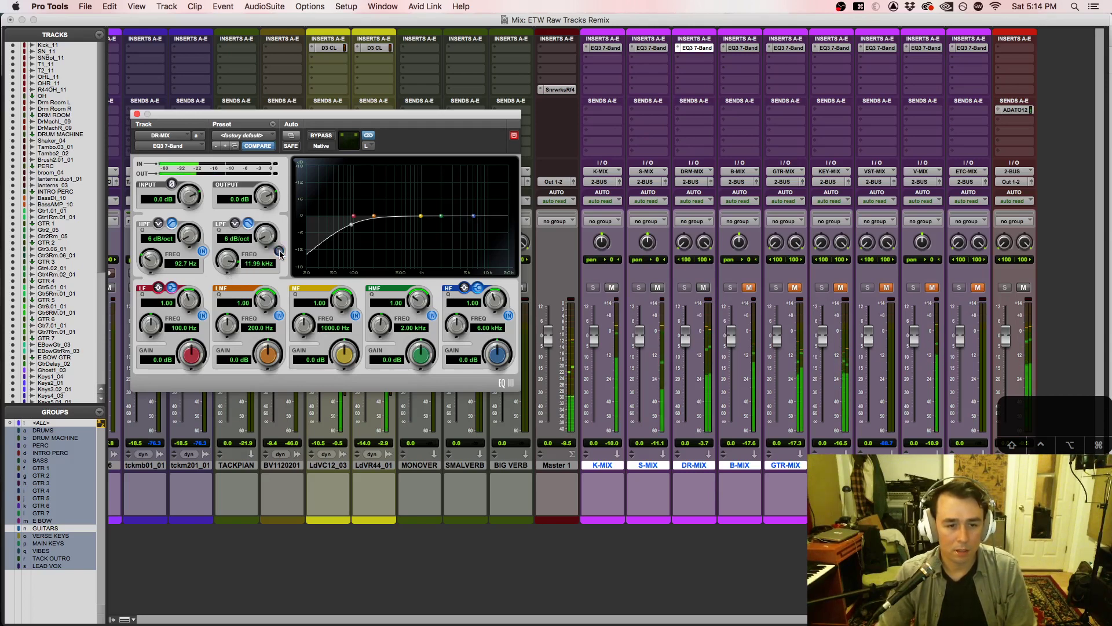
left_click(280, 252)
left_click(279, 253)
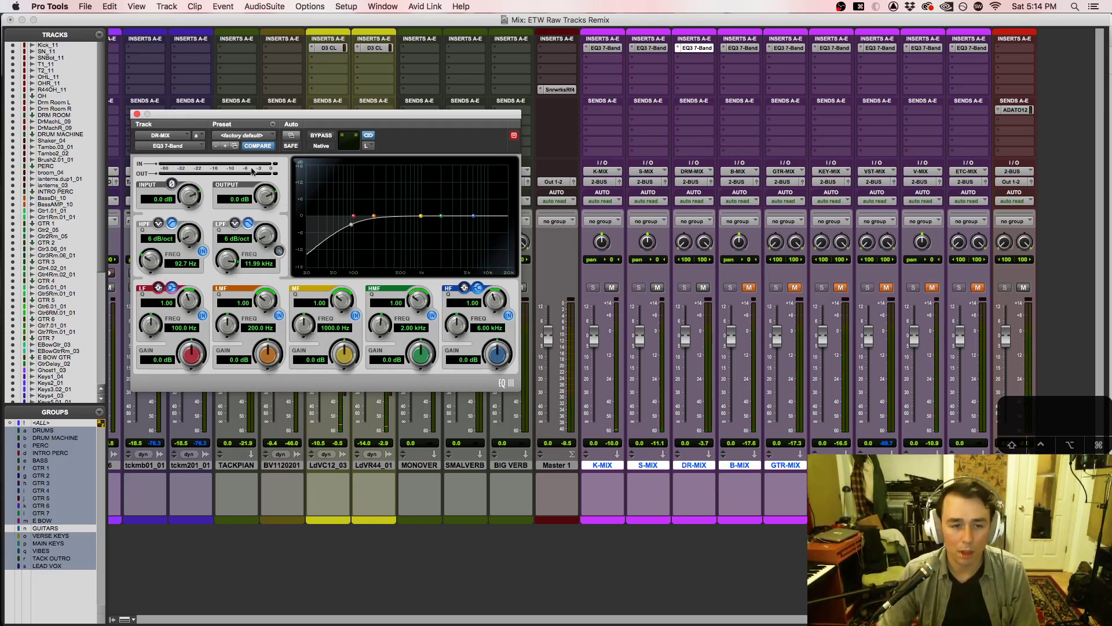
Step: Close the DR-MIX EQ, unmute B-MIX, and consult its filter values in the routing PDF in Acrobat
left_click(137, 114)
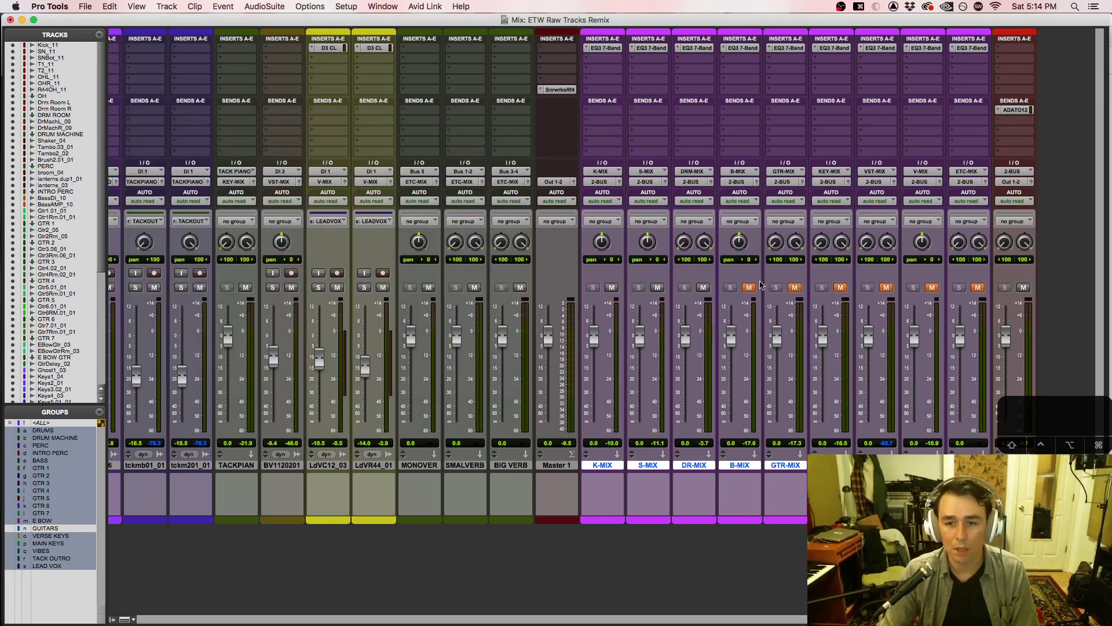
mouse_move(2, 284)
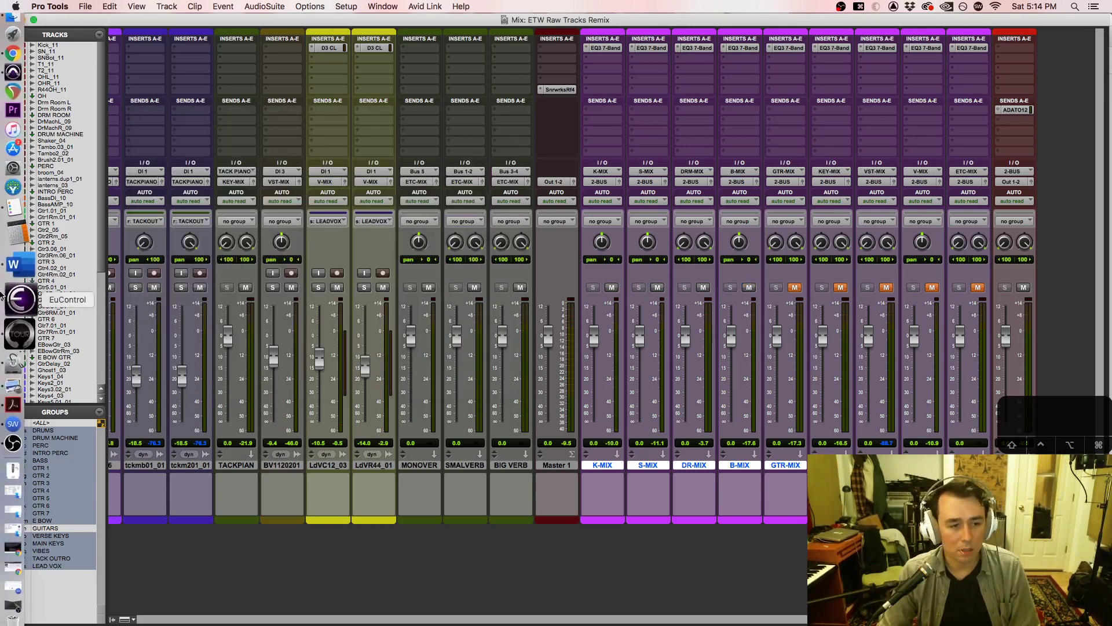
left_click(20, 367)
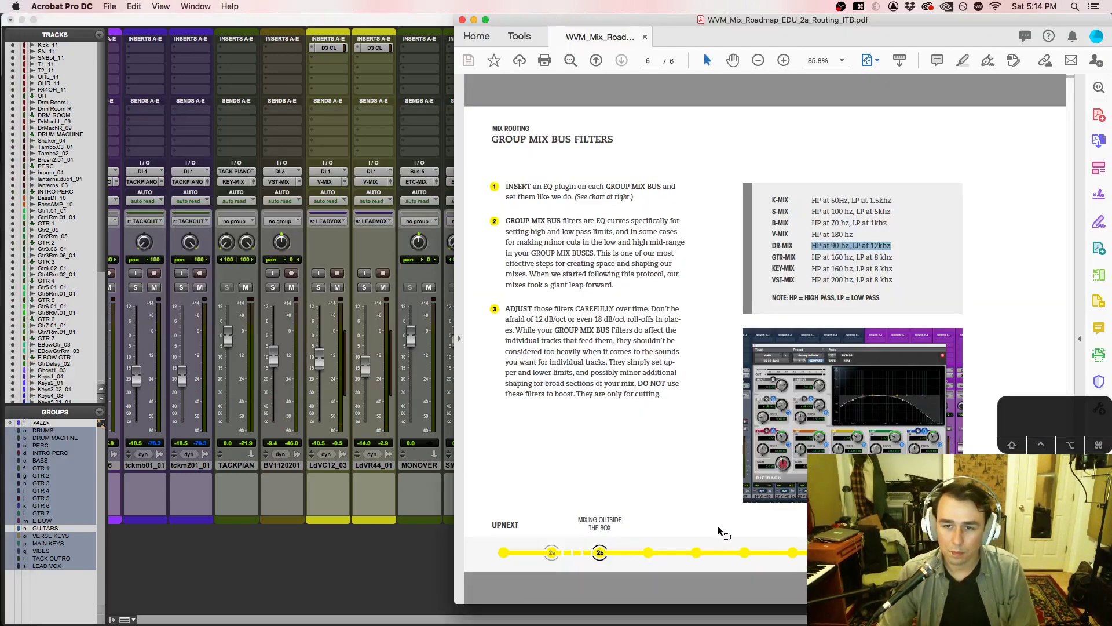
left_click(341, 543)
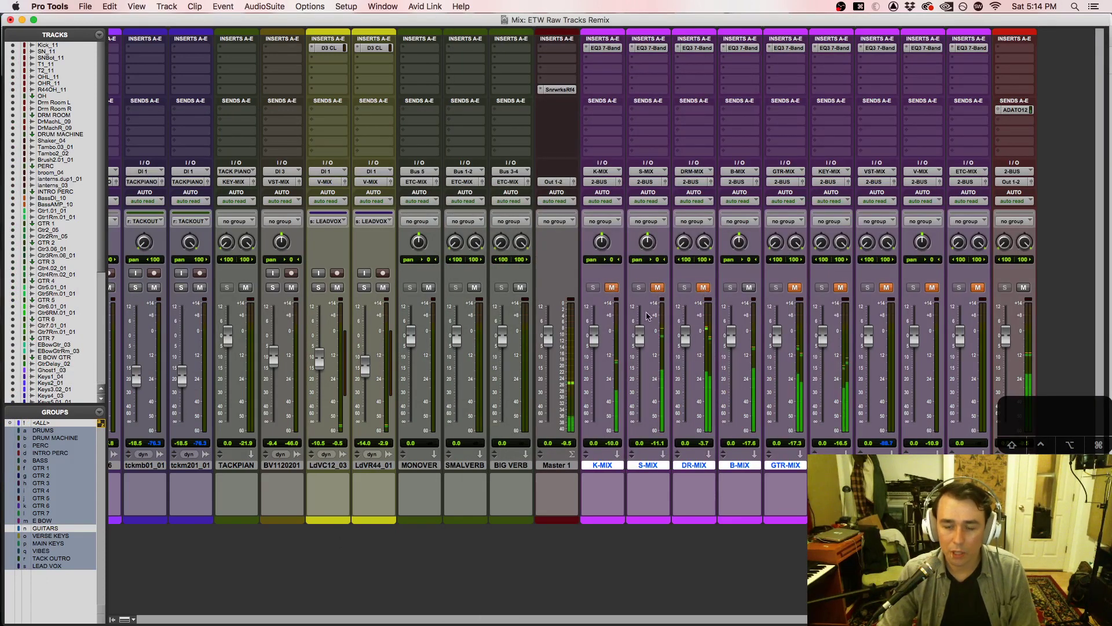
Step: Open the B-MIX EQ in Pro Tools, enable its high-pass filter, and set the frequency to 70 Hz
left_click(741, 47)
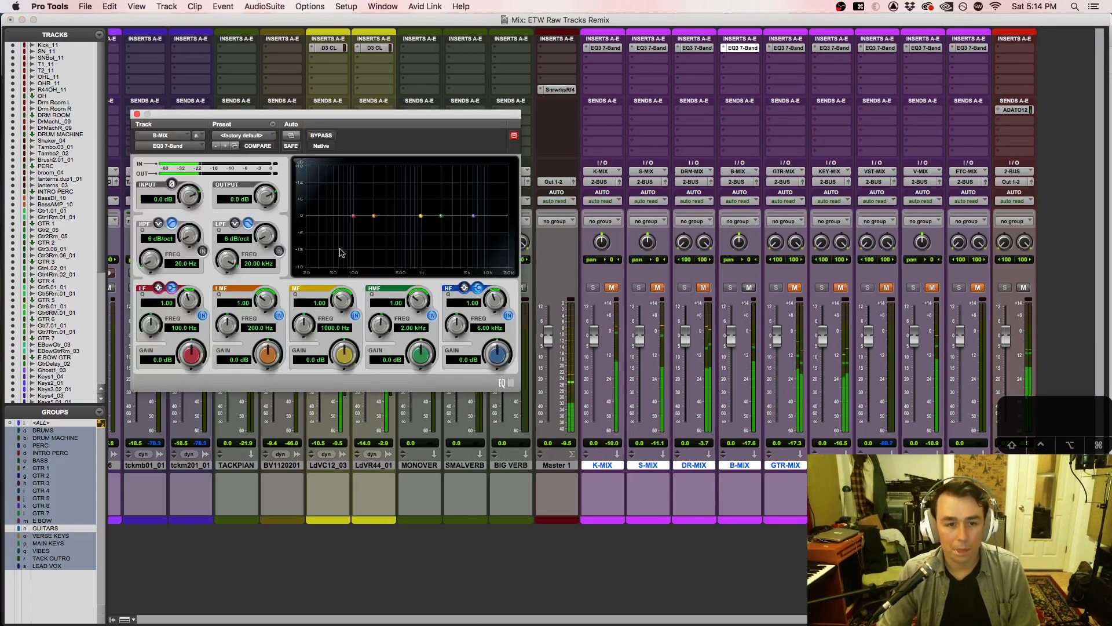
left_click(202, 252)
left_click(186, 264)
type("70")
key("Return")
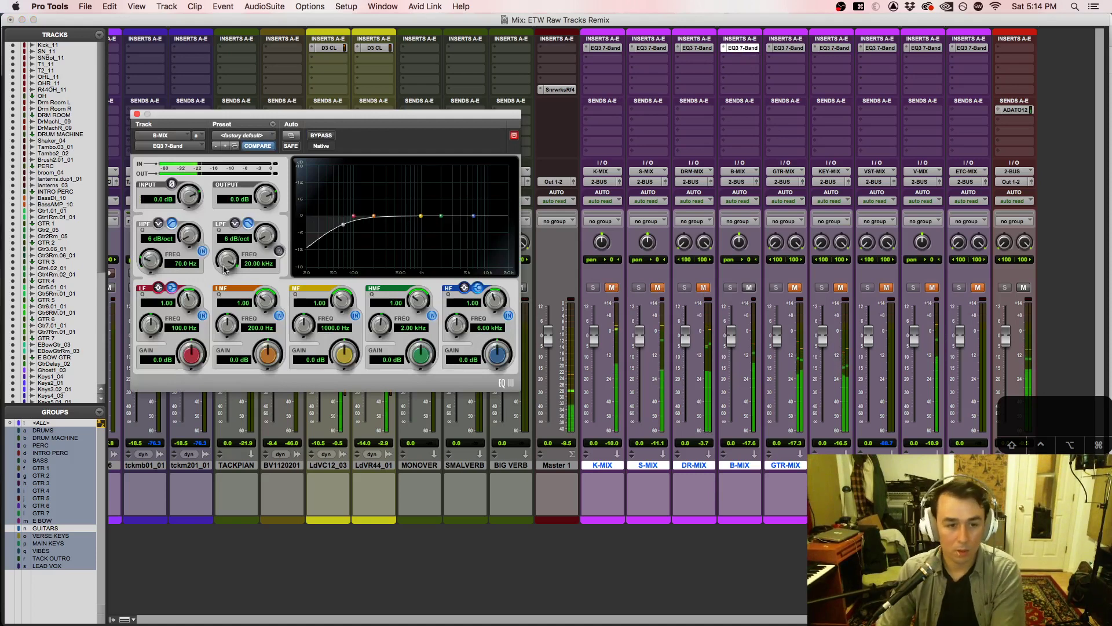
Step: Lower the B-MIX high-pass frequency by ear to about 37.9 Hz and steepen its slope to 12 dB/oct
left_click_drag(154, 262, 163, 305)
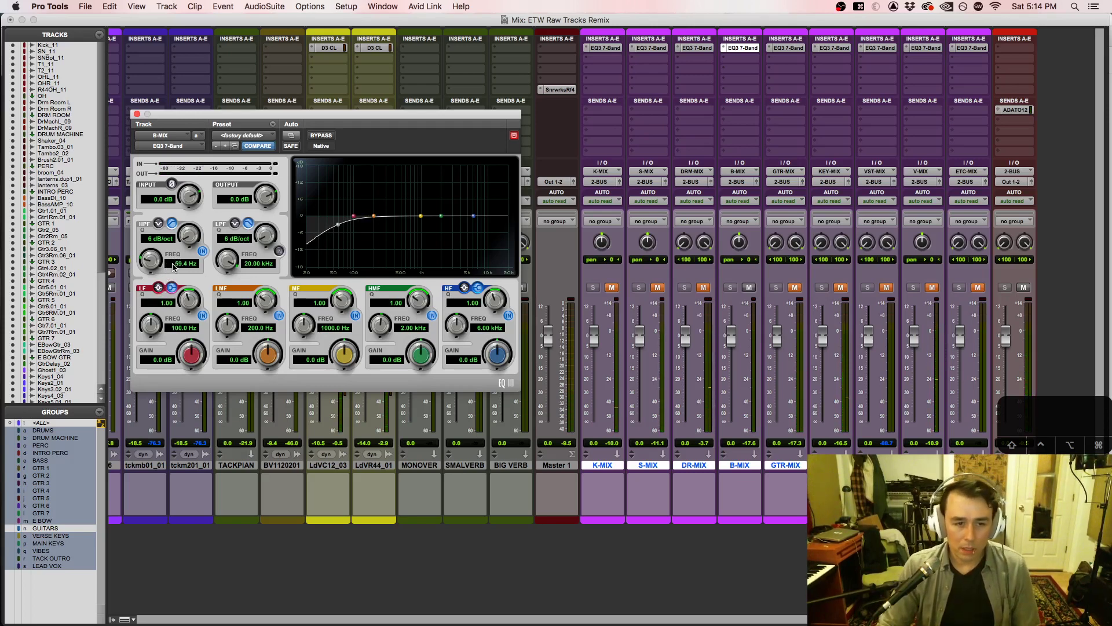
left_click_drag(173, 266, 155, 269)
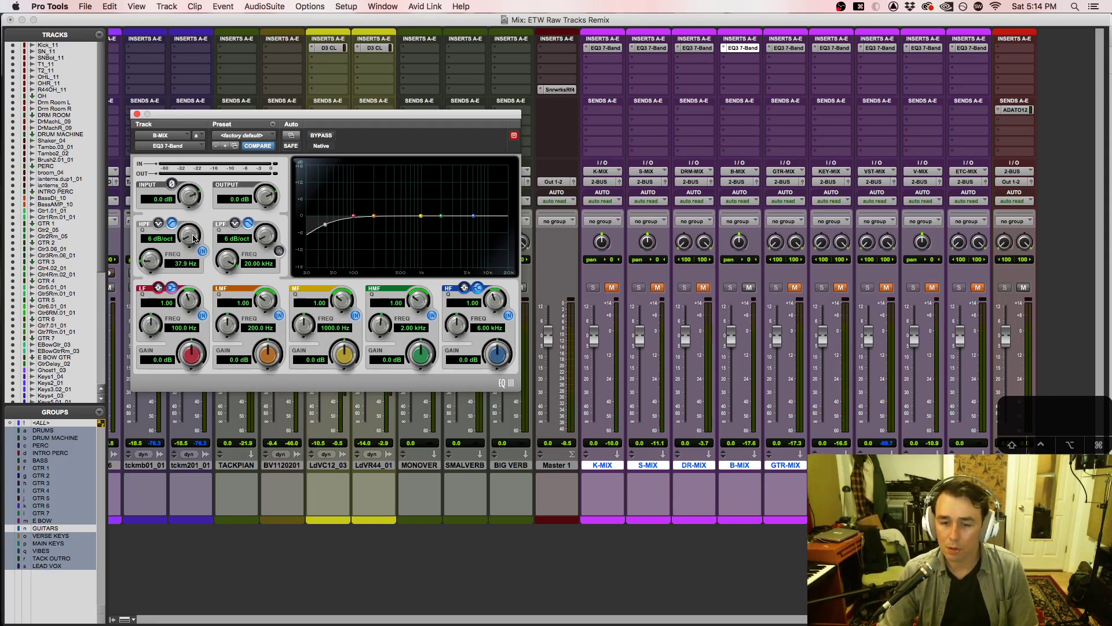
left_click_drag(193, 239, 196, 227)
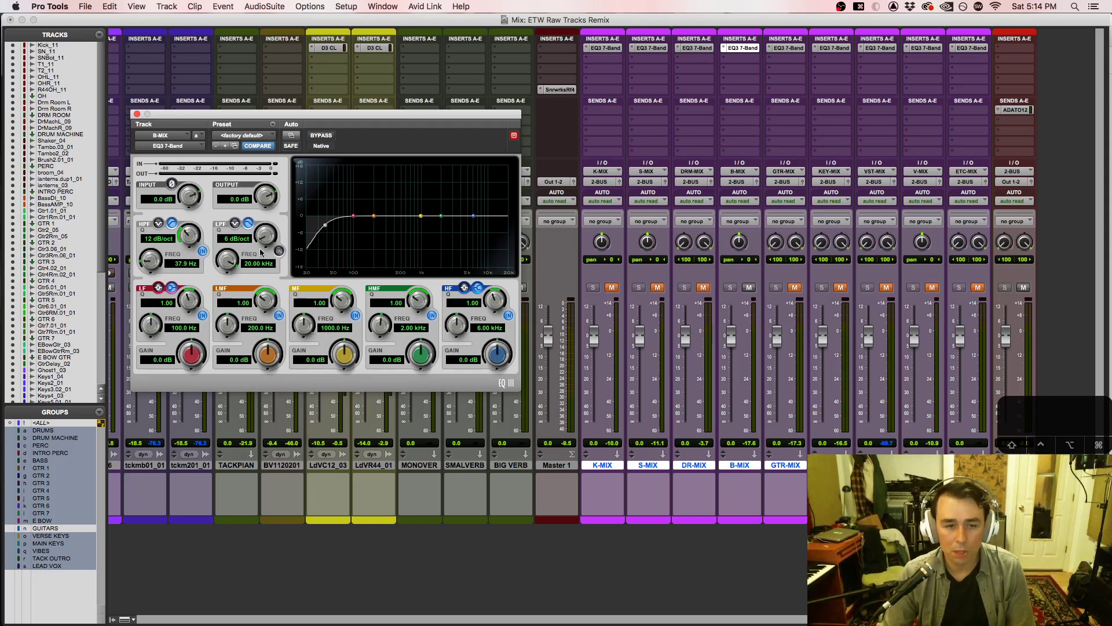
Step: Enable the B-MIX low-pass filter with a 12 dB/oct slope and bring its frequency down to about 1.13 kHz
key("space")
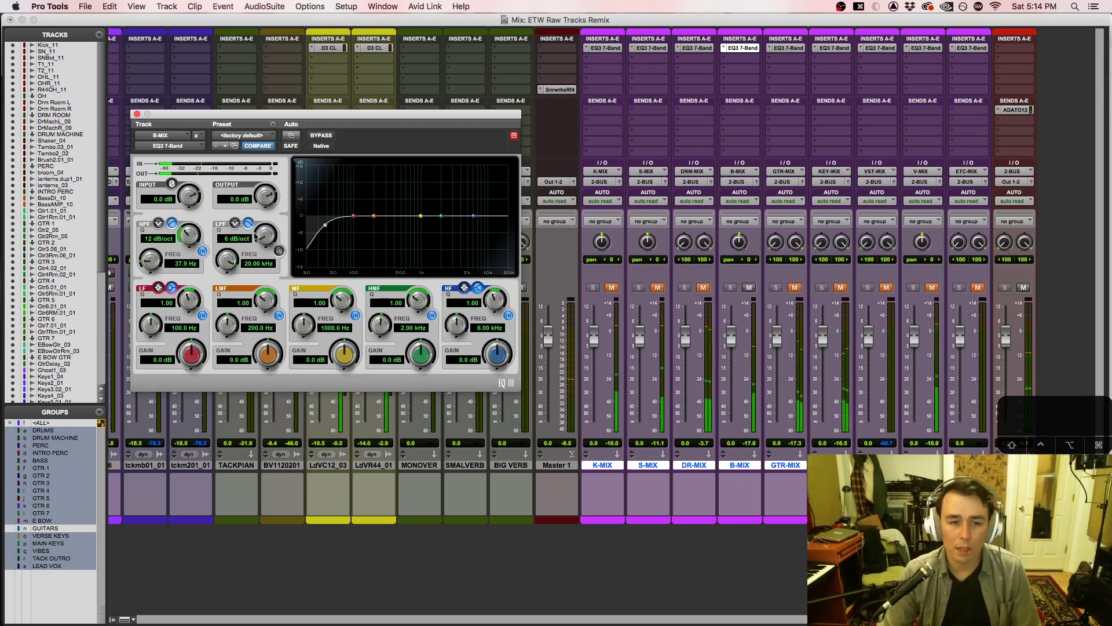
left_click(279, 251)
left_click_drag(265, 232, 264, 226)
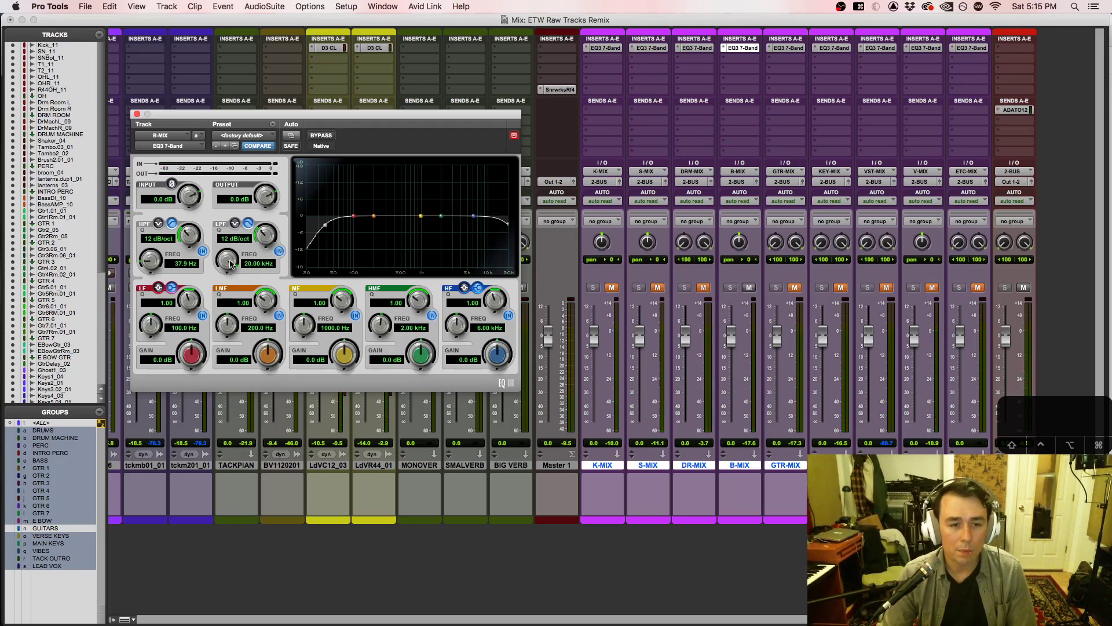
left_click_drag(230, 266, 221, 315)
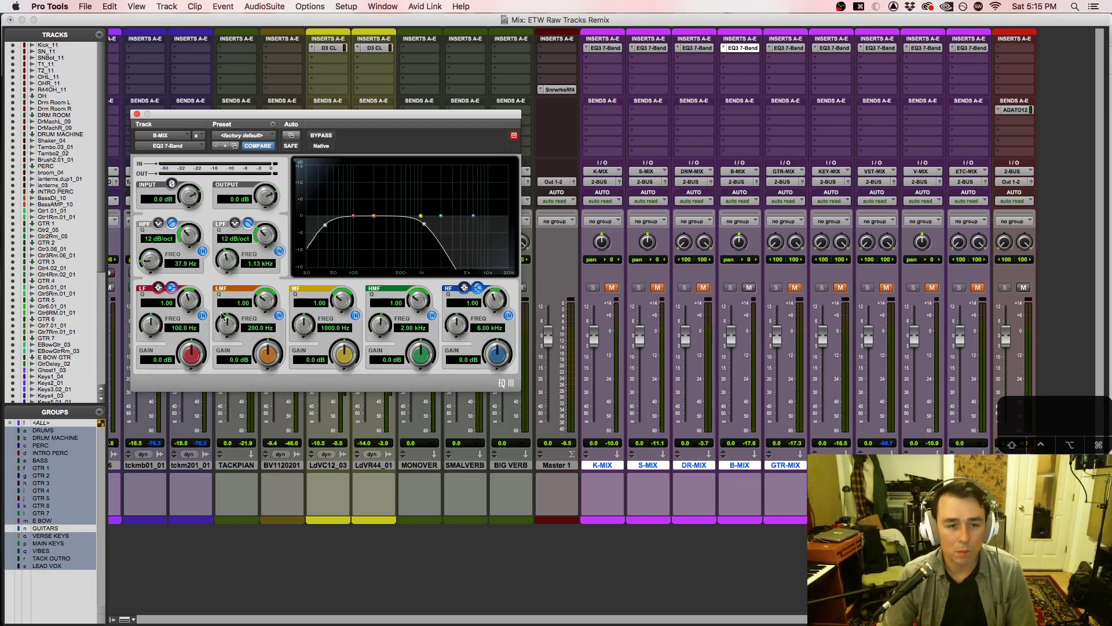
Step: Play the mix and adjust the B-MIX low-pass filter by ear to a 6 dB/oct slope at about 2.13 kHz
key("space")
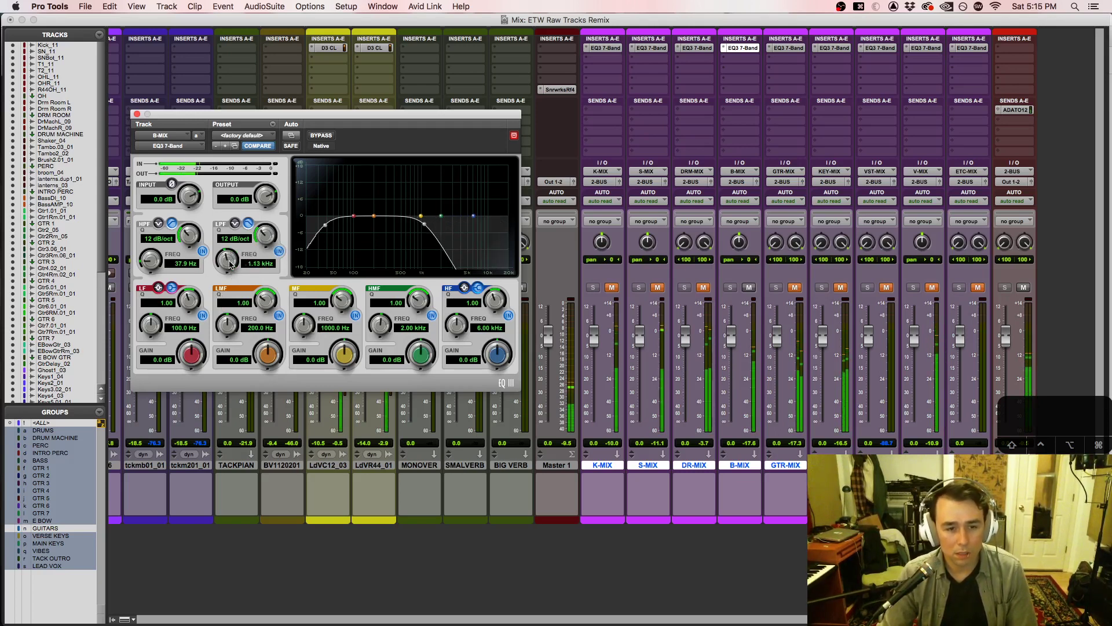
left_click_drag(230, 264, 235, 247)
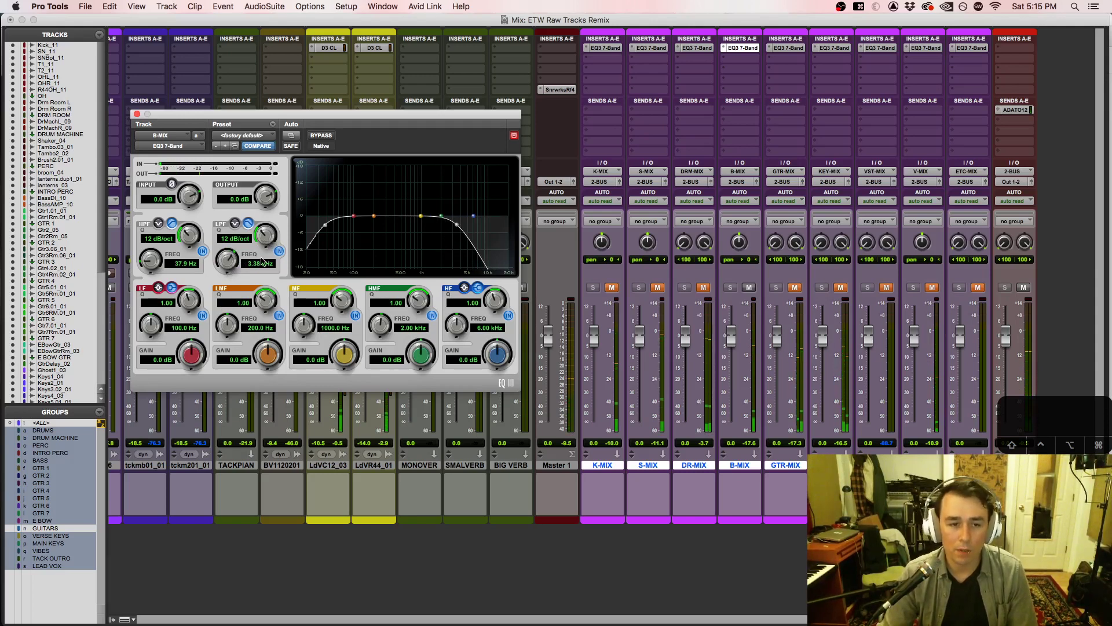
left_click_drag(261, 243, 222, 328)
left_click_drag(226, 265, 229, 258)
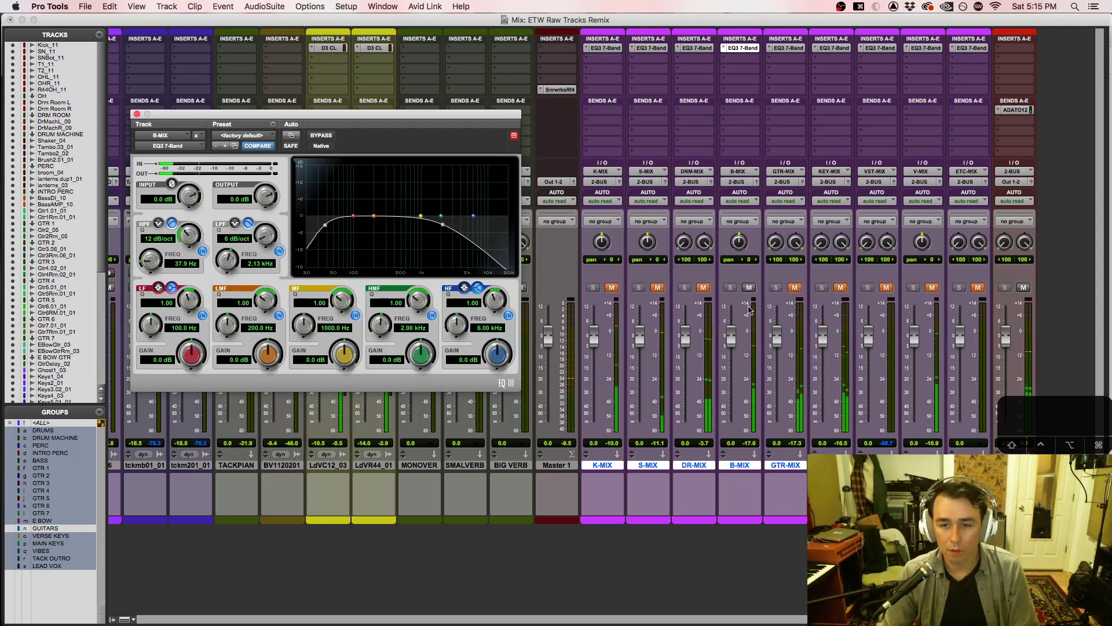
Step: Unmute the kick, snare, drum and guitar mix buses and highlight the GTR-MIX values in the filter chart in Acrobat
left_click(703, 288)
left_click(657, 287)
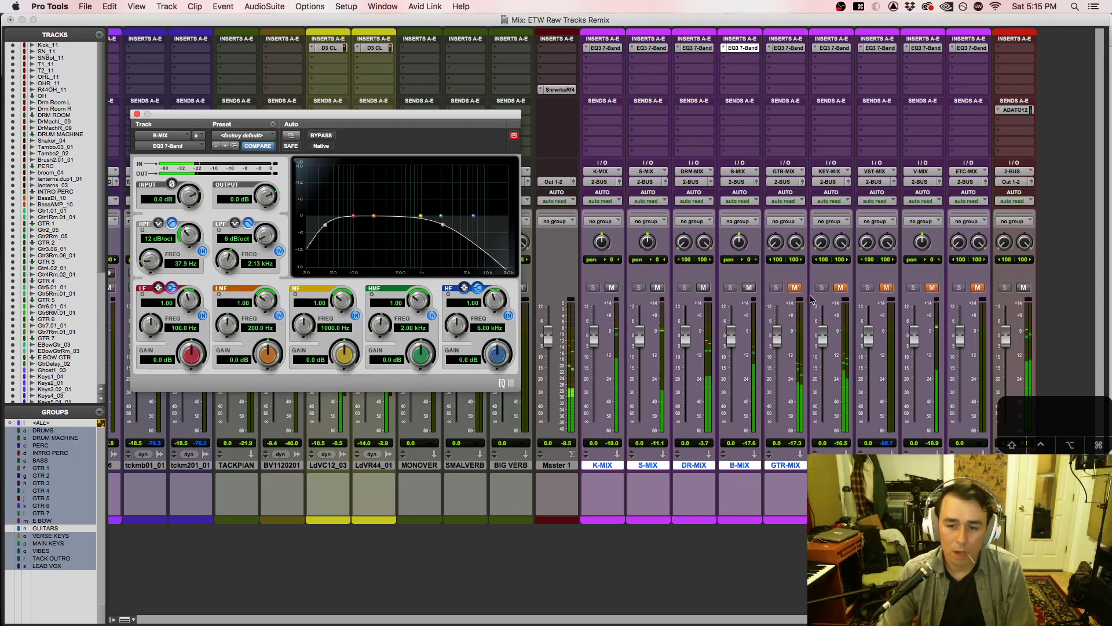
left_click(795, 288)
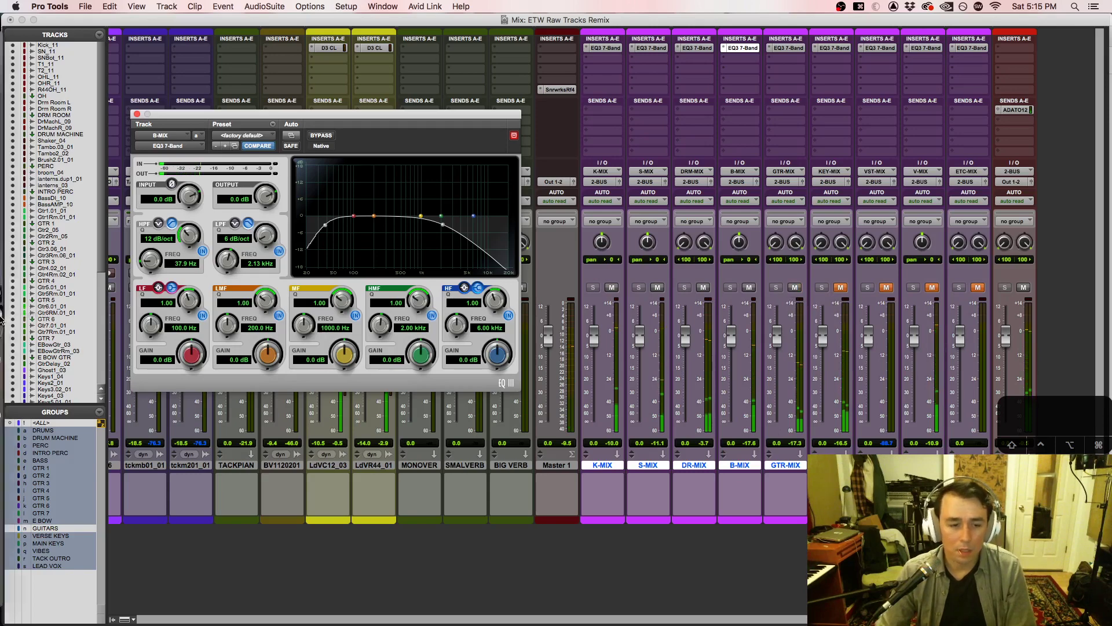
left_click(21, 383)
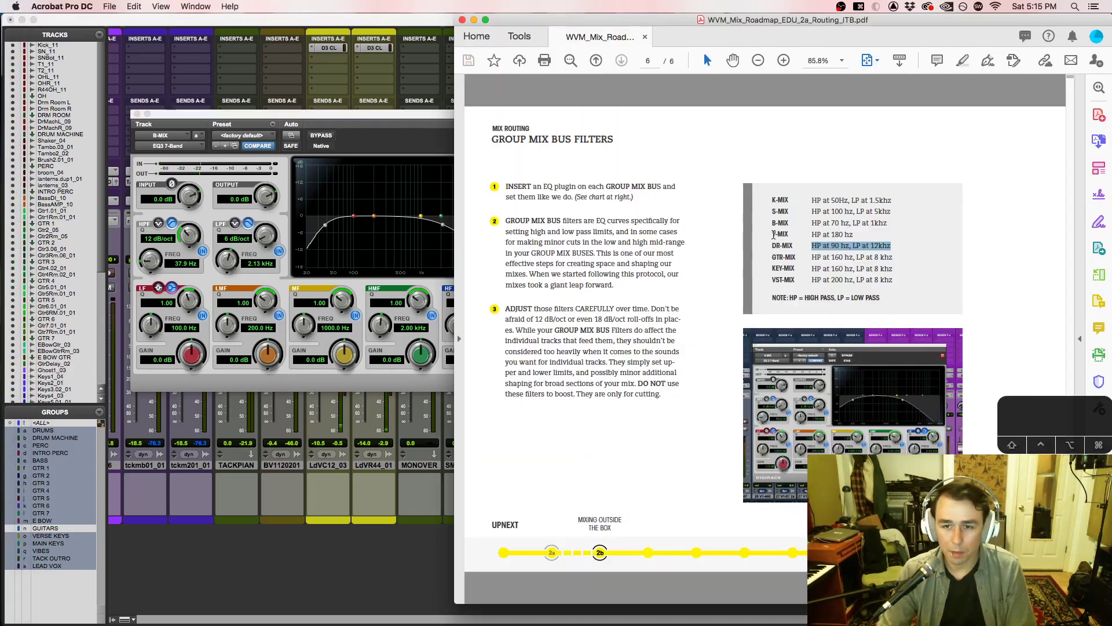
left_click_drag(893, 257, 811, 258)
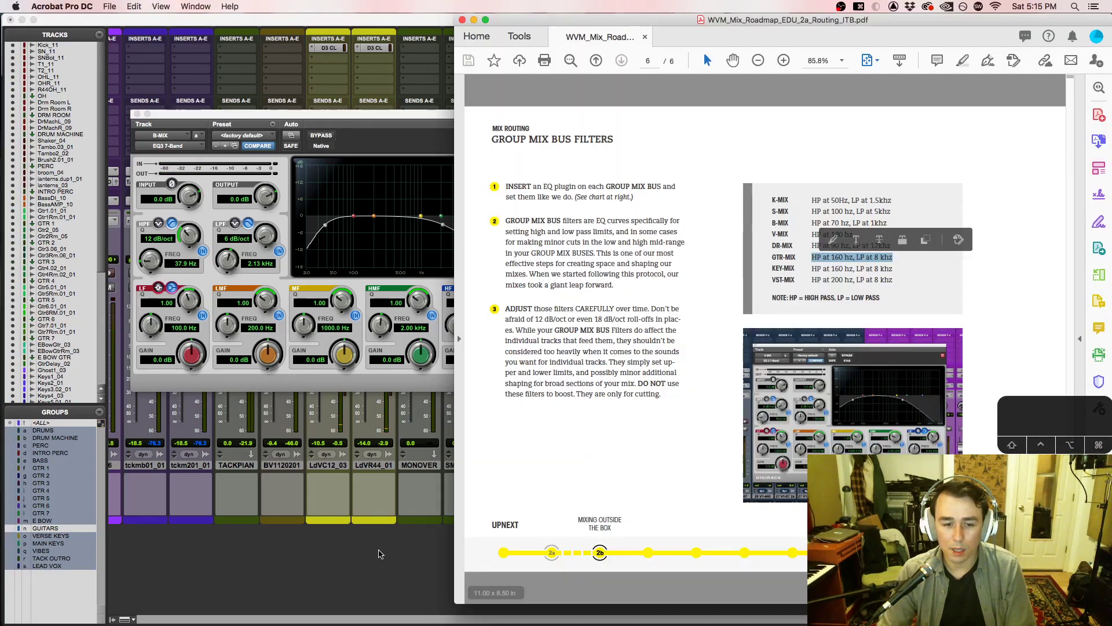
Step: Open the GTR-MIX EQ in Pro Tools, enable its high-pass filter, and set the frequency to 160 Hz
left_click(380, 554)
left_click(792, 48)
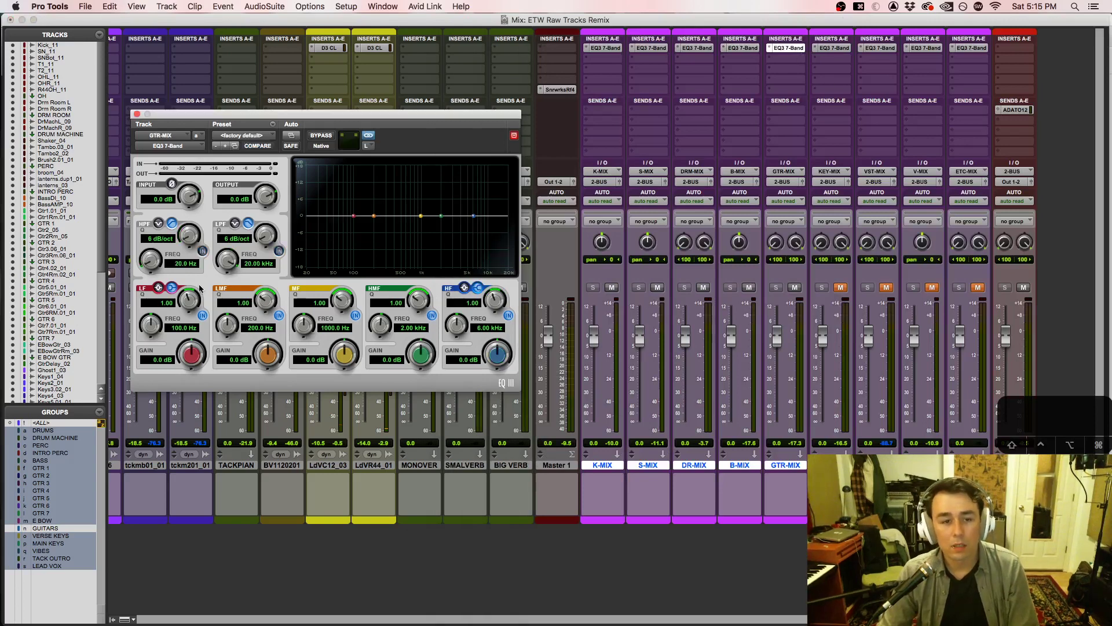
left_click(185, 263)
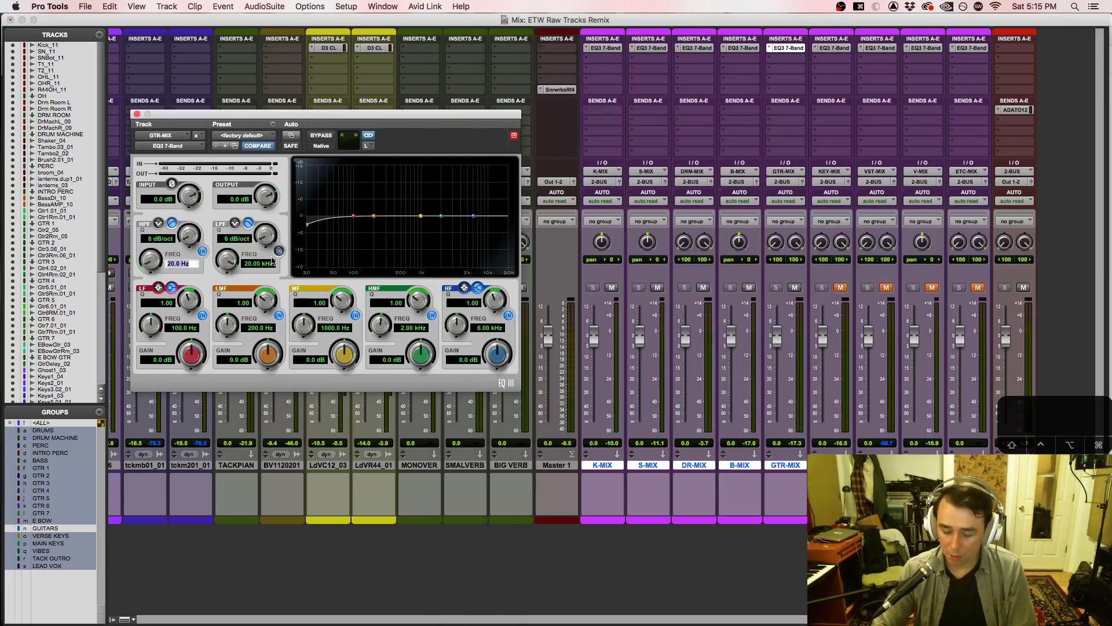
type("160")
key("Return")
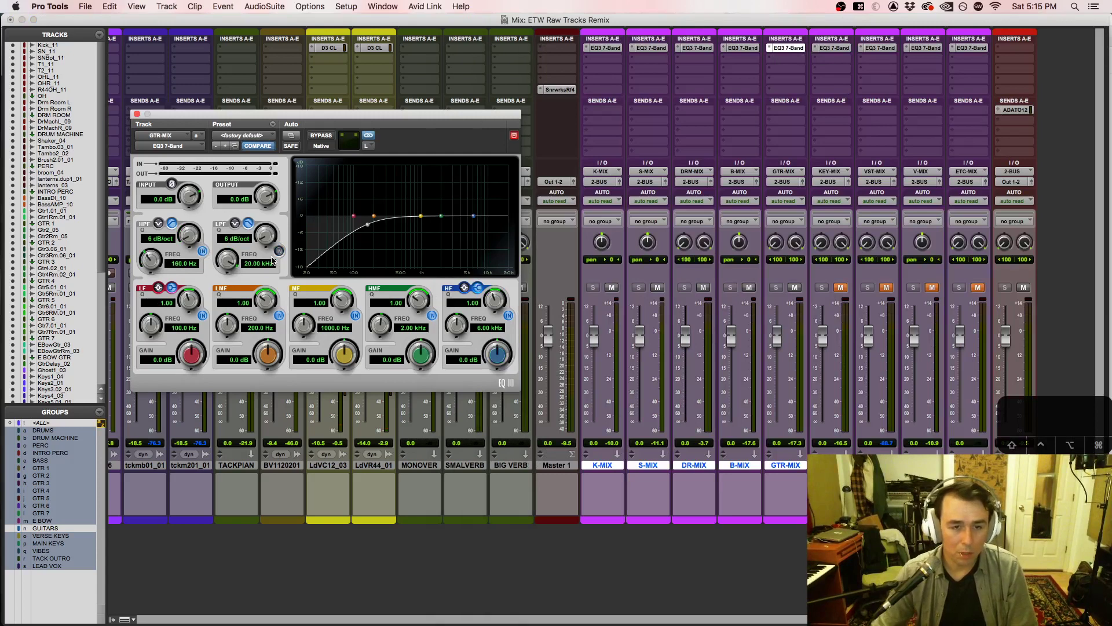
Step: Play only the guitar bus by muting K-MIX, S-MIX, DR-MIX and B-MIX, and set the GTR-MIX high-pass slope to 12 dB/oct
key("space")
left_click(749, 287)
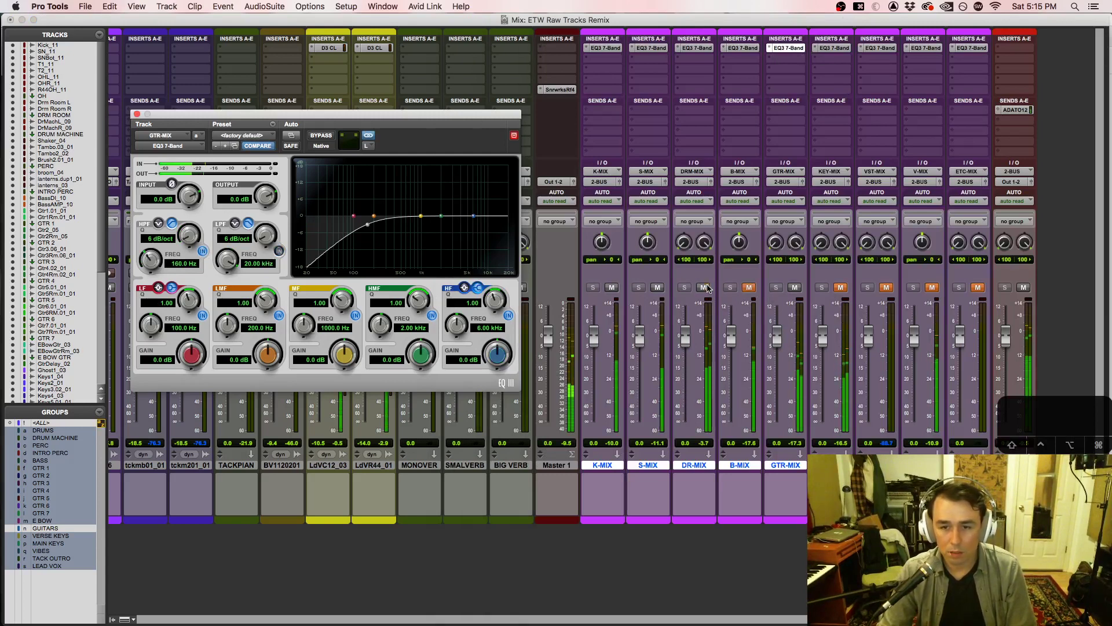
left_click(658, 287)
left_click(613, 287)
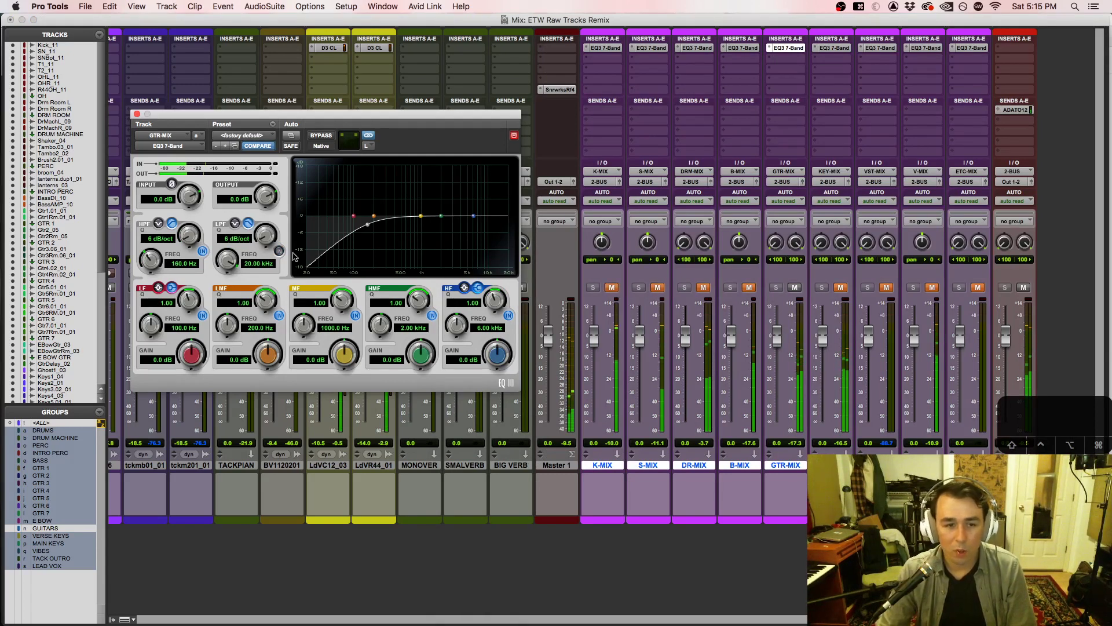
left_click_drag(189, 234, 197, 219)
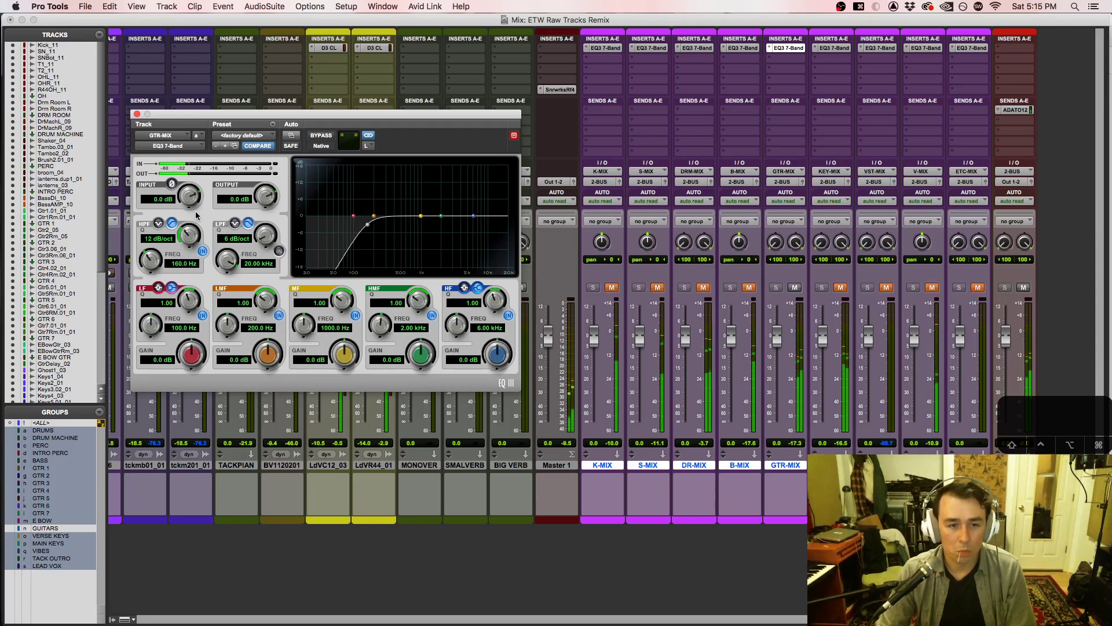
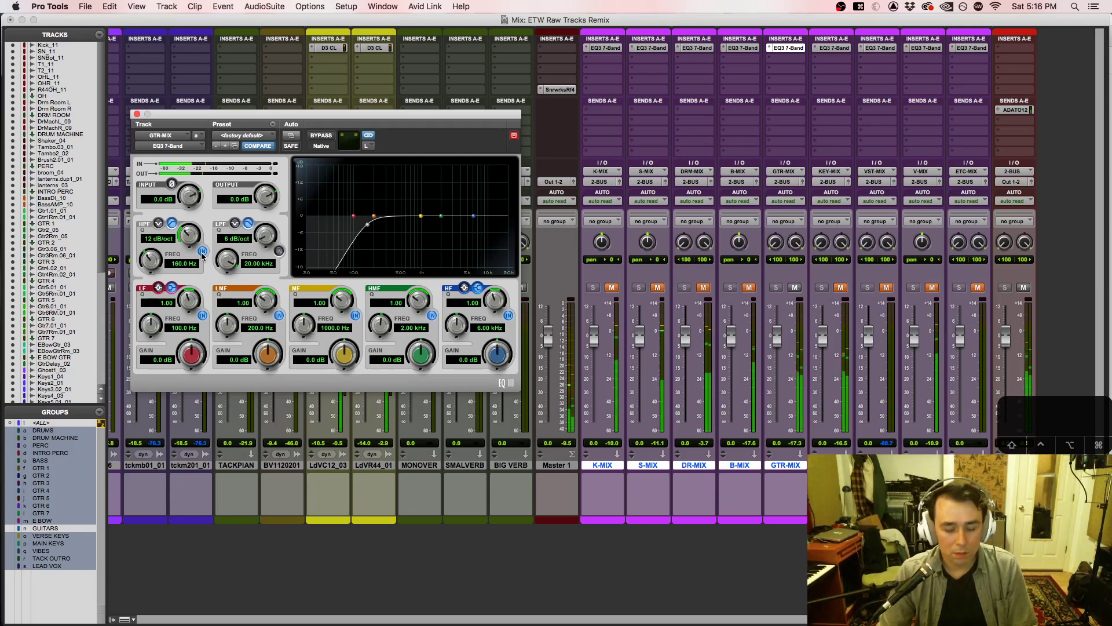
Step: Switch to the Edit window and play from the e-bow guitar section at about 1:35, keeping the GTR-MIX EQ in view
key("super+equal")
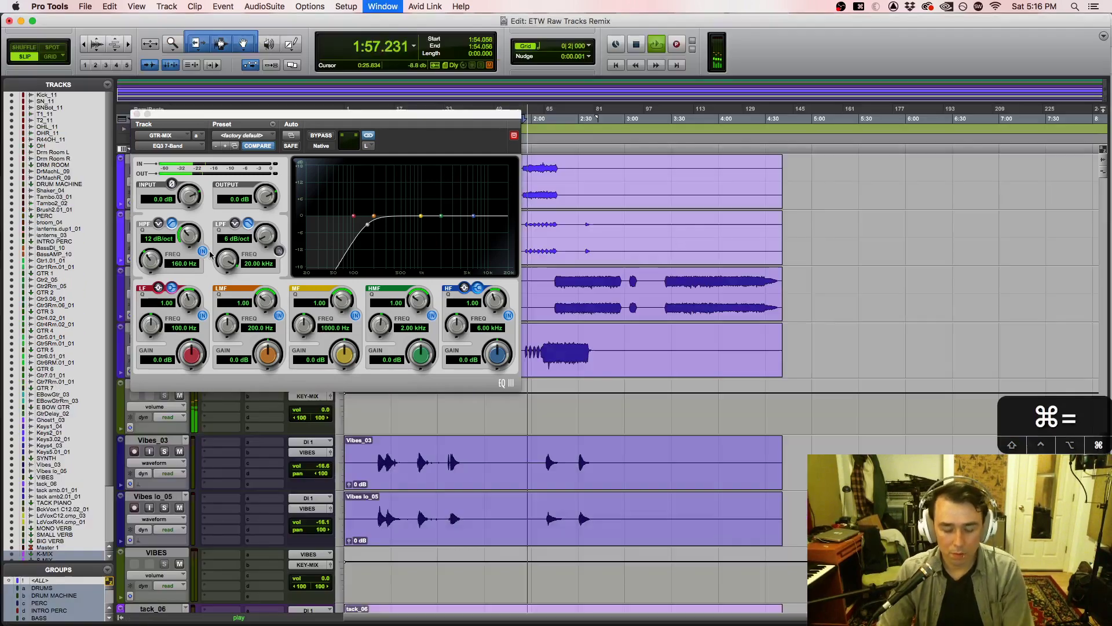
left_click(551, 150)
scroll(538, 174, "up", 4)
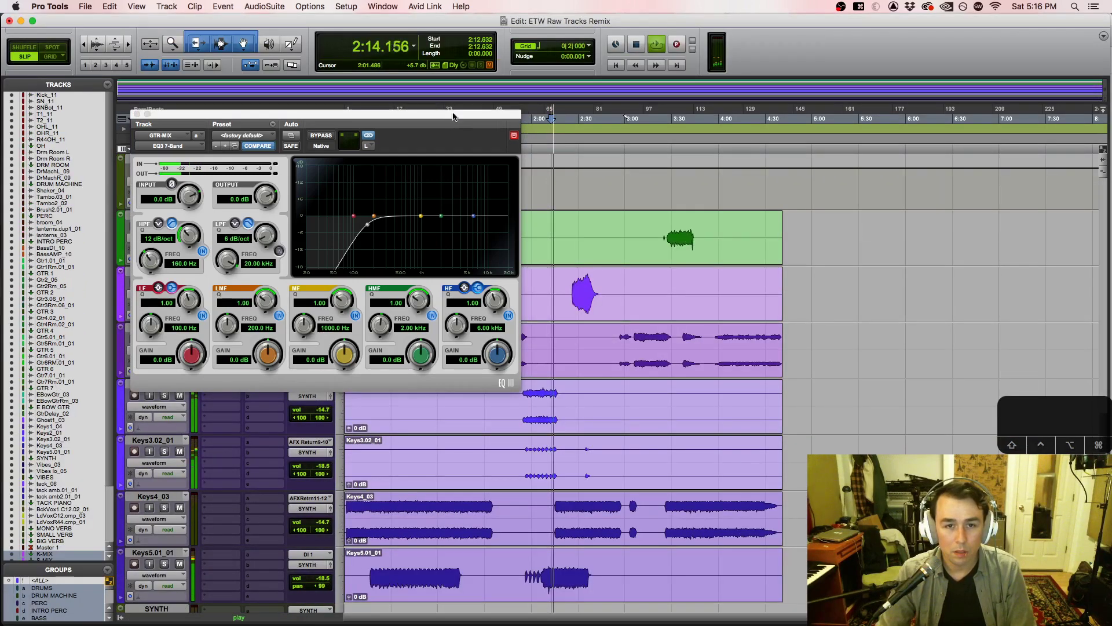
left_click_drag(453, 116, 304, 133)
scroll(493, 154, "up", 6)
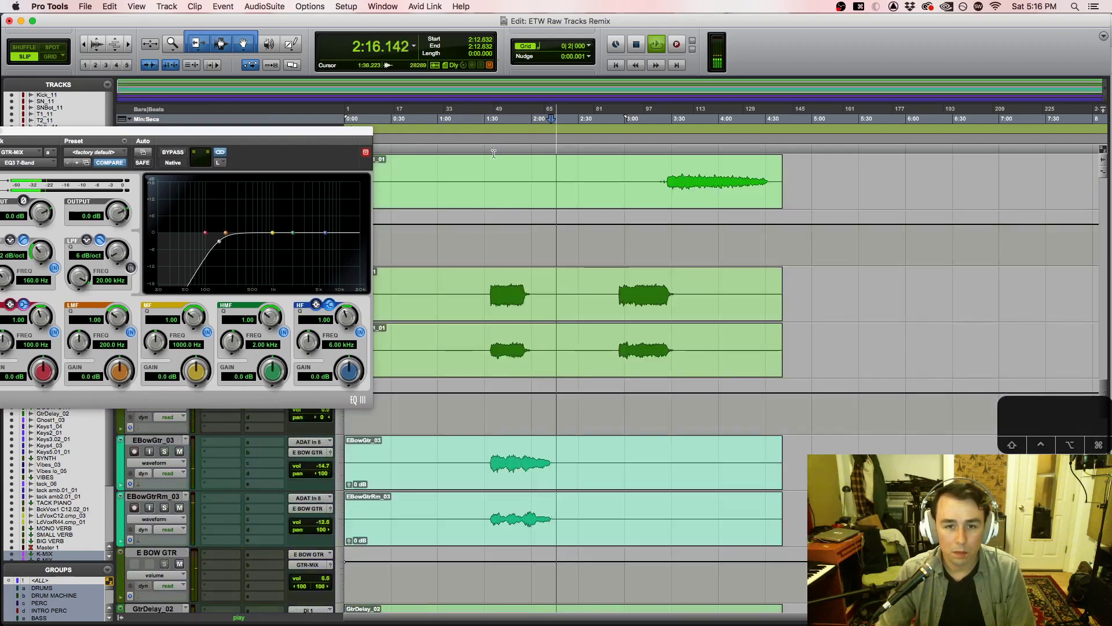
left_click(494, 153)
left_click_drag(204, 132, 536, 161)
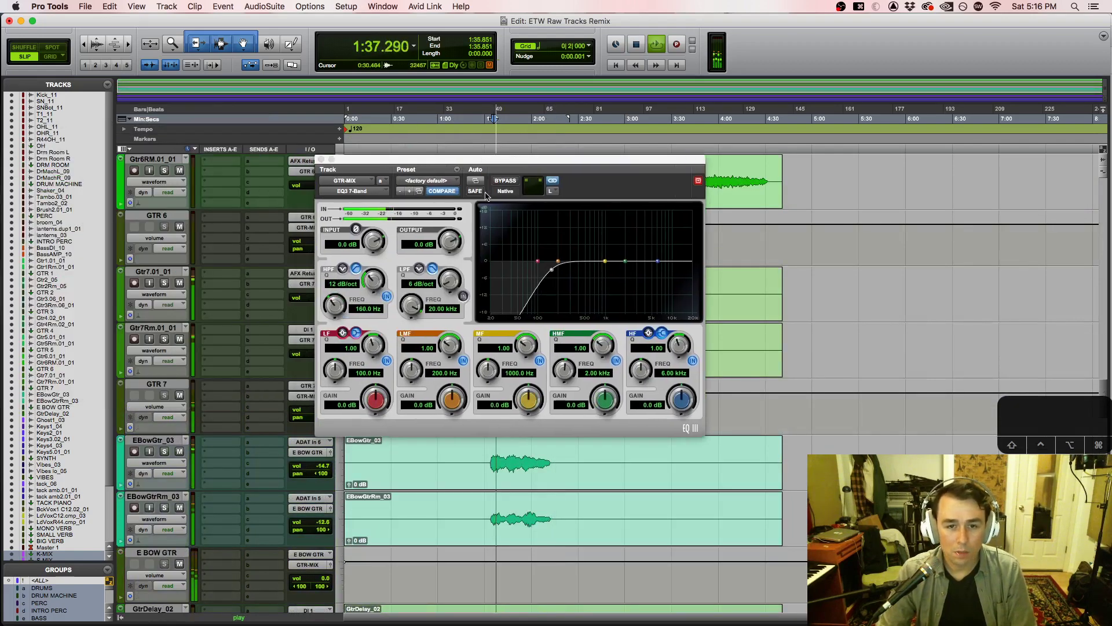
Step: Raise the GTR-MIX high-pass frequency to about 194.4 Hz, comparing the EQ bypassed and active, and leave it active
left_click(506, 180)
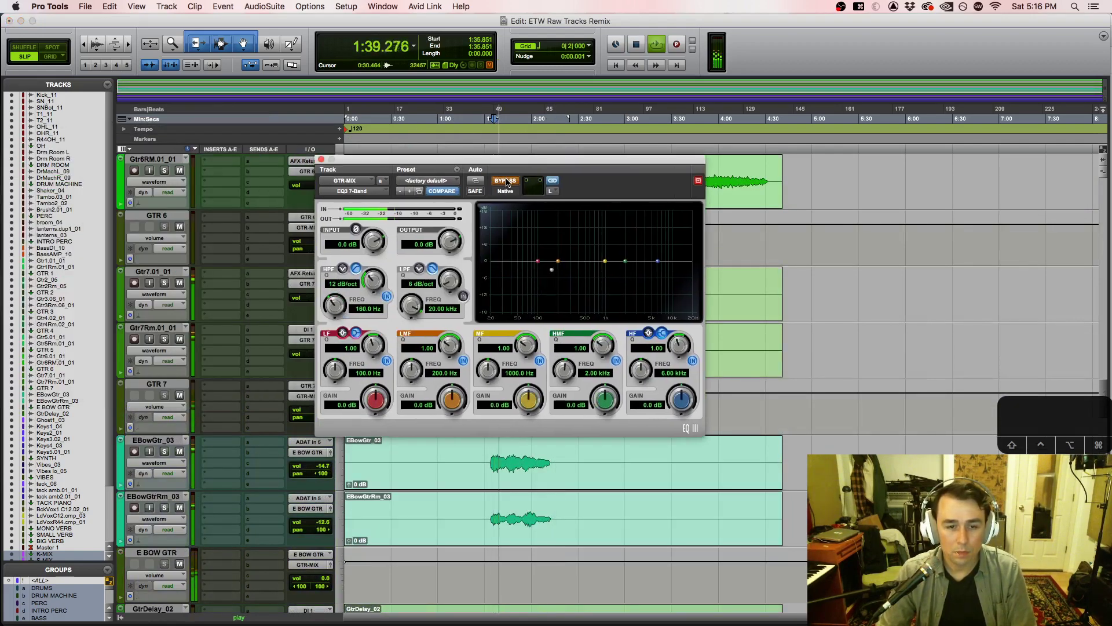
left_click(506, 181)
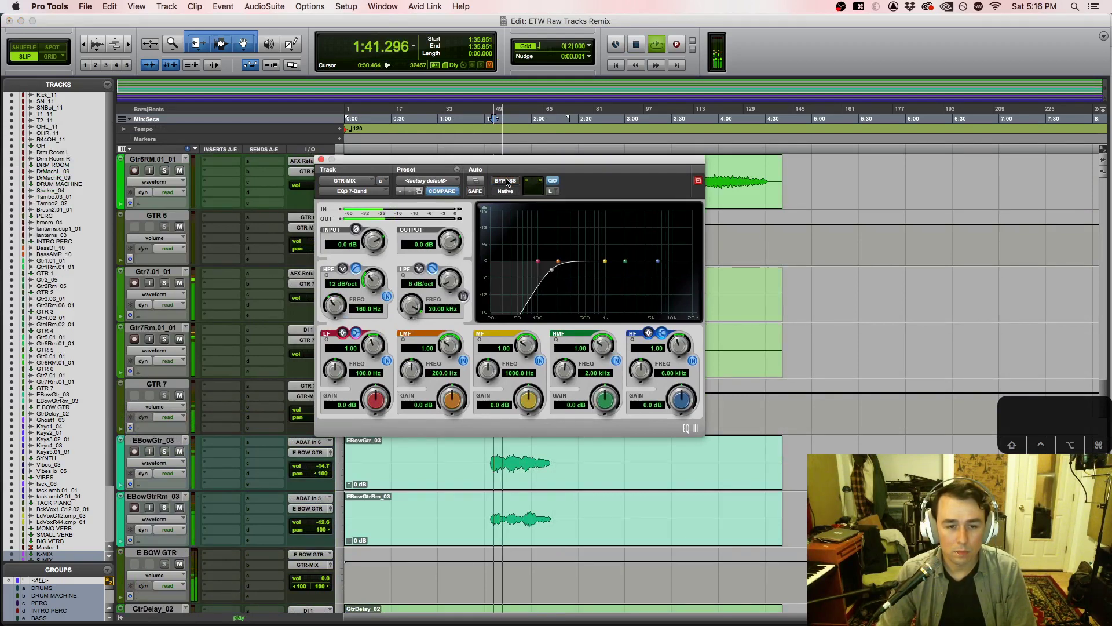
left_click_drag(335, 304, 400, 248)
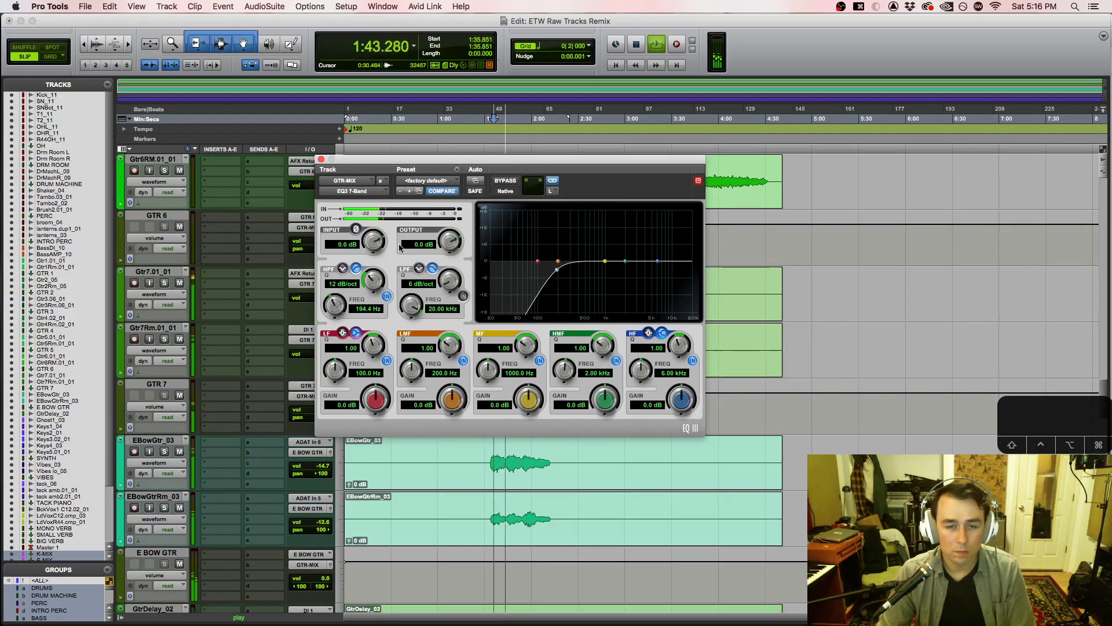
left_click(505, 181)
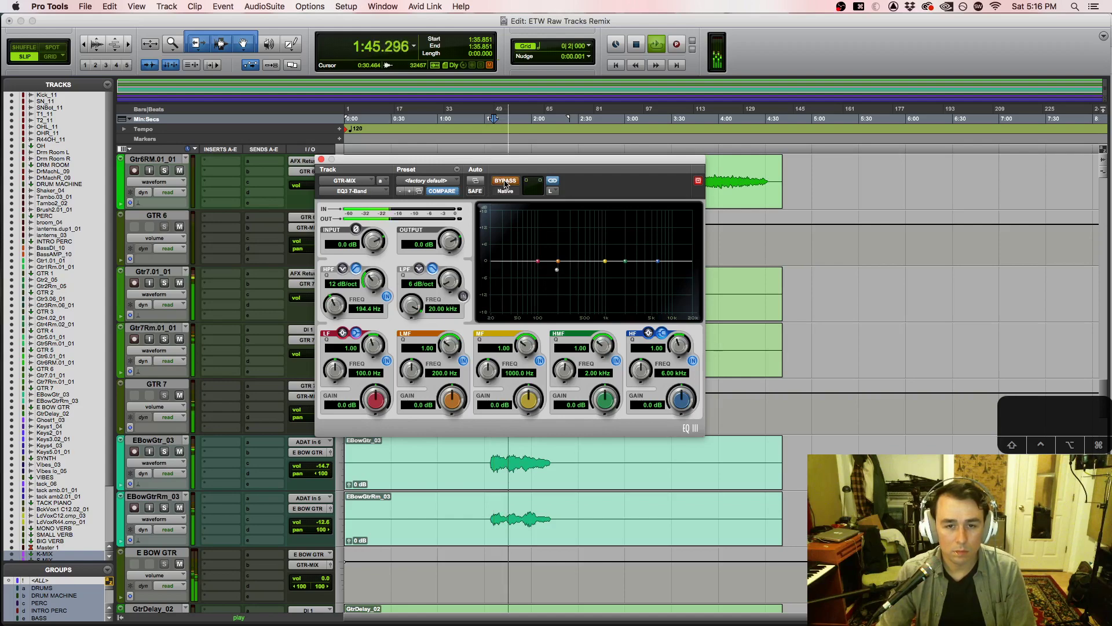
left_click(505, 181)
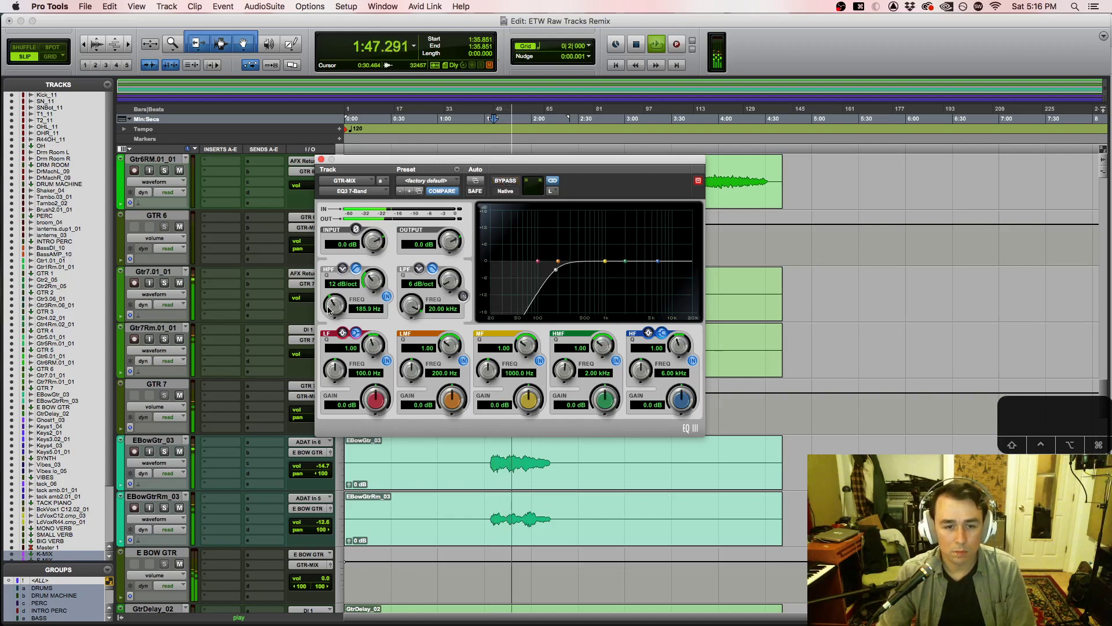
Step: Return to the Mix window, enable the low-pass filter in the GTR-MIX EQ, and lower its frequency to about 9.28 kHz
key("super+equal")
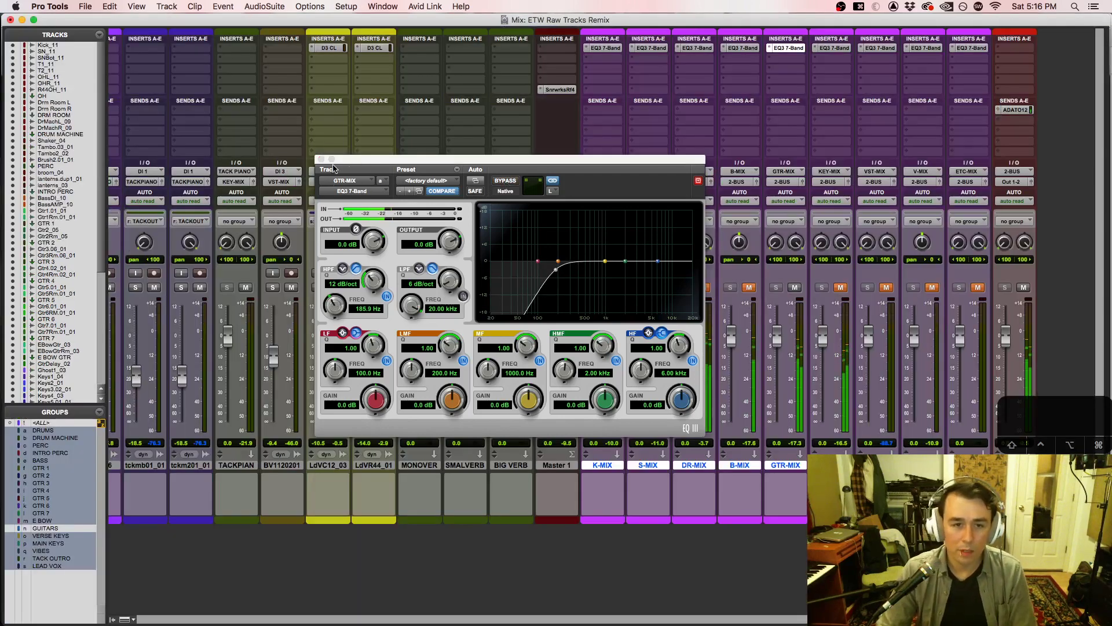
left_click(463, 296)
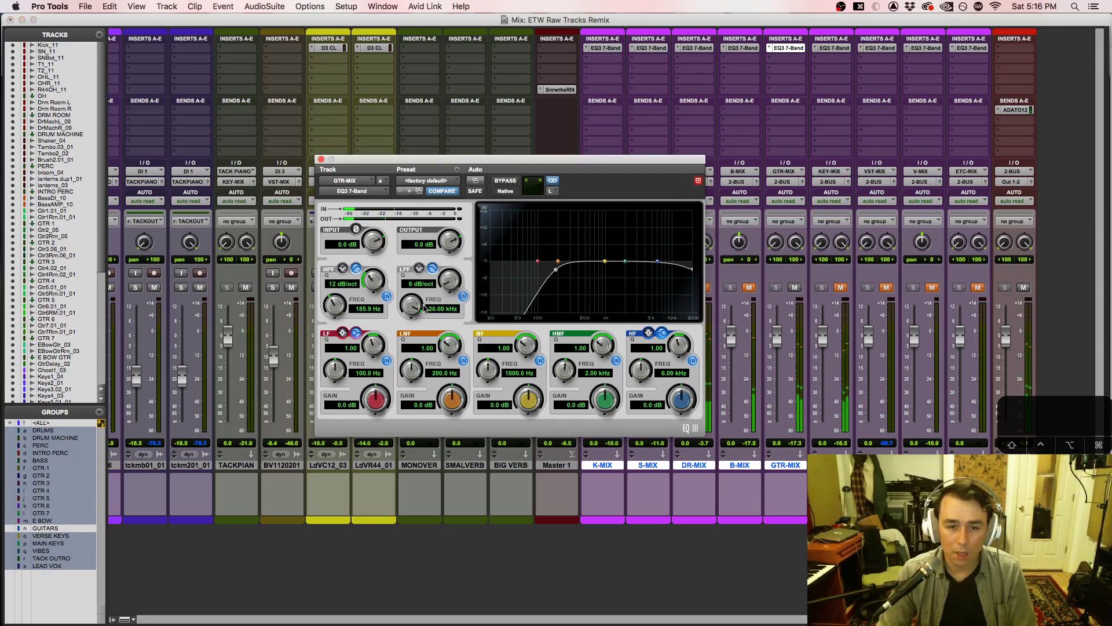
left_click_drag(422, 309, 428, 247)
left_click_drag(427, 243, 429, 240)
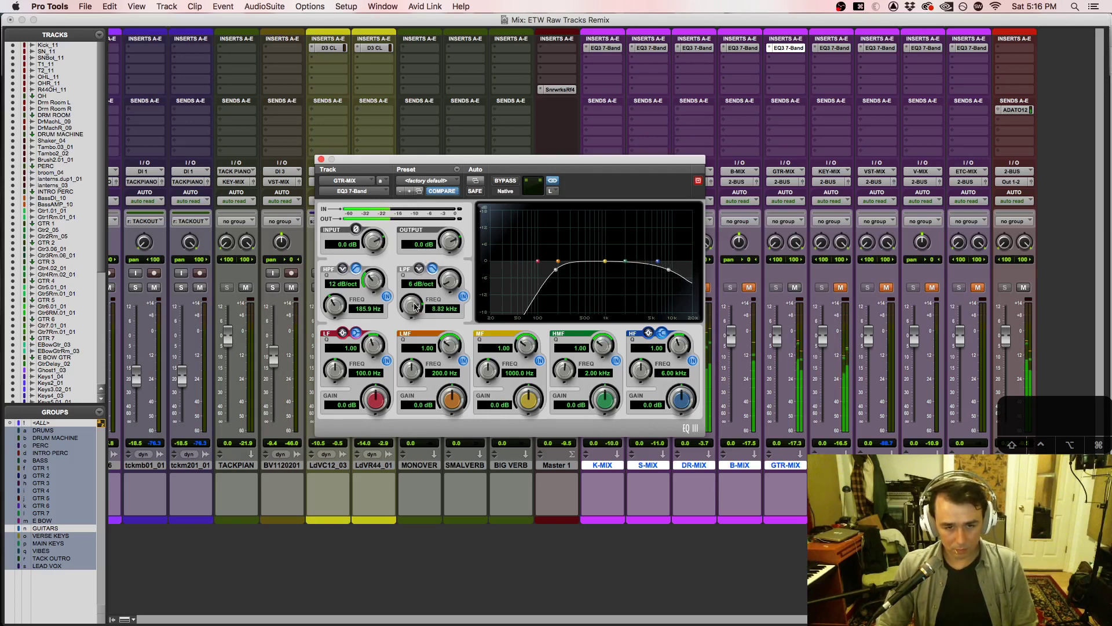
left_click_drag(415, 307, 415, 306)
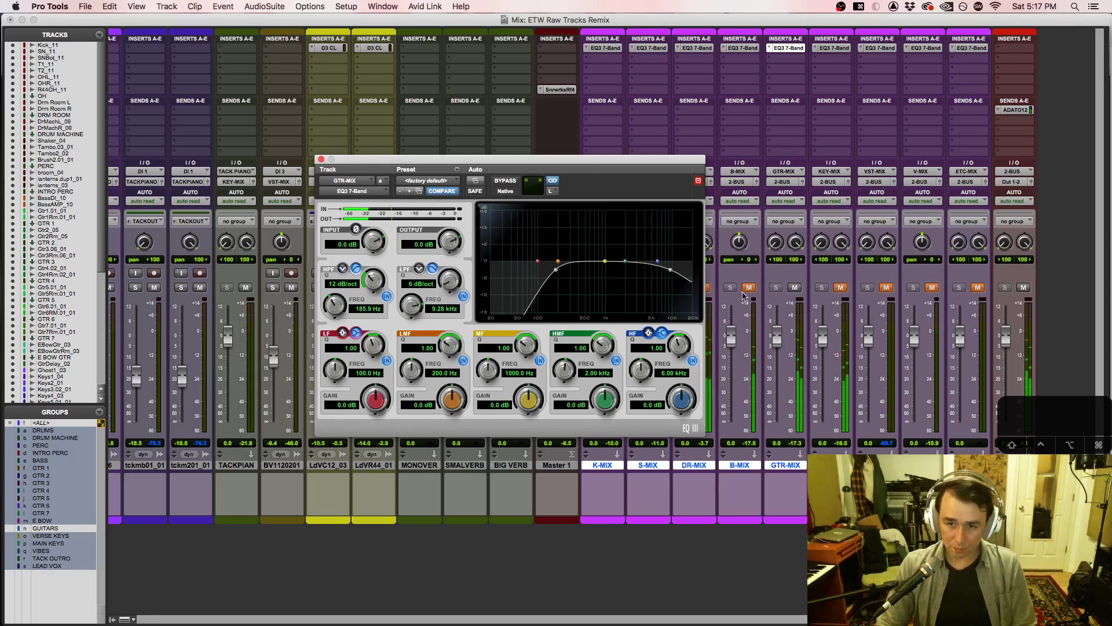
Step: Close the GTR-MIX EQ and play only the key bus by muting every other mix bus, including VST-MIX, V-MIX and ETC-MIX
left_click(838, 292)
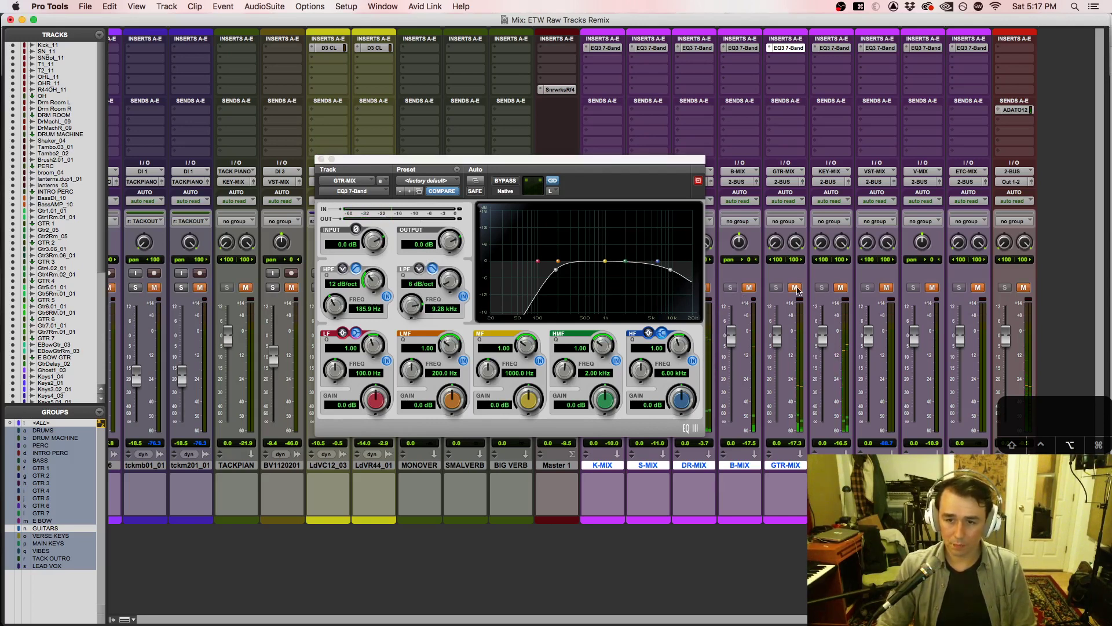
left_click(840, 290)
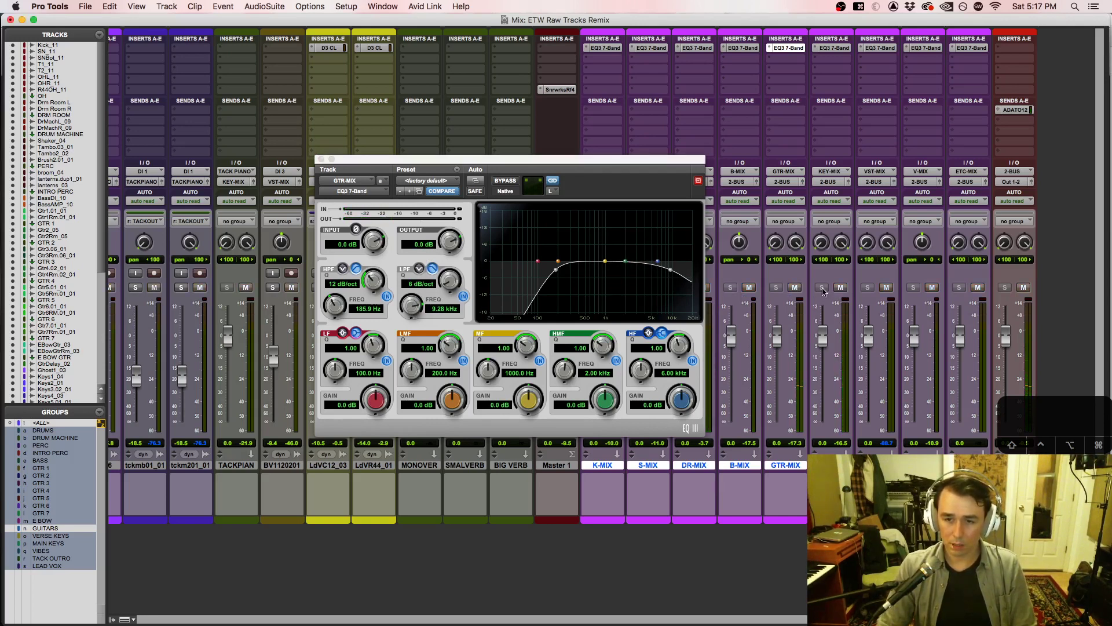
left_click(321, 159)
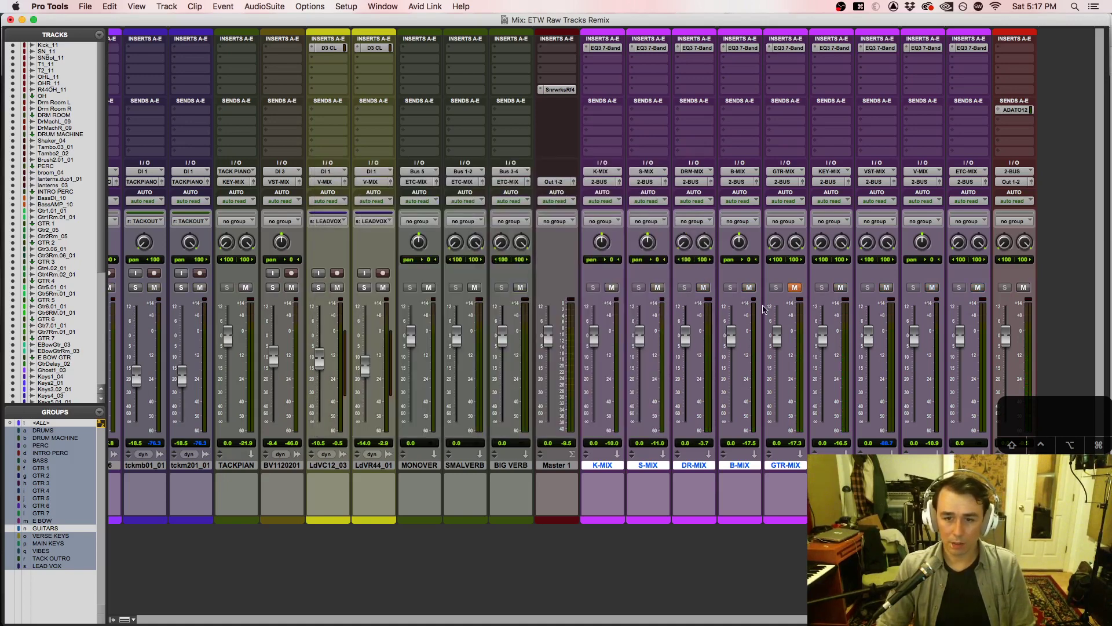
left_click(749, 289)
left_click(658, 288)
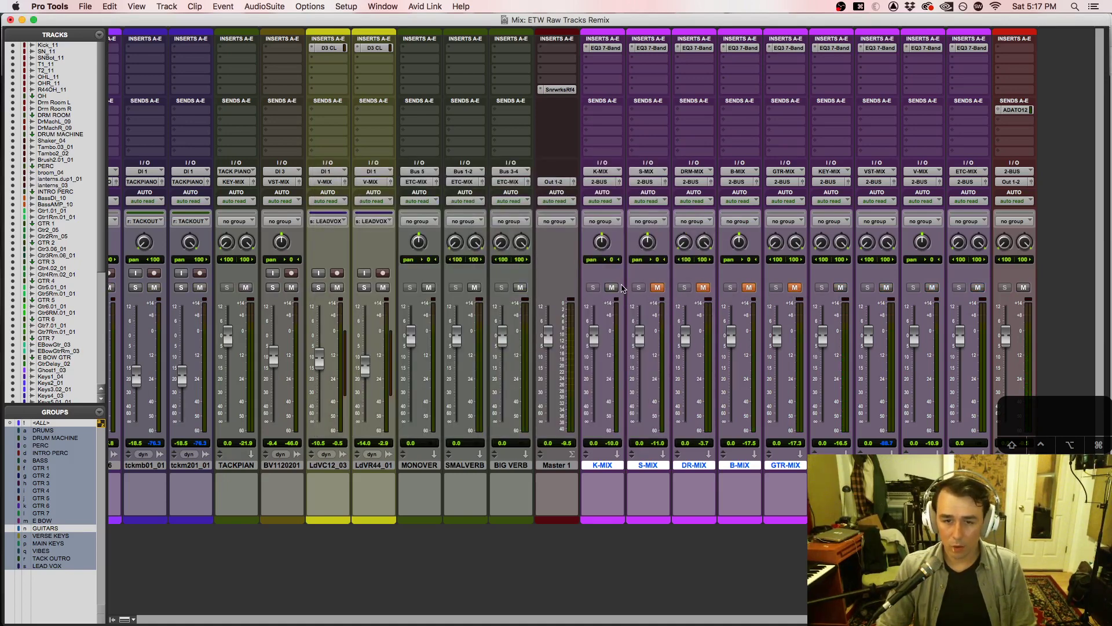
left_click(612, 288)
key("space")
left_click(886, 288)
left_click(932, 288)
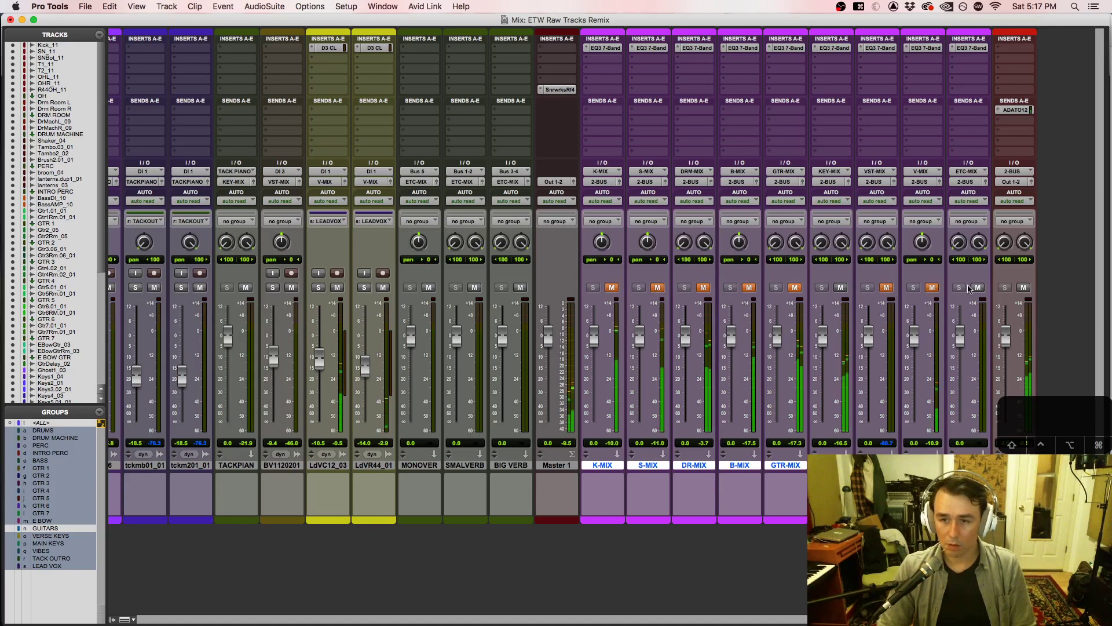
left_click(978, 288)
Step: Check the KEY-MIX values in the Acrobat chart and set the KEY-MIX EQ's high-pass filter in Pro Tools to 160 Hz at 12 dB/oct
mouse_move(8, 409)
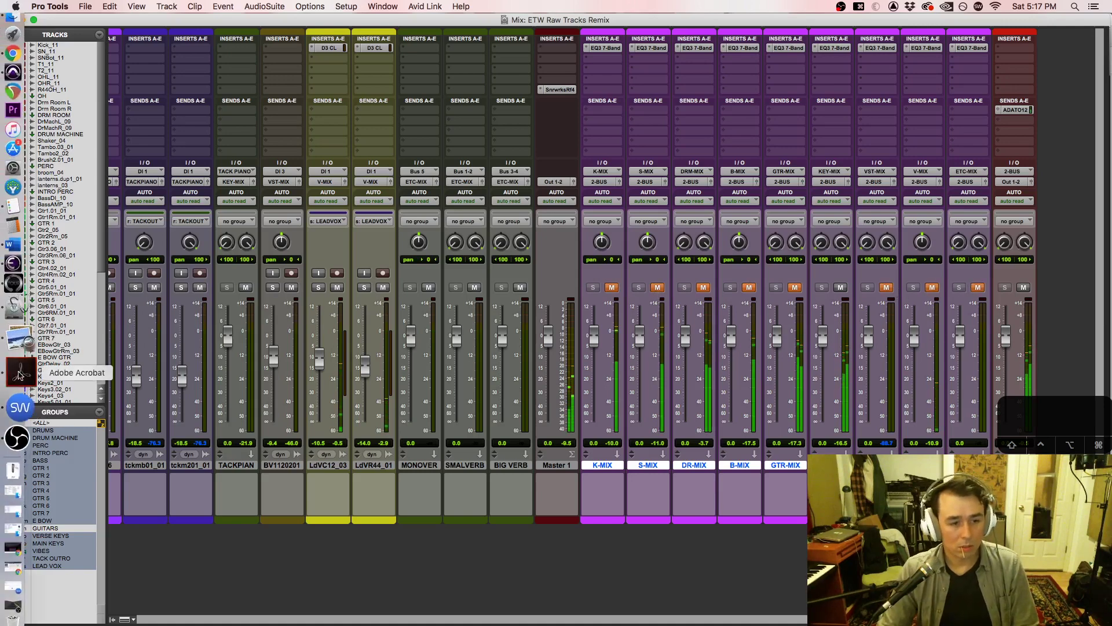
left_click(17, 346)
left_click_drag(913, 271, 809, 269)
left_click(356, 534)
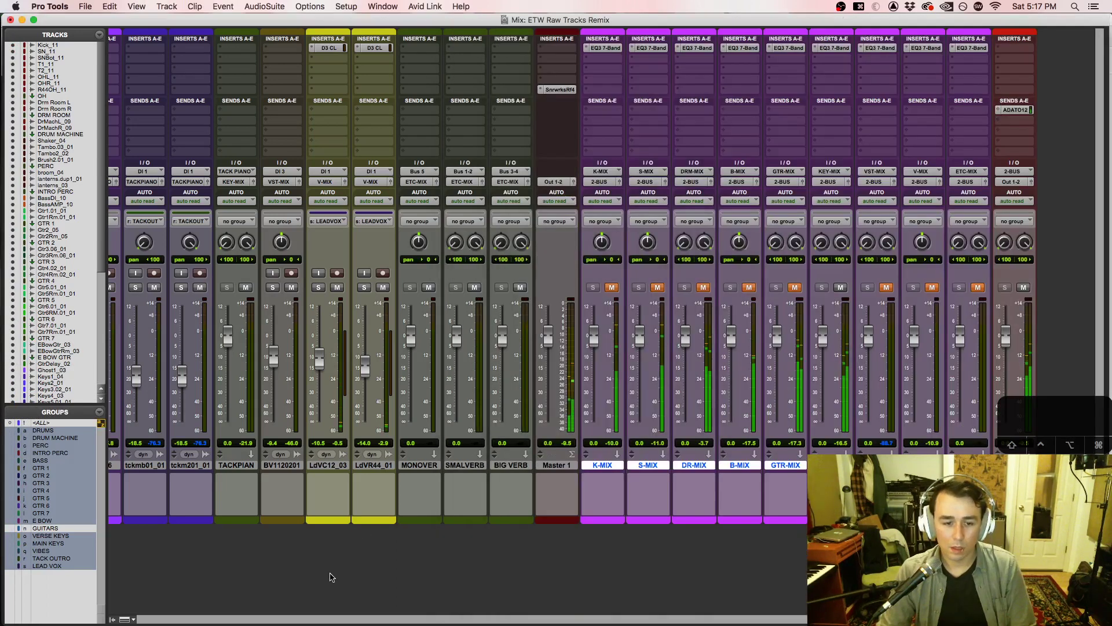
left_click(832, 48)
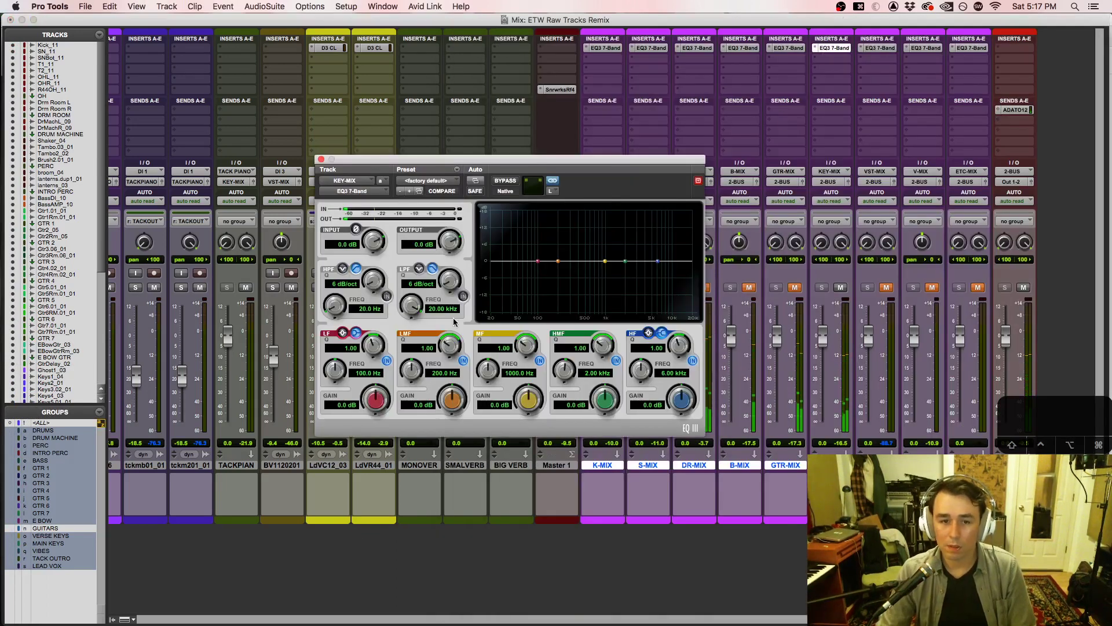
left_click(369, 308)
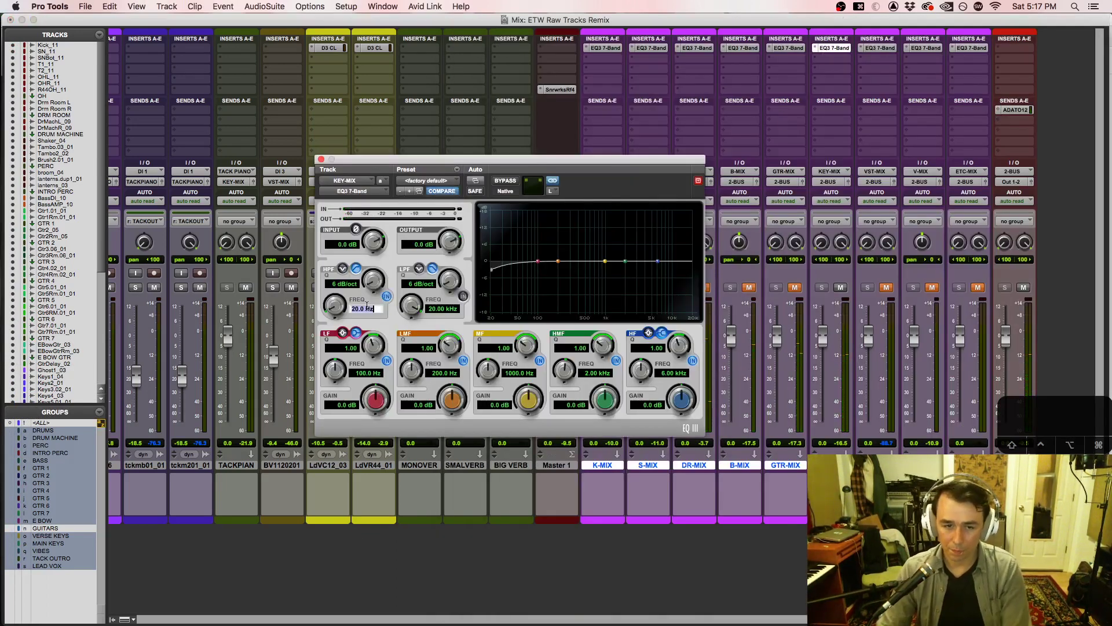
type("160")
key("Return")
key("space")
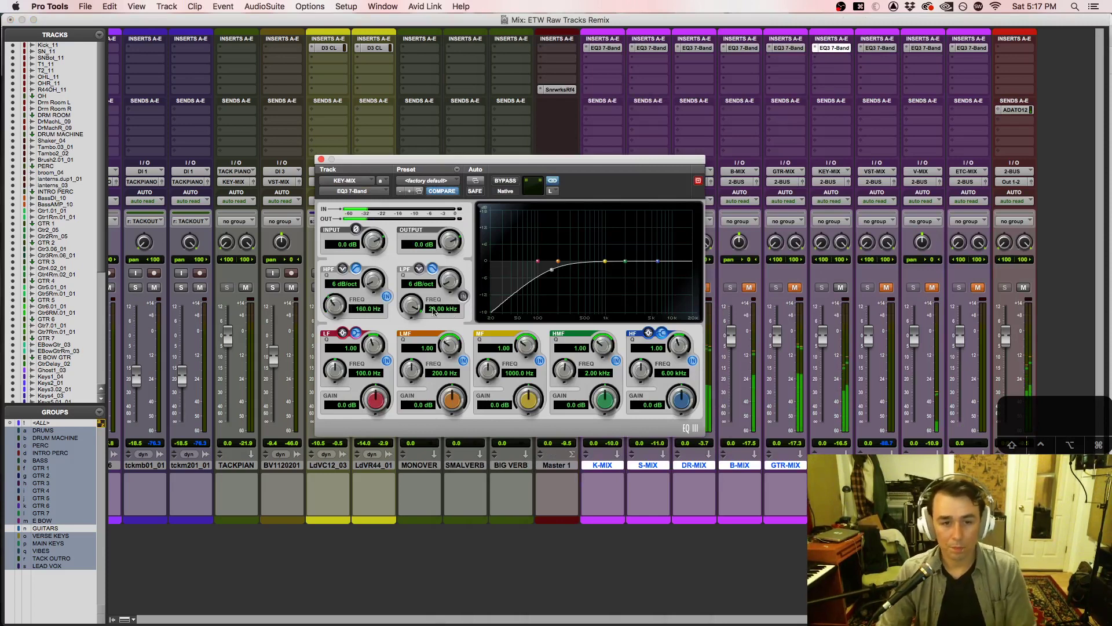
left_click_drag(376, 285, 380, 265)
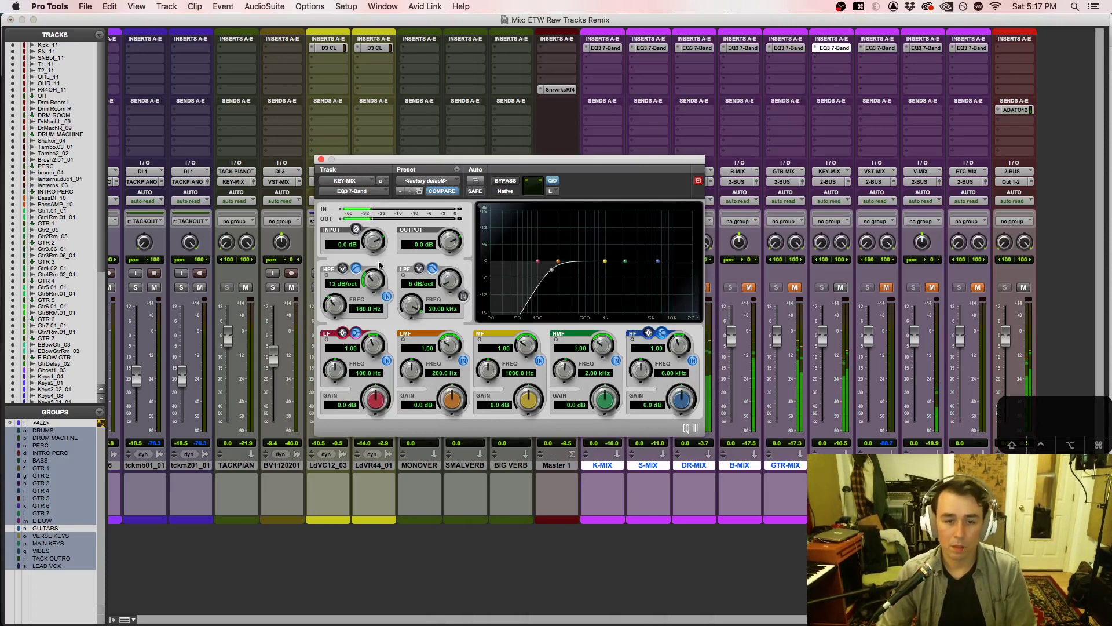
Step: Enable the low-pass filter in the KEY-MIX EQ and set its frequency to 8 kHz
left_click(463, 297)
left_click(436, 311)
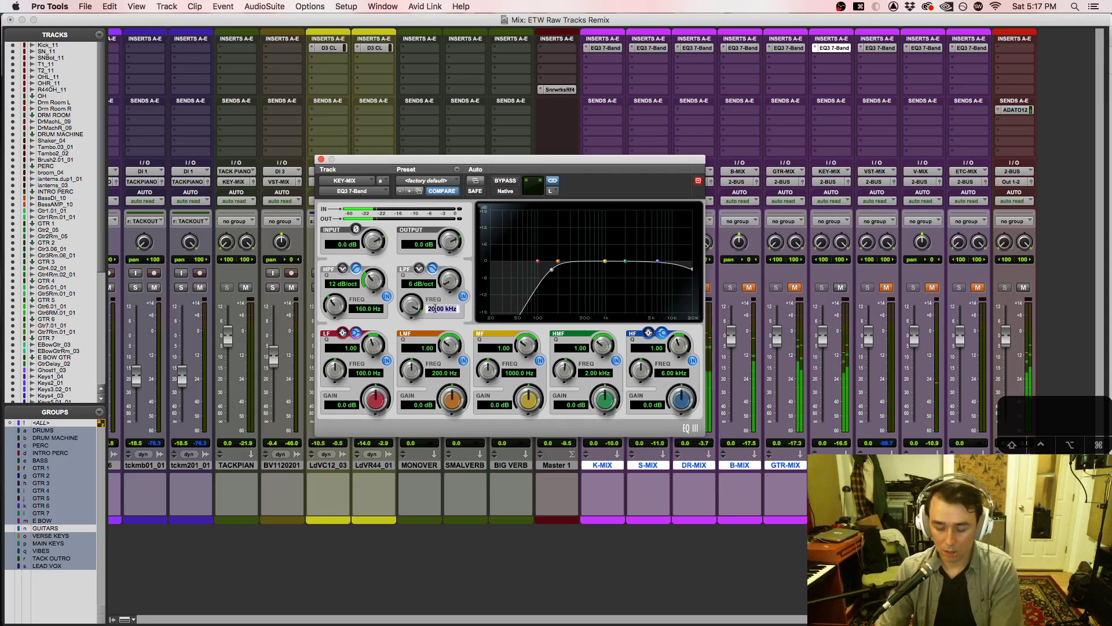
type("8000")
key("Return")
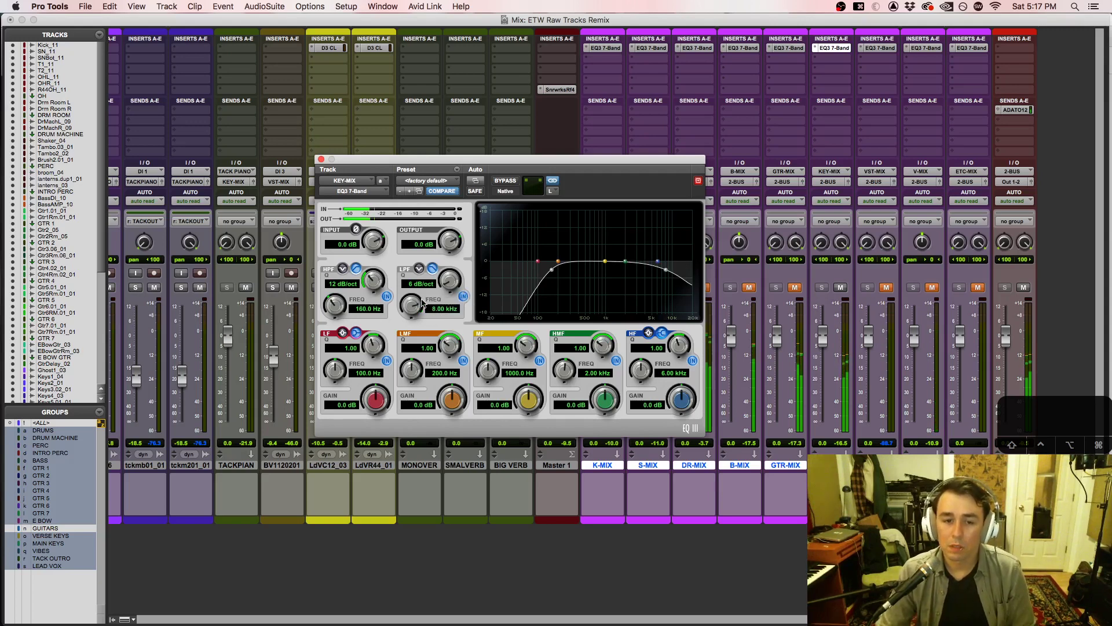
Step: Raise the KEY-MIX low-pass frequency to about 9.94 kHz and its high-pass frequency to about 188.7 Hz during playback
scroll(422, 302, "up", 5)
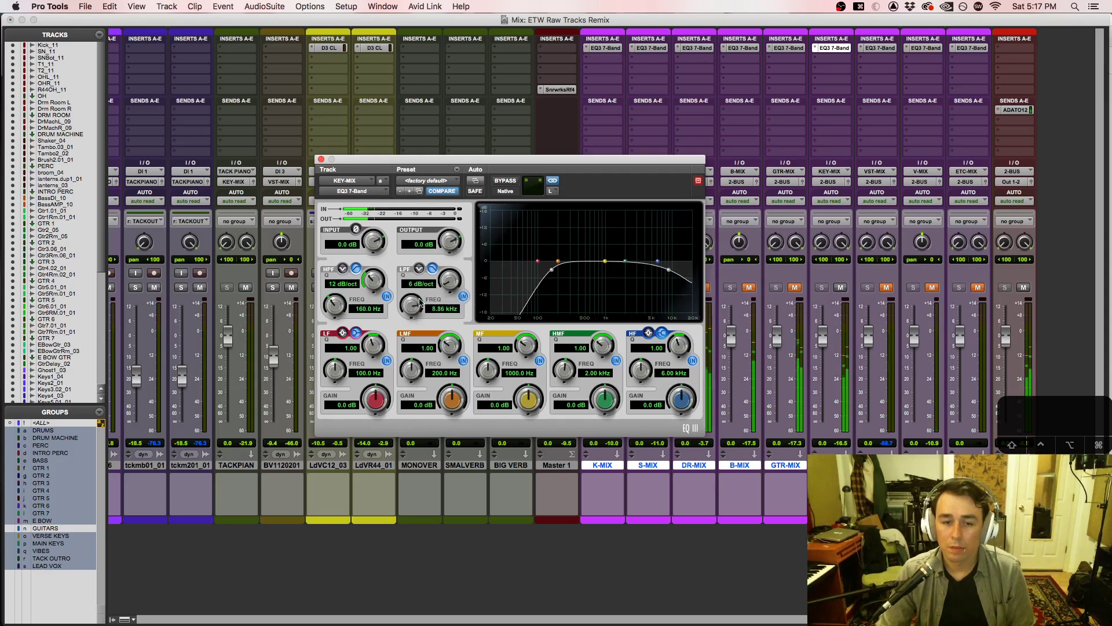
scroll(422, 300, "up", 6)
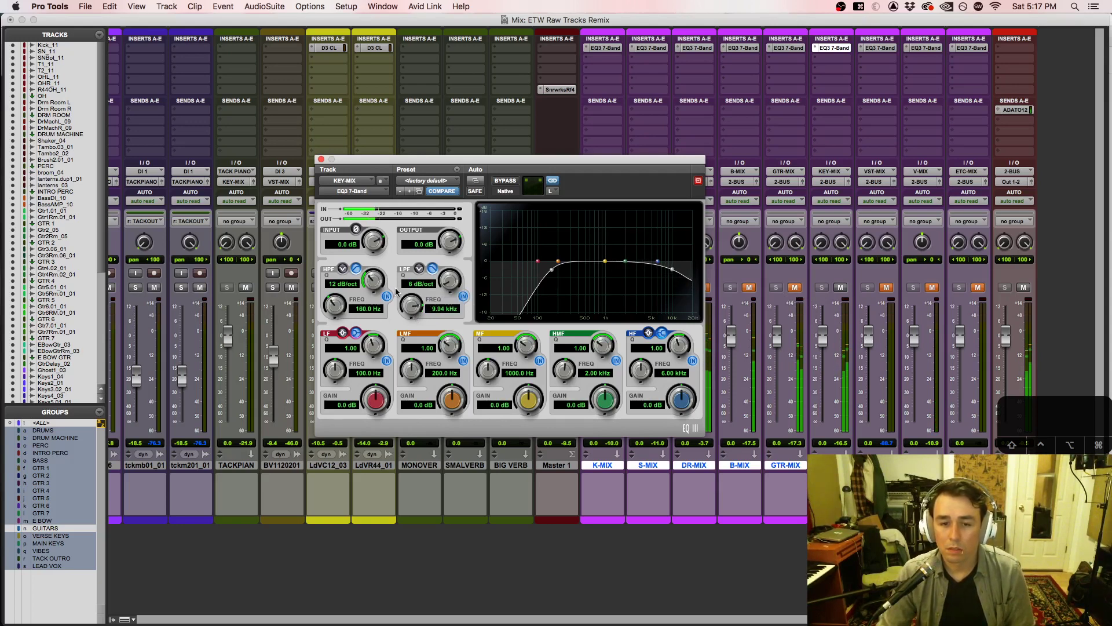
scroll(346, 302, "up", 6)
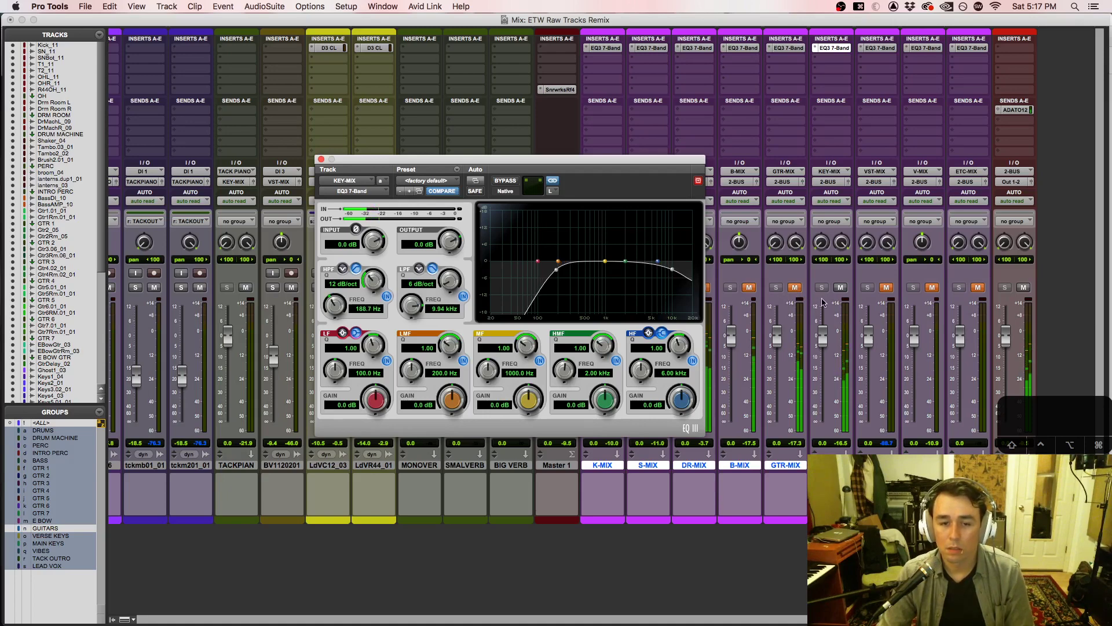
Step: Unmute all mix buses, close the KEY-MIX EQ, and look up the VST-MIX and V-MIX filter values in the Acrobat chart
left_click(798, 290)
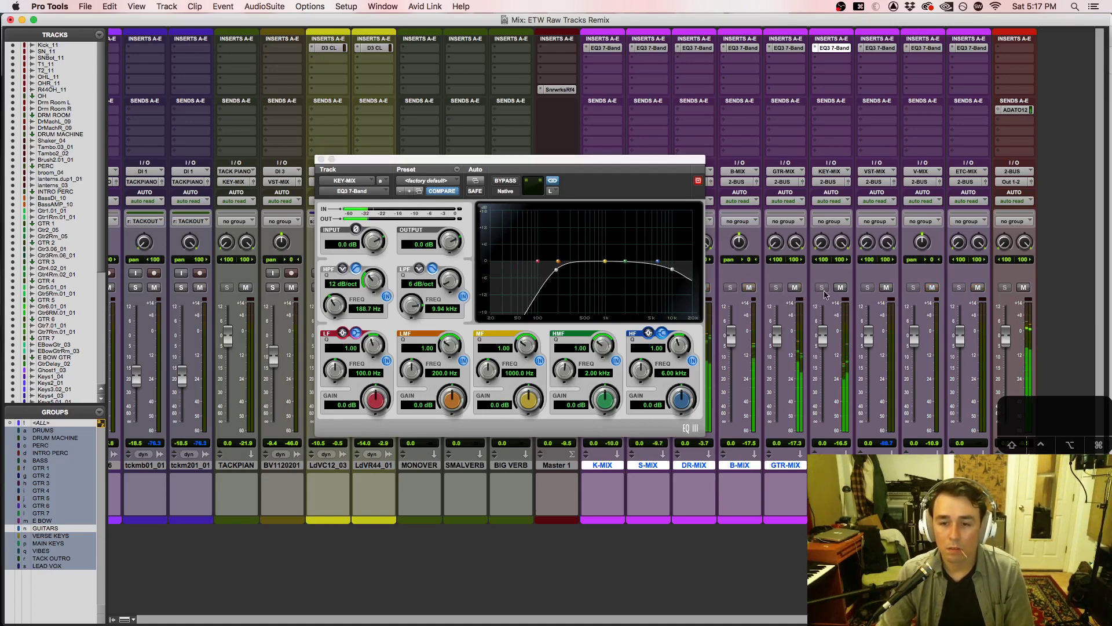
left_click(320, 160)
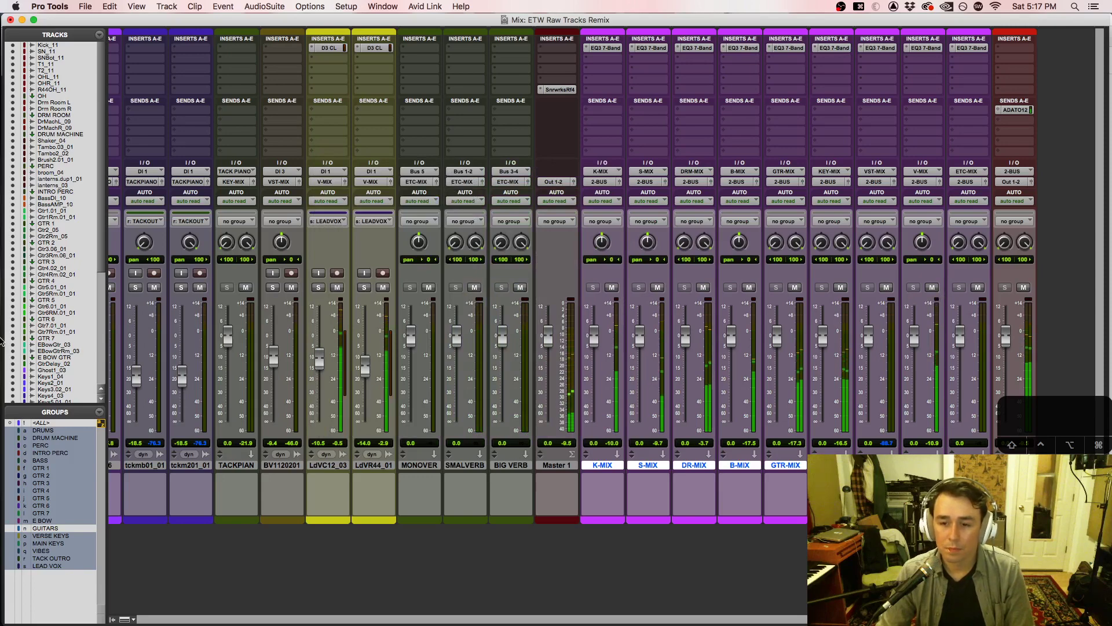
mouse_move(8, 351)
left_click(19, 390)
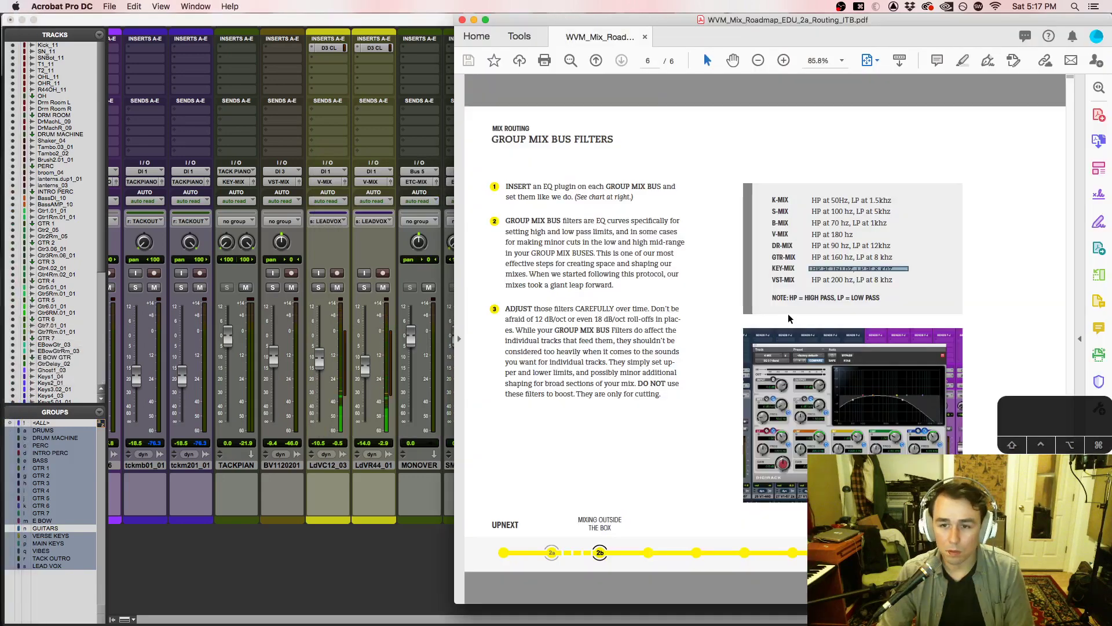
left_click_drag(914, 279, 804, 280)
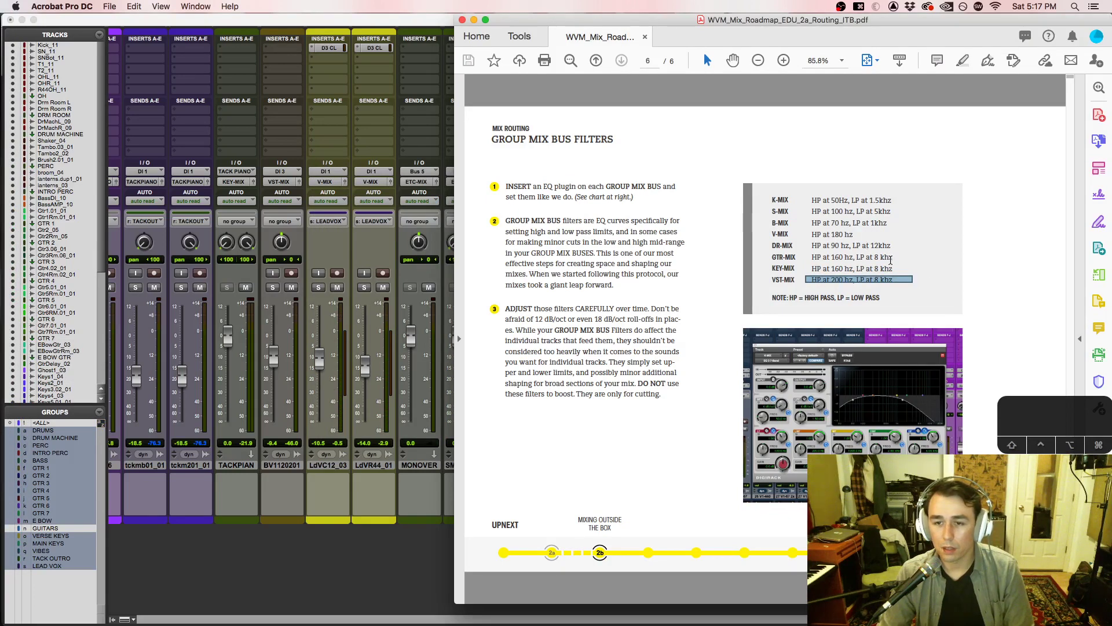
left_click_drag(810, 238, 864, 235)
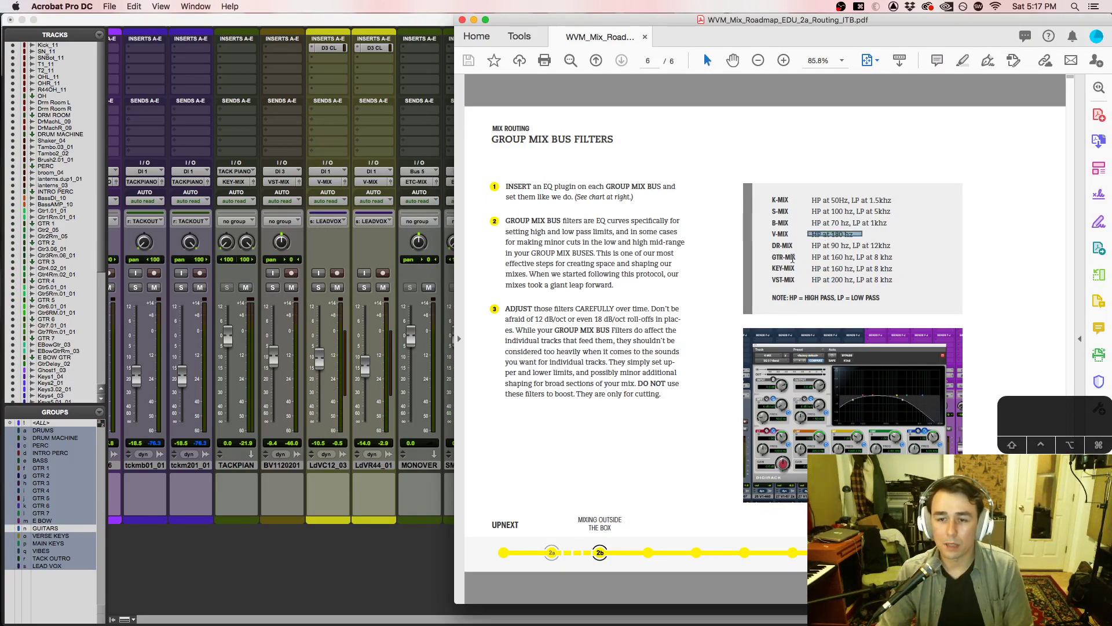
left_click(353, 593)
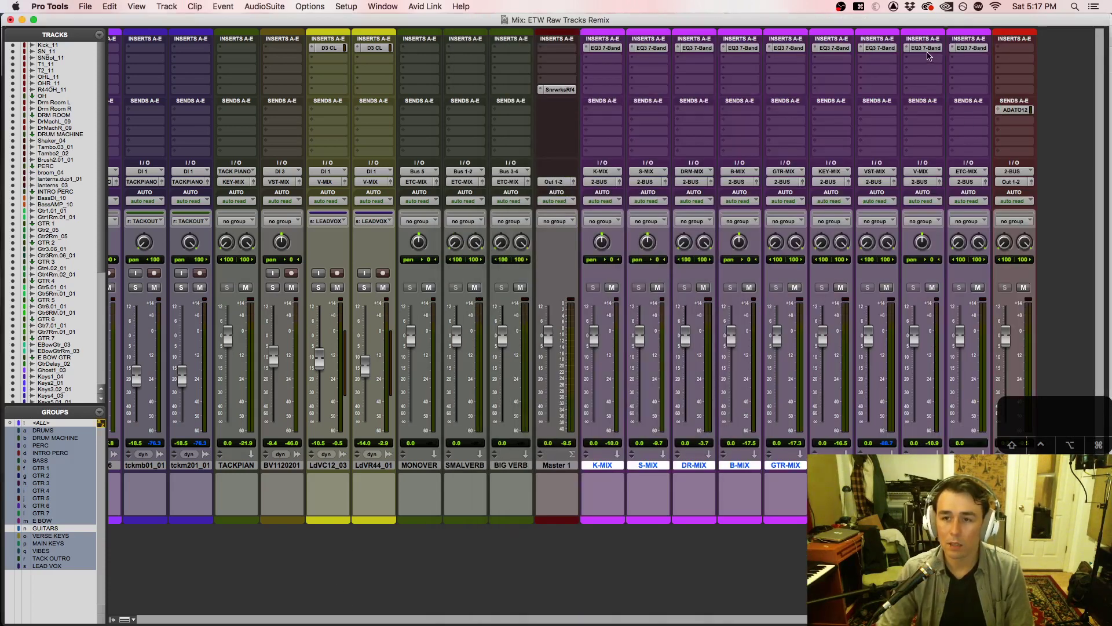
Step: Open the V-MIX EQ in Pro Tools, enable its high-pass filter, and set the frequency to 180 Hz
left_click(925, 48)
left_click(387, 296)
left_click(369, 309)
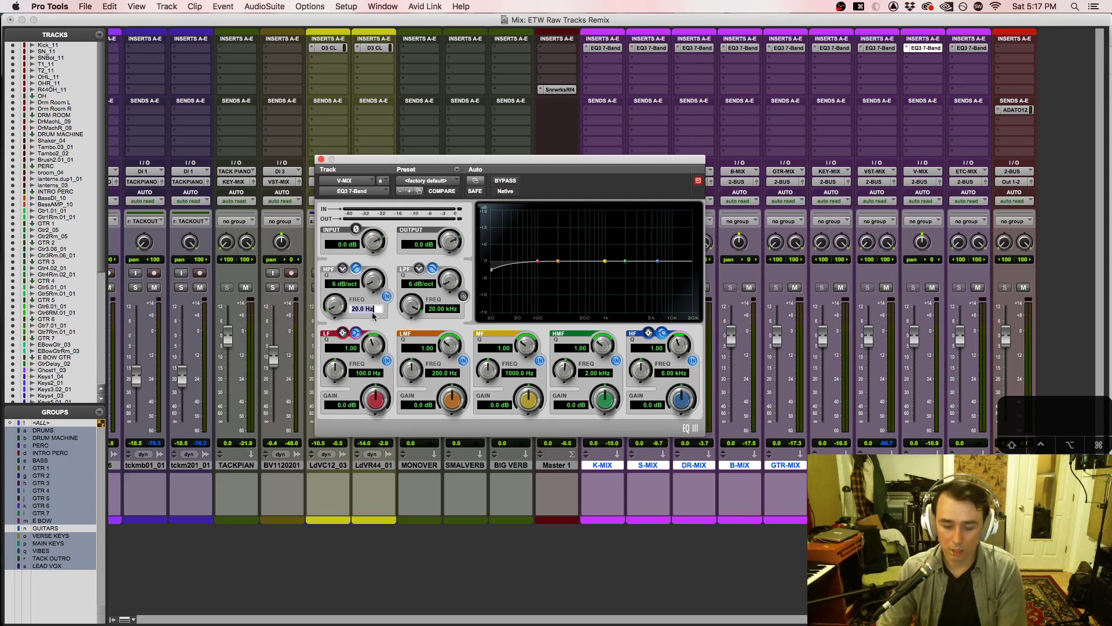
type("180")
key("Return")
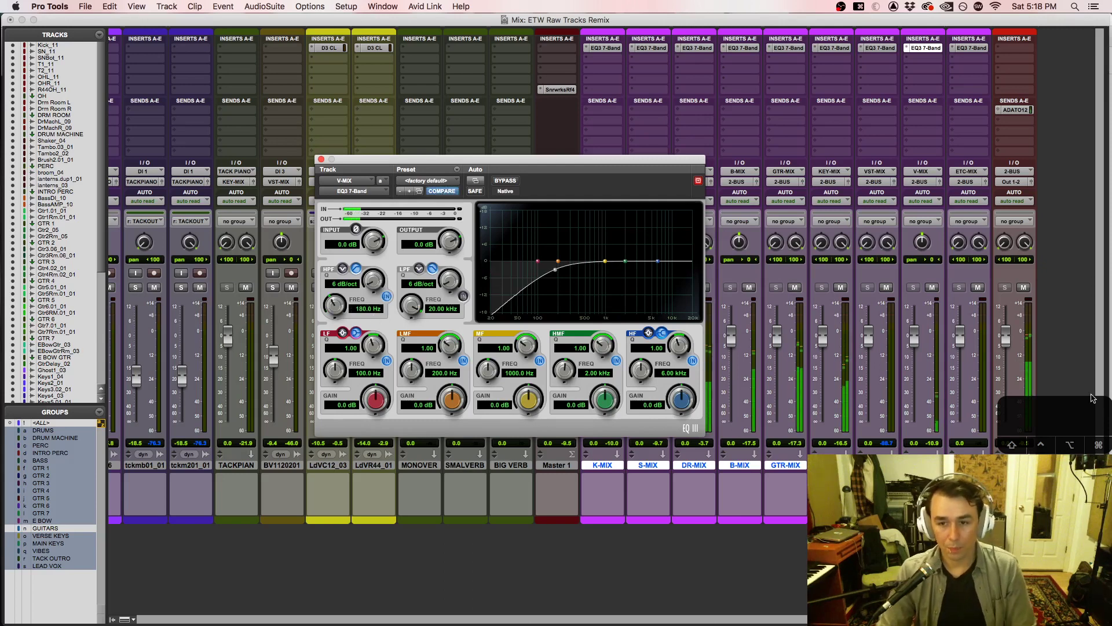
Step: Mute the K, S, DR, B, GTR, KEY and VST mix buses, moving the V-MIX EQ window aside to reach them
left_click_drag(886, 287, 749, 287)
left_click_drag(651, 162, 557, 168)
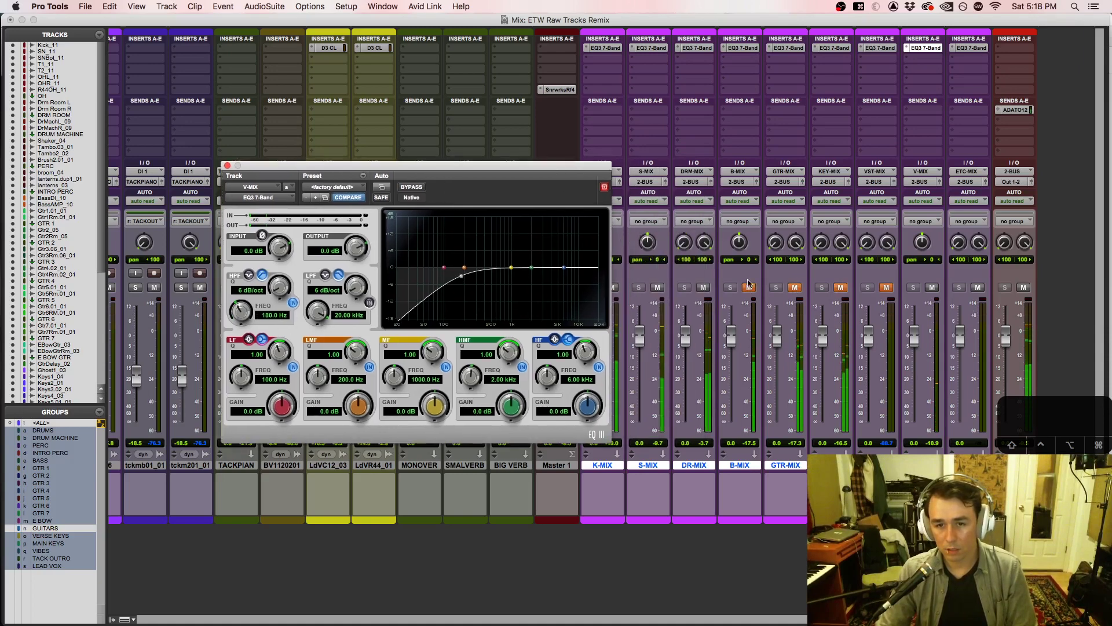
left_click(616, 288)
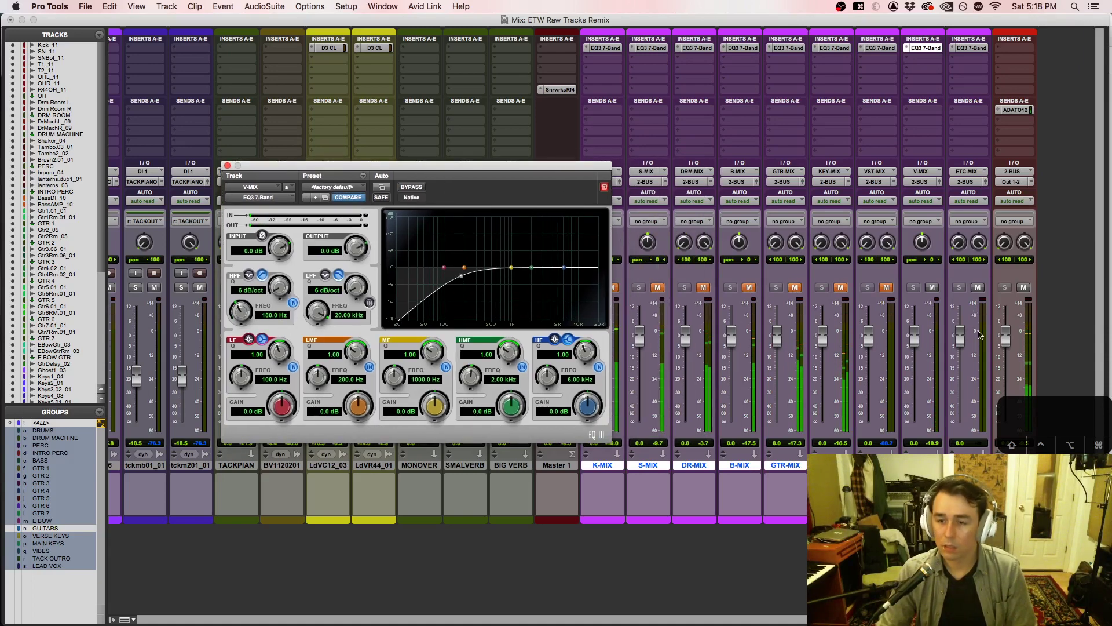
Step: Find the lead vocal tracks in the Edit window and restart playback from the vocal phrase at about 1:13
key("super+equal")
scroll(542, 516, "down", 5)
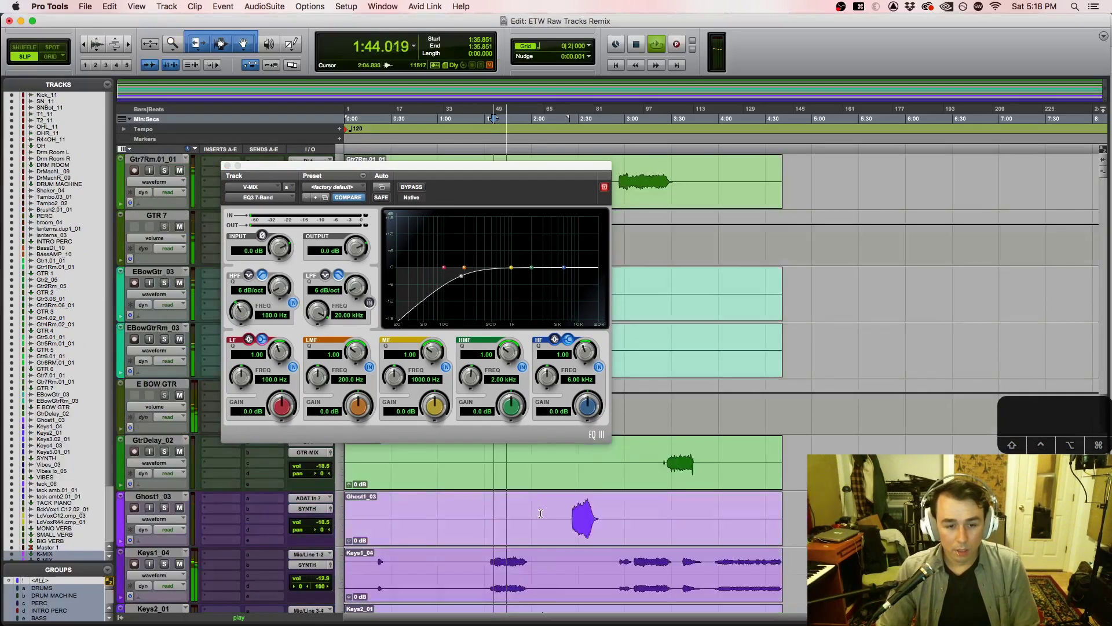
scroll(541, 516, "down", 10)
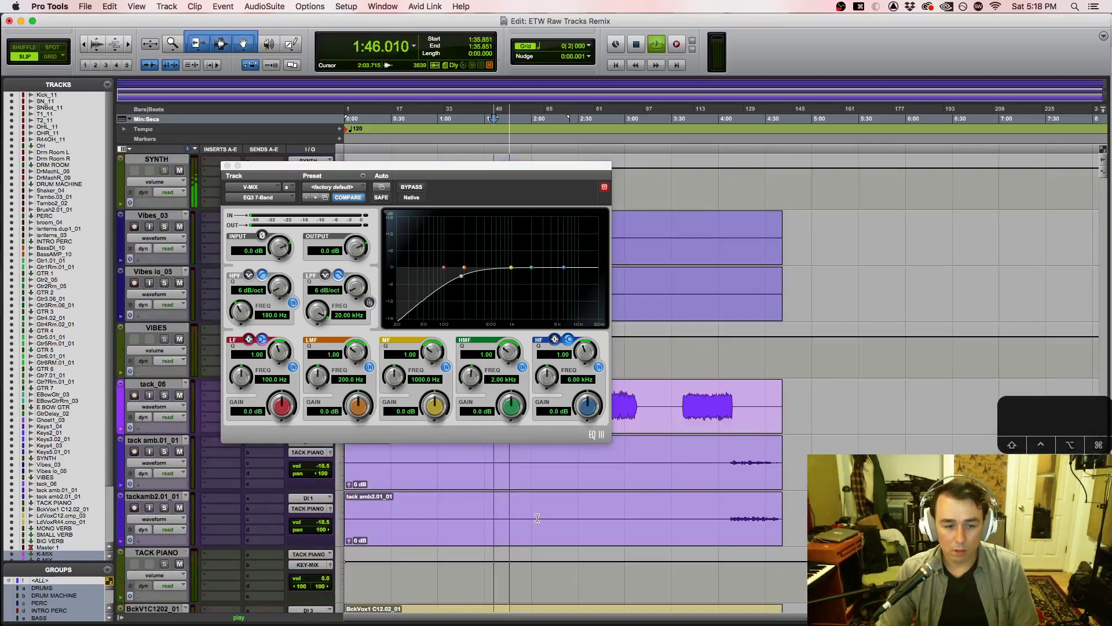
scroll(537, 517, "down", 2)
key("space")
left_click(459, 454)
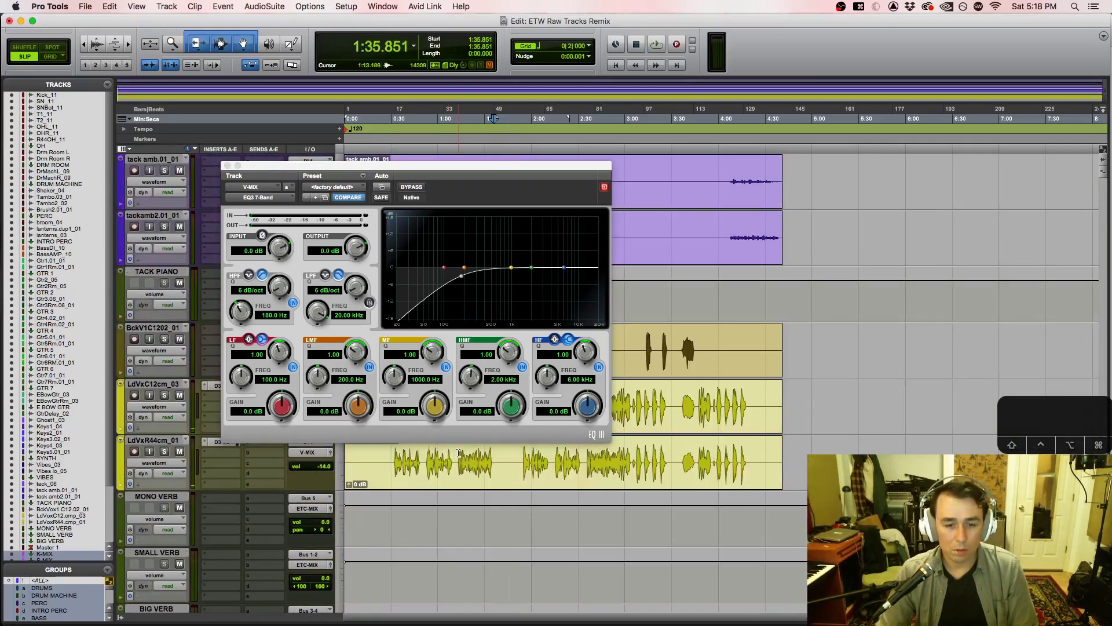
key("space")
Step: Compare the vocals in the Mix window with the V-MIX high-pass filter off and on, and check the ETC-MIX EQ
key("super+equal")
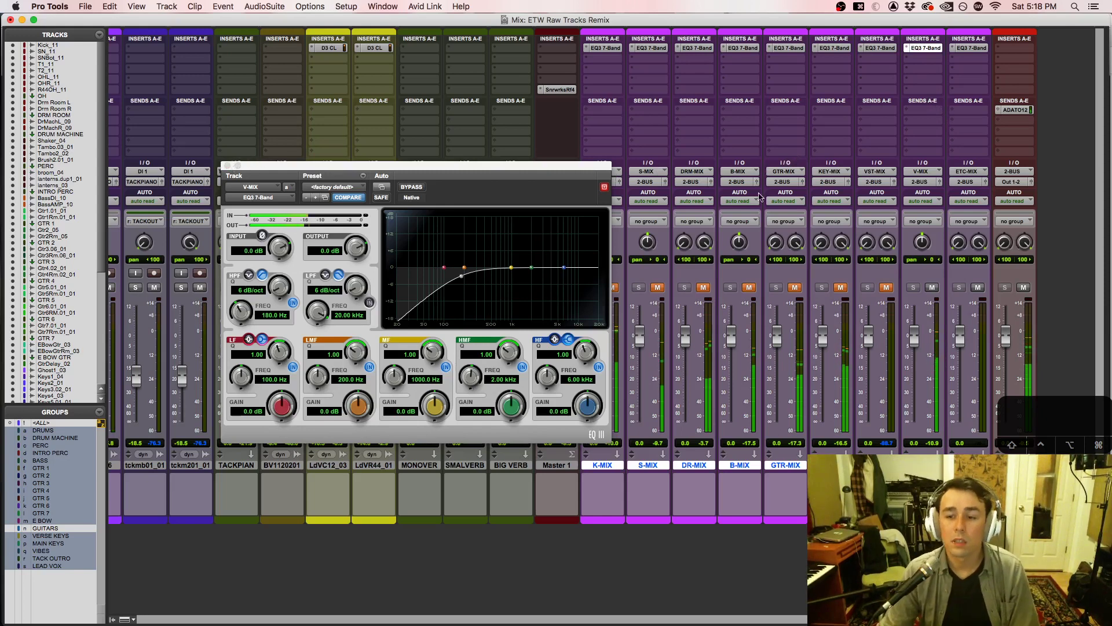
left_click(293, 303)
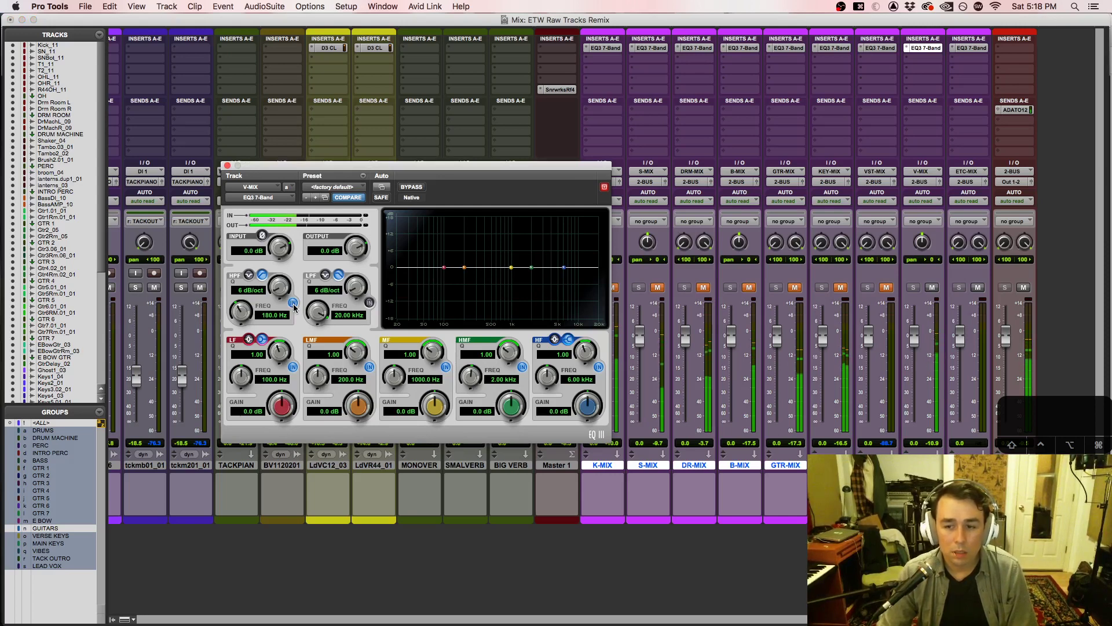
left_click(293, 304)
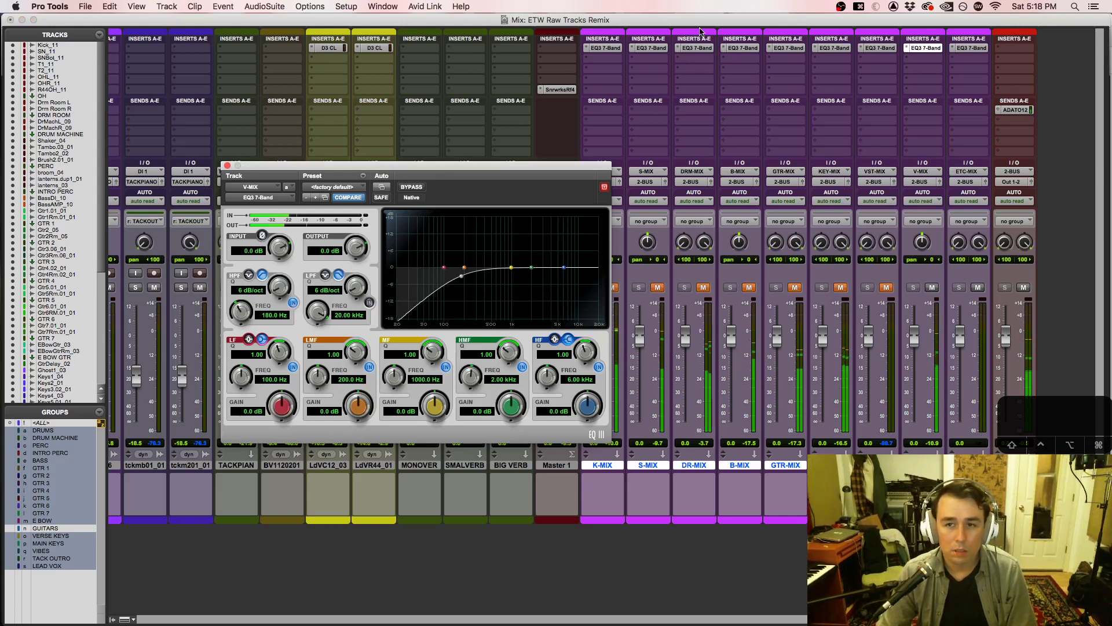
left_click(971, 47)
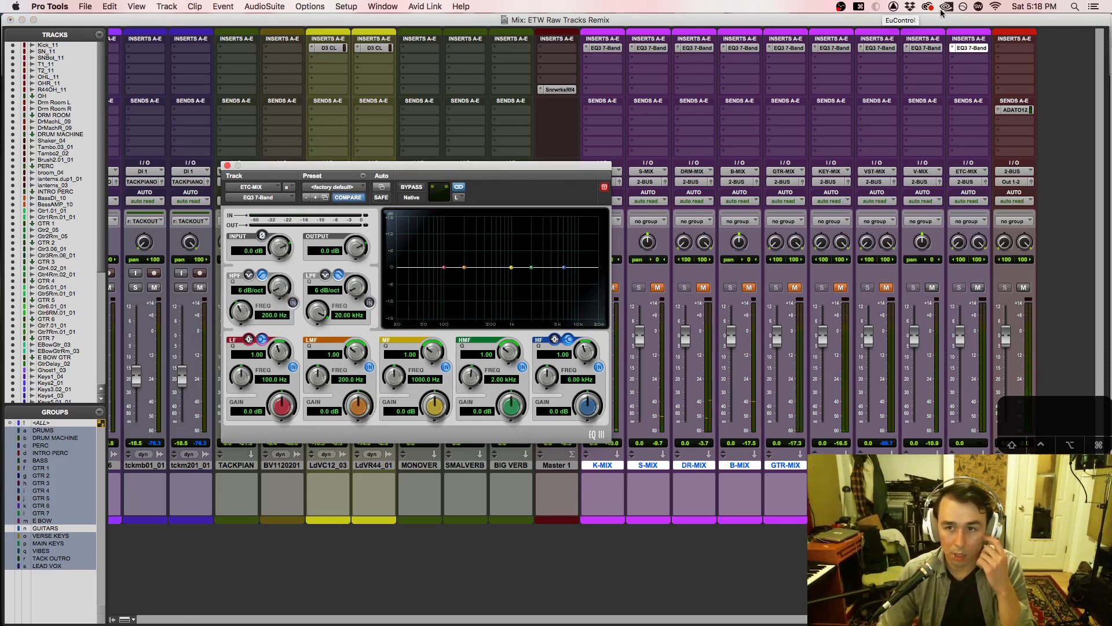
left_click(926, 48)
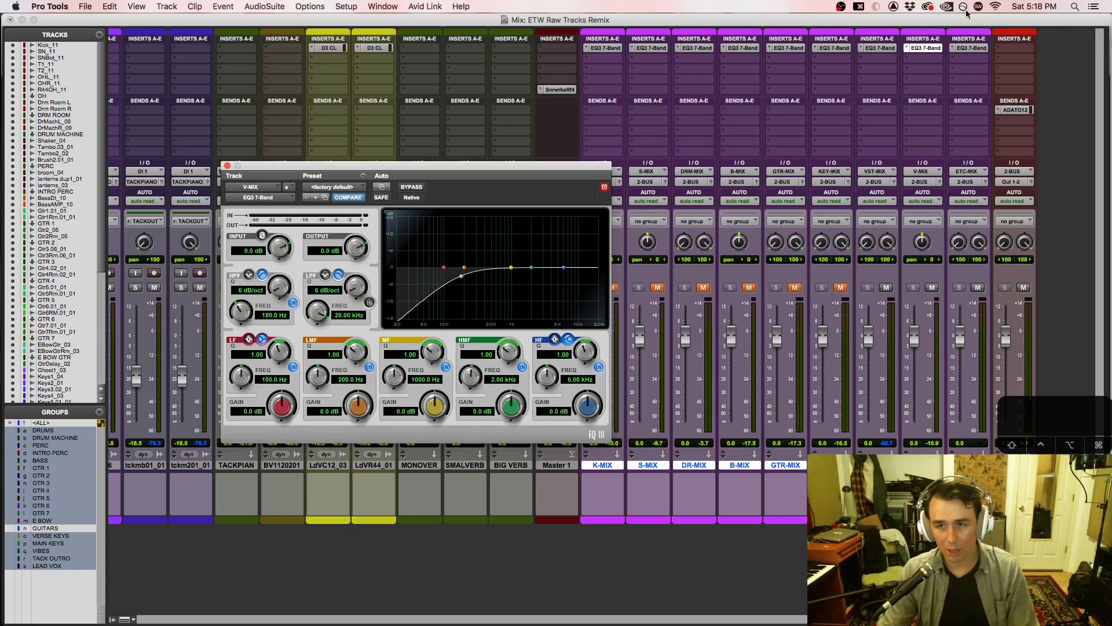
Step: Open the VST-MIX EQ, enable its high-pass filter at 200 Hz, and close the plug-in window
left_click(879, 48)
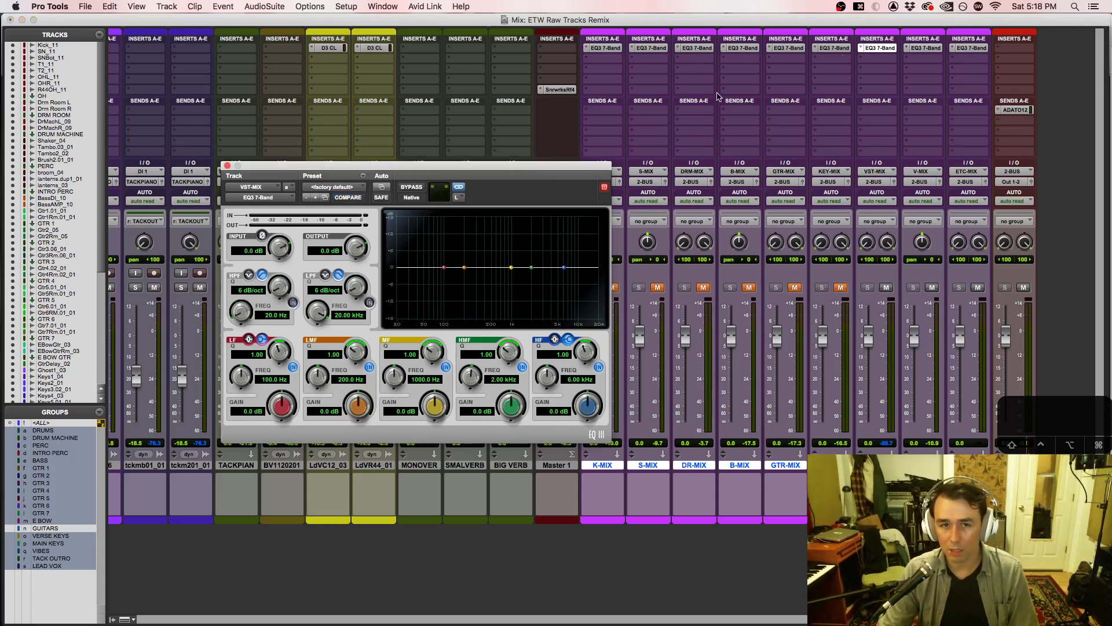
left_click(293, 302)
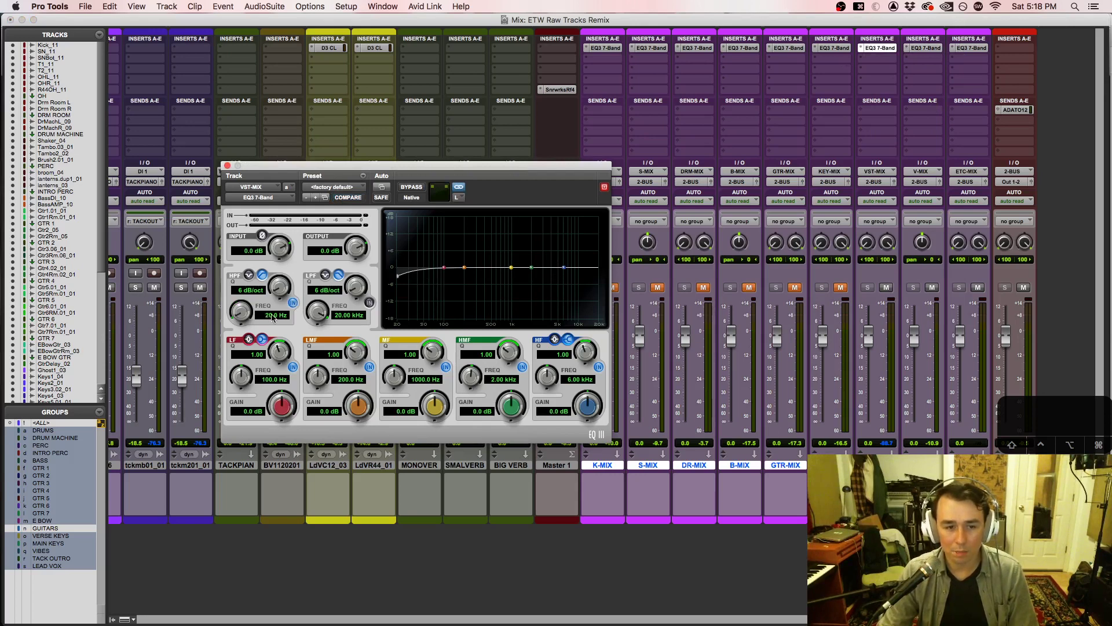
type("200")
key("Return")
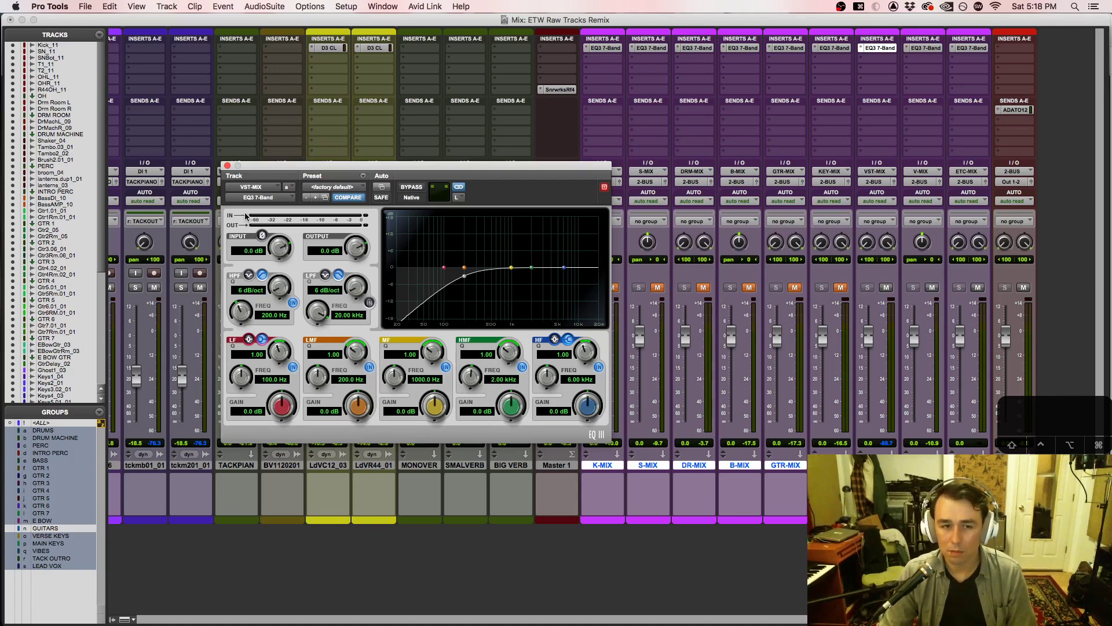
left_click(227, 166)
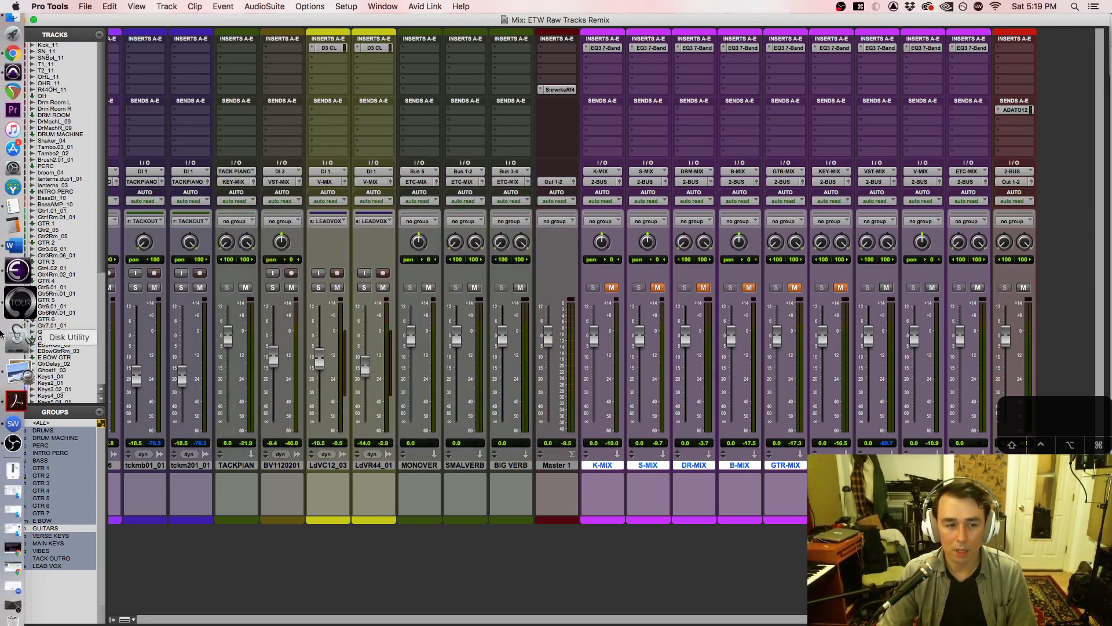
Step: Check the VST-MIX low-pass value in the Acrobat chart and review the notes on group mix bus filters
left_click(21, 368)
left_click(893, 277)
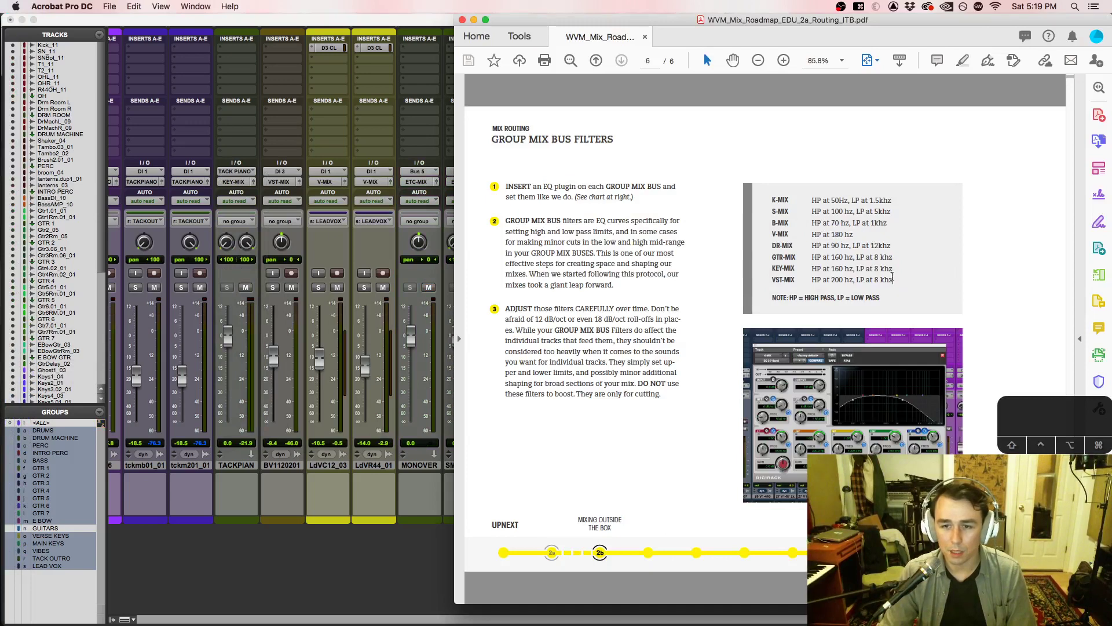
left_click_drag(898, 280, 857, 281)
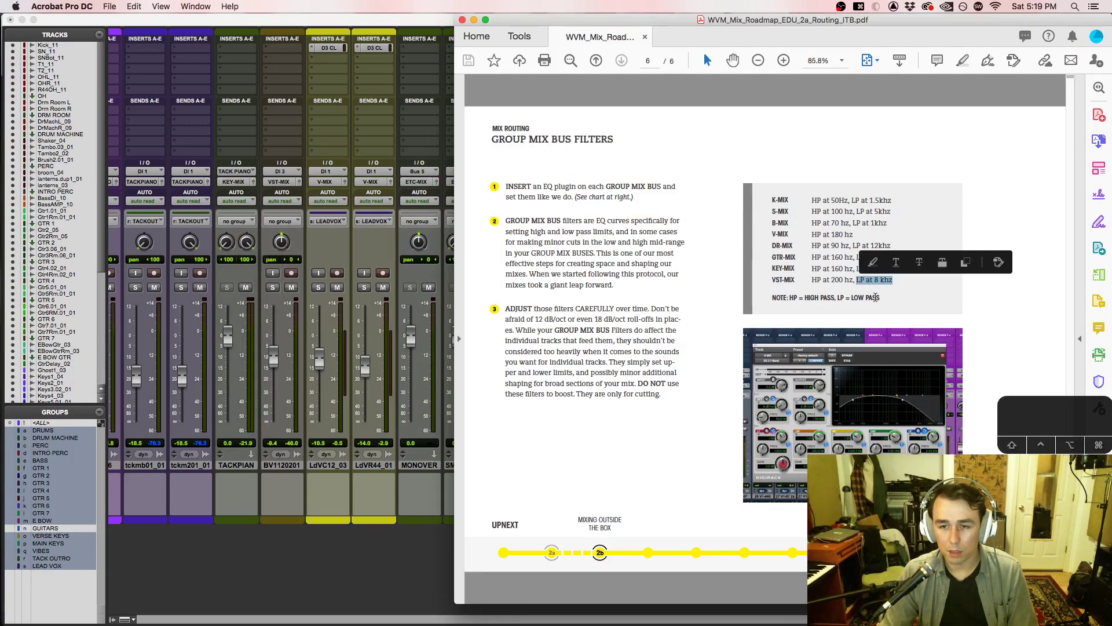
left_click(577, 464)
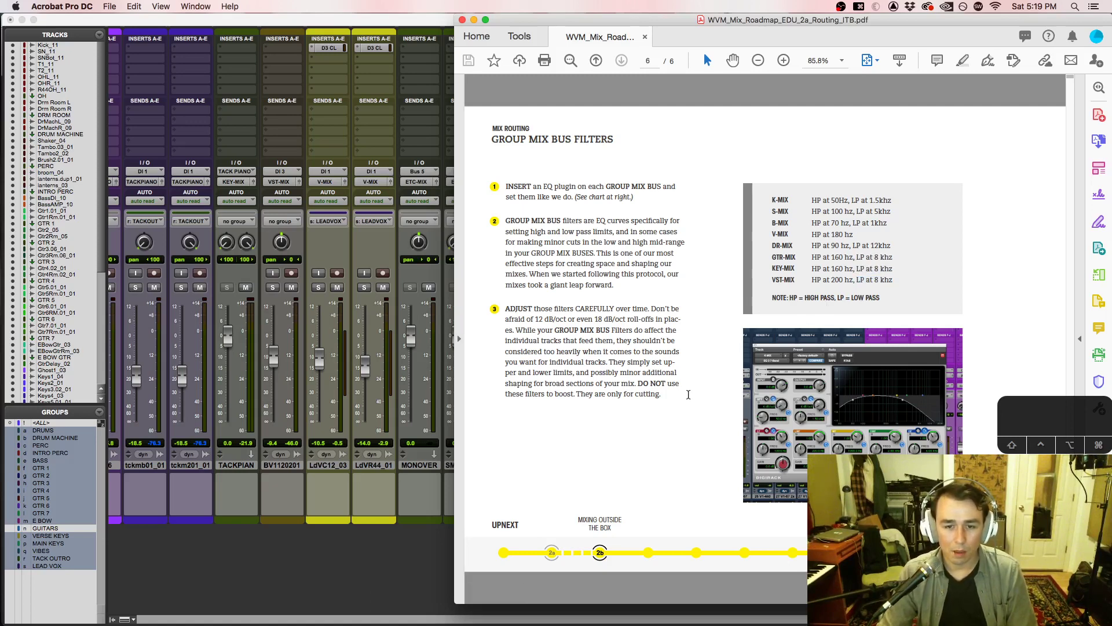
left_click_drag(686, 386, 509, 212)
left_click(568, 363)
left_click(510, 212)
left_click_drag(664, 396, 506, 234)
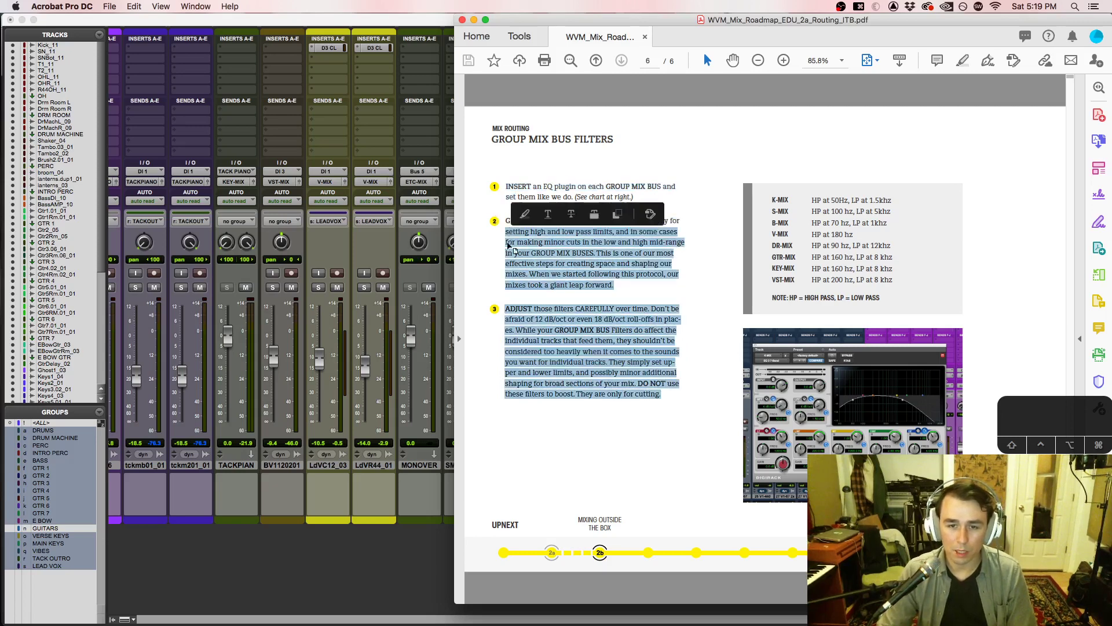
Step: Return to Pro Tools, unmute all the mix buses, and start playback of the full mix
left_click(326, 551)
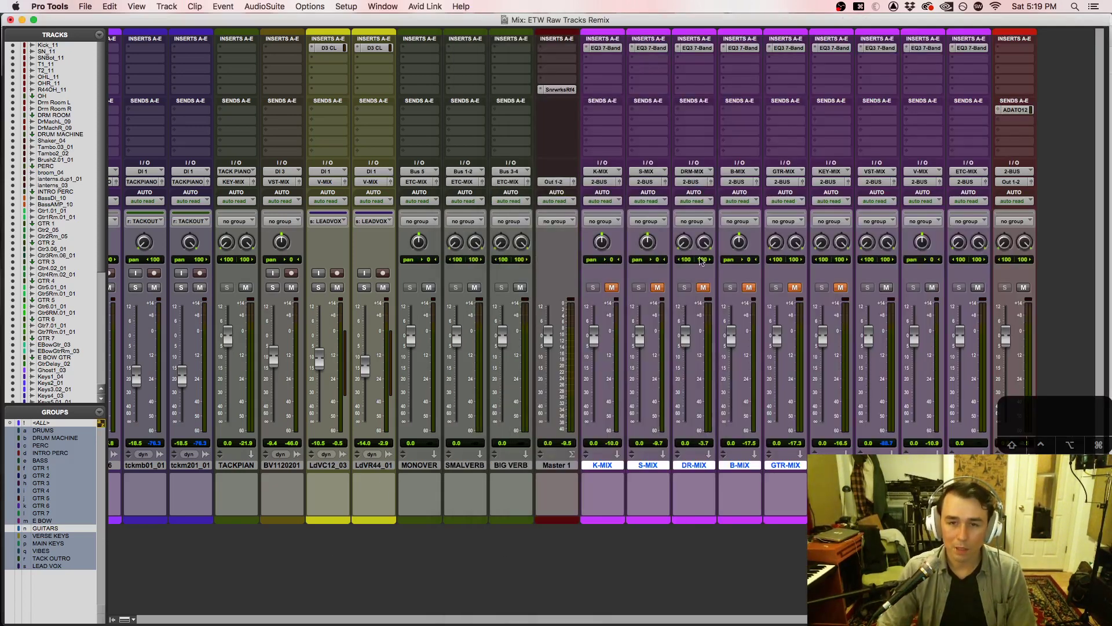
left_click(795, 289, "alt")
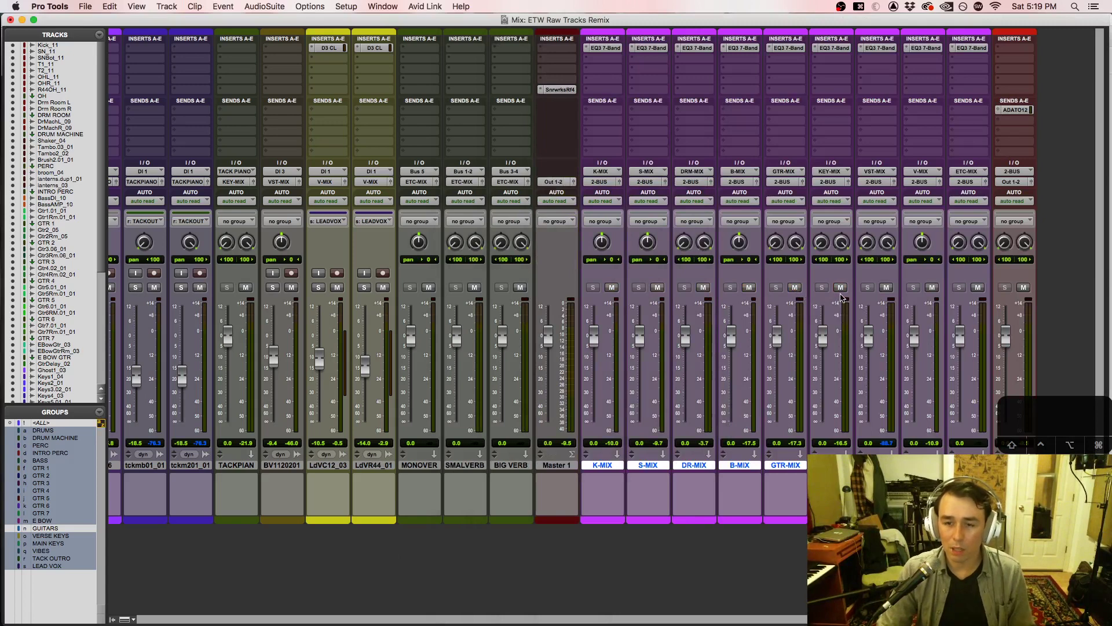
key("space")
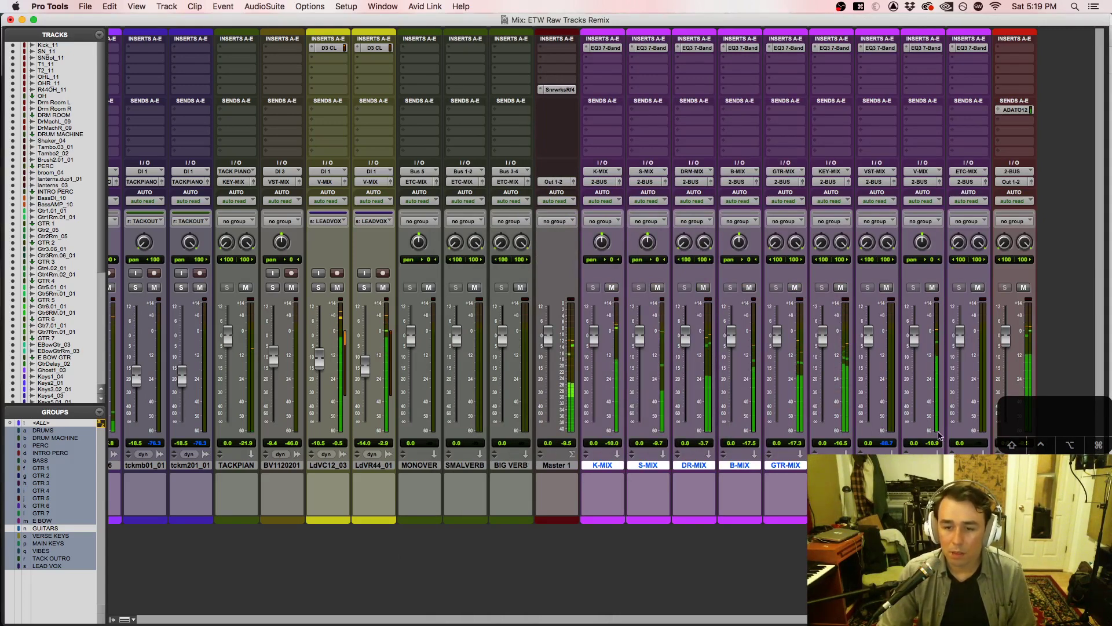
Step: Compare the full mix during playback by repeatedly bypassing and re-enabling the EQs on all the mix buses together
left_click(692, 49, "alt+shift+super")
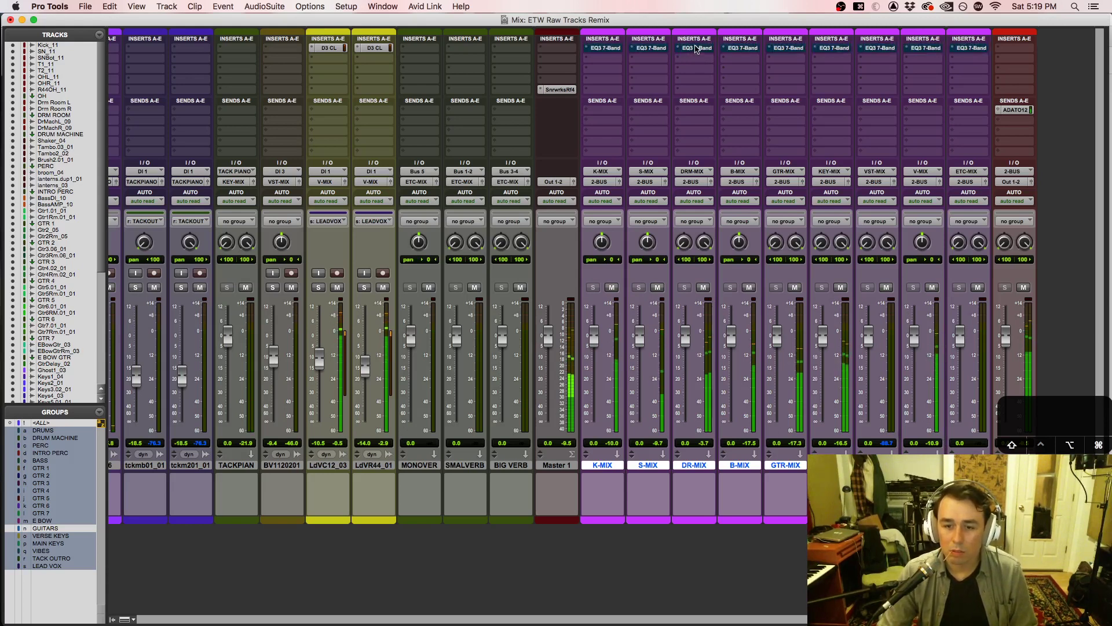
left_click(696, 49, "alt+shift+super")
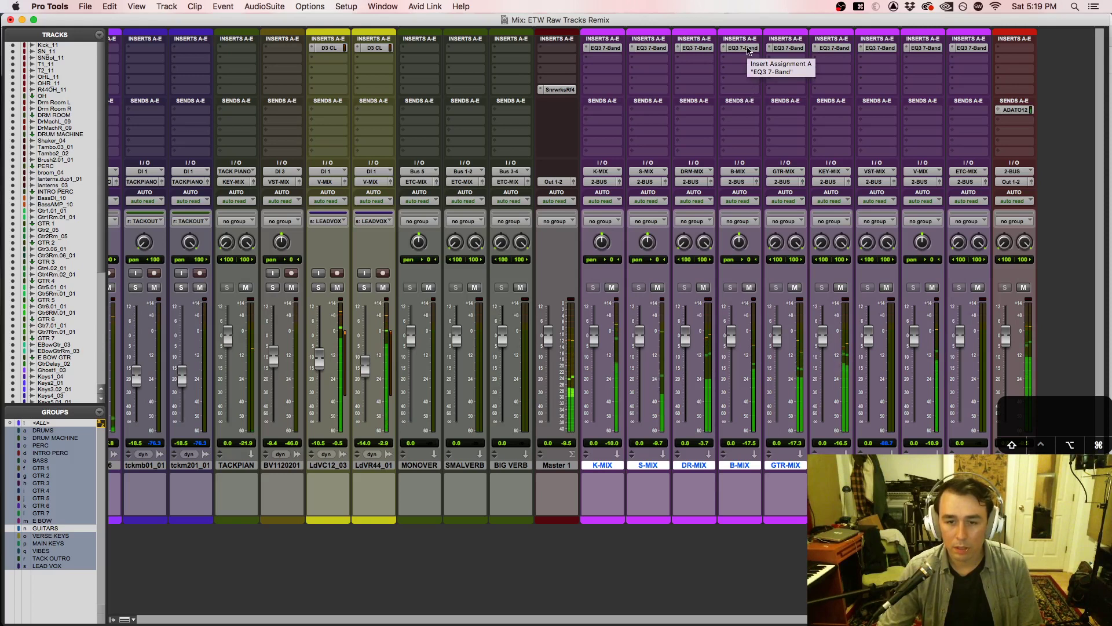
left_click(748, 51, "alt+super")
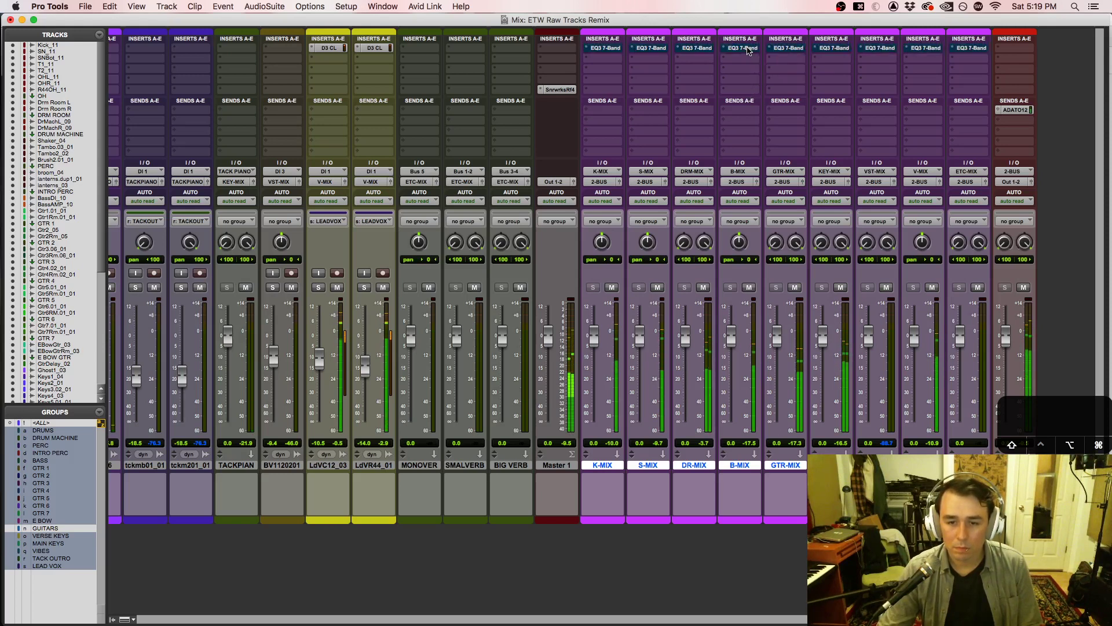
left_click(747, 50, "alt+super")
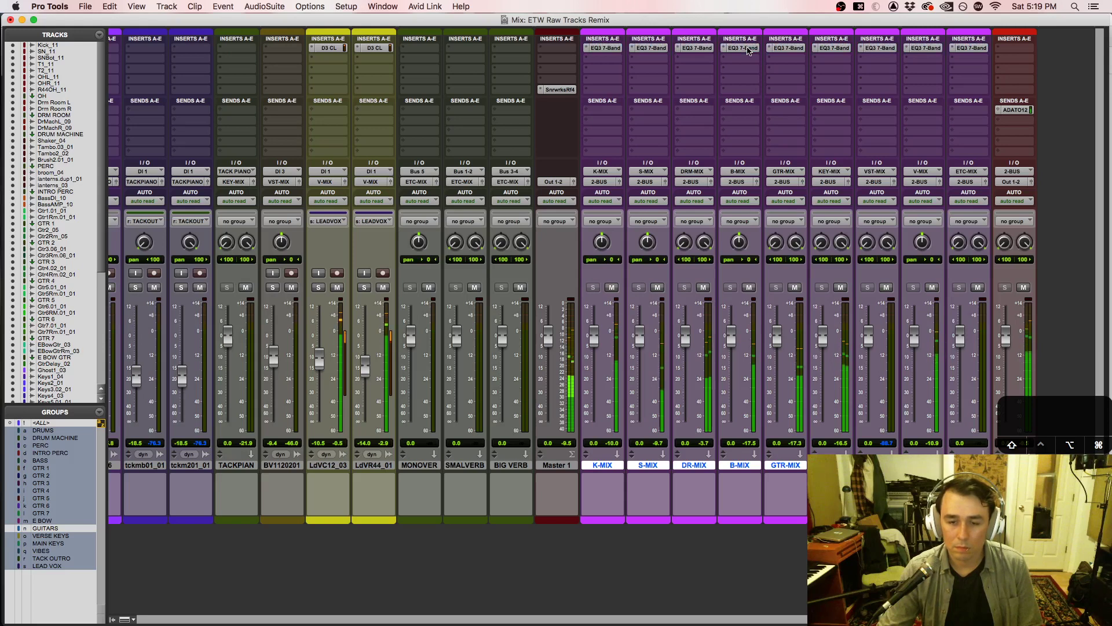
left_click(748, 51, "alt+super")
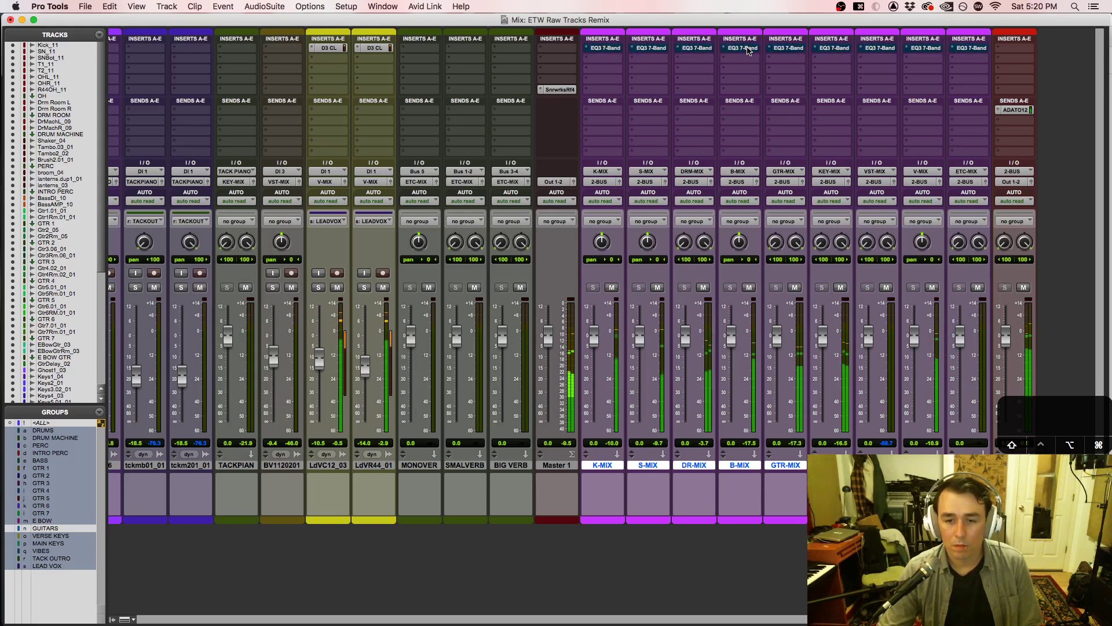
left_click(748, 50, "alt+super")
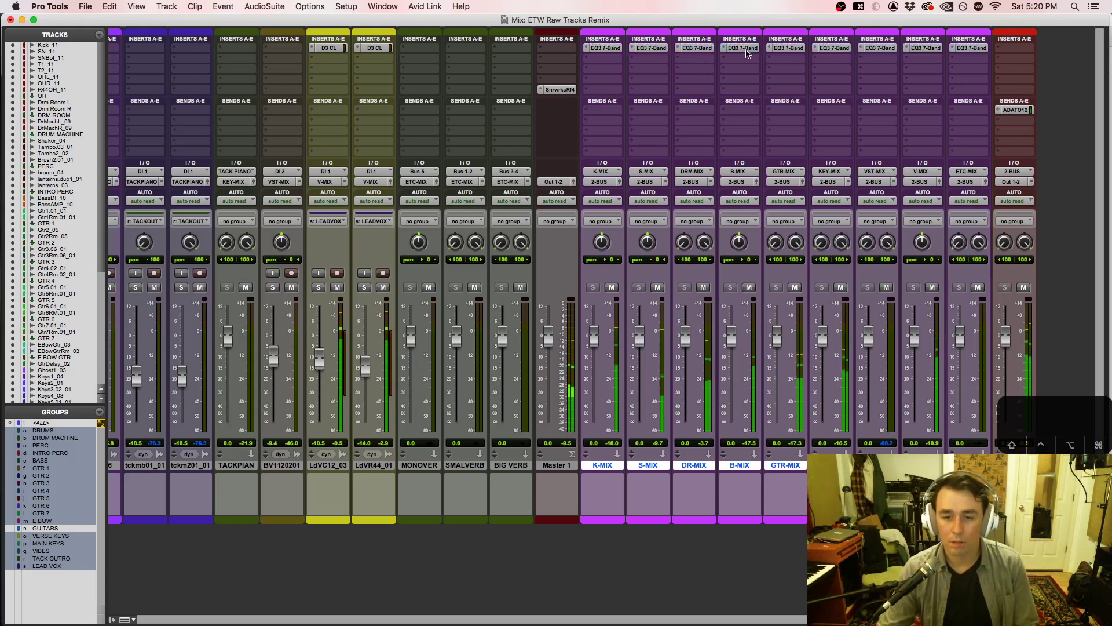
Step: Switch to the Raw tracks remix assignment in Chrome and review its instructions on compression and adding a reverb bus
mouse_move(1, 502)
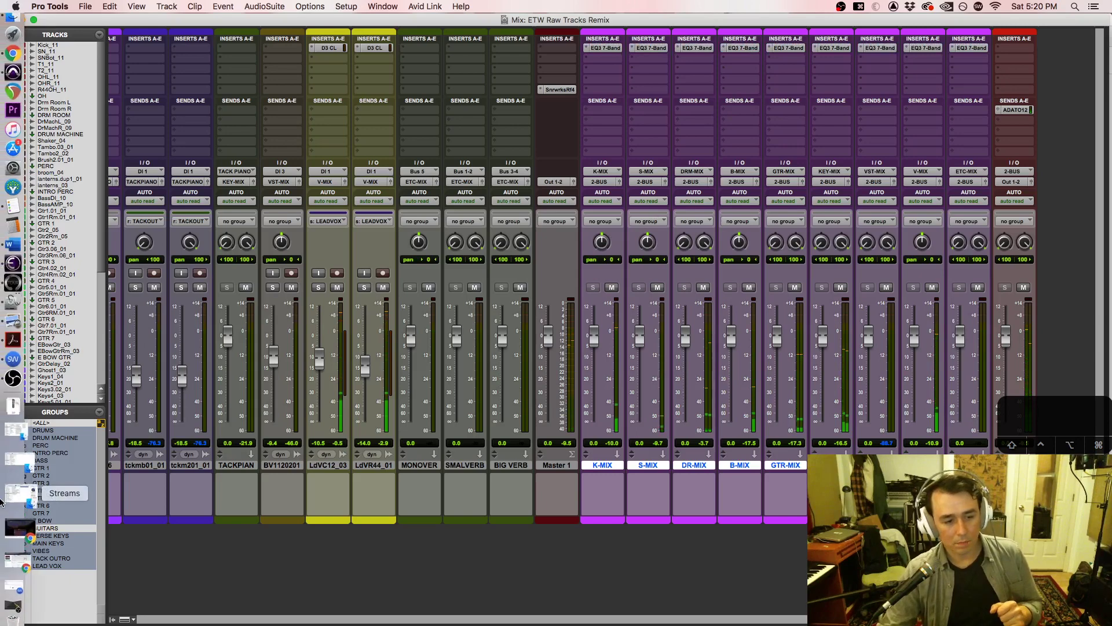
mouse_move(3, 560)
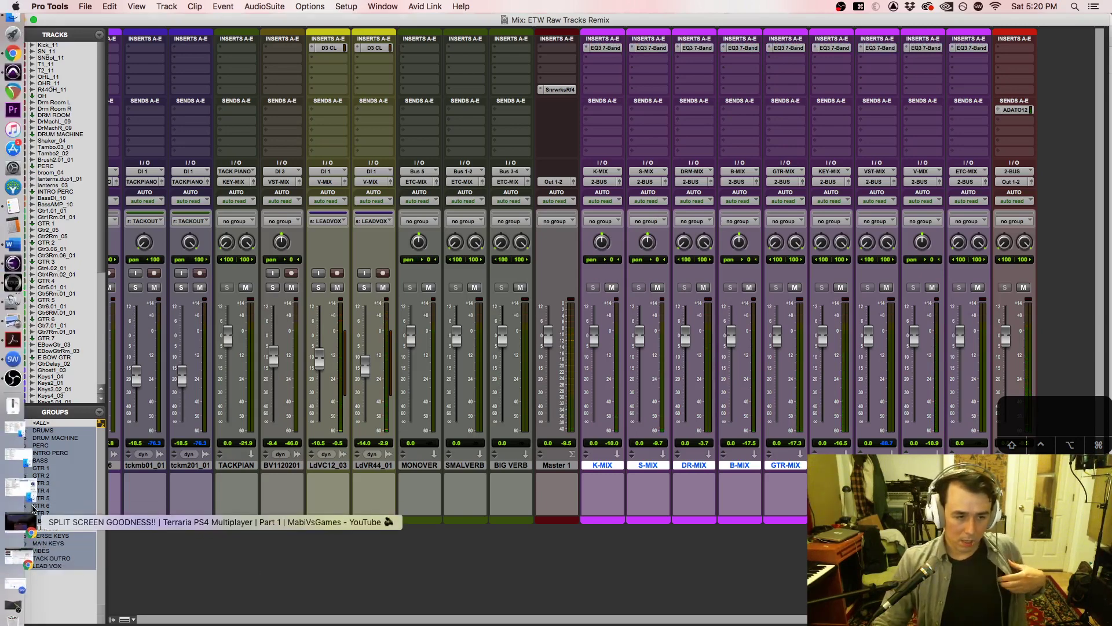
mouse_move(3, 586)
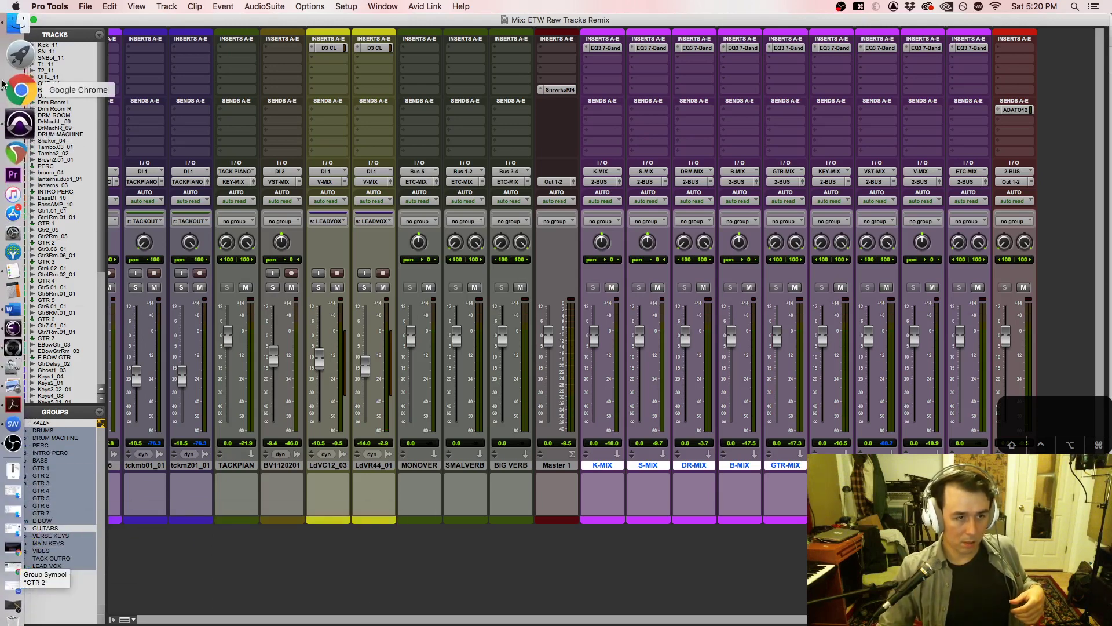
left_click(13, 53)
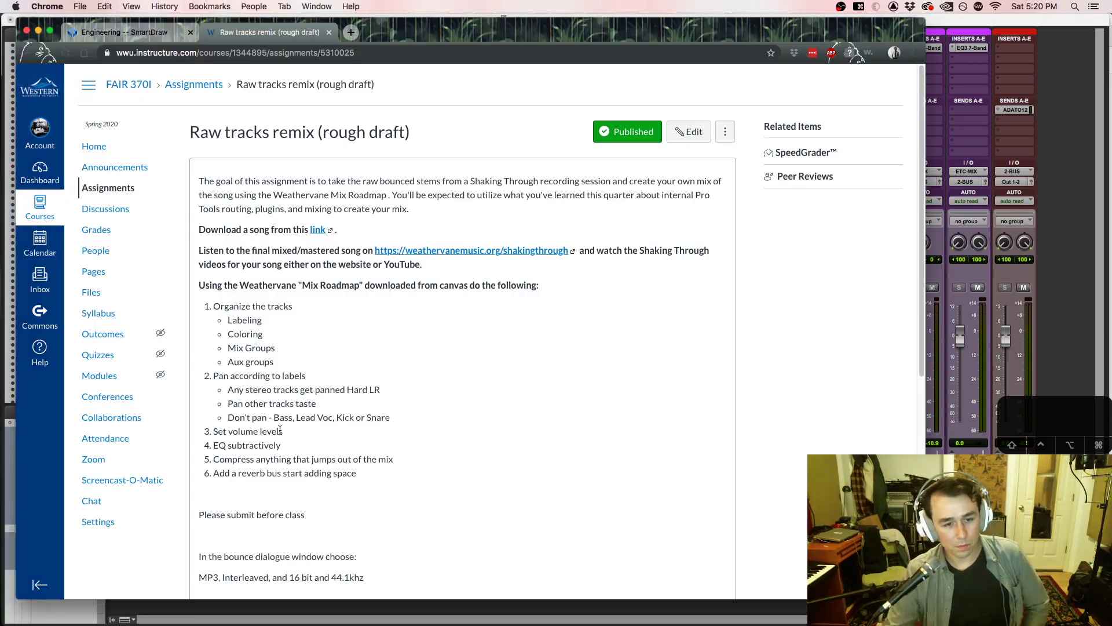
left_click_drag(395, 460, 209, 466)
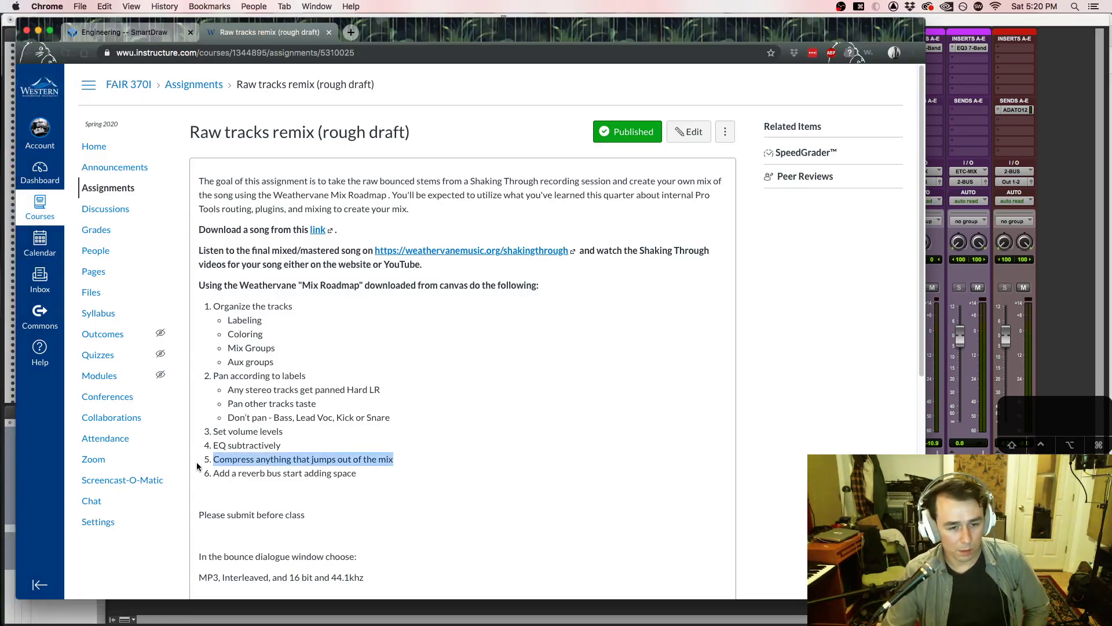
left_click(332, 471)
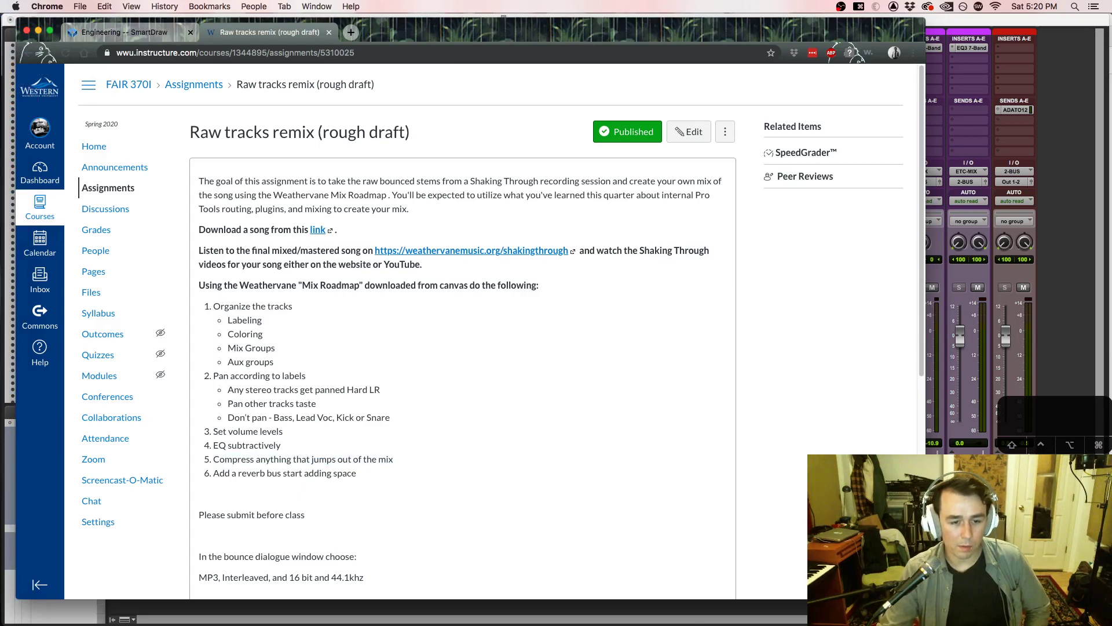
Step: Back in Pro Tools, insert the Springs reverb on the MONO VERB track, set its noise to 0%, and close it
key("super+Tab")
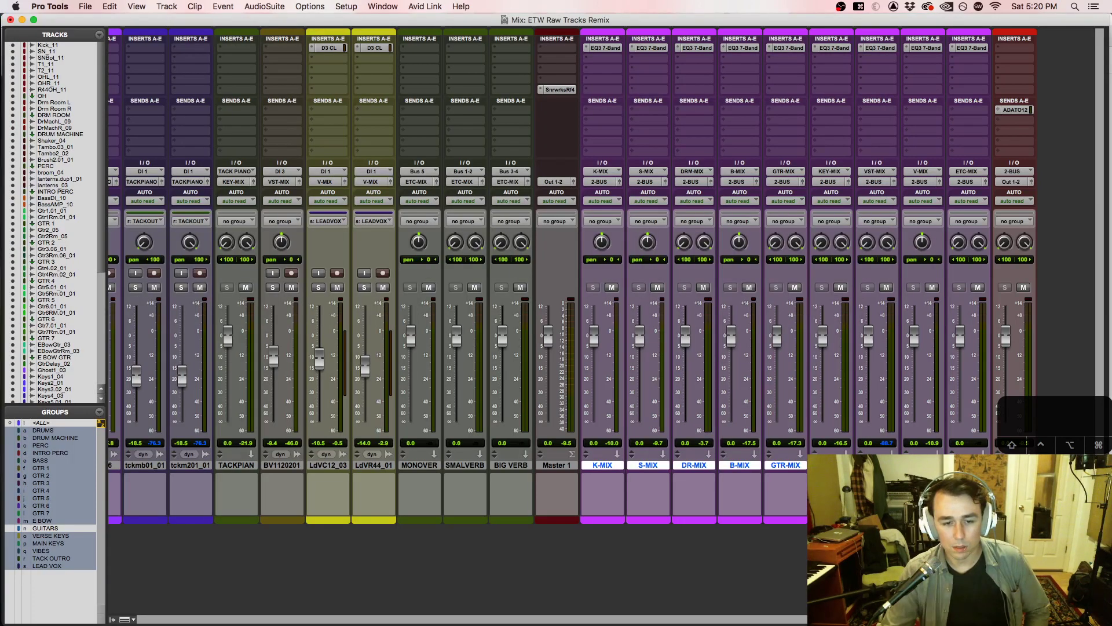
left_click(408, 53)
mouse_move(588, 84)
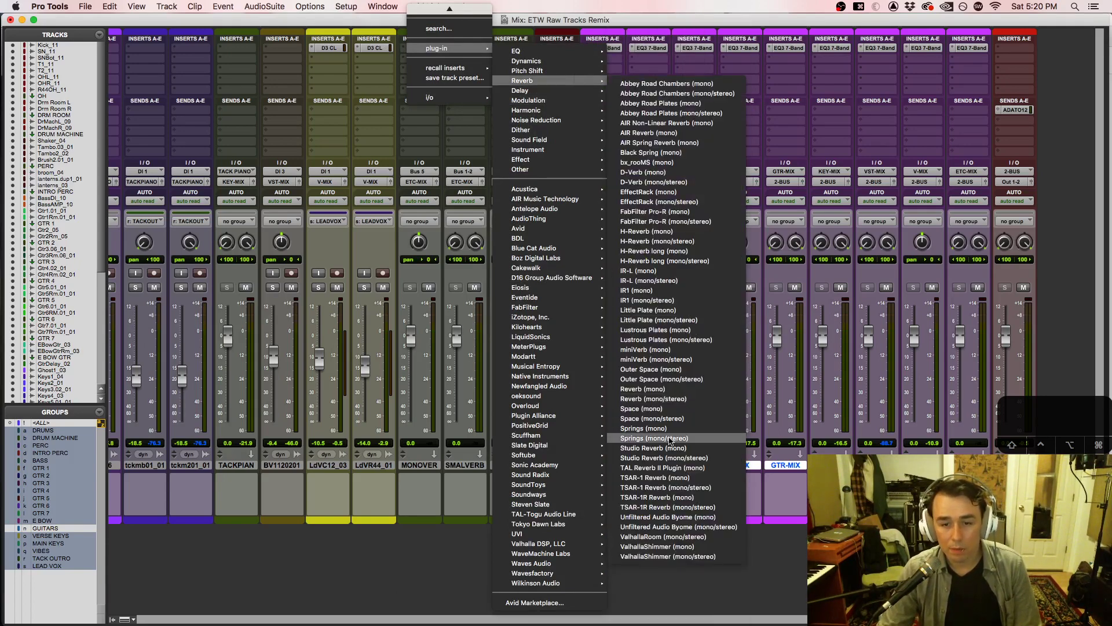
key("Escape")
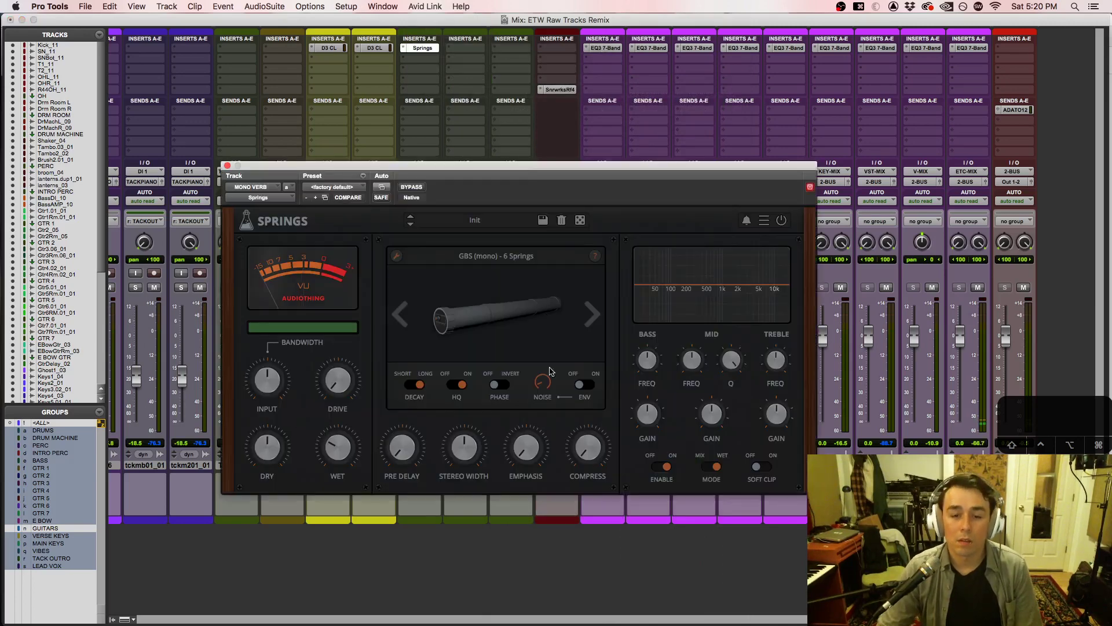
left_click_drag(543, 387, 550, 499)
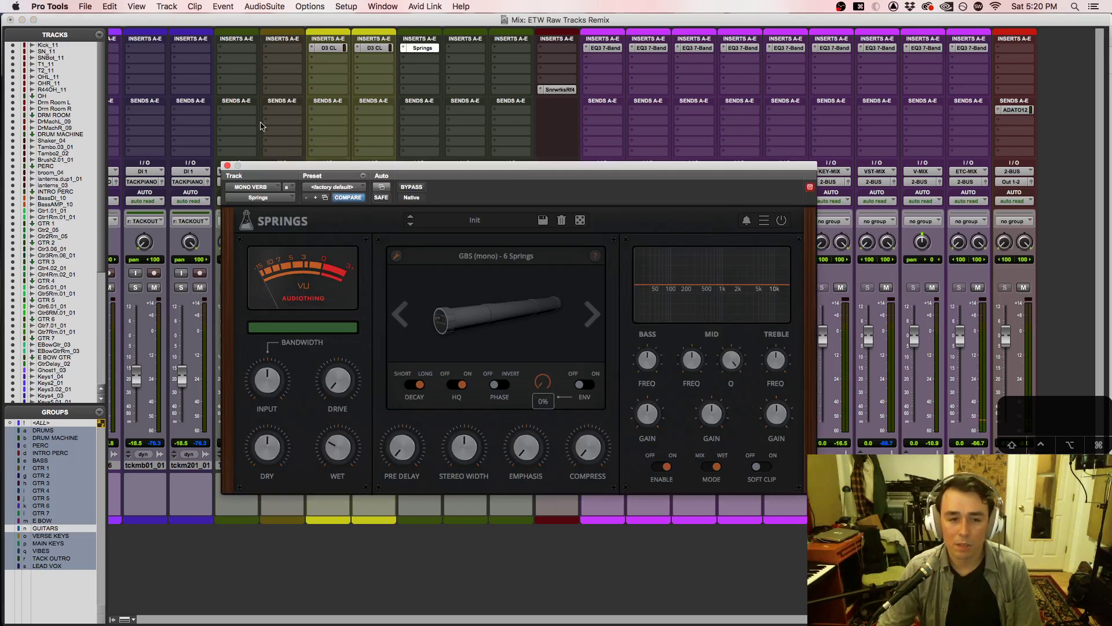
left_click(227, 166)
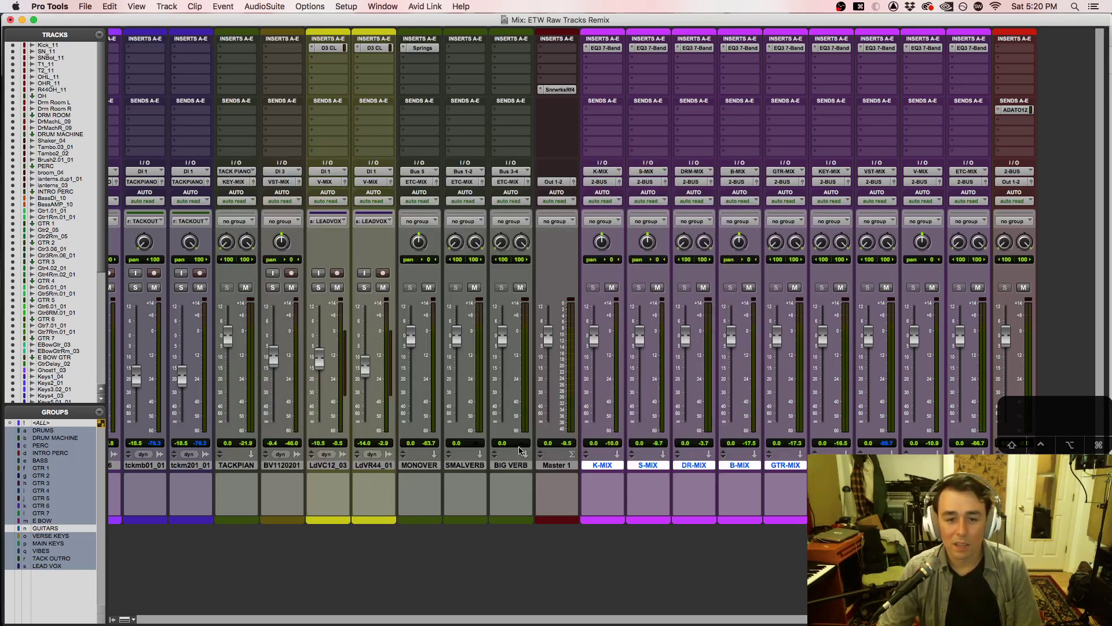
Step: Insert the stereo TSAR-1 Reverb on the SMALL VERB track and set its reverb time to 0.90 s
left_click(465, 49)
mouse_move(502, 48)
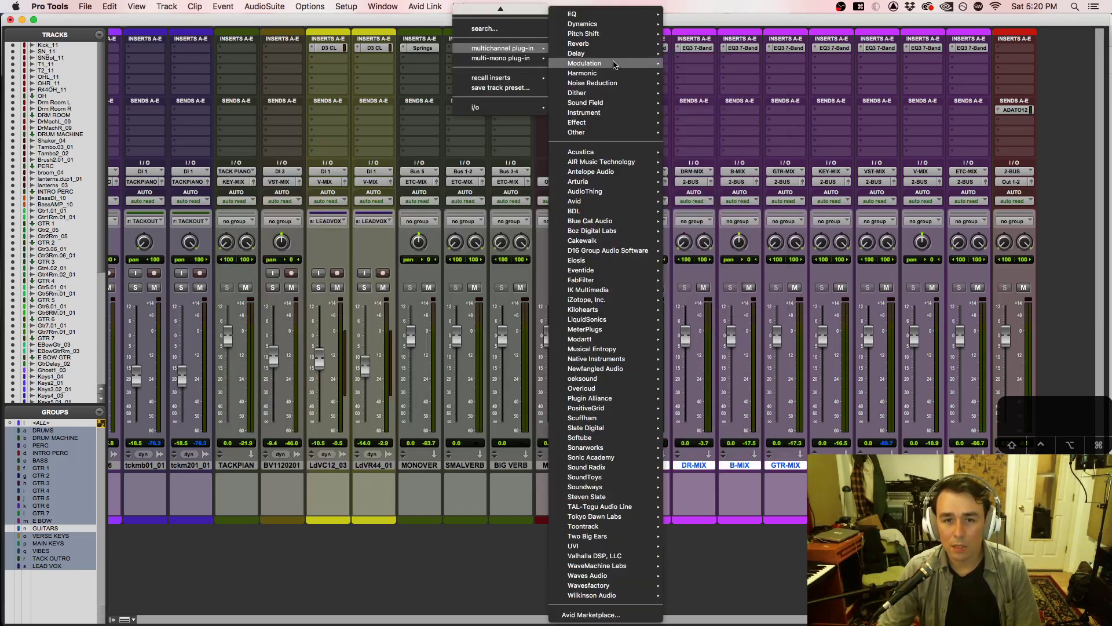
mouse_move(641, 73)
mouse_move(663, 41)
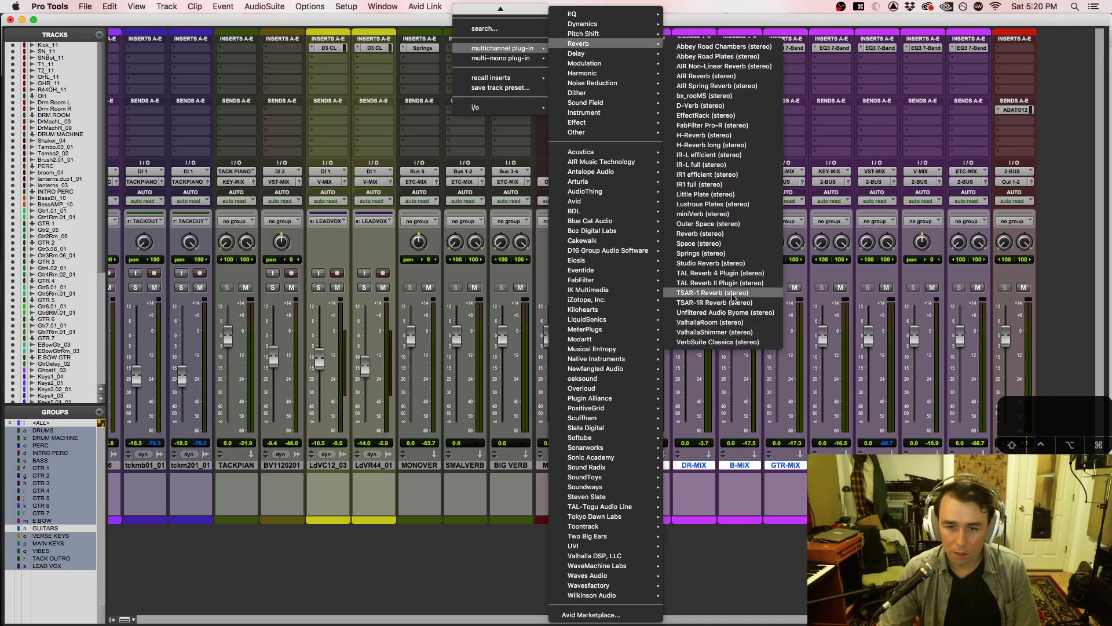
left_click(733, 293)
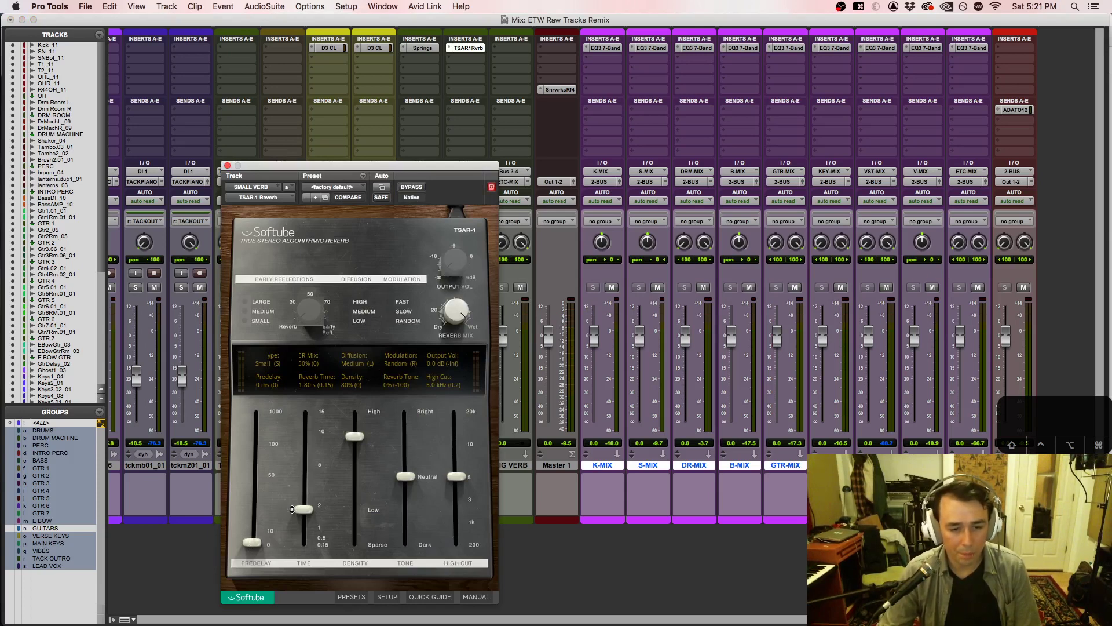
left_click_drag(305, 510, 307, 528)
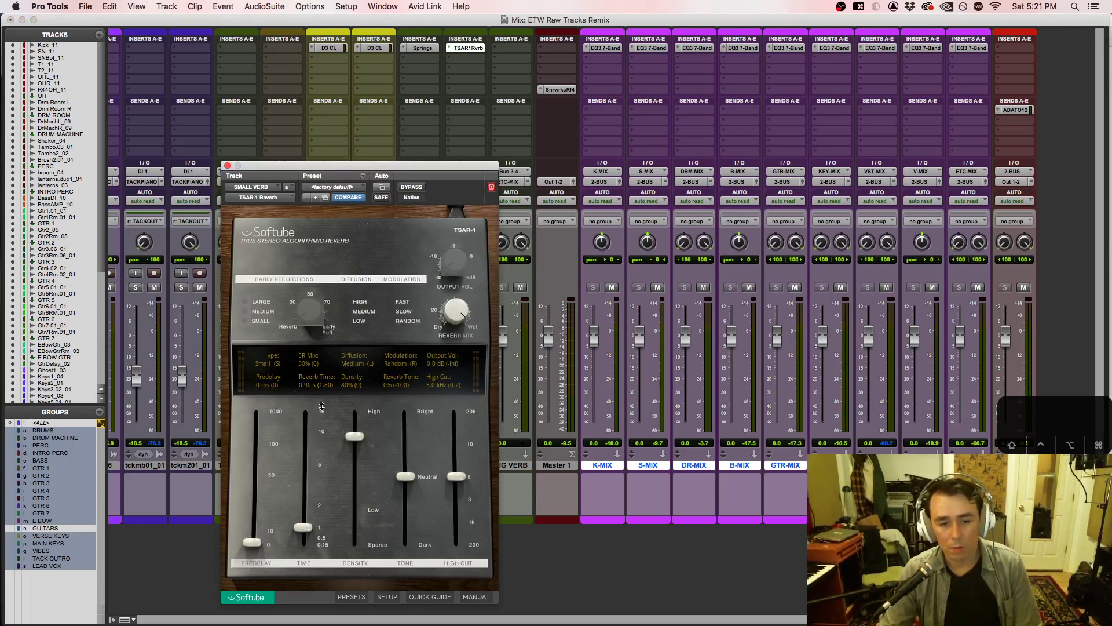
Step: Insert the stereo Little Plate reverb on the BIG VERB track, turn on its modulation, raise the low cut, and close it
left_click(498, 47)
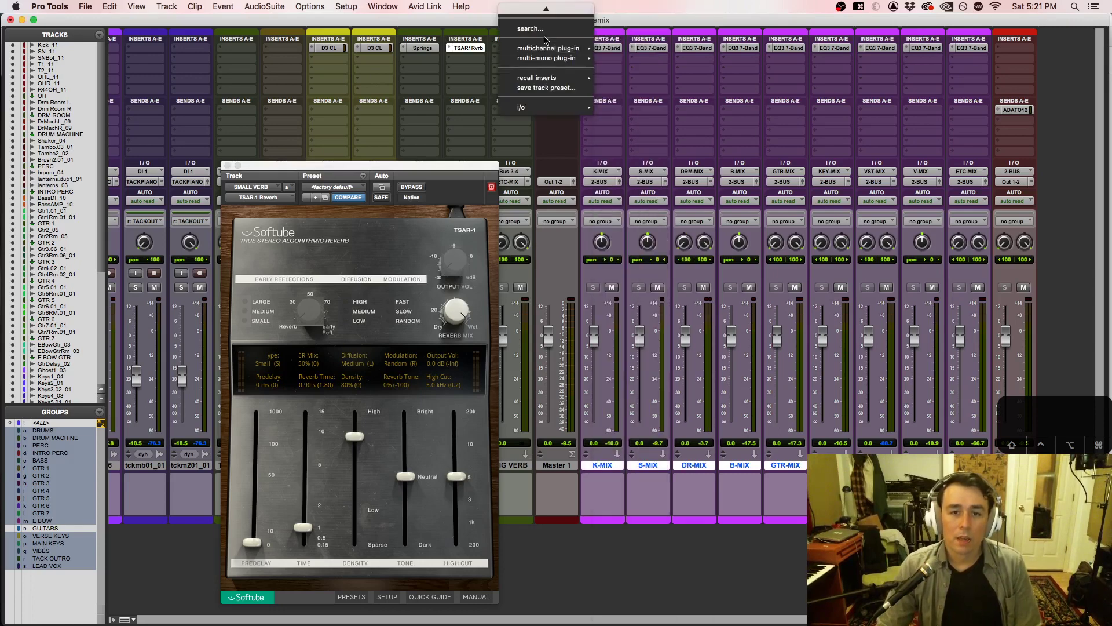
mouse_move(548, 49)
mouse_move(625, 48)
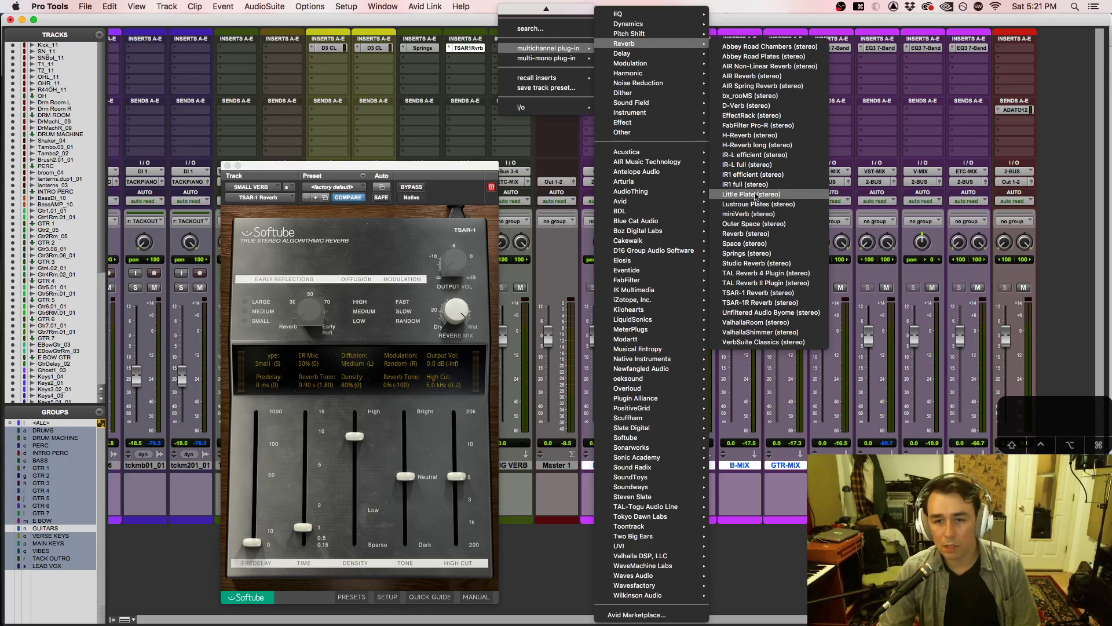
left_click(757, 197)
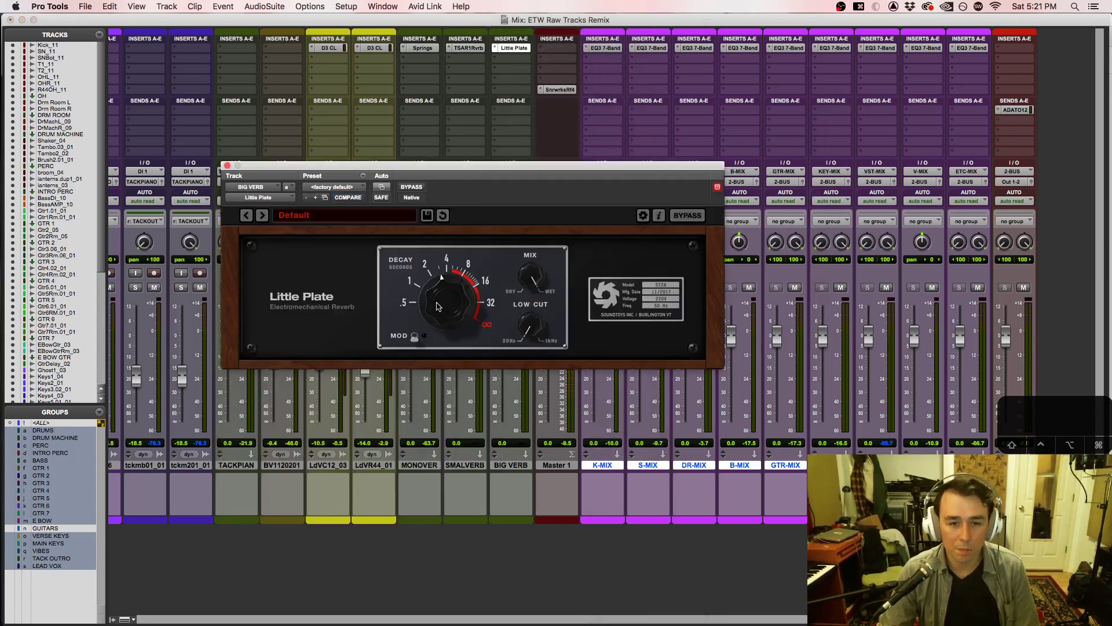
left_click_drag(439, 306, 439, 302)
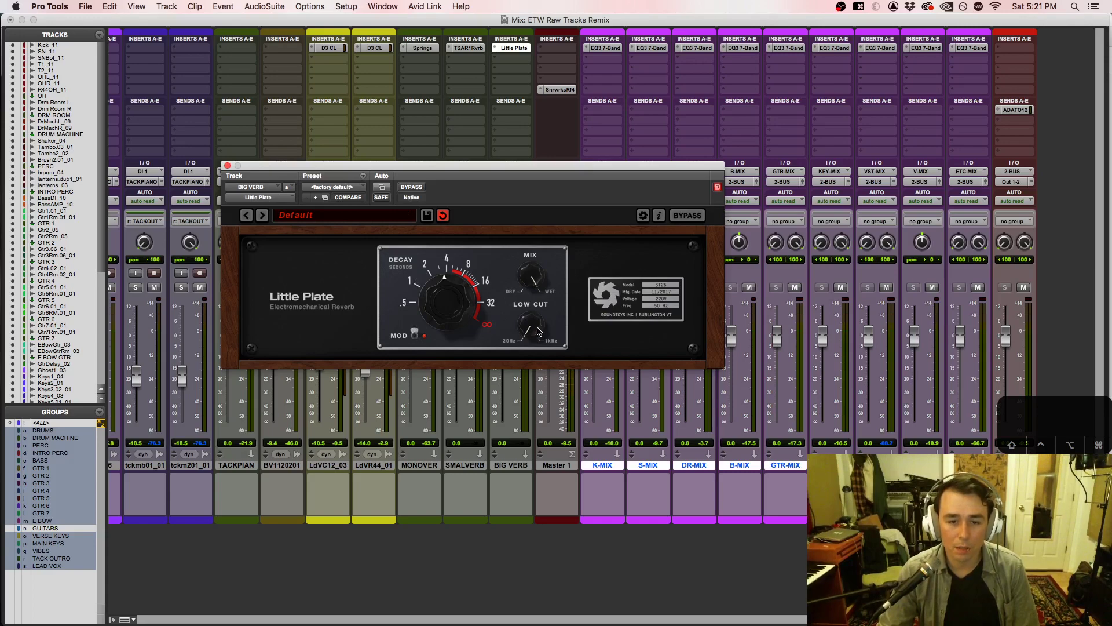
left_click_drag(537, 328, 538, 299)
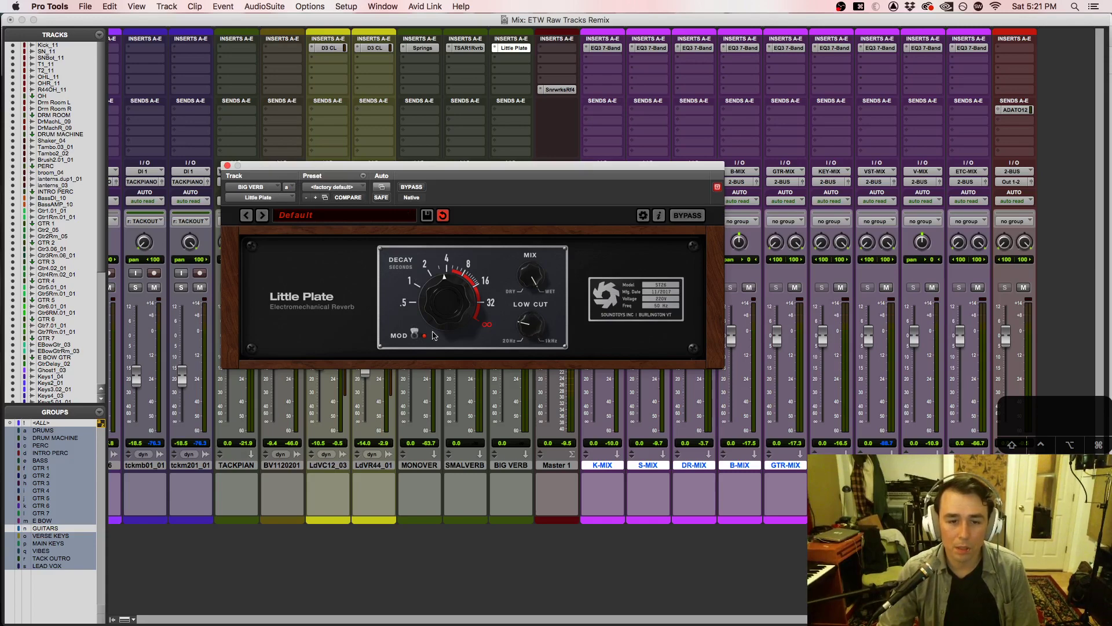
left_click(227, 166)
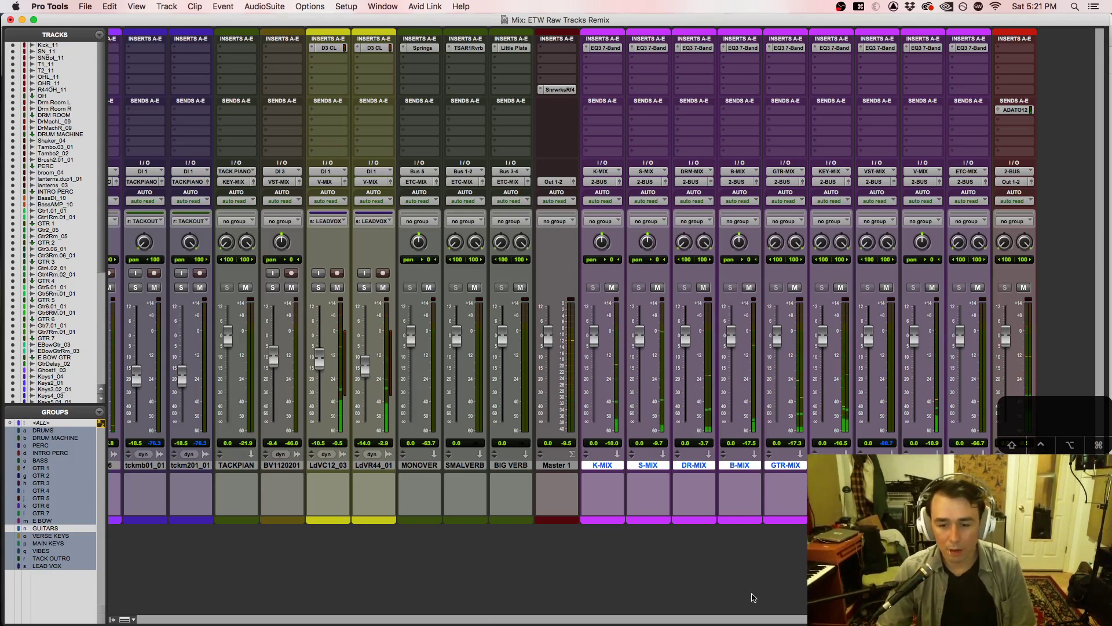
Step: Add a Bus 1-2 send to the lead vocal track LdVC12_03 and set its level to -7.5 dB
scroll(799, 623, "left", 10)
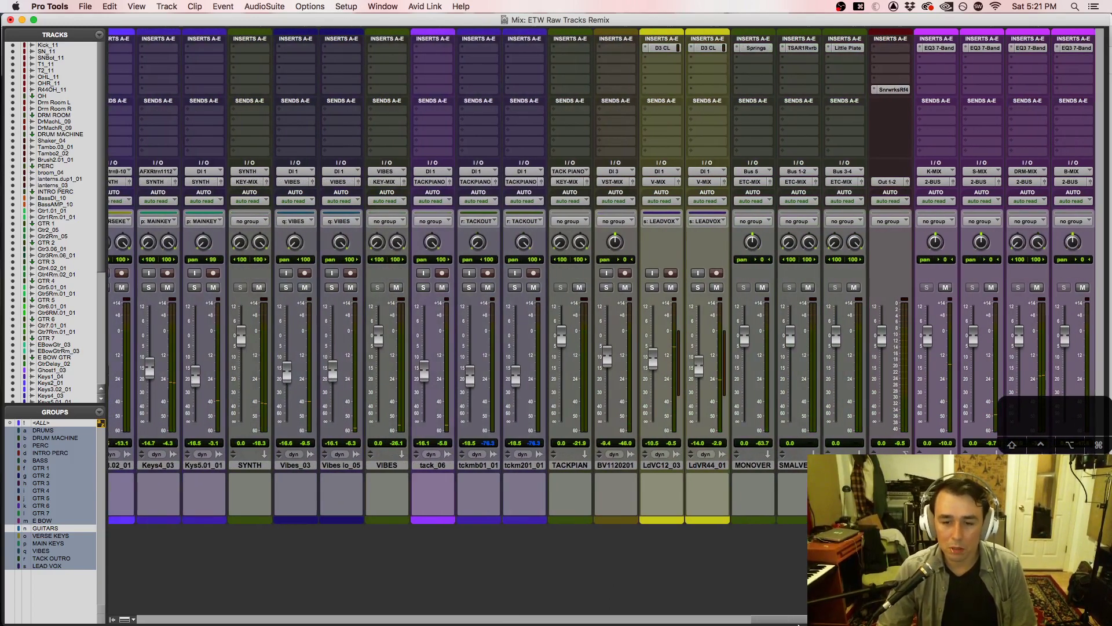
left_click_drag(798, 624, 805, 624)
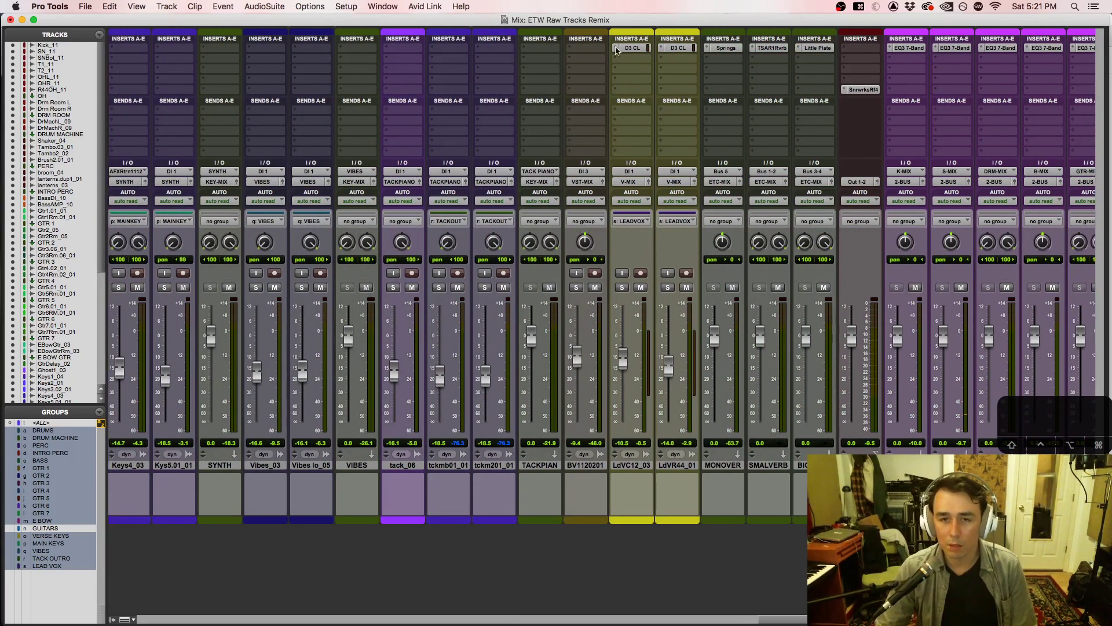
left_click(630, 64)
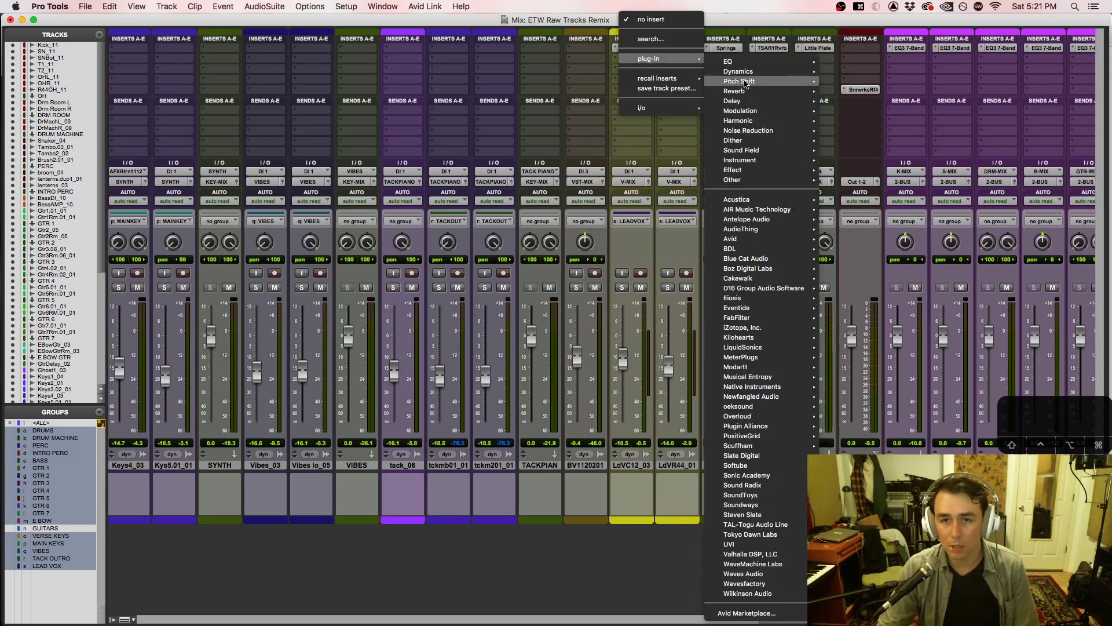
left_click(610, 112)
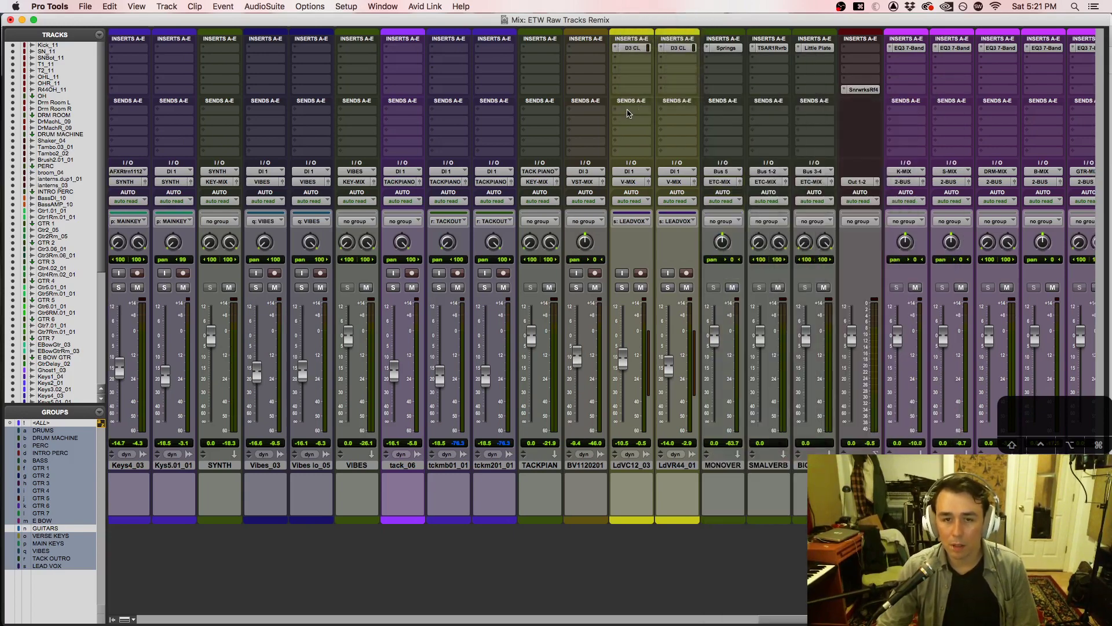
left_click(628, 113)
mouse_move(654, 120)
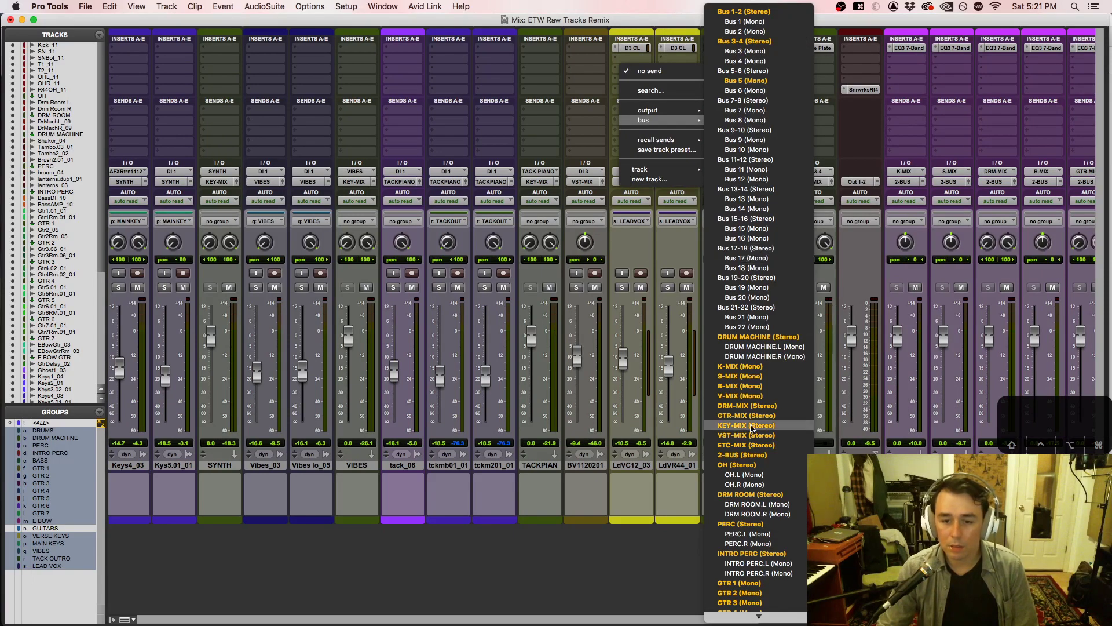
scroll(748, 548, "down", 1)
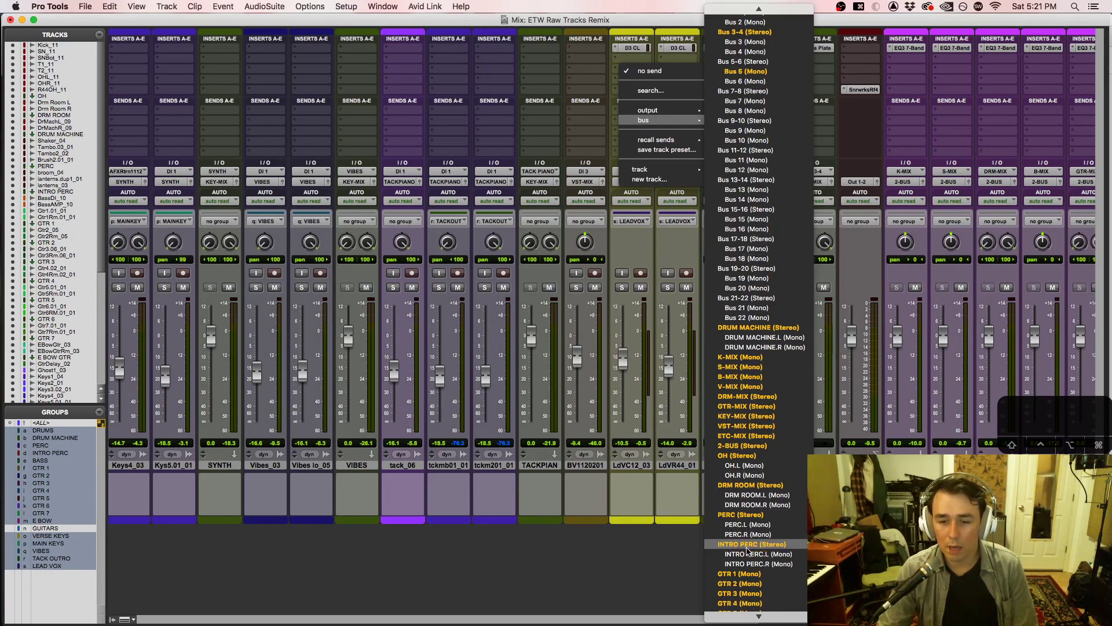
scroll(747, 550, "down", 5)
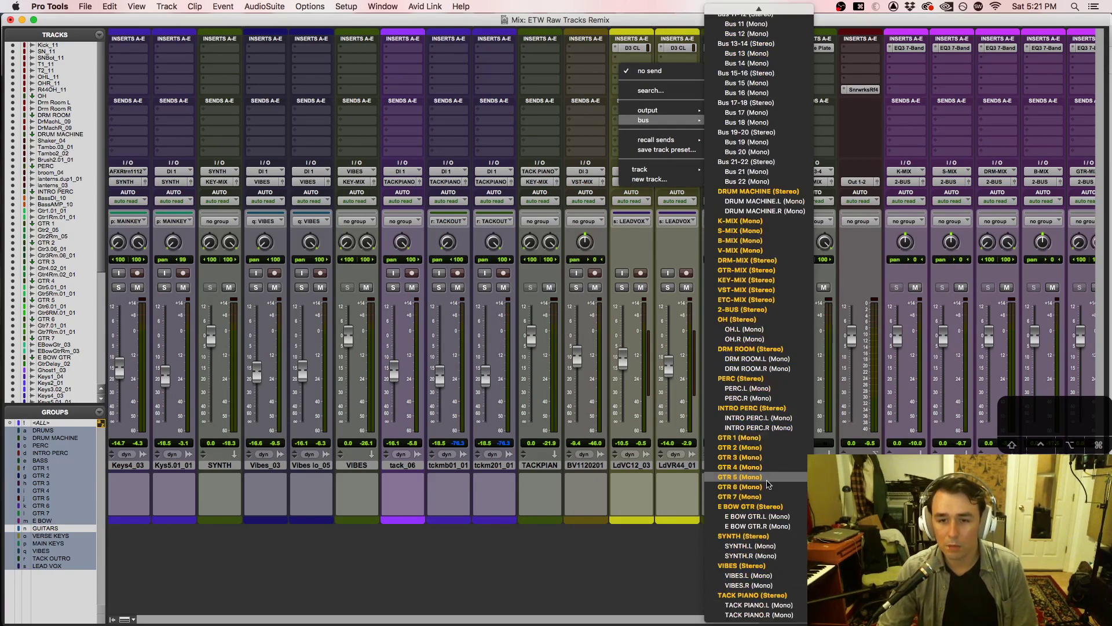
scroll(768, 484, "up", 5)
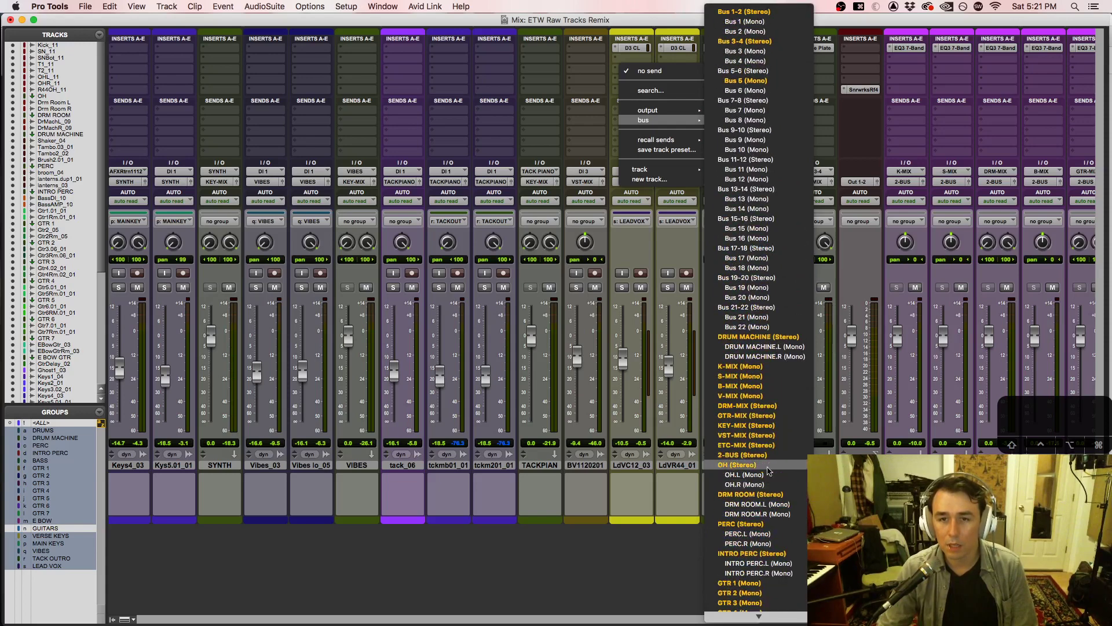
left_click(747, 13)
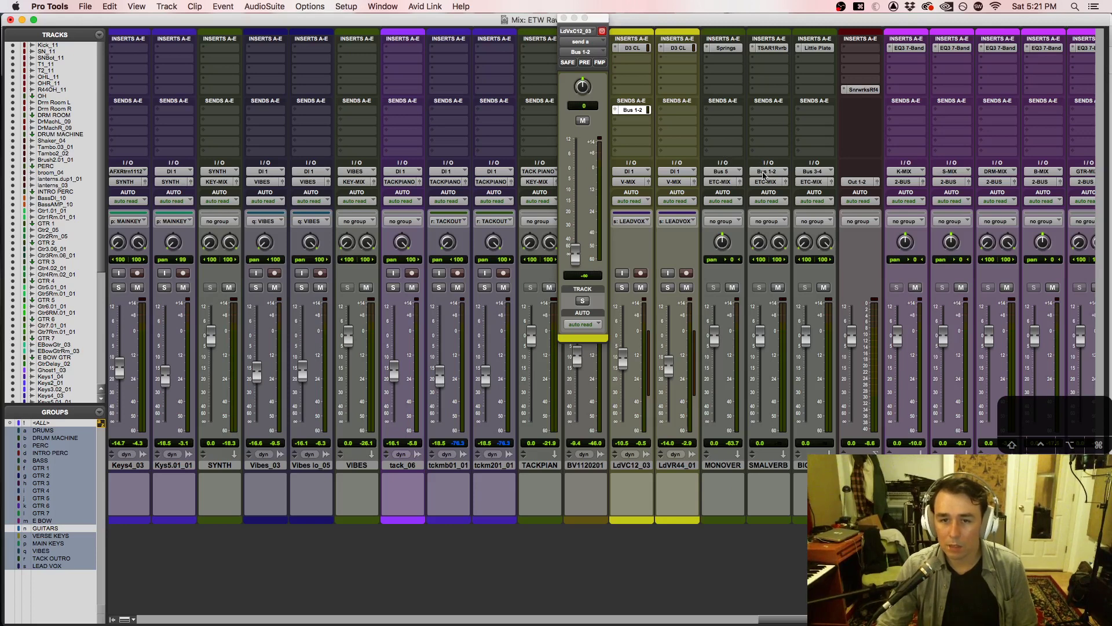
left_click_drag(576, 255, 583, 189)
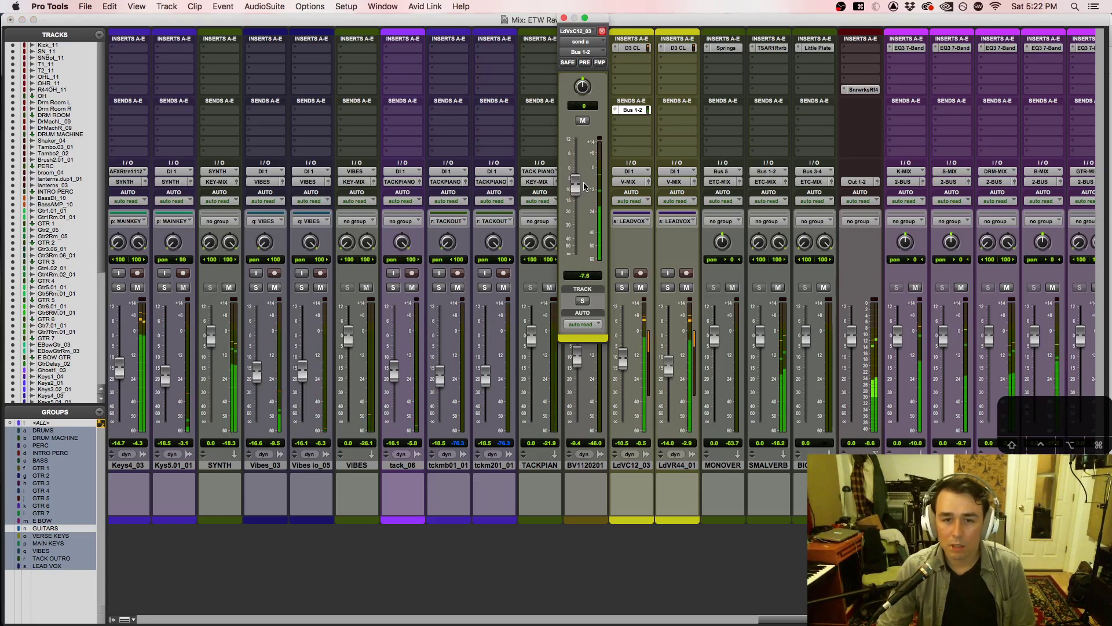
Step: Copy the Bus 1-2 send to LdVR44_01 at -11.0 dB, and lower the lead vocal faders to -13.4 and -15.0 dB
left_click_drag(637, 110, 680, 110)
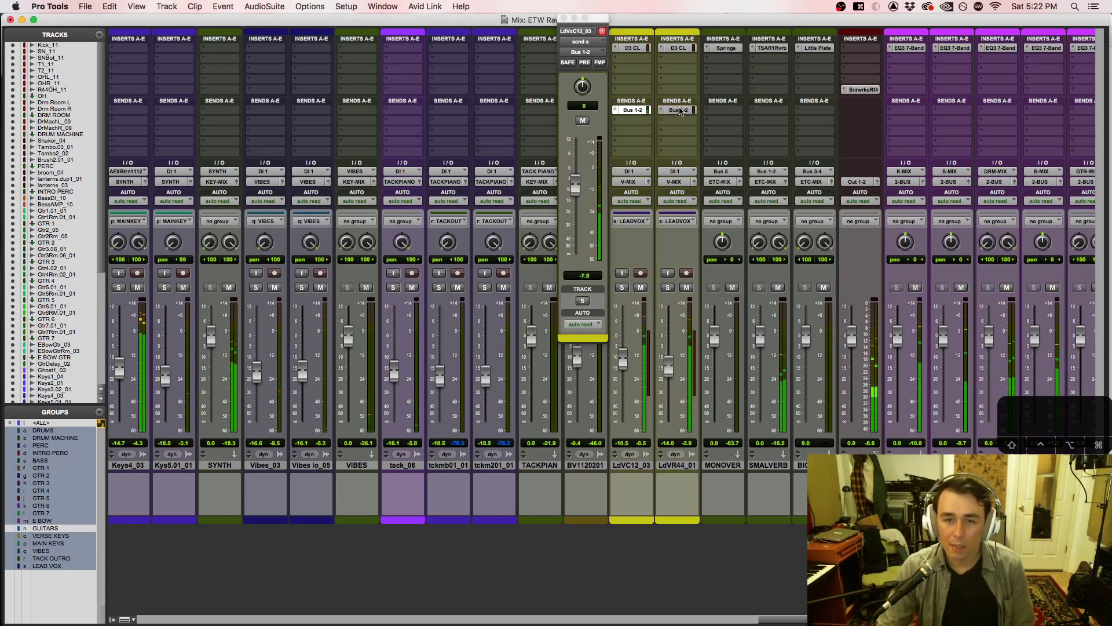
left_click(681, 111)
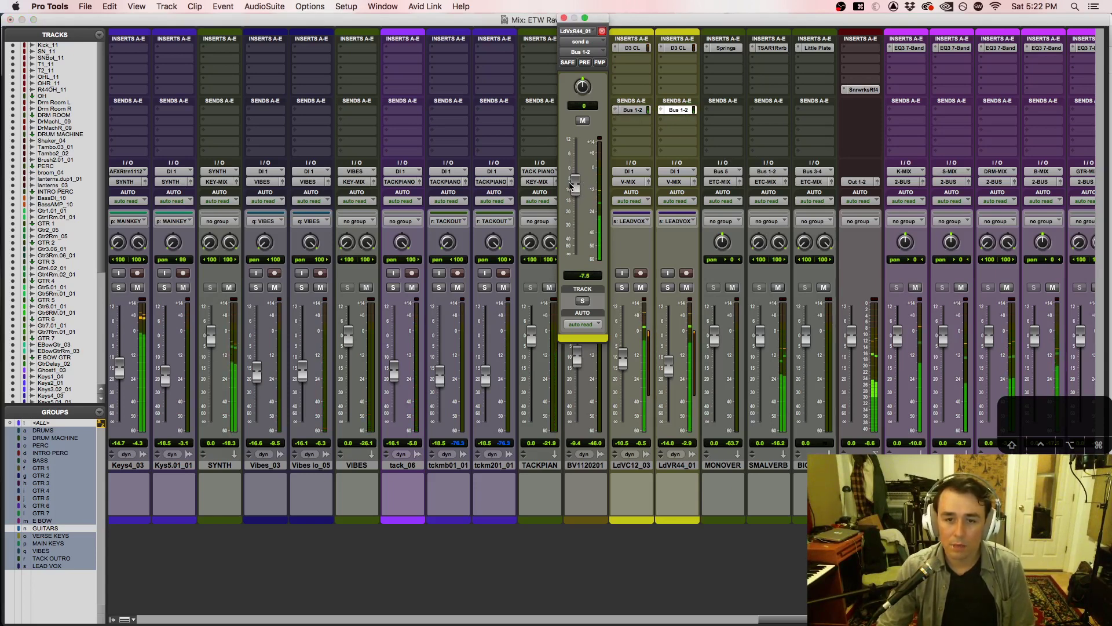
left_click_drag(571, 185, 577, 198)
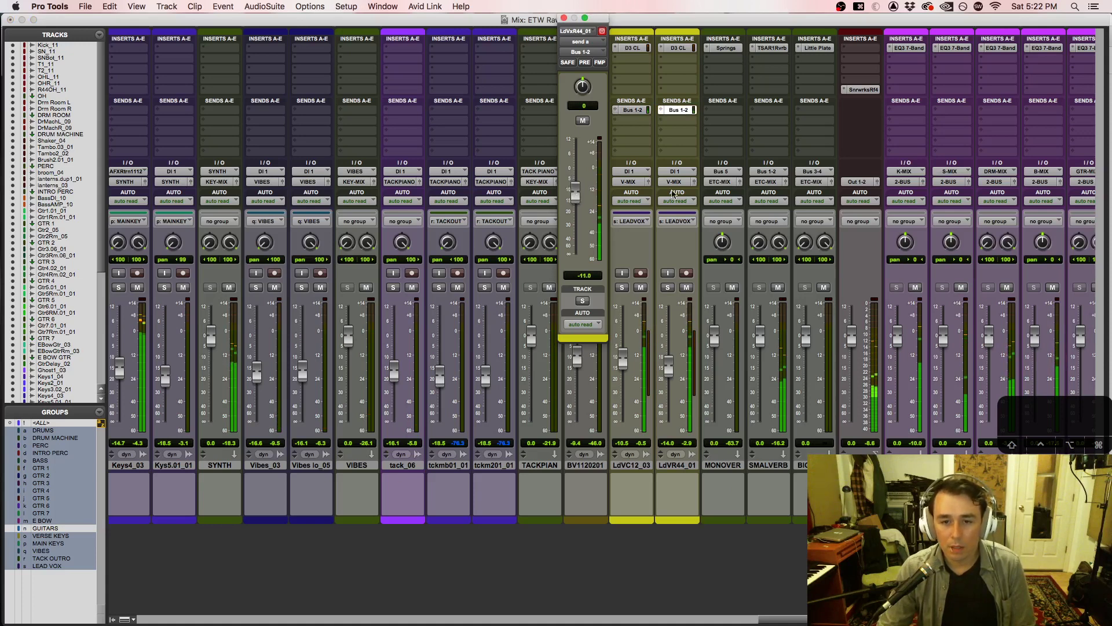
mouse_move(622, 369)
left_mouse_down()
mouse_move(670, 379)
mouse_move(623, 375)
left_mouse_up()
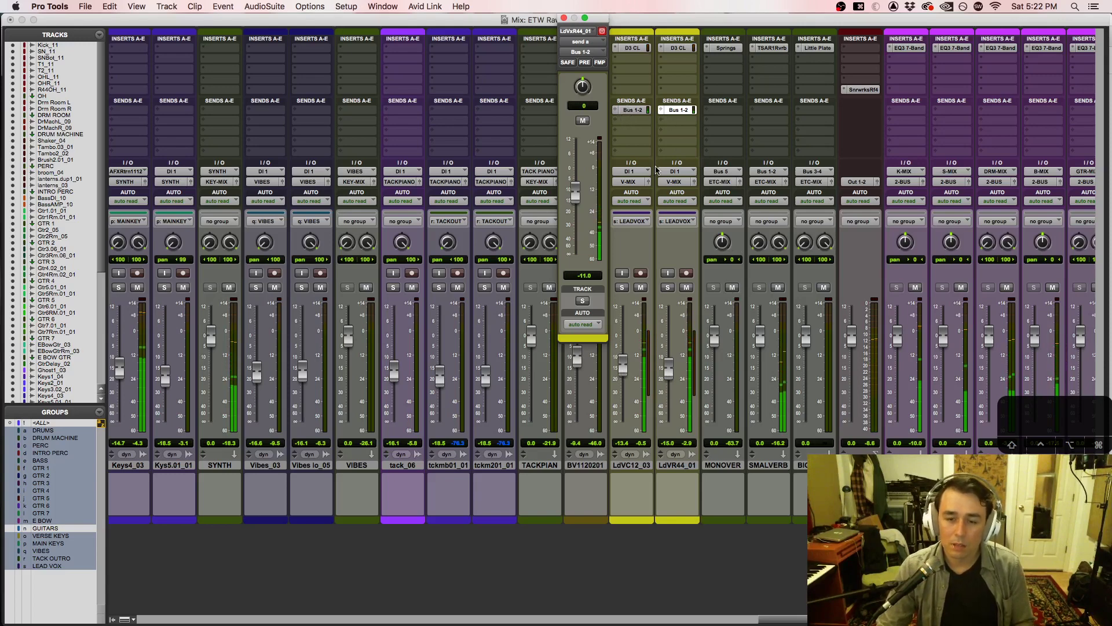
Step: Add a Bus 3-4 send to LdVC12_03 at -4.6 dB, checking the Little Plate reverb on BIG VERB during playback
left_click(632, 121)
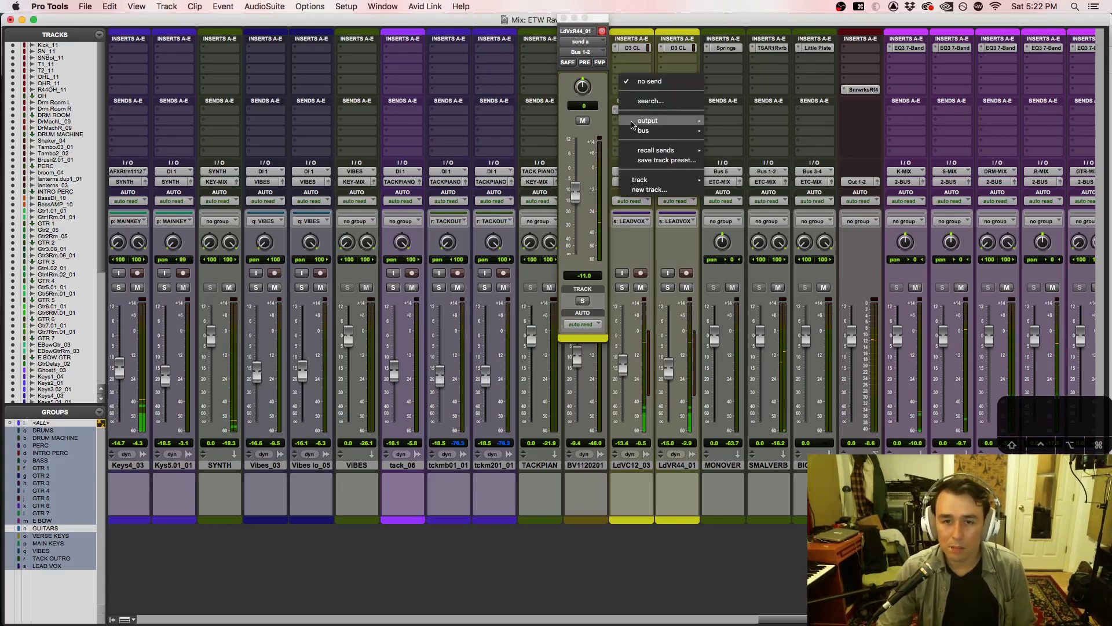
mouse_move(661, 133)
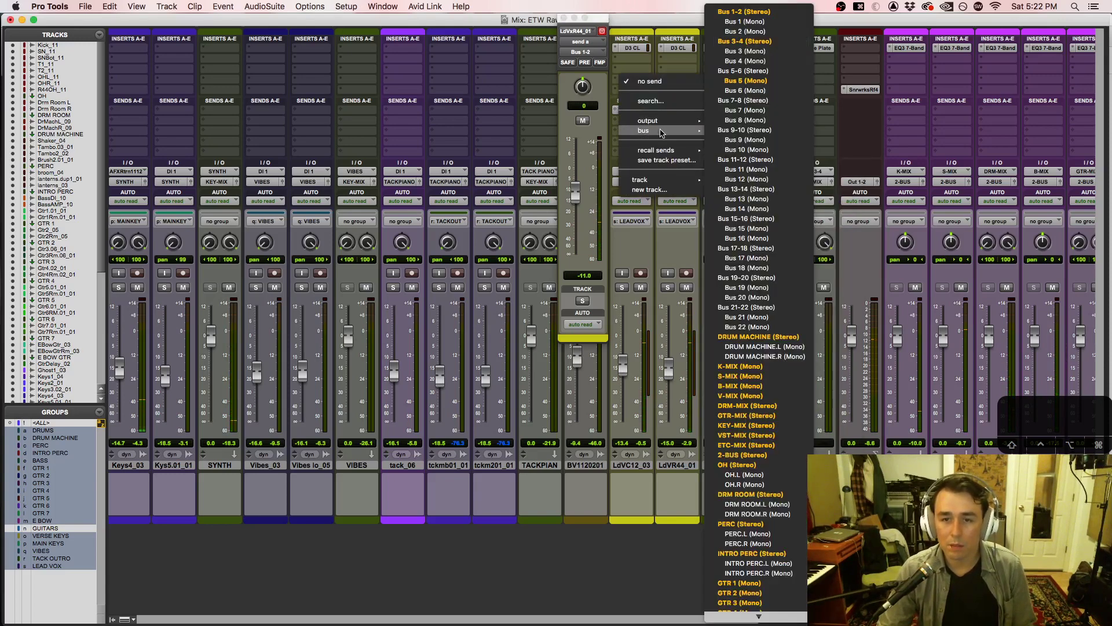
left_click(744, 41)
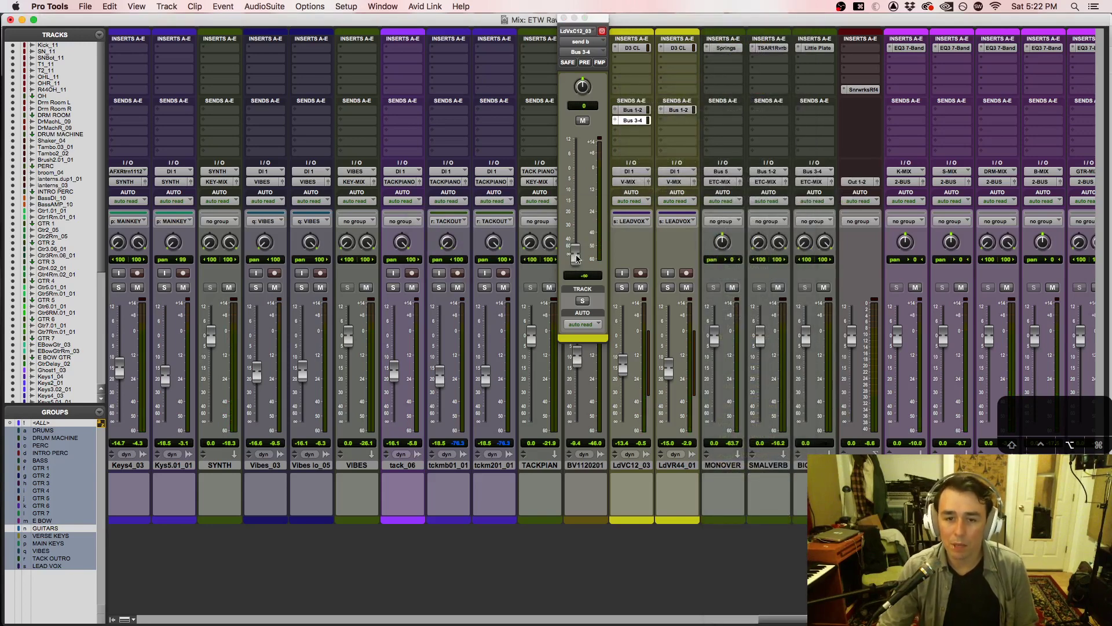
left_click_drag(577, 259, 577, 181)
left_click(807, 53)
left_click(817, 48)
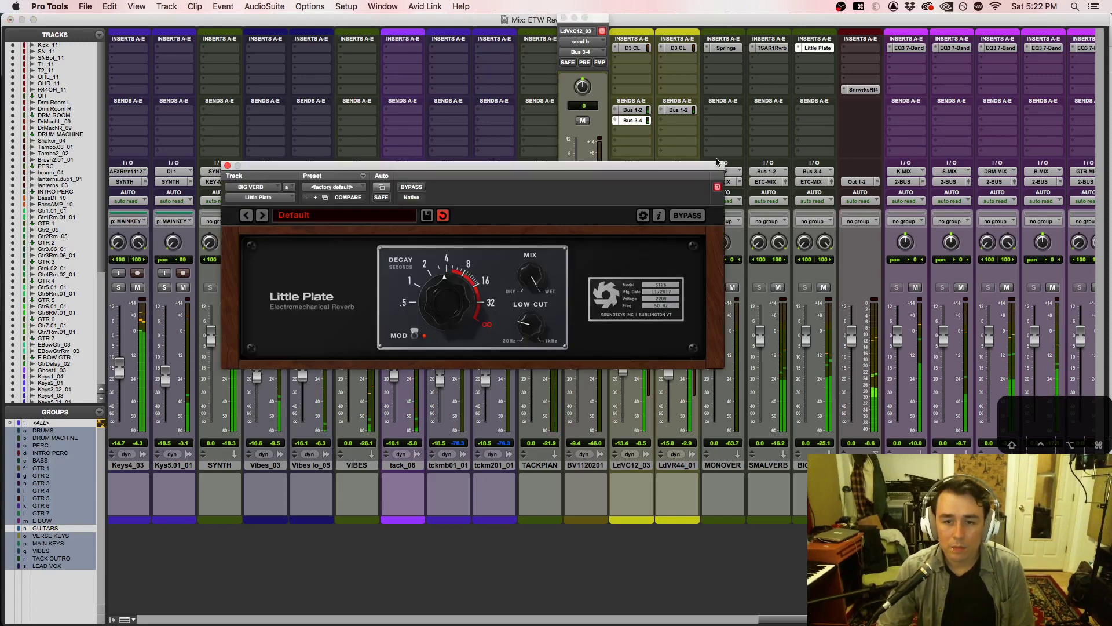
left_click(227, 165)
left_click_drag(578, 190, 578, 195)
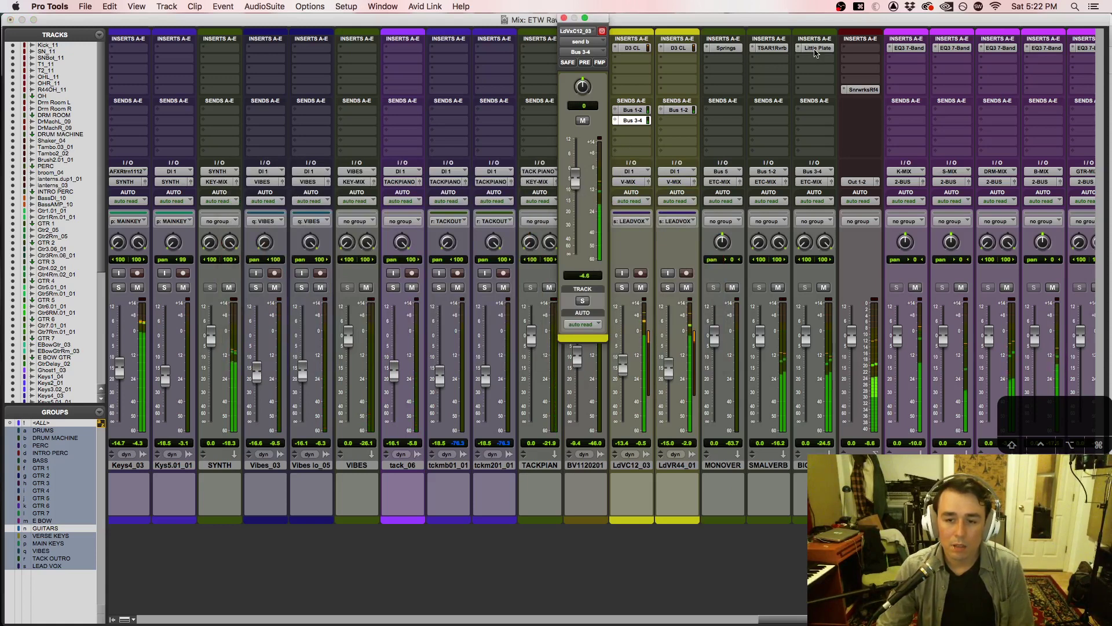
Step: Audition the vocal reverbs with SMALL VERB muted and unmuted and the lead vocals soloed, close the send window, and clear the solos
left_click(778, 288)
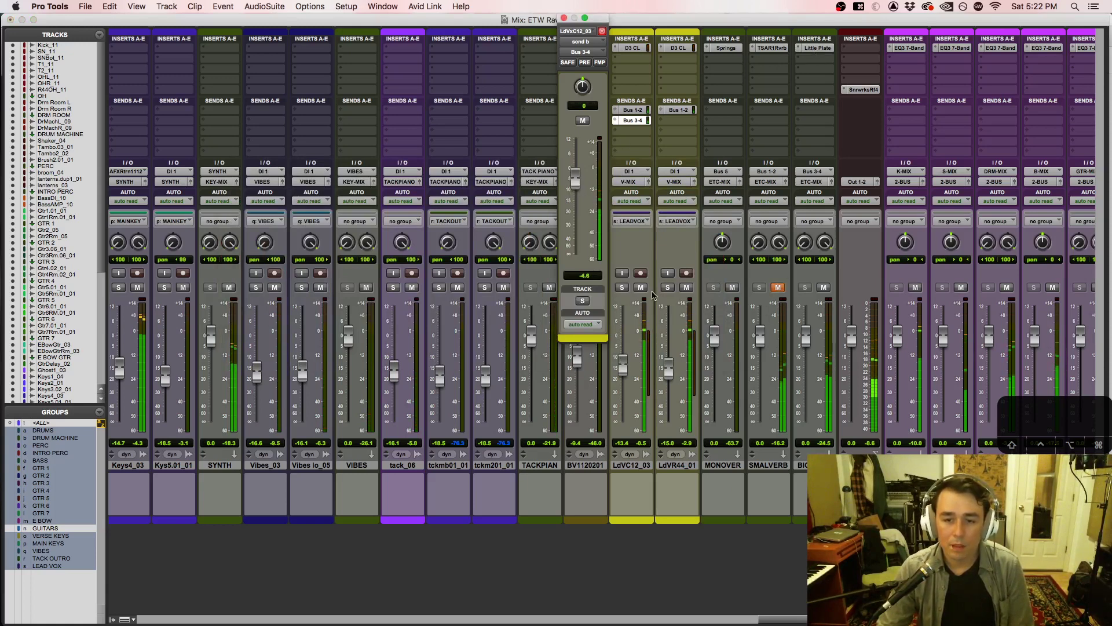
left_click(621, 288)
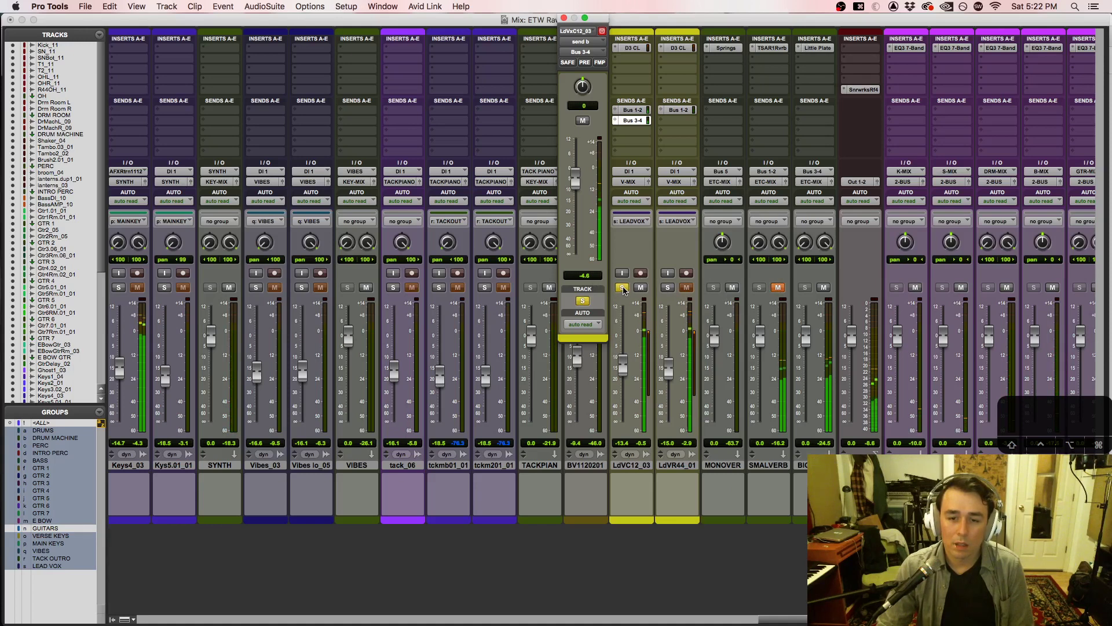
left_click(779, 287)
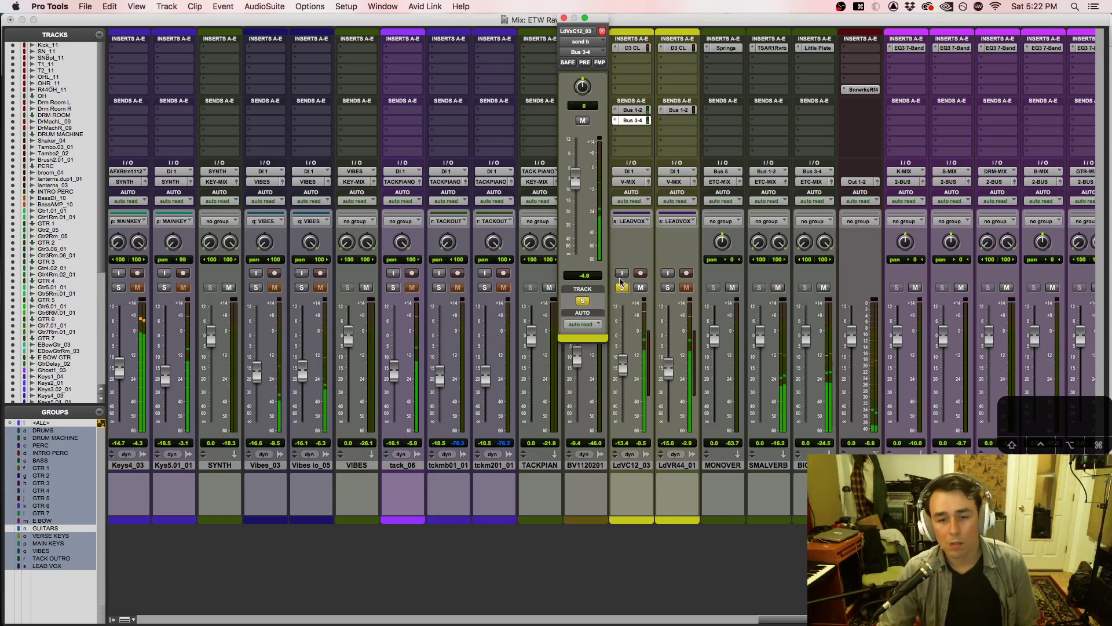
left_click(668, 287)
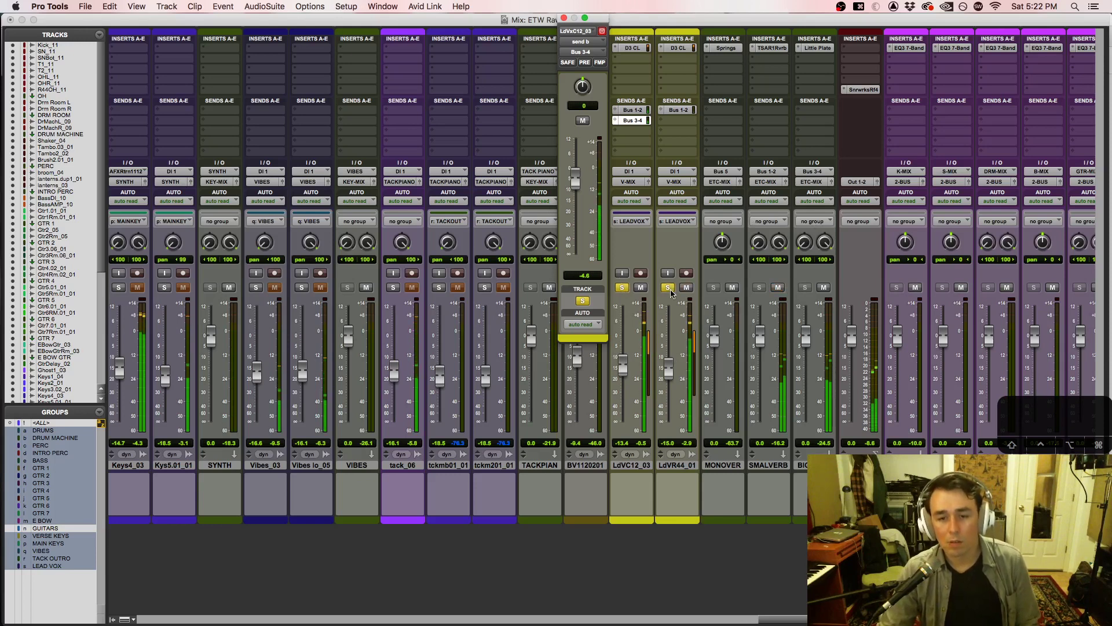
left_click(565, 18)
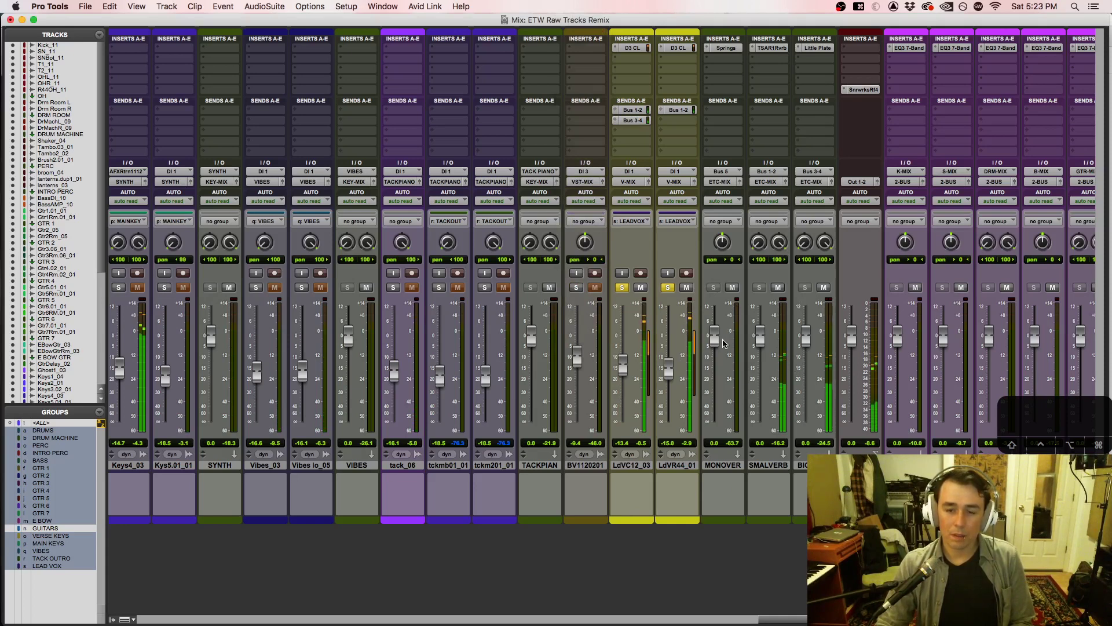
left_click(669, 287)
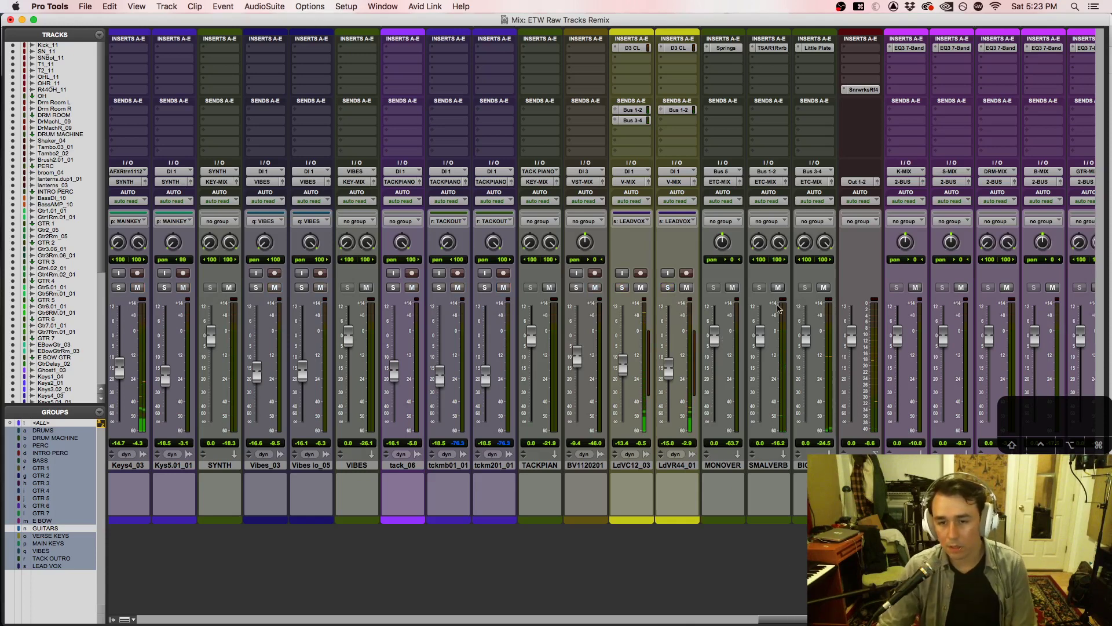
Step: Lower the Bus 3-4 send on LdVC12_03 and the Bus 1-2 send on LdVR44_01 to -13.7 dB, start playback, and close the send window
left_click(633, 120)
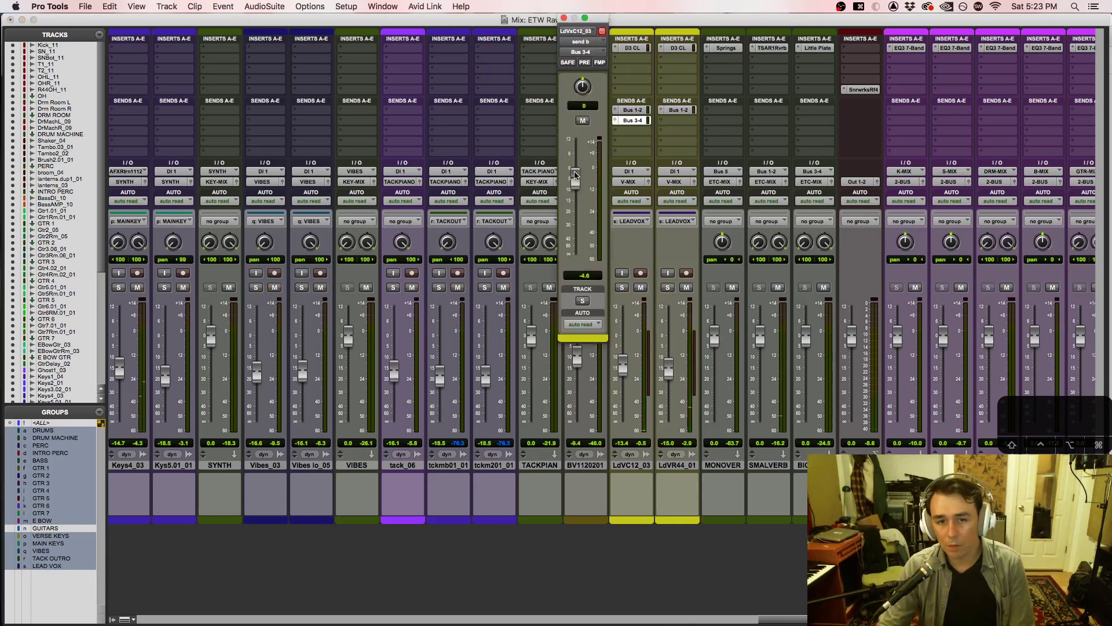
left_click_drag(574, 176, 575, 187)
left_click(633, 110)
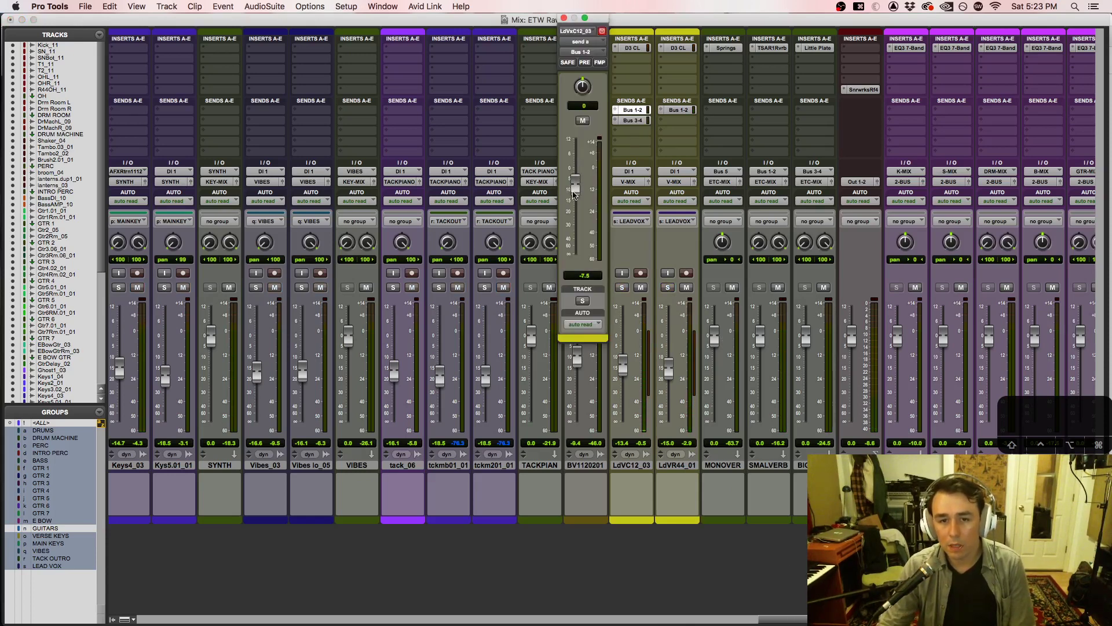
left_click(670, 110)
left_click_drag(577, 192, 577, 201)
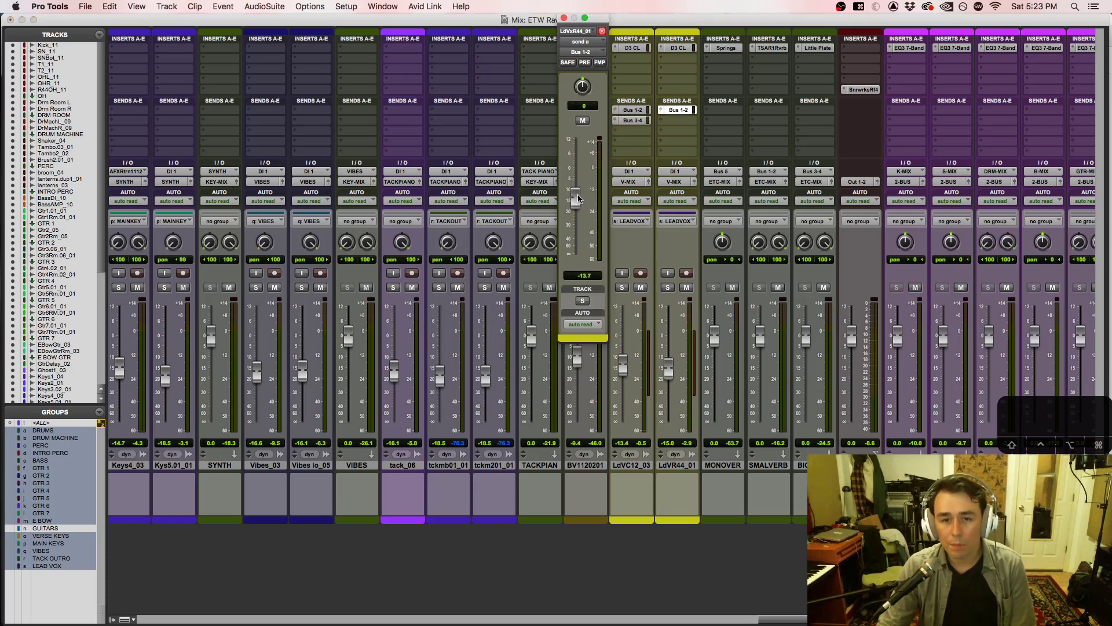
key("space")
left_click(564, 18)
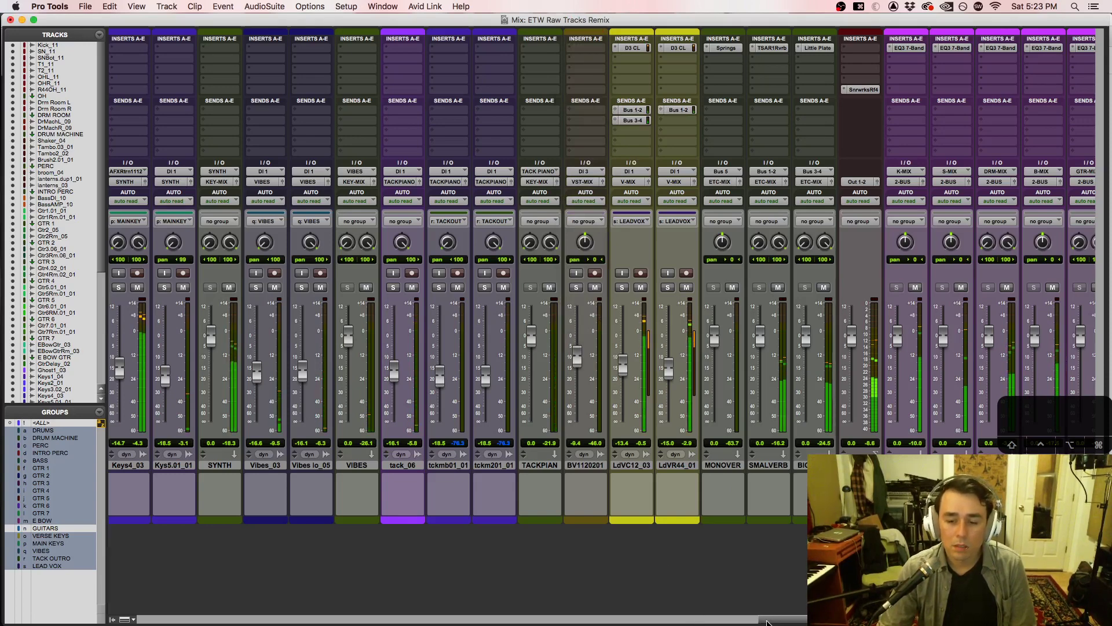
Step: Pan the GTR 5 track 100 right and the GTR 2 track 100 left during playback
left_click_drag(767, 620, 454, 624)
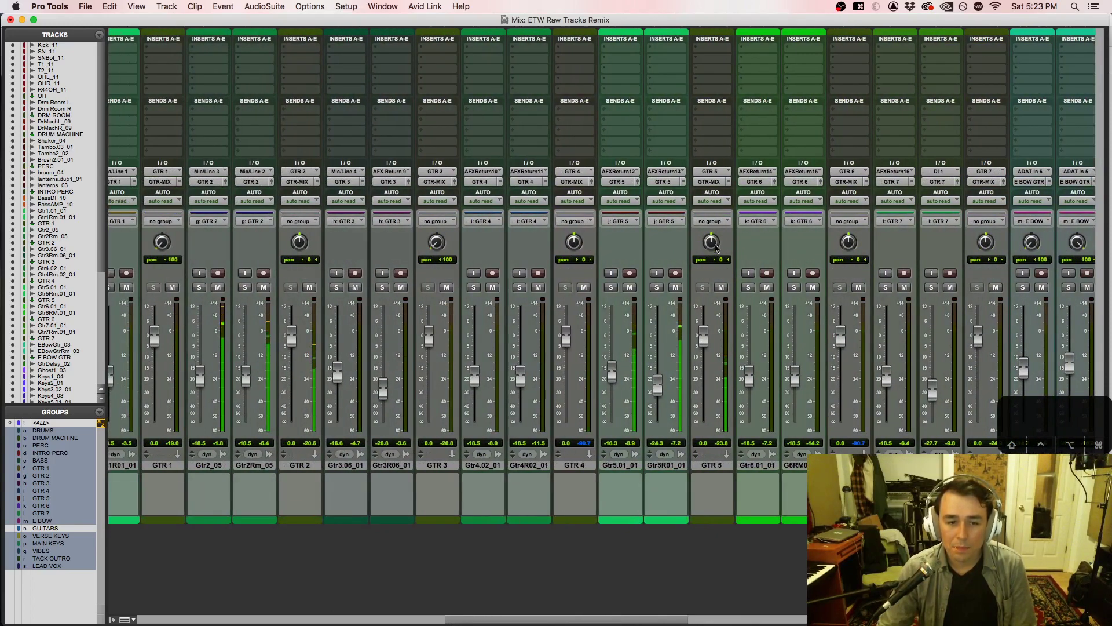
left_click_drag(716, 248, 719, 226)
left_click_drag(300, 244, 304, 477)
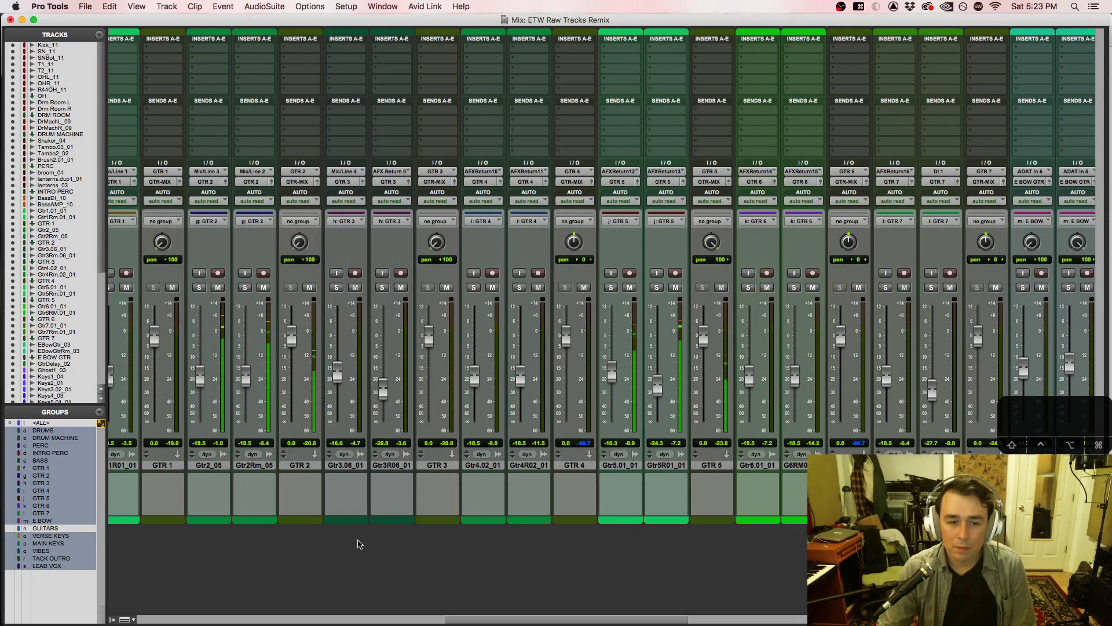
left_click_drag(664, 620, 939, 621)
scroll(602, 272, "right", 3)
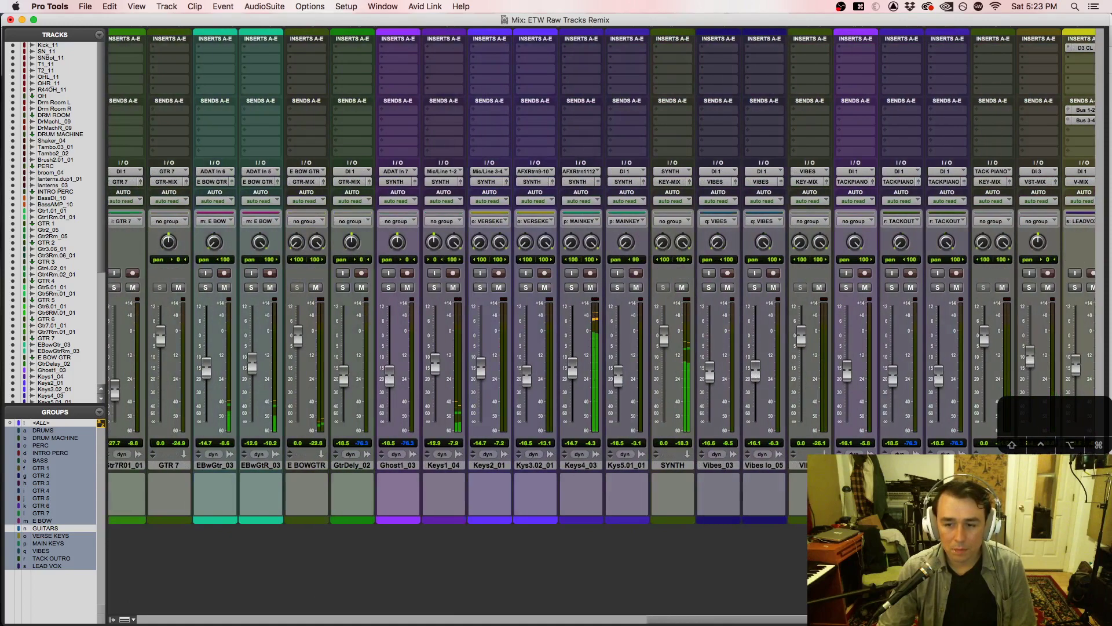
Step: Solo the drums and add a Bus 5 send at -5.4 dB to SN_11, moving it over from SNBot_11
left_click_drag(912, 620, 270, 615)
left_click(213, 288)
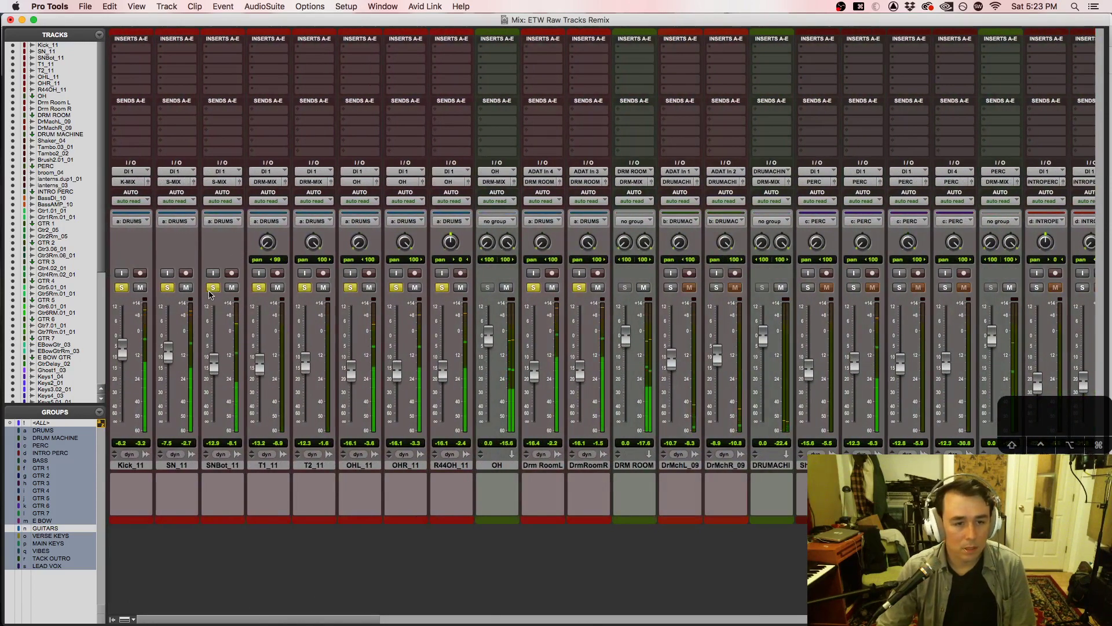
left_click(219, 112)
mouse_move(255, 120)
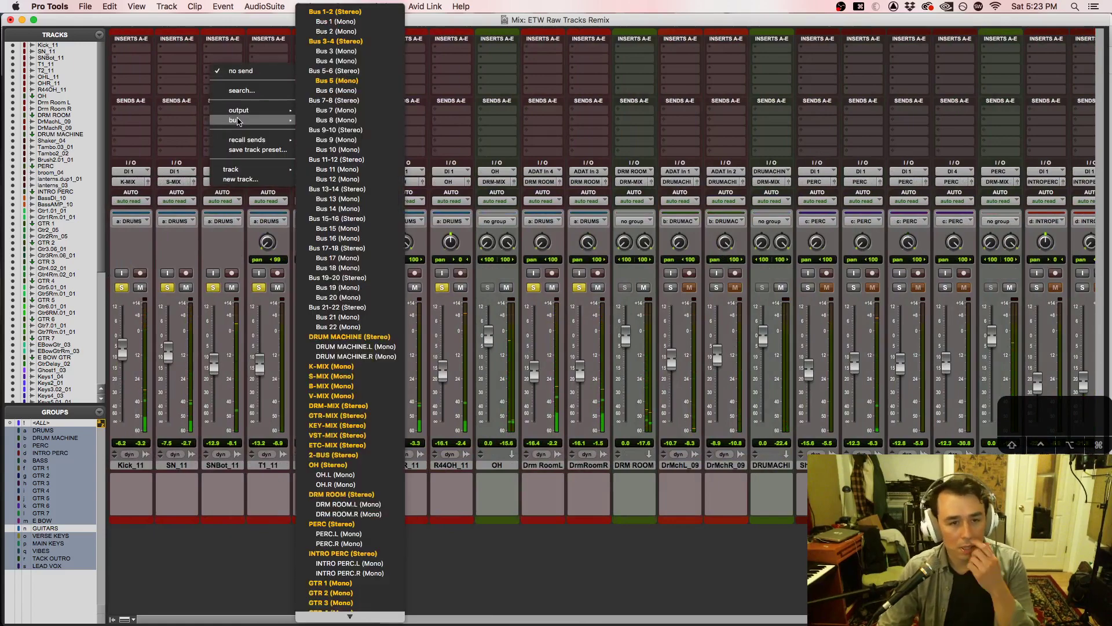
left_click(368, 81)
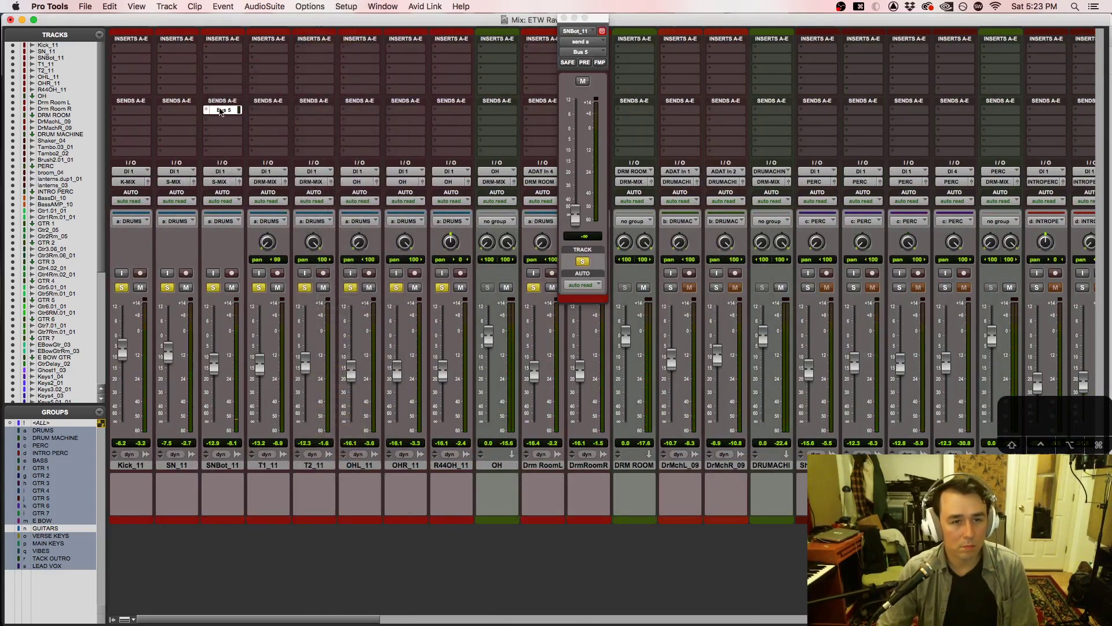
left_click_drag(223, 110, 183, 115)
left_click(183, 111)
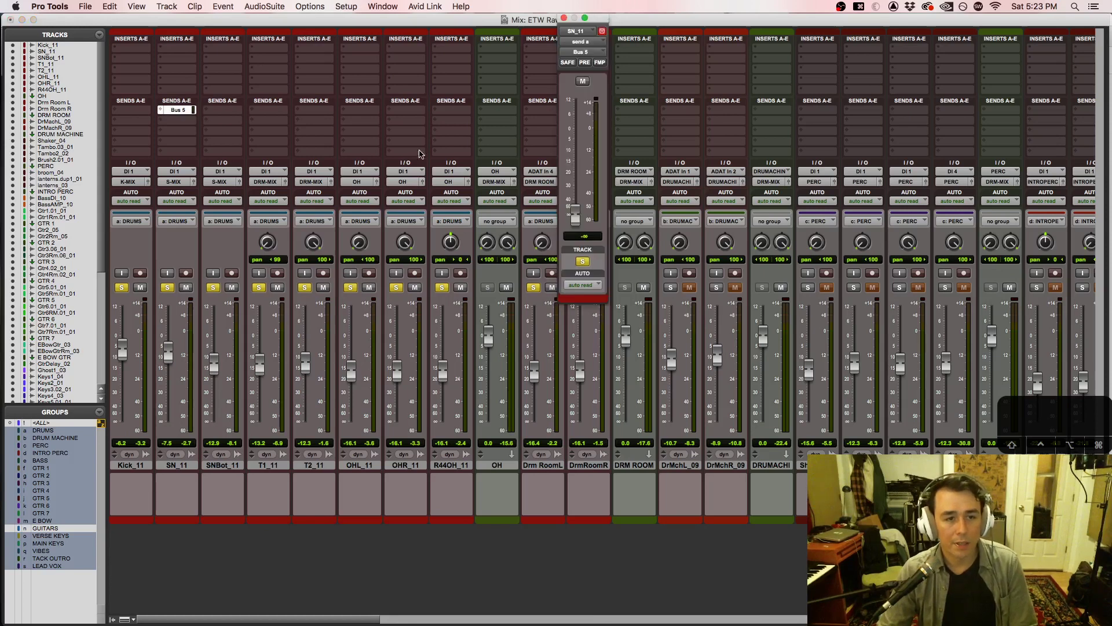
left_click_drag(577, 215, 575, 150)
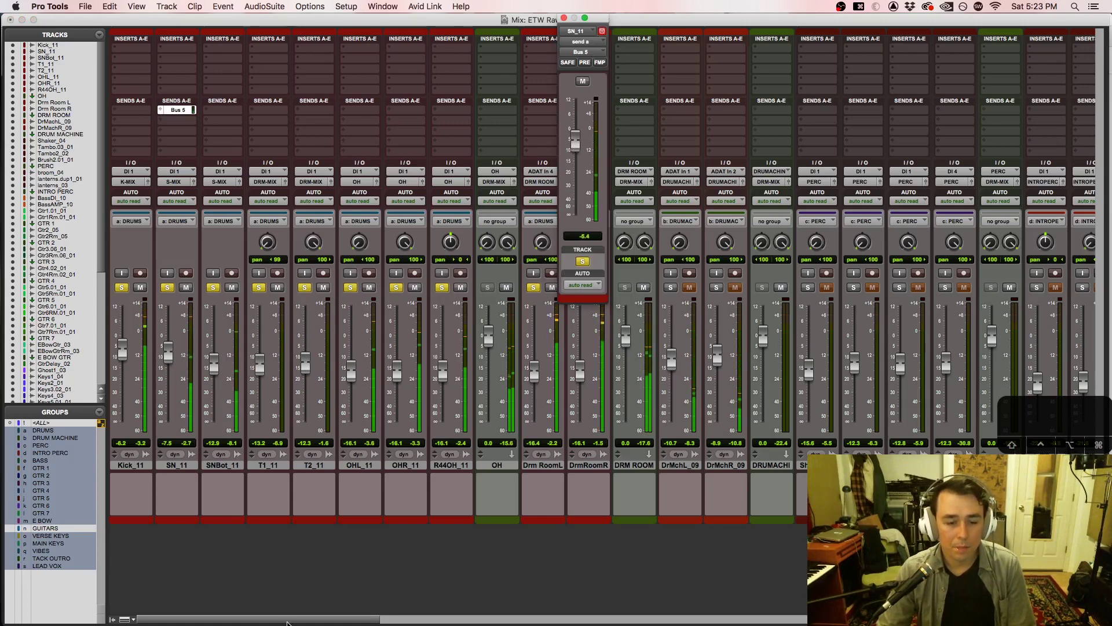
Step: In the Springs reverb on MONO VERB, turn Dry all the way down, raise Wet, and switch Decay to Short
left_click_drag(285, 620, 677, 619)
scroll(433, 57, "right", 10)
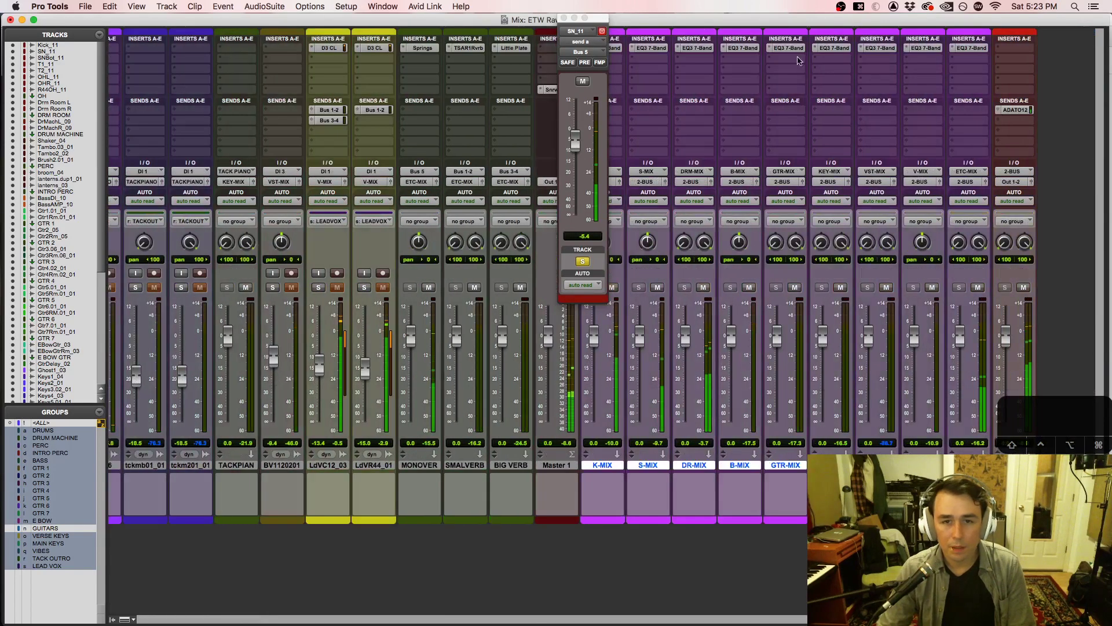
left_click(434, 51)
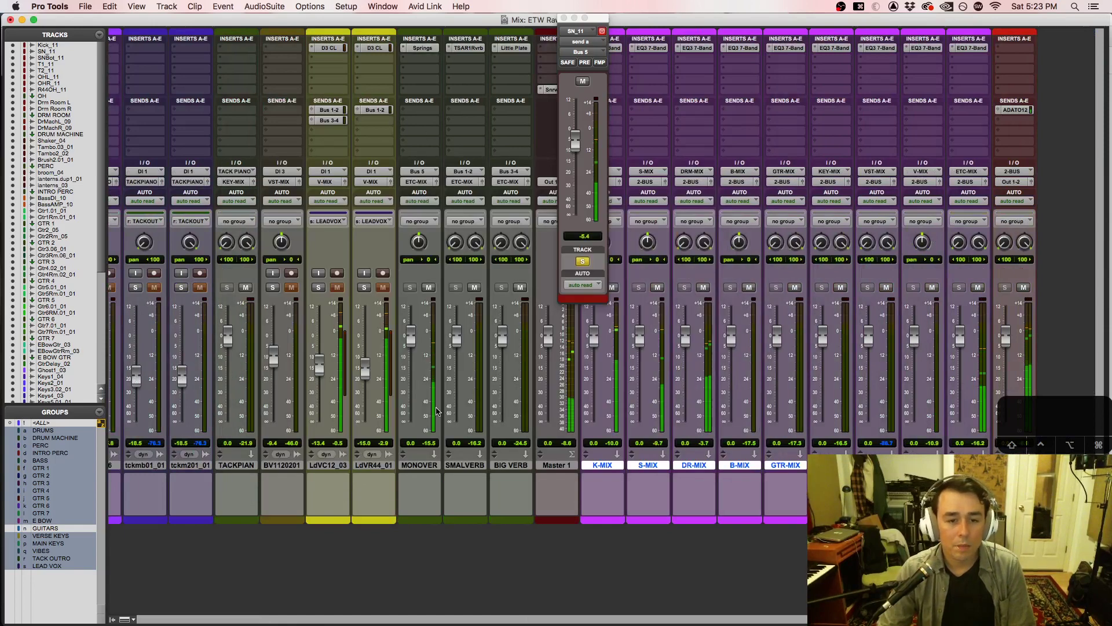
left_click_drag(281, 461, 268, 514)
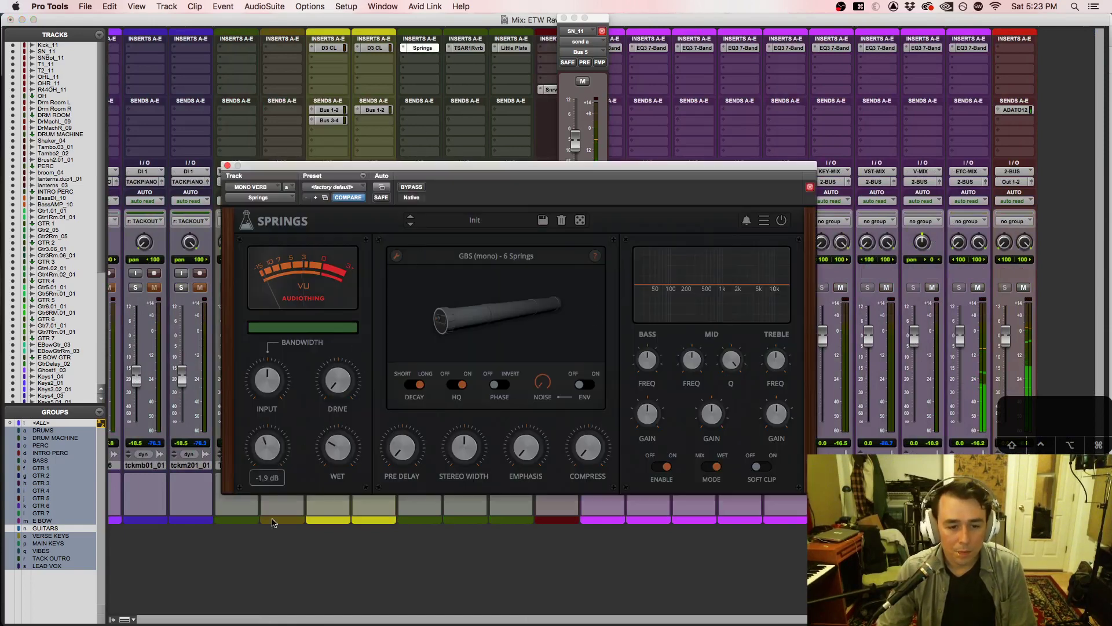
left_click_drag(342, 458, 335, 427)
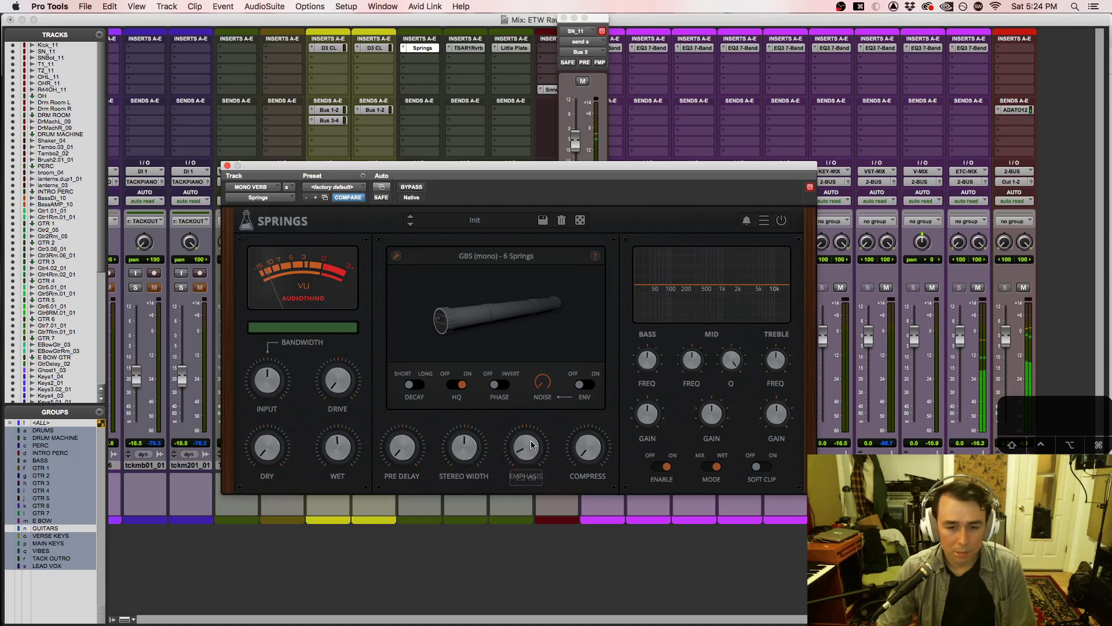
Step: Audition the spring models in Springs against the snare and settle on RV-1 - 3 Springs
left_click(593, 319)
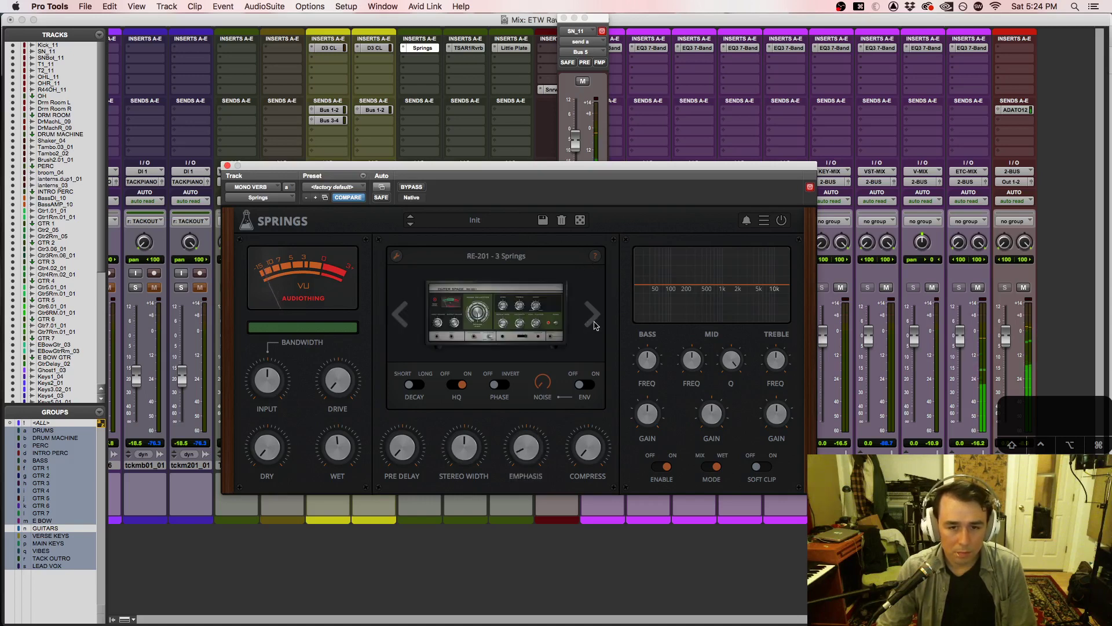
left_click(593, 317)
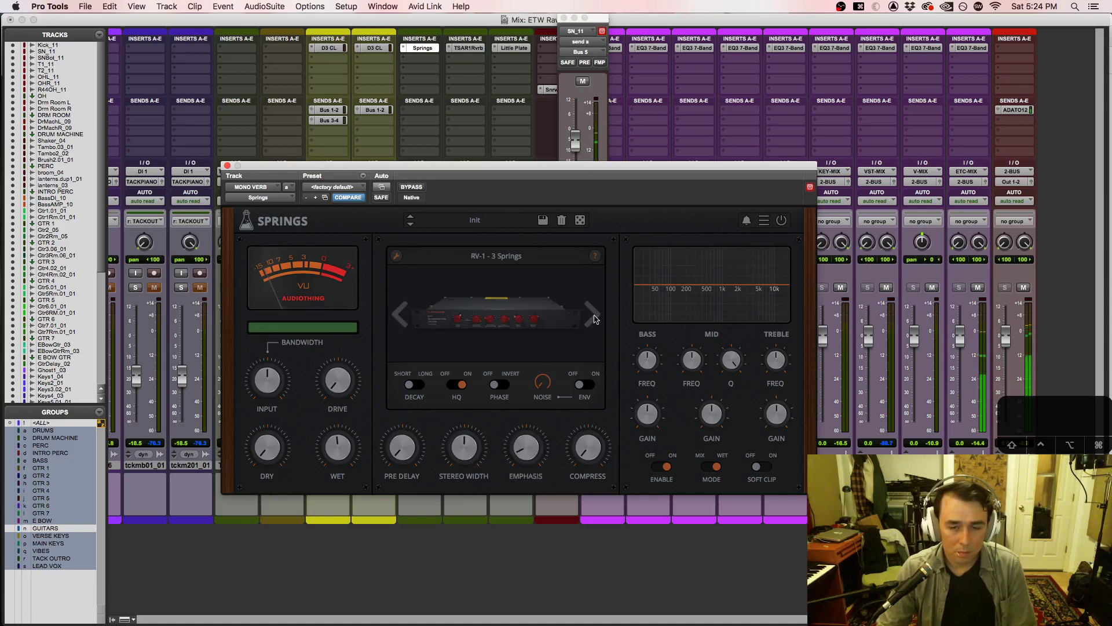
left_click(594, 317)
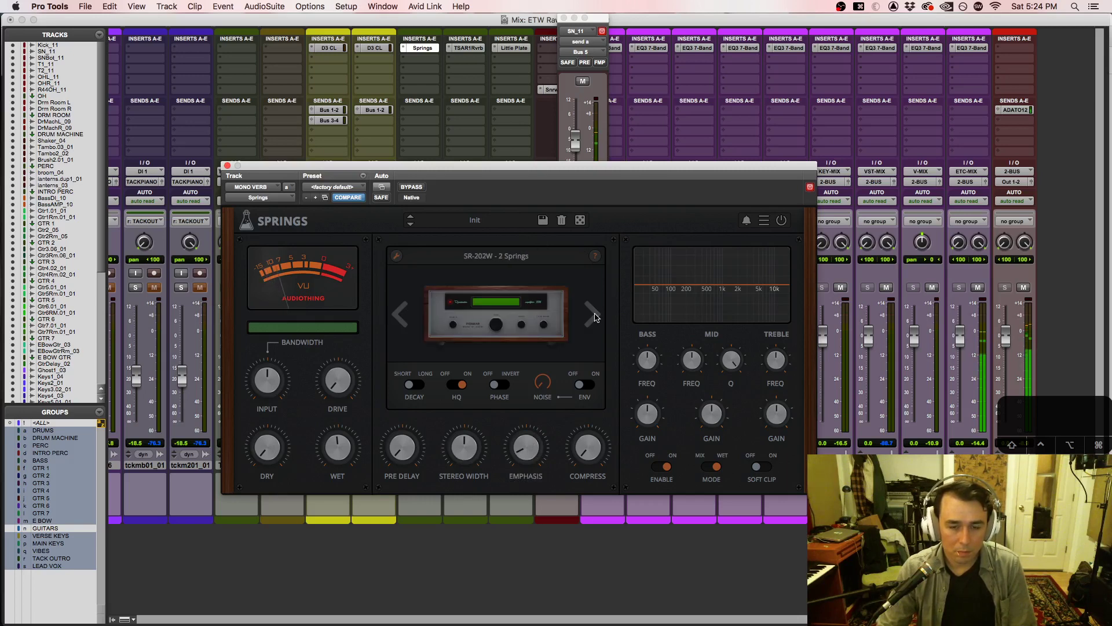
left_click(593, 317)
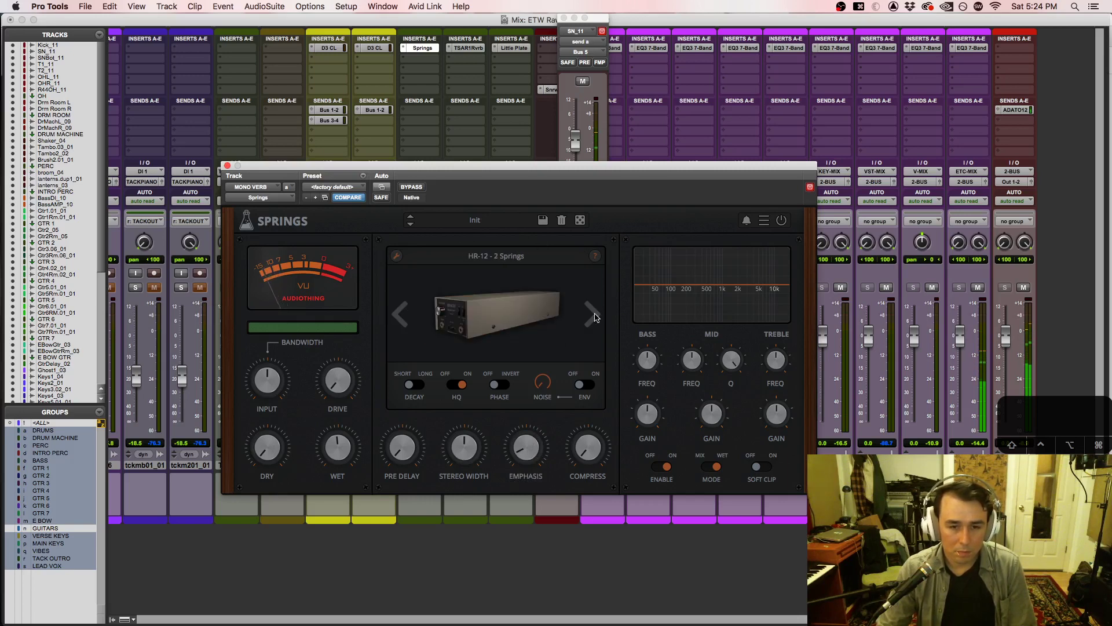
left_click(594, 317)
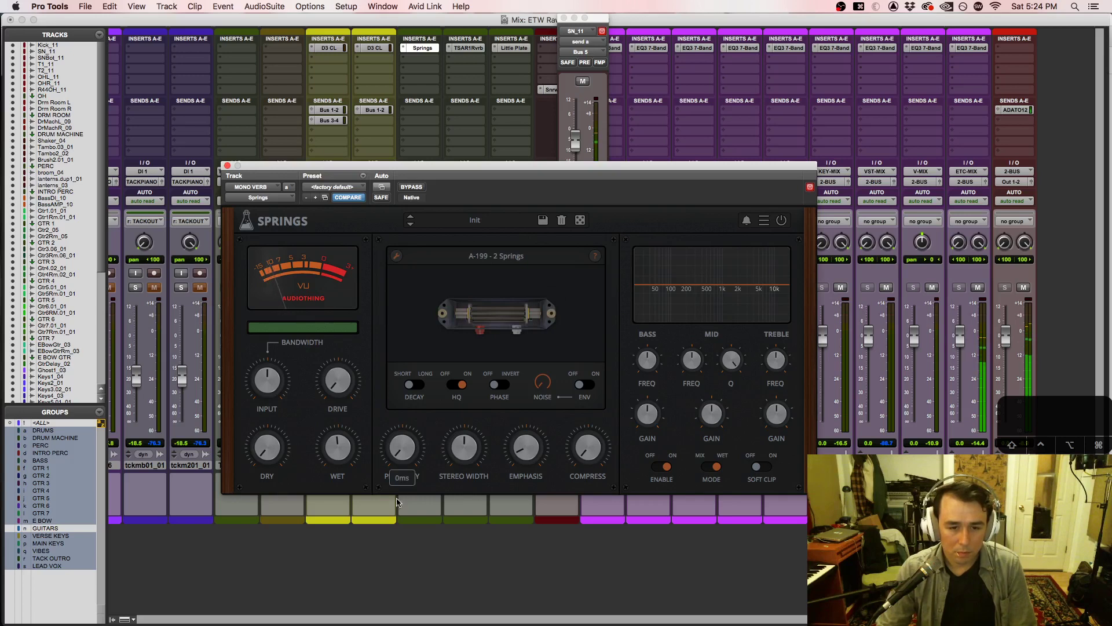
left_click(593, 318)
left_click(593, 319)
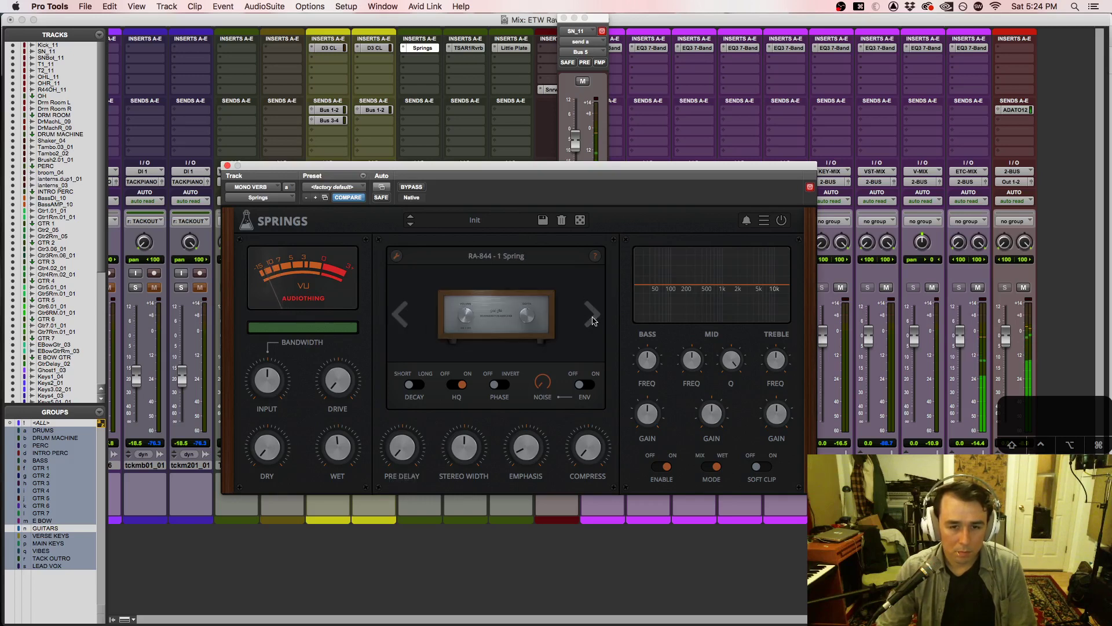
left_click(594, 318)
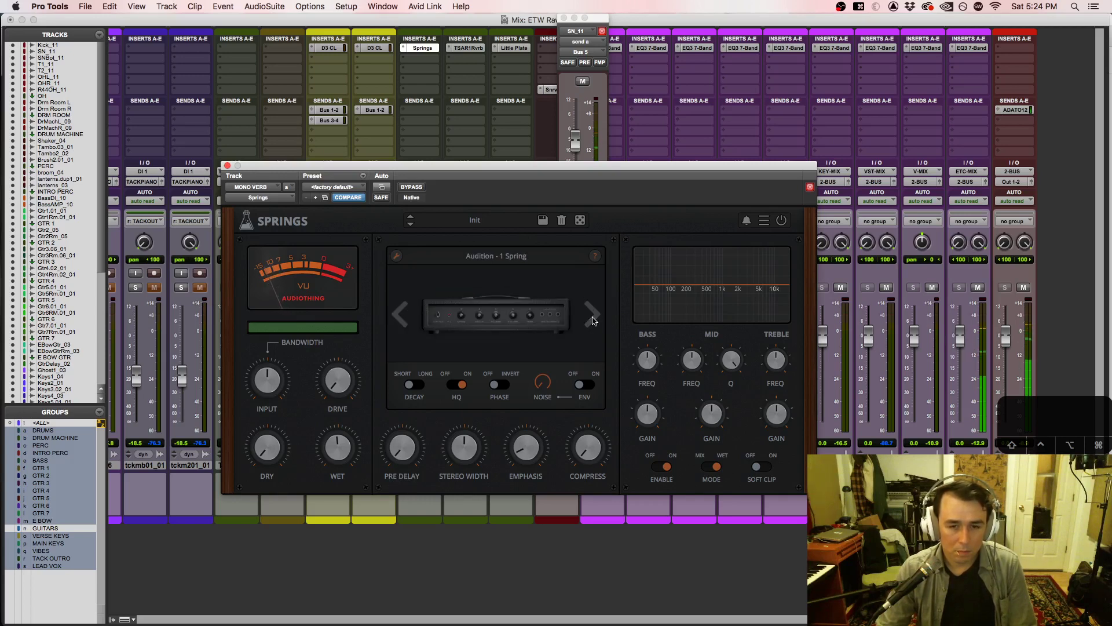
left_click(593, 318)
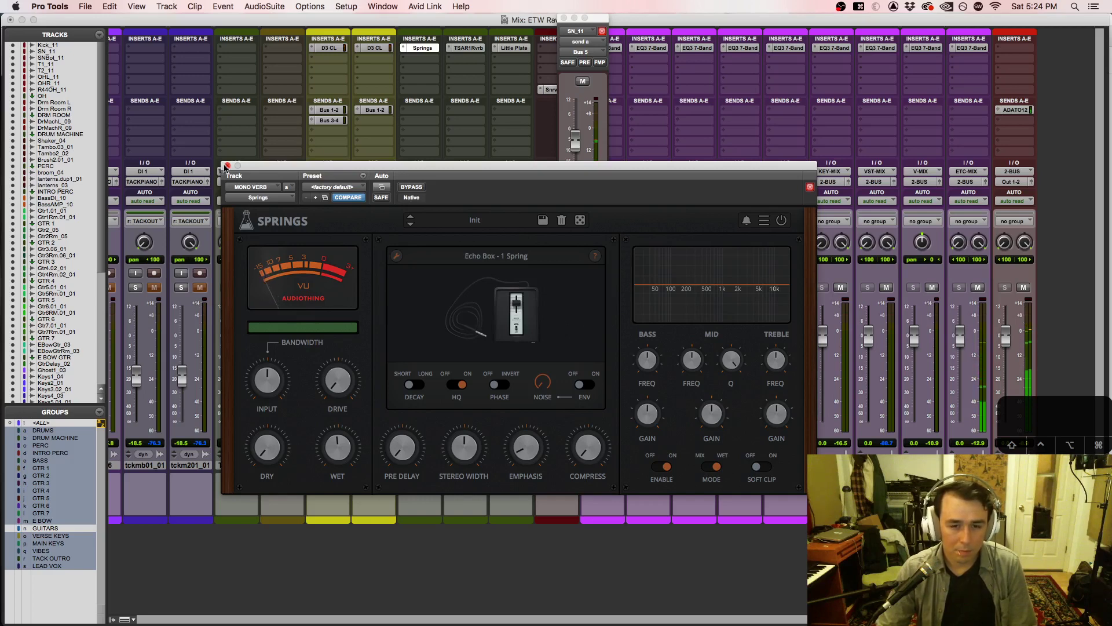
left_click(590, 317)
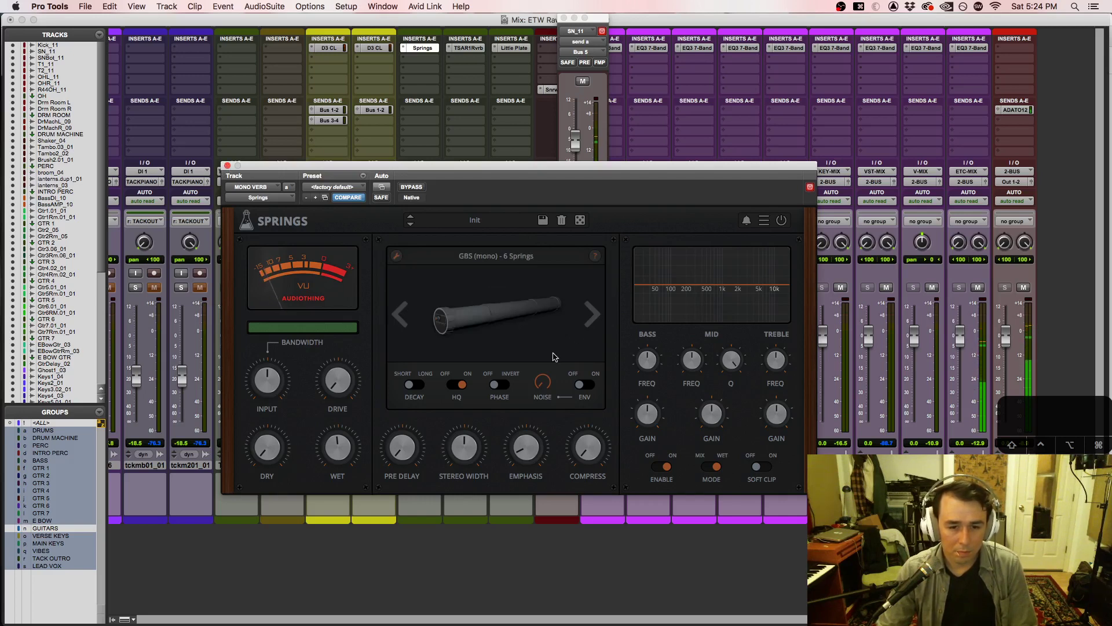
left_click(591, 316)
left_click(591, 316)
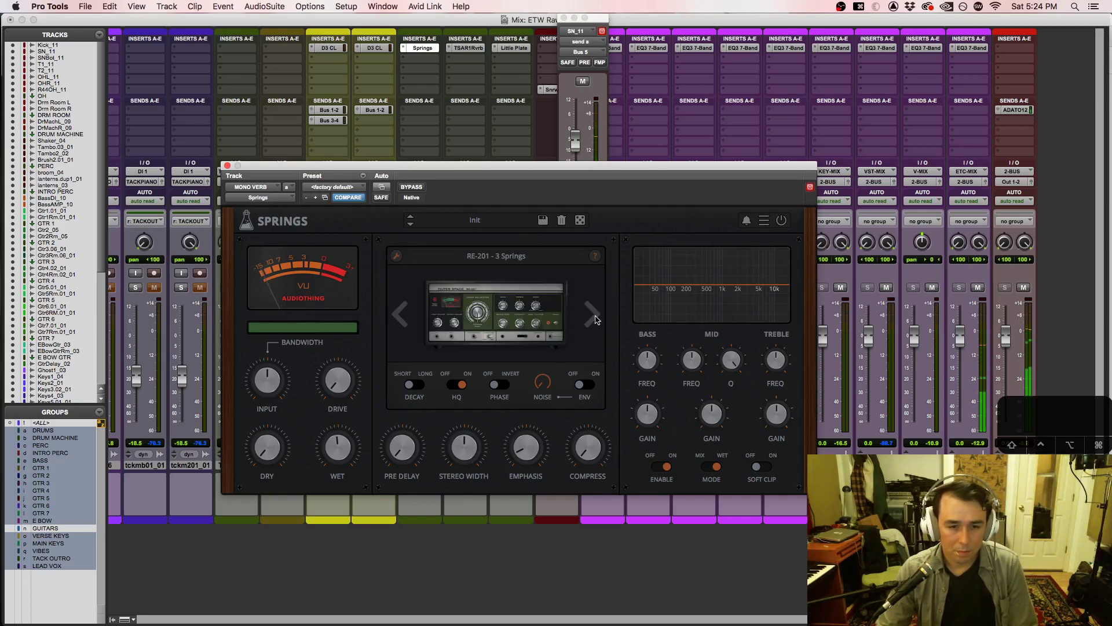
left_click(591, 315)
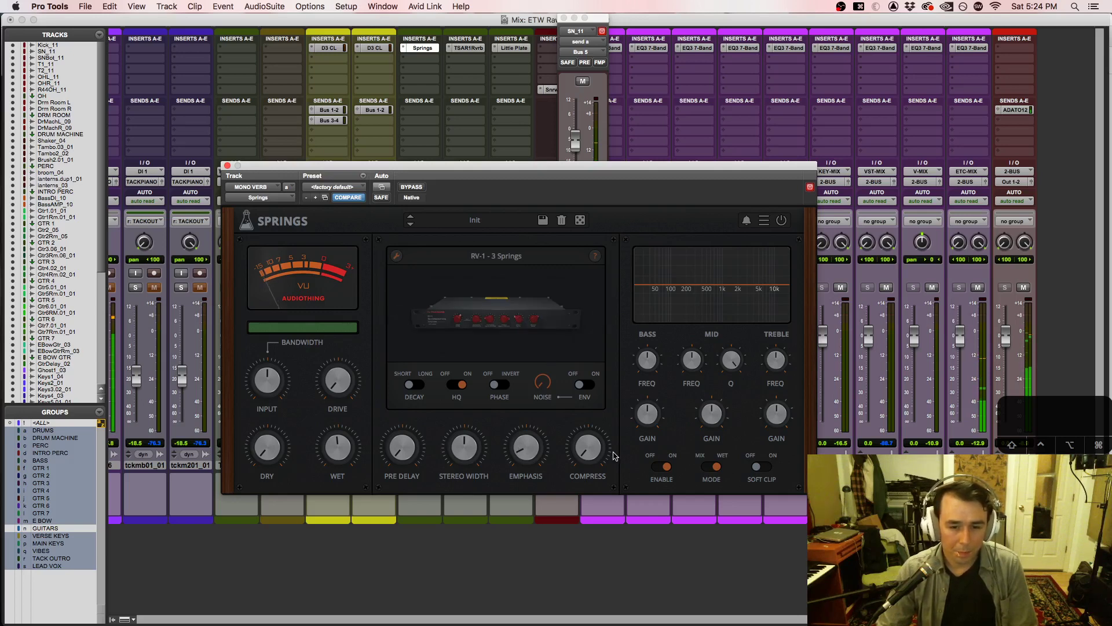
Step: Try the Springs Compress amount at about 47%, bring it back down to 2%, and close the reverb
left_click_drag(604, 454, 605, 402)
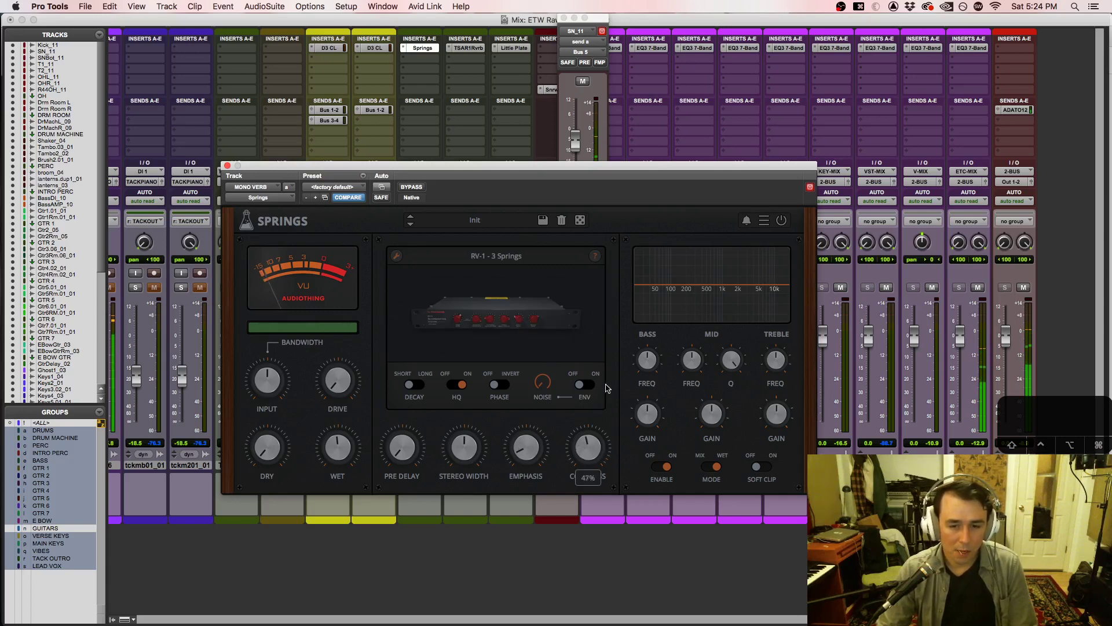
left_click_drag(614, 360, 589, 435)
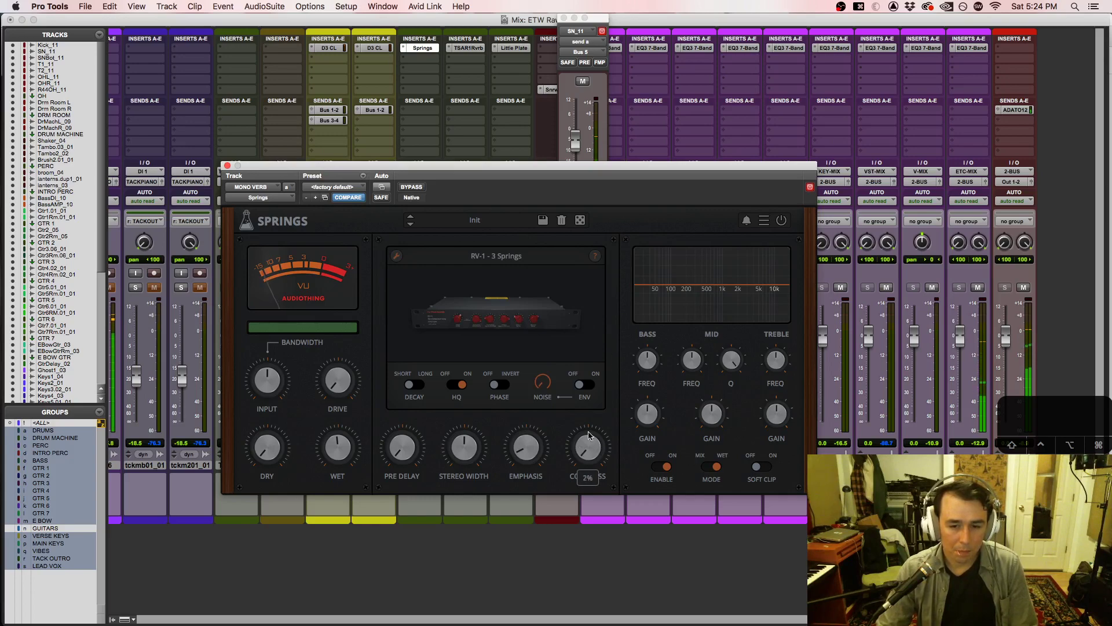
left_click(228, 166)
Step: Lower the Bus 5 send on SN_11 to -10.5 dB and add a Bus 1-2 send at -8.4 dB
scroll(553, 618, "left", 10)
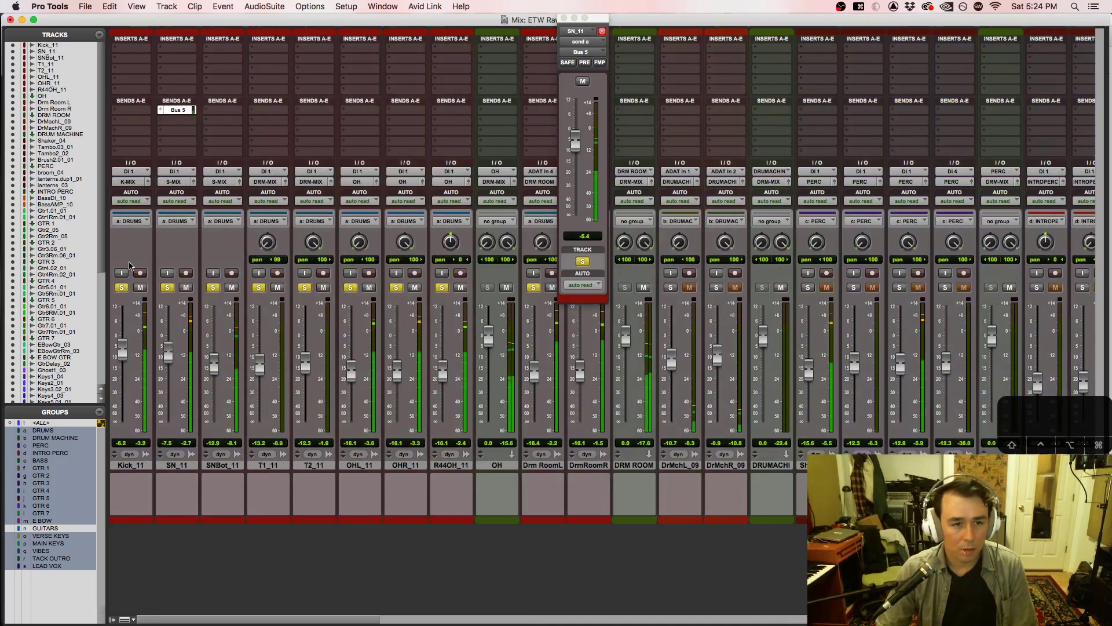
left_click_drag(575, 135, 576, 154)
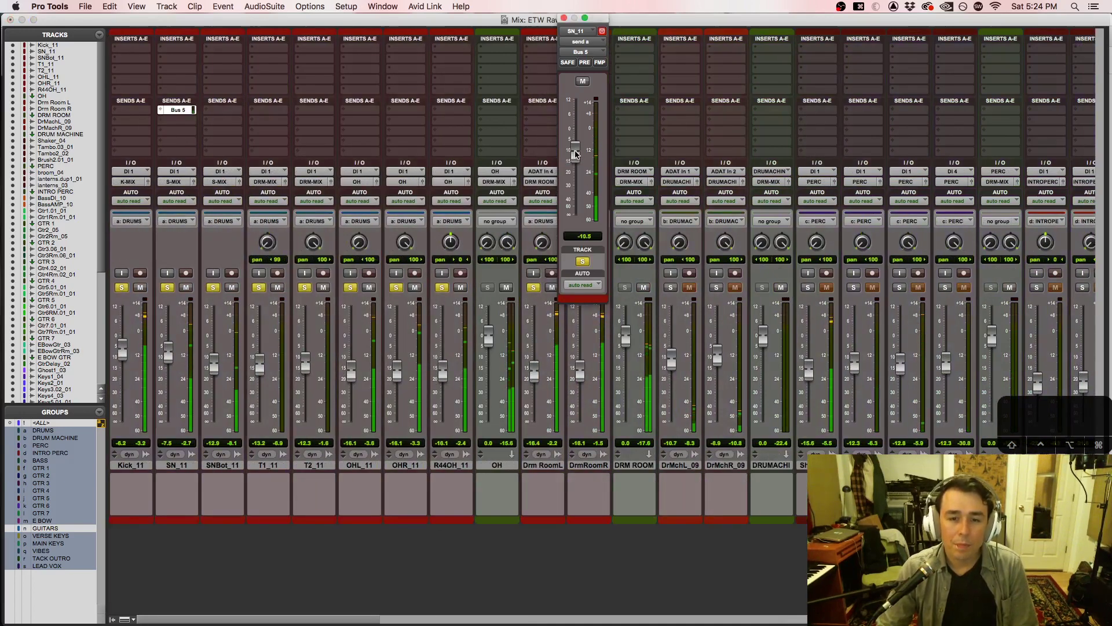
left_click(178, 127)
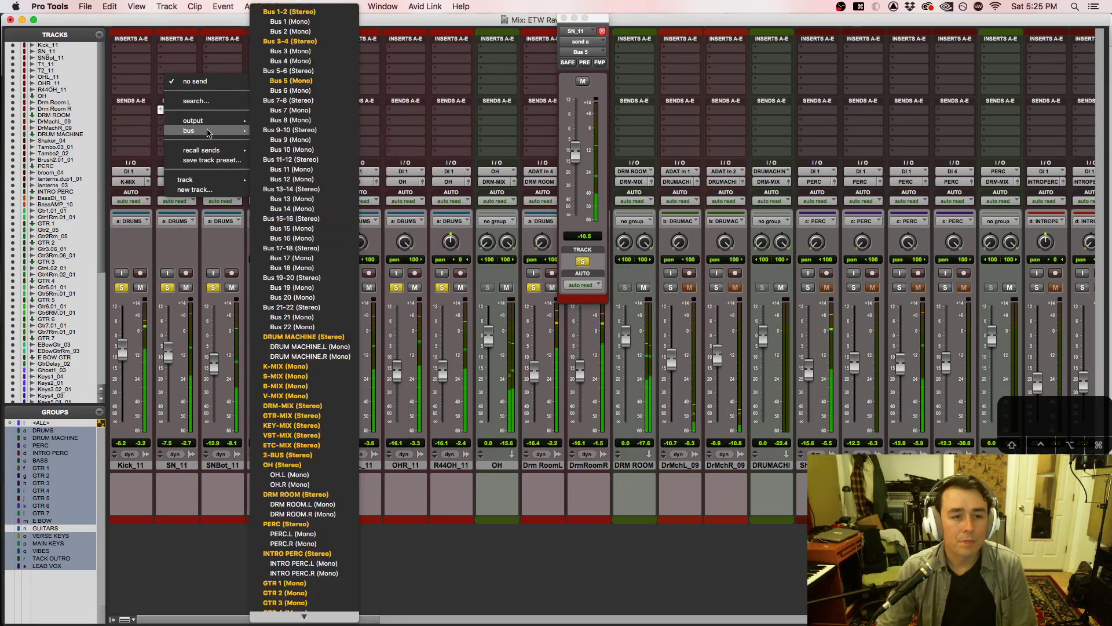
mouse_move(200, 130)
left_click(289, 11)
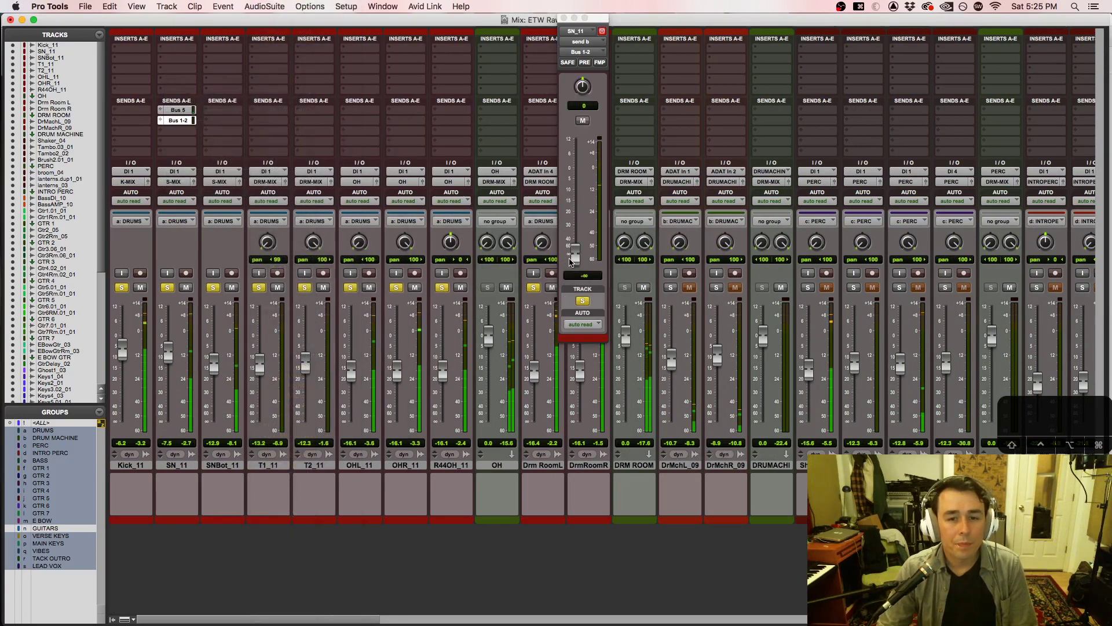
left_click_drag(577, 268, 567, 198)
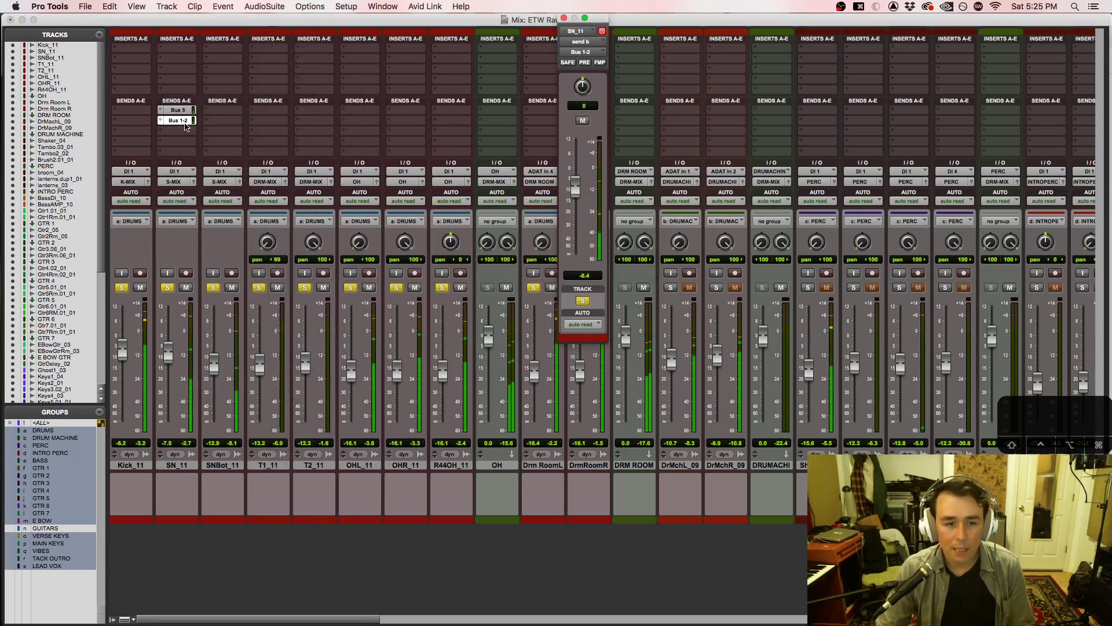
Step: Copy SN_11's Bus 1-2 send to T1_11 and T2_11 with the panner linked to main, and pan T1_11 hard left
left_click_drag(186, 126, 280, 125)
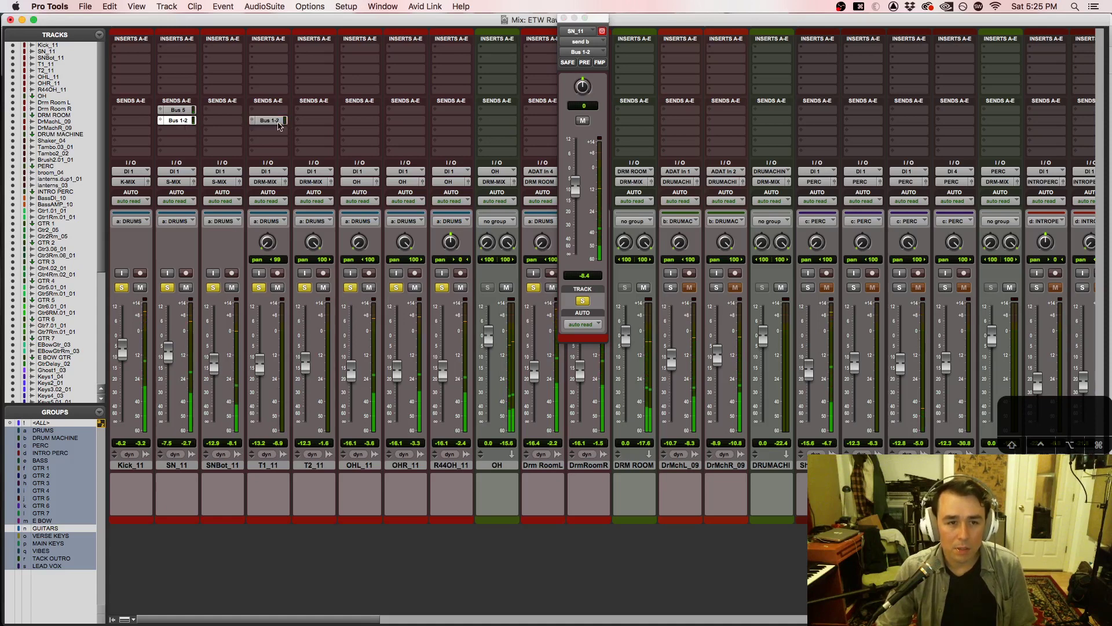
left_click(279, 123)
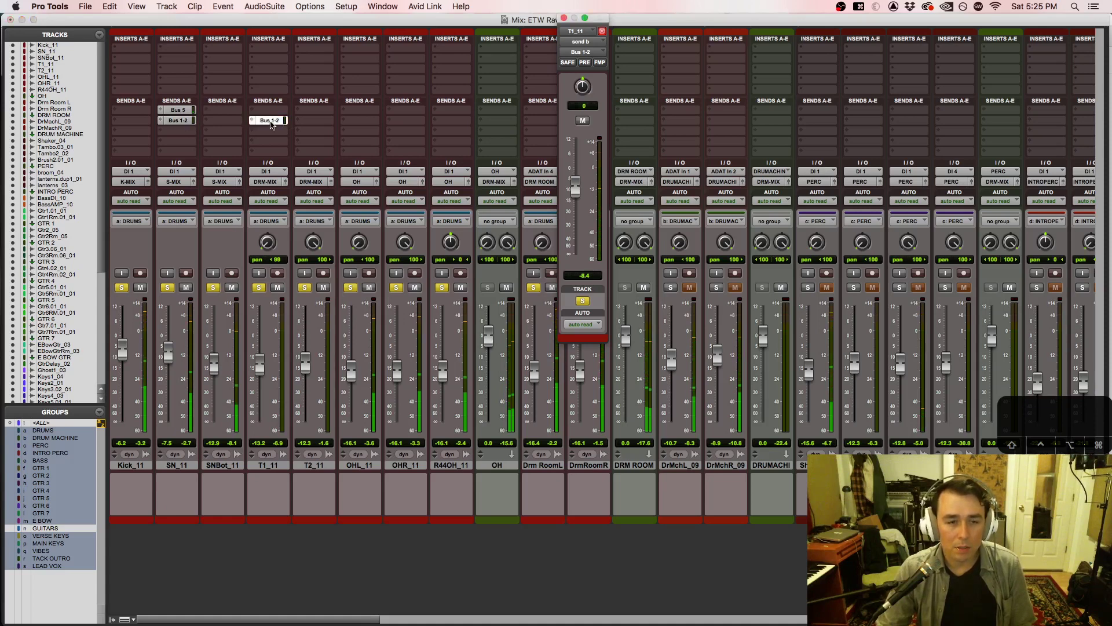
left_click(601, 63)
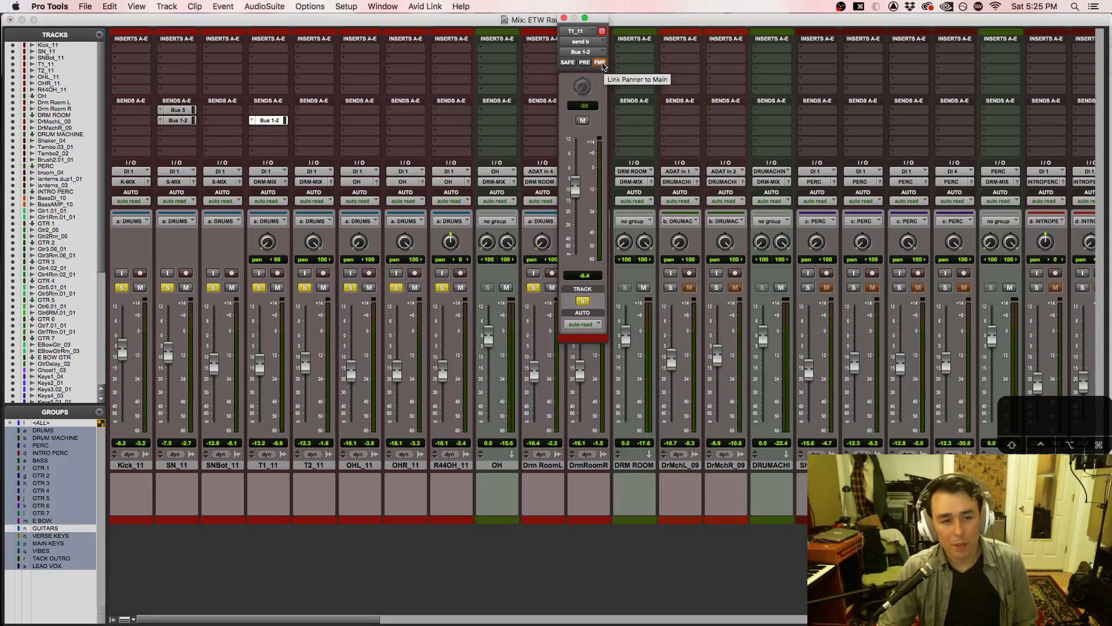
left_click_drag(265, 120, 316, 124)
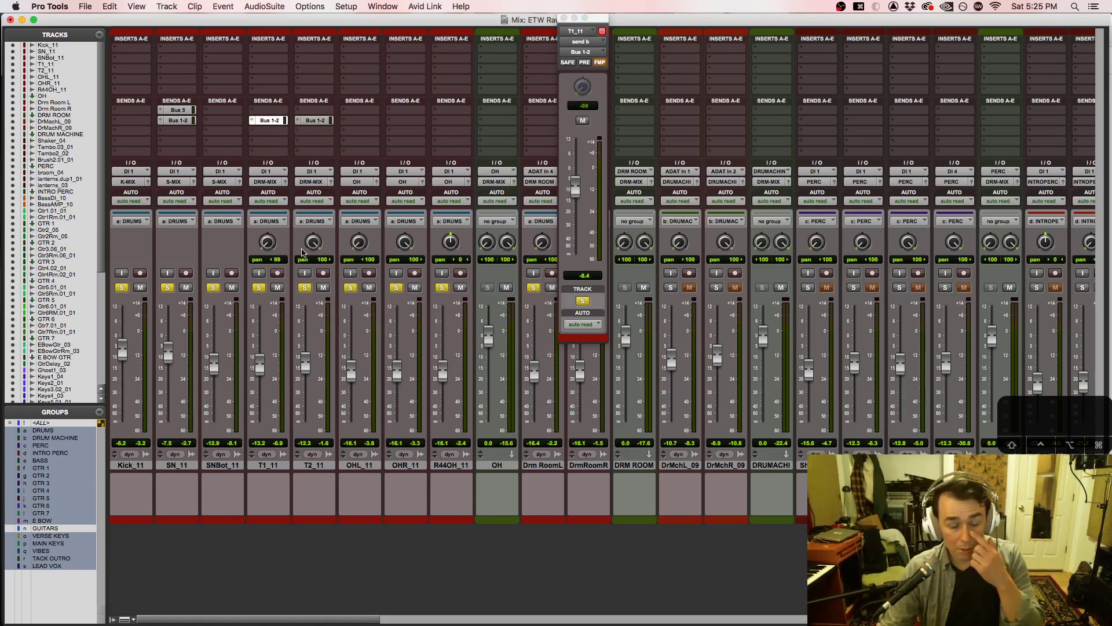
left_click_drag(267, 244, 265, 267)
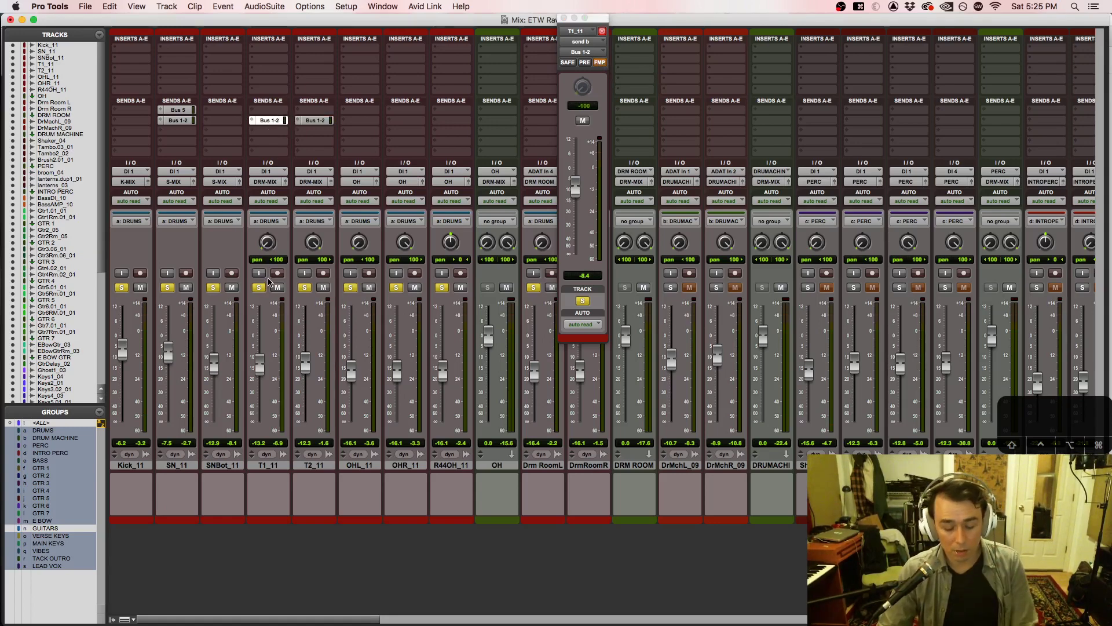
Step: Play the drums from T1_11's first hit at 1:42.910 and lower SN_11's Bus 5 send to -13.4 dB
key("super+equal")
scroll(440, 345, "up", 8)
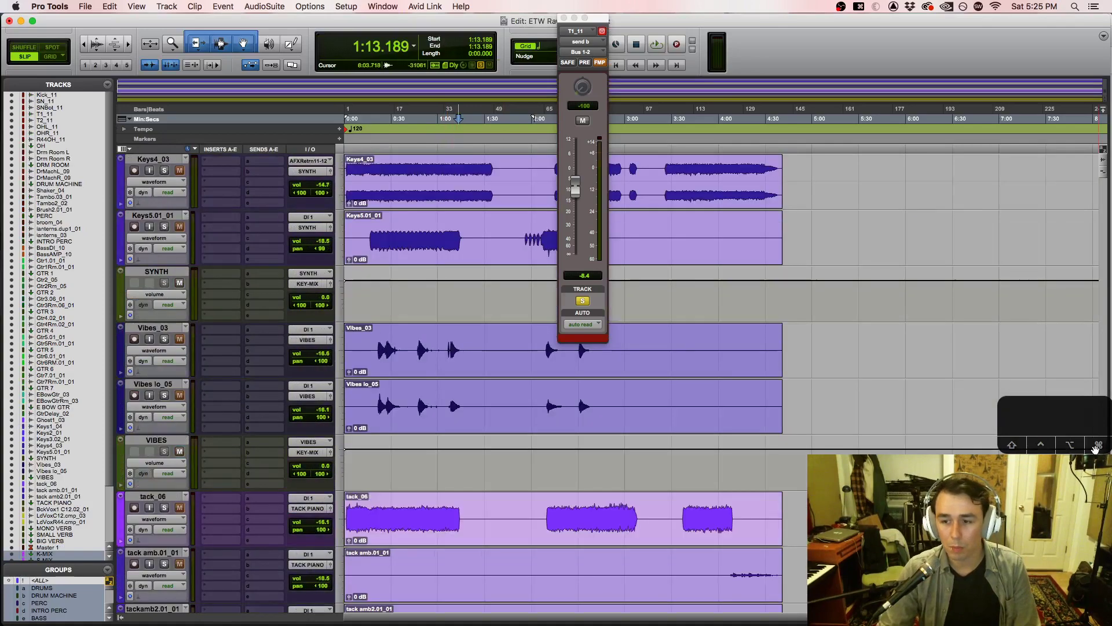
left_click_drag(1106, 476, 1107, 215)
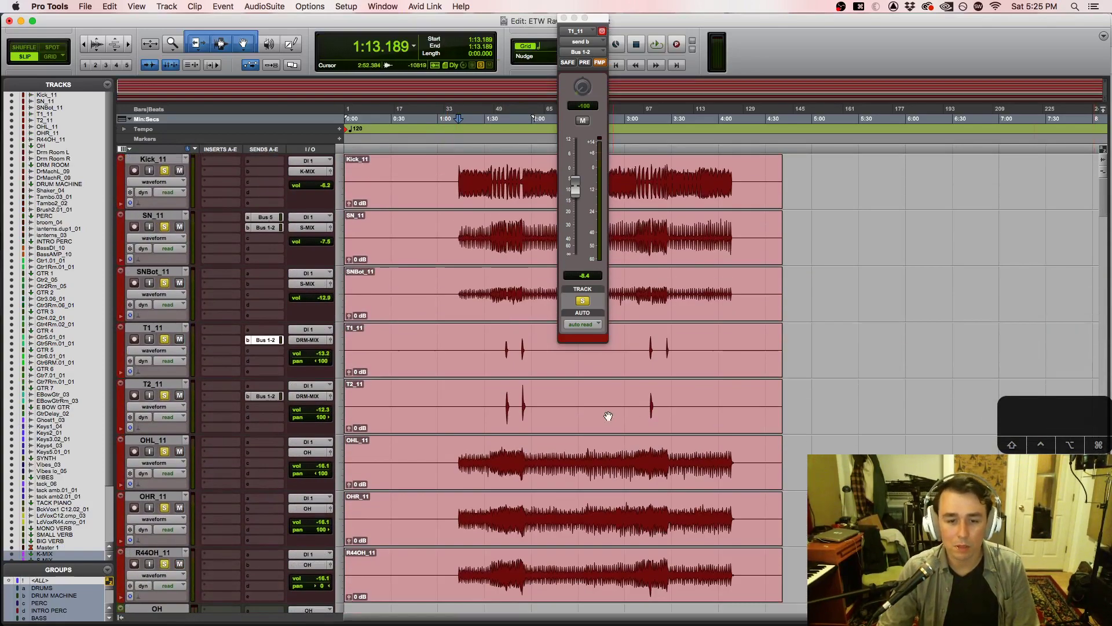
left_click(506, 336)
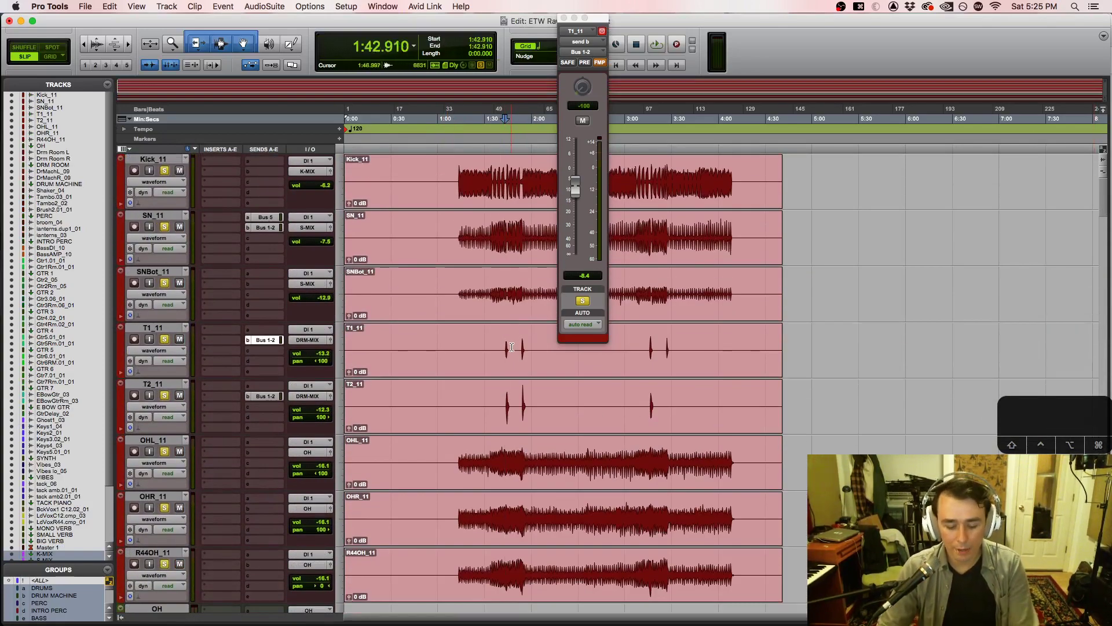
key("super+equal")
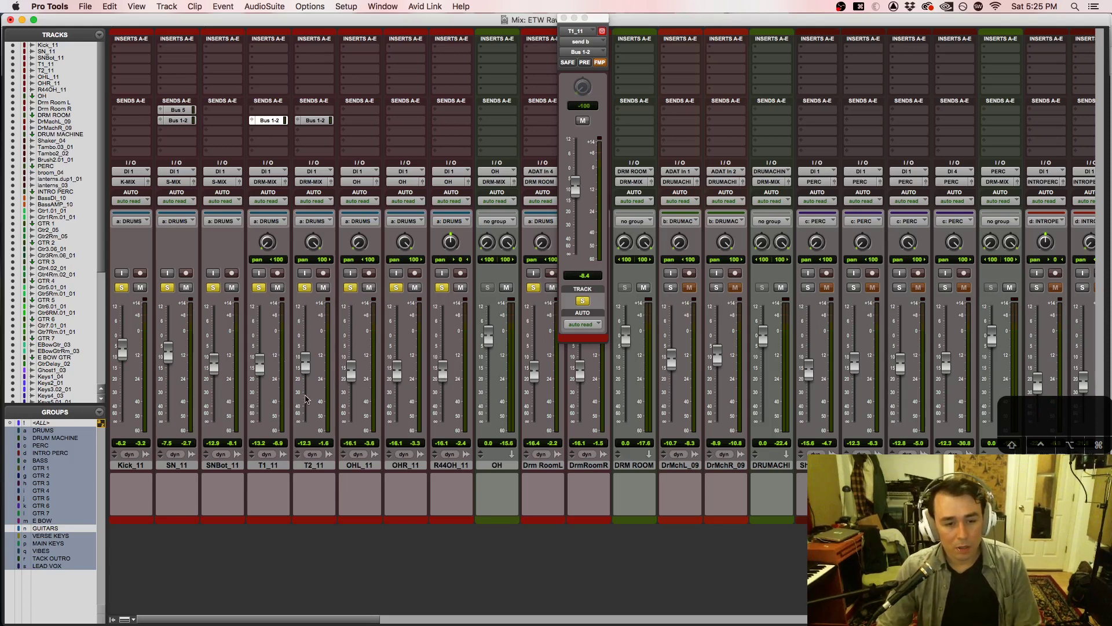
key("space")
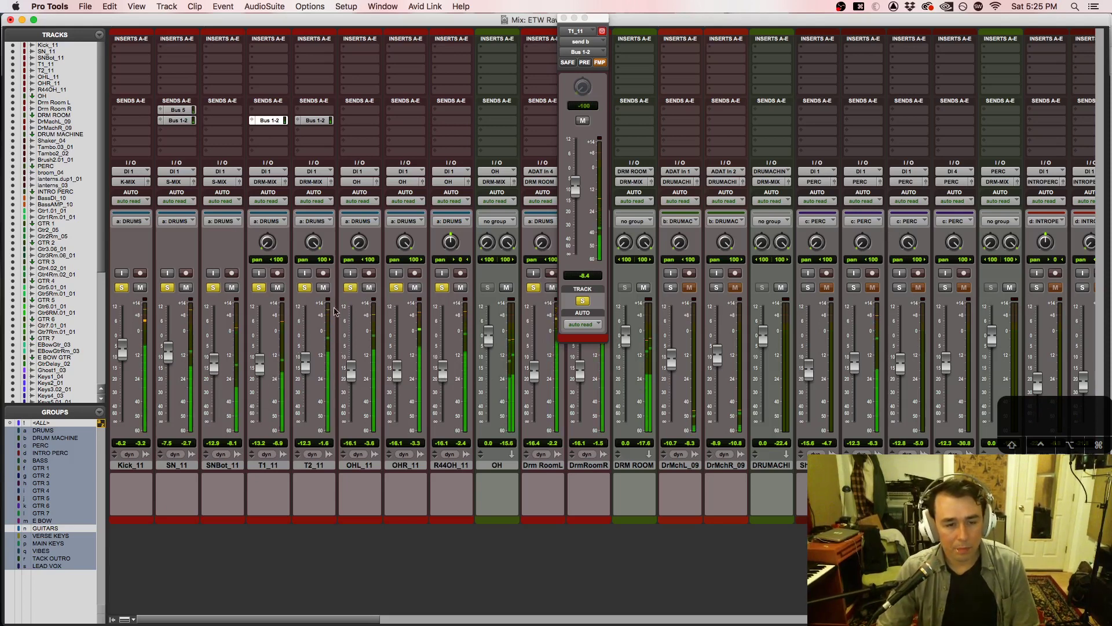
left_click(183, 111)
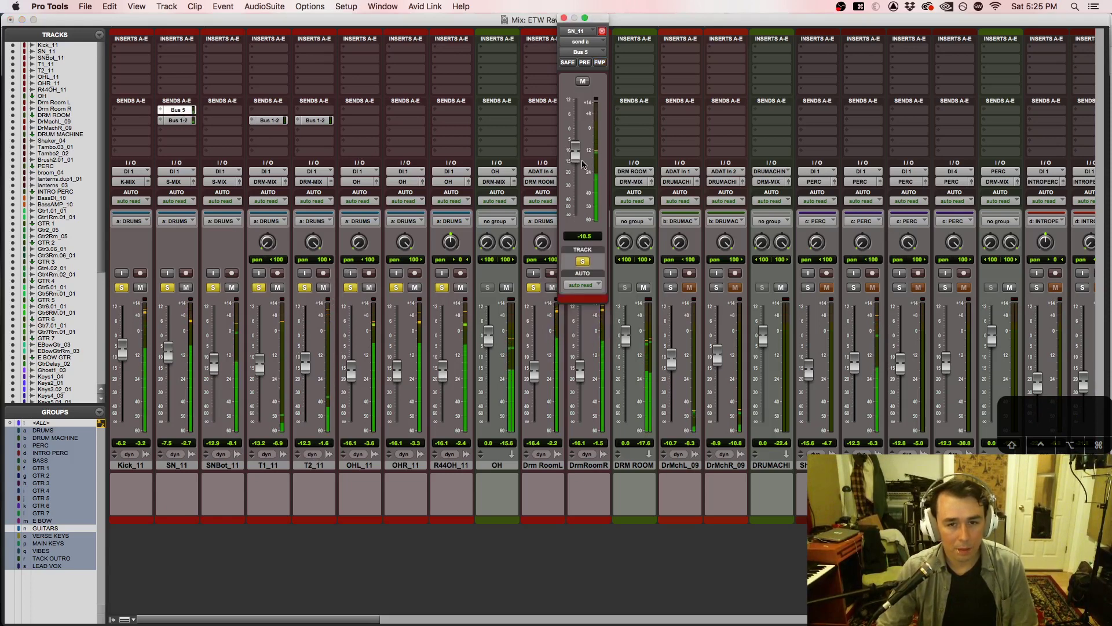
left_click_drag(576, 152, 572, 178)
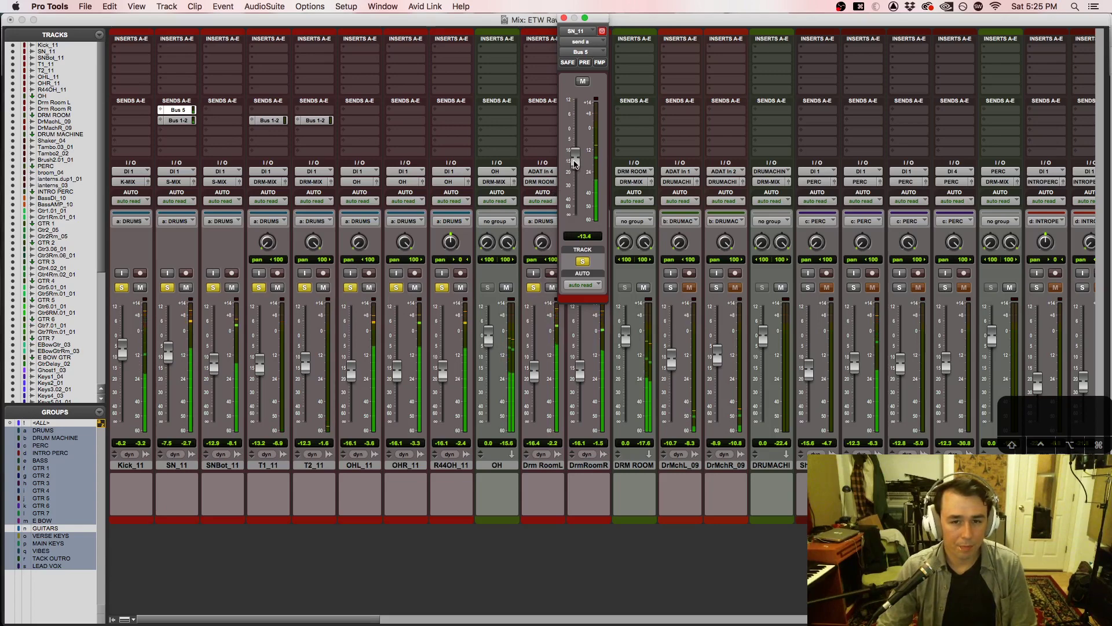
Step: In the Springs reverb on MONO VERB, set Drive to 61% and Wet to -6.6 dB, and close it
left_click_drag(364, 621, 533, 620)
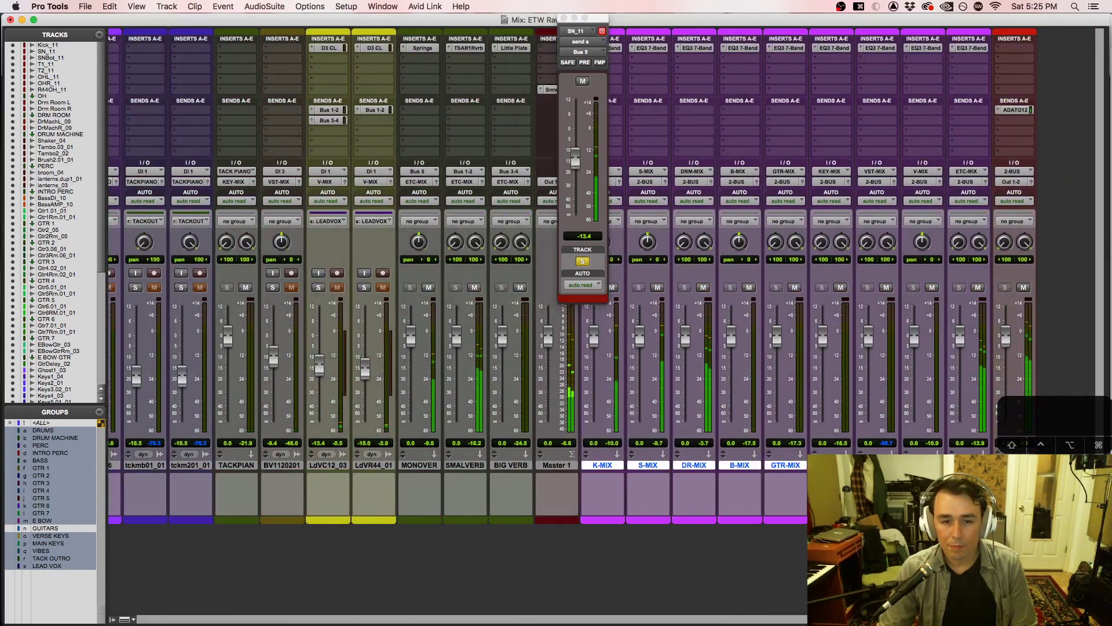
left_click(425, 48)
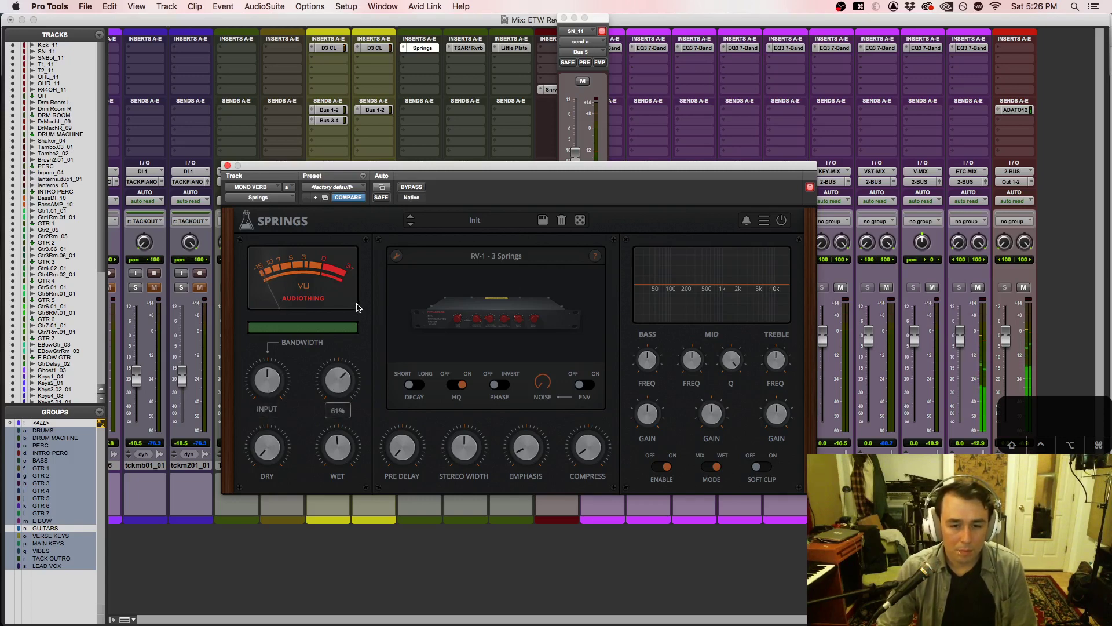
mouse_move(325, 453)
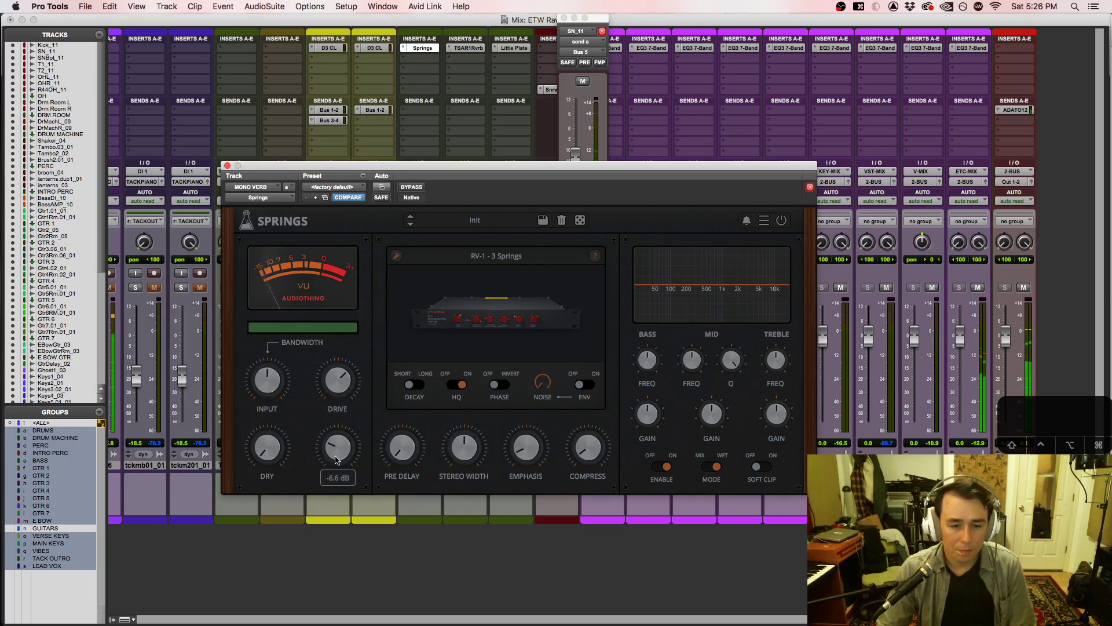
left_click(227, 165)
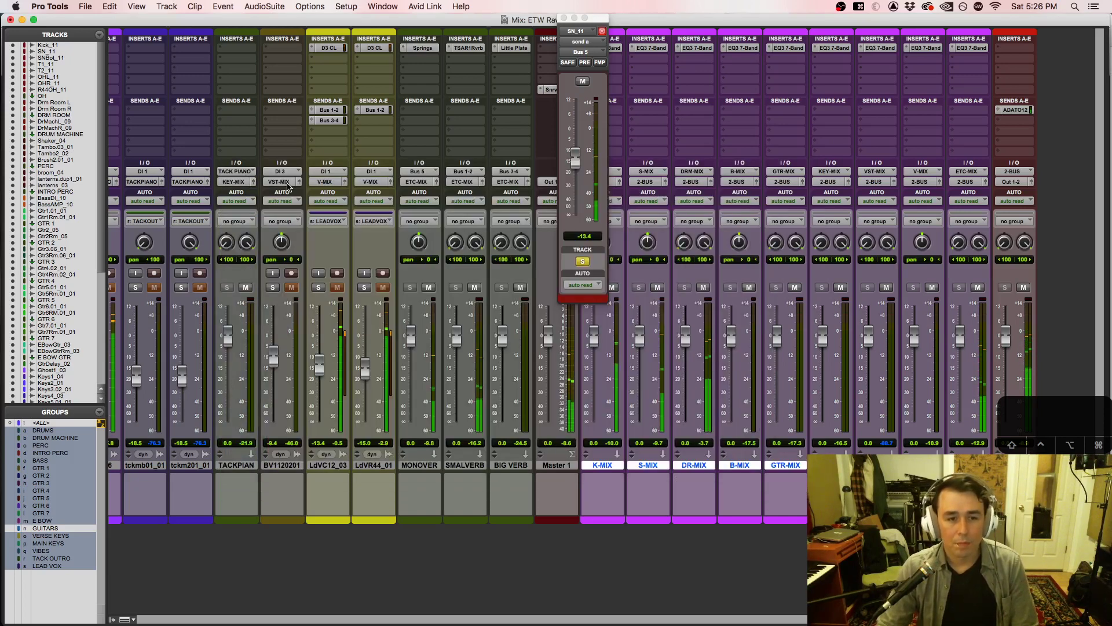
Step: Clear the drum track solos and add a Bus 3-4 send on Tambo2_02 at 0.0 dB
scroll(262, 290, "left", 15)
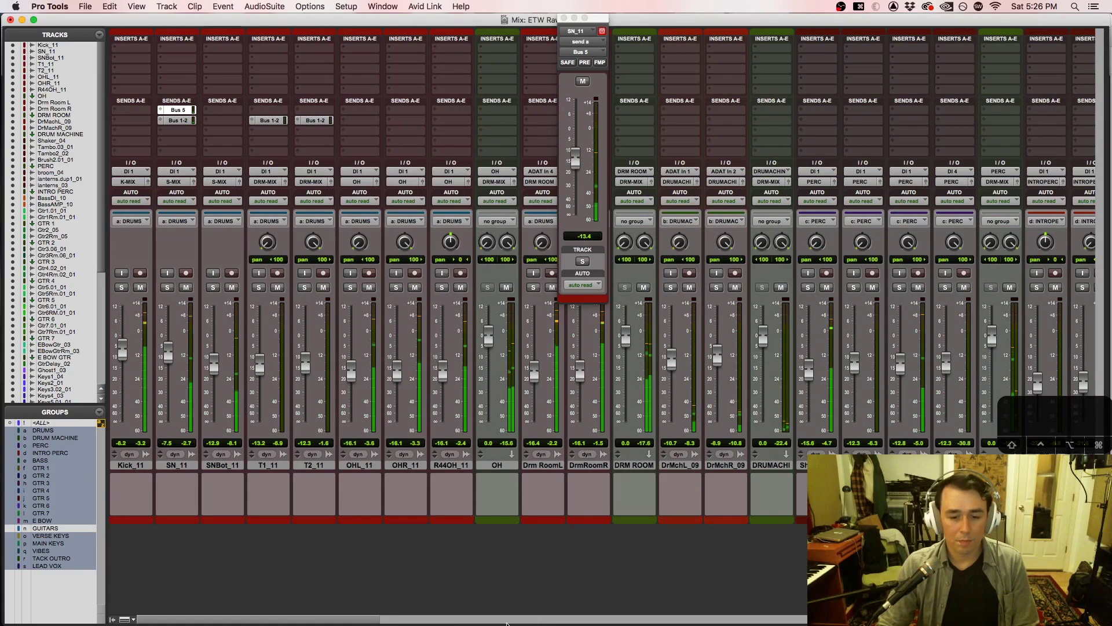
scroll(630, 615, "right", 10)
scroll(630, 624, "right", 15)
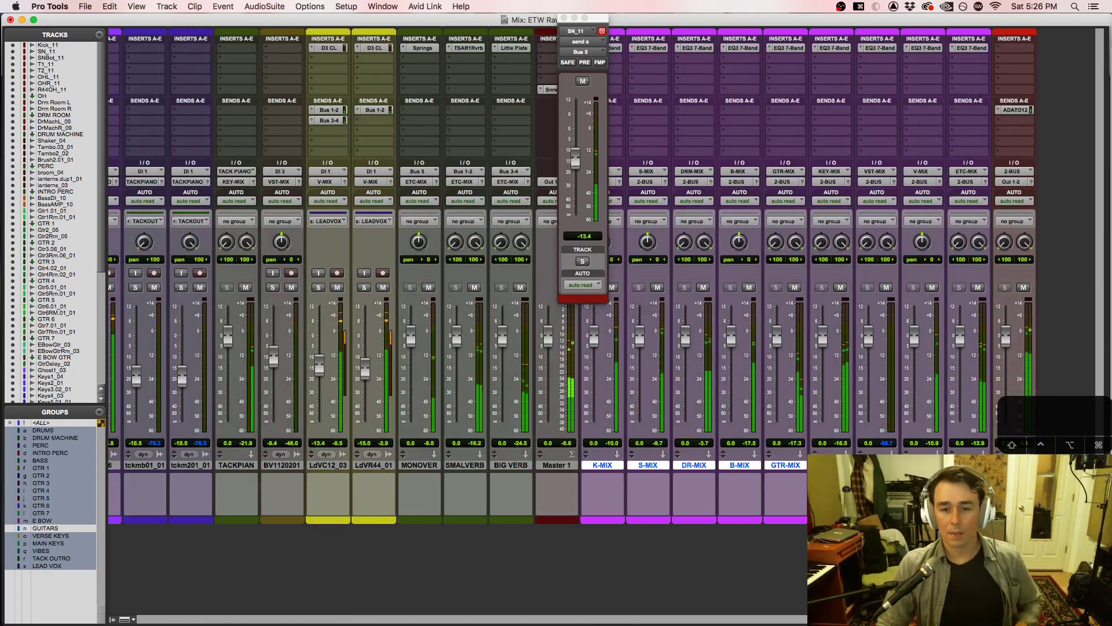
scroll(348, 623, "left", 20)
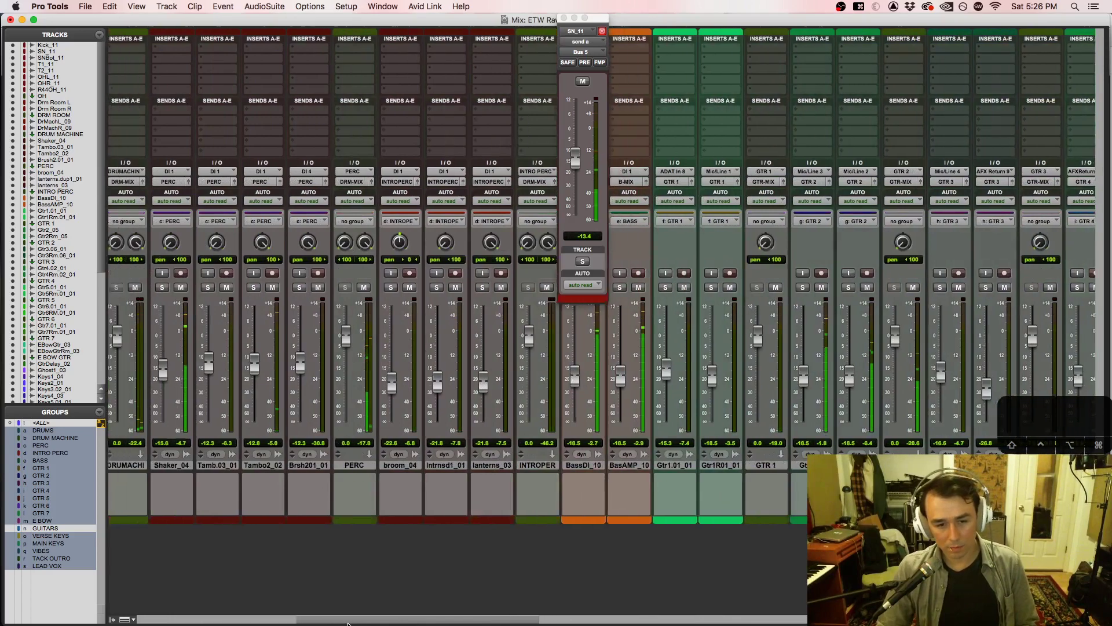
left_click_drag(348, 624, 302, 623)
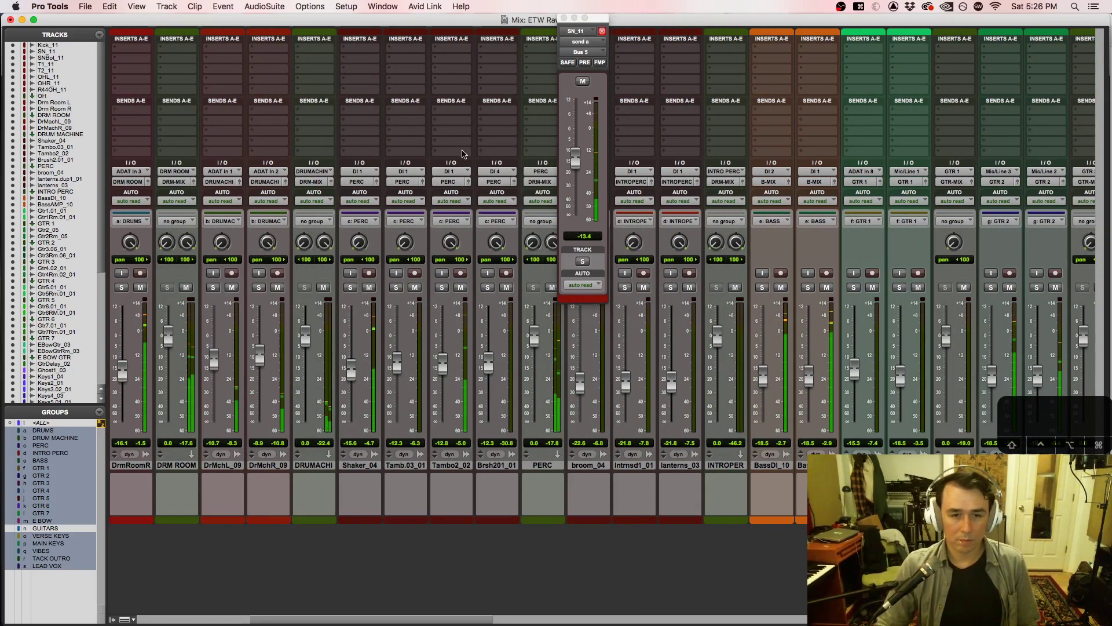
left_click(453, 113)
mouse_move(475, 120)
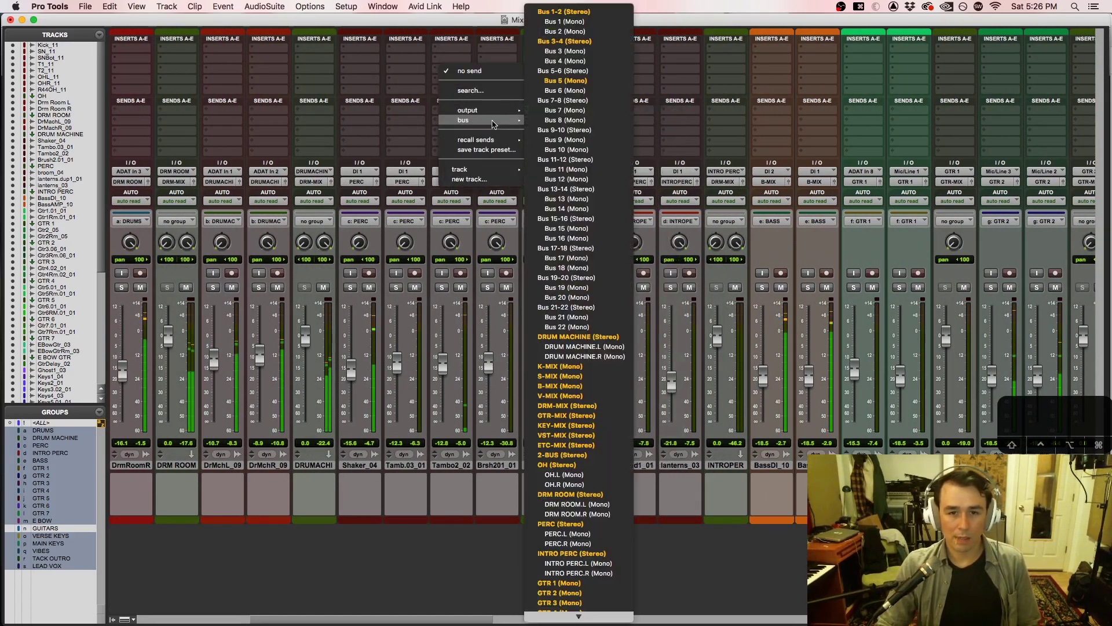
left_click(584, 42)
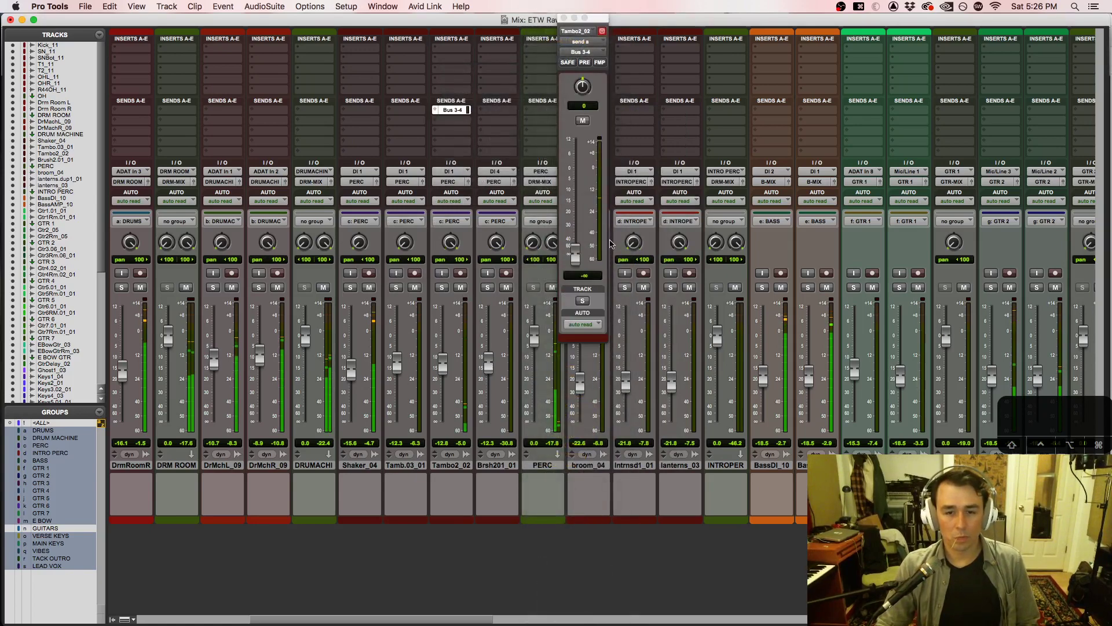
Step: Restart playback from T1_11's second hit at 1:53.684 and return to the mixer
key("super+equal")
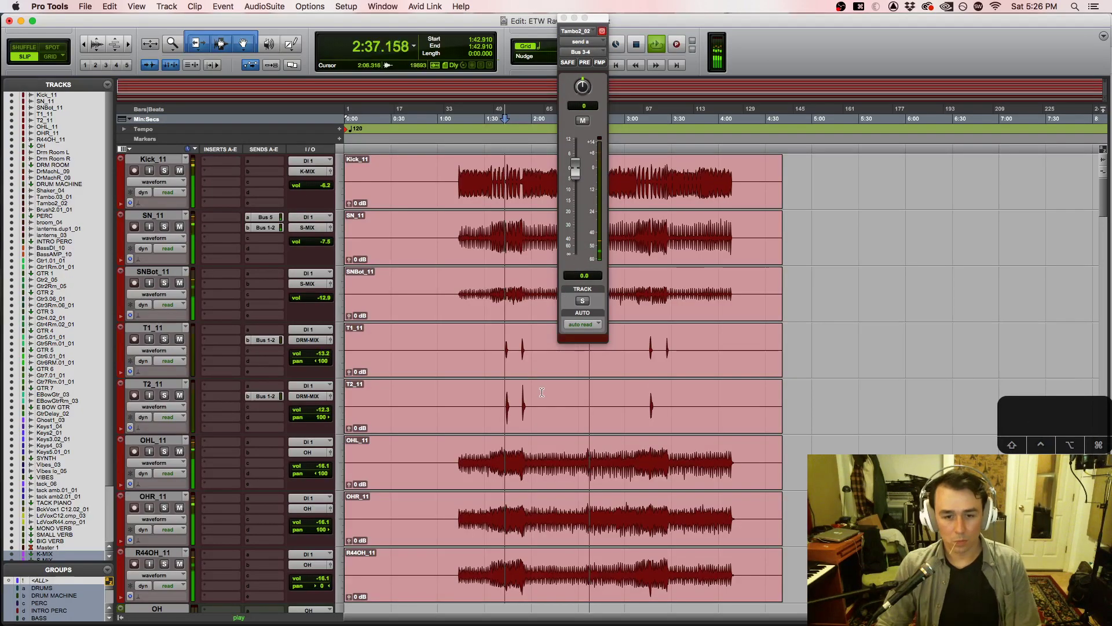
key("space")
left_click(535, 340)
left_click(522, 337)
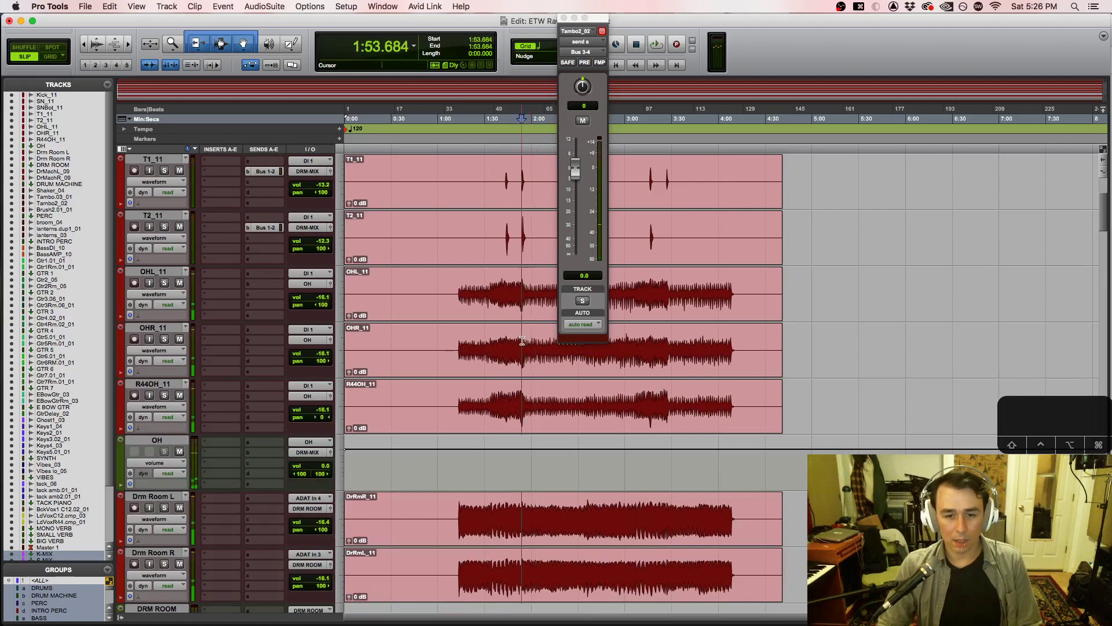
left_click(527, 335)
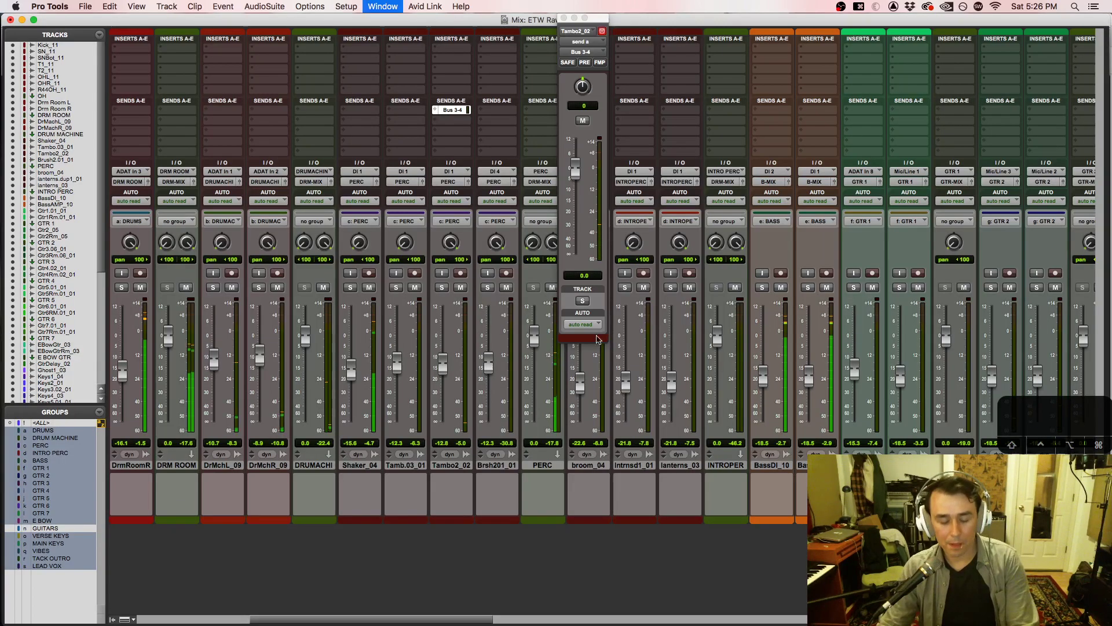
key("super+equal")
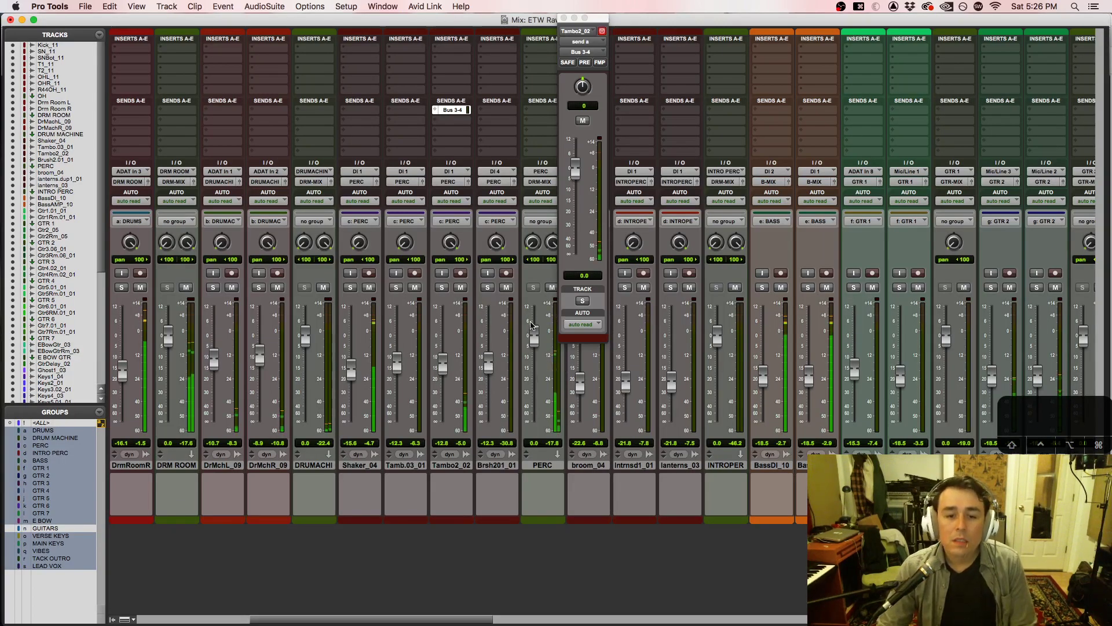
Step: Pan Tambo2_02's Bus 3-4 send fully right to 100 and raise its level to +12.0 dB
left_click(580, 176)
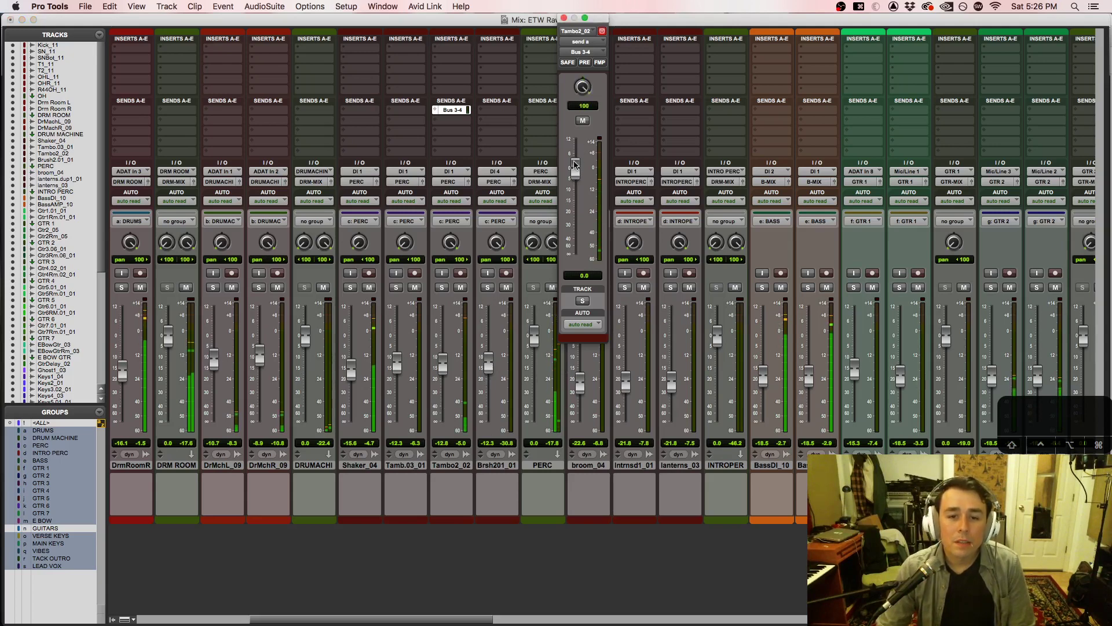
left_click_drag(575, 164, 579, 131)
left_click(506, 620)
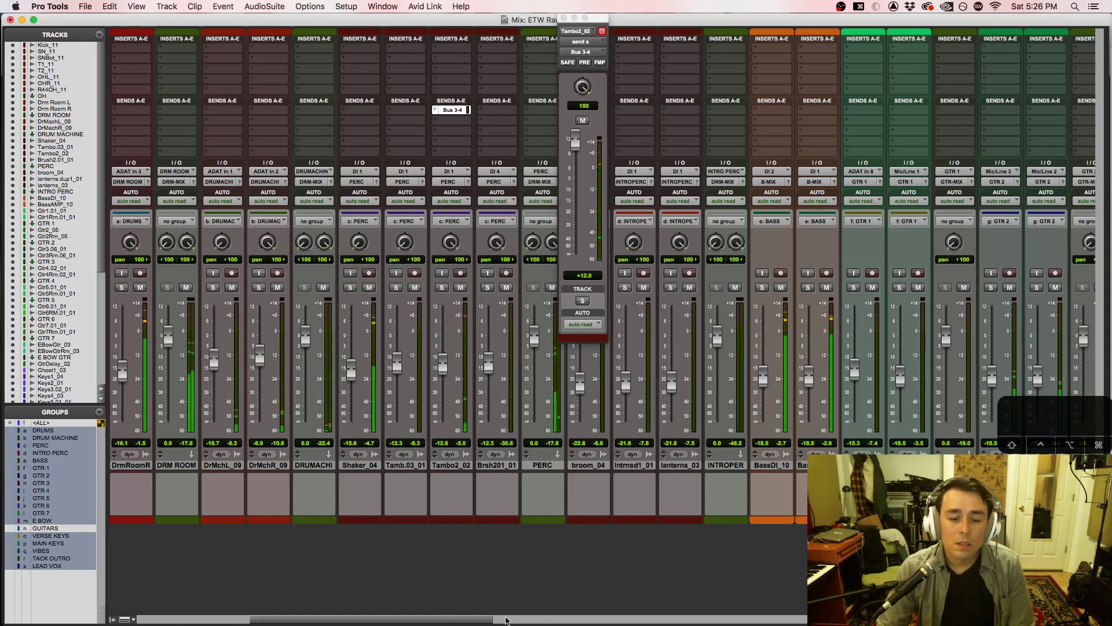
left_click_drag(368, 622, 971, 622)
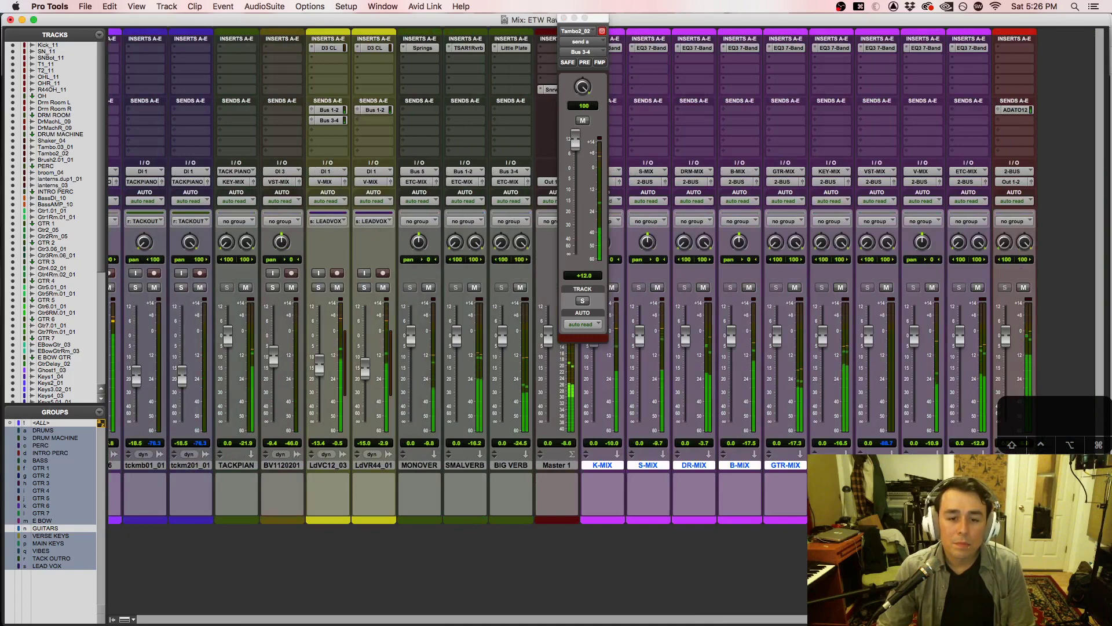
left_click_drag(971, 622, 383, 624)
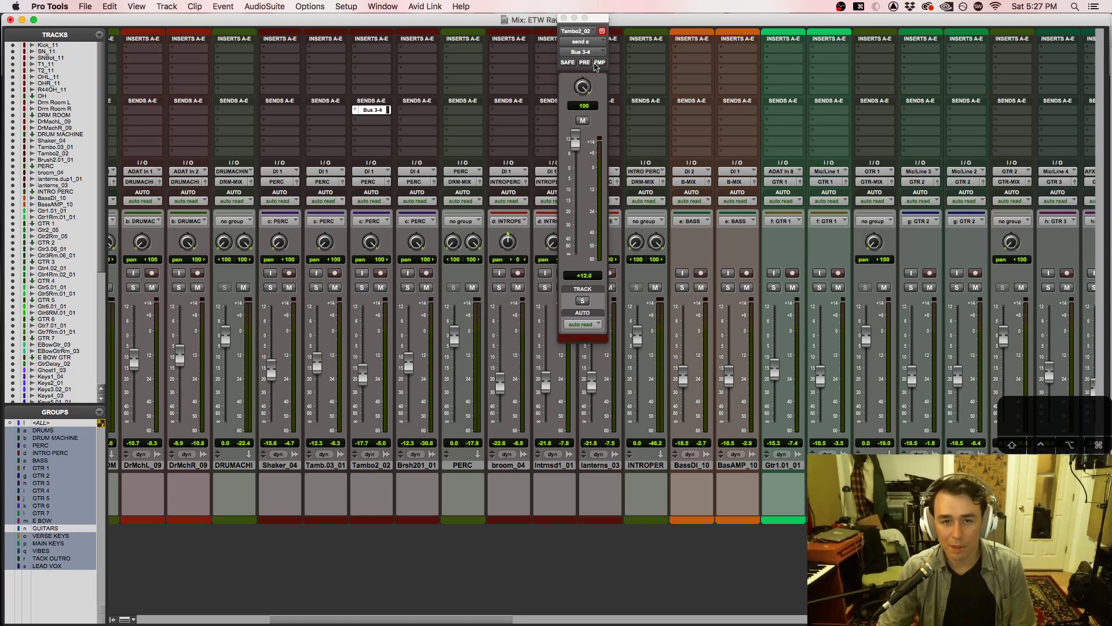
Step: Make Tambo2_02's Bus 3-4 send pre-fader, lower the track's volume to -21.0 dB, and set the send to -4.6 dB
left_click(584, 62)
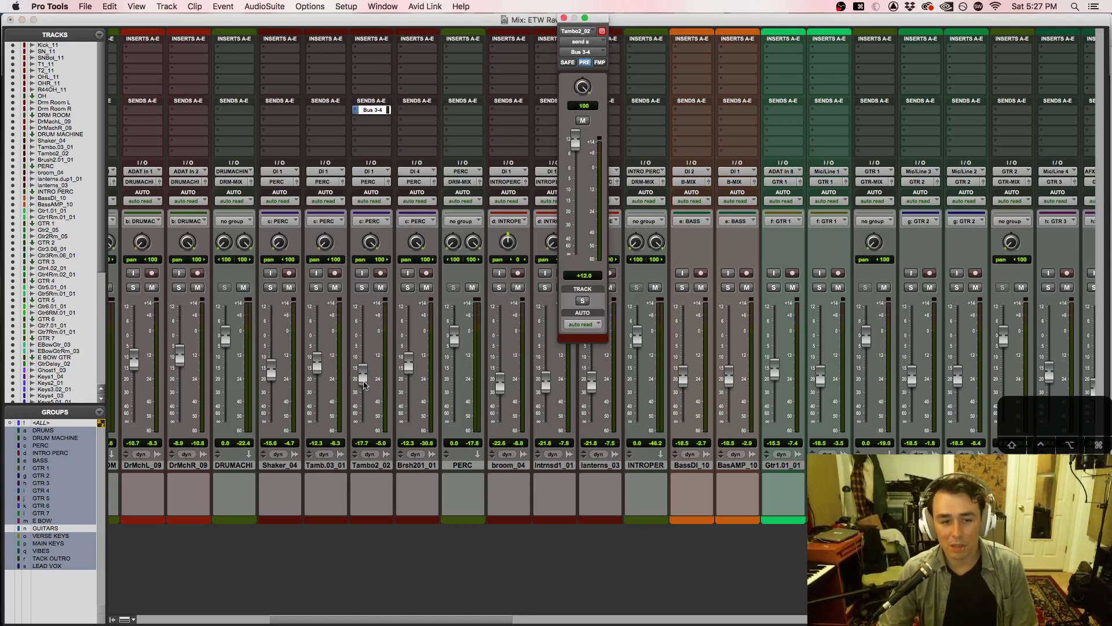
mouse_move(577, 145)
left_mouse_down()
mouse_move(576, 168)
mouse_move(575, 139)
left_mouse_up()
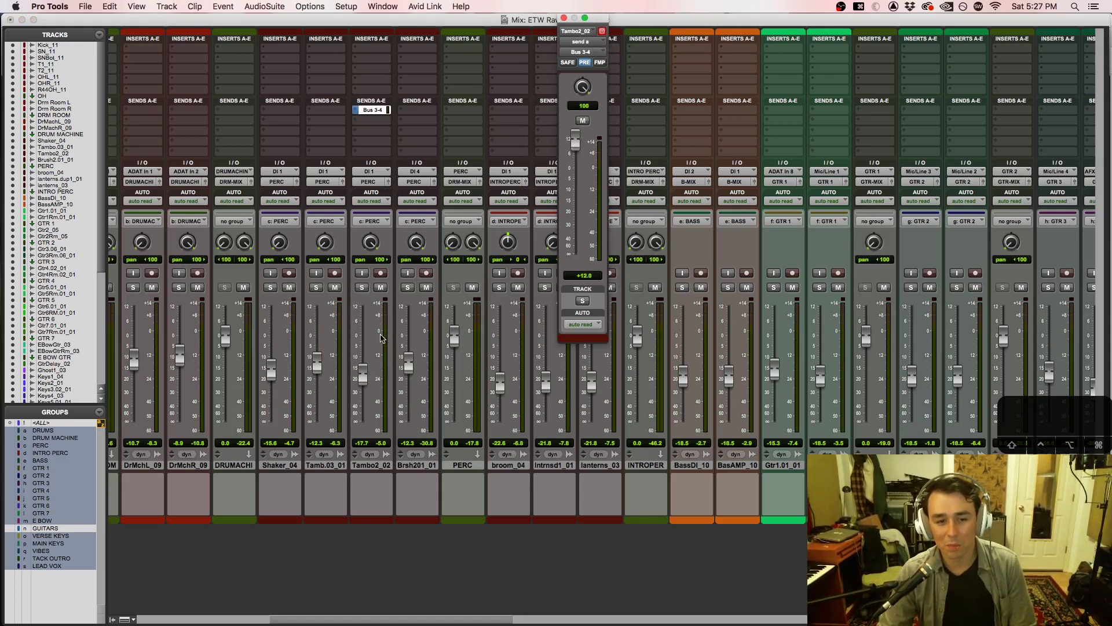
left_click(361, 387)
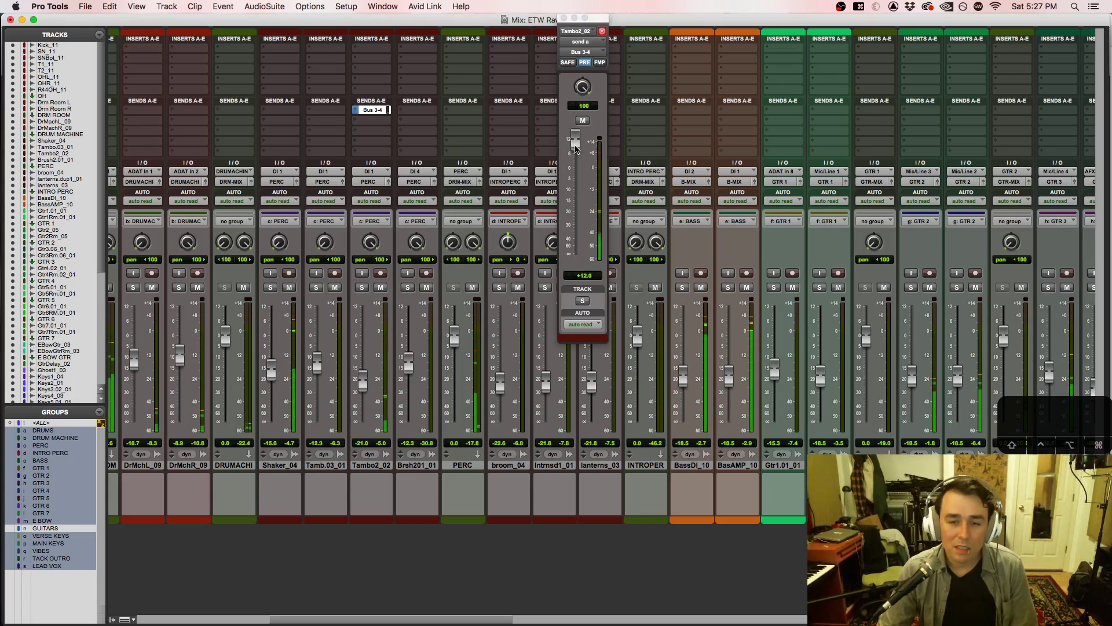
left_click_drag(575, 146, 575, 176)
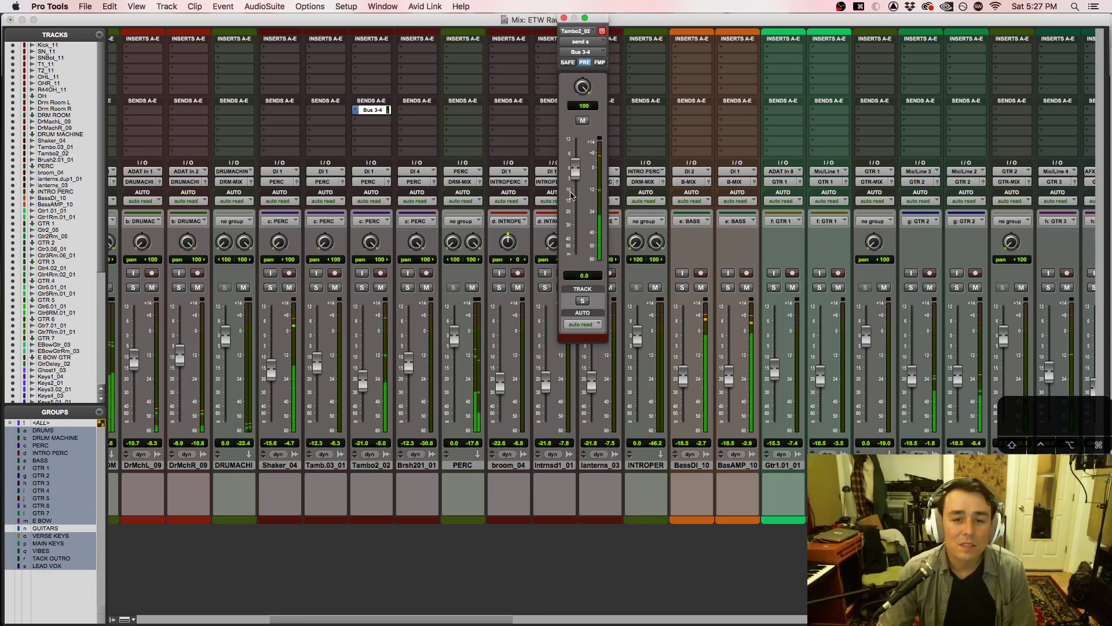
left_click_drag(574, 167, 575, 185)
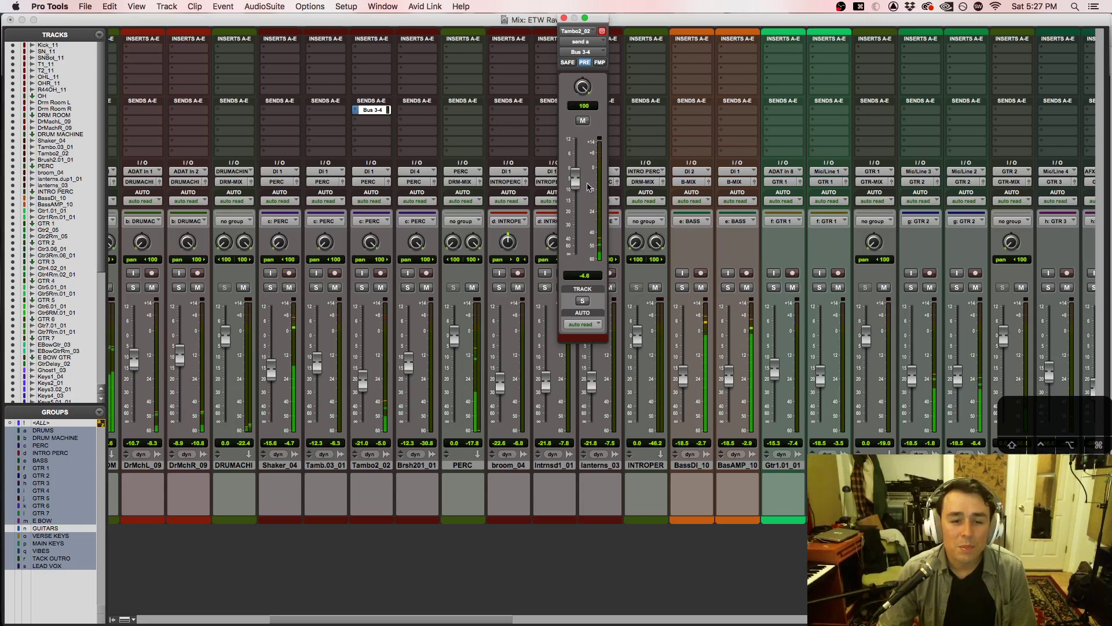
Step: Lower Shaker_04's volume to -18.8 dB and dismiss the floating Tambo2_02 send controls
left_click_drag(271, 369, 272, 389)
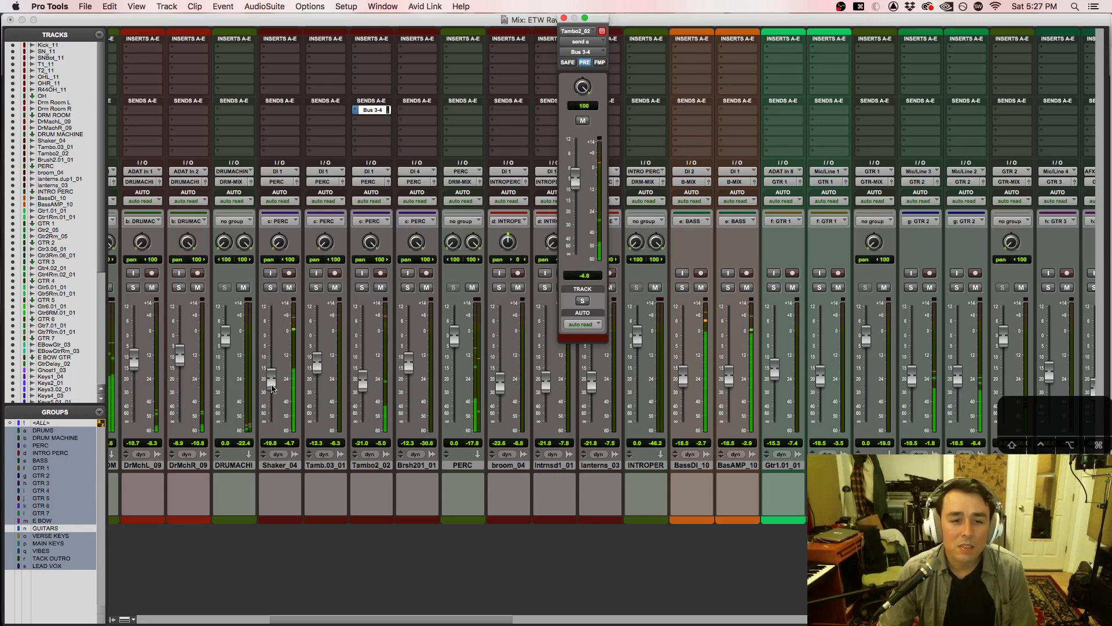
left_click(564, 18)
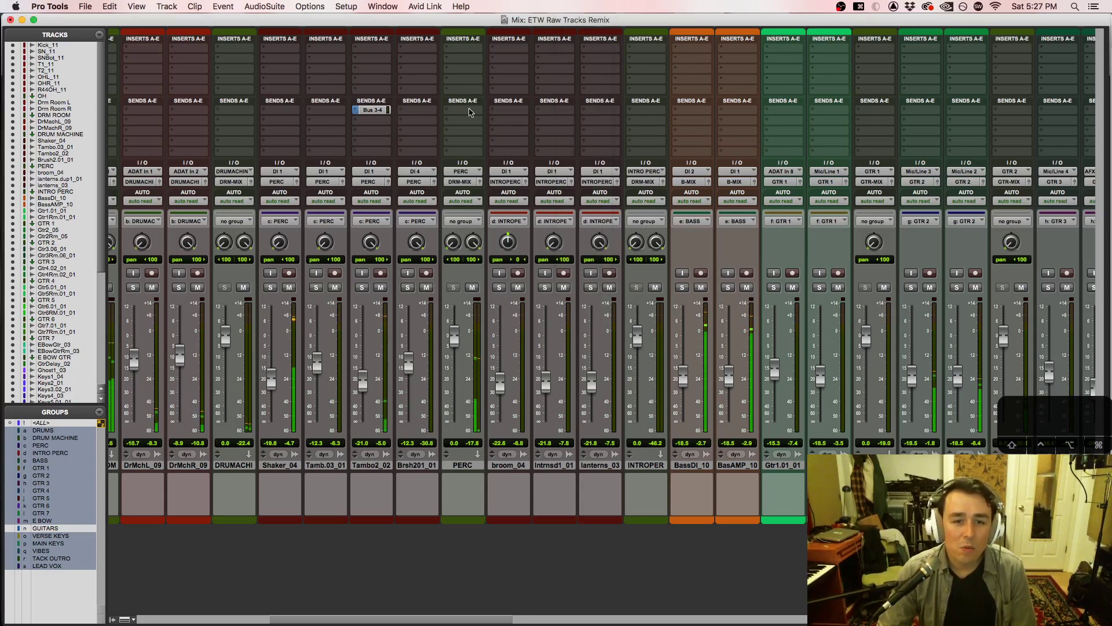
Step: Add a stereo Bus 1-2 send on the PERC aux track and set its level to -8.7 dB
left_click(468, 110)
mouse_move(493, 120)
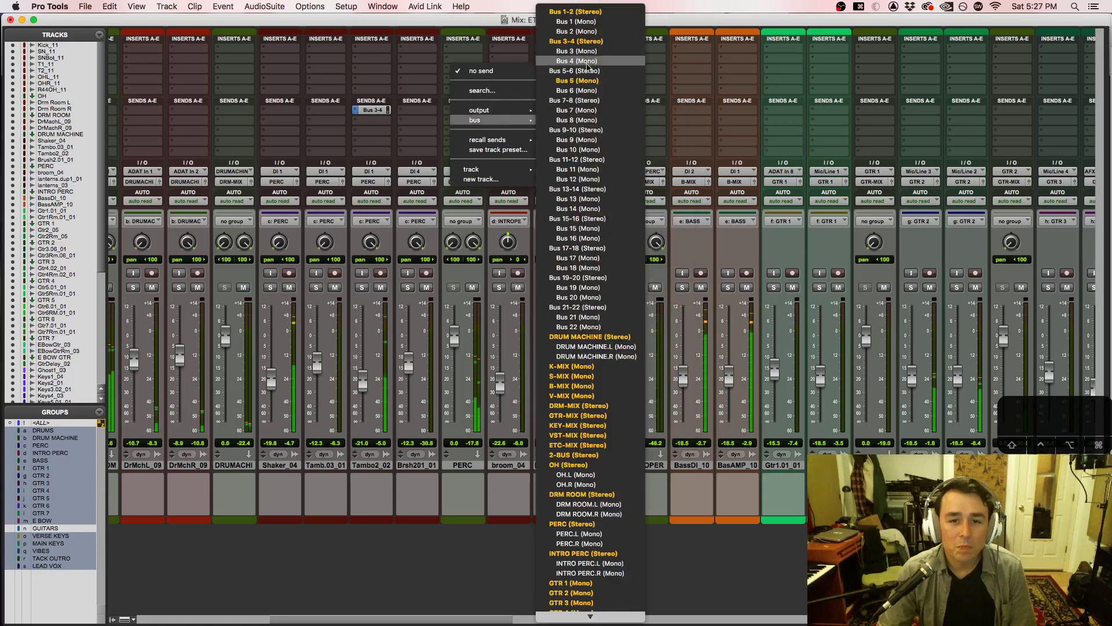
left_click(584, 11)
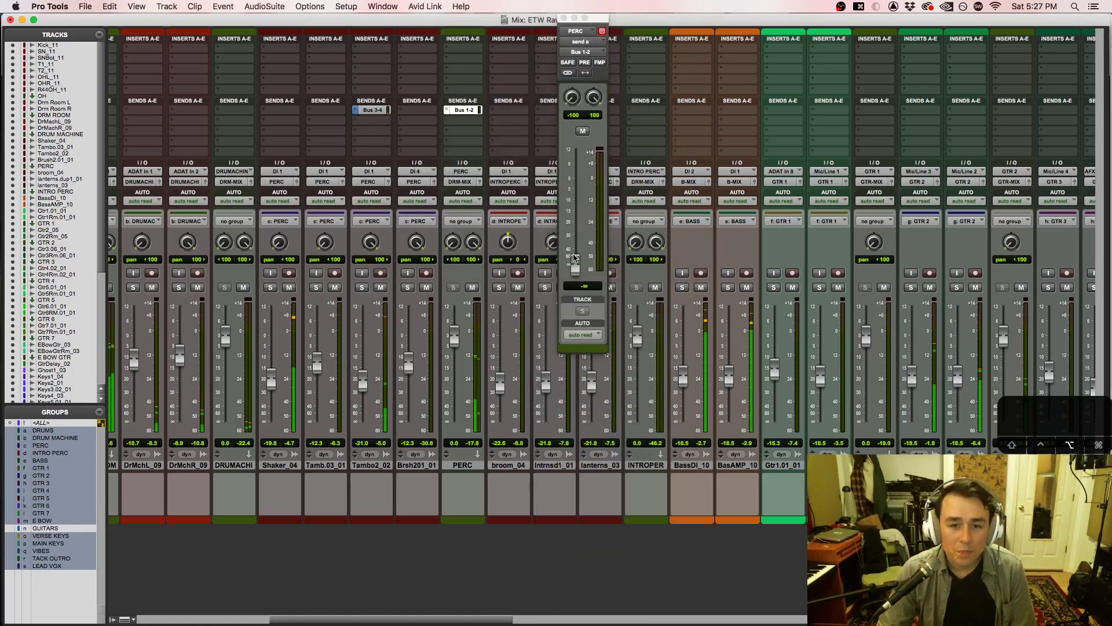
left_click_drag(575, 257, 582, 190)
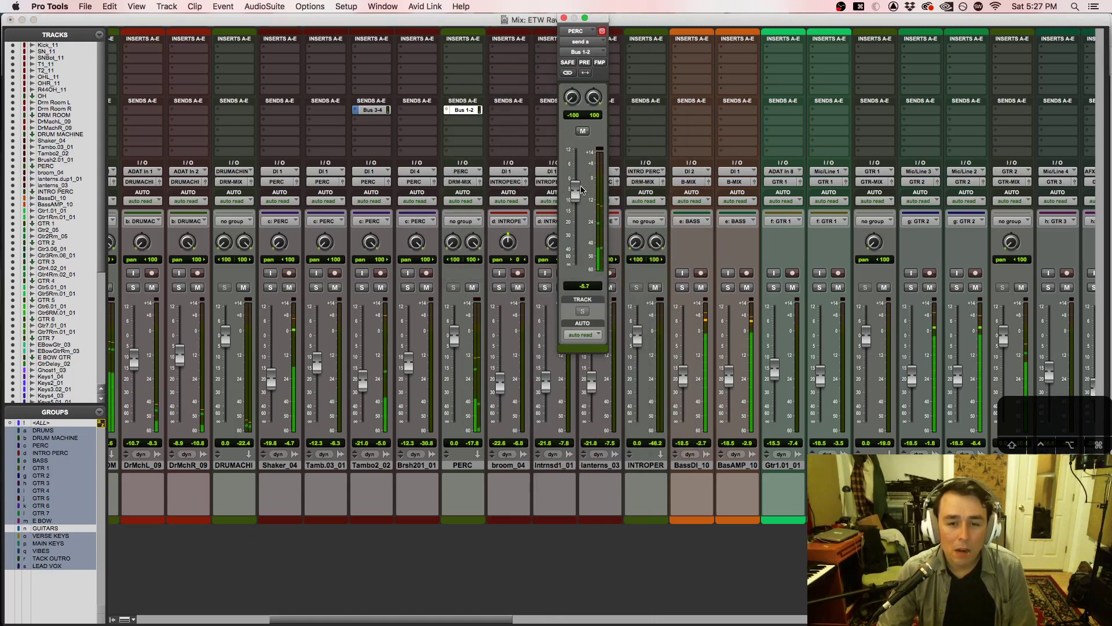
left_click(564, 18)
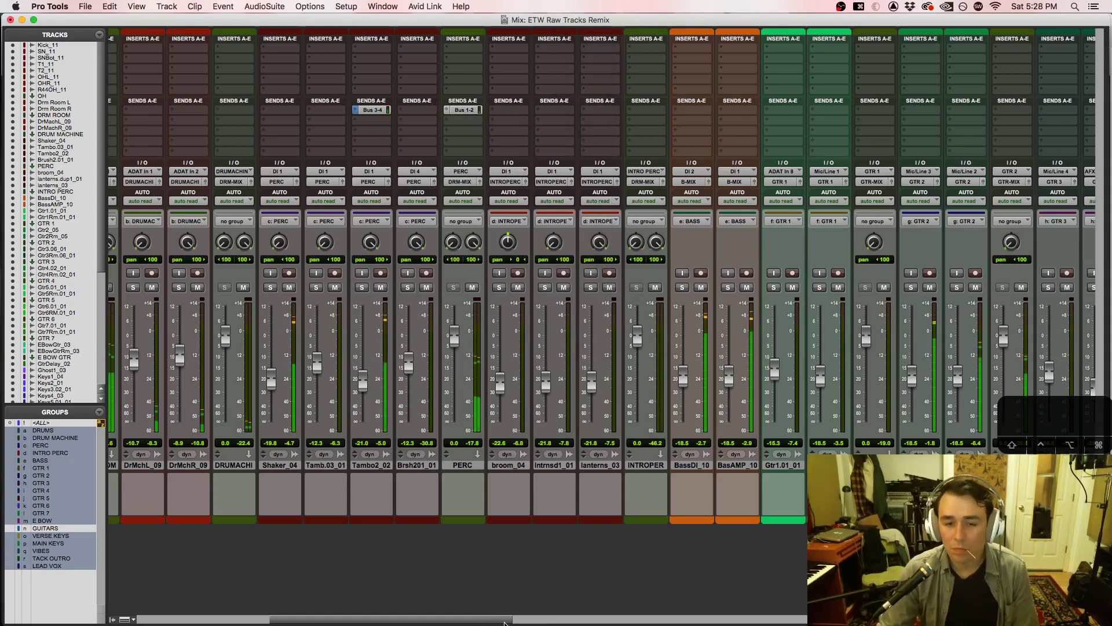
Step: Pan Tambo2_02's Bus 3-4 send fully left to -100 and set its level to -4.6 dB
left_click(376, 110)
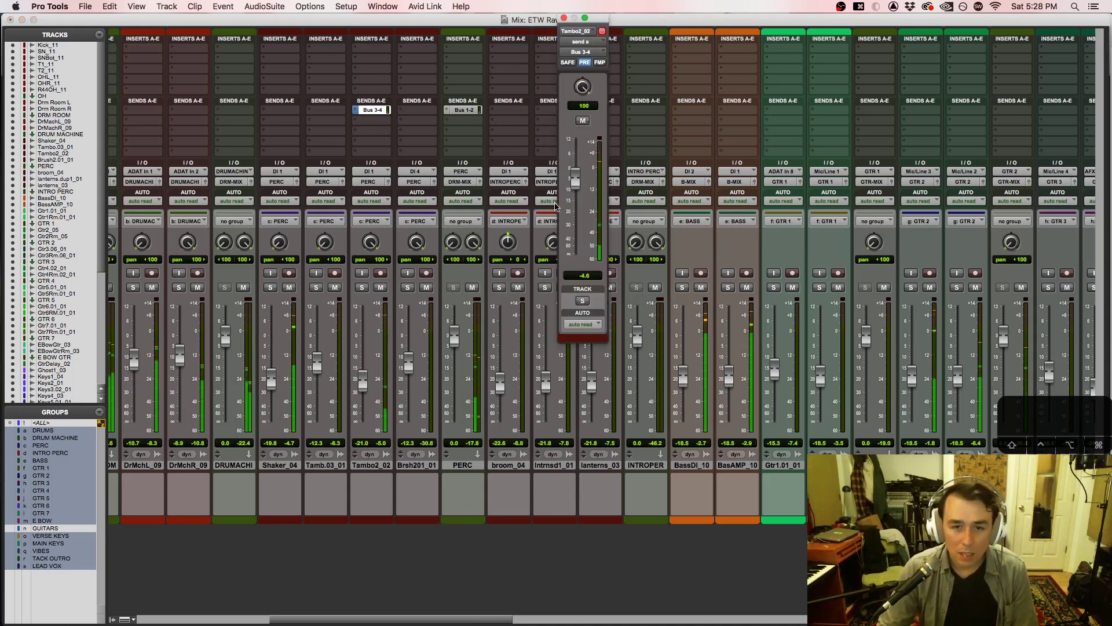
left_click(564, 18)
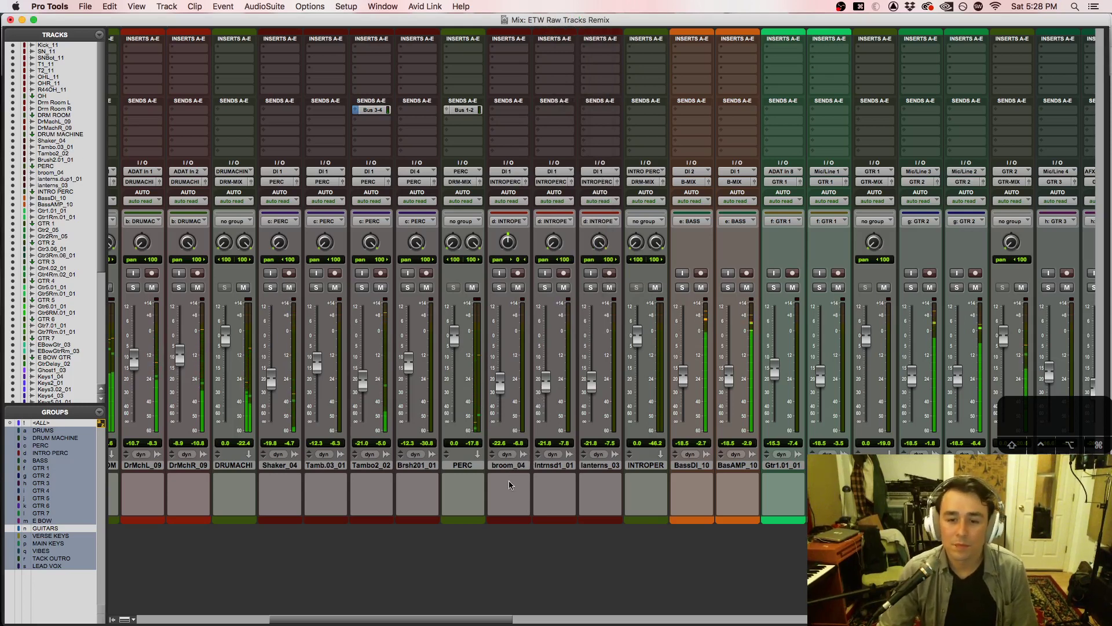
left_click(376, 110)
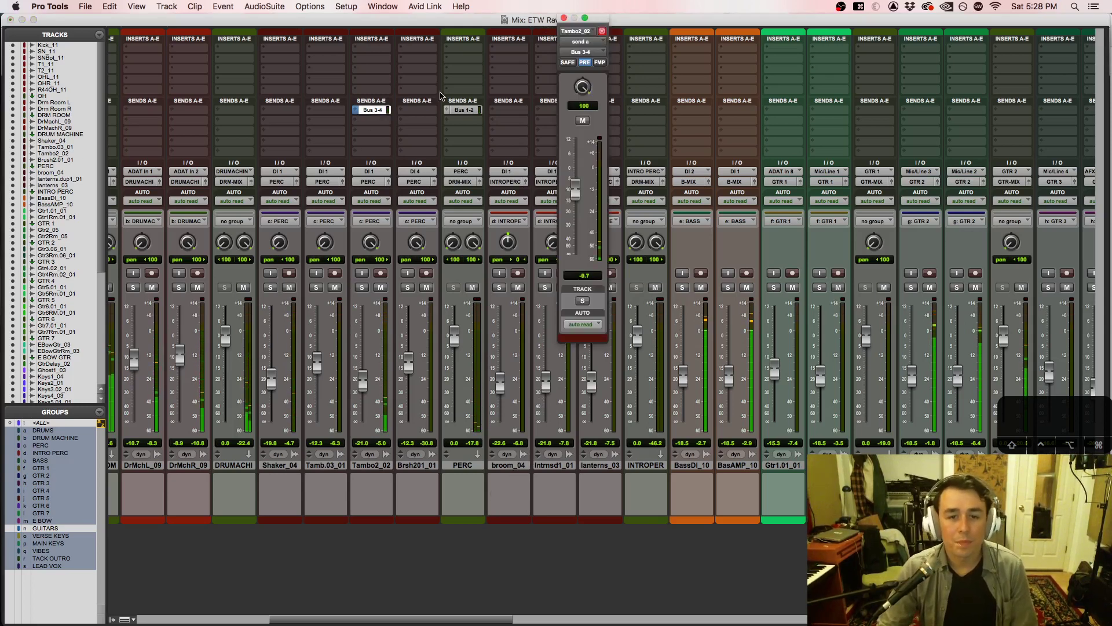
left_click_drag(579, 87, 595, 553)
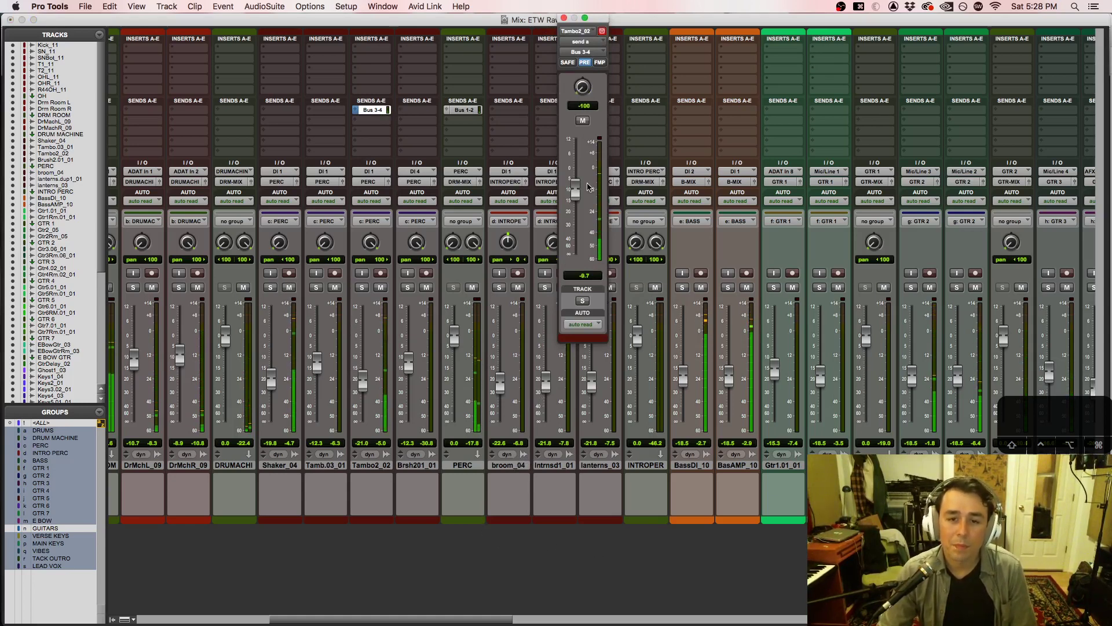
left_click_drag(575, 186, 576, 180)
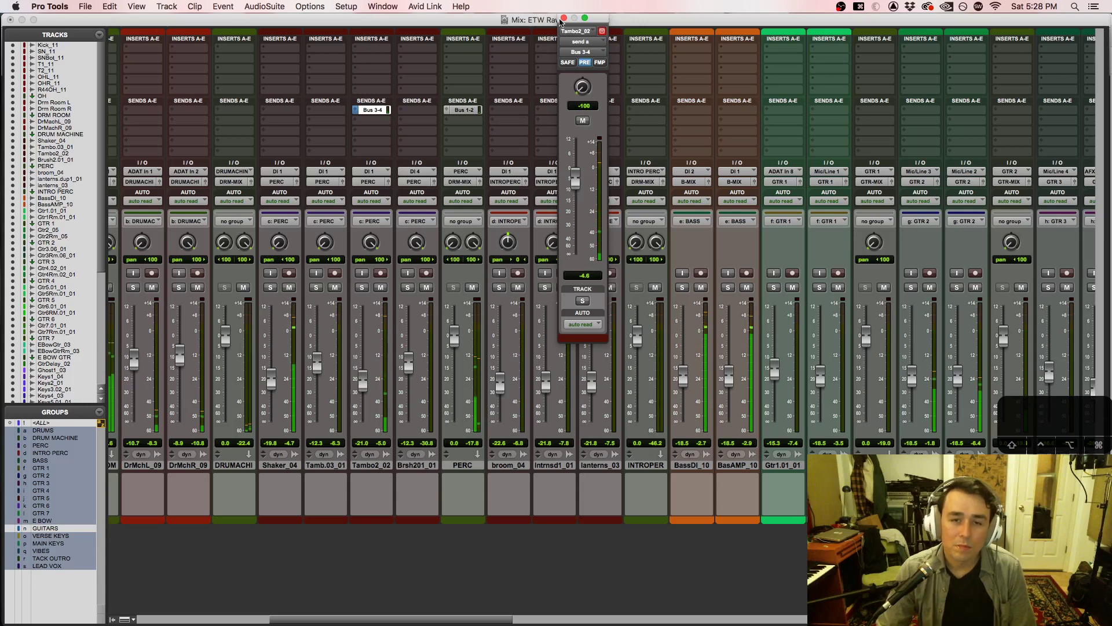
left_click(565, 18)
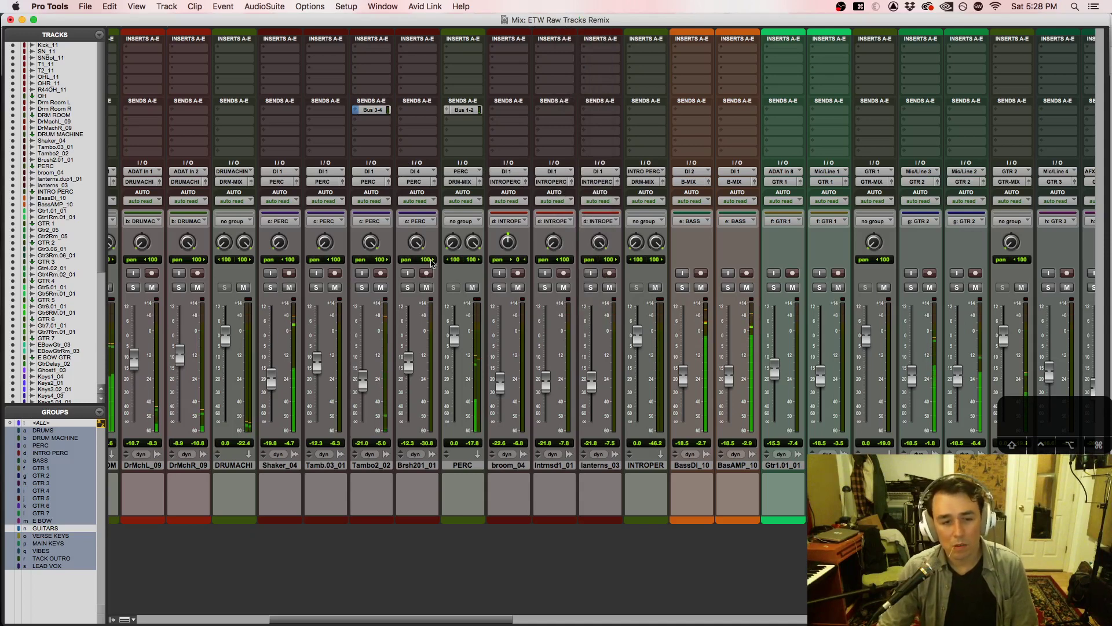
Step: Center Tambo2_02's track pan at 0 and check its Bus 3-4 send settings
left_click_drag(376, 249, 374, 243)
left_click(373, 242, "alt")
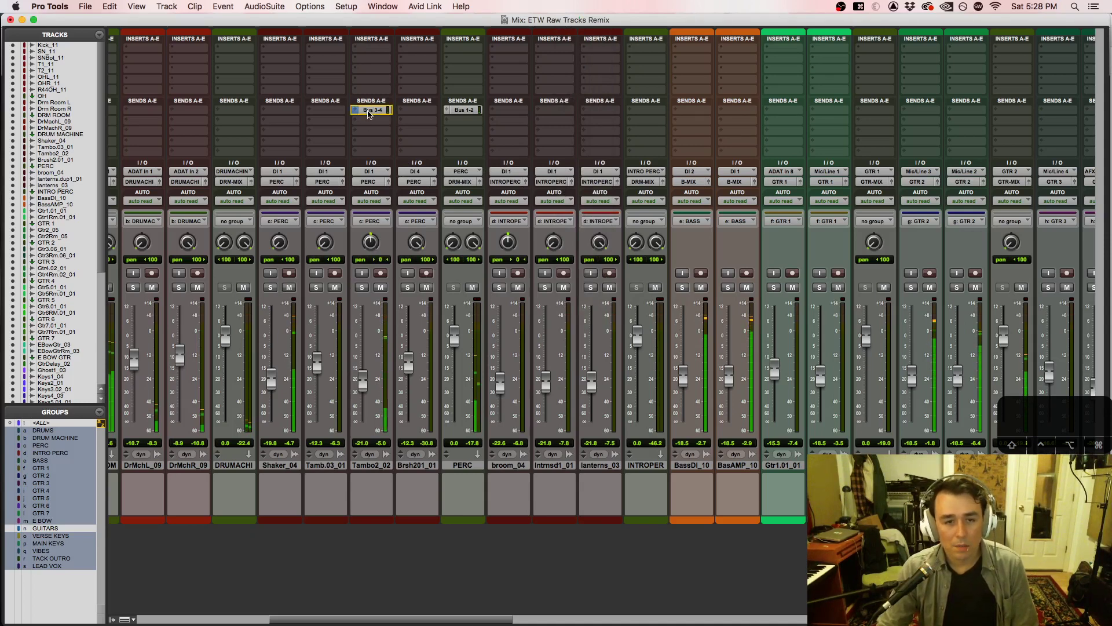
left_click(371, 110)
left_click(563, 18)
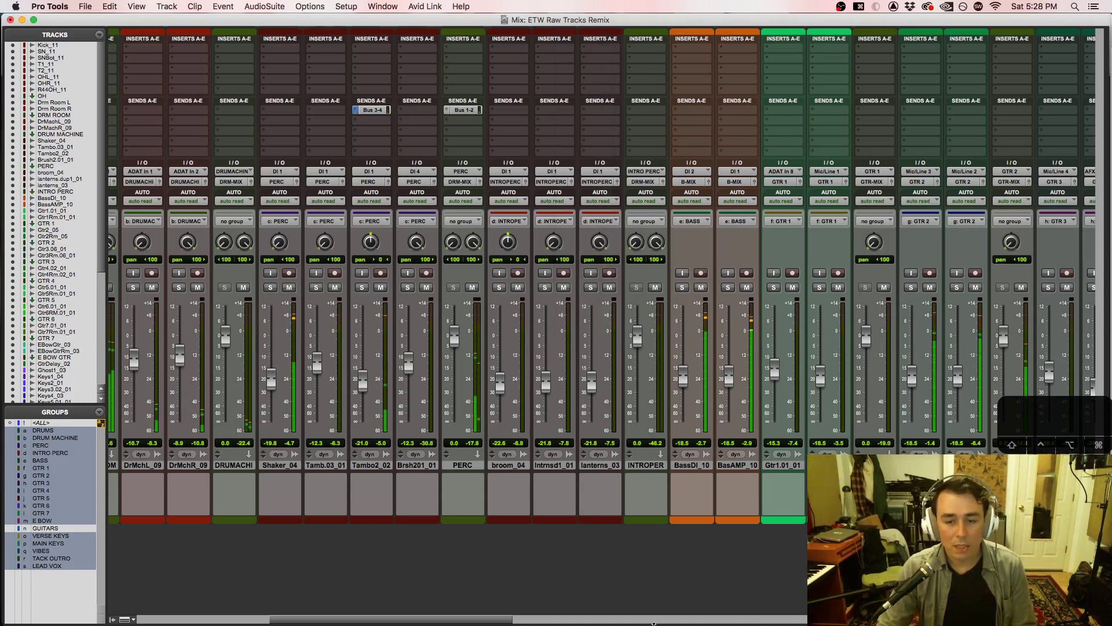
Step: Compare BassDI_10 and BasAMP_10 in solo while raising BassDI_10 to -16.3 dB, and save the session with the solos cleared
left_click_drag(475, 621, 520, 621)
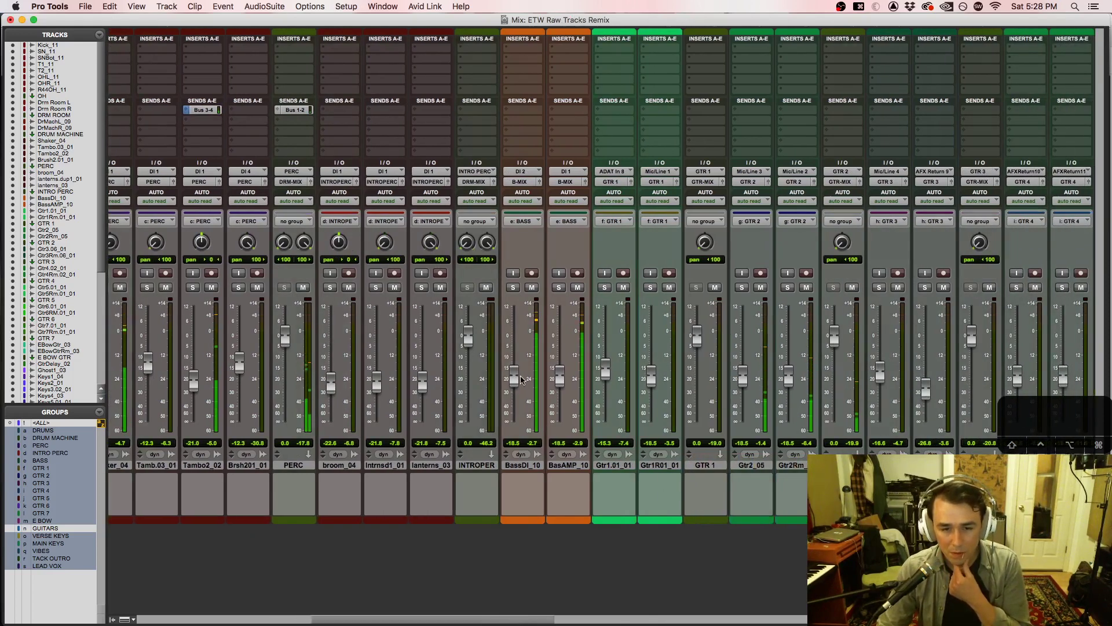
left_click(513, 273)
left_click(513, 287)
left_click(512, 273)
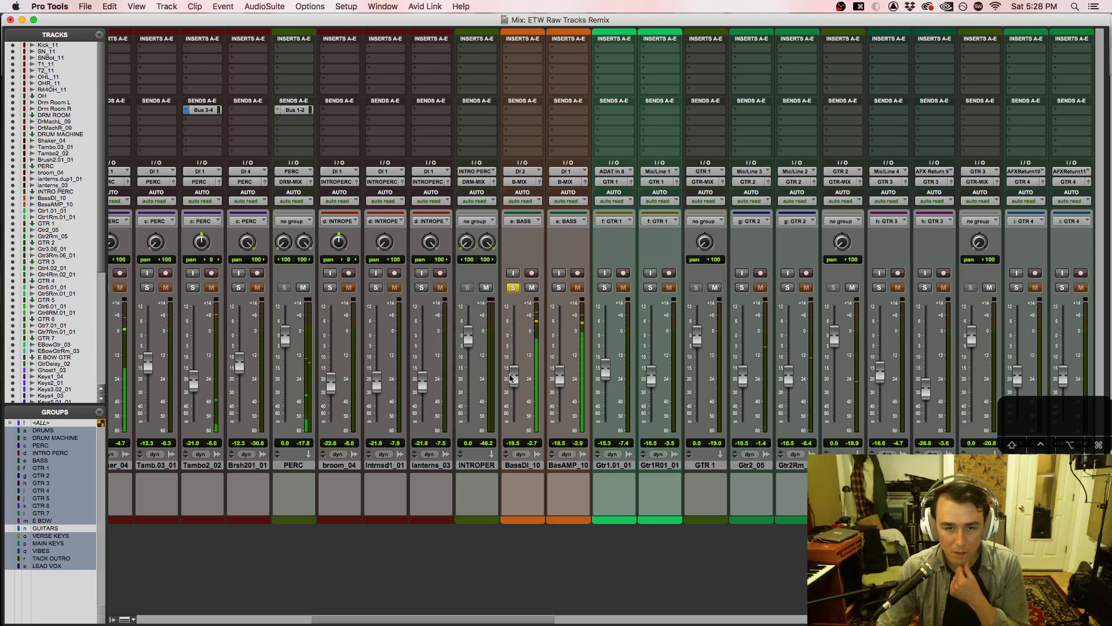
left_click(559, 287)
left_click(512, 287)
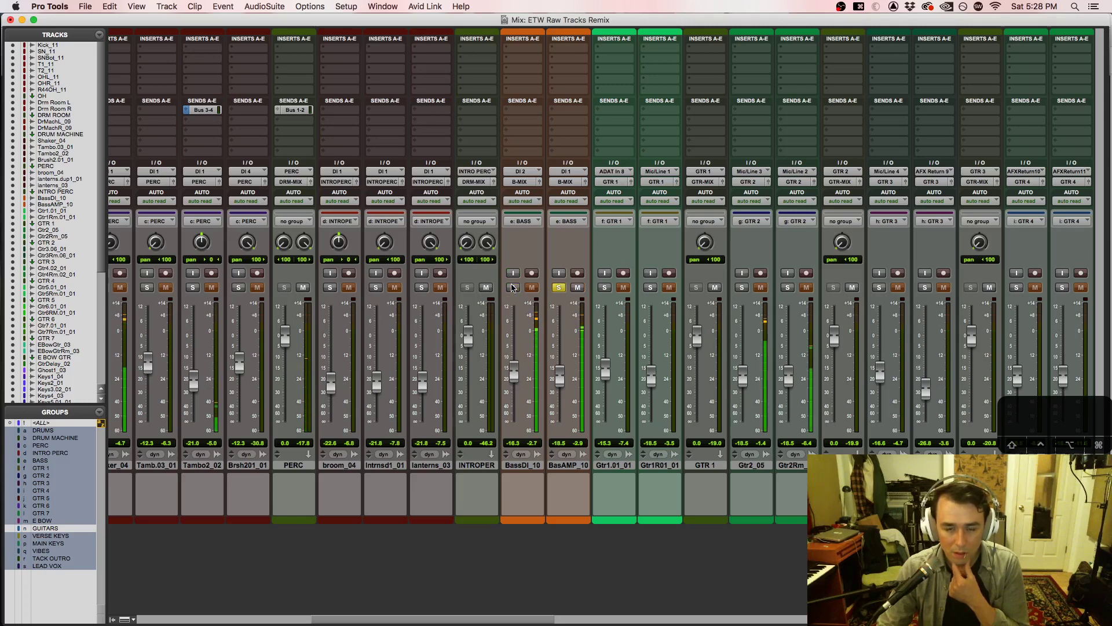
left_click(513, 287)
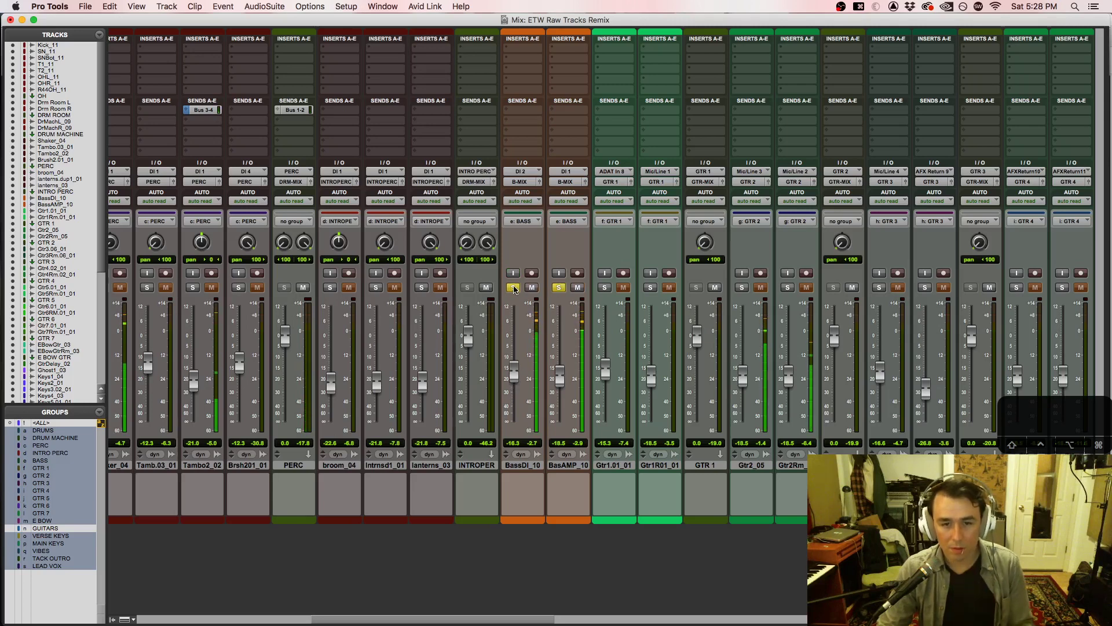
left_click(559, 287, "alt")
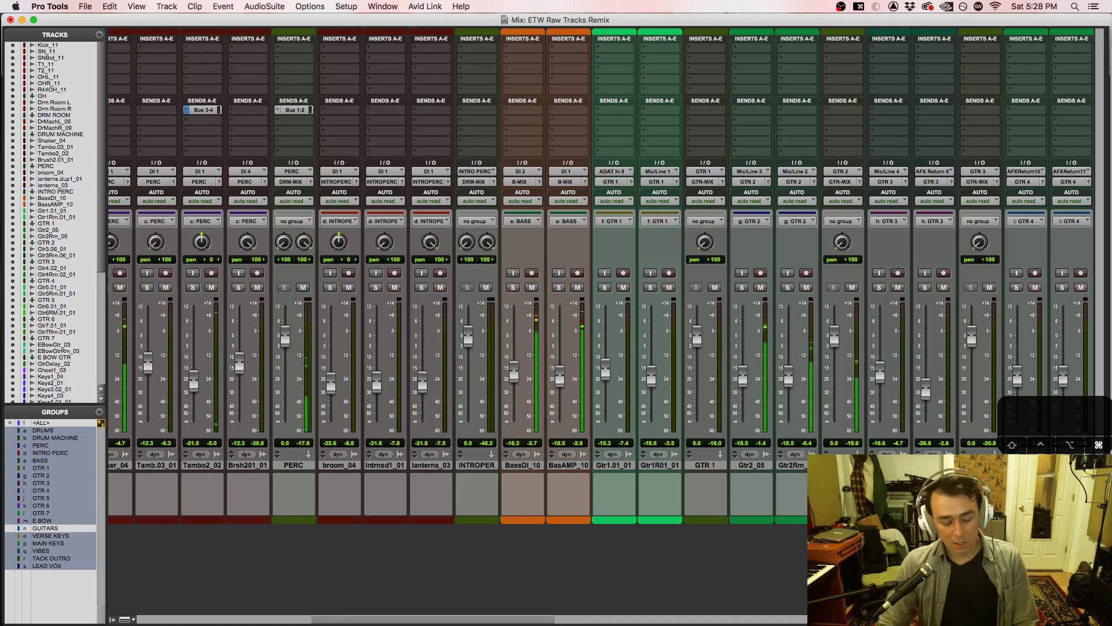
key("super+s")
Step: Switch to the Raw tracks remix assignment in Chrome and review its track organization and panning requirements
left_click_drag(545, 620, 1066, 621)
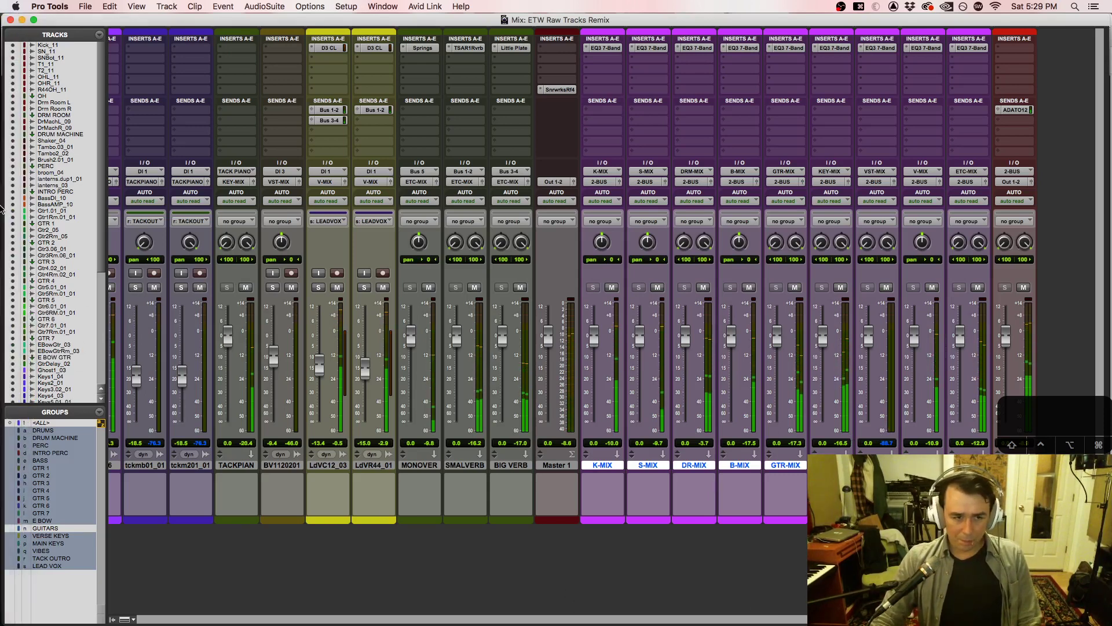
mouse_move(3, 146)
left_click(13, 58)
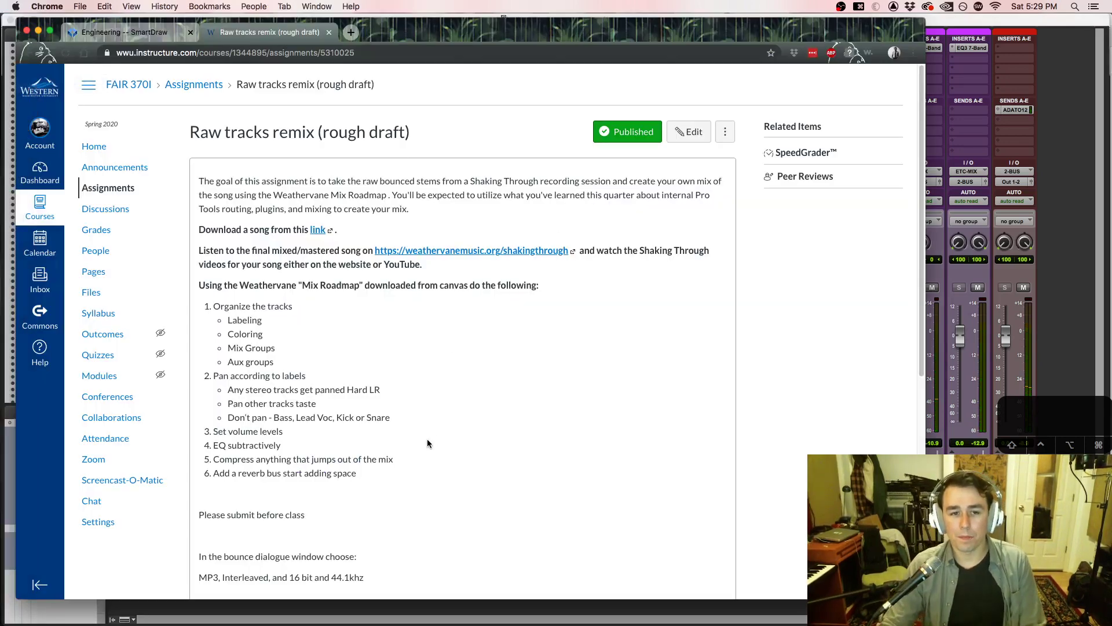
key("super+Tab")
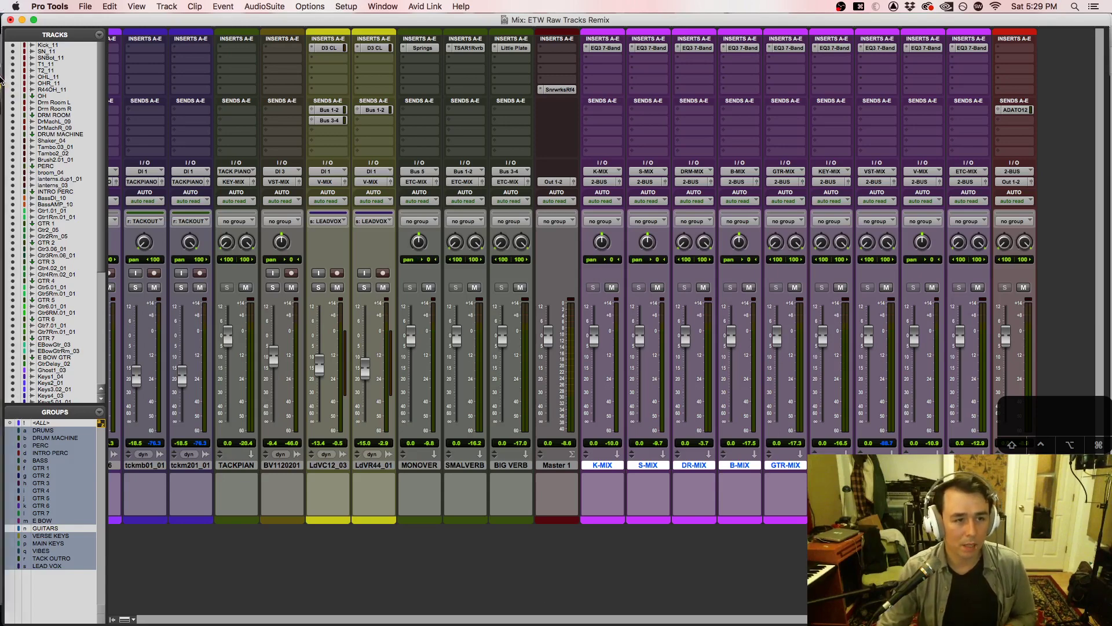
left_click(19, 80)
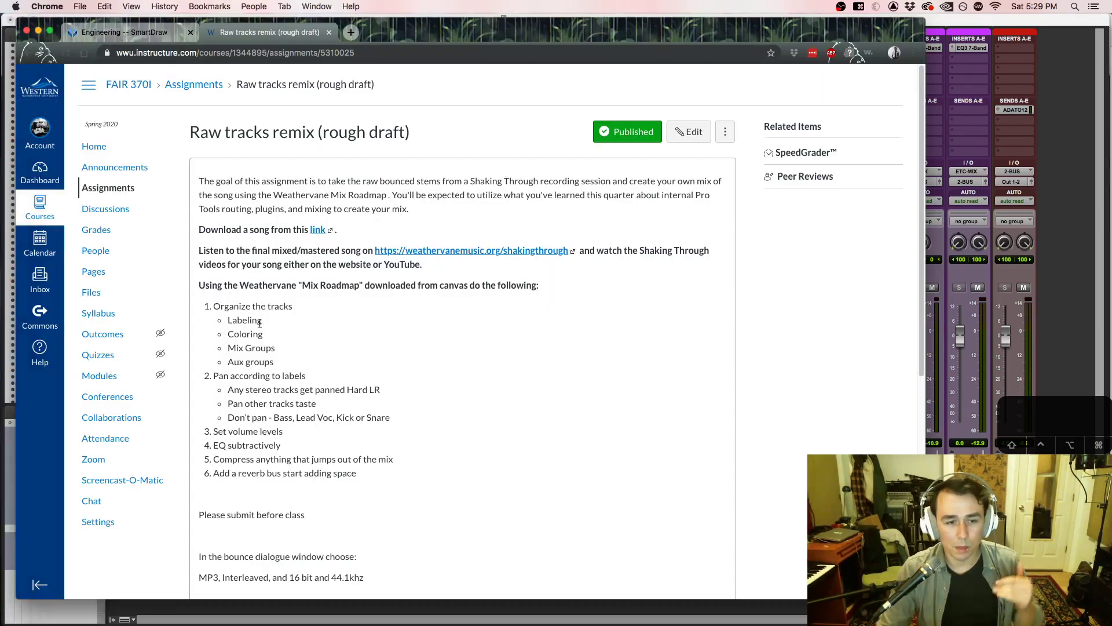
left_click_drag(270, 337, 220, 364)
left_click(279, 347)
left_click(265, 368)
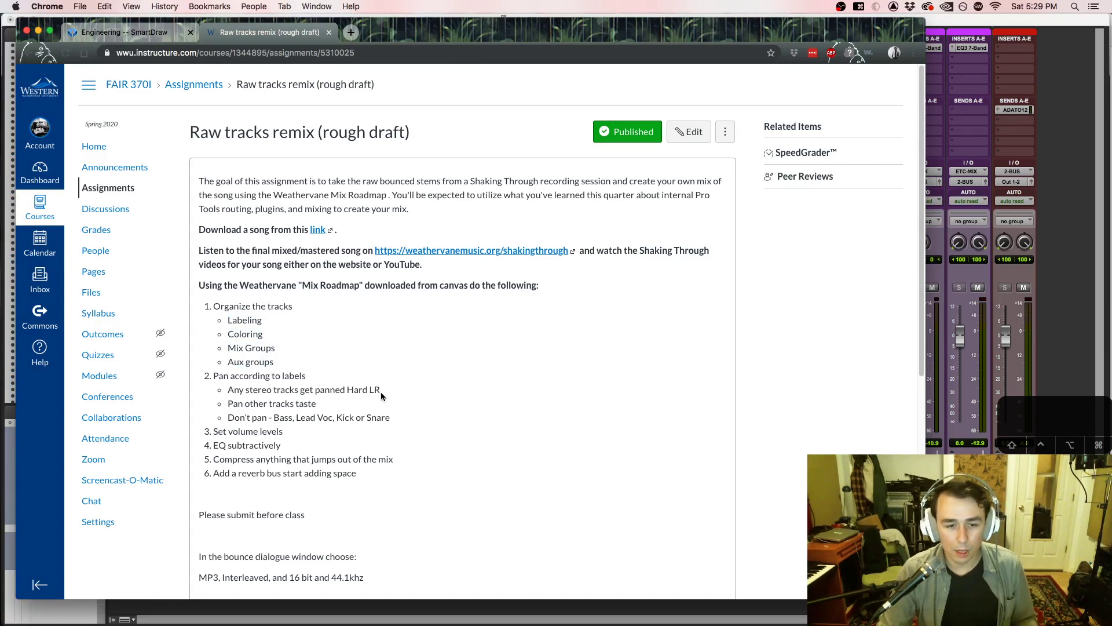
scroll(330, 414, "down", 1)
left_click_drag(248, 396, 418, 401)
left_click(288, 409)
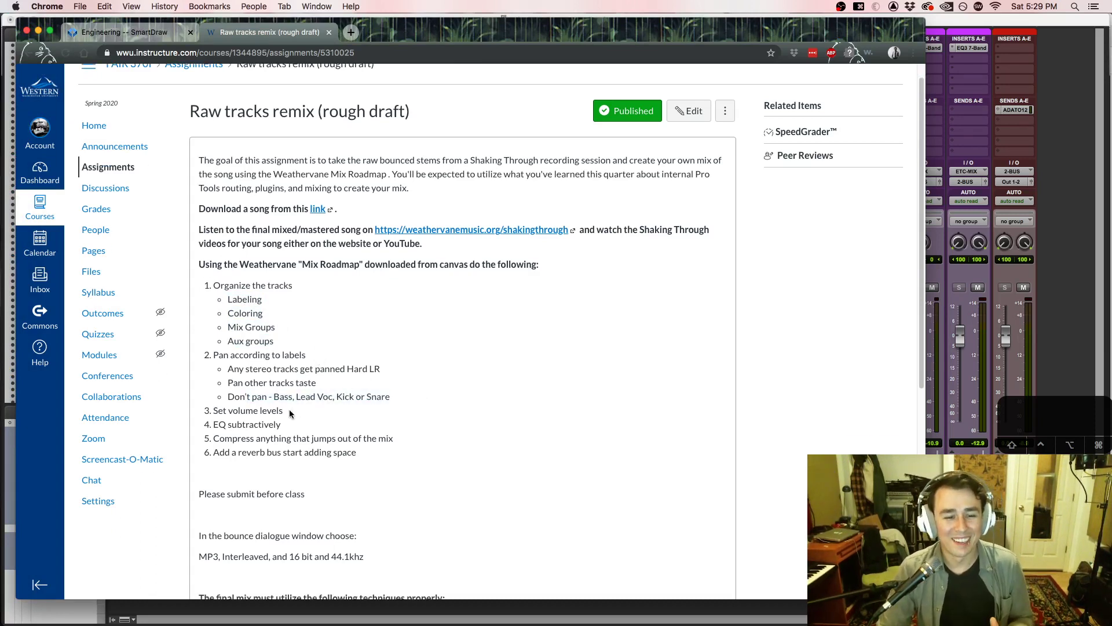
Step: Review the assignment's requirements for volume levels, subtractive EQ, compression and the reverb bus
left_click_drag(284, 410, 208, 411)
left_click(291, 423)
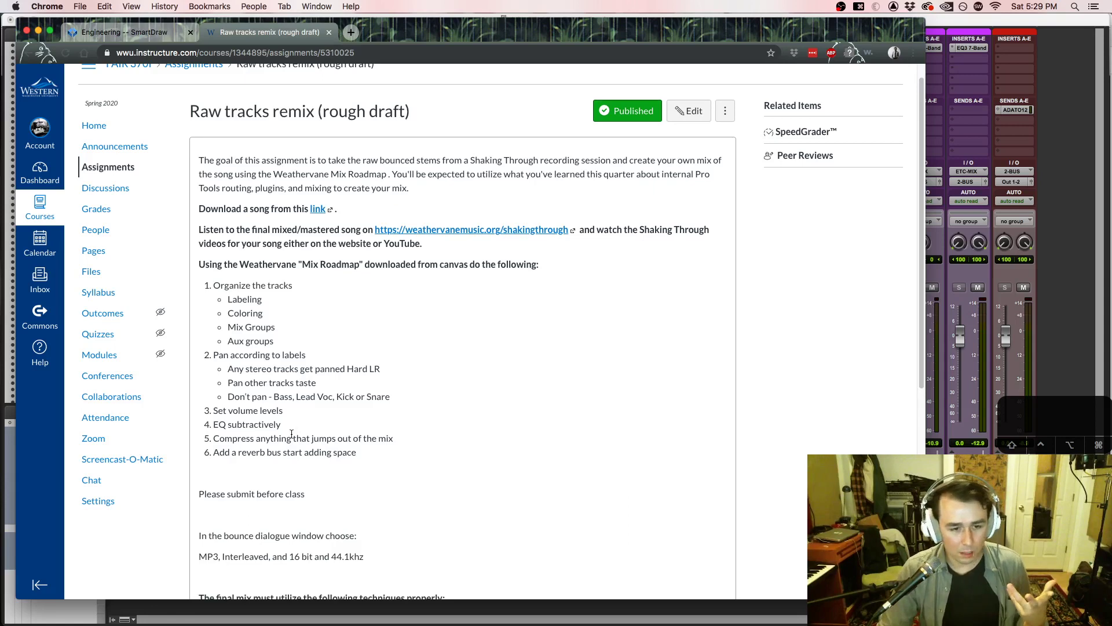
left_click_drag(289, 427, 214, 420)
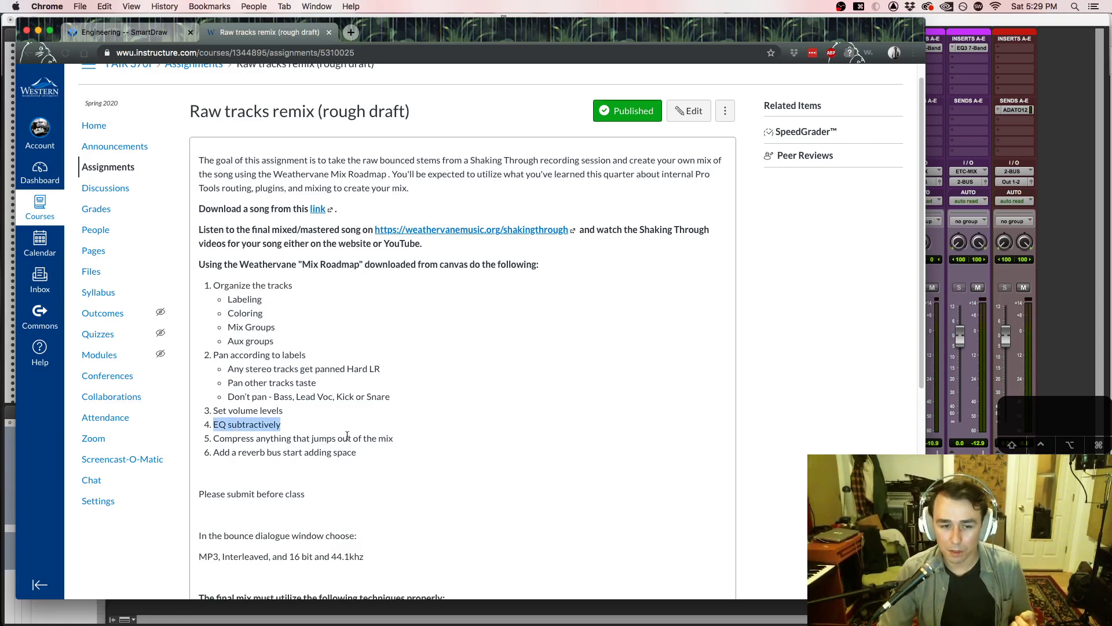
left_click(397, 442)
left_click_drag(417, 444, 195, 445)
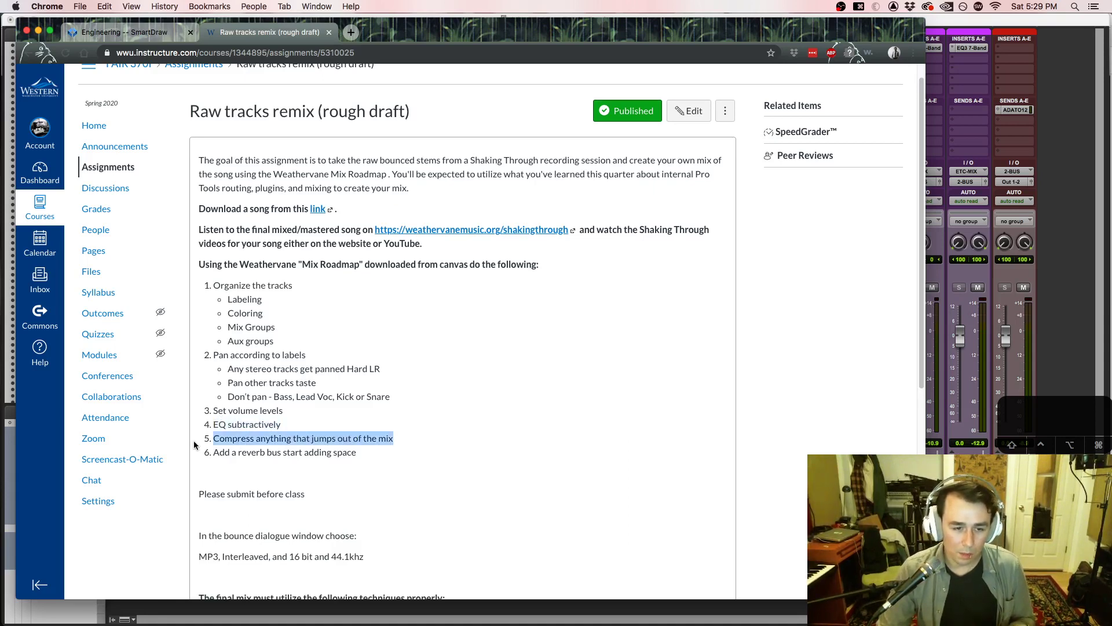
left_click(358, 443)
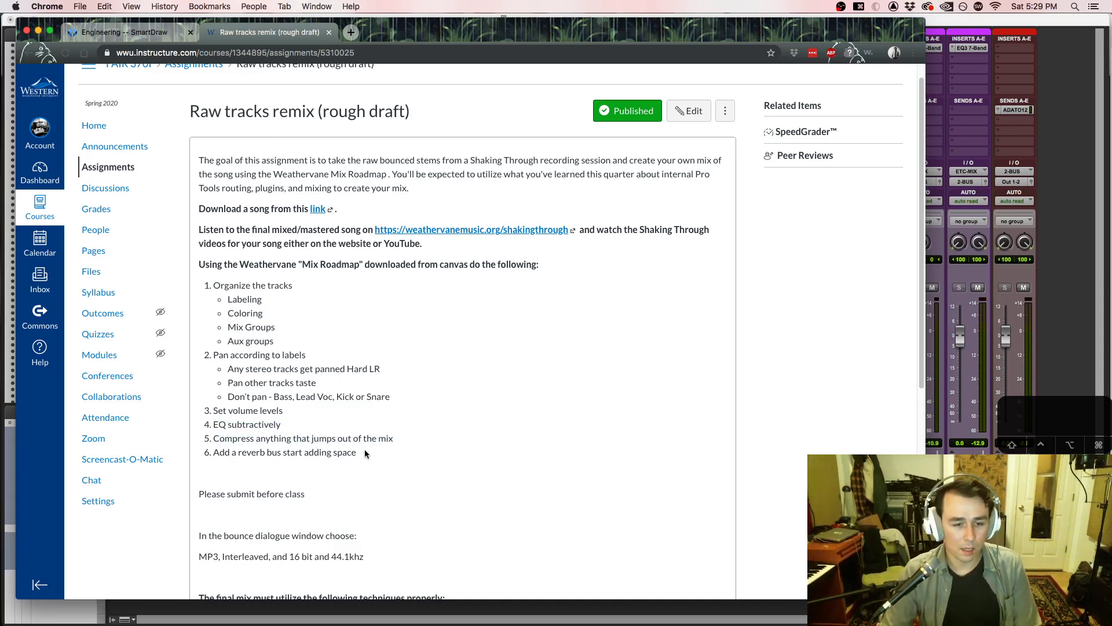
left_click_drag(199, 470, 216, 455)
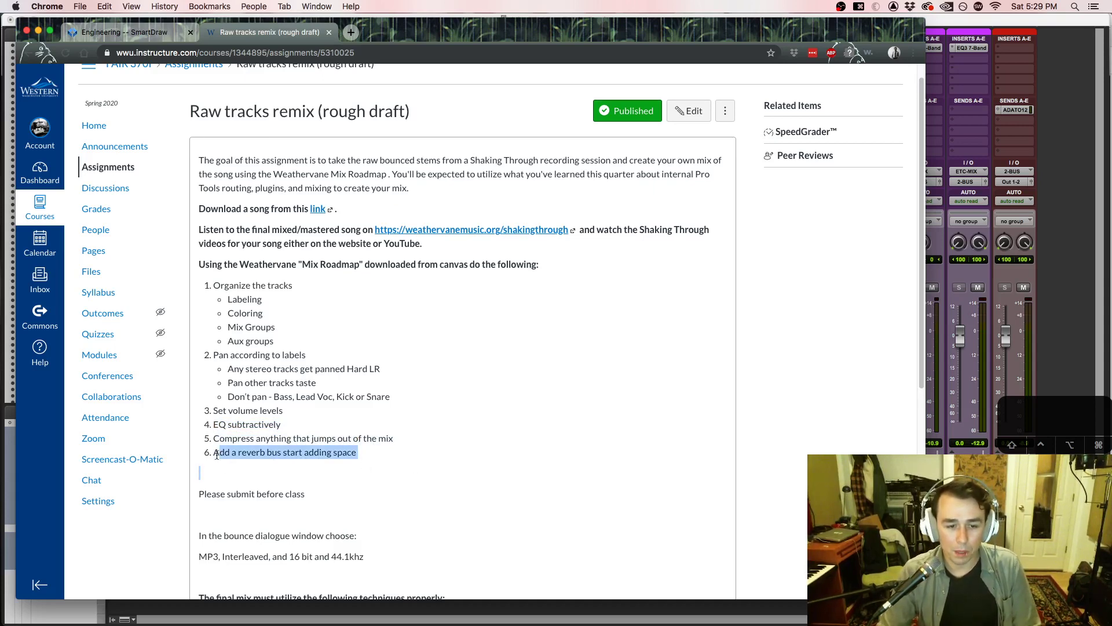
left_click(252, 469)
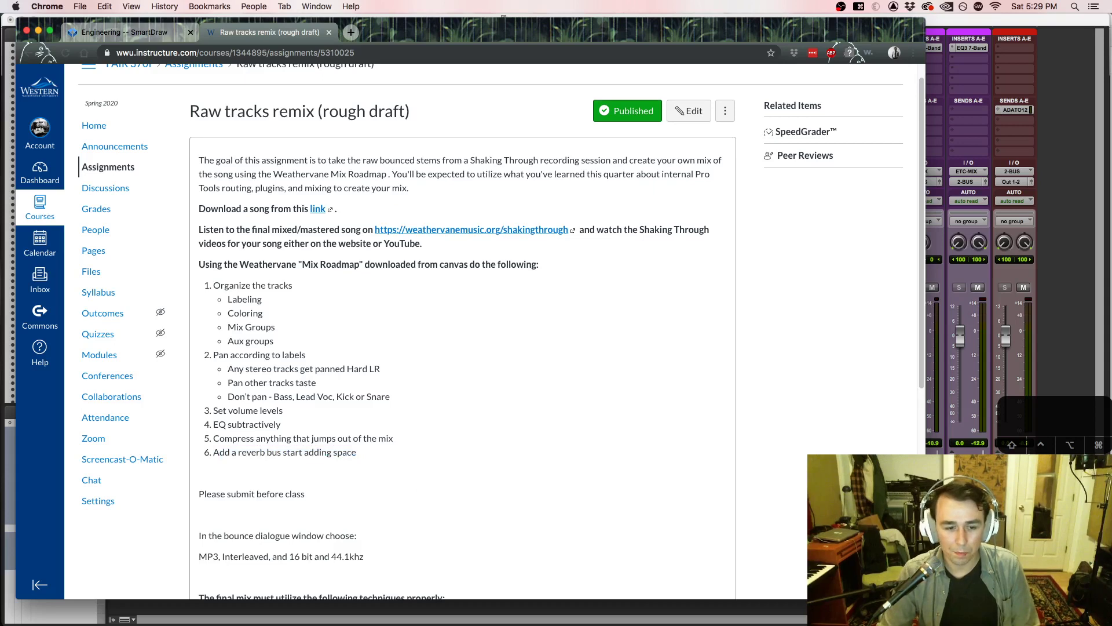
Step: Switch back to Pro Tools and insert the stereo FG-Red compressor on the 2-BUS
key("super+Tab")
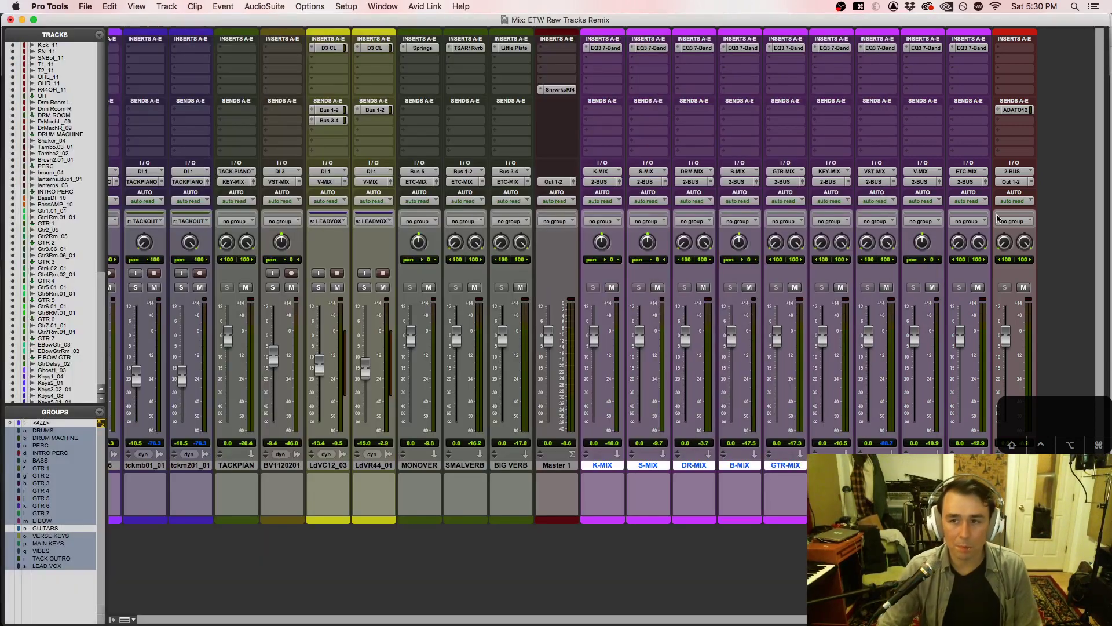
left_click(1007, 93)
mouse_move(957, 87)
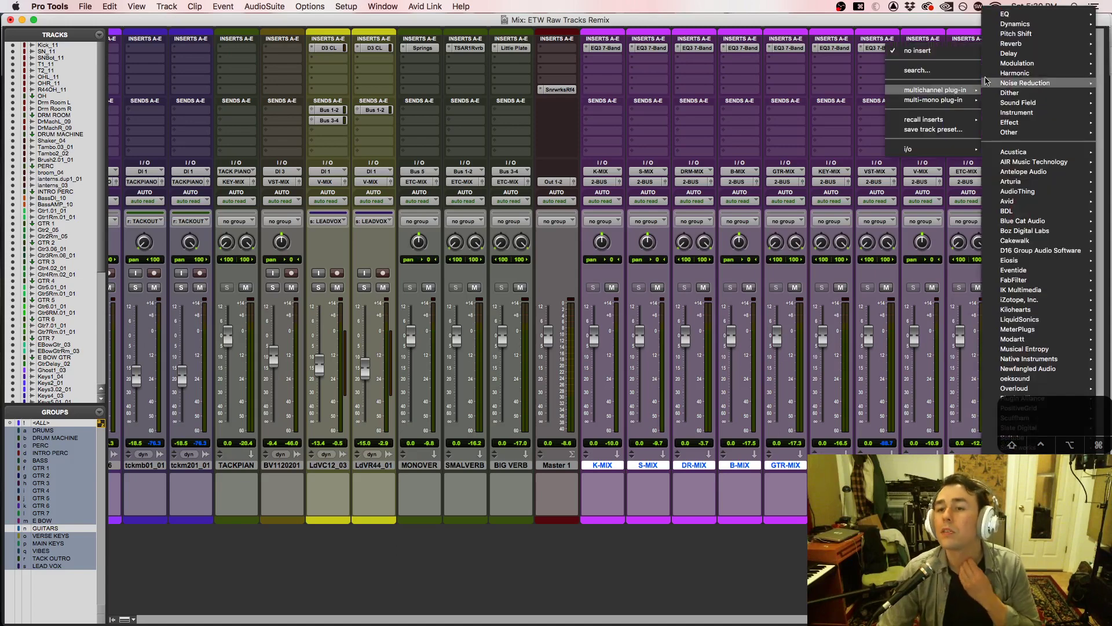
mouse_move(1037, 24)
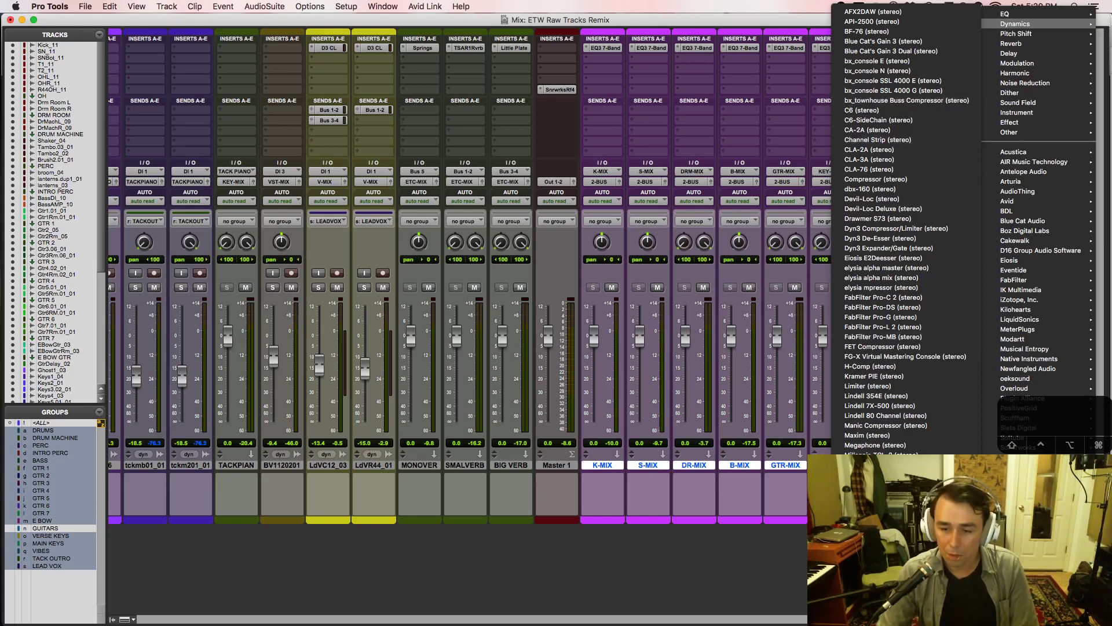
scroll(904, 232, "down", 10)
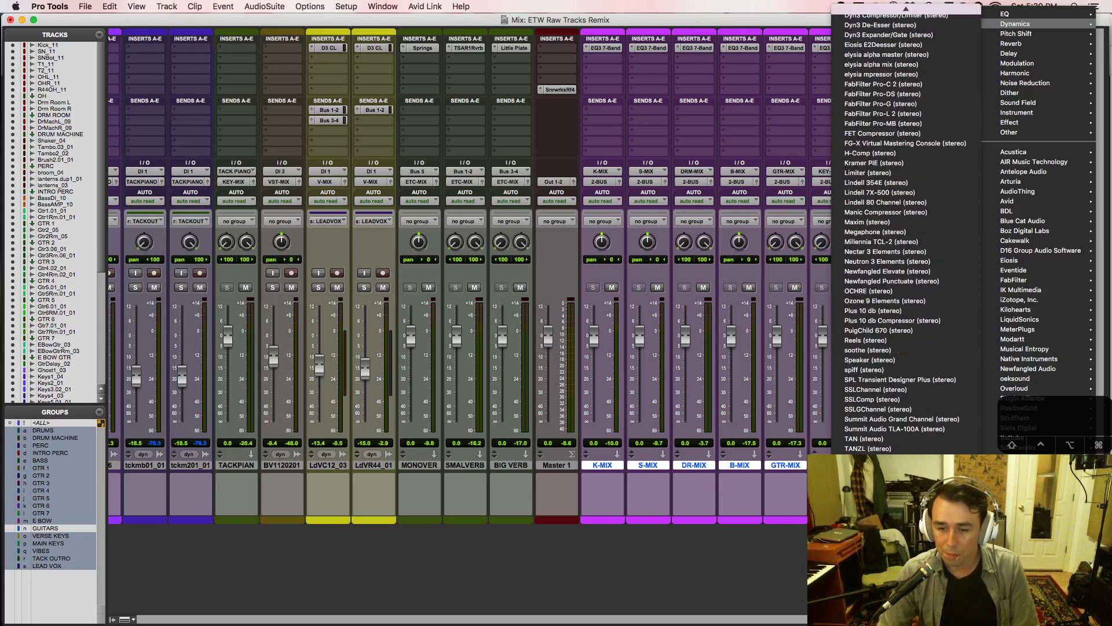
scroll(903, 232, "down", 1)
left_click(893, 533)
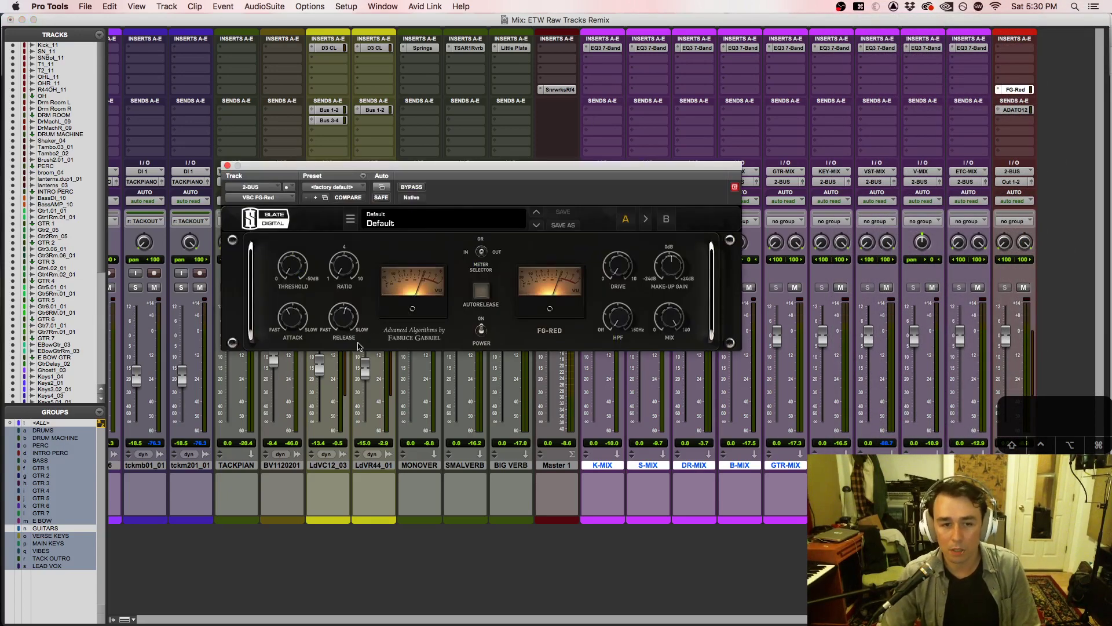
Step: Enable autorelease on the FG-Red, adjust its ratio and threshold with playback running, and close the plug-in
left_click(481, 290)
mouse_move(346, 264)
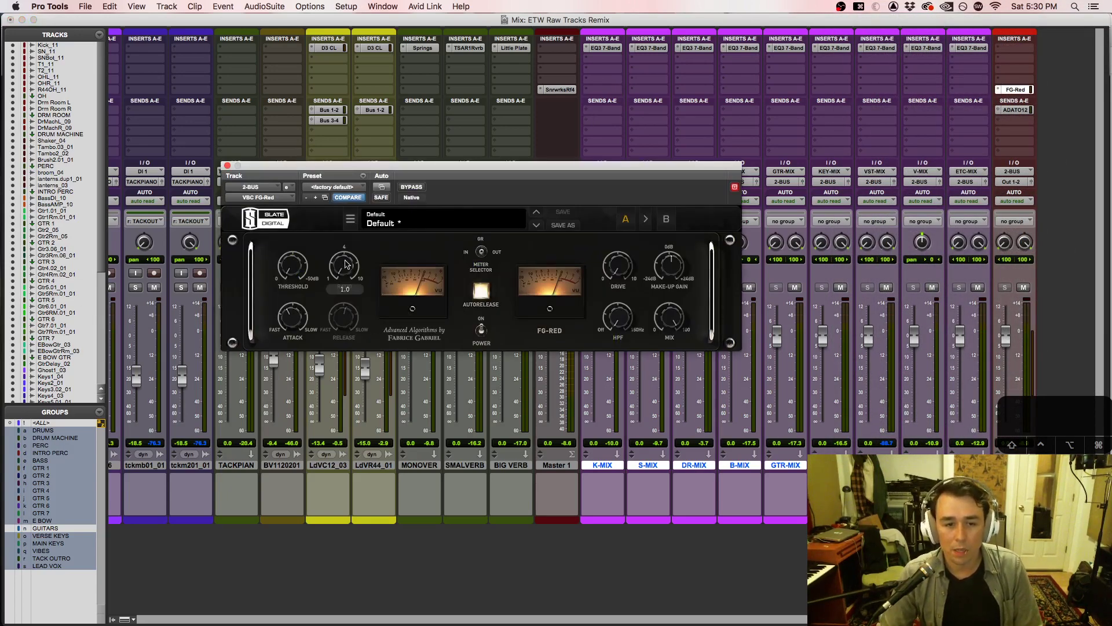
left_click_drag(346, 264, 348, 254)
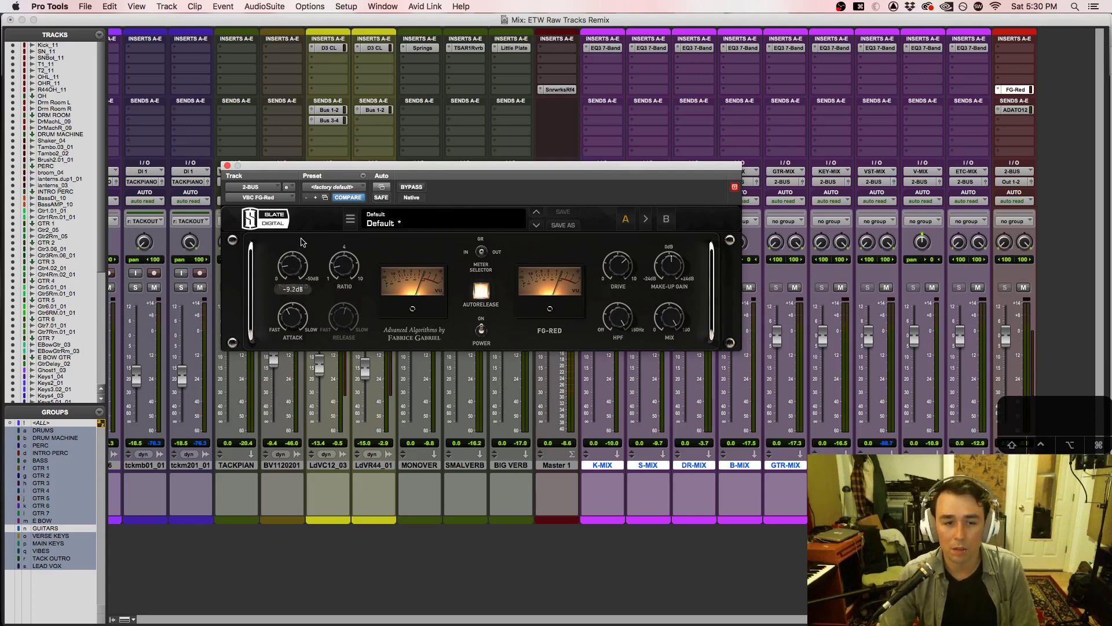
left_click_drag(295, 267, 296, 258)
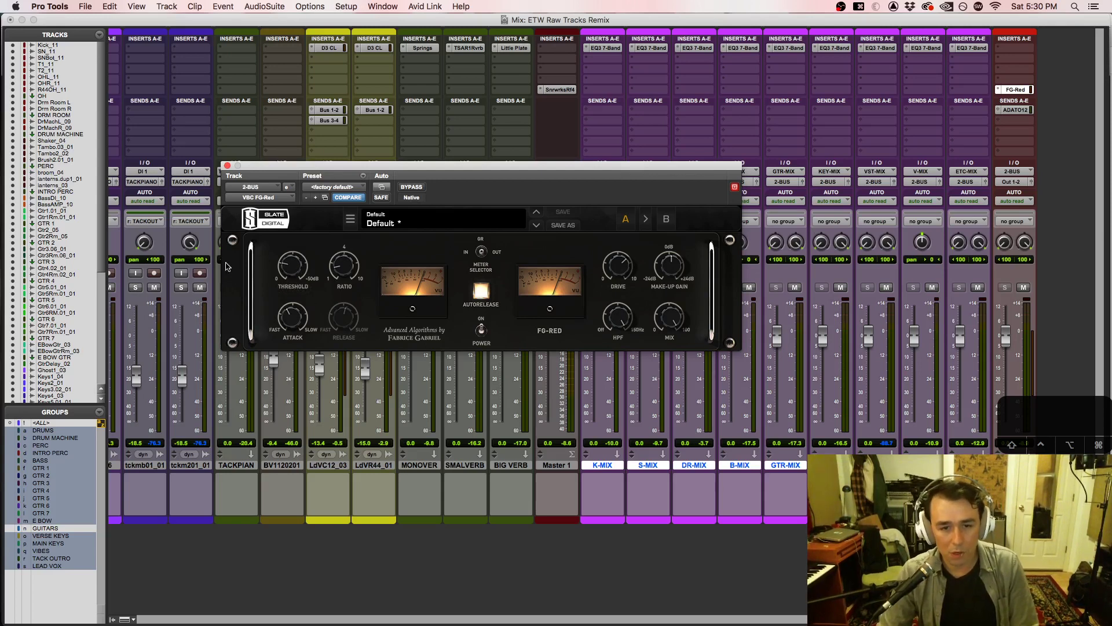
key("space")
left_click_drag(296, 282, 301, 251)
left_click(227, 166)
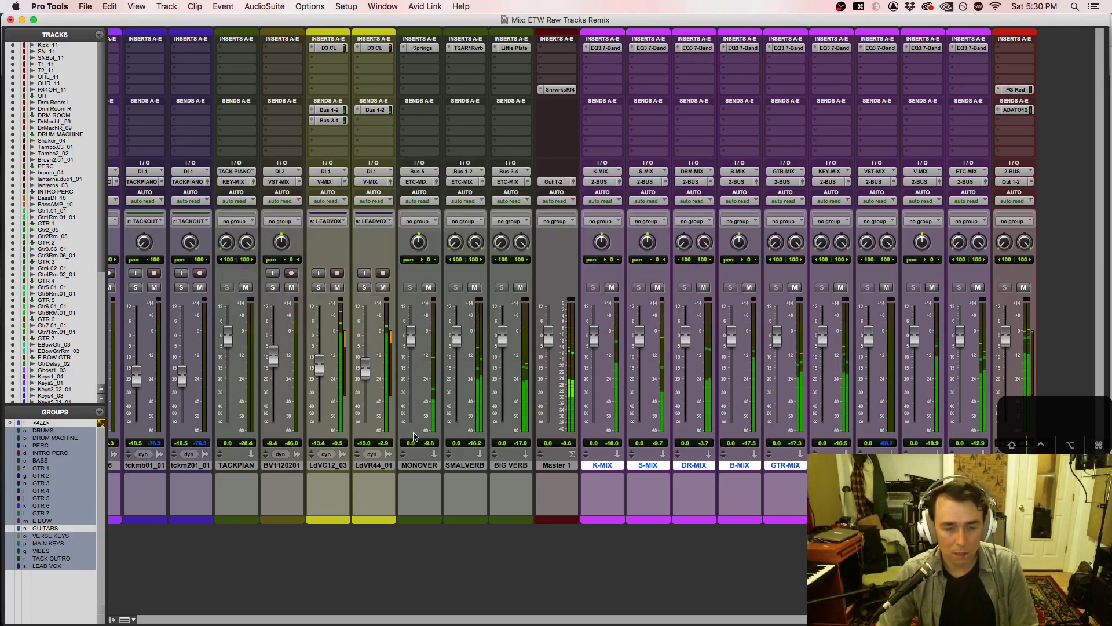
Step: Review Tambo2_02's Bus 3-4 send settings while the session plays
left_click_drag(950, 618, 27, 612)
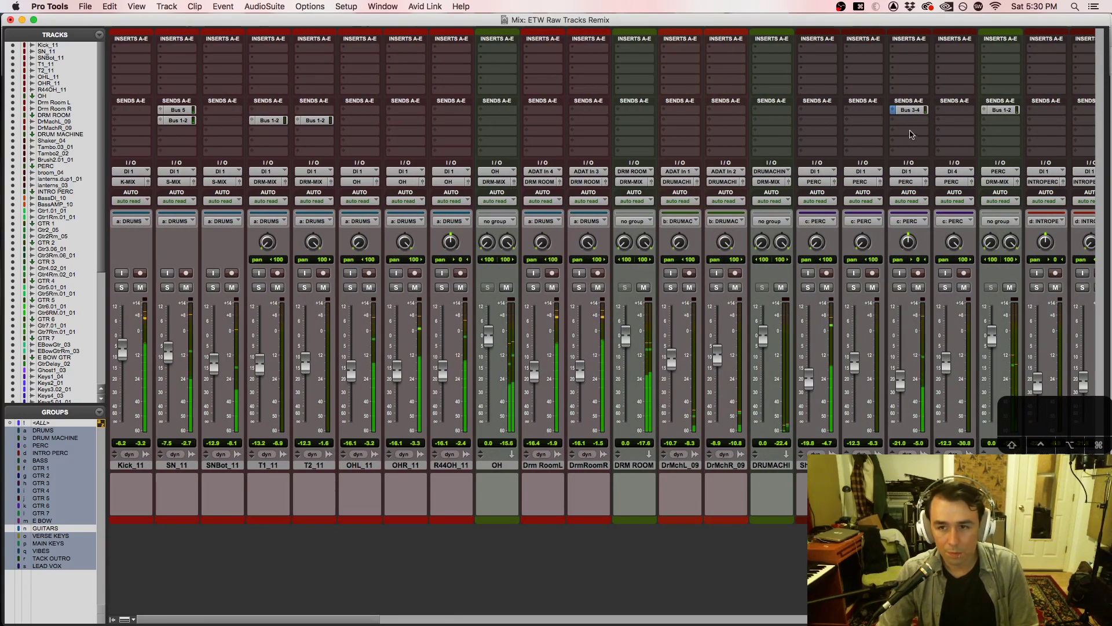
left_click(910, 110)
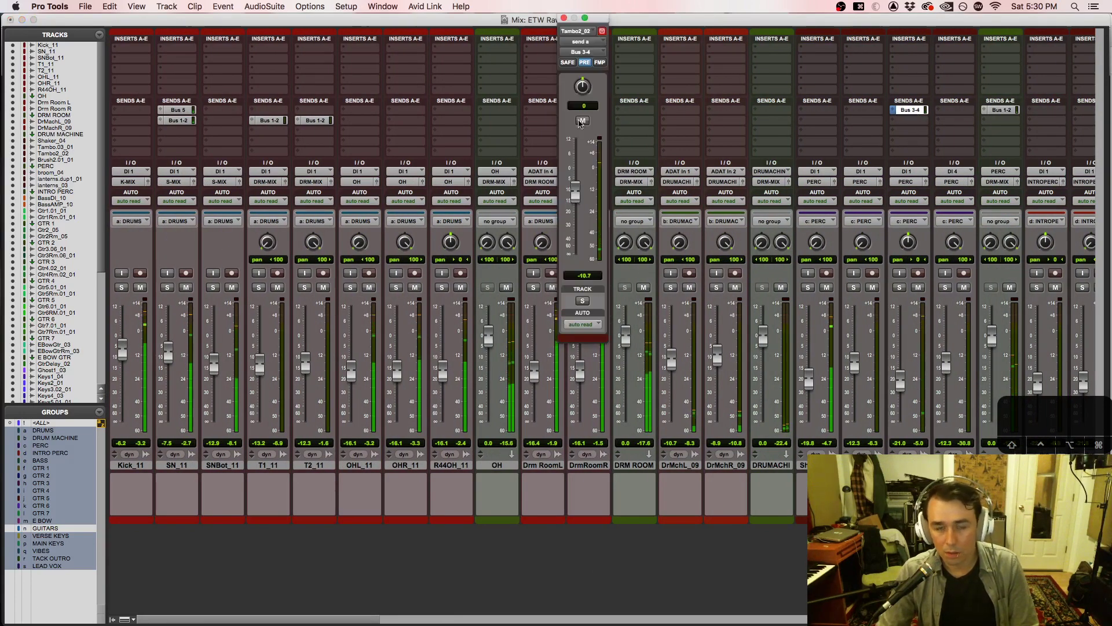
left_click(564, 18)
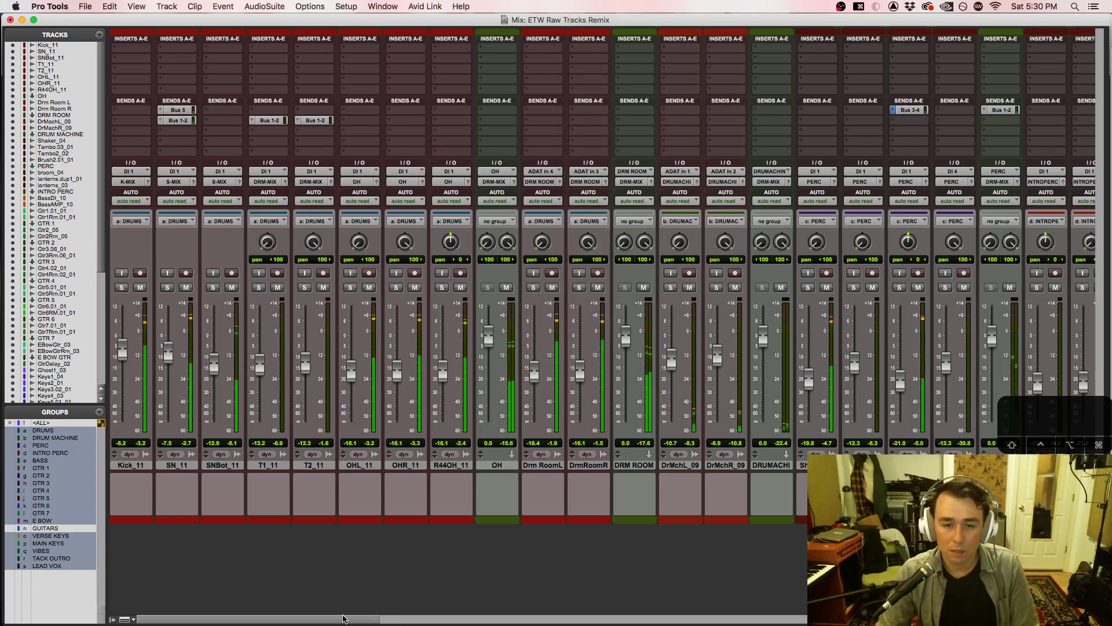
Step: Reopen the FG-Red on the 2-BUS and check its threshold and gain reduction against the playback
left_click_drag(345, 618, 1014, 619)
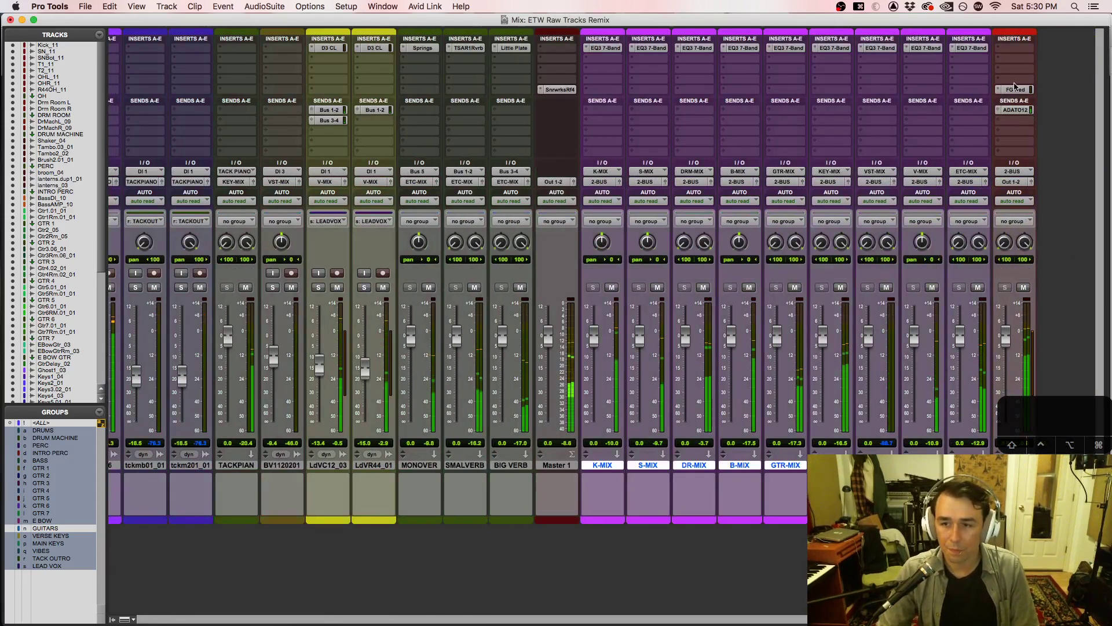
left_click(1015, 89)
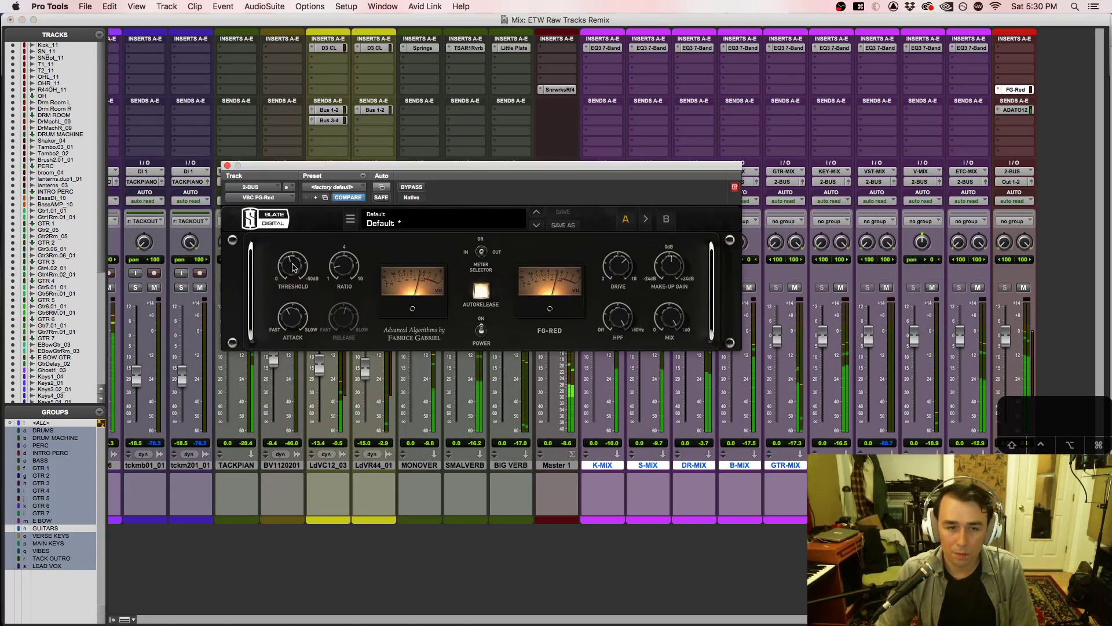
mouse_move(295, 263)
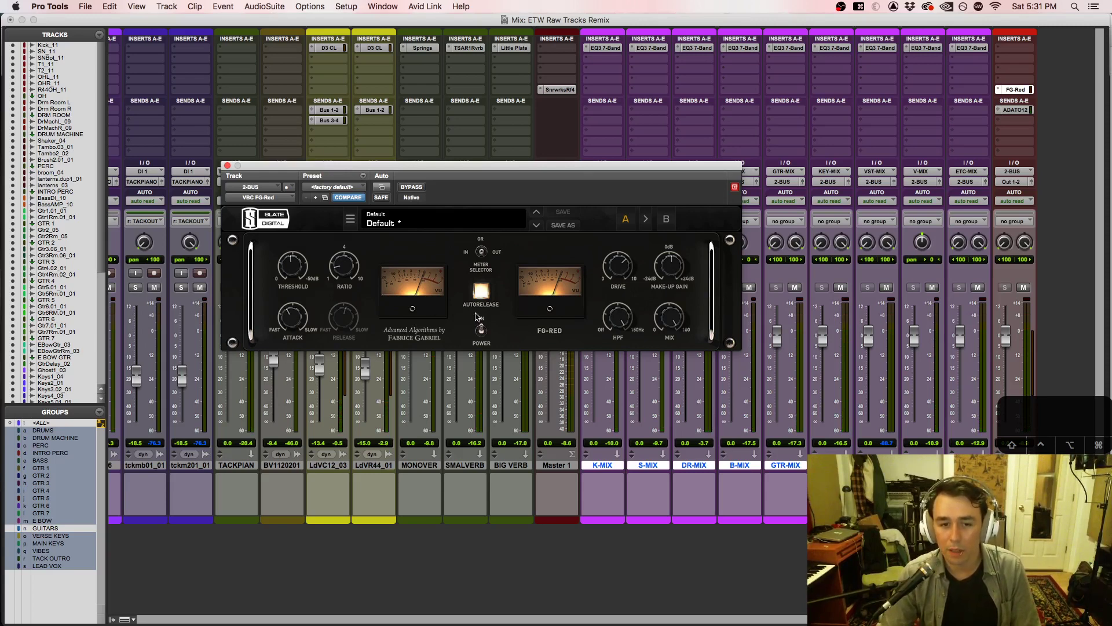
Step: Replace the FG-Red on the 2-BUS with the stereo Dyn3 Compressor/Limiter and open its settings
left_click(998, 93)
mouse_move(1043, 89)
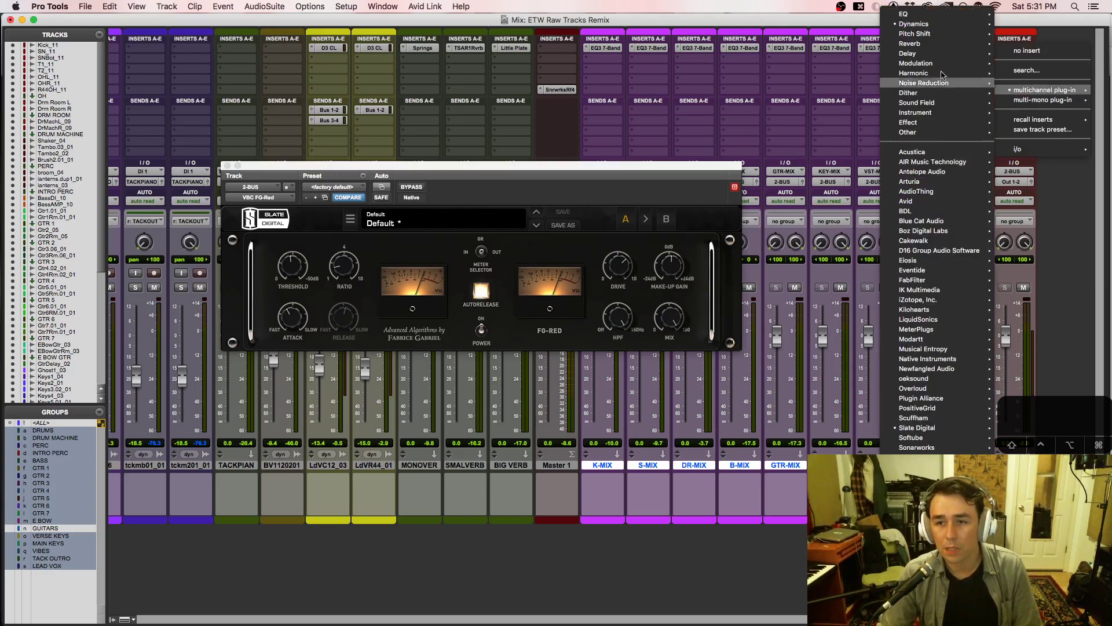
mouse_move(914, 27)
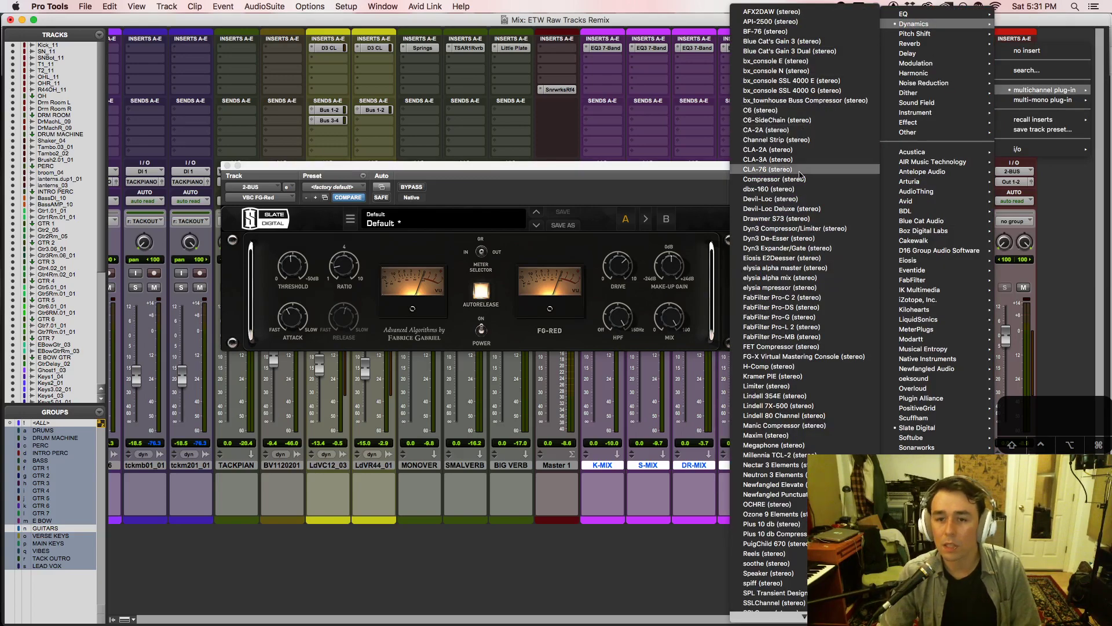
left_click(808, 229)
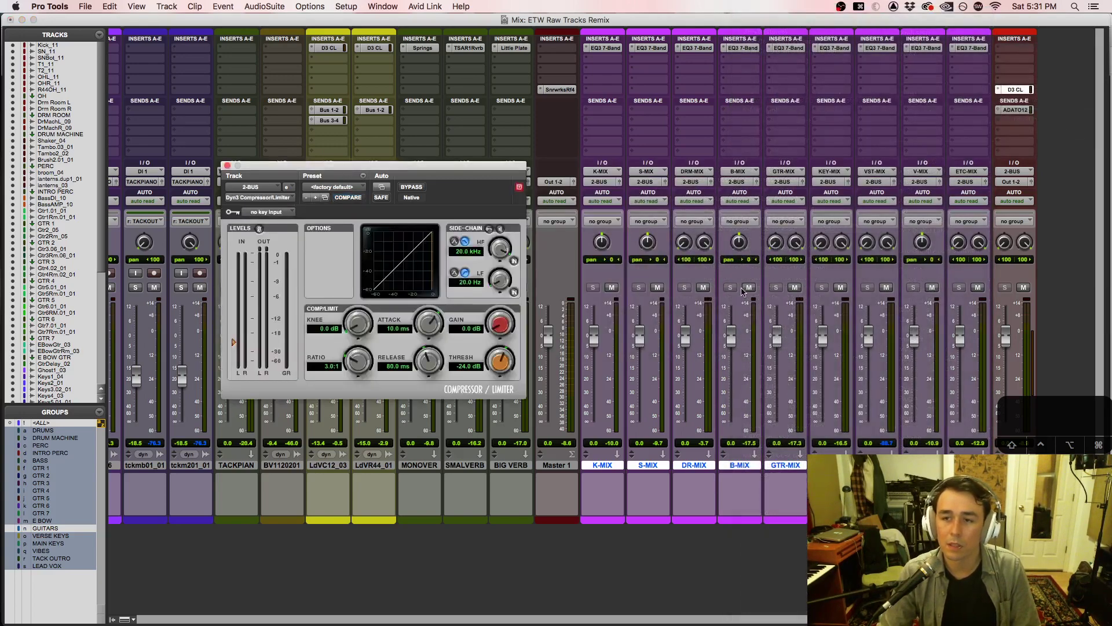
key("super+w")
left_click(1015, 90)
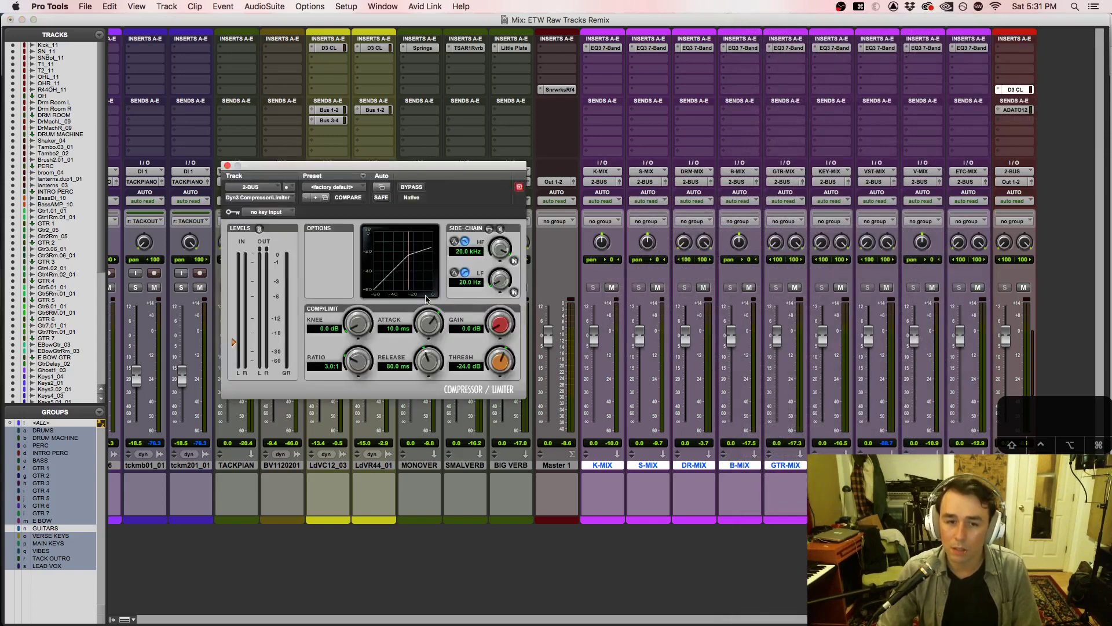
Step: Set the 2-BUS compressor's attack to 30 ms, release to 200 ms, knee to 4.6 dB and ratio to 1.5:1
left_click(394, 328)
type("30")
key("Return")
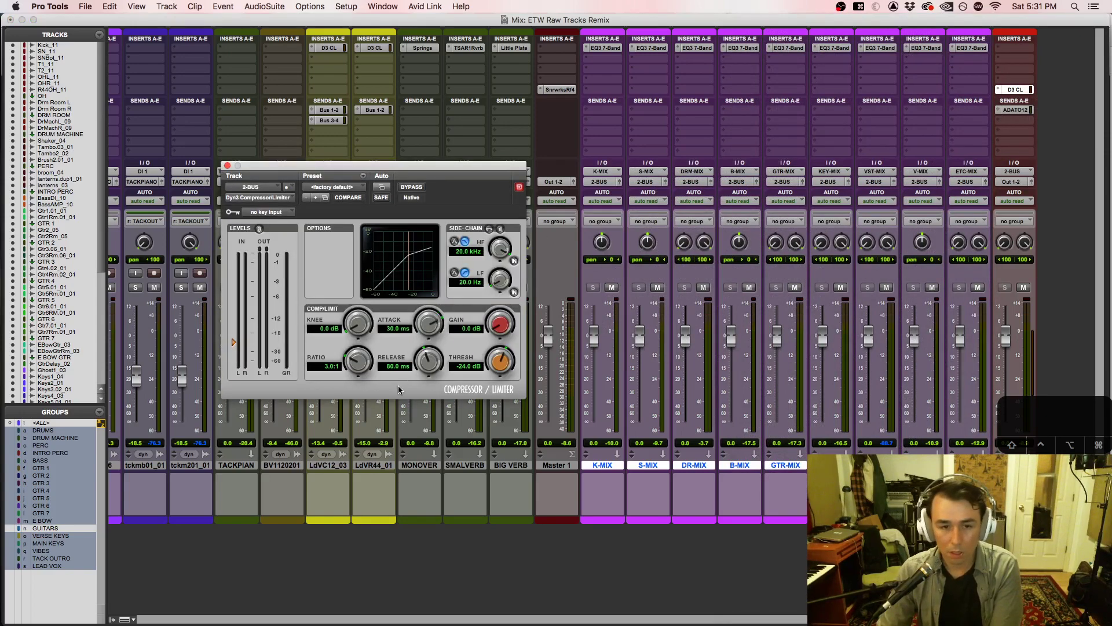
left_click(399, 368)
type("200")
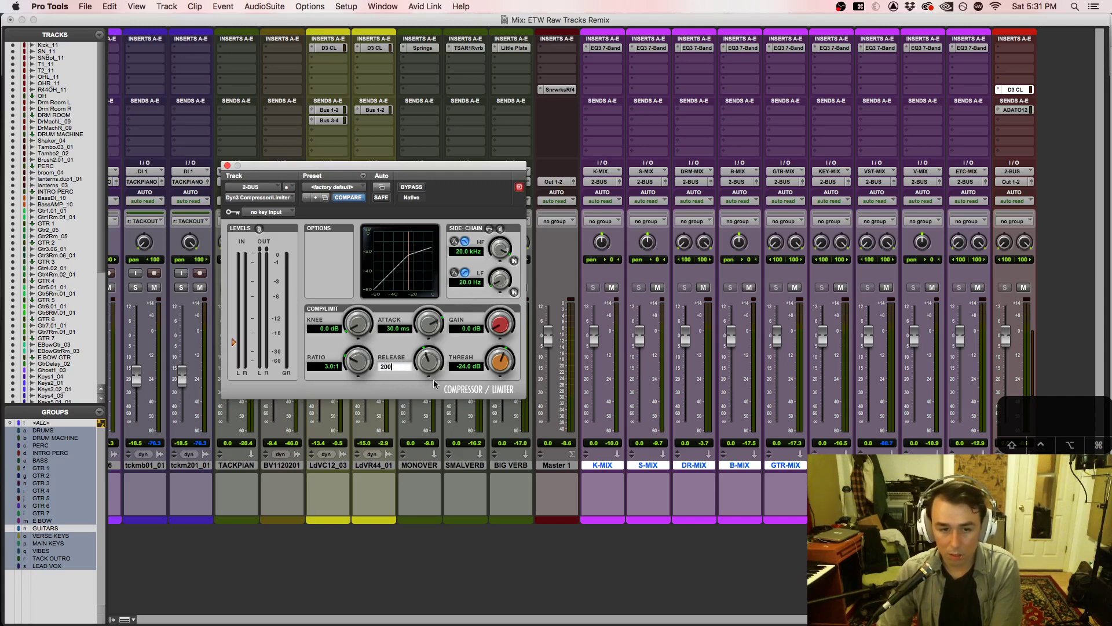
key("Return")
mouse_move(356, 327)
left_mouse_down()
mouse_move(359, 307)
mouse_move(355, 316)
left_mouse_up()
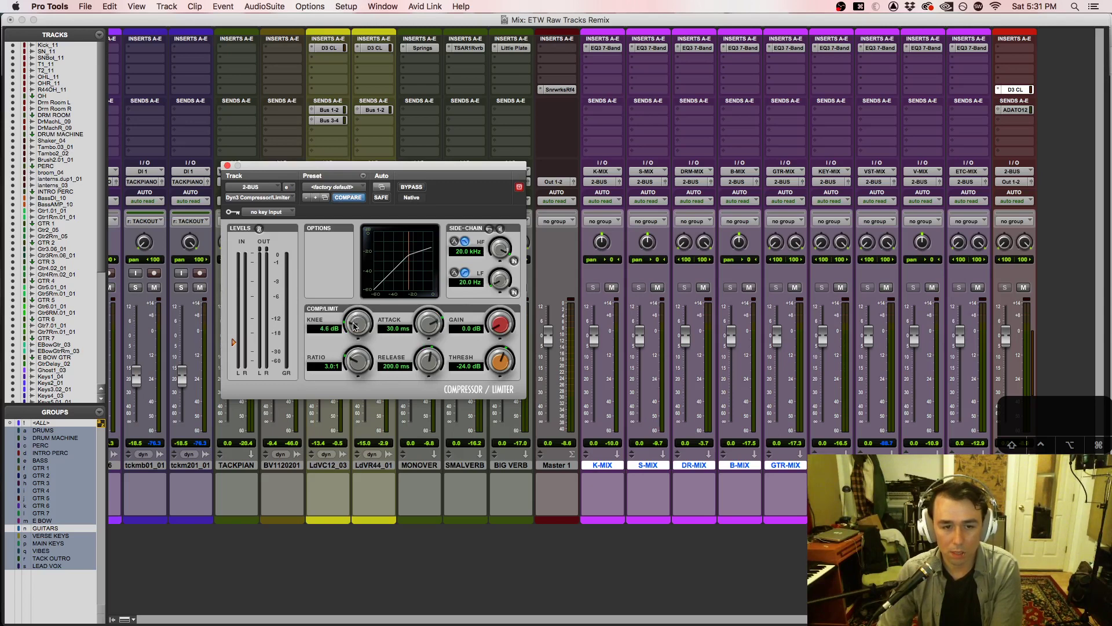
left_click_drag(352, 376, 347, 394)
Step: Set the 2-BUS compressor's threshold to -26.7 dB while listening to playback, and close the plug-in
key("space")
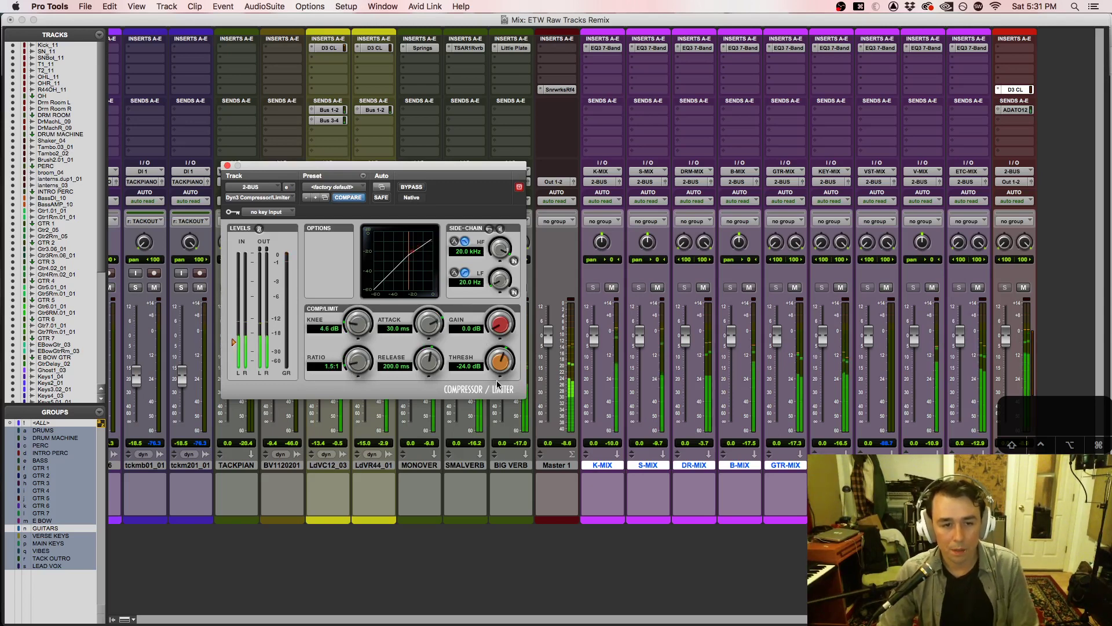
left_click_drag(502, 375, 506, 366)
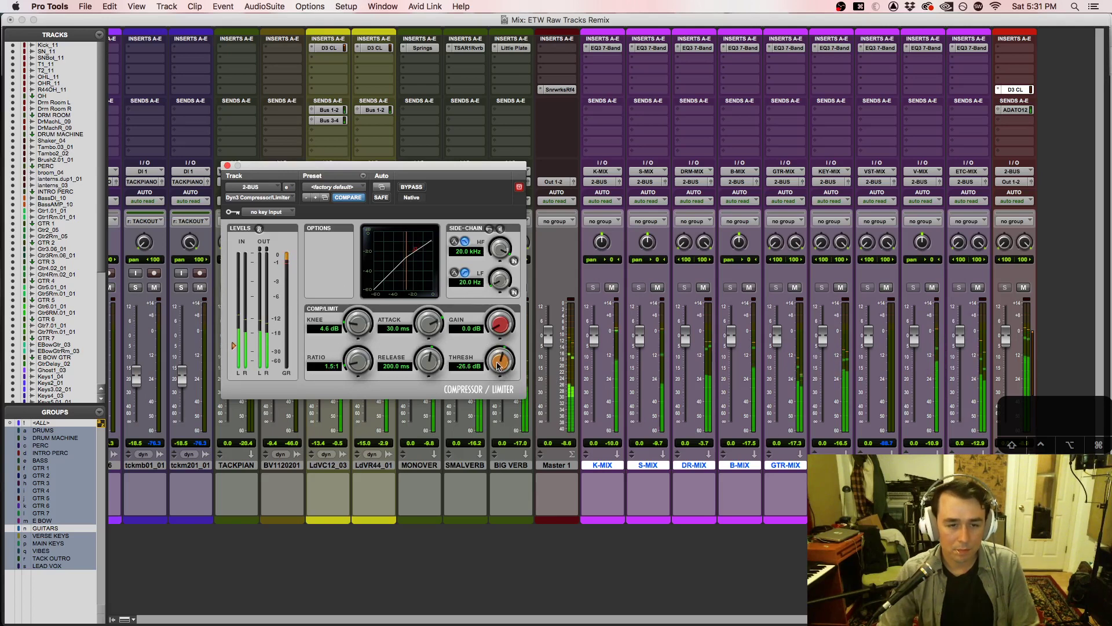
left_click_drag(499, 372, 501, 371)
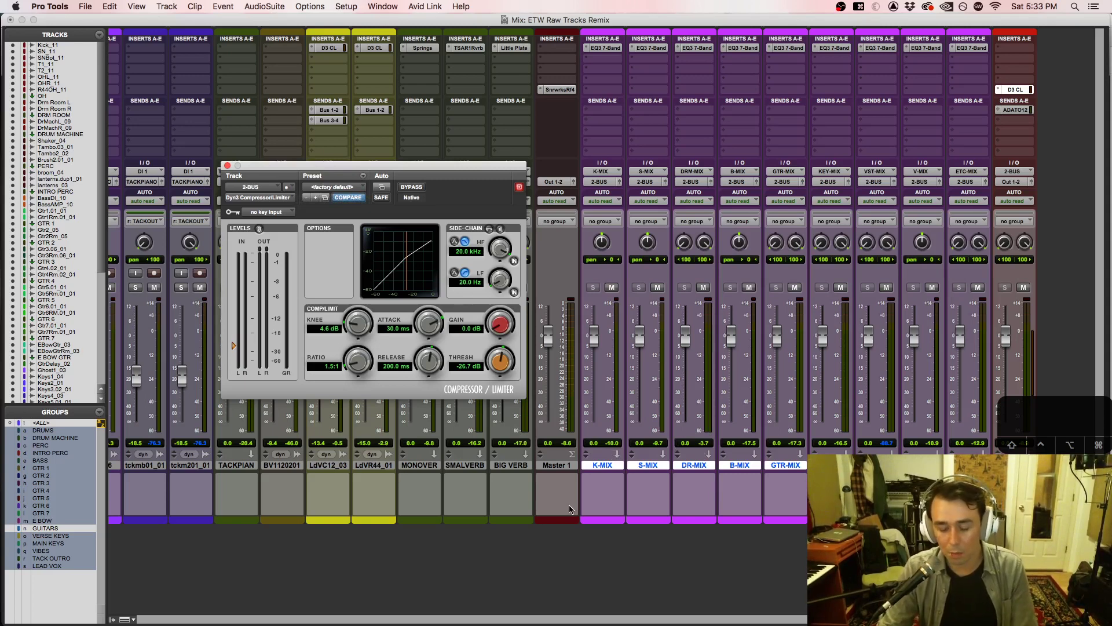
left_click(227, 166)
Step: Bring up the session's Edit window and switch to OBS
left_click_drag(695, 620, 904, 620)
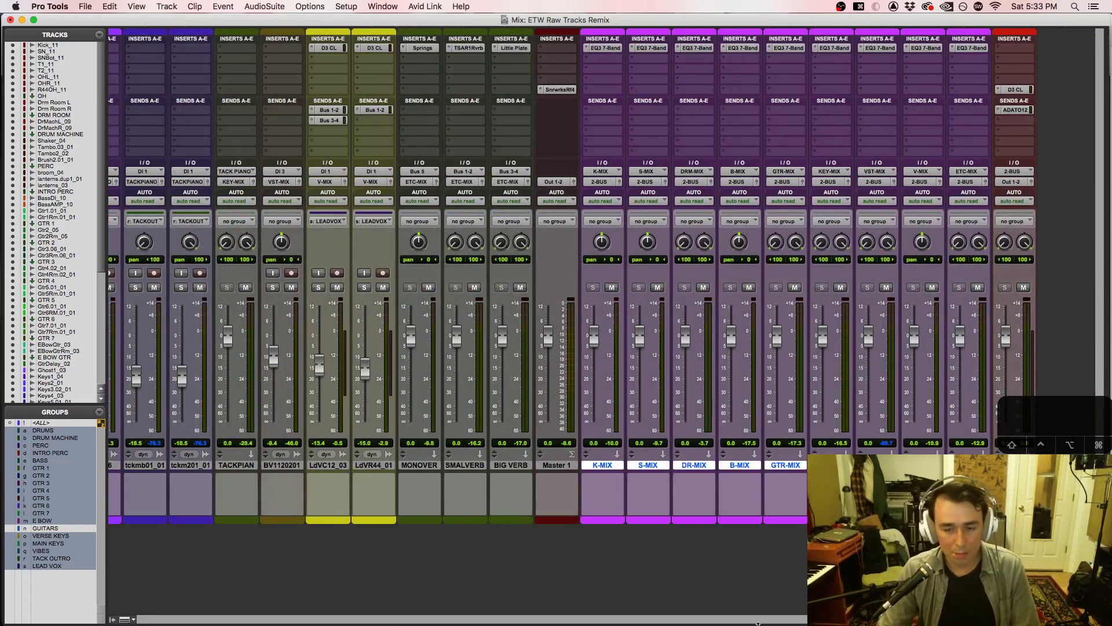
key("super+equal")
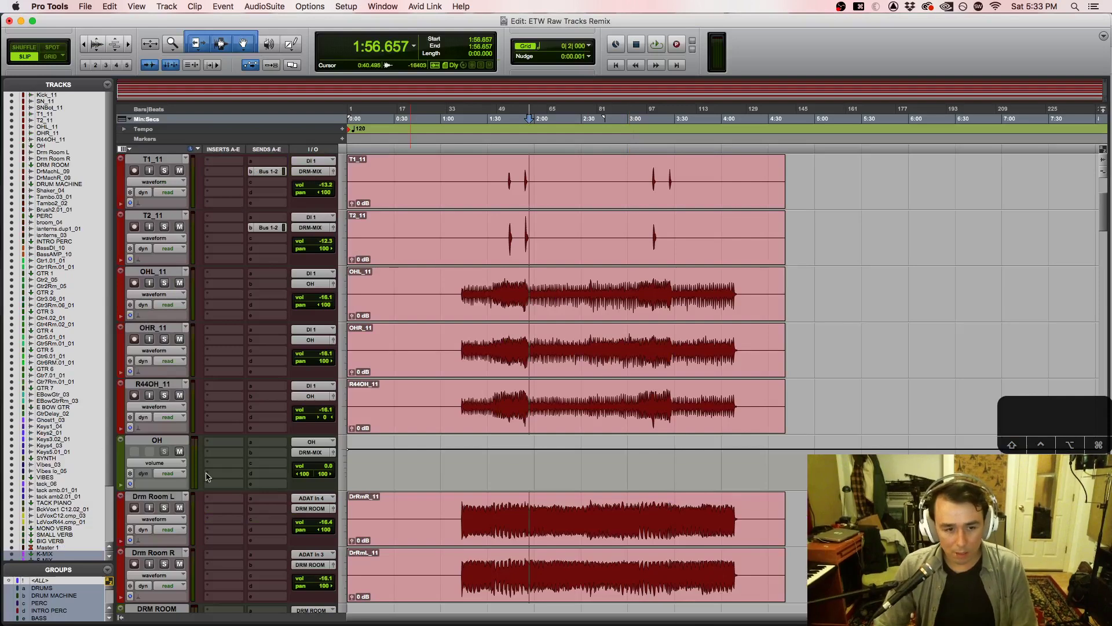
left_click(20, 410)
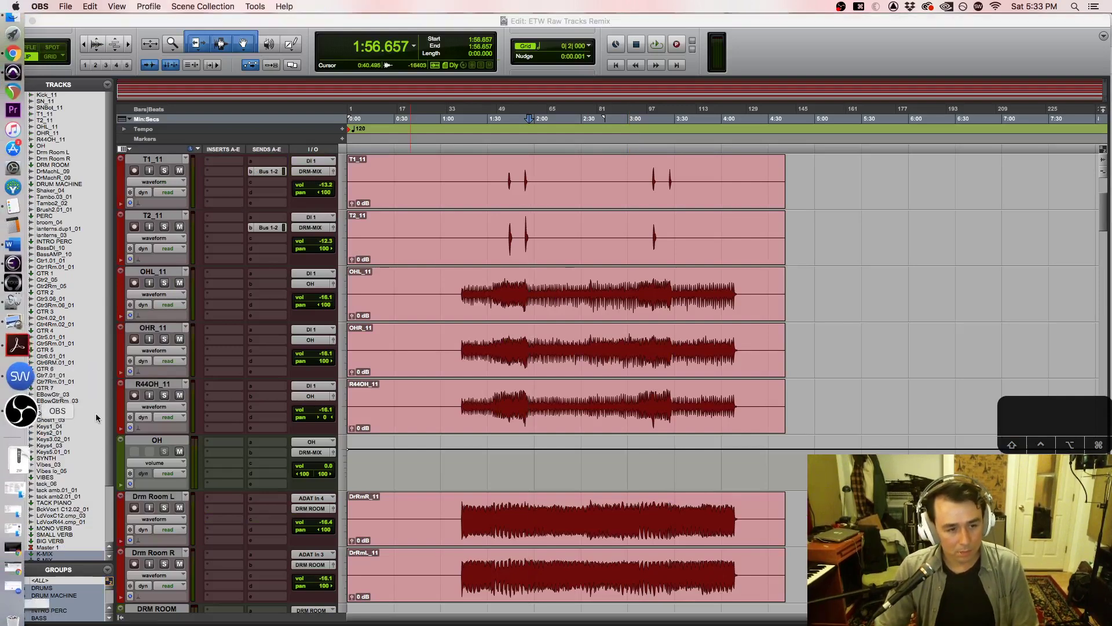